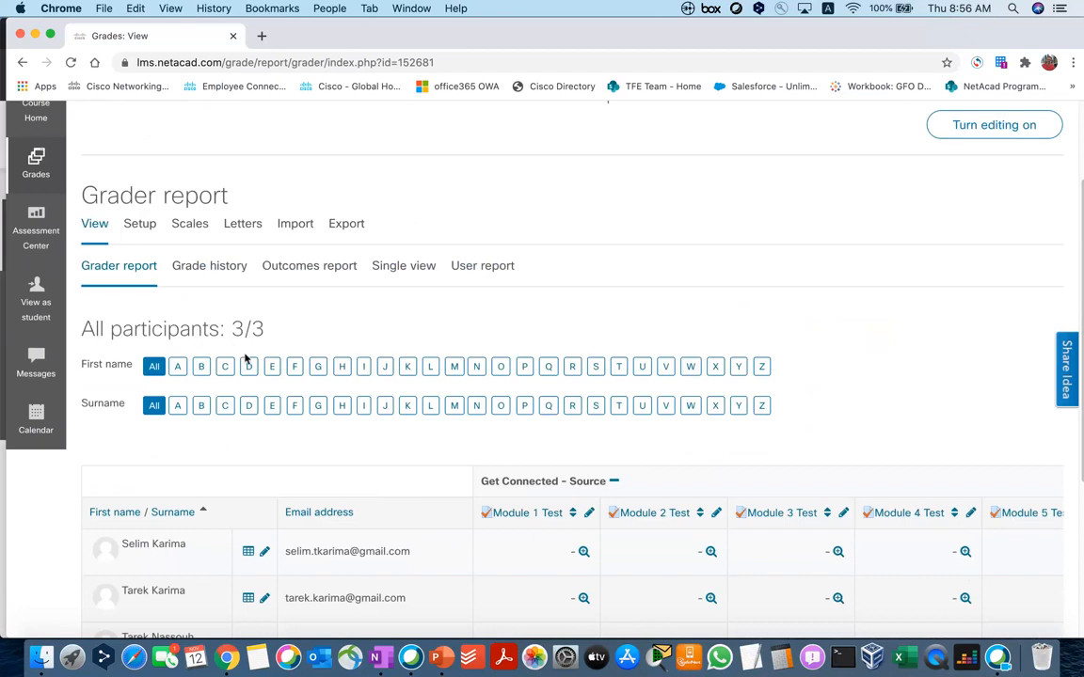
Step: Examine the gradebook setup of the course, including the weights of the grade items and the maximum grade of the course total
click(139, 226)
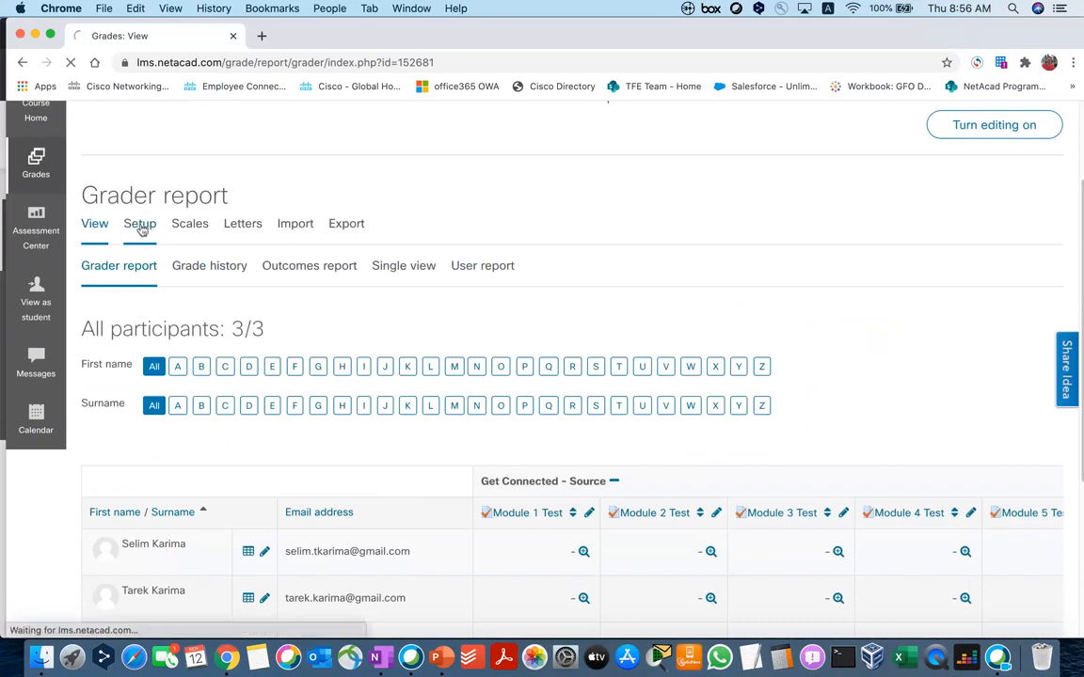
scroll(343, 386, down, 5)
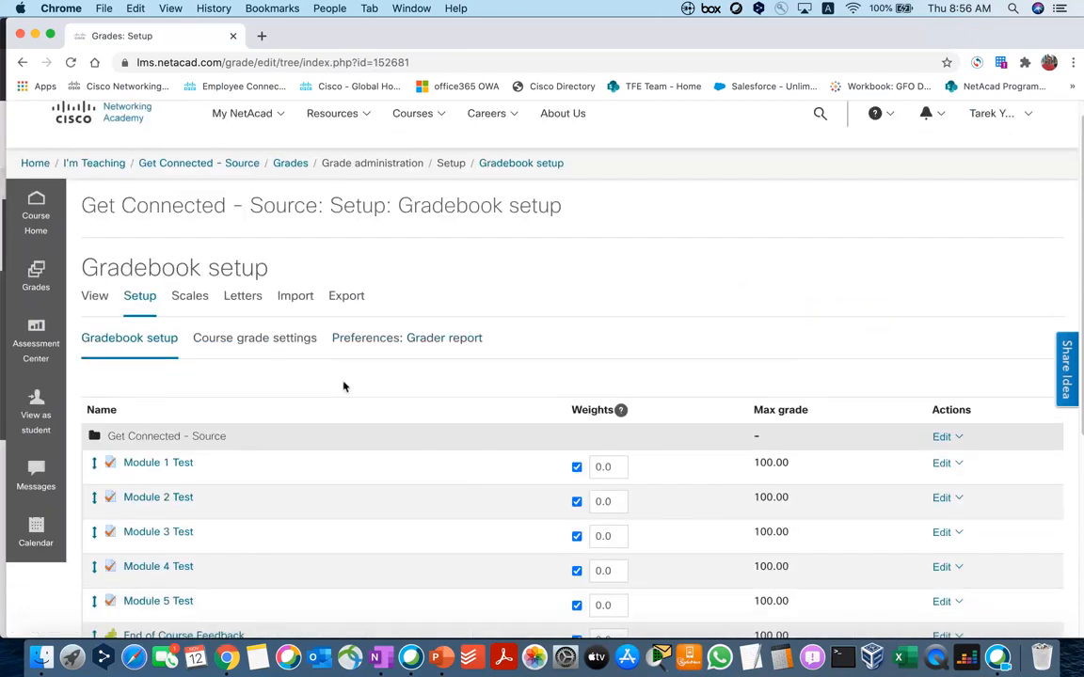
scroll(344, 387, up, 2)
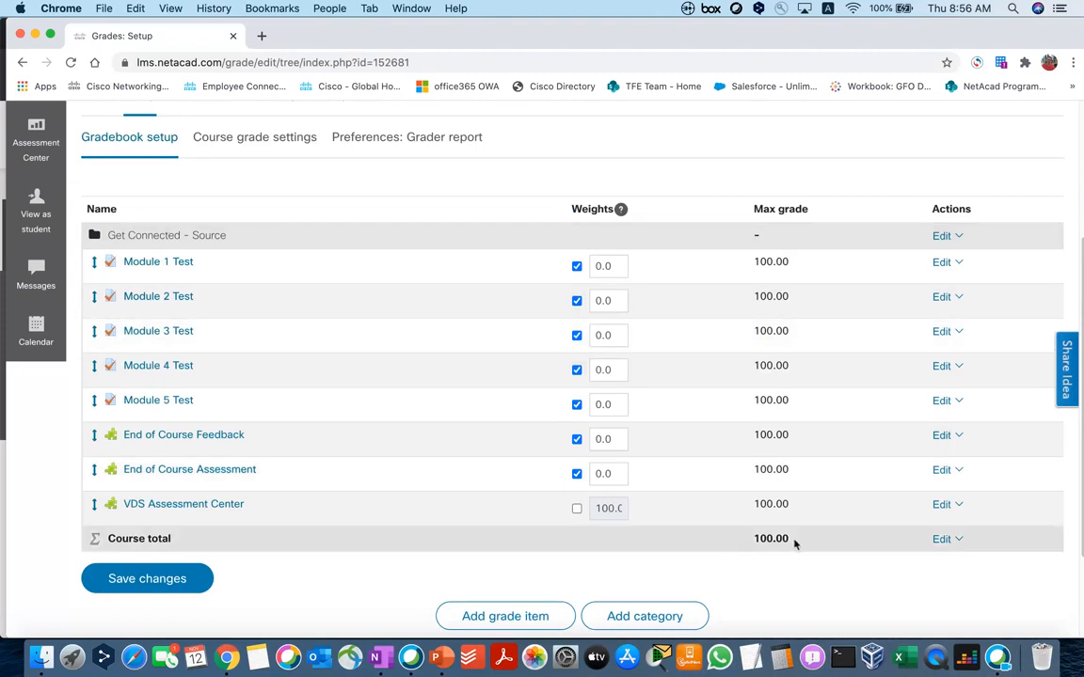
drag(793, 542, 759, 540)
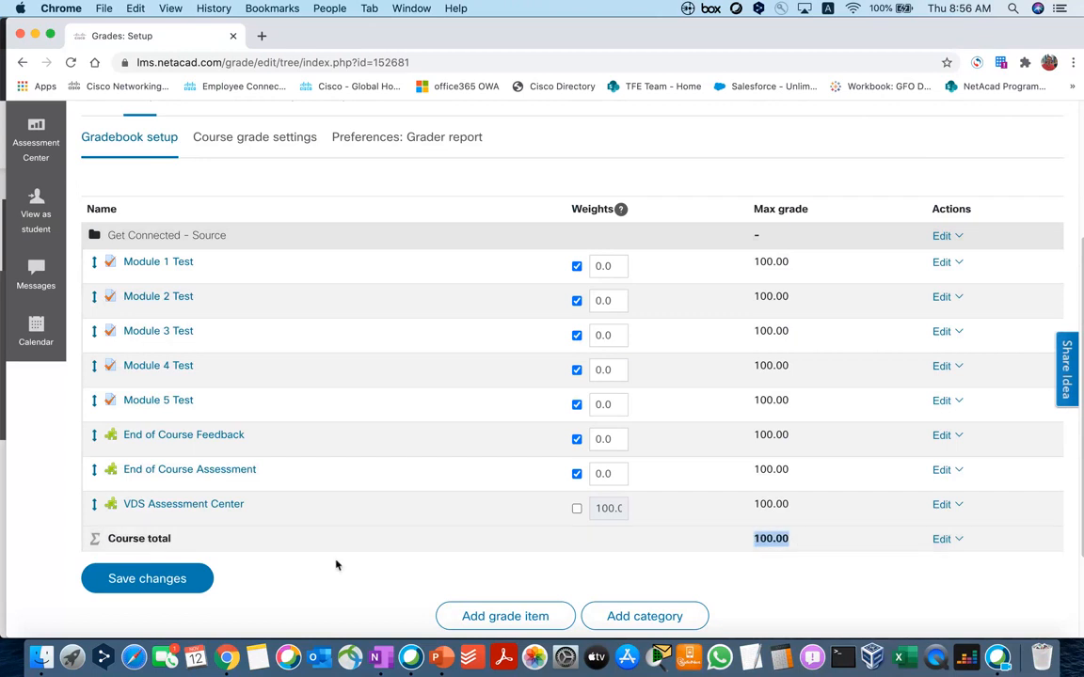
scroll(104, 374, up, 3)
scroll(104, 374, up, 2)
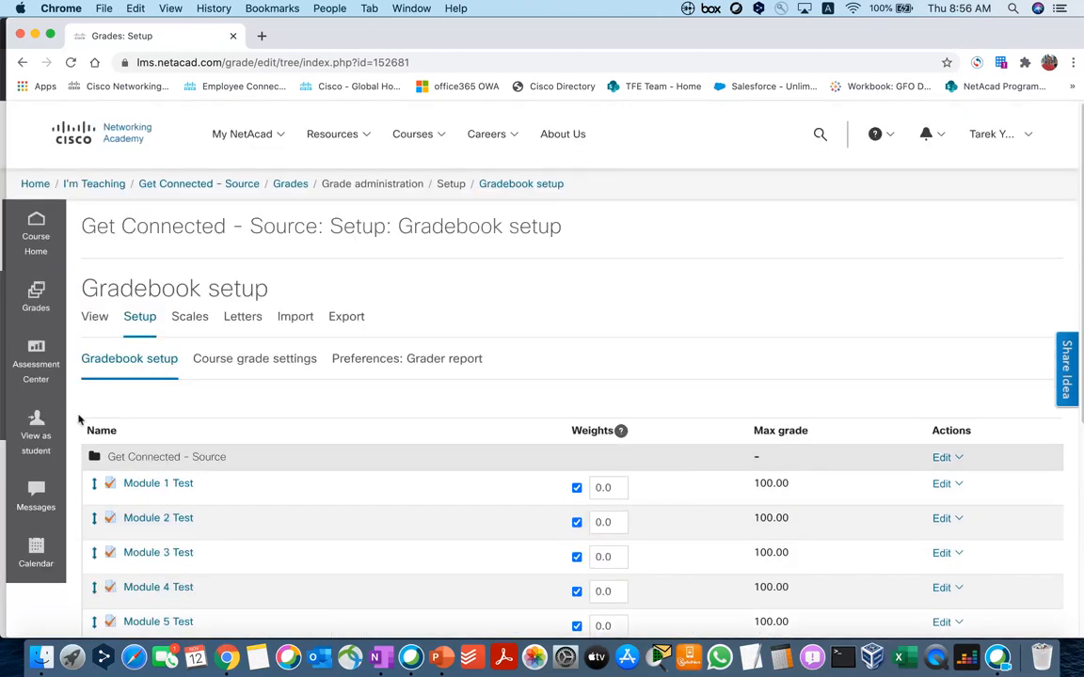
Step: Check which assessments can be activated for the class under Create Activations in the Assessment Center
click(42, 363)
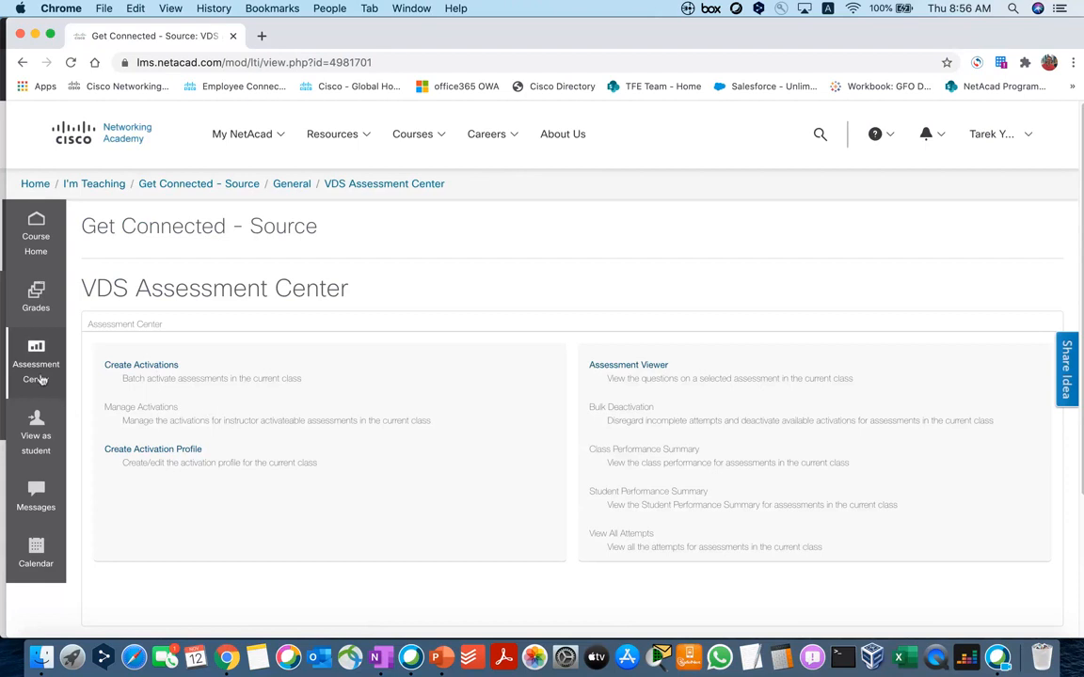
click(151, 367)
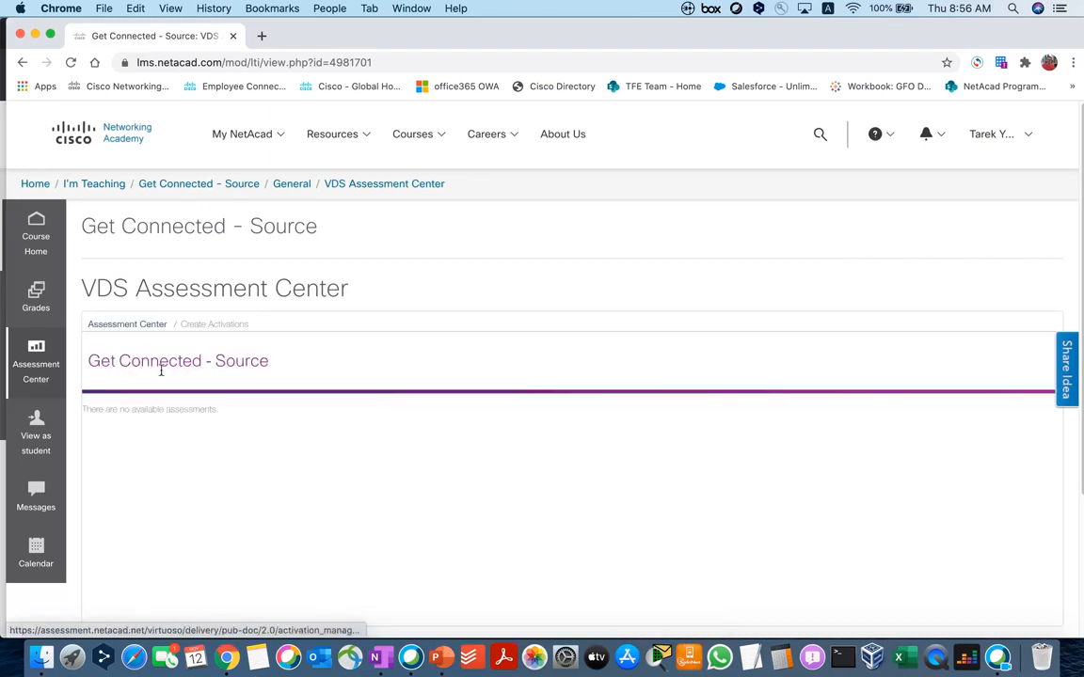
scroll(195, 402, down, 1)
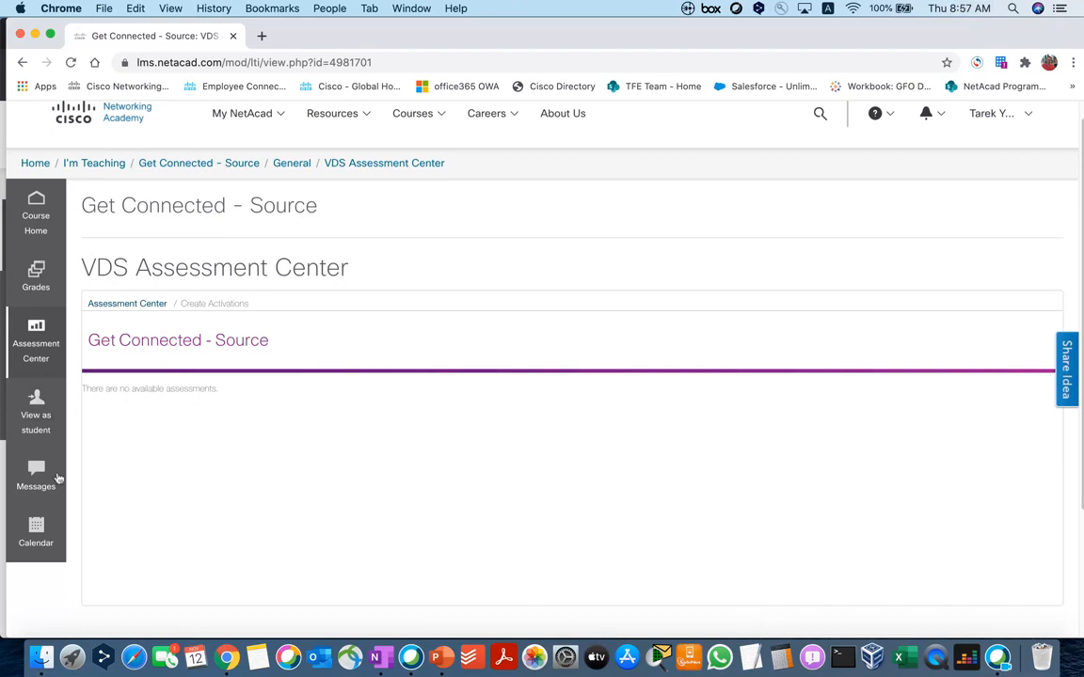
Step: Preview the course page and its modules as a student and switch back to the instructor view
click(36, 414)
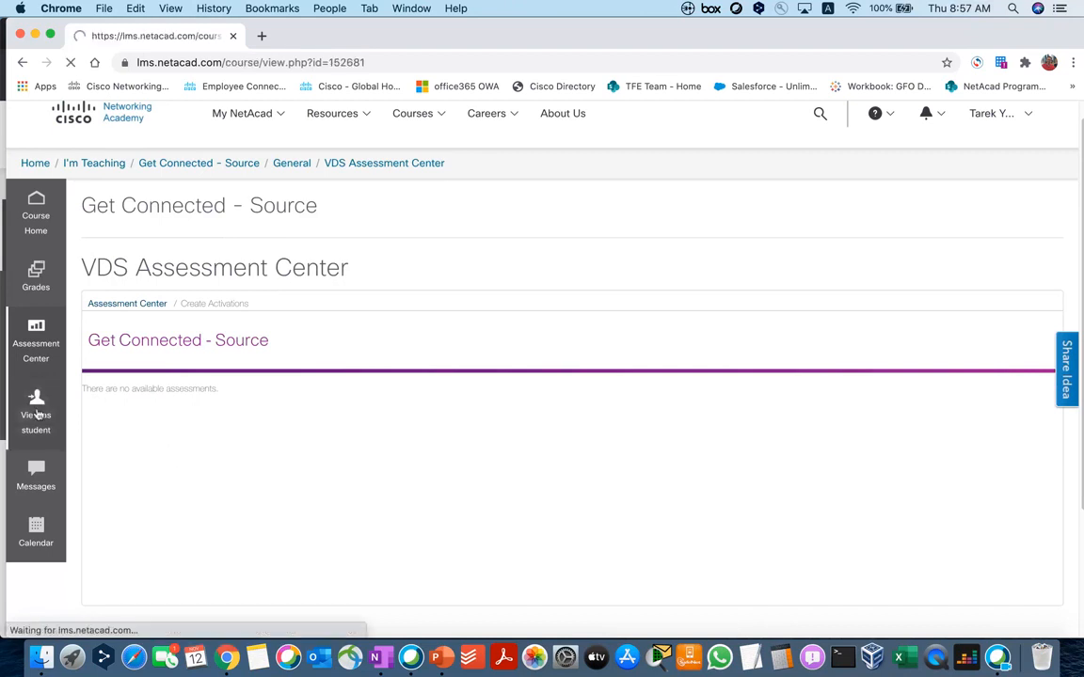
scroll(298, 416, down, 15)
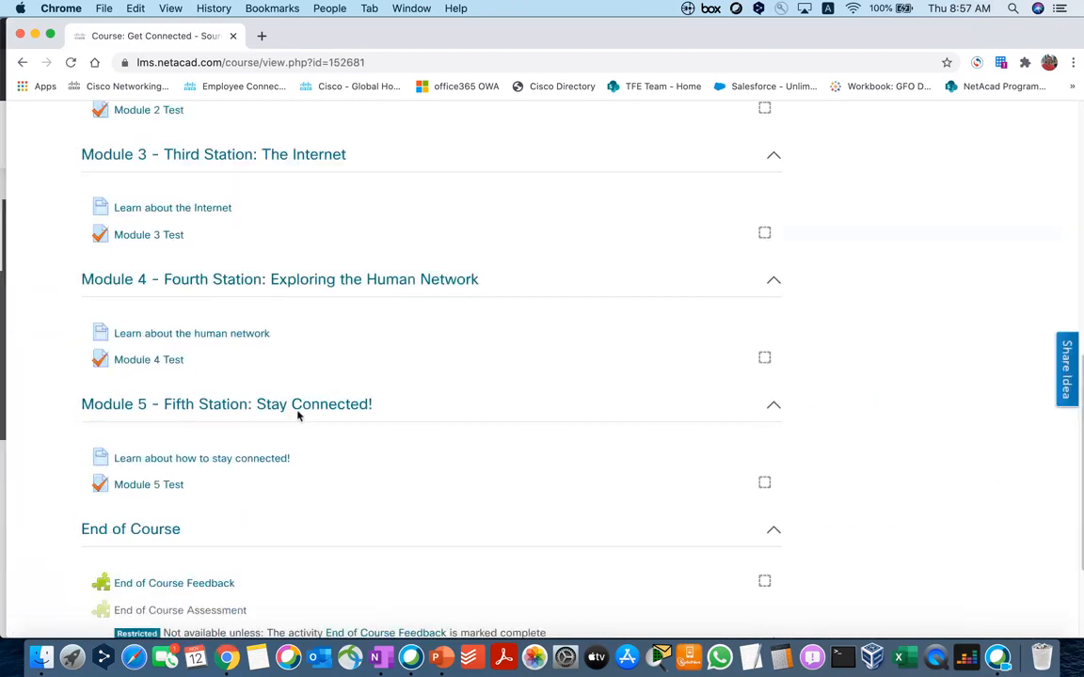
scroll(297, 416, down, 5)
scroll(221, 415, up, 20)
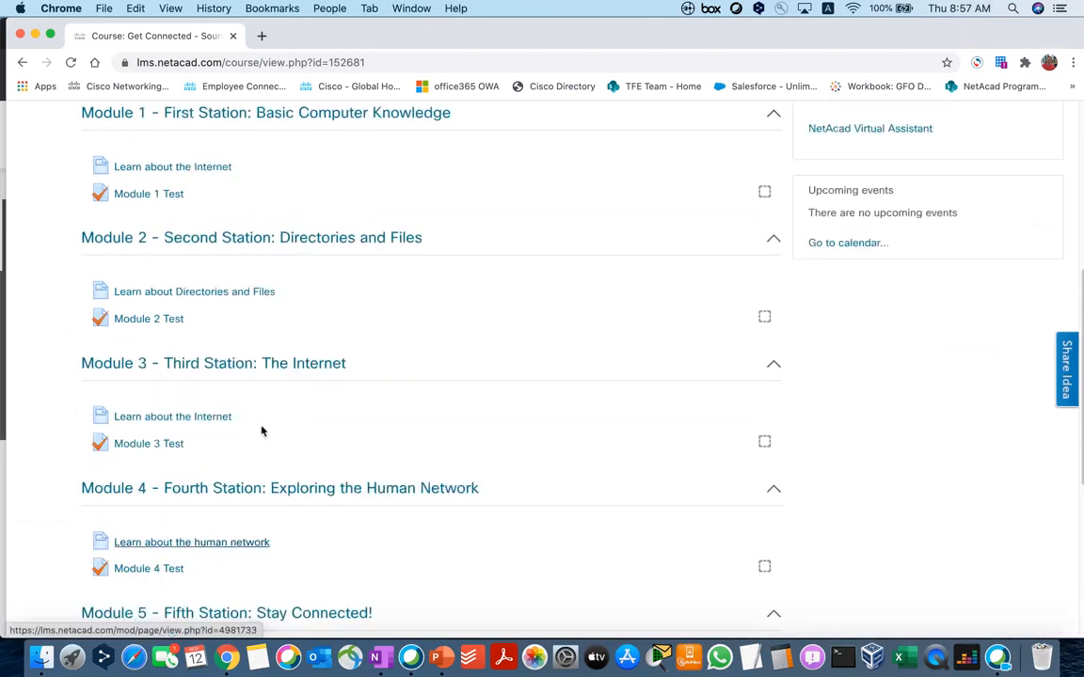
scroll(246, 283, up, 2)
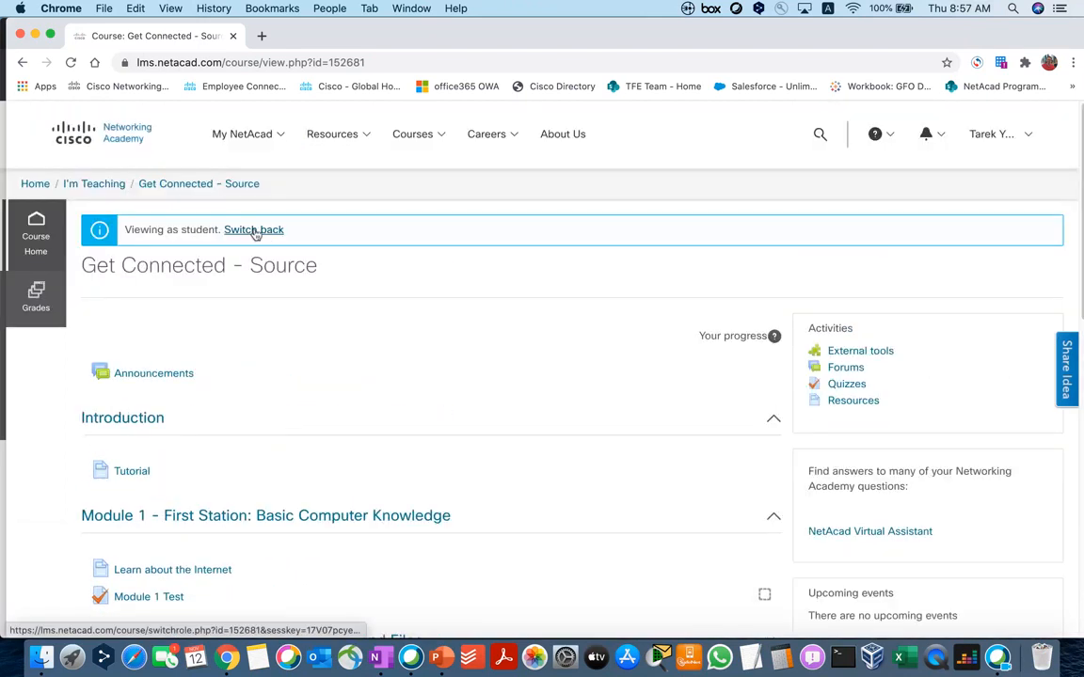
click(257, 235)
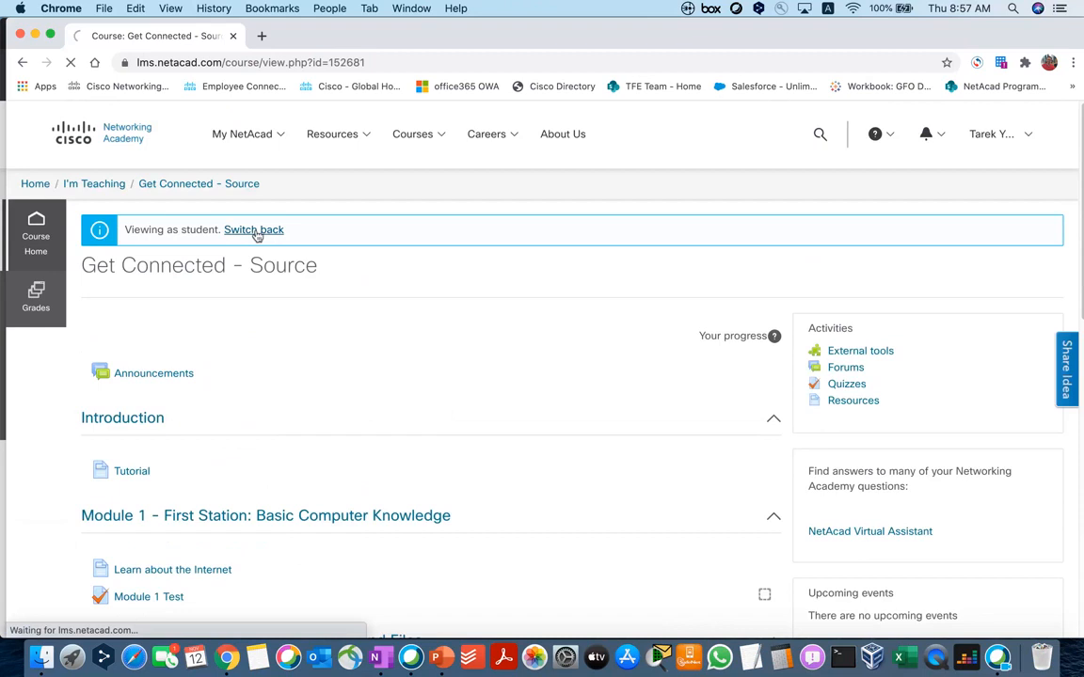
scroll(268, 357, down, 2)
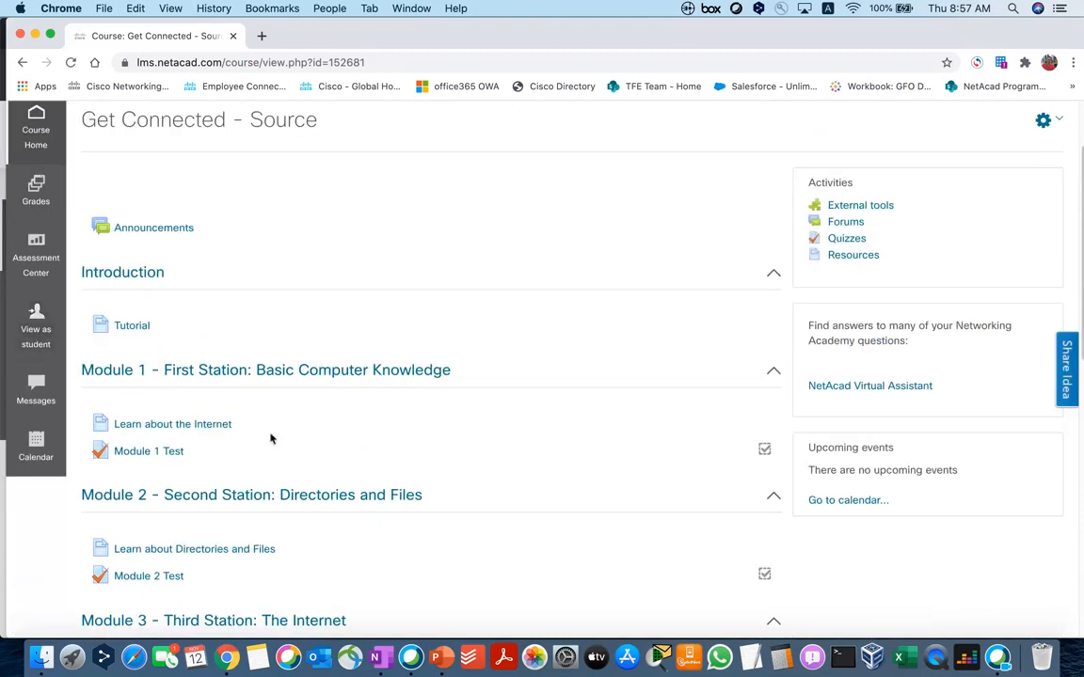
Step: Start a new message for the Get Connected - Source course and add the second listed participant as a To recipient
click(39, 393)
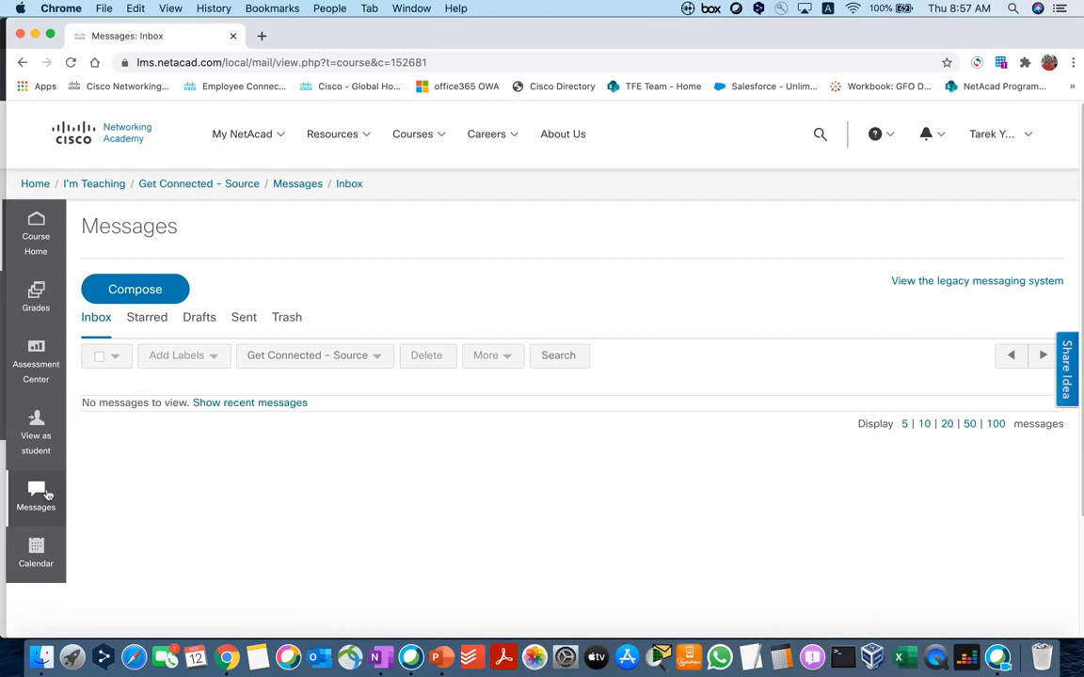
click(148, 291)
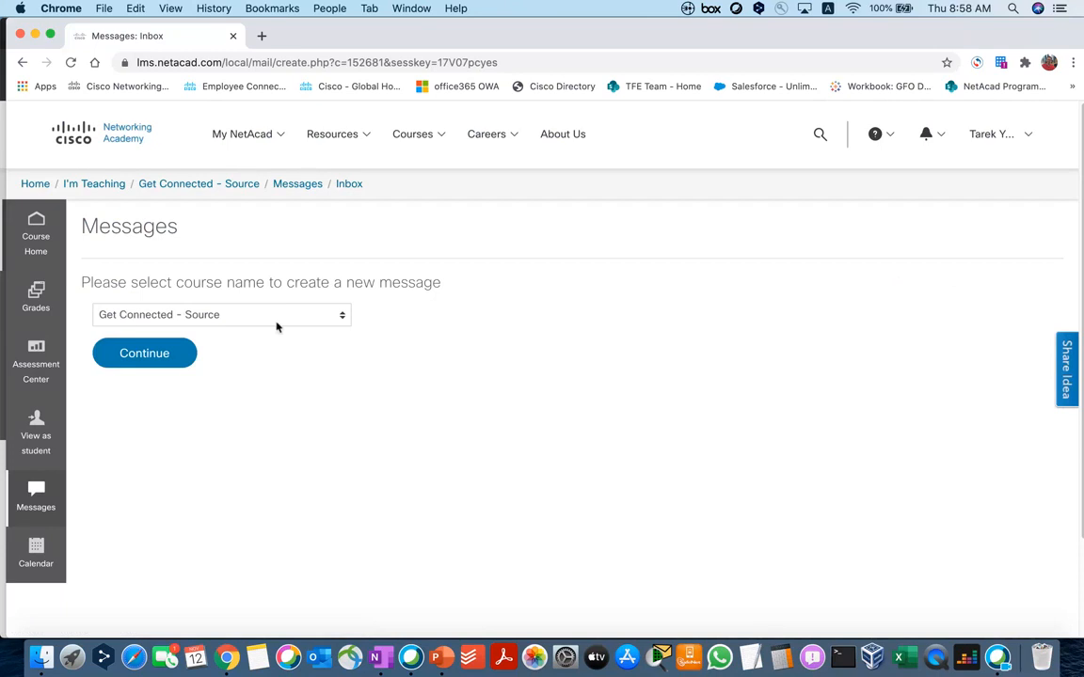
click(172, 357)
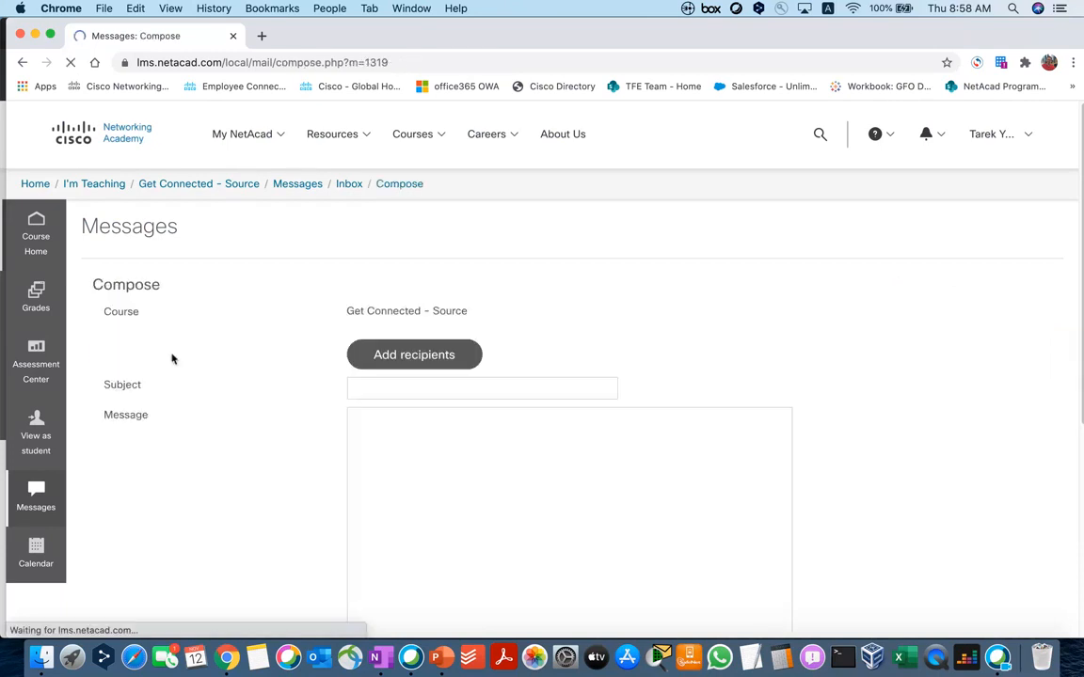
click(404, 353)
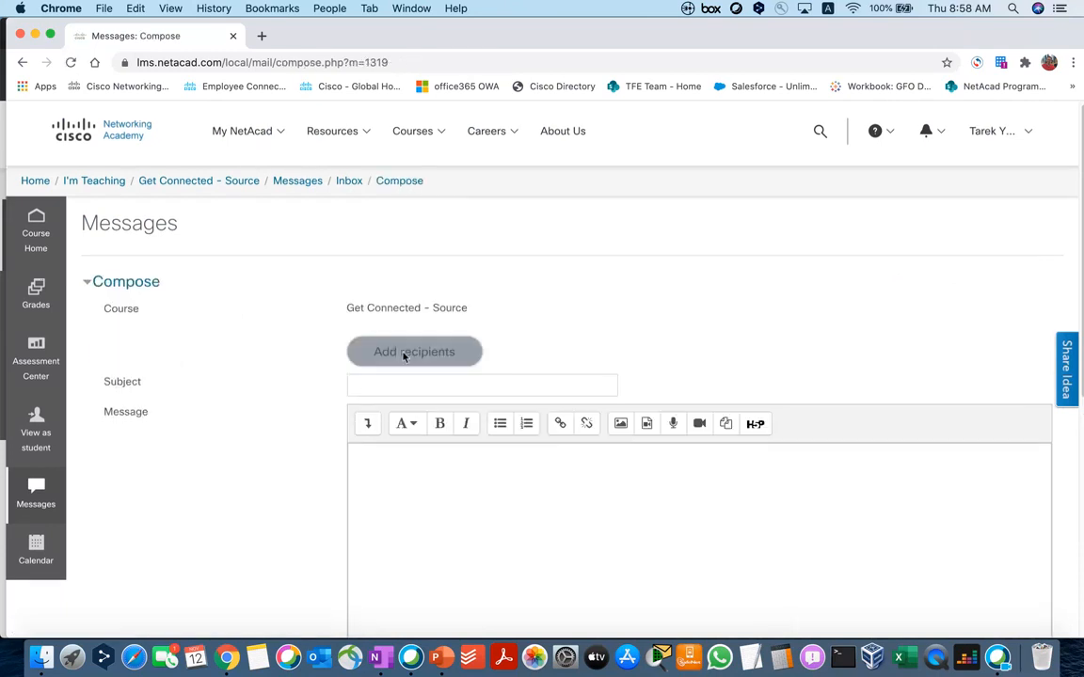
scroll(423, 396, down, 2)
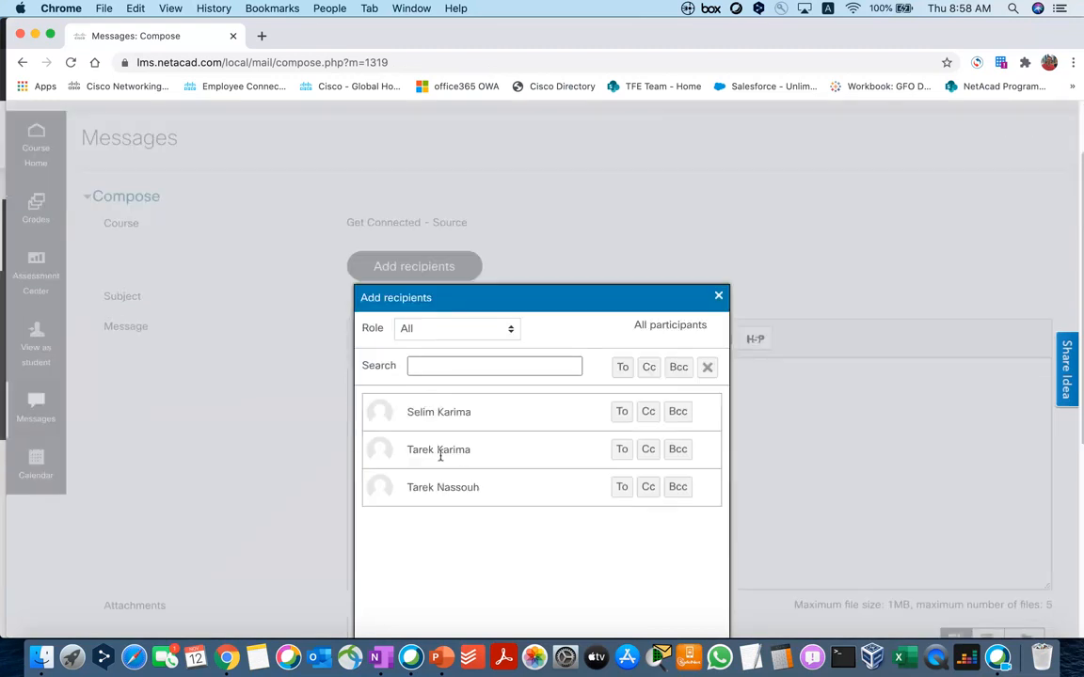
click(621, 449)
scroll(552, 440, down, 1)
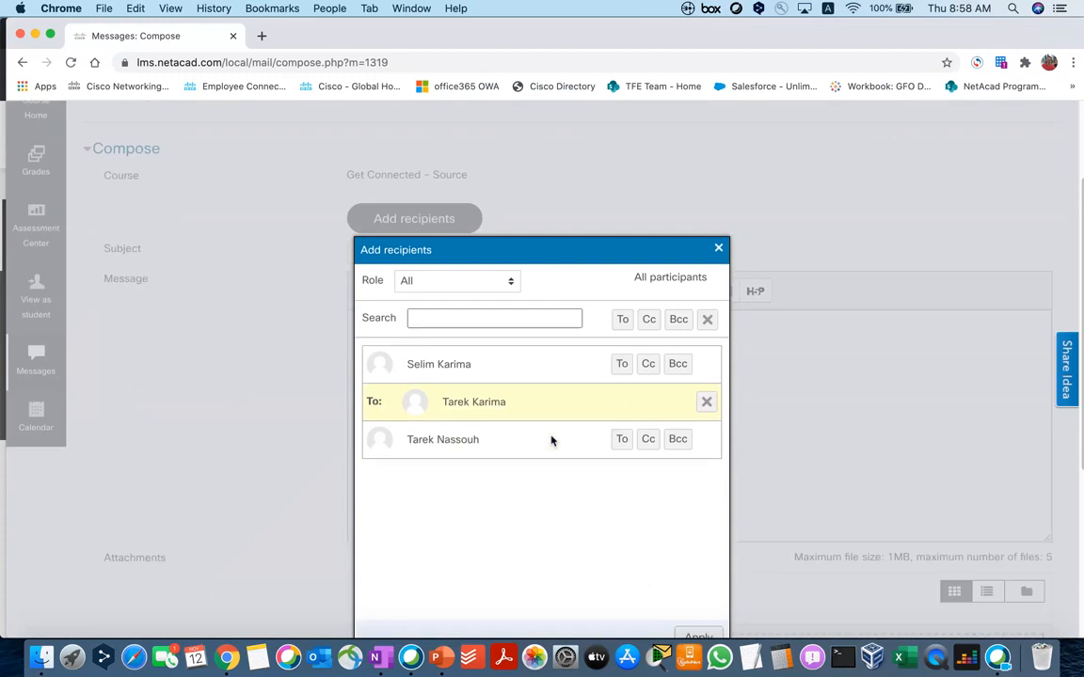
scroll(533, 400, down, 2)
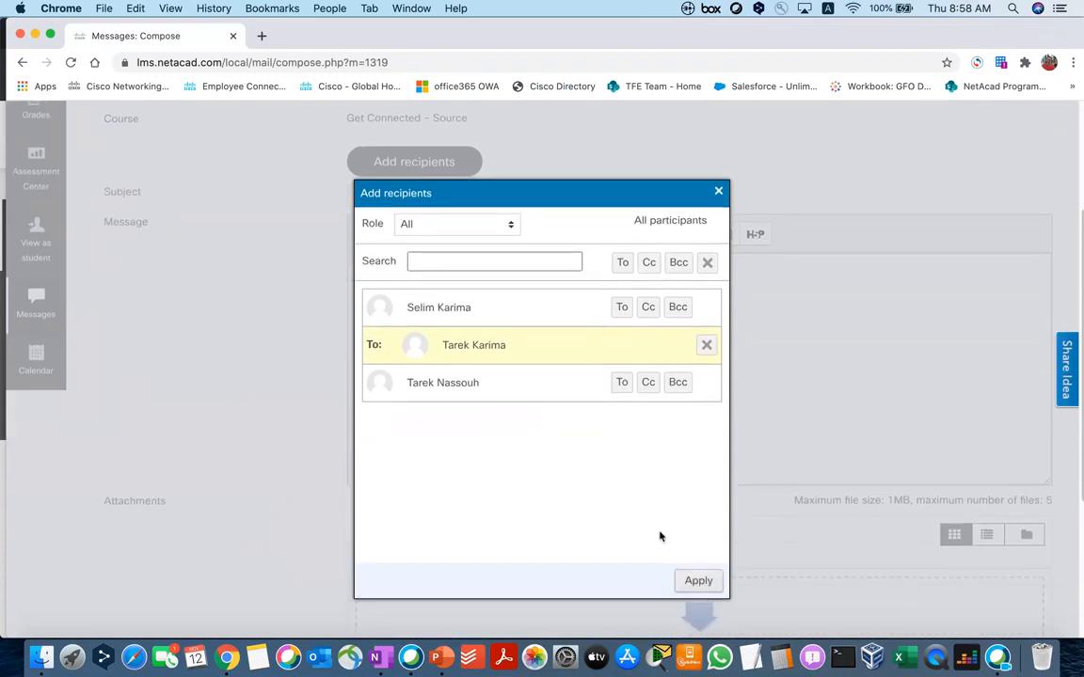
click(693, 582)
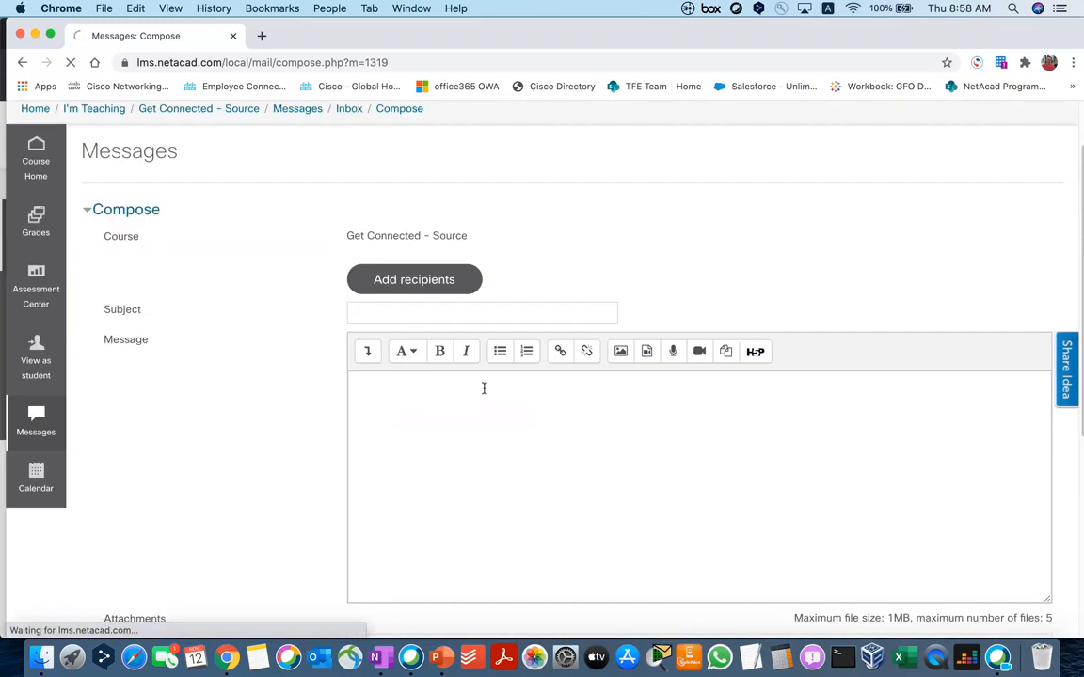
Step: Enter the subject "Hello" and the message text "Welcome to the Get Connected Course"
click(409, 427)
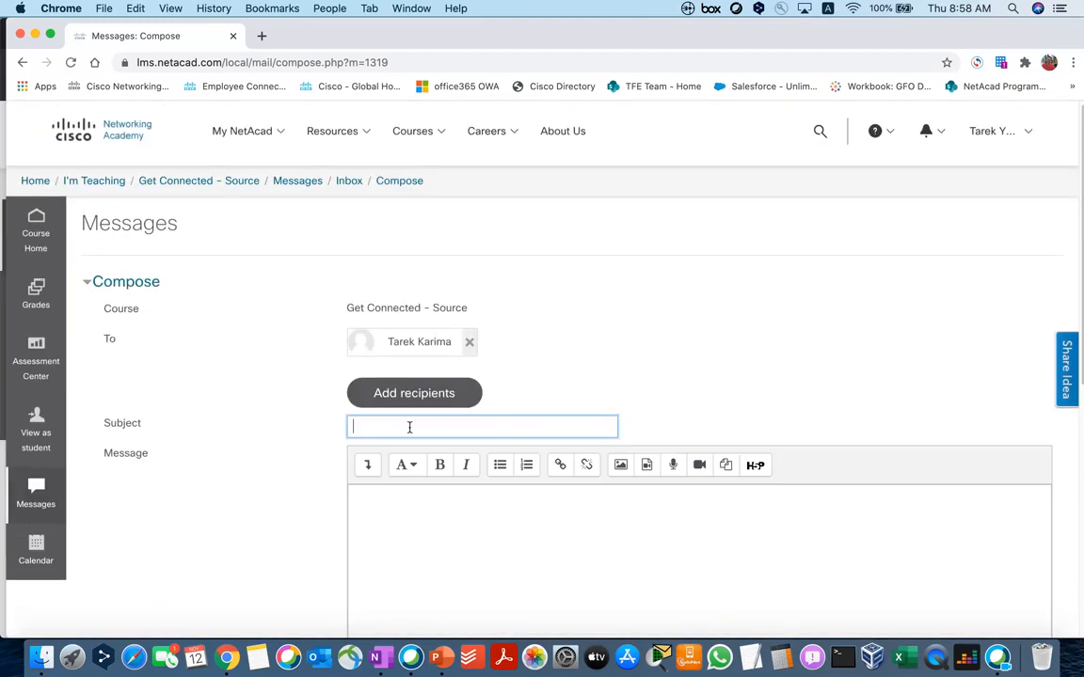
text(Hello)
click(425, 510)
text(Hel)
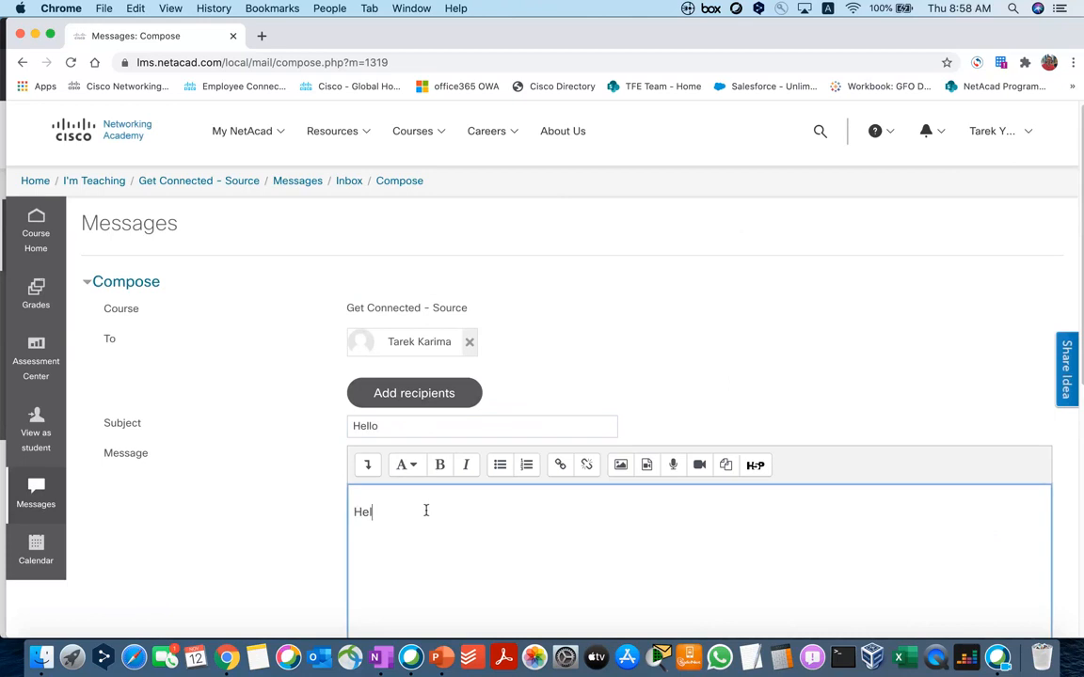
text(lo)
key(BackSpace)
key(BackSpace)
key(BackSpace)
key(BackSpace)
text(Welcome to the Get Conn)
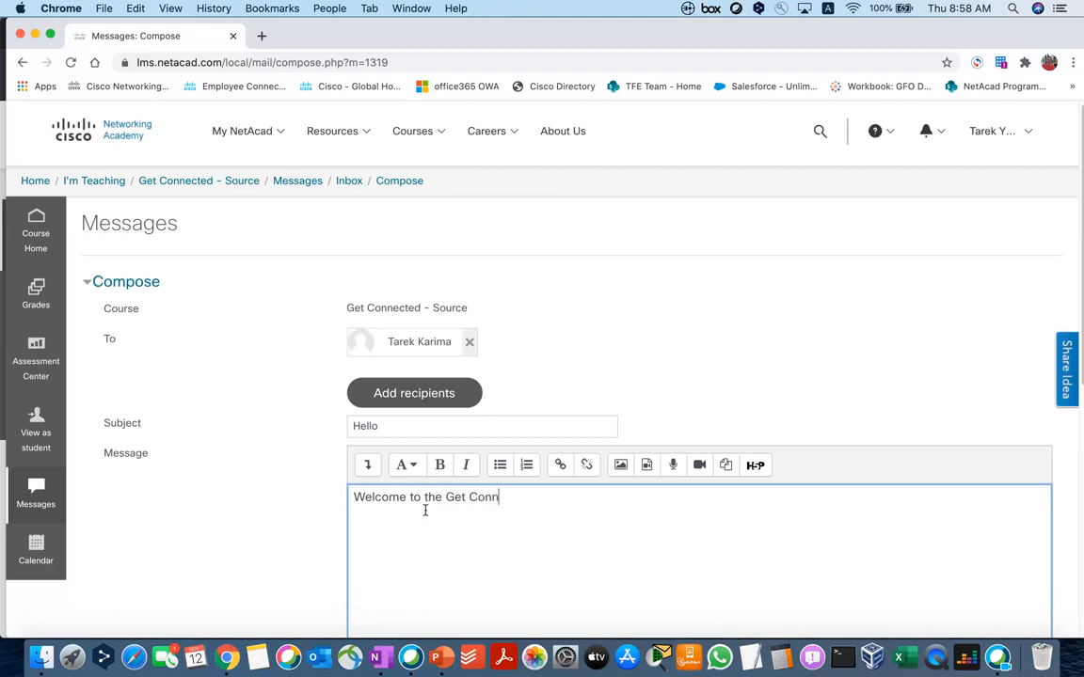
text(ected Course)
Step: Send the message without attachments and show the sent messages
scroll(424, 470, down, 5)
scroll(426, 443, up, 2)
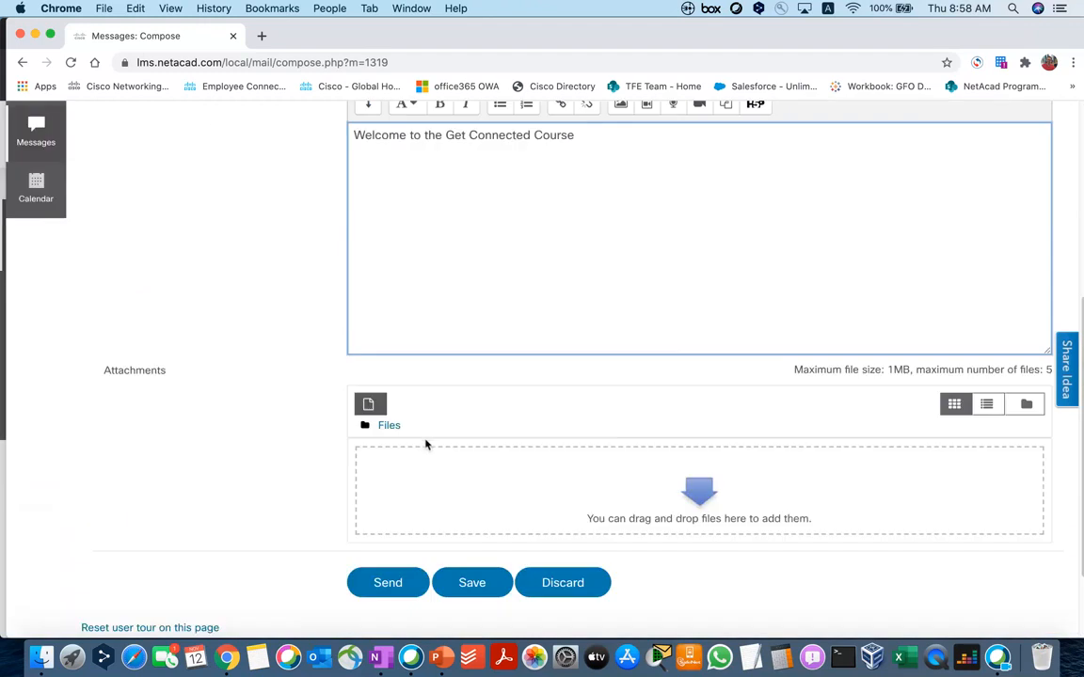
scroll(245, 470, up, 2)
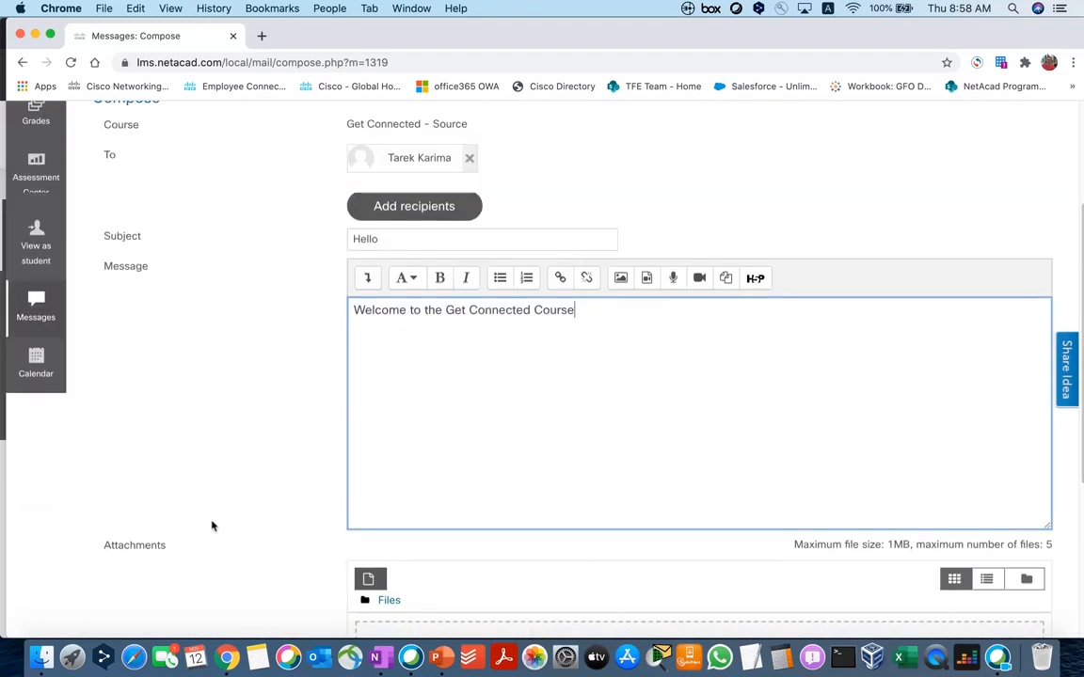
scroll(212, 524, down, 2)
scroll(212, 524, down, 3)
click(393, 543)
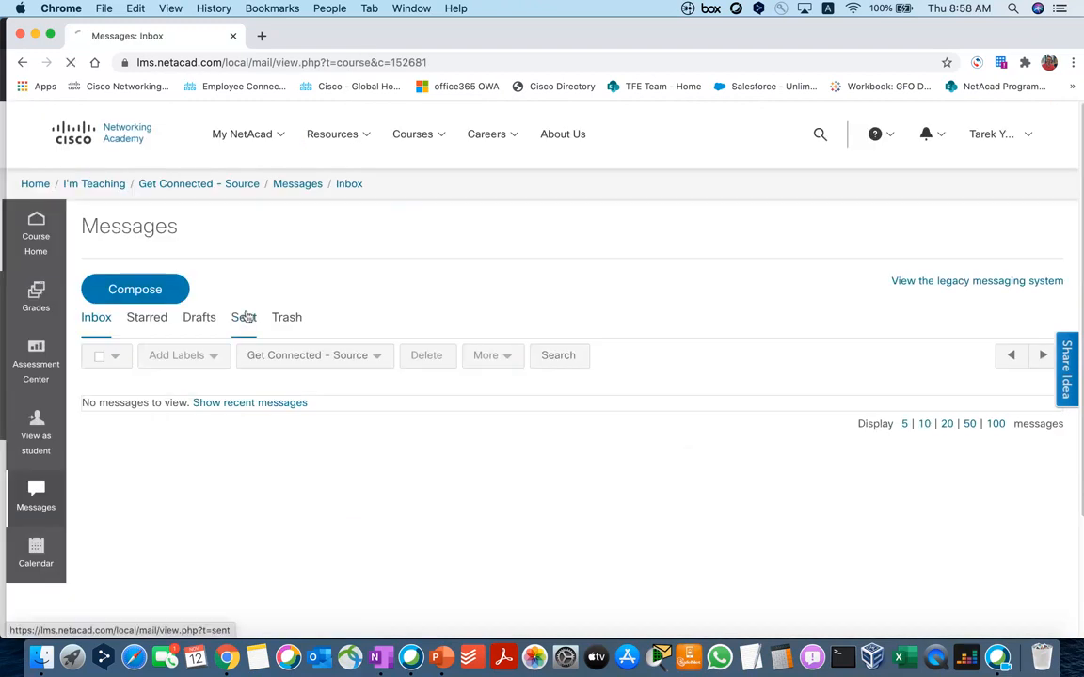
click(244, 317)
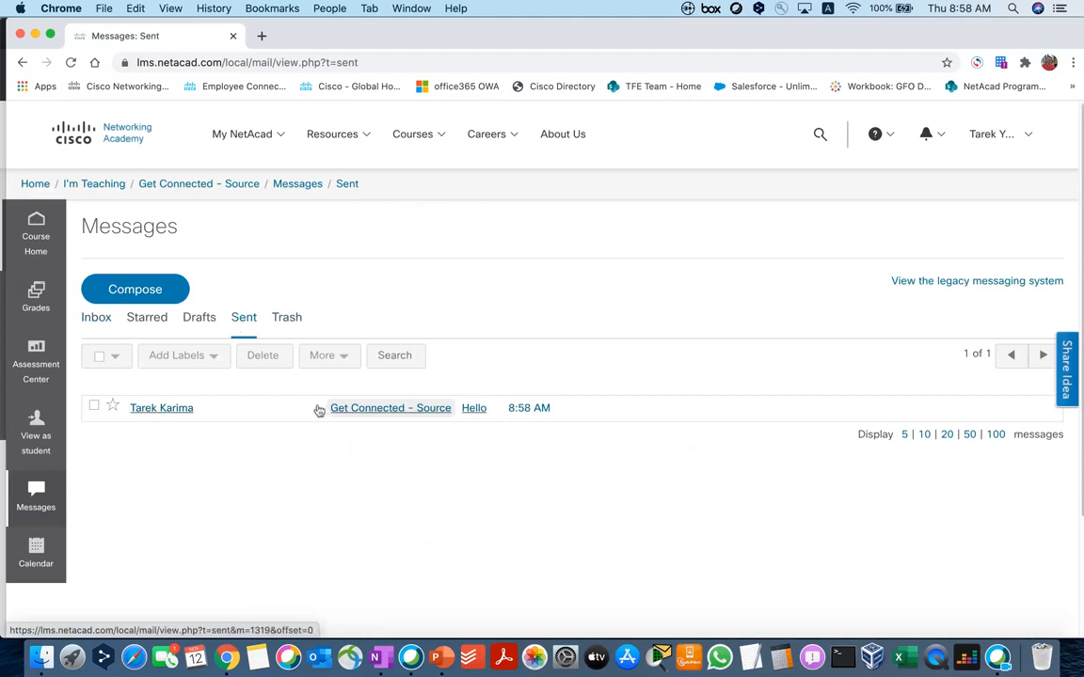
Step: Switch to the student's incognito Chrome window and look through the Get Connected - Source course page
right_click(227, 657)
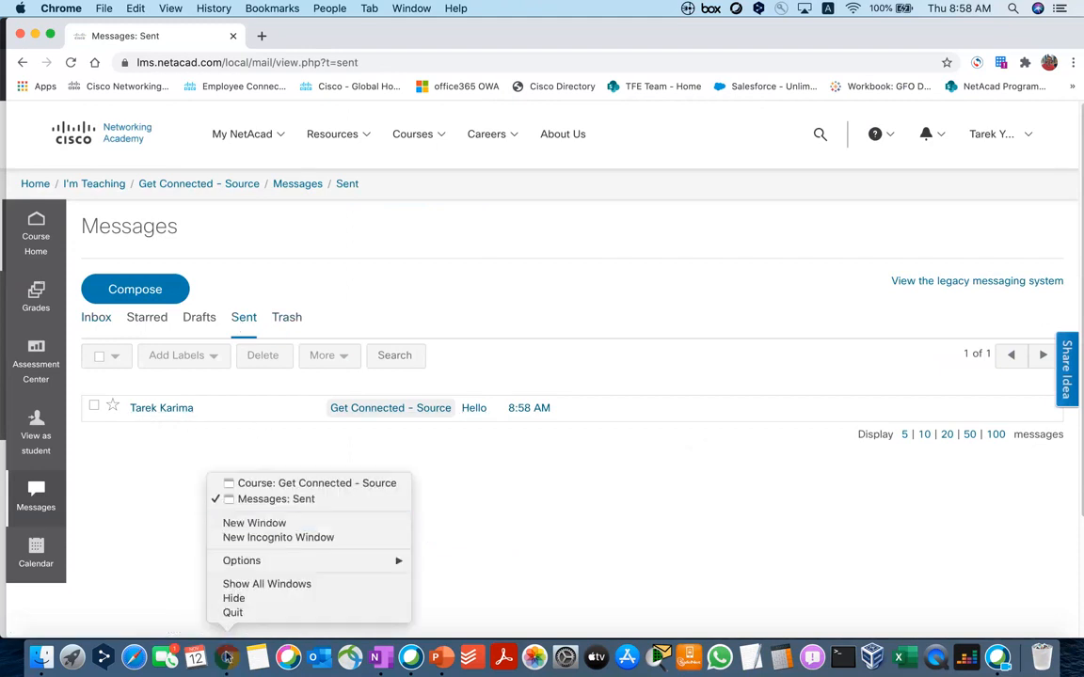
click(304, 483)
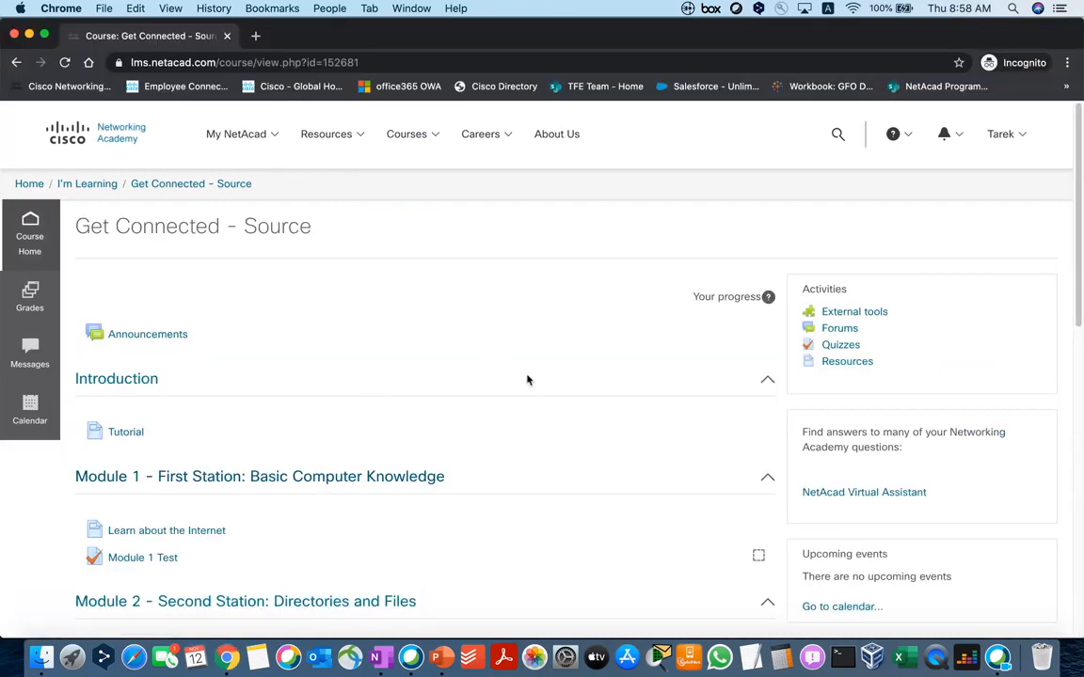
scroll(284, 348, down, 5)
scroll(286, 359, up, 2)
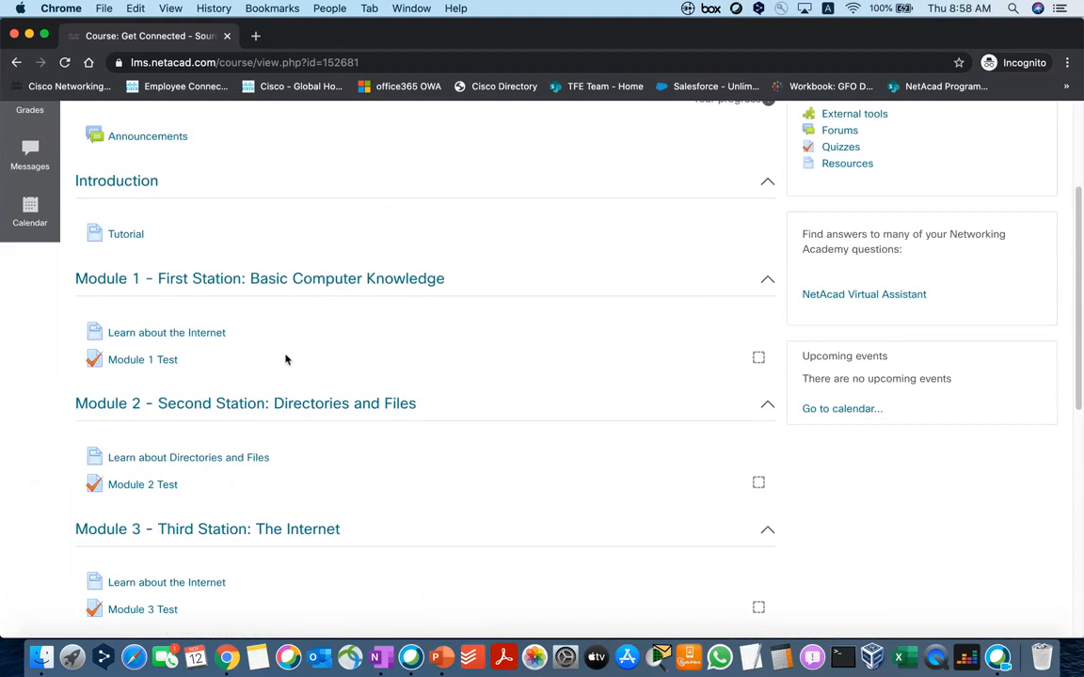
scroll(287, 360, up, 3)
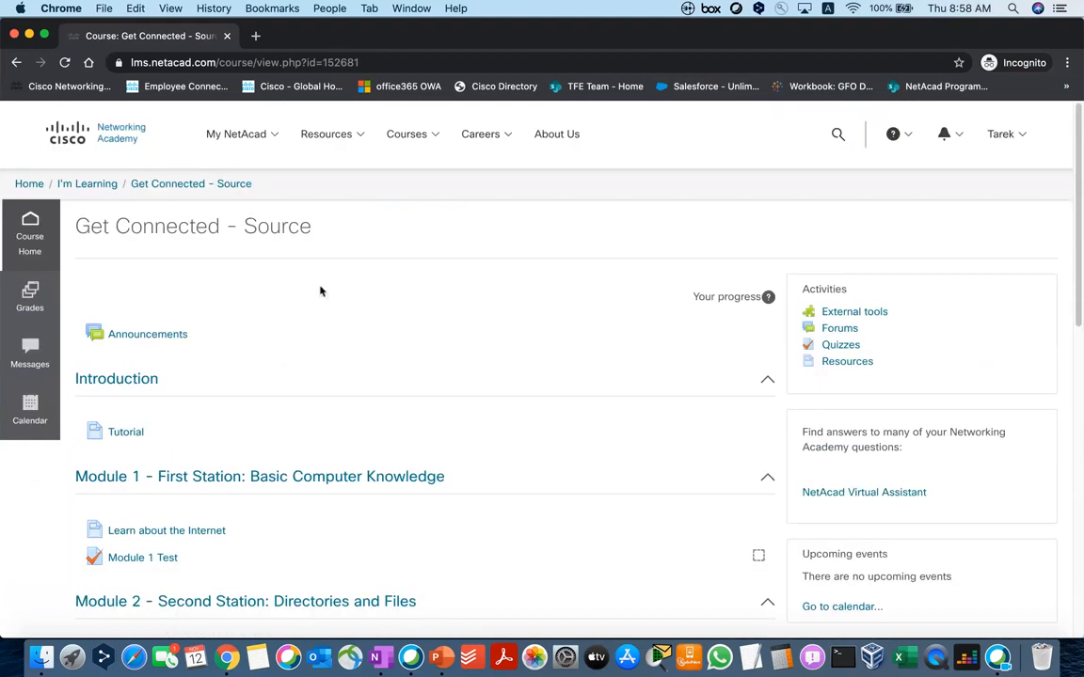
Step: Open the received "Hello" message in the student's course inbox and read it
click(45, 360)
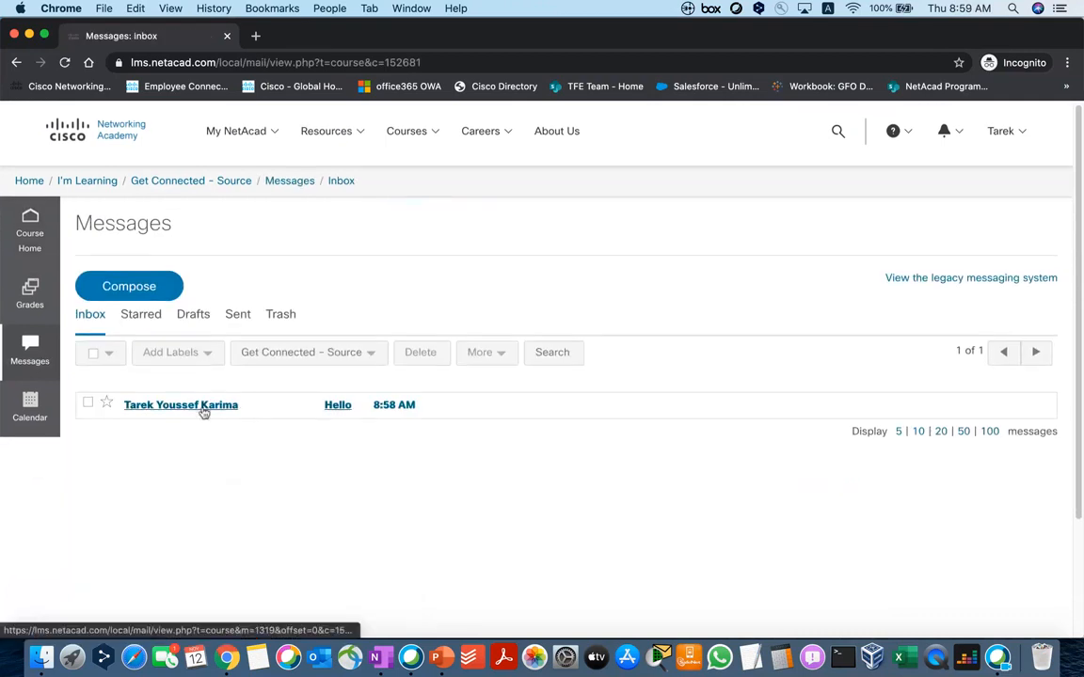
click(204, 412)
scroll(221, 411, down, 2)
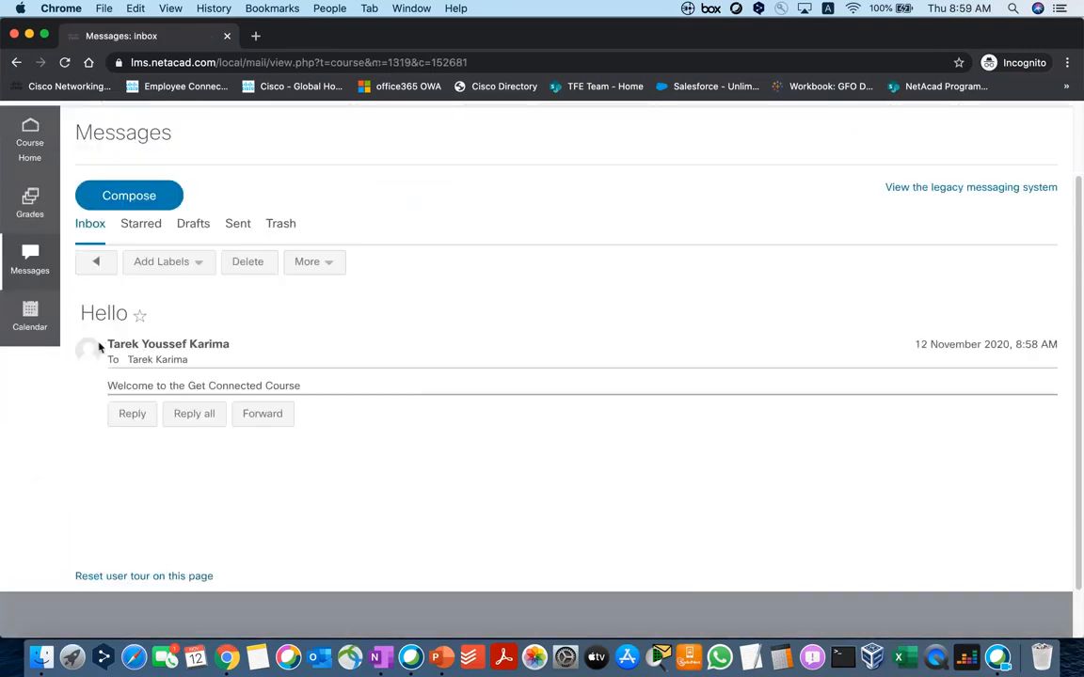
Step: Reply to the "Hello" message with the text "Thank you" and send it
scroll(177, 508, up, 2)
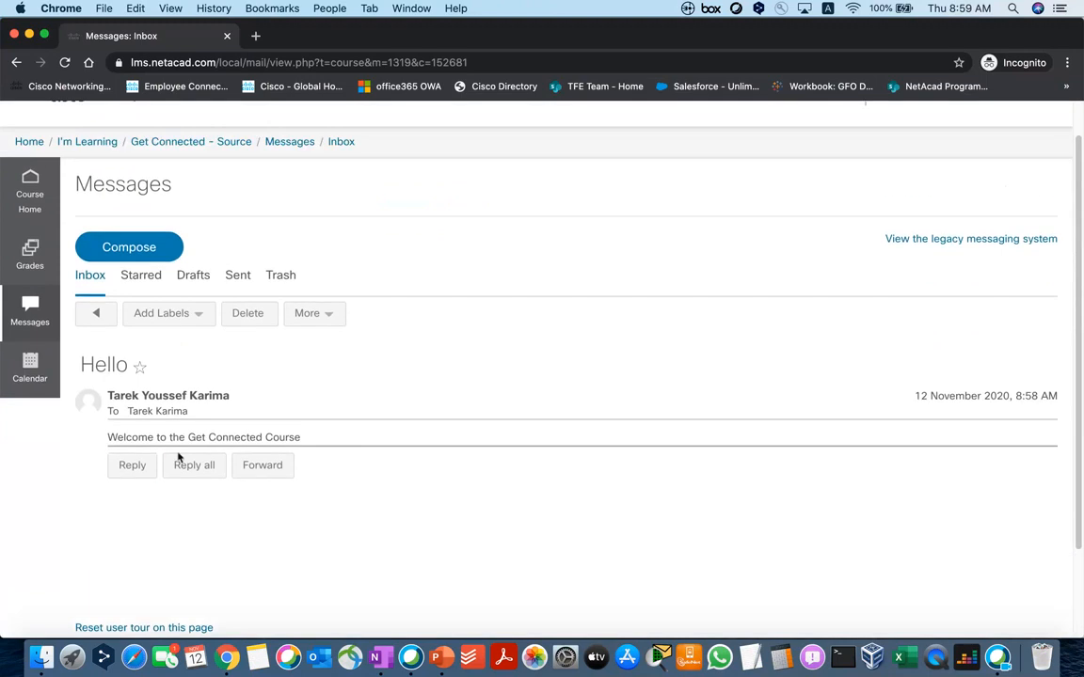
click(141, 457)
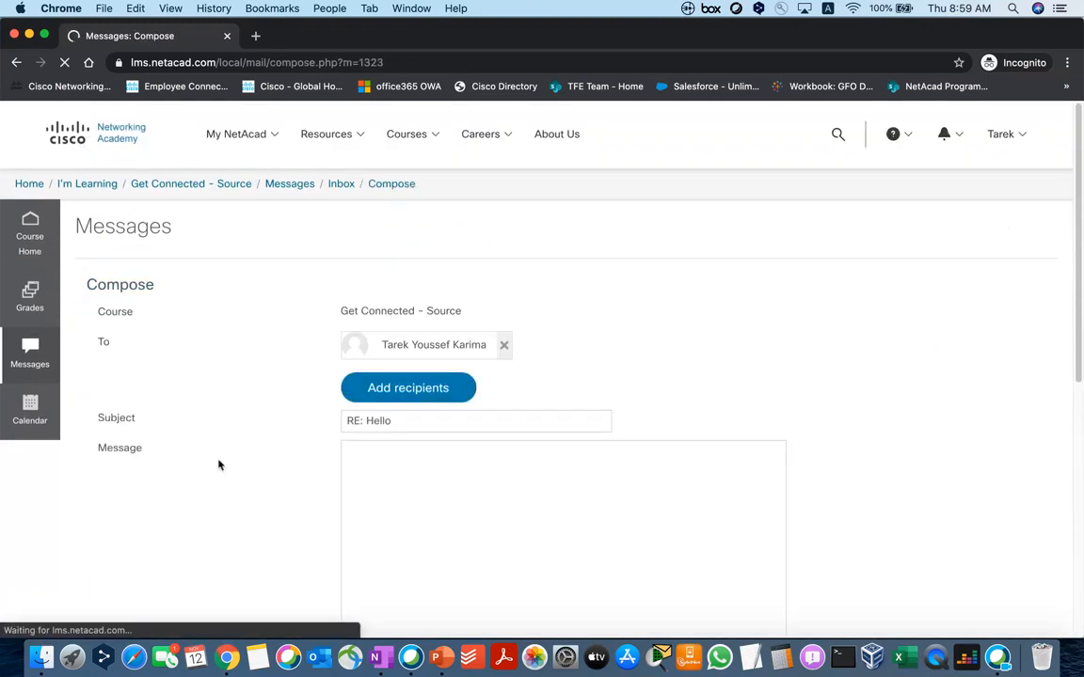
click(382, 473)
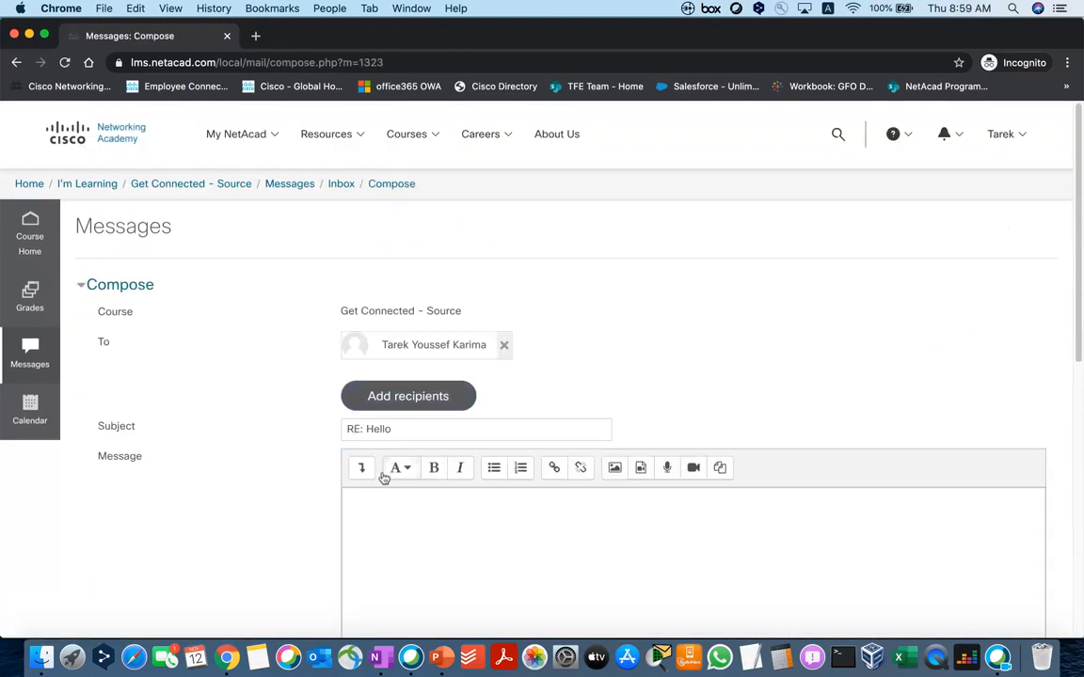
scroll(382, 475, down, 10)
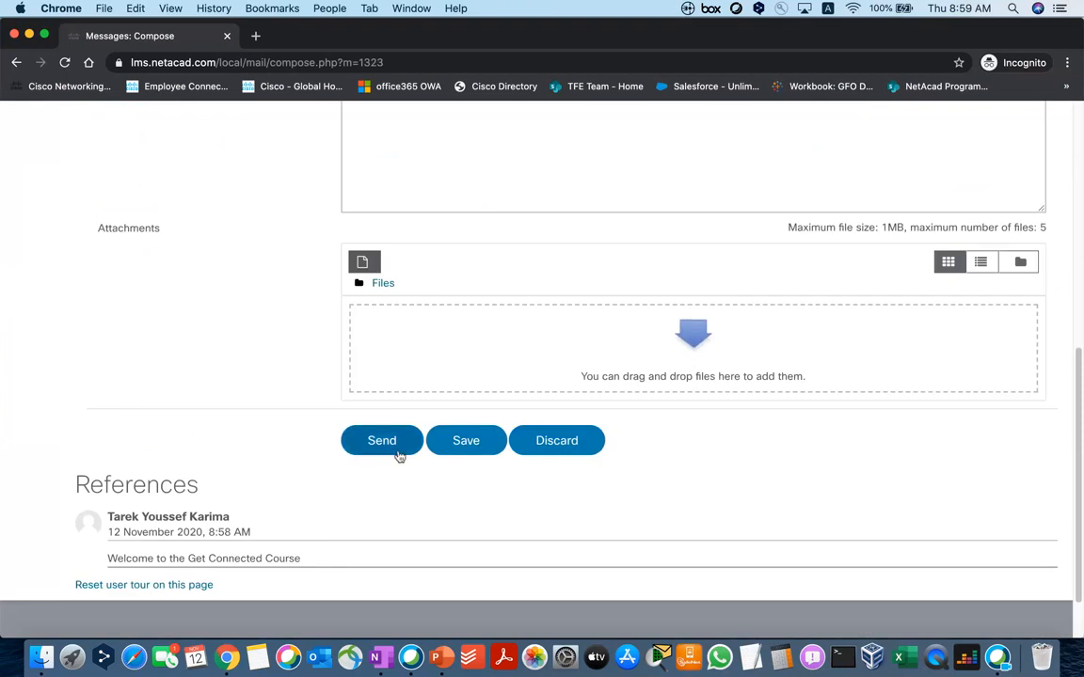
scroll(402, 471, up, 10)
click(406, 506)
text(Thank you)
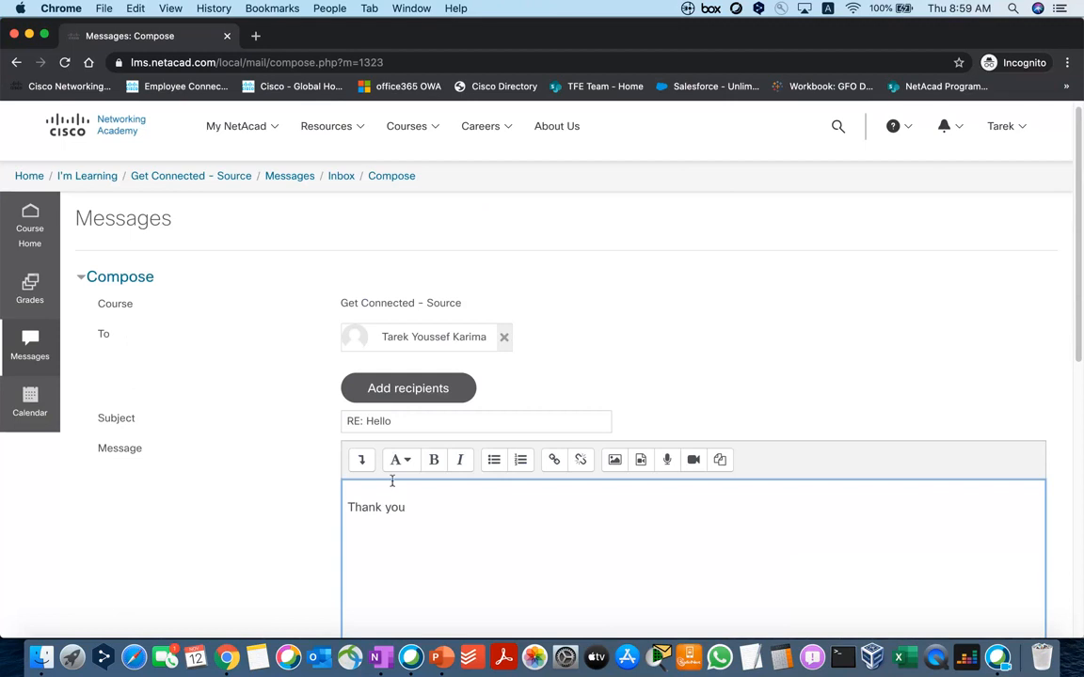
scroll(392, 484, down, 5)
click(397, 594)
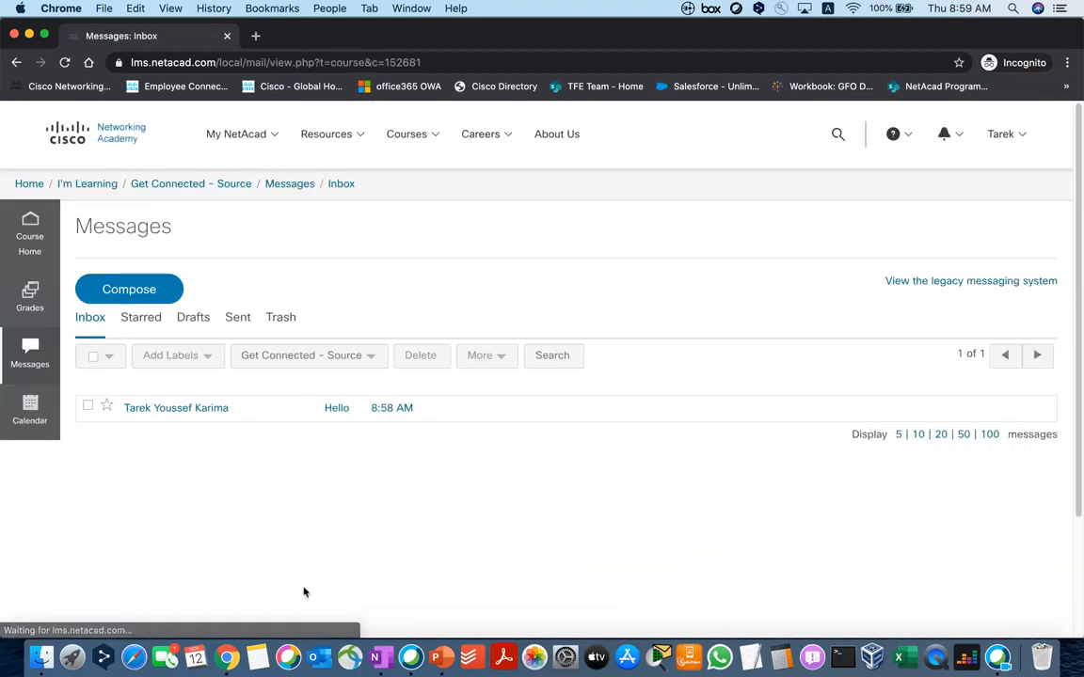
Step: Switch to the instructor's Chrome window and open the student's "RE: Hello" reply in the inbox
right_click(231, 660)
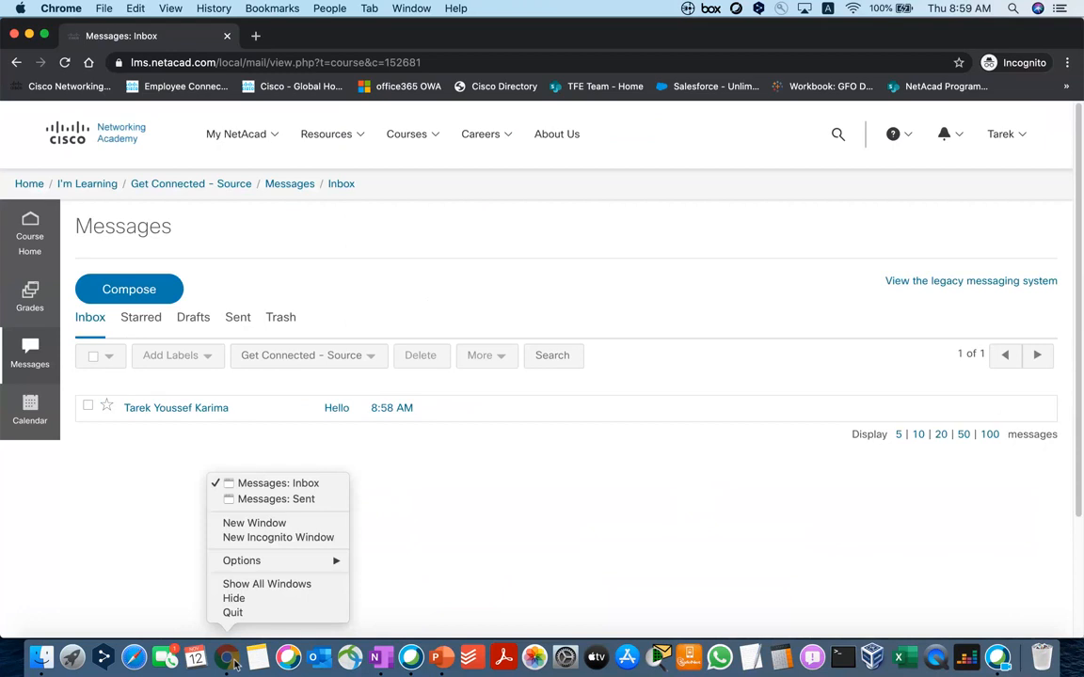
click(277, 499)
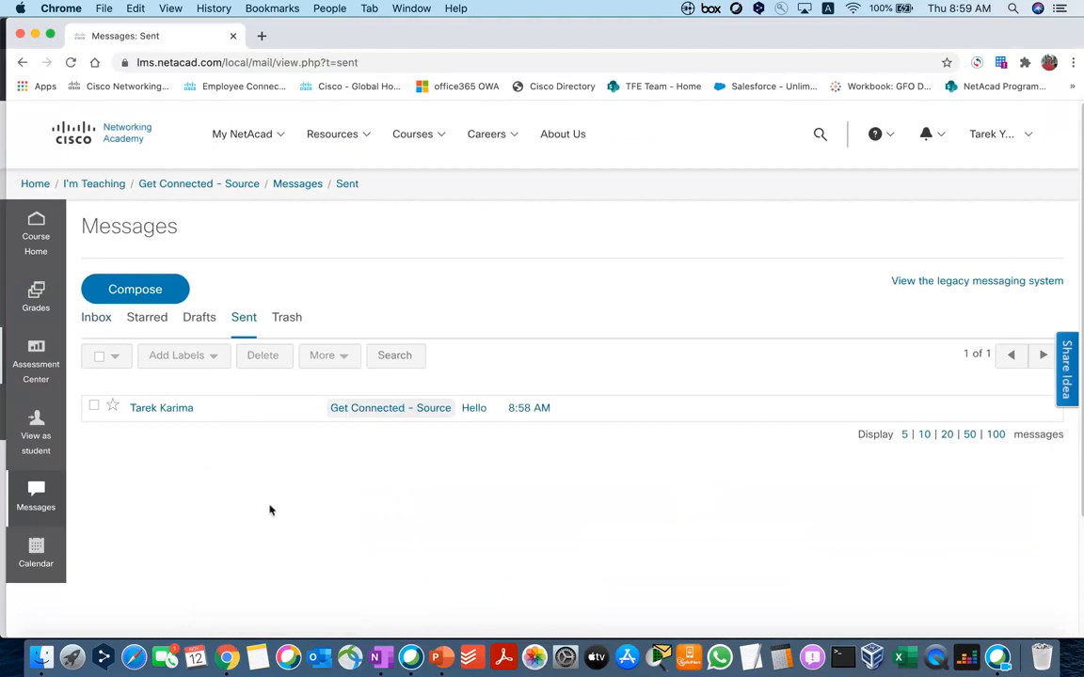
click(89, 320)
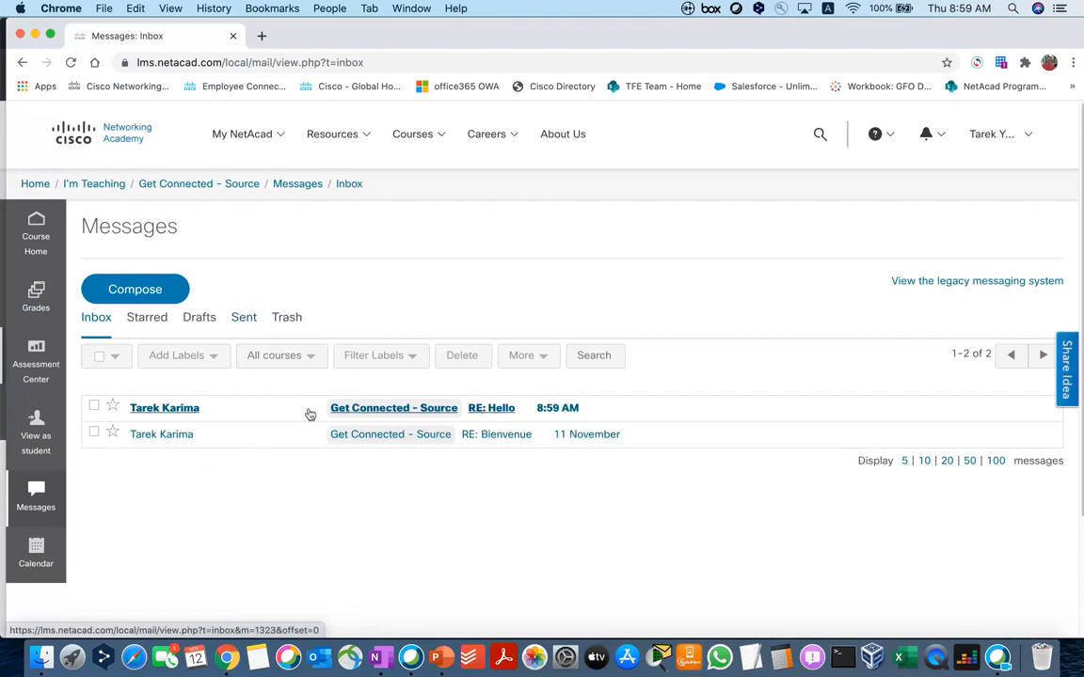
click(405, 411)
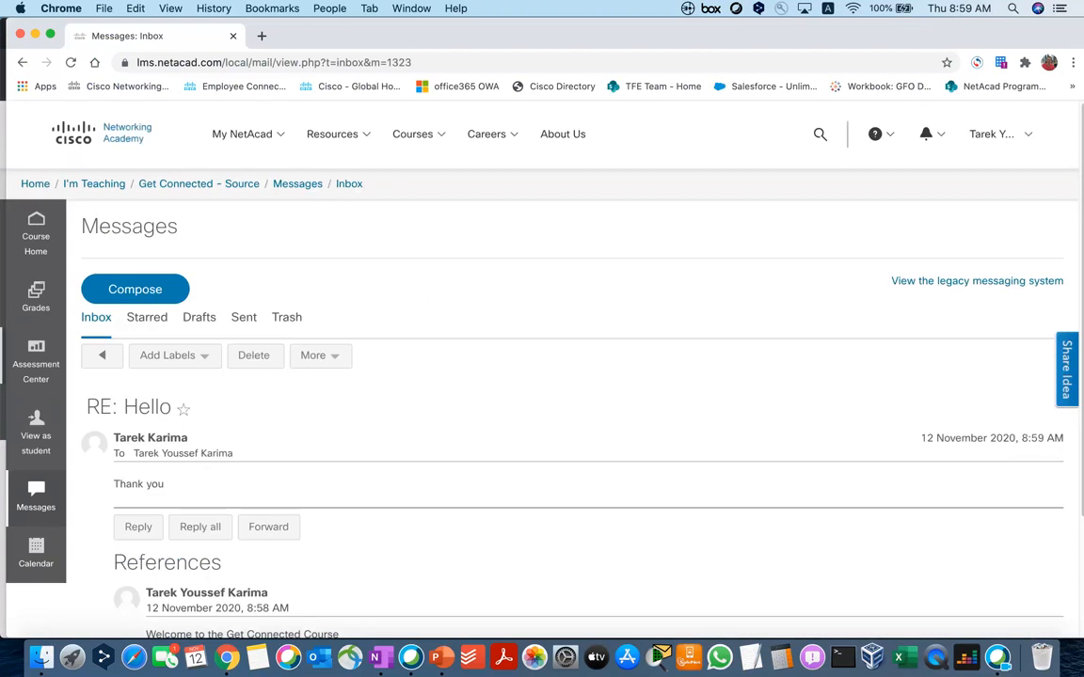
Step: Leave the reply and look over the Get Connected - Source calendar in month view
click(52, 508)
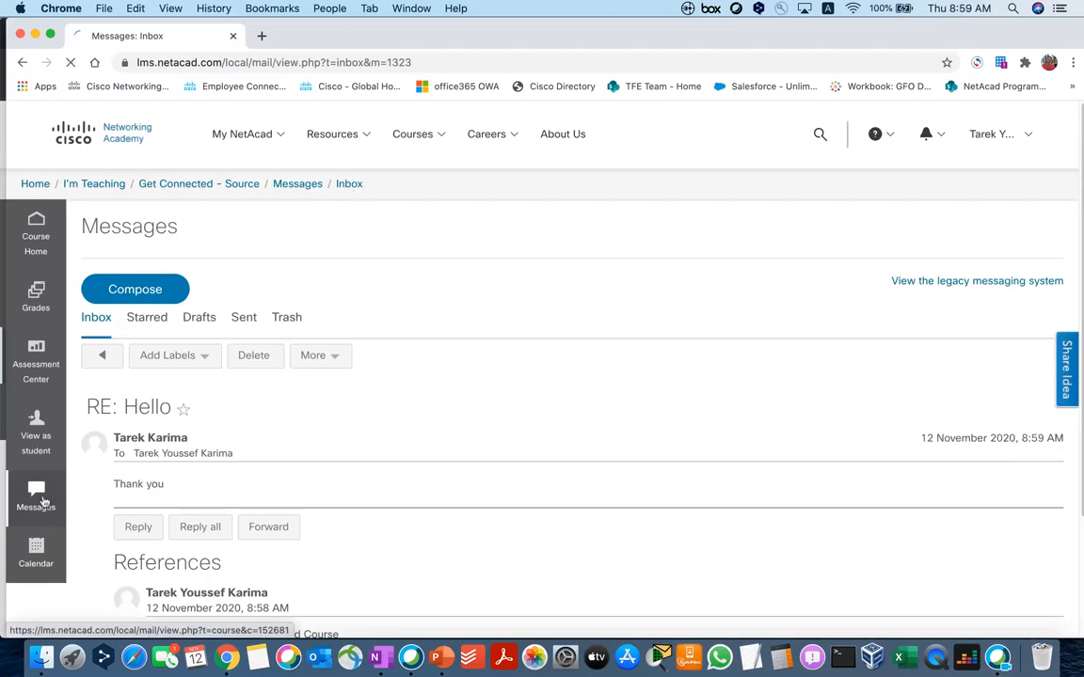
click(31, 559)
scroll(395, 461, down, 2)
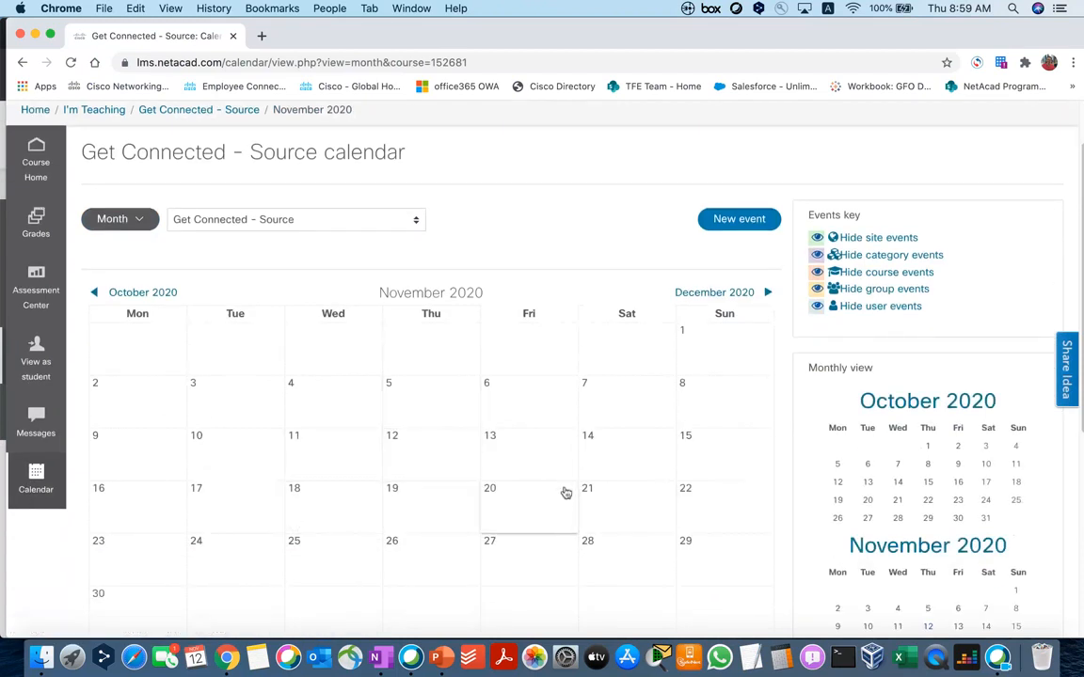
scroll(564, 499, up, 2)
Step: Return to the Get Connected - Source home page and turn editing on
click(58, 241)
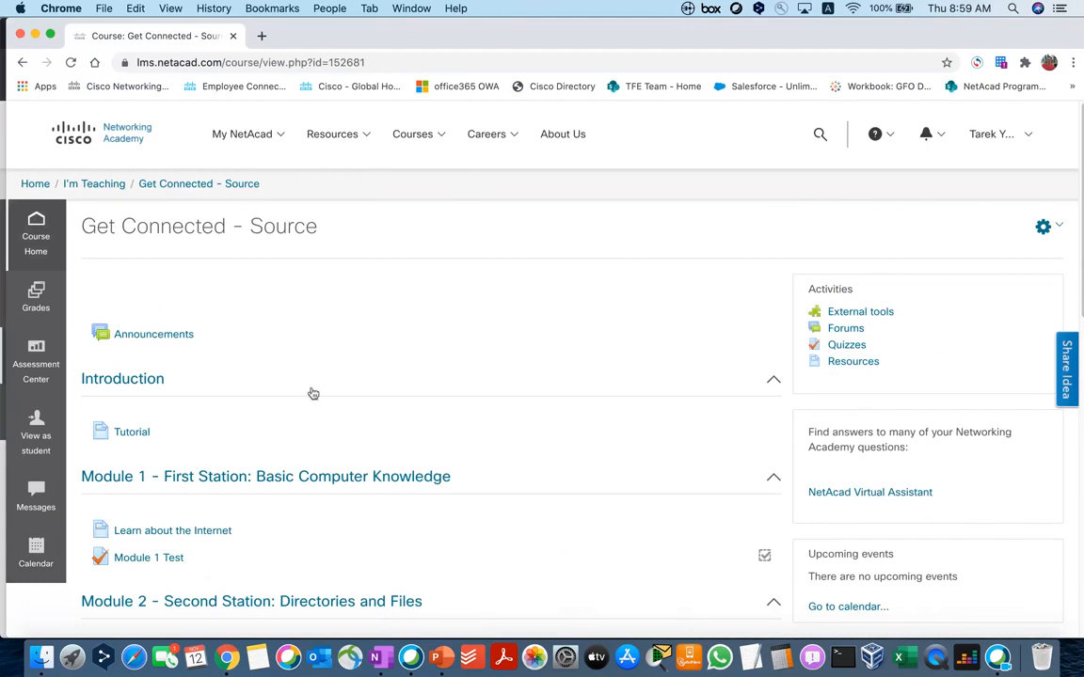
scroll(292, 396, down, 1)
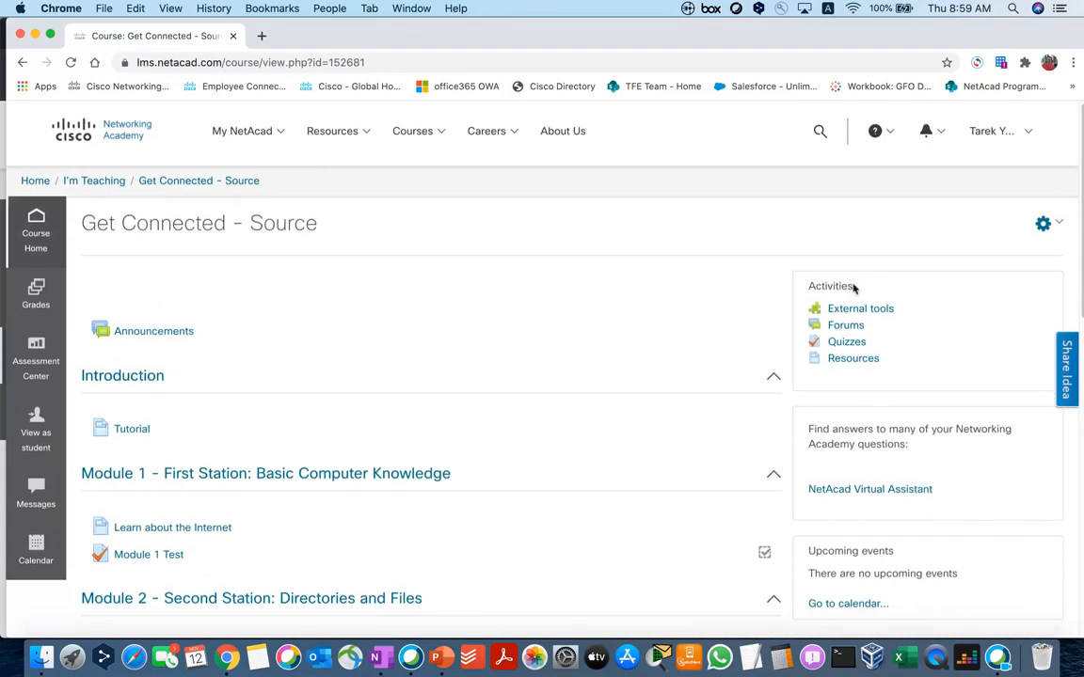
click(1044, 228)
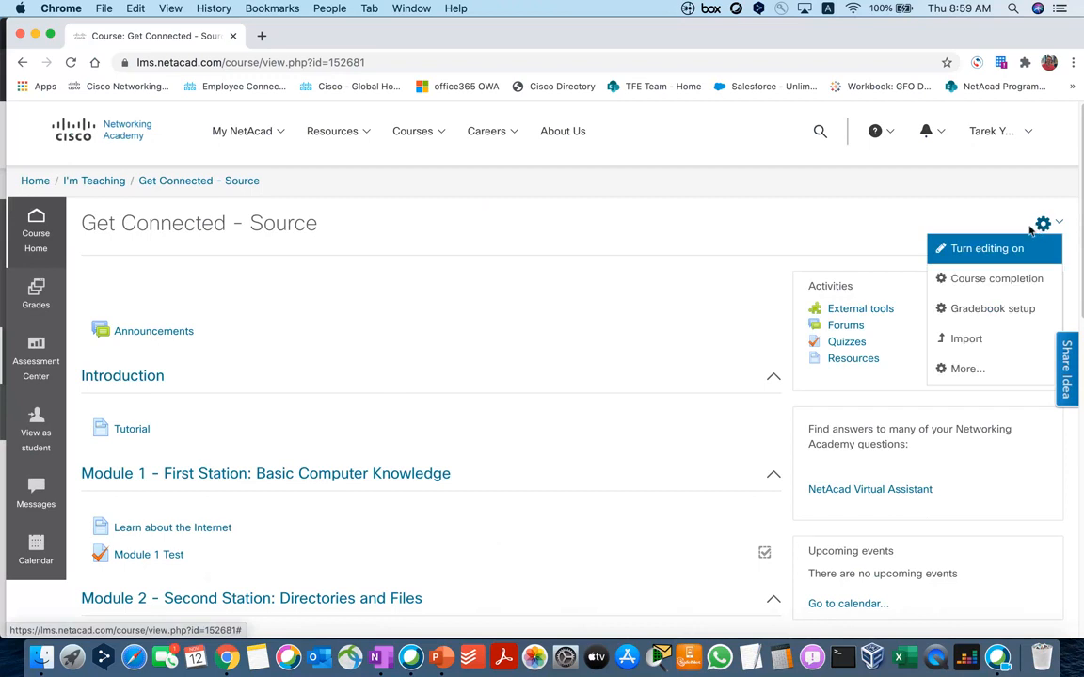
click(986, 250)
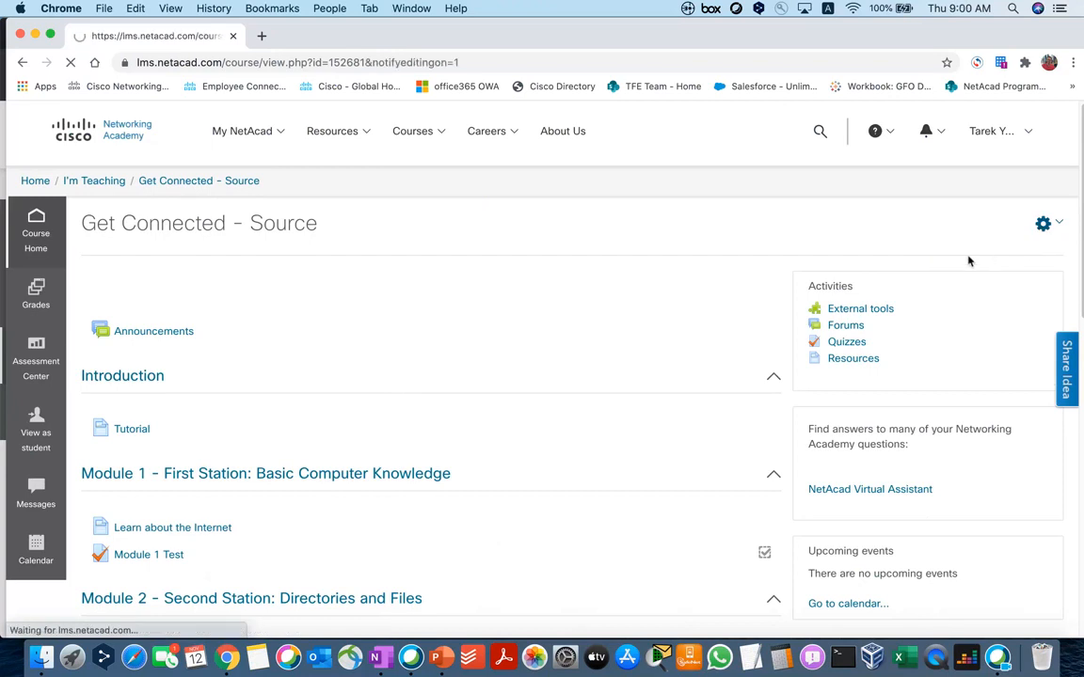
Step: Hide the topic "Module 1 - First Station: Basic Computer Knowledge" from students, and show it again
scroll(424, 373, down, 4)
scroll(435, 359, up, 1)
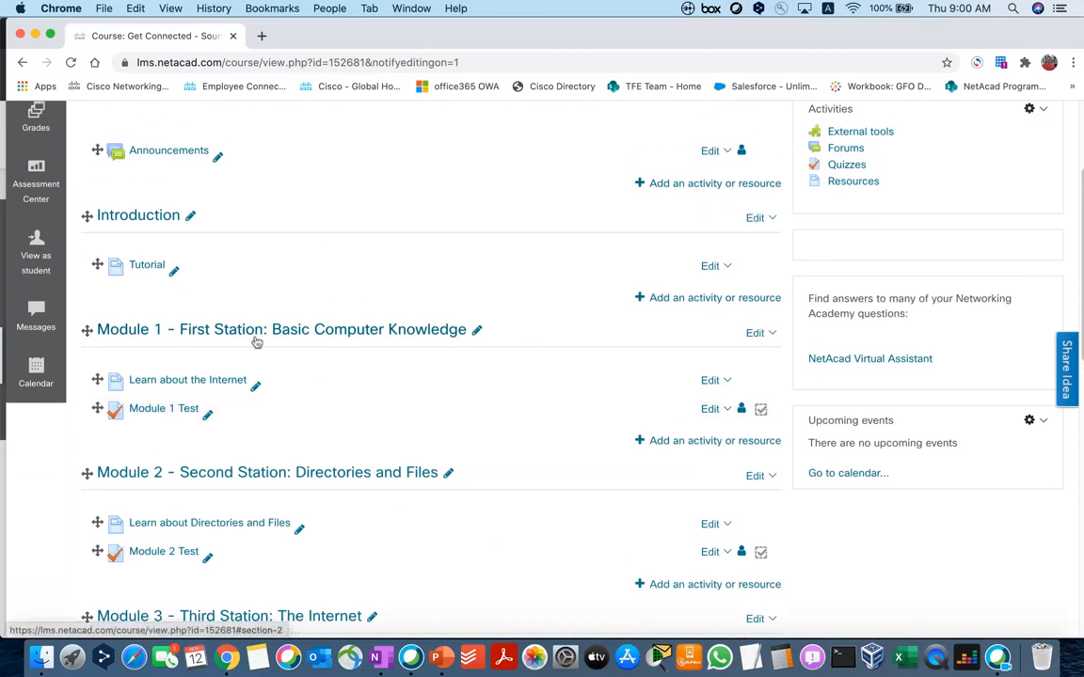
click(756, 335)
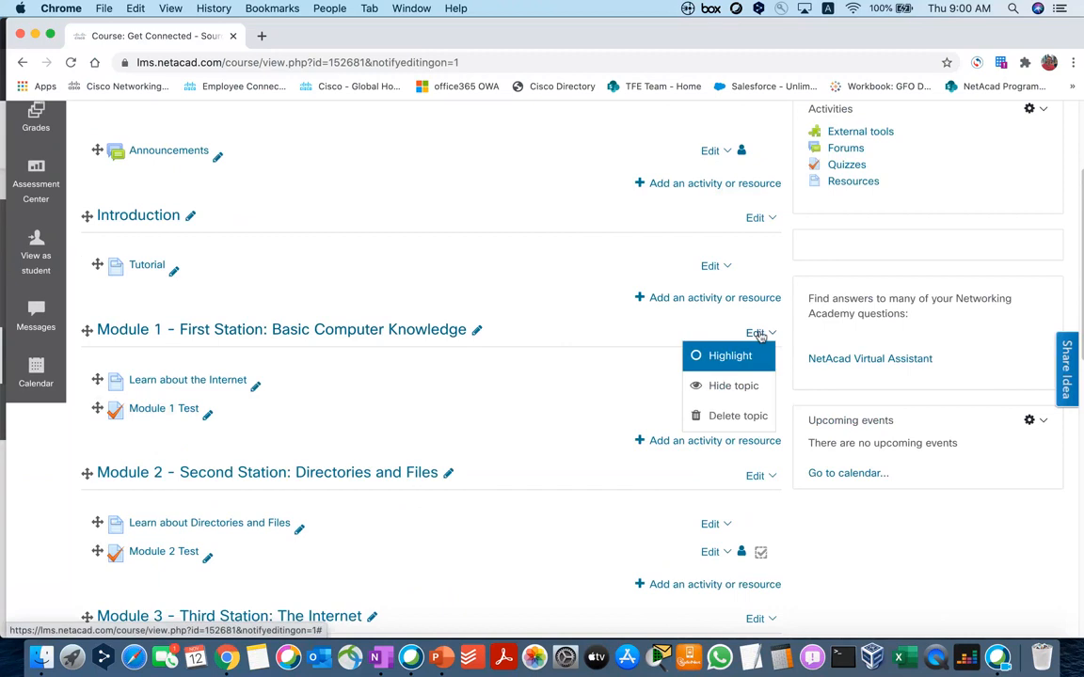
click(744, 390)
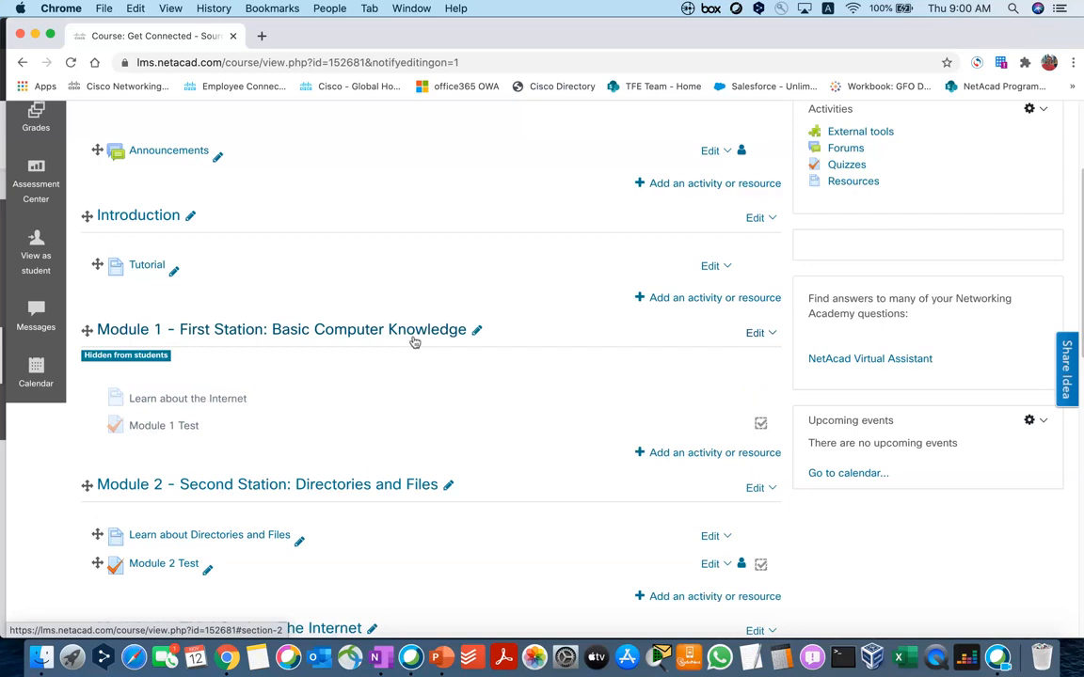
click(755, 334)
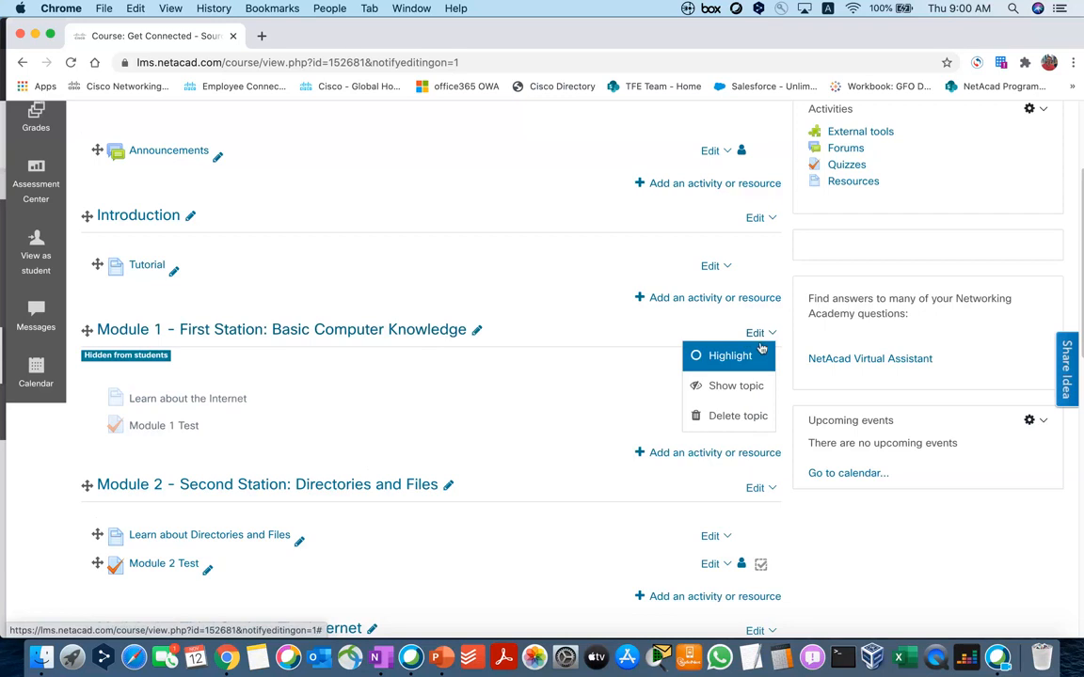
click(751, 387)
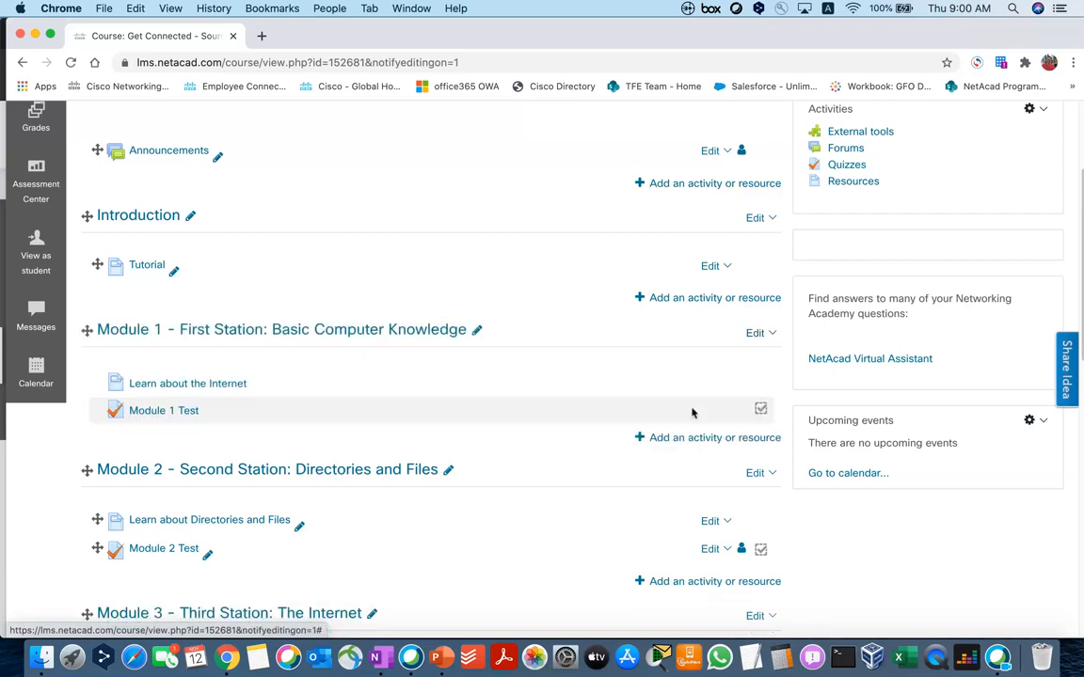
Step: Hide the "Learn about how to stay connected!" page in Module 5 from students
scroll(590, 428, down, 8)
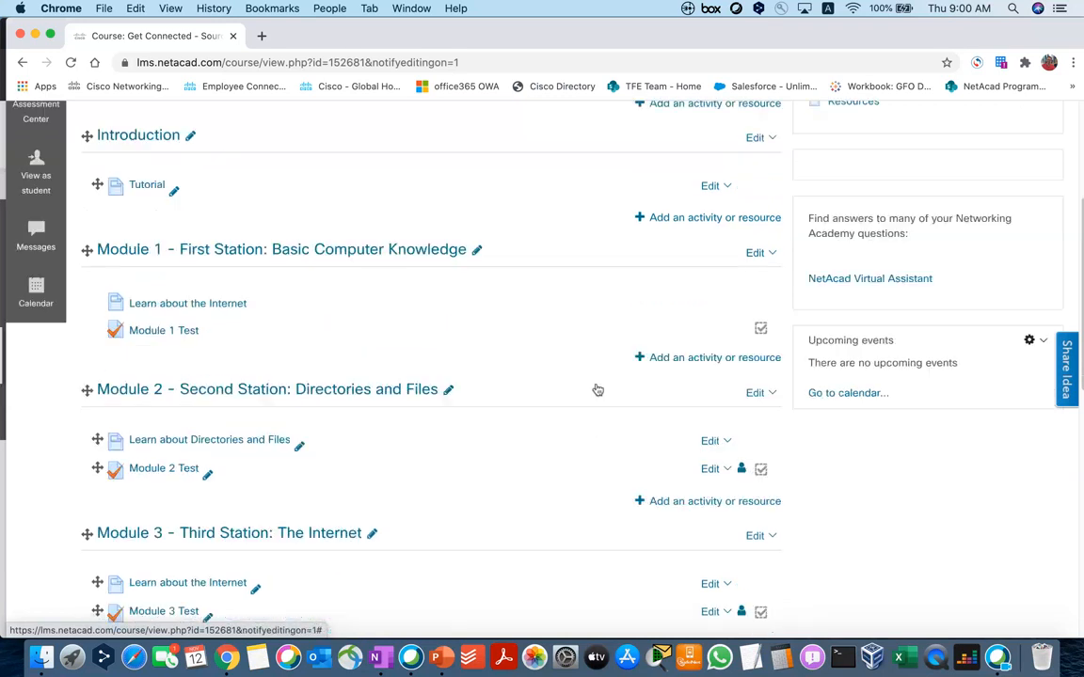
scroll(597, 389, down, 4)
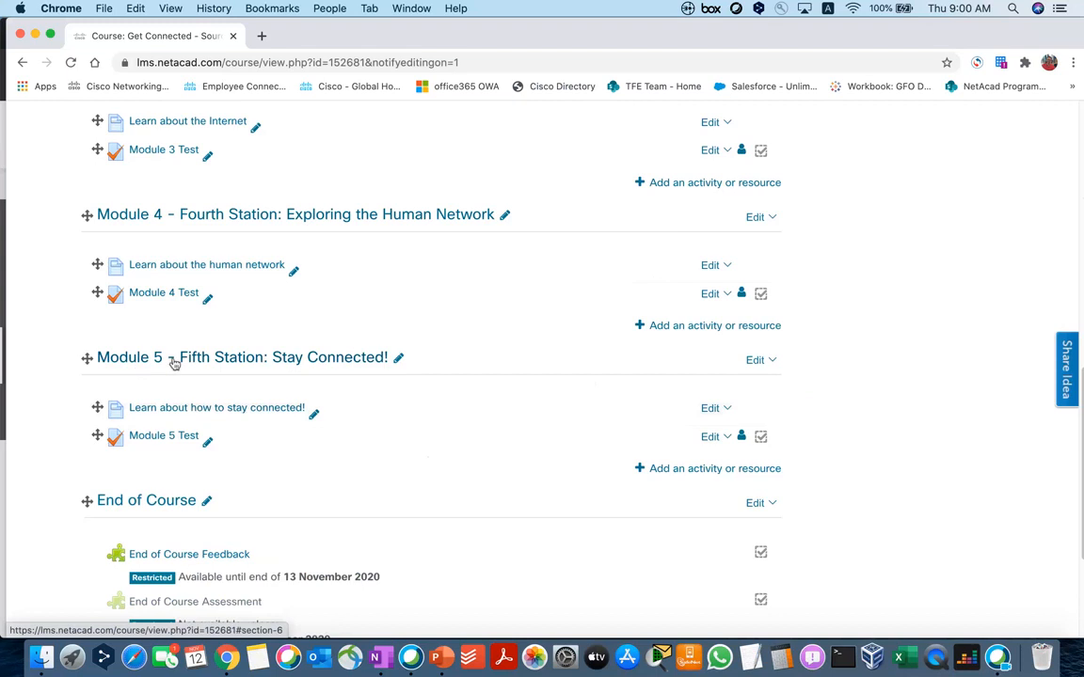
click(721, 410)
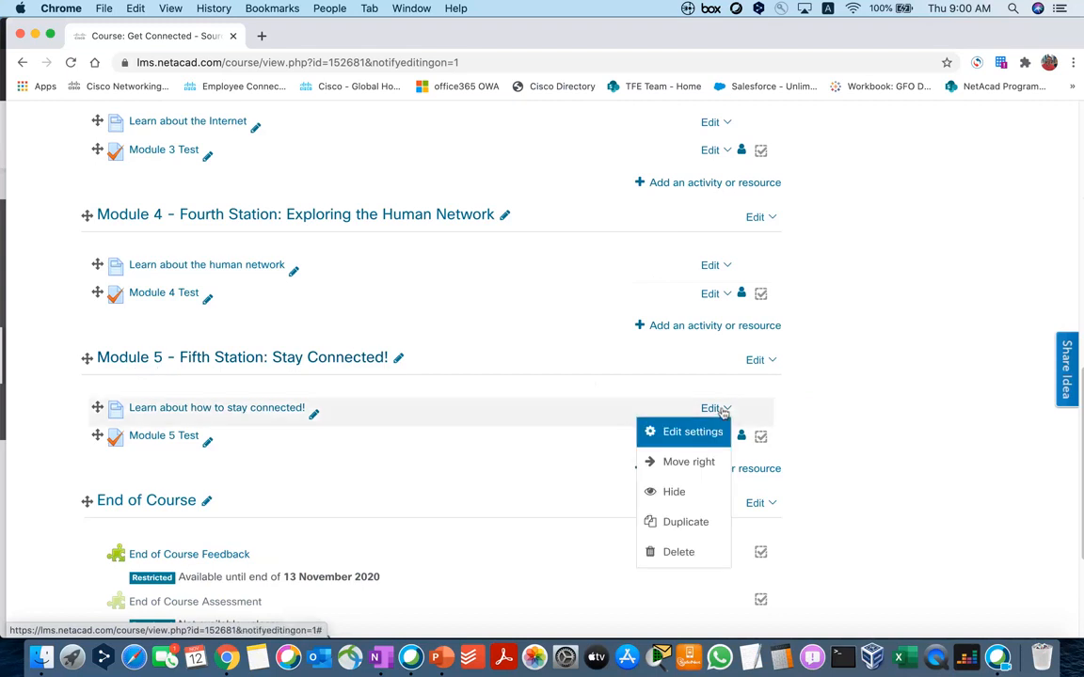
click(689, 495)
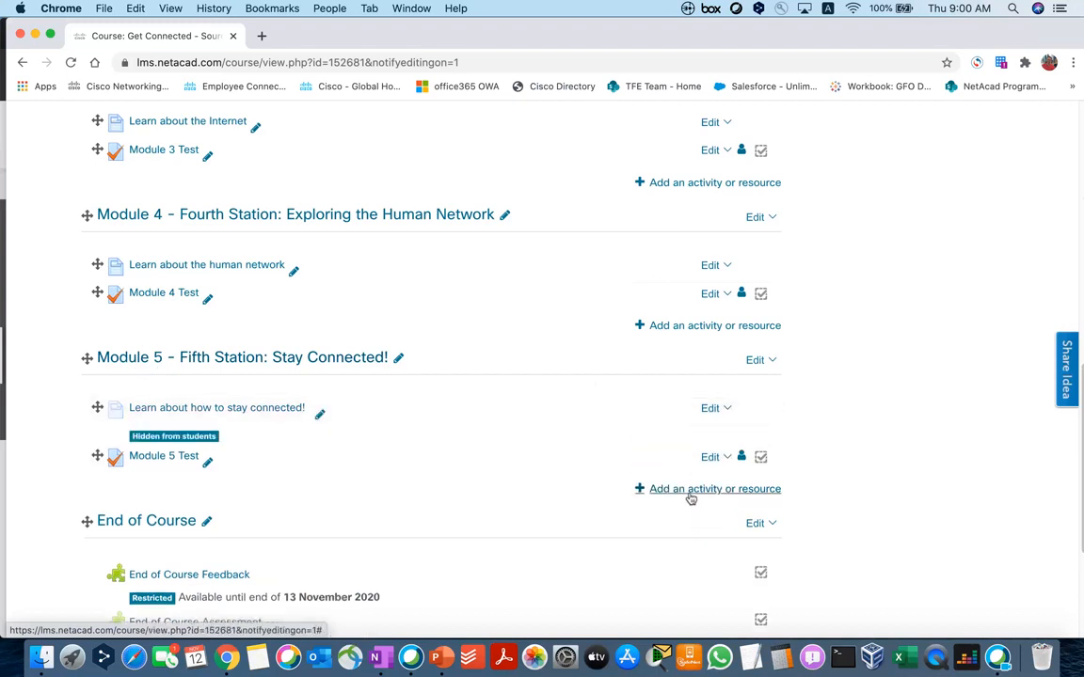
Step: In the "Learn about how to stay connected!" settings, add an activity completion restriction requiring Module 4 Test to be marked complete, and save and display the page
click(714, 409)
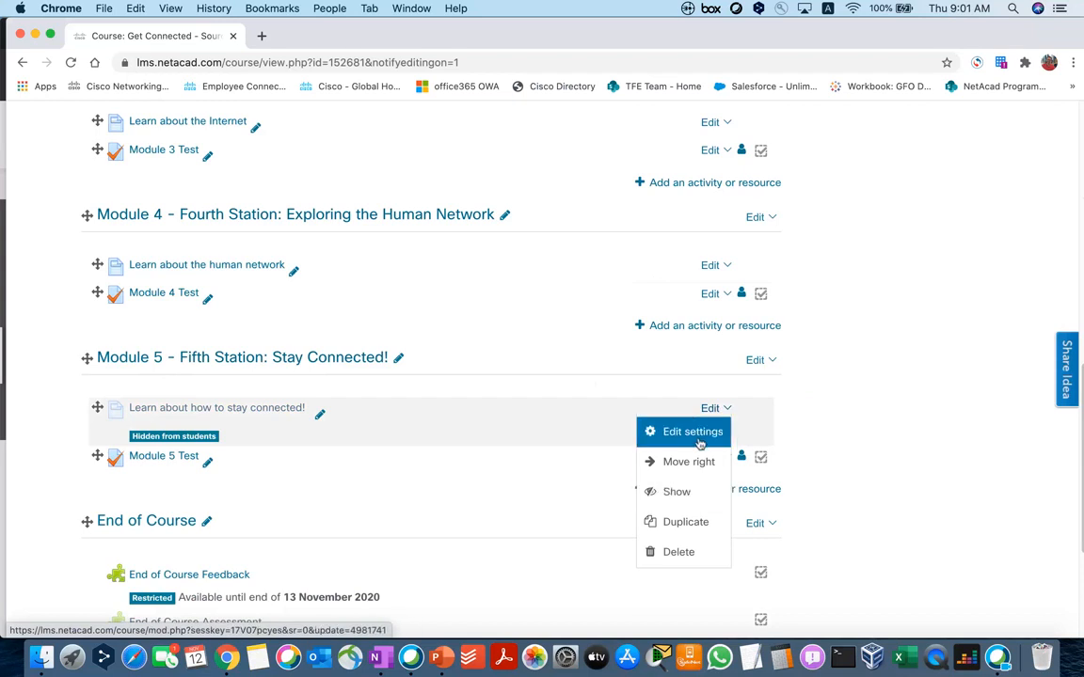
click(699, 435)
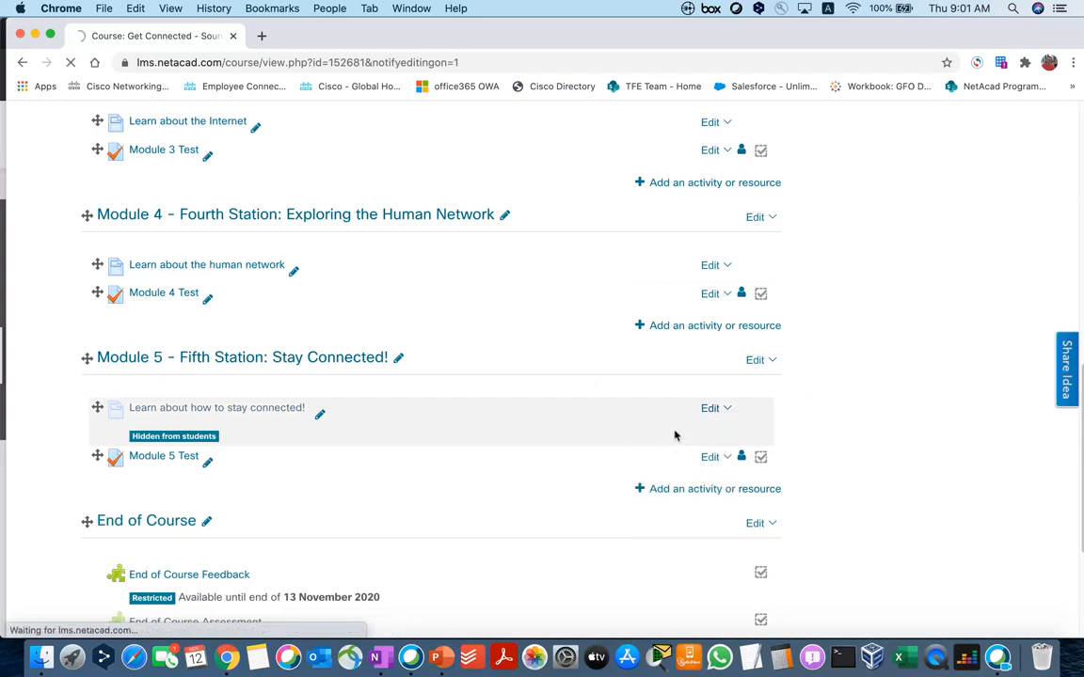
scroll(606, 407, down, 10)
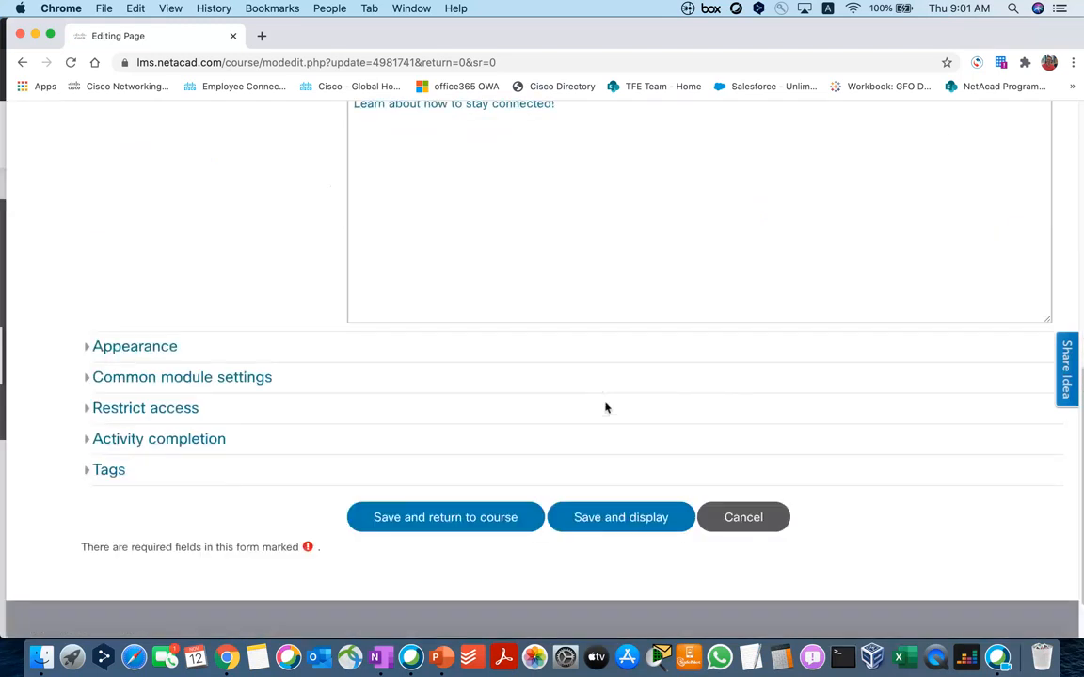
click(106, 413)
scroll(106, 414, down, 1)
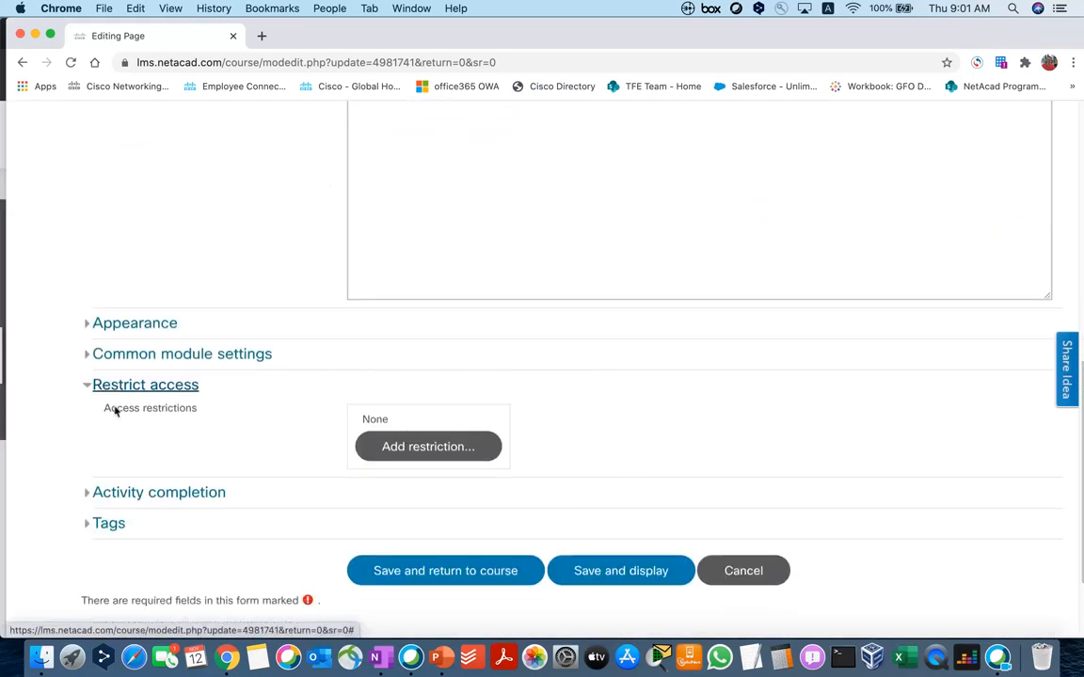
click(430, 448)
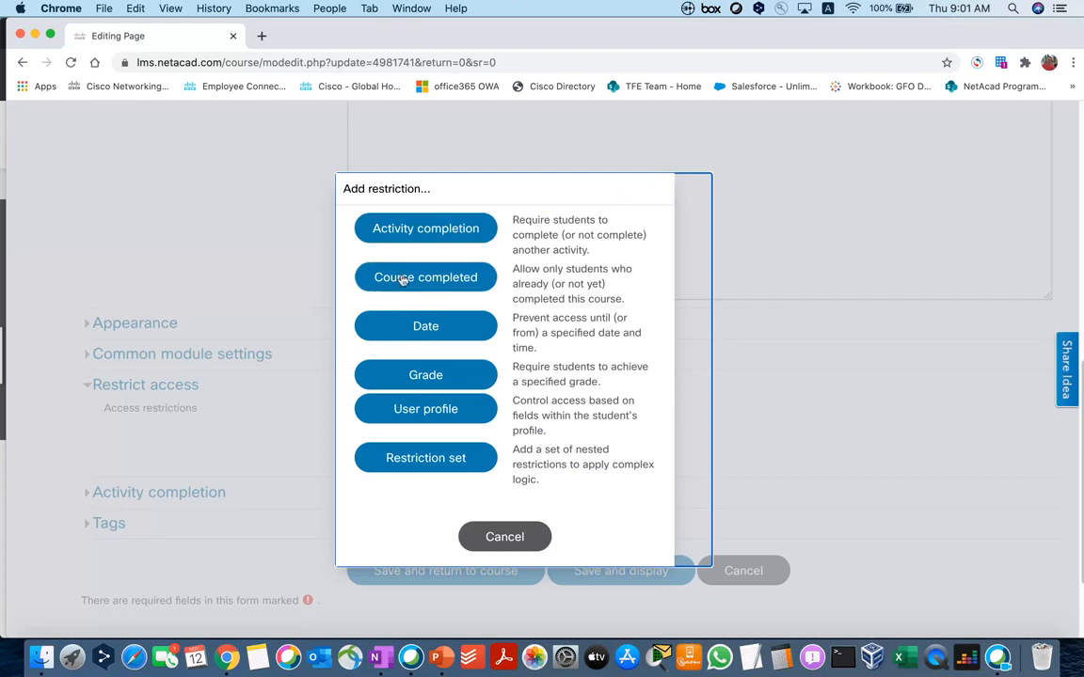
click(422, 230)
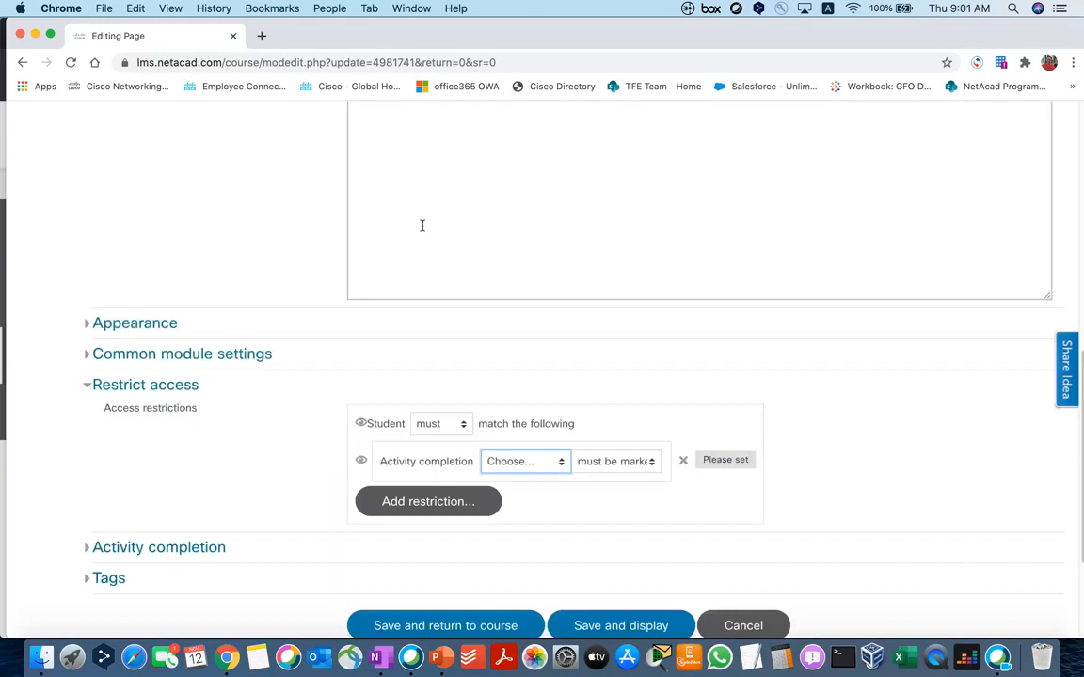
click(559, 461)
click(498, 508)
click(616, 461)
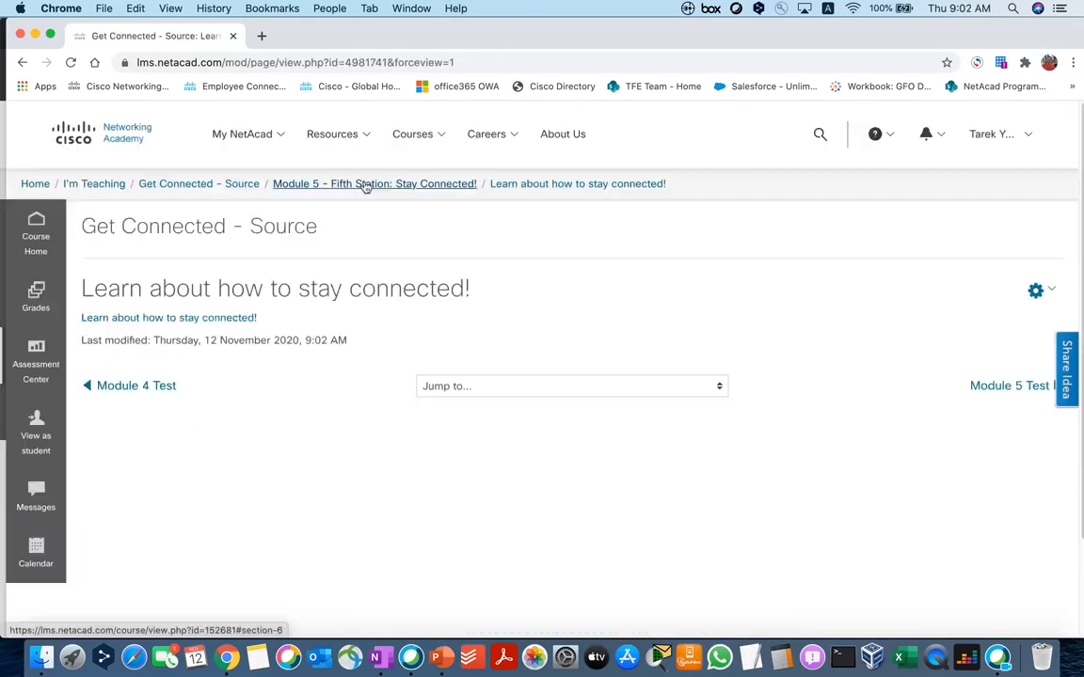
Step: Return to the Module 5 section of the course and show the "Learn about how to stay connected!" page to students
click(367, 185)
click(713, 224)
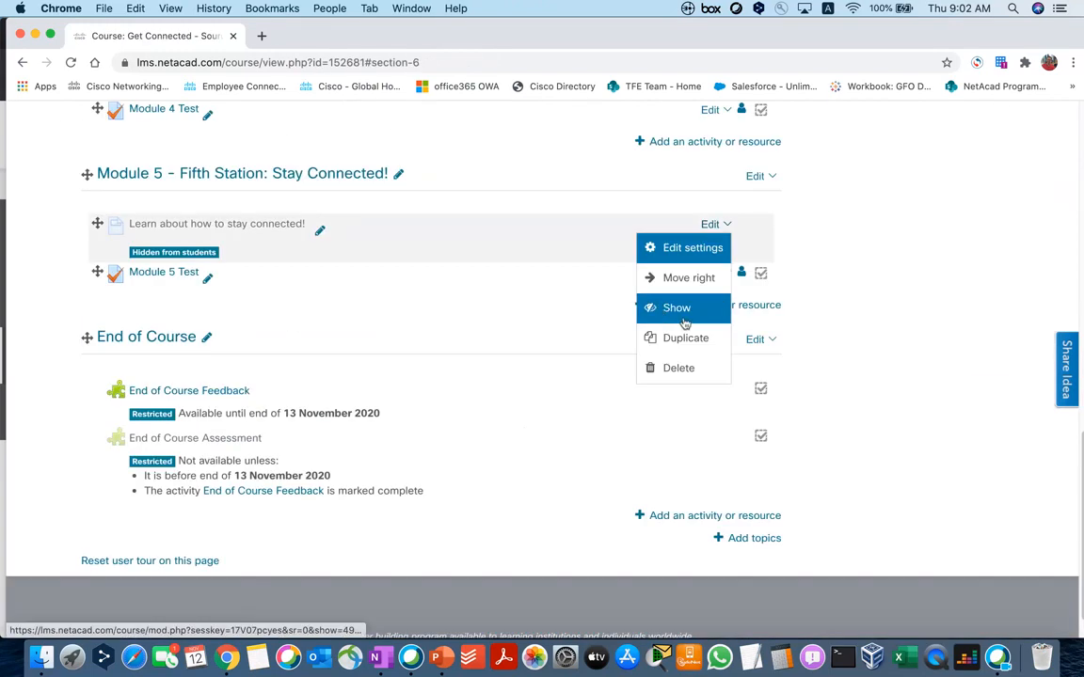
click(684, 317)
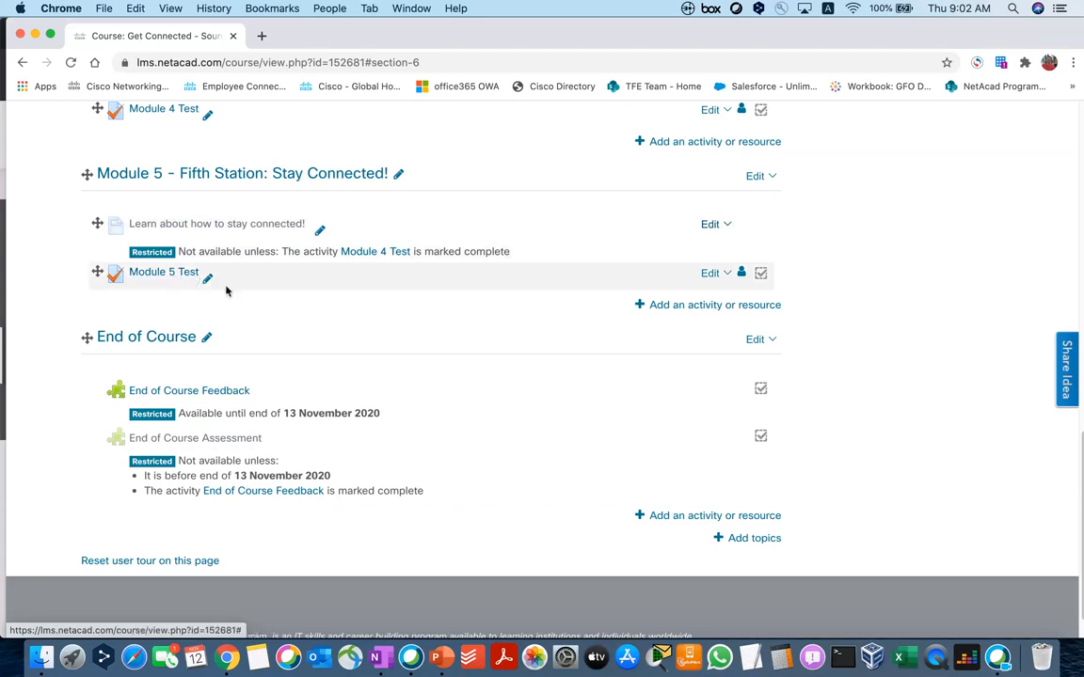
Step: Open the settings of Module 5 Test and add a date restriction to its access rules
click(715, 274)
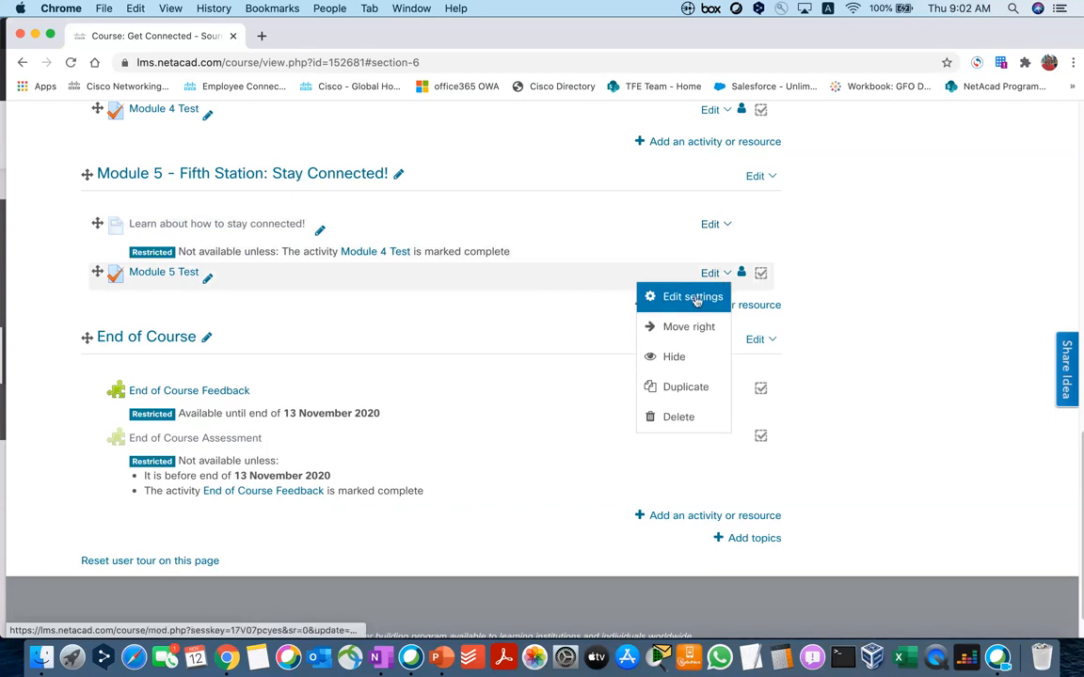
click(697, 299)
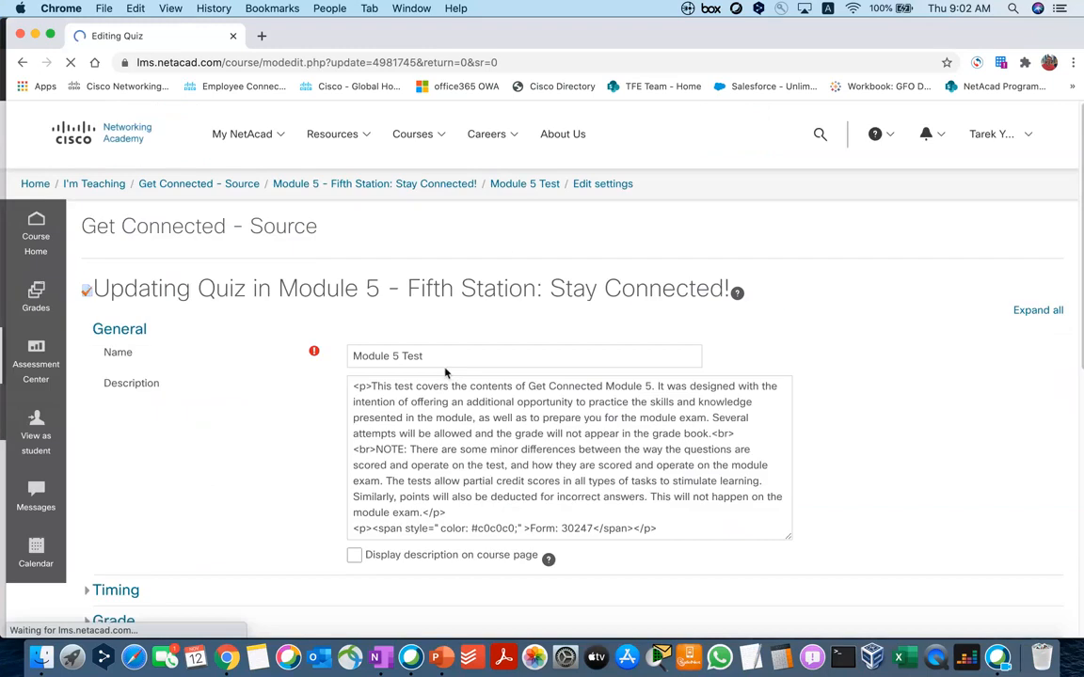
scroll(437, 335, down, 5)
scroll(436, 335, down, 3)
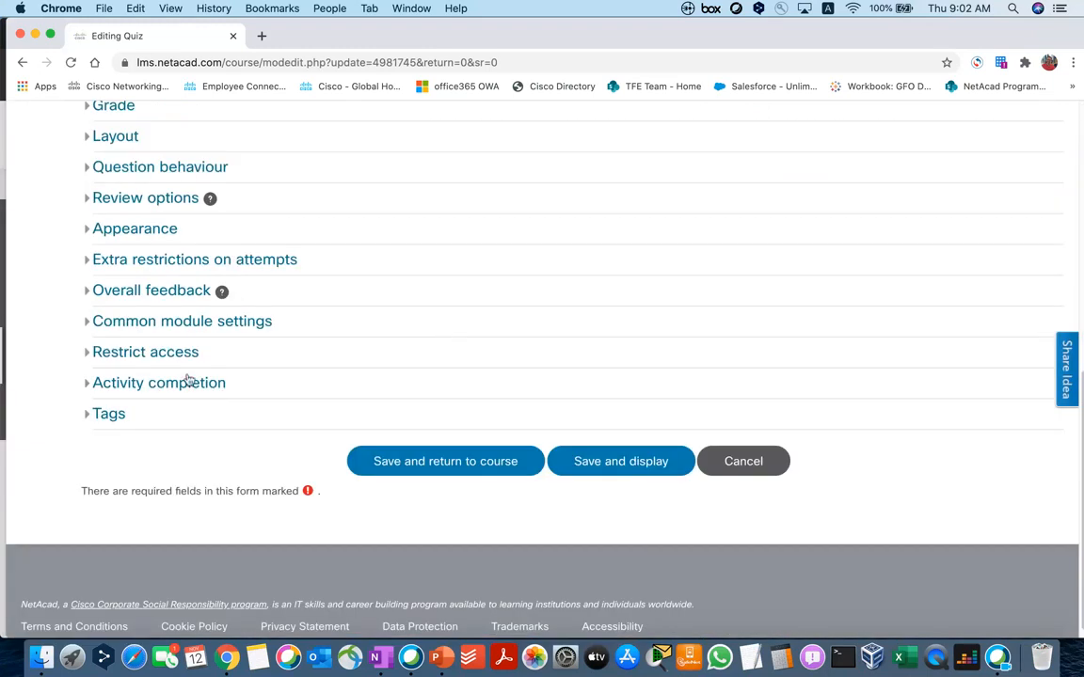
click(147, 354)
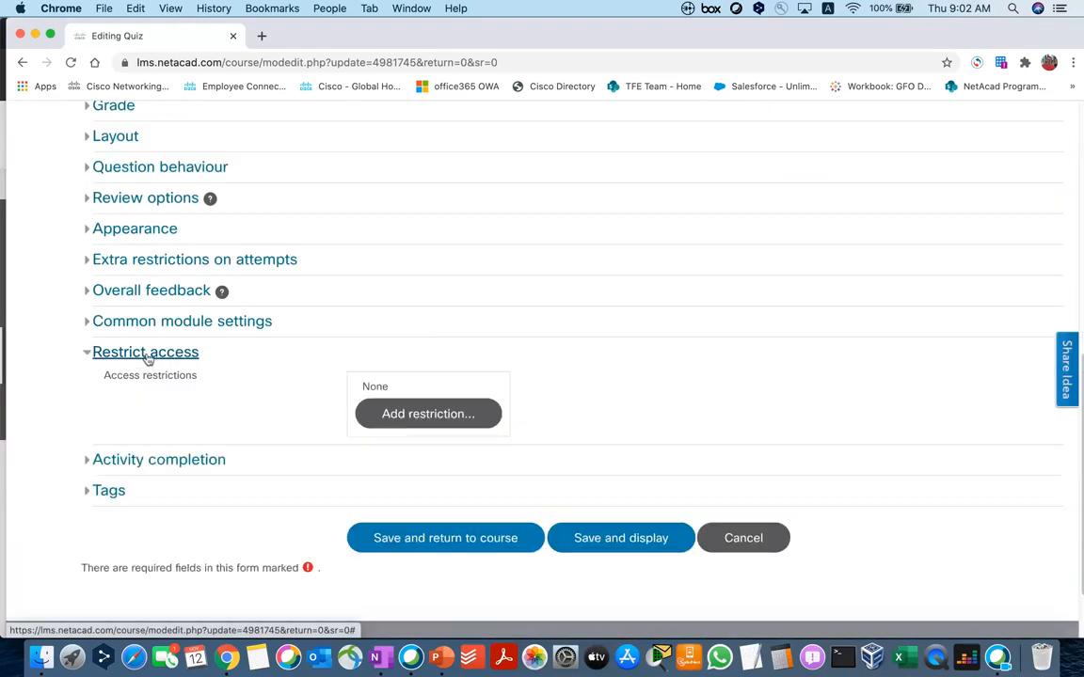
click(449, 413)
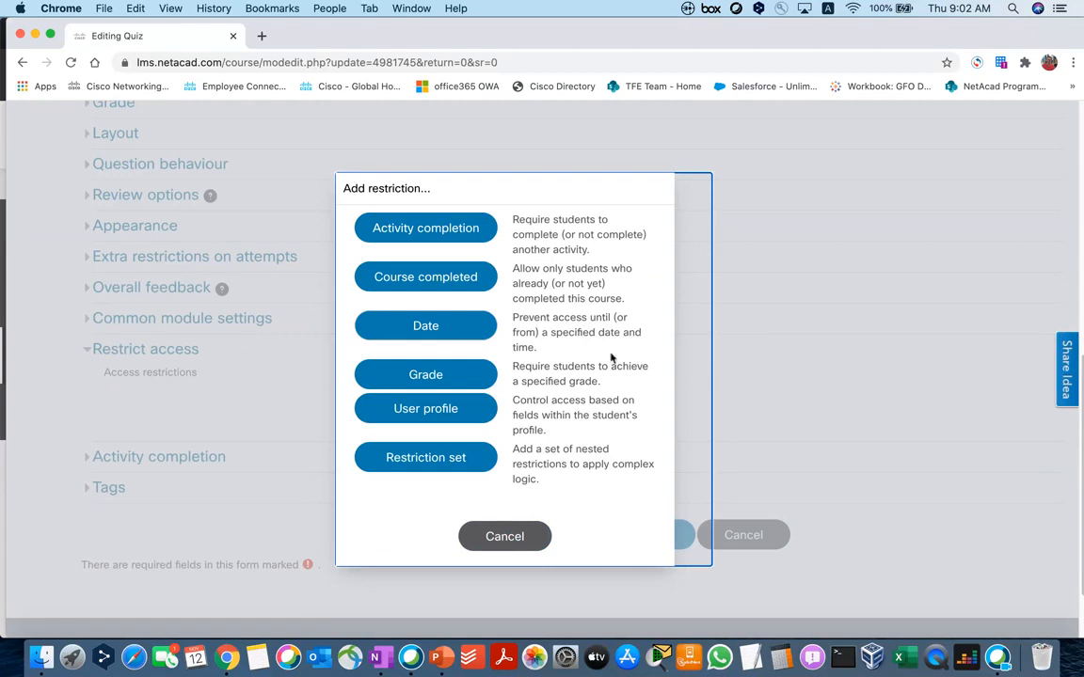
click(442, 329)
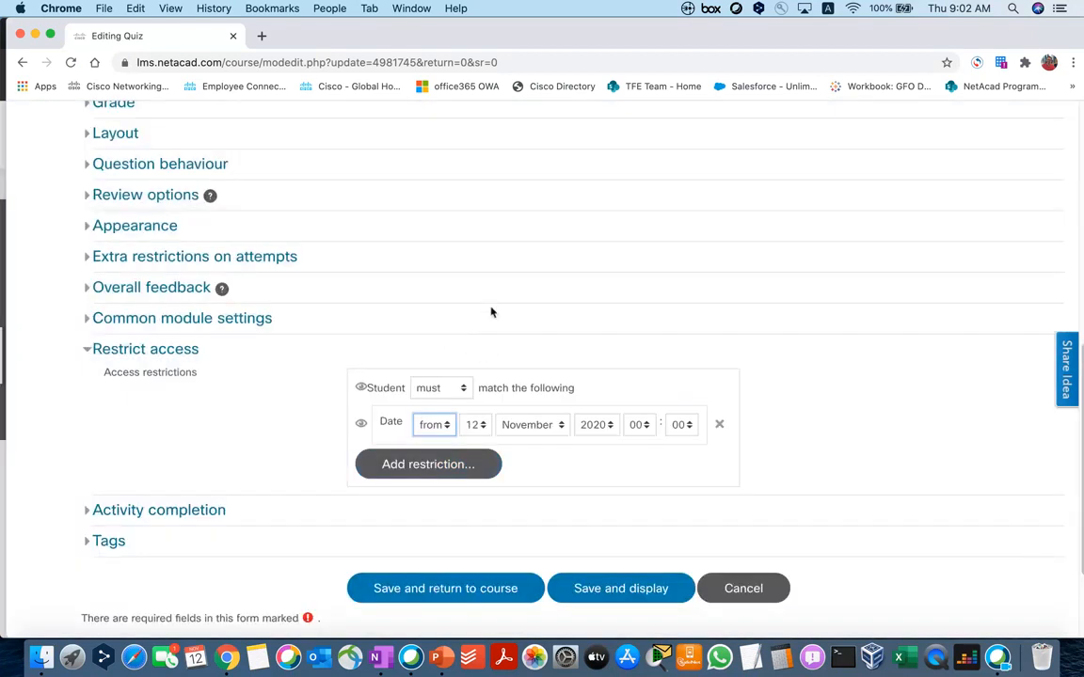
scroll(376, 348, down, 1)
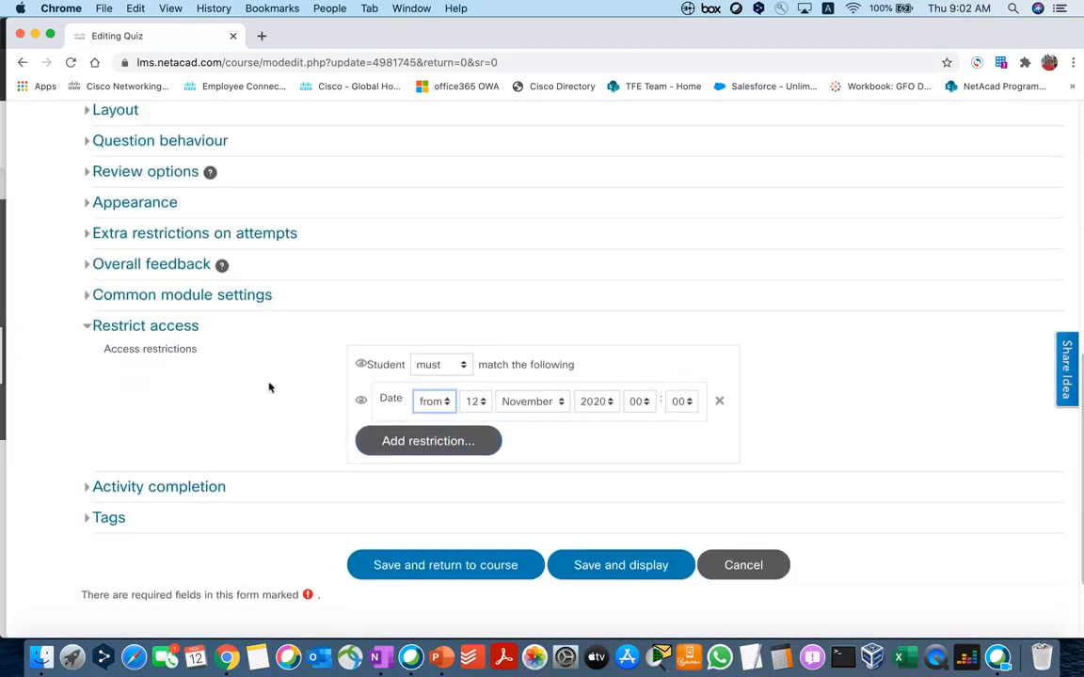
Step: Make Module 5 Test available from 14 November 2020 at 09:00, and save and return to the course
click(446, 402)
click(543, 441)
click(486, 405)
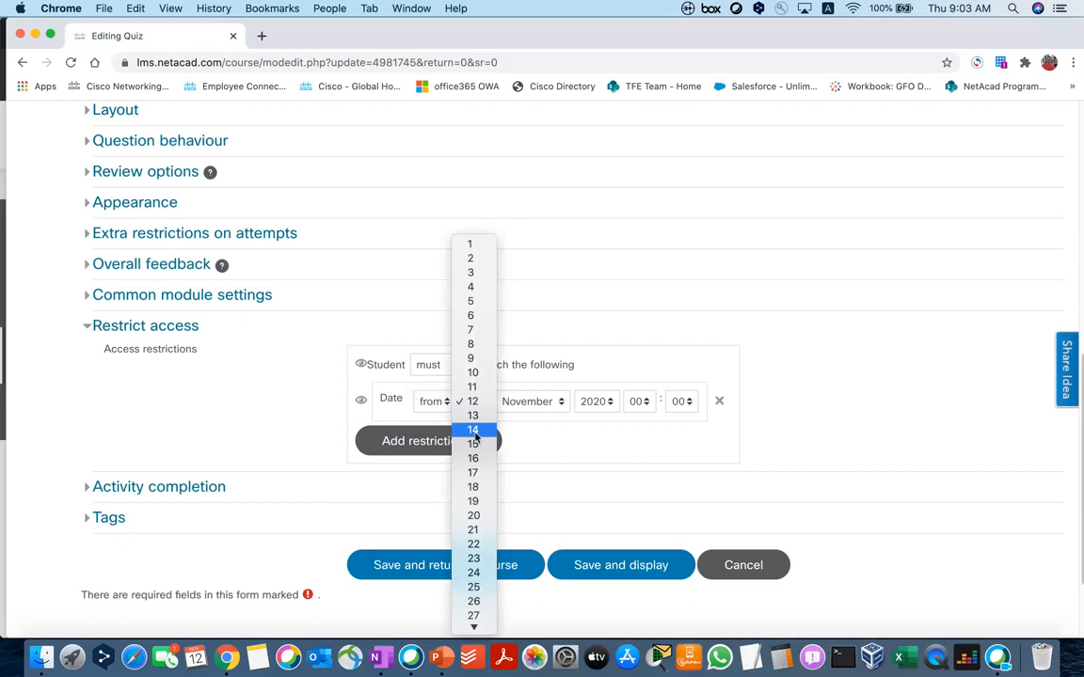
click(473, 429)
click(634, 405)
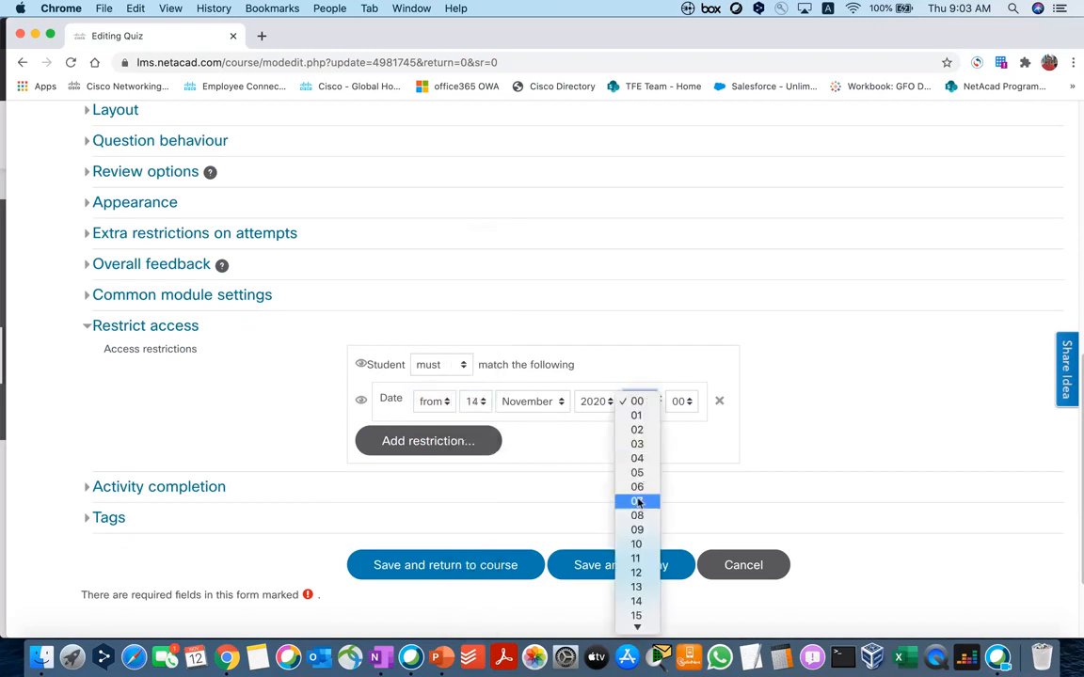
click(637, 529)
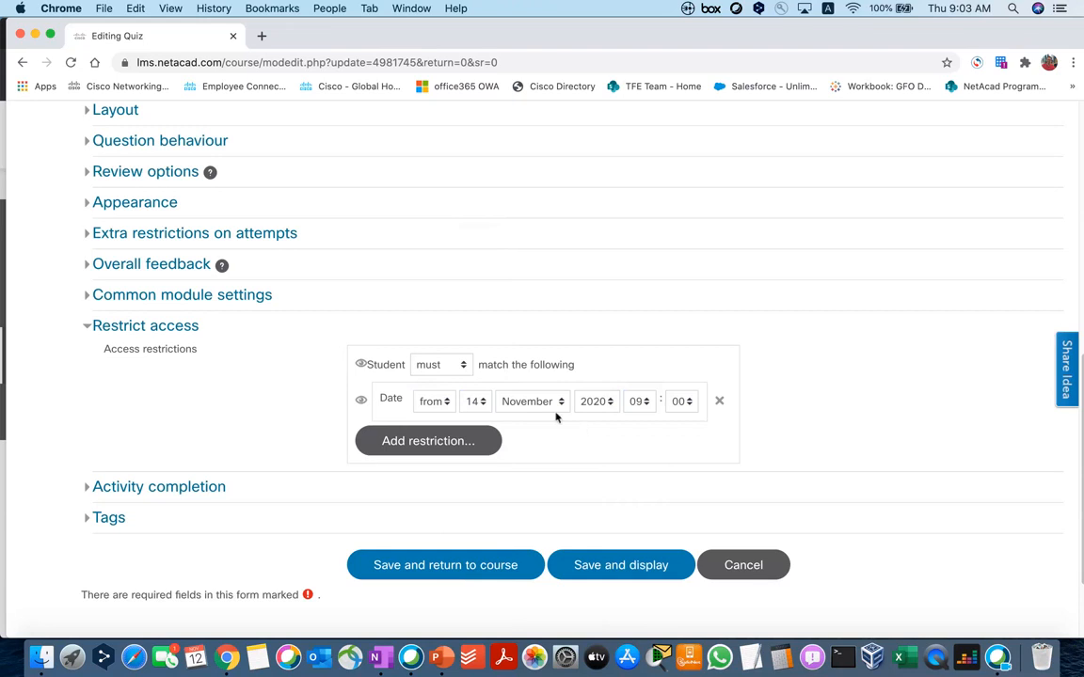
click(464, 562)
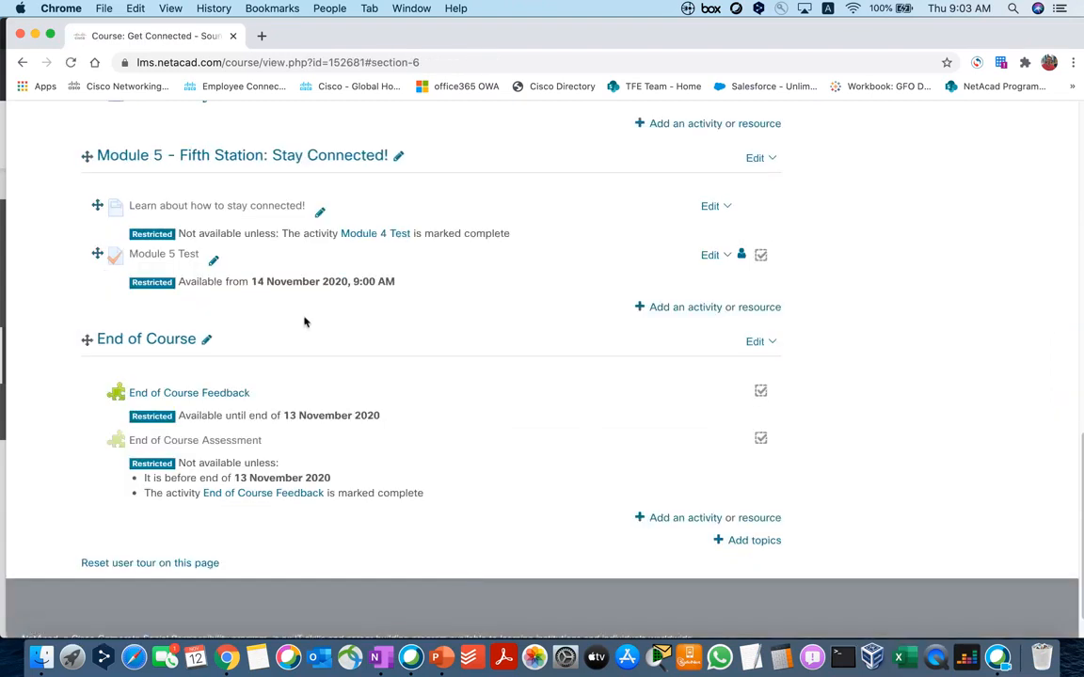
drag(411, 286, 188, 306)
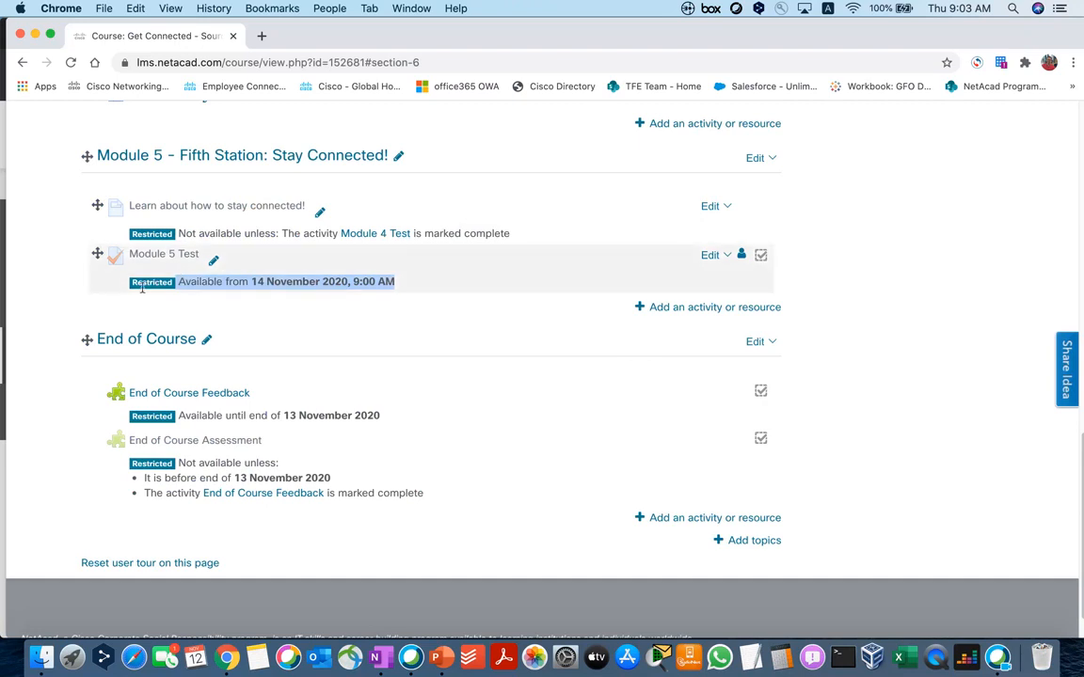
click(251, 300)
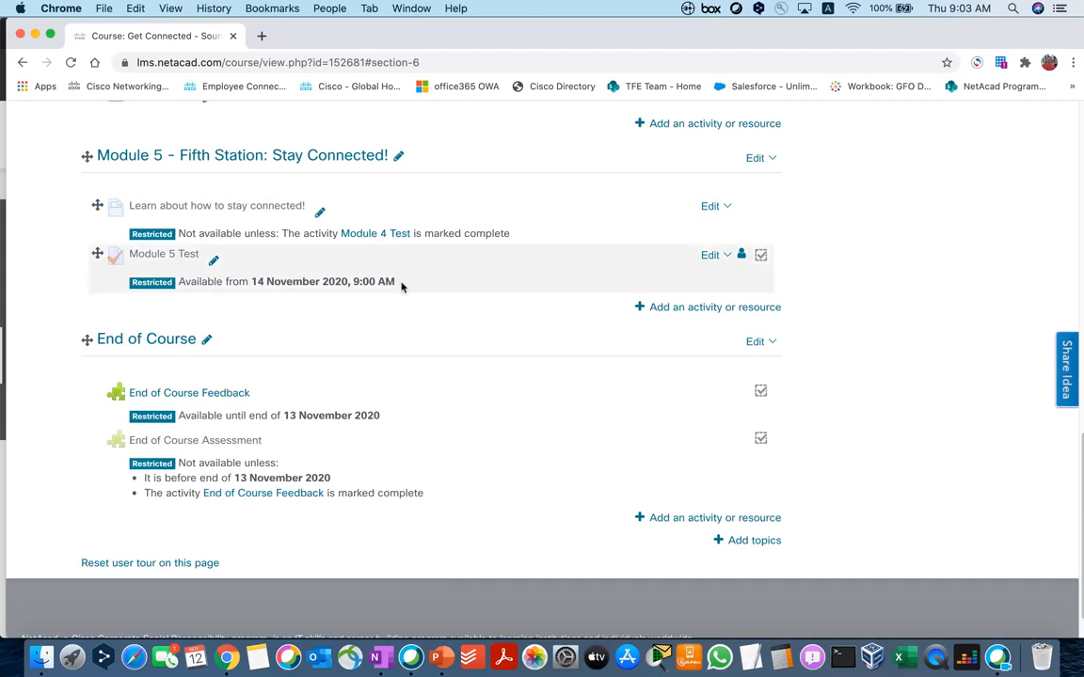
scroll(407, 322, up, 1)
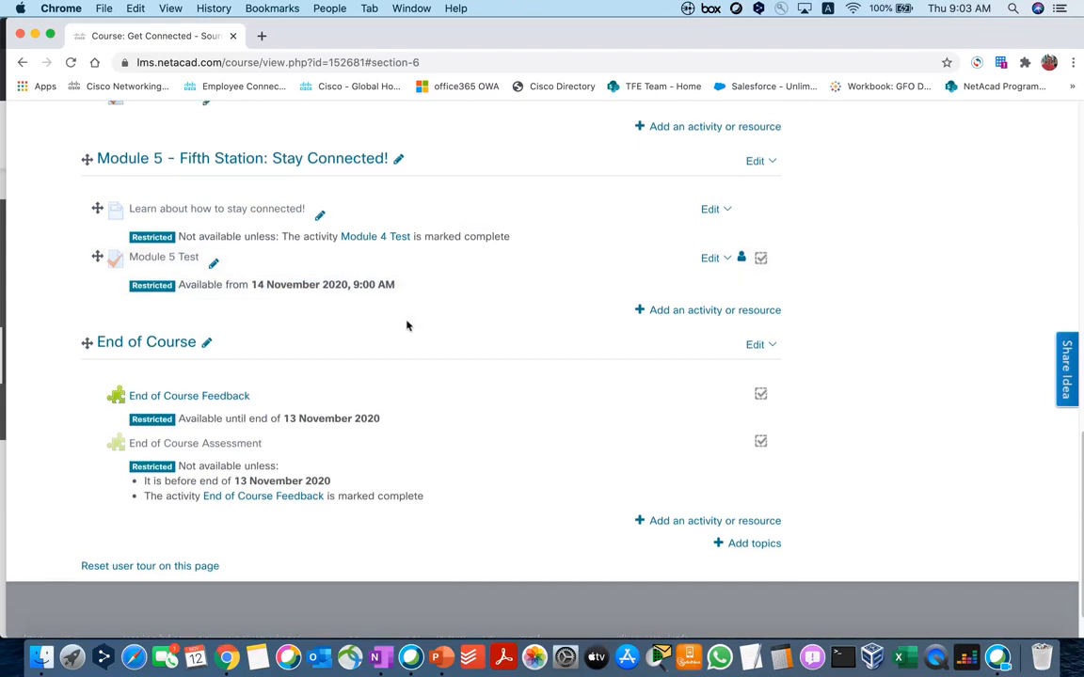
scroll(383, 344, up, 2)
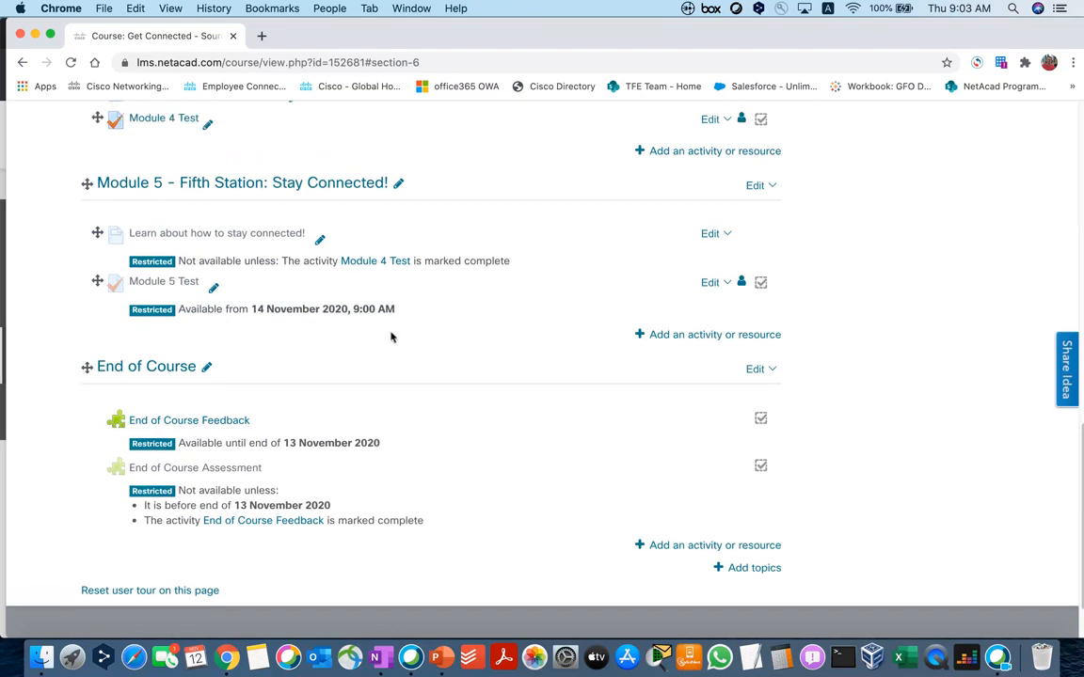
scroll(443, 325, up, 2)
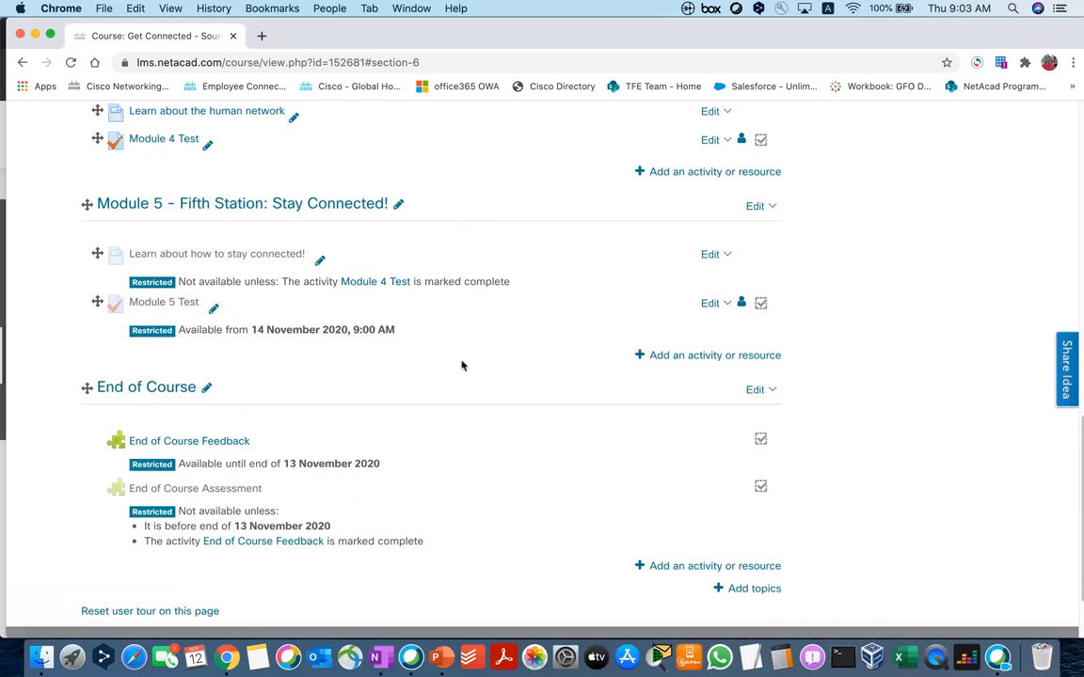
Step: Start adding a Label resource to Module 3 - Third Station: The Internet
scroll(460, 365, up, 6)
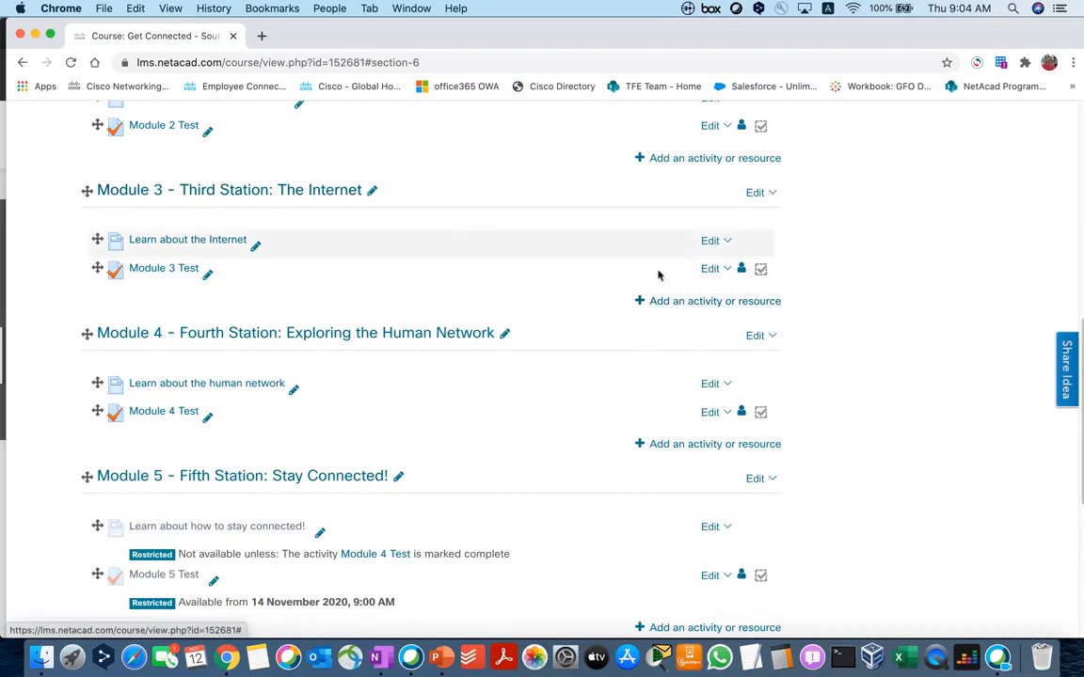
click(718, 306)
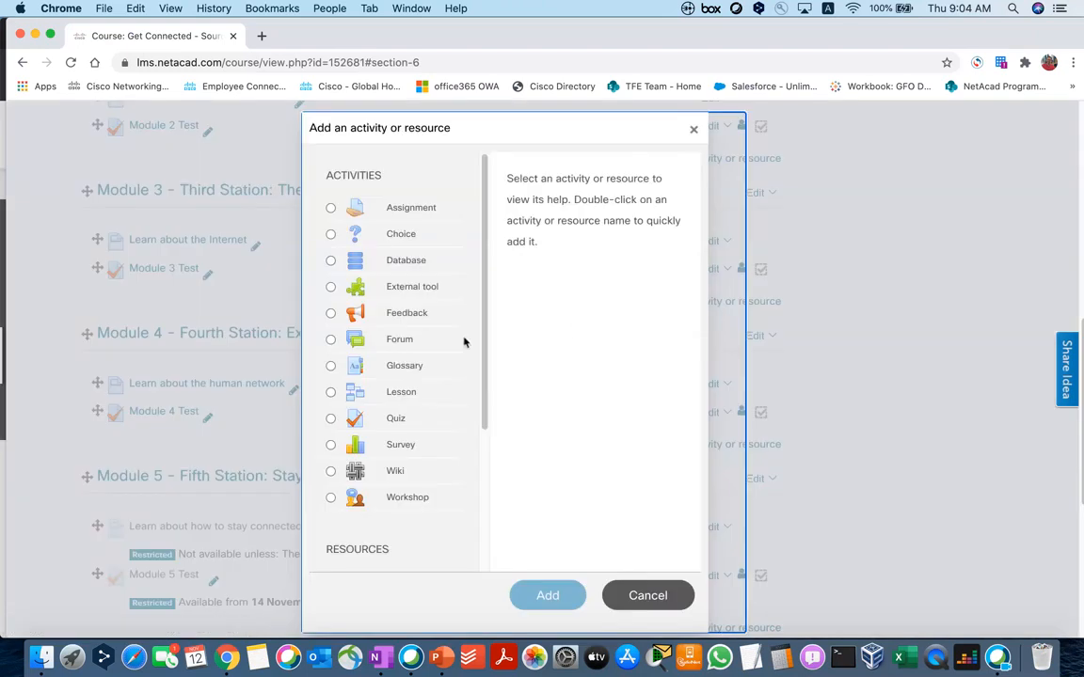
scroll(452, 335, down, 5)
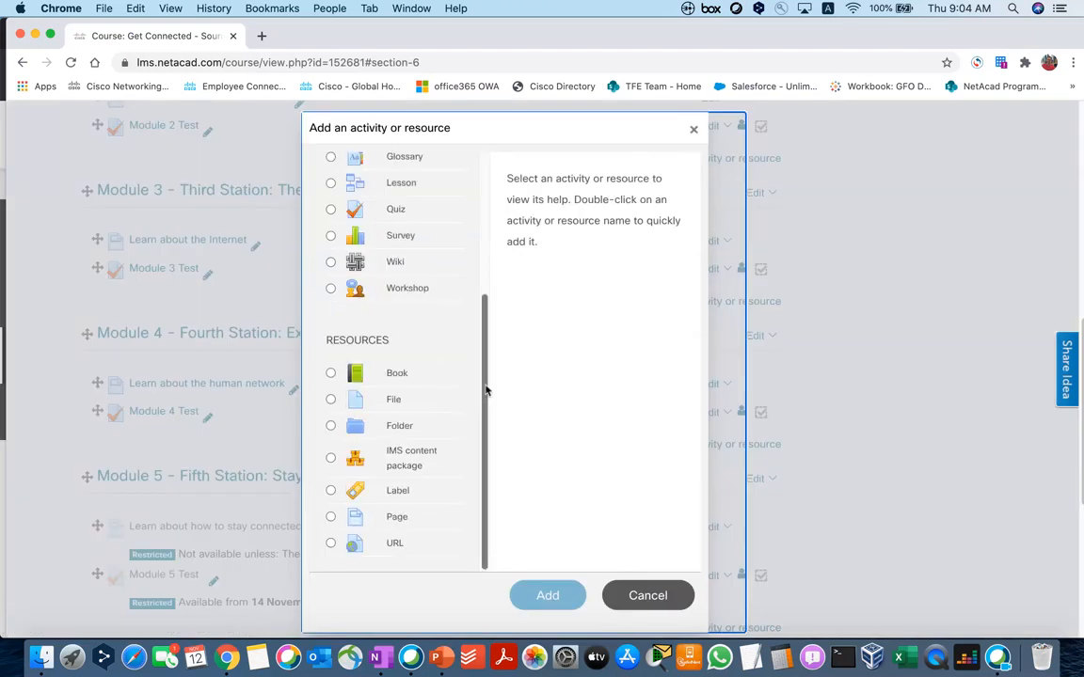
click(330, 490)
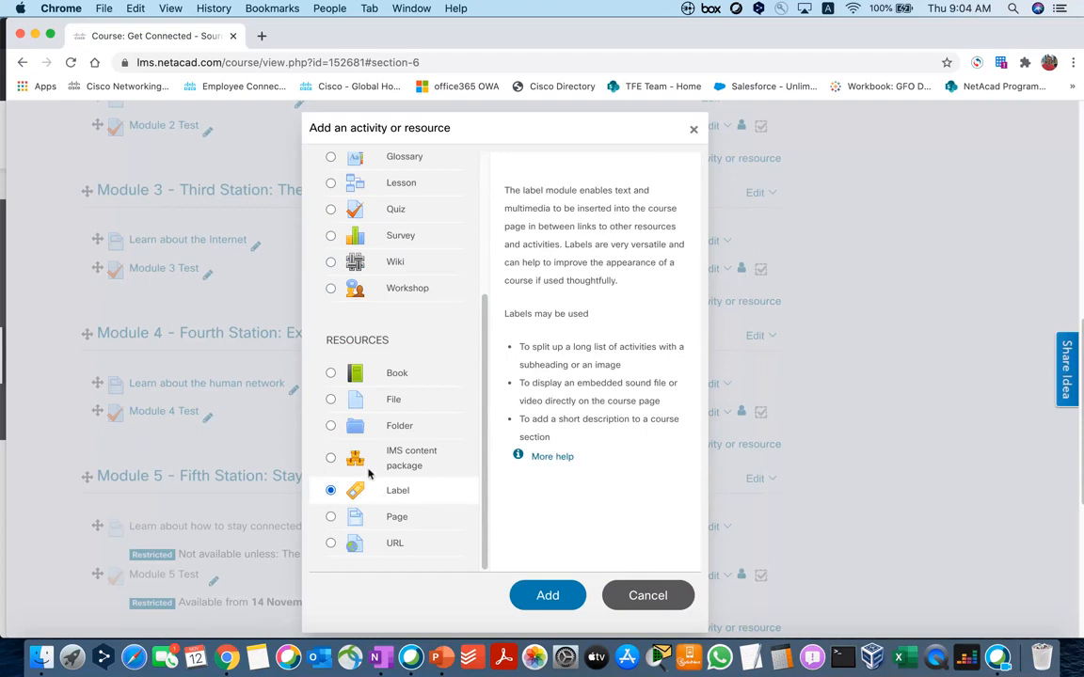
click(552, 595)
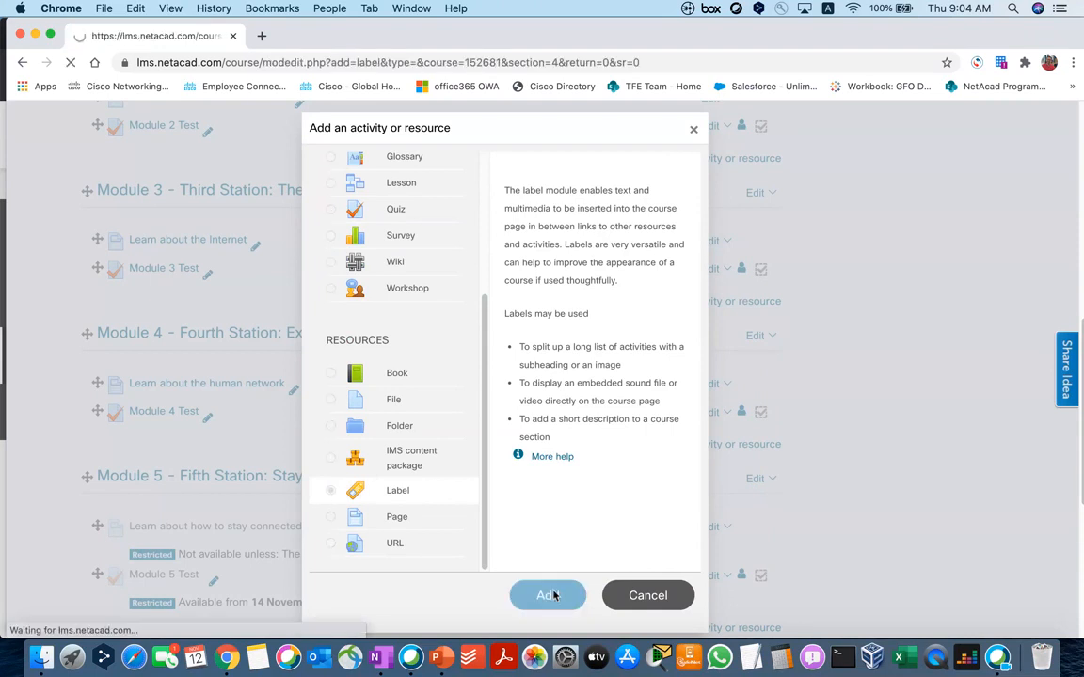
Step: Enter "The Internet" as the label text and start a new line below it
scroll(442, 375, down, 1)
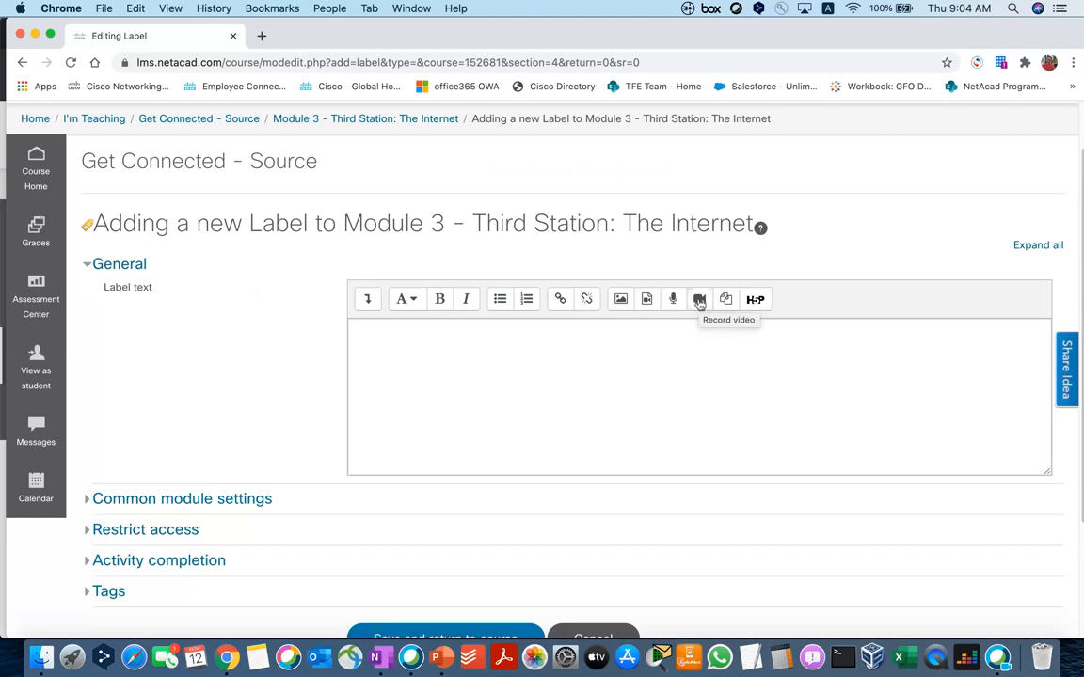
click(589, 352)
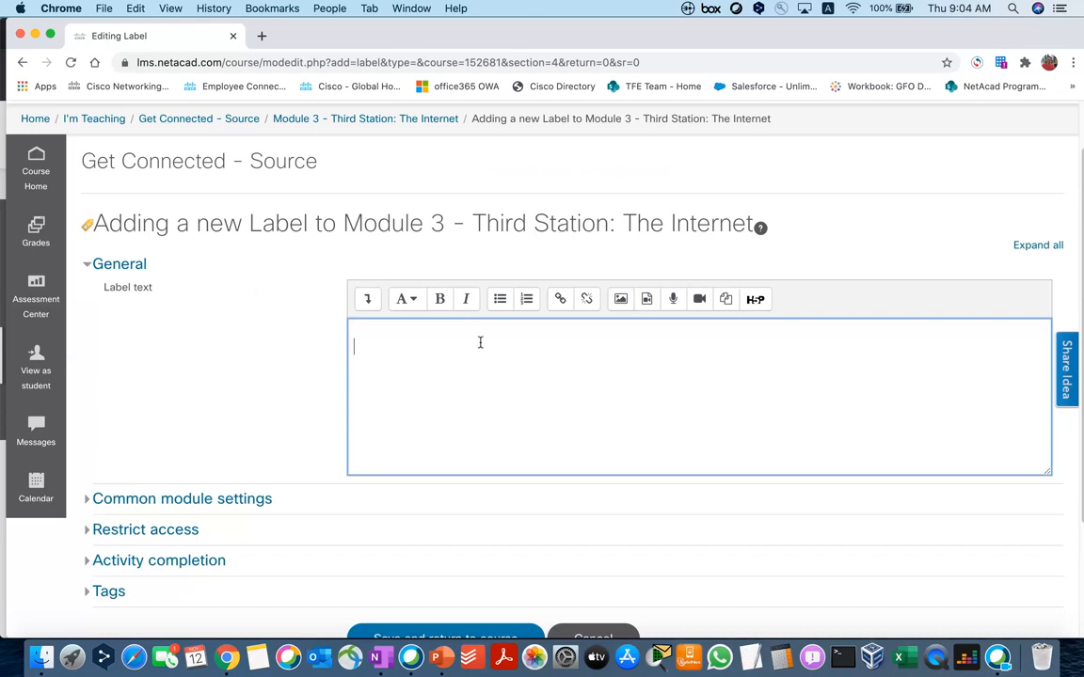
text(The Internet)
key(Return)
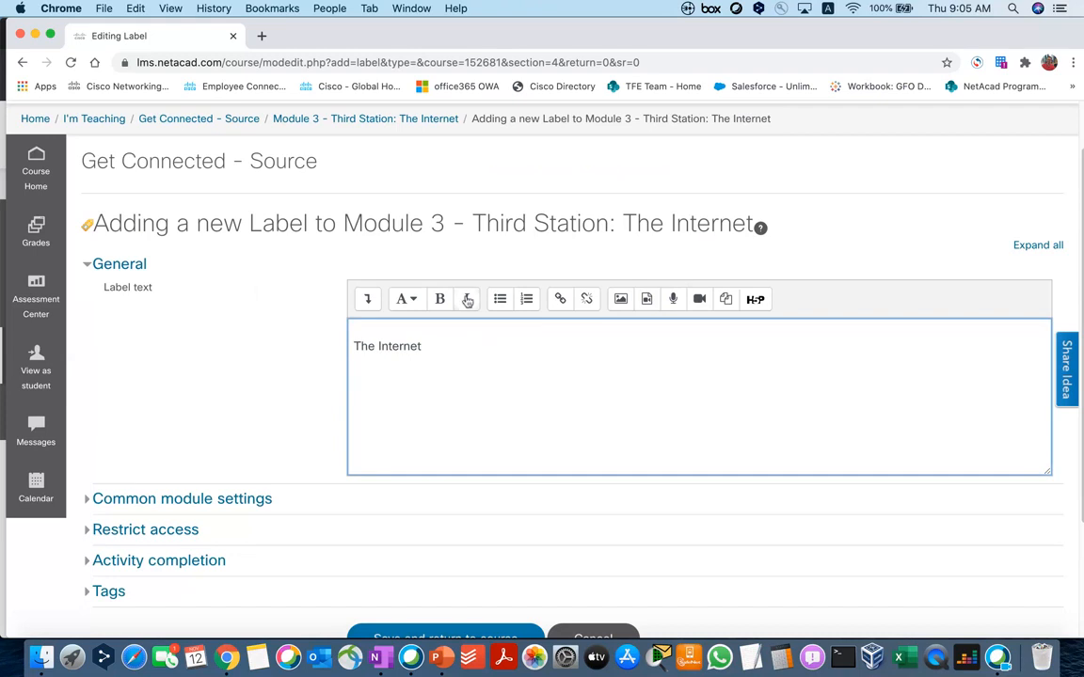
Step: Upload Network Diagram.png from the New LMS Recording folder as an image for the label
click(622, 300)
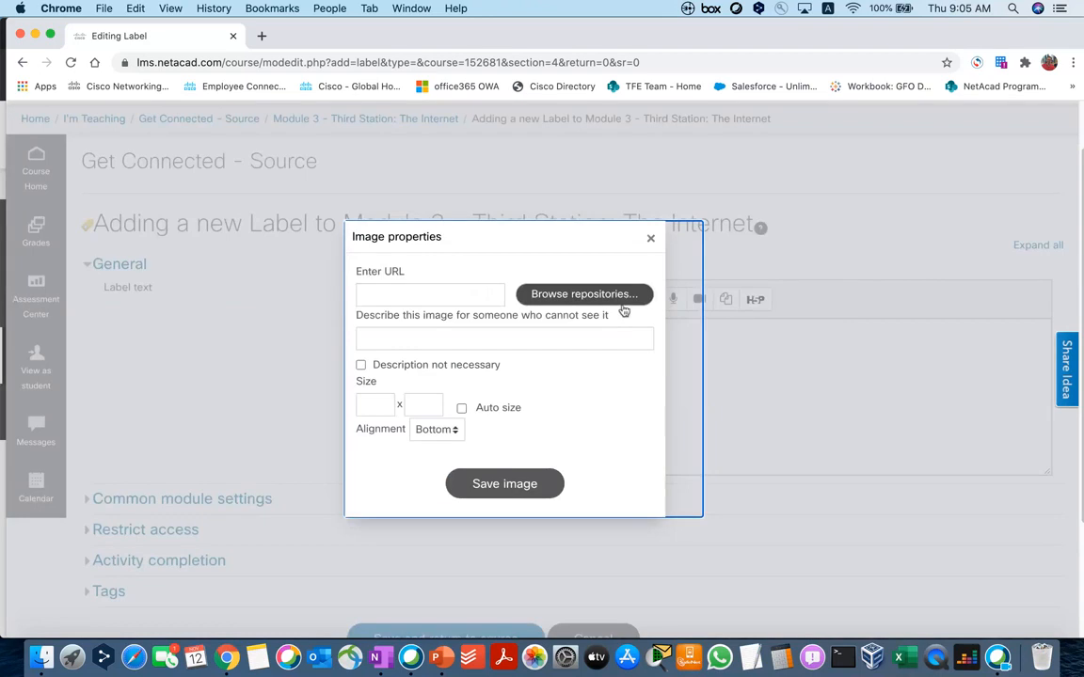
click(559, 293)
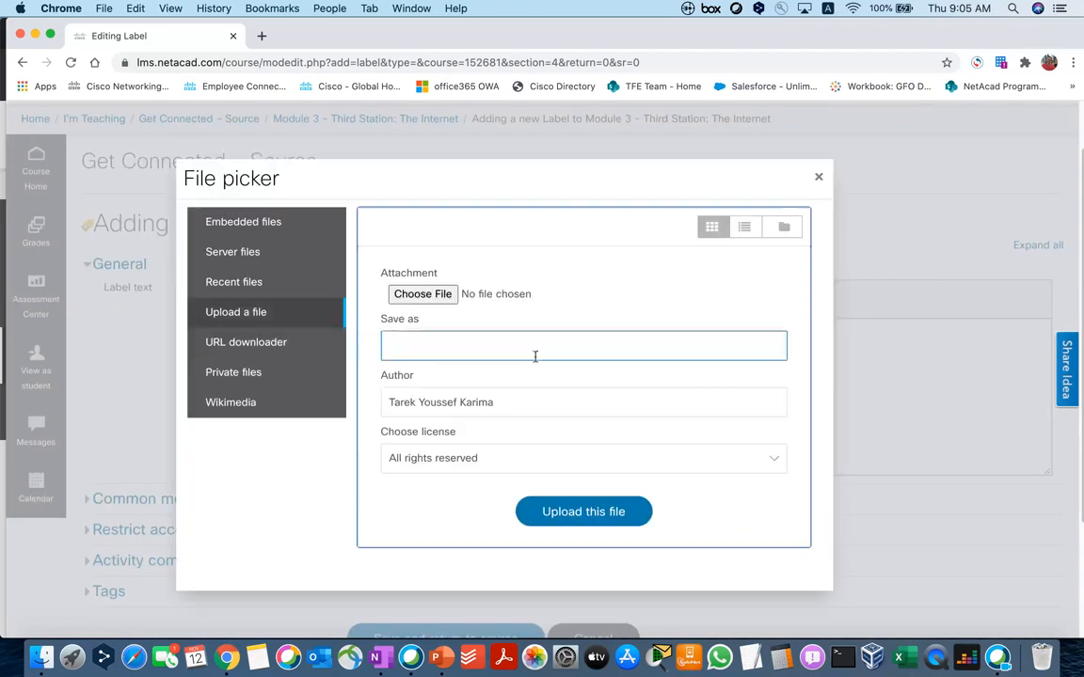
click(436, 295)
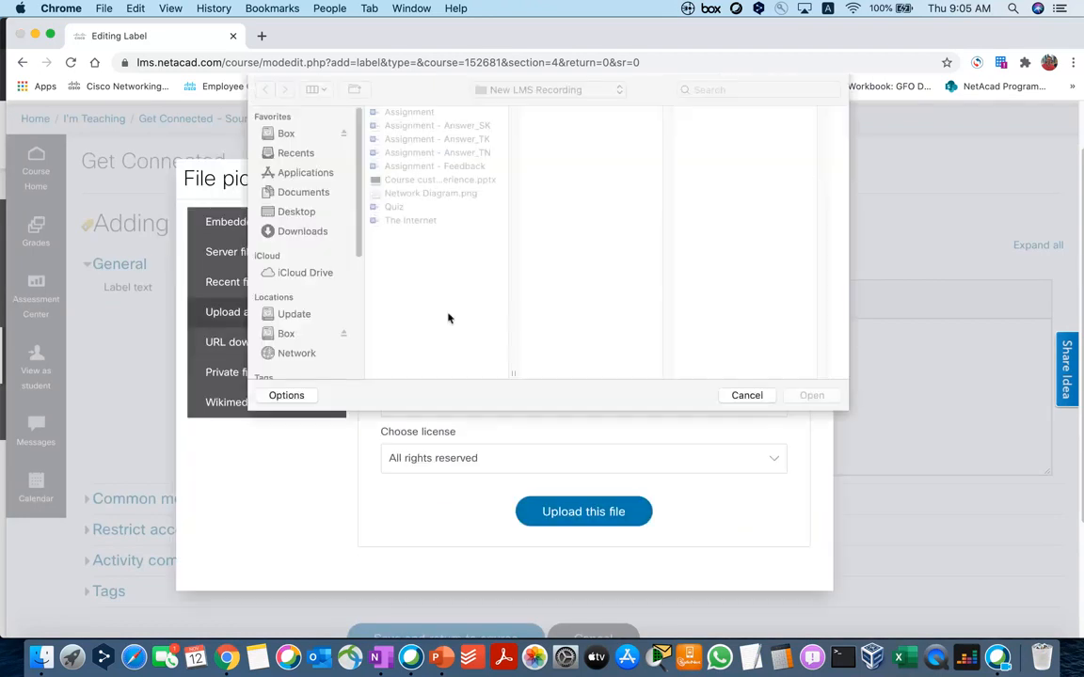
double_click(433, 194)
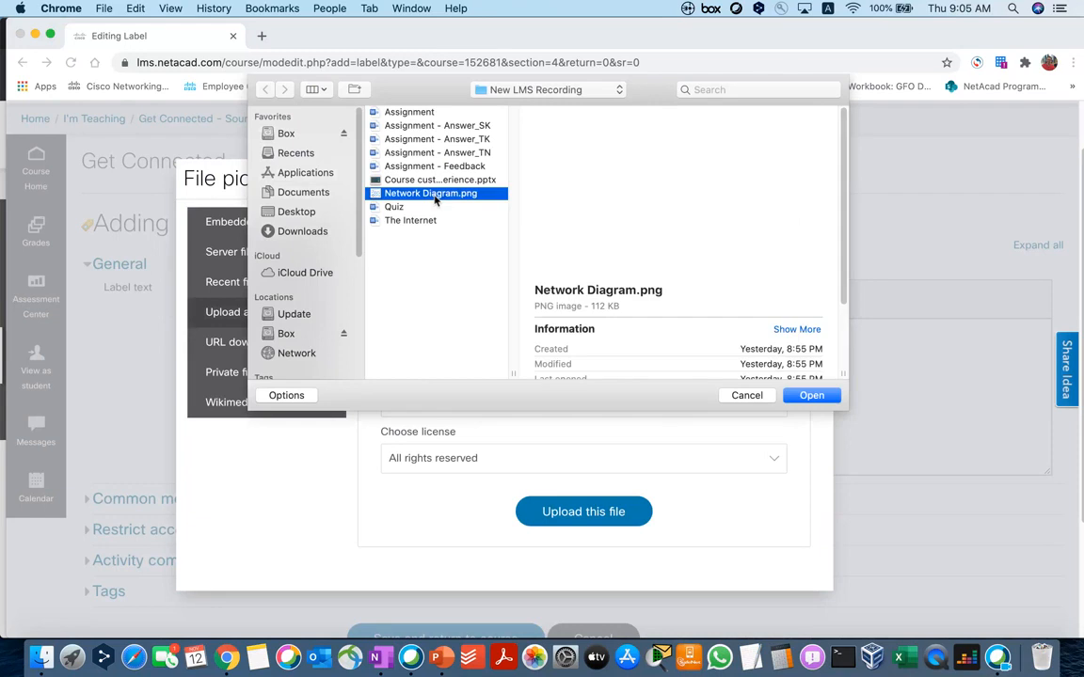
click(492, 354)
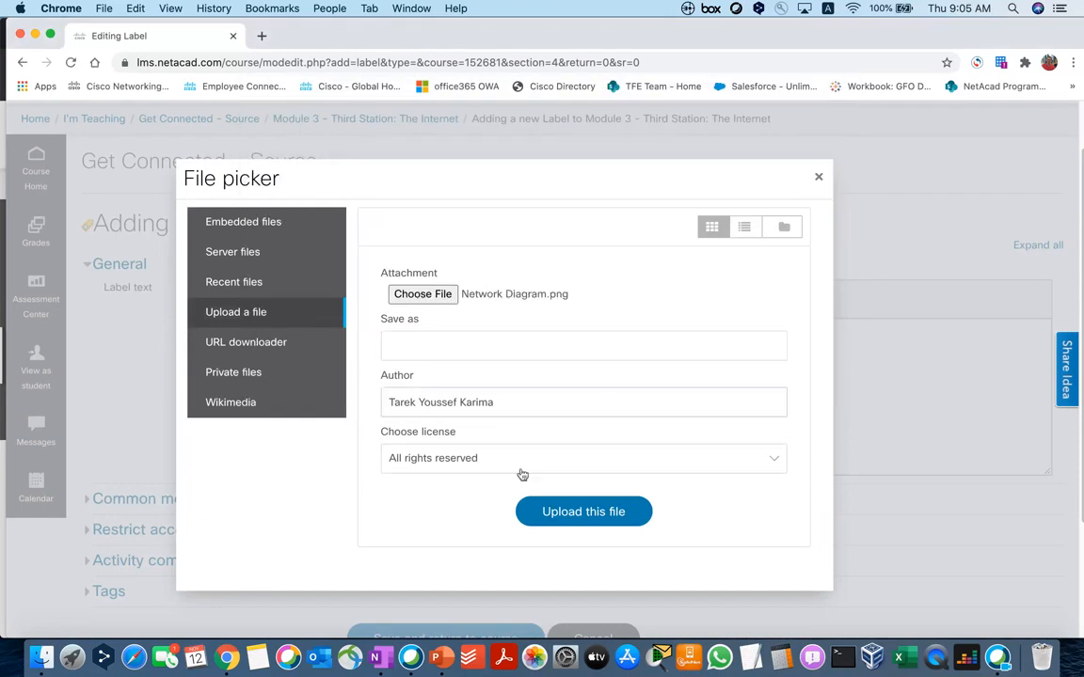
click(588, 511)
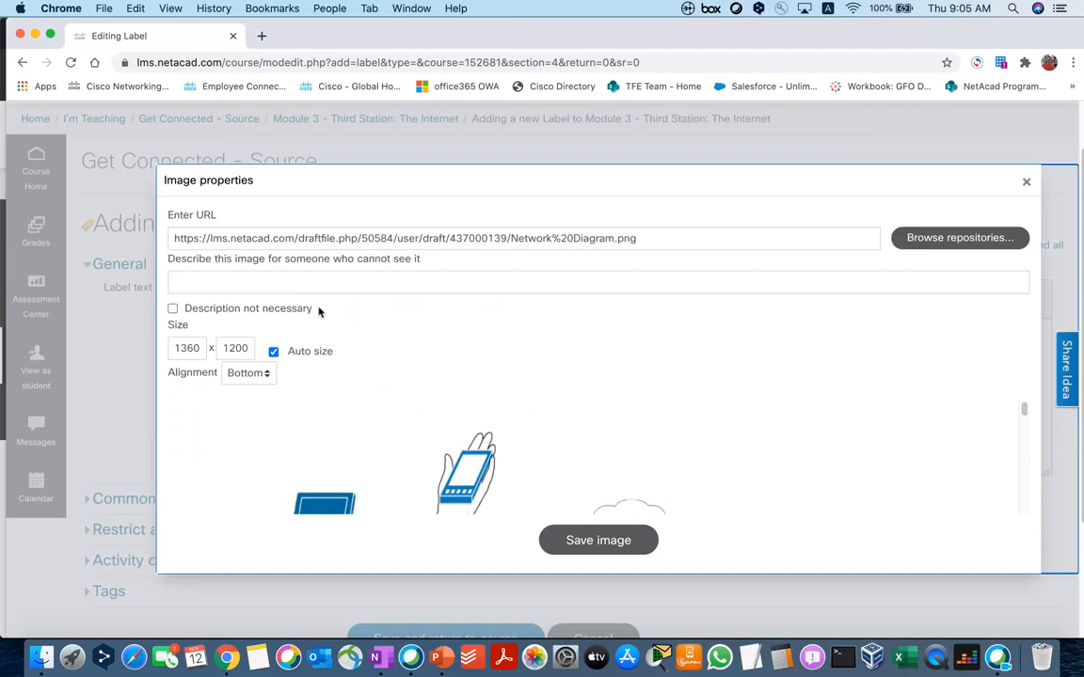
Step: Describe the uploaded network image as "The Internet Diagram" and insert it into the label
click(294, 285)
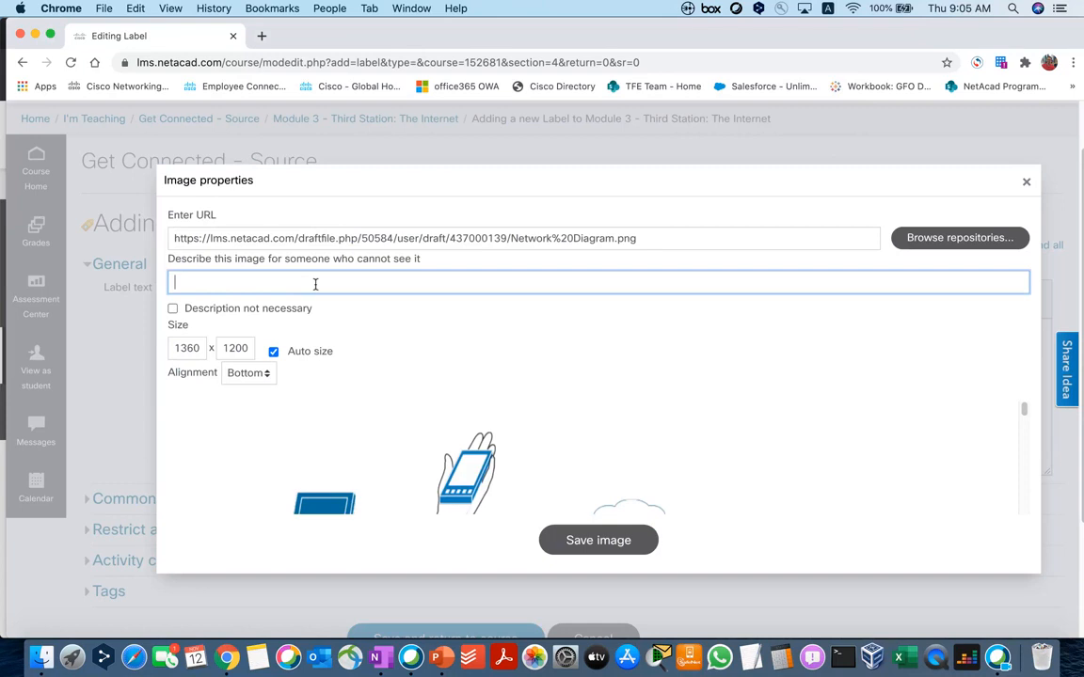
text(The Internet Diagram)
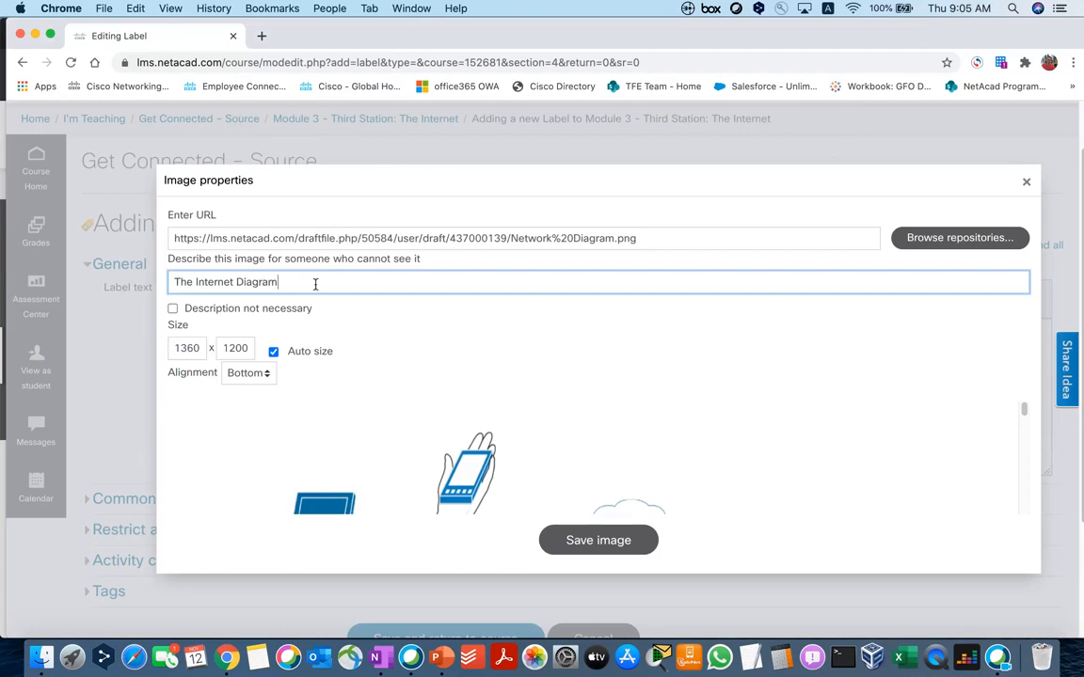
scroll(319, 329, down, 1)
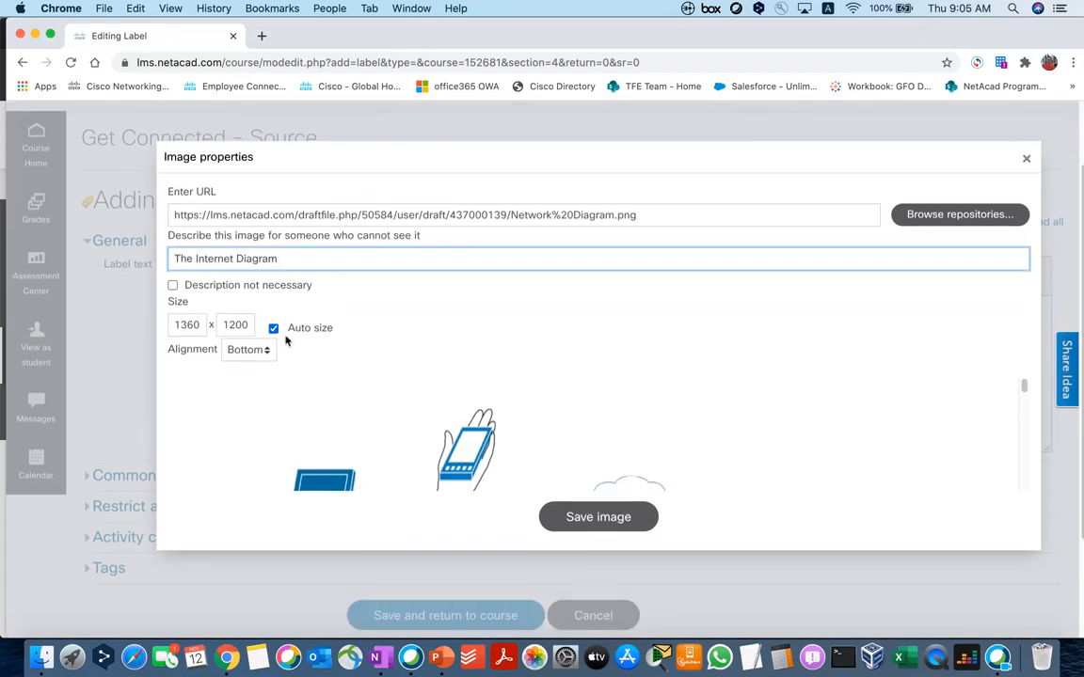
click(184, 304)
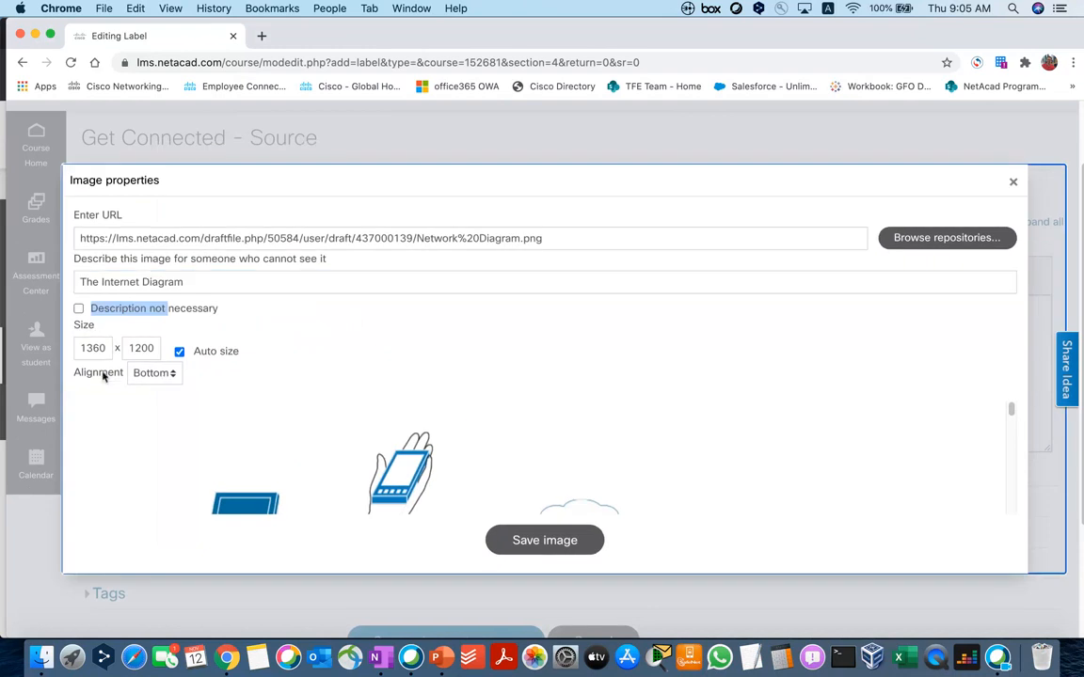
scroll(552, 411, down, 1)
scroll(552, 411, down, 2)
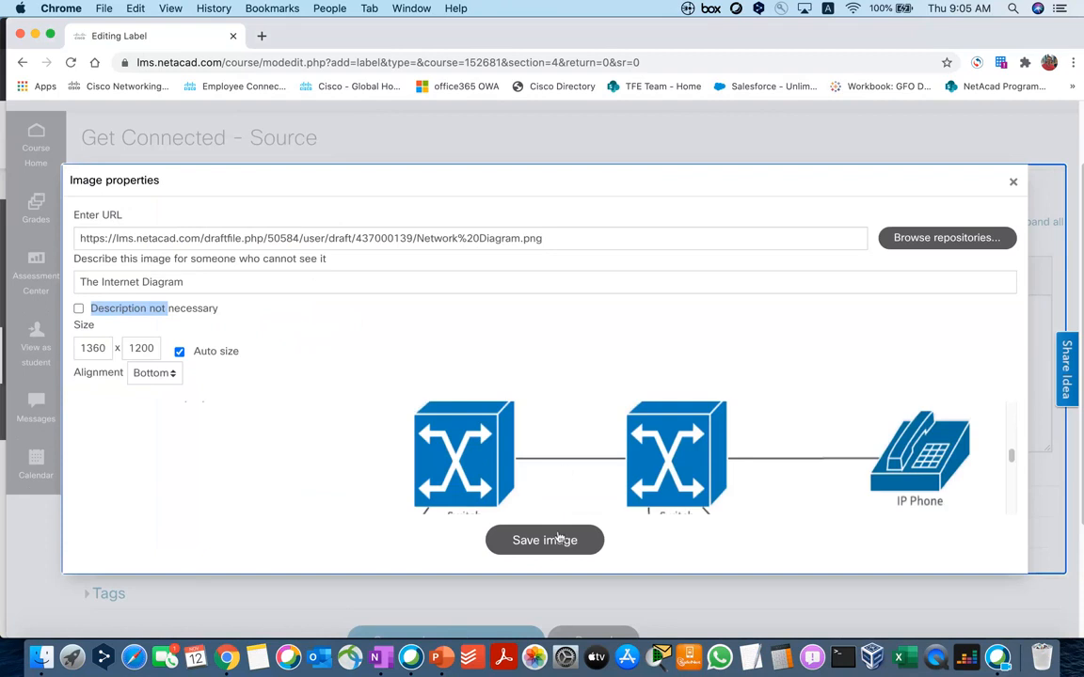
click(552, 540)
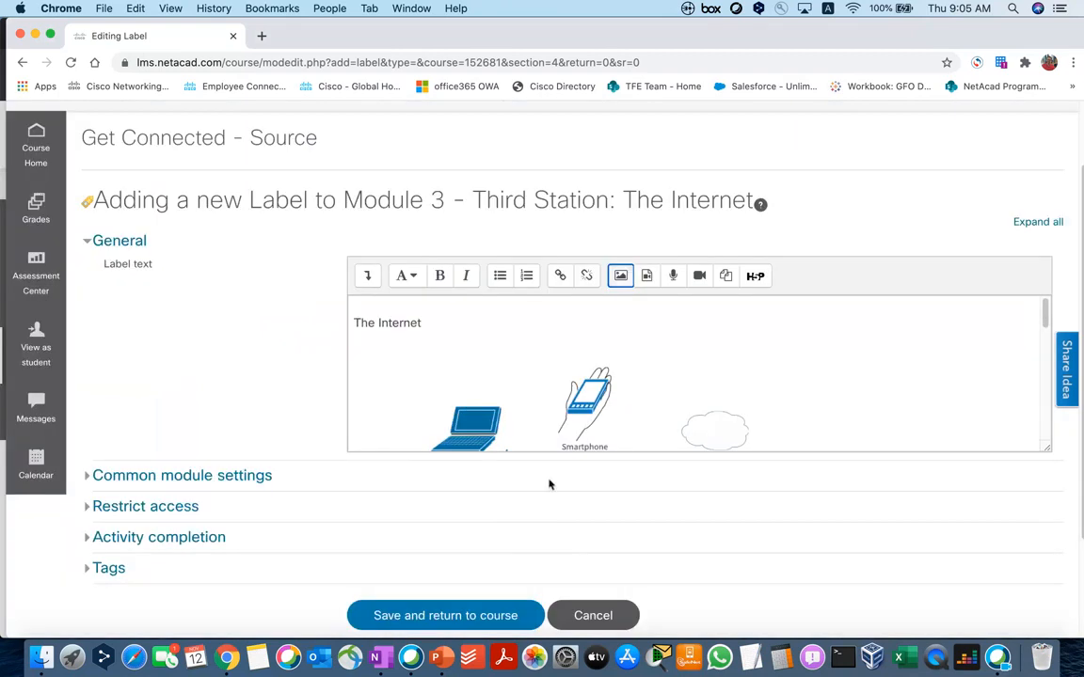
Step: Check the image in the label text, and save the label and return to the course
scroll(550, 391, down, 3)
scroll(550, 390, down, 3)
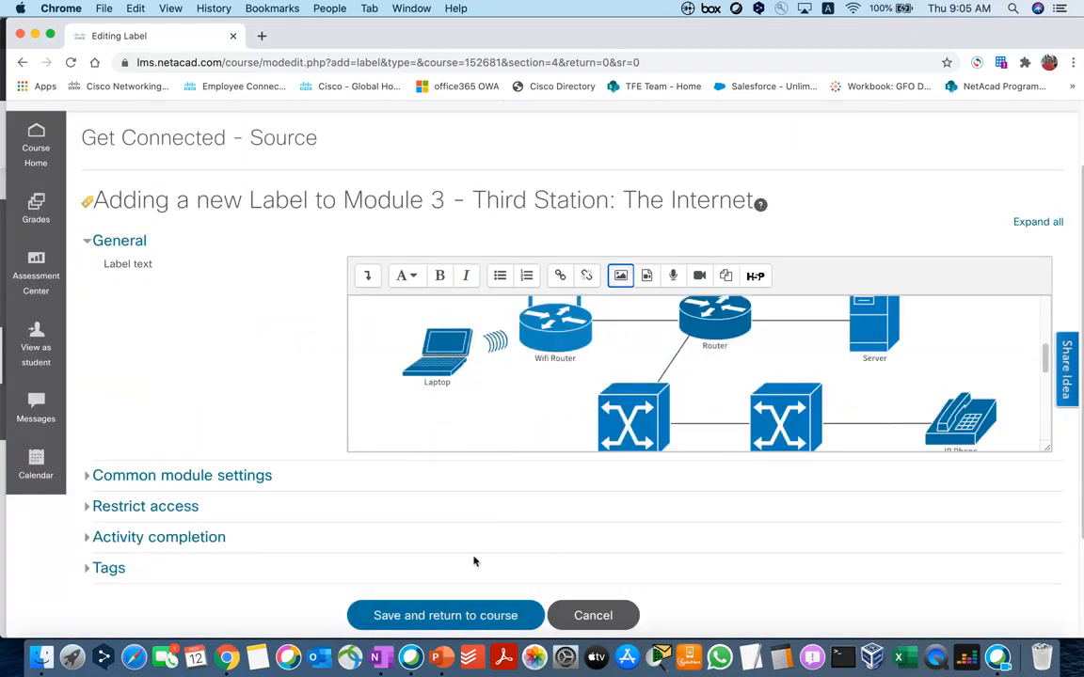
click(490, 617)
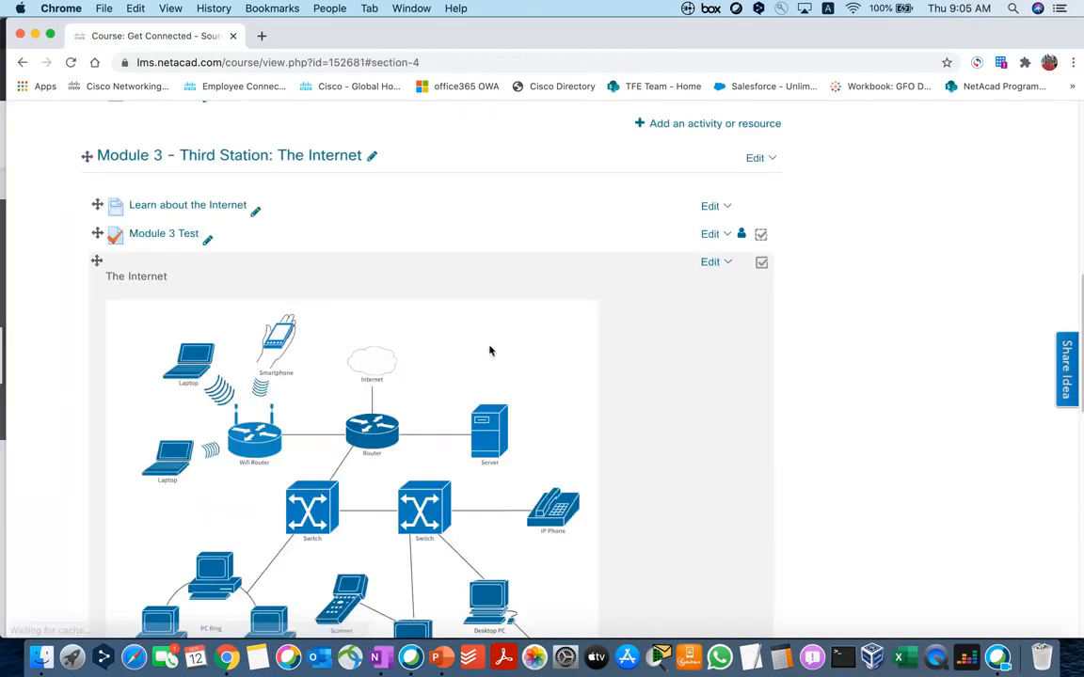
Step: Move the new The Internet label to the top of Module 3, above Learn about the Internet
scroll(431, 413, down, 3)
scroll(431, 415, up, 3)
scroll(431, 415, down, 1)
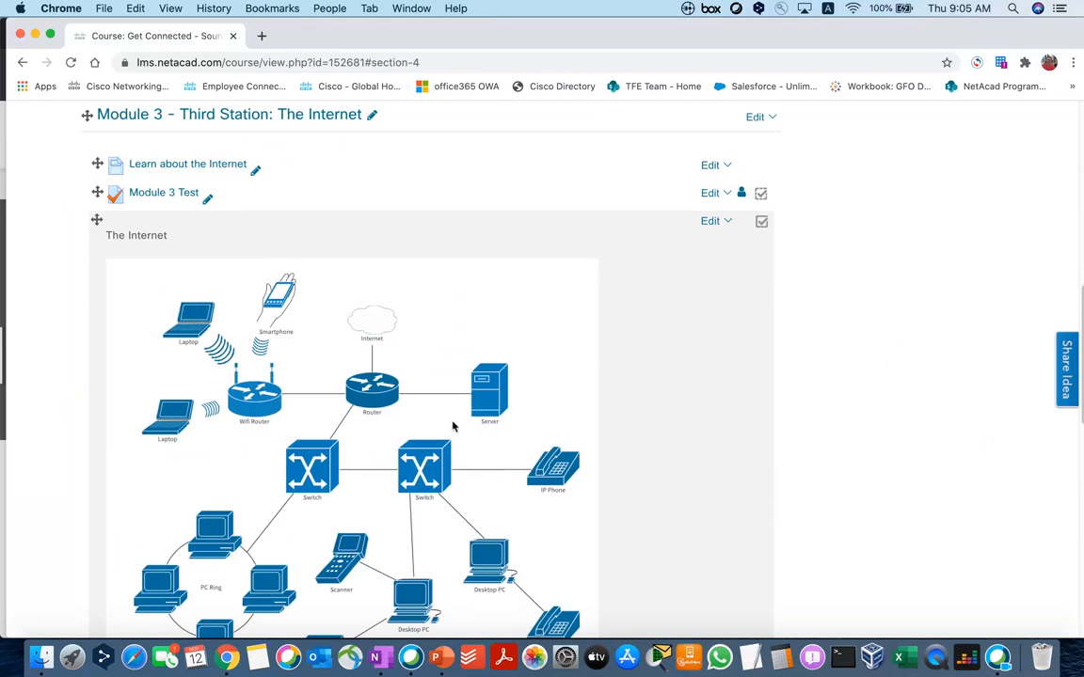
scroll(452, 427, up, 2)
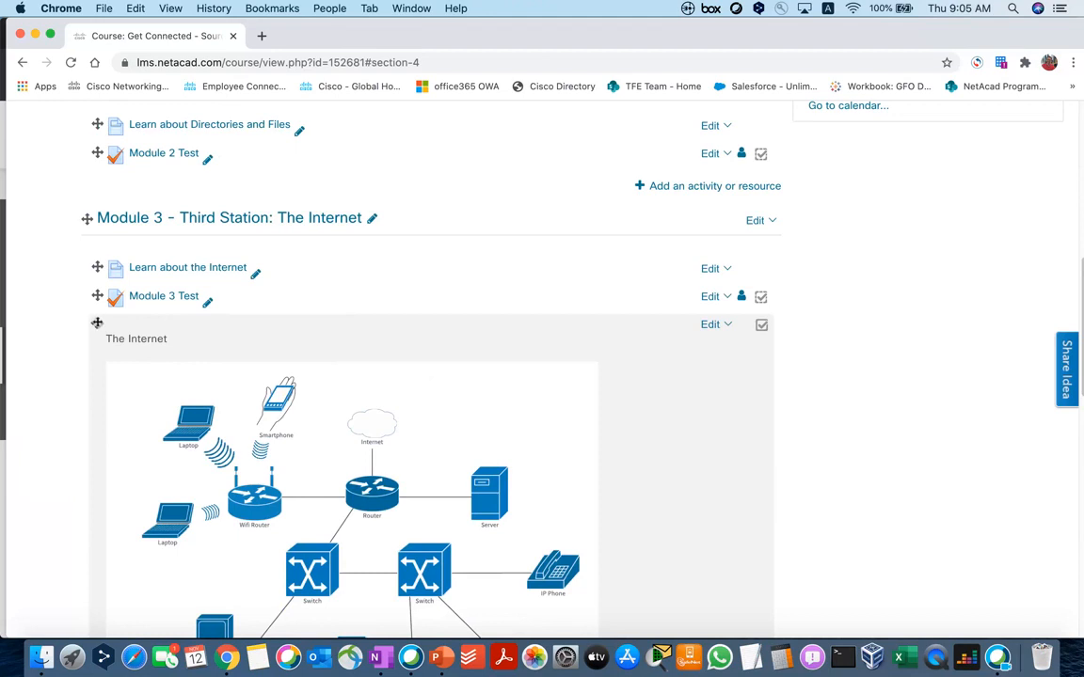
drag(97, 323, 97, 252)
scroll(203, 349, up, 2)
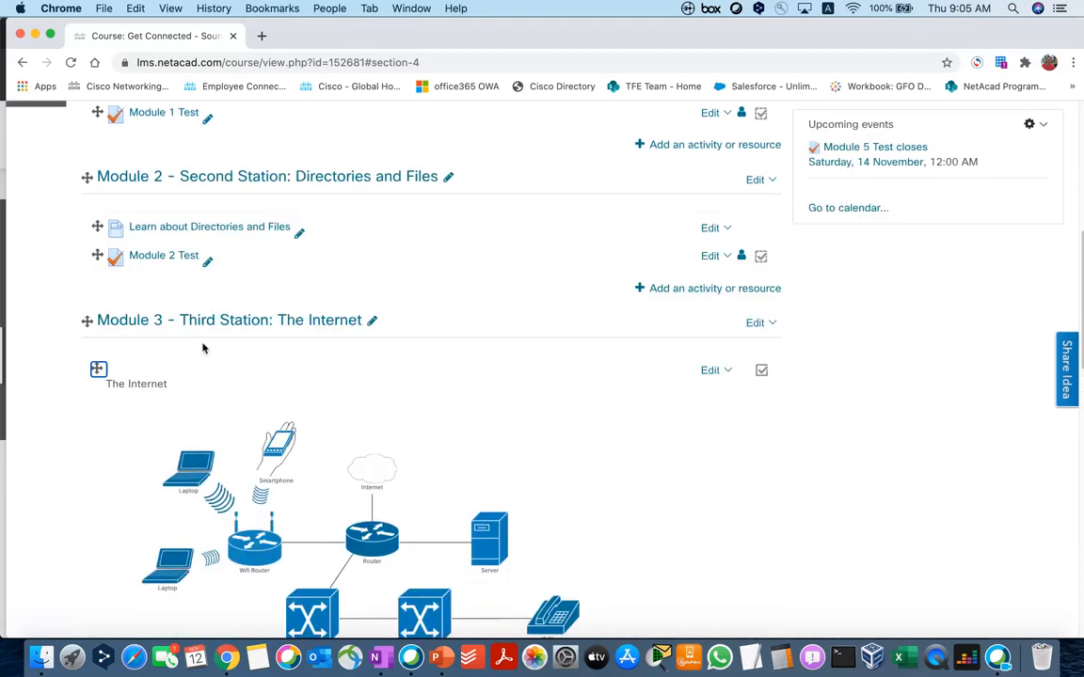
scroll(206, 350, up, 5)
scroll(211, 351, down, 7)
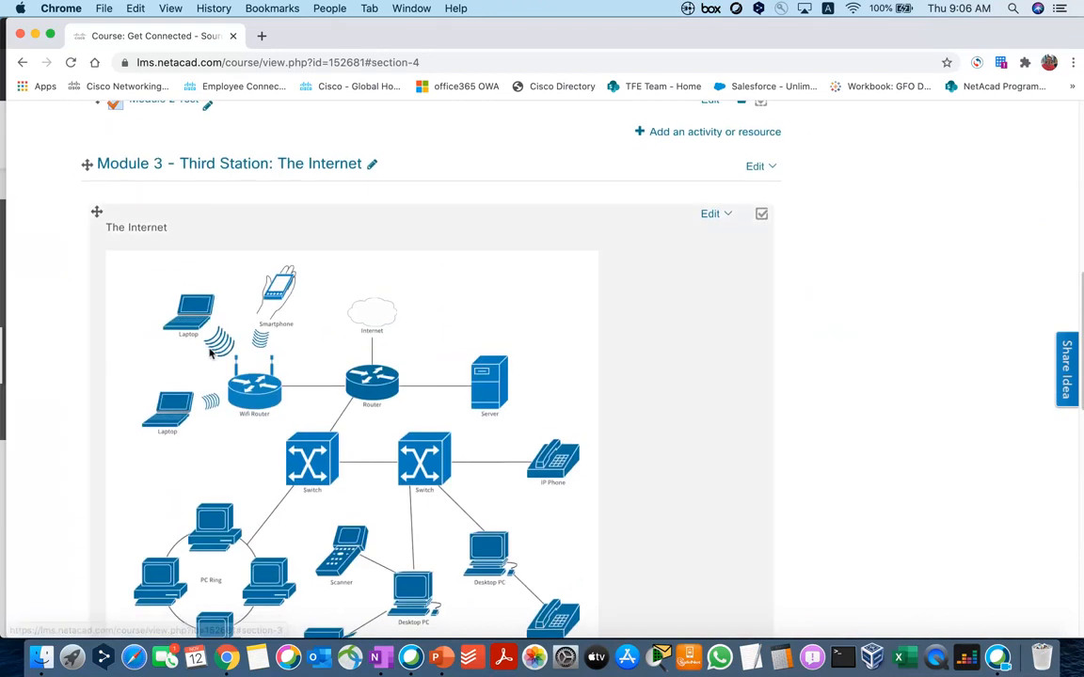
Step: Start adding a File resource to Module 3 - Third Station: The Internet and name it "The Internet"
scroll(210, 351, down, 6)
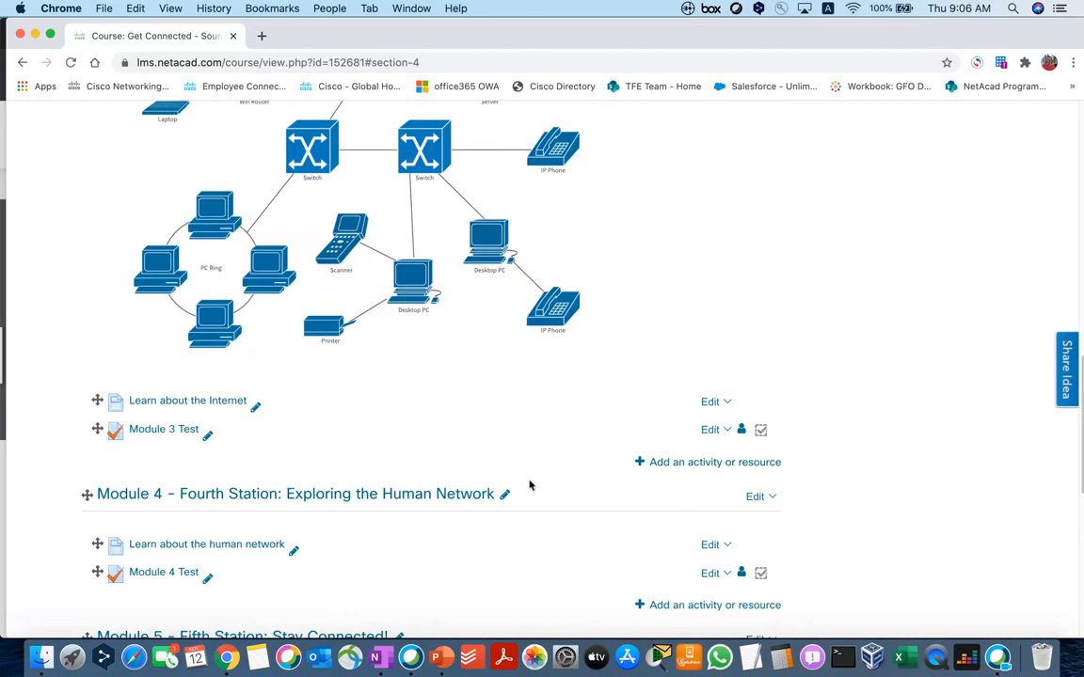
click(680, 464)
scroll(466, 373, down, 5)
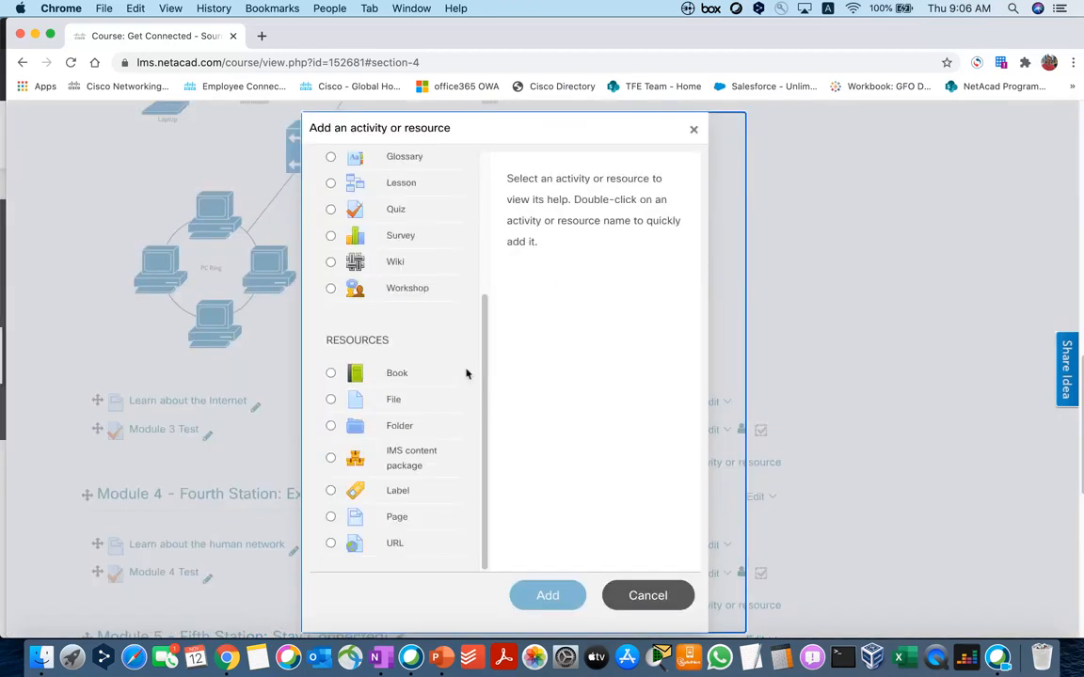
click(330, 398)
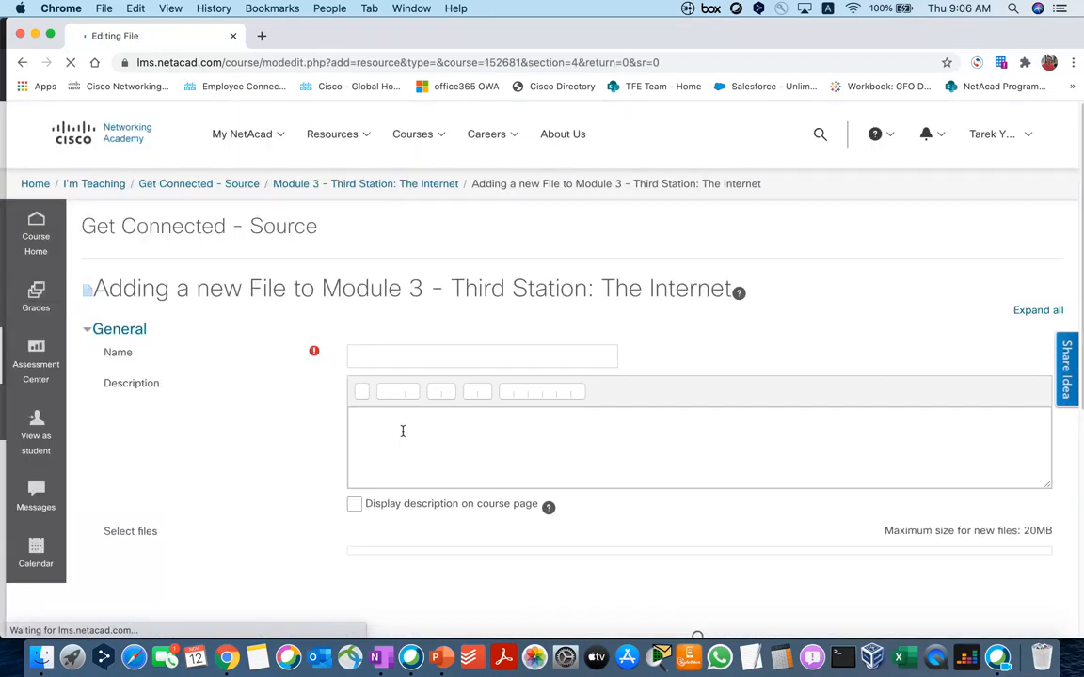
click(387, 357)
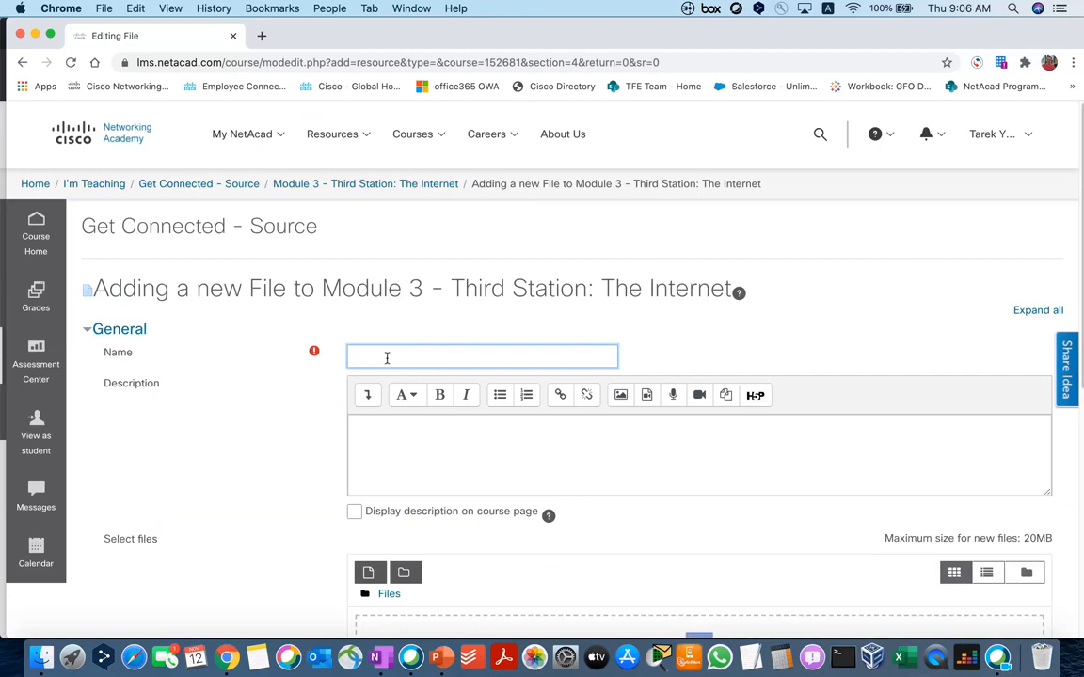
text(The IN)
key(BackSpace)
key(BackSpace)
text(Internet)
Step: Upload the The Internet document from the New LMS Recording folder to the file resource, and save and return to the course
scroll(432, 431, down, 5)
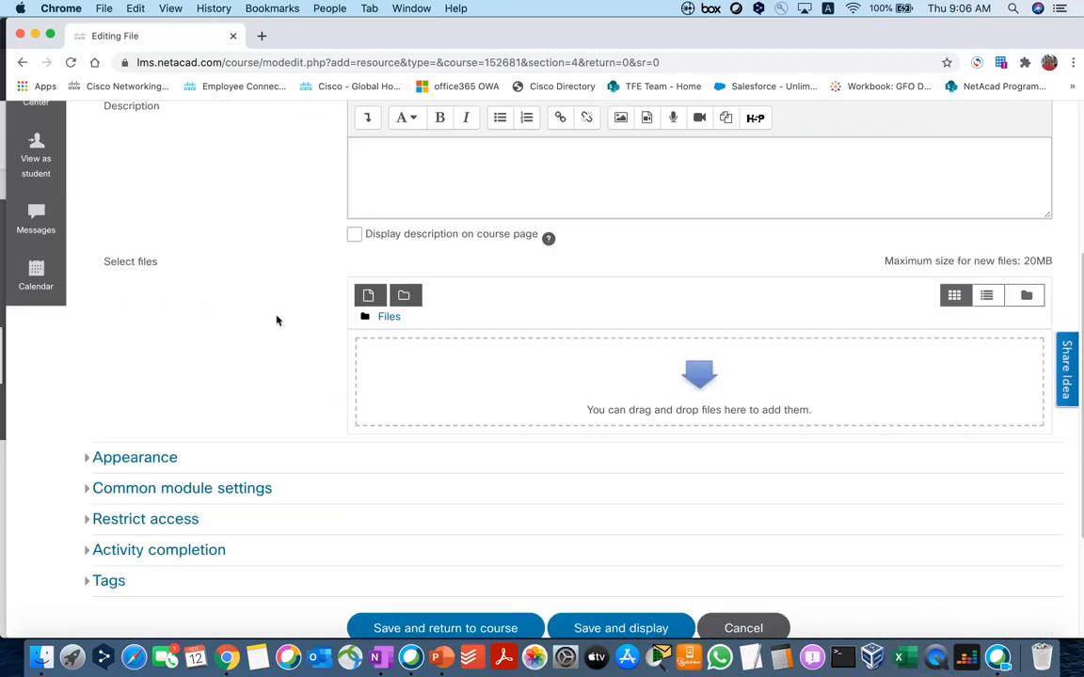
scroll(230, 339, up, 2)
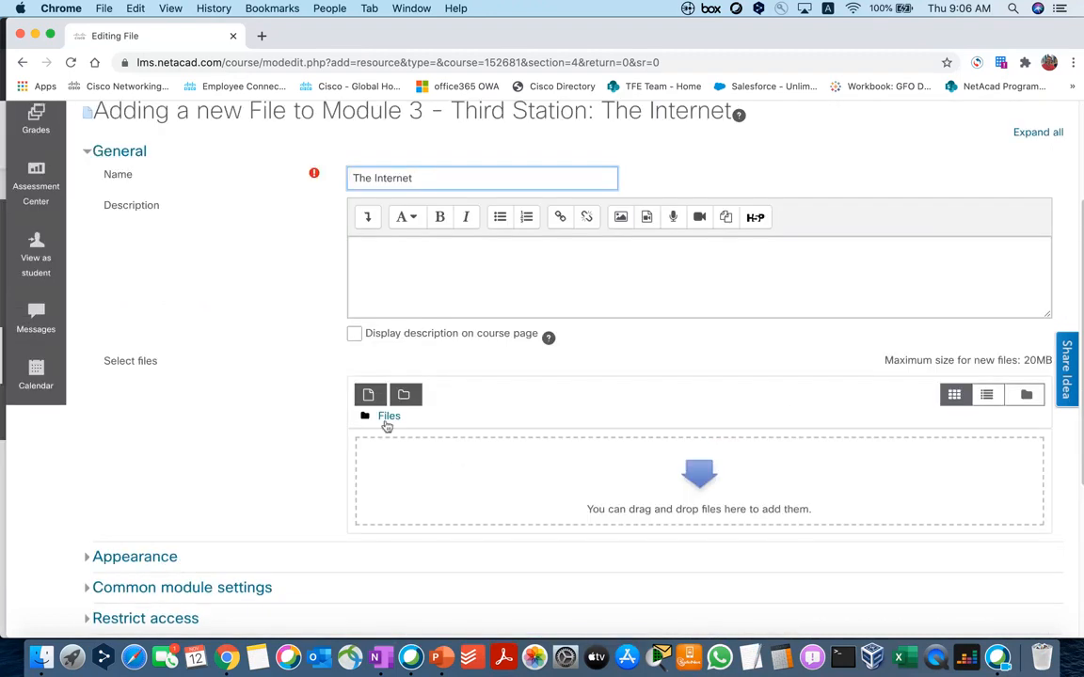
click(369, 396)
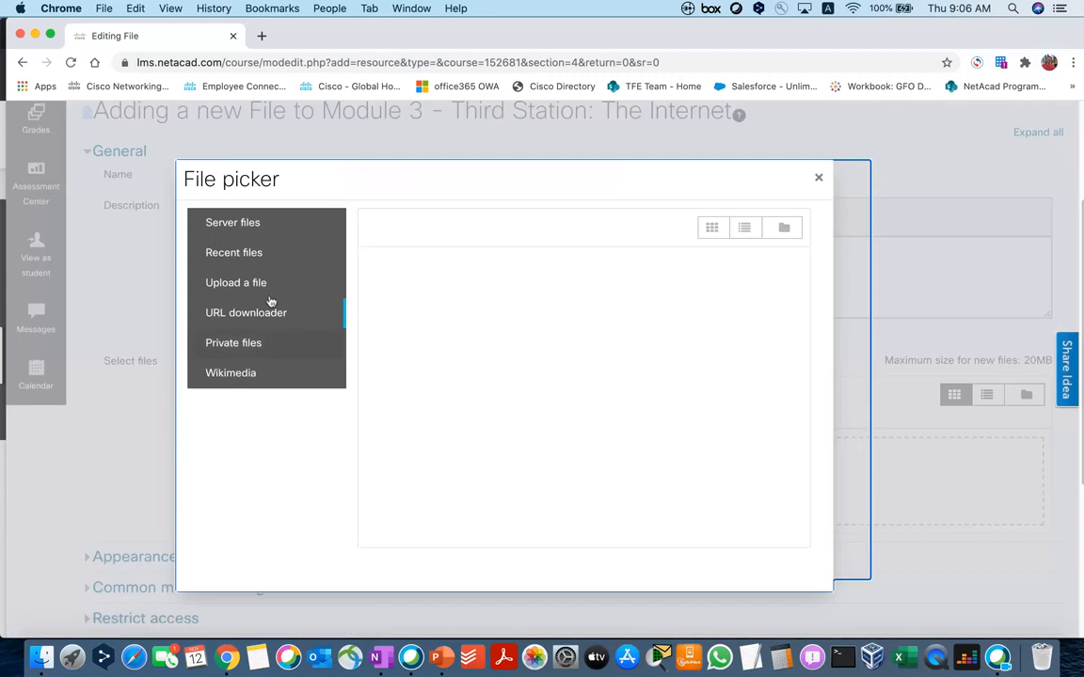
click(267, 284)
click(414, 292)
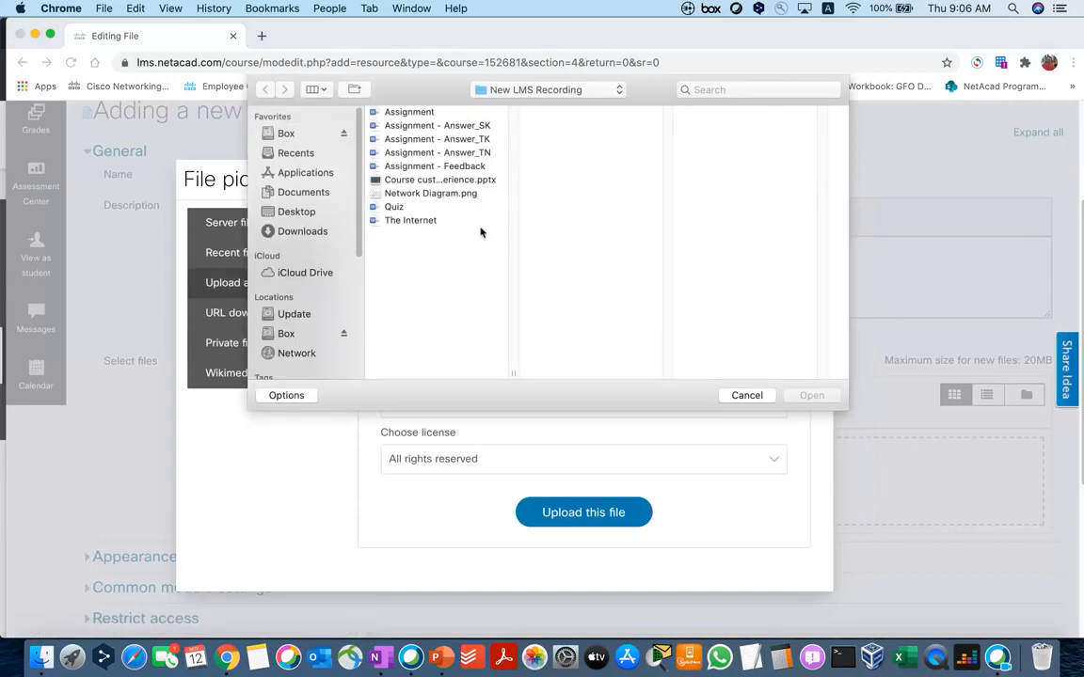
double_click(416, 222)
click(580, 515)
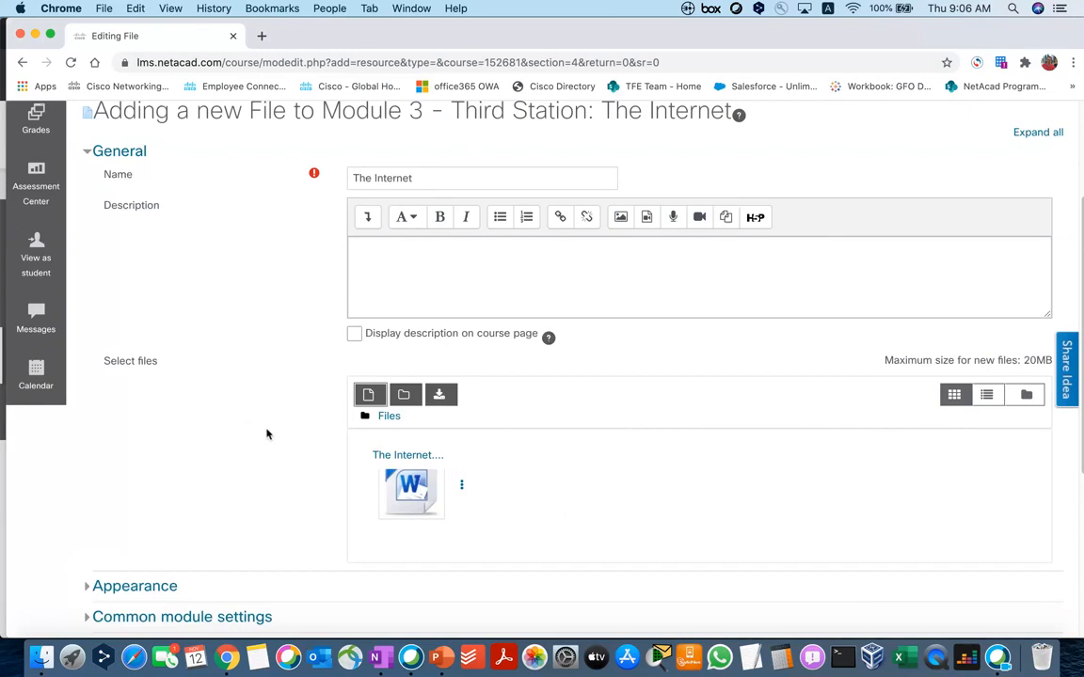
scroll(266, 435, down, 5)
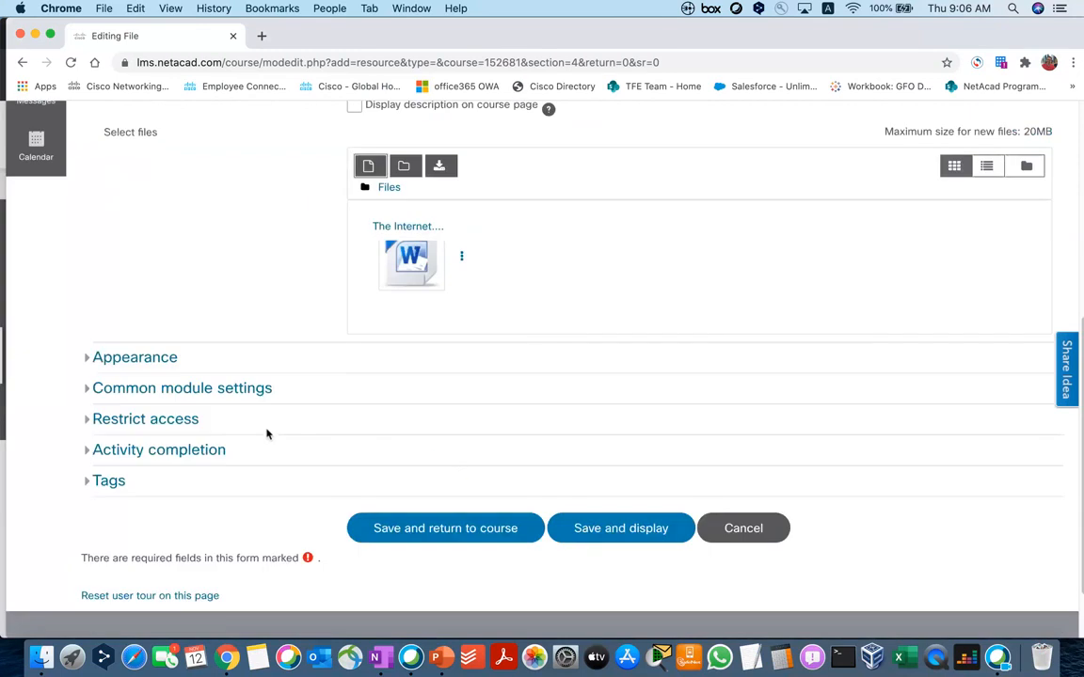
click(480, 530)
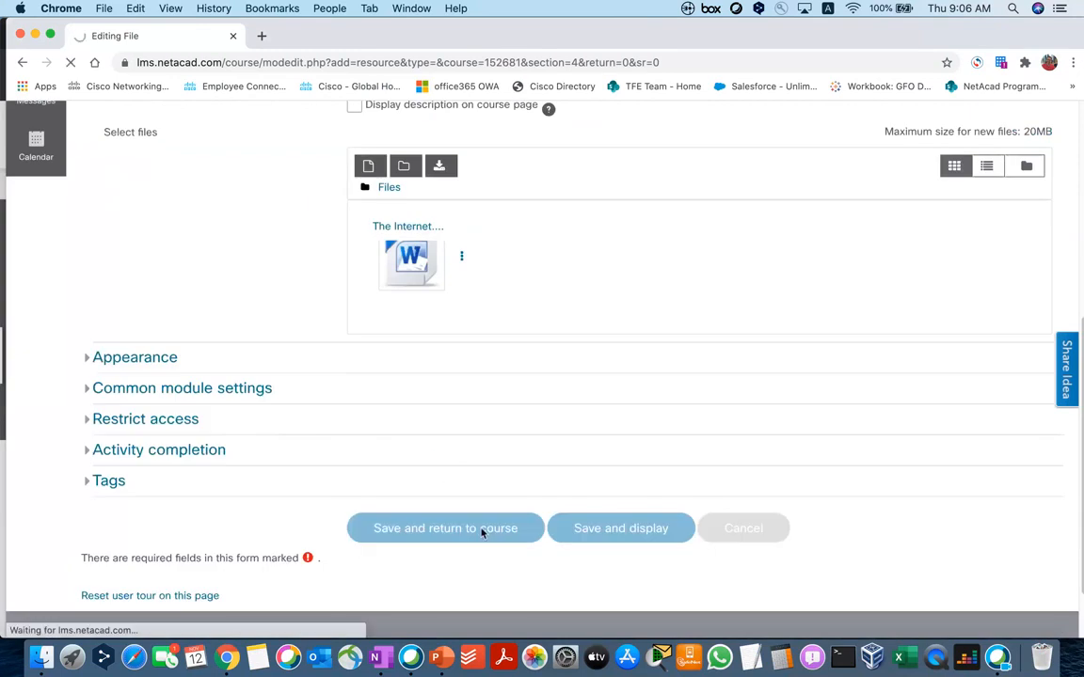
Step: Start adding another Label resource to Module 3 - Third Station: The Internet
scroll(393, 436, down, 10)
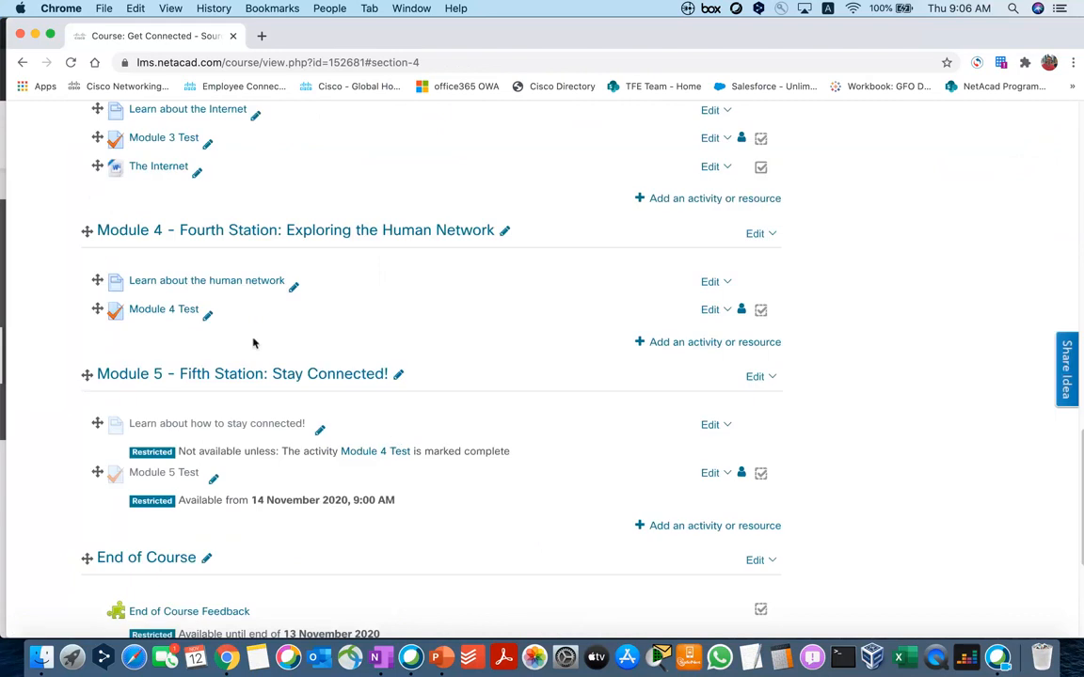
scroll(252, 342, up, 5)
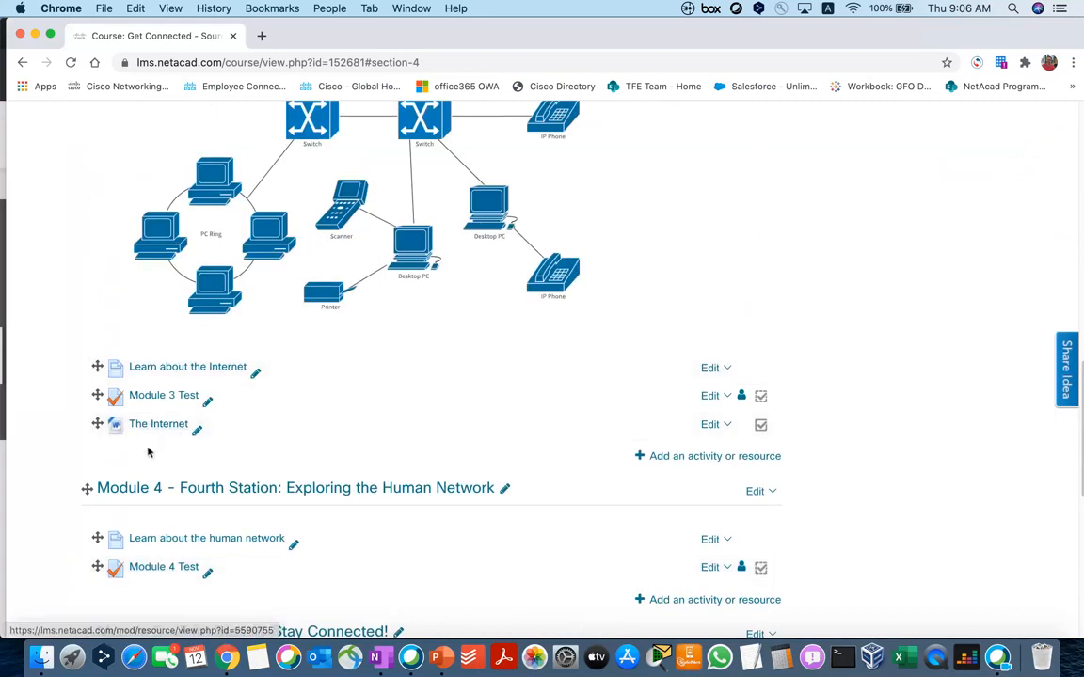
scroll(151, 453, up, 3)
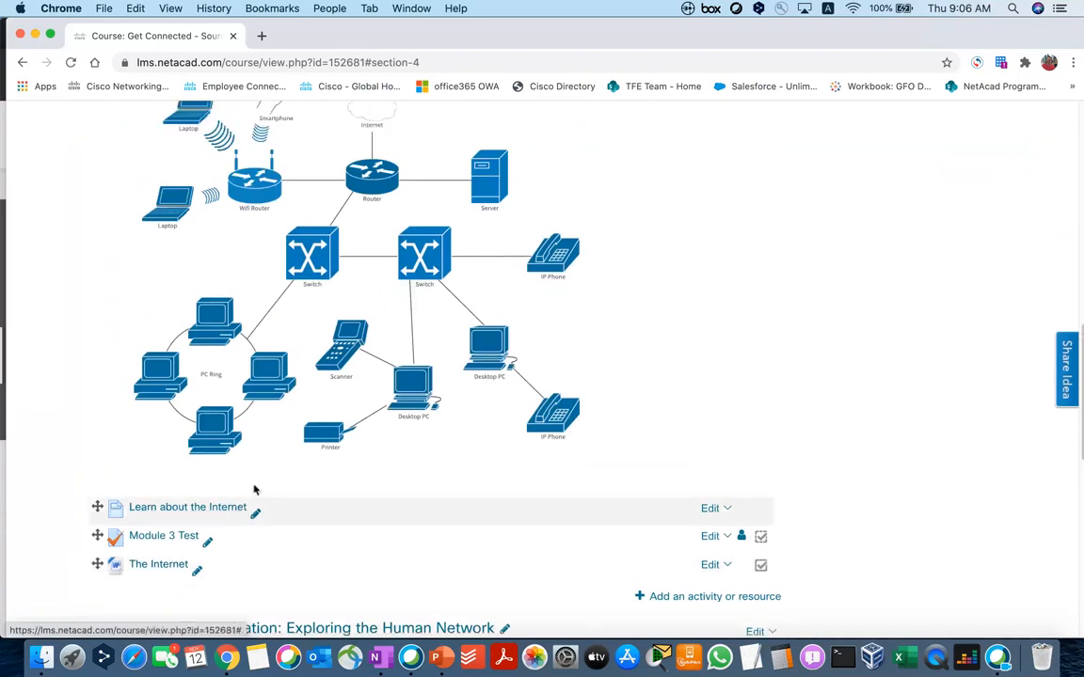
scroll(254, 489, down, 2)
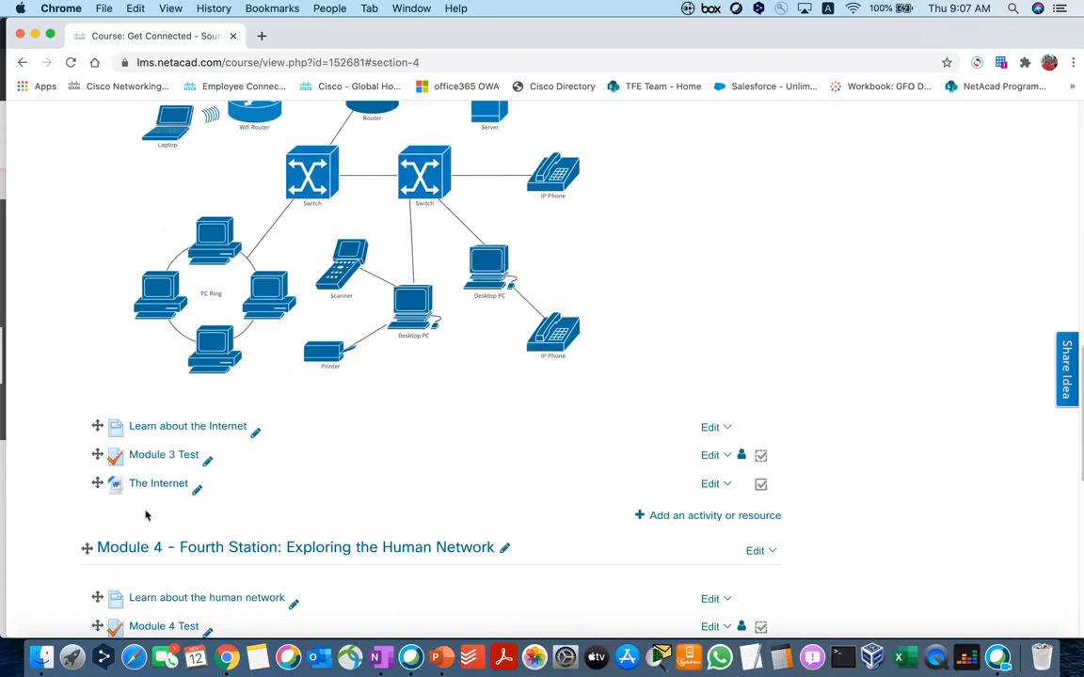
click(693, 519)
scroll(476, 425, down, 5)
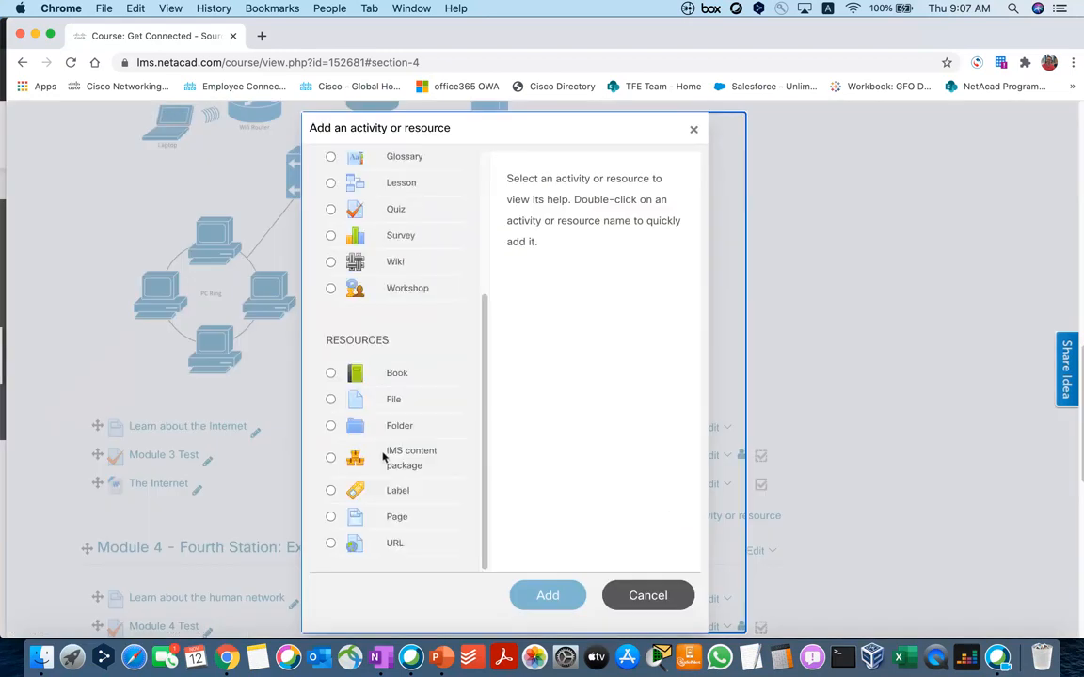
click(330, 490)
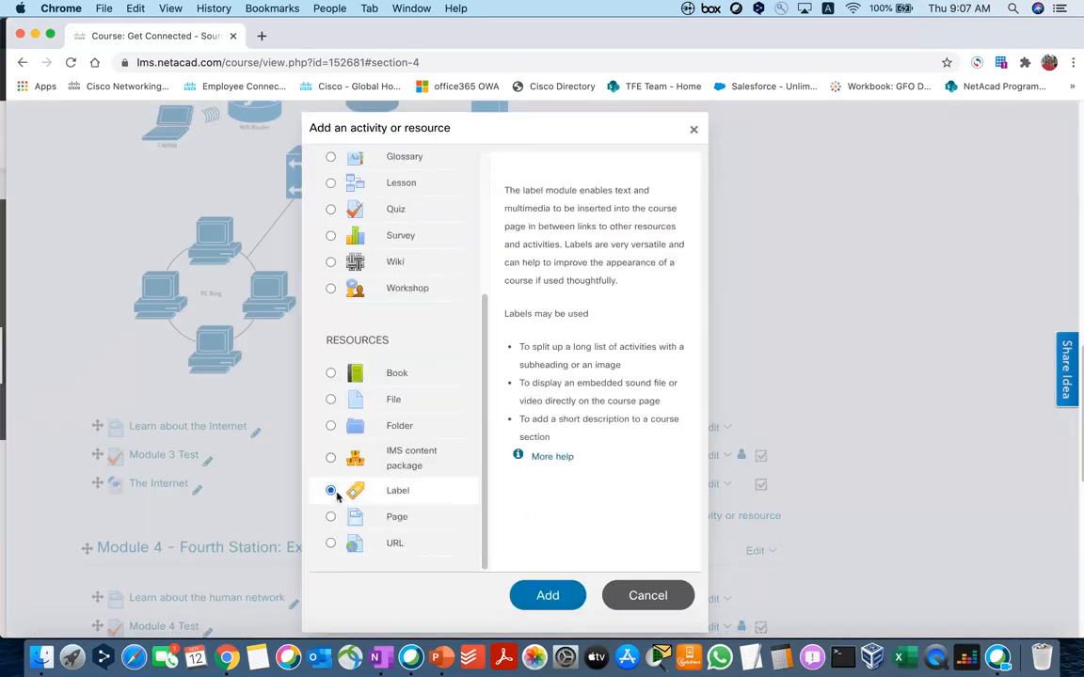
click(548, 596)
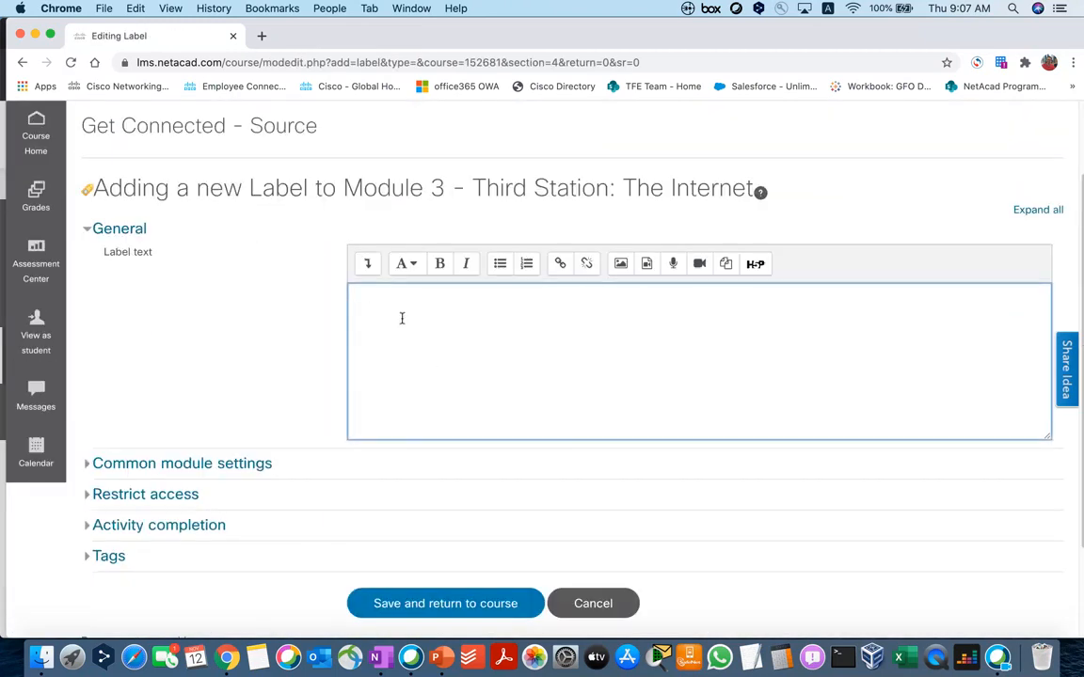
click(647, 267)
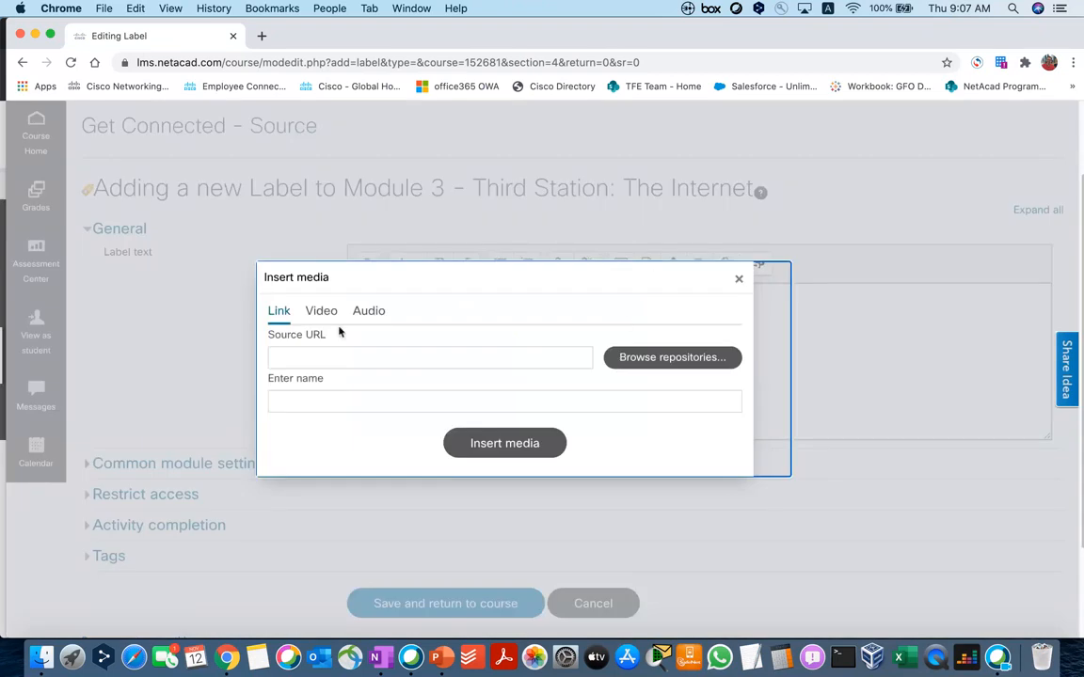
click(323, 313)
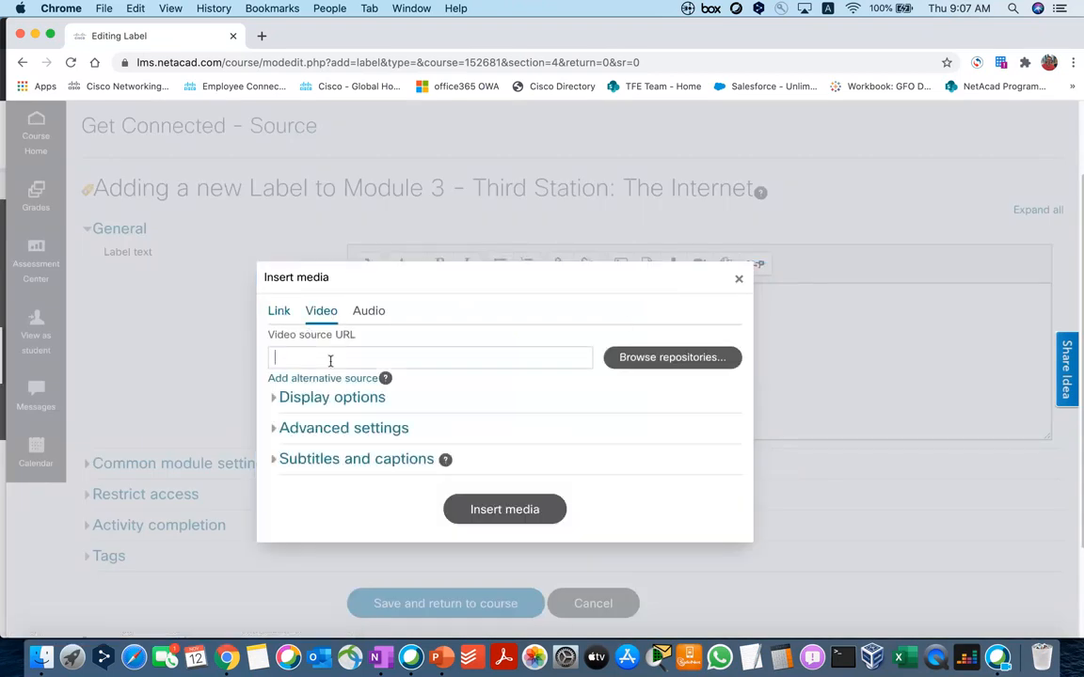
click(330, 360)
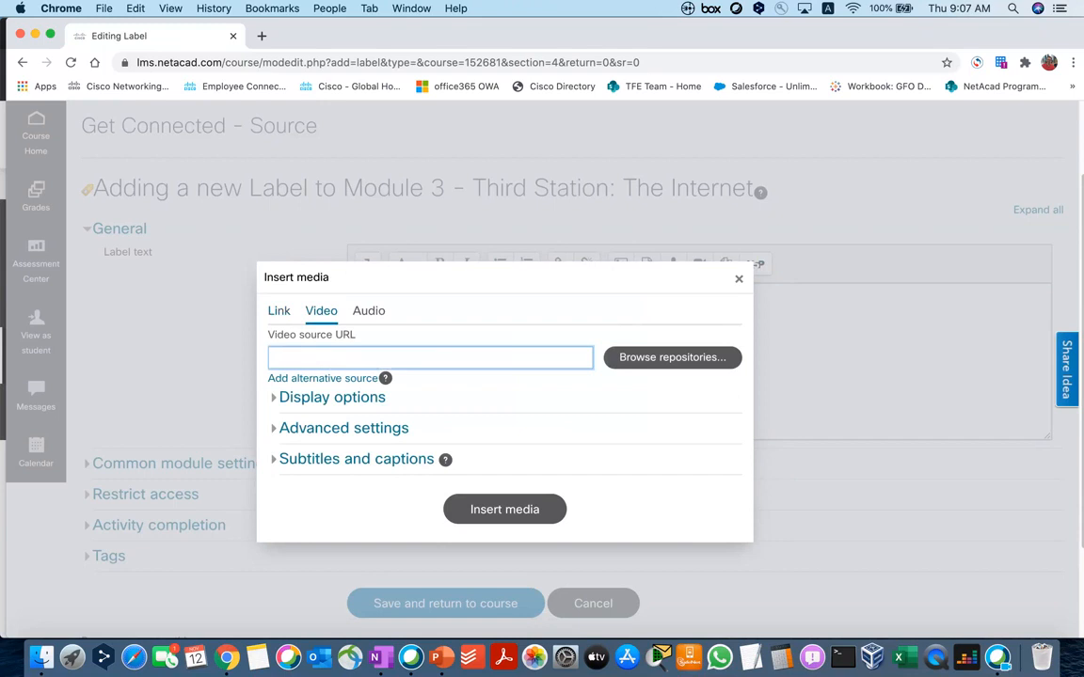
right_click(290, 358)
click(321, 455)
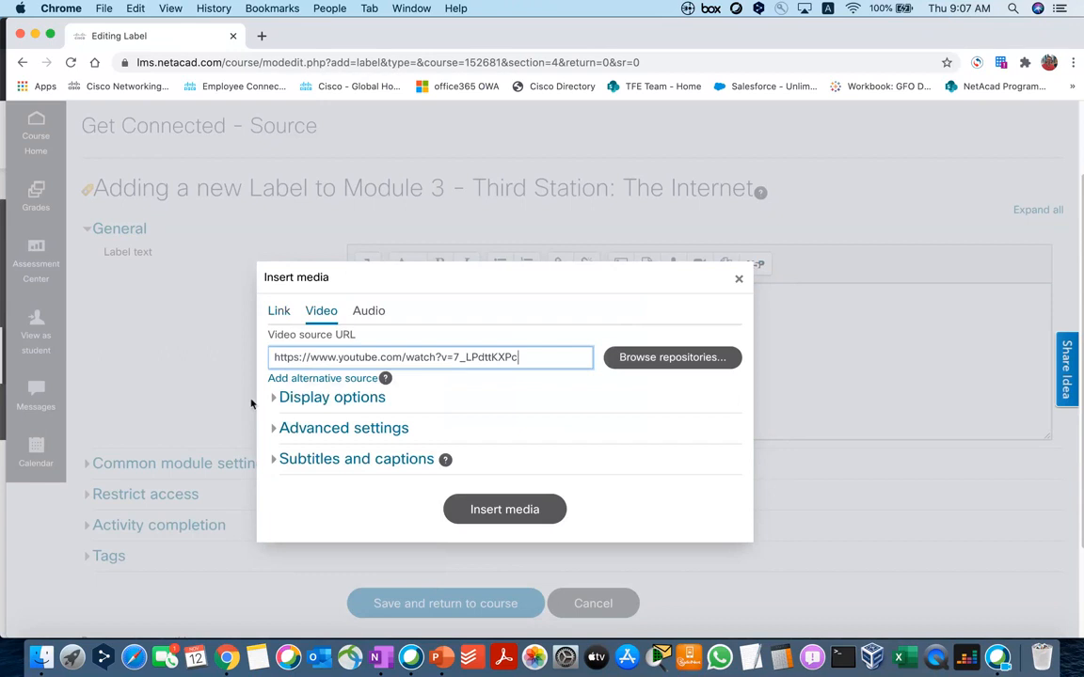
click(514, 512)
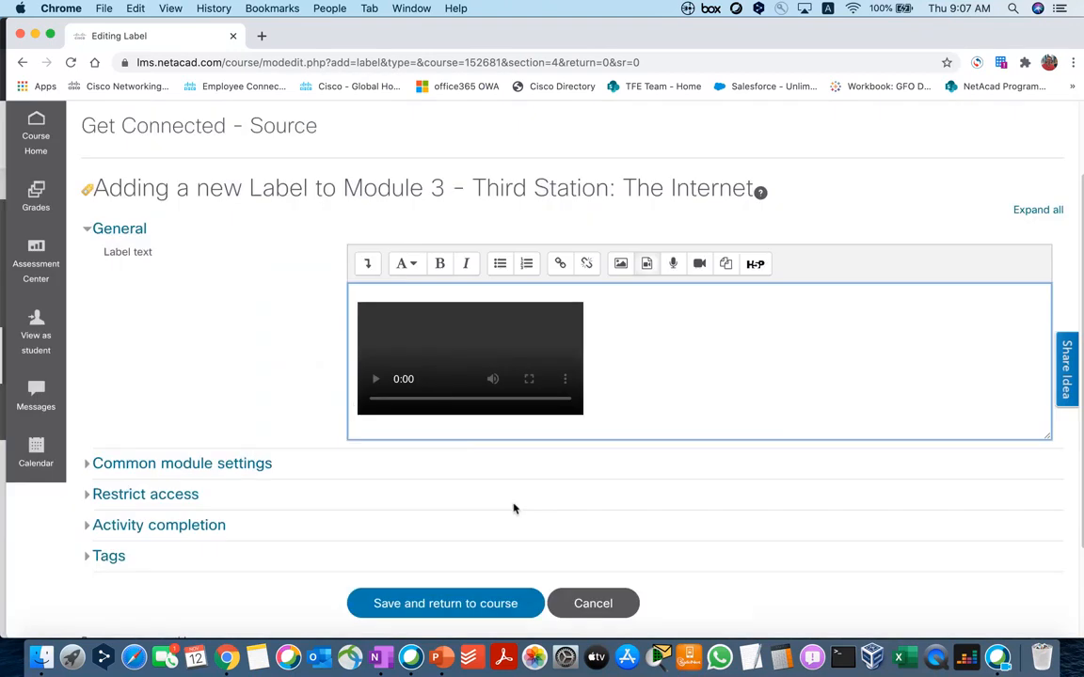
Step: Save the video label, return to the course and check the embedded video in Module 3
scroll(283, 352, down, 2)
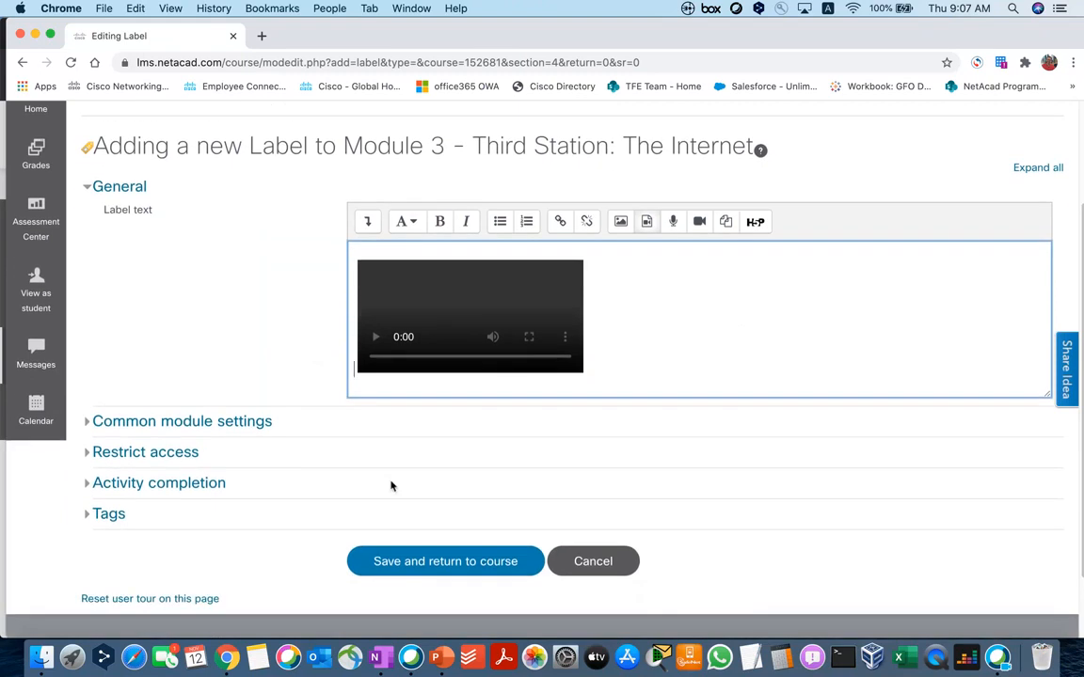
click(481, 563)
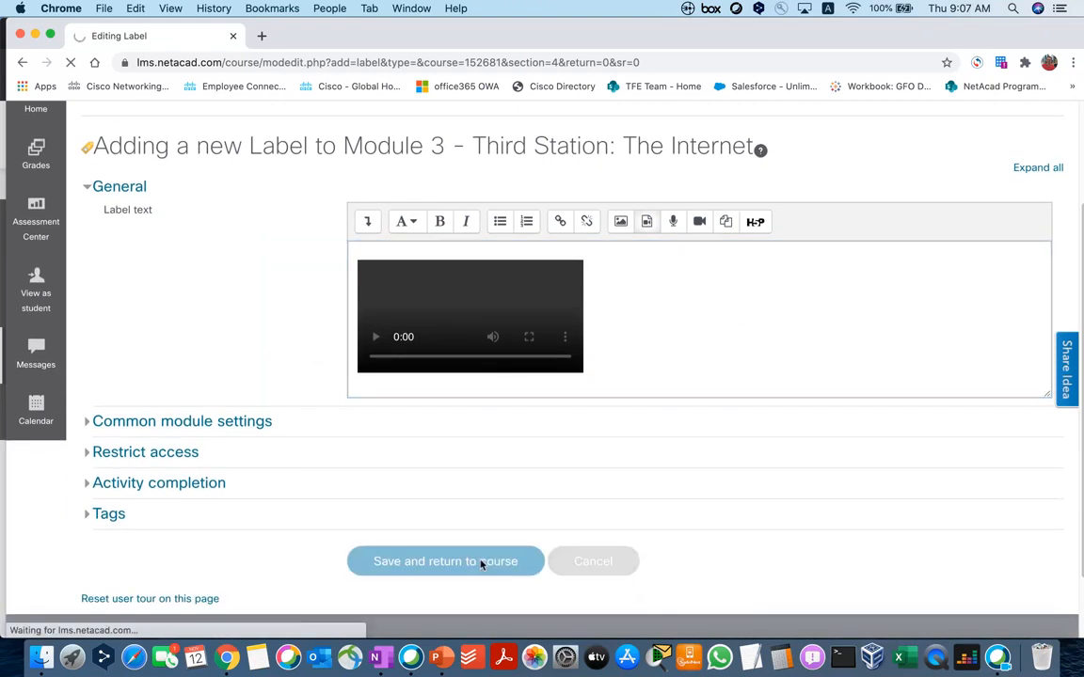
scroll(358, 387, down, 8)
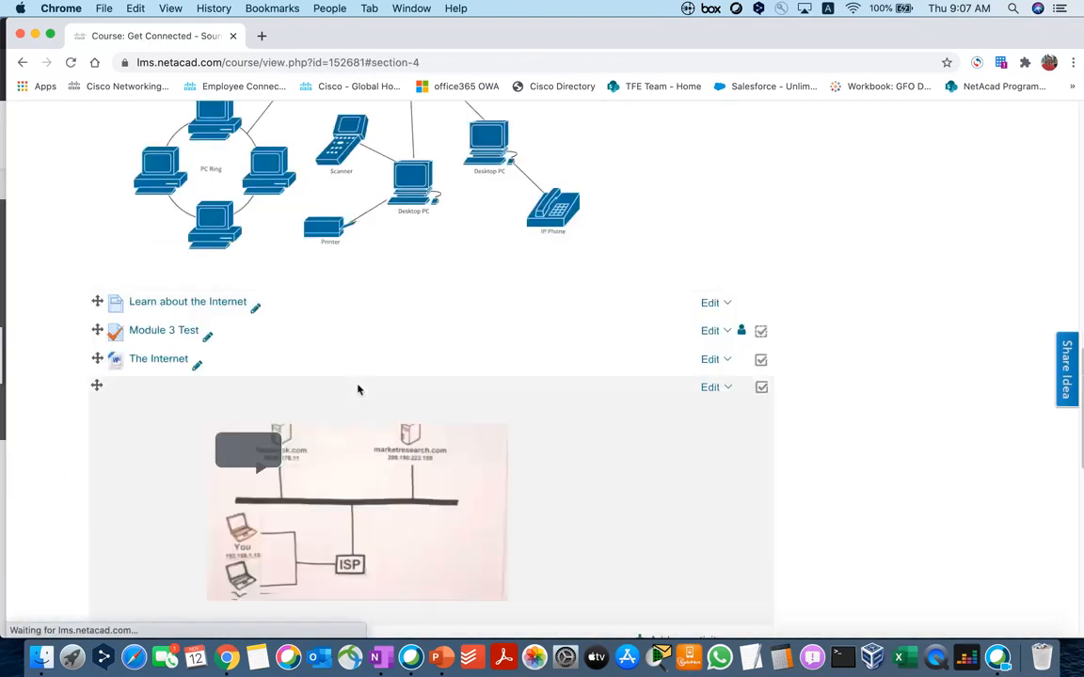
scroll(243, 338, up, 1)
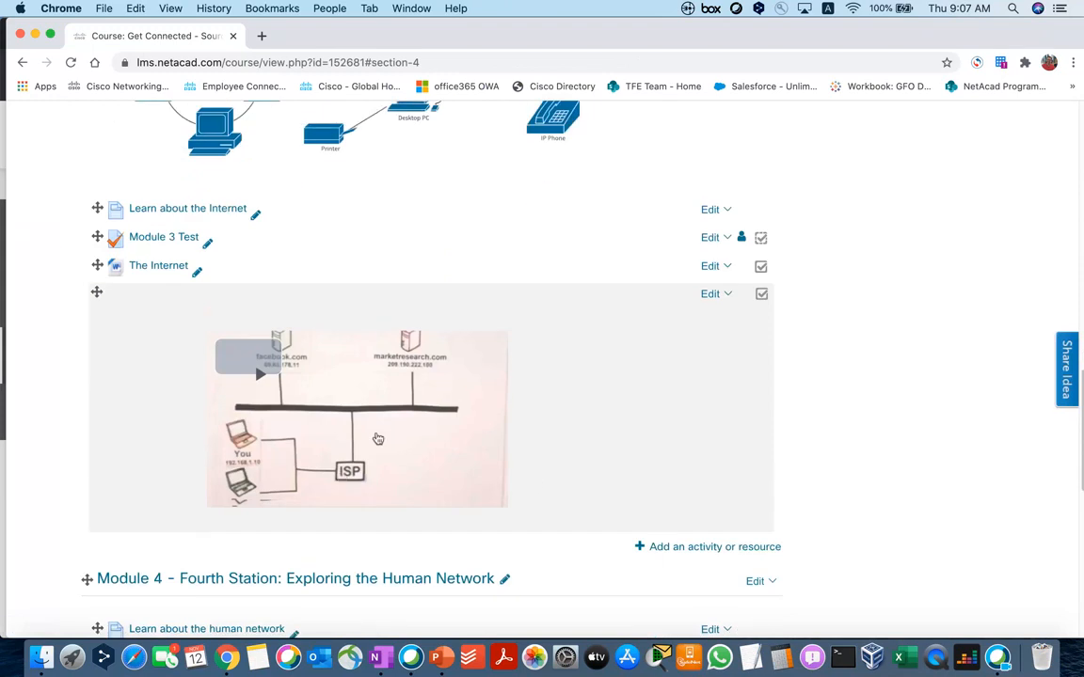
scroll(379, 442, up, 5)
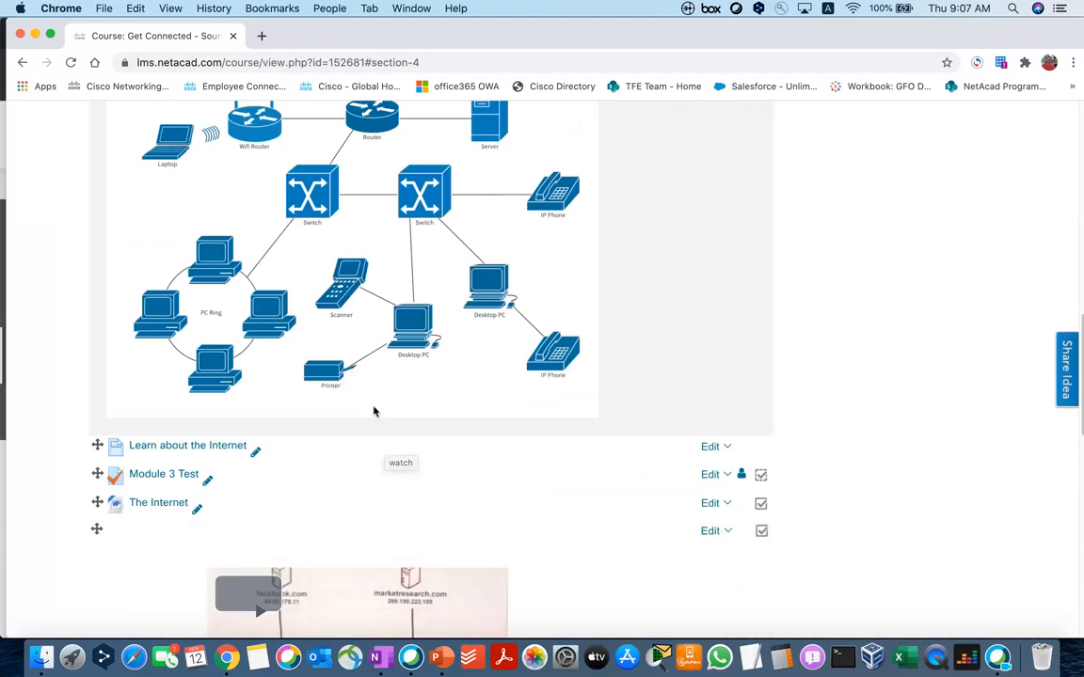
scroll(374, 411, down, 6)
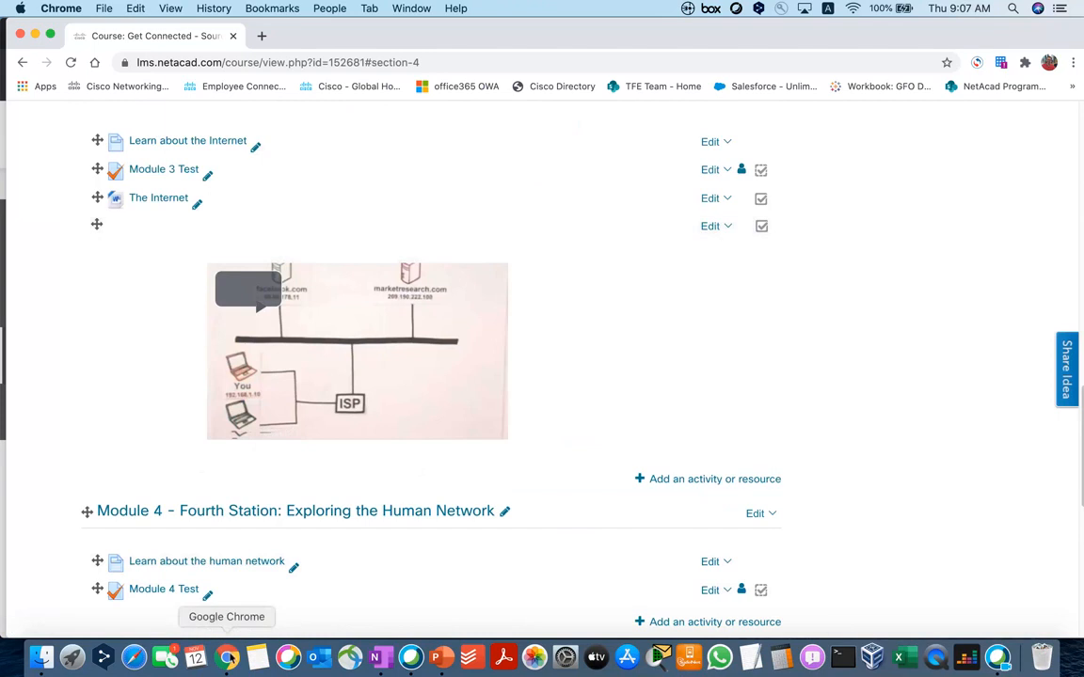
scroll(179, 424, up, 3)
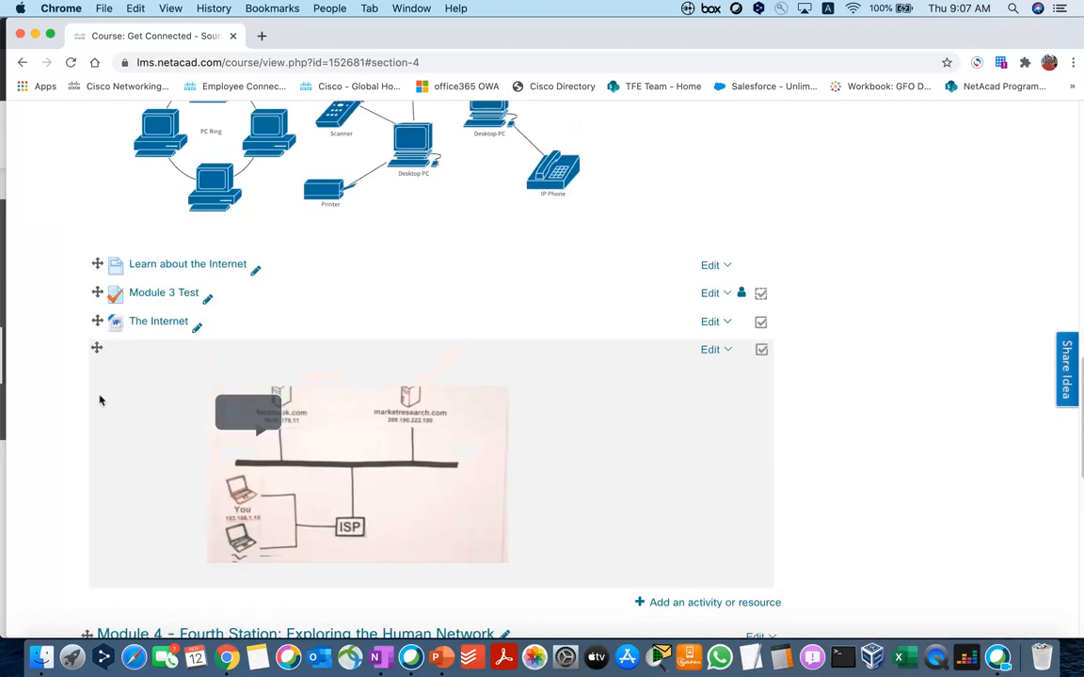
scroll(150, 424, down, 9)
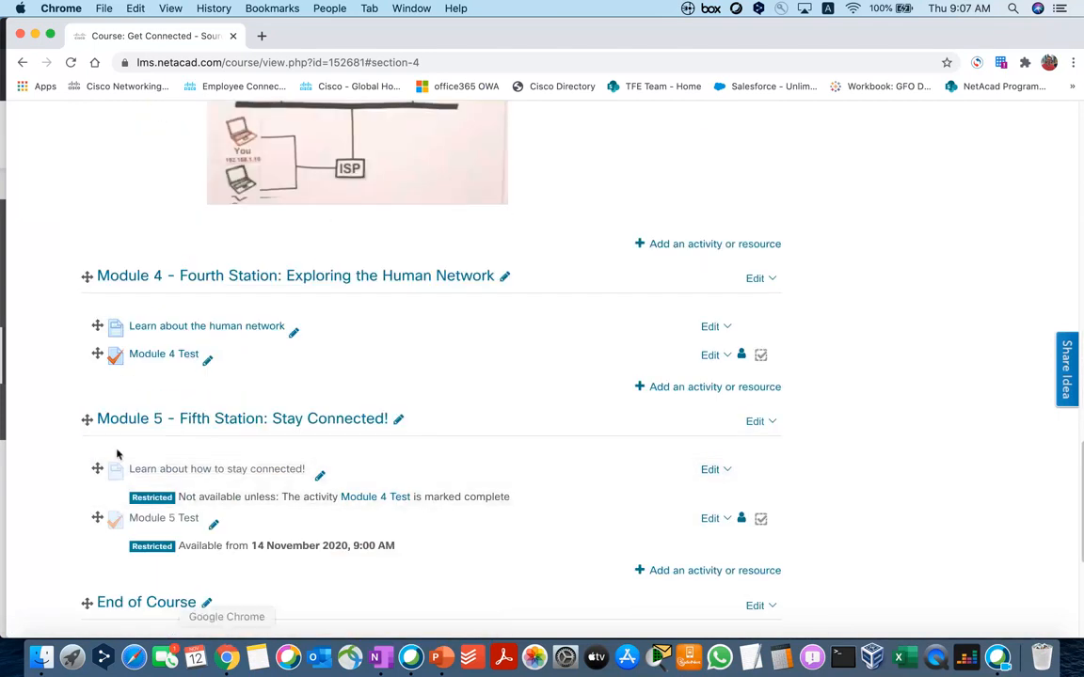
Step: Switch to the student view of the course and examine the diagram label and resources in Module 3
scroll(111, 453, up, 20)
click(39, 429)
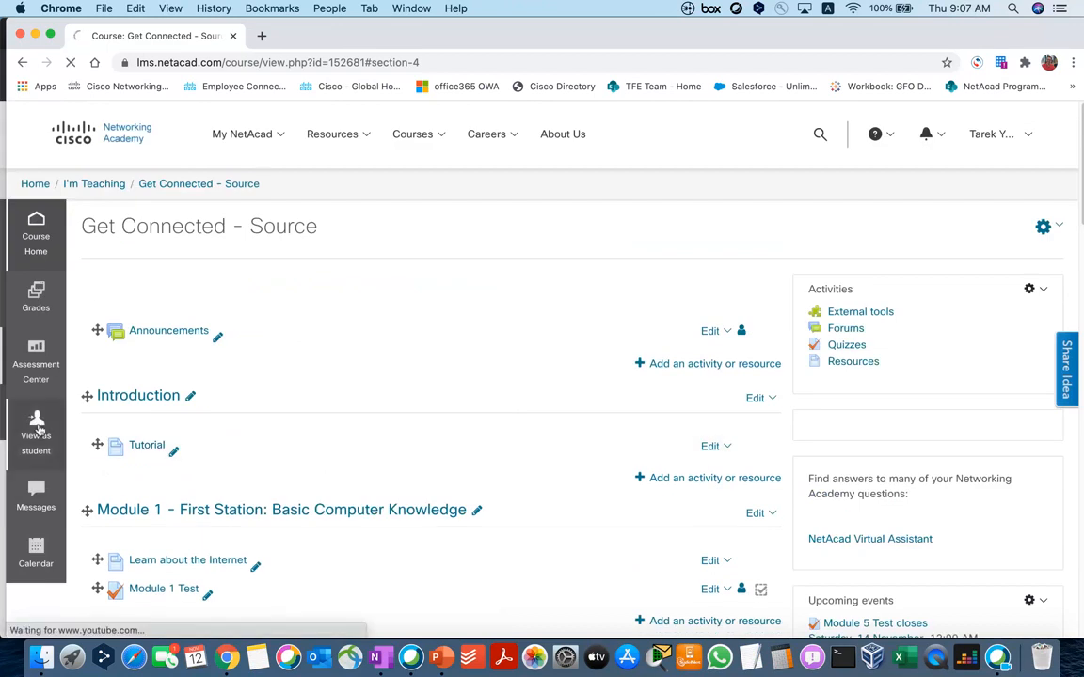
scroll(395, 414, down, 6)
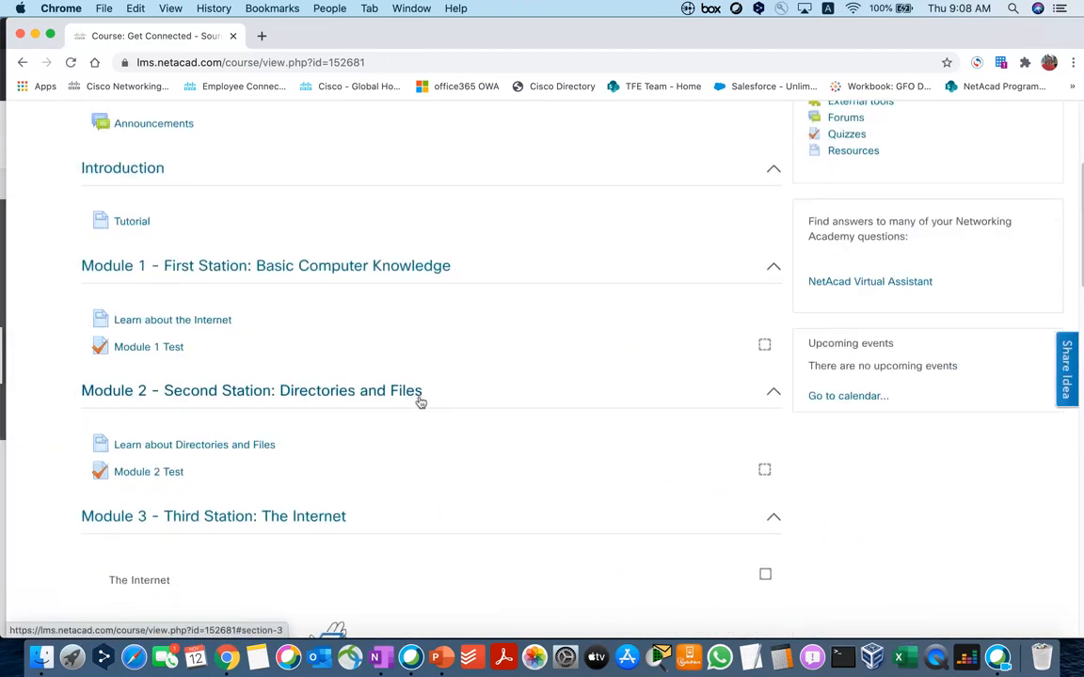
scroll(420, 402, down, 14)
scroll(420, 401, up, 7)
scroll(423, 368, down, 1)
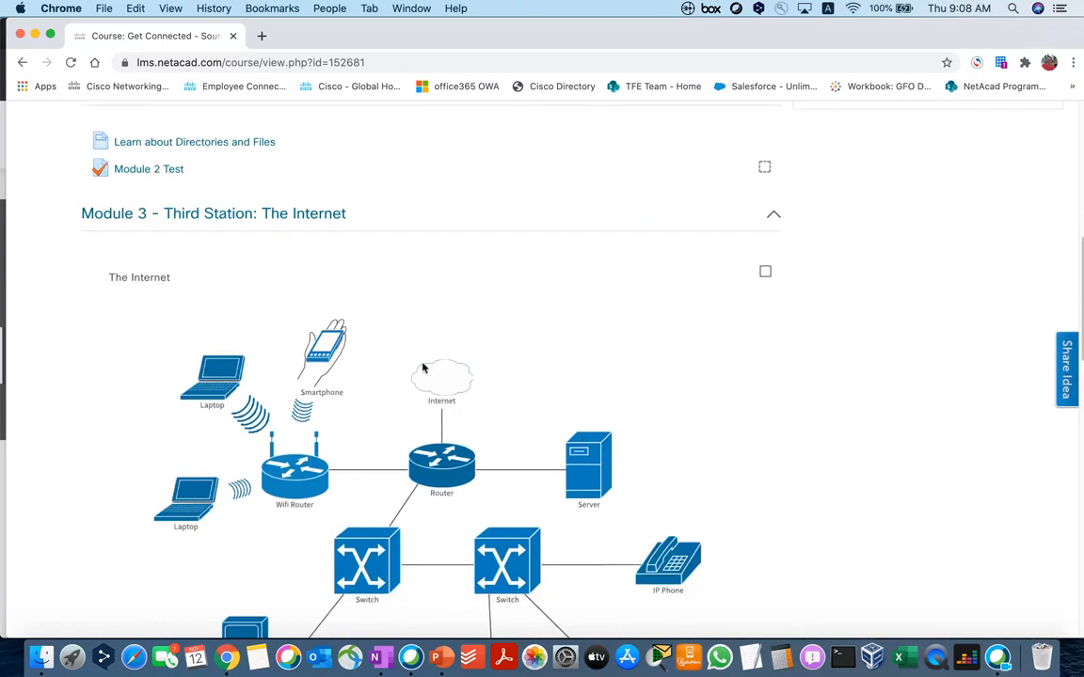
scroll(424, 367, down, 5)
scroll(423, 367, down, 4)
scroll(304, 348, up, 5)
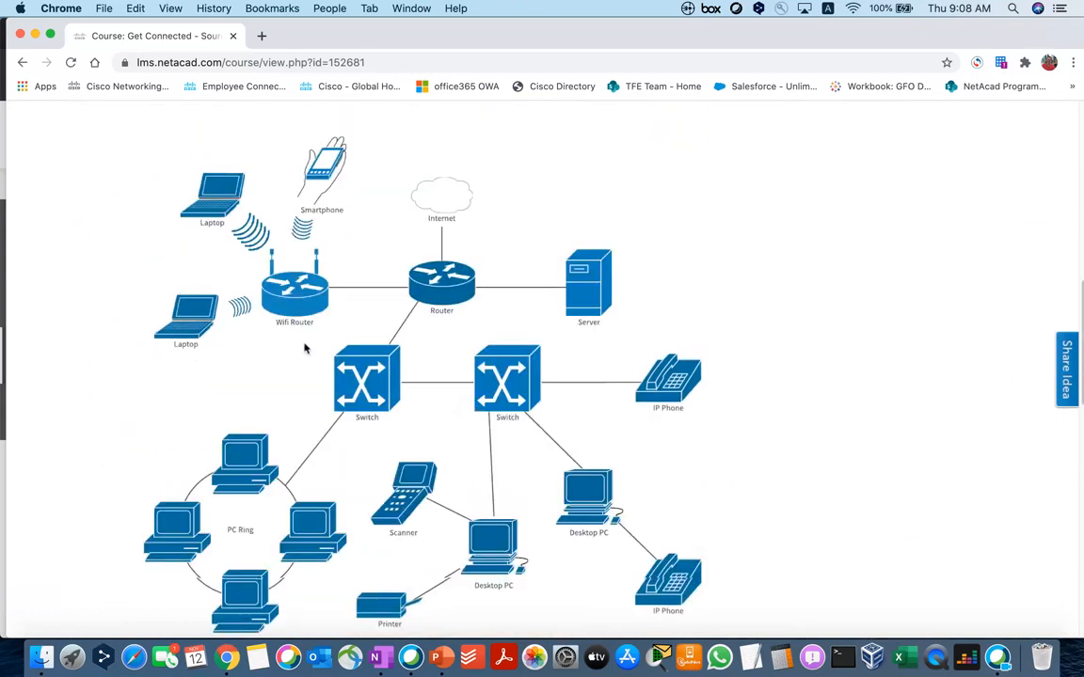
scroll(304, 348, up, 3)
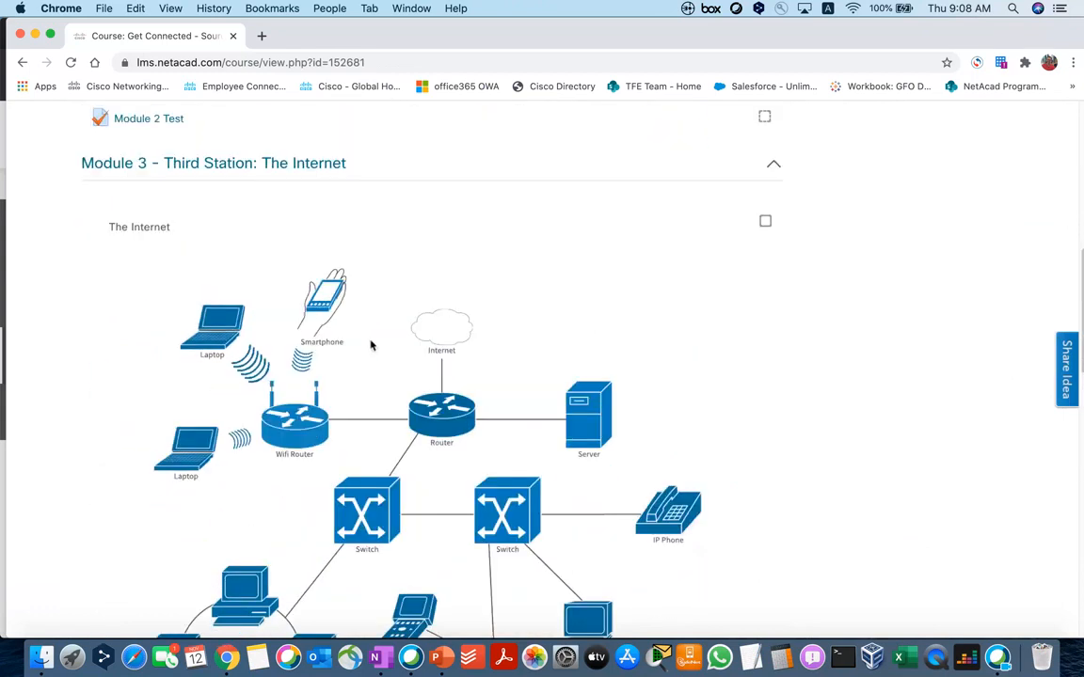
scroll(424, 412, down, 5)
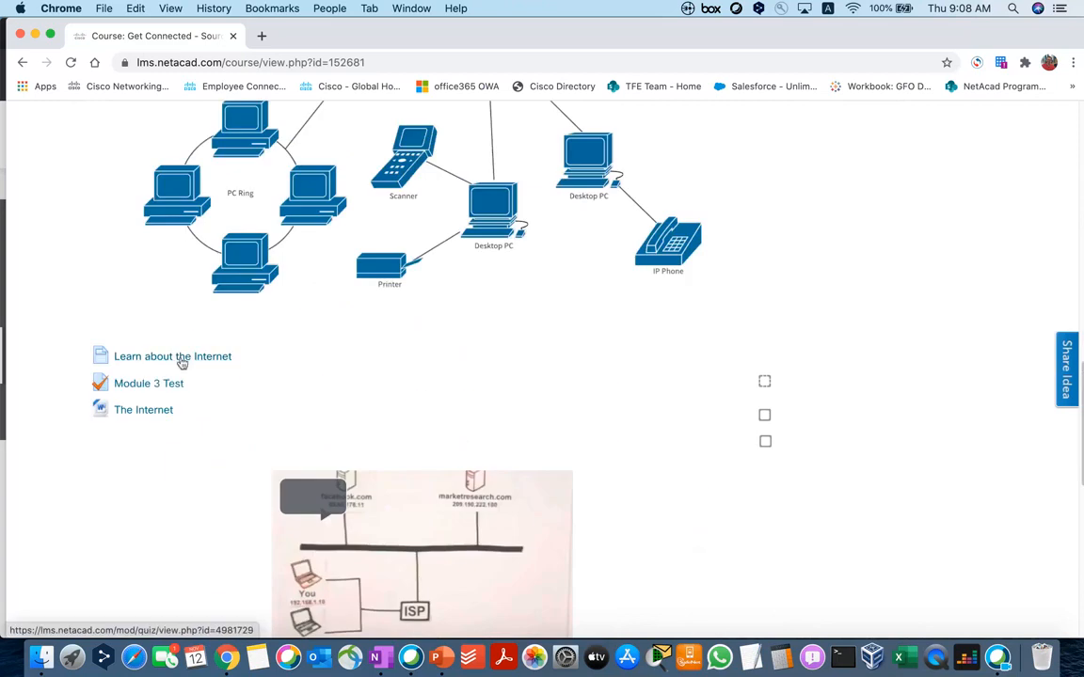
Step: Play the embedded video in Module 3 briefly as a student and pause it
scroll(183, 394, down, 3)
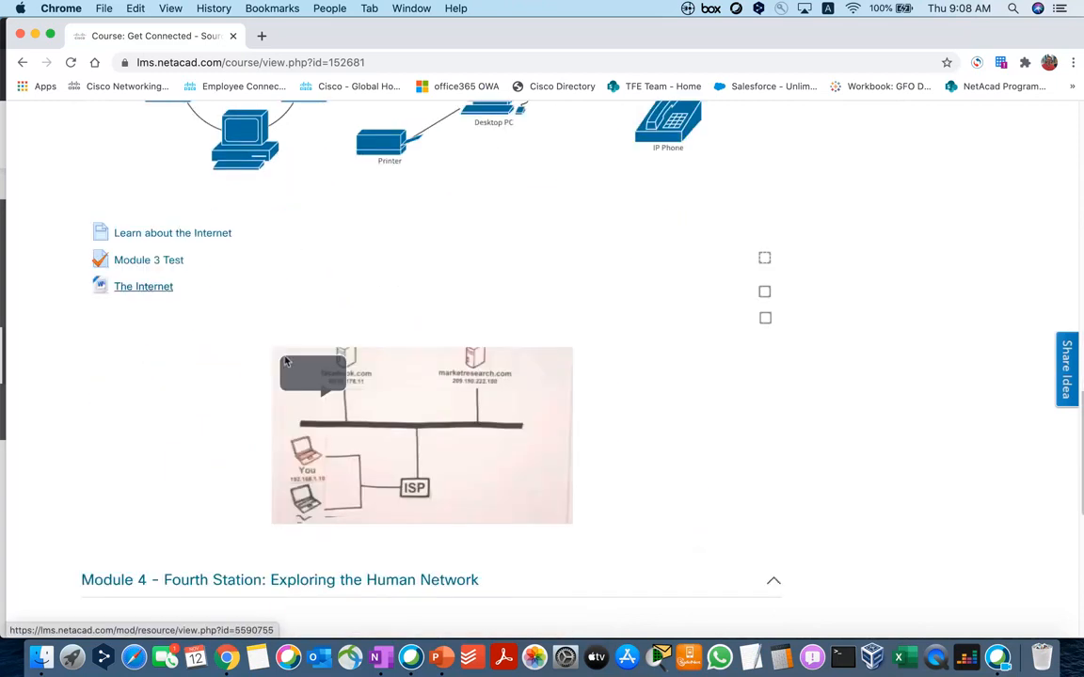
scroll(301, 348, down, 1)
click(313, 358)
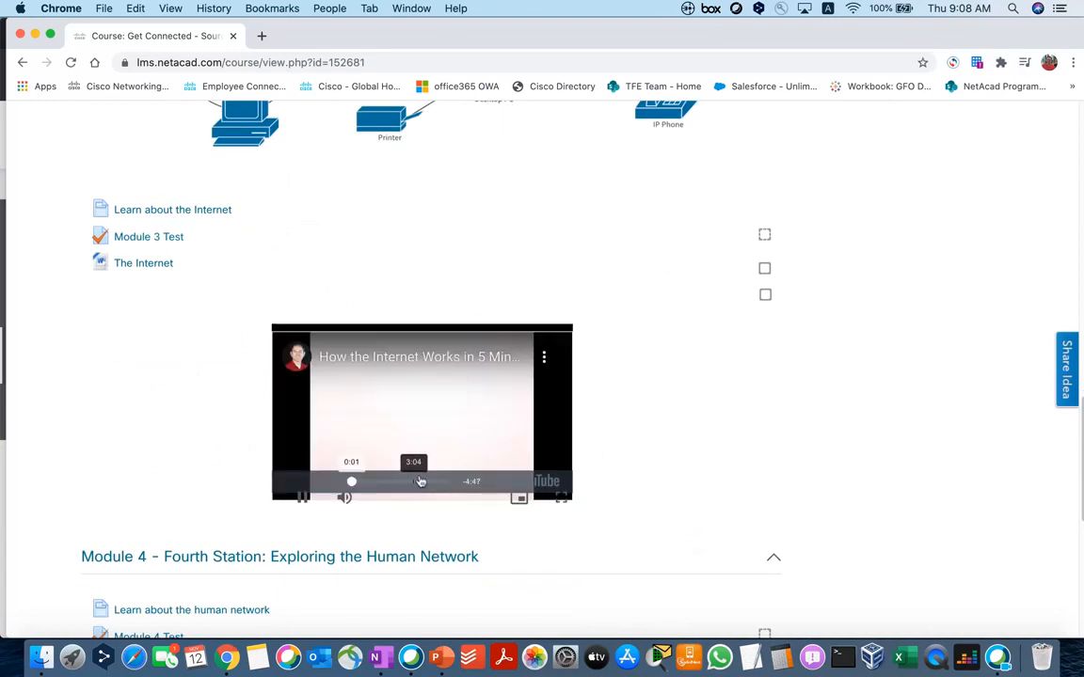
click(291, 485)
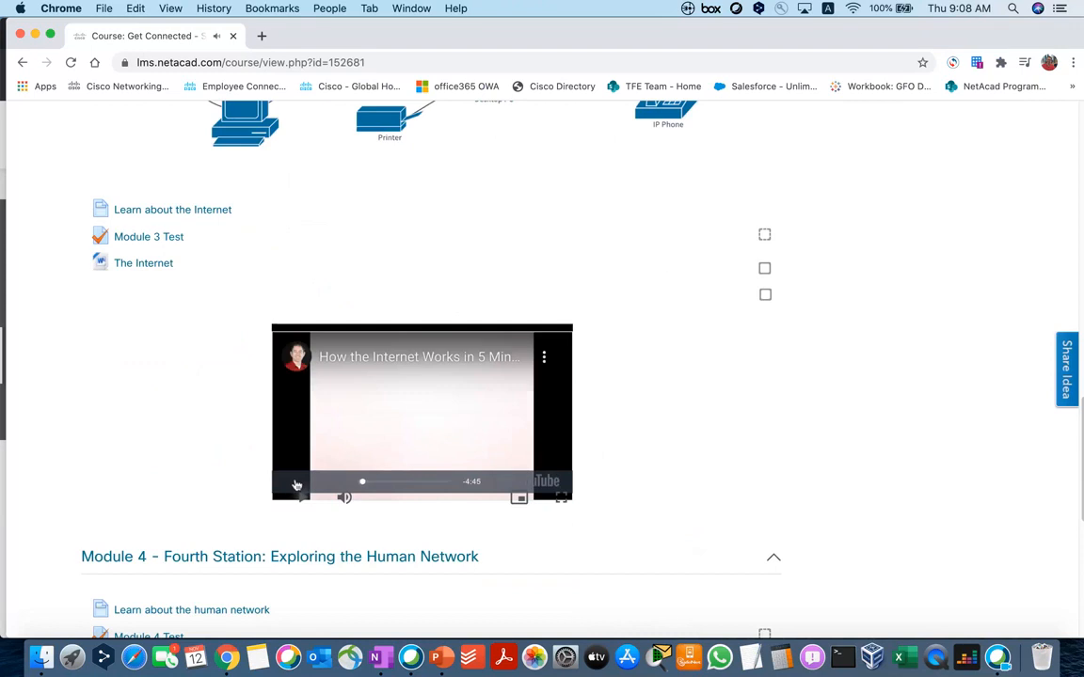
Step: Download The Internet file from Module 3 to the Desktop under its existing name
scroll(283, 459, up, 2)
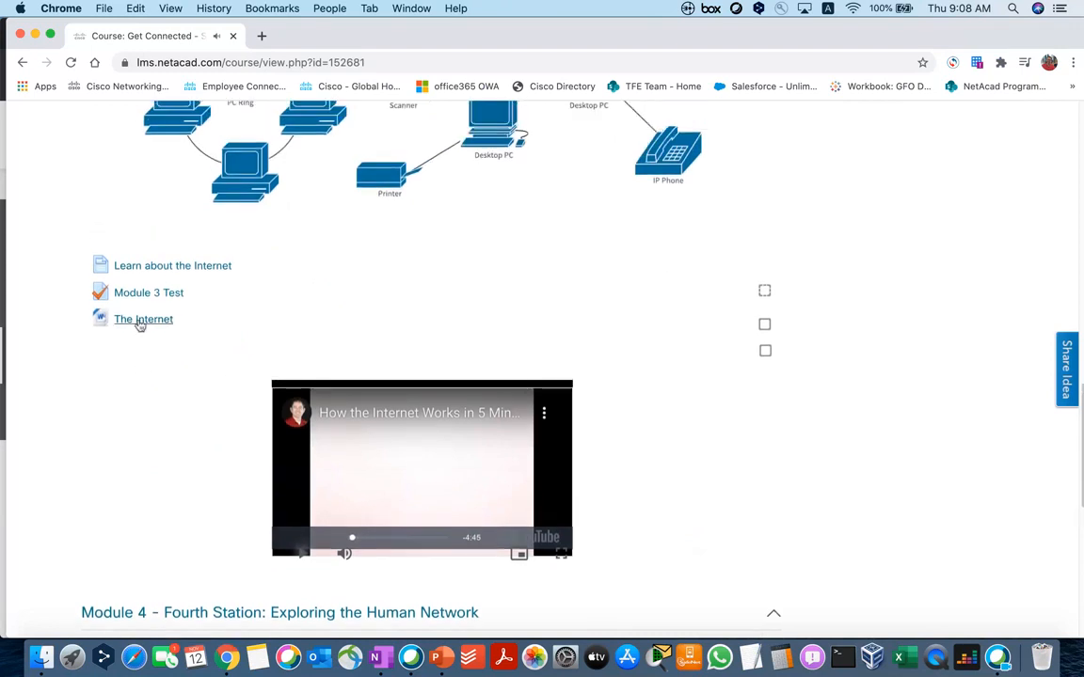
scroll(183, 455, up, 3)
click(141, 443)
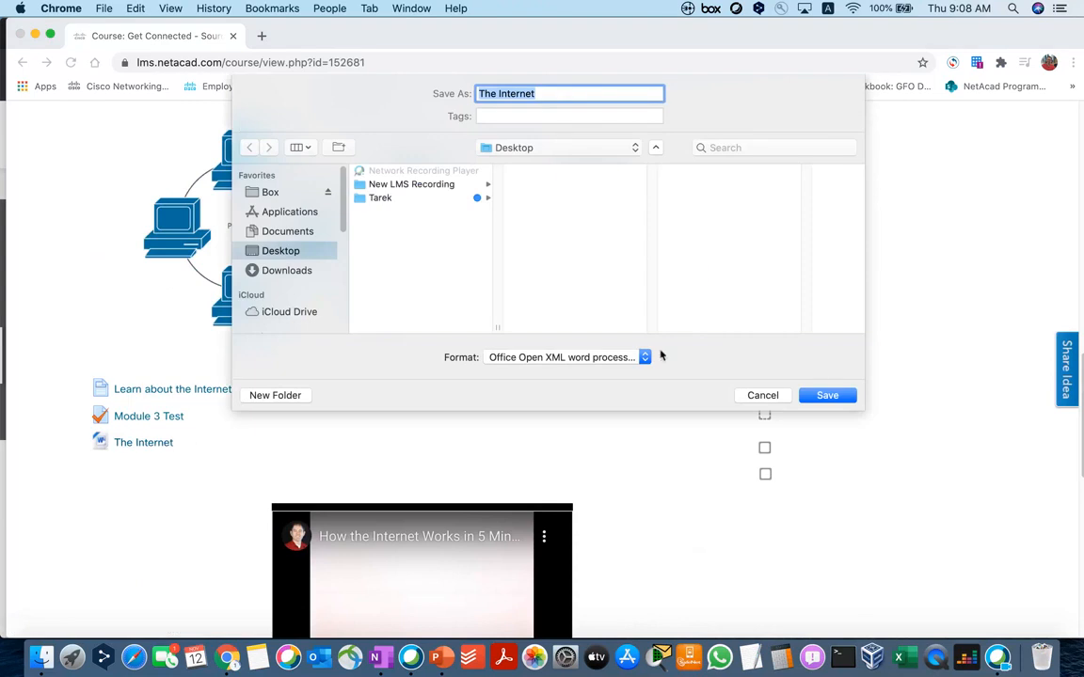
click(827, 396)
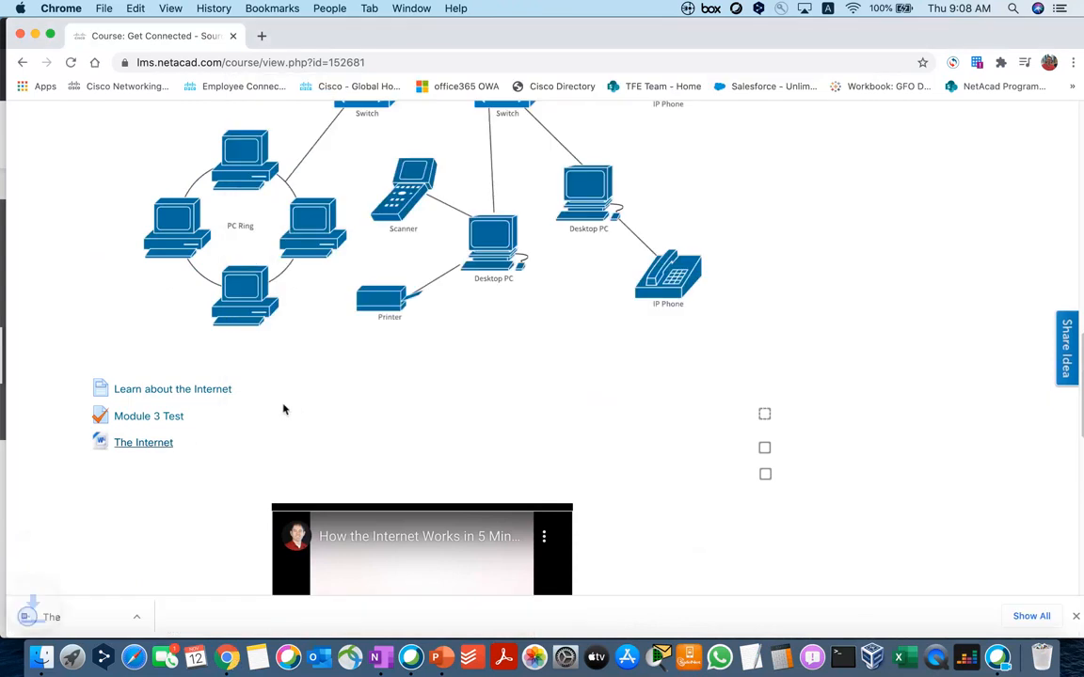
Step: Open the downloaded The Internet document in Word, skim its content and close it
click(97, 618)
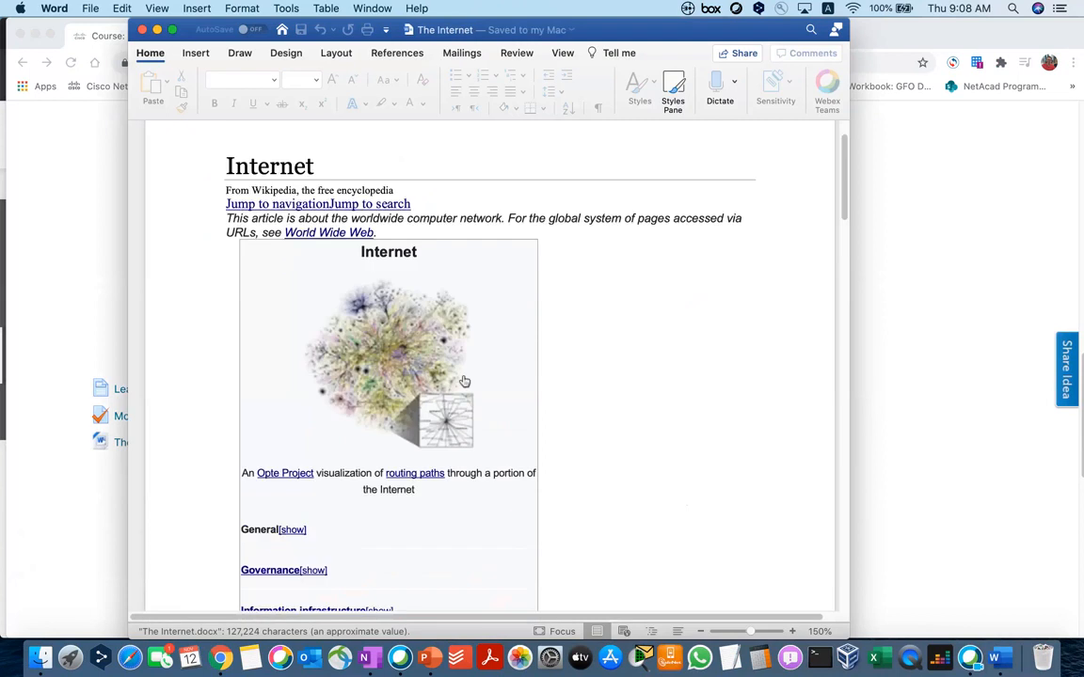
scroll(467, 372, down, 10)
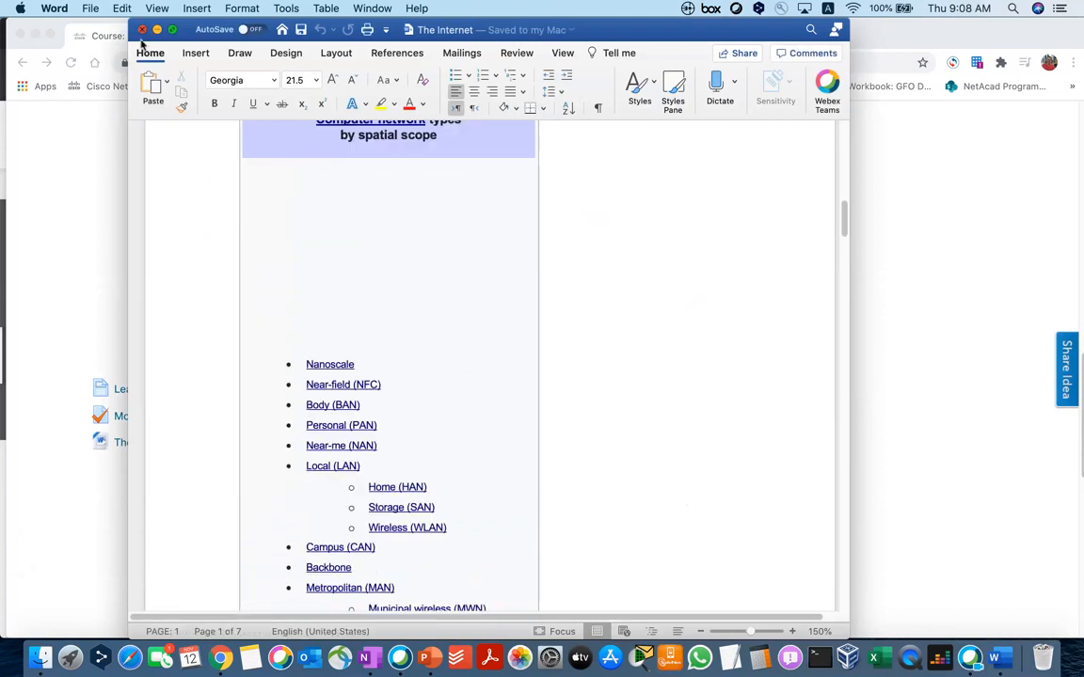
click(141, 29)
Step: Switch back from the student view and review the added diagram, file and video in Module 3 as the instructor
scroll(101, 249, up, 10)
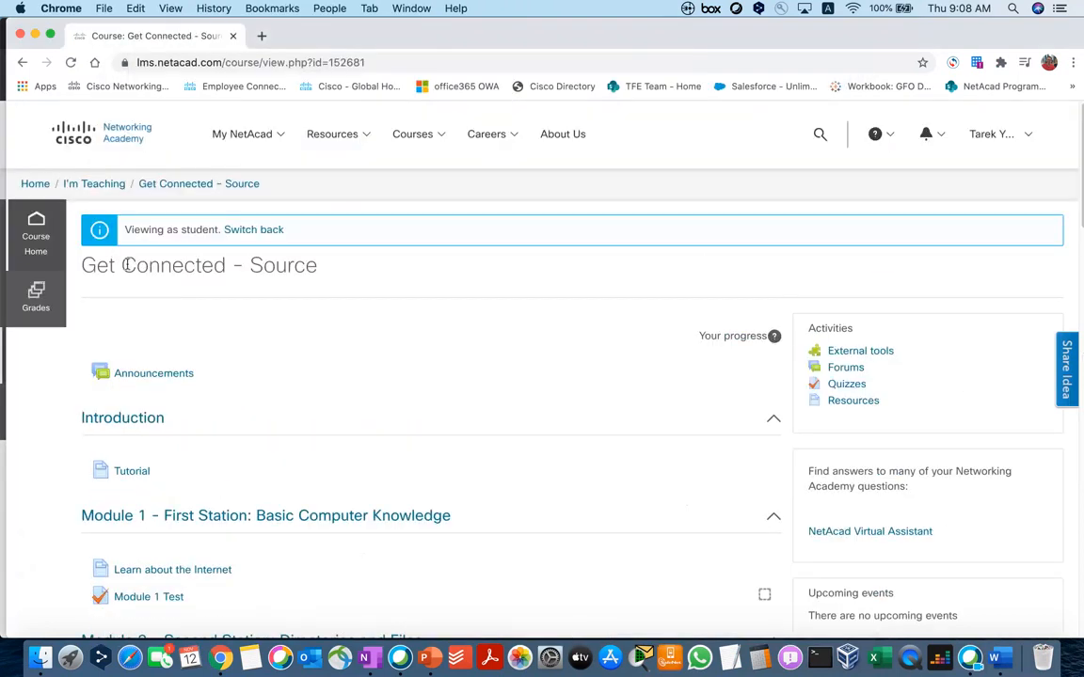
click(269, 236)
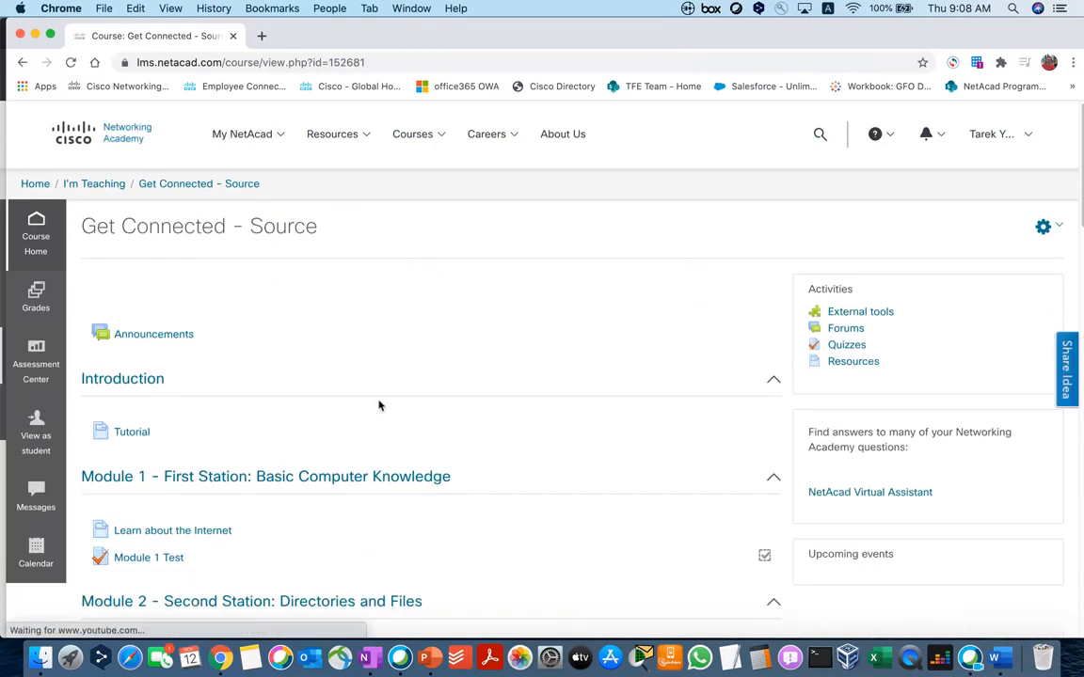
scroll(380, 404, down, 5)
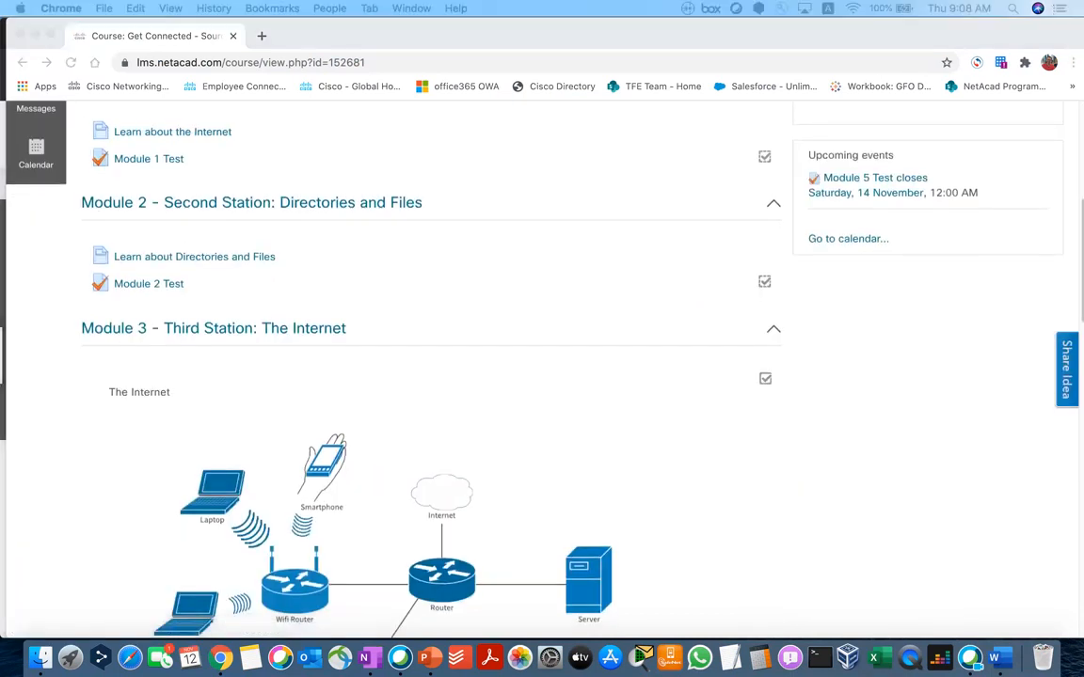
scroll(387, 351, up, 5)
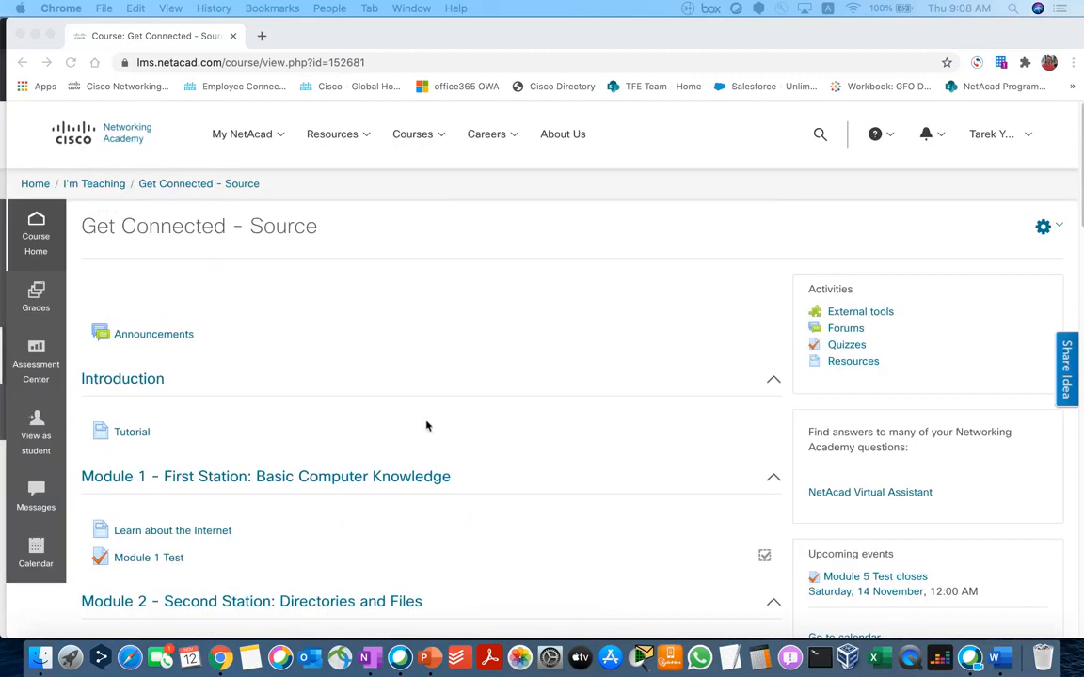
scroll(426, 423, down, 3)
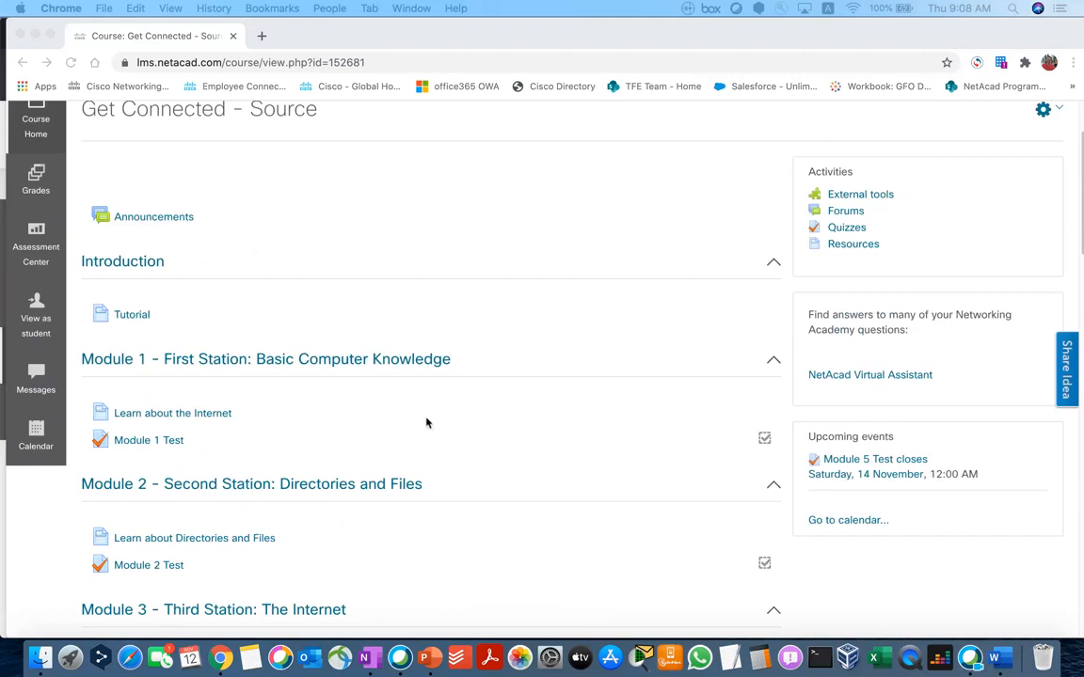
scroll(426, 424, down, 10)
scroll(426, 424, down, 4)
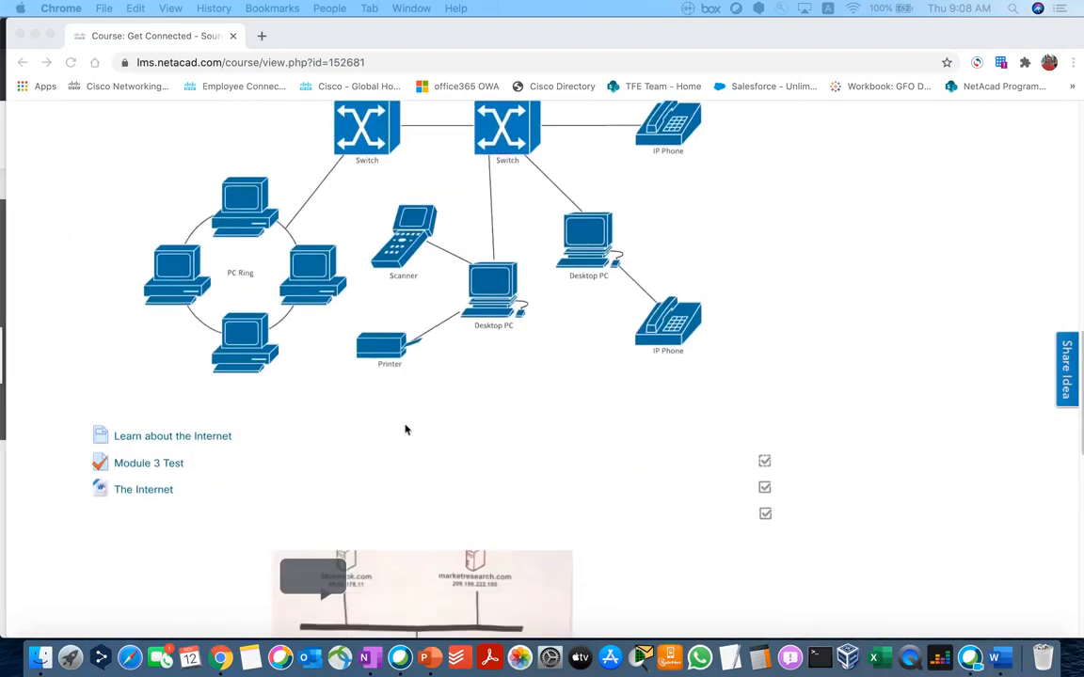
scroll(405, 429, down, 3)
scroll(405, 429, down, 3)
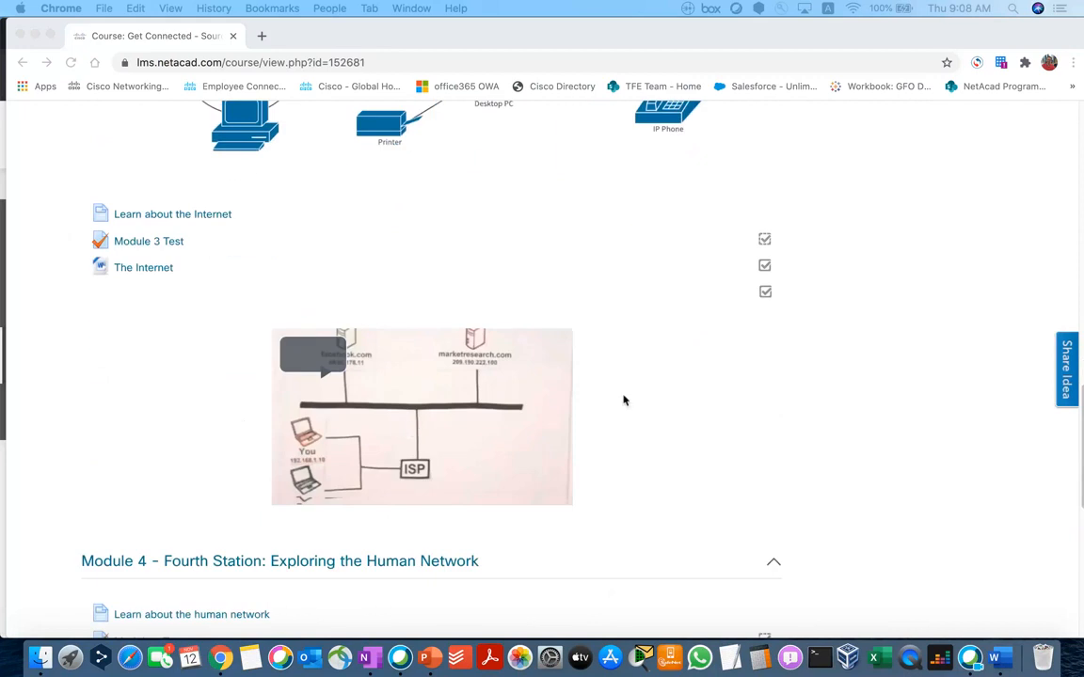
scroll(624, 401, up, 9)
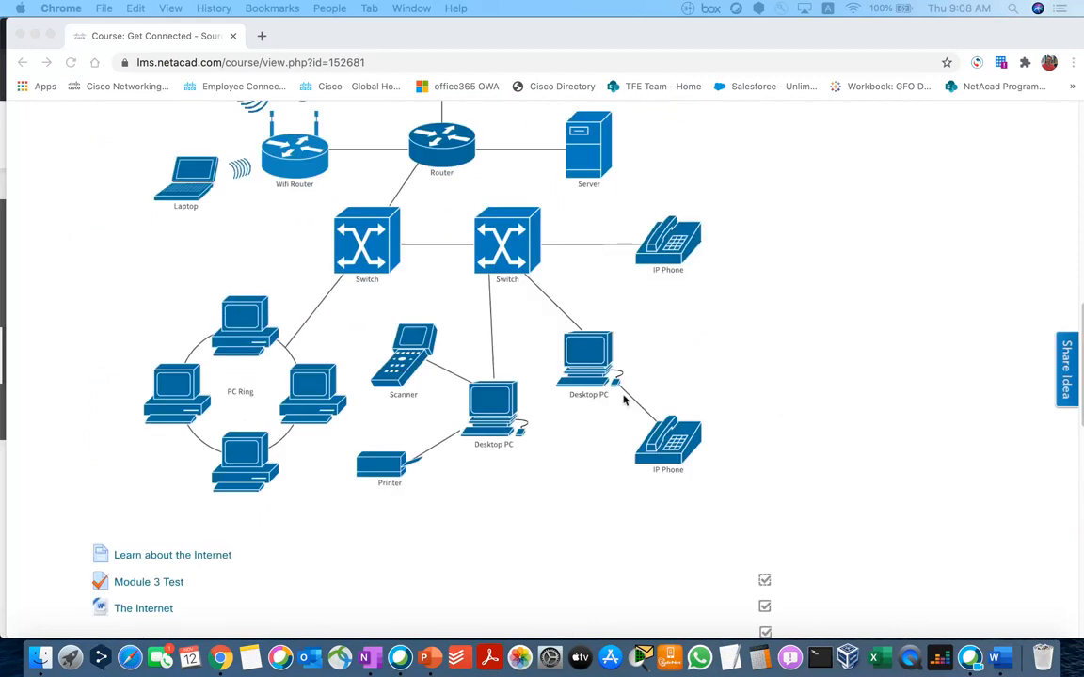
scroll(568, 512, down, 3)
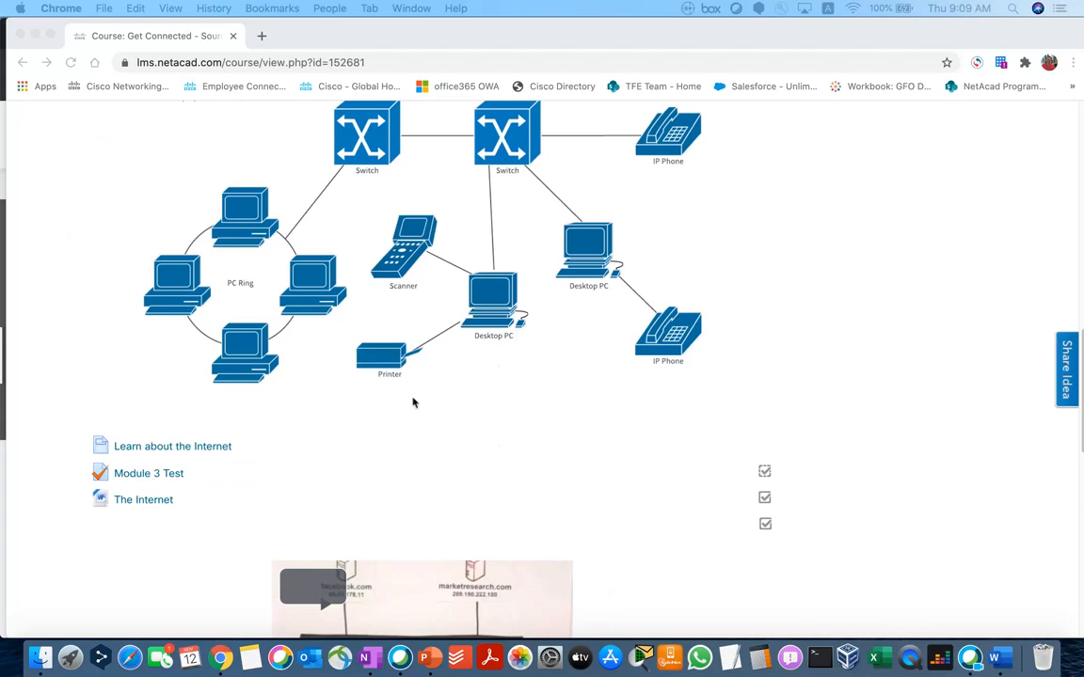
Step: Open the full Course administration page of the Get Connected - Source course and look over its Question bank section
scroll(396, 446, up, 20)
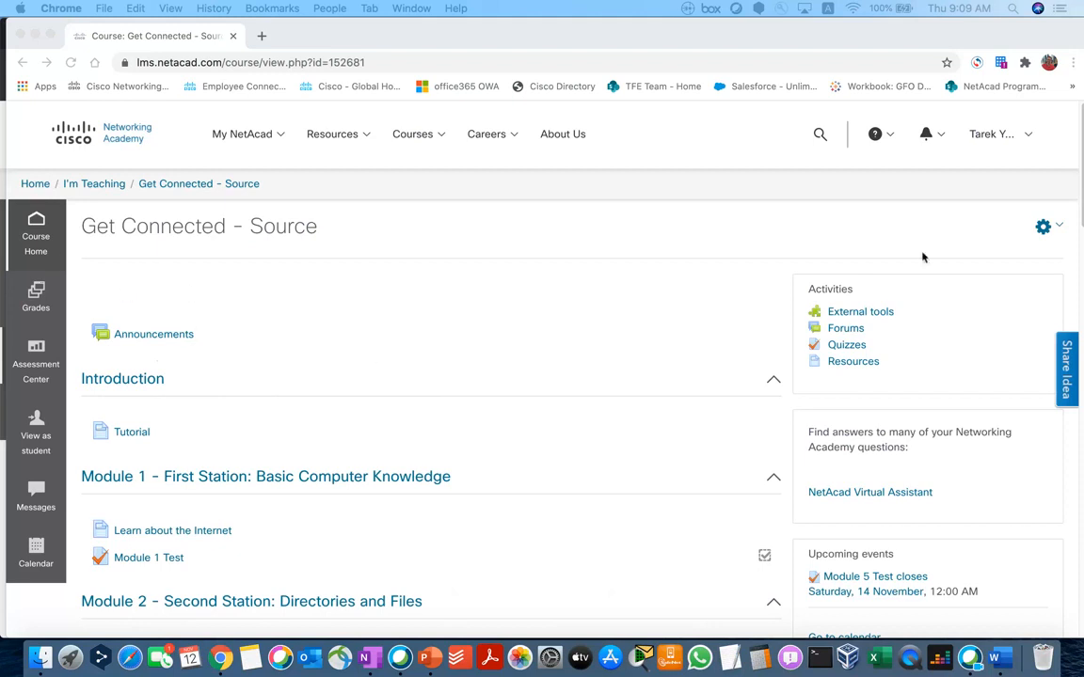
click(1043, 231)
click(1044, 231)
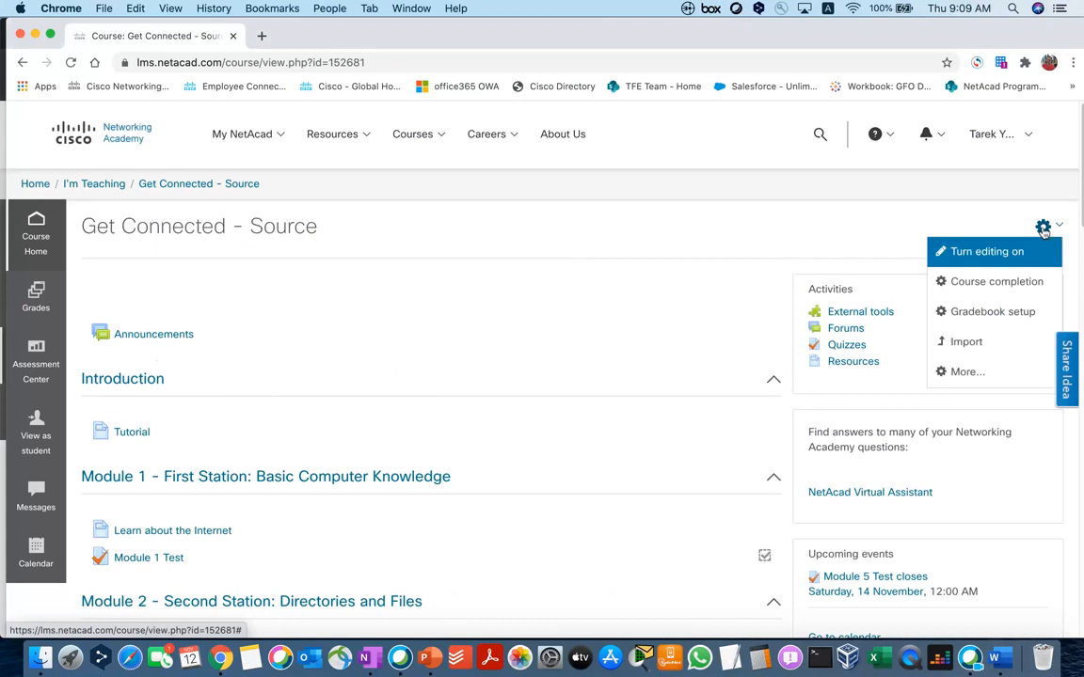
click(963, 376)
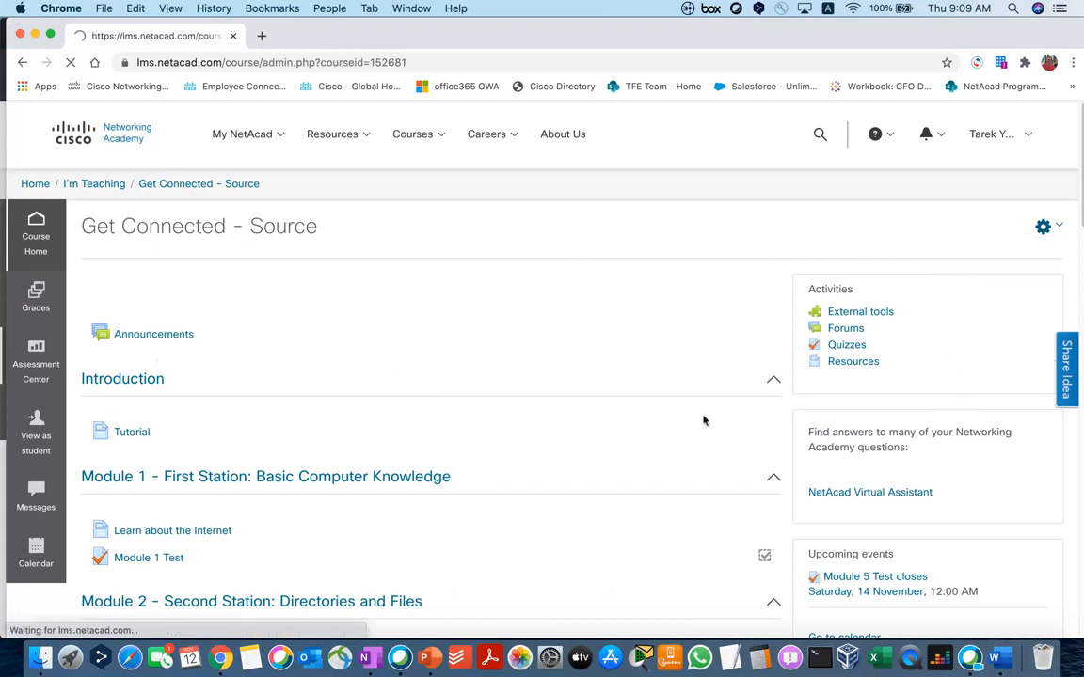
scroll(282, 399, down, 3)
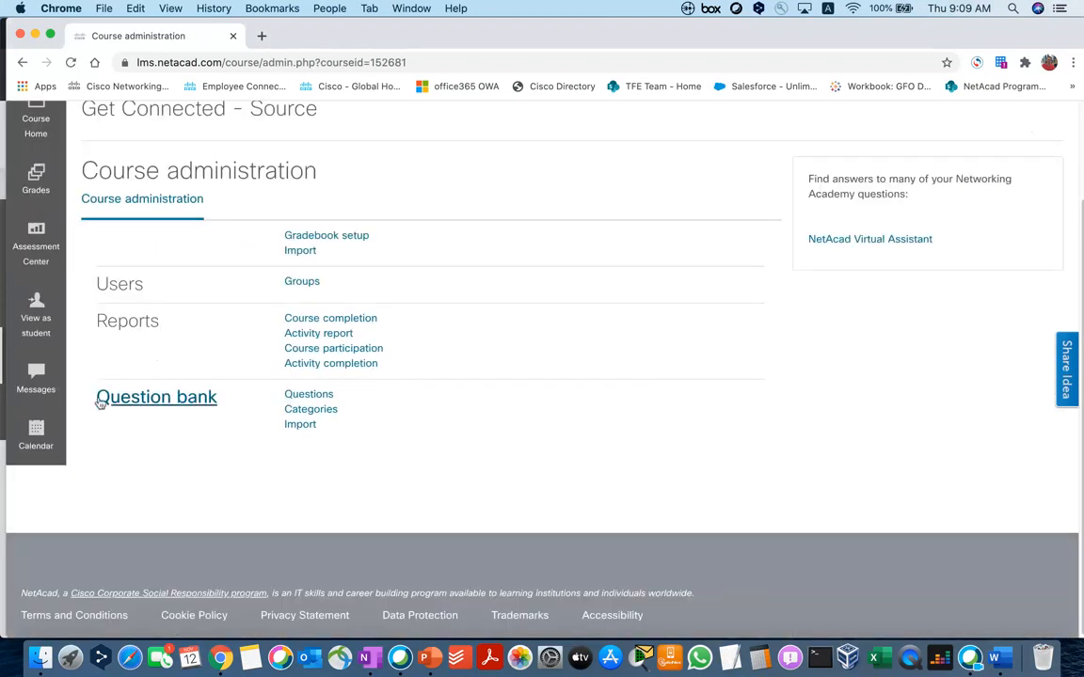
Step: Add a question category named Quizzes with Top for Get Connected - Source as its parent category
click(322, 414)
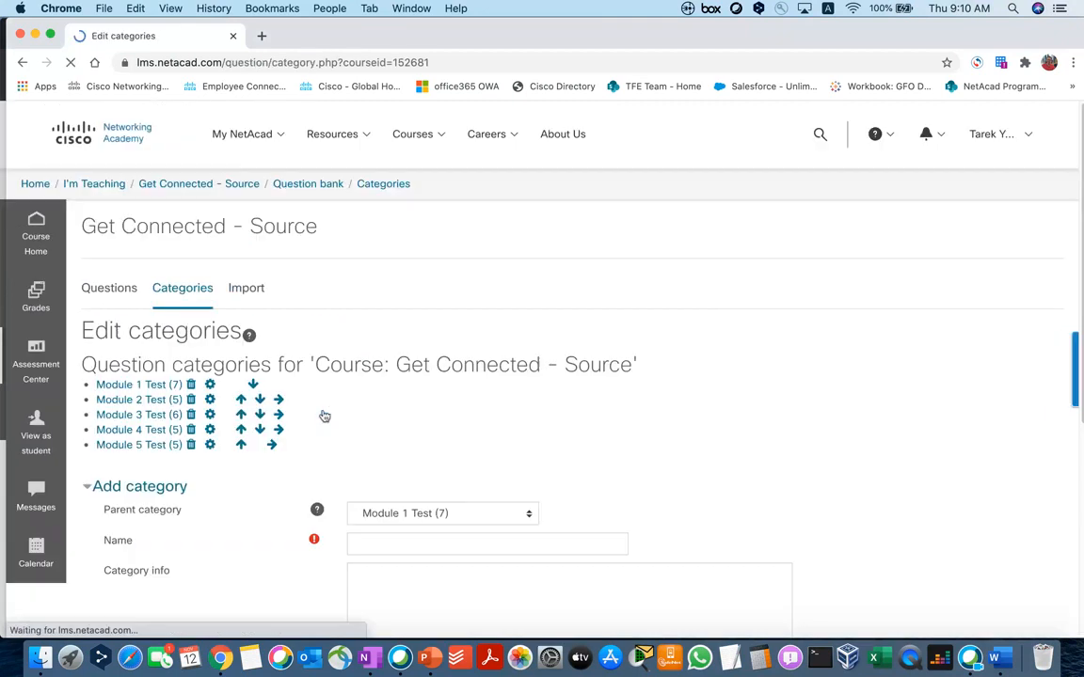
scroll(326, 413, down, 3)
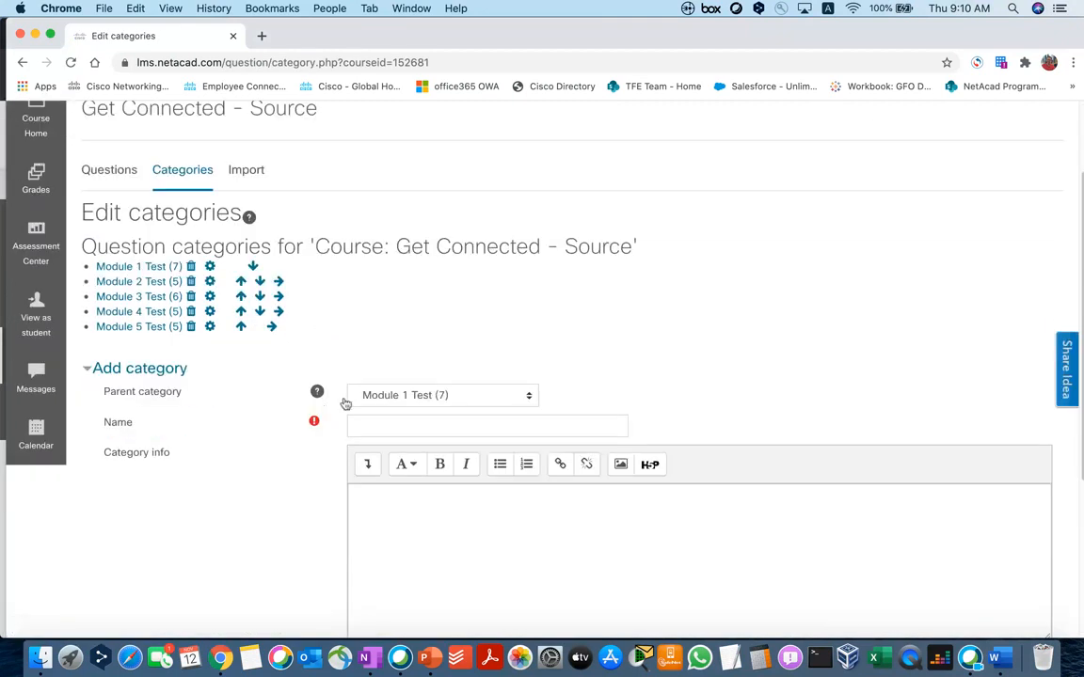
click(403, 397)
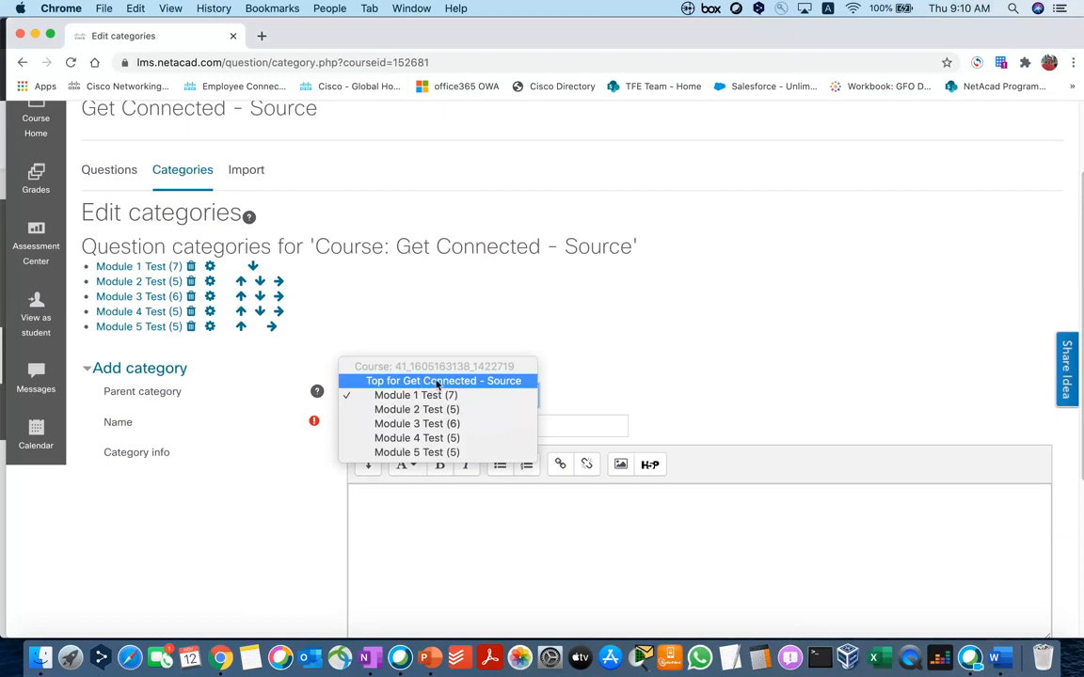
click(436, 382)
click(379, 428)
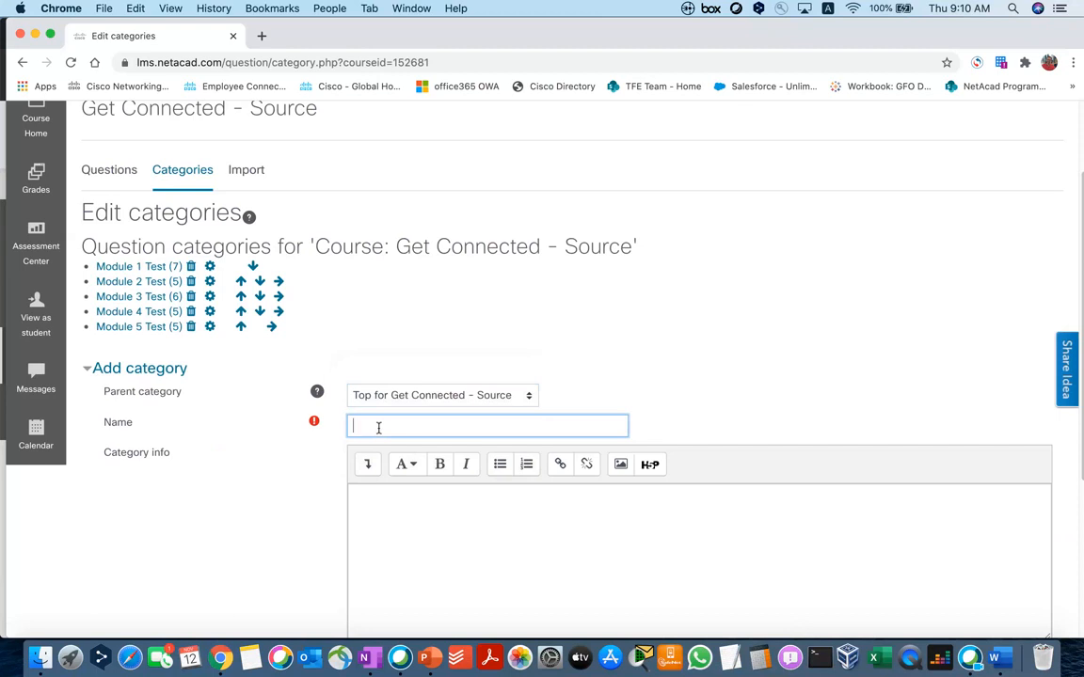
text(Quizzes)
click(236, 499)
scroll(235, 498, down, 3)
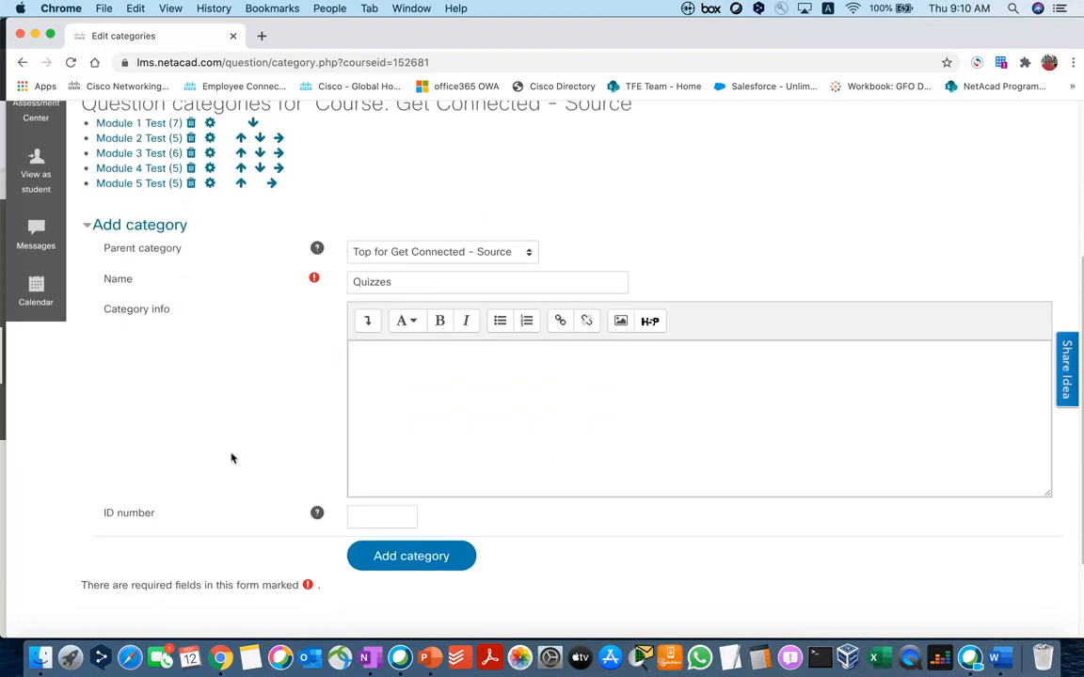
click(410, 556)
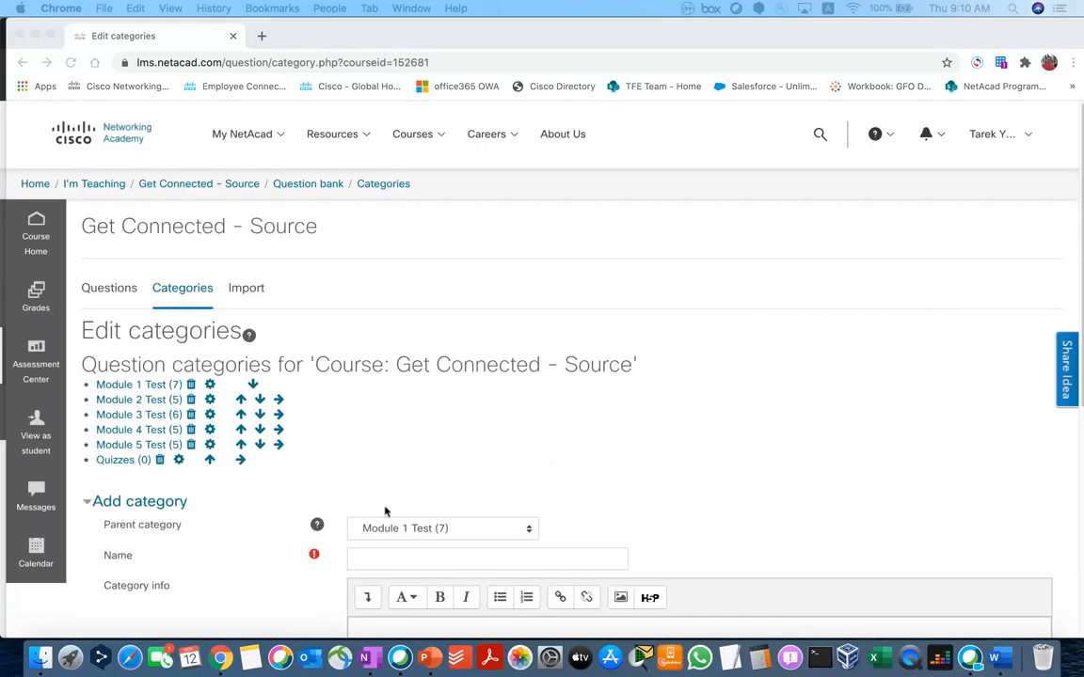
scroll(387, 509, down, 1)
scroll(657, 505, down, 1)
scroll(330, 571, up, 2)
Step: Open the question bank's Questions page and look over the selectable categories and the Module 1 Test questions
click(114, 292)
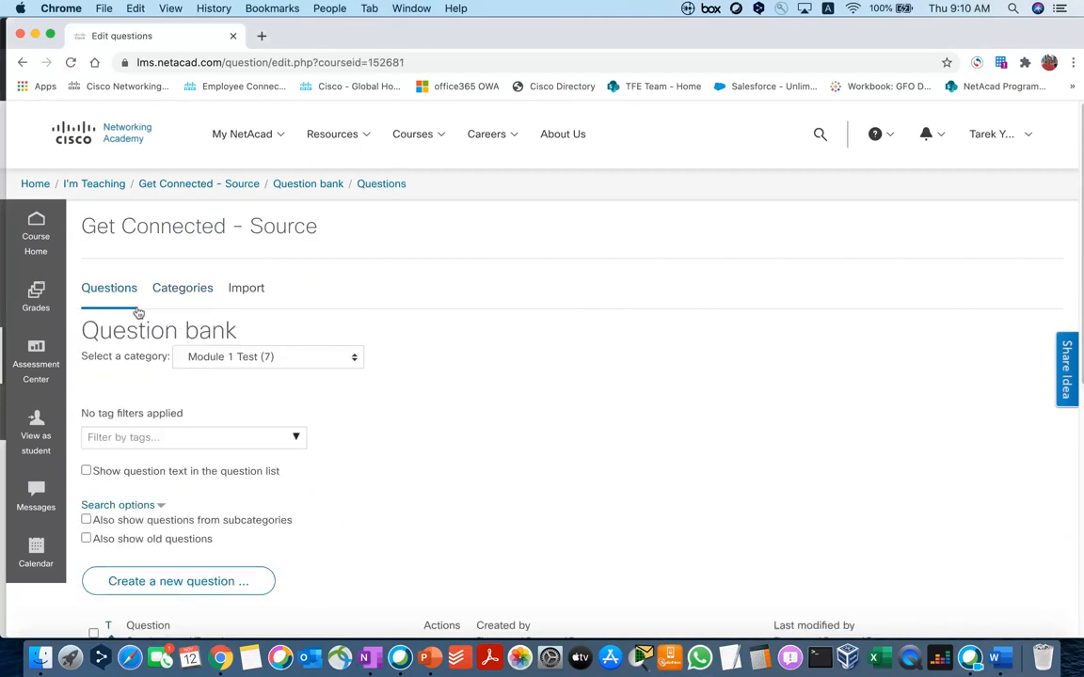
click(243, 358)
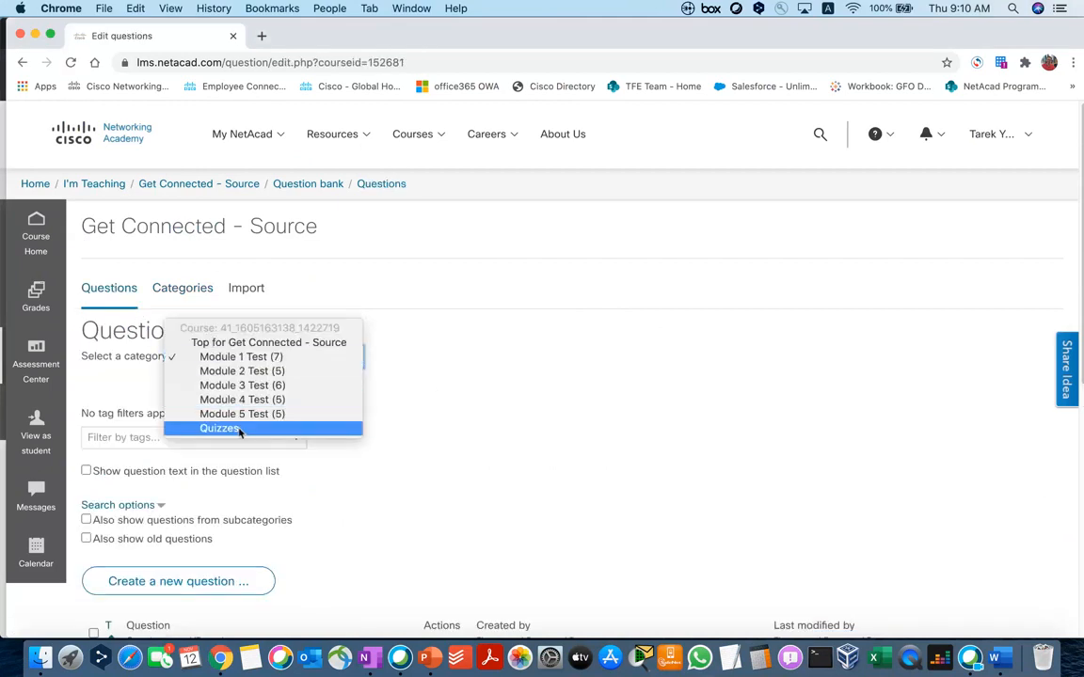
click(120, 387)
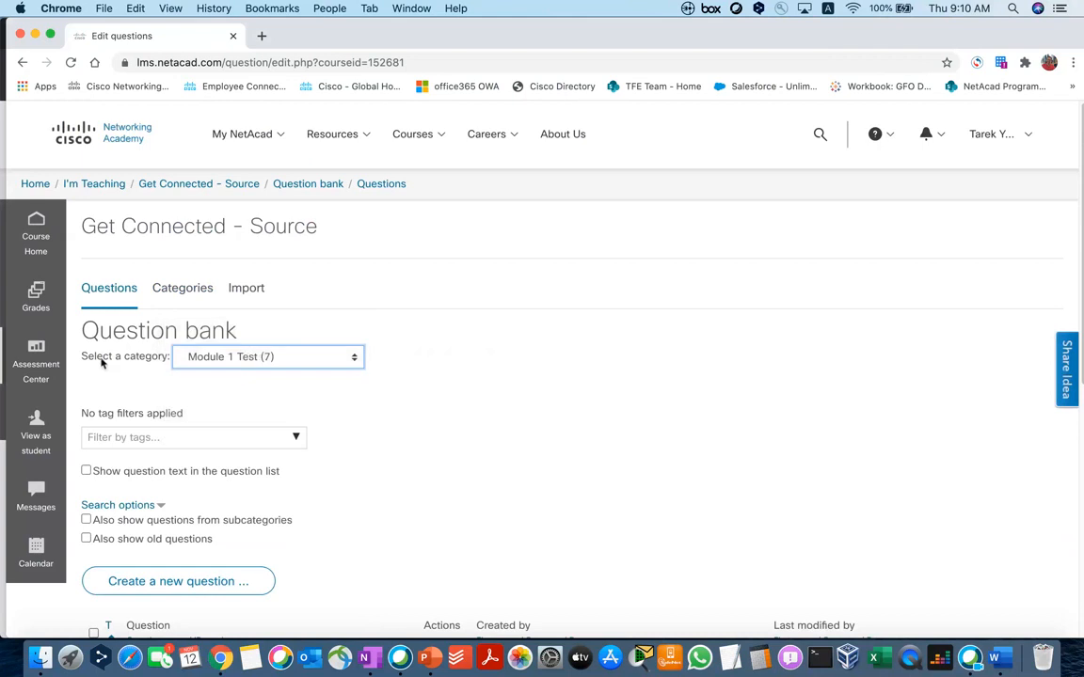
click(225, 359)
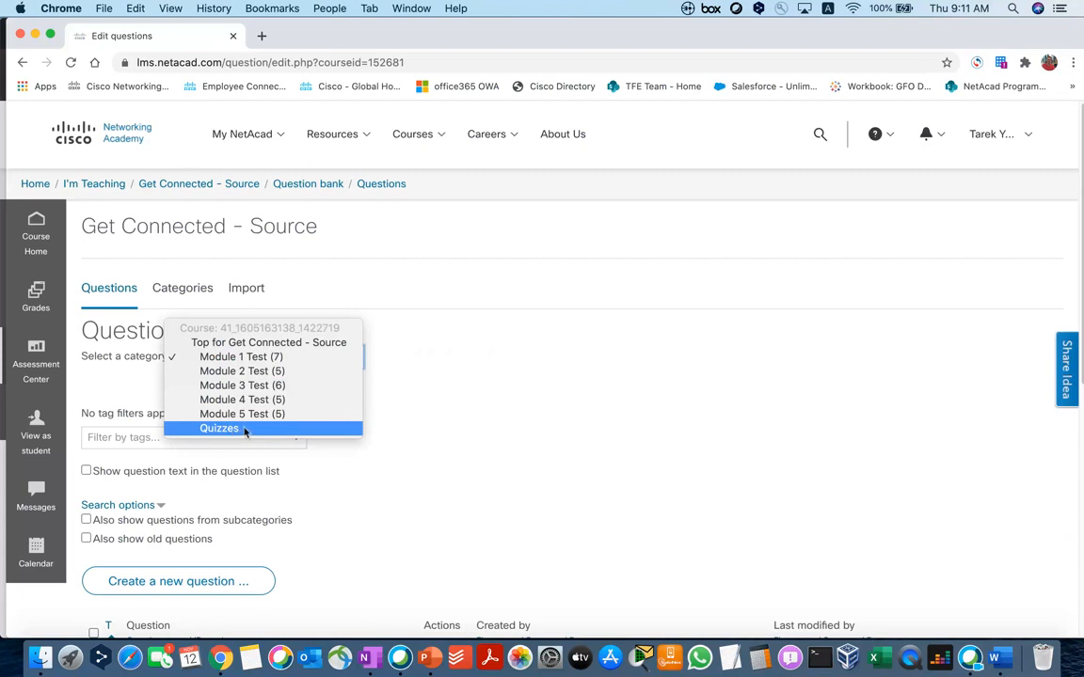
click(239, 358)
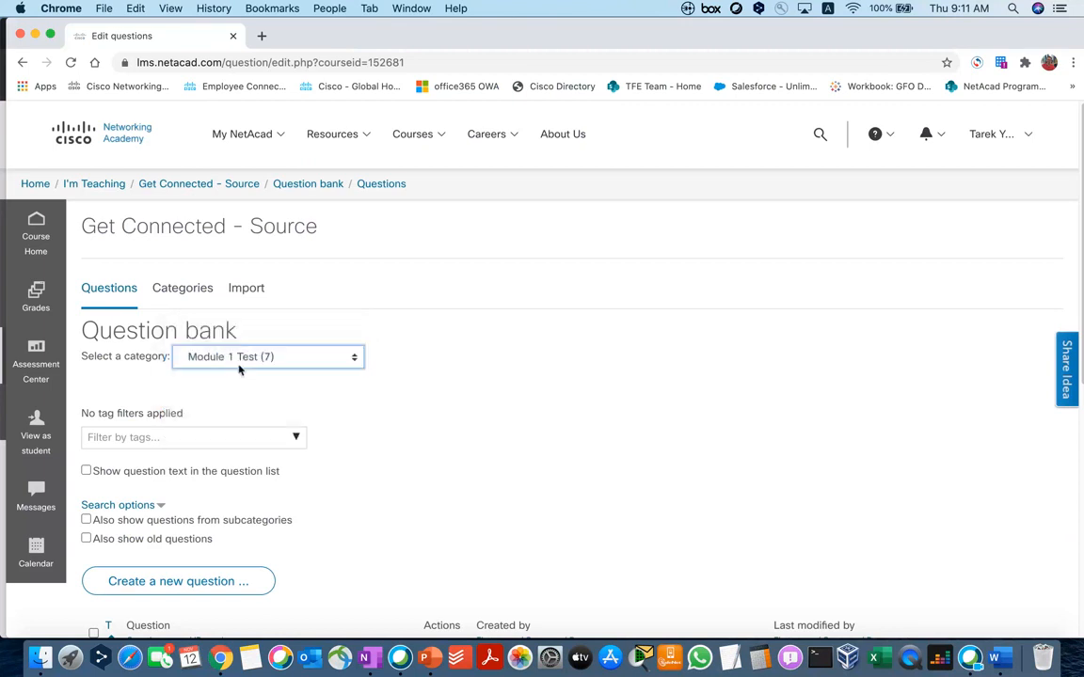
scroll(251, 414, down, 5)
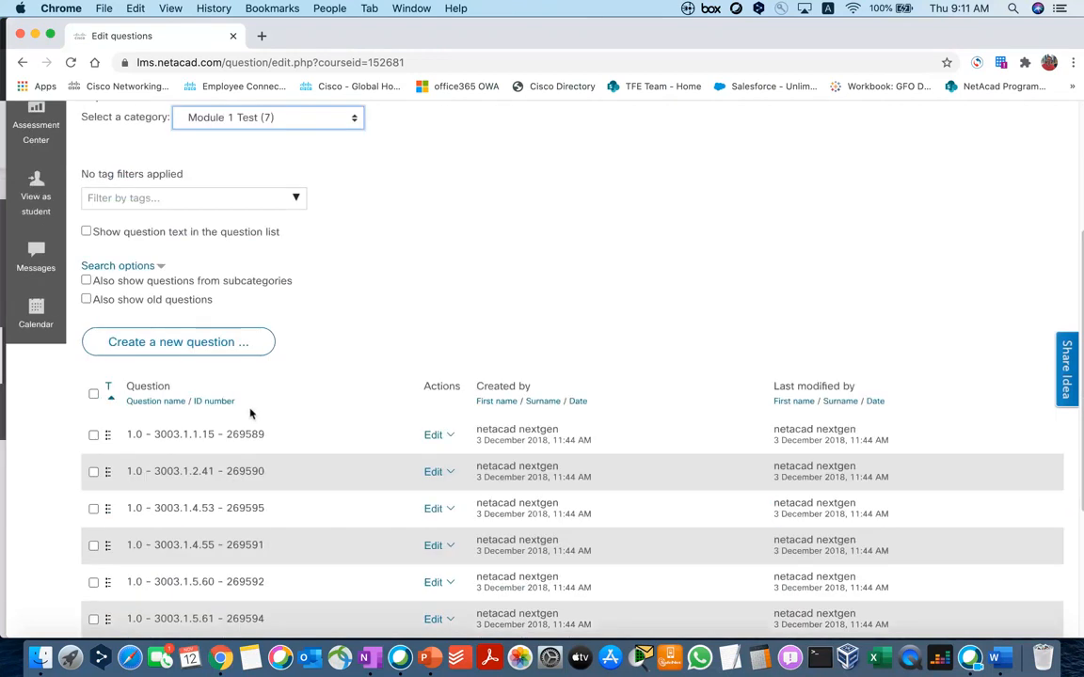
scroll(321, 431, up, 2)
scroll(272, 475, down, 1)
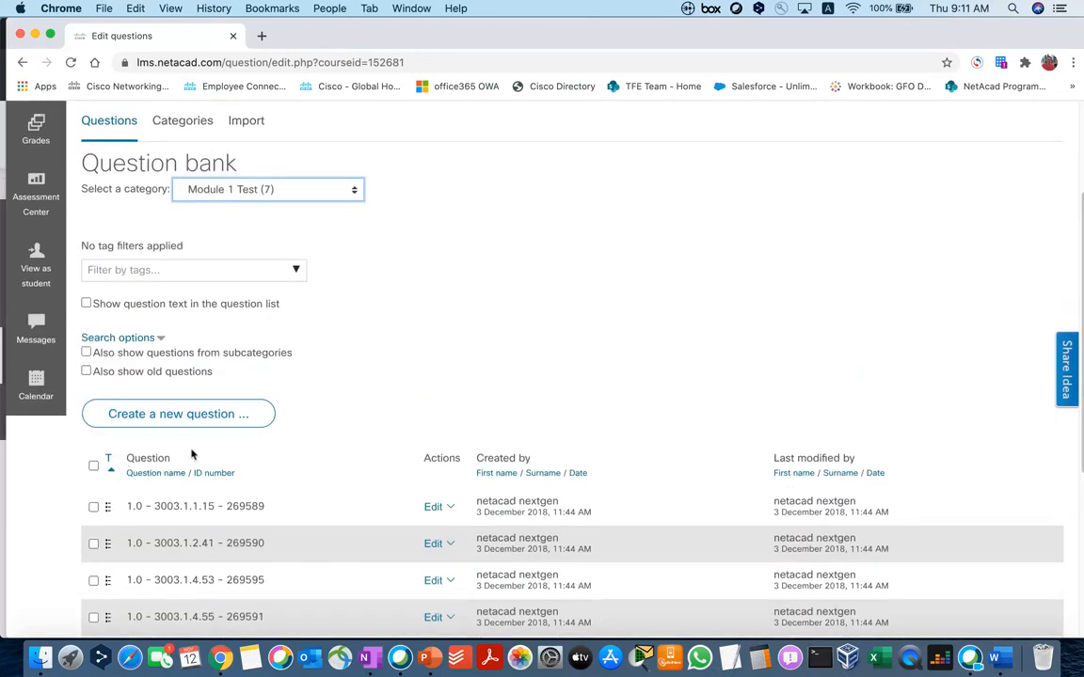
scroll(113, 418, down, 1)
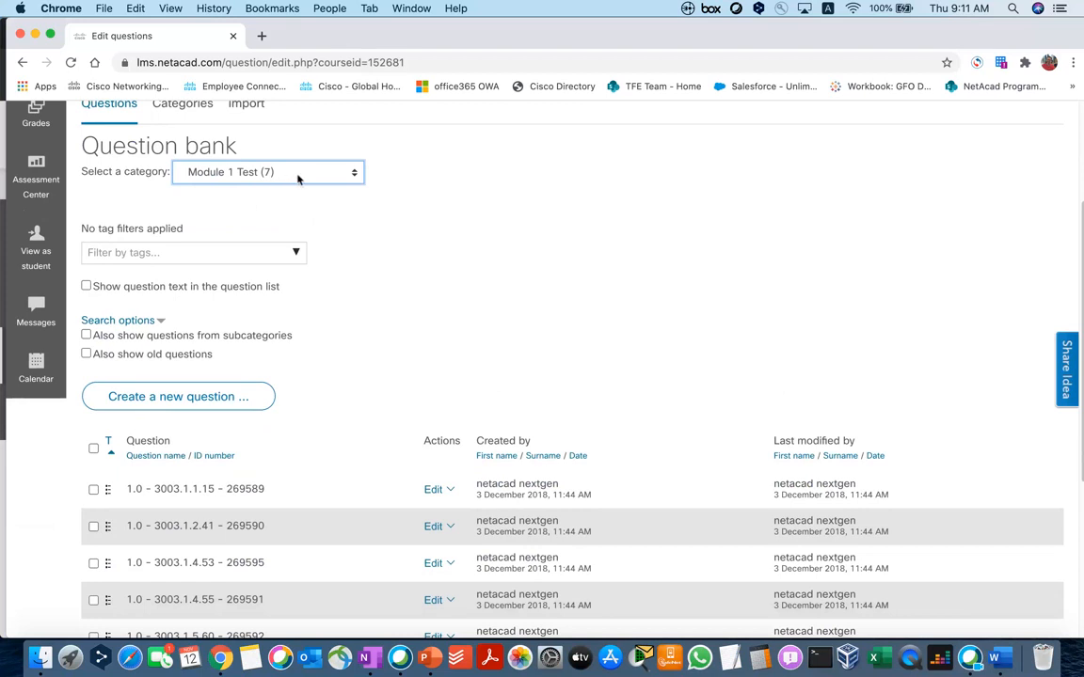
scroll(299, 242, down, 3)
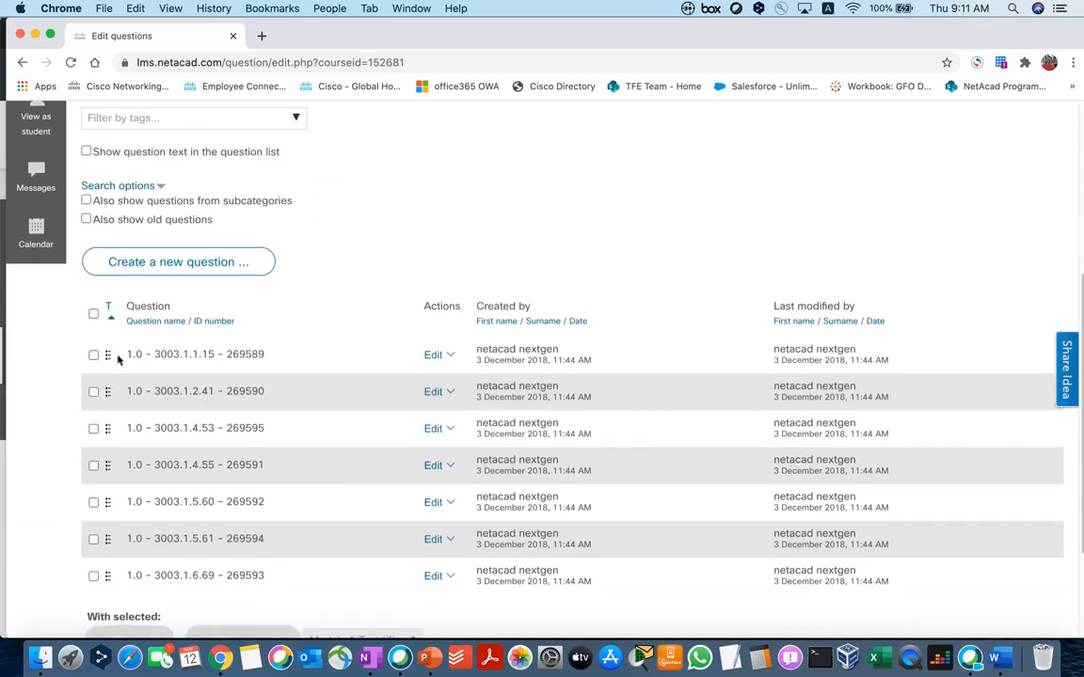
Step: Select all questions in the Module 1 Test category and move them to the Quizzes category
click(94, 313)
scroll(233, 357, down, 3)
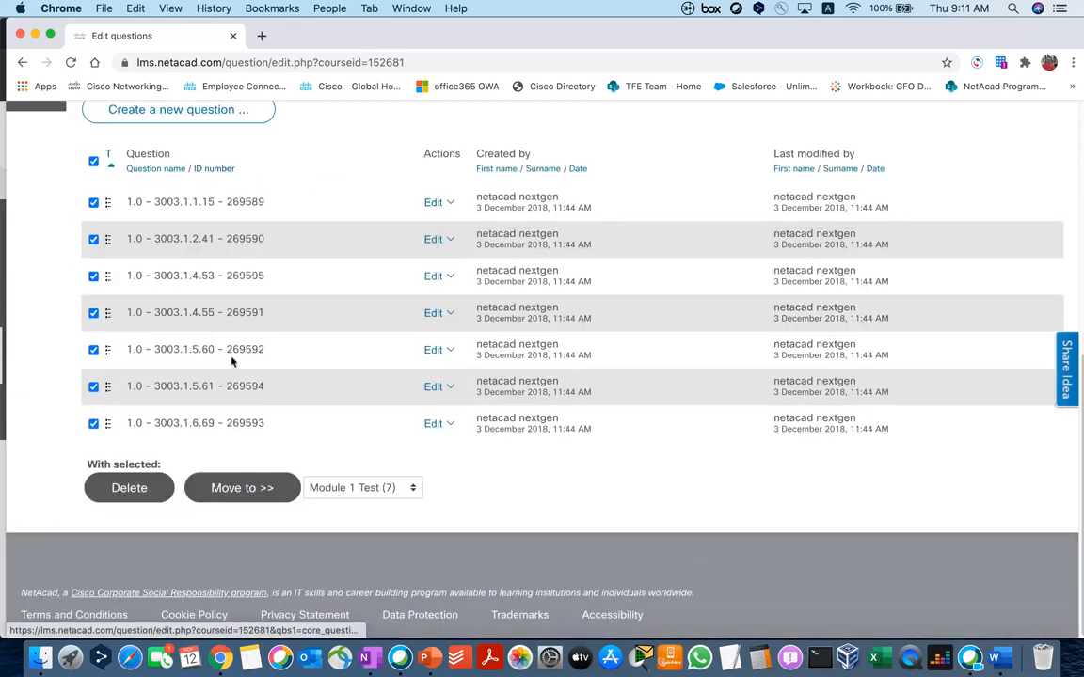
click(360, 486)
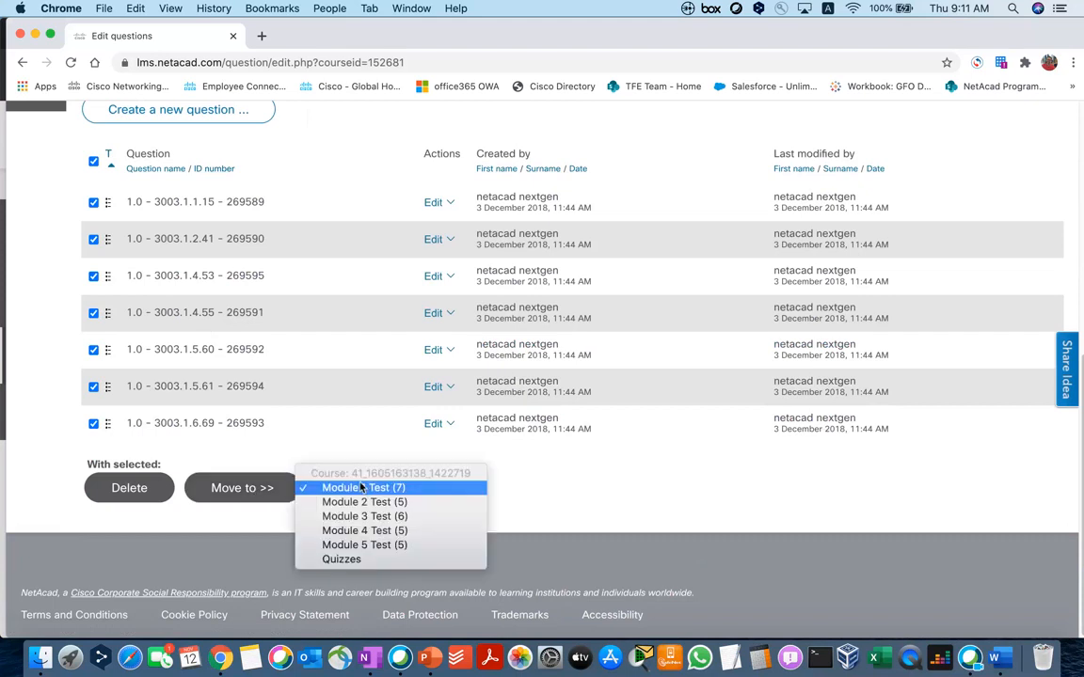
click(354, 560)
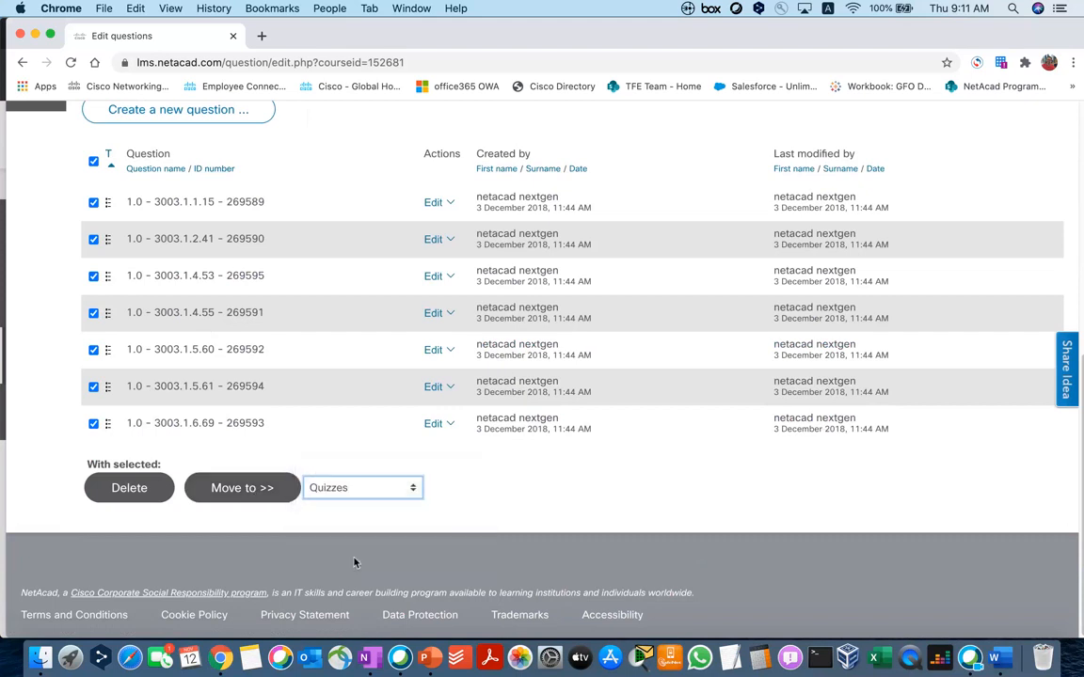
click(244, 491)
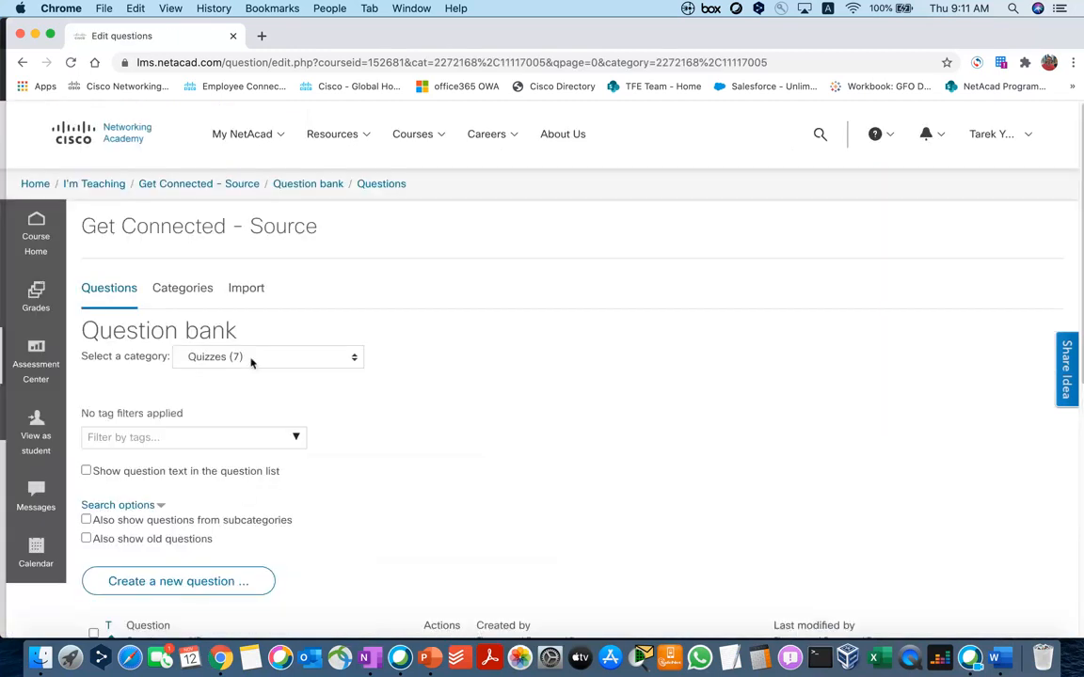
Step: Show the Module 2 Test category and move all of its questions to the Quizzes category
click(251, 358)
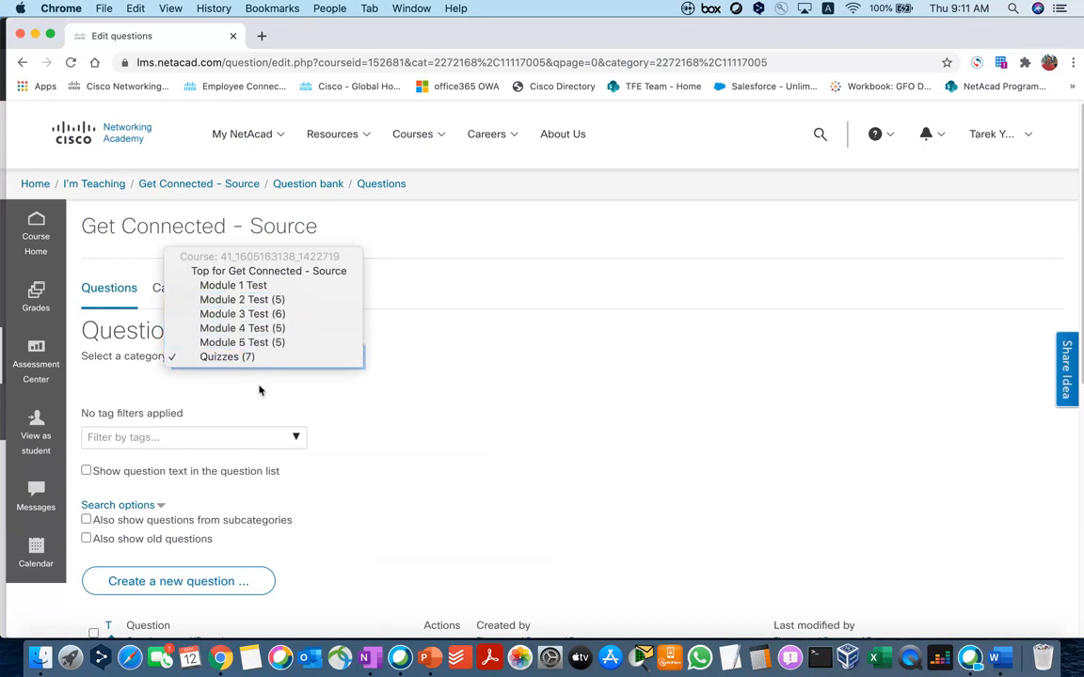
click(252, 301)
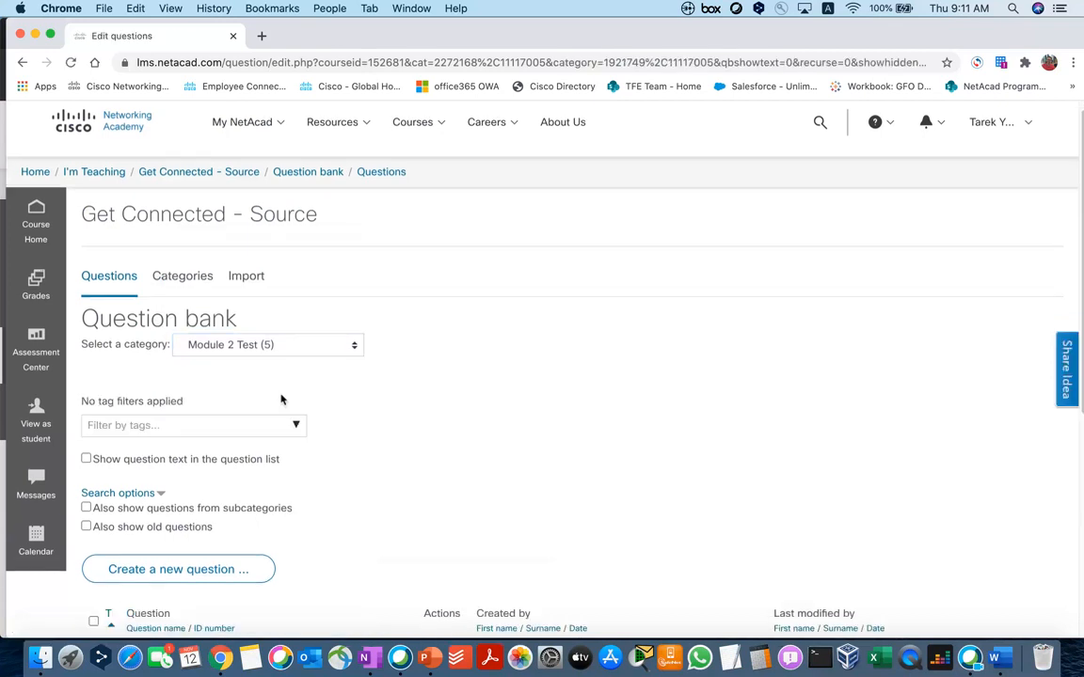
scroll(280, 399, down, 5)
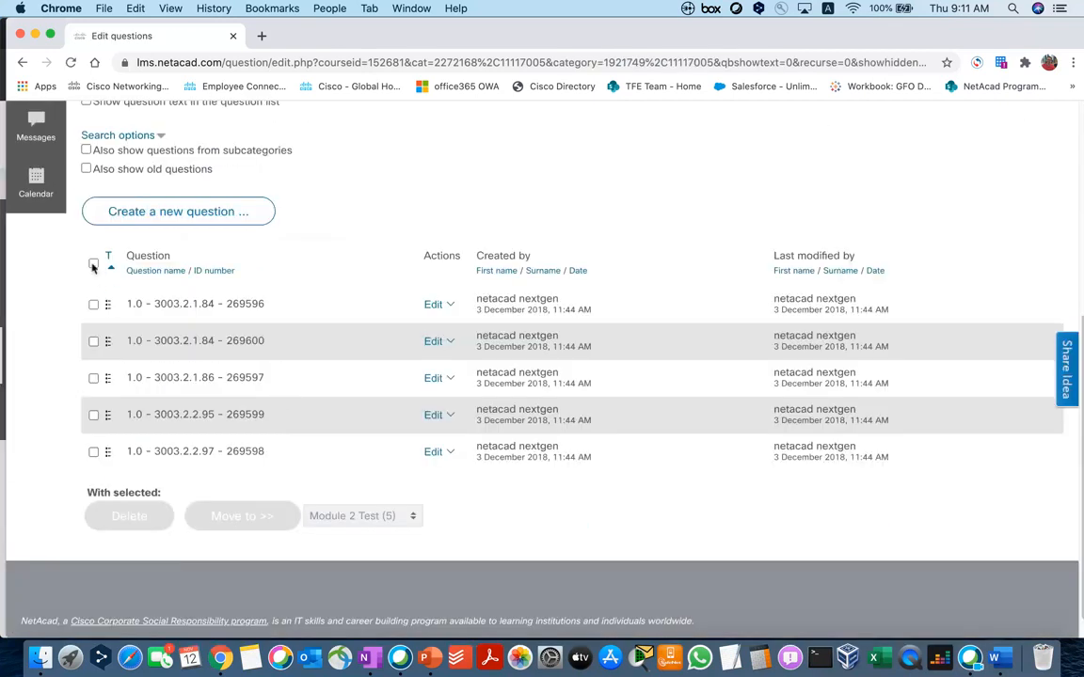
click(93, 264)
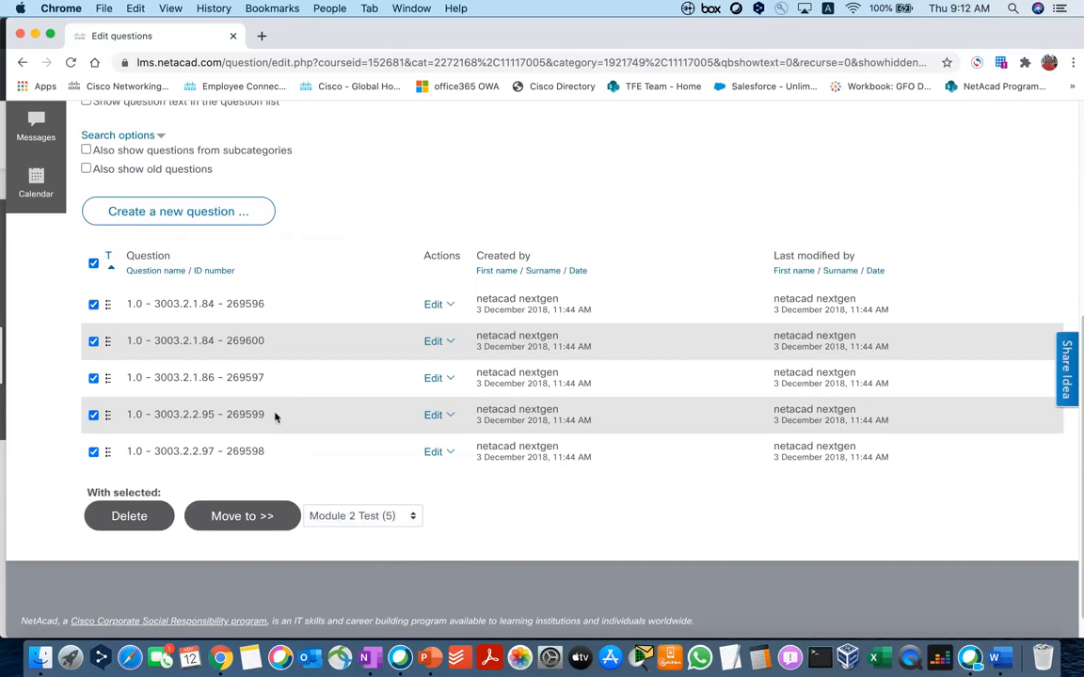
click(363, 517)
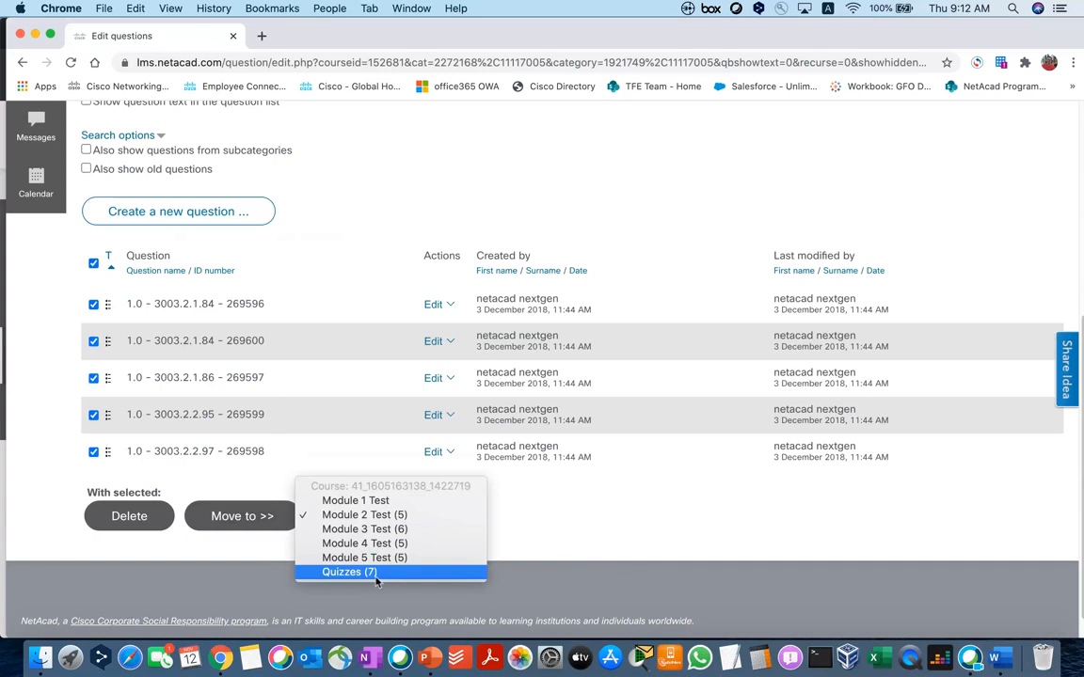
click(349, 574)
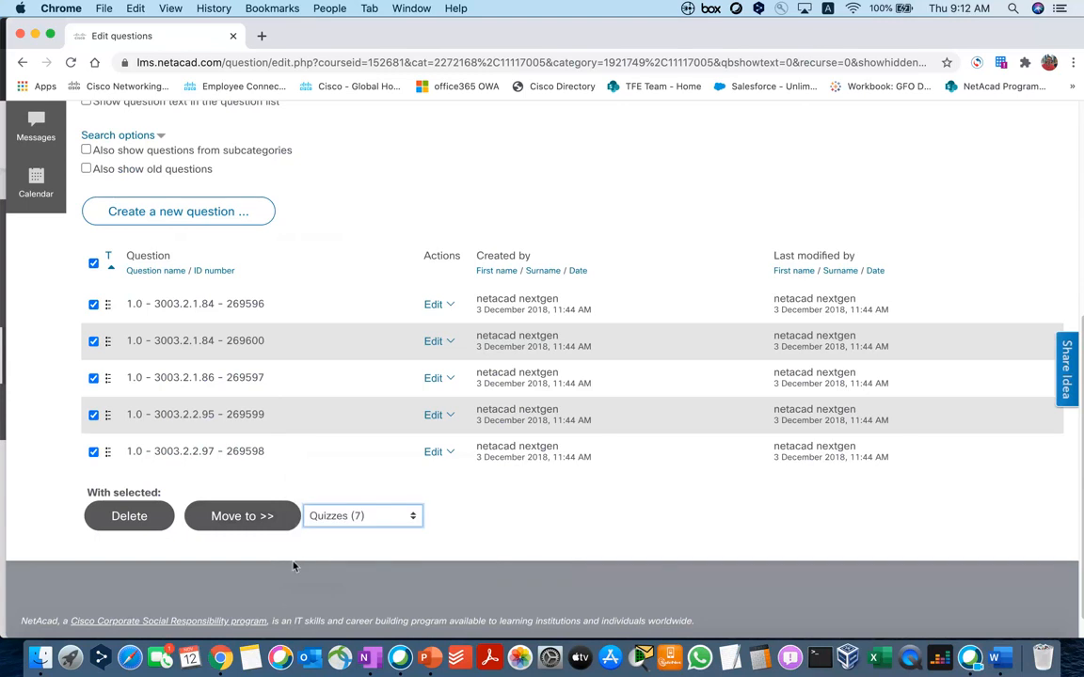
click(255, 520)
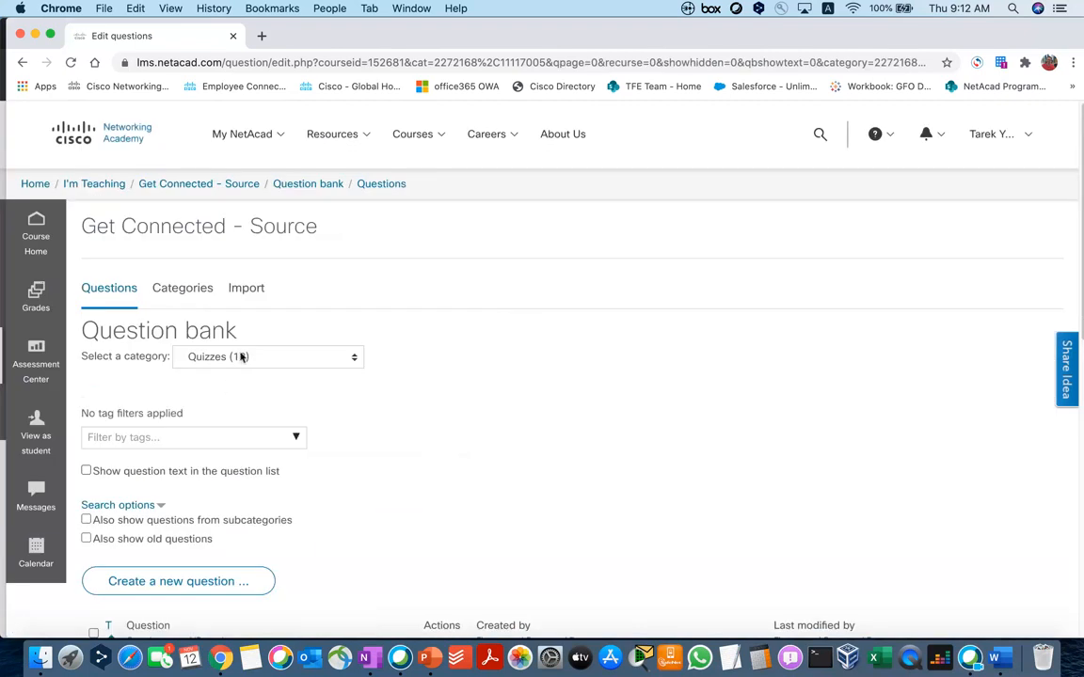
Step: Show the Module 3 Test category and move all of its questions to the Quizzes category
click(240, 356)
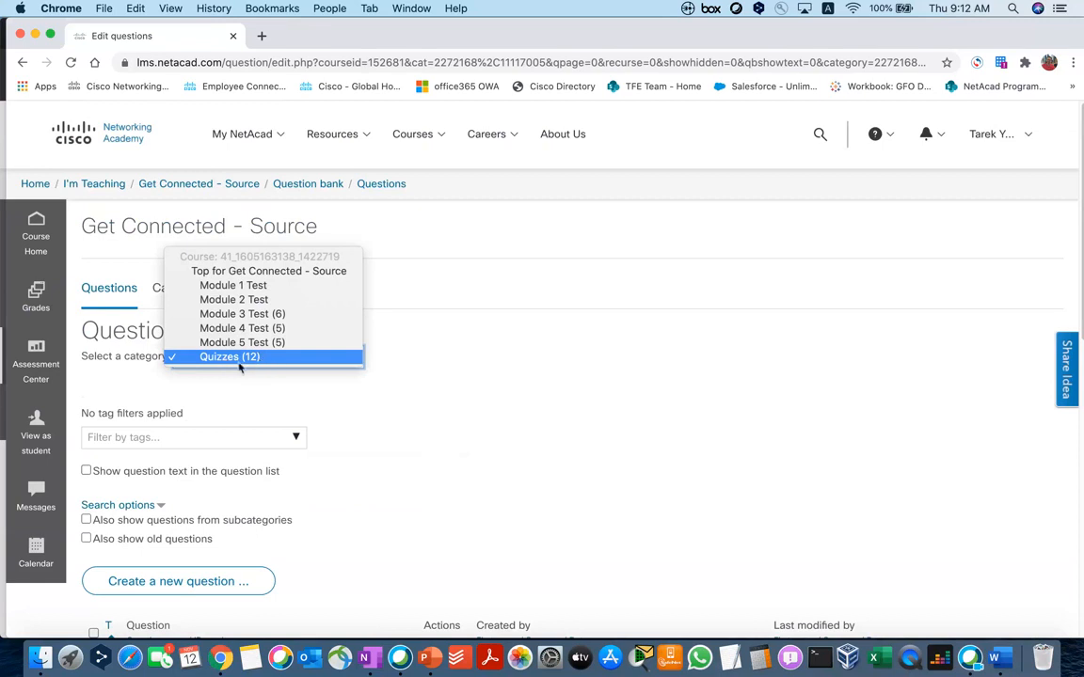
click(259, 316)
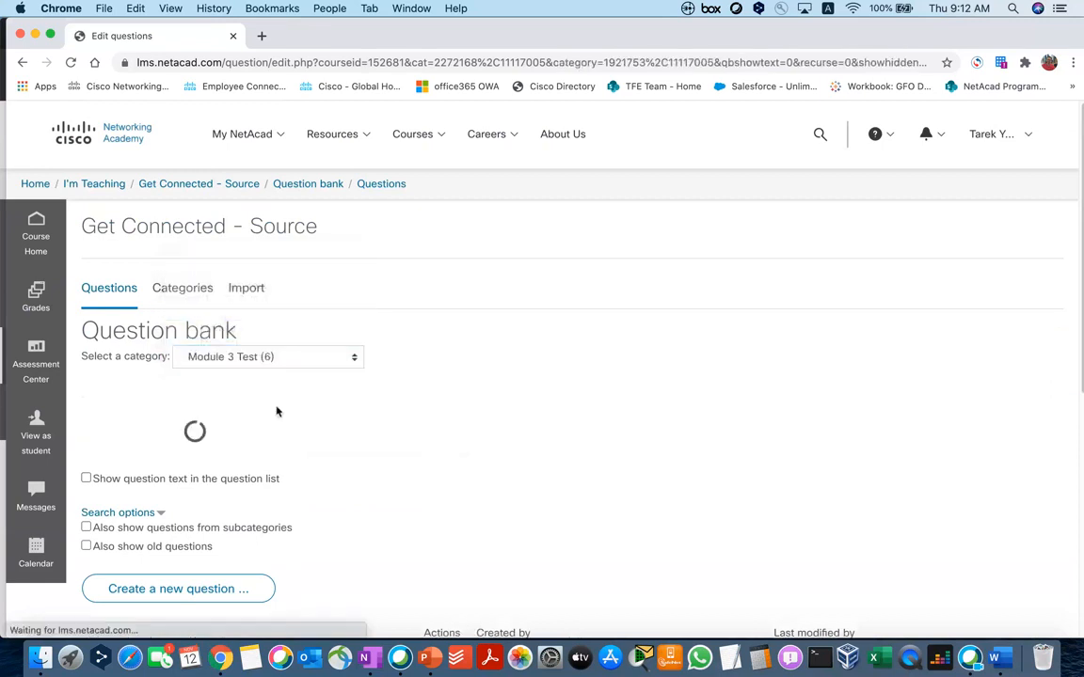
scroll(277, 411, down, 5)
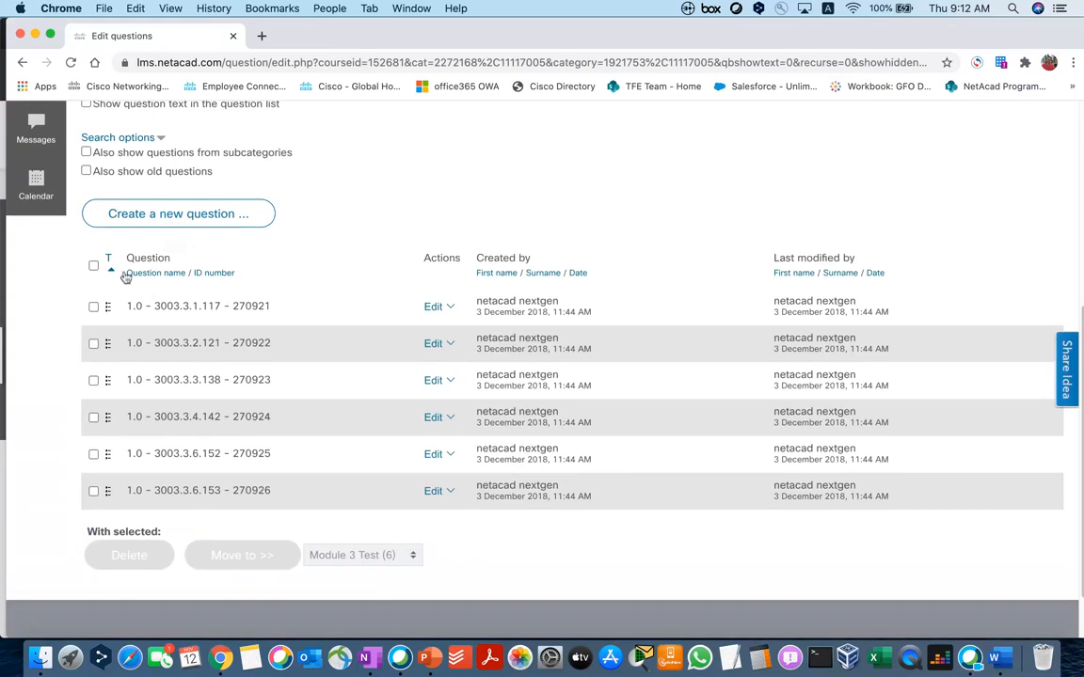
click(93, 265)
click(357, 555)
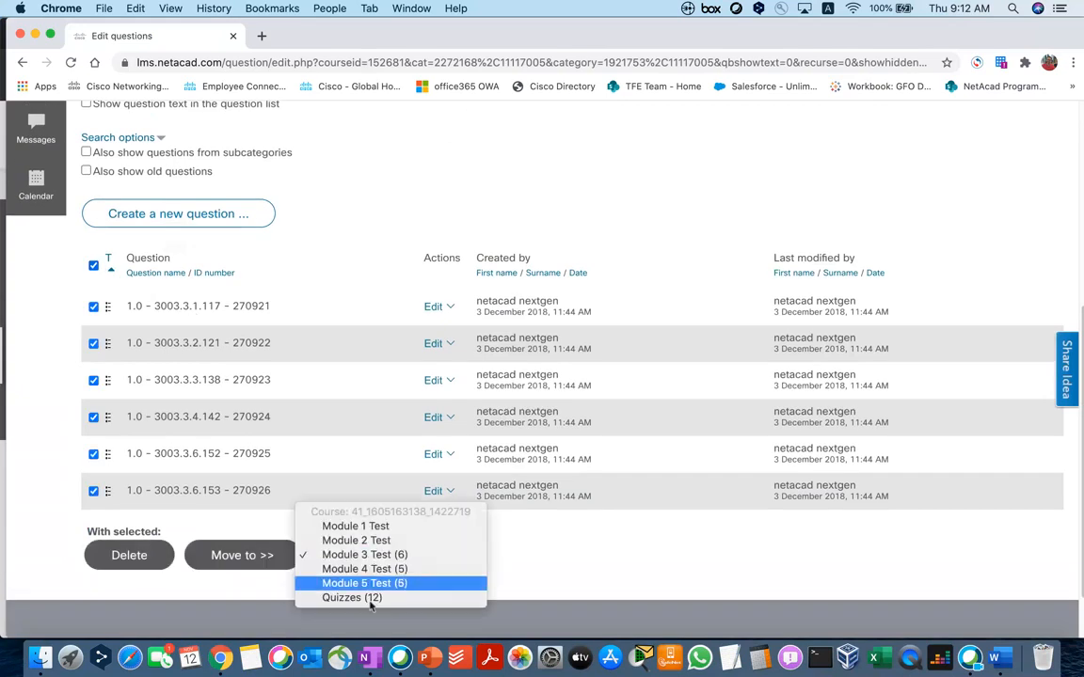
click(276, 597)
click(254, 564)
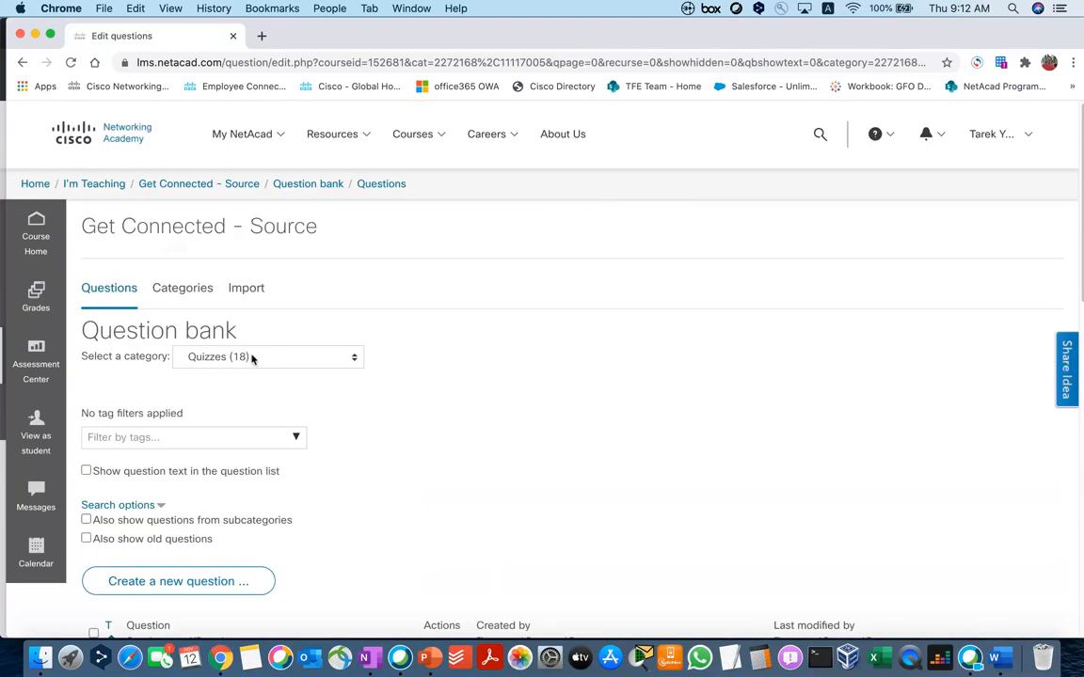
Step: Show the Module 4 Test category and move all of its questions to the Quizzes category
click(254, 355)
click(264, 330)
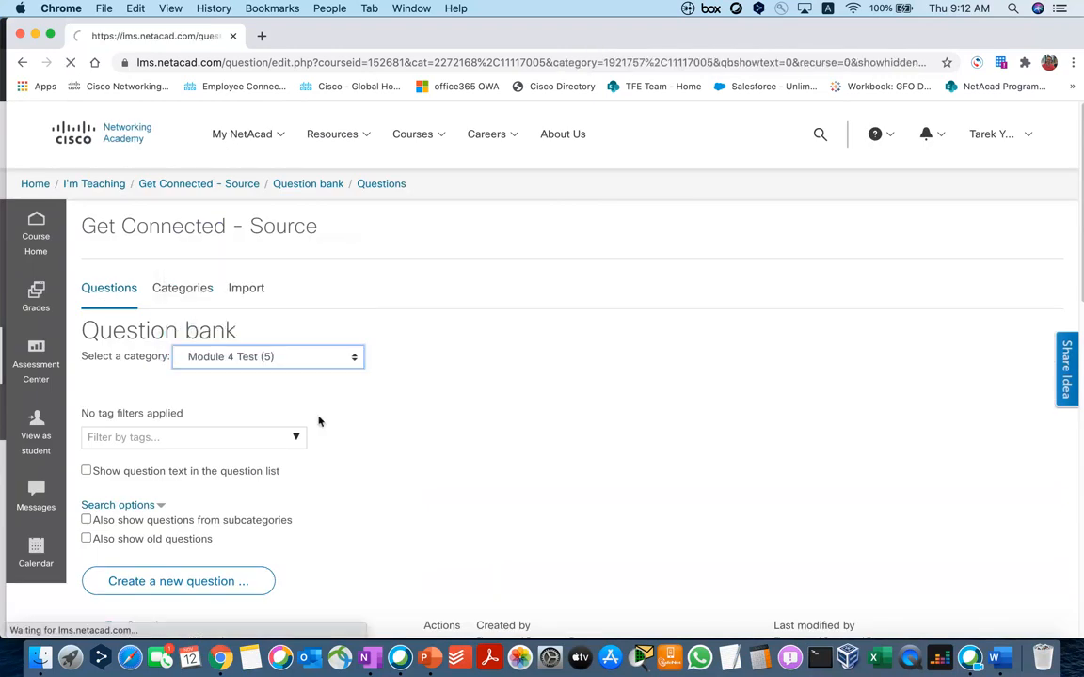
scroll(319, 421, down, 2)
scroll(318, 422, down, 2)
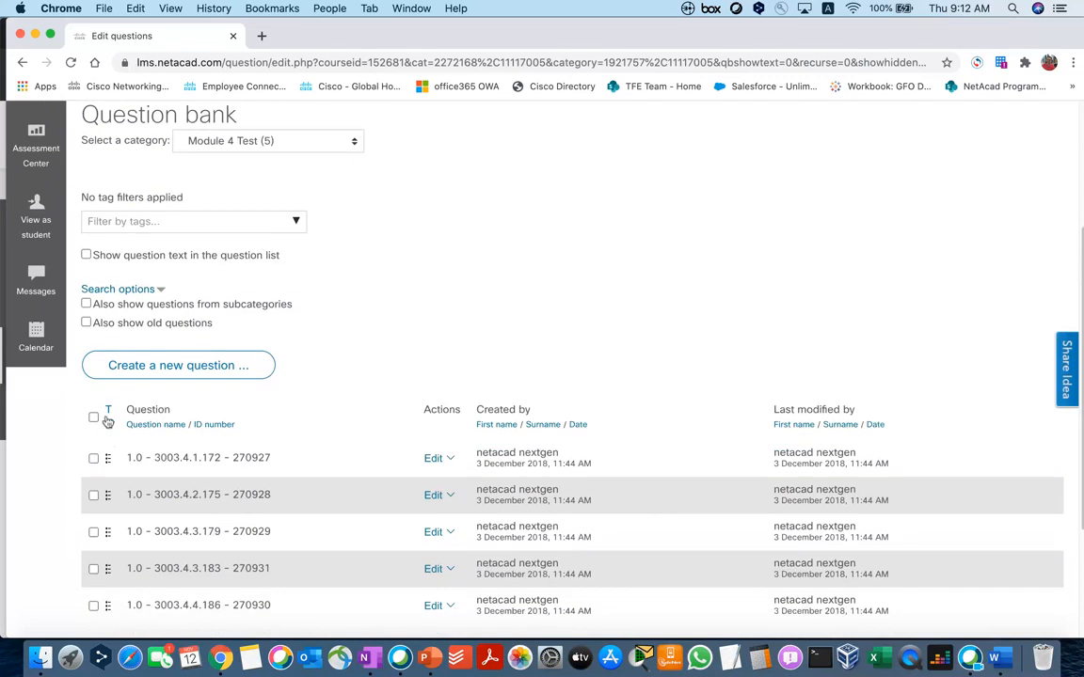
click(92, 414)
scroll(258, 508, down, 4)
click(357, 487)
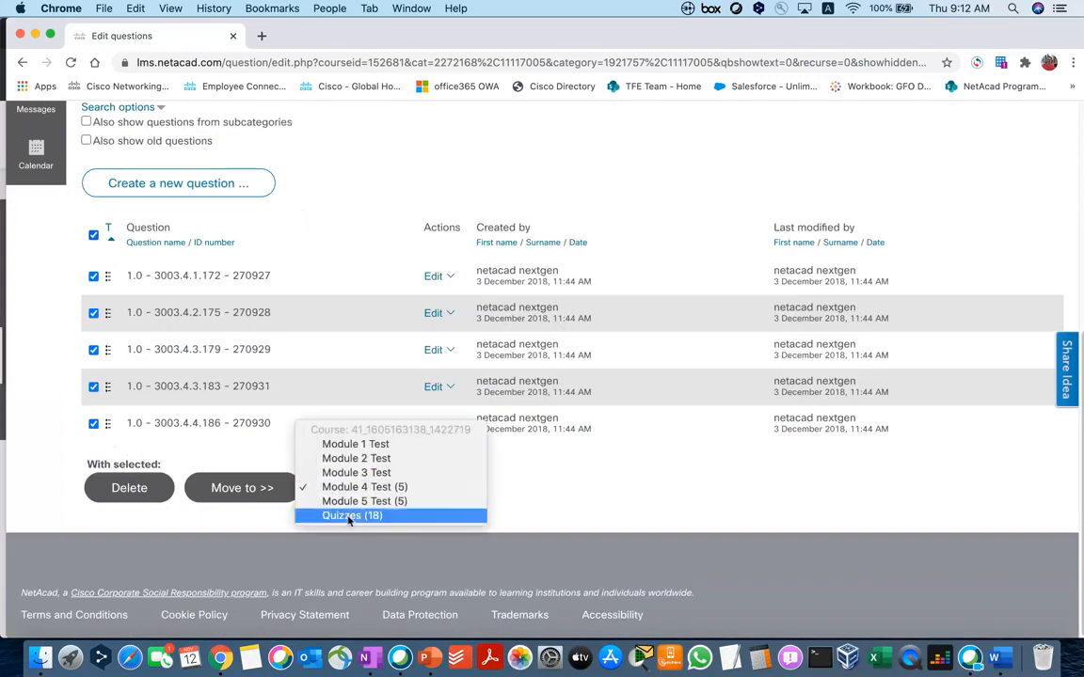
click(365, 514)
click(250, 491)
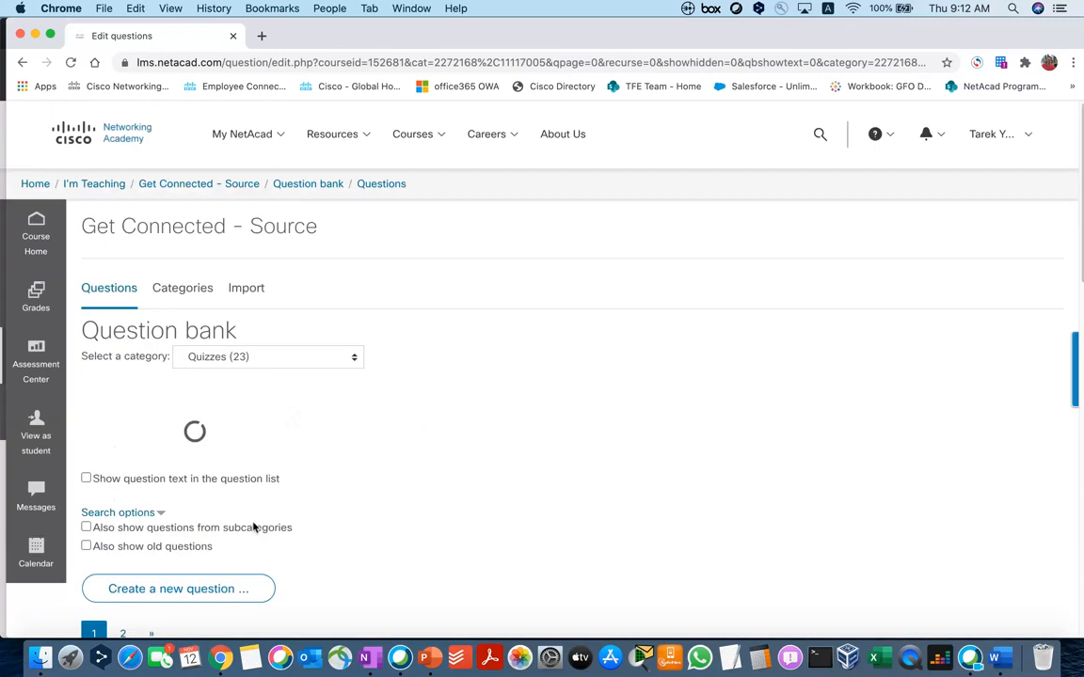
Step: Show the Module 5 Test category in the question bank
click(271, 358)
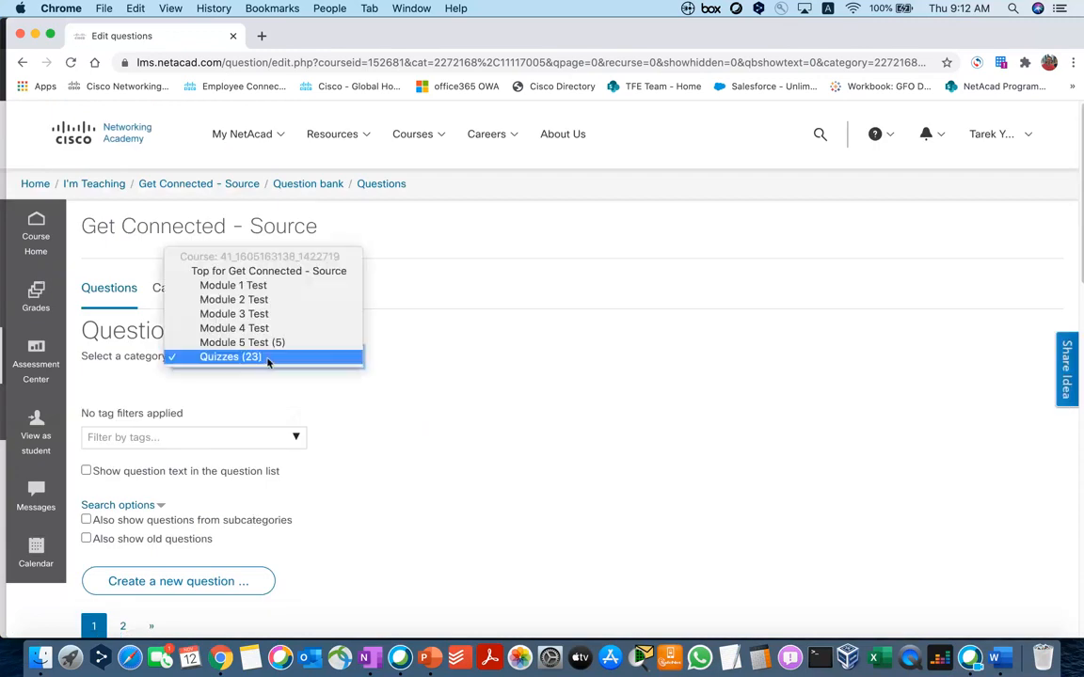
click(276, 354)
click(275, 353)
click(342, 409)
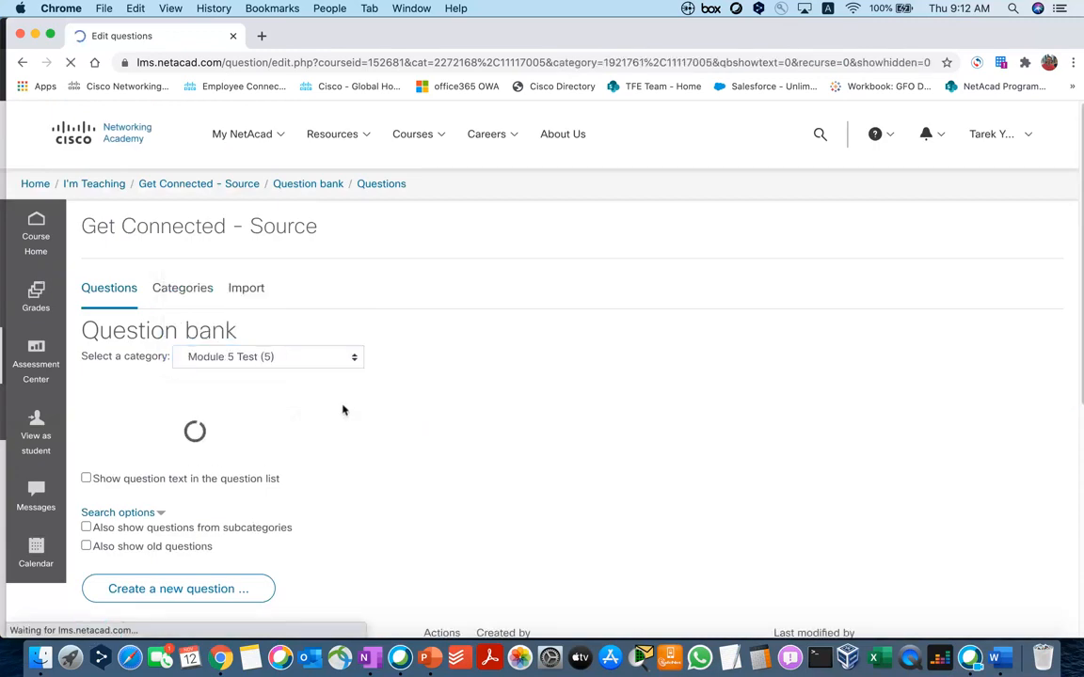
Step: Try to move all of the Module 5 Test questions without choosing another destination category
scroll(342, 409, down, 5)
click(93, 348)
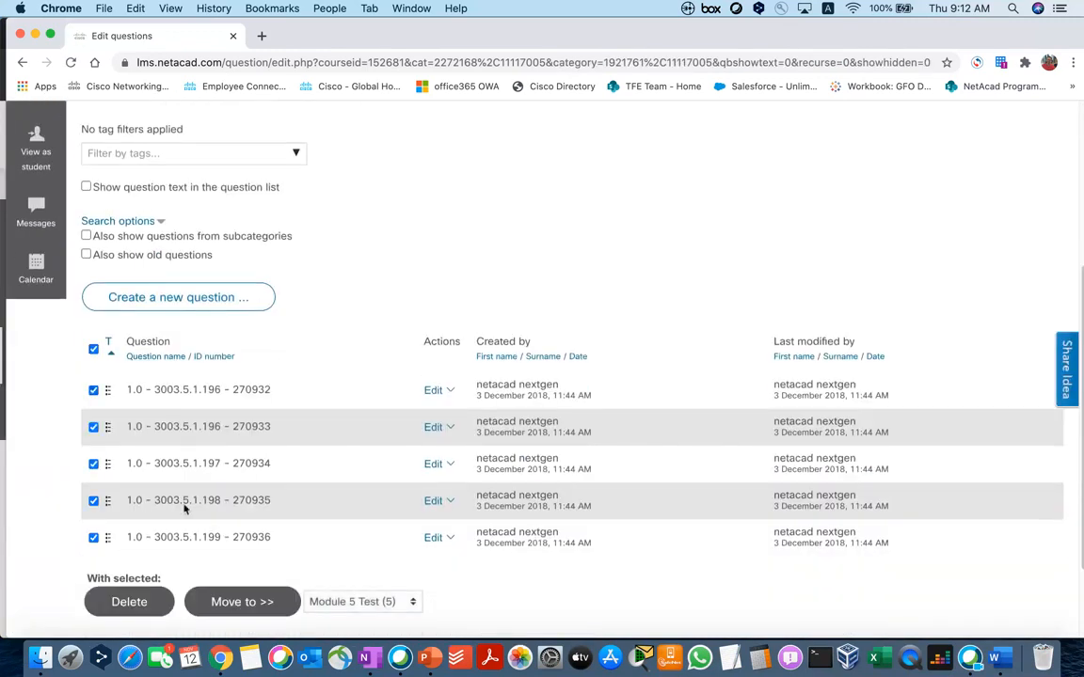
click(254, 608)
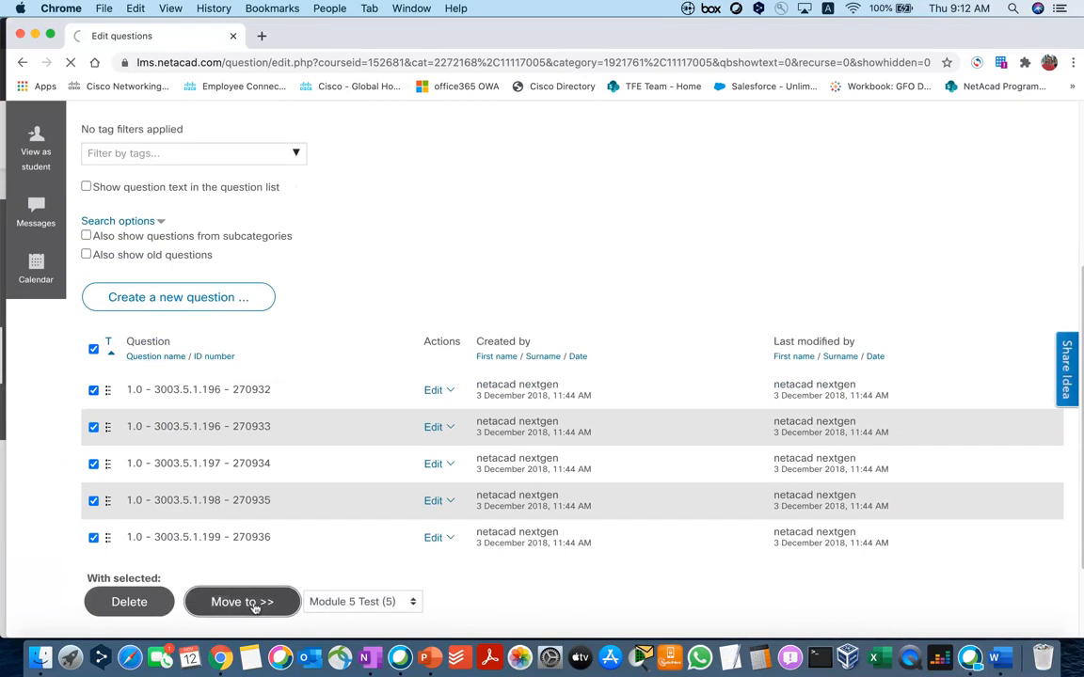
Step: Select all Module 5 Test questions again and move them to the Quizzes category
click(283, 356)
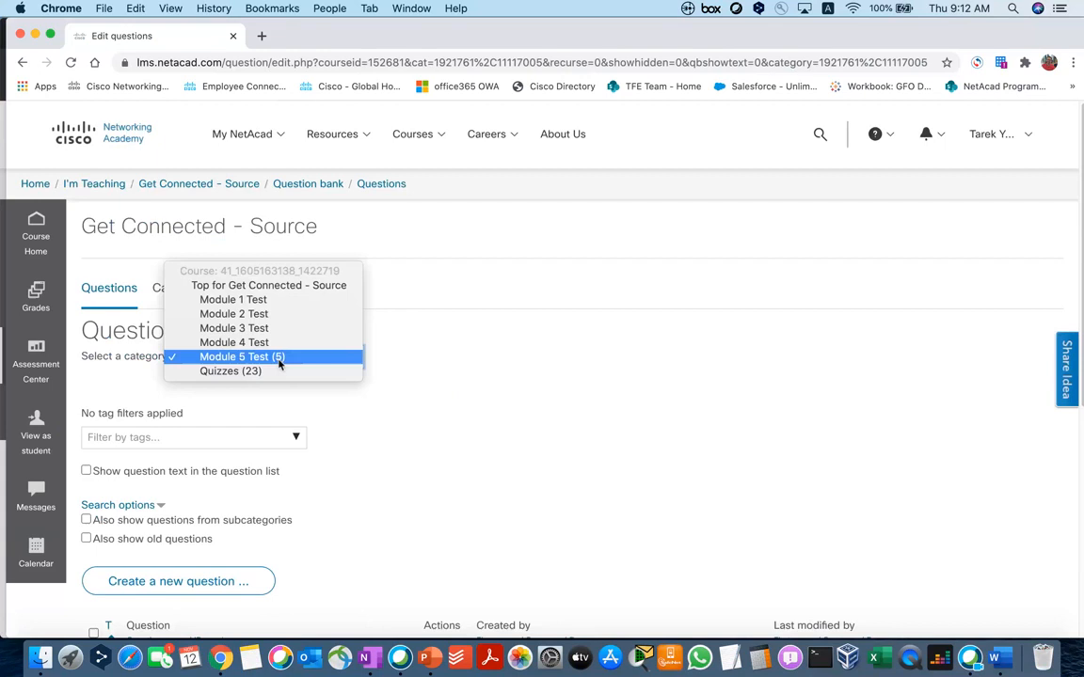
click(414, 383)
scroll(376, 443, down, 5)
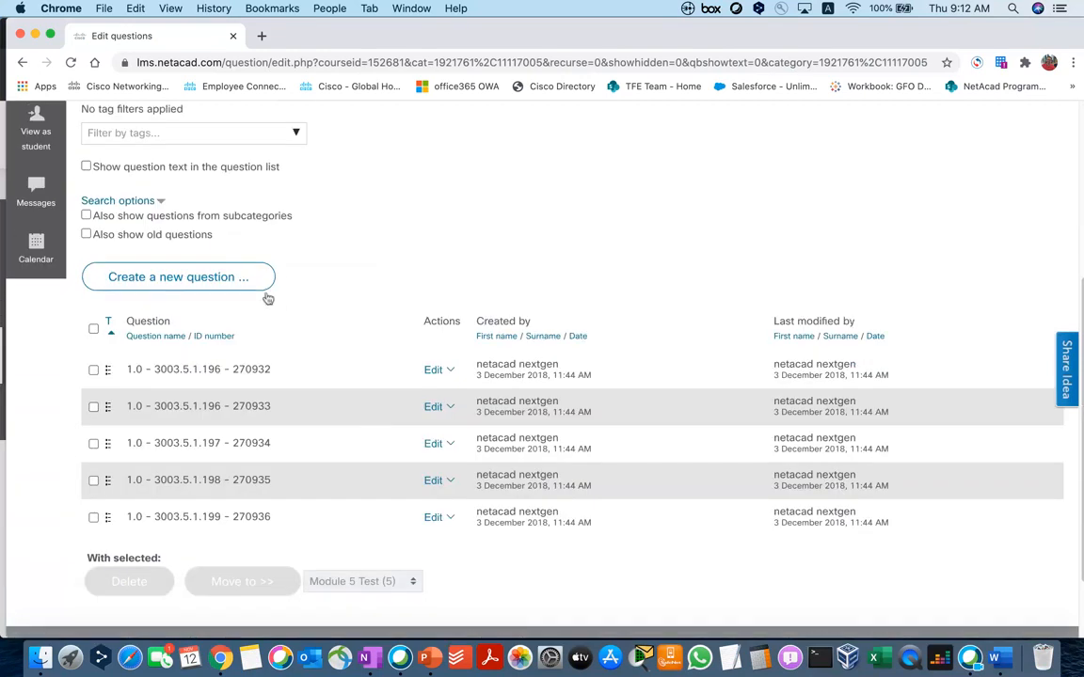
scroll(268, 298, up, 3)
click(92, 466)
scroll(387, 455, down, 5)
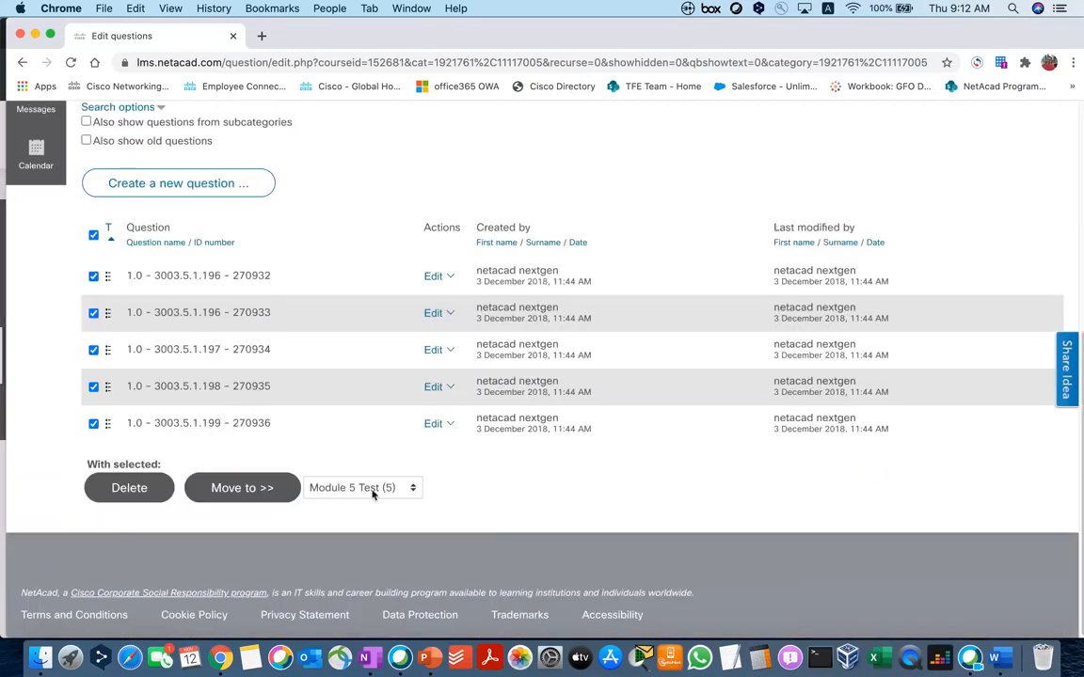
click(373, 494)
click(331, 461)
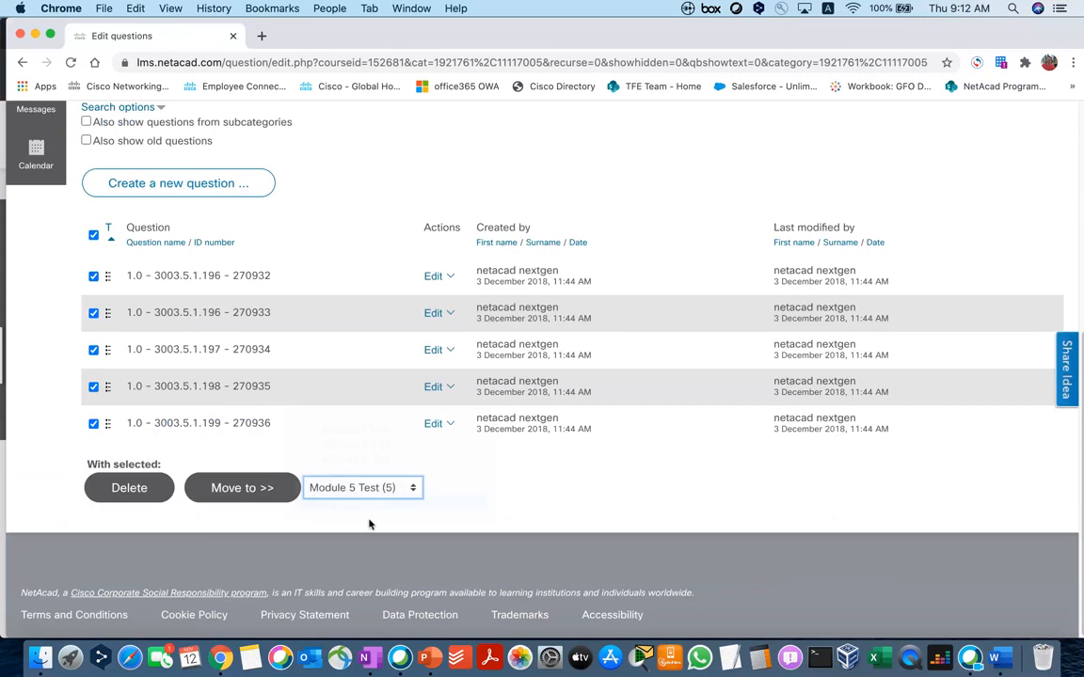
click(242, 488)
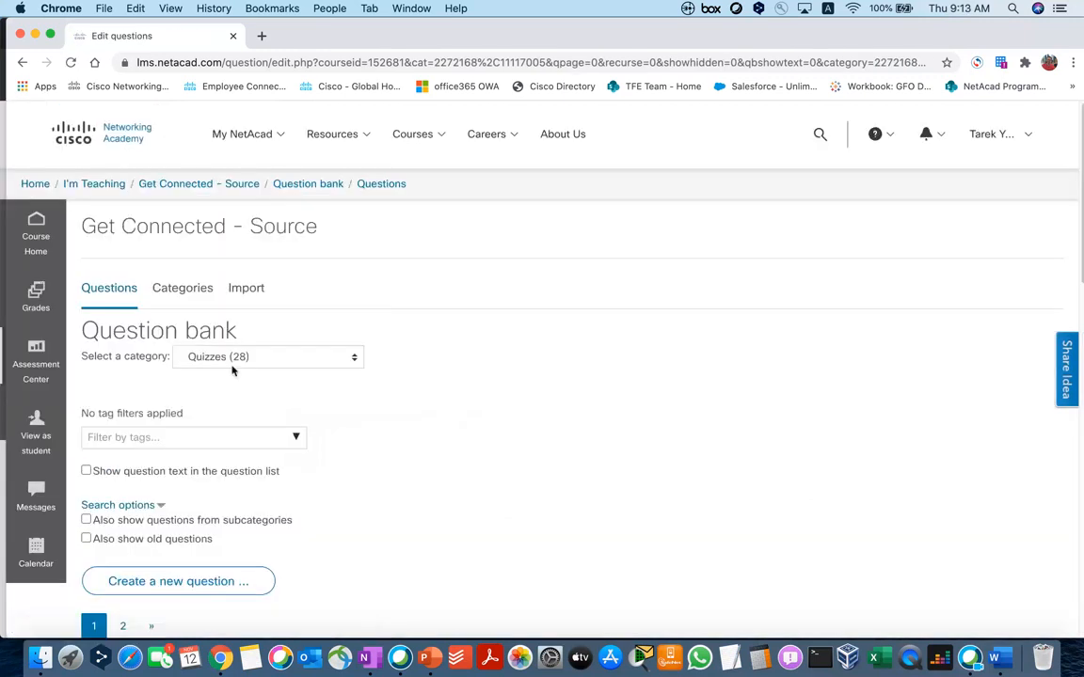
Step: Start adding a new True/False question to the Quizzes category
click(236, 358)
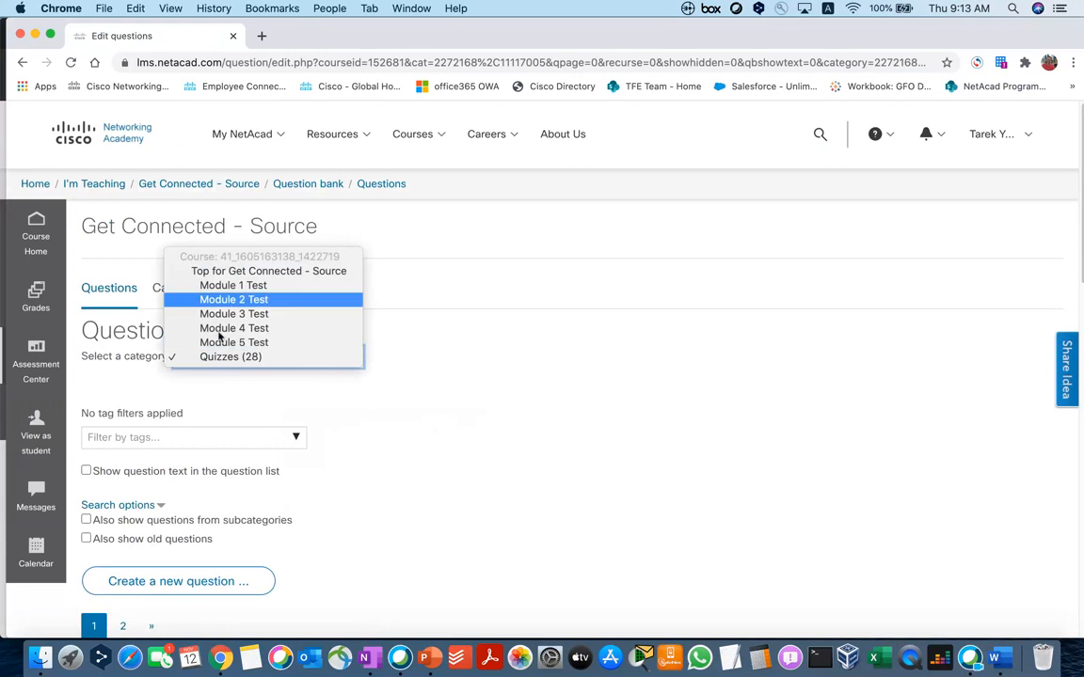
click(249, 399)
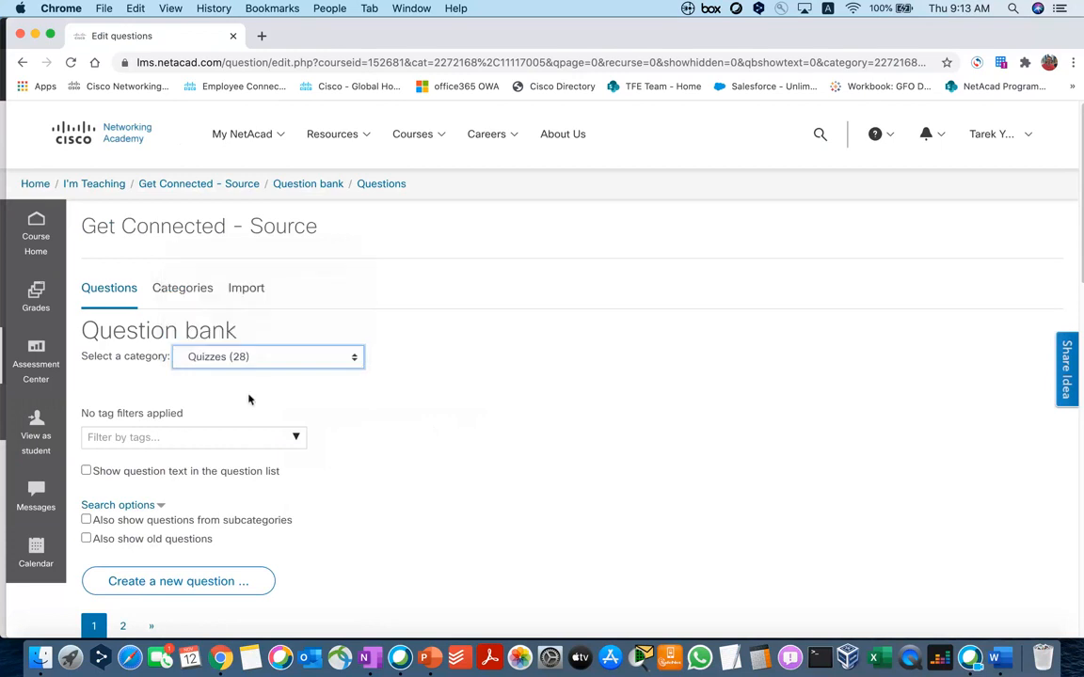
scroll(249, 399, down, 5)
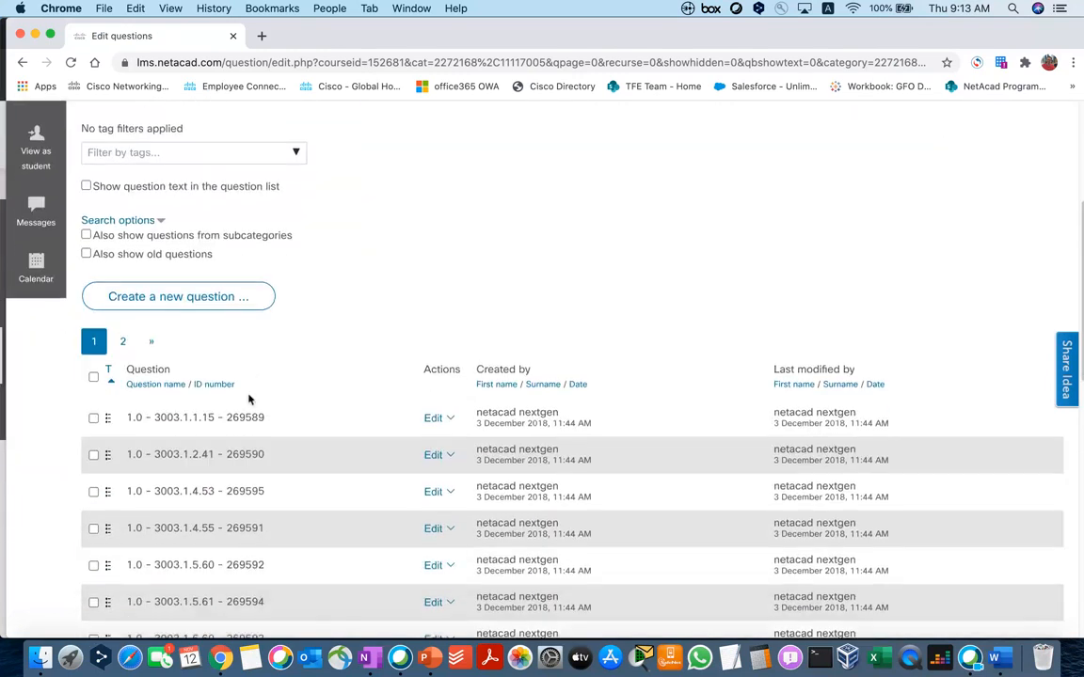
scroll(249, 398, down, 2)
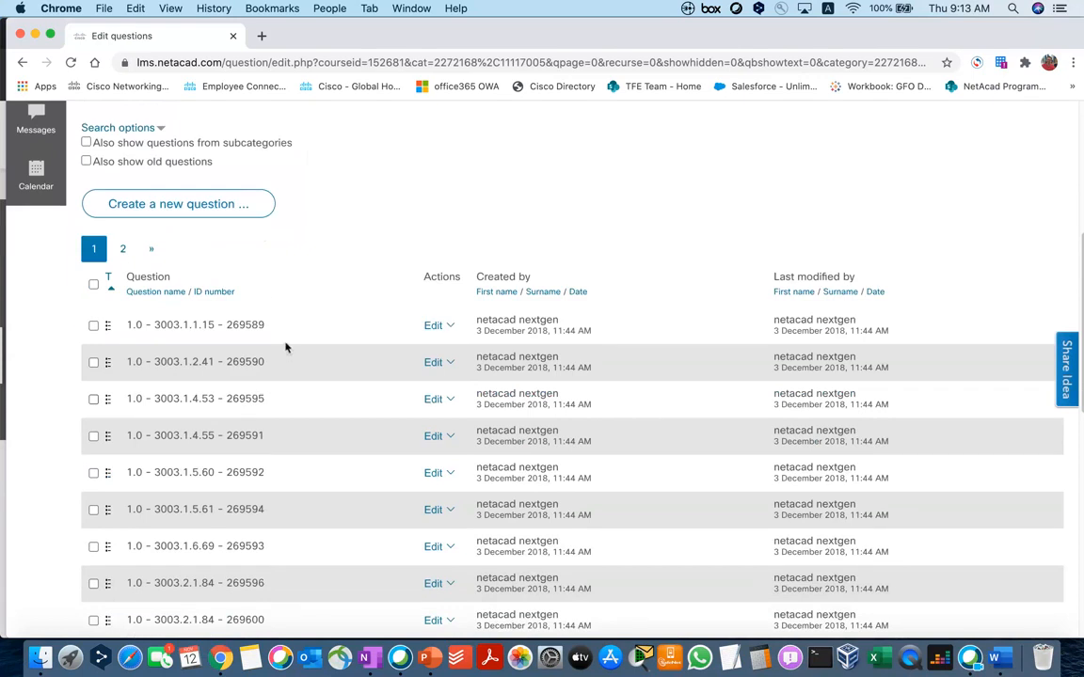
scroll(286, 347, up, 2)
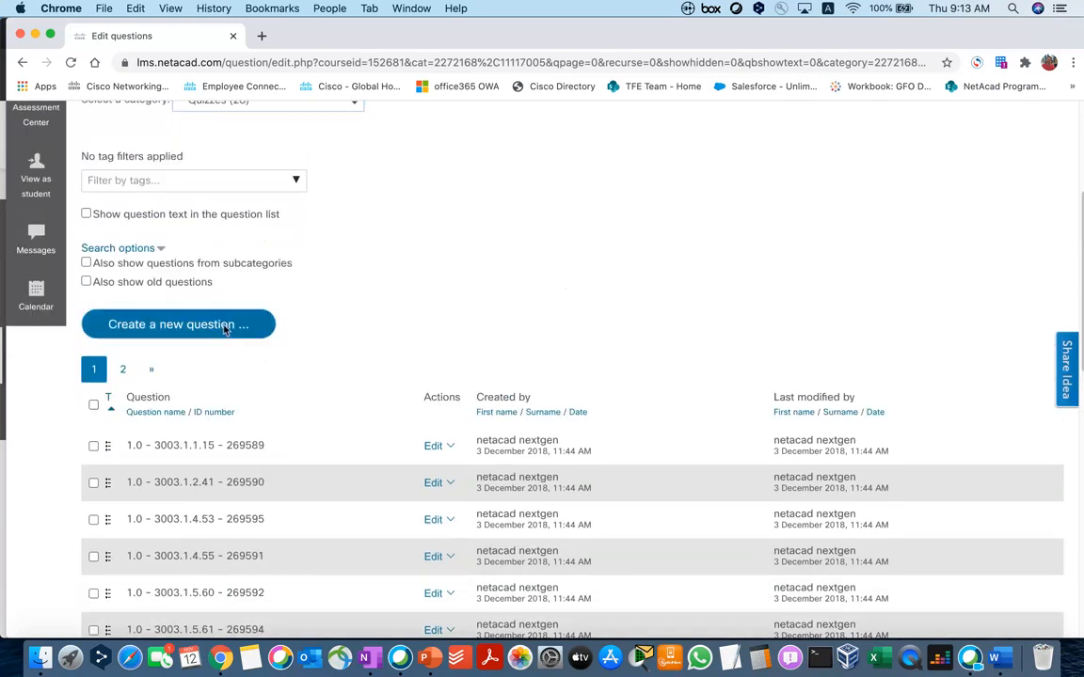
click(225, 328)
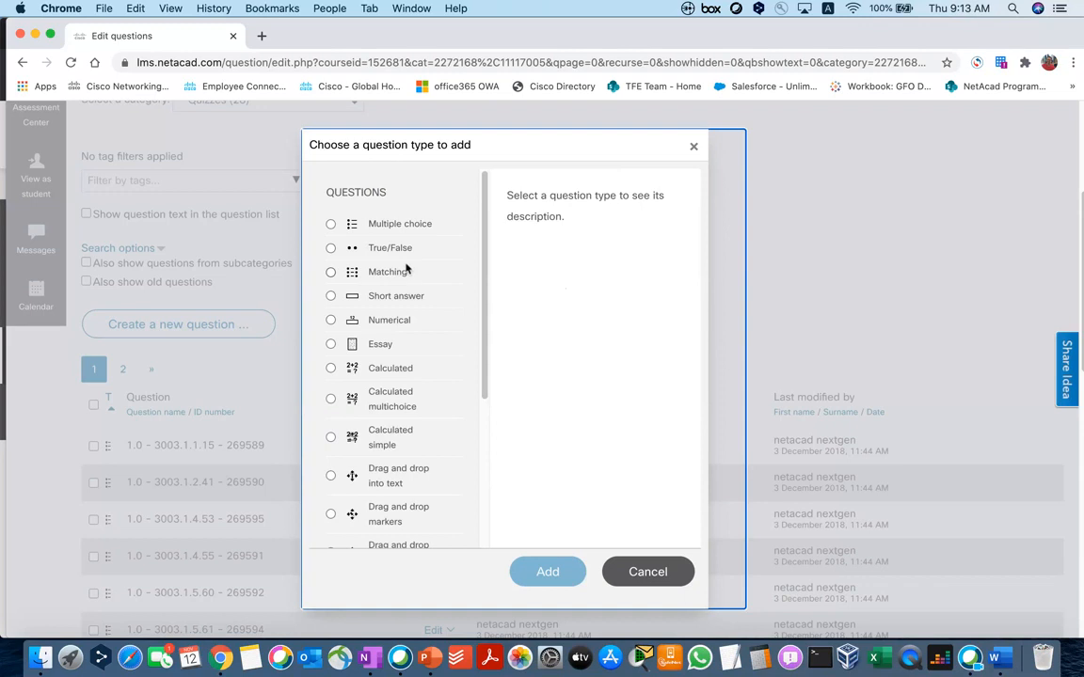
click(330, 249)
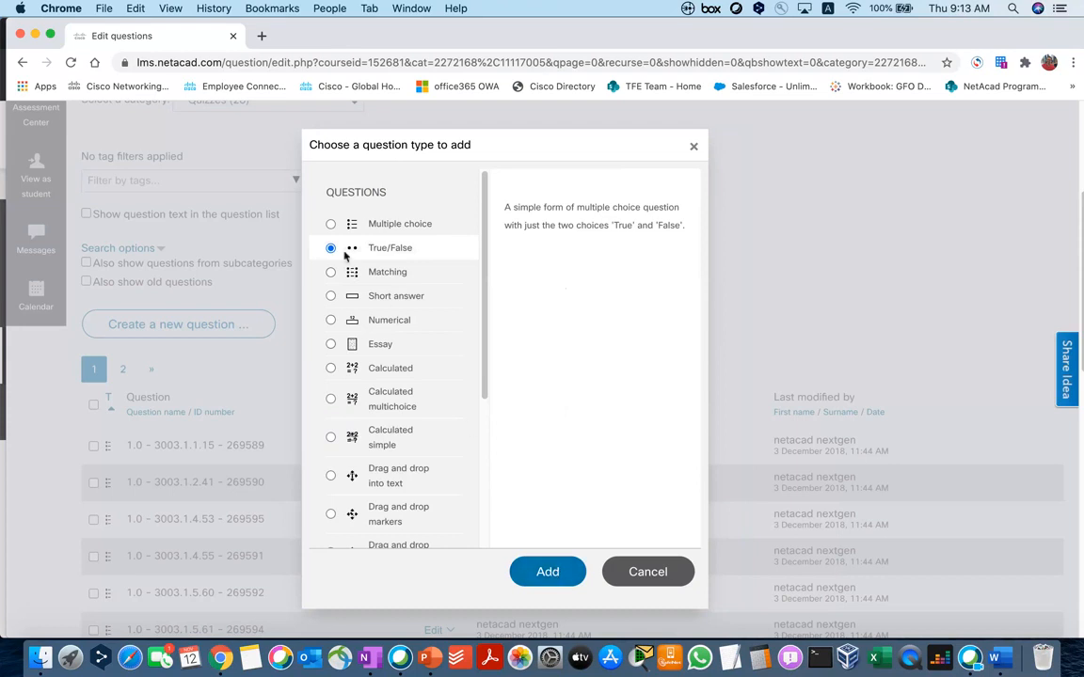
click(555, 571)
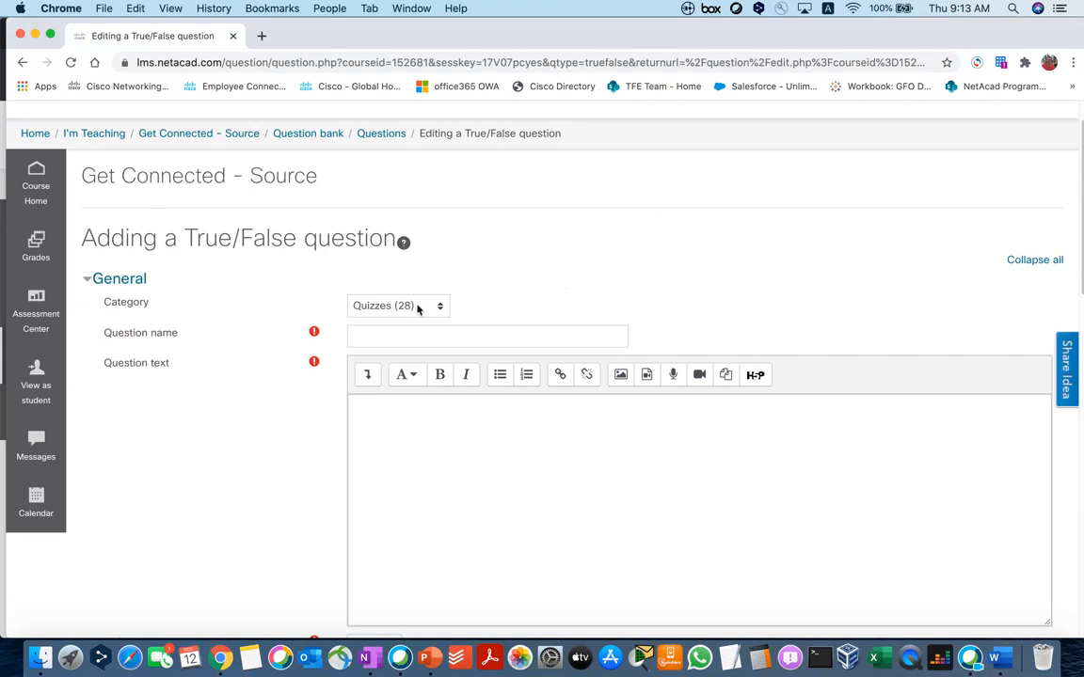
Step: Name the True/False question "New Question 1"
click(413, 338)
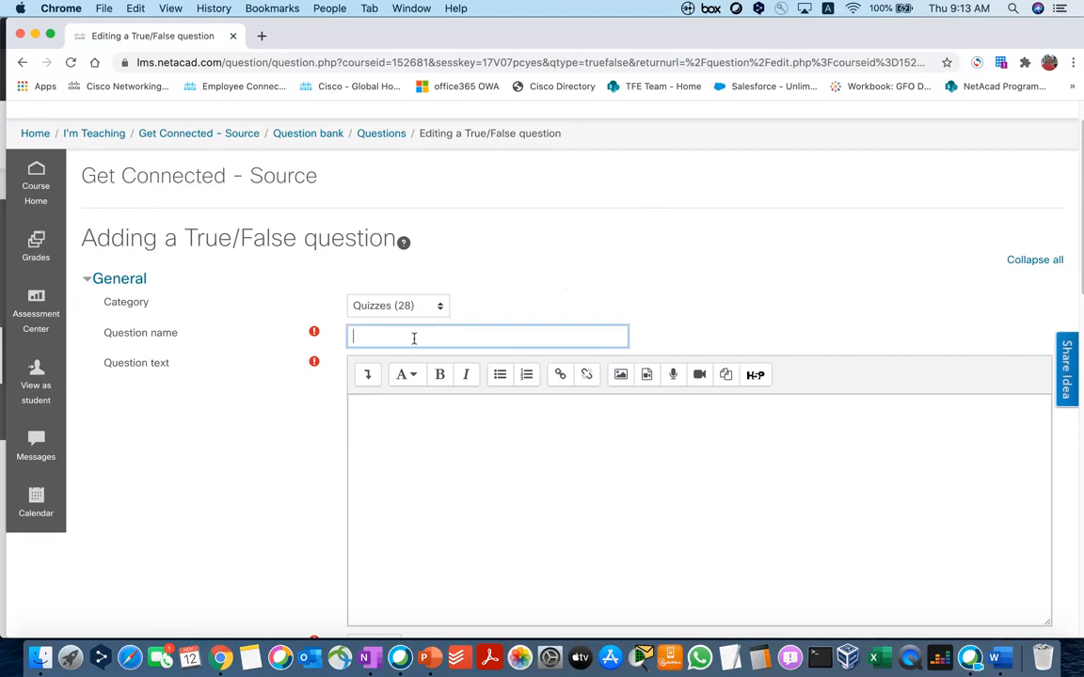
text(New Question 1)
scroll(414, 339, down, 3)
Step: Switch to Finder and open the Quiz document from the New LMS Recording folder on the Desktop
click(422, 344)
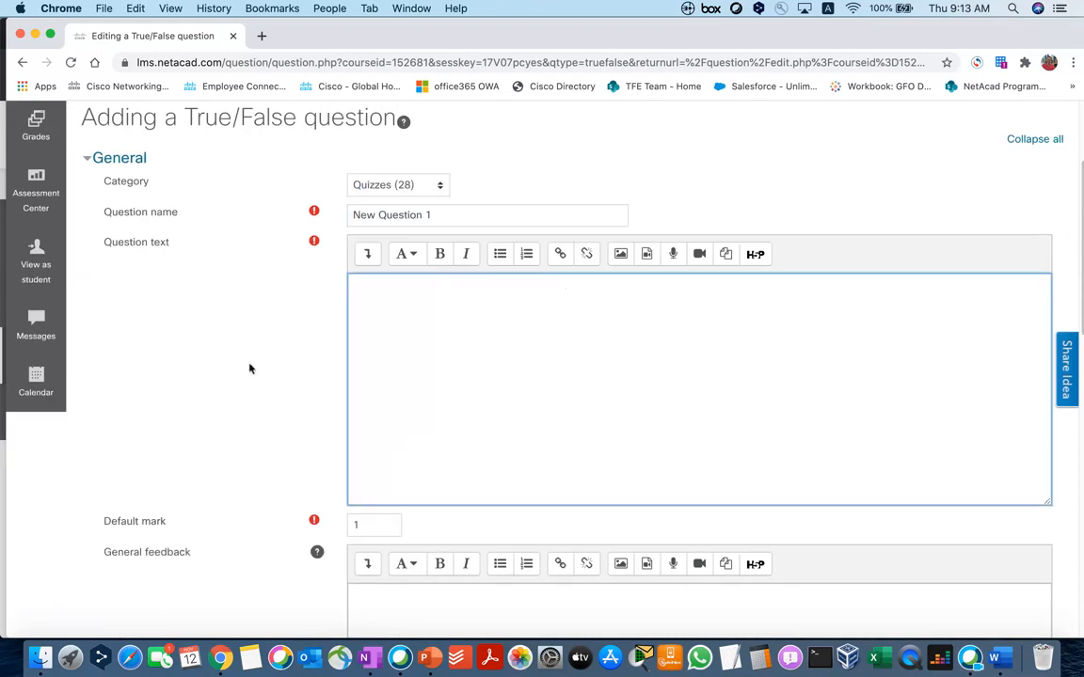
click(41, 658)
click(559, 395)
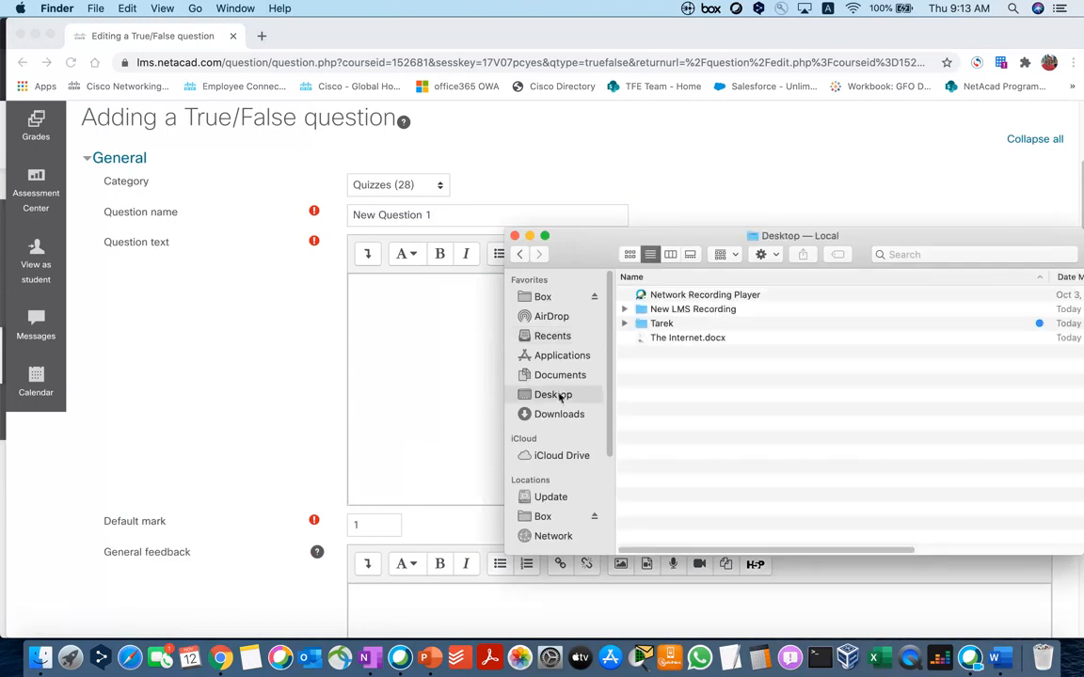
click(710, 311)
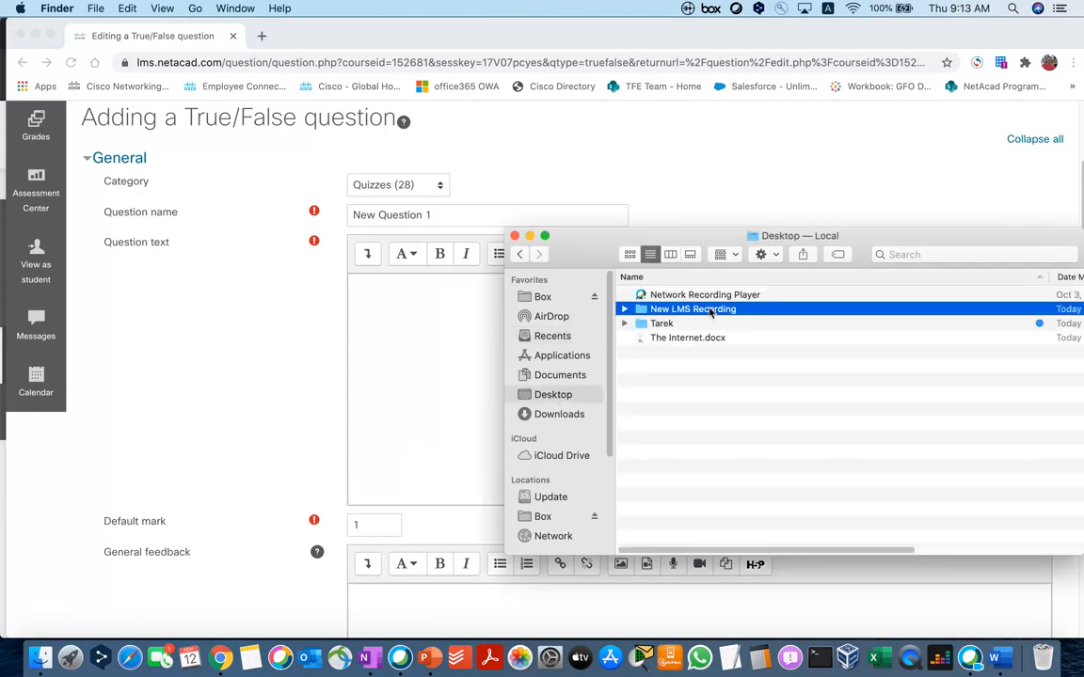
double_click(710, 310)
double_click(671, 395)
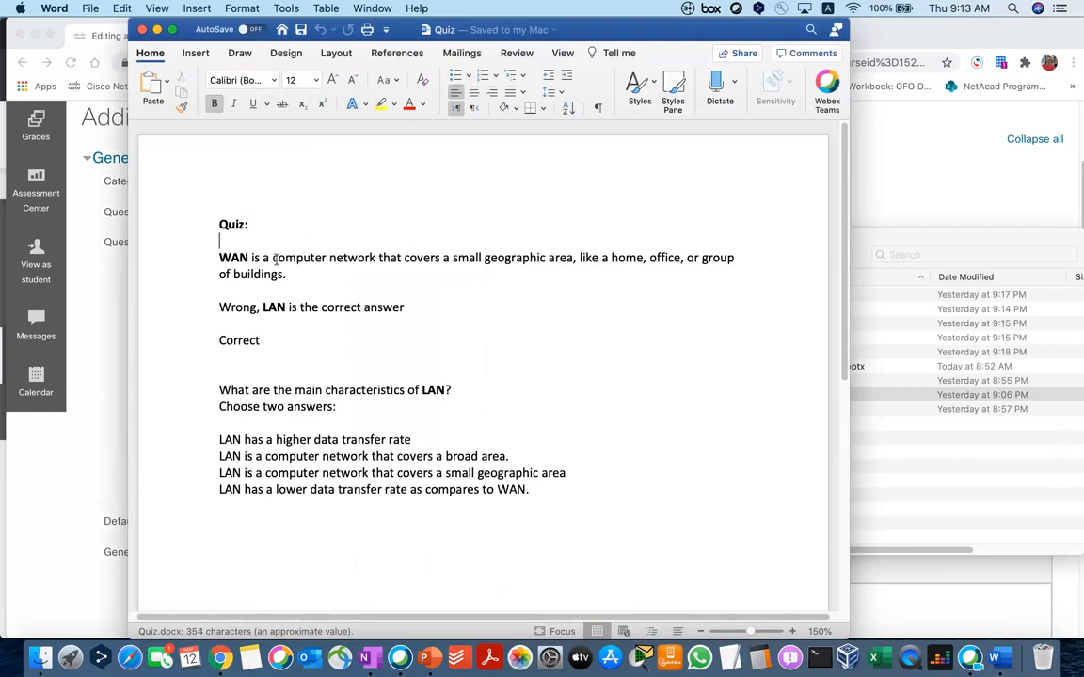
Step: Copy the WAN statement from the Quiz document in Word into the question text in Chrome
drag(220, 257, 287, 275)
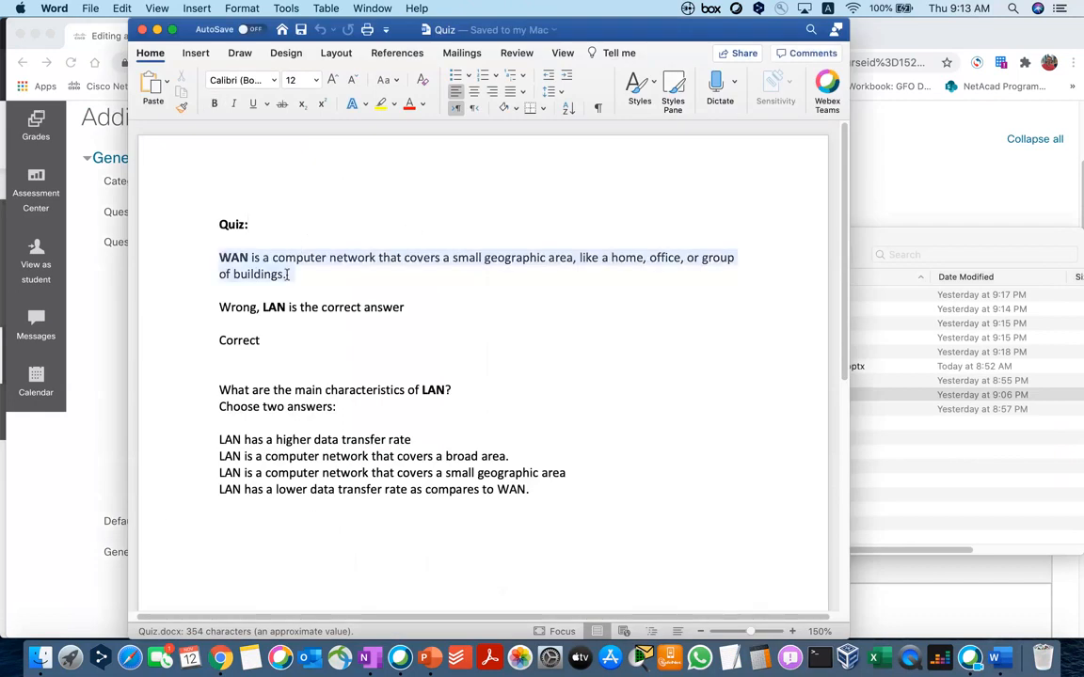
right_click(287, 275)
click(294, 293)
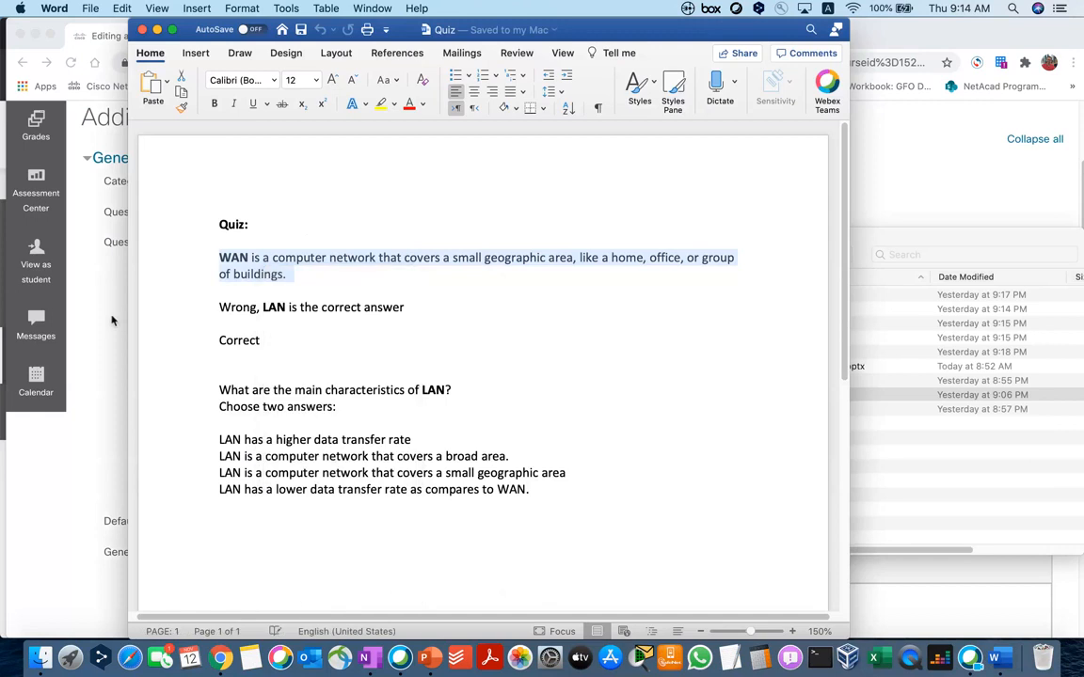
click(111, 321)
key(super+v)
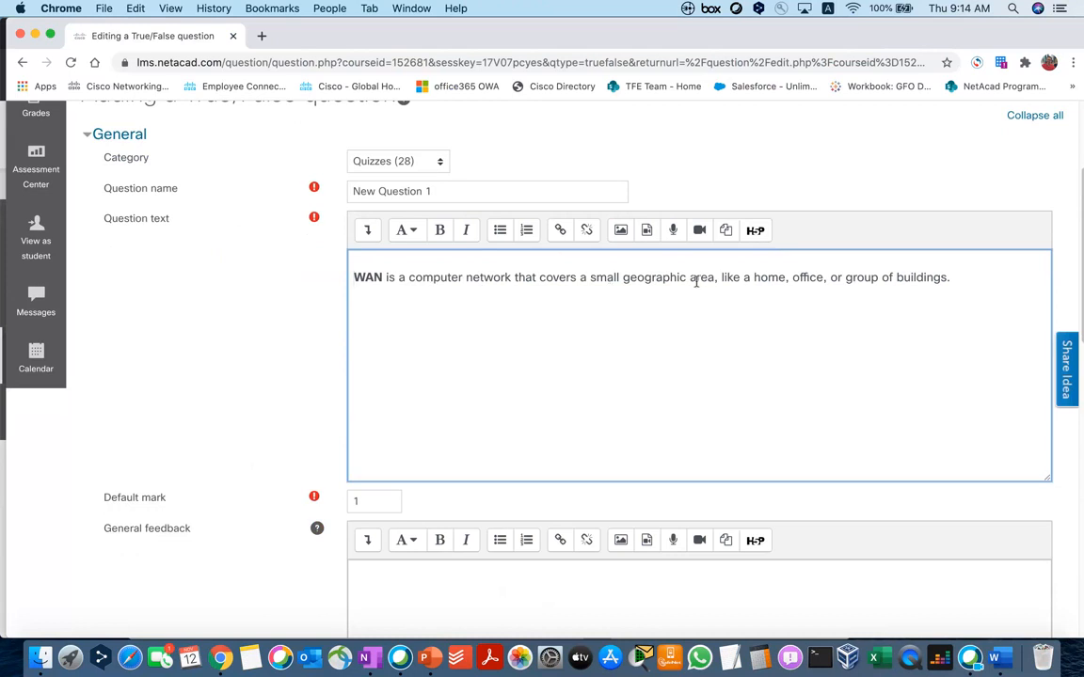
drag(714, 276, 354, 277)
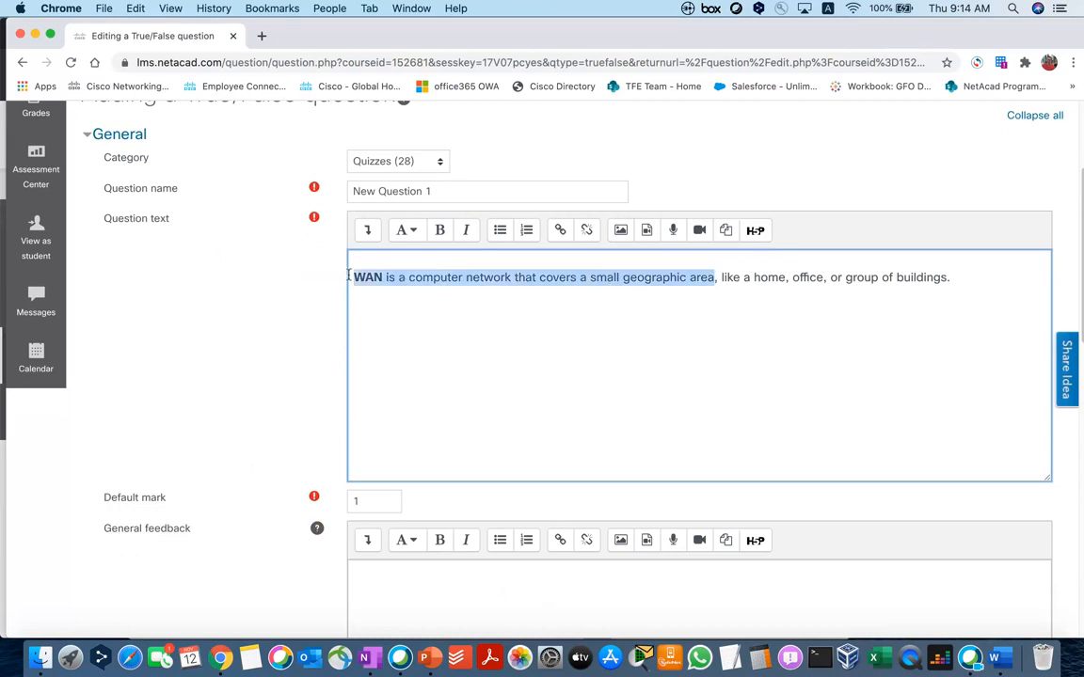
click(437, 326)
Step: Set the question's default mark to 20
scroll(437, 327, down, 2)
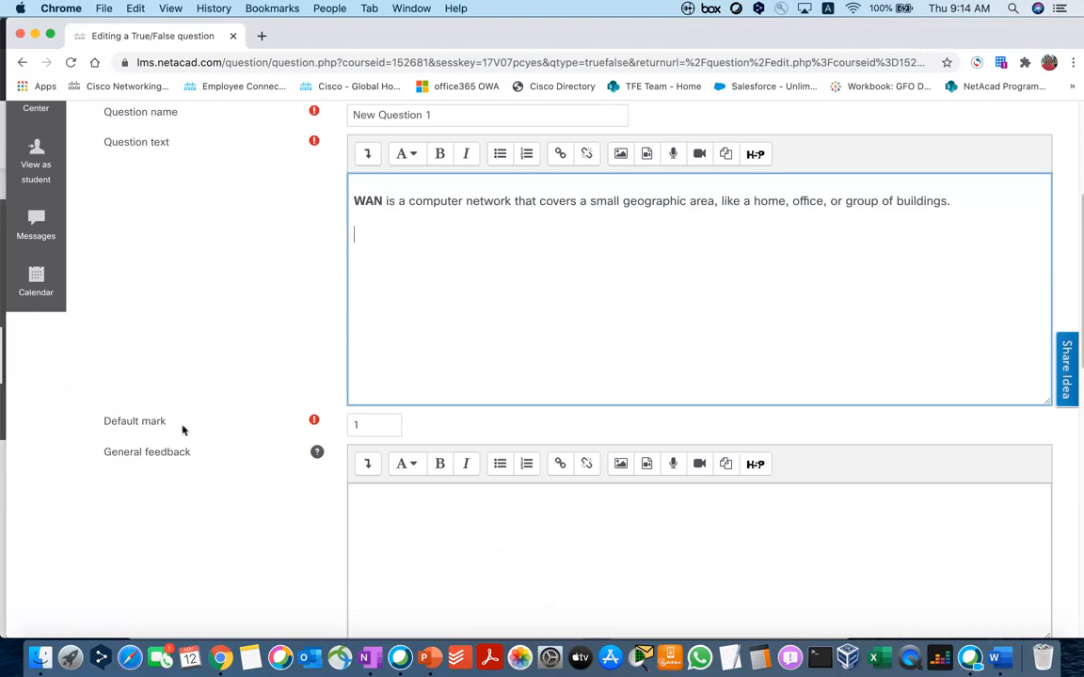
double_click(360, 425)
text(20)
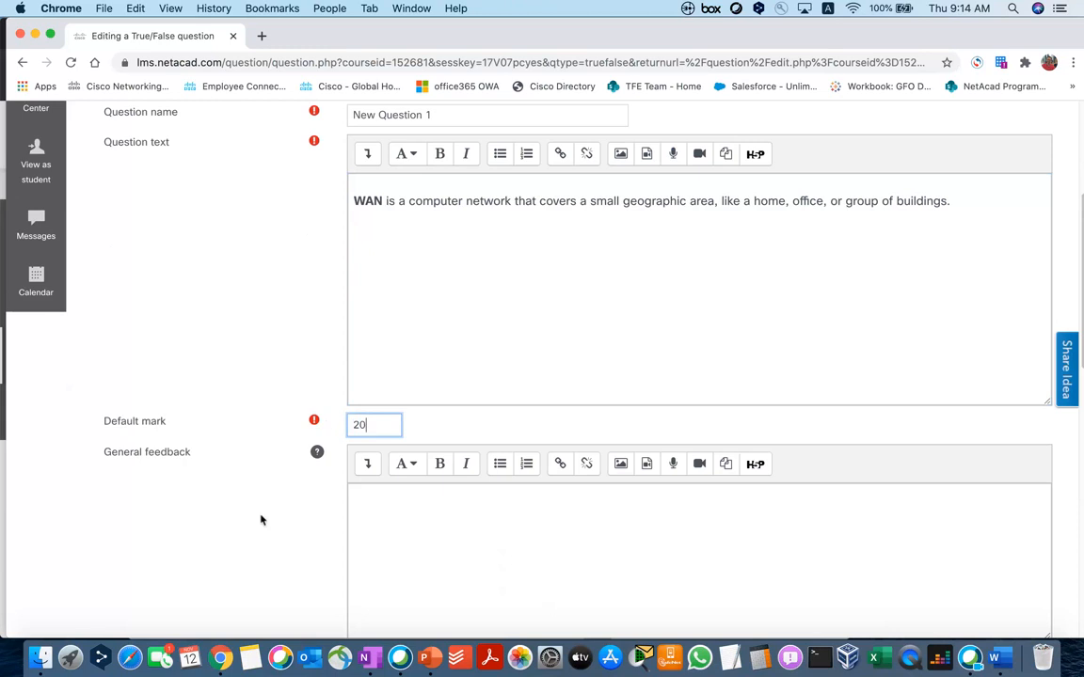
Step: Copy "Wrong, LAN is the correct answer" from the Quiz document in Word into the feedback for the response 'True' in Chrome
scroll(278, 471, down, 5)
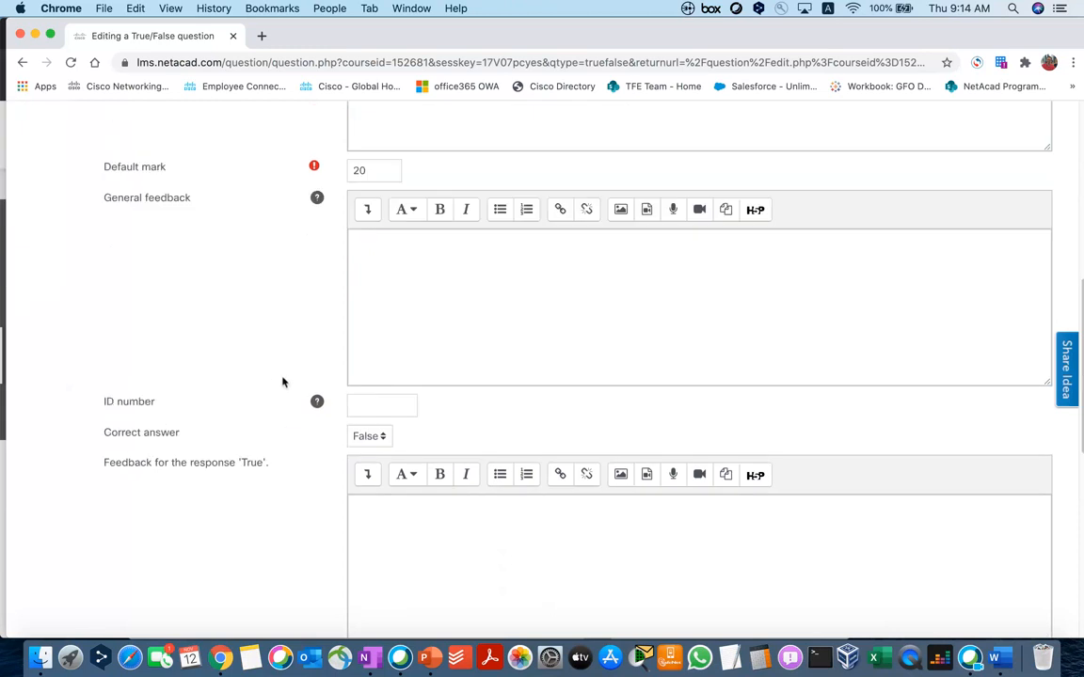
scroll(282, 383, up, 8)
scroll(283, 381, down, 2)
scroll(380, 376, down, 5)
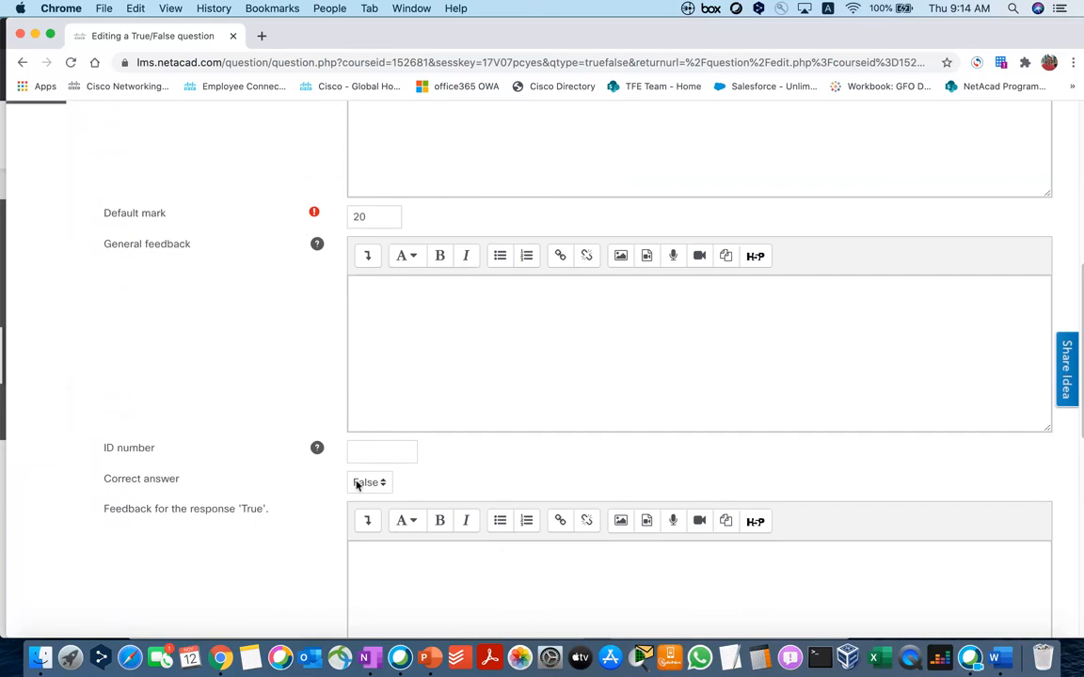
scroll(220, 512, down, 1)
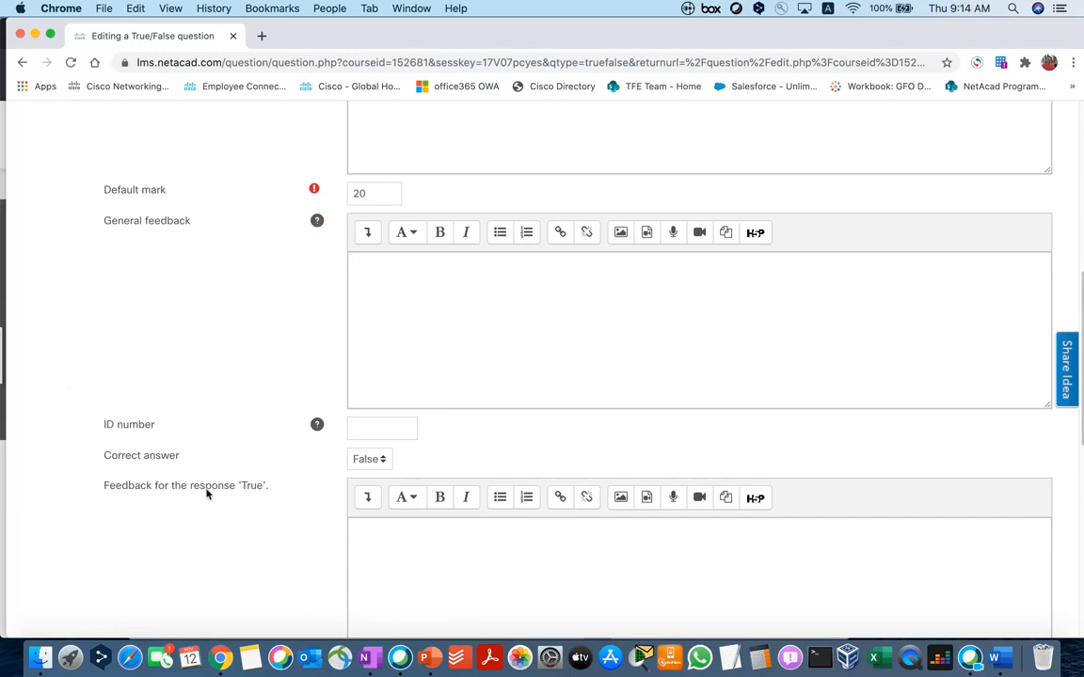
click(399, 525)
scroll(284, 527, down, 3)
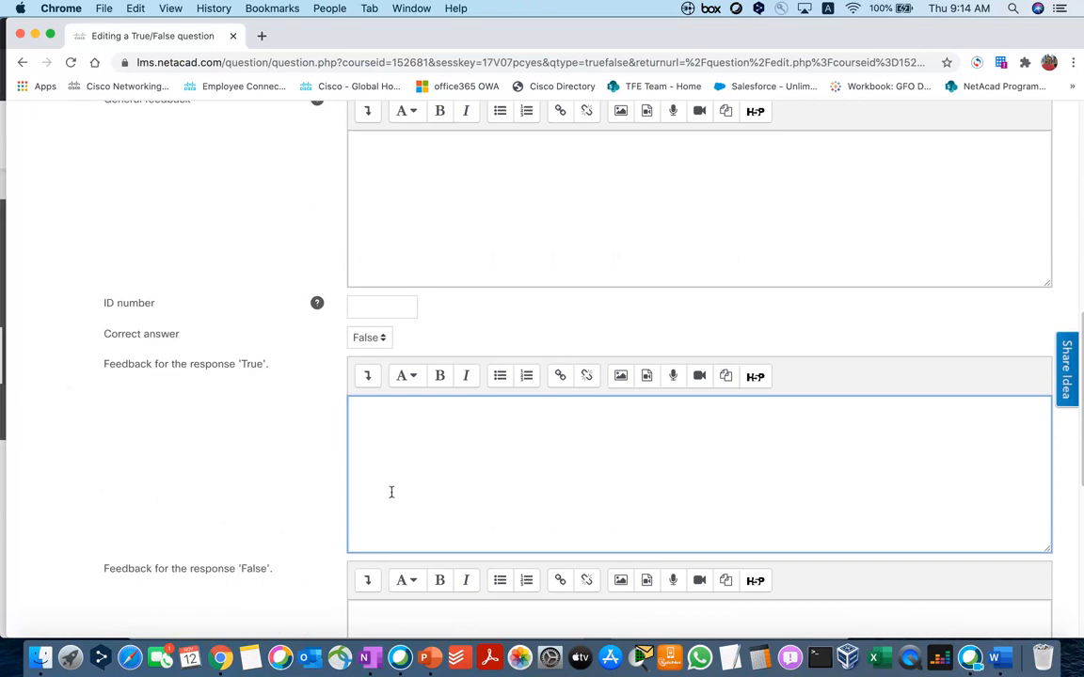
click(993, 659)
drag(411, 308, 232, 308)
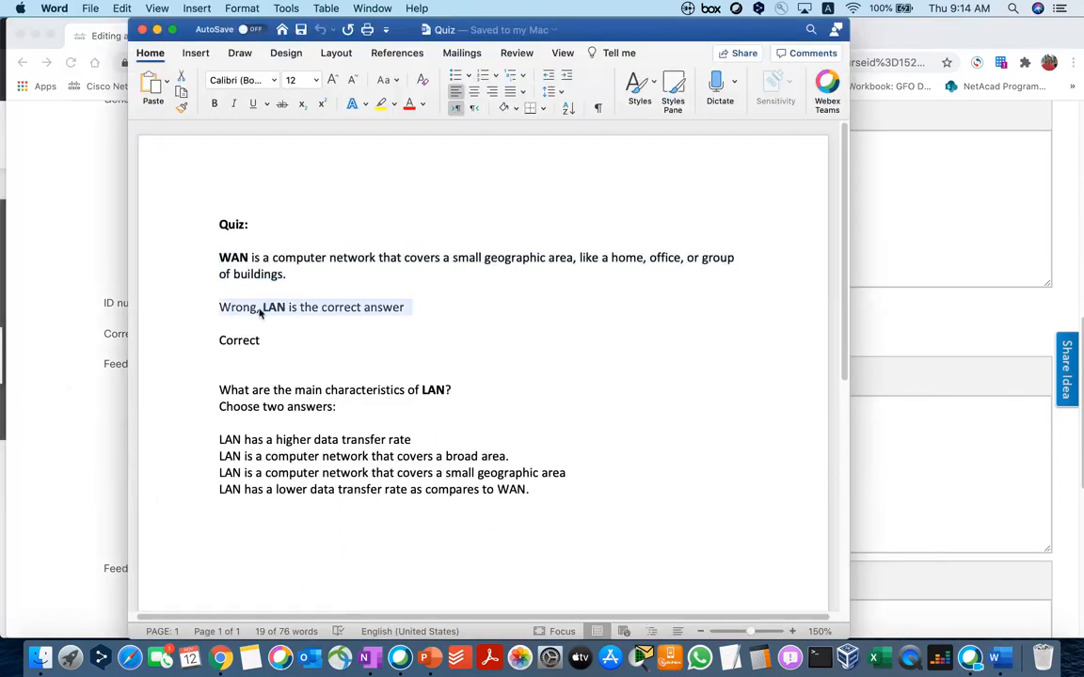
right_click(261, 314)
click(327, 329)
key(super+Tab)
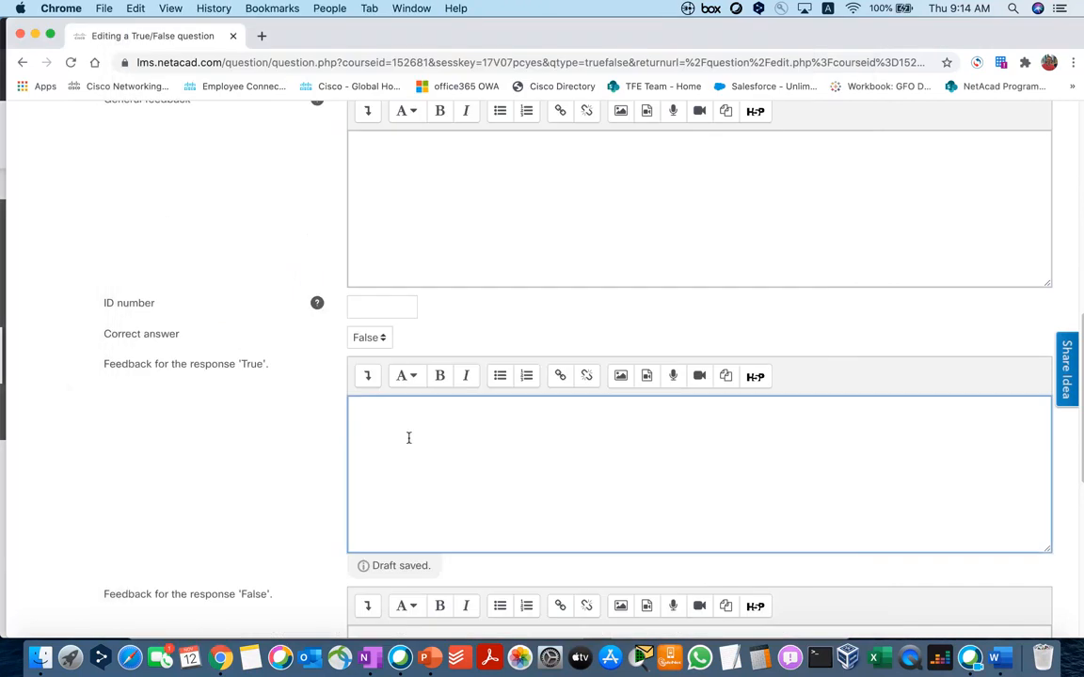
key(super+v)
scroll(406, 442, down, 5)
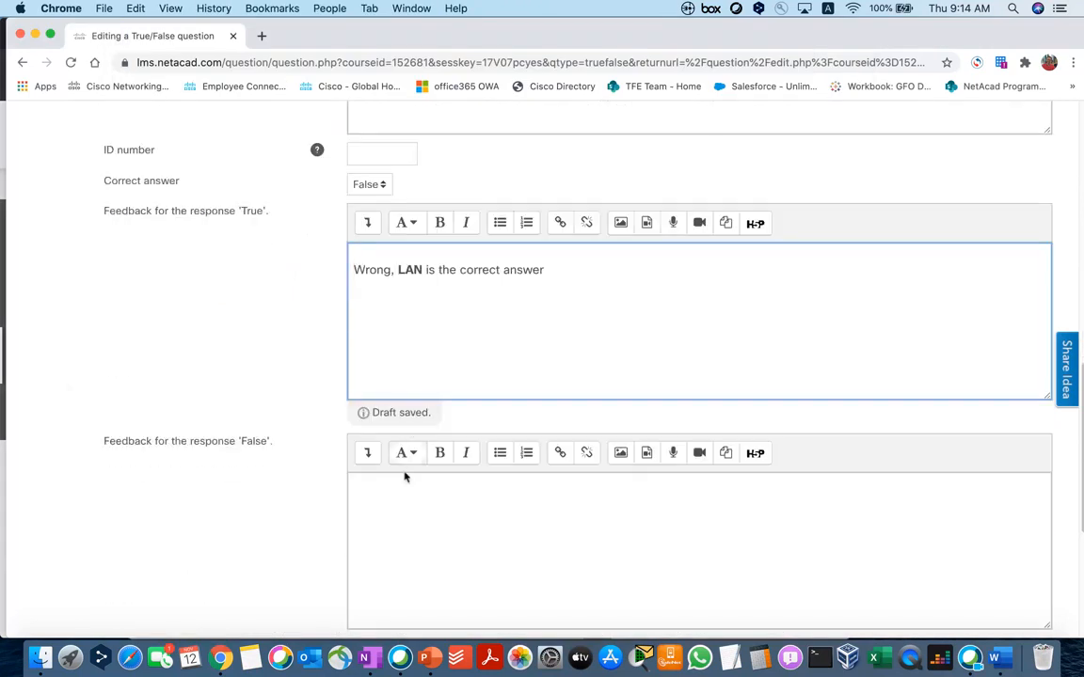
Step: Copy "Correct" from the Quiz document in Word into the feedback for the response 'False' in Chrome and save the question
click(405, 477)
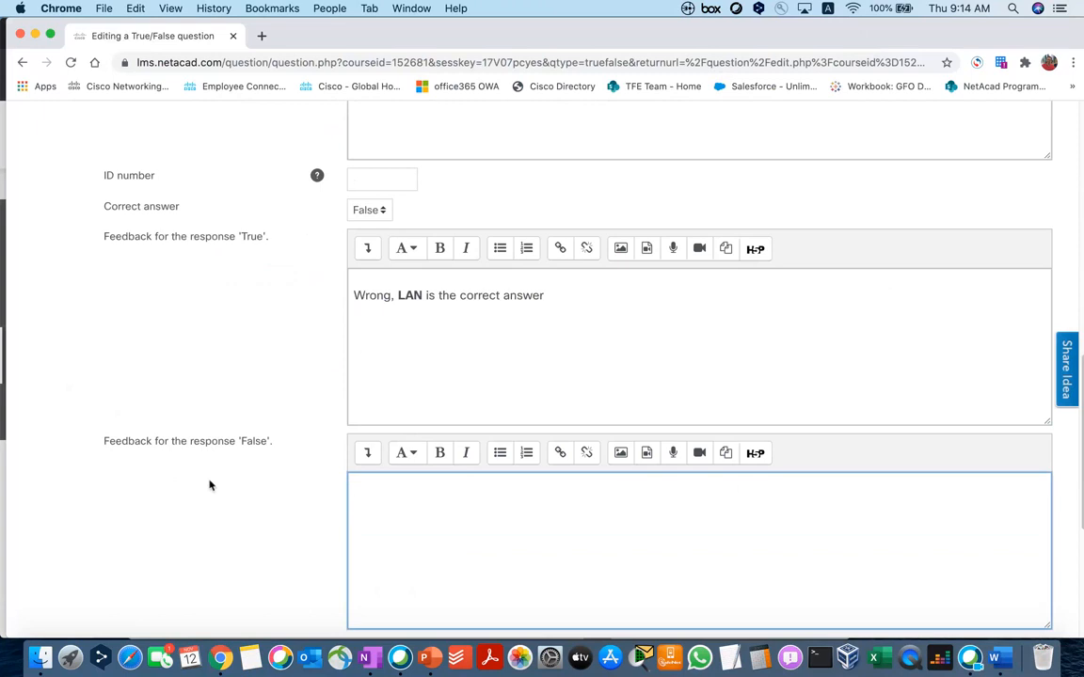
click(993, 656)
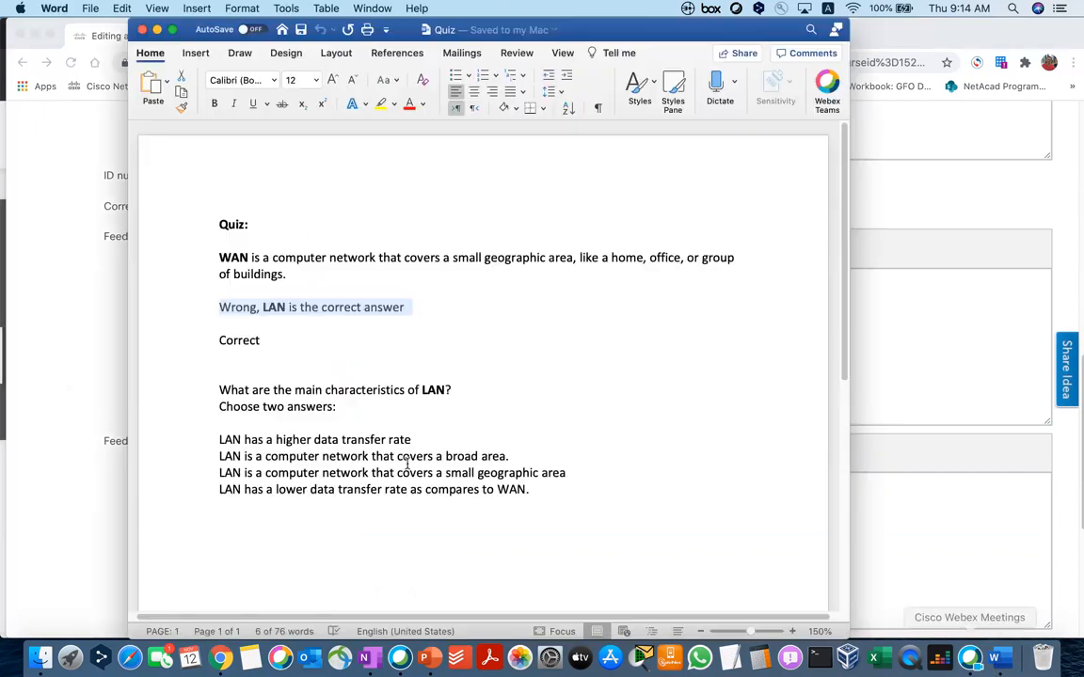
double_click(240, 341)
right_click(239, 340)
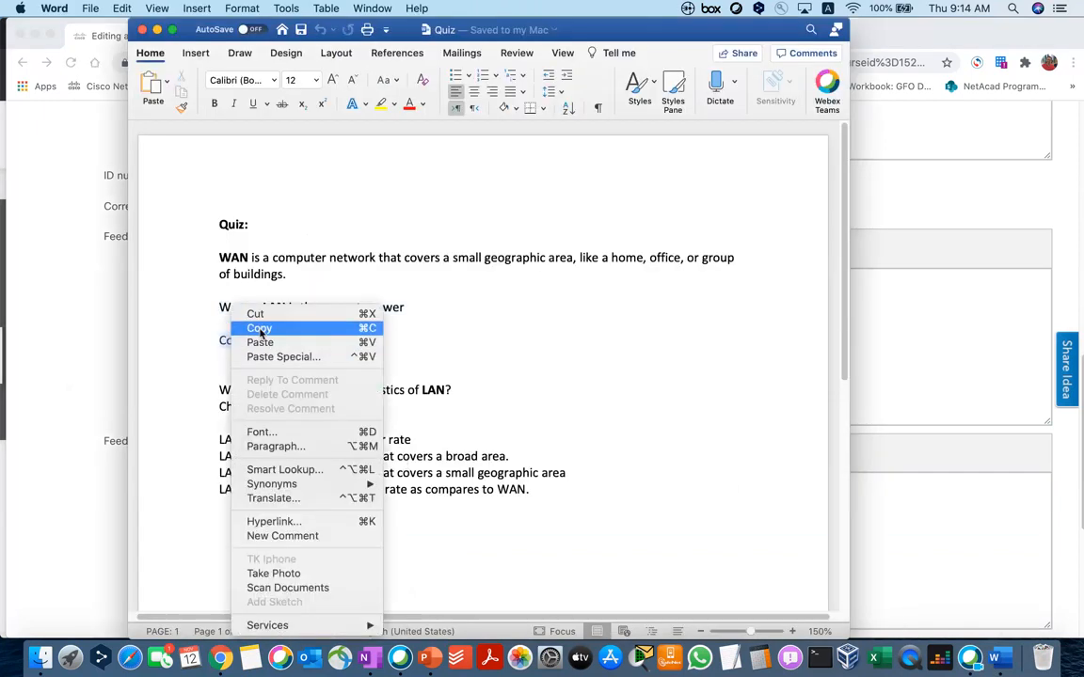
click(106, 369)
key(super+v)
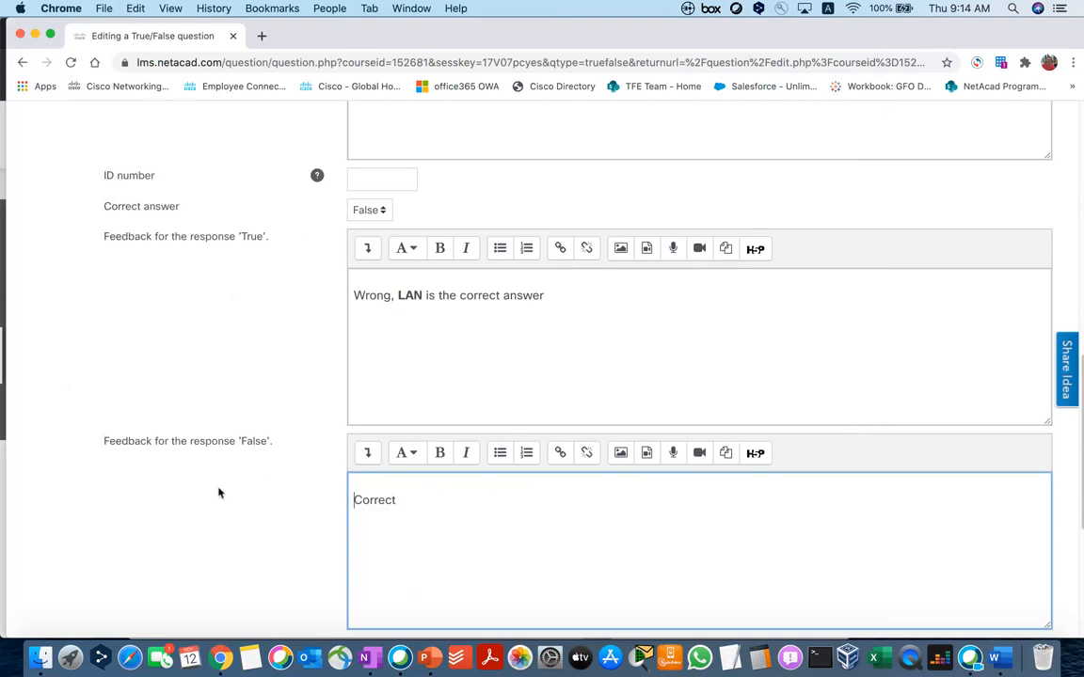
scroll(219, 493, down, 5)
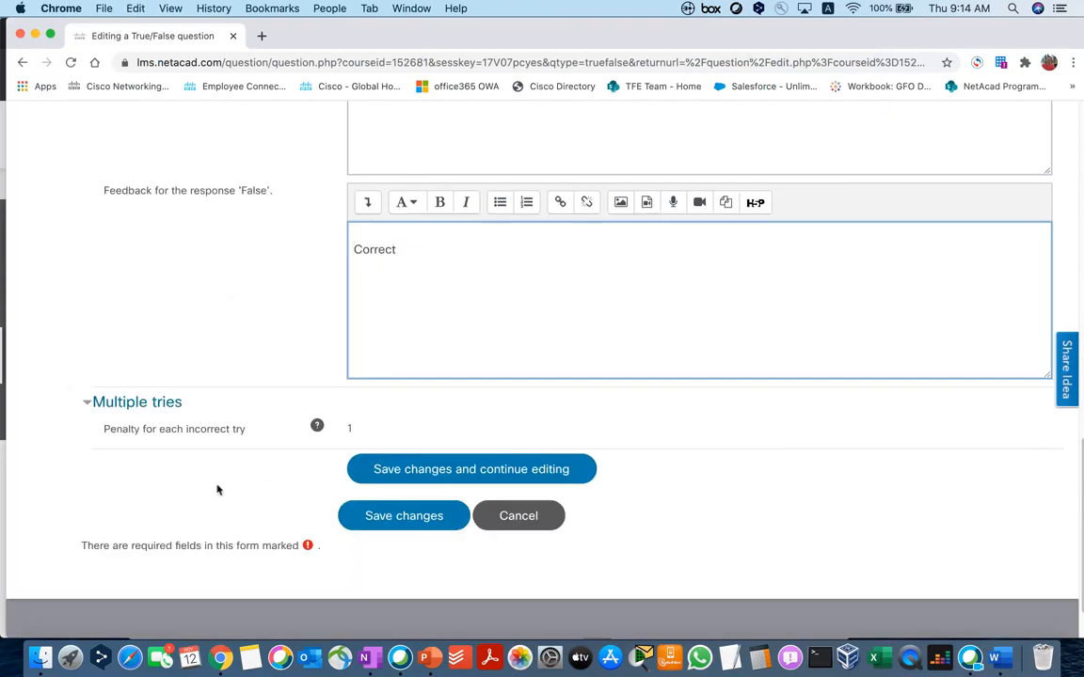
click(422, 527)
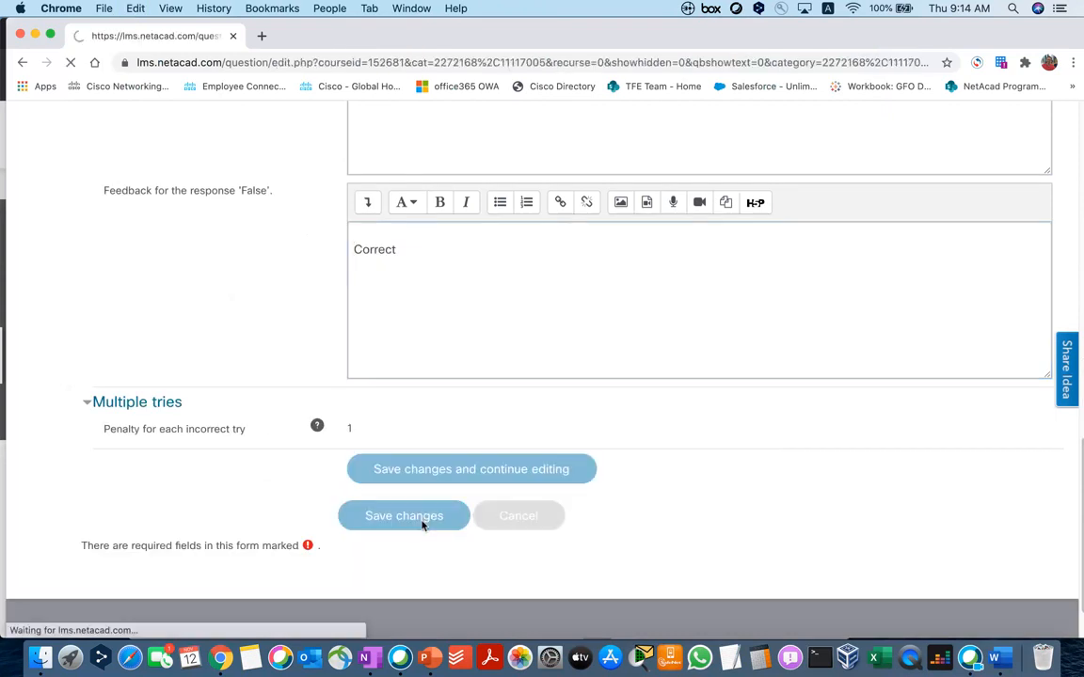
Step: Preview New Question 1 from the second page of the Quizzes question list, then close the preview
scroll(386, 489, down, 15)
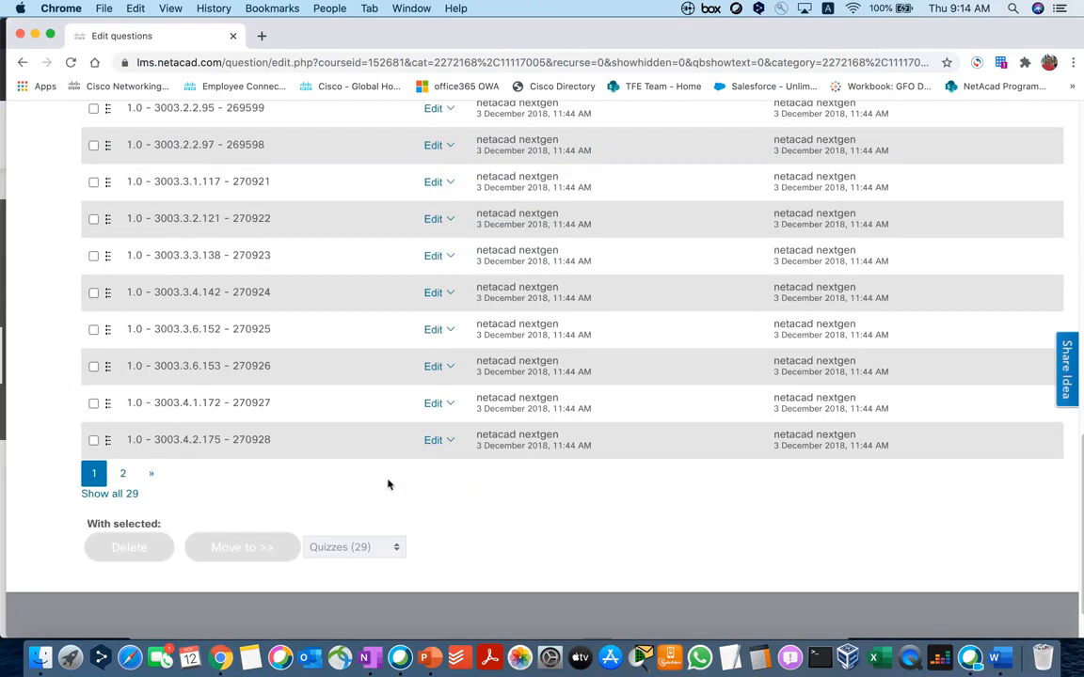
click(122, 473)
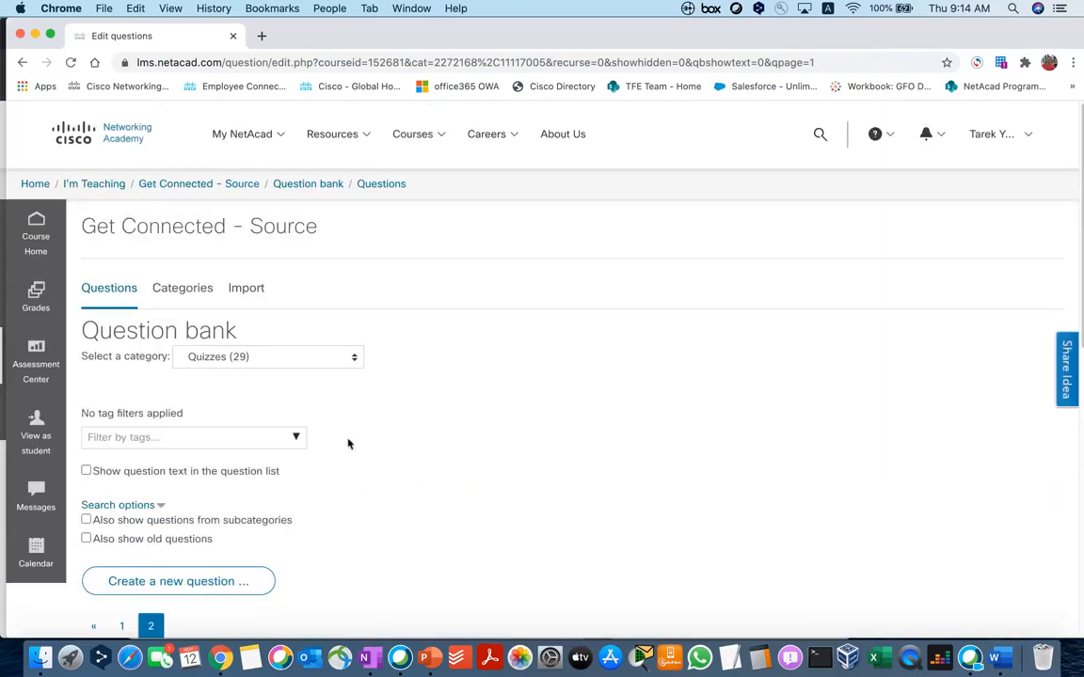
scroll(348, 443, down, 5)
scroll(362, 377, down, 2)
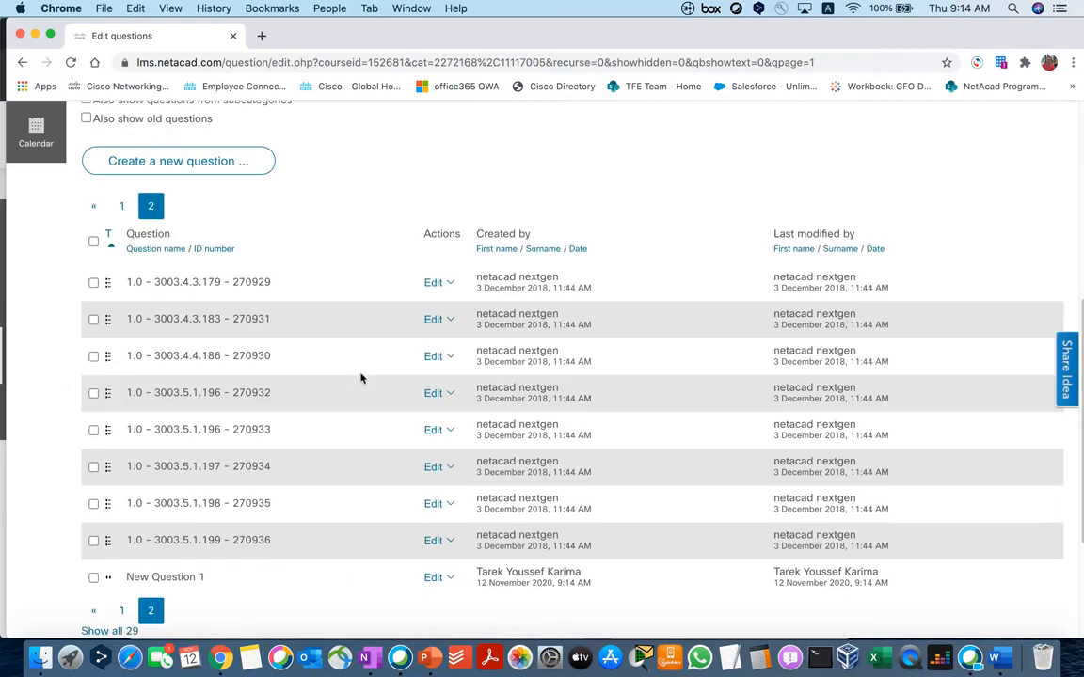
scroll(361, 377, down, 4)
click(438, 380)
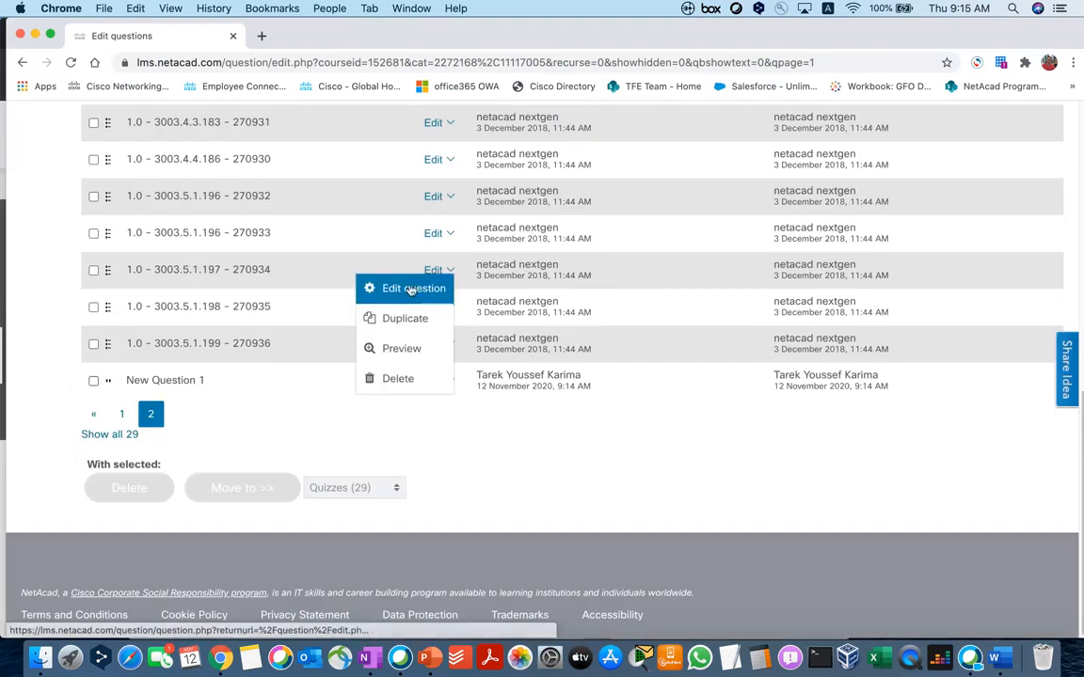
click(412, 350)
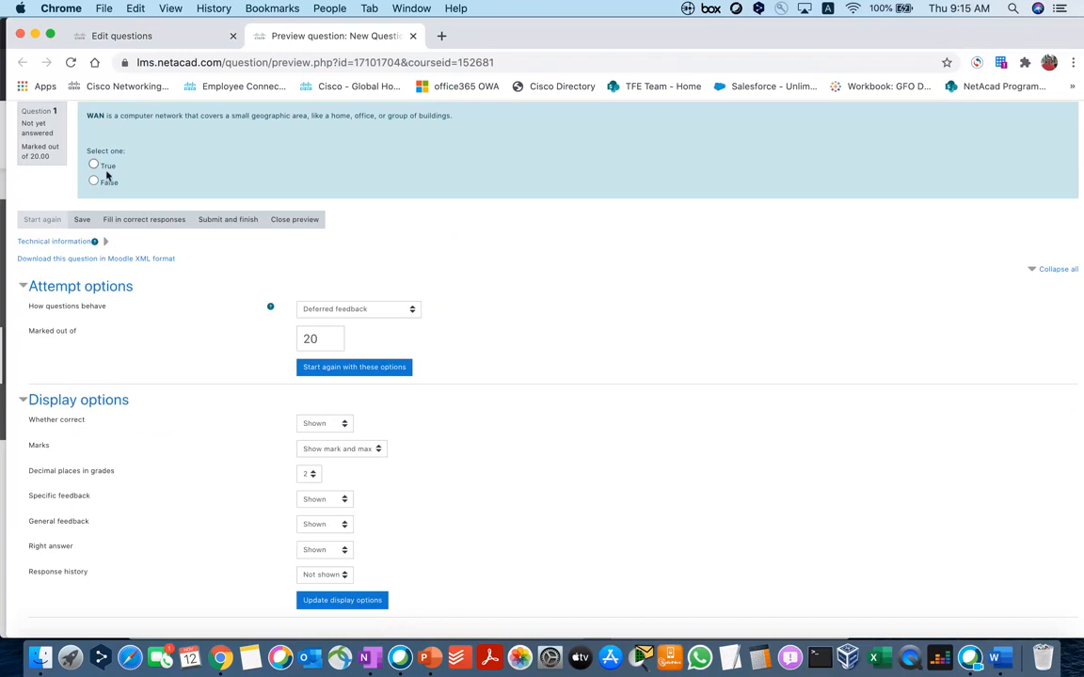
click(415, 36)
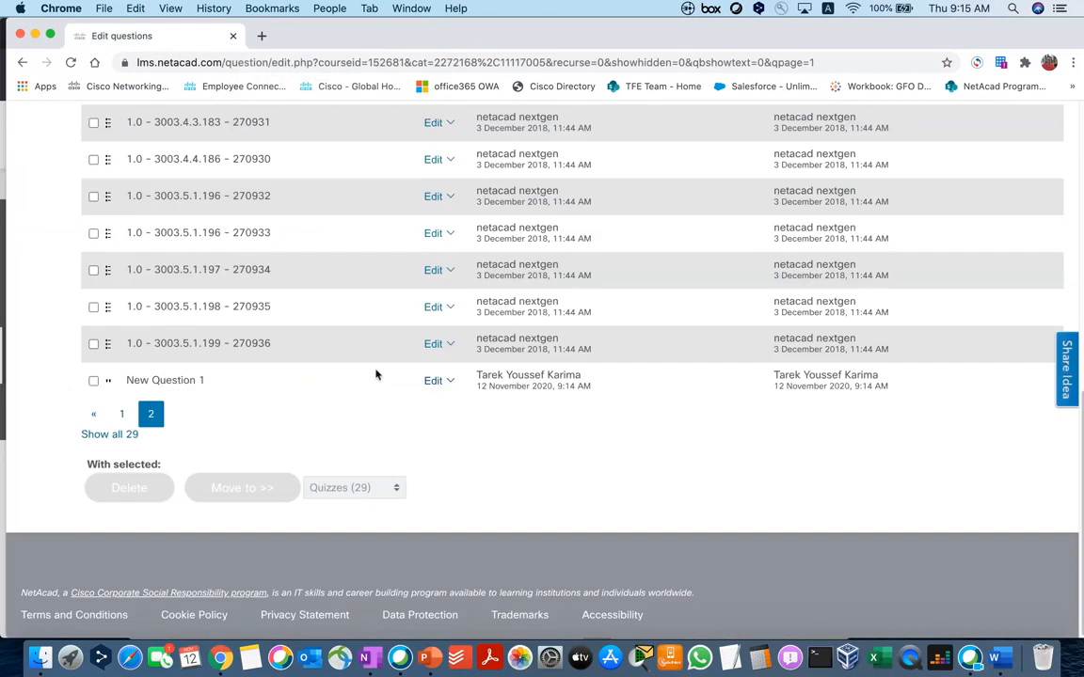
Step: Return to the Get Connected - Source course home page and turn editing on
scroll(376, 375, up, 10)
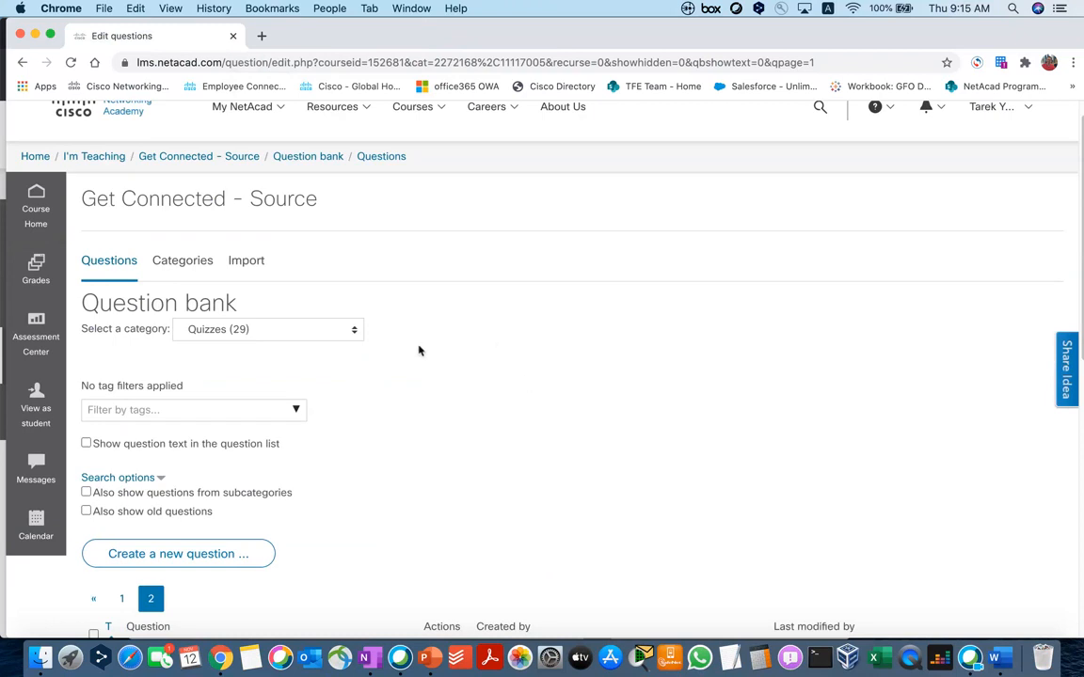
click(26, 209)
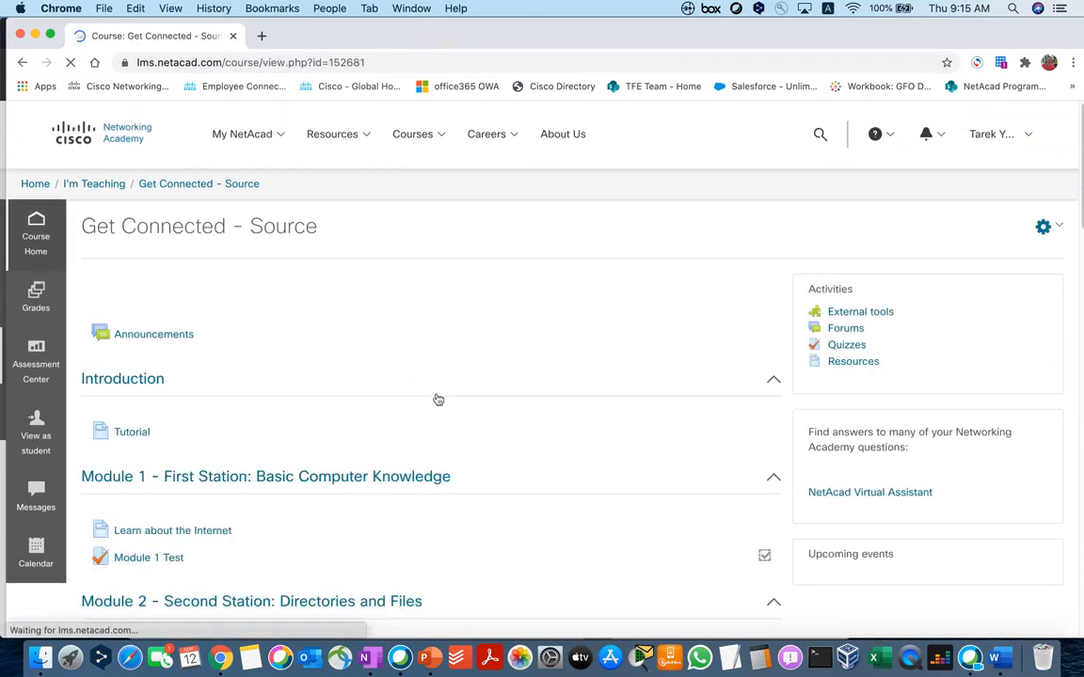
scroll(437, 365, down, 5)
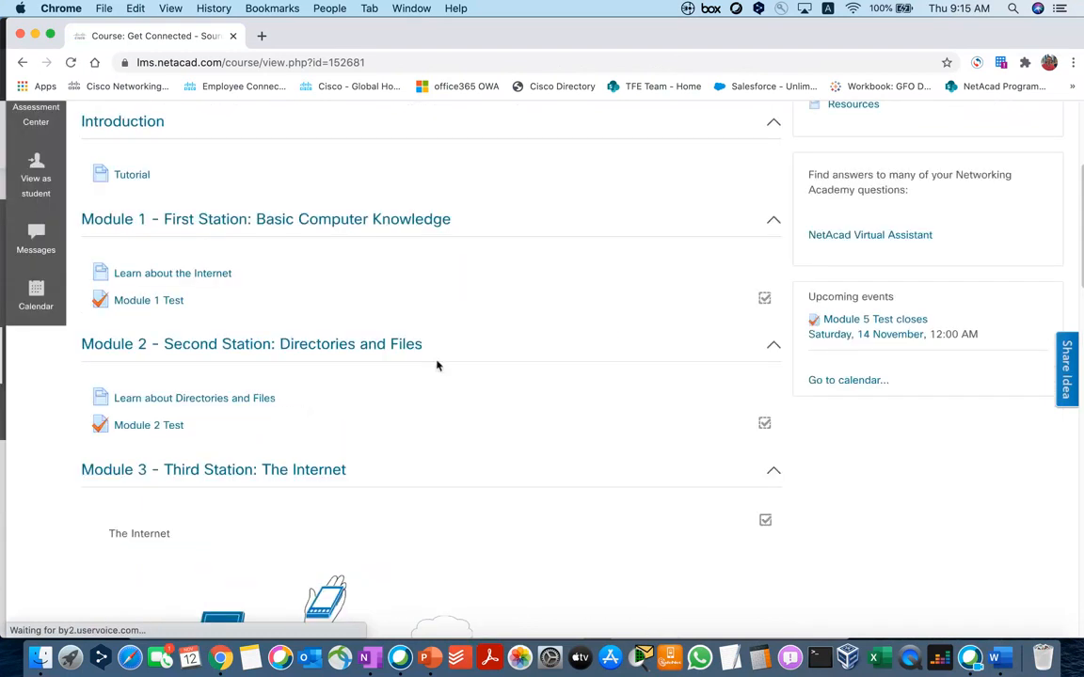
scroll(437, 365, up, 5)
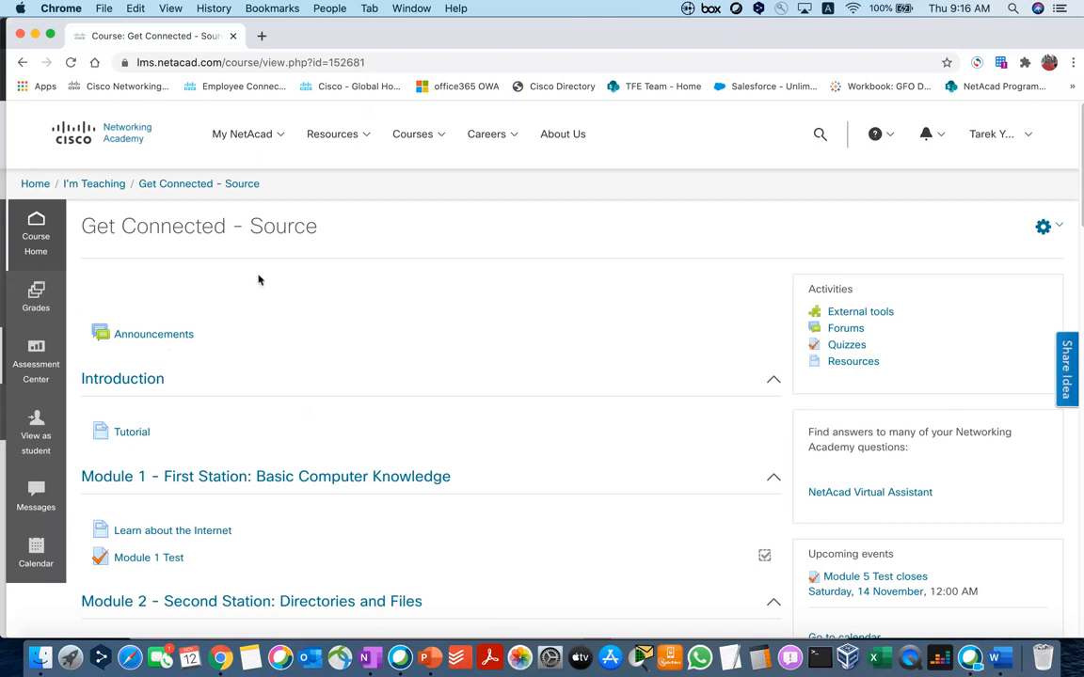
scroll(114, 268, down, 1)
scroll(165, 264, up, 1)
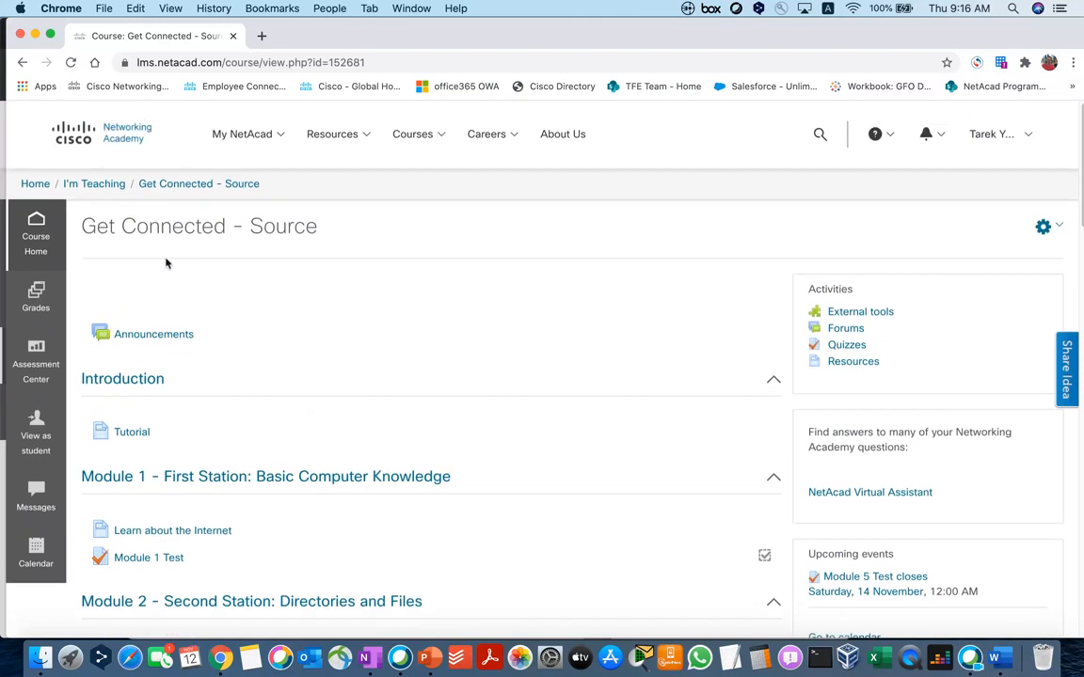
click(1050, 233)
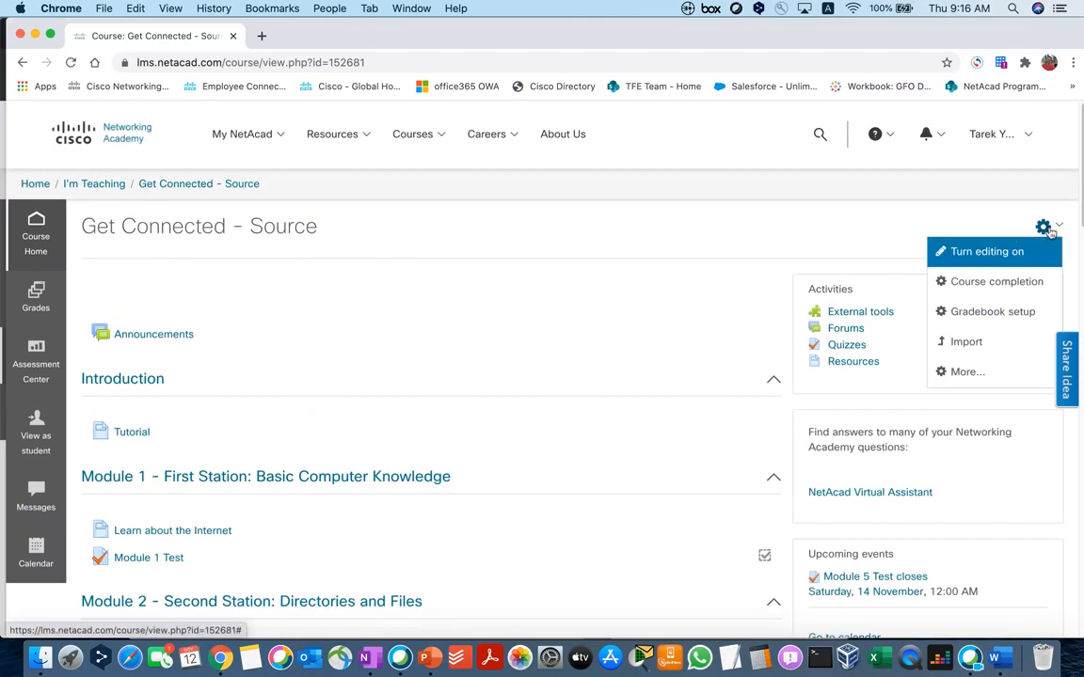
click(1002, 252)
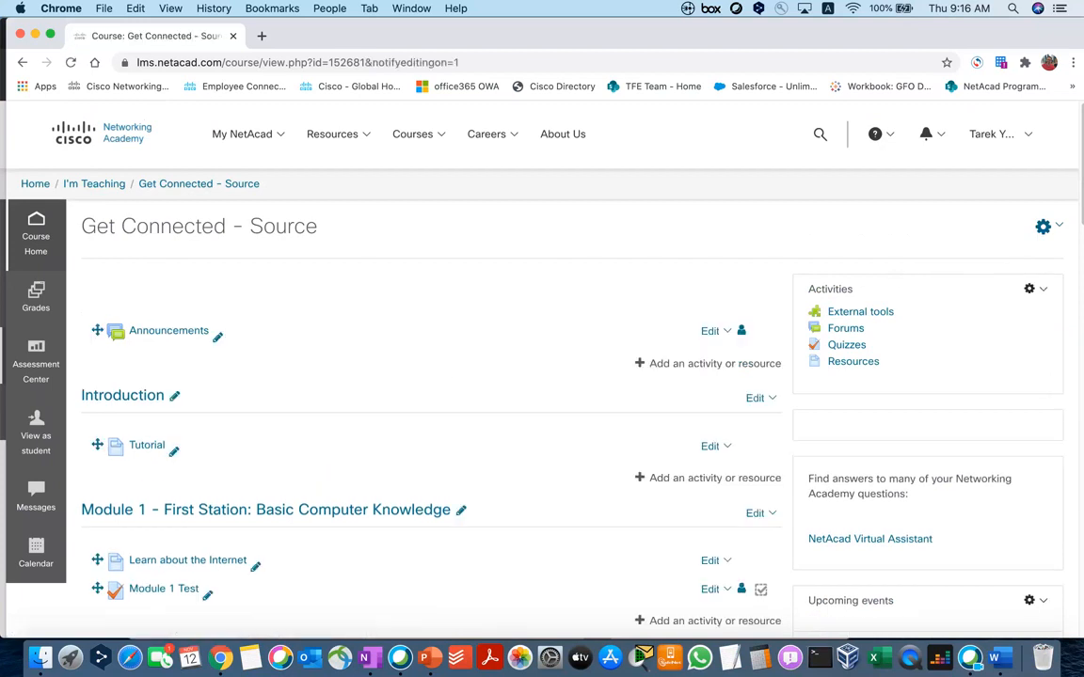
Step: Add one new topic after the End of Course section and rename it Quizzes
scroll(390, 489, down, 15)
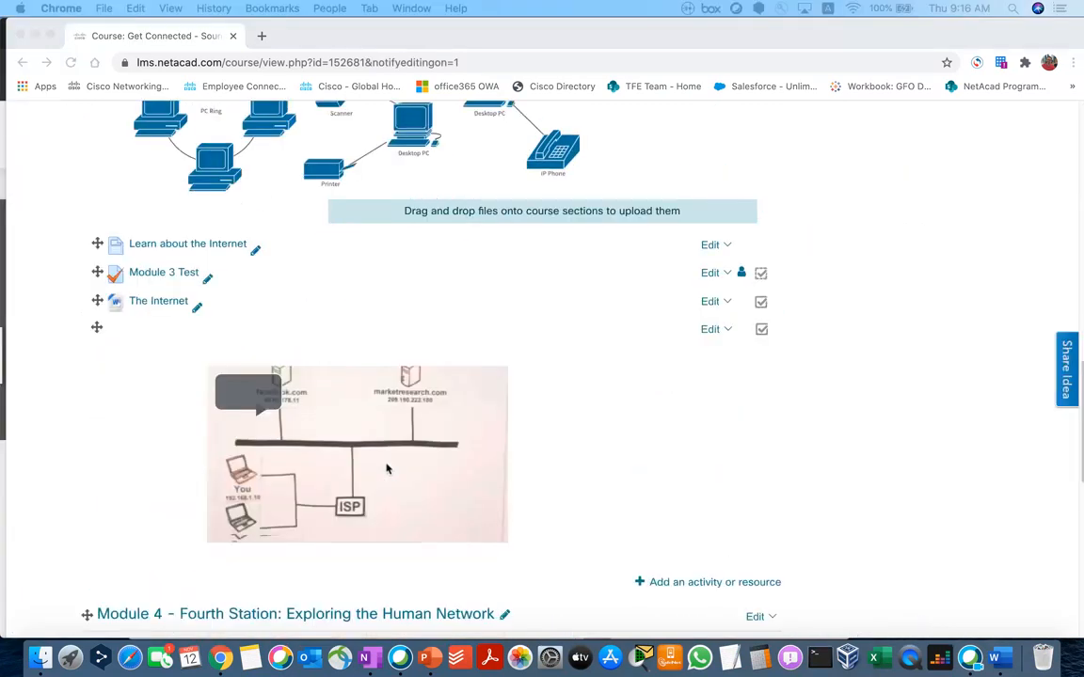
scroll(387, 468, down, 10)
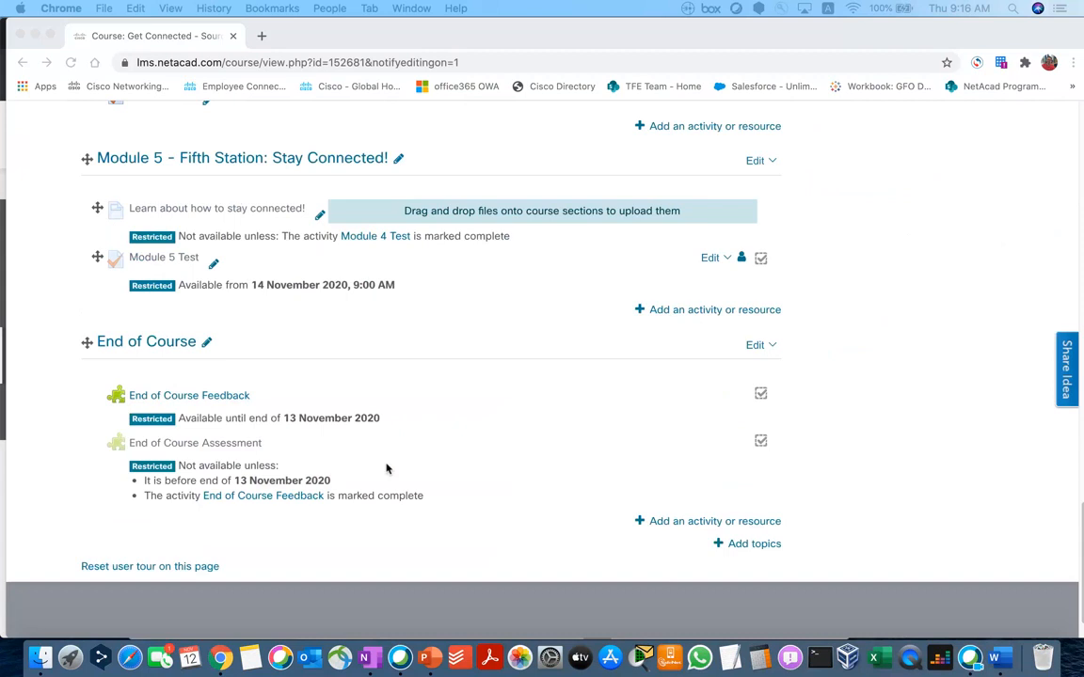
click(743, 544)
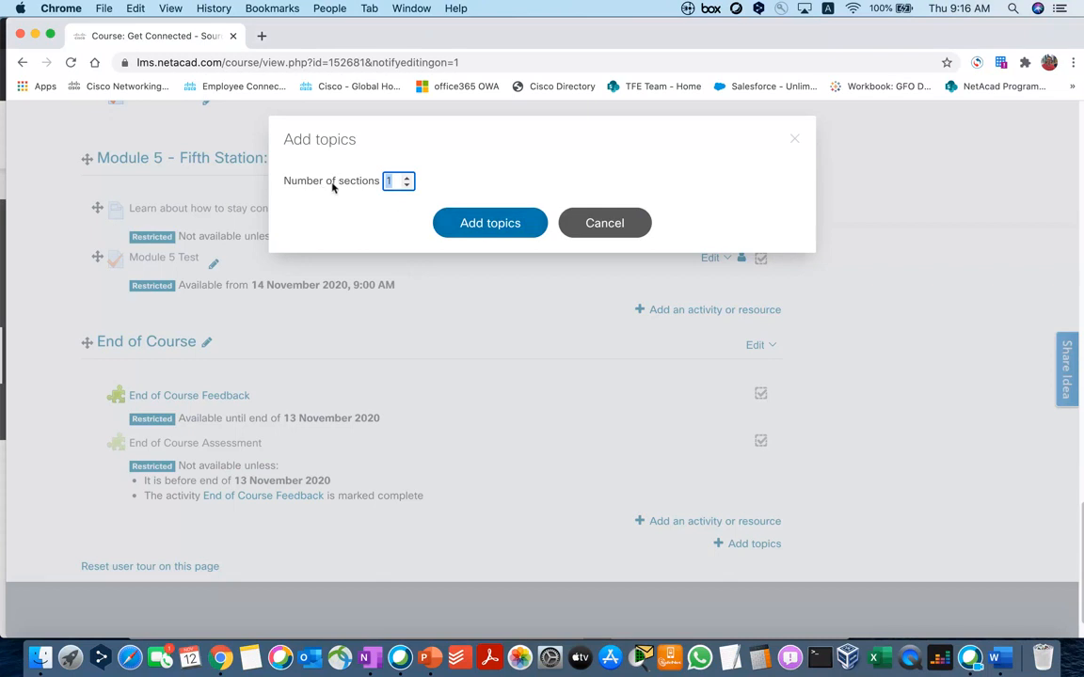
click(479, 227)
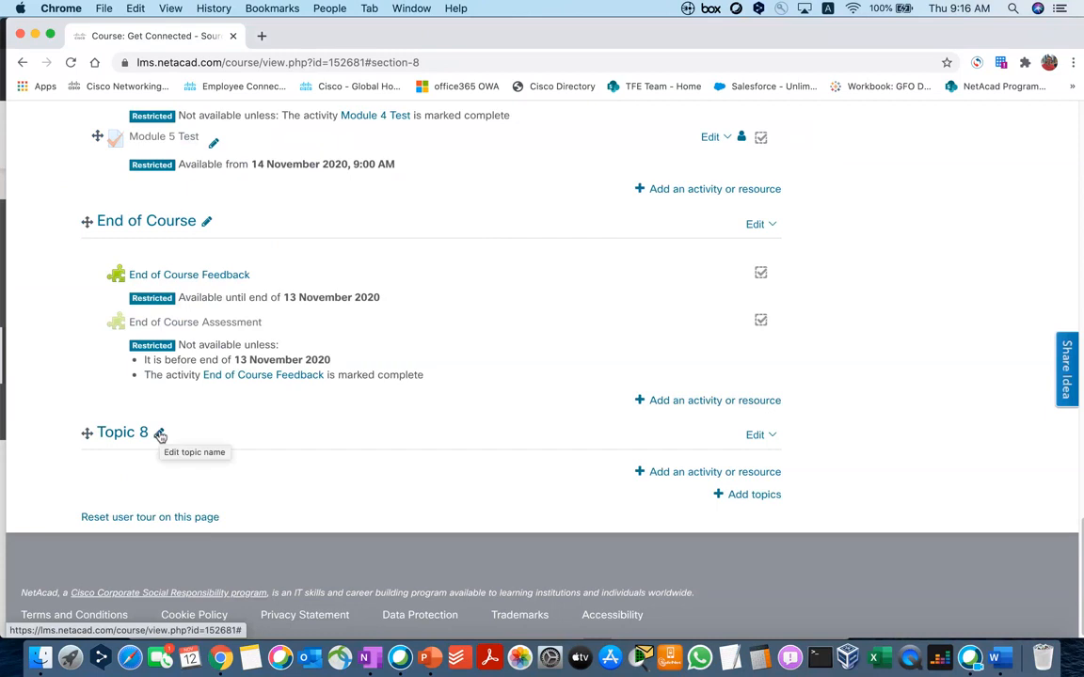
click(160, 434)
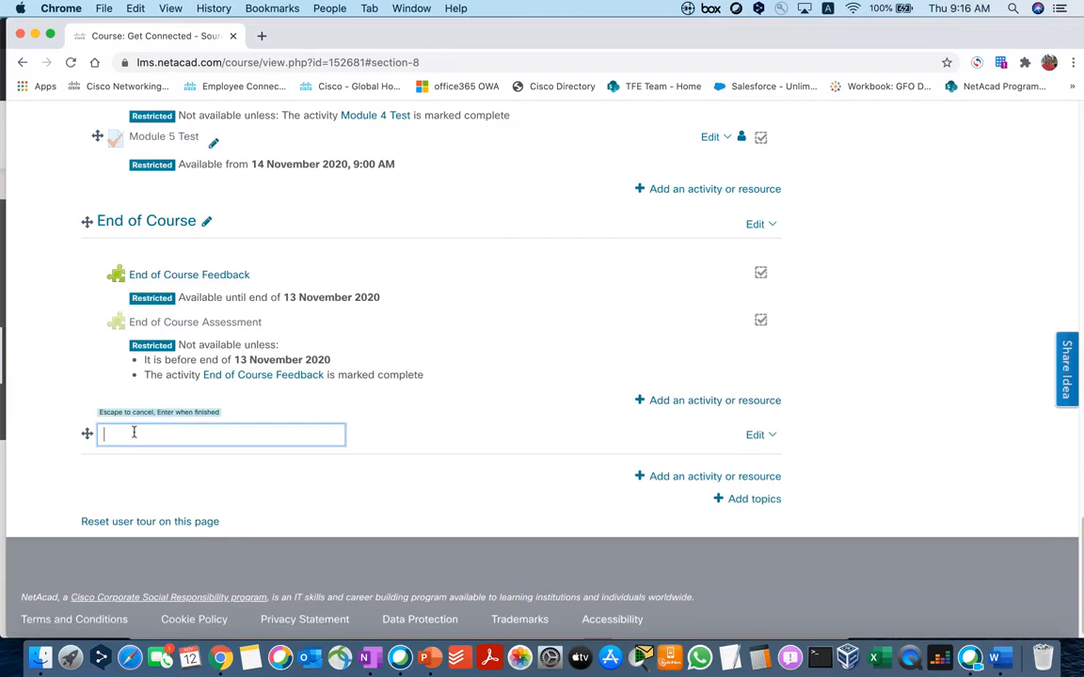
text(Quizz)
key(Return)
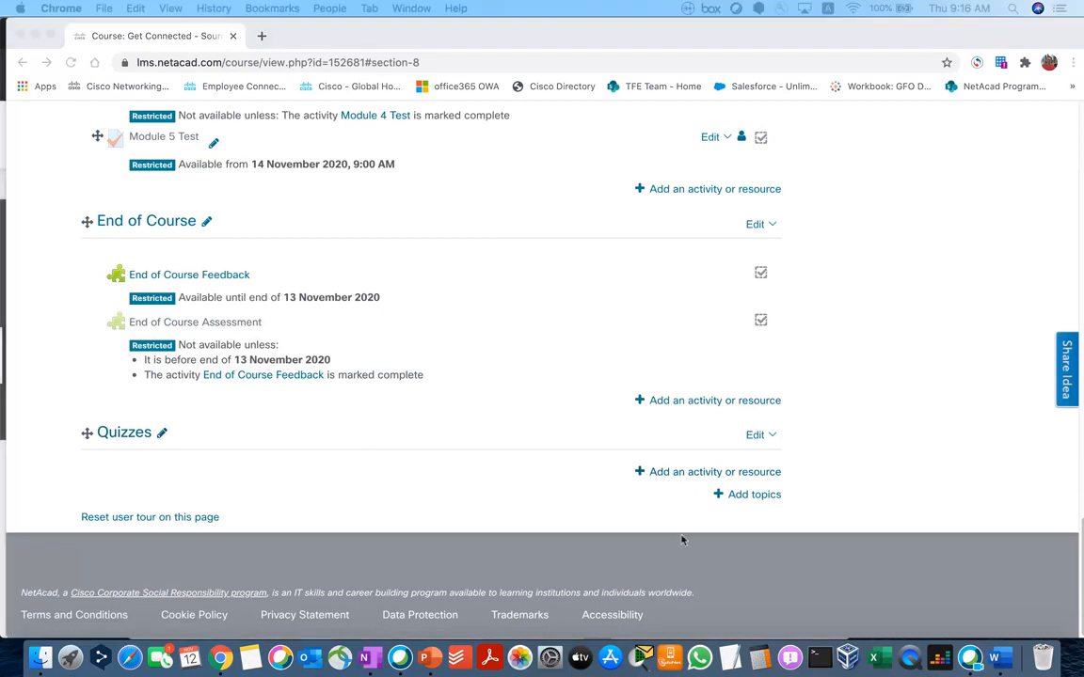
Step: Add a Quiz activity to the Quizzes section
click(672, 475)
click(671, 475)
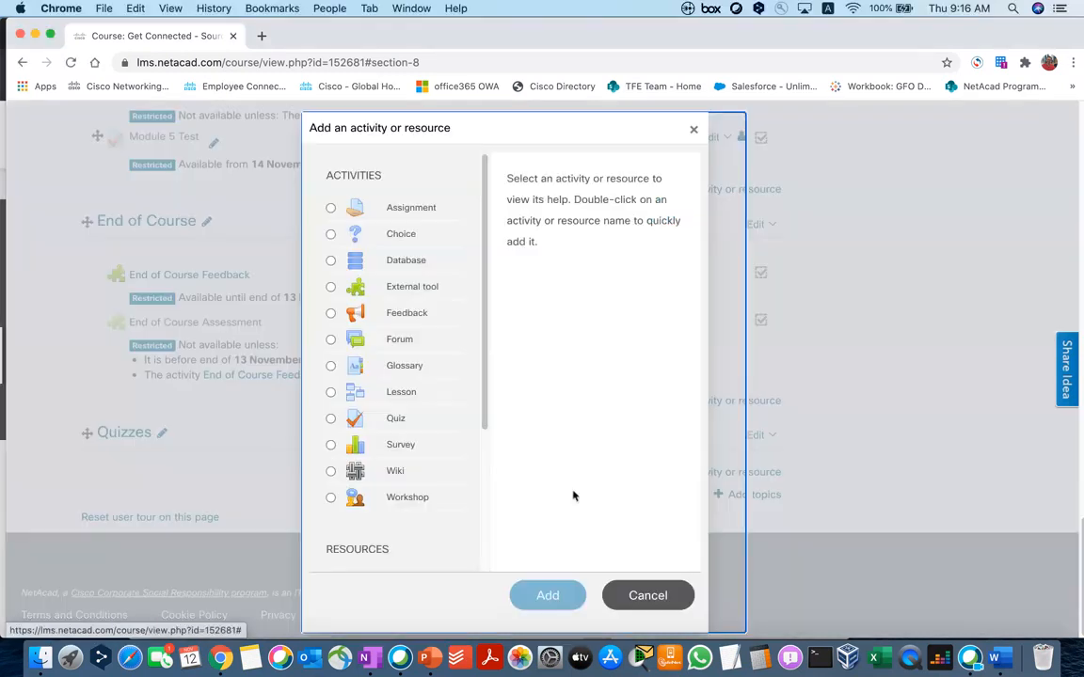
drag(482, 325, 484, 353)
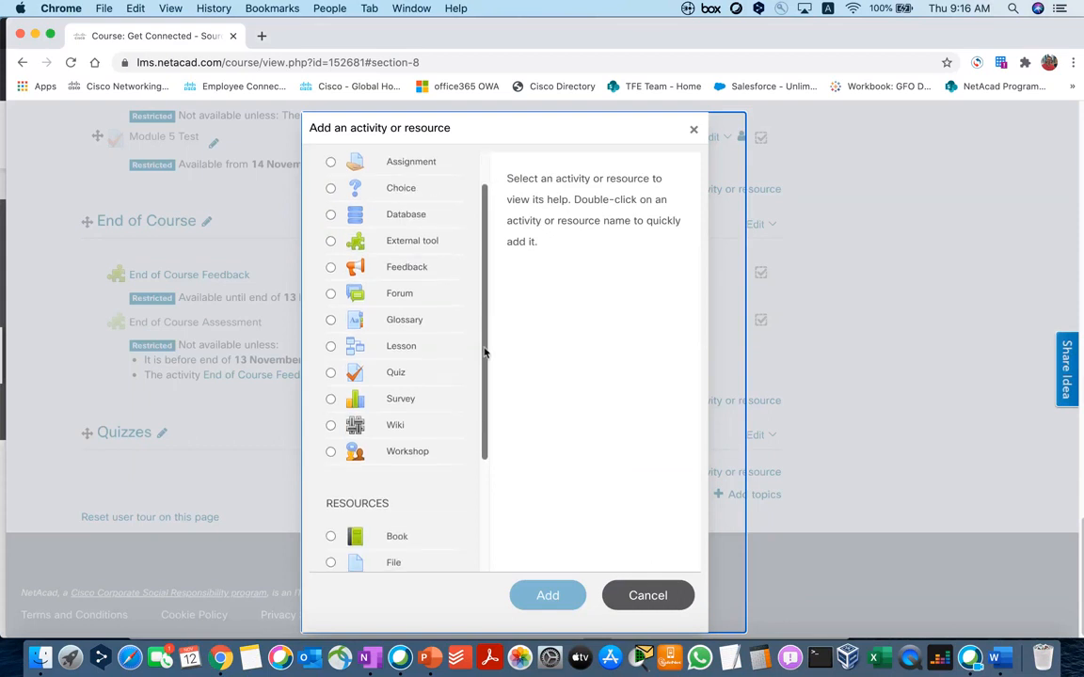
click(334, 374)
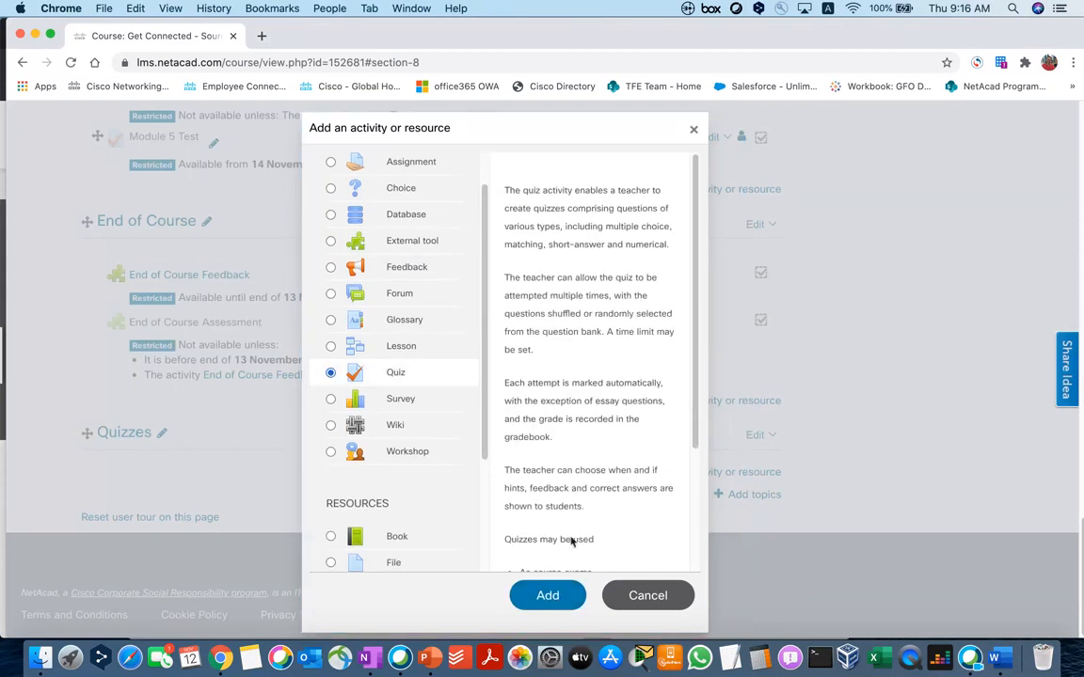
click(542, 595)
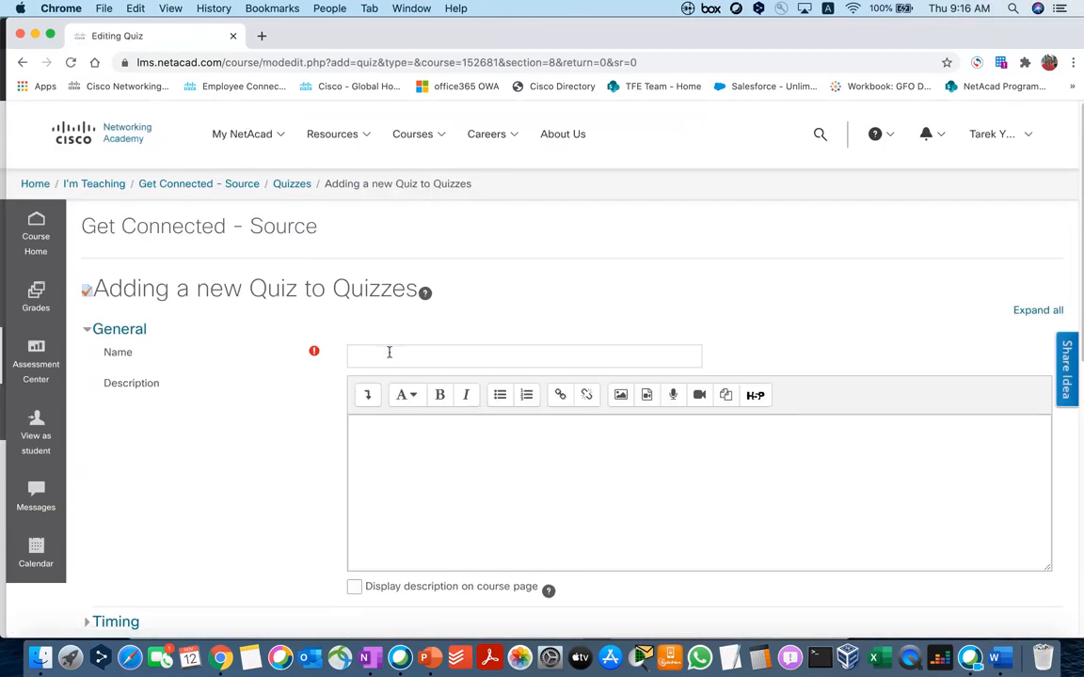
Step: Name the new quiz Practice Quiz
click(389, 352)
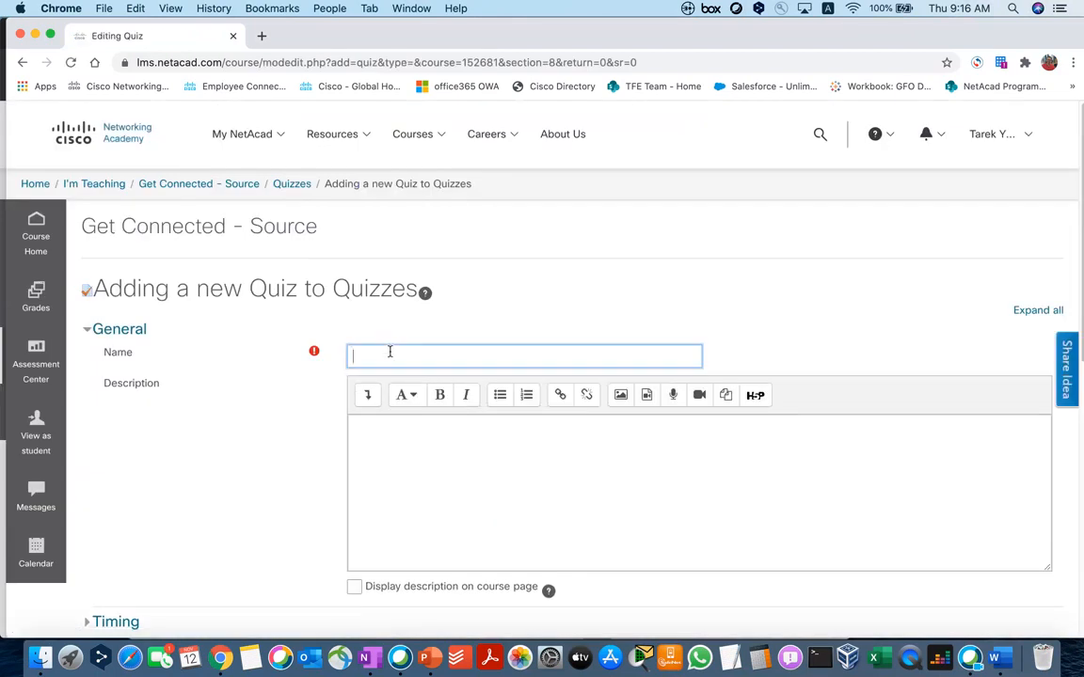
text(Prat)
key(BackSpace)
text(ctice Quiz)
click(285, 438)
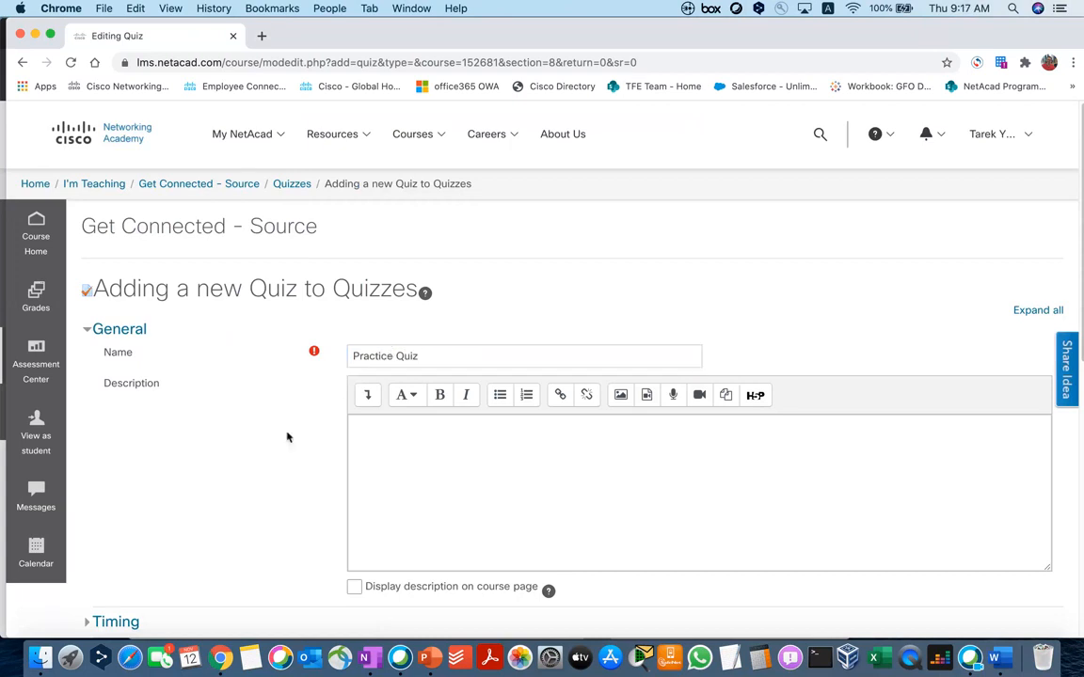
Step: Enable the quiz's open date of 12 November 2020 and its close date, setting the closing day to 14 November 2020
scroll(287, 436, down, 3)
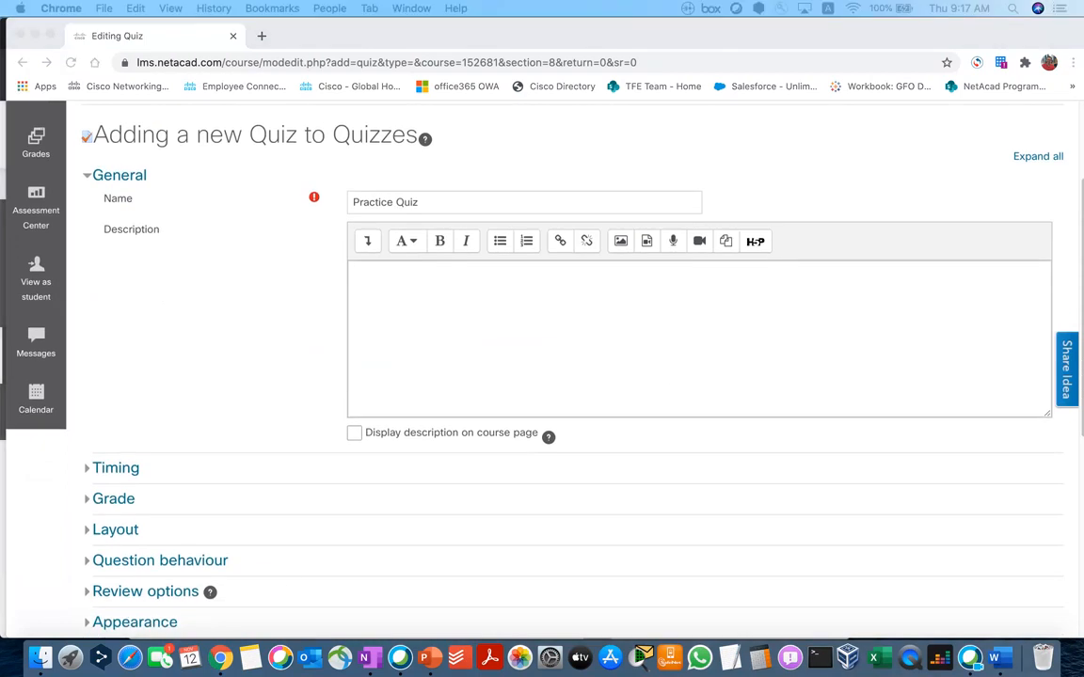
click(120, 468)
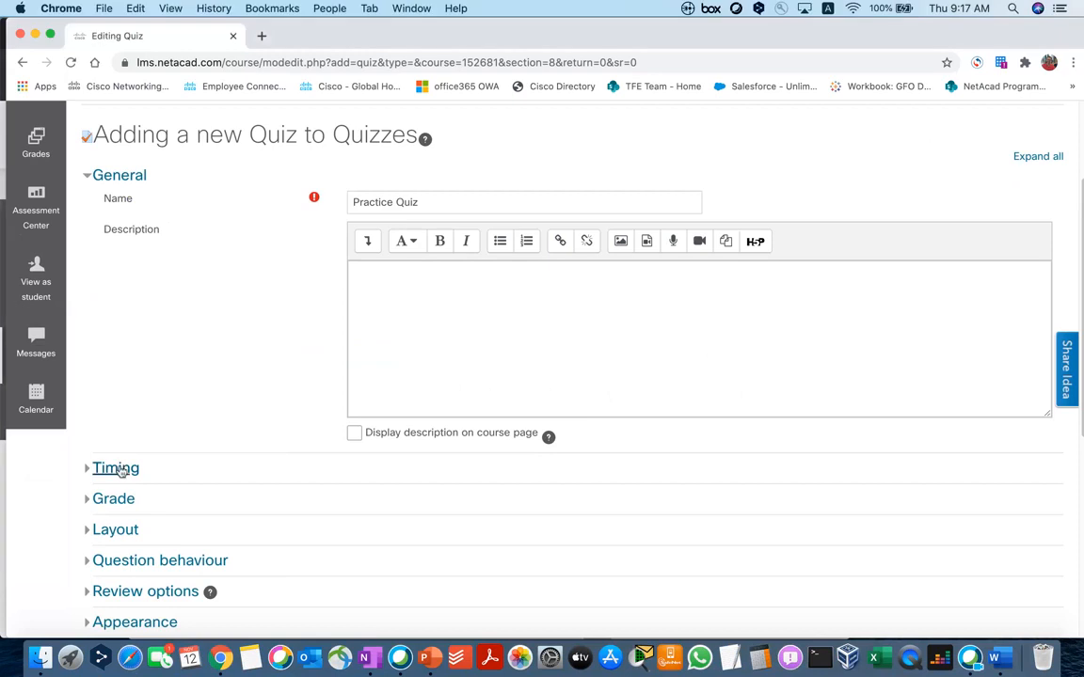
click(121, 469)
scroll(172, 378, down, 2)
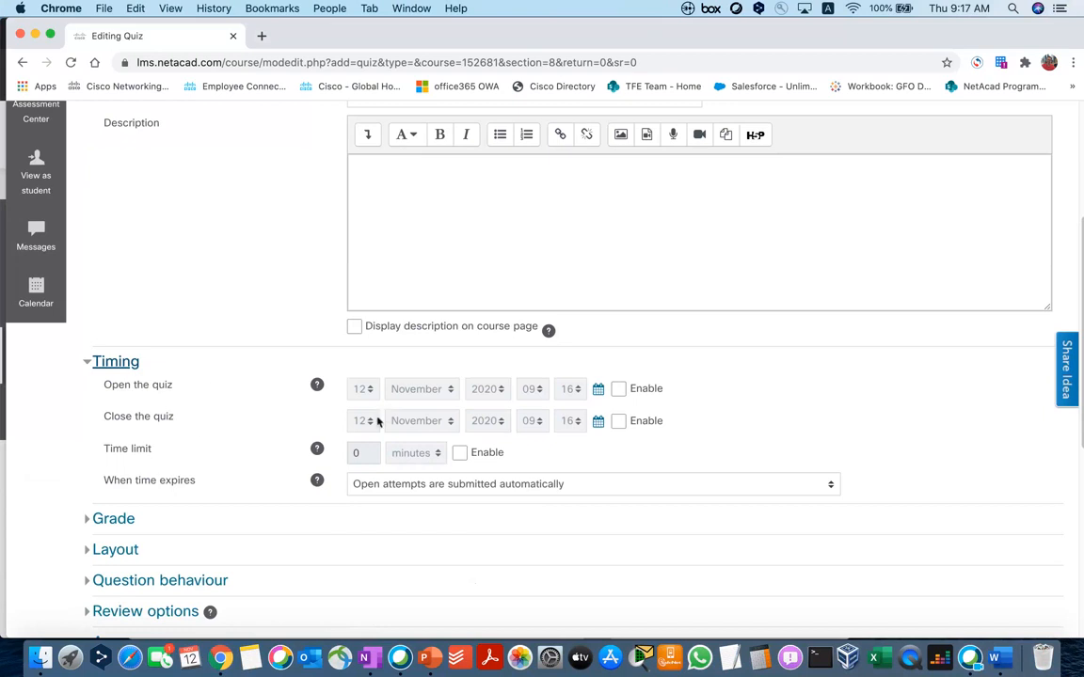
click(618, 389)
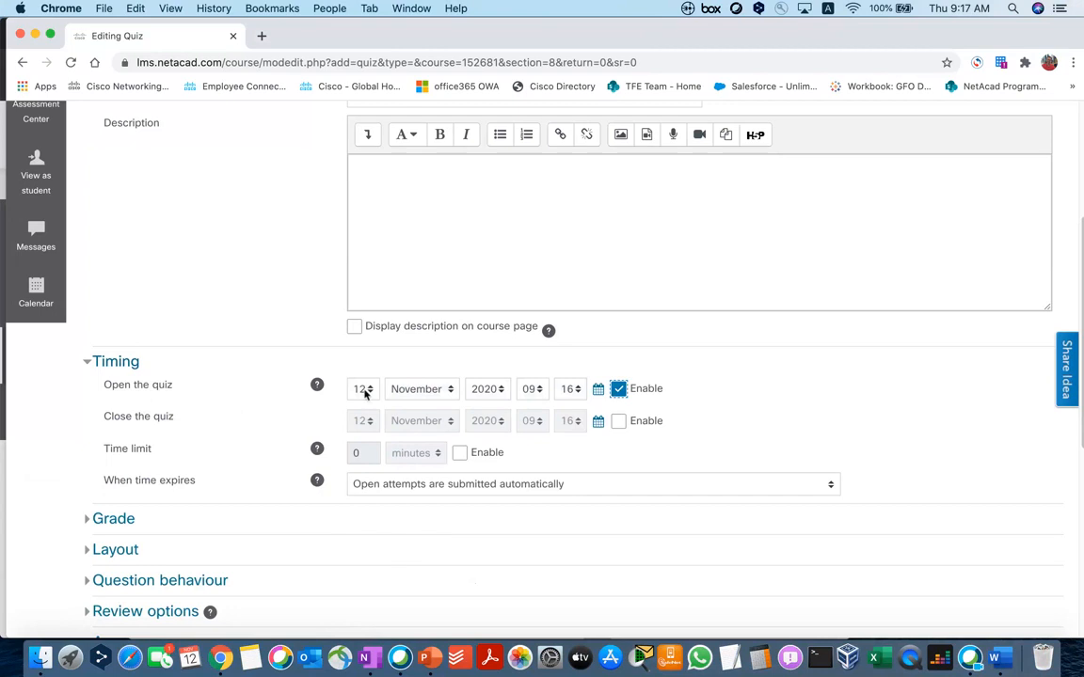
click(618, 420)
click(363, 421)
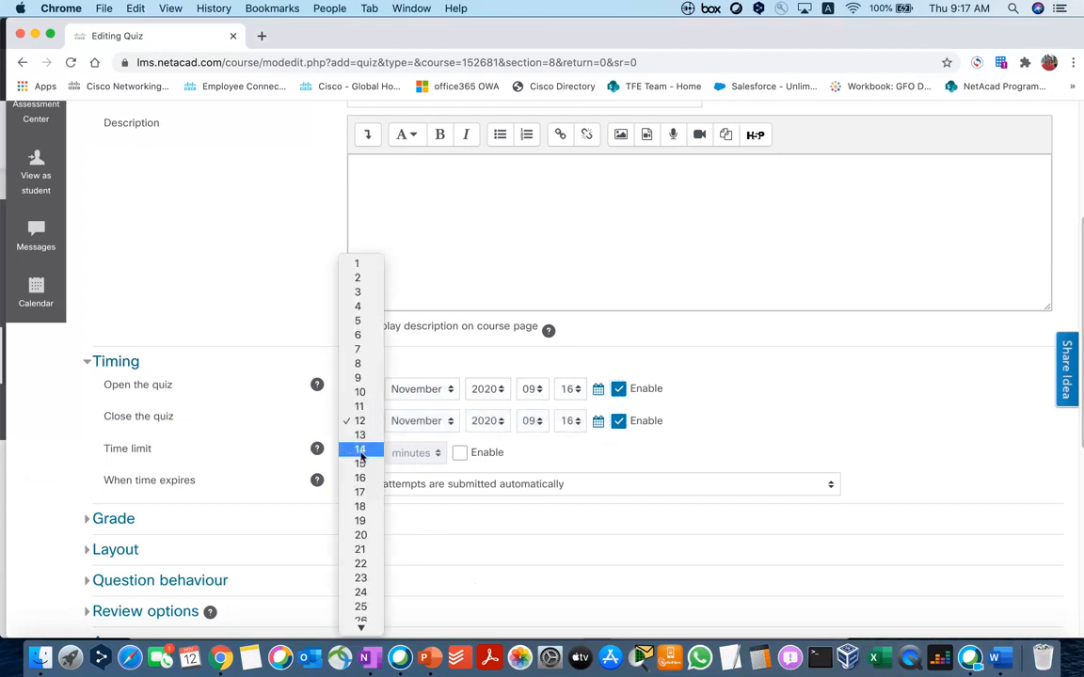
click(360, 452)
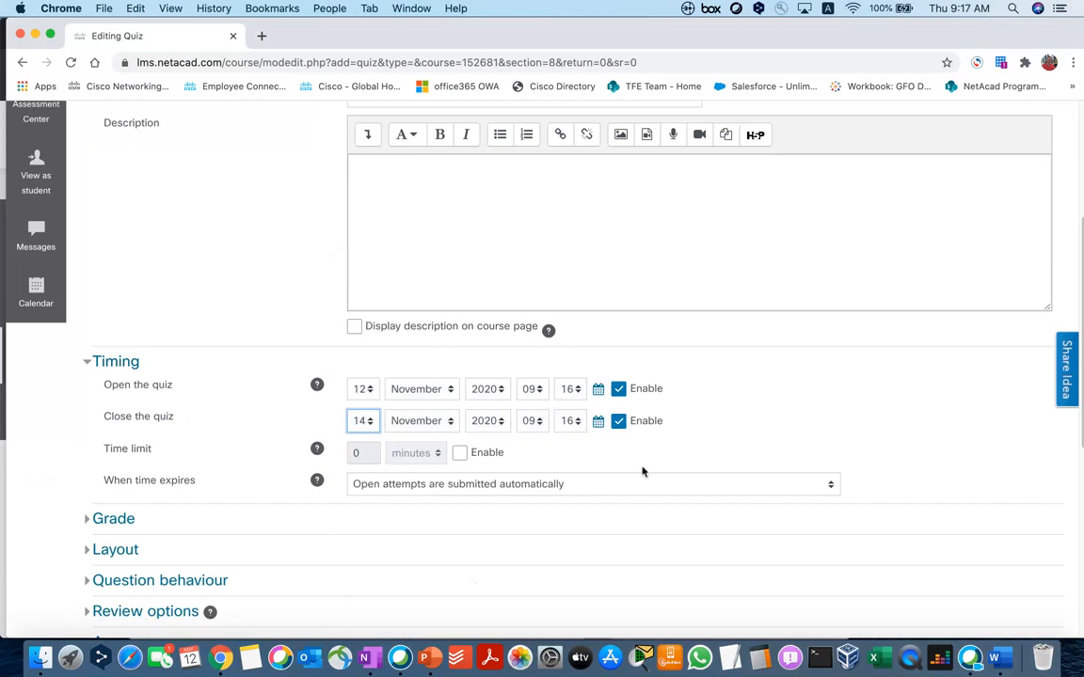
Step: Enable the quiz time limit and set it to 5 minutes
scroll(245, 438, down, 1)
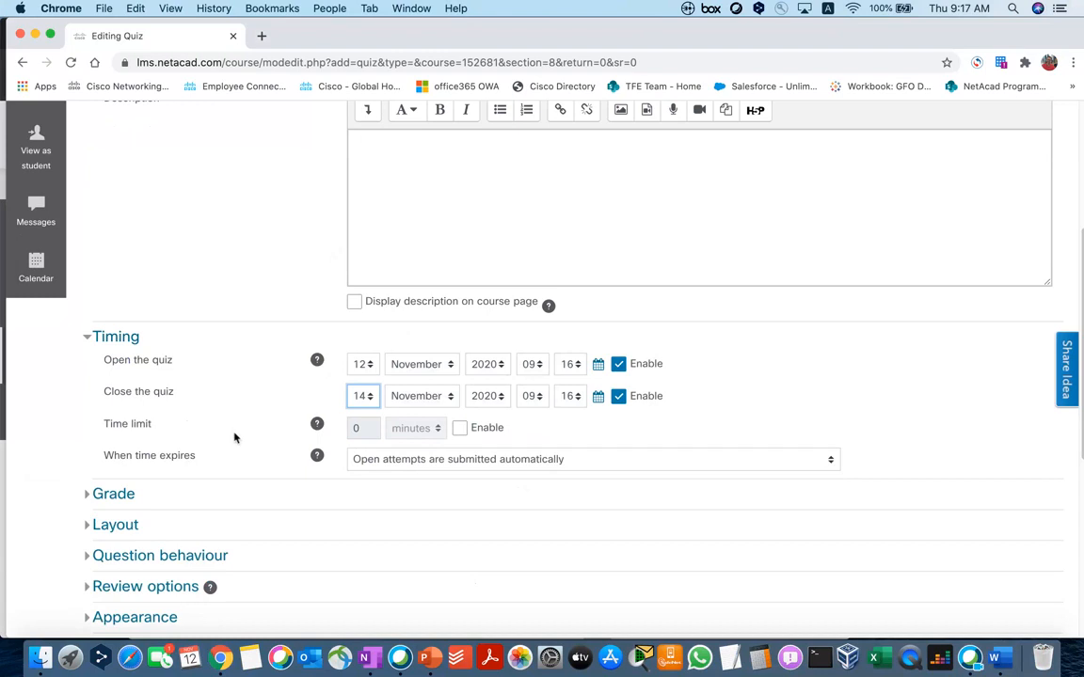
click(459, 428)
double_click(379, 435)
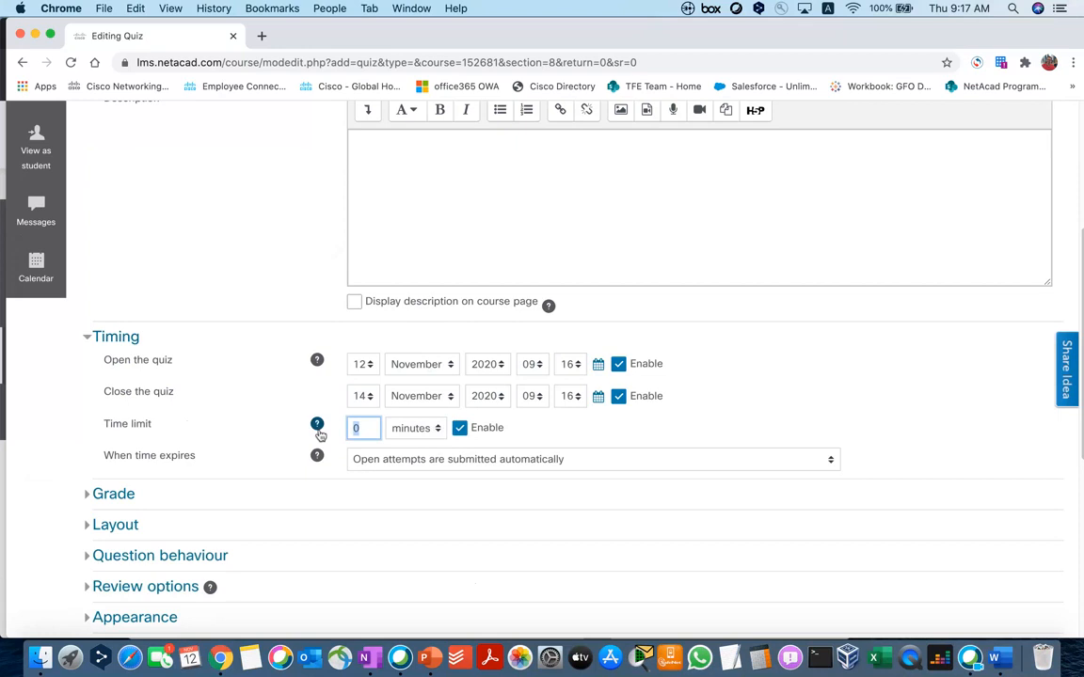
text(5)
click(418, 428)
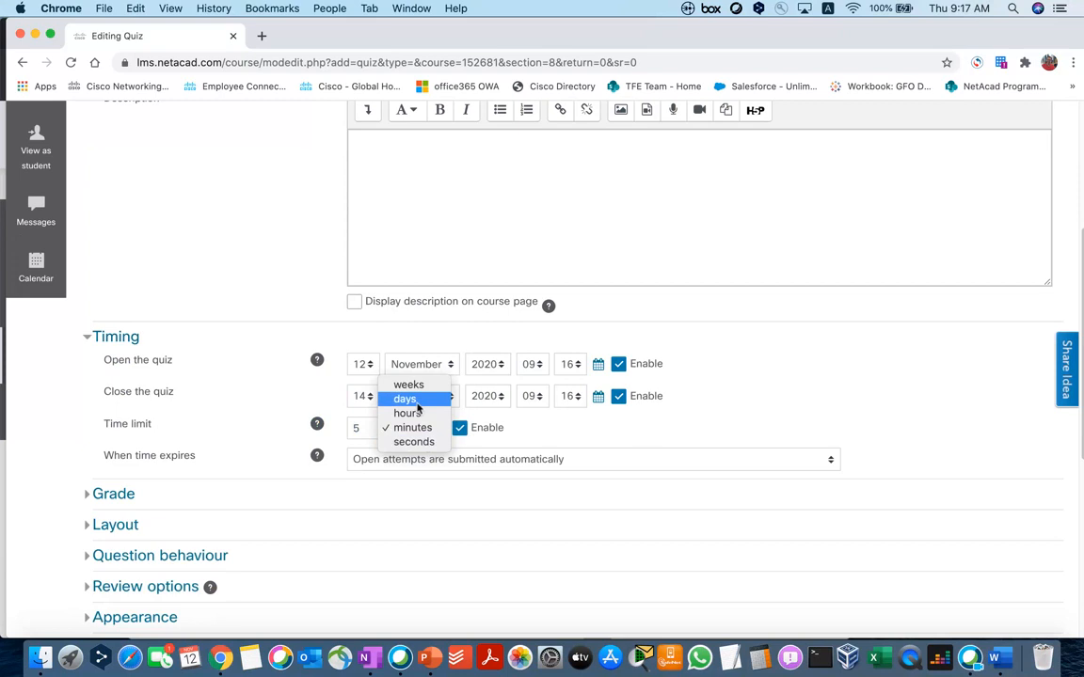
click(418, 426)
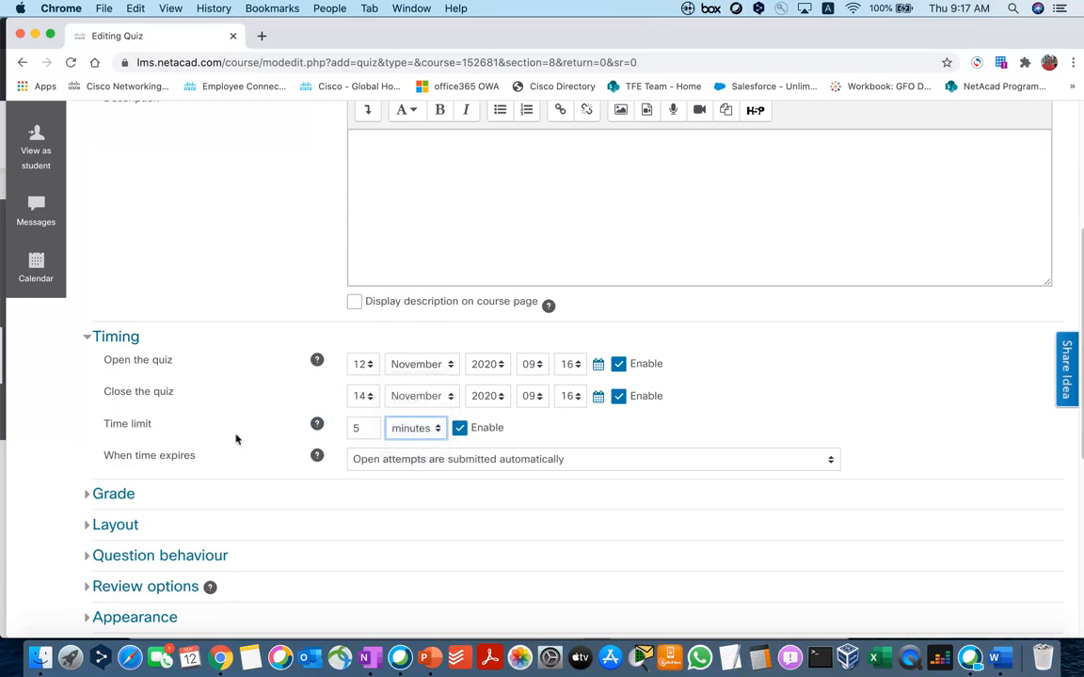
Step: Examine the choices for when time expires, and consult that setting's help and its Moodle documentation page in a separate tab
scroll(236, 439, down, 1)
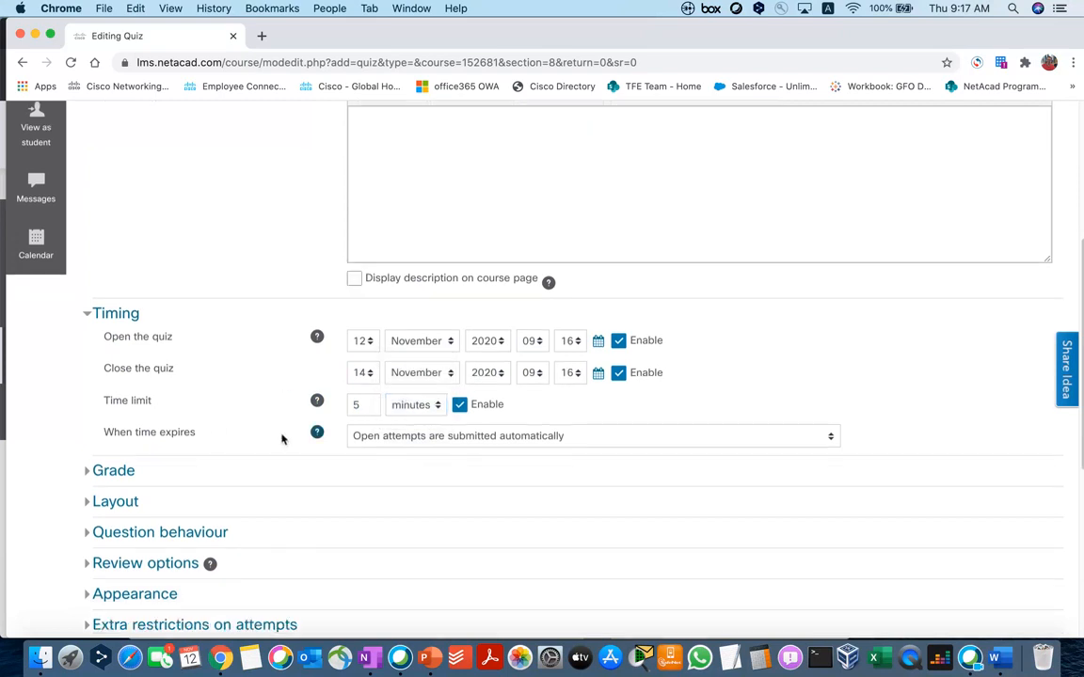
click(533, 439)
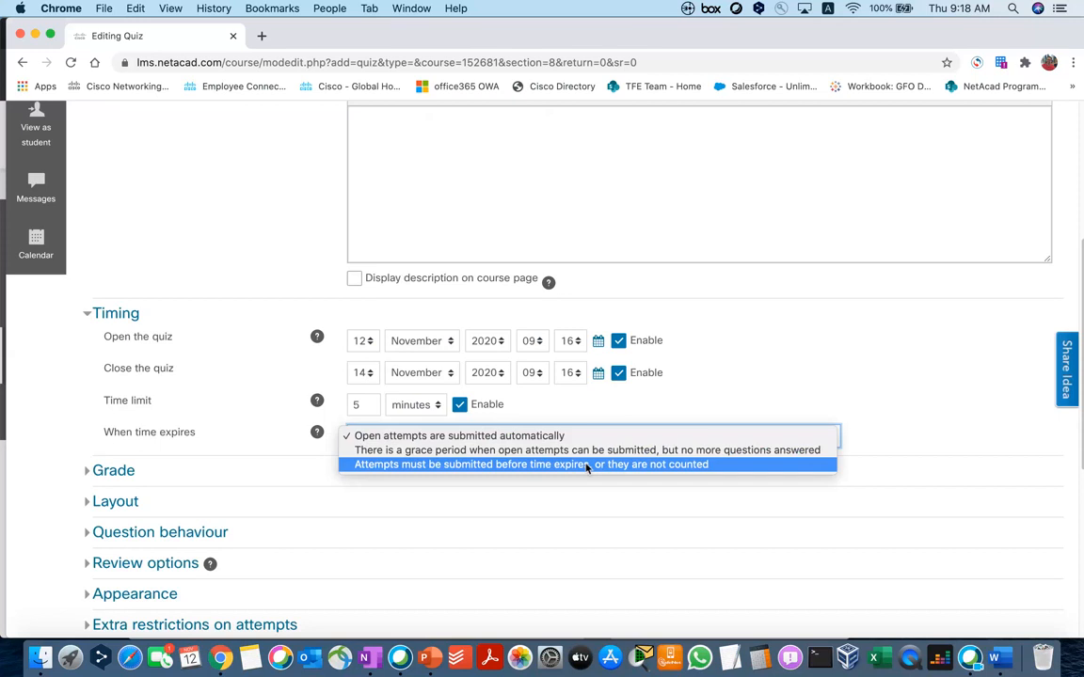
click(281, 402)
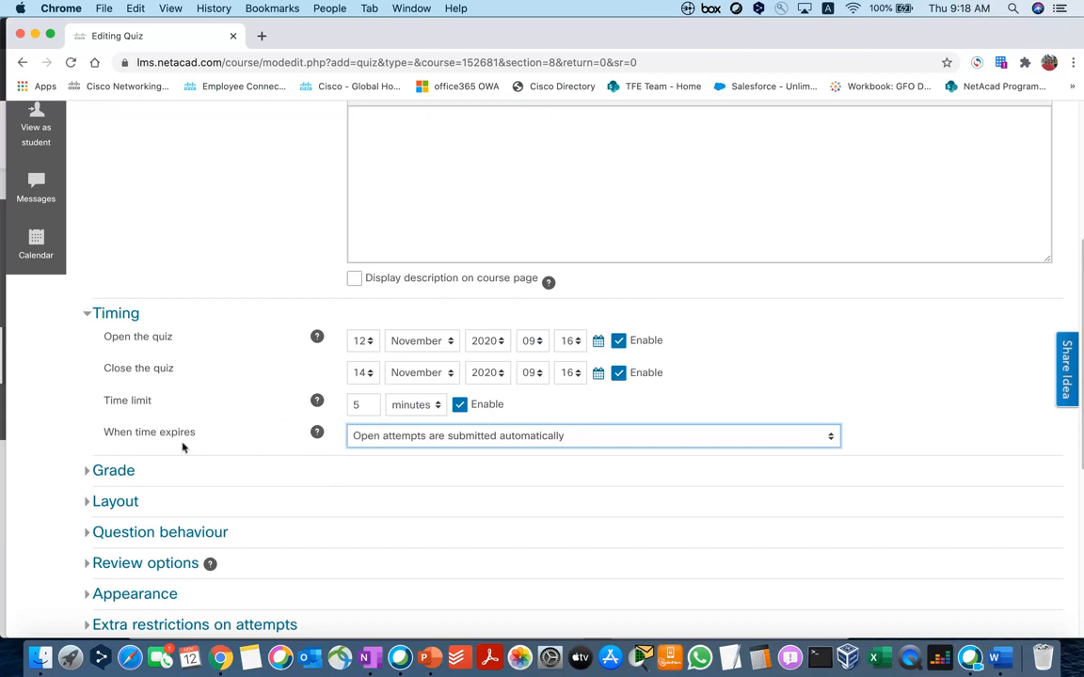
click(317, 434)
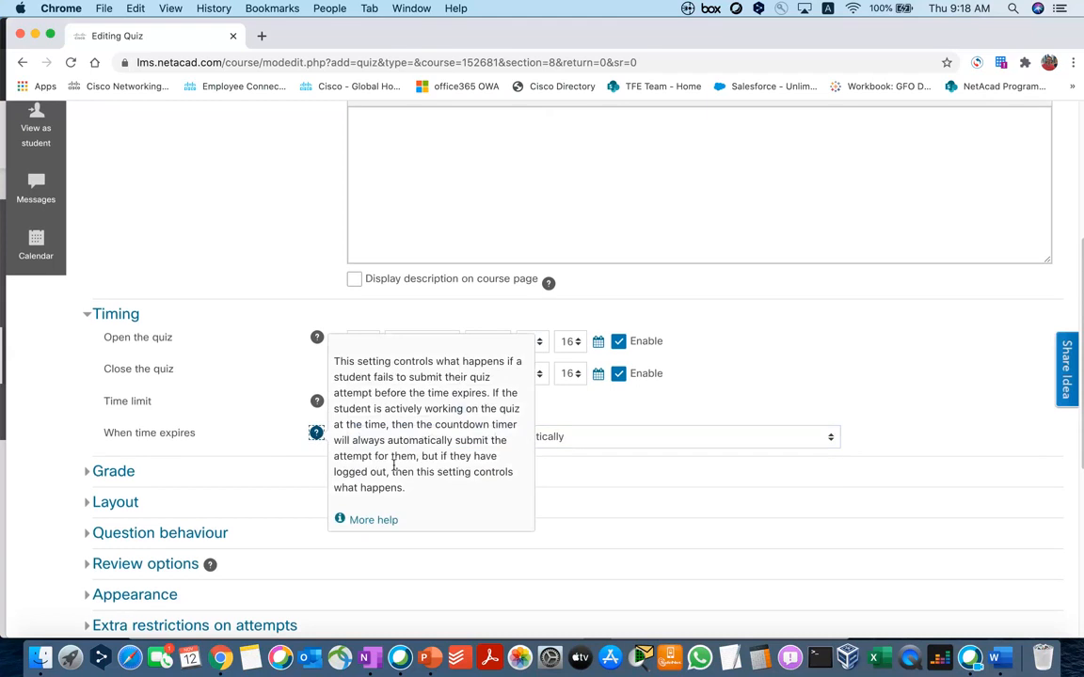
right_click(373, 520)
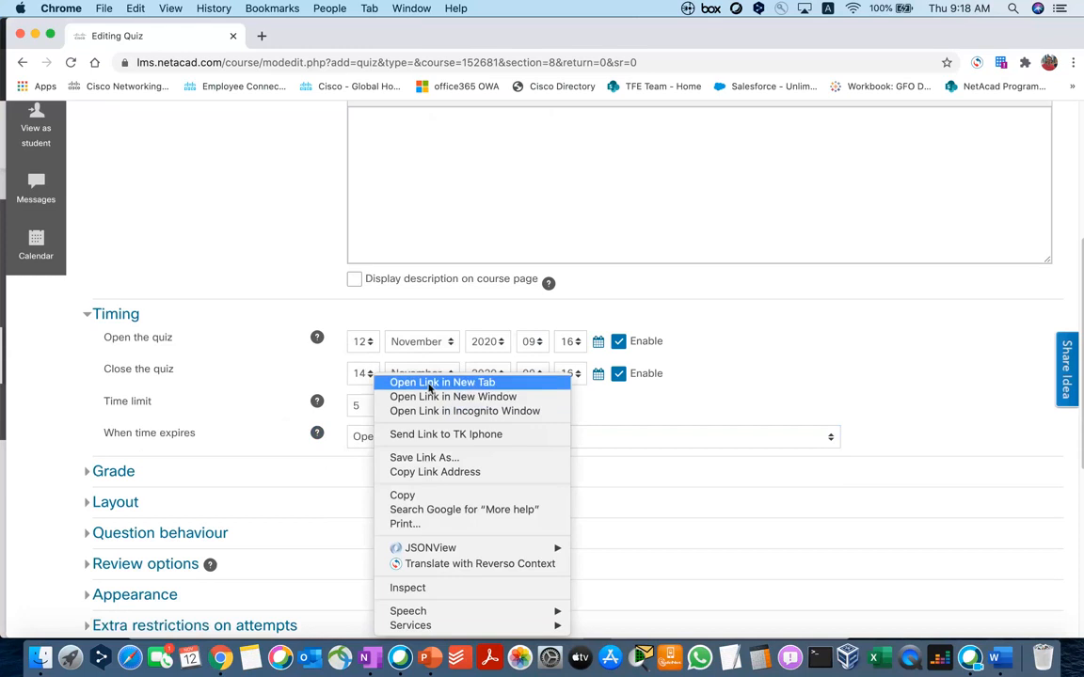
click(429, 383)
click(324, 36)
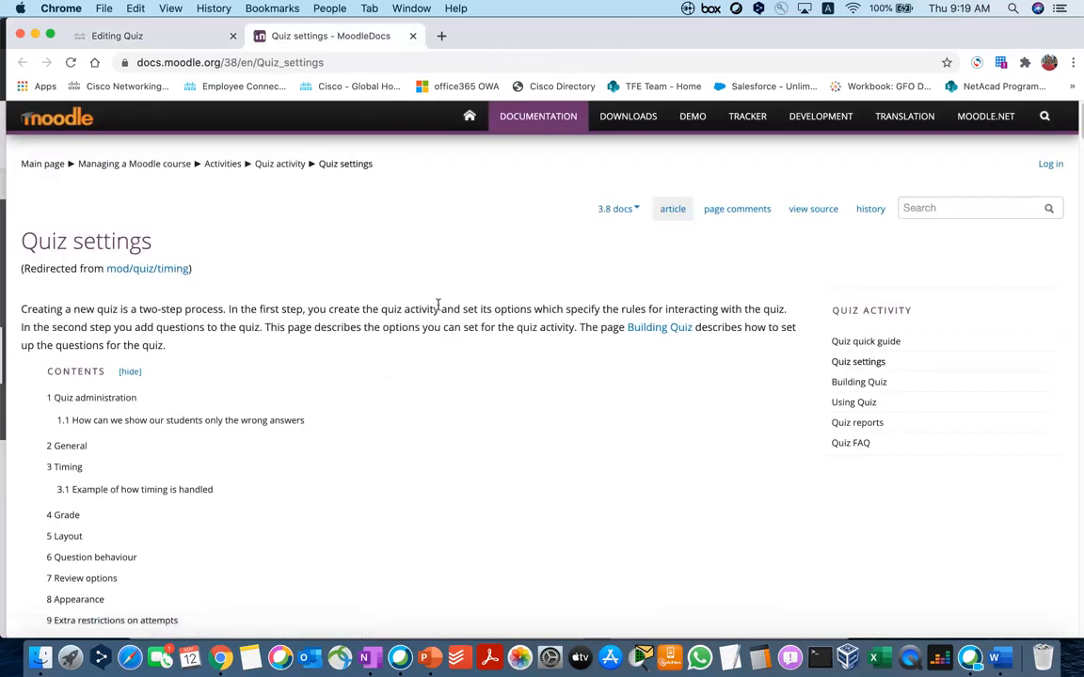
click(412, 36)
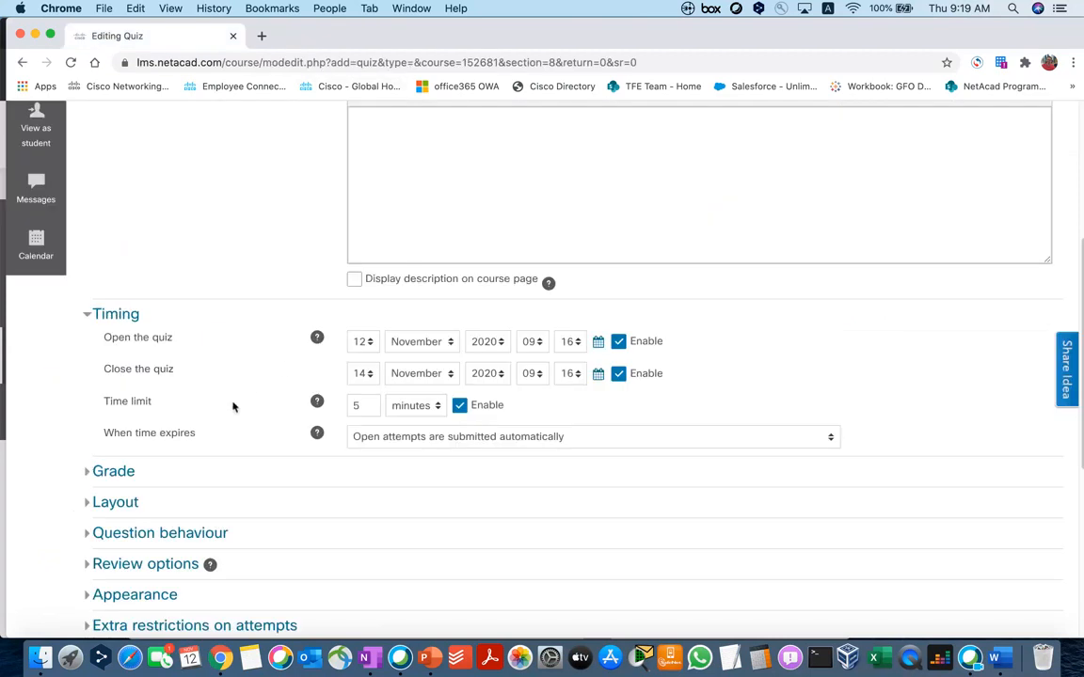
Step: In the full Layout settings, choose a new page for Every question and the Free navigation method
scroll(233, 406, down, 1)
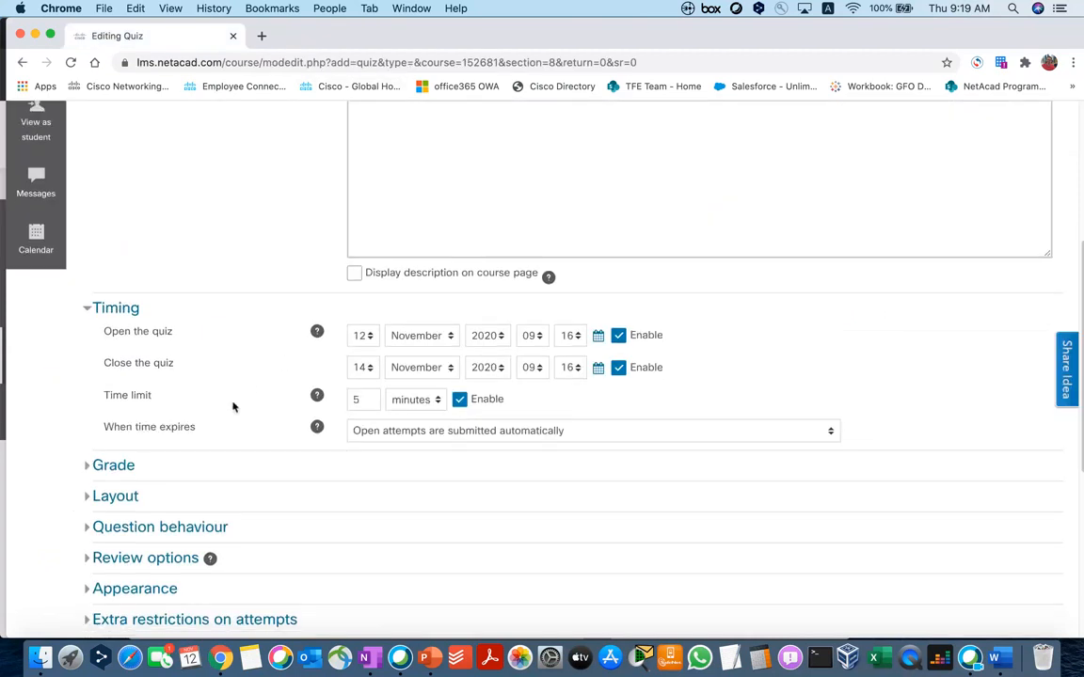
scroll(233, 406, down, 4)
click(125, 377)
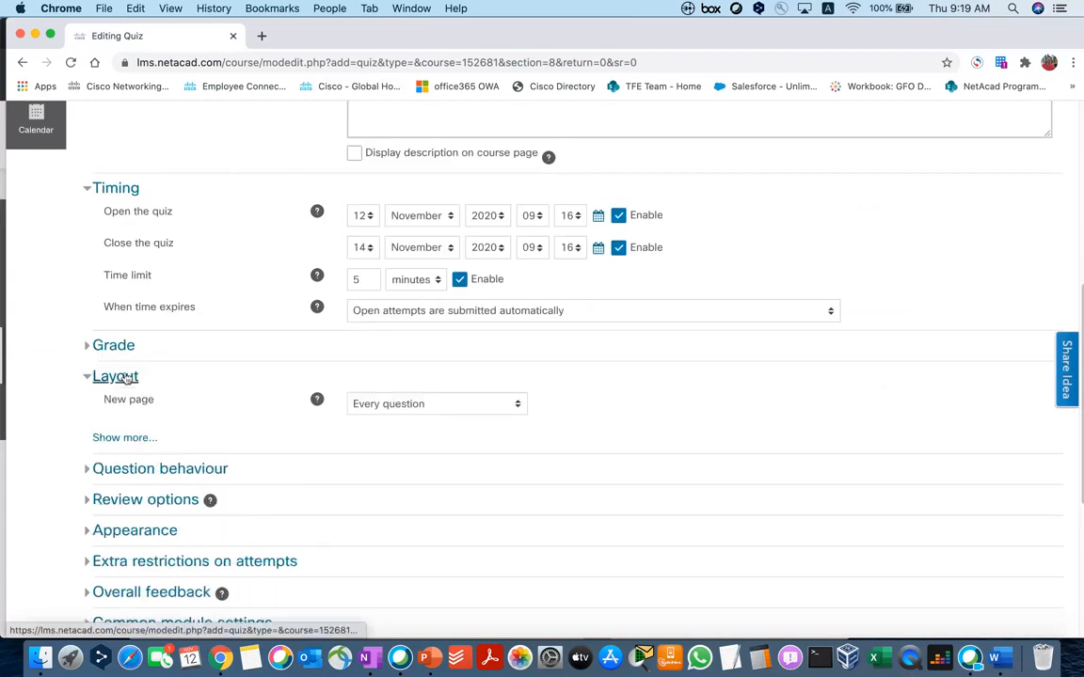
click(127, 438)
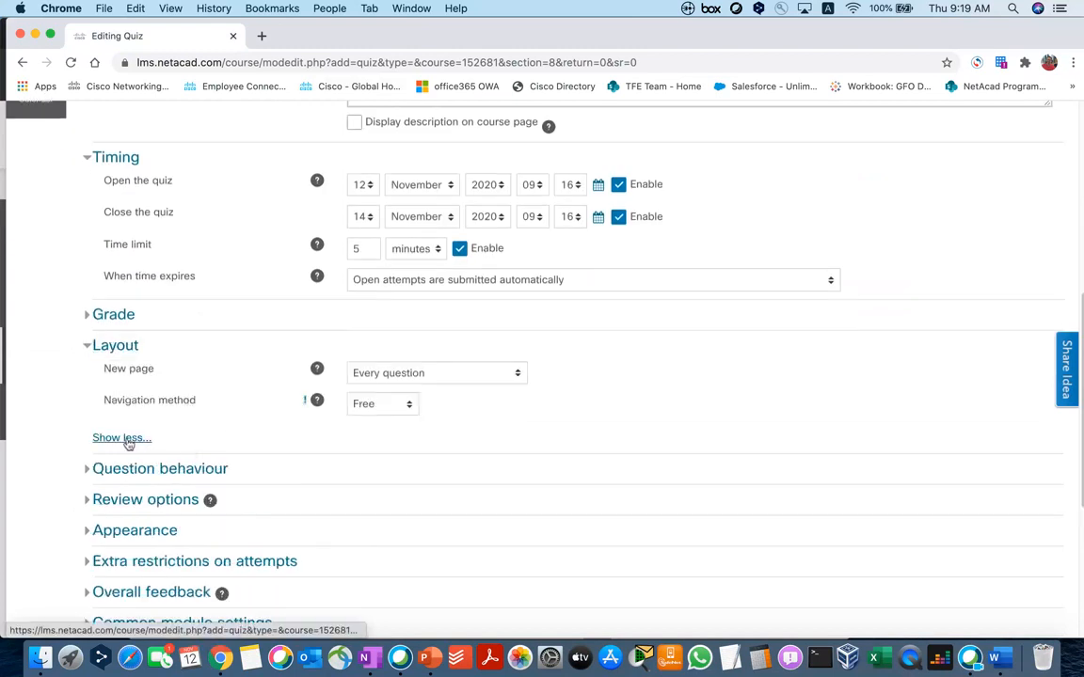
click(462, 378)
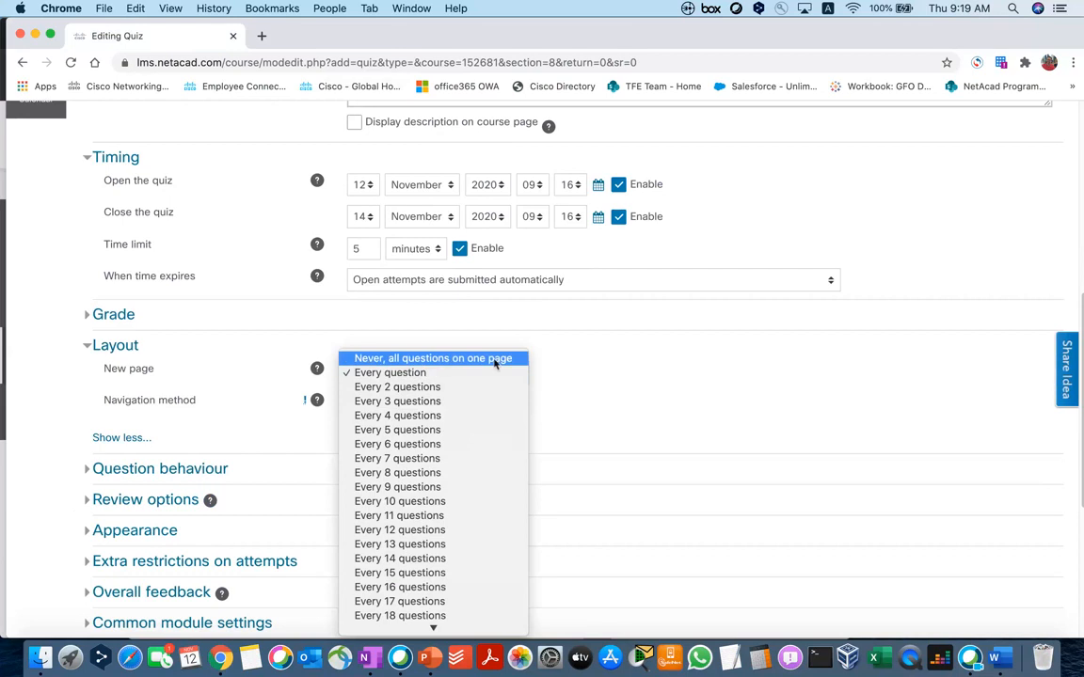
click(421, 375)
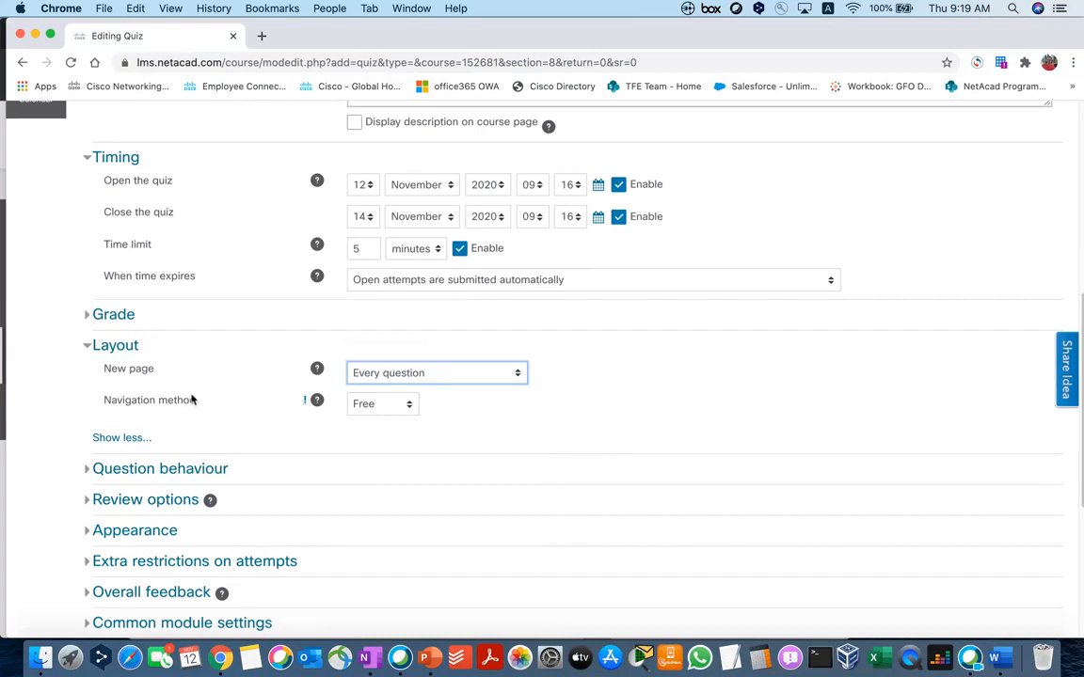
click(396, 410)
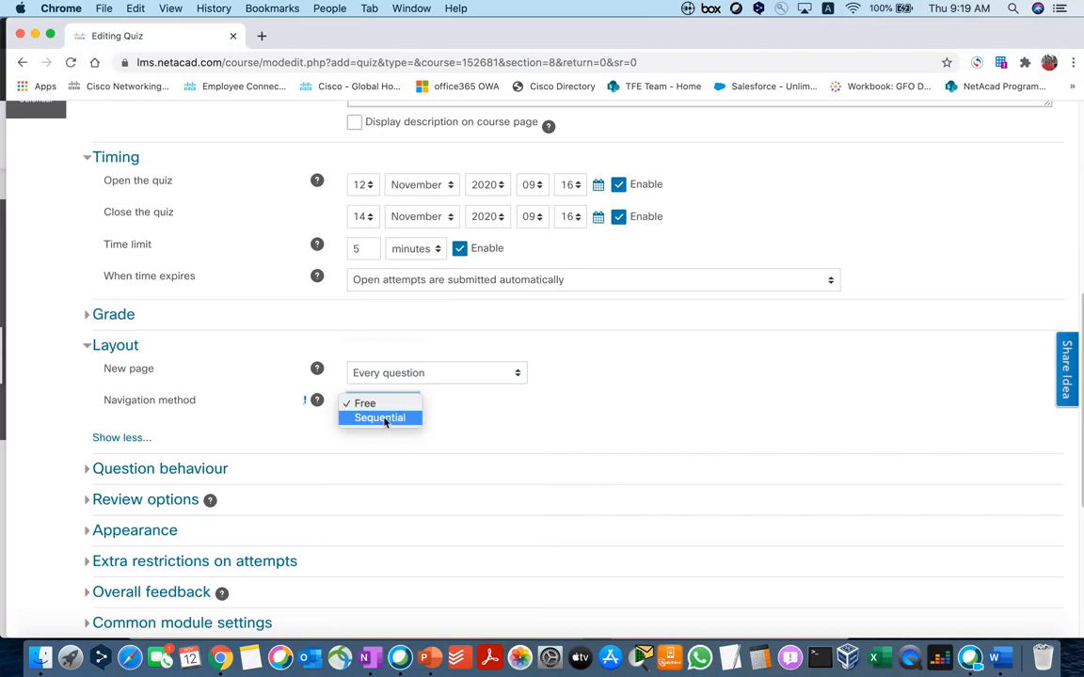
click(383, 404)
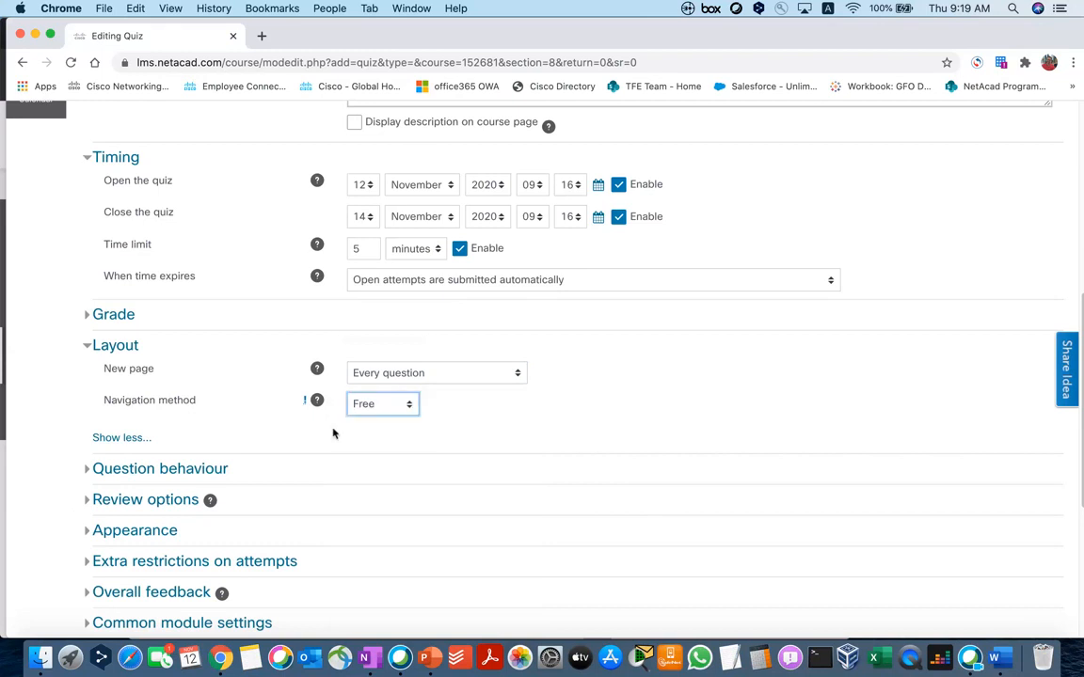
Step: Examine all Question behaviour settings, including the available modes for how questions behave and the help text for that setting
scroll(229, 435, down, 1)
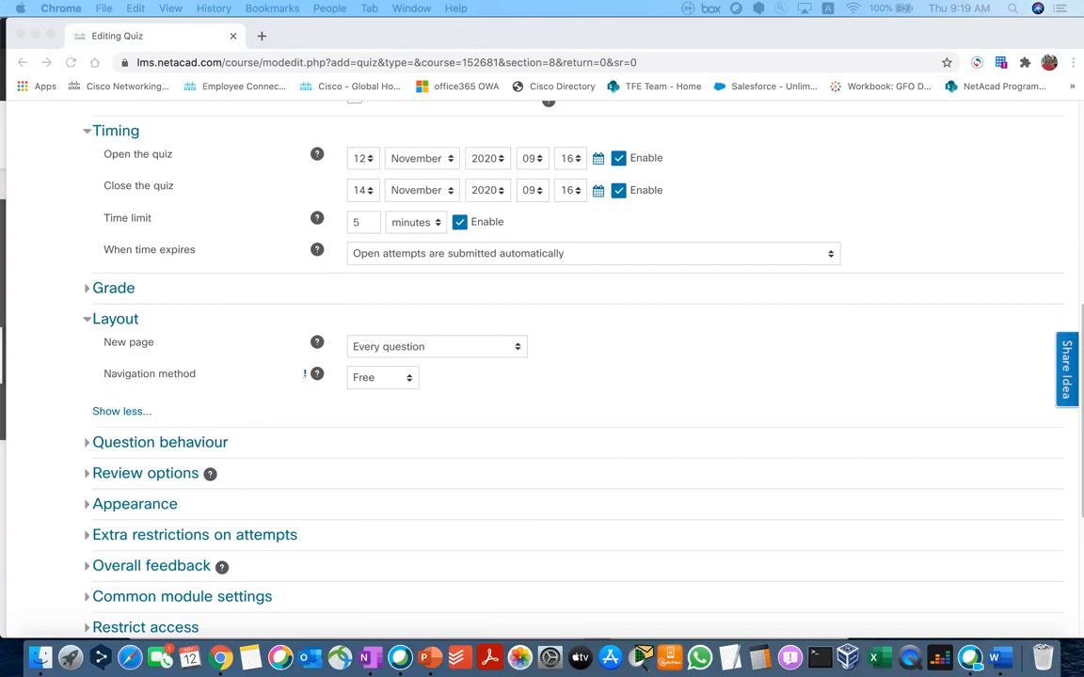
scroll(159, 371, down, 1)
click(170, 461)
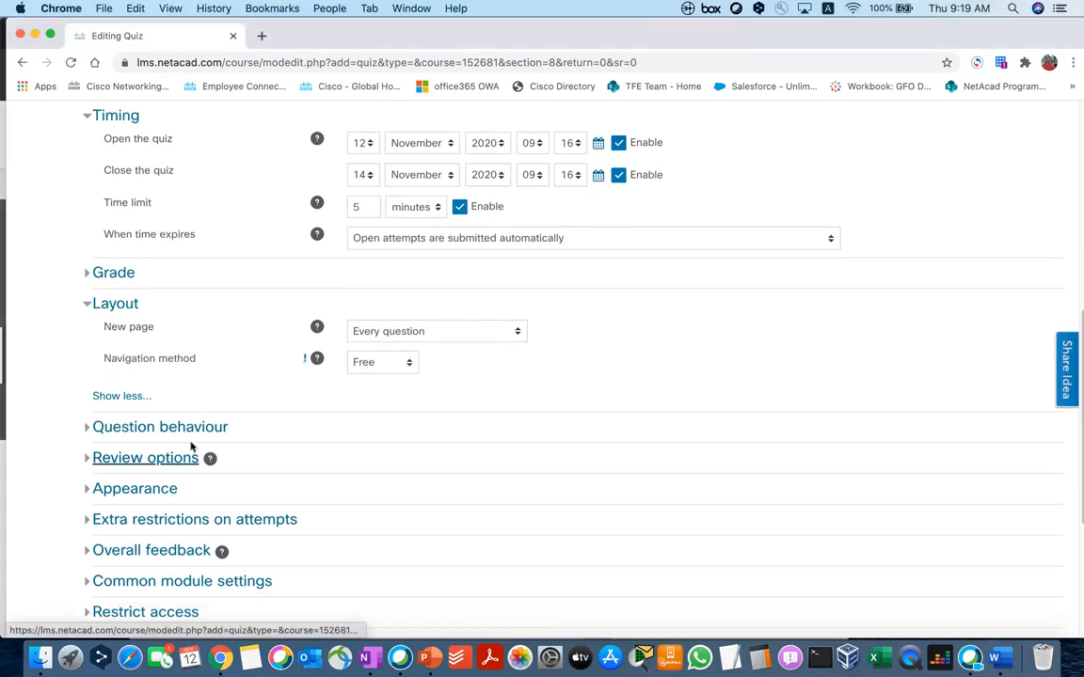
click(193, 429)
scroll(226, 444, down, 2)
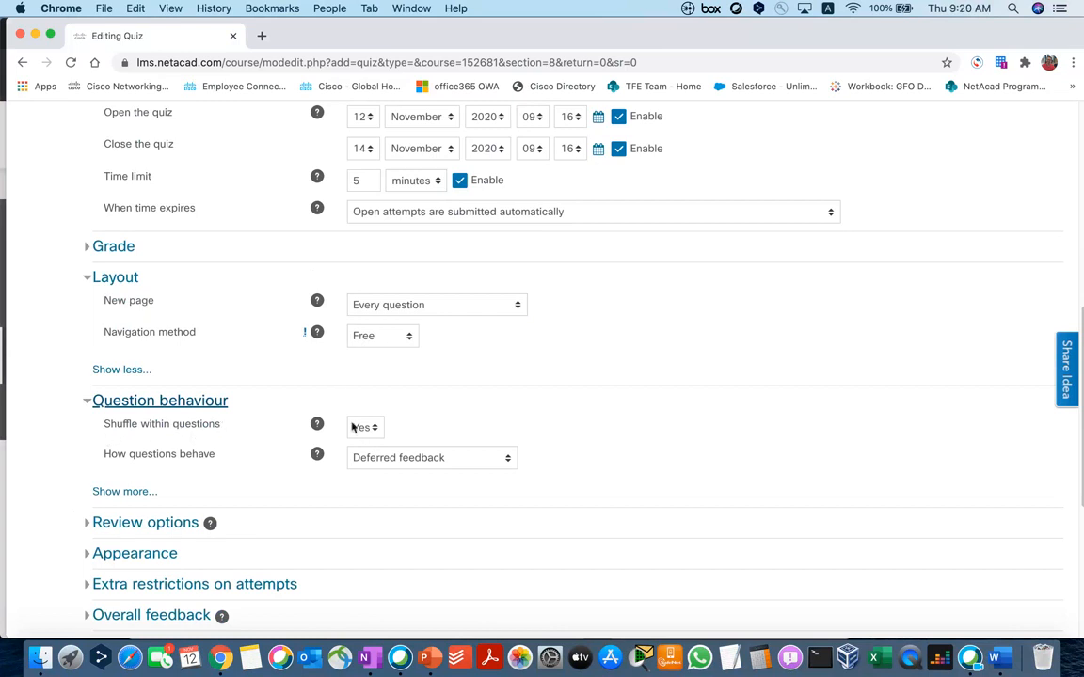
click(131, 491)
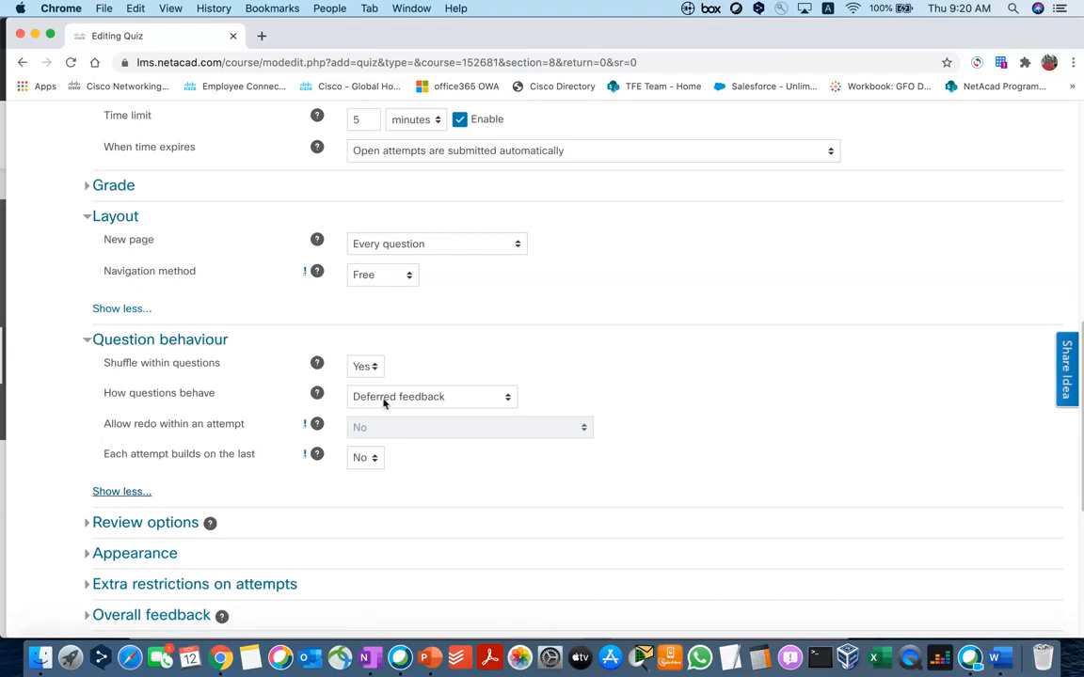
click(384, 402)
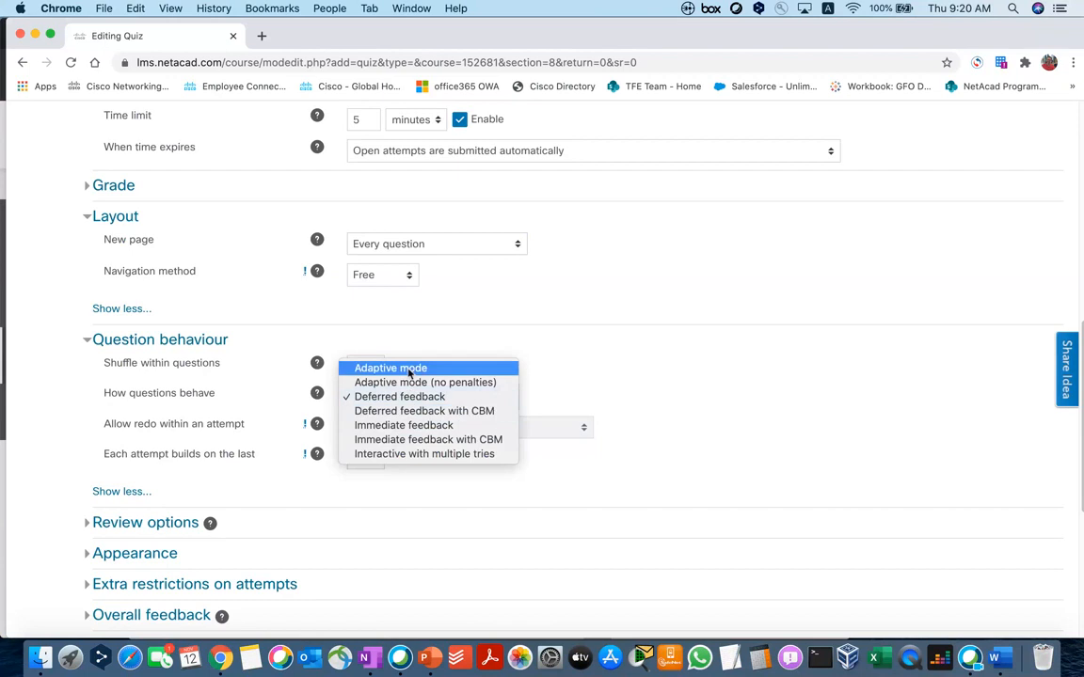
click(535, 373)
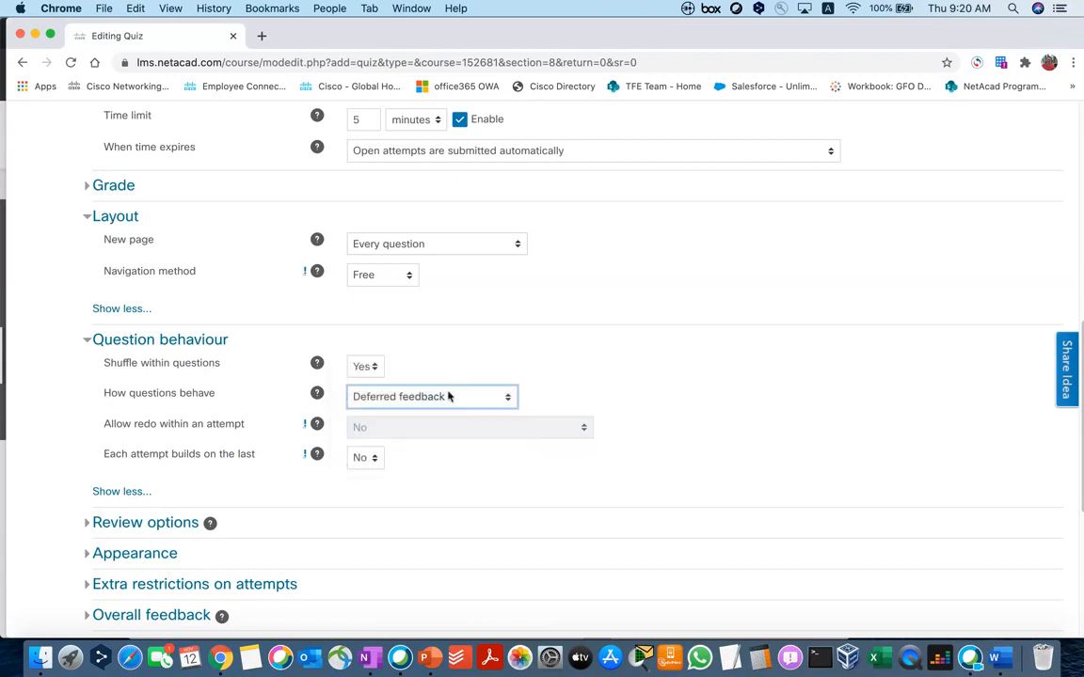
click(317, 396)
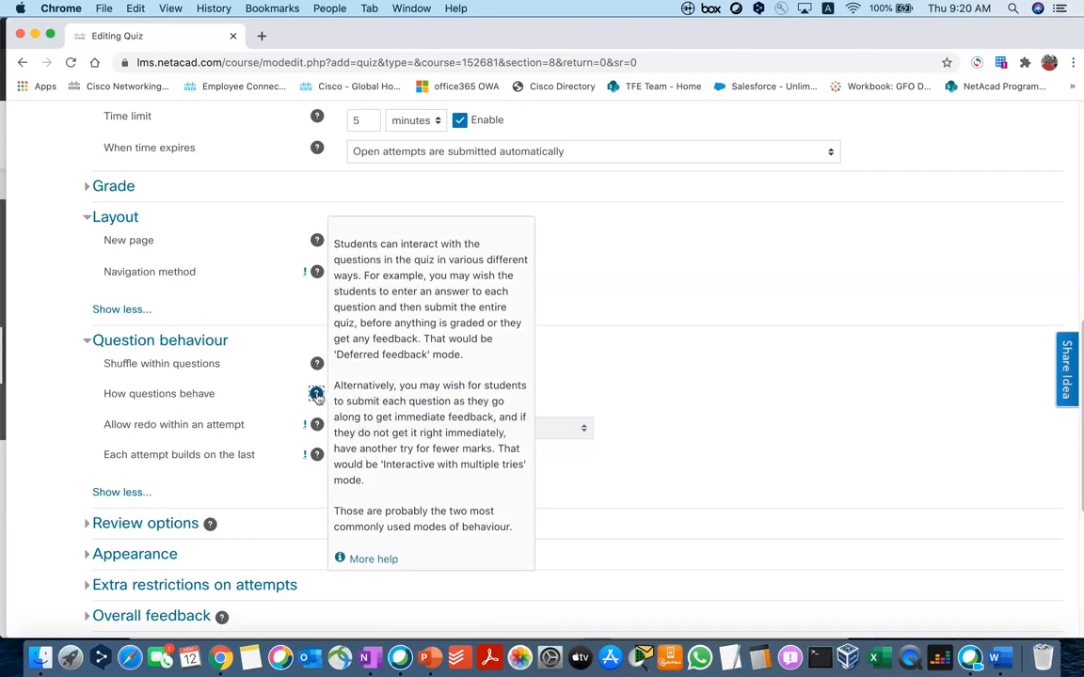
Step: Set how questions behave in the quiz to Interactive with multiple tries
click(621, 377)
click(433, 401)
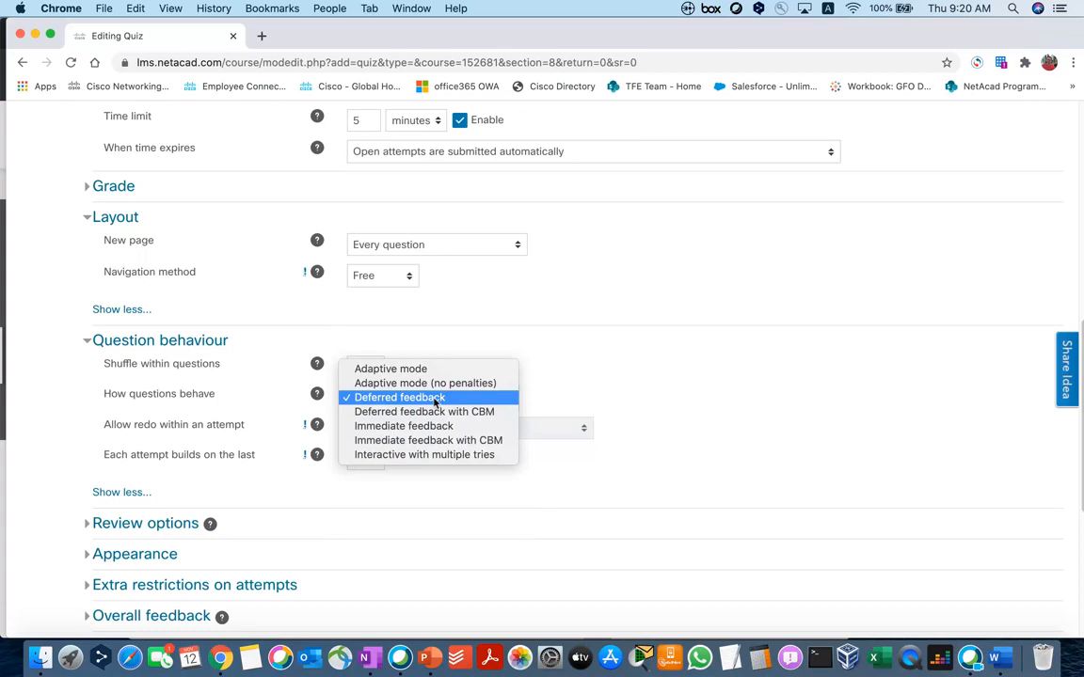
click(431, 456)
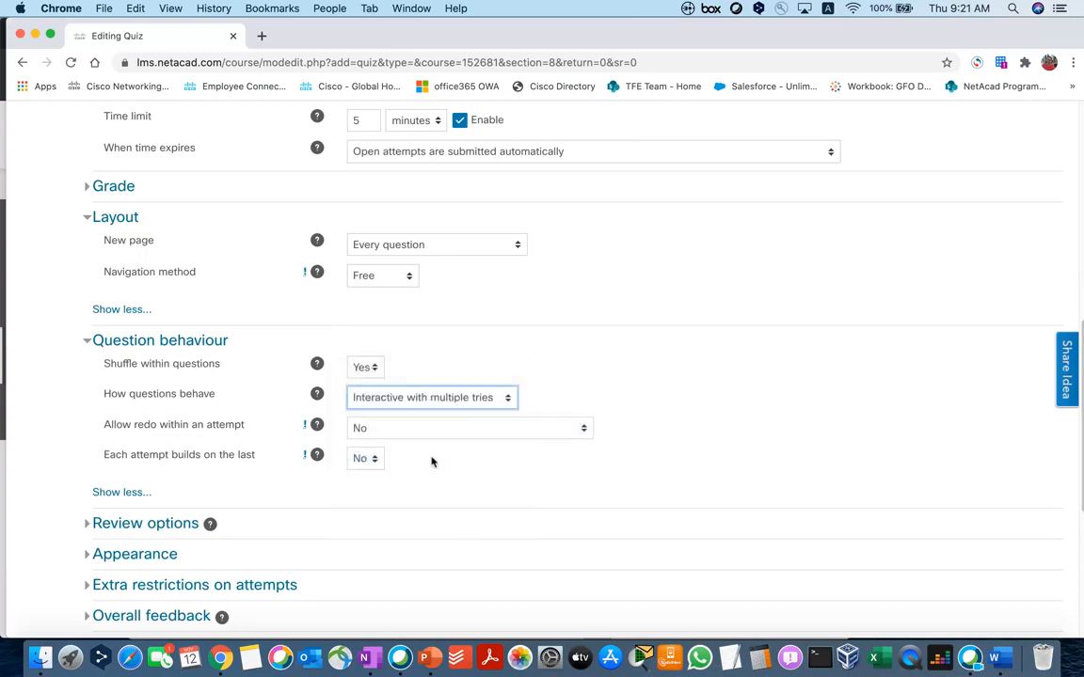
click(548, 477)
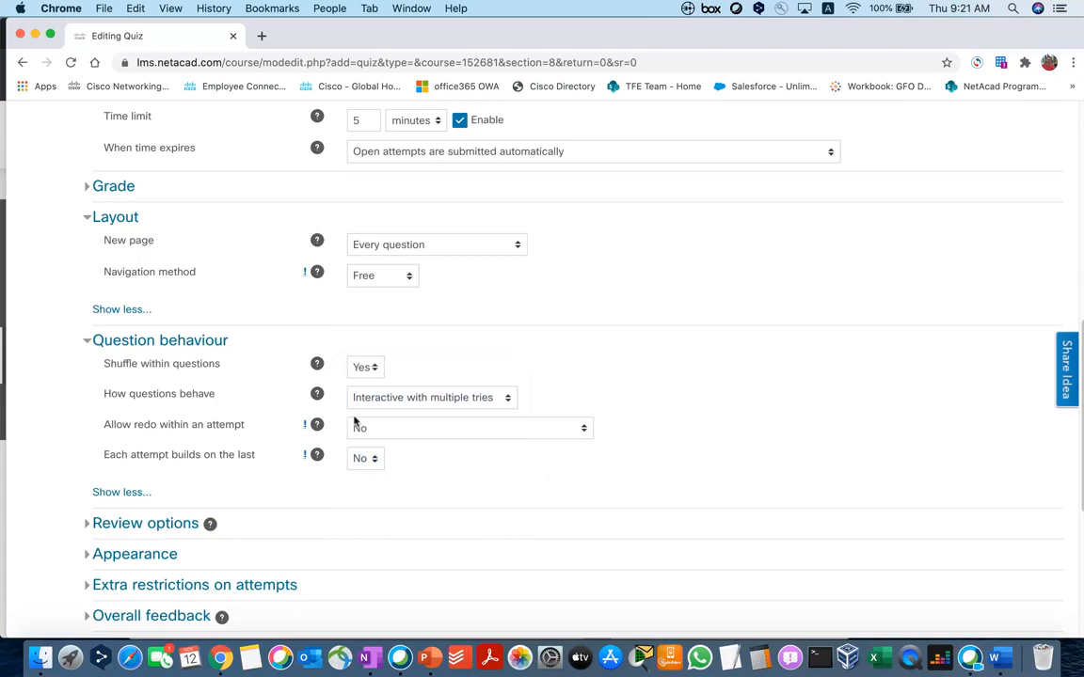
Step: Allow redo within an attempt by providing the option to try another question, and make each attempt build on the last
click(381, 427)
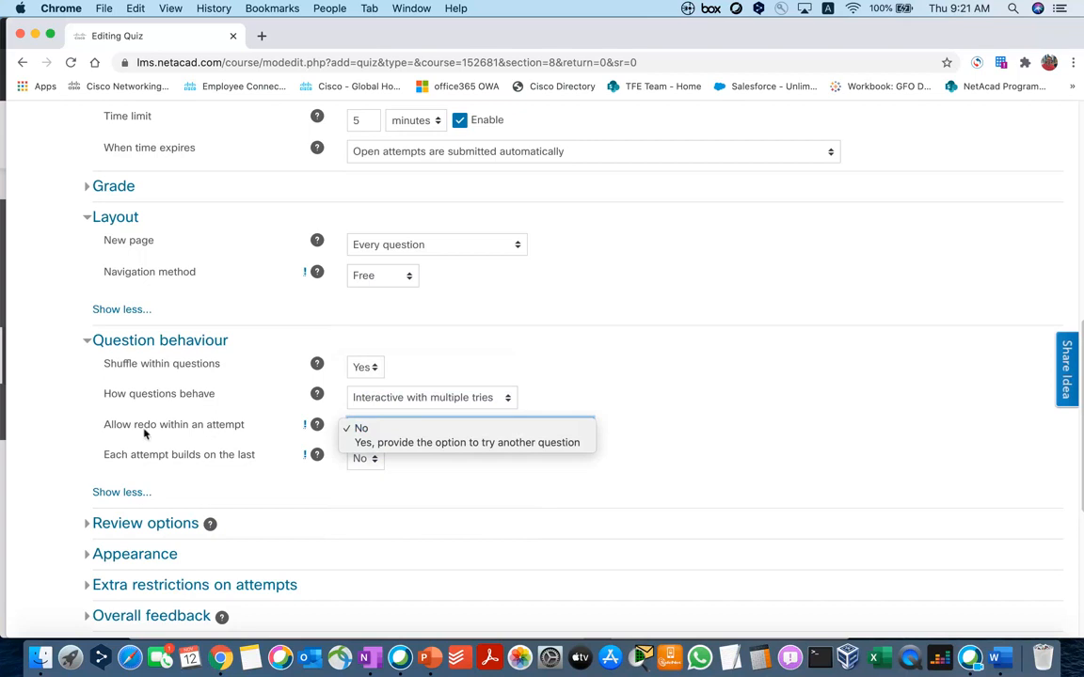
click(430, 443)
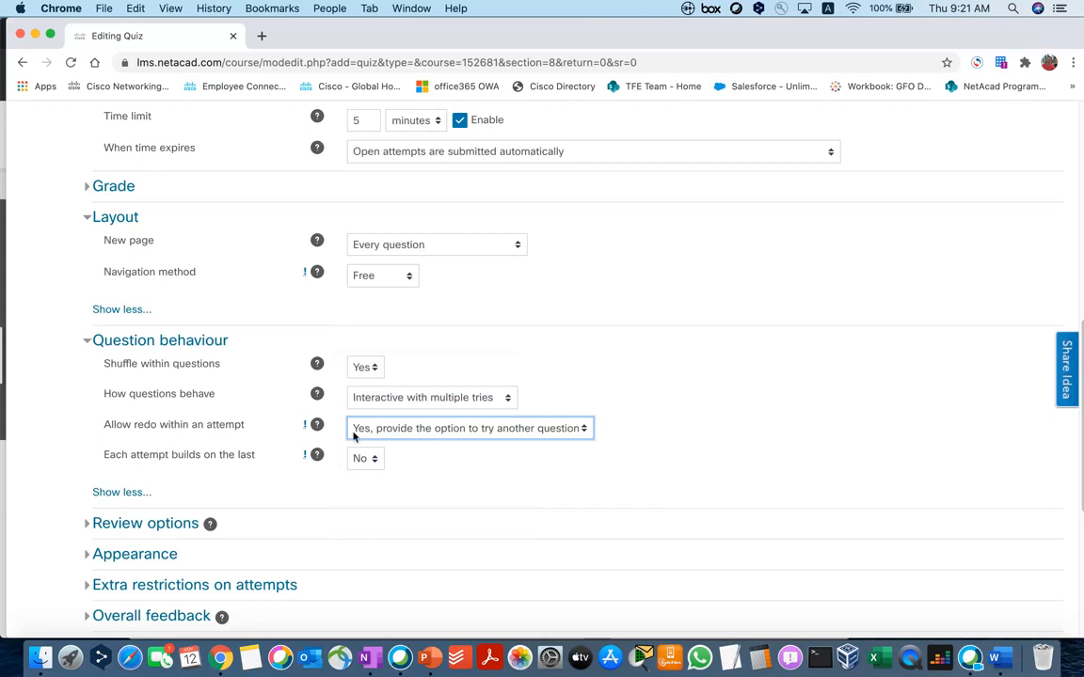
click(365, 458)
click(370, 474)
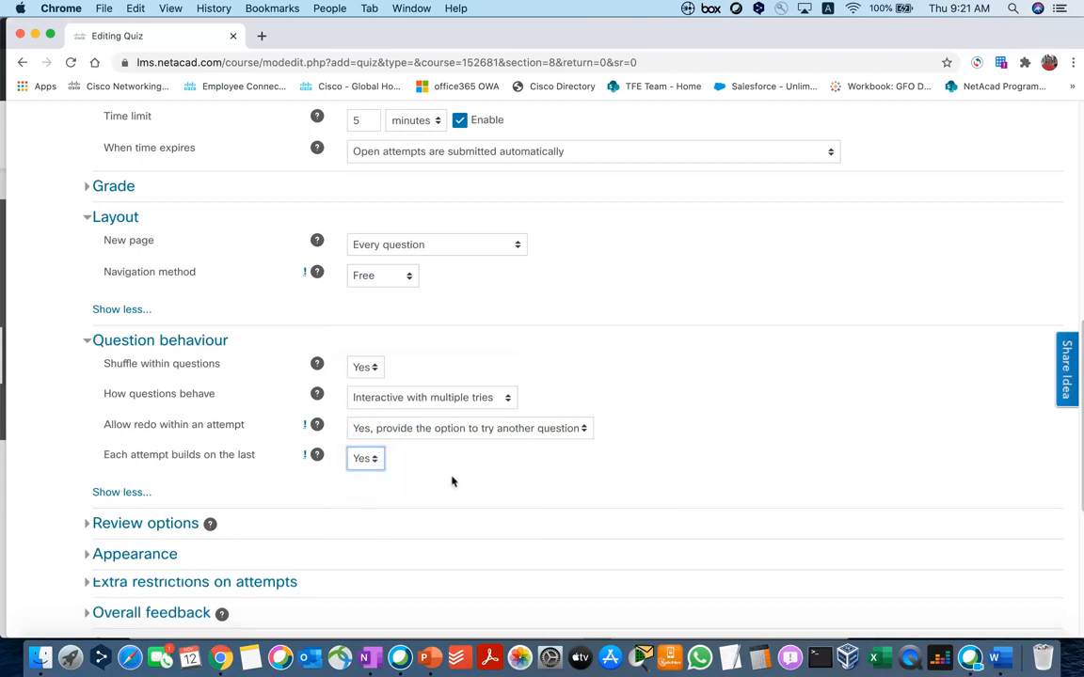
Step: Review the new quiz's settings, then save the quiz and return to the course
scroll(295, 525, down, 2)
scroll(239, 412, down, 1)
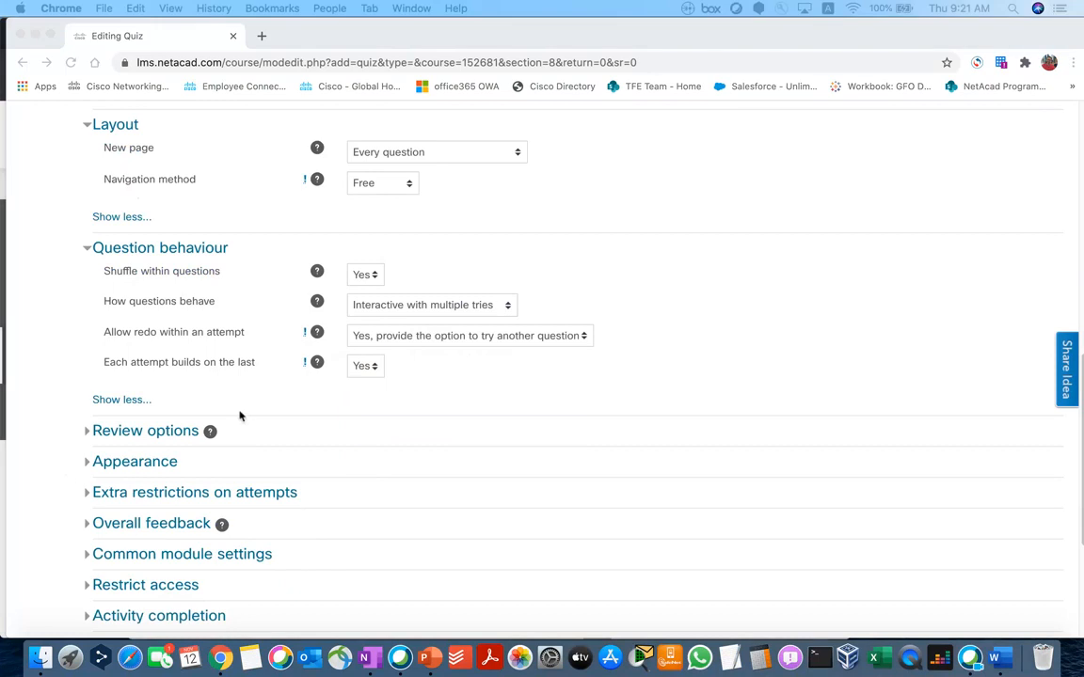
scroll(331, 415, up, 5)
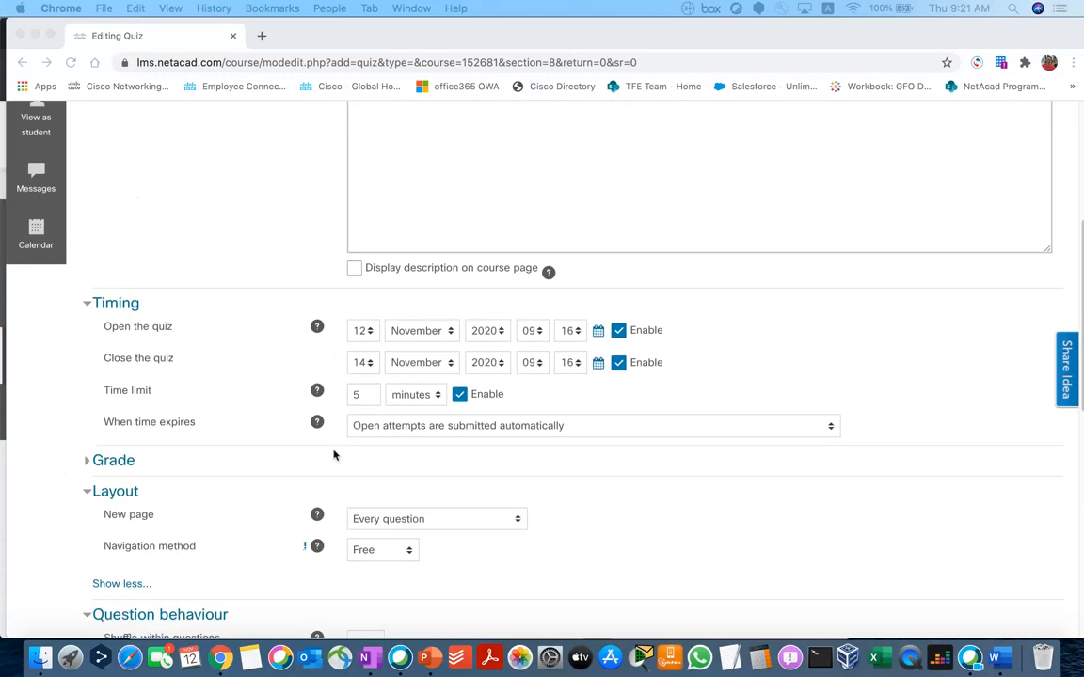
scroll(529, 544, down, 4)
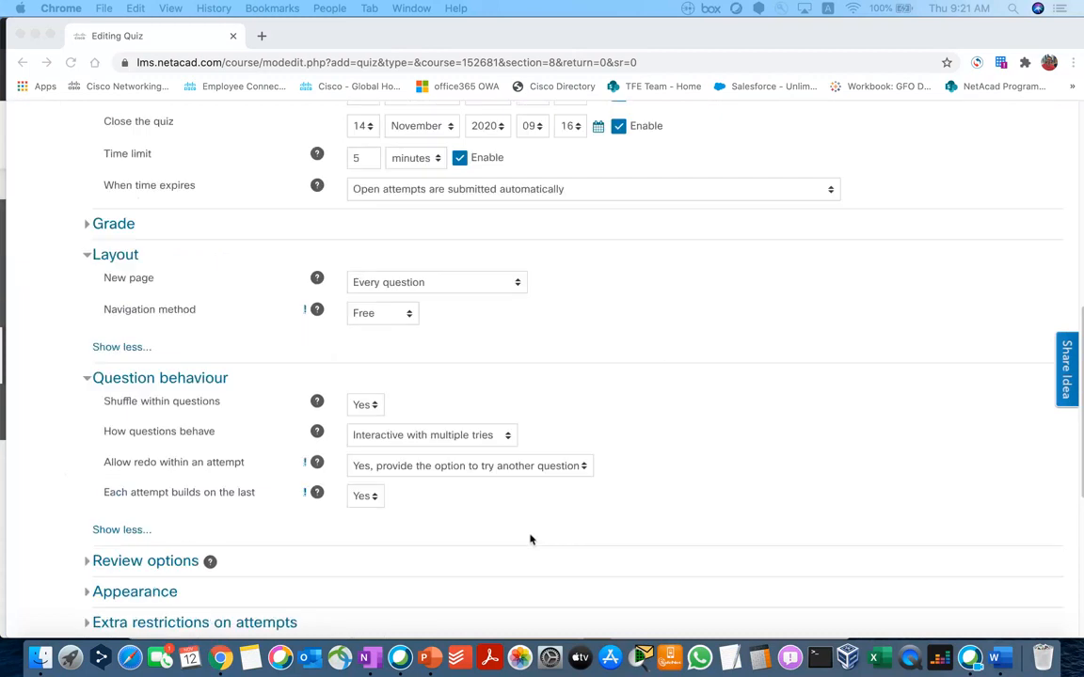
scroll(511, 546, up, 7)
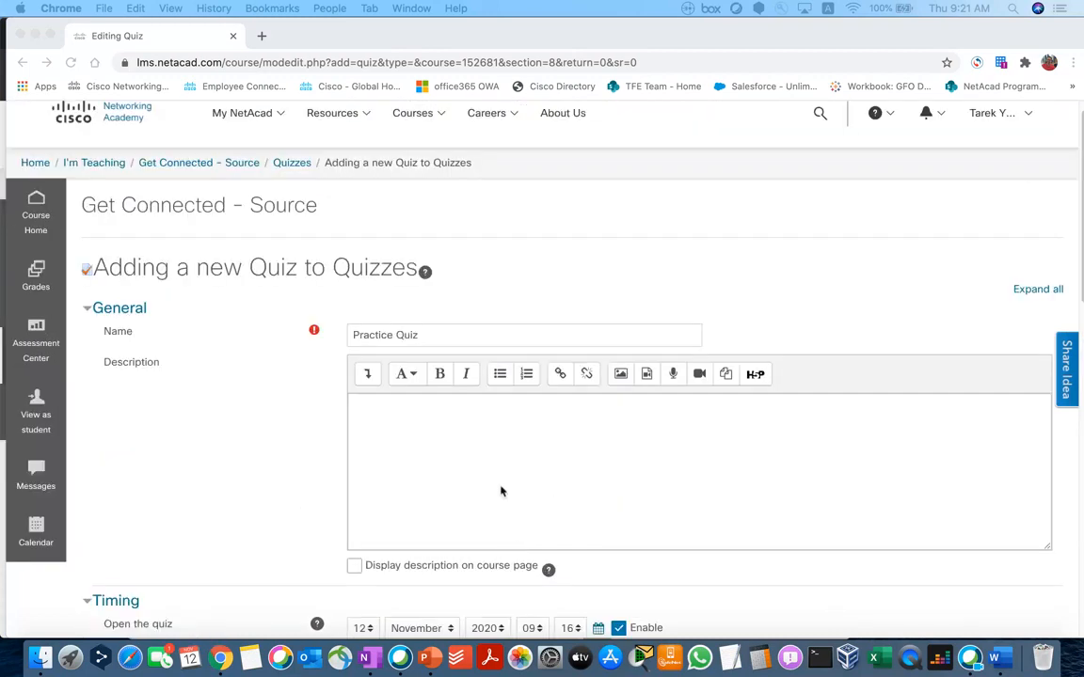
scroll(500, 491, down, 3)
scroll(500, 491, down, 8)
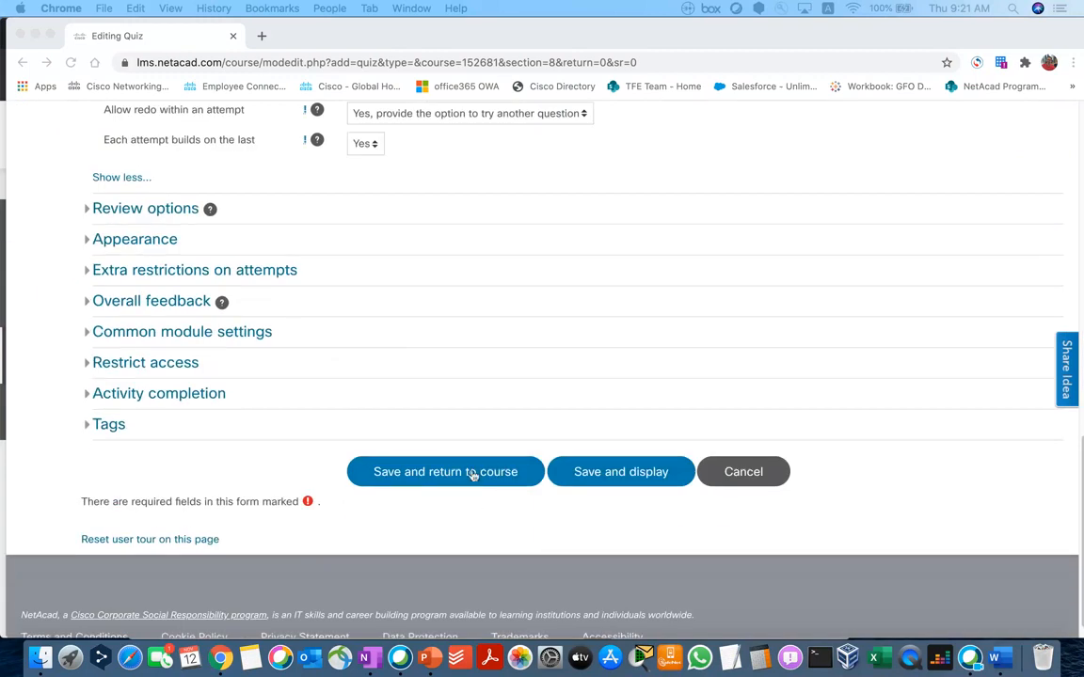
click(473, 475)
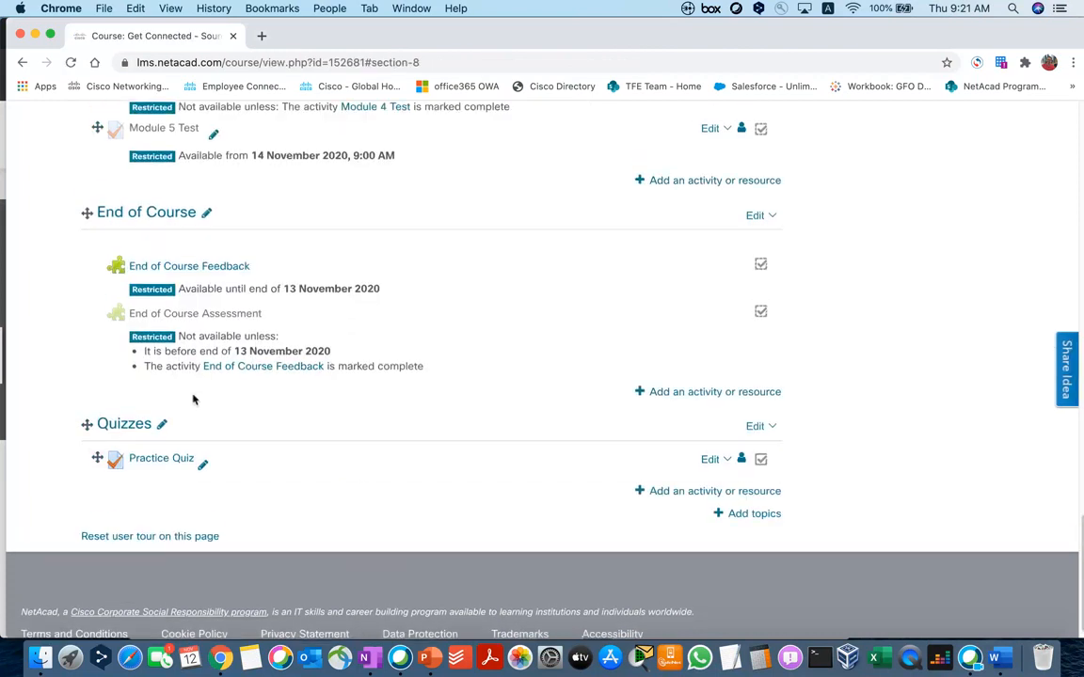
Step: Open the Practice Quiz in the Quizzes section and start editing its questions
click(168, 461)
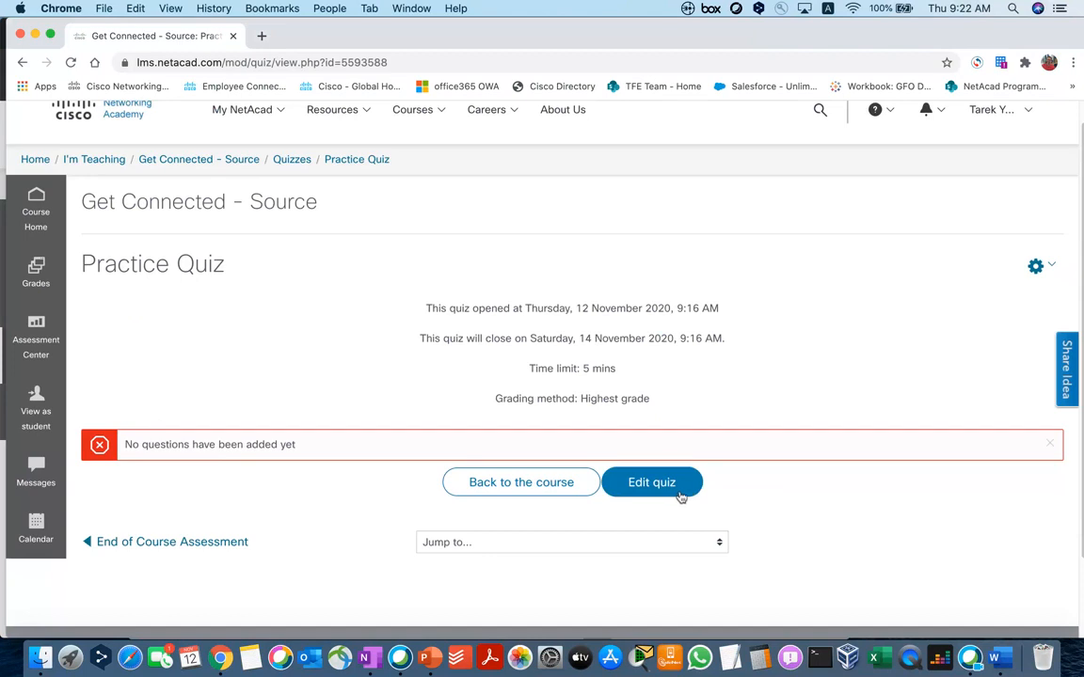
click(653, 487)
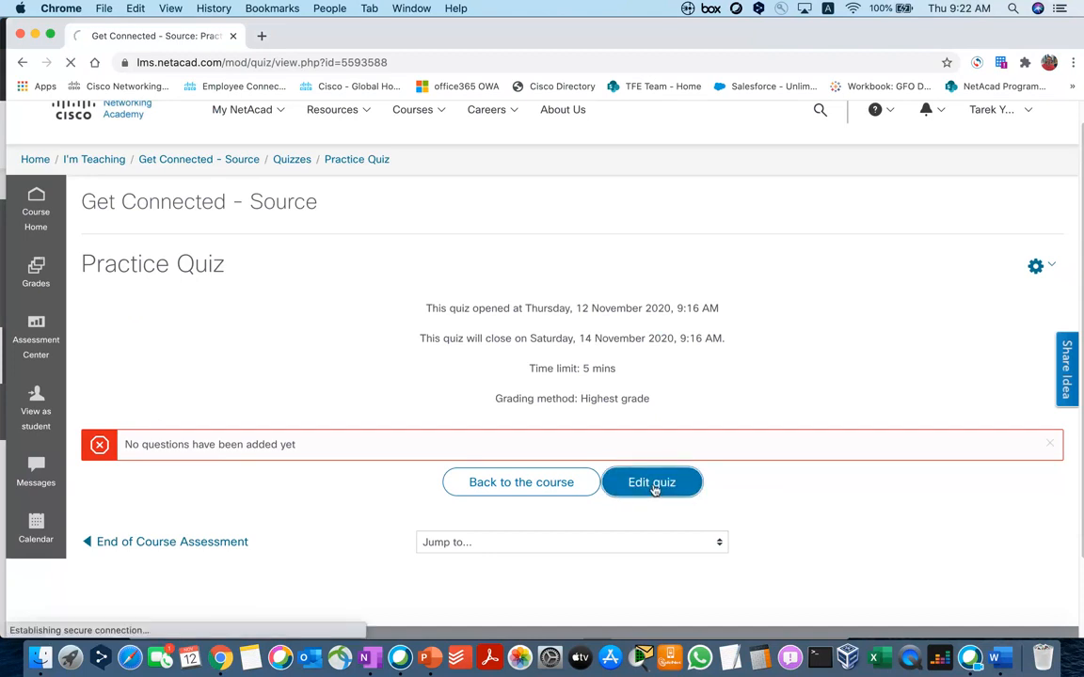
scroll(664, 432, down, 1)
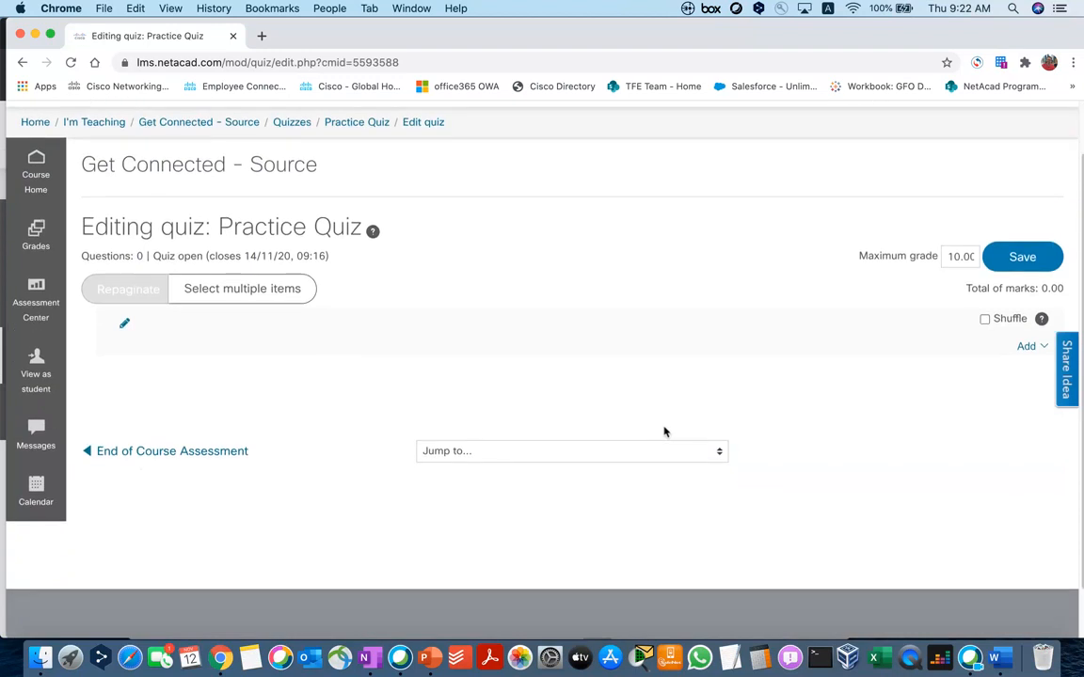
Step: Add a new question of the Multiple choice type to the quiz
click(1031, 346)
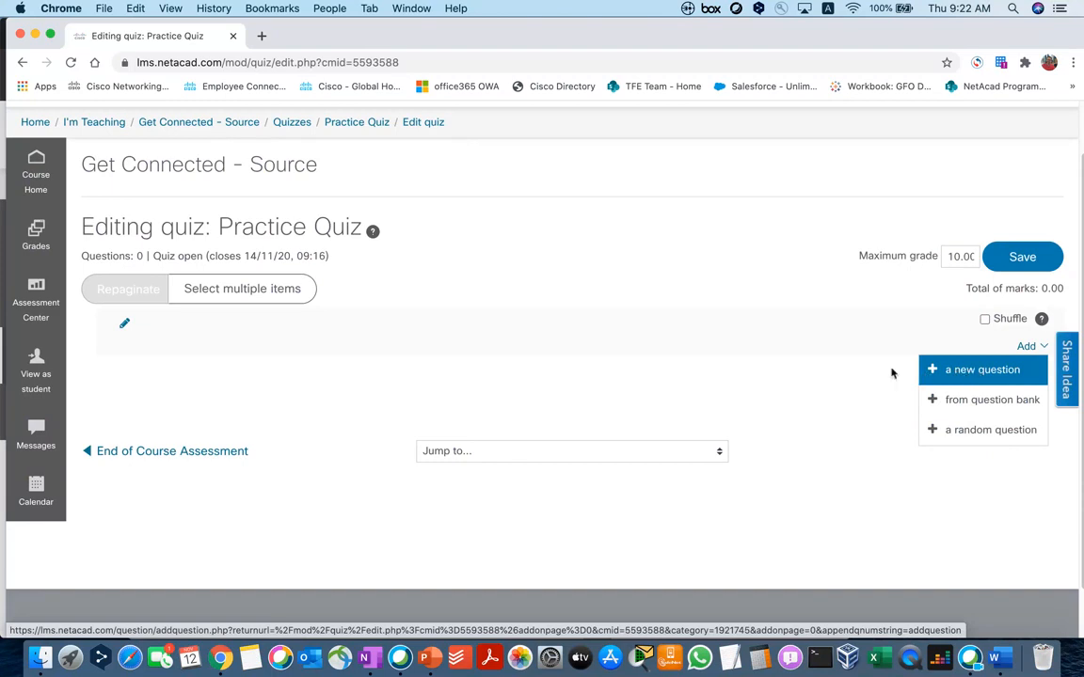
click(961, 374)
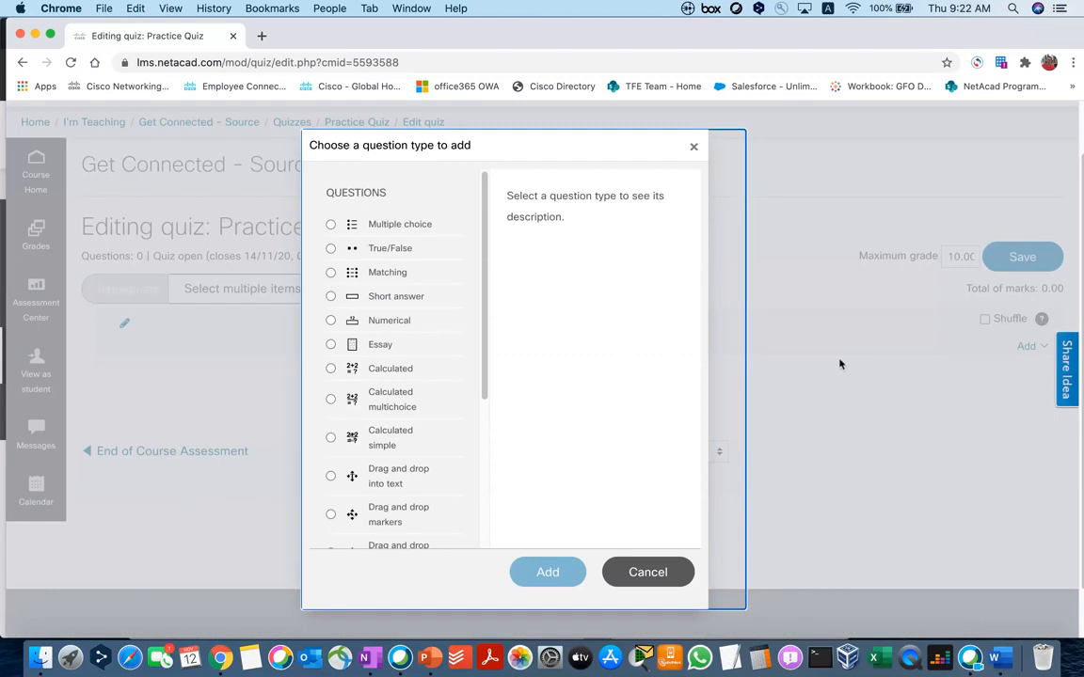
click(331, 226)
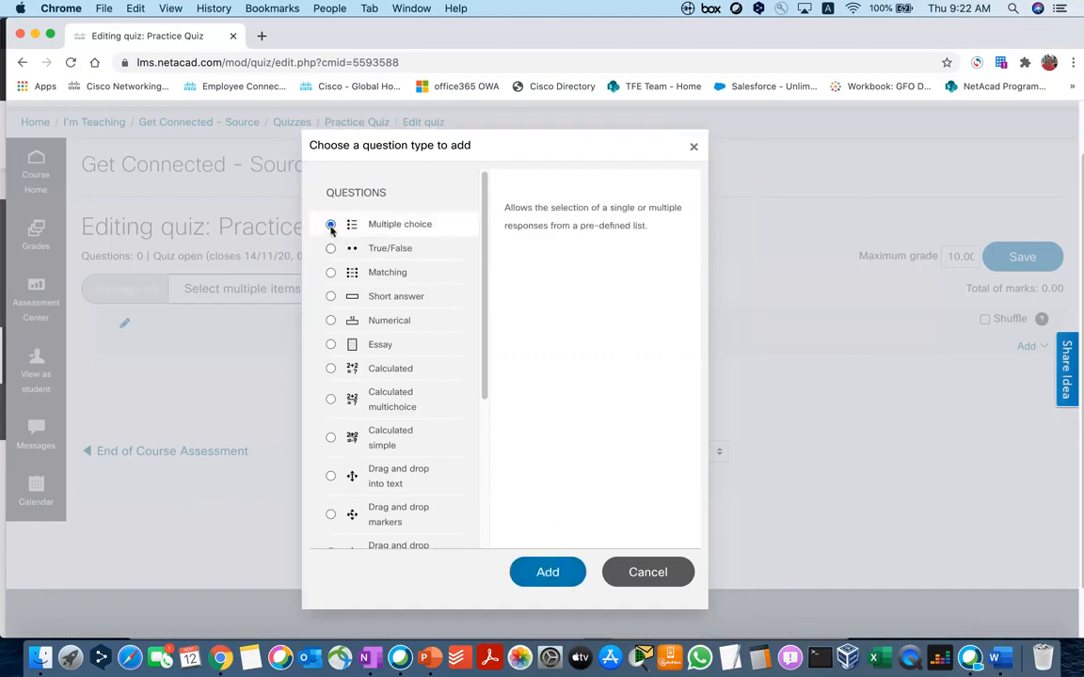
click(564, 581)
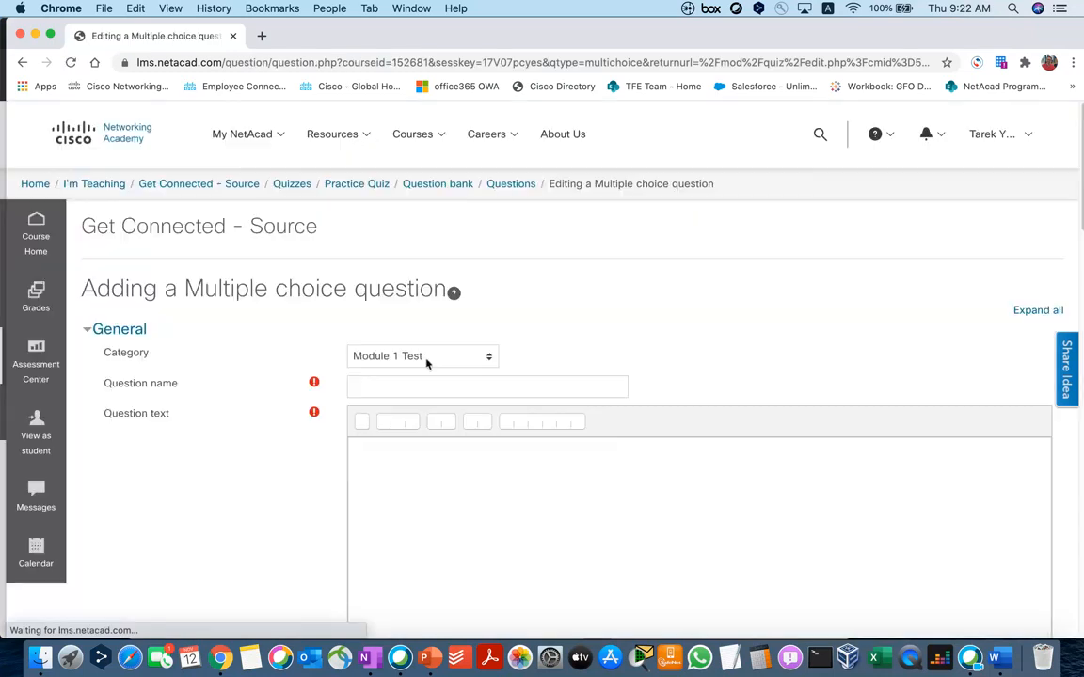
Step: Assign the question to the Quizzes (29) category and name it "New Question 2"
click(431, 358)
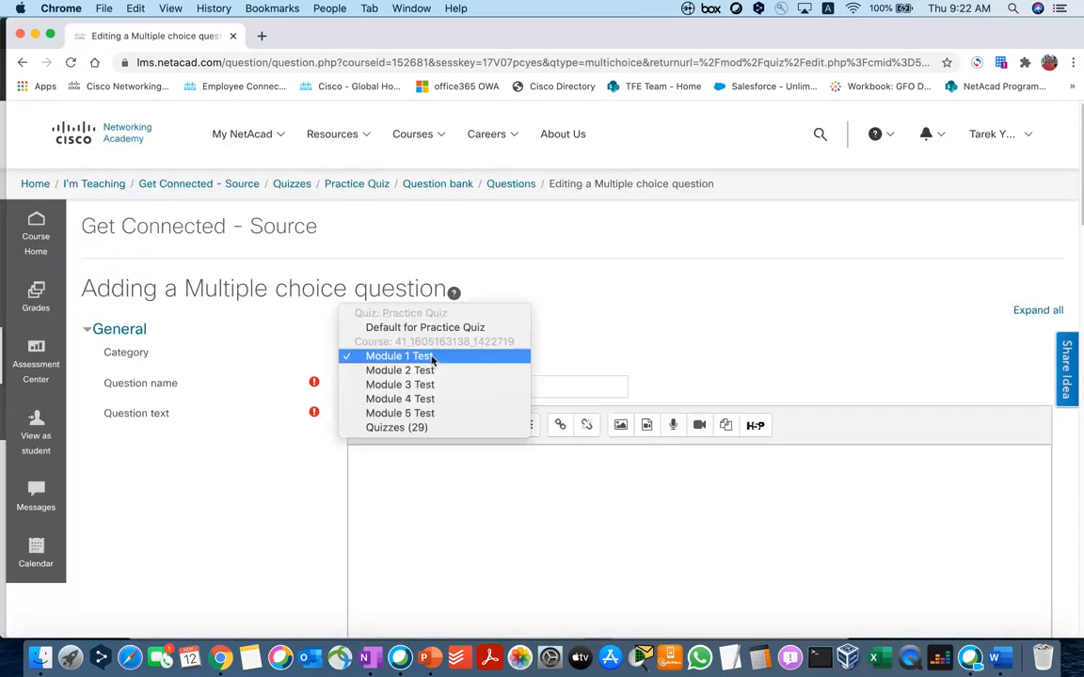
click(428, 428)
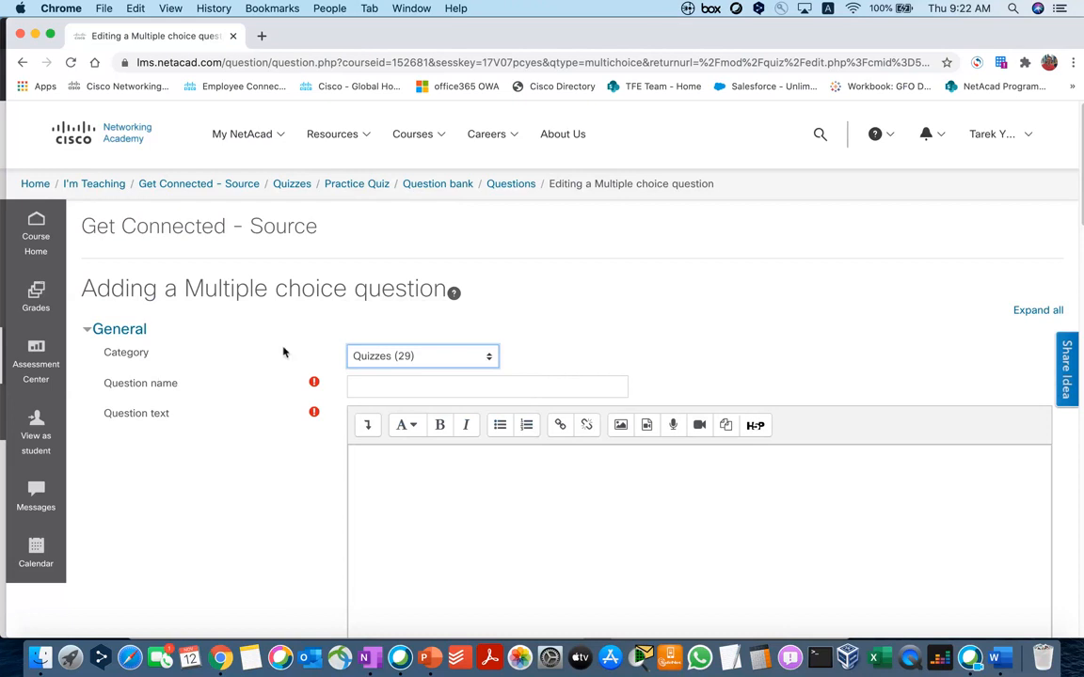
click(396, 383)
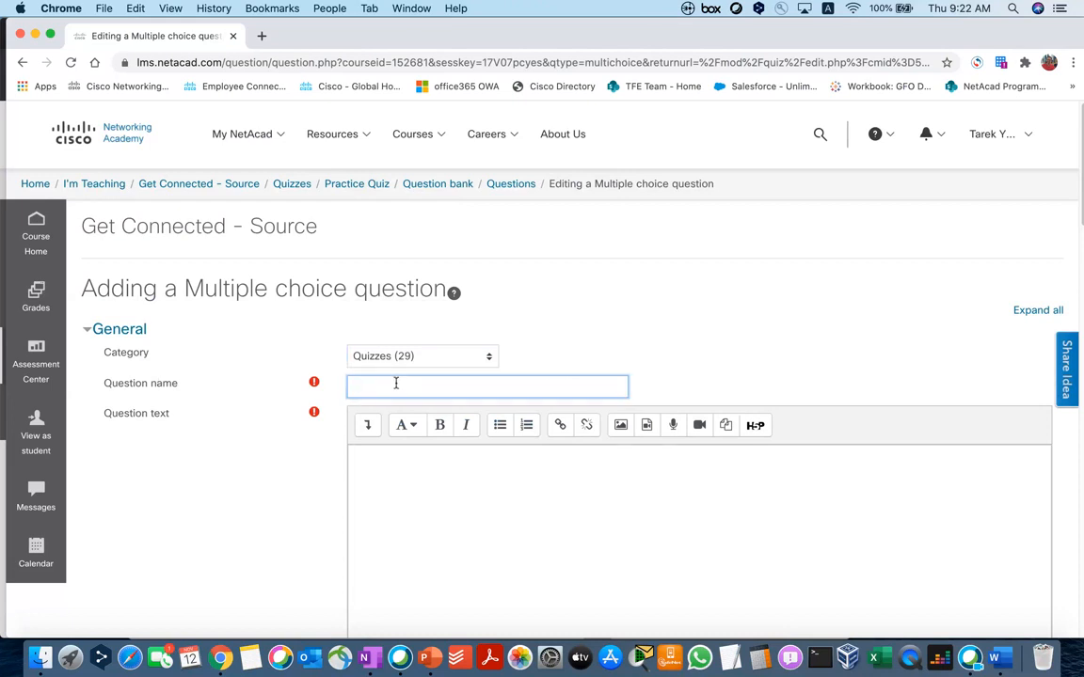
text(New Question 2)
Step: Copy "What are the main characteristics of LAN?" from the Quiz document in Word and paste it into the question text in Chrome
scroll(442, 432, down, 1)
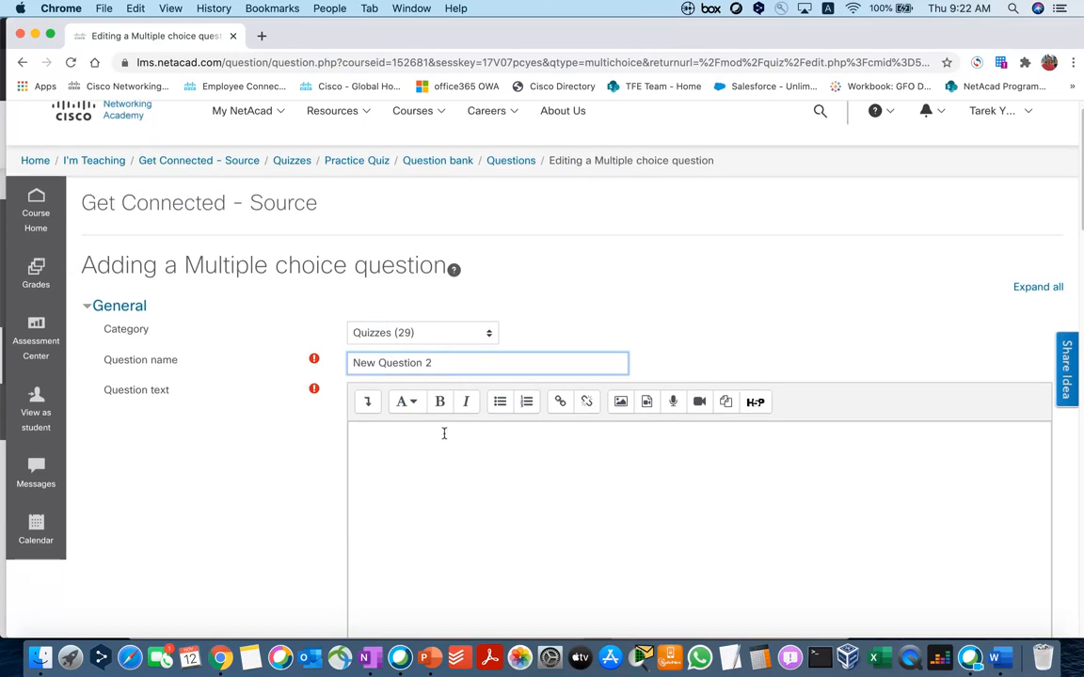
click(403, 442)
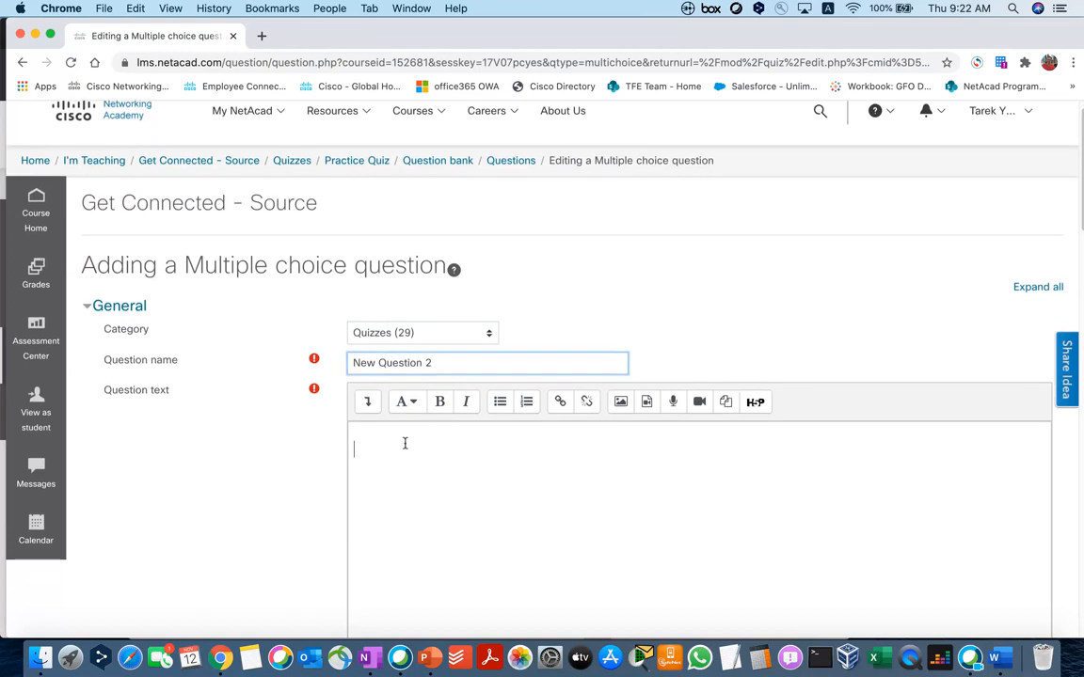
click(997, 658)
click(351, 387)
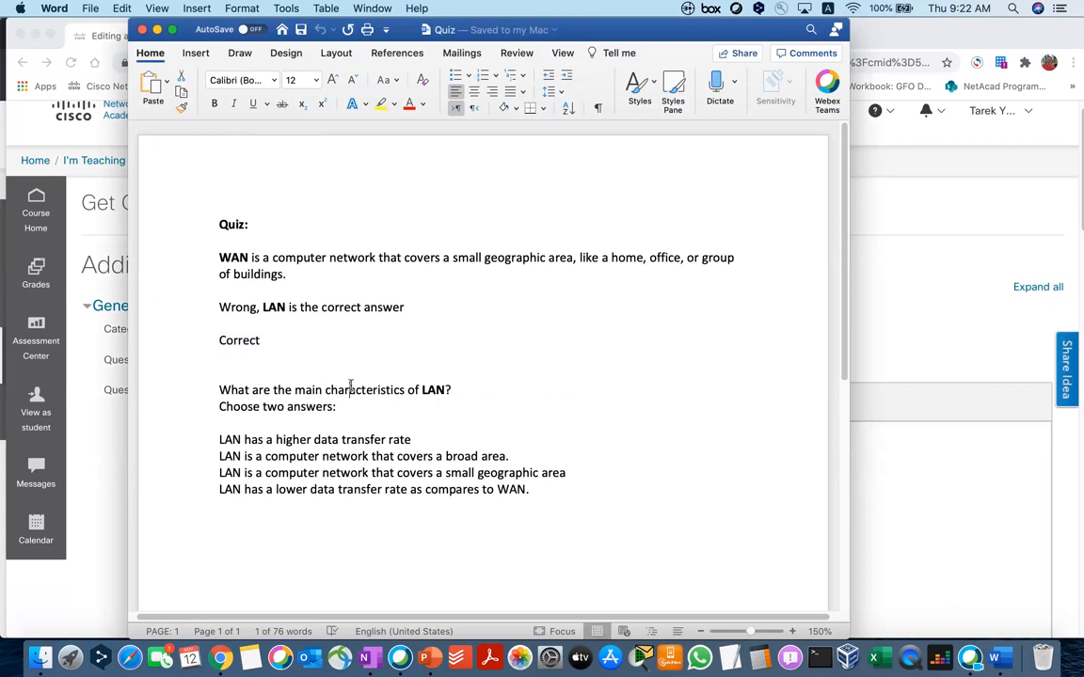
drag(221, 389, 449, 388)
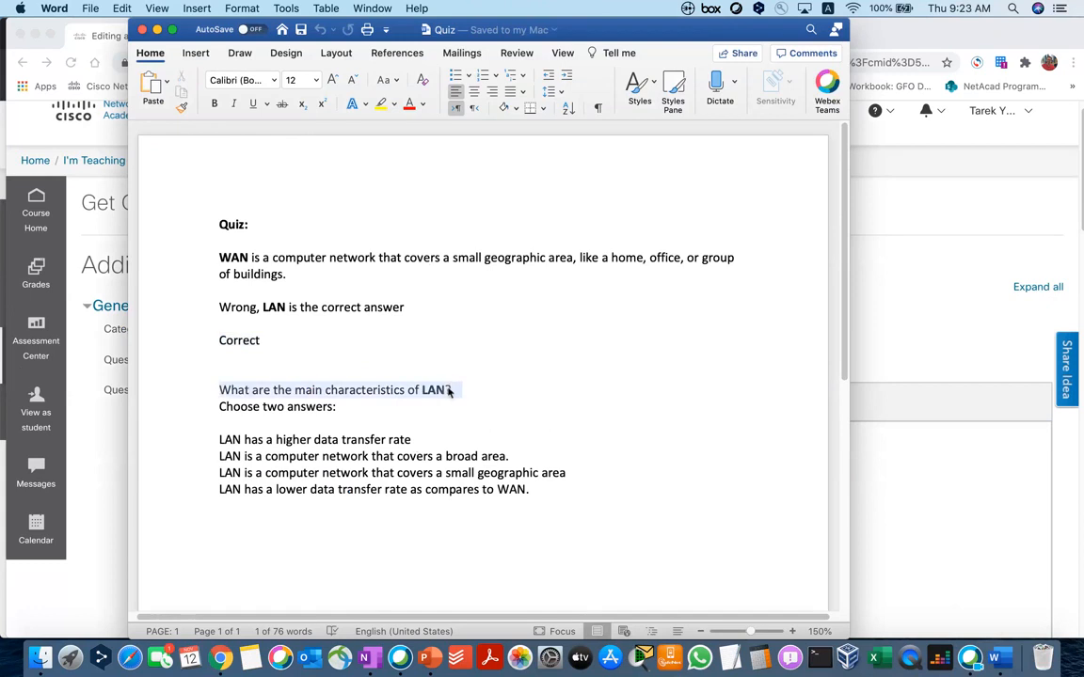
right_click(451, 390)
click(461, 326)
click(890, 506)
click(402, 456)
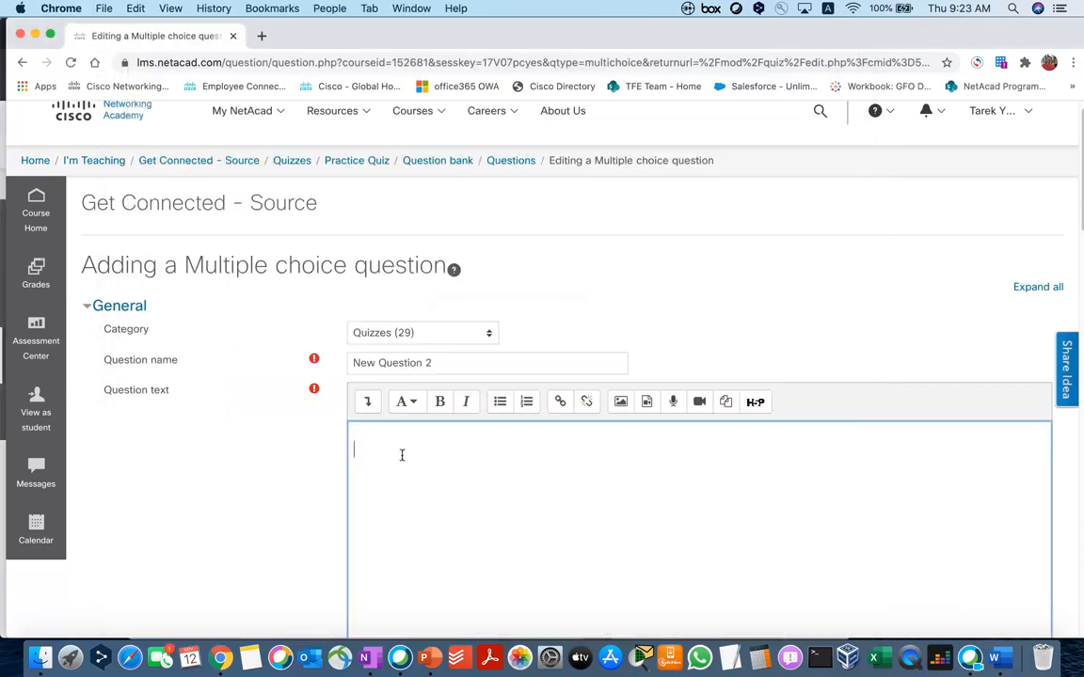
key(super+v)
Step: Set the question's default mark to 20
scroll(424, 451, down, 3)
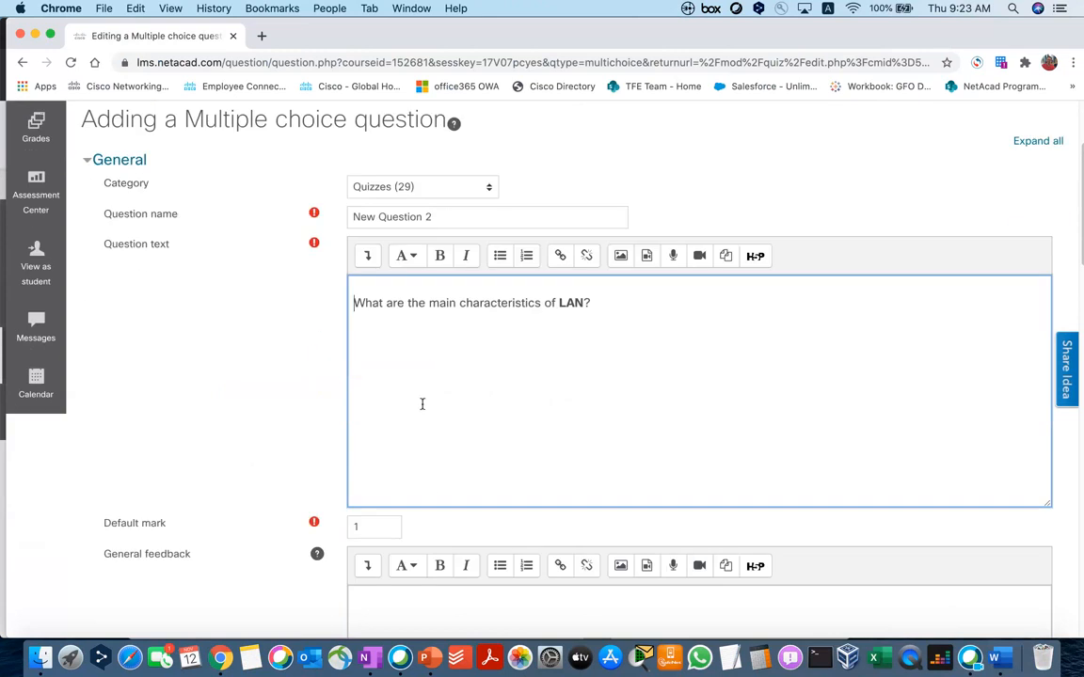
scroll(423, 403, down, 2)
double_click(383, 426)
text(2)
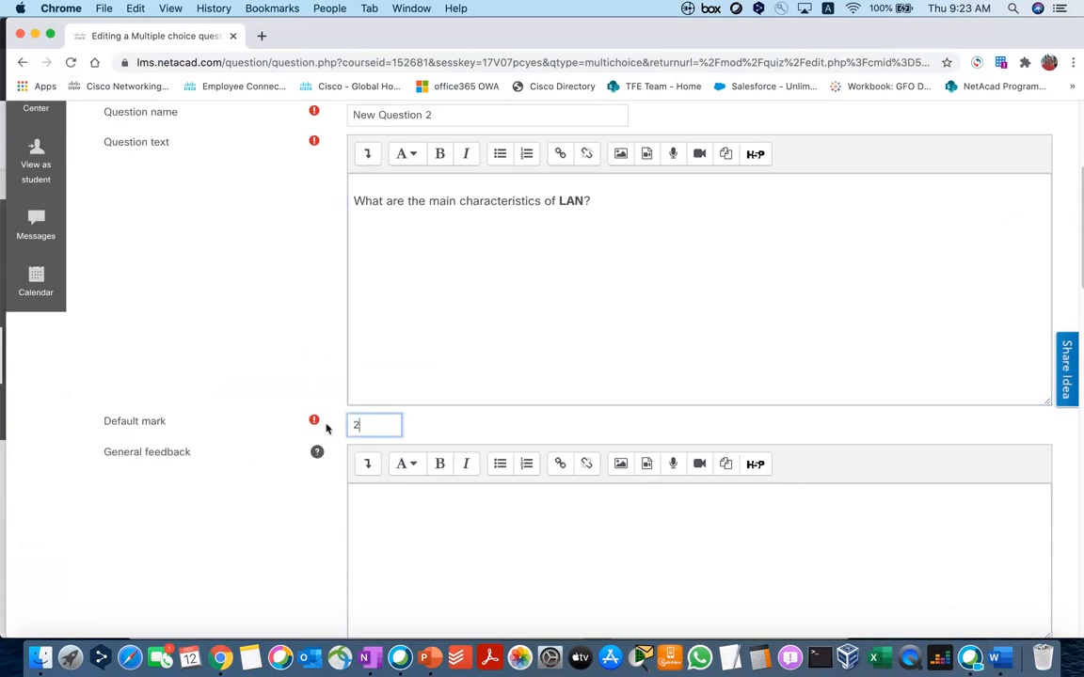
text(0)
Step: Set the question to allow multiple answers
scroll(263, 437, down, 5)
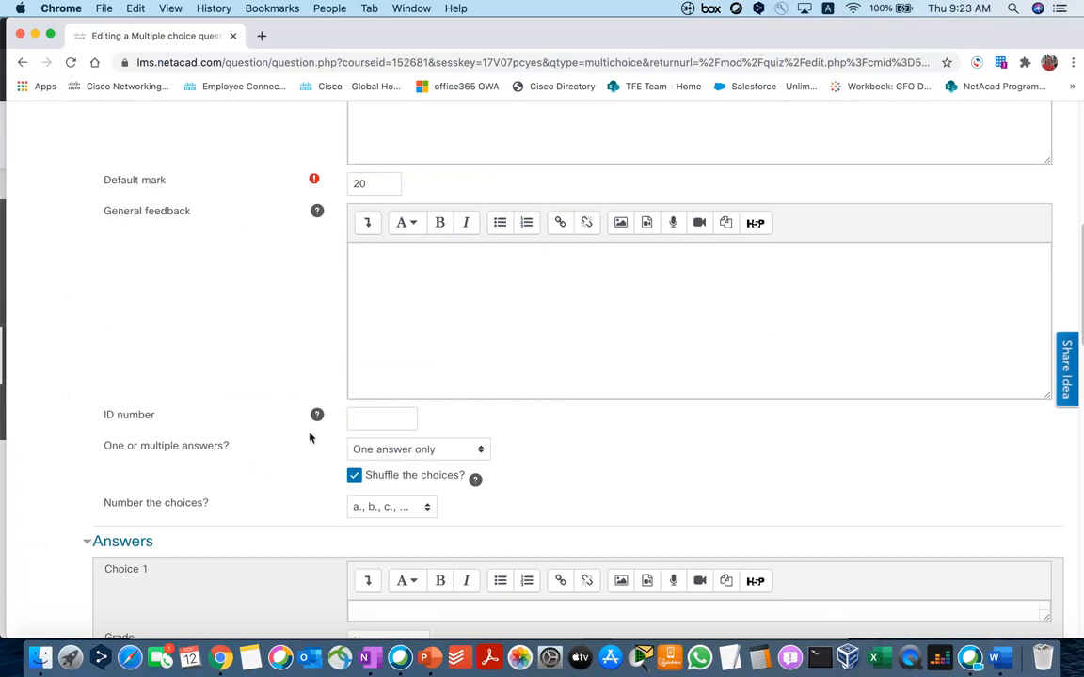
scroll(316, 451, up, 1)
scroll(282, 442, down, 1)
click(407, 476)
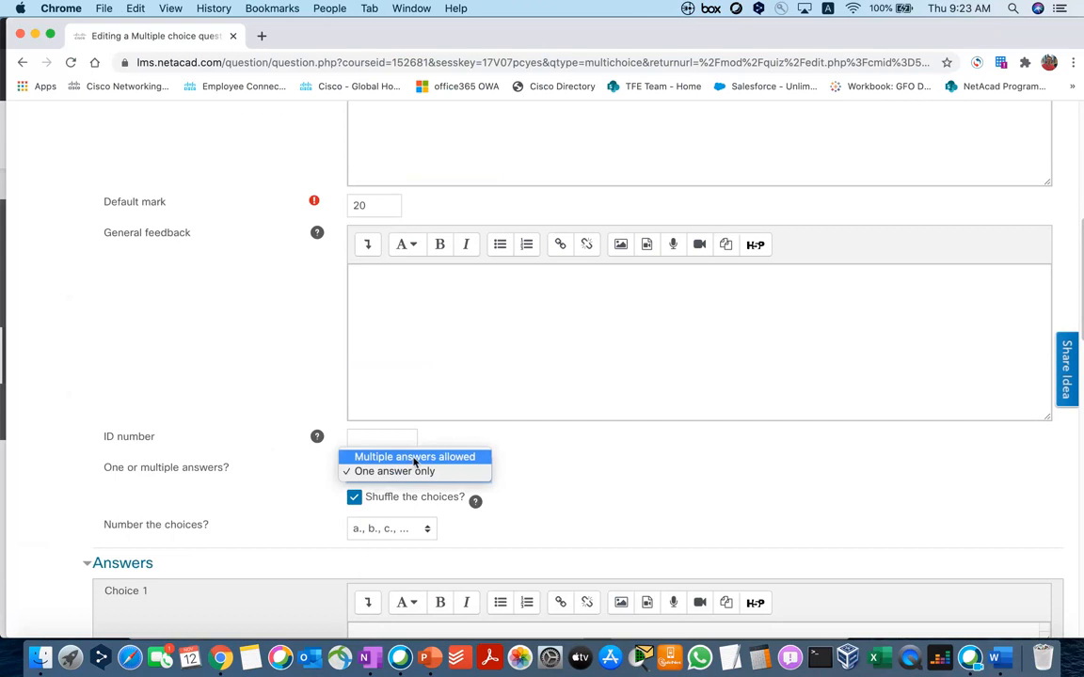
click(414, 458)
Step: Copy "Choose two answers:" from the Quiz document in Word and add it in Chrome on the same line after the question text
scroll(301, 474, up, 5)
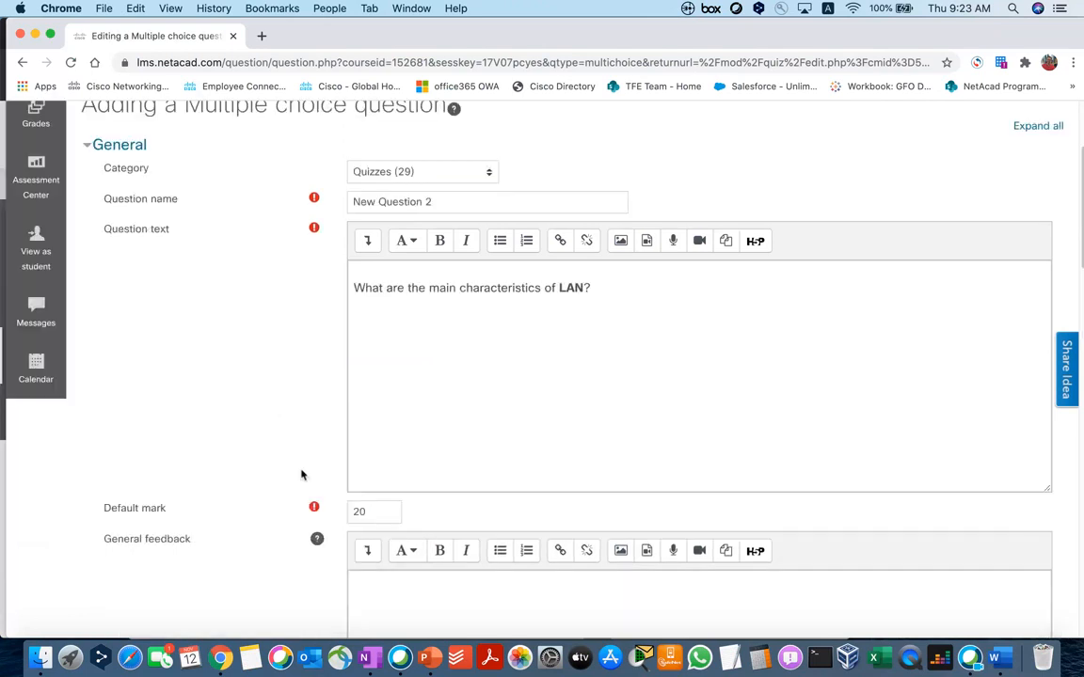
click(997, 656)
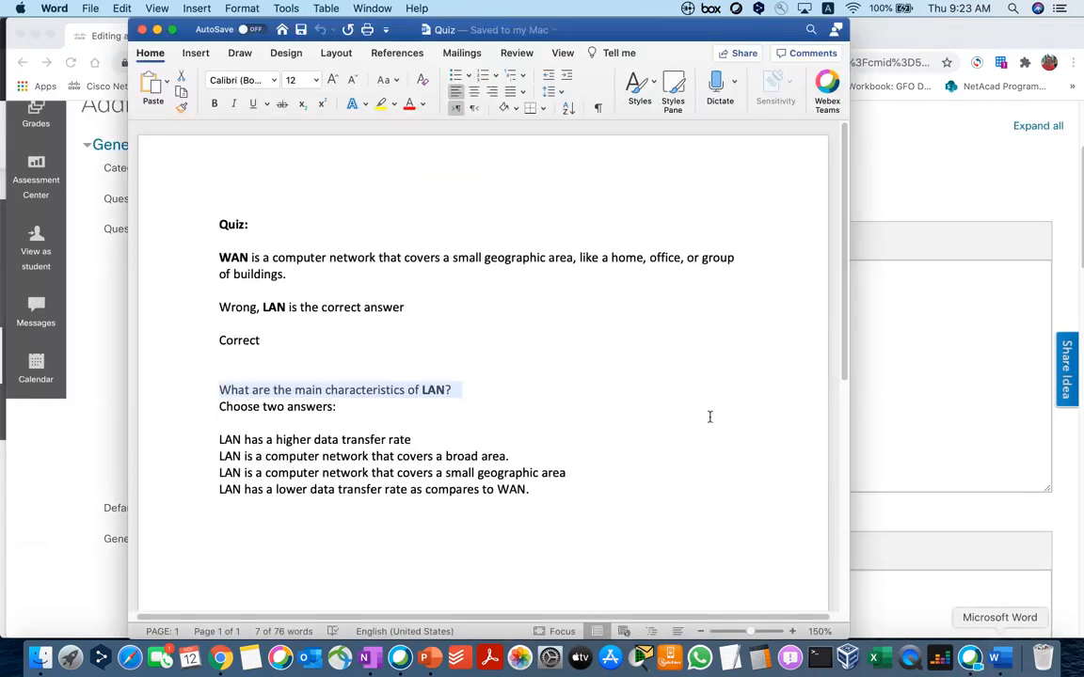
click(542, 326)
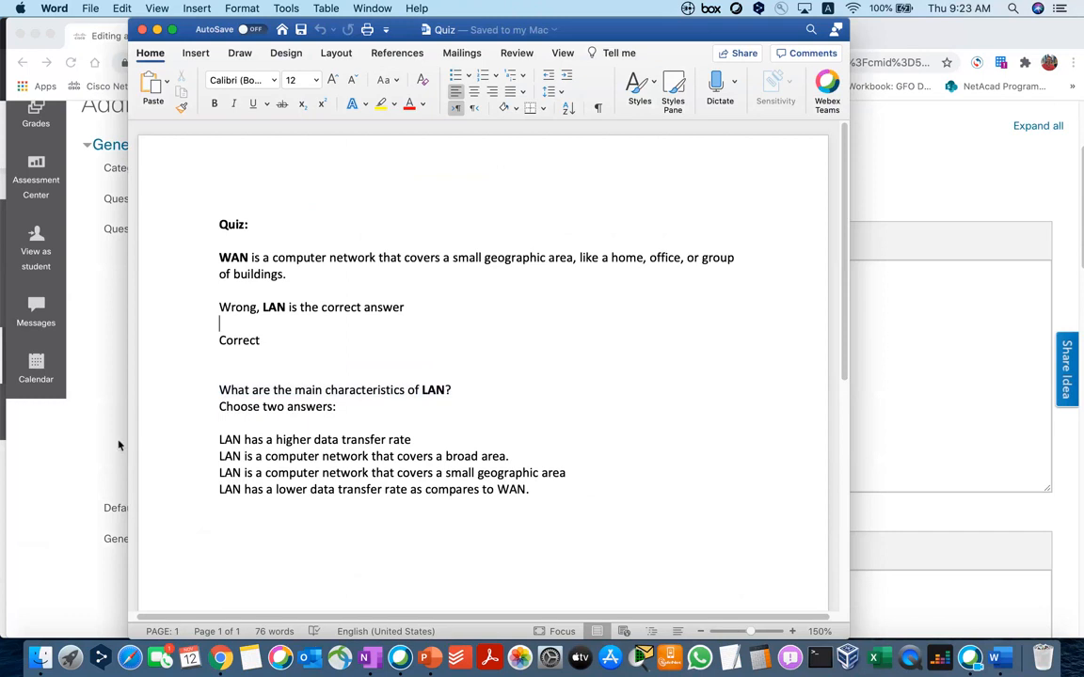
drag(338, 406, 254, 405)
right_click(255, 409)
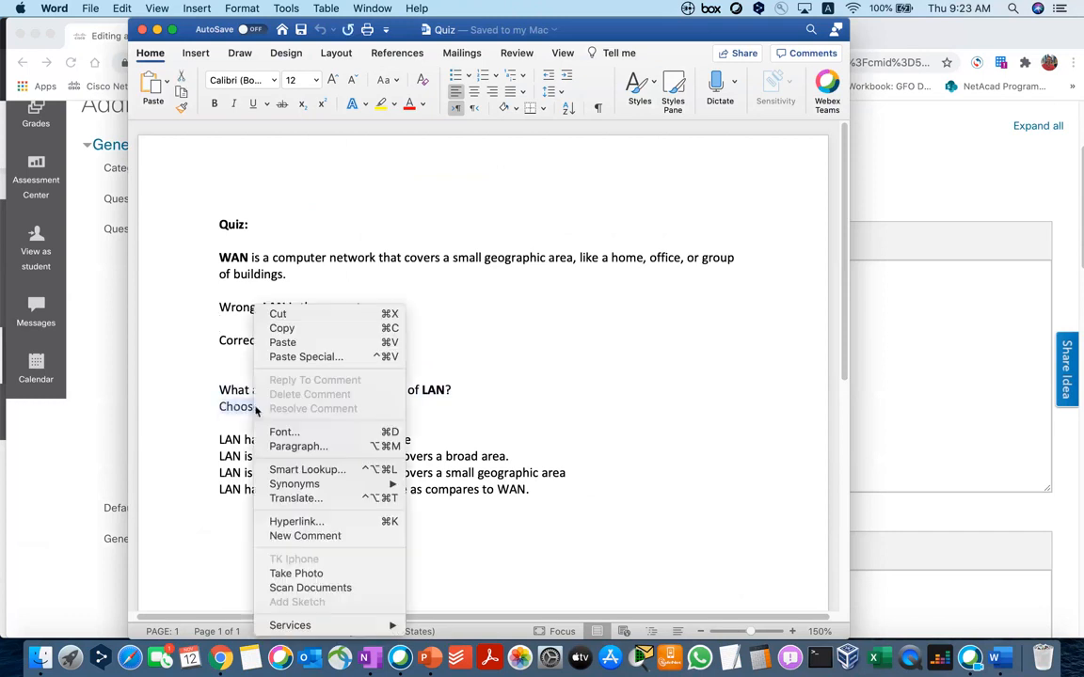
click(299, 328)
key(super+Tab)
click(455, 313)
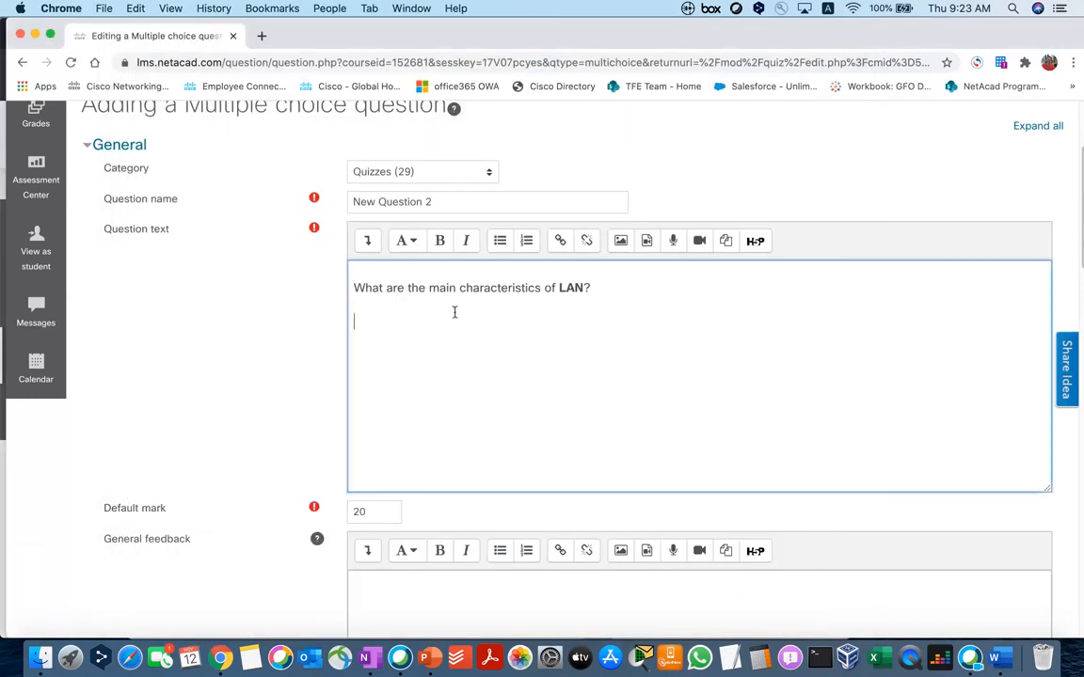
key(super+v)
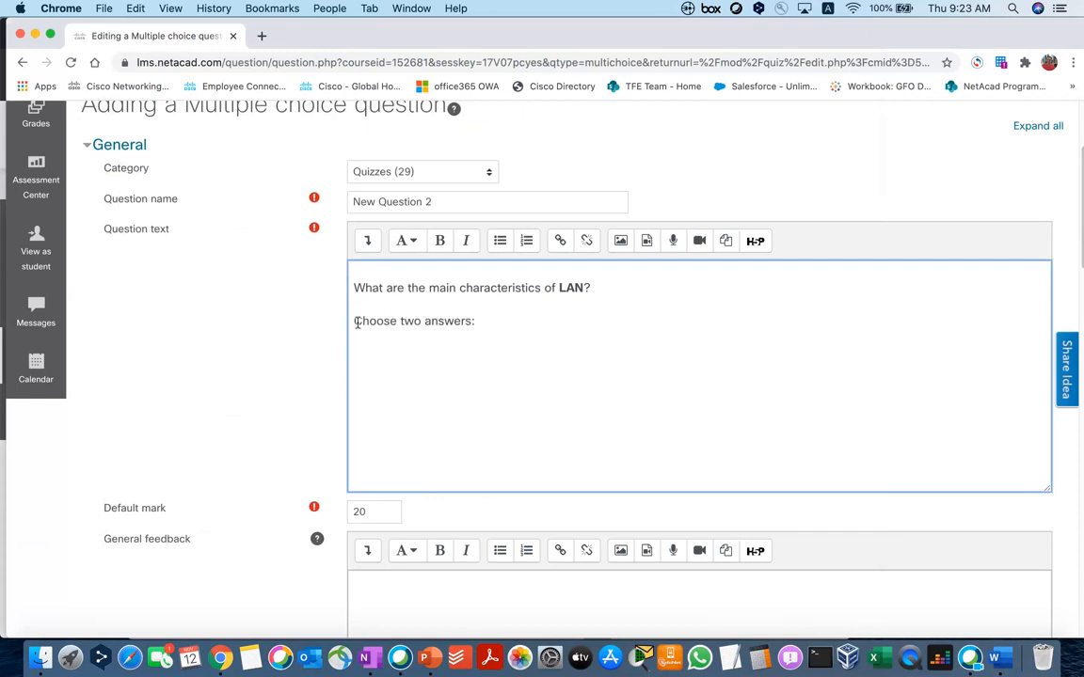
key(BackSpace)
key(BackSpace)
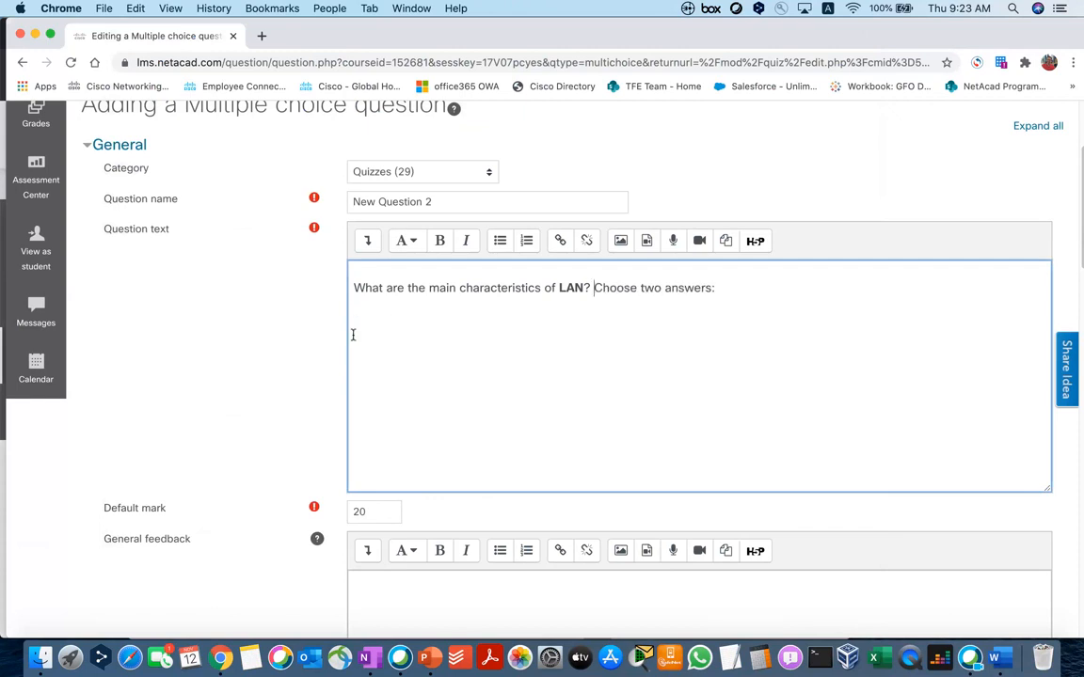
Step: Copy "LAN has a higher data transfer rate" from the Word document into Choice 1 in Chrome and set its grade to 50%
scroll(478, 373, down, 10)
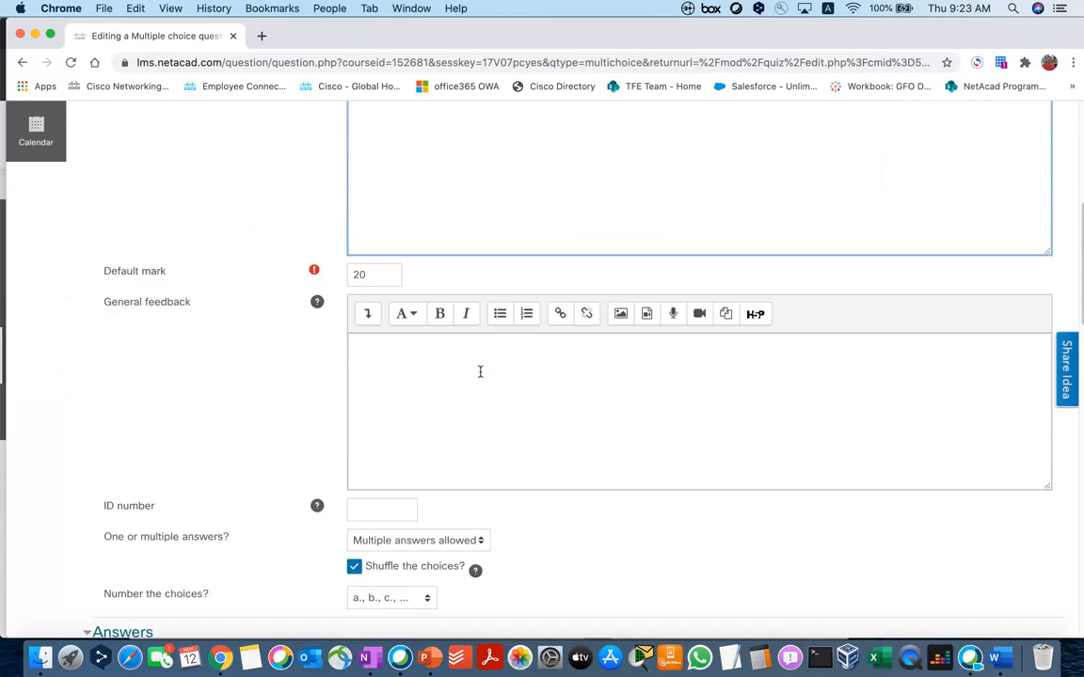
scroll(480, 377, down, 2)
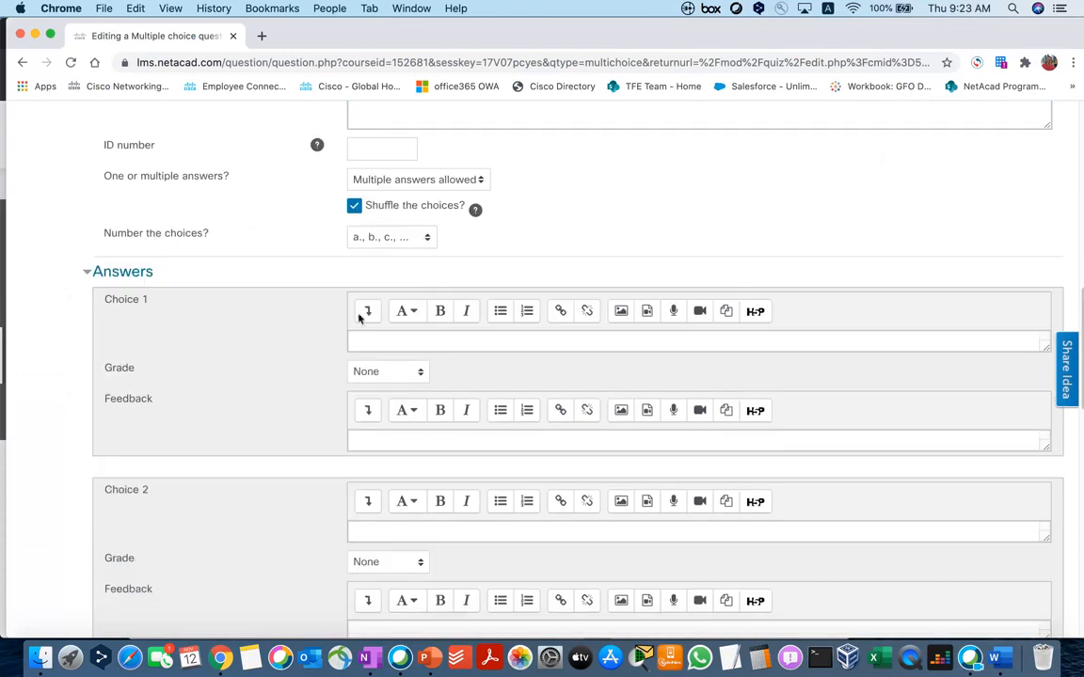
scroll(162, 320, down, 1)
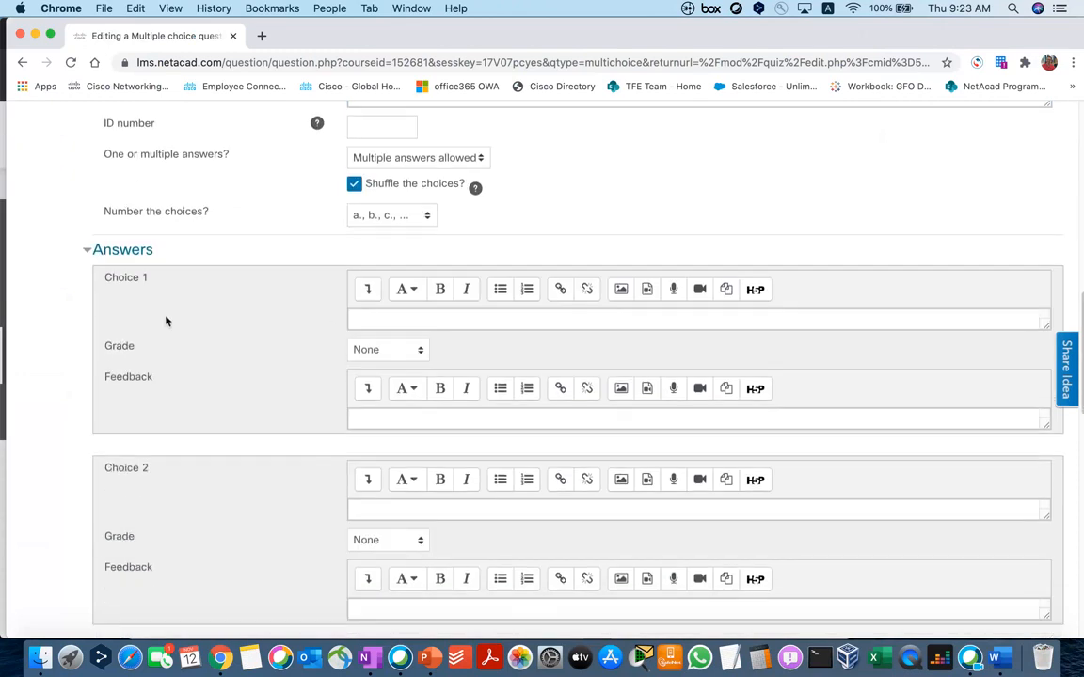
click(383, 320)
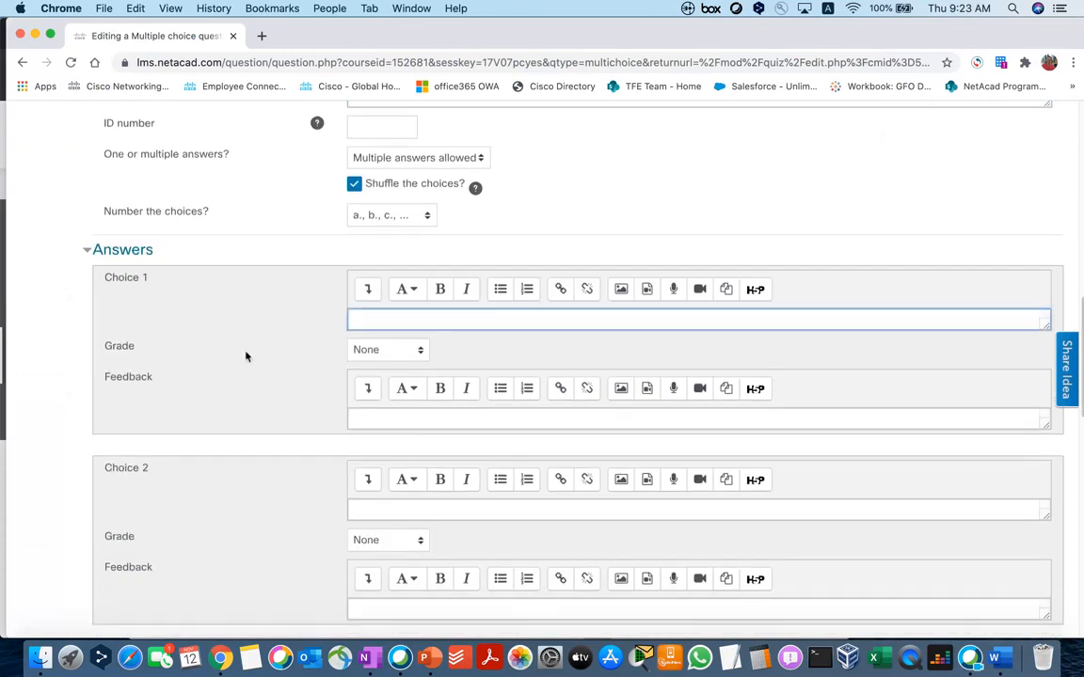
click(996, 657)
drag(219, 439, 400, 441)
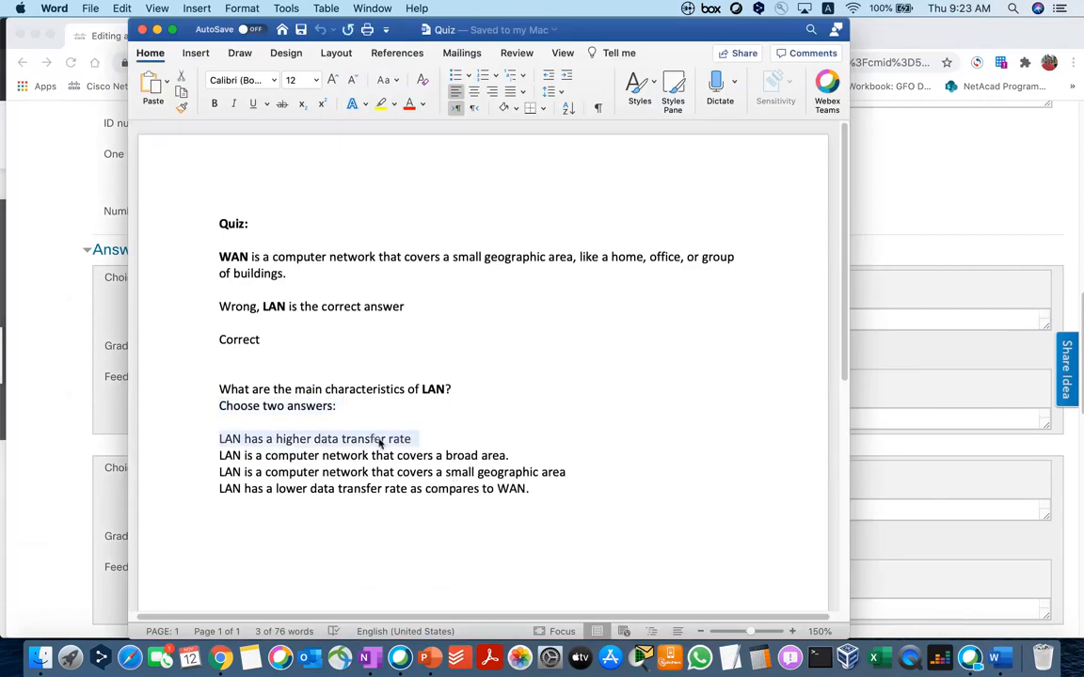
right_click(381, 442)
click(385, 327)
click(111, 347)
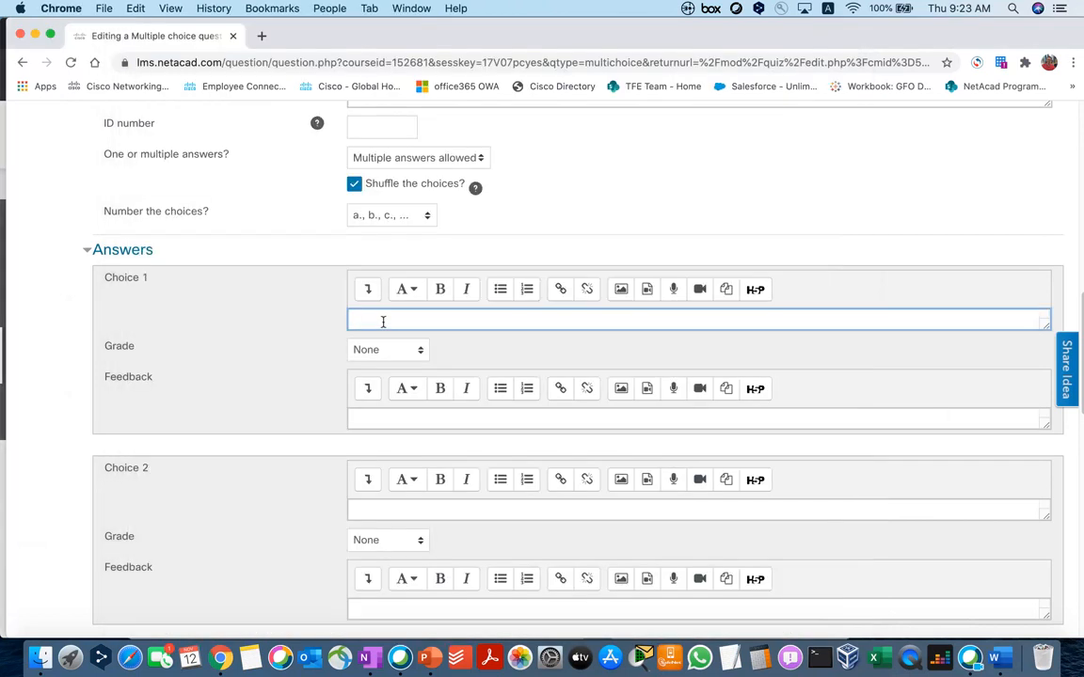
key(super+v)
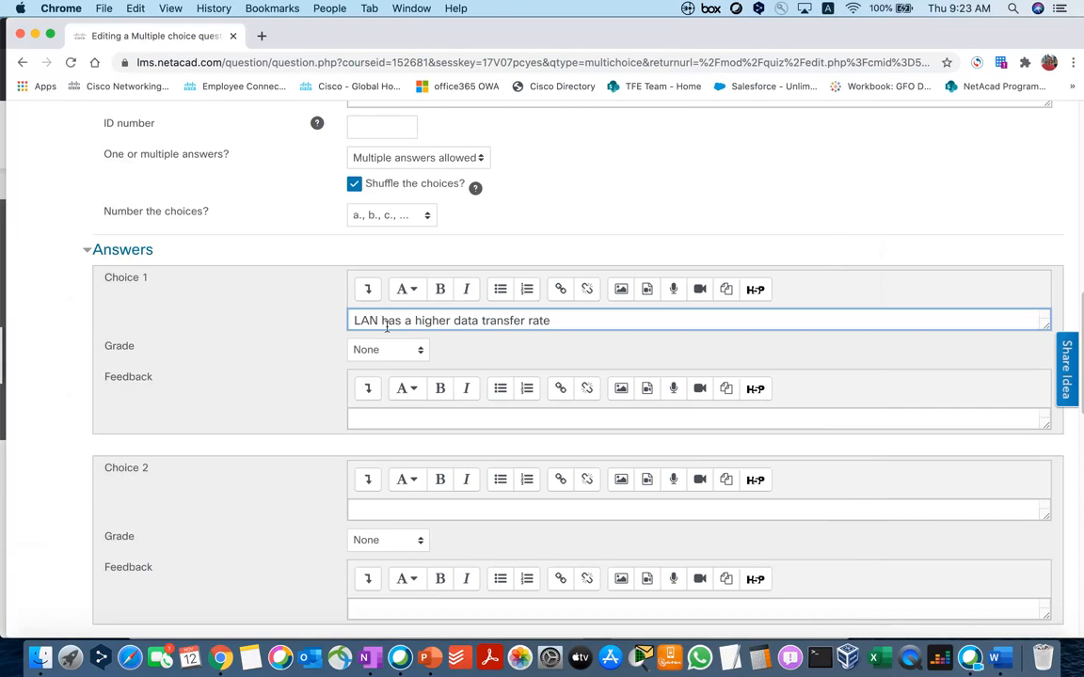
click(387, 350)
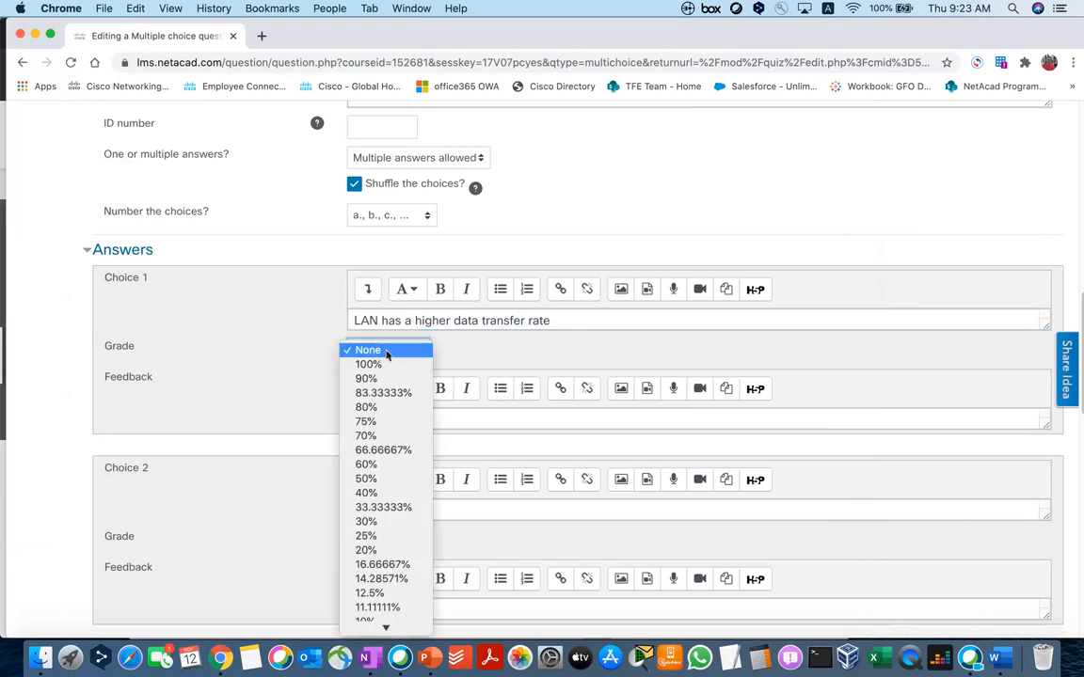
click(374, 480)
Step: Copy "LAN is a computer network that covers a broad area." from the Word document into Choice 2 in Chrome
scroll(287, 383, down, 1)
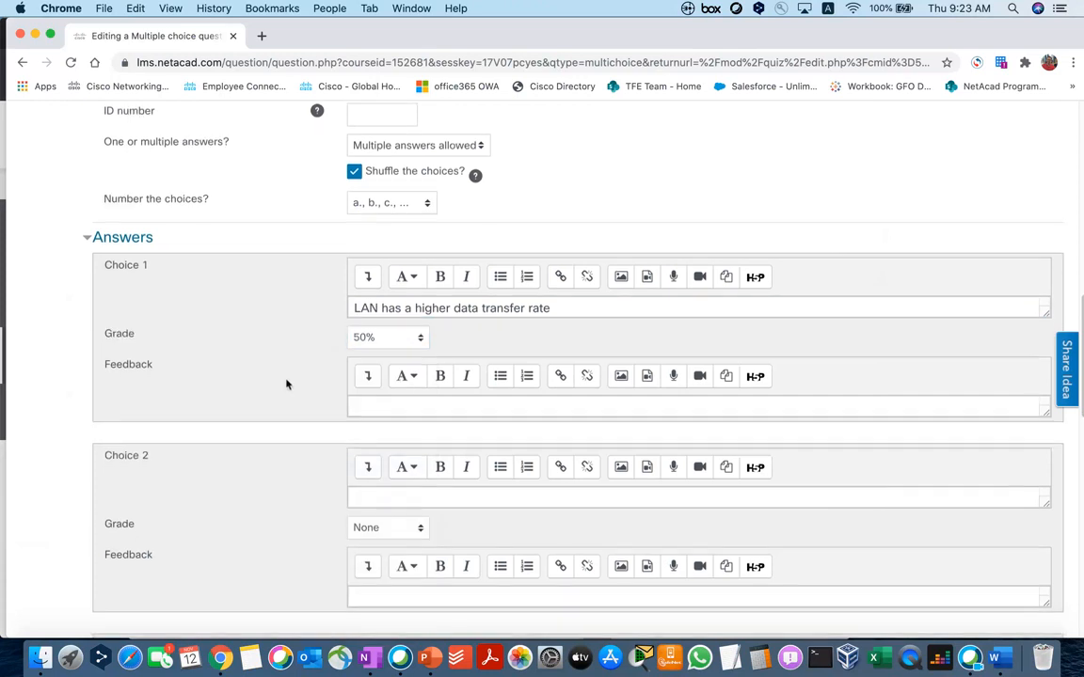
click(1015, 659)
drag(517, 455, 219, 456)
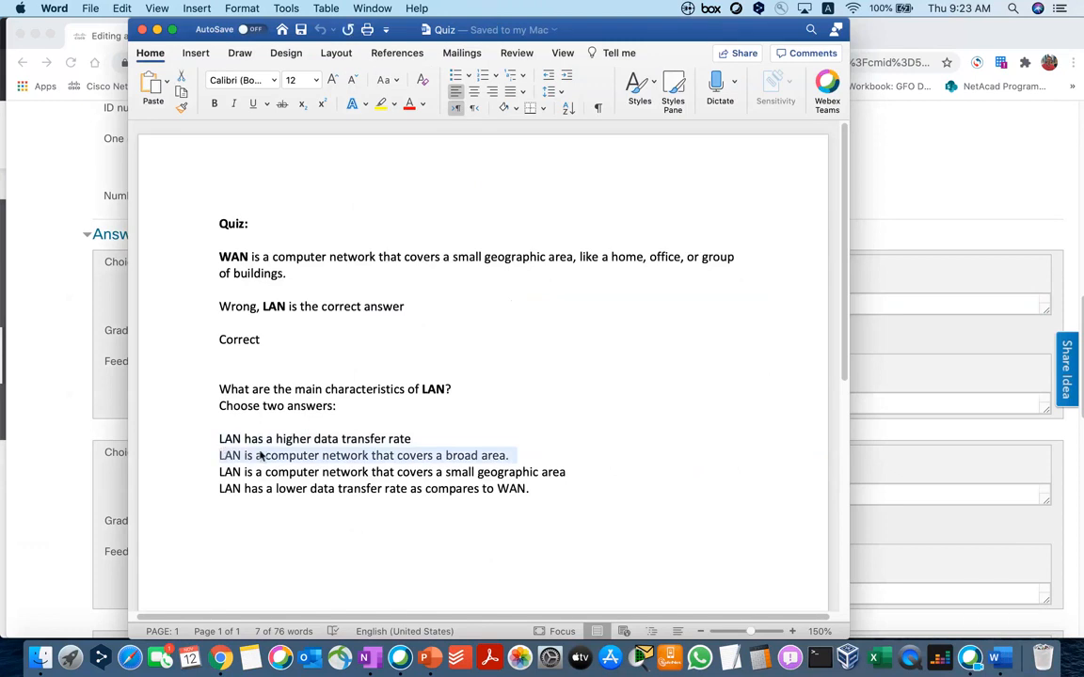
right_click(262, 455)
click(324, 325)
click(122, 451)
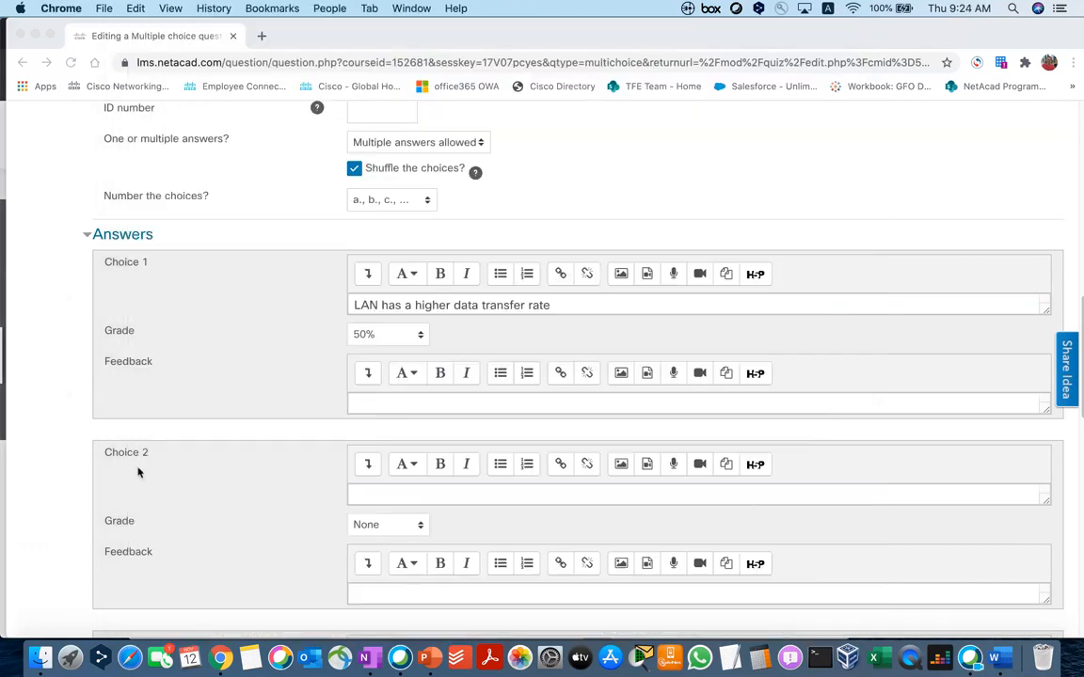
click(384, 496)
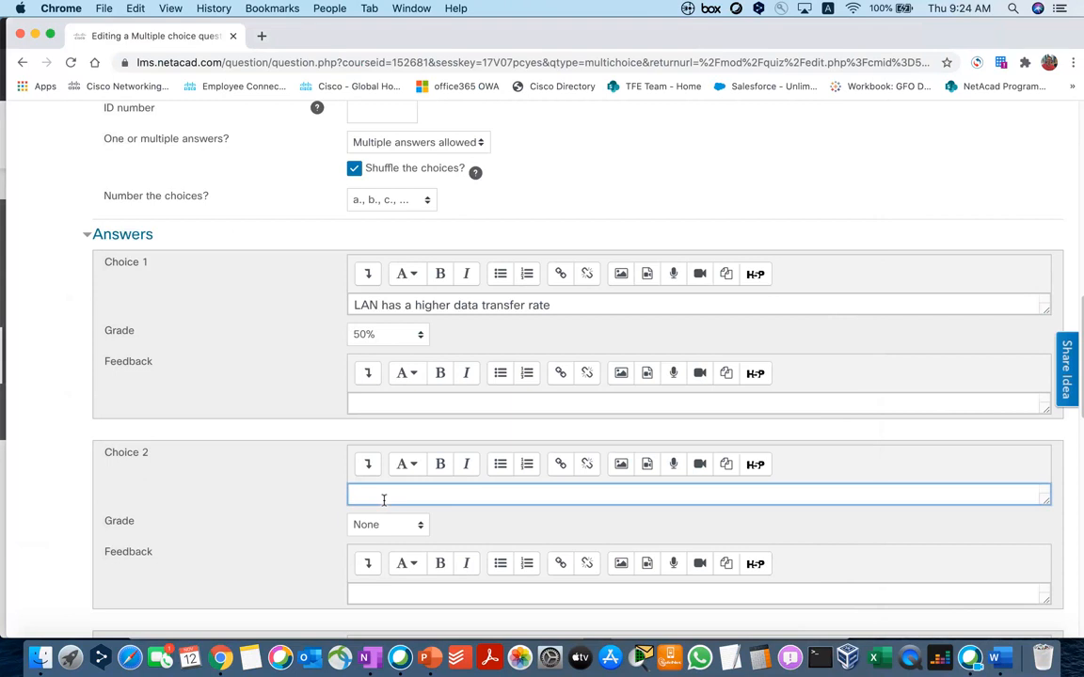
key(super+v)
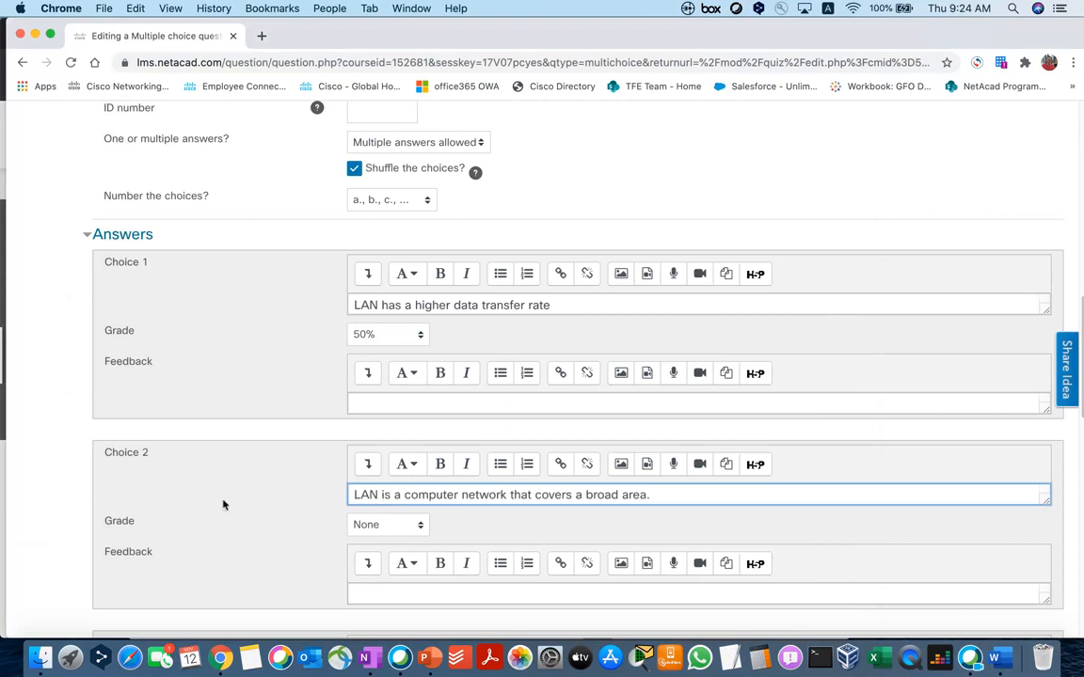
Step: Copy "LAN is a computer network that covers a small geographic area" from the Word document into Choice 3 in Chrome
scroll(226, 503, down, 2)
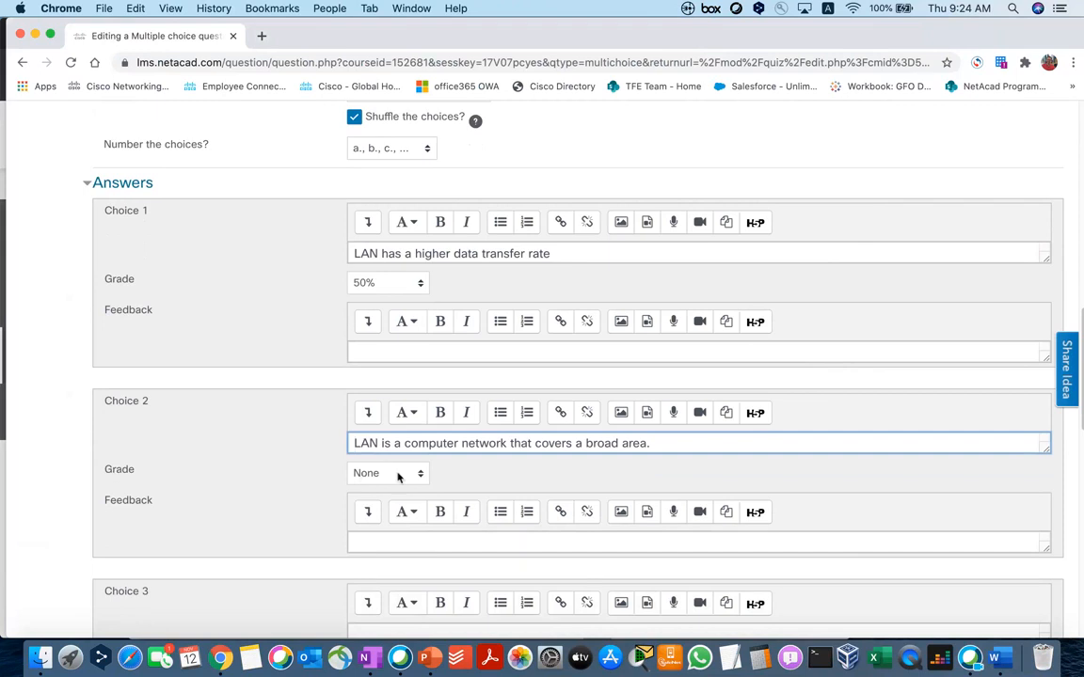
scroll(310, 456, down, 5)
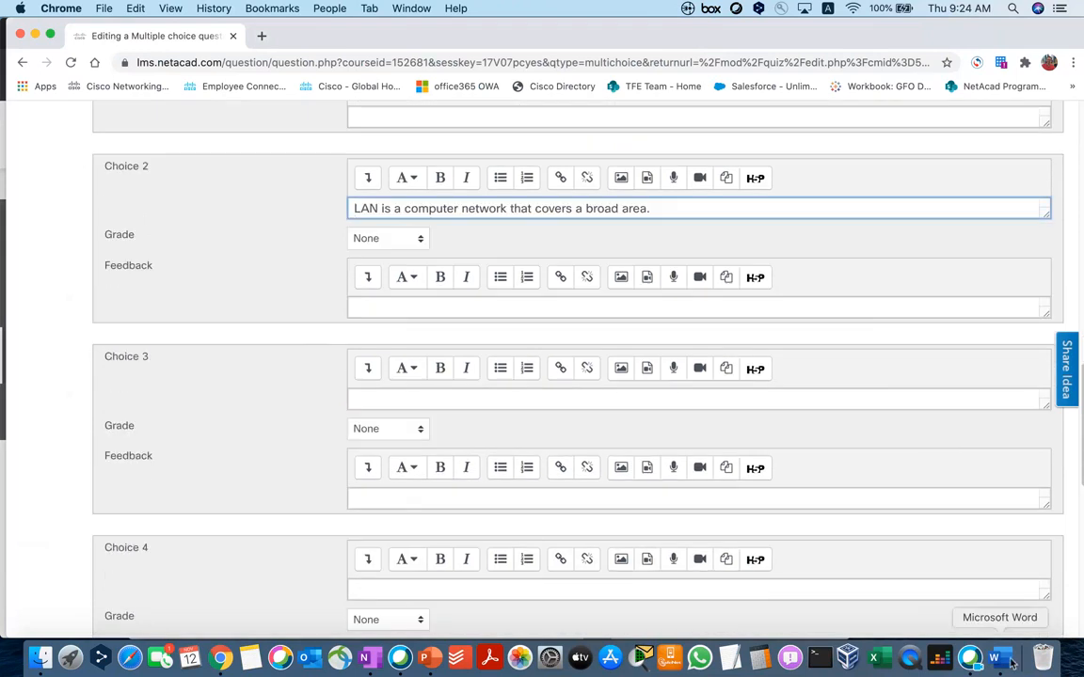
click(1011, 663)
click(515, 486)
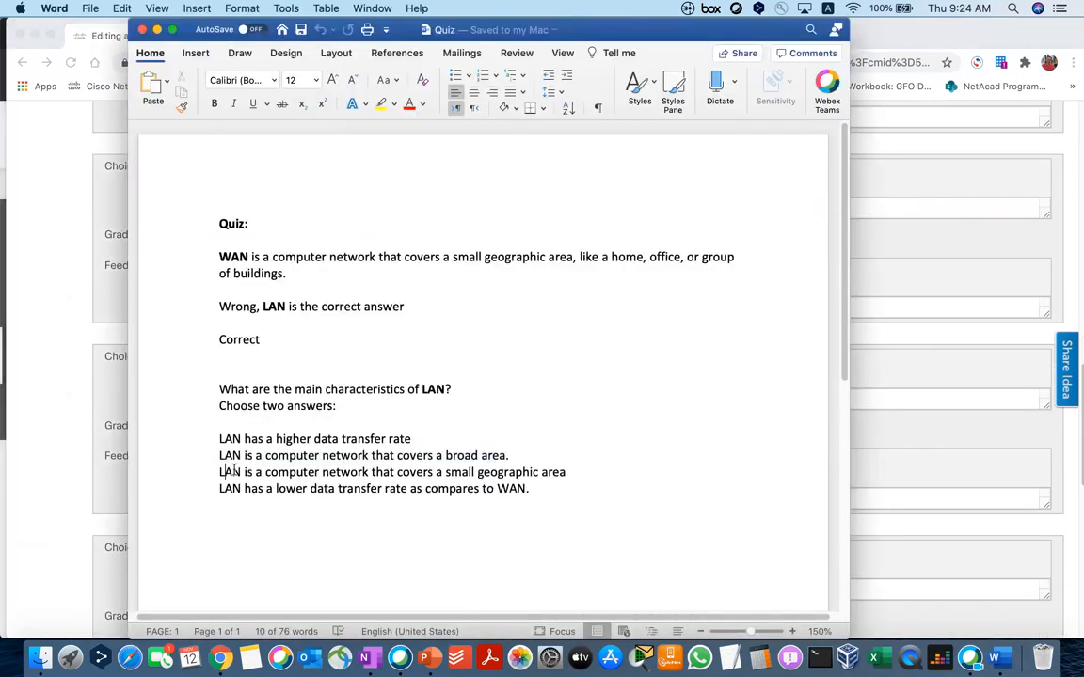
drag(217, 472, 551, 475)
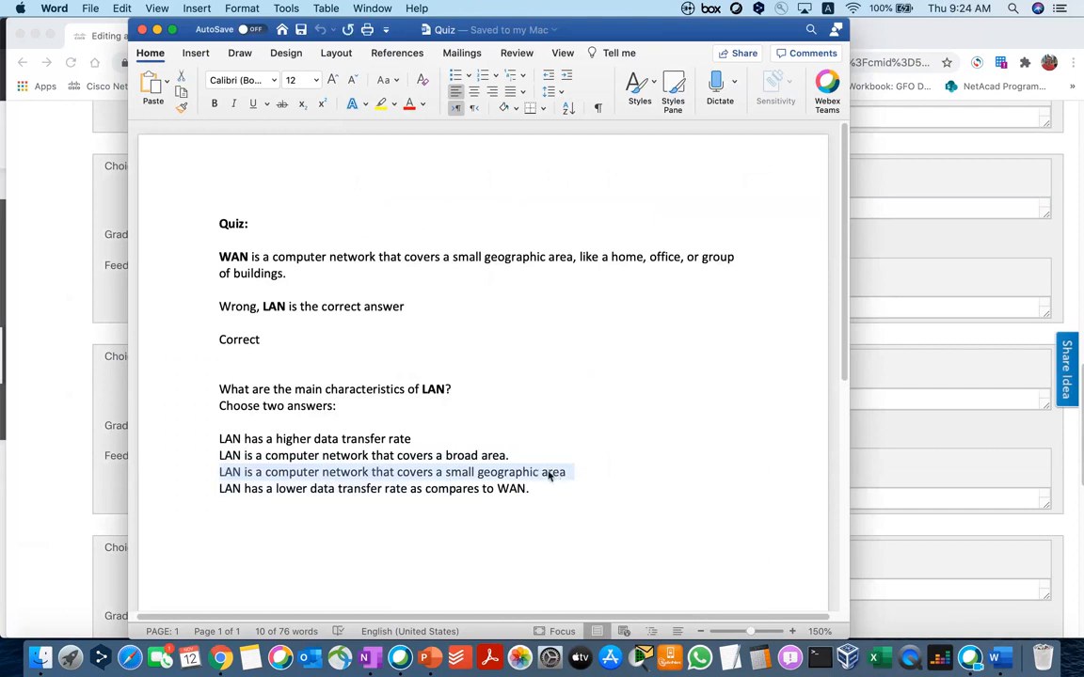
right_click(551, 475)
click(587, 325)
click(129, 414)
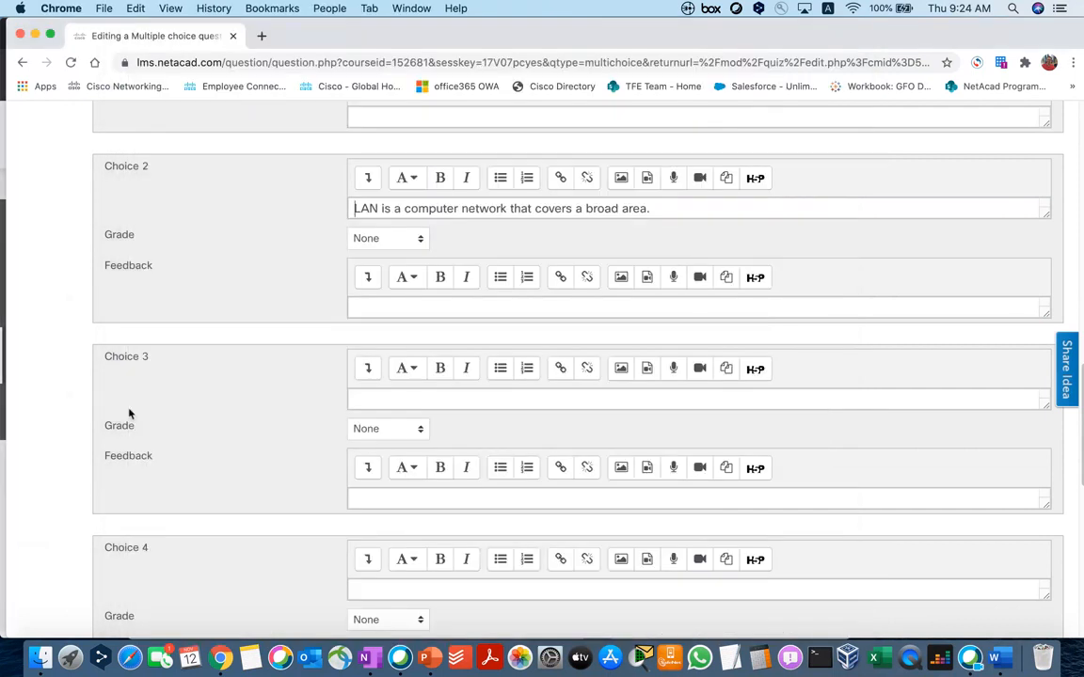
scroll(129, 414, down, 1)
click(383, 369)
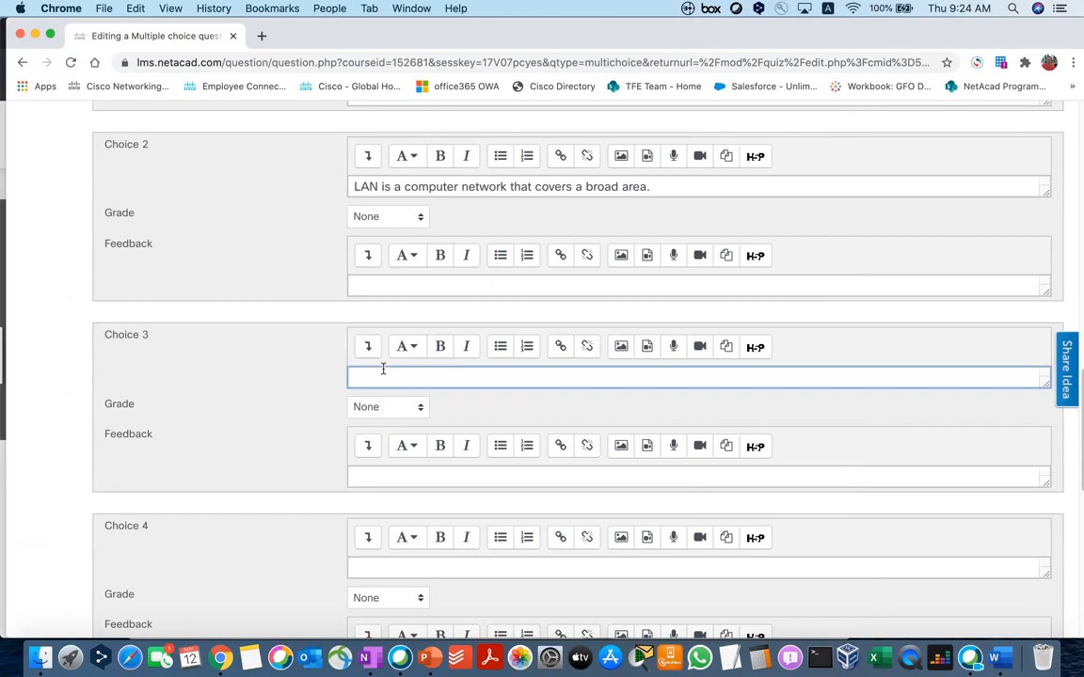
key(super+v)
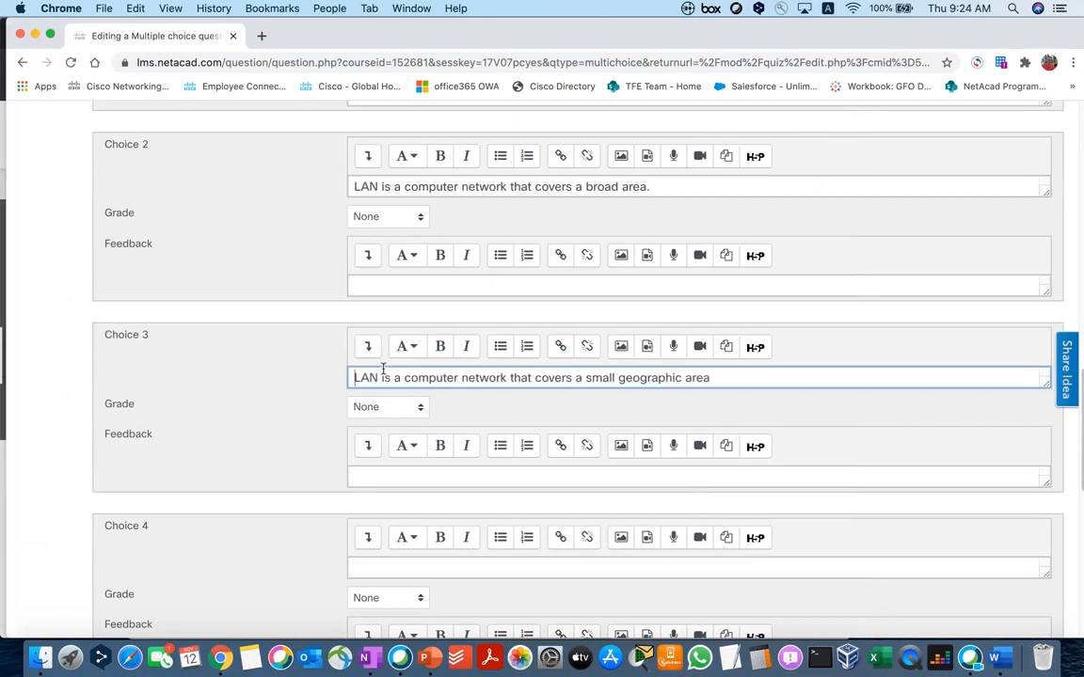
click(263, 402)
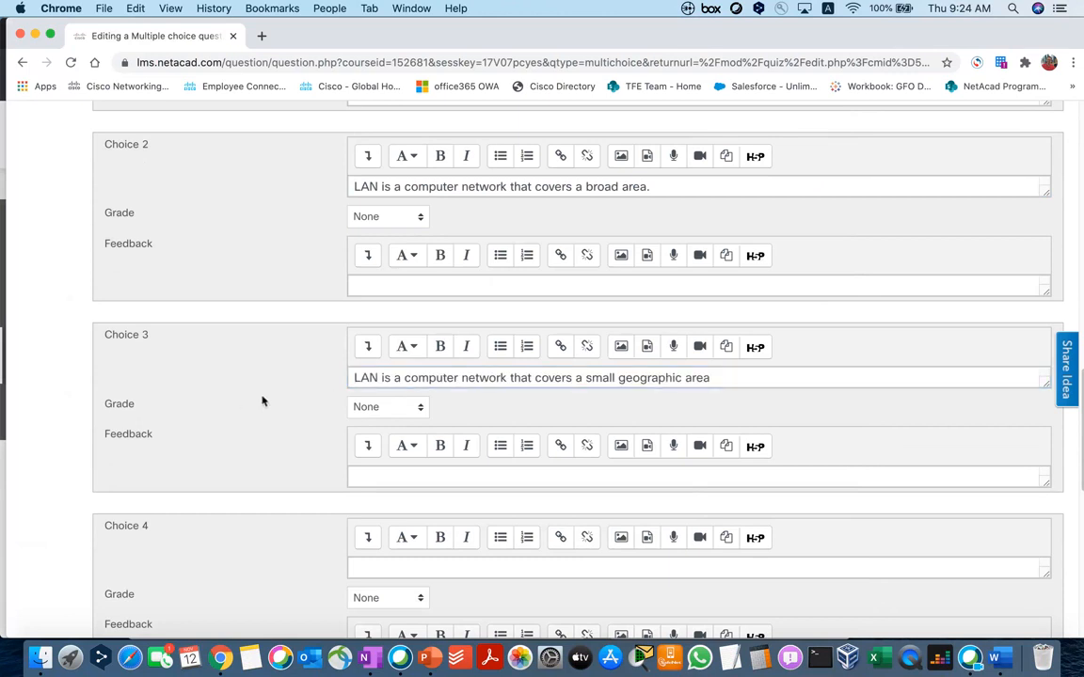
Step: Set the grade of Choice 3 to 50%
scroll(262, 401, up, 1)
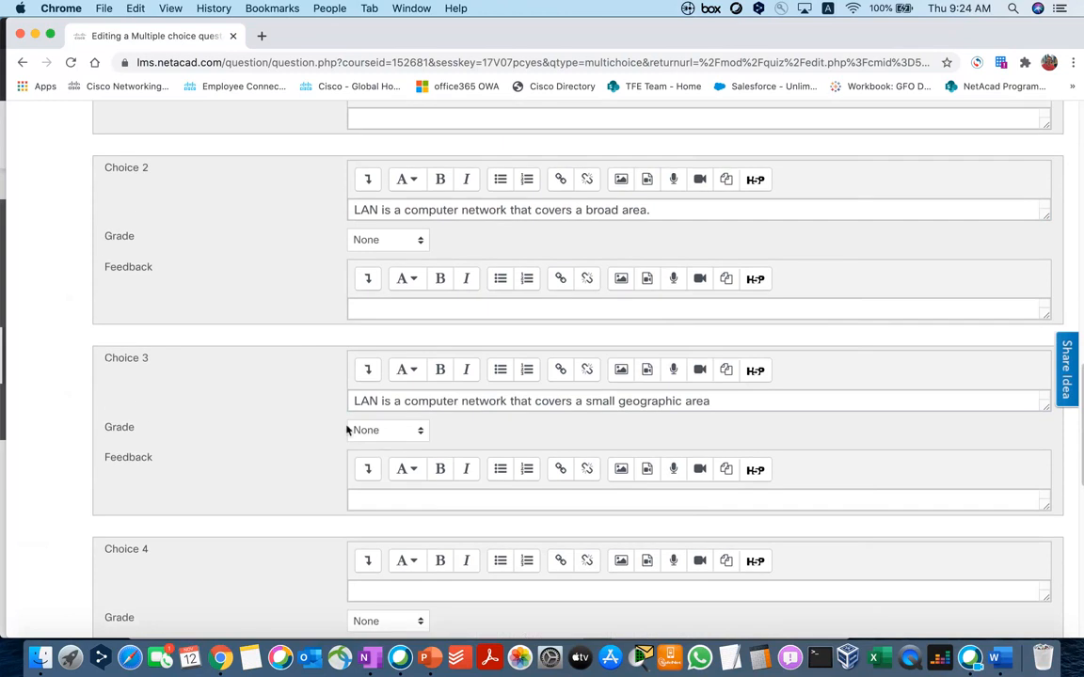
click(385, 430)
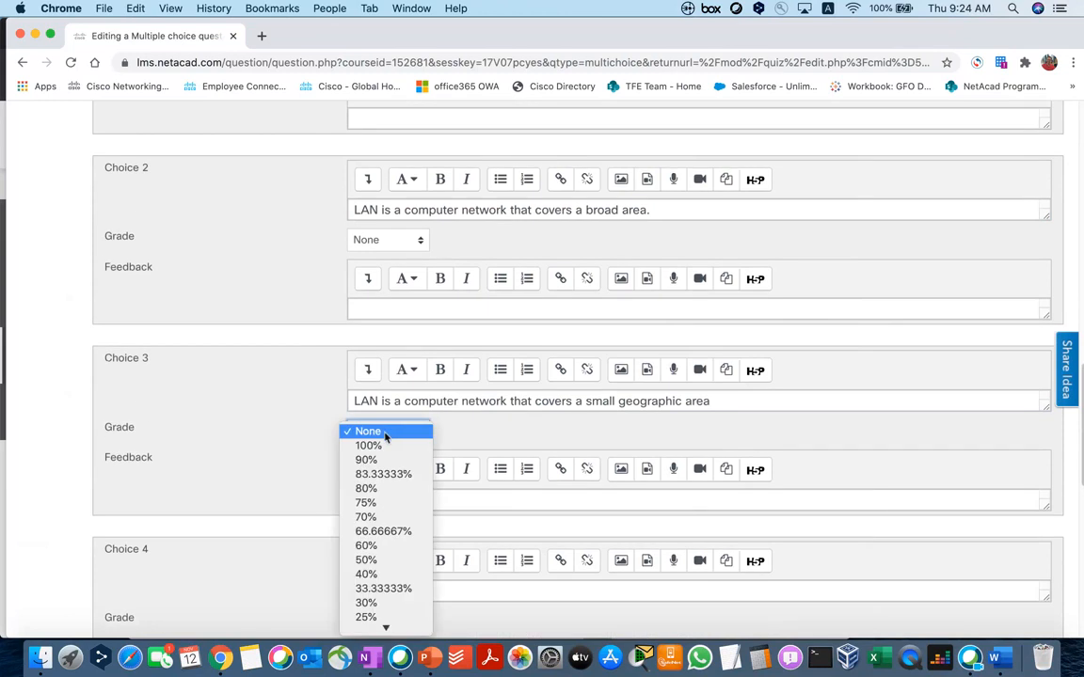
click(380, 560)
Step: Copy "LAN has a lower data transfer rate as compares to WAN" from the Word document into Choice 4 in Chrome, without the final period
scroll(293, 462, down, 1)
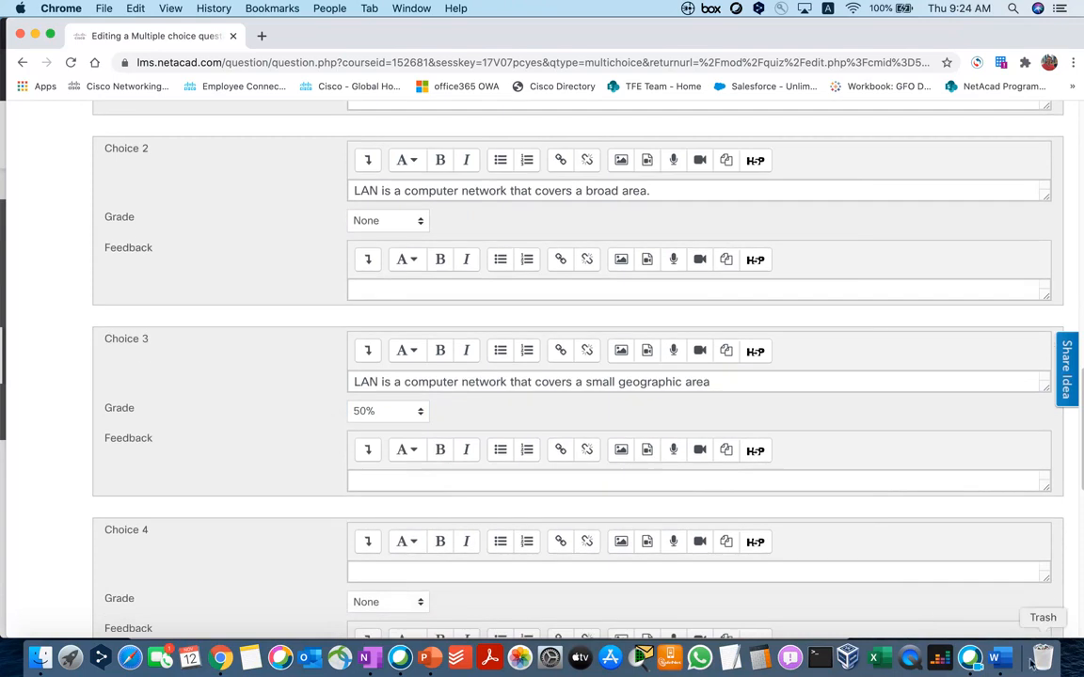
click(994, 657)
click(250, 488)
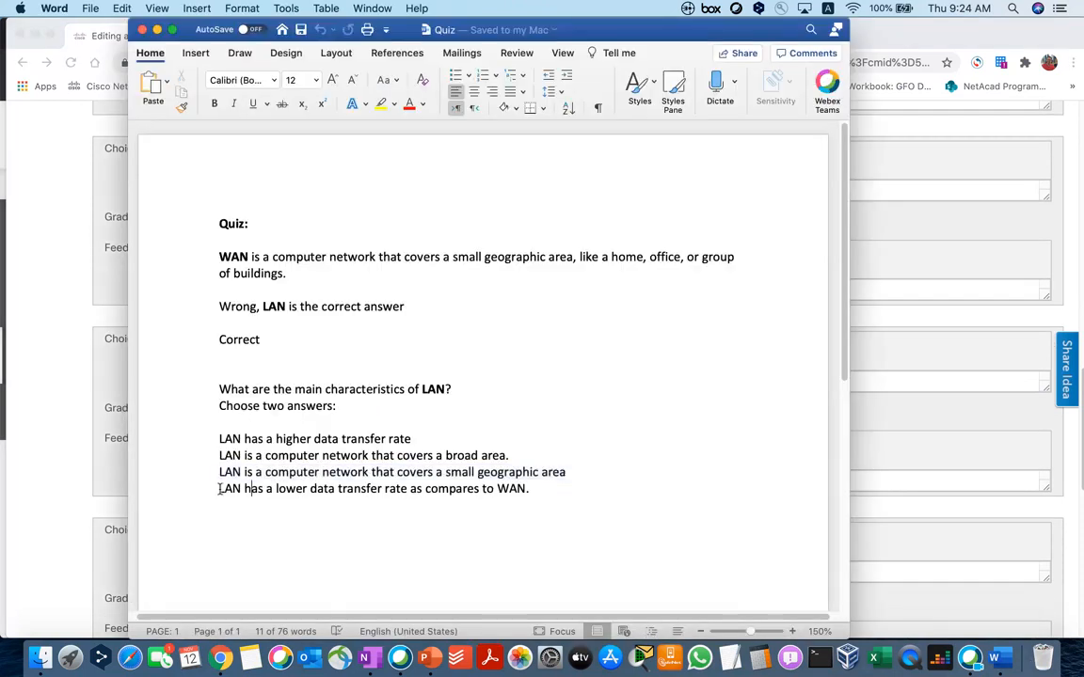
drag(219, 488, 521, 492)
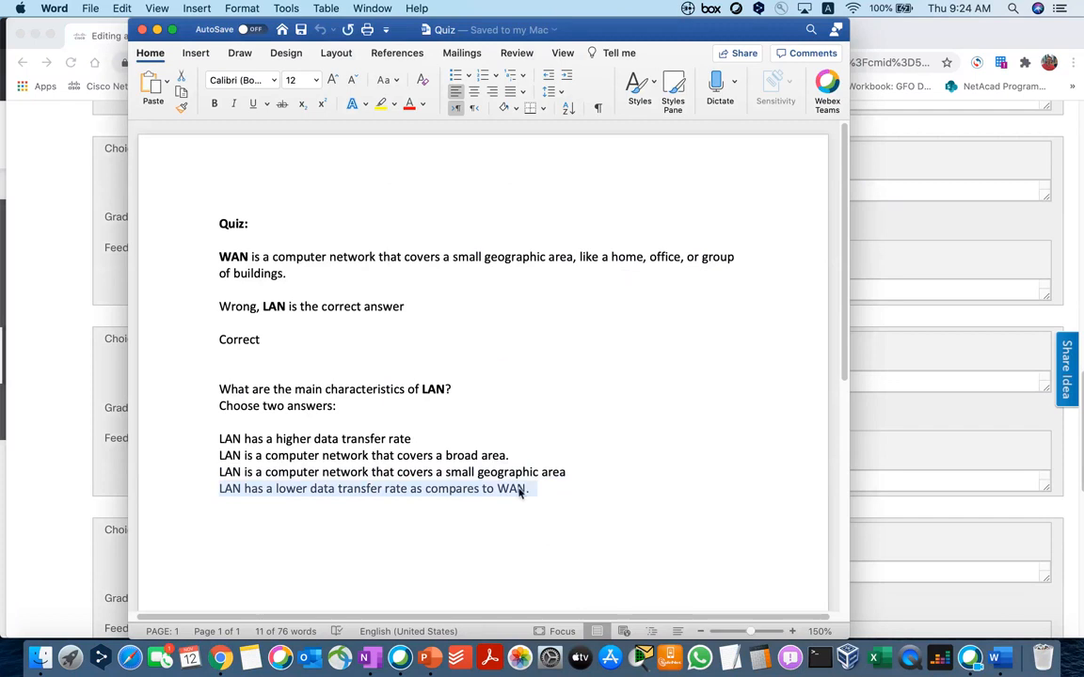
right_click(520, 492)
click(553, 327)
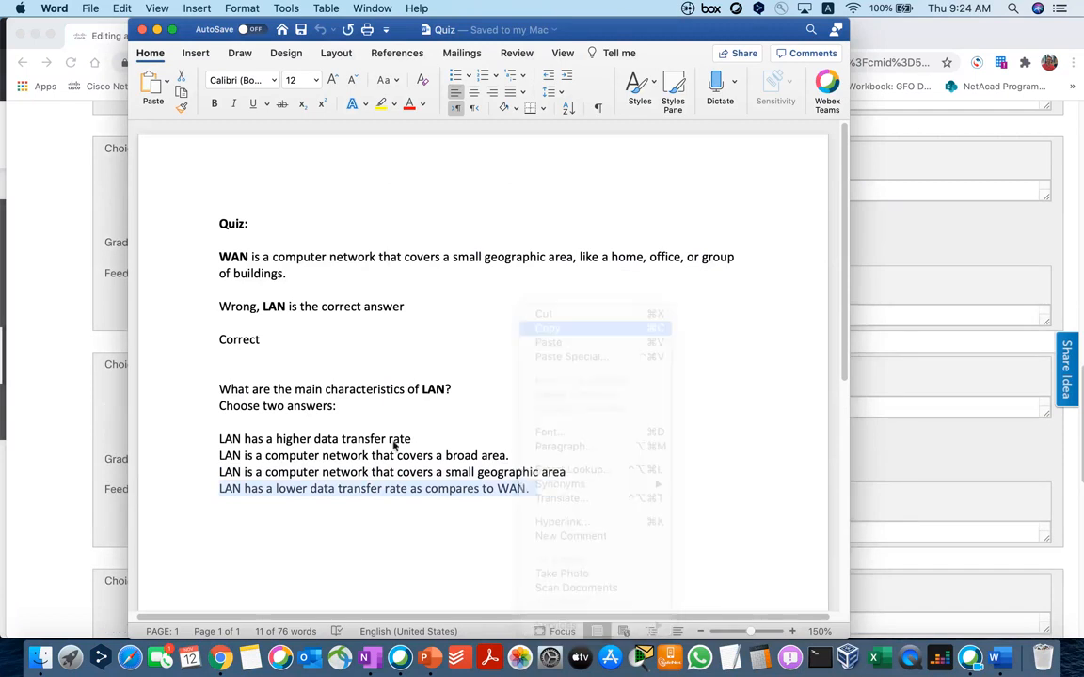
click(114, 443)
scroll(205, 434, down, 5)
click(393, 395)
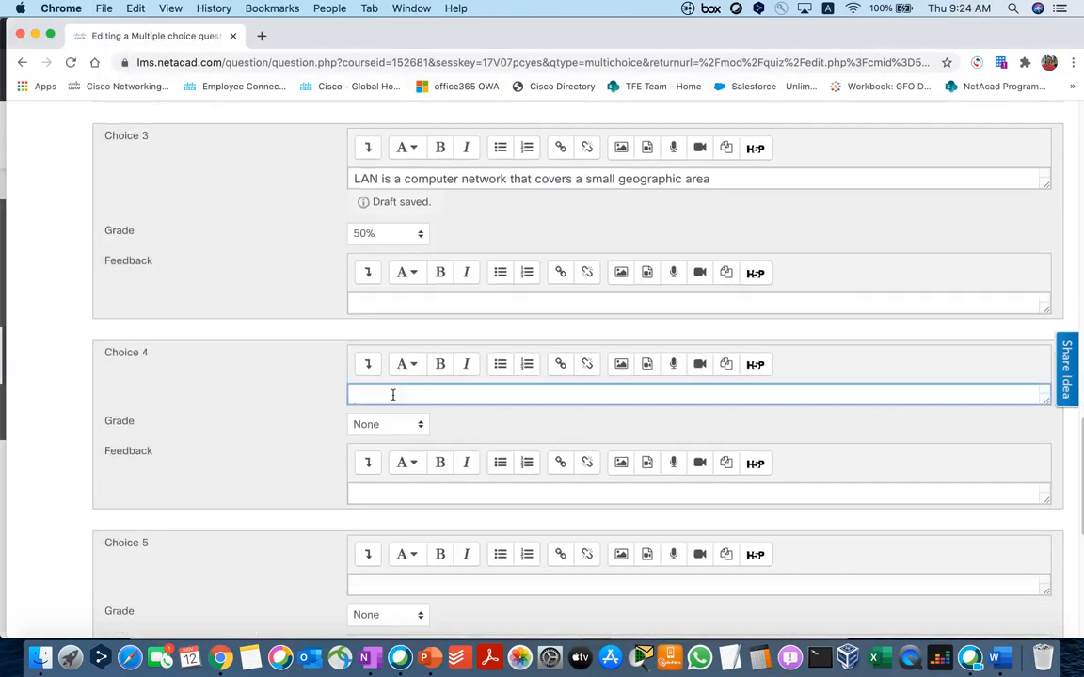
key(super+v)
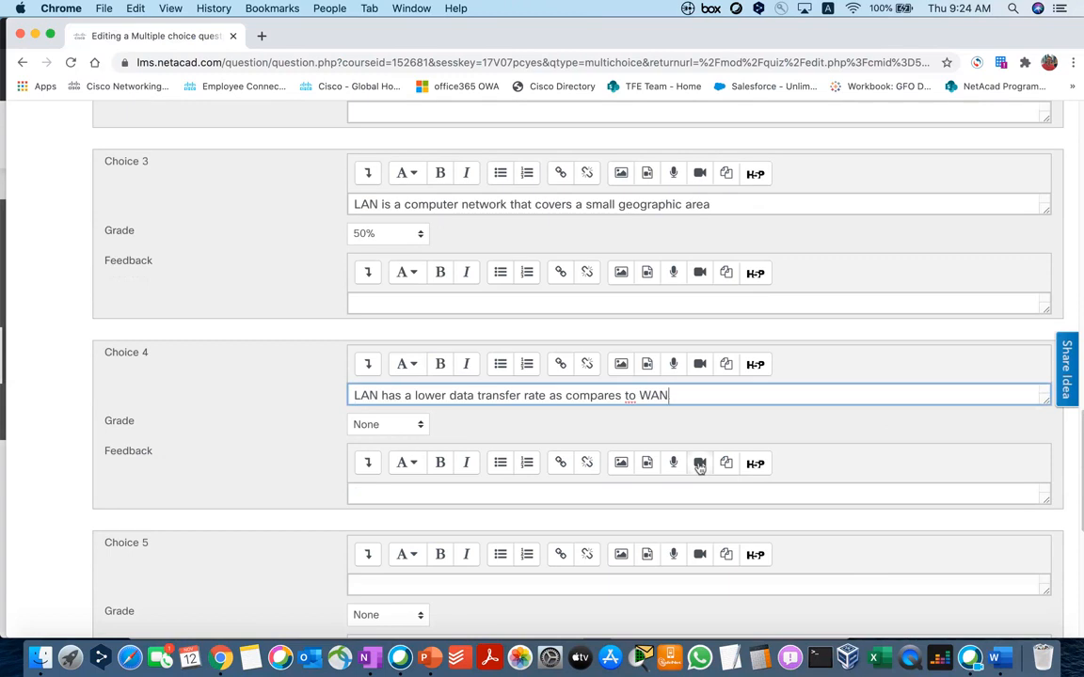
click(258, 465)
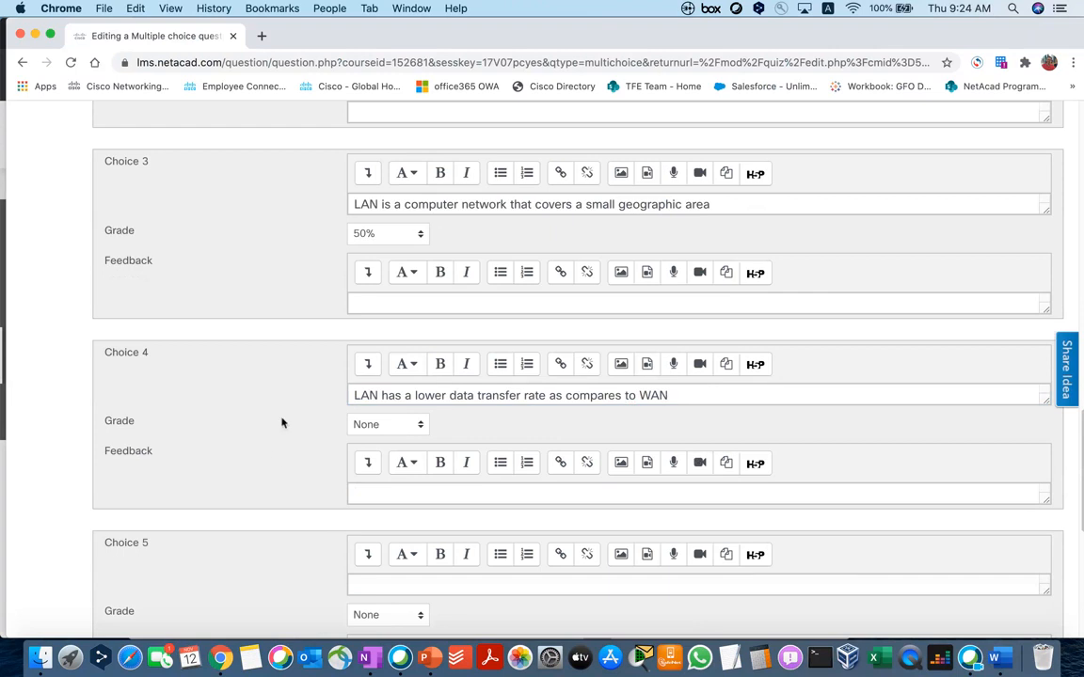
Step: Review the multiple-choice question's settings and answer choices, and save the question to the quiz
scroll(281, 423, down, 5)
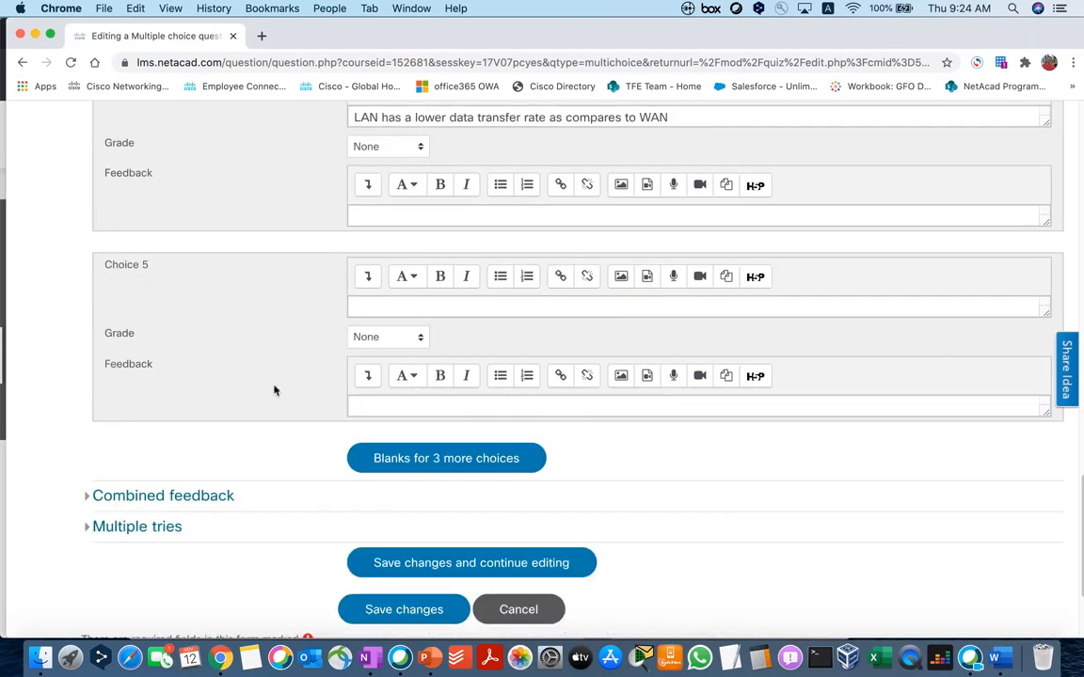
scroll(275, 390, up, 10)
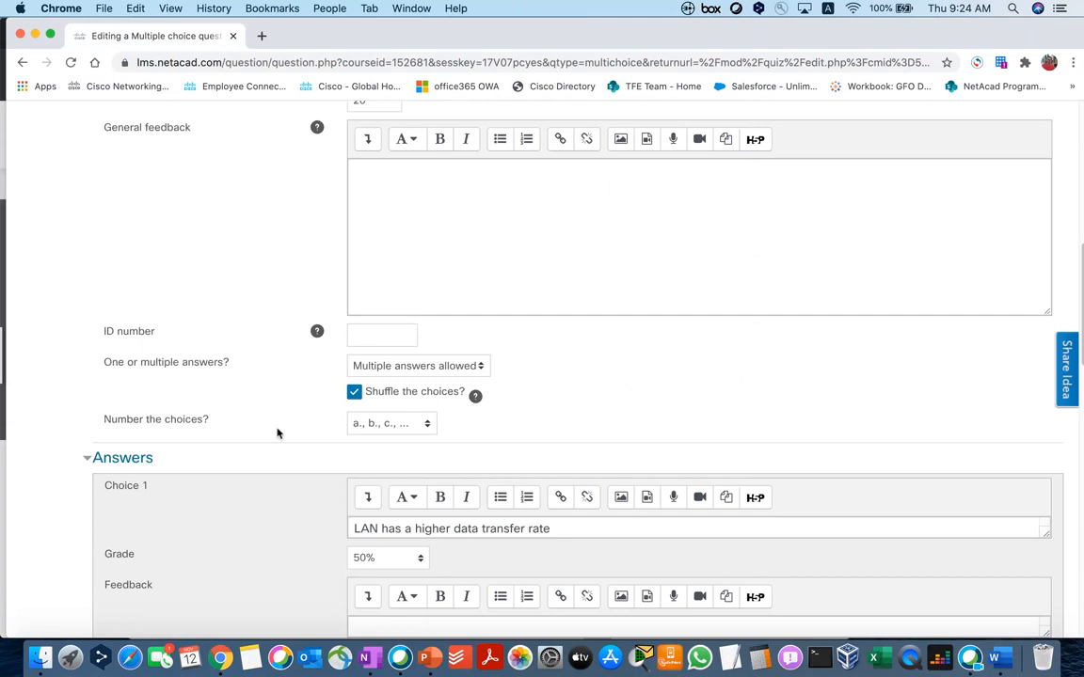
scroll(277, 432, down, 13)
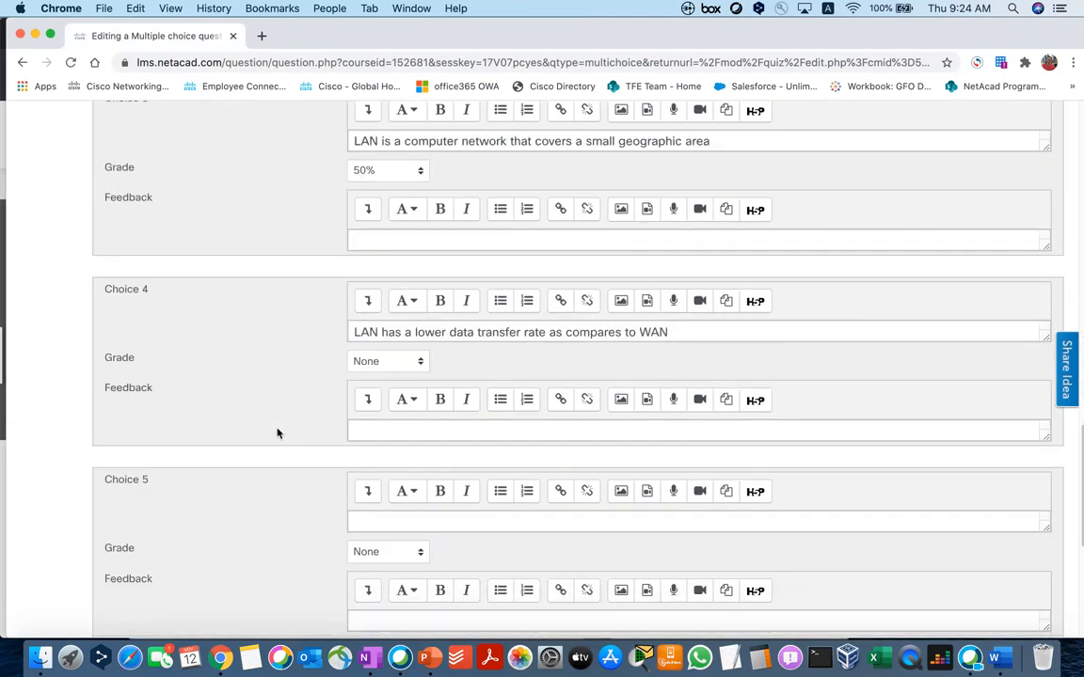
scroll(278, 433, down, 5)
click(415, 587)
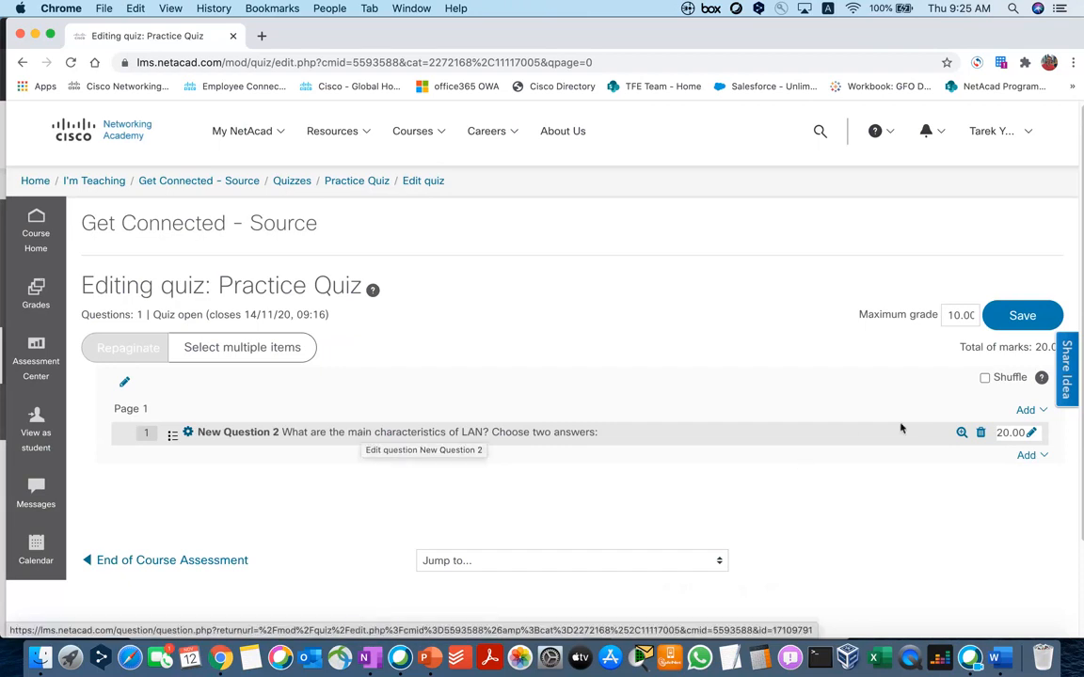
Step: Preview the LAN question, check the small geographic area and higher data transfer rate answers, and close the preview
click(961, 432)
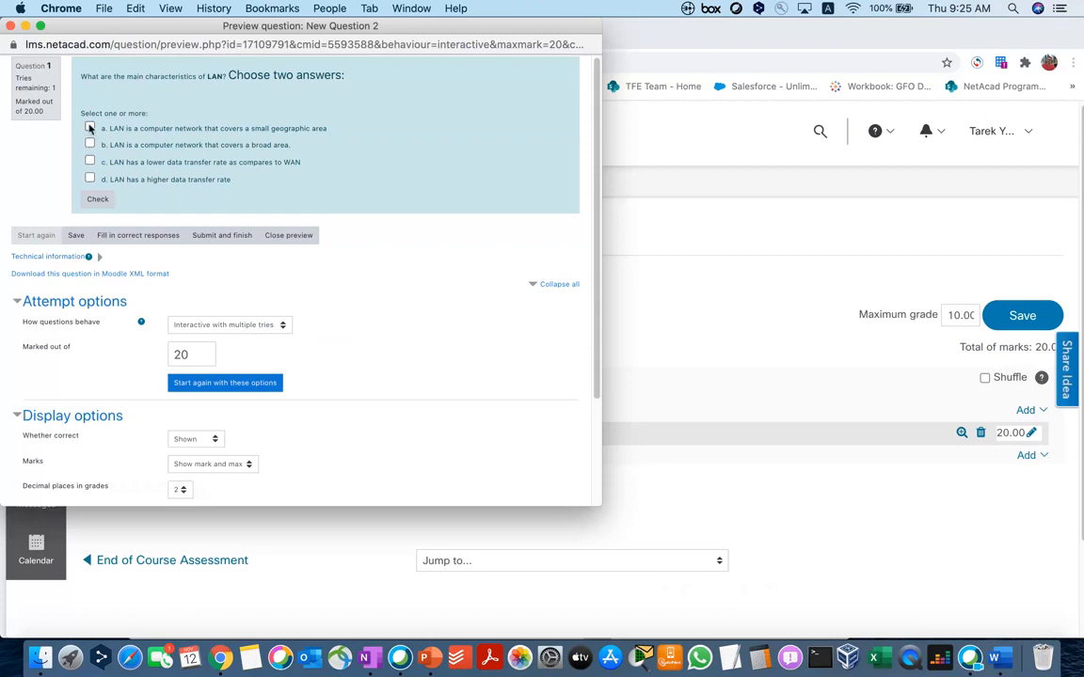
click(90, 179)
click(97, 199)
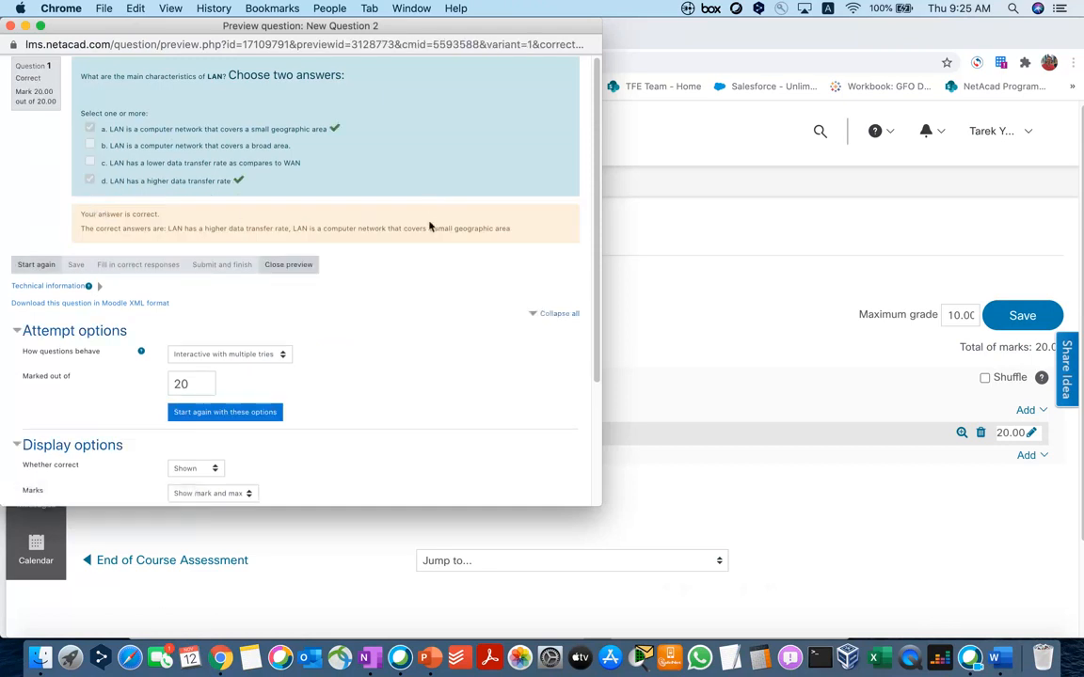
click(10, 25)
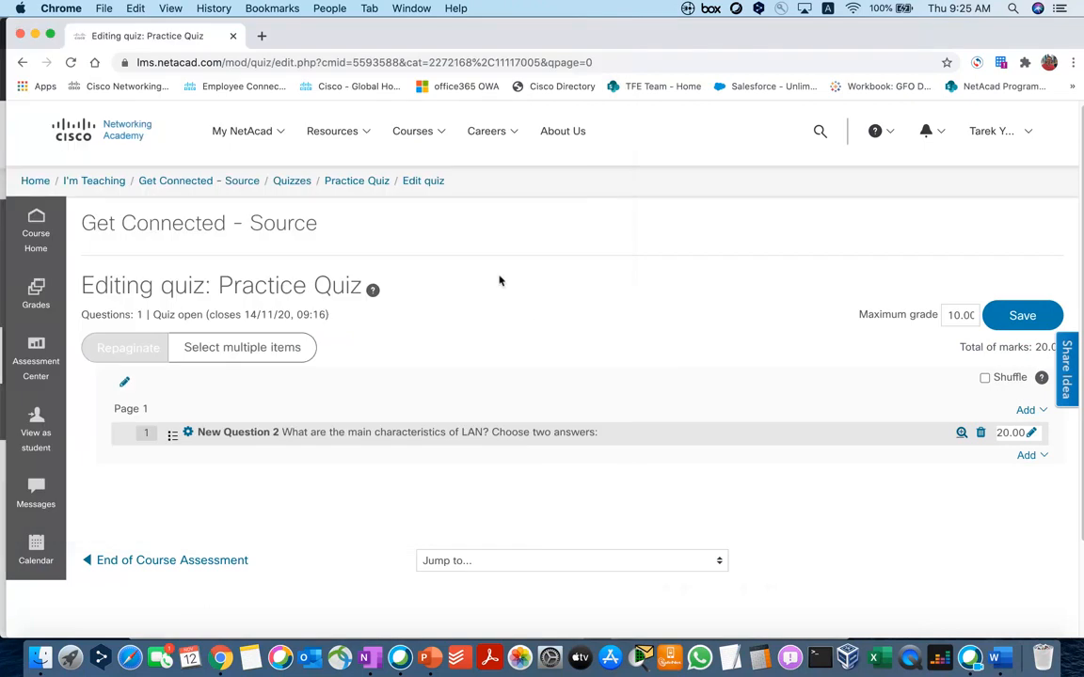
Step: Add questions 3003.1.2.41, 3003.1.4.53, 3003.1.4.55 and 3003.1.5.60 from the question bank's Quizzes category to the end of the quiz
scroll(492, 278, down, 1)
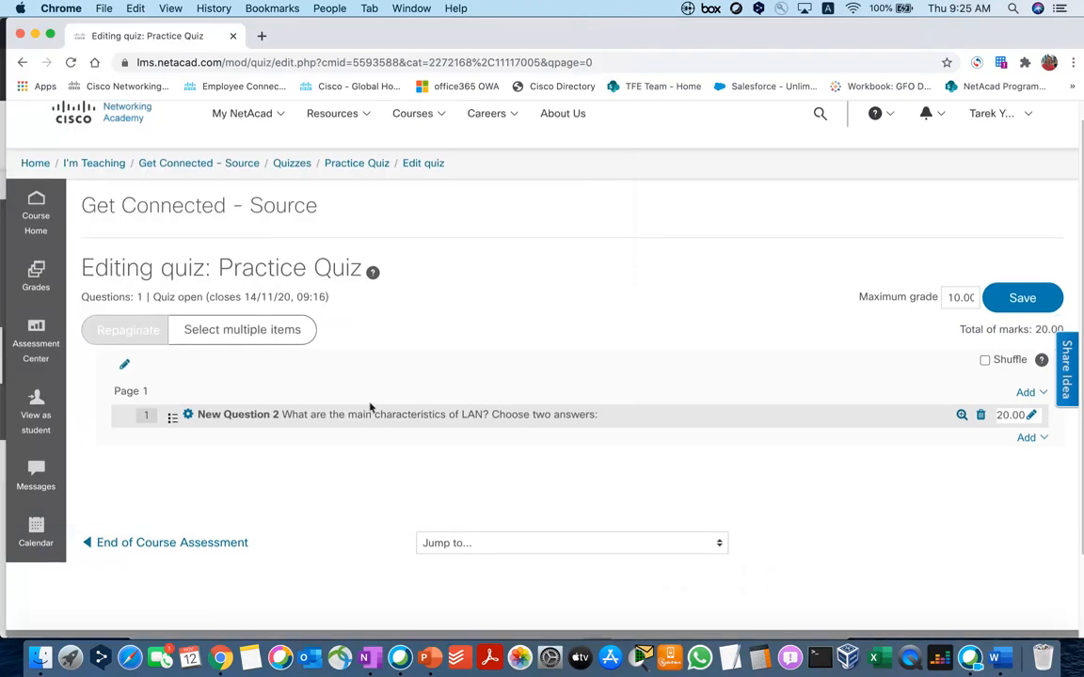
click(1029, 439)
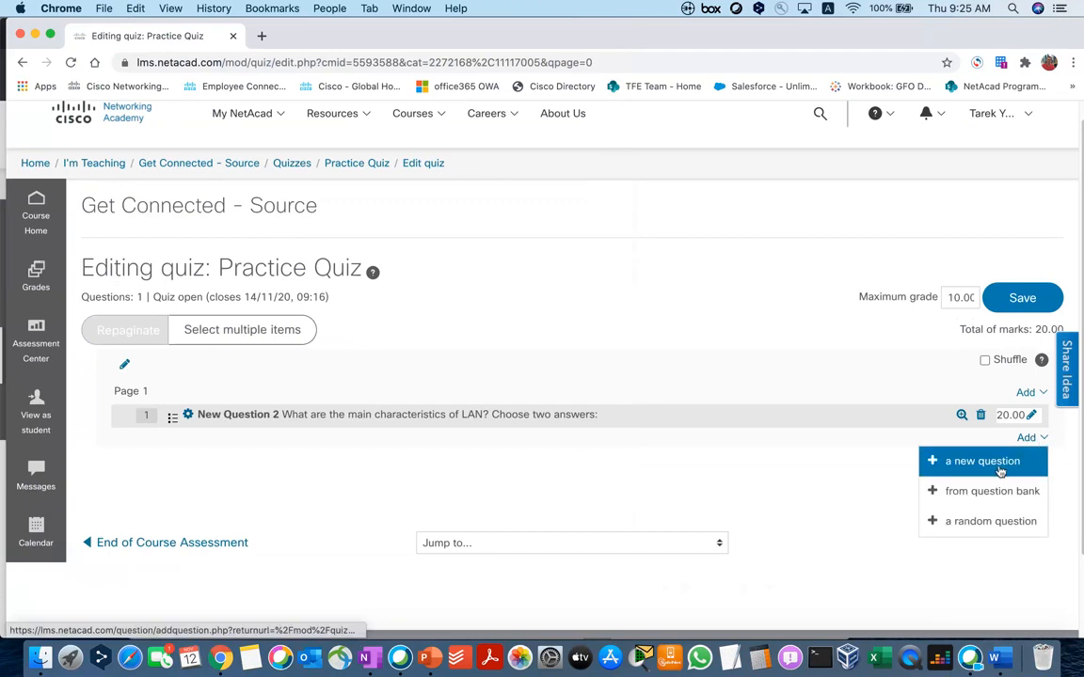
click(951, 494)
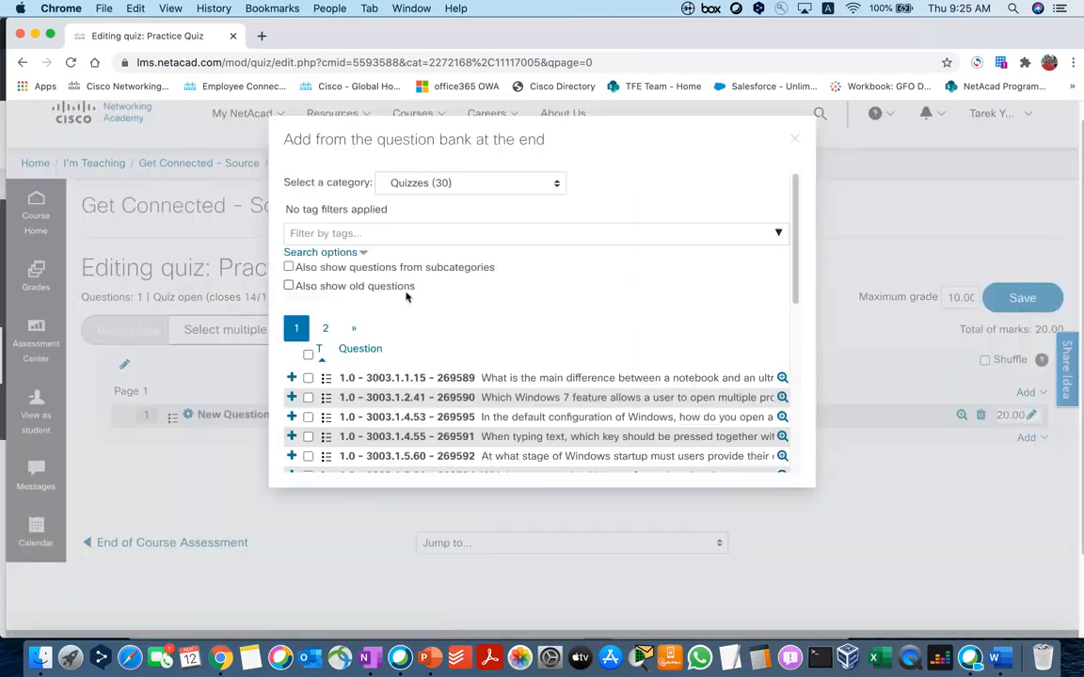
scroll(477, 329, down, 2)
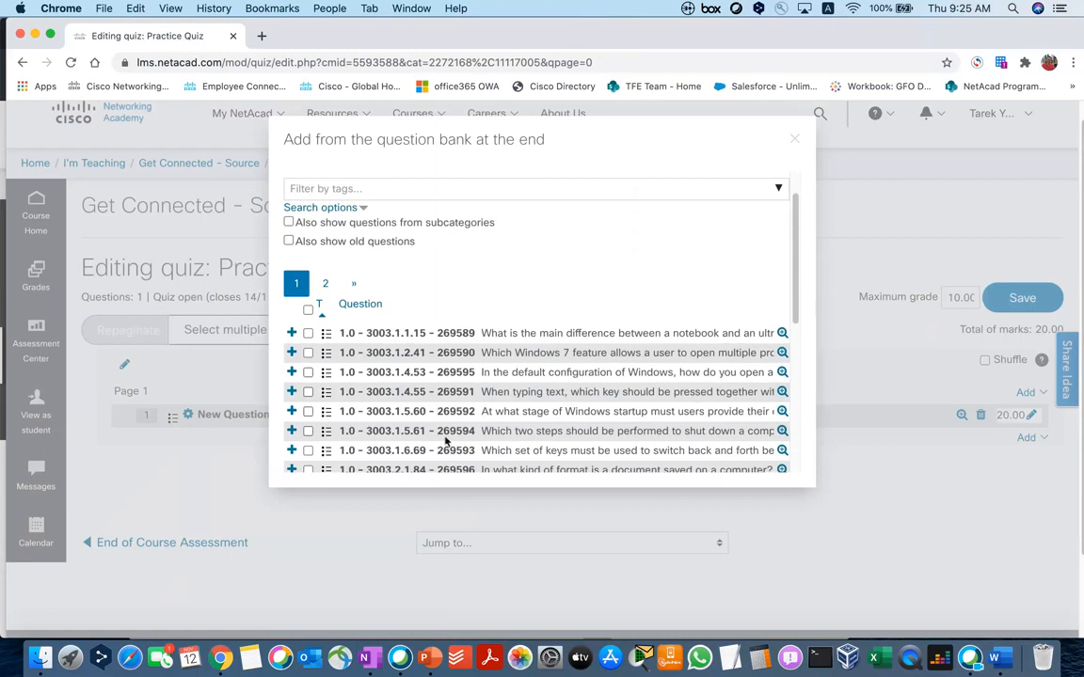
click(308, 353)
click(308, 373)
click(308, 392)
click(308, 411)
scroll(449, 367, down, 5)
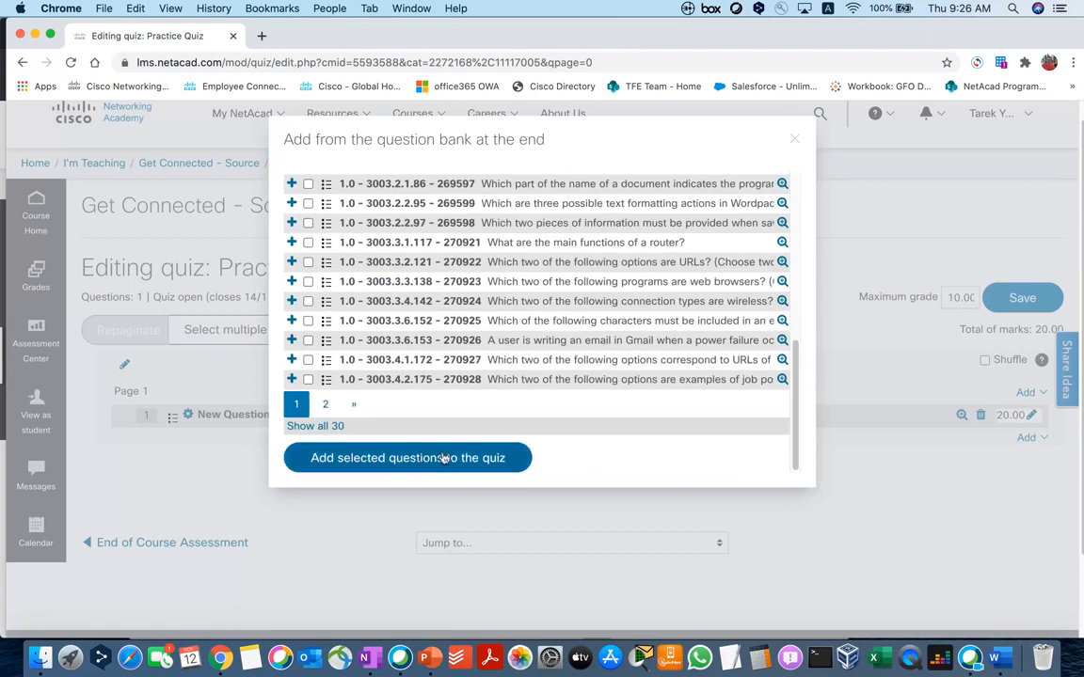
click(443, 458)
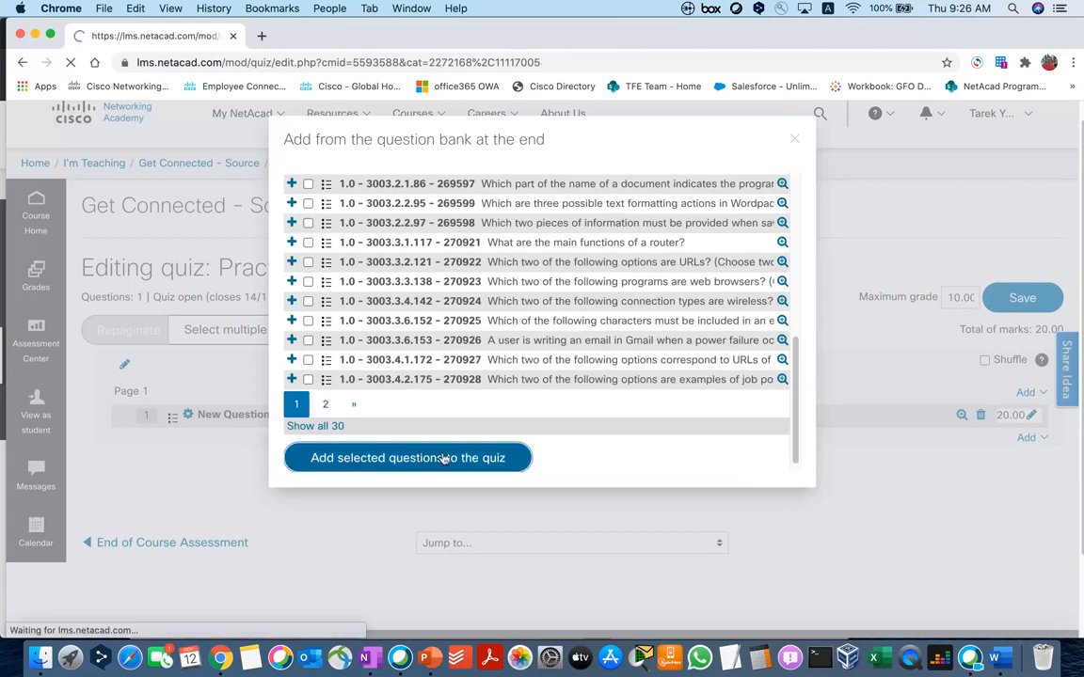
Step: Review the quiz's question list and enable shuffling of the questions
scroll(462, 402, down, 3)
scroll(452, 399, up, 1)
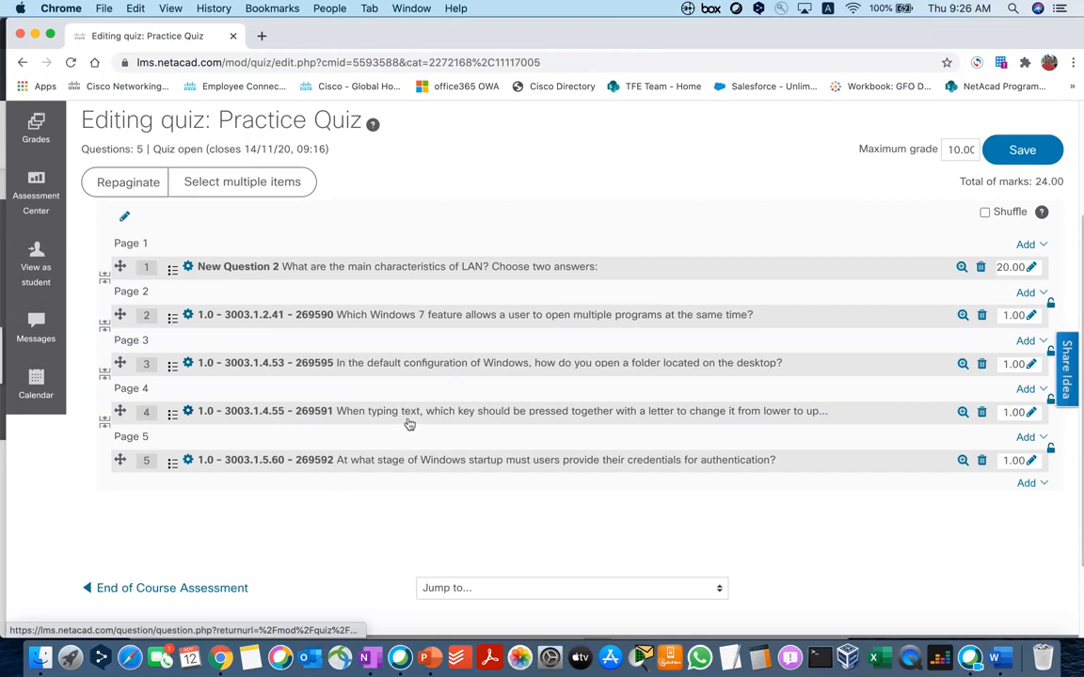
scroll(407, 414, up, 2)
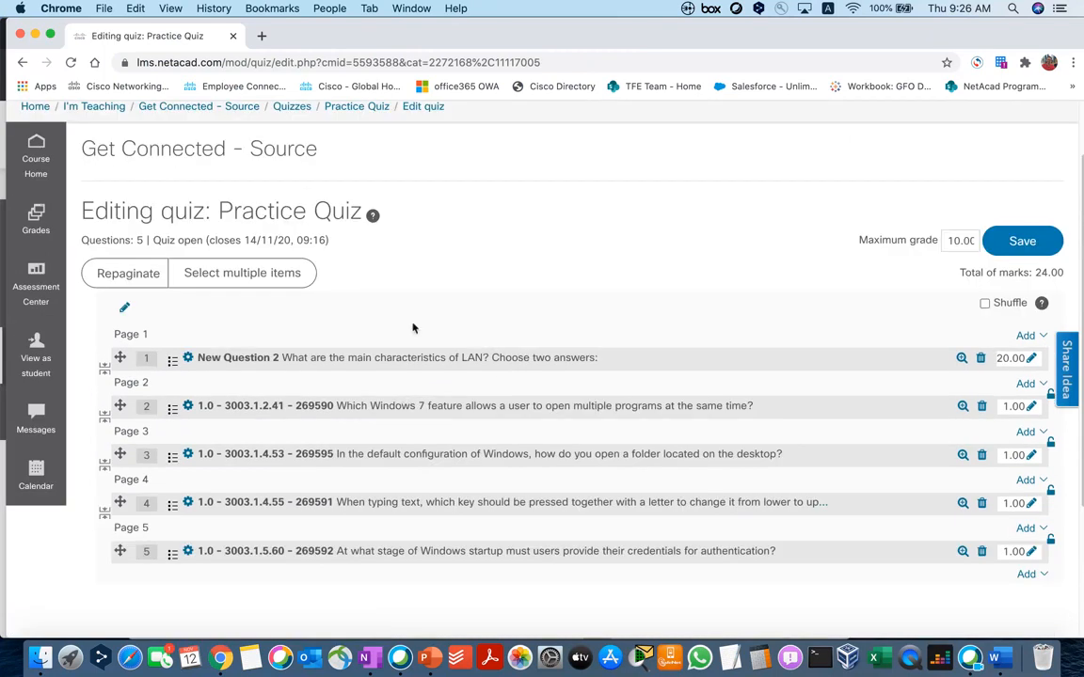
scroll(412, 327, down, 1)
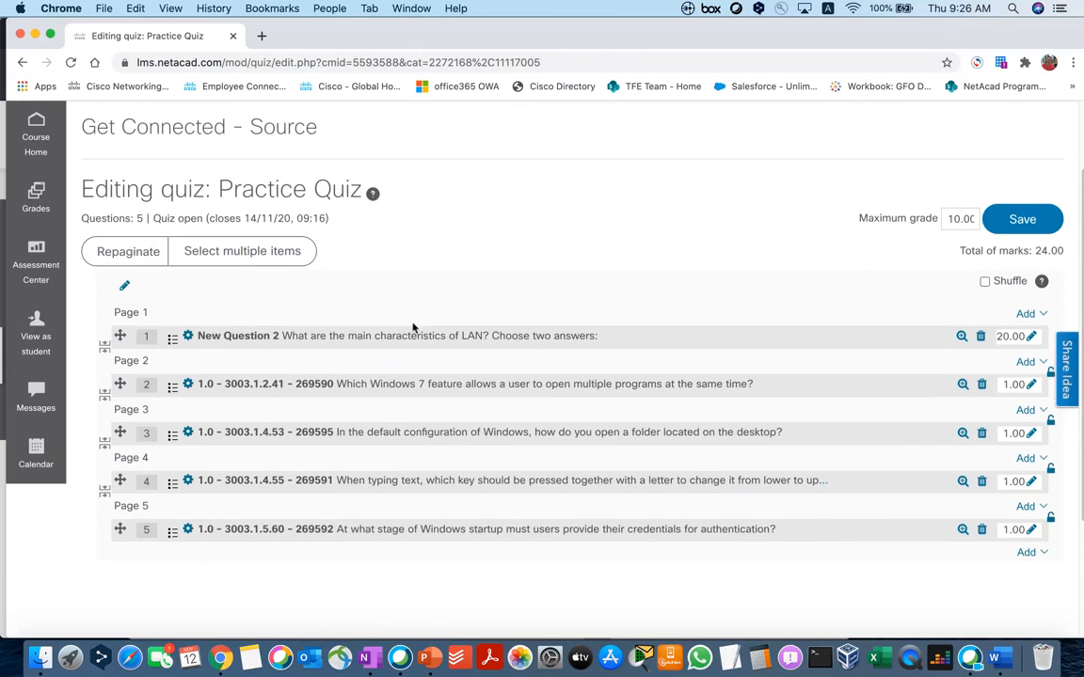
click(985, 282)
Step: Set the marks of questions 2, 3, 4 and 5 to 20 each
scroll(815, 322, down, 1)
scroll(815, 323, down, 2)
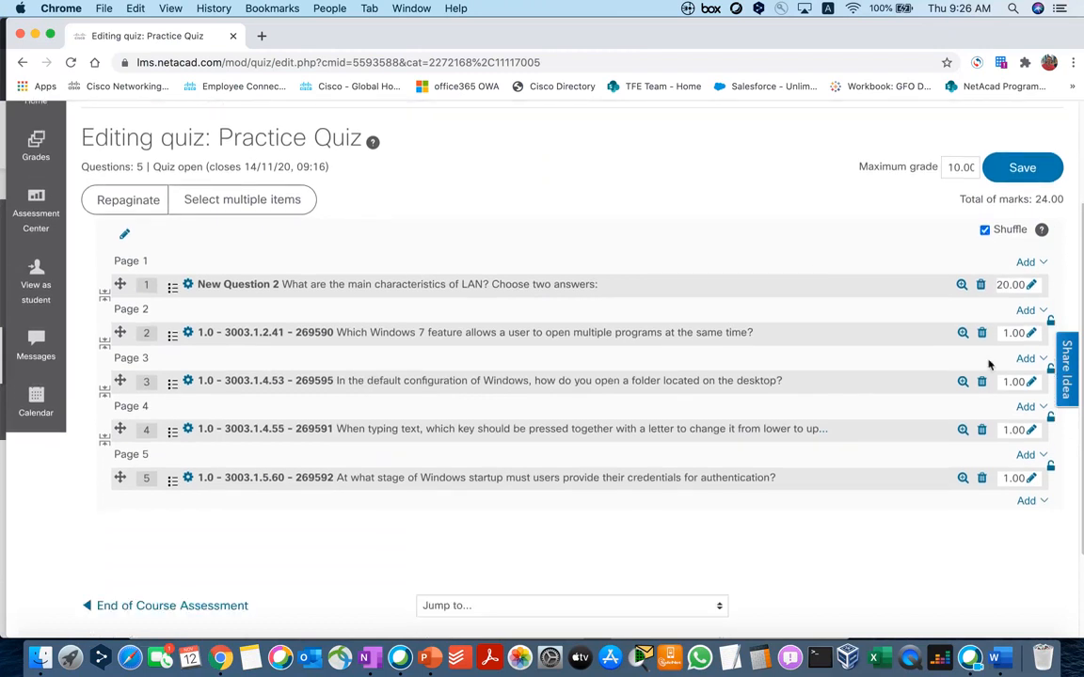
click(1031, 334)
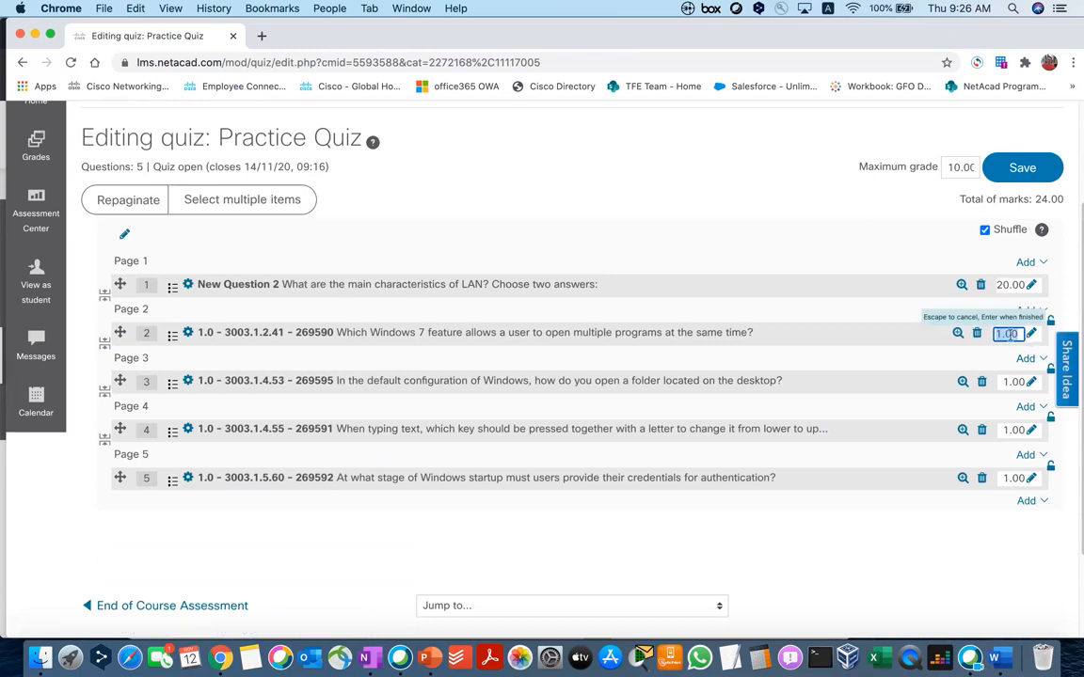
text(20)
key(Return)
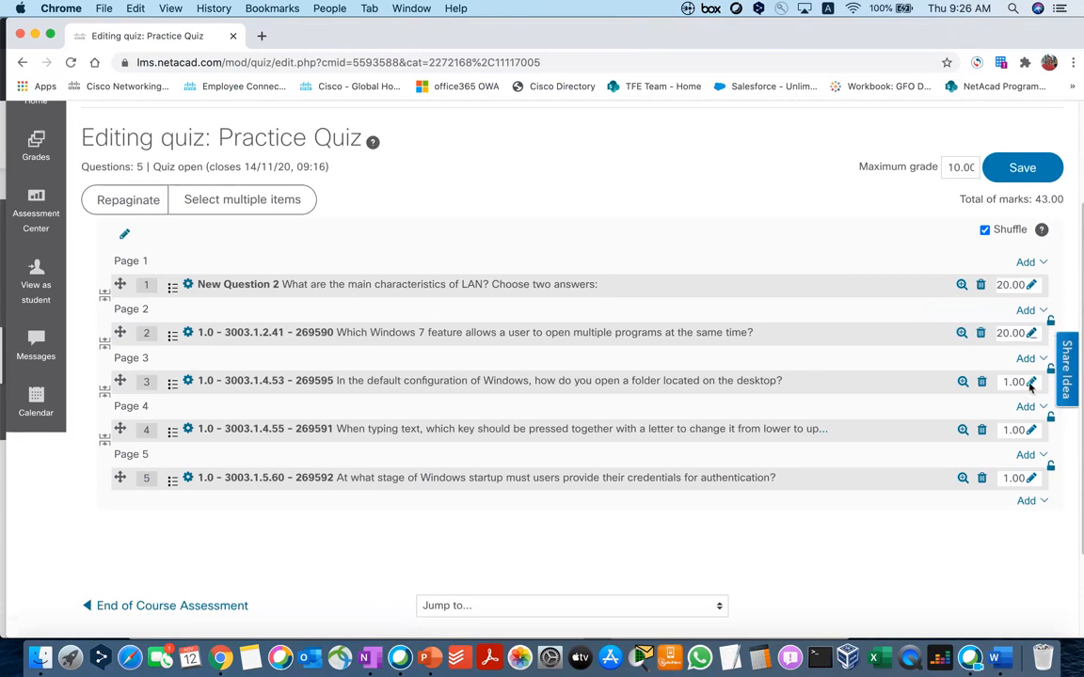
click(1030, 381)
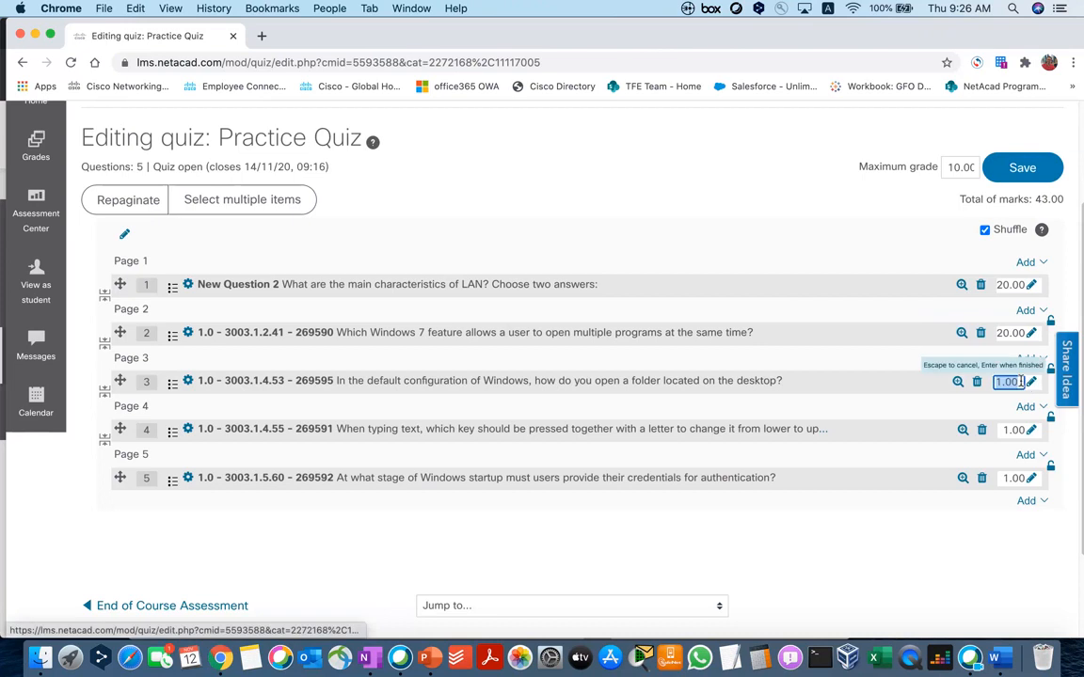
text(20)
key(Return)
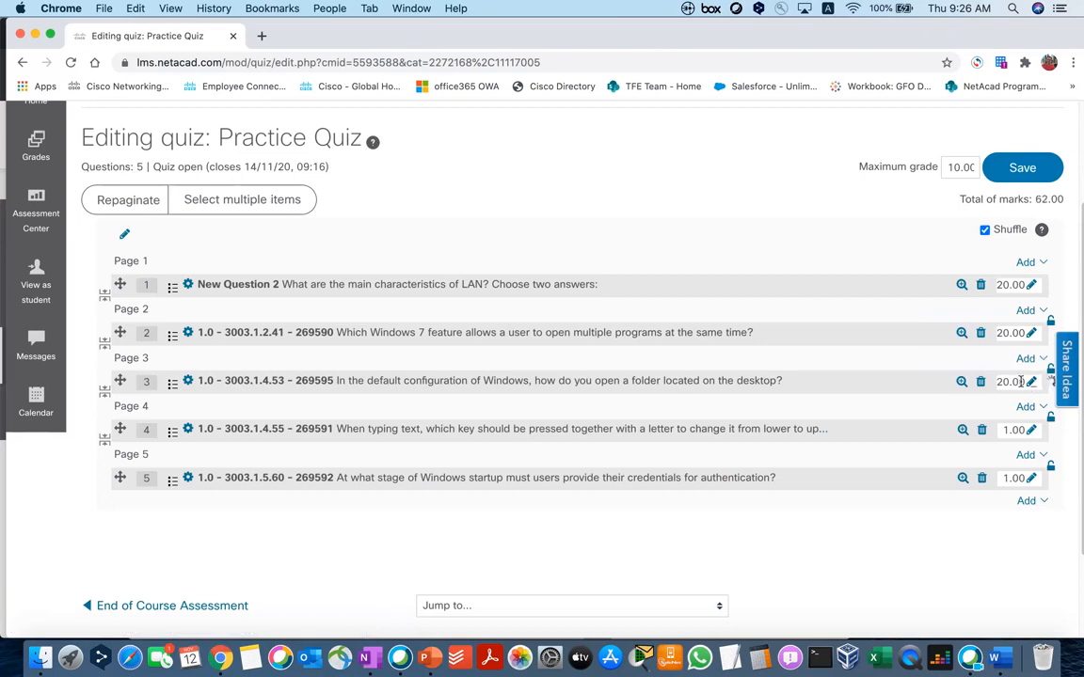
click(1030, 430)
text(20)
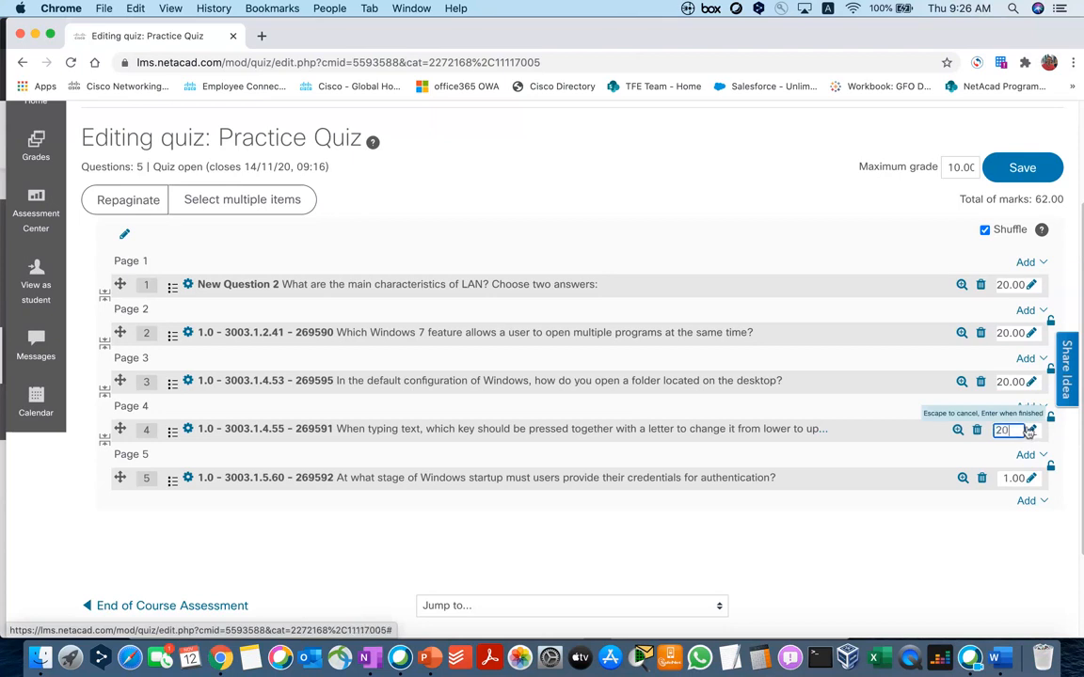
key(Return)
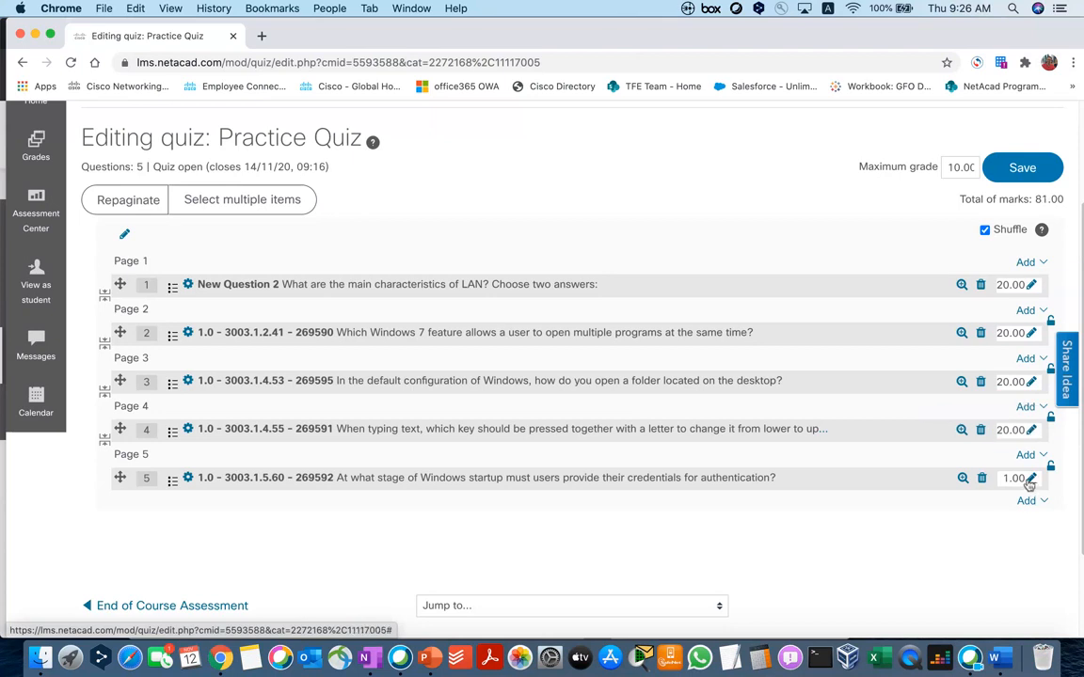
click(1030, 478)
text(20)
key(Return)
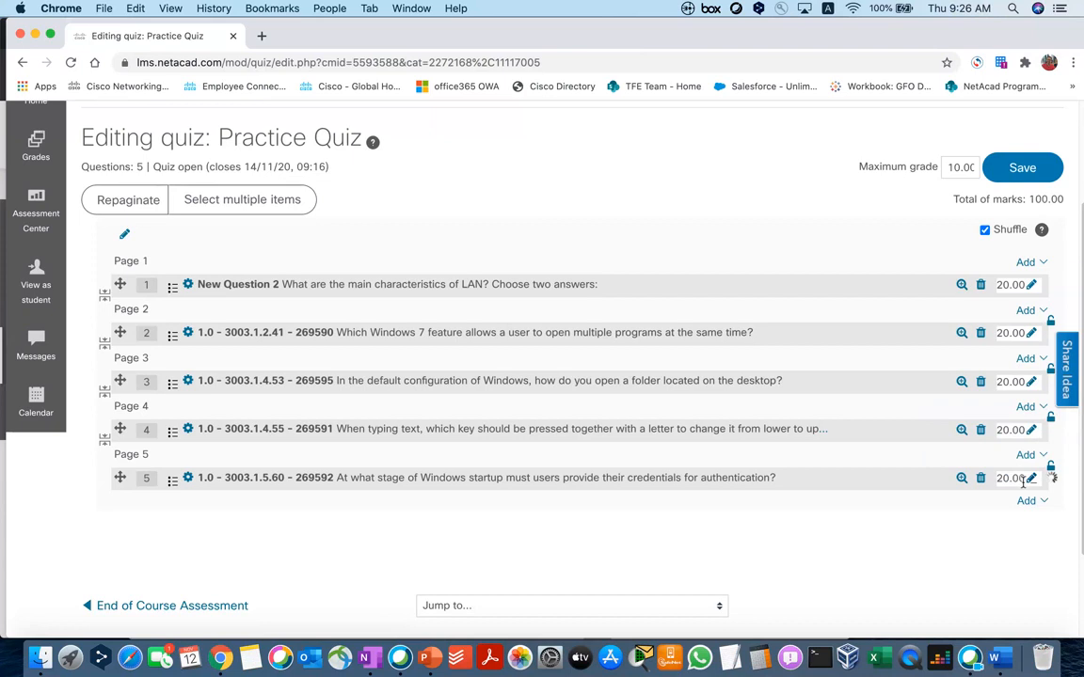
Step: Enter 100 as the quiz's maximum grade and compare it with the total of marks
scroll(890, 562, up, 1)
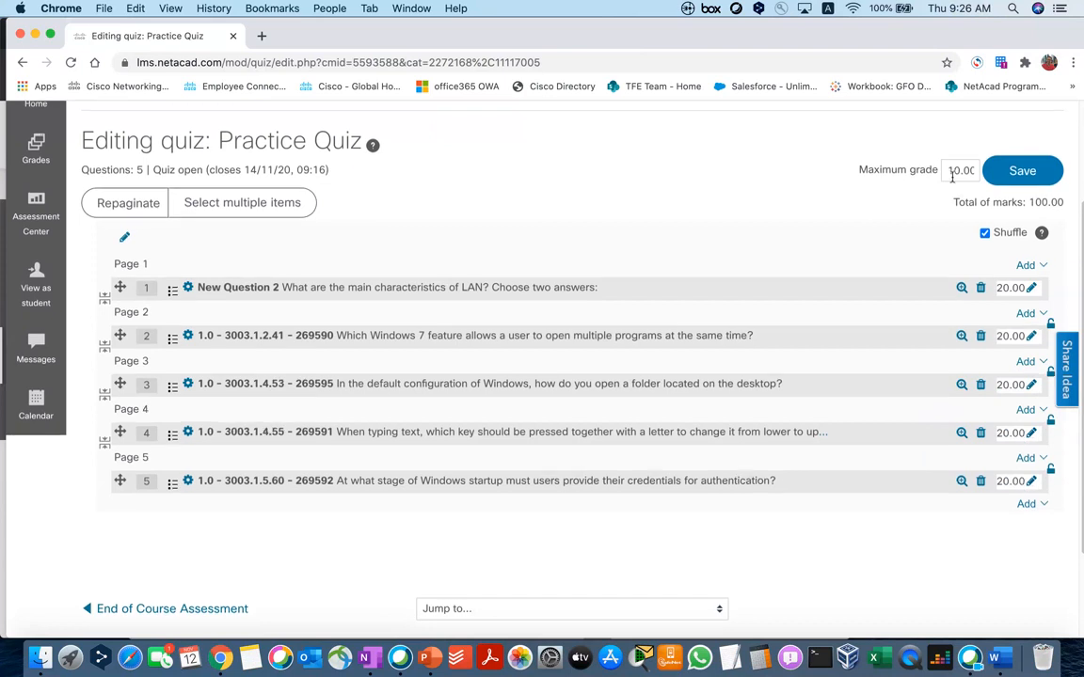
click(952, 175)
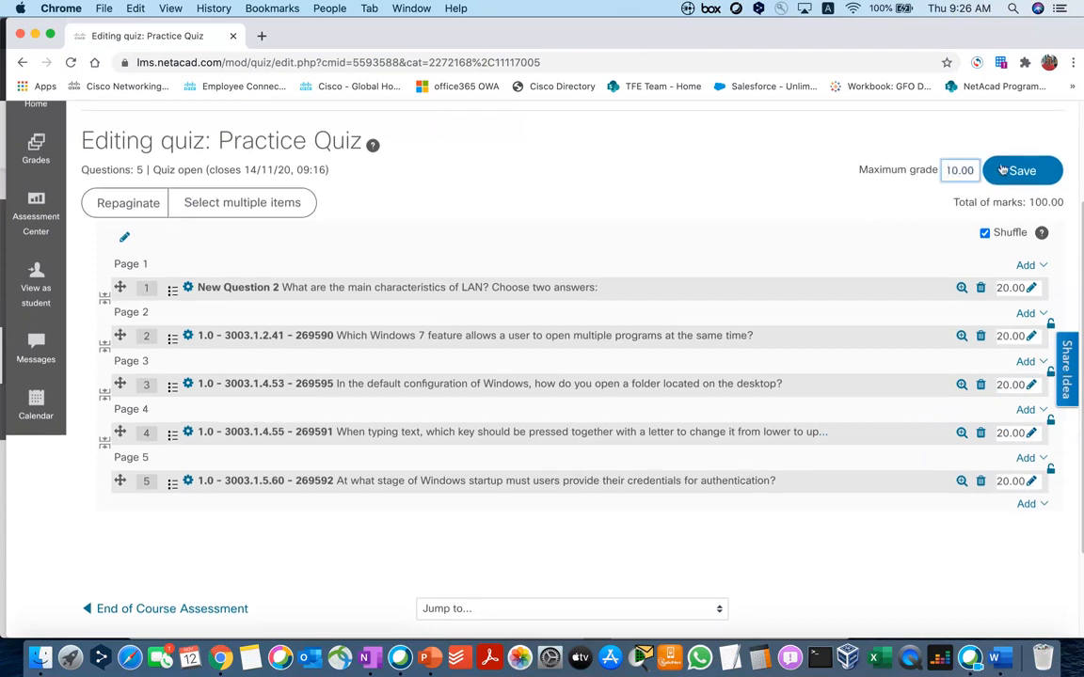
drag(971, 170, 919, 174)
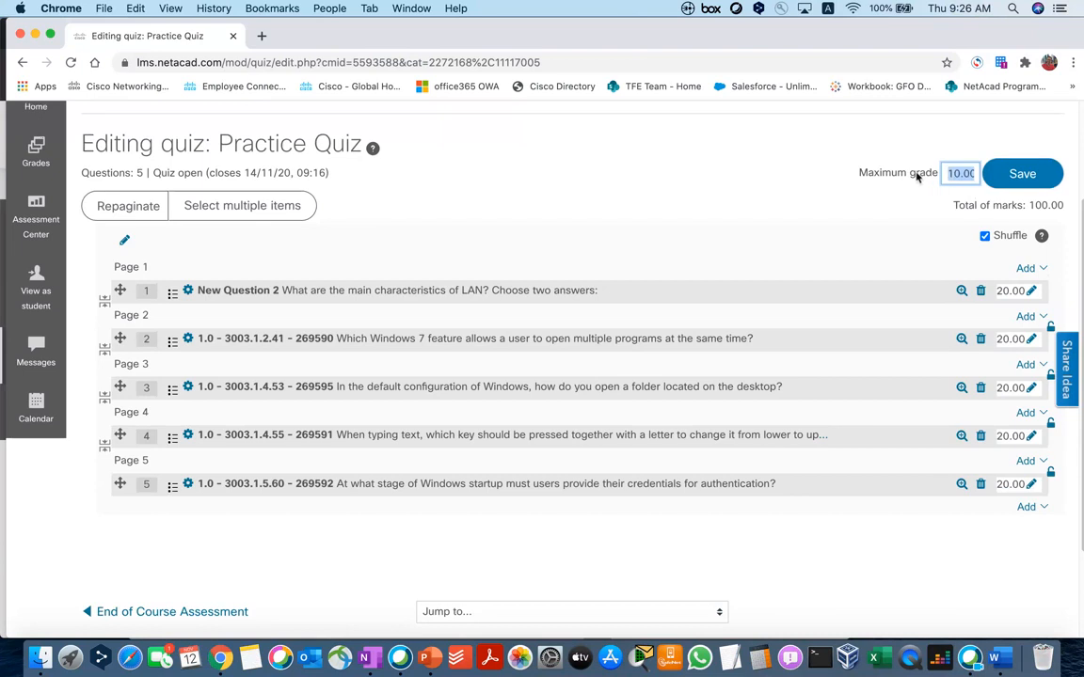
text(100)
drag(952, 206, 1063, 203)
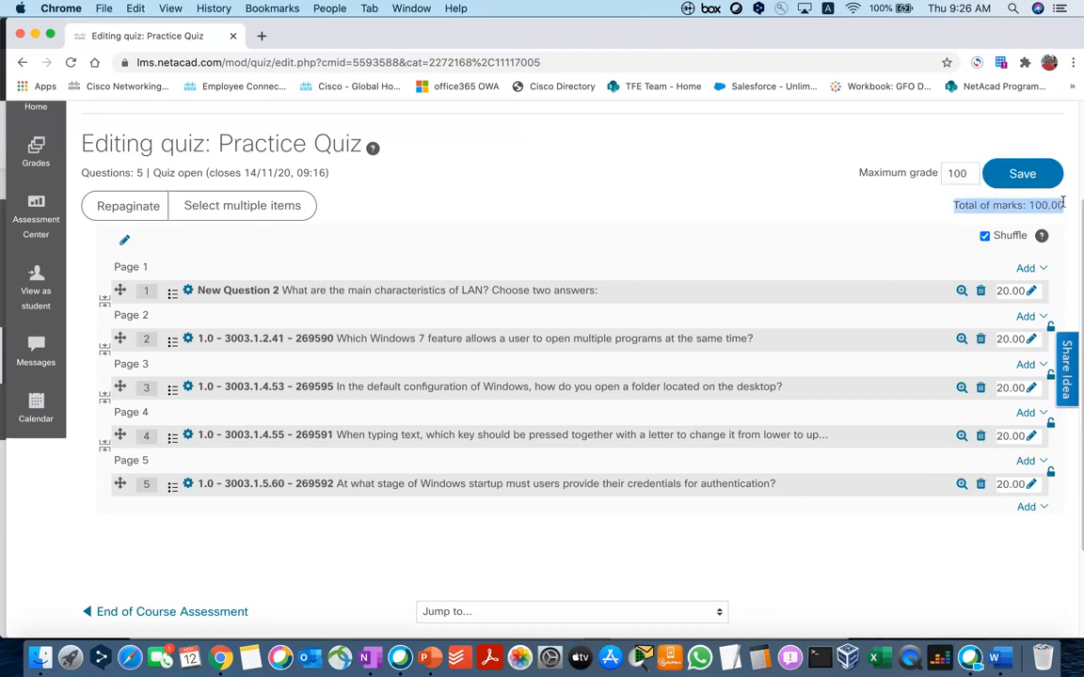
Step: Save the quiz's maximum grade of 100
click(810, 212)
click(1019, 175)
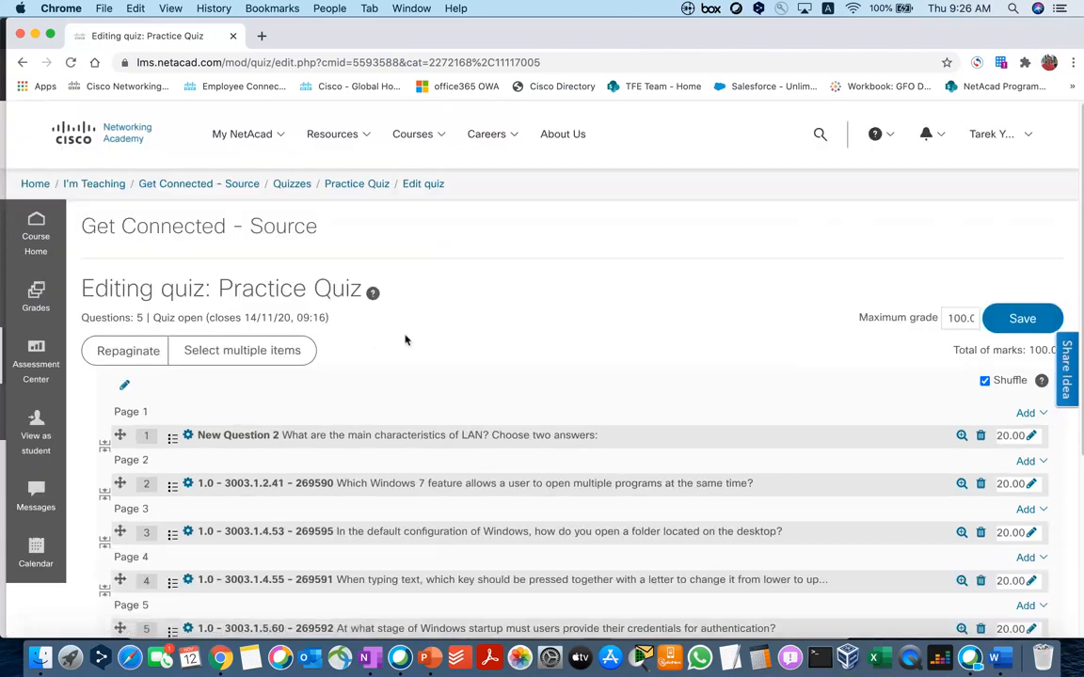
scroll(418, 340, down, 1)
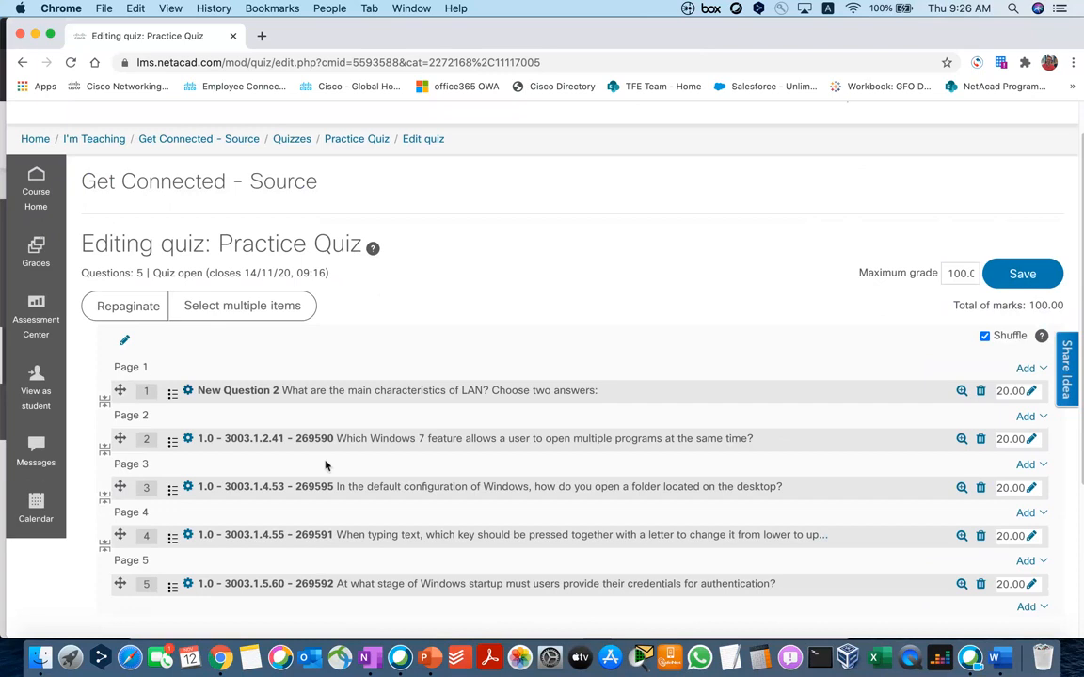
Step: View the course as a student and start a timed attempt of the Practice Quiz from the Quizzes section
click(36, 382)
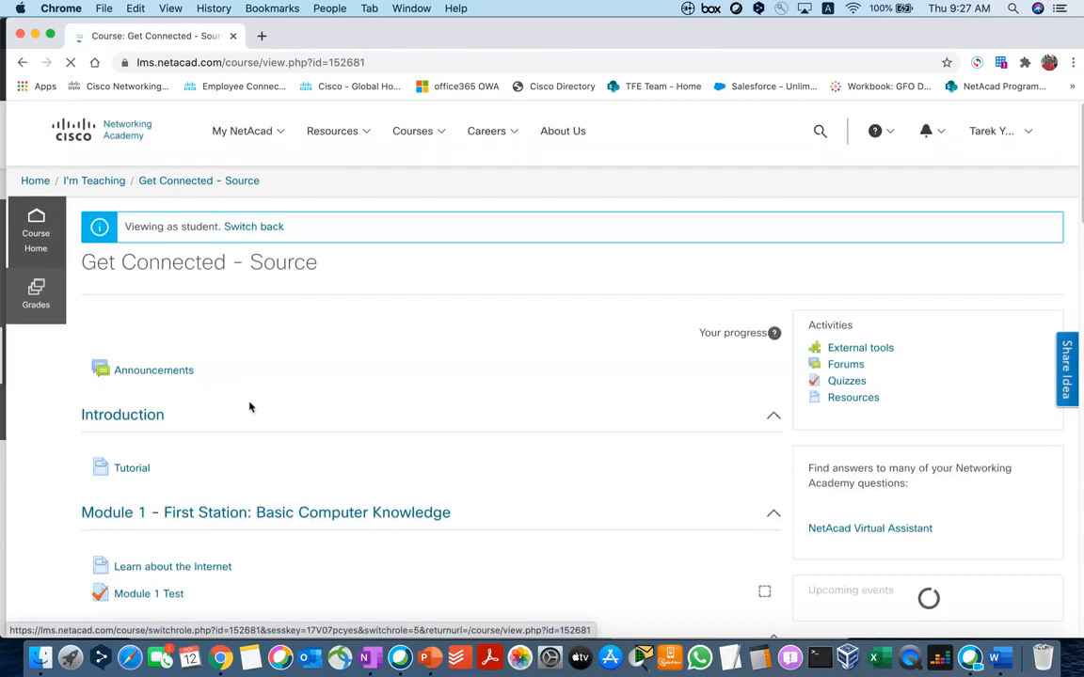
scroll(249, 406, down, 20)
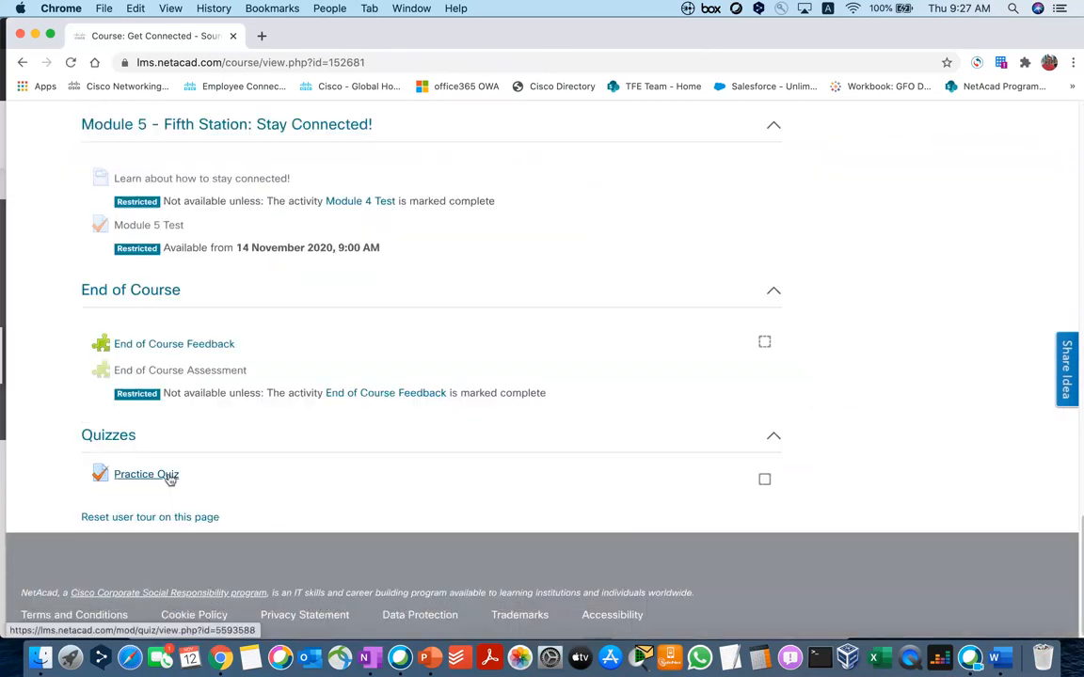
click(146, 474)
scroll(245, 489, down, 1)
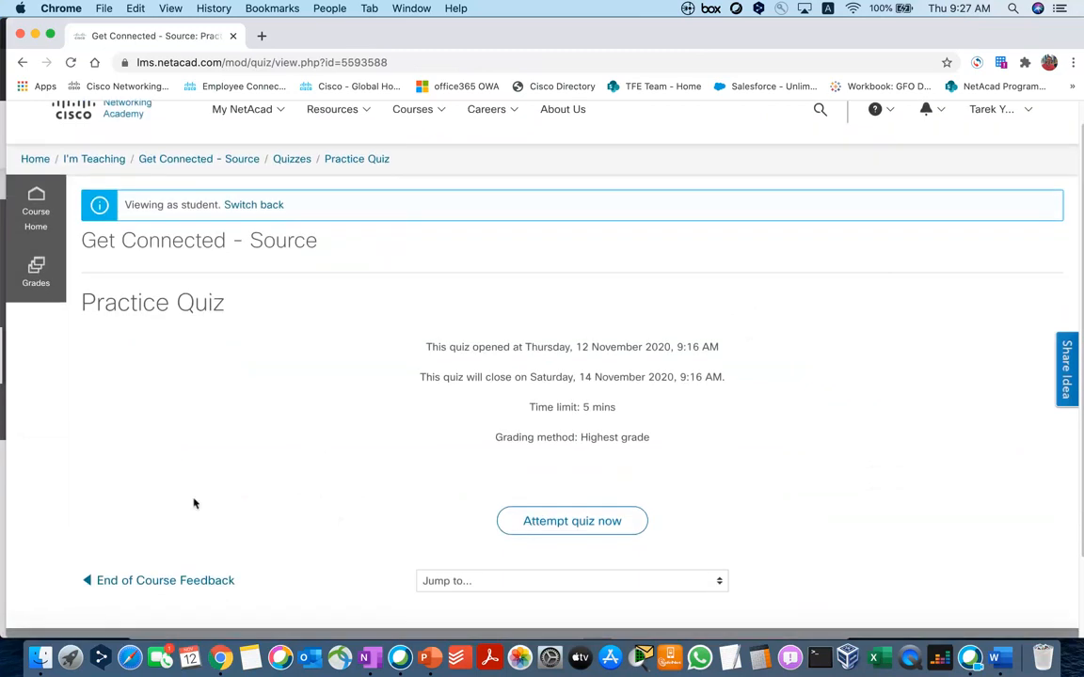
click(543, 525)
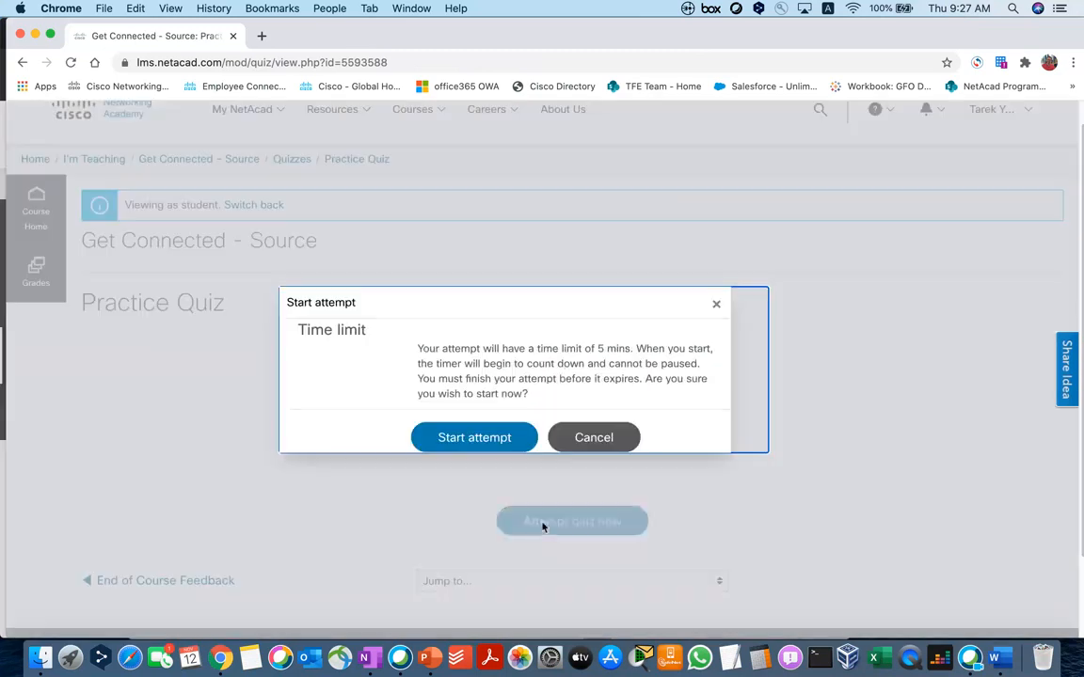
click(472, 439)
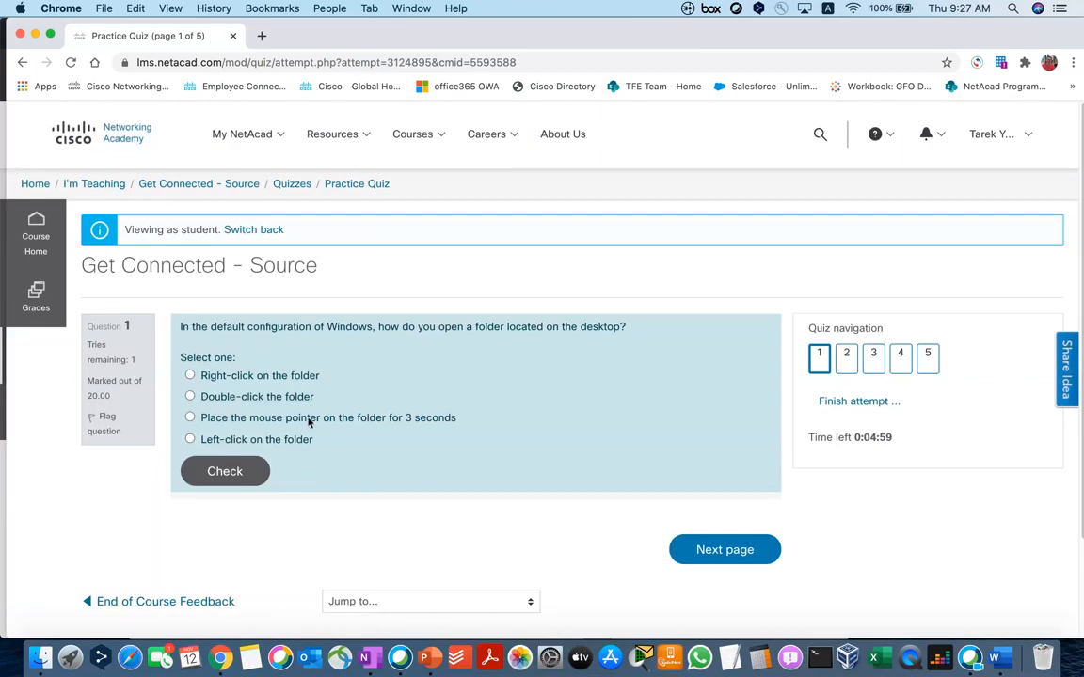
Step: Check the answer "Right-click on the folder" for question 1 and request another question like it
click(192, 358)
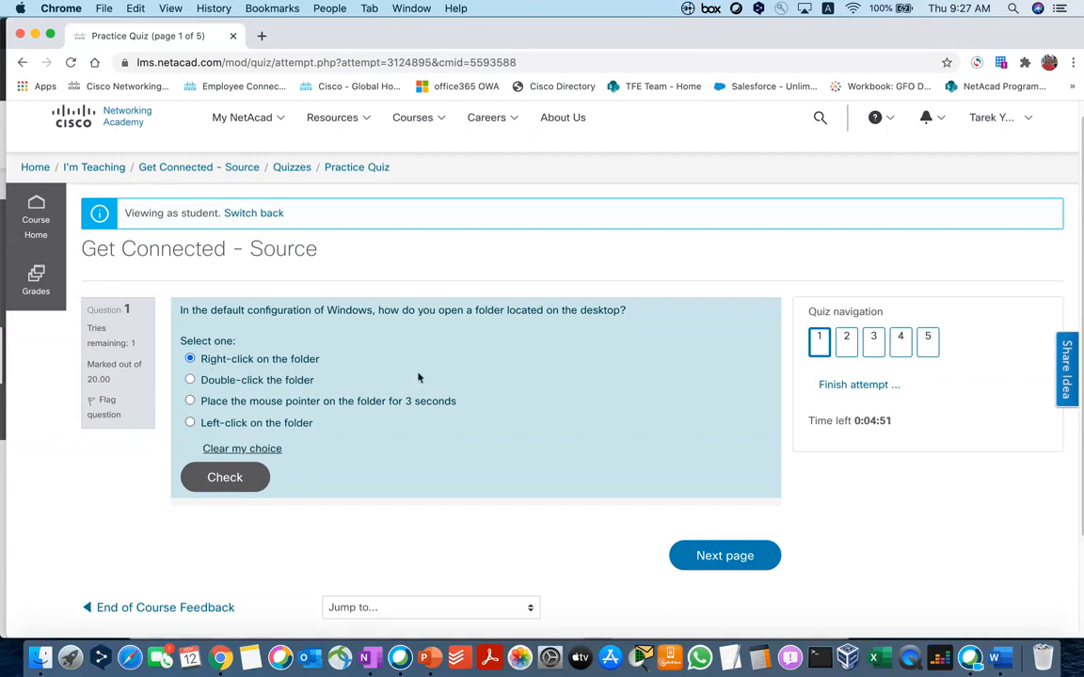
click(233, 482)
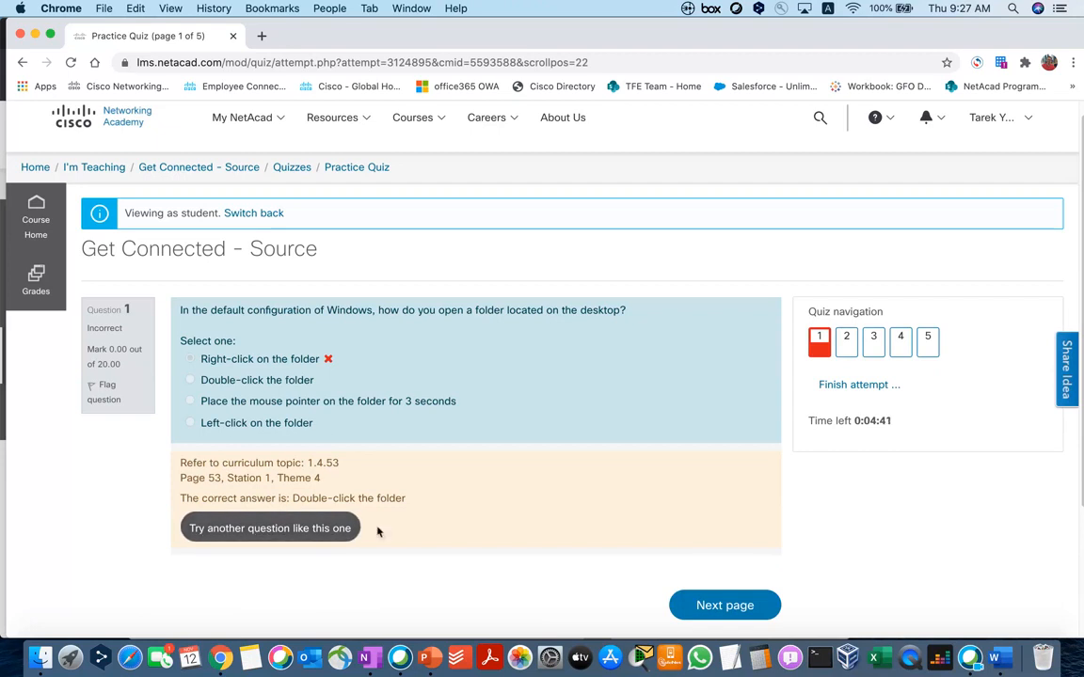
click(270, 530)
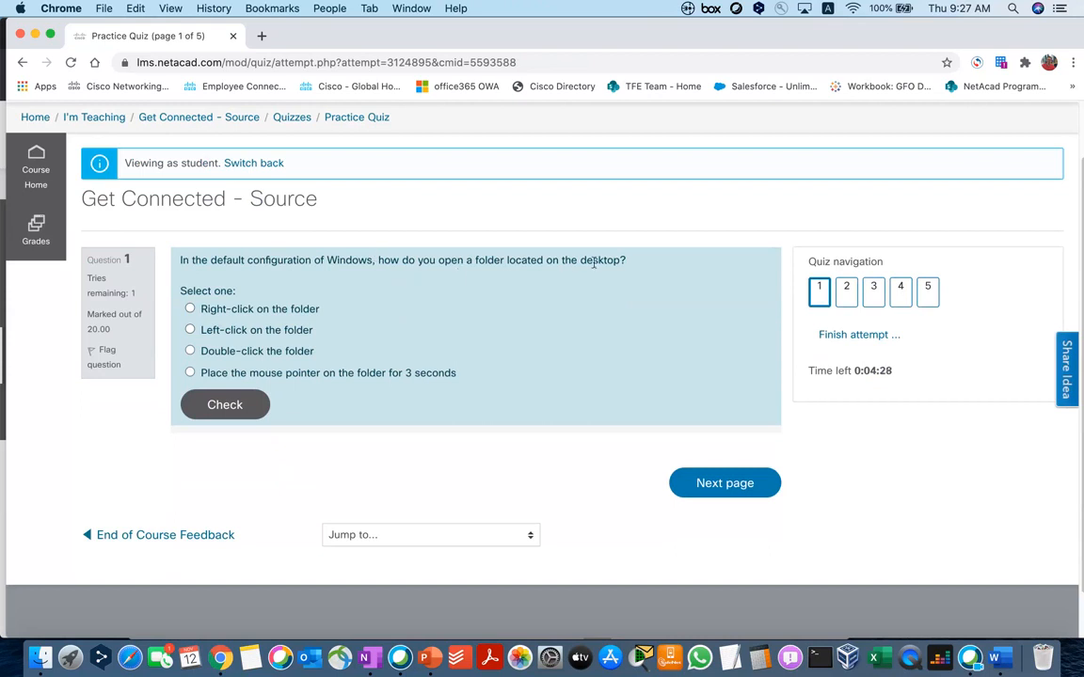
Step: Answer the retried question 1 with "Double-click the folder", and finish and submit the whole attempt
click(209, 352)
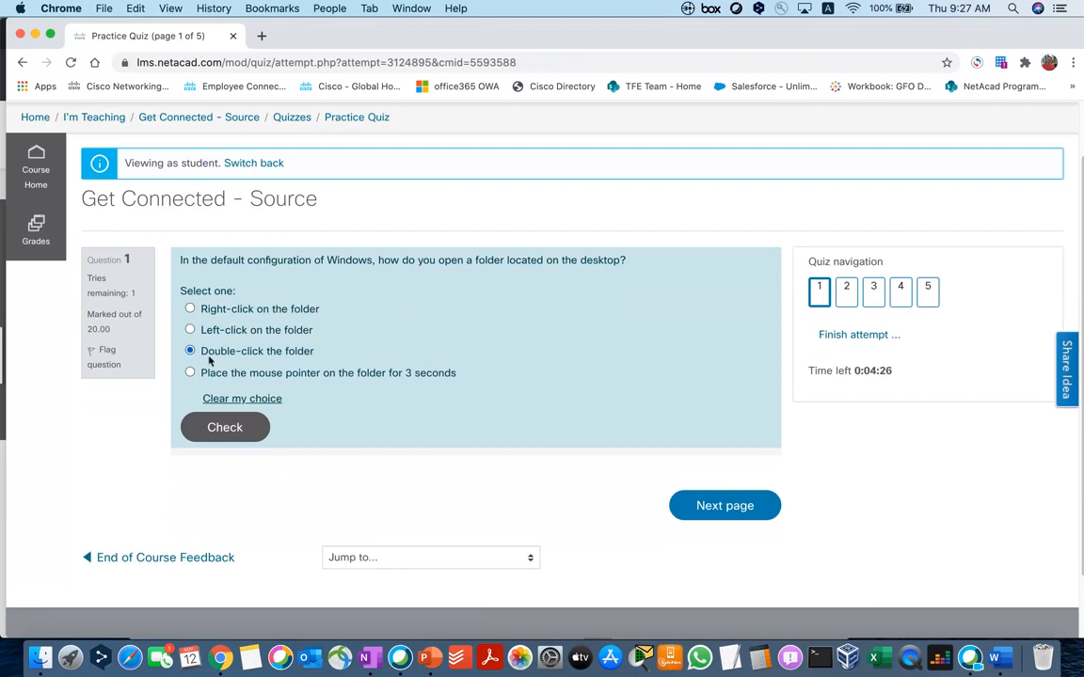
click(748, 514)
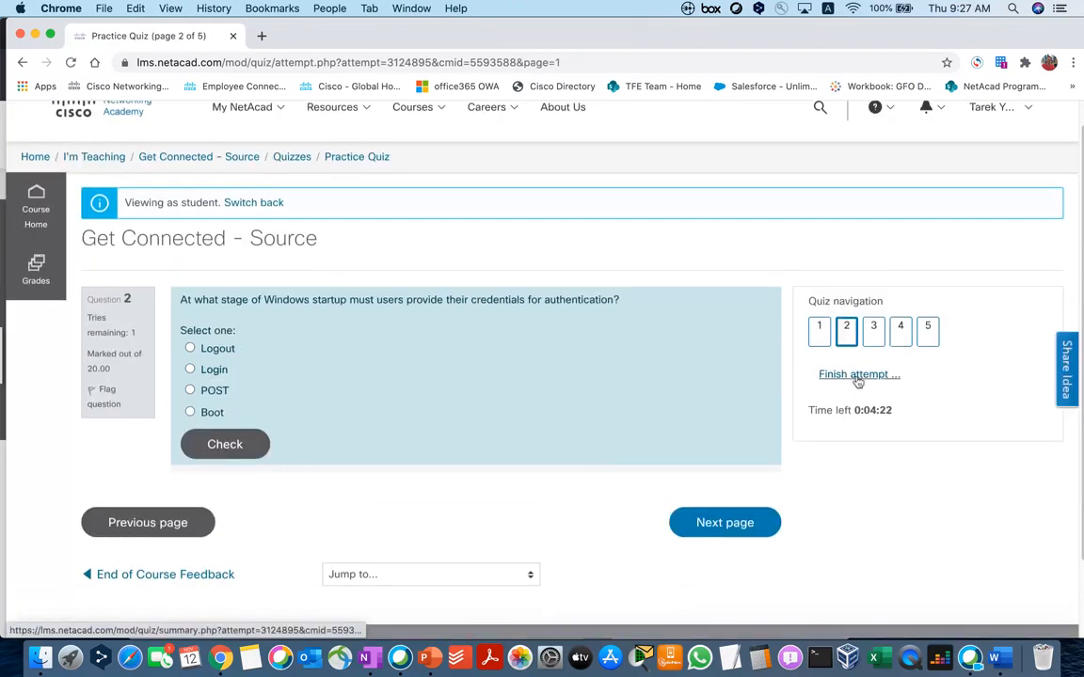
click(856, 376)
scroll(714, 494, down, 5)
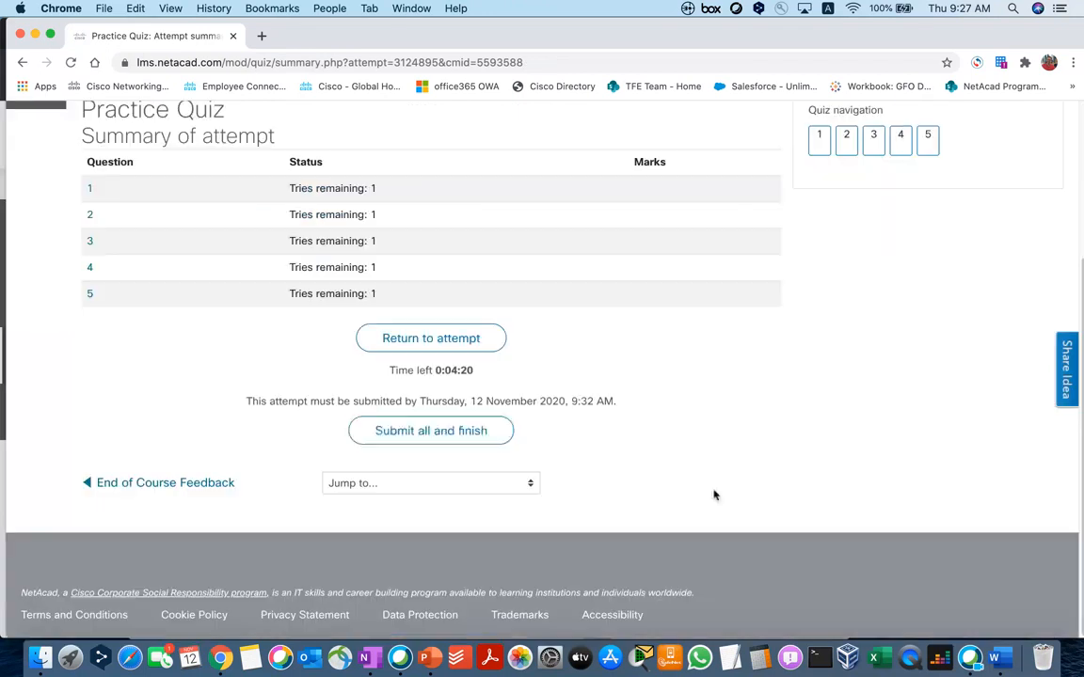
click(467, 431)
click(495, 451)
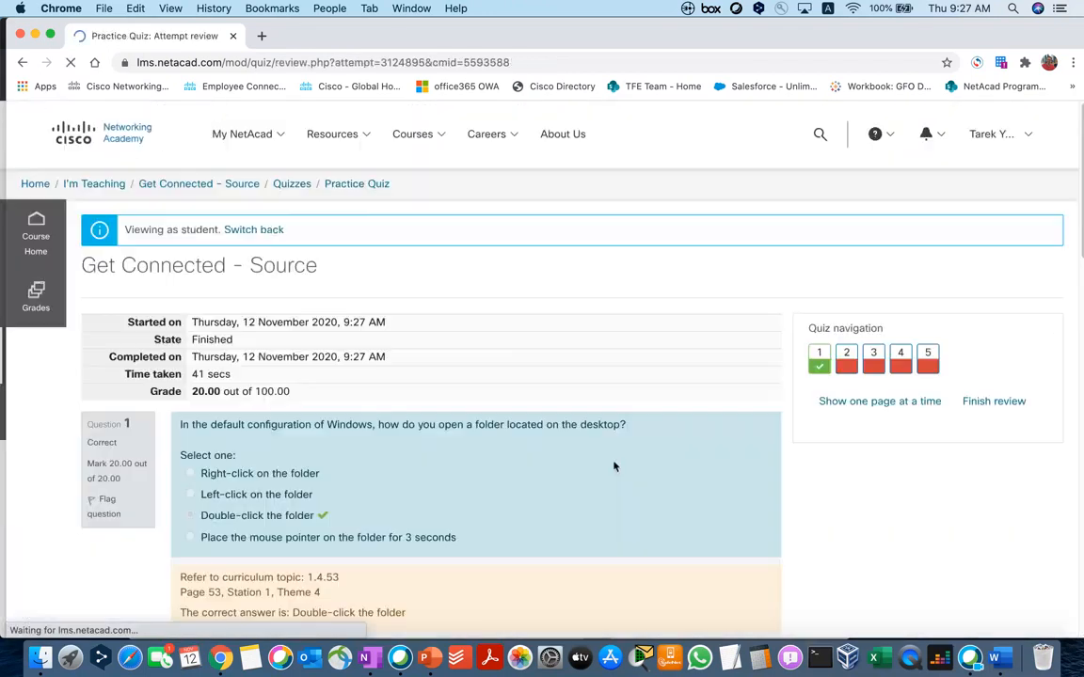
Step: Review the submitted attempt's grade, answers and feedback, and finish the review
scroll(431, 358, down, 8)
scroll(407, 350, up, 6)
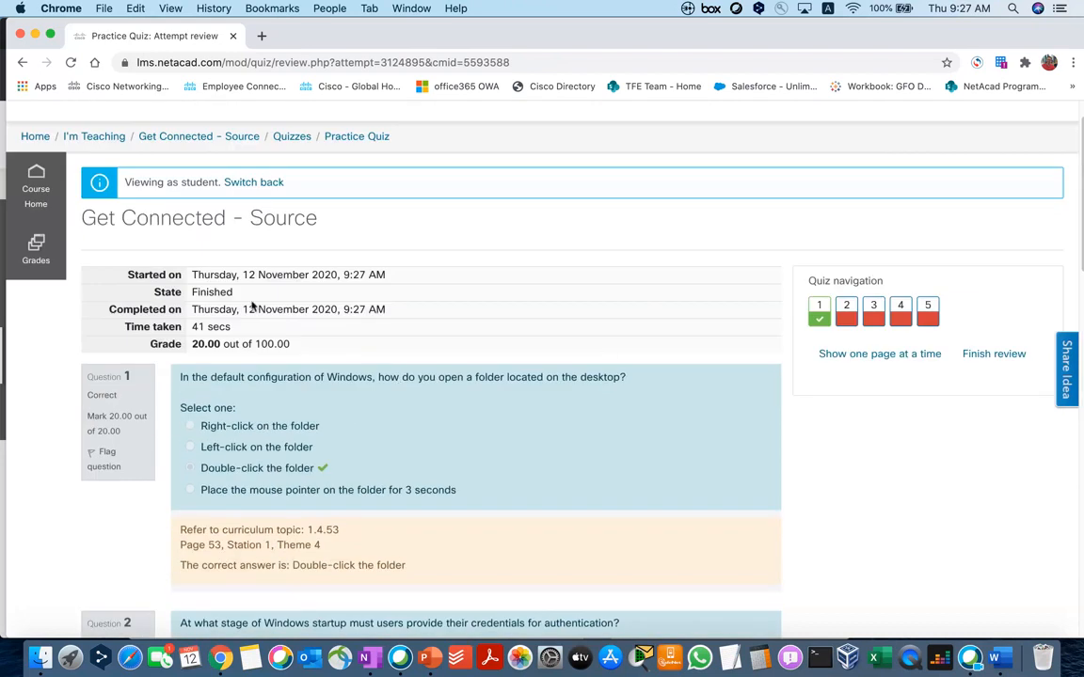
scroll(343, 416, down, 10)
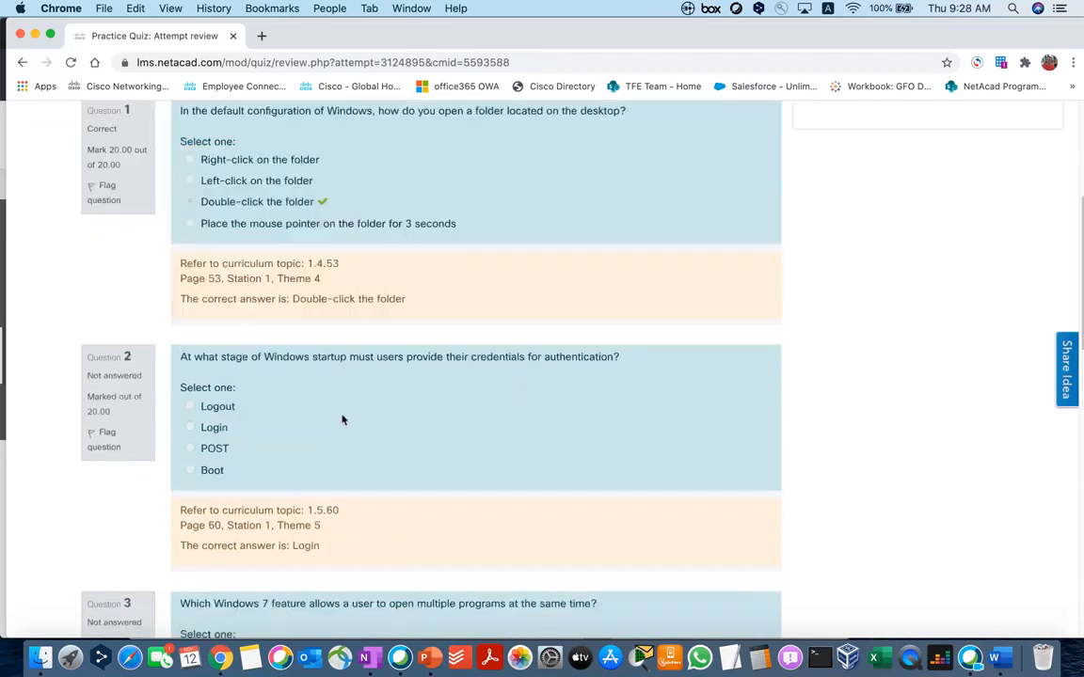
scroll(411, 501, up, 12)
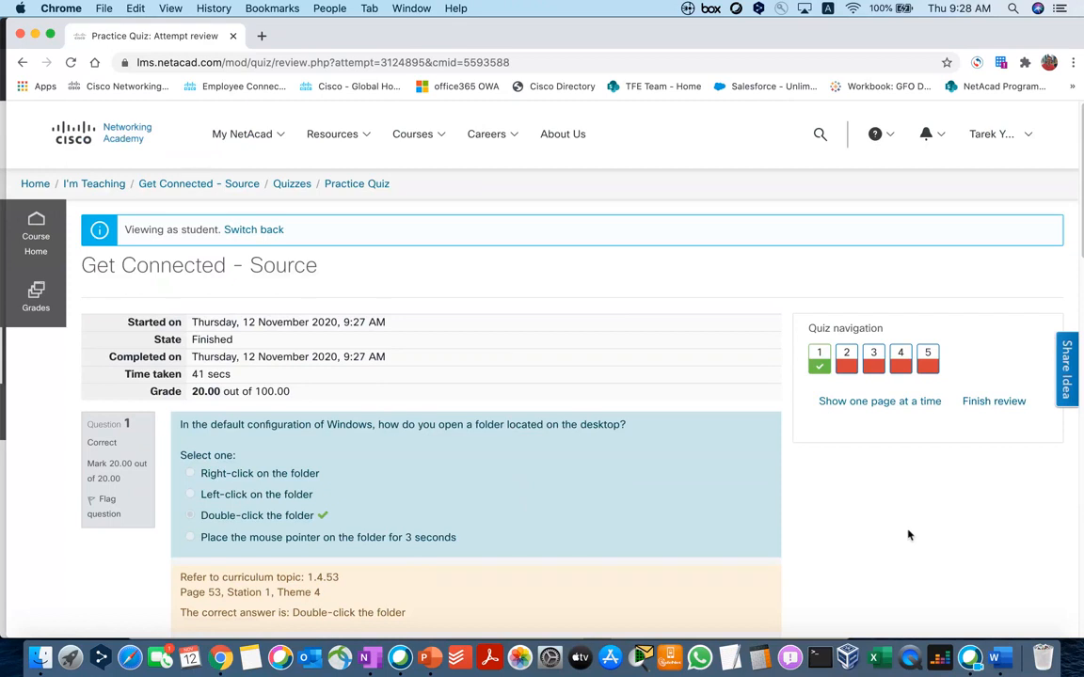
click(988, 401)
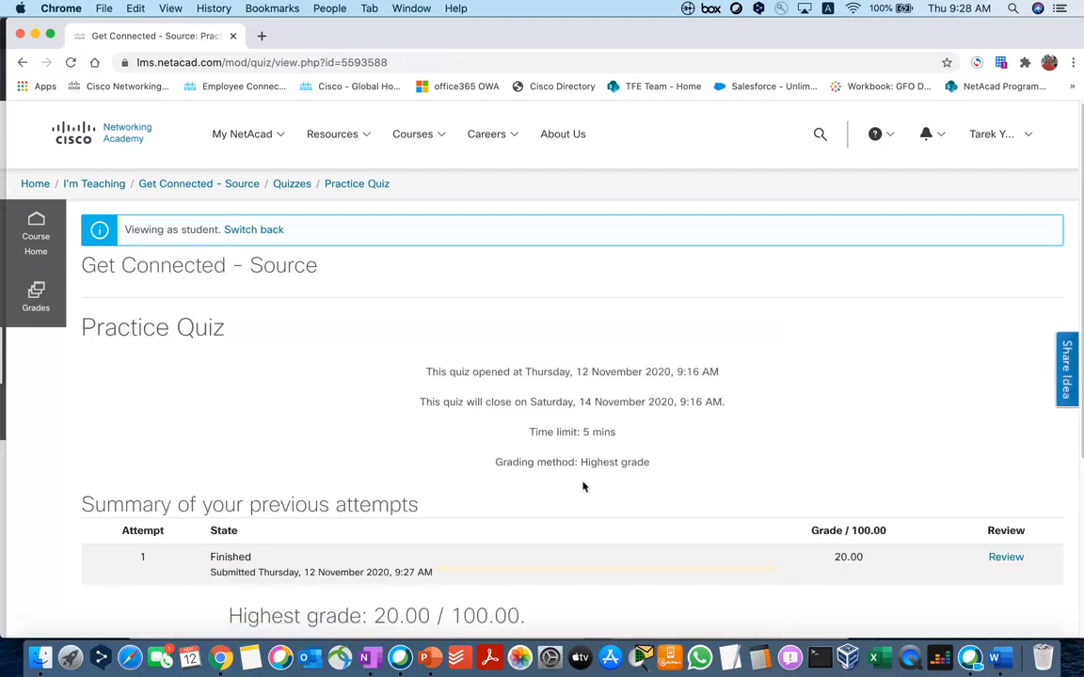
Step: Start a second attempt of the Practice Quiz and go to question 2
scroll(580, 484, down, 5)
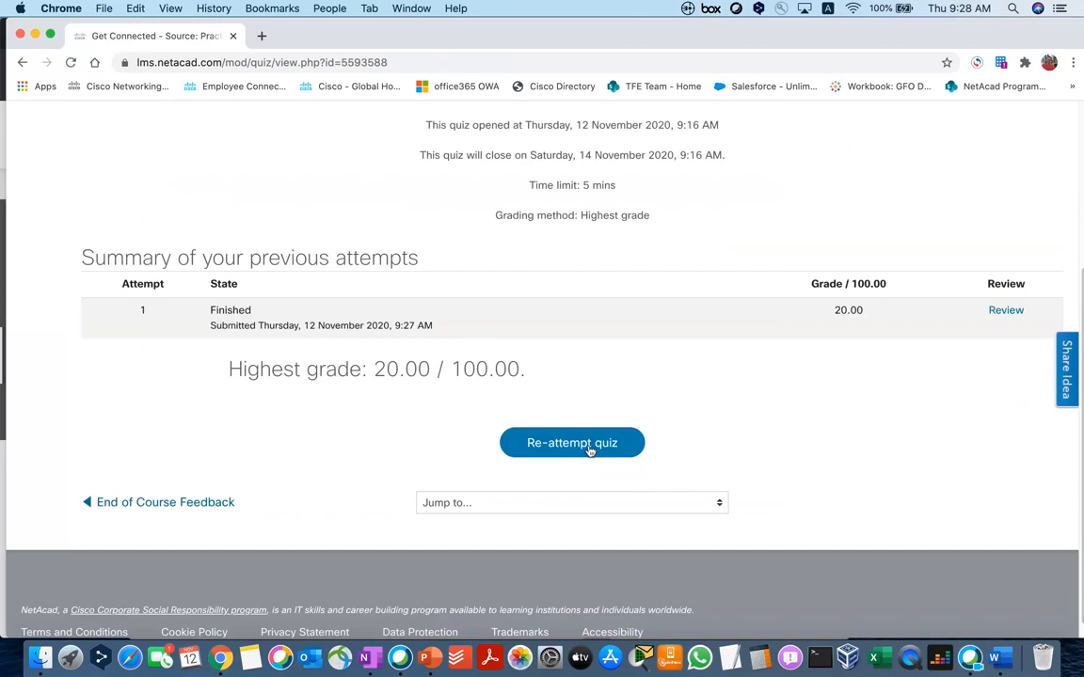
click(590, 451)
click(474, 437)
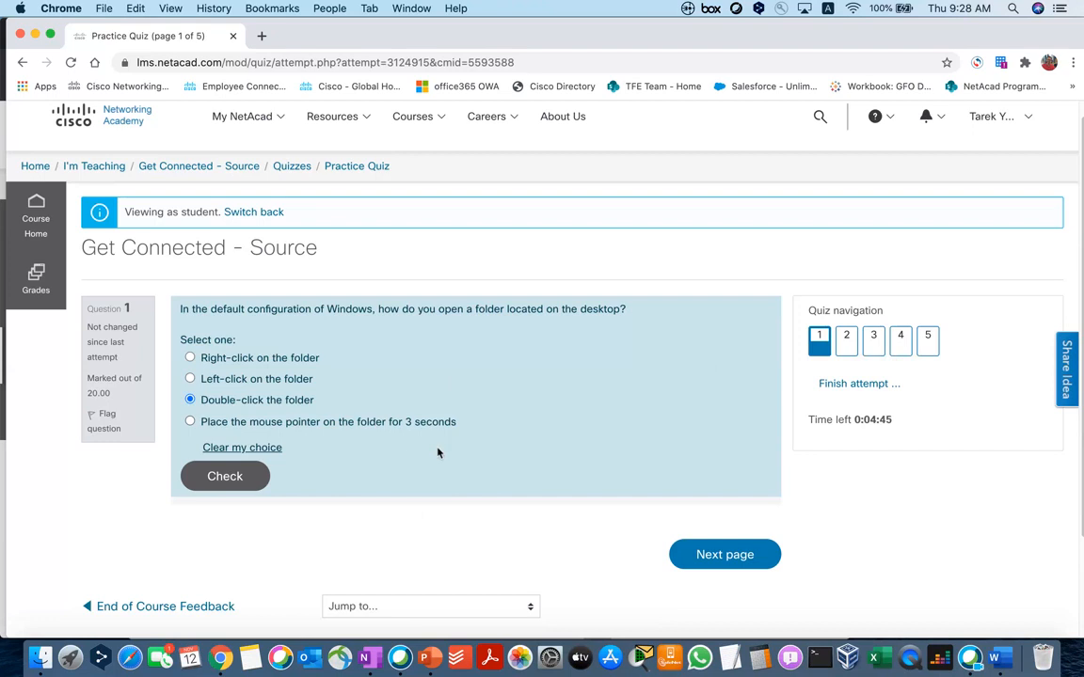
click(847, 339)
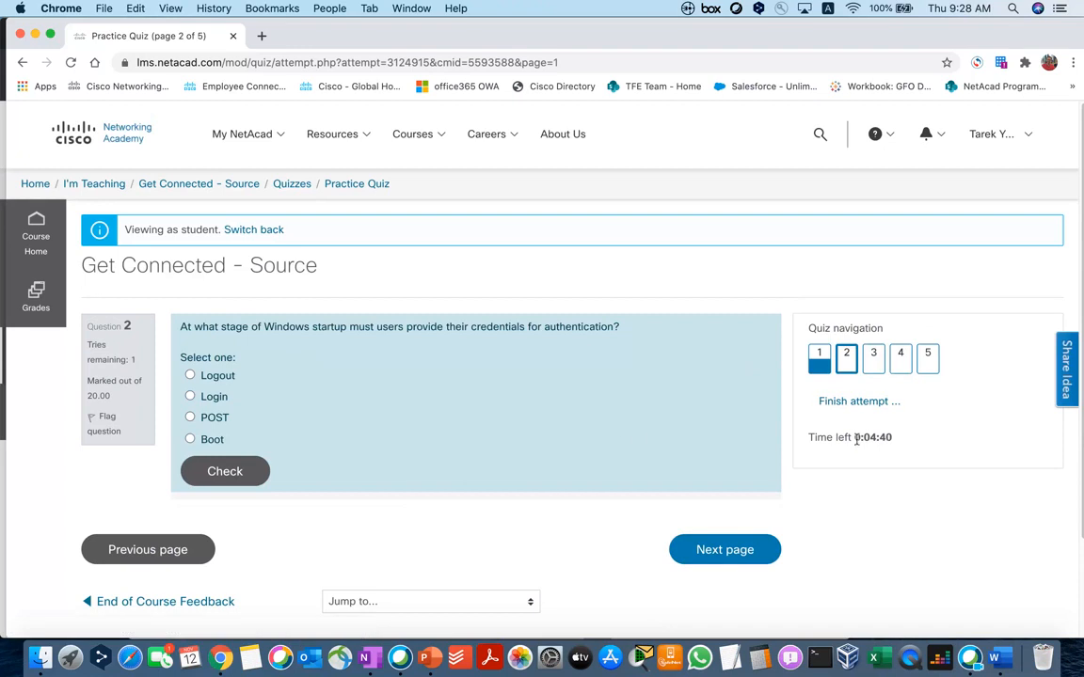
Step: Switch back from the student view and look through the course page from the first modules to the Quizzes section
click(267, 233)
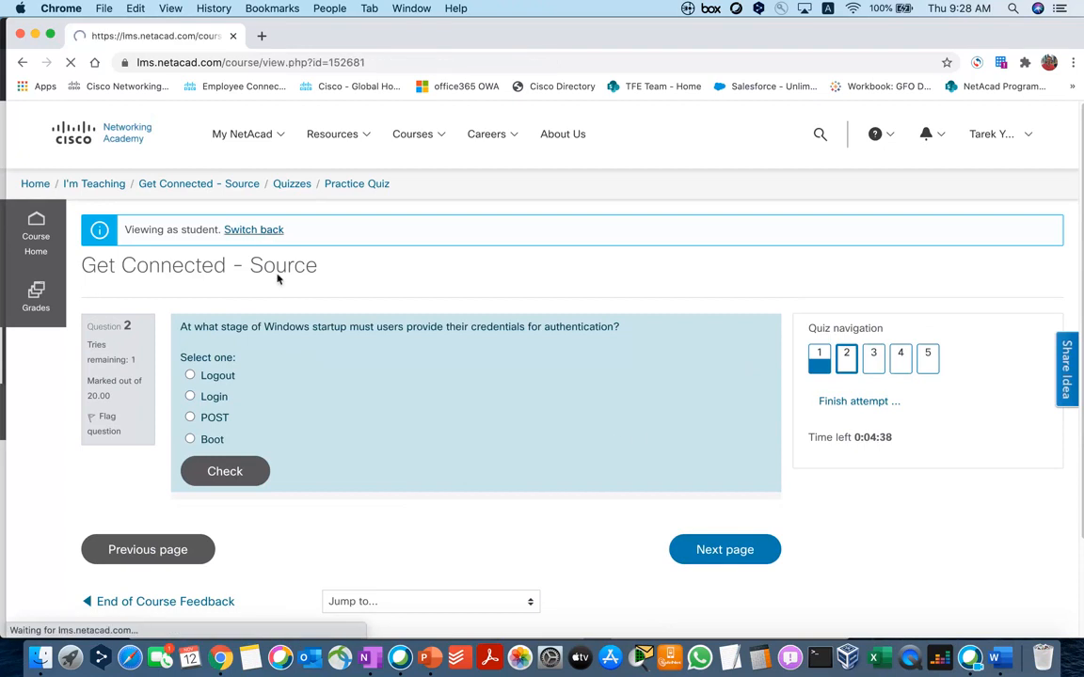
scroll(310, 348, down, 10)
scroll(323, 373, down, 4)
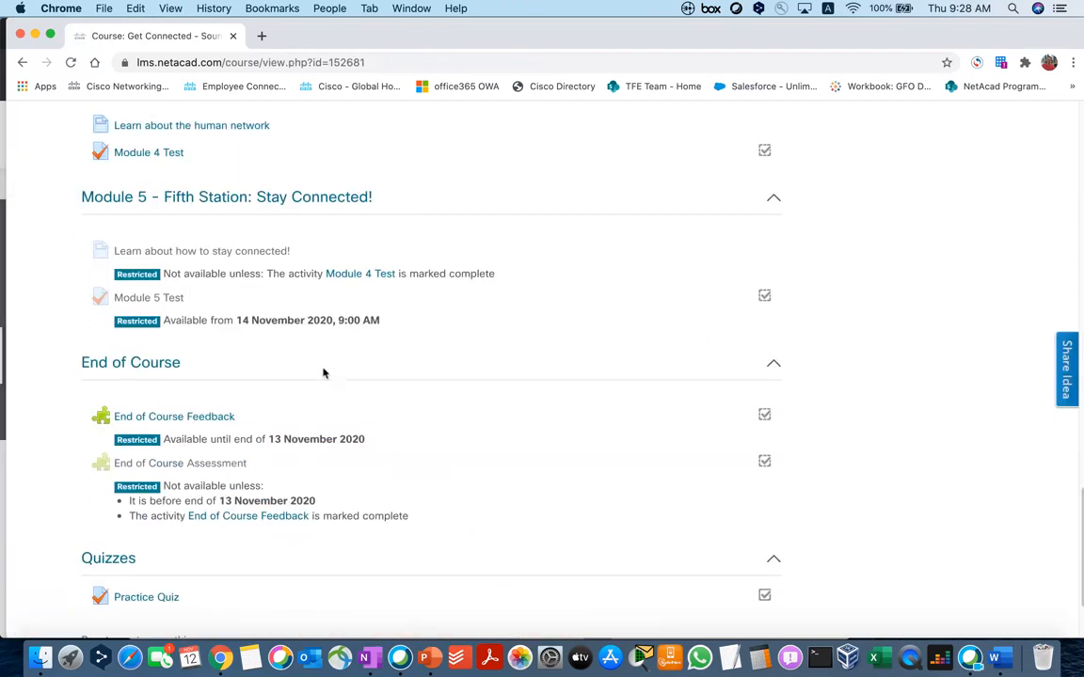
scroll(323, 374, up, 8)
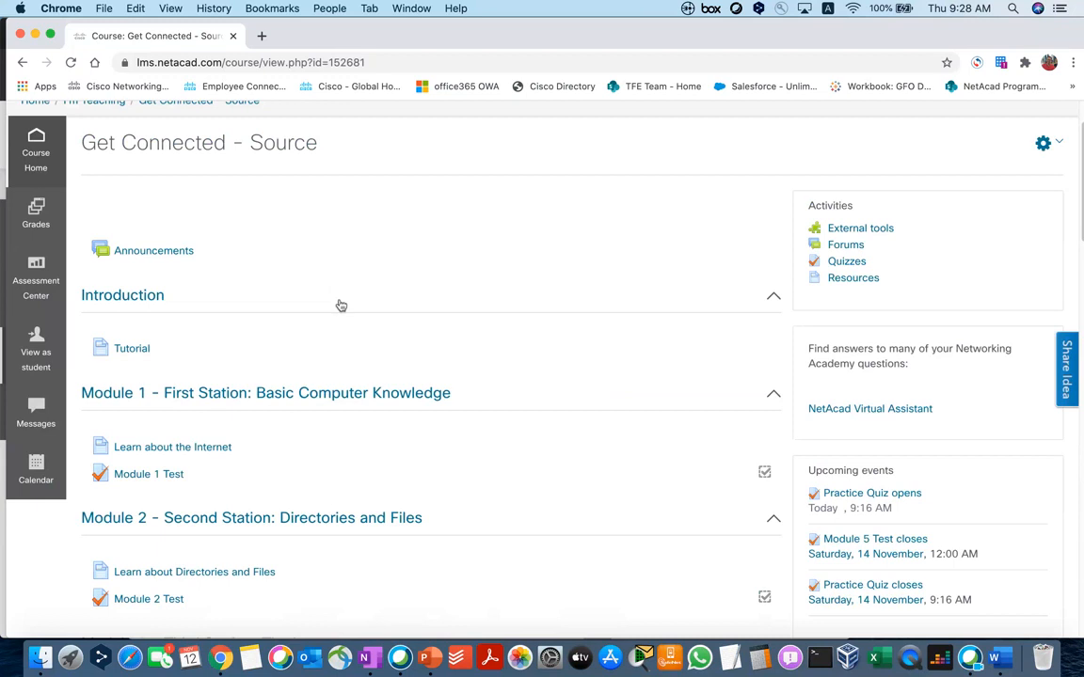
scroll(340, 305, down, 3)
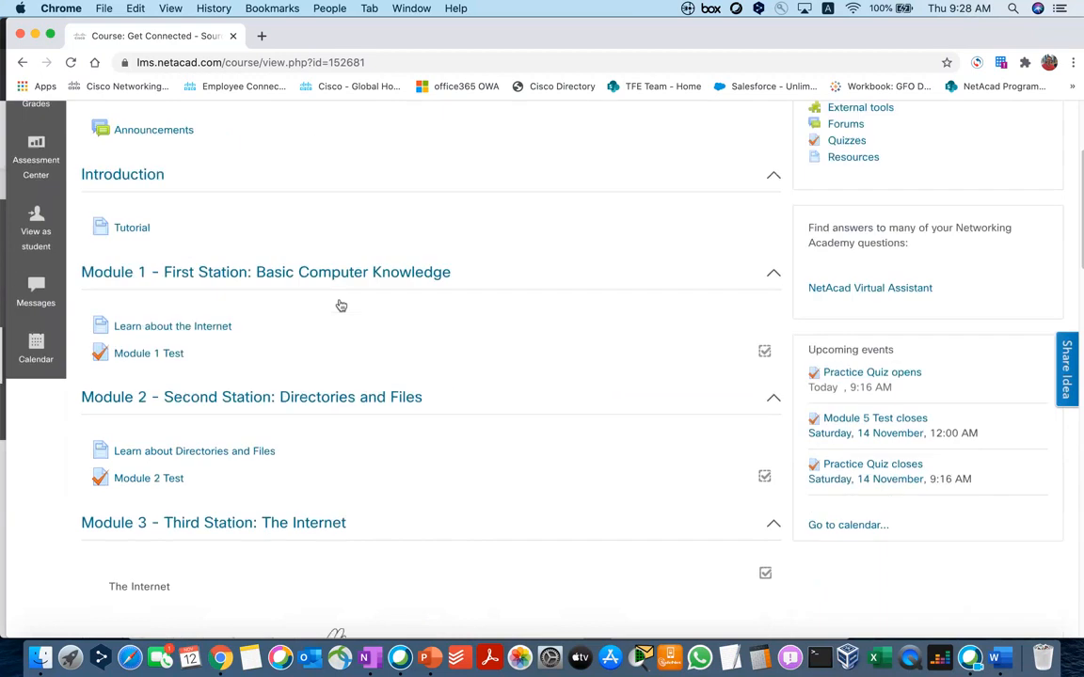
scroll(340, 305, up, 5)
scroll(340, 304, down, 10)
scroll(340, 305, down, 15)
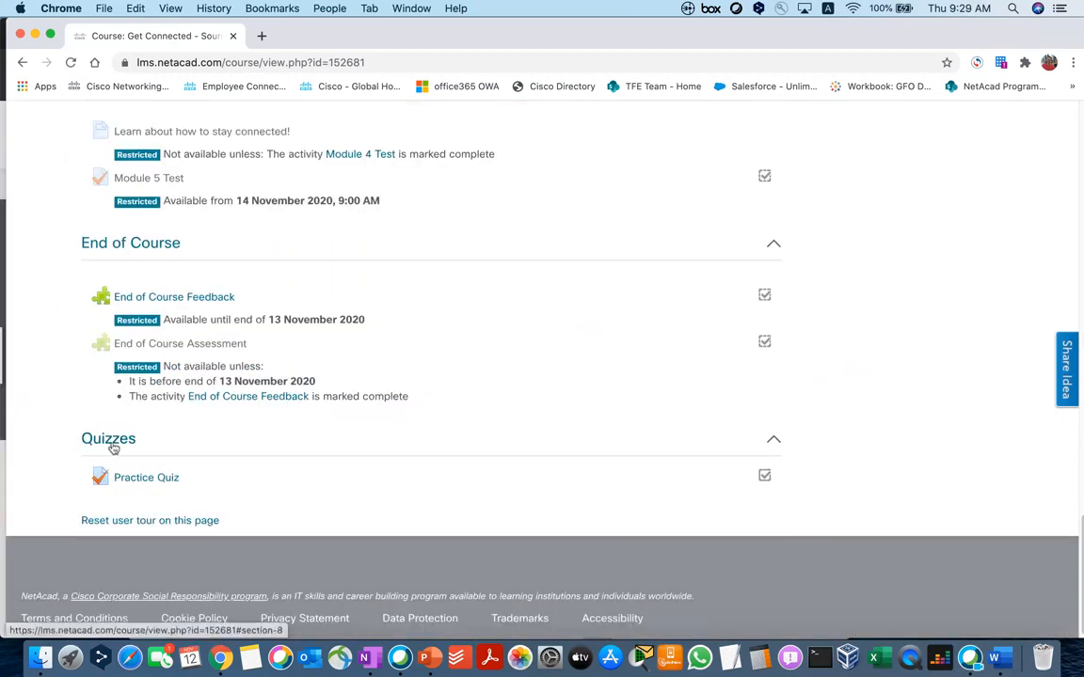
scroll(460, 437, up, 20)
scroll(462, 437, up, 5)
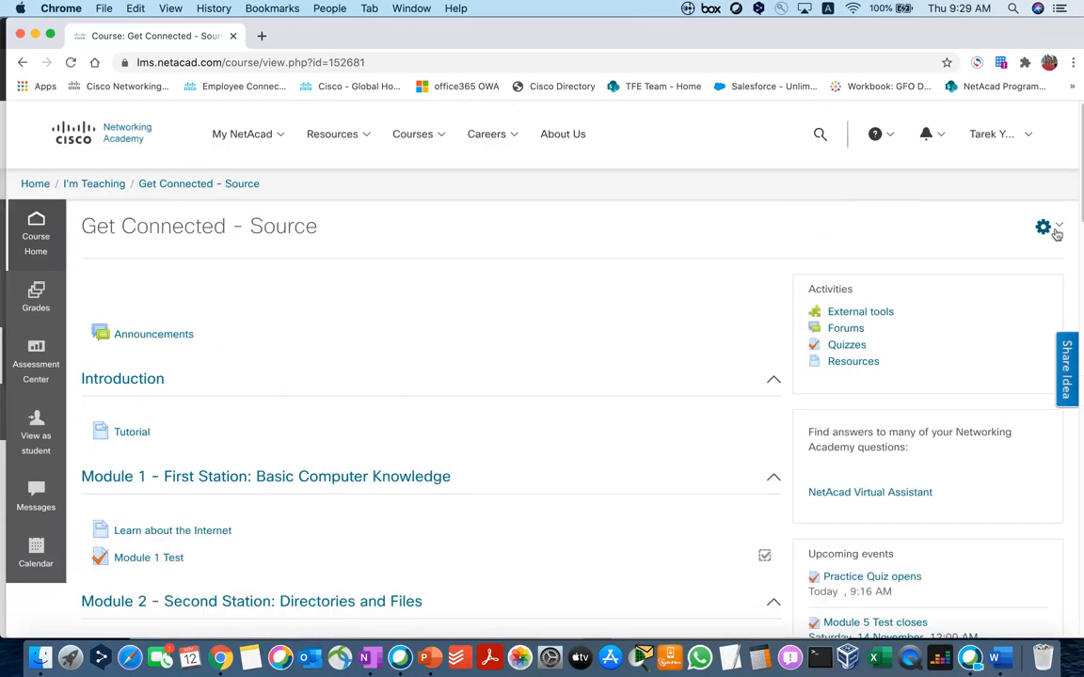
Step: Turn course editing on and add a new Quiz activity to the Quizzes section, opening its settings form
click(1046, 227)
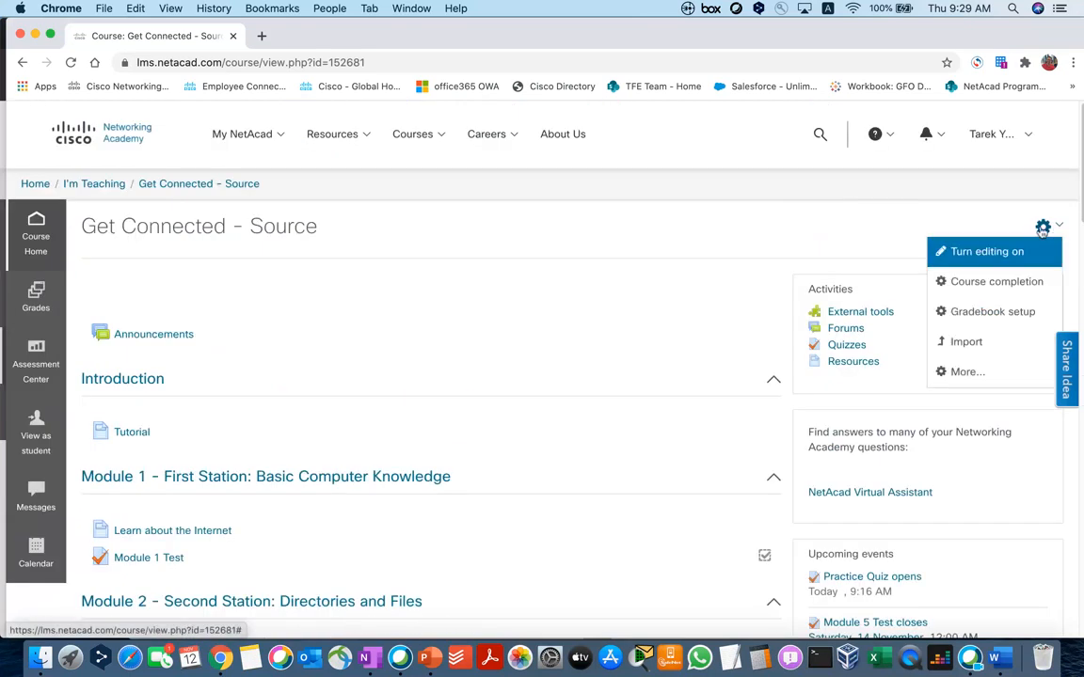
click(979, 252)
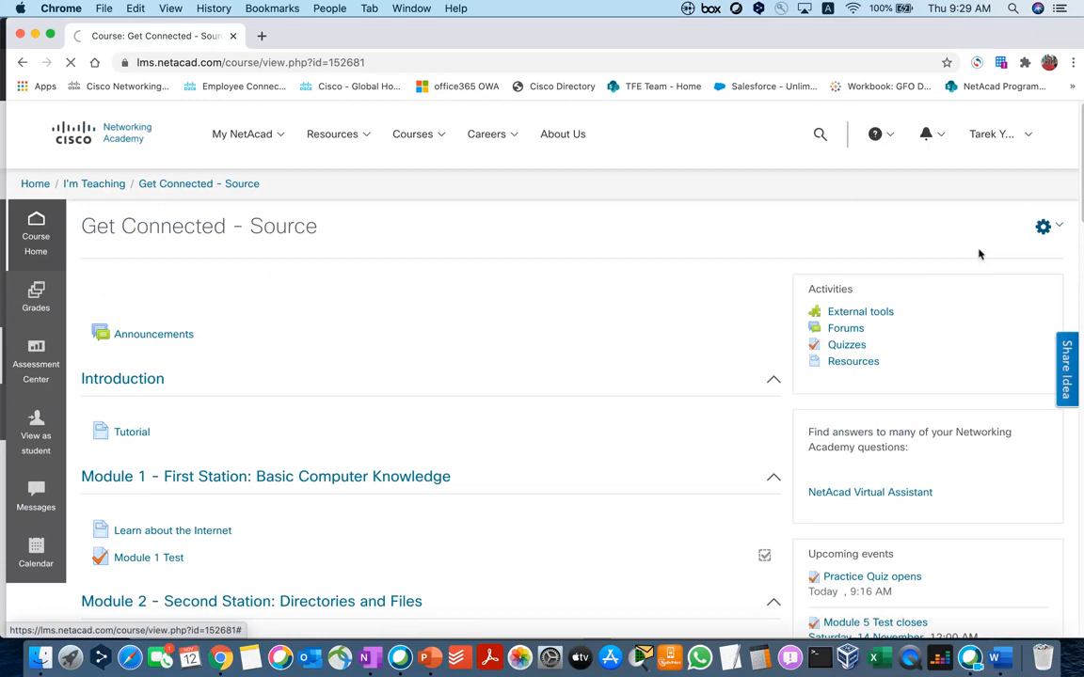
scroll(435, 359, down, 15)
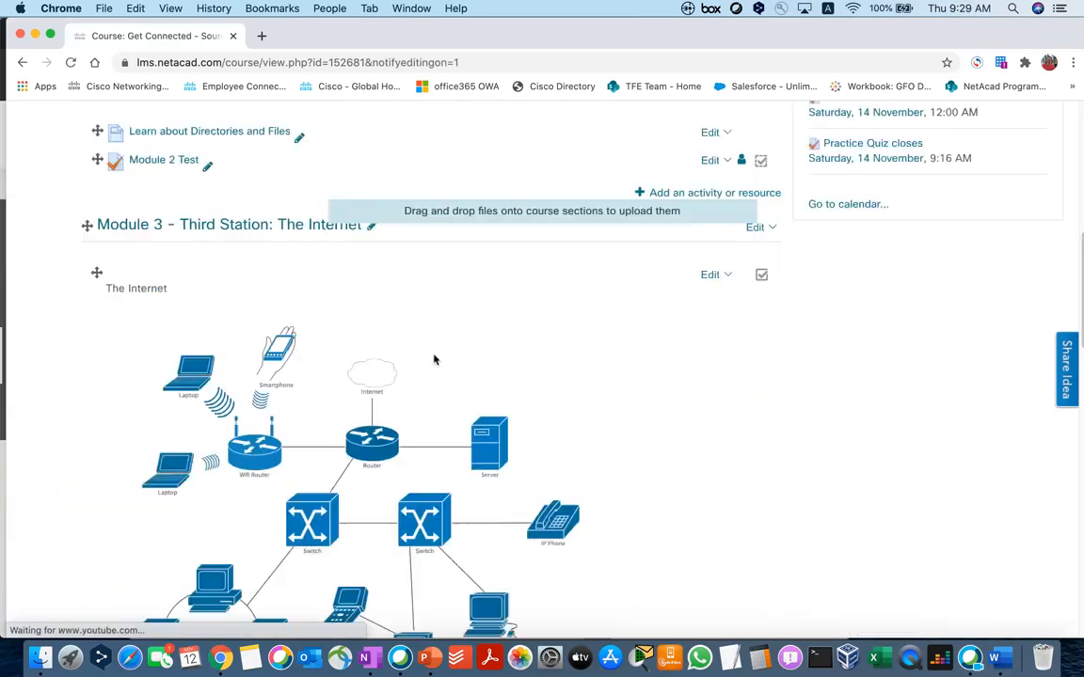
scroll(435, 358, down, 8)
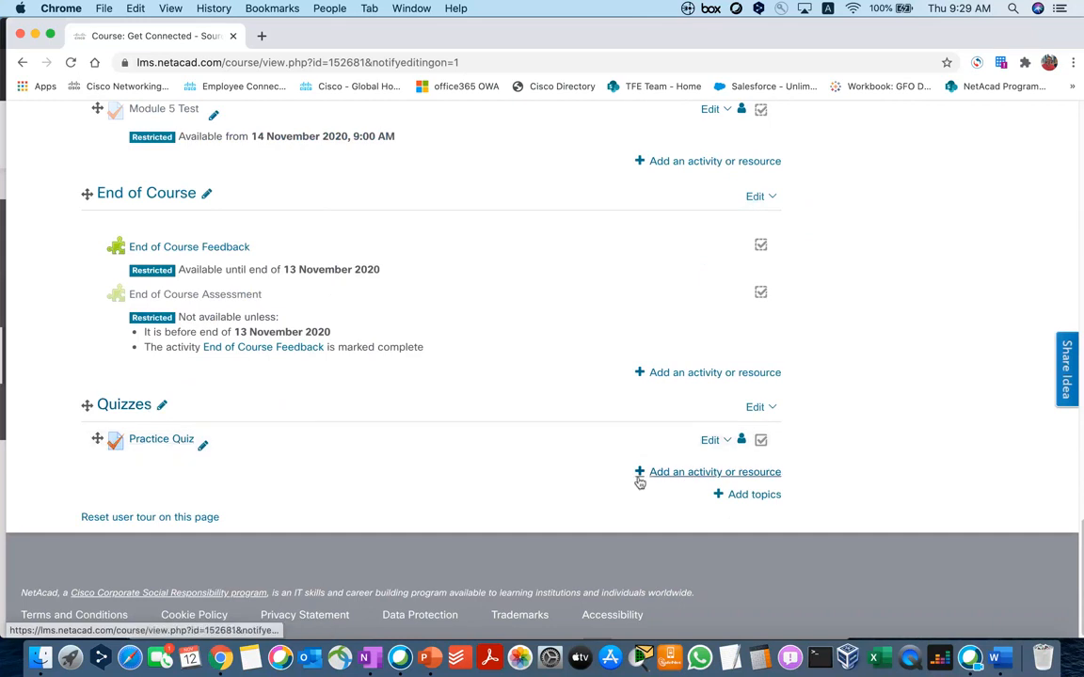
click(671, 473)
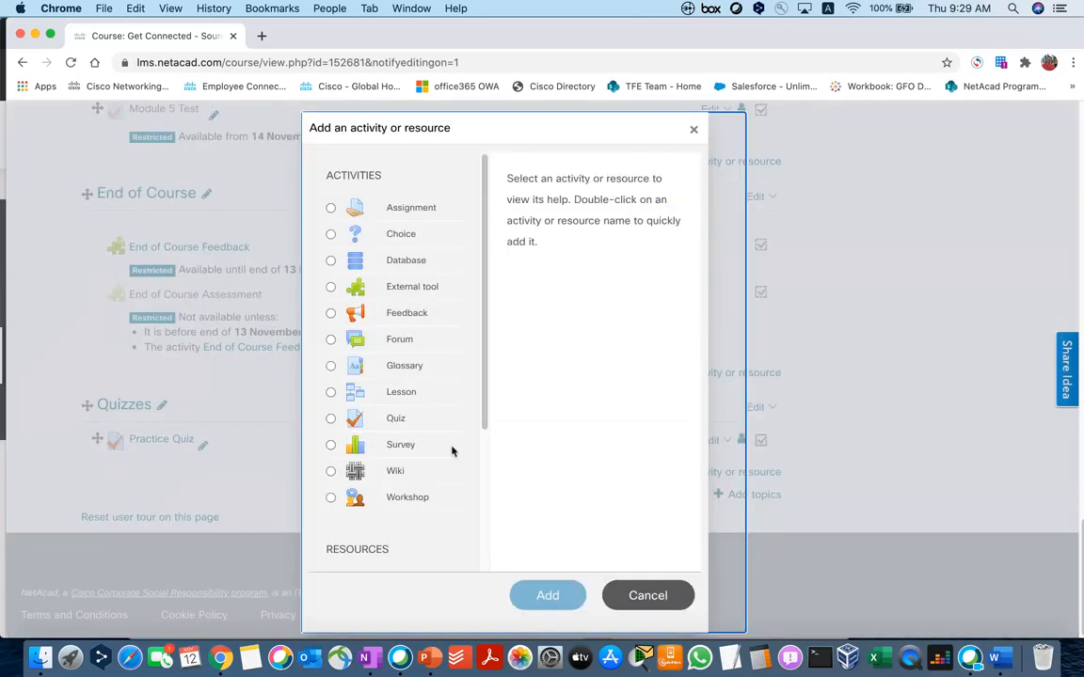
click(330, 417)
scroll(376, 442, down, 1)
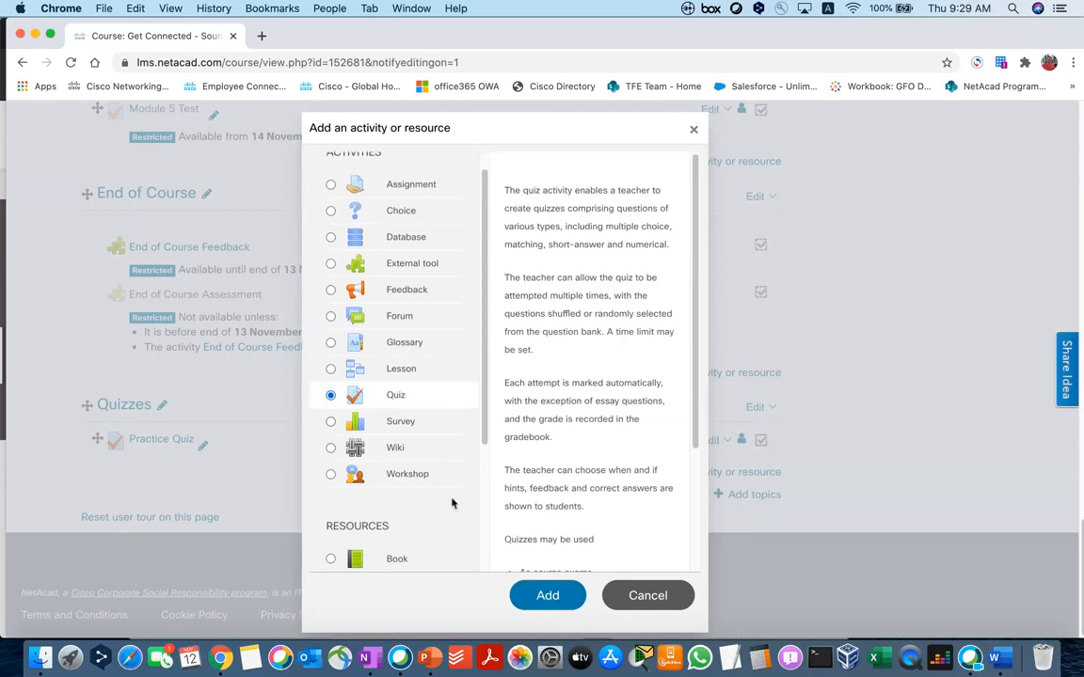
click(551, 595)
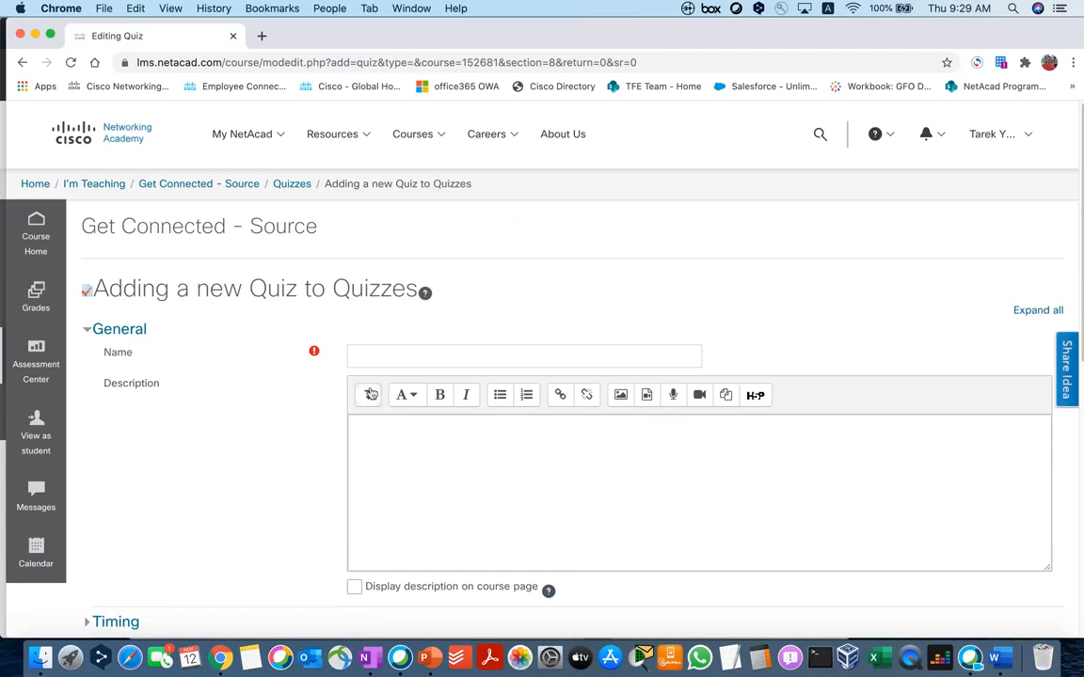
scroll(382, 338, down, 5)
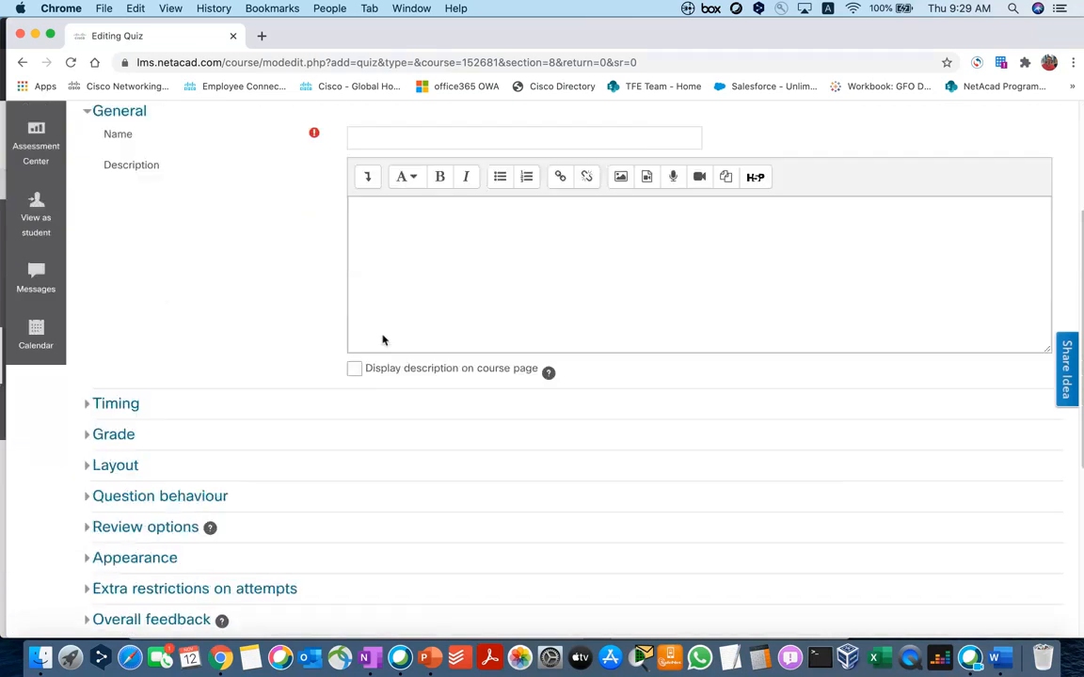
Step: Name the new quiz "Final Practice Quiz"
scroll(382, 339, up, 5)
click(389, 355)
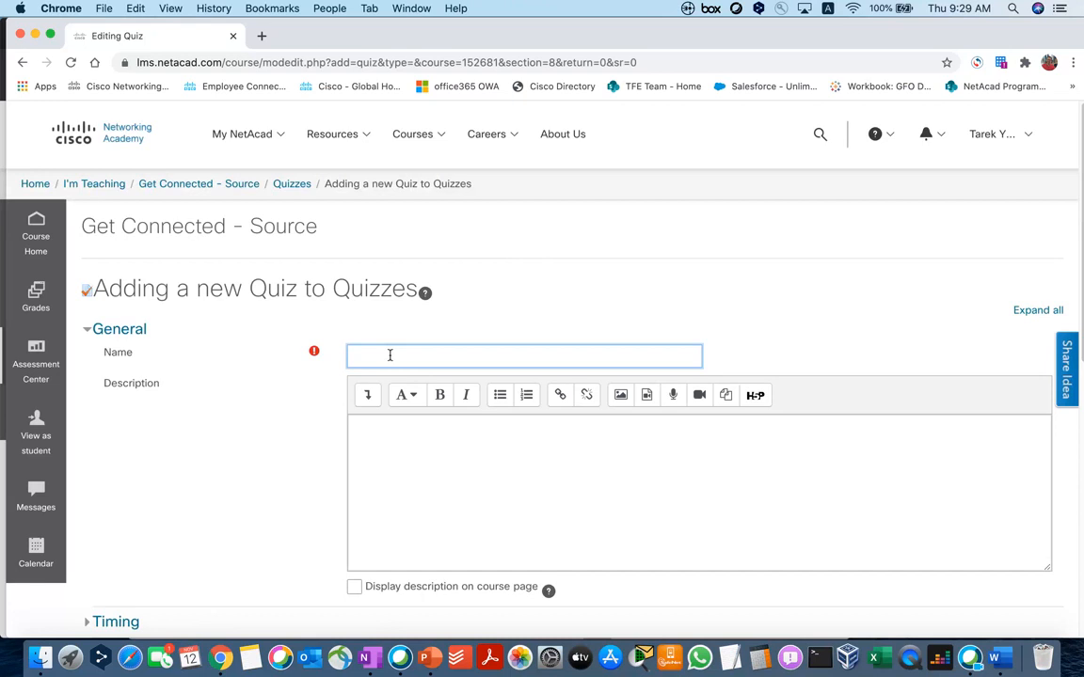
text(Practic)
key(BackSpace)
key(BackSpace)
key(BackSpace)
key(BackSpace)
key(BackSpace)
key(BackSpace)
key(BackSpace)
text(FInal)
text(nal Pr)
text(actice )
text(Quiz)
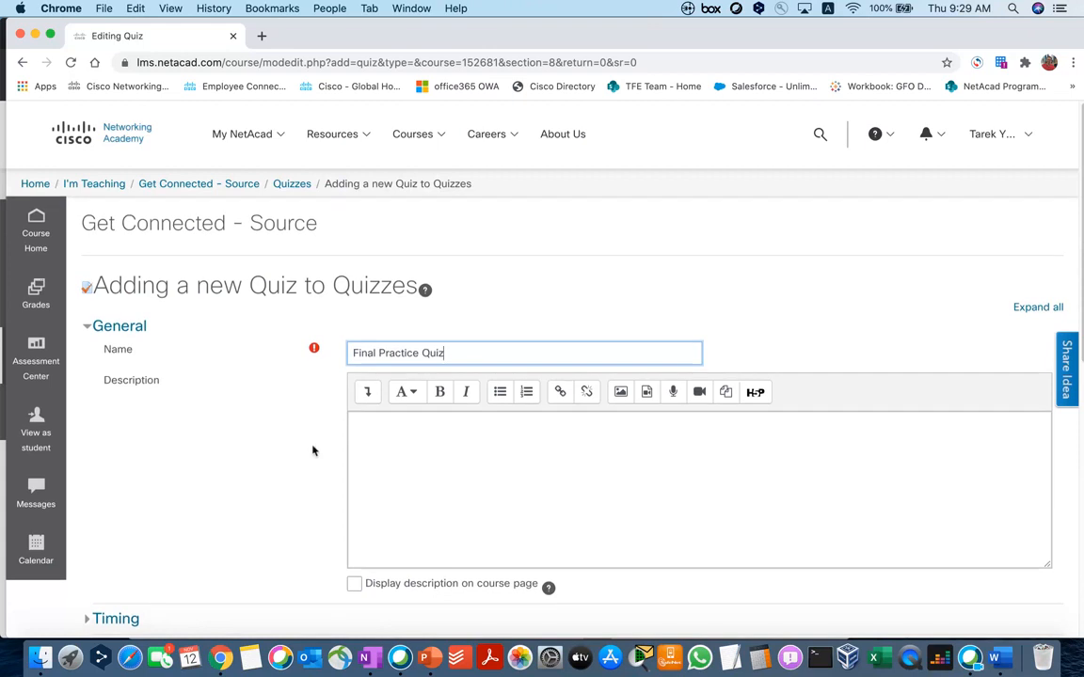
Step: Enable the quiz's opening and closing dates, opening on 12 November 2020 and closing on 14 November 2020
scroll(309, 448, down, 1)
click(299, 418)
scroll(299, 410, down, 3)
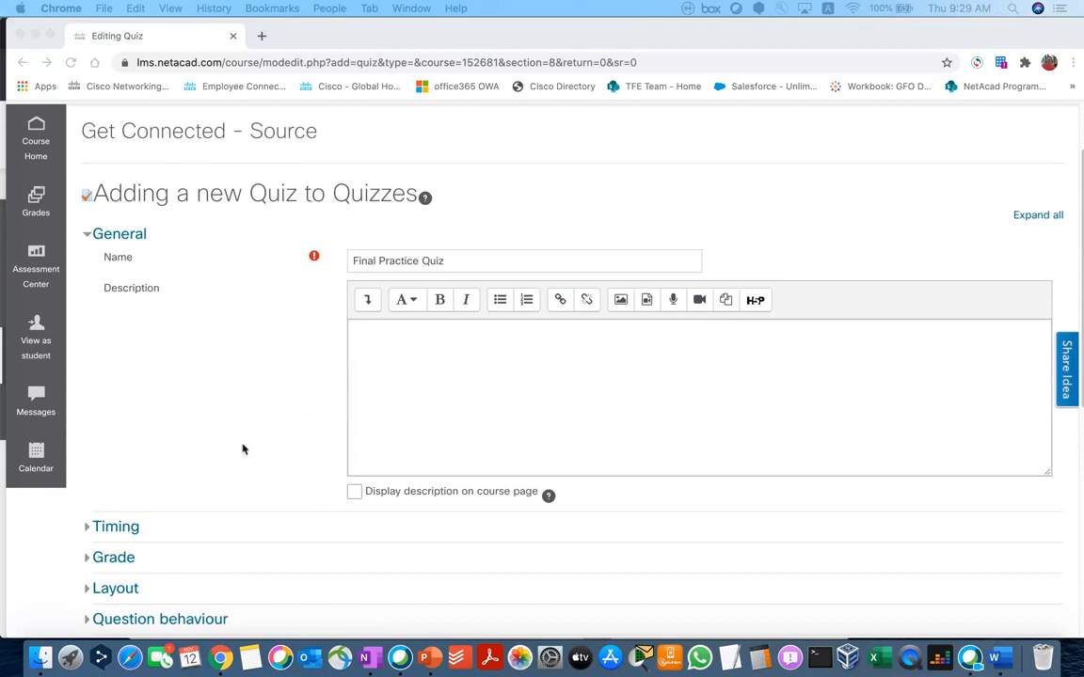
scroll(242, 448, up, 1)
scroll(241, 448, down, 2)
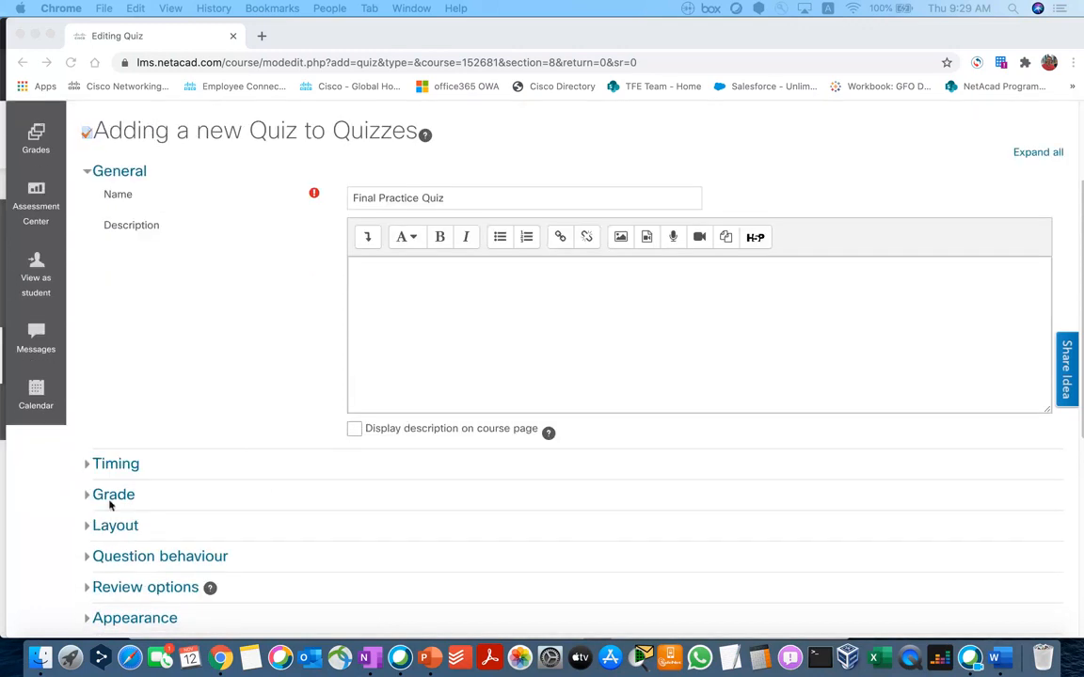
click(121, 464)
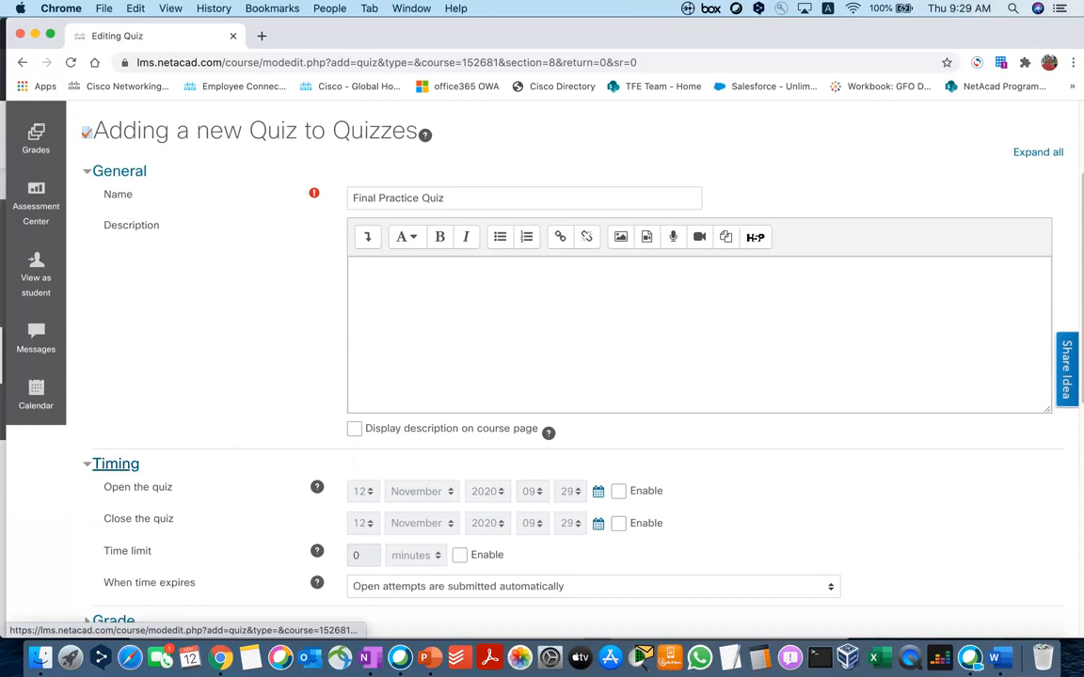
scroll(316, 555, down, 2)
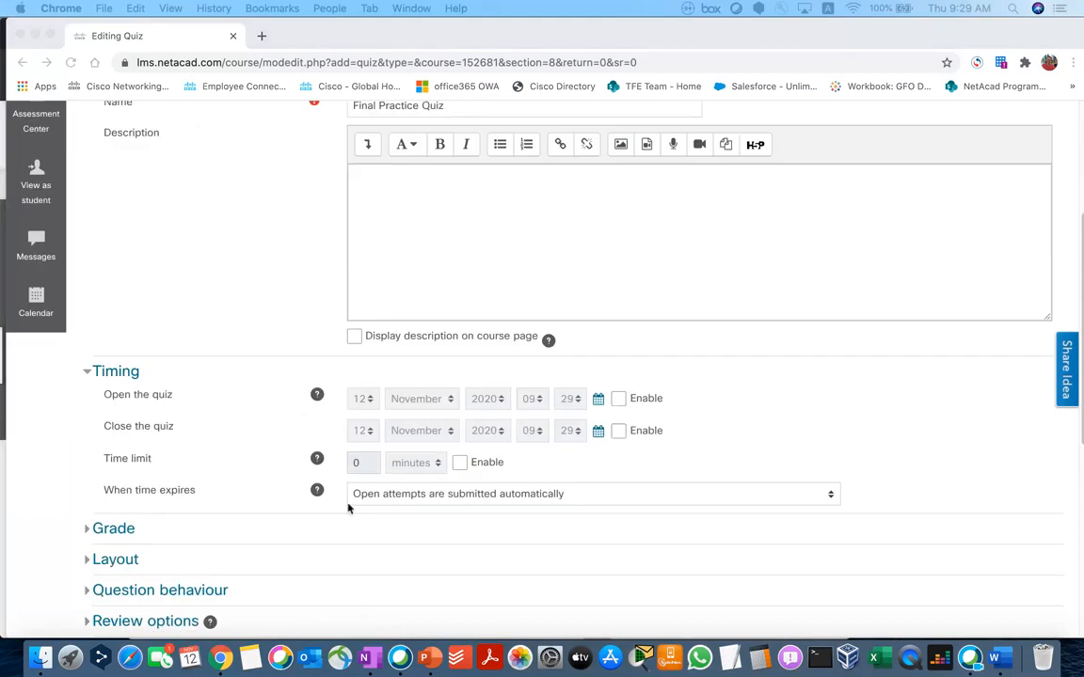
click(547, 401)
click(618, 399)
click(619, 431)
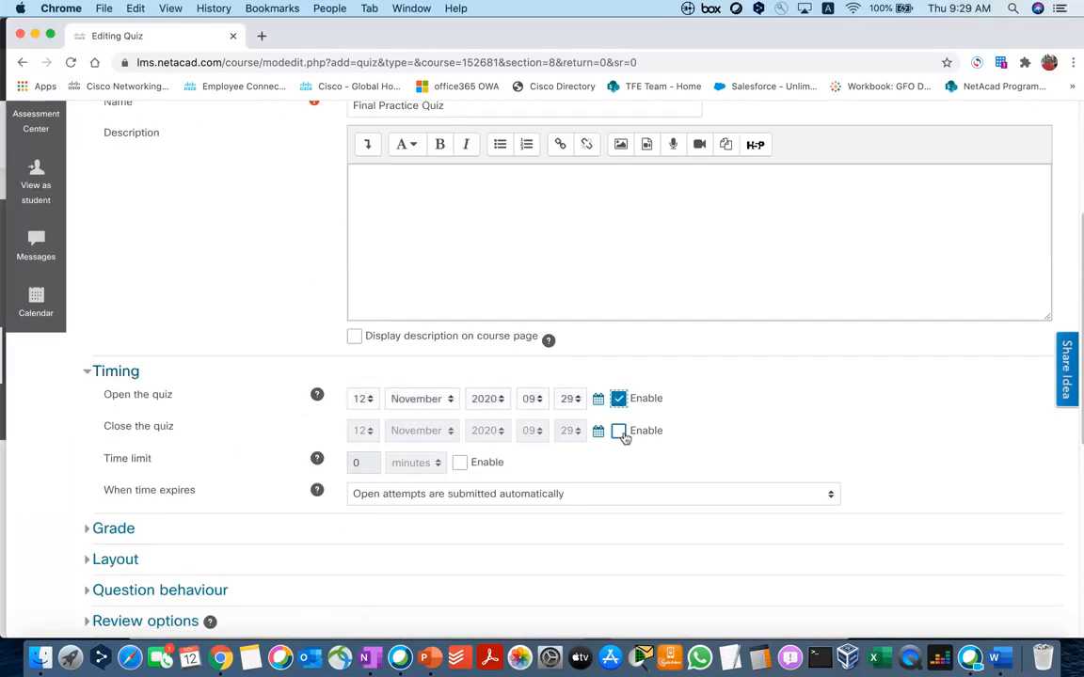
click(373, 431)
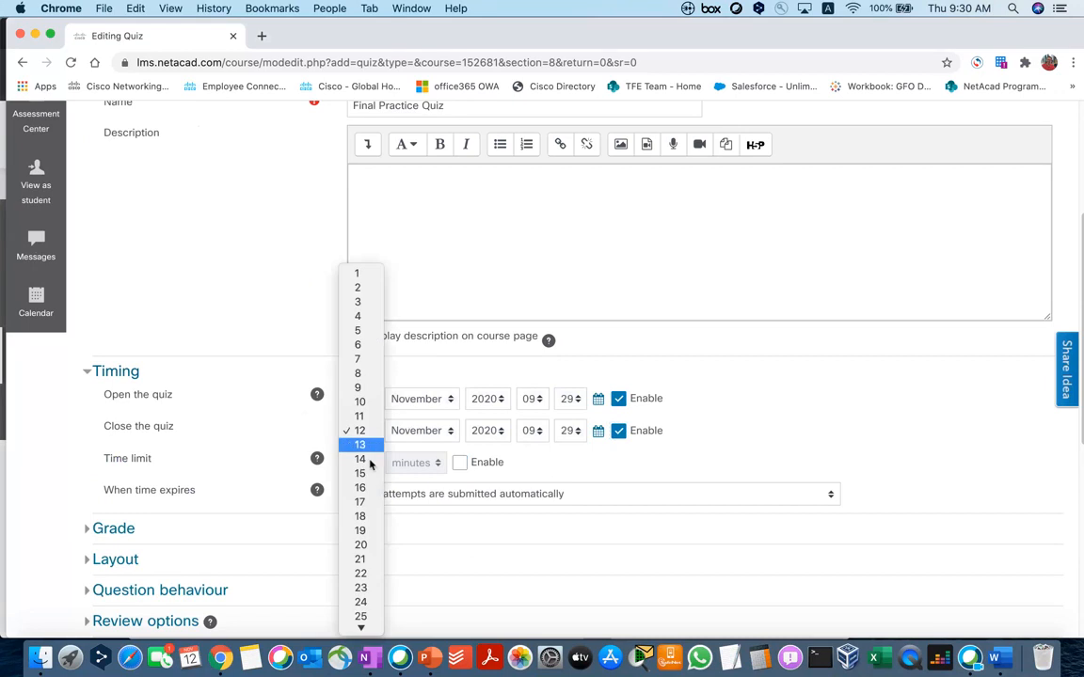
click(362, 459)
Step: Enable a time limit of 5 minutes for the quiz
click(459, 461)
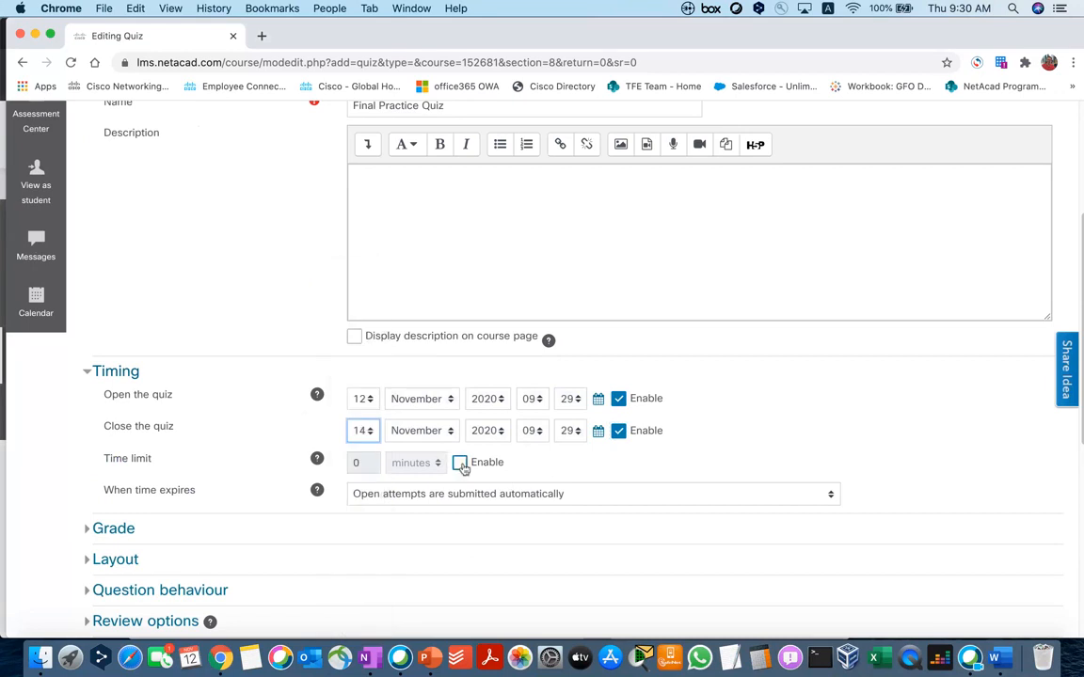
double_click(361, 461)
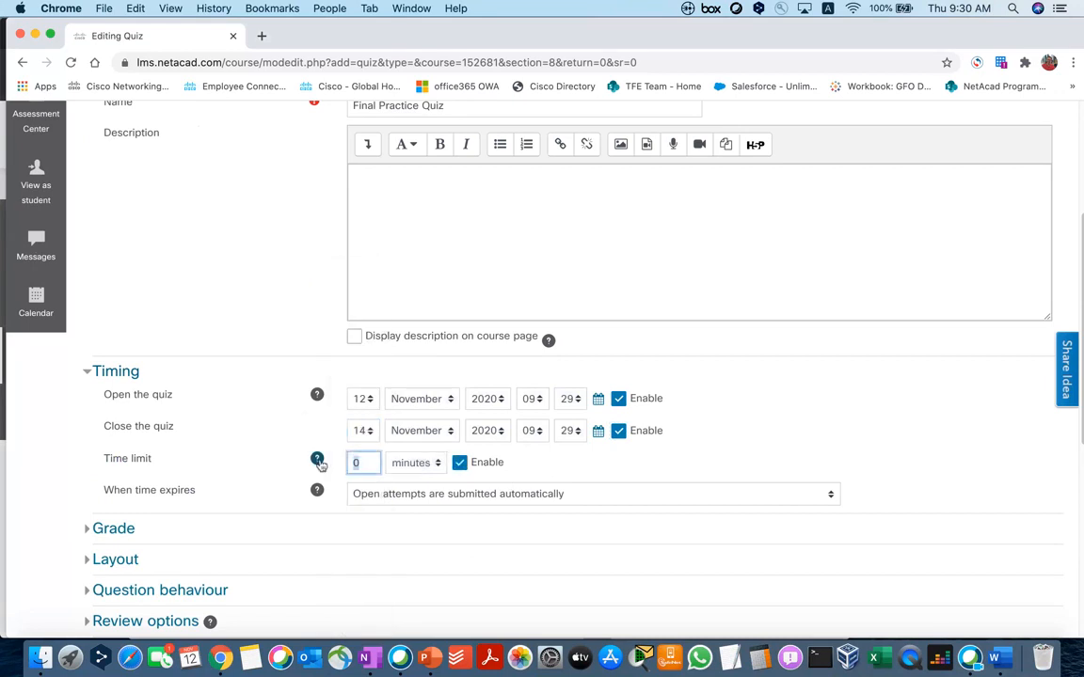
text(5)
scroll(268, 472, down, 1)
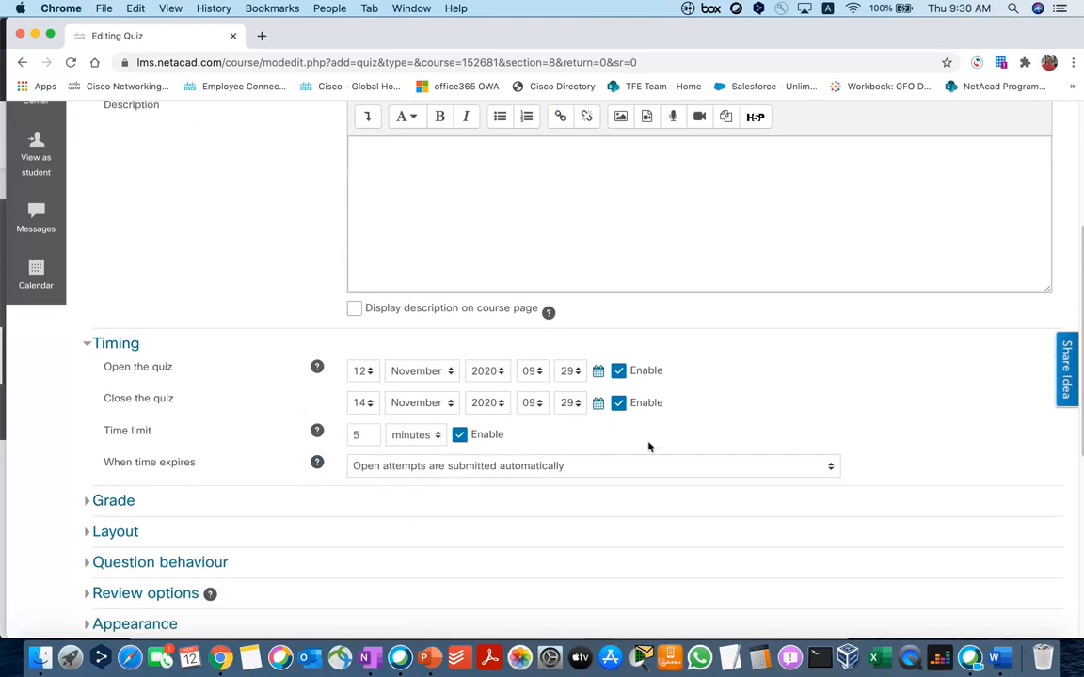
scroll(648, 447, down, 1)
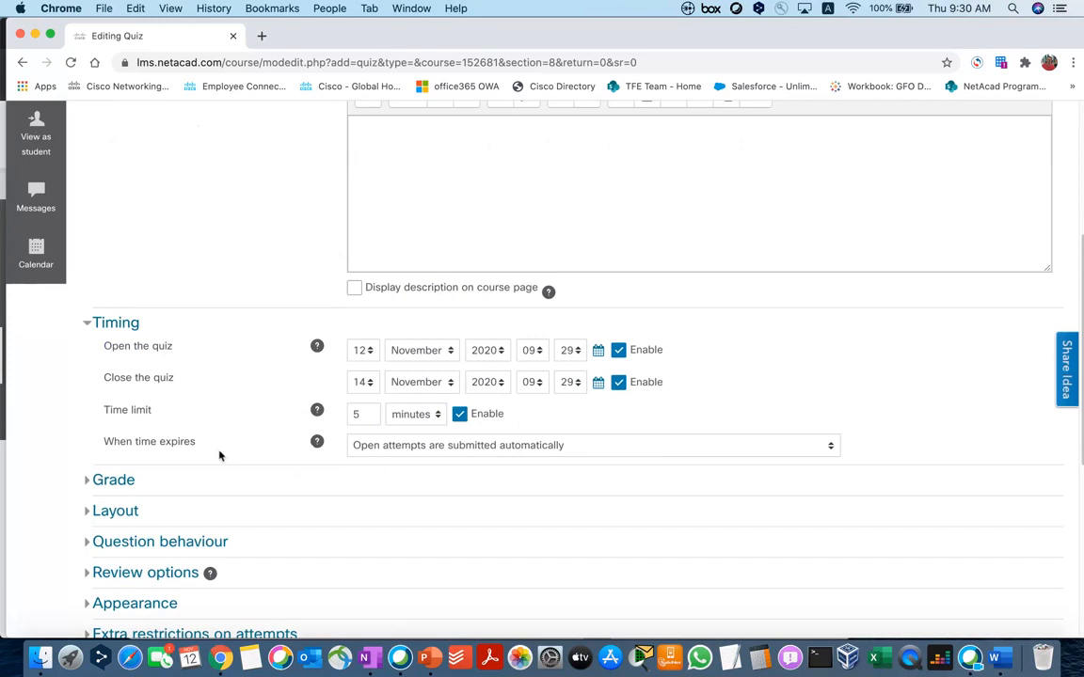
Step: Set the quiz layout's navigation method to Sequential and read the help note about that setting
scroll(219, 456, down, 1)
click(138, 499)
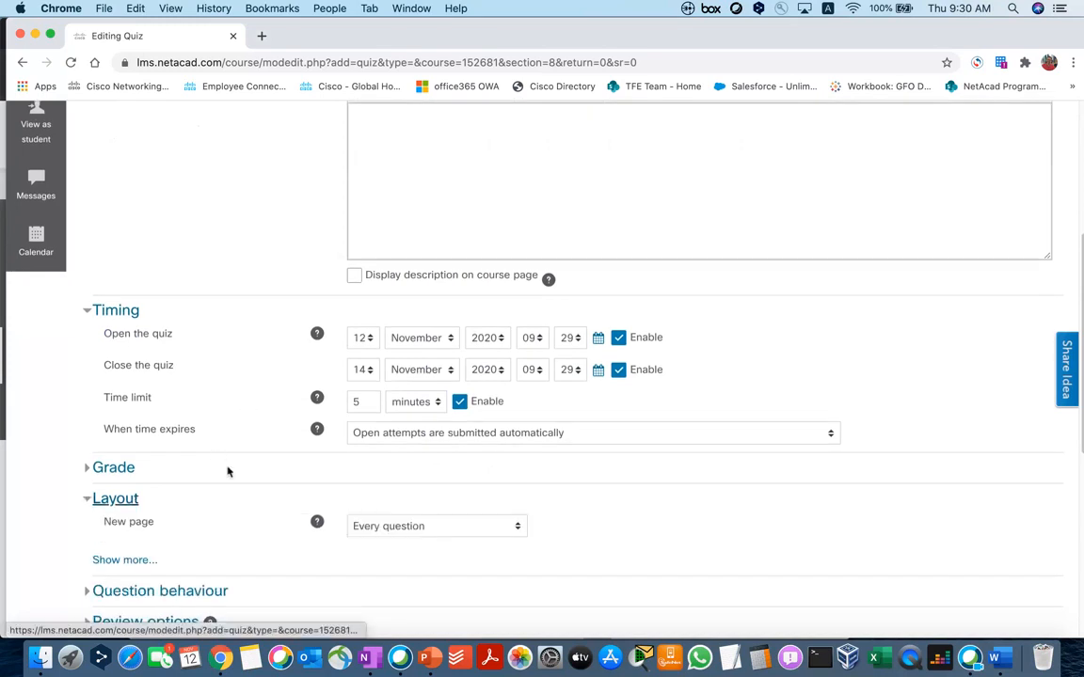
scroll(227, 472, down, 3)
click(138, 461)
scroll(279, 440, down, 1)
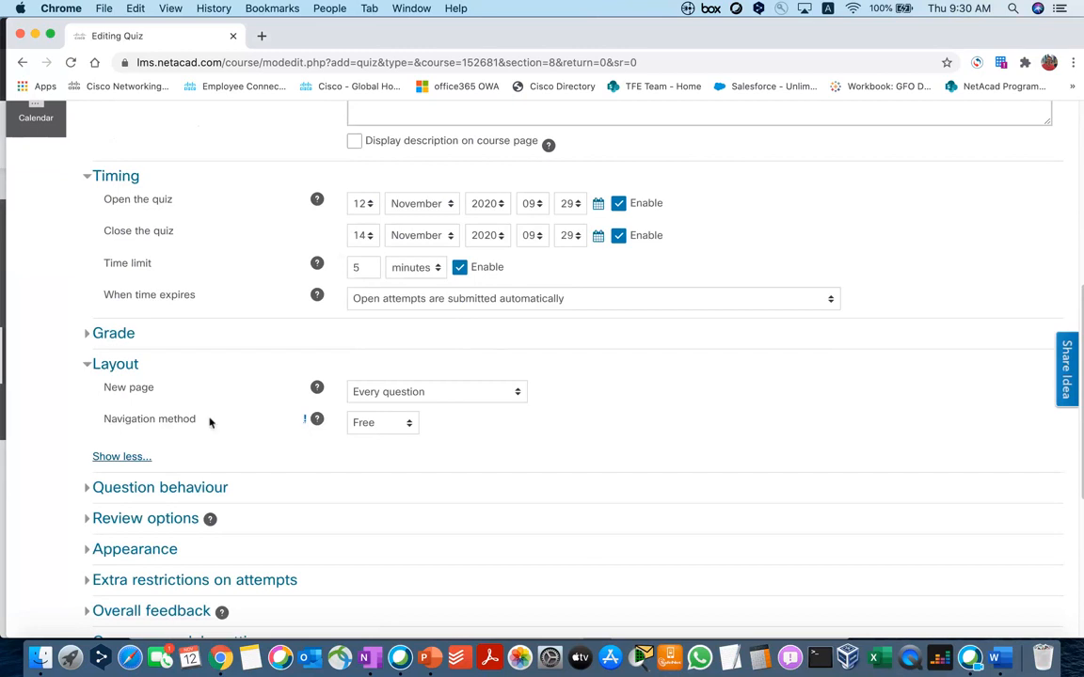
click(366, 423)
click(363, 437)
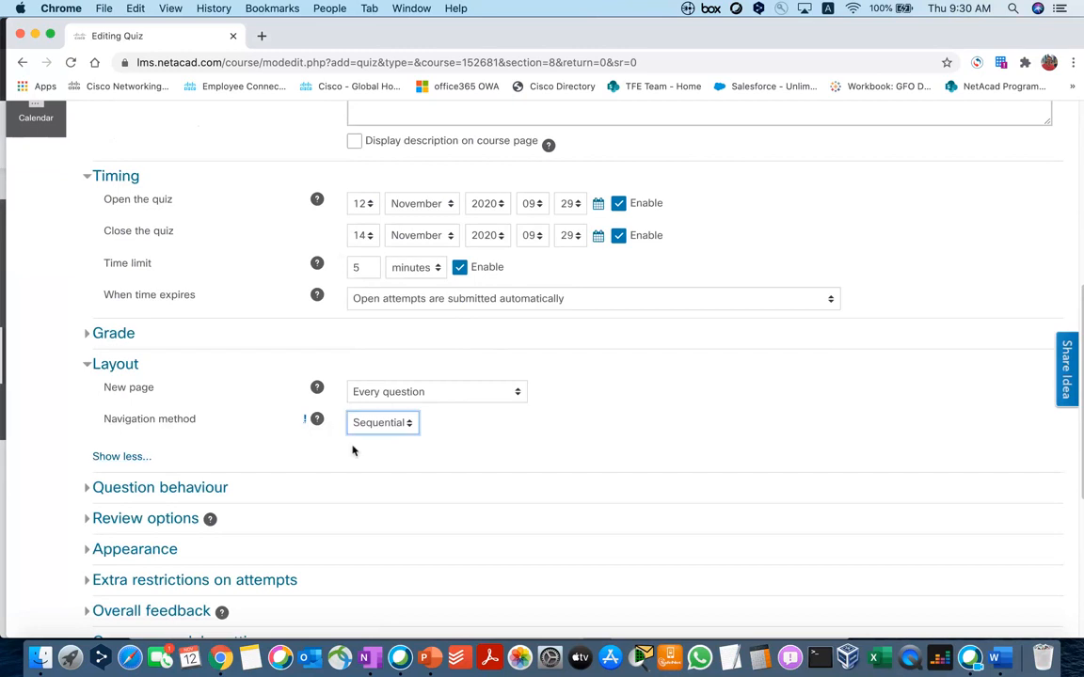
click(316, 418)
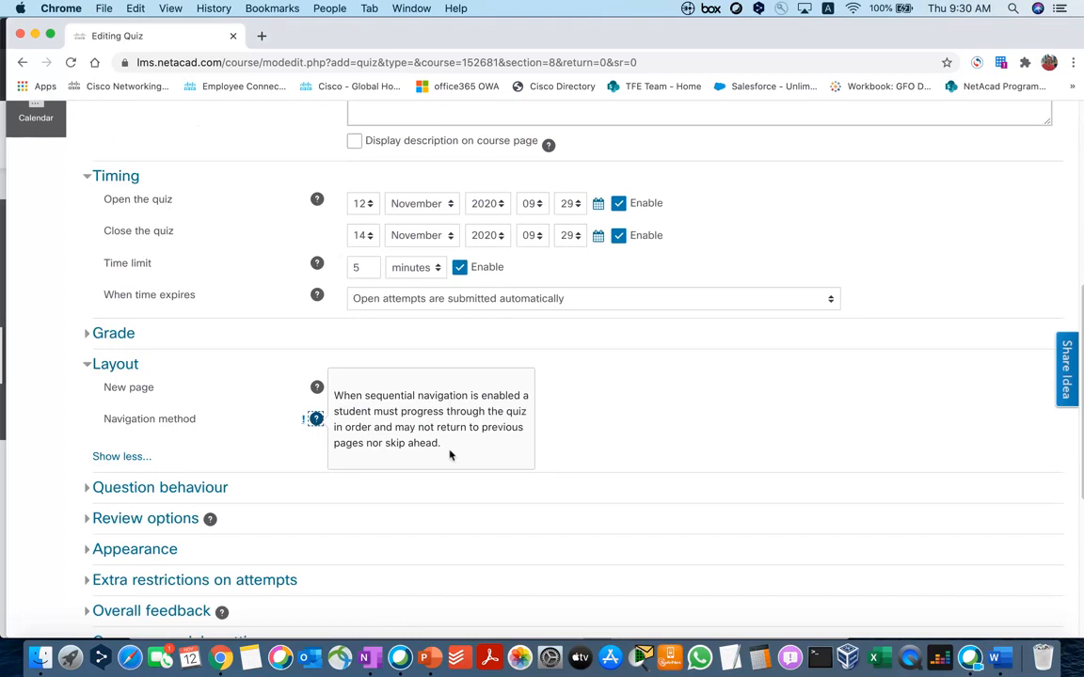
click(292, 452)
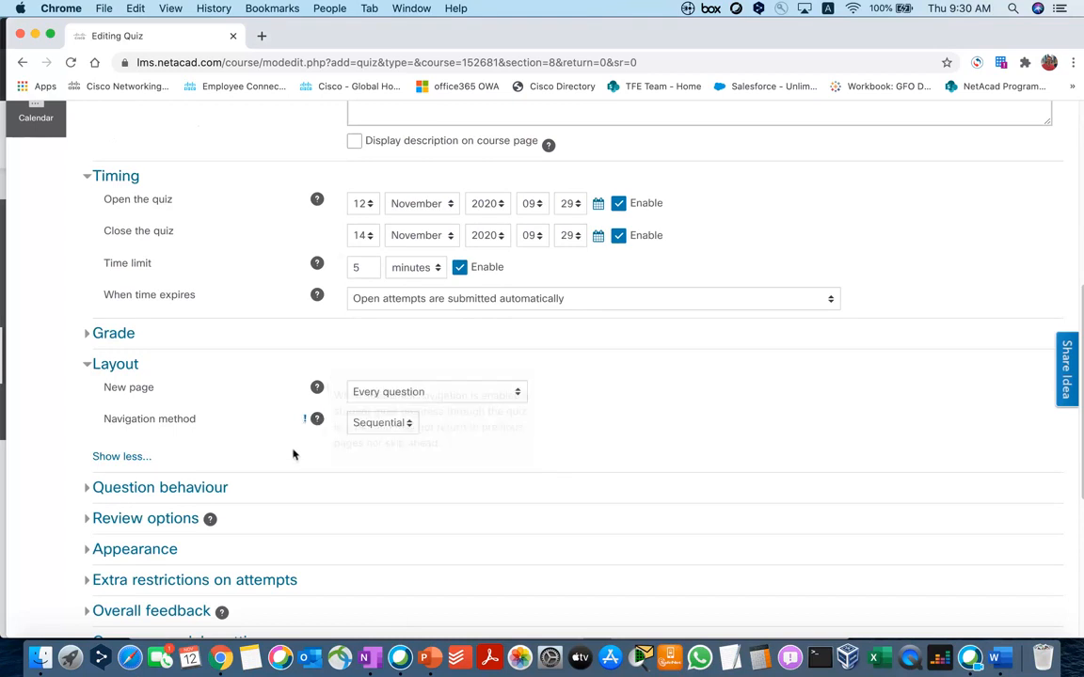
Step: Examine the full question behaviour settings, including the feedback modes and whether each attempt builds on the last
scroll(288, 444, down, 2)
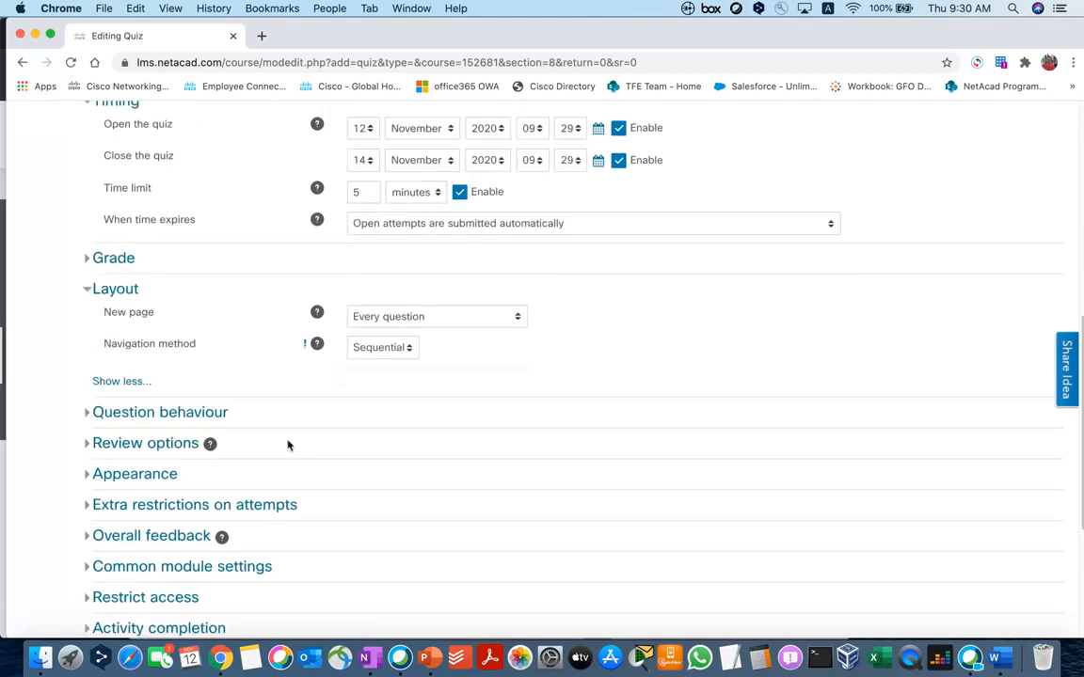
click(170, 416)
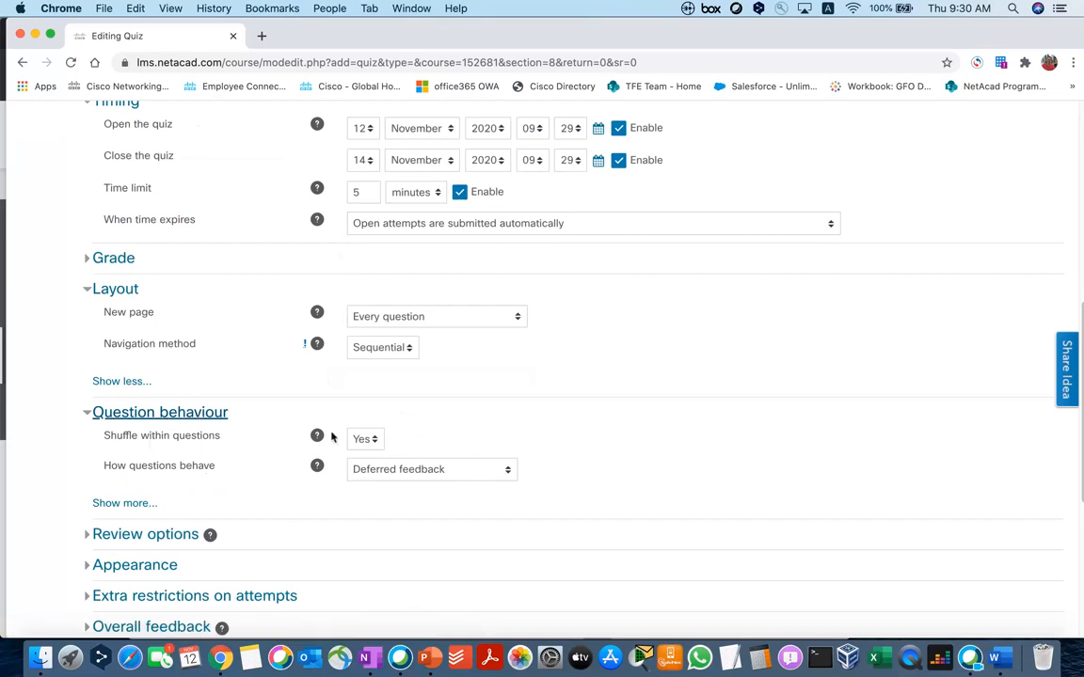
scroll(166, 485, down, 1)
click(137, 500)
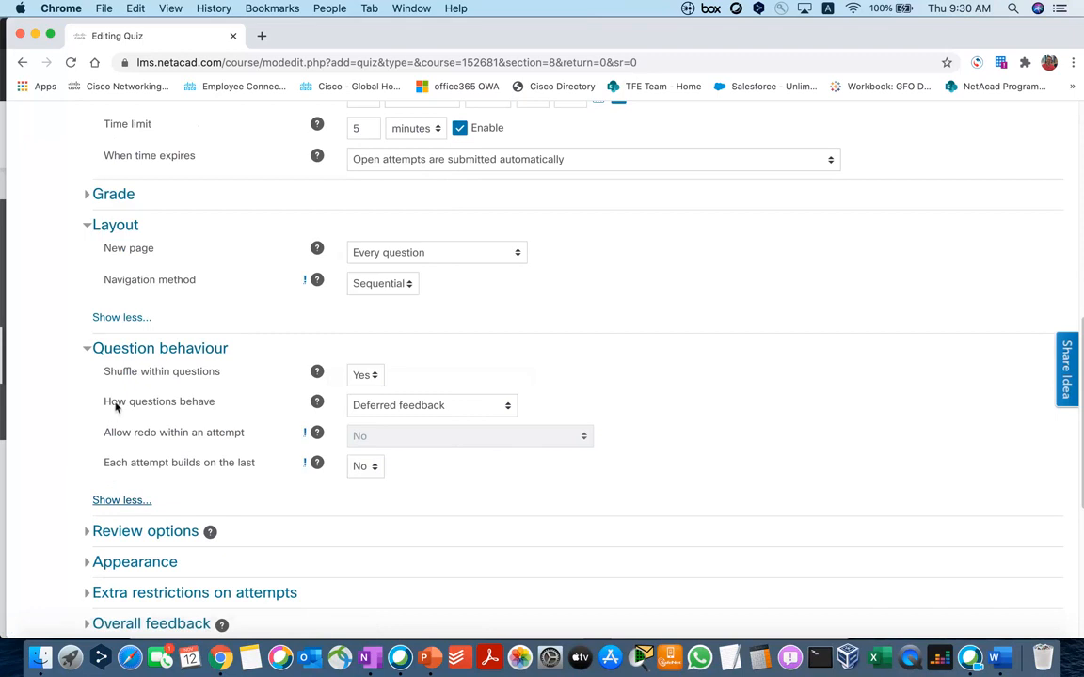
click(395, 409)
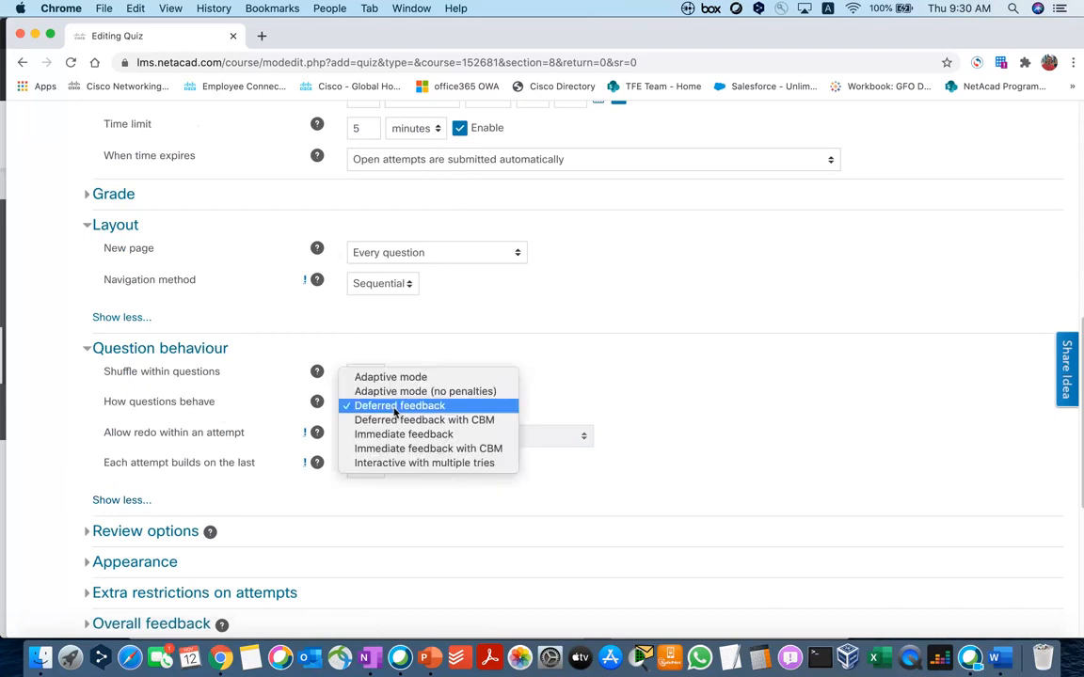
click(749, 405)
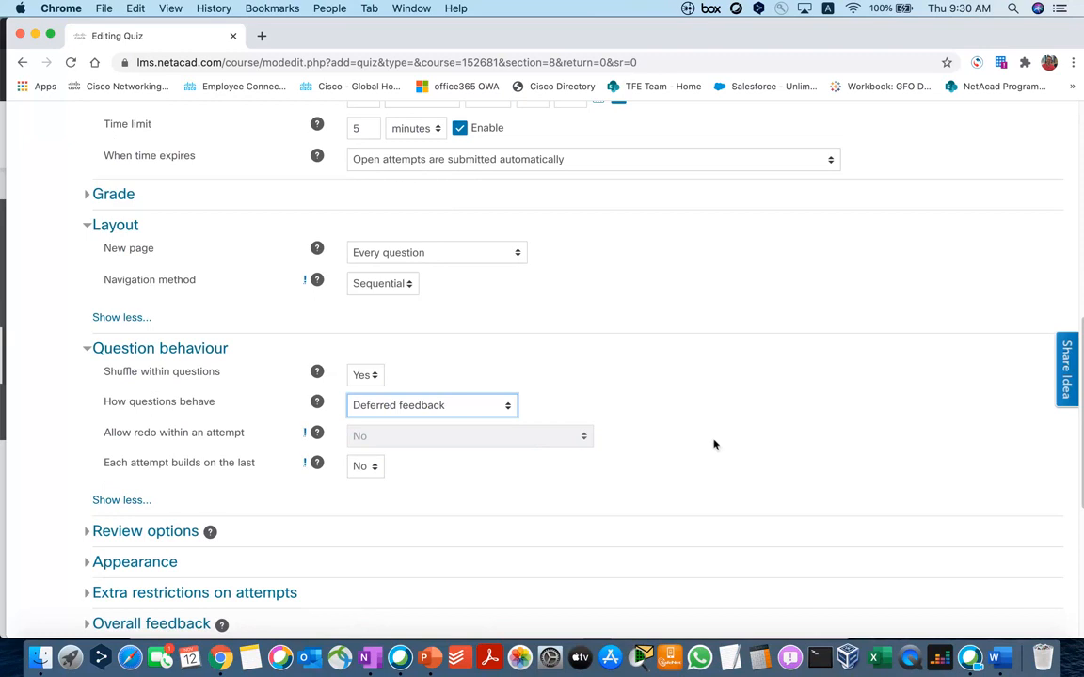
scroll(405, 428, down, 1)
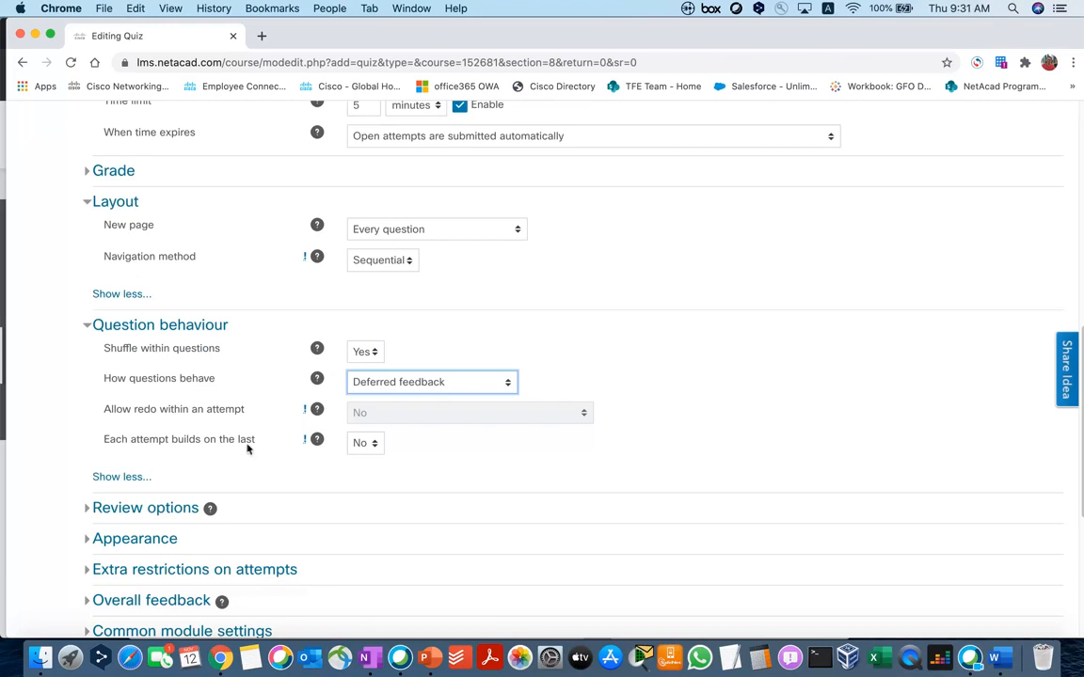
drag(256, 440, 103, 443)
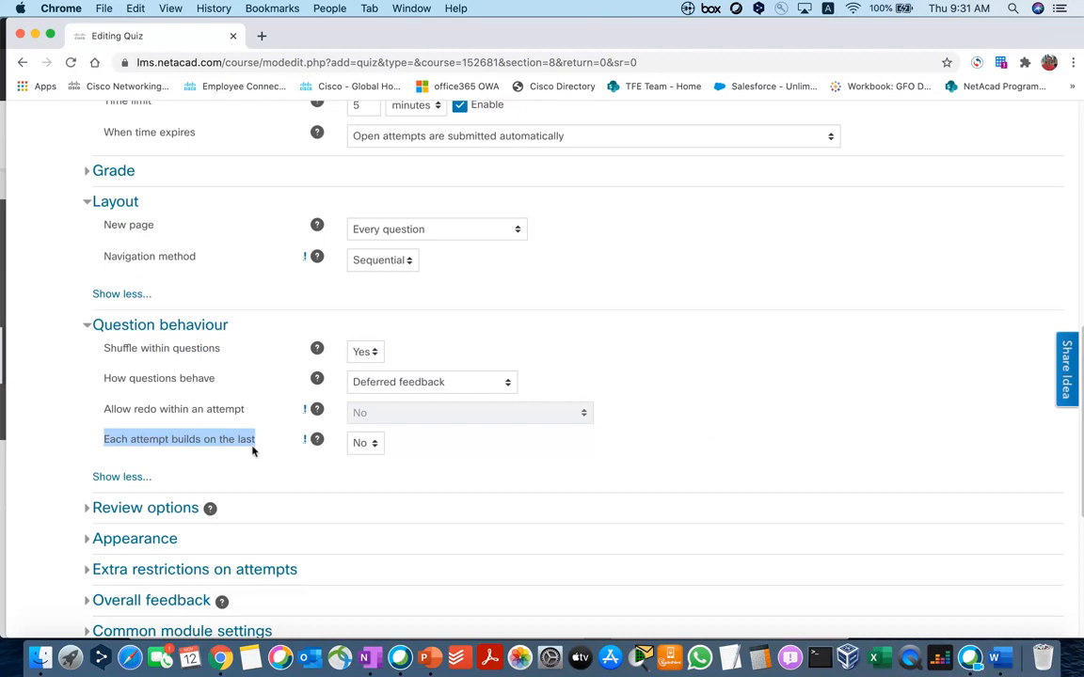
click(75, 414)
scroll(68, 411, down, 3)
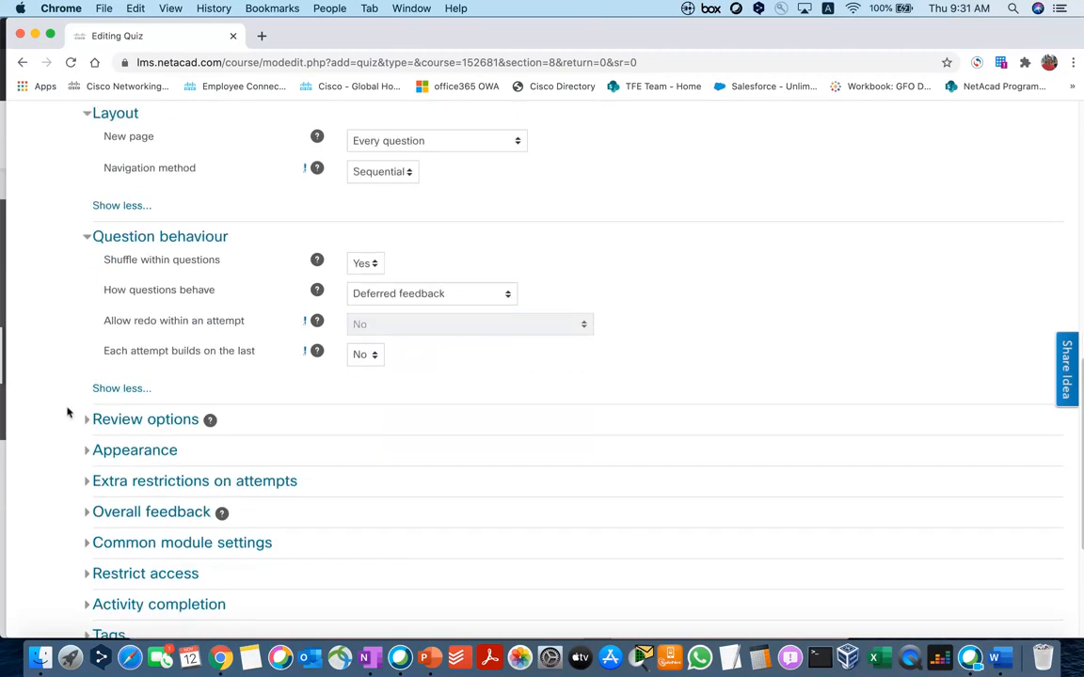
Step: Show all extra restrictions on attempts and enter a required quiz password, revealing it before saving it
scroll(68, 411, down, 1)
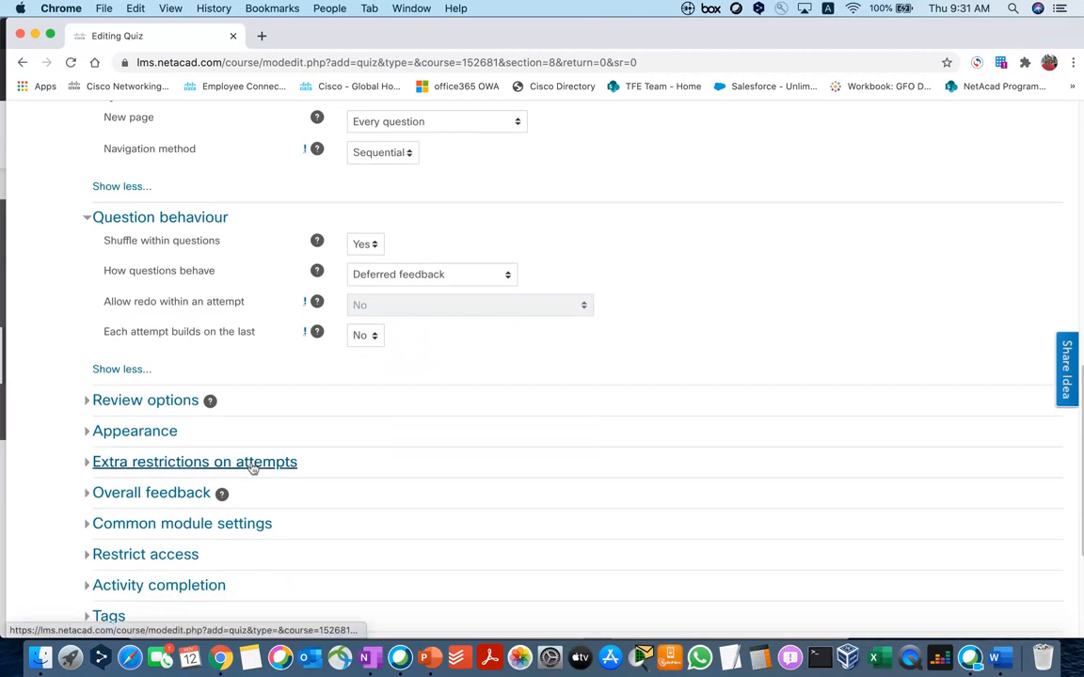
click(252, 464)
click(126, 515)
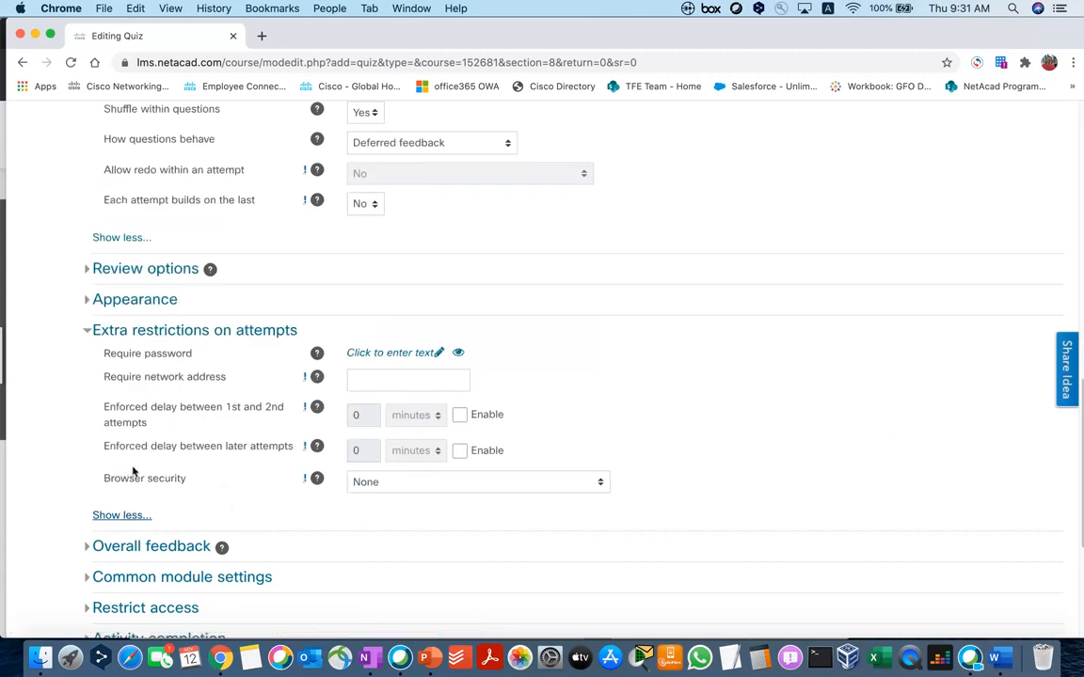
click(412, 353)
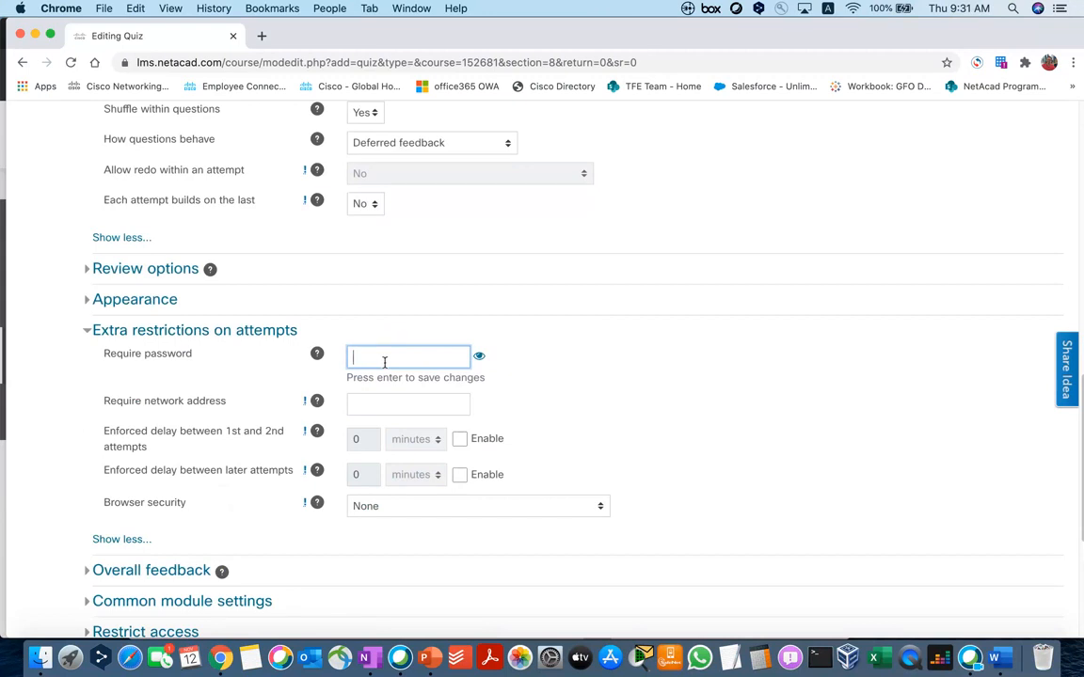
text(•••••)
click(479, 356)
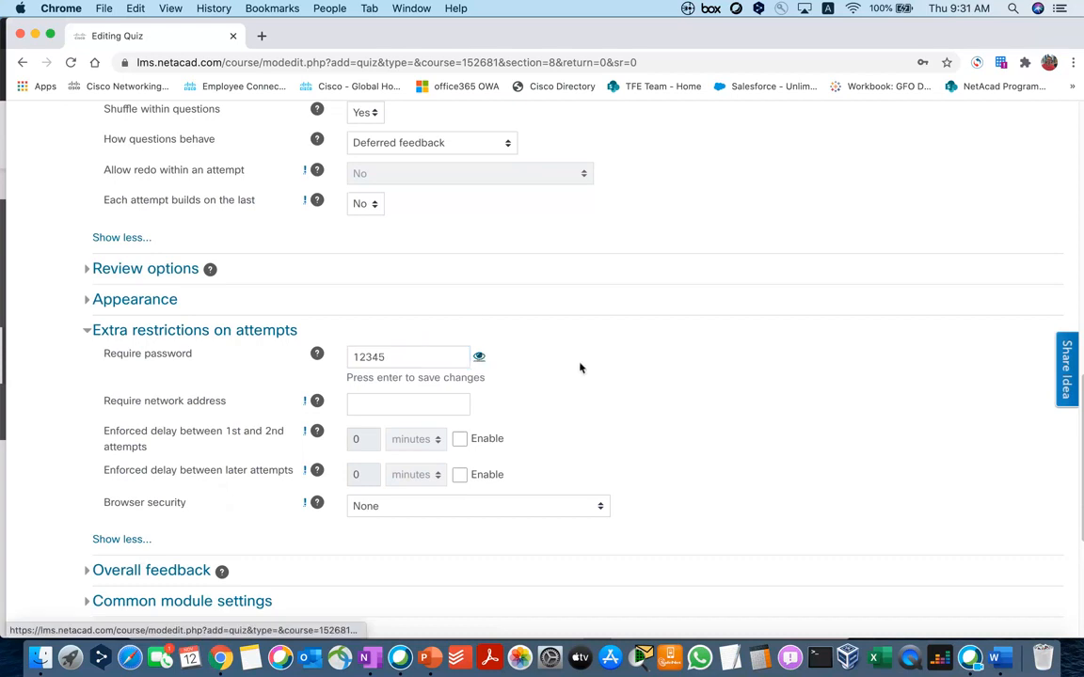
key(Return)
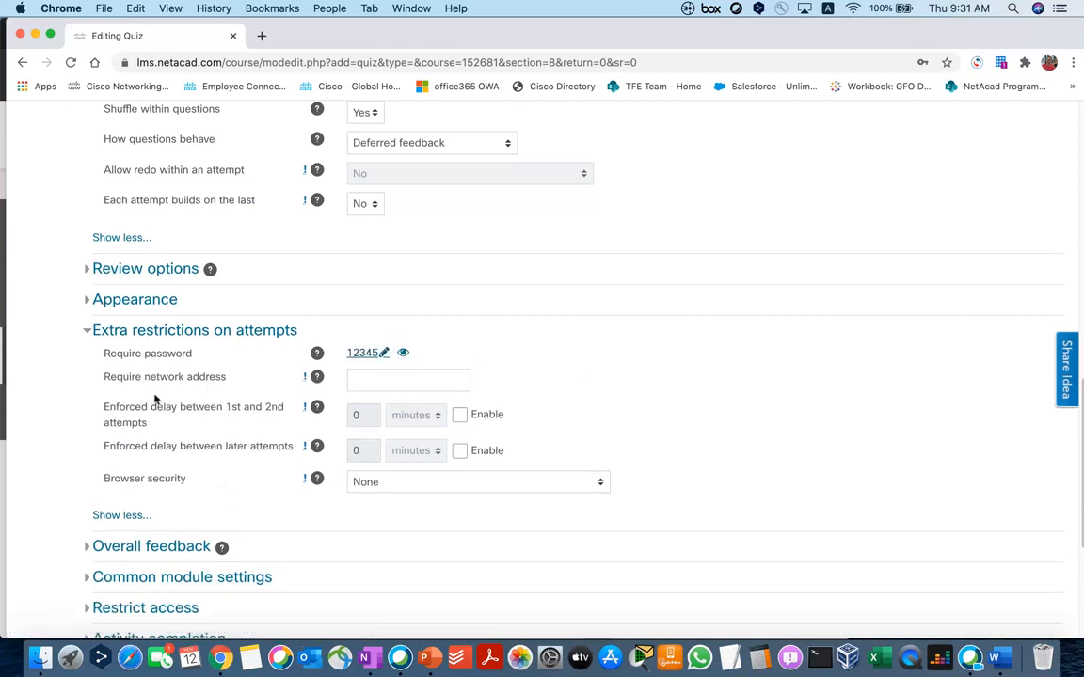
Step: Leave the required network address empty and set browser security to "Full screen pop-up with some JavaScript security"
click(356, 380)
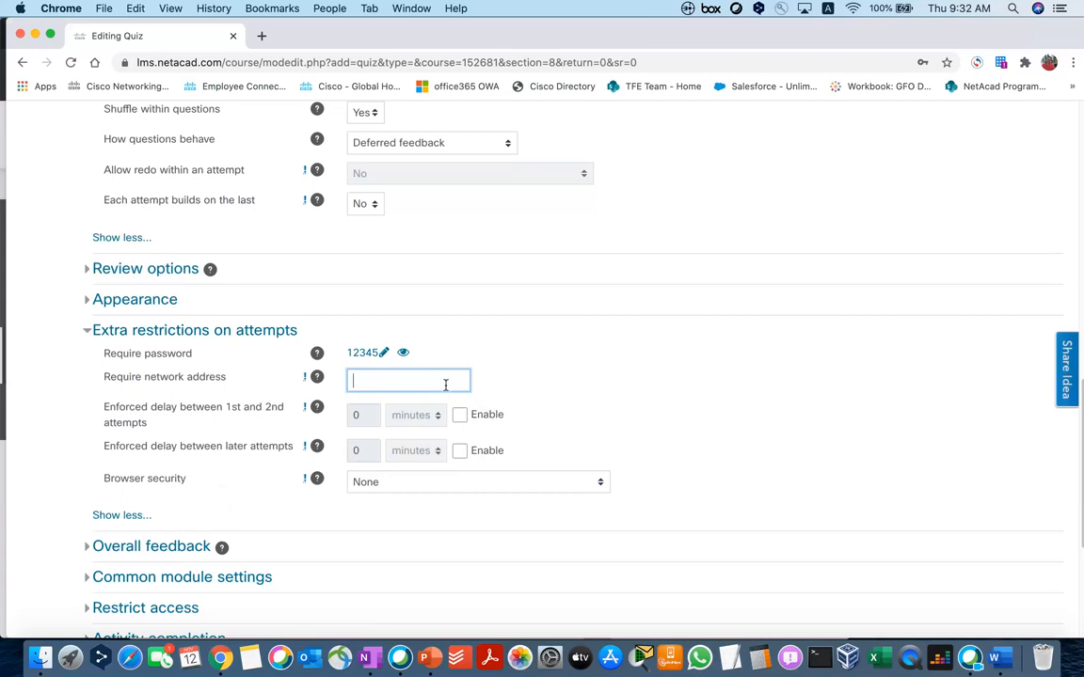
click(607, 386)
scroll(251, 455, down, 1)
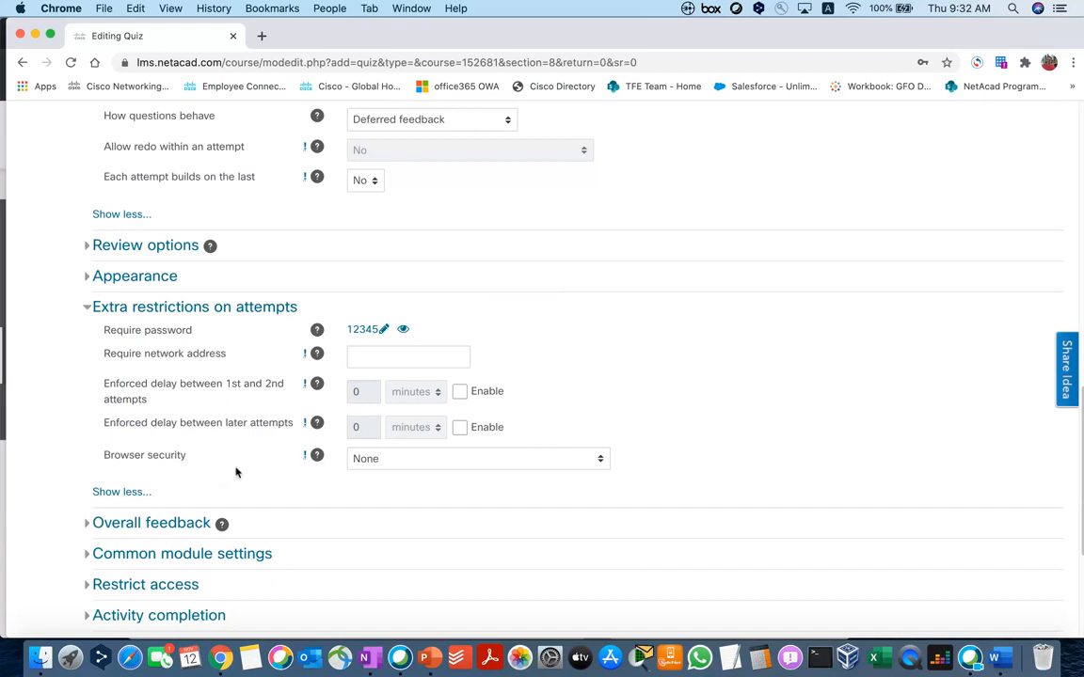
scroll(179, 452, down, 1)
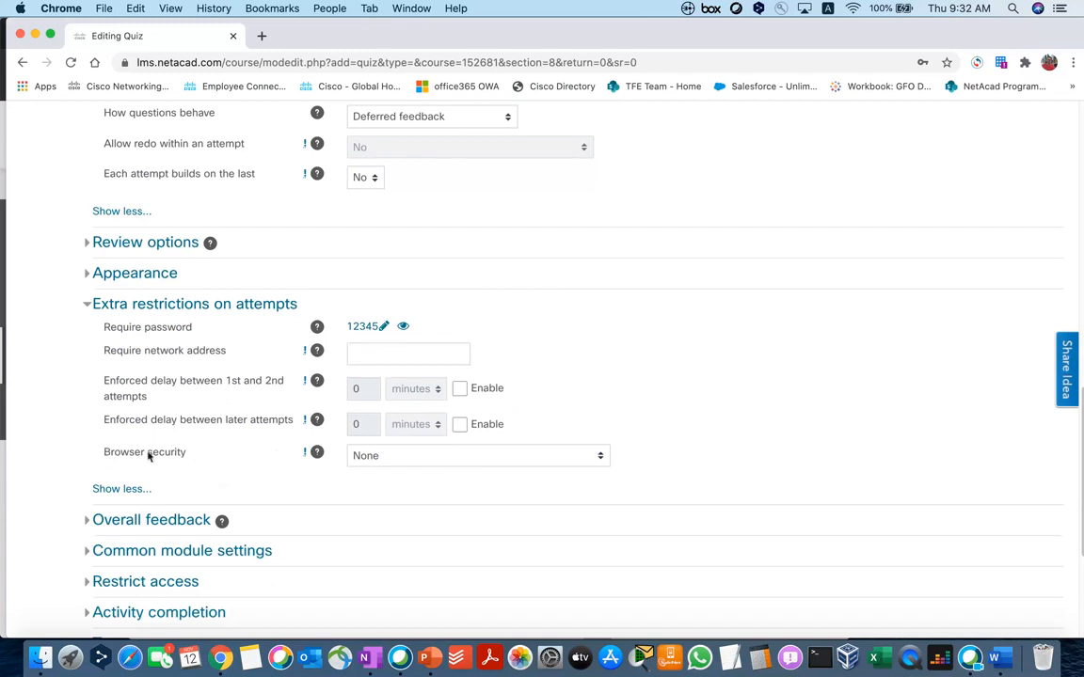
click(467, 455)
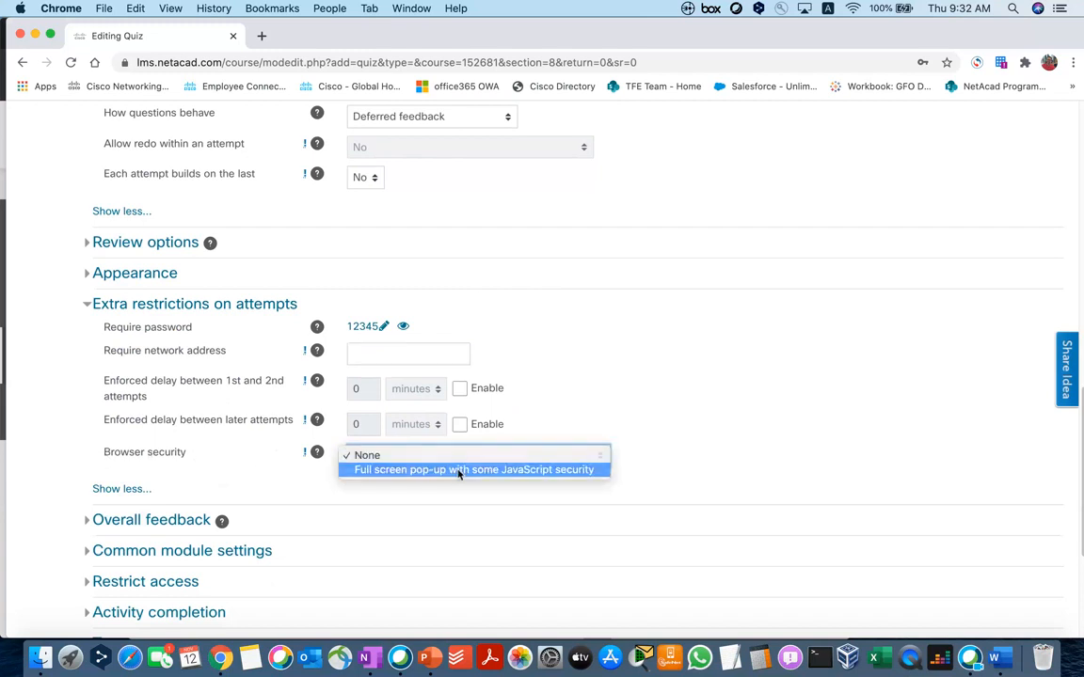
click(459, 471)
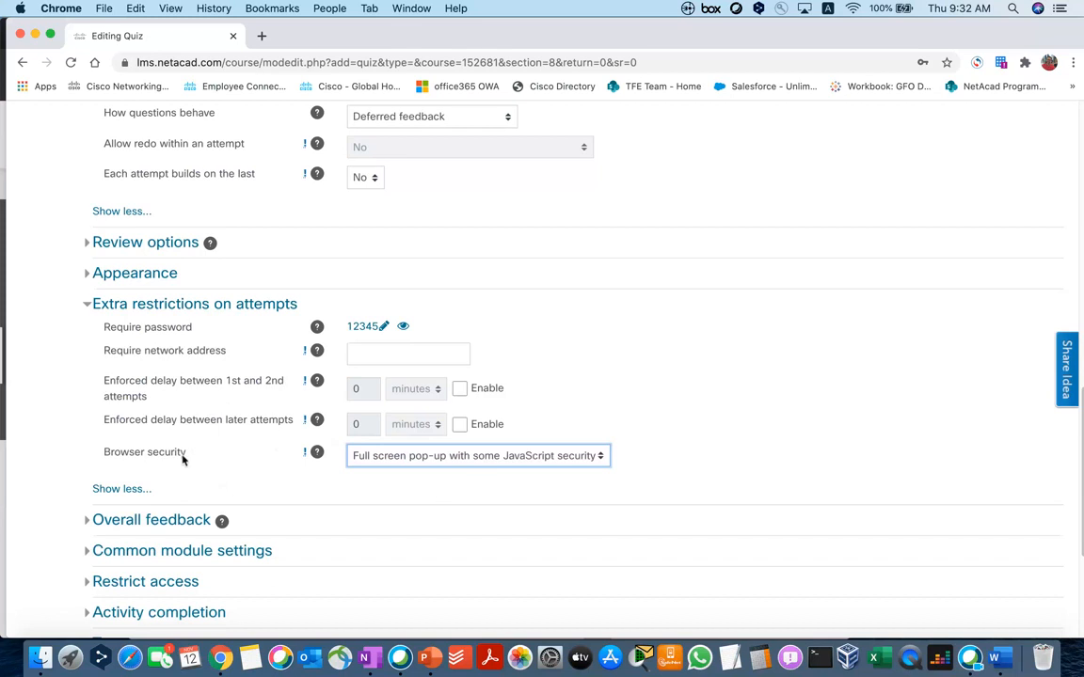
Step: Read the help note on browser security and review the quiz form, including the extra restrictions on attempts
click(317, 453)
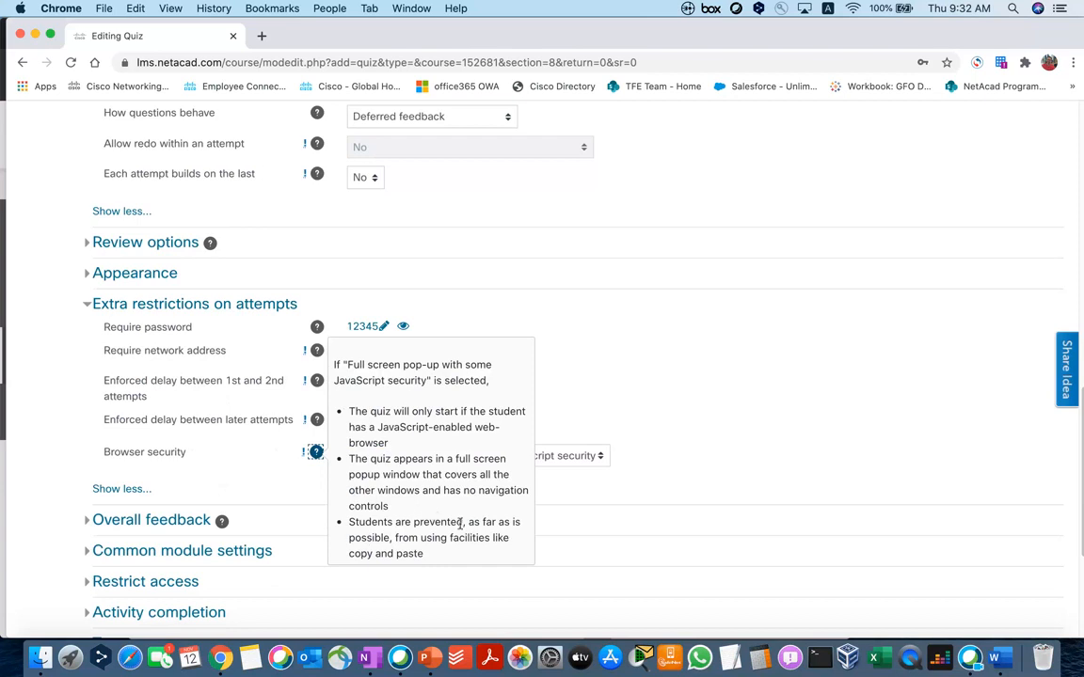
click(254, 497)
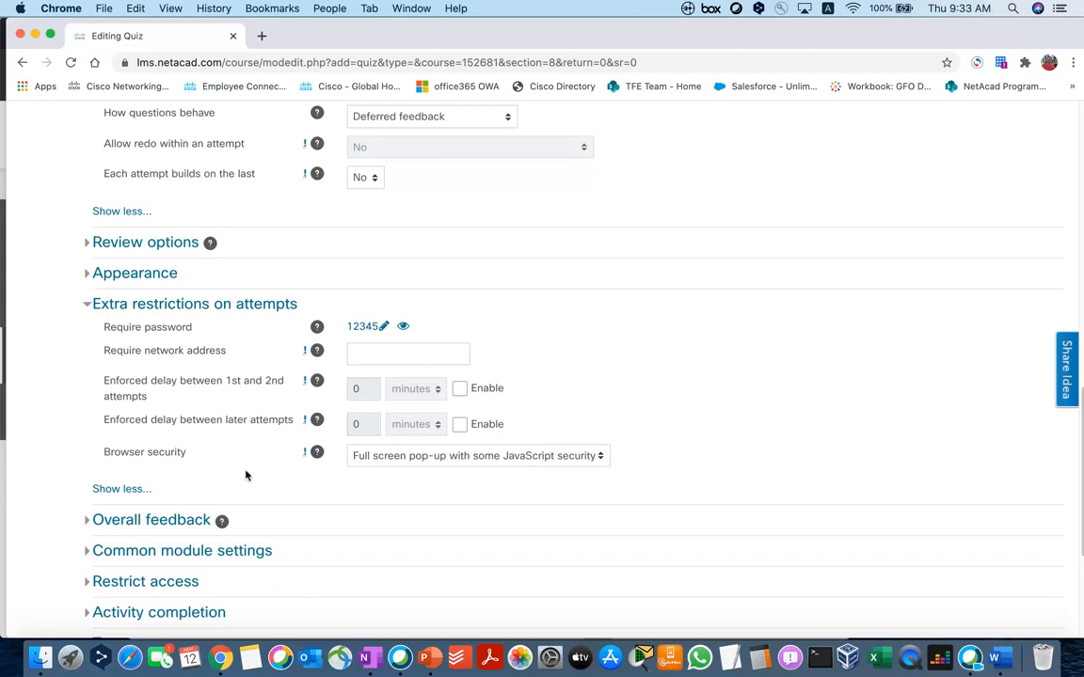
scroll(245, 475, up, 20)
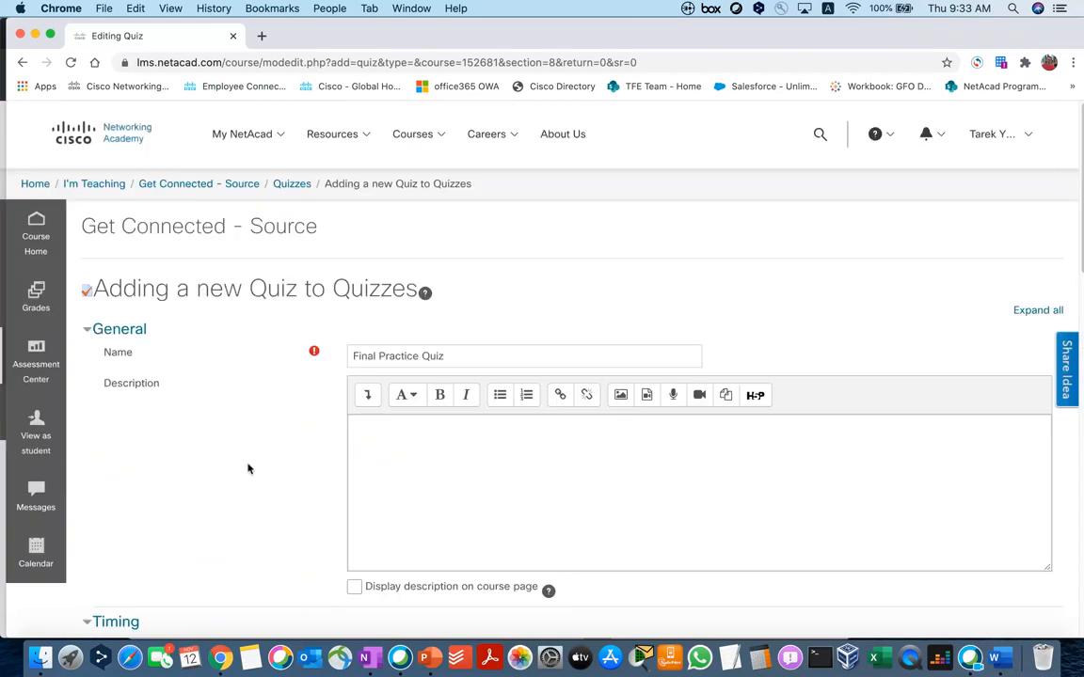
scroll(246, 467, down, 20)
scroll(245, 467, up, 8)
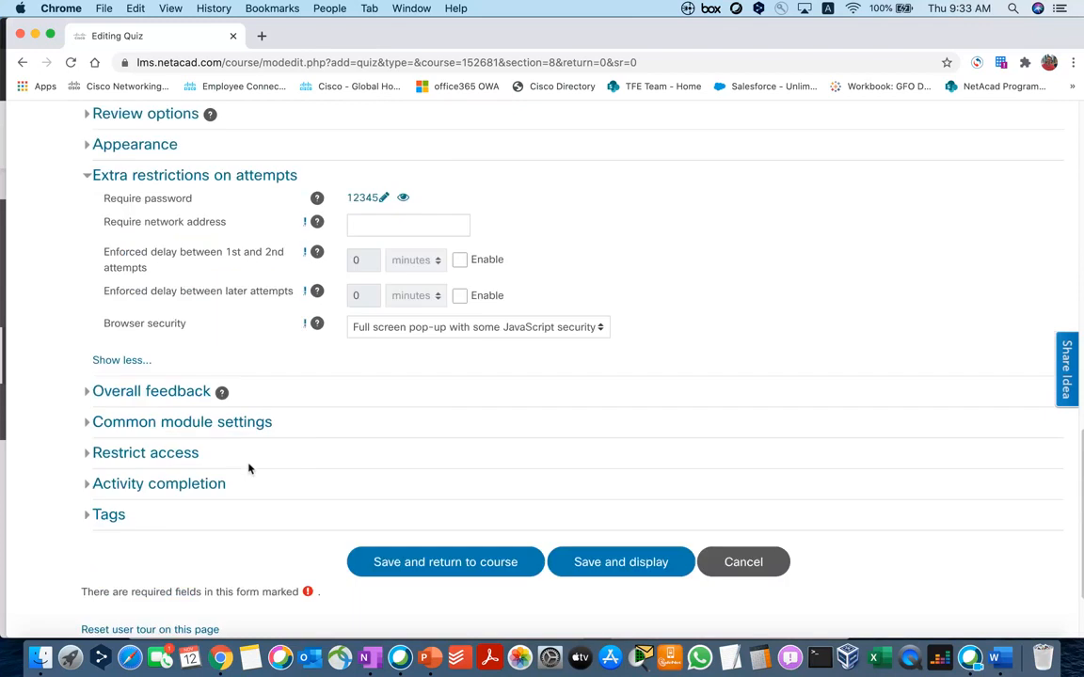
scroll(151, 357, down, 1)
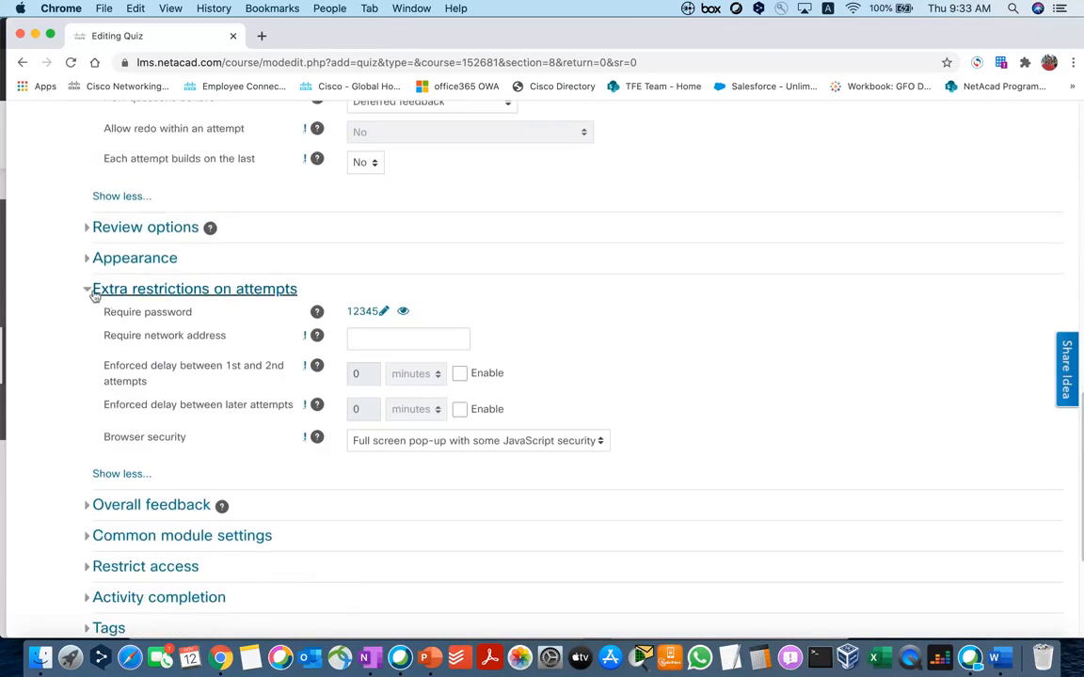
drag(324, 287, 96, 287)
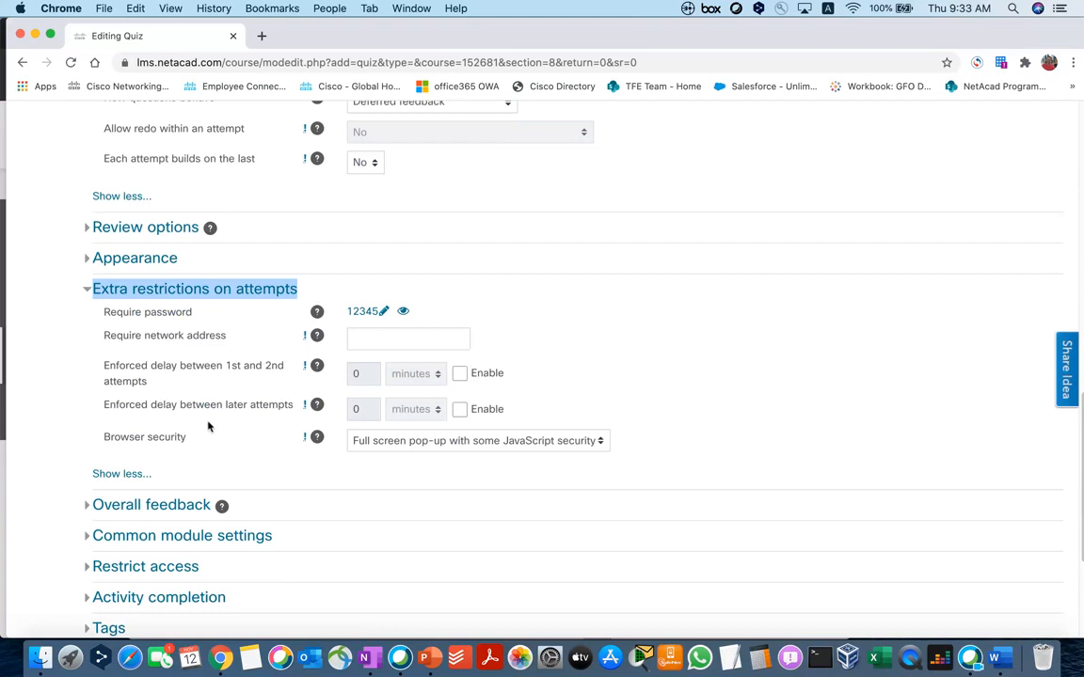
scroll(209, 426, down, 3)
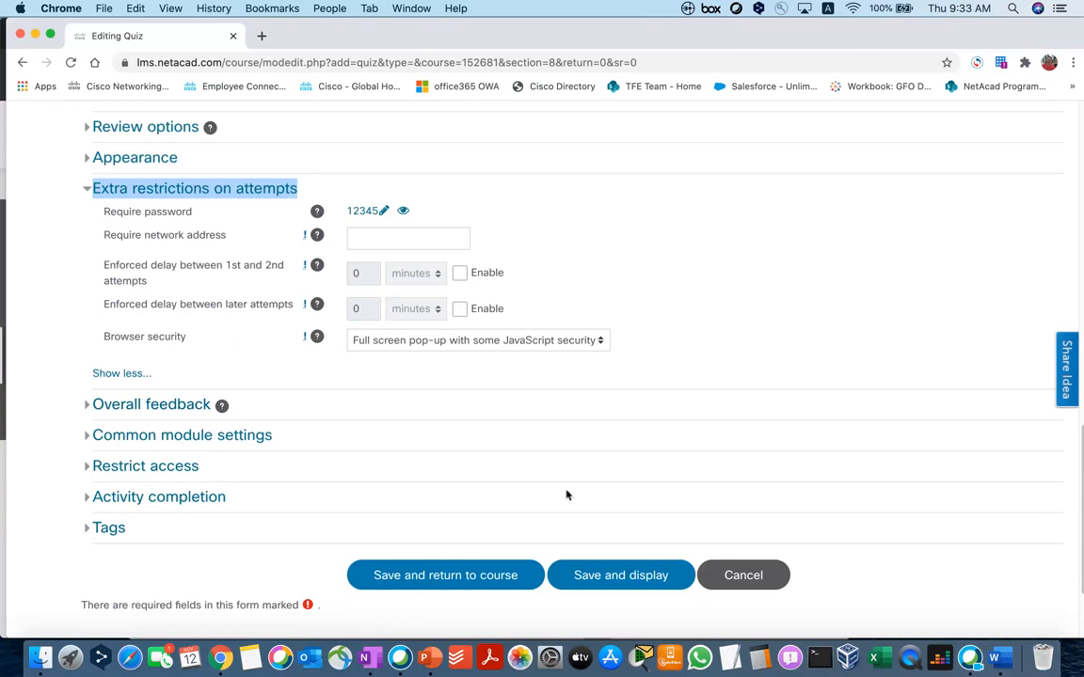
Step: Save the new quiz to the course and open Final Practice Quiz for question editing
click(444, 581)
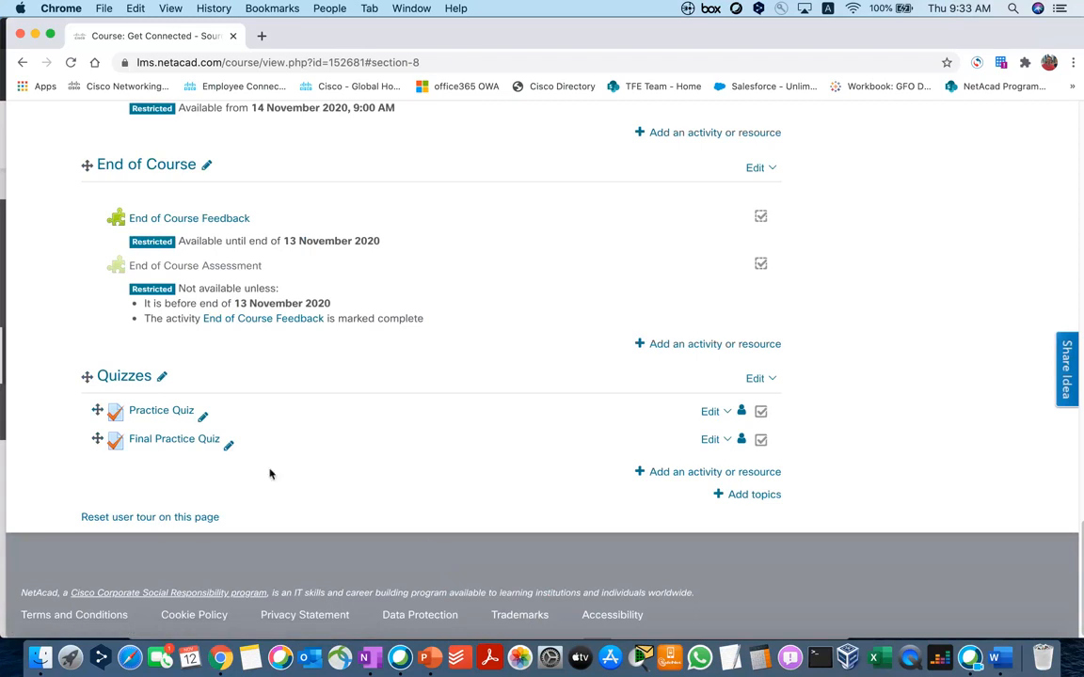
click(191, 444)
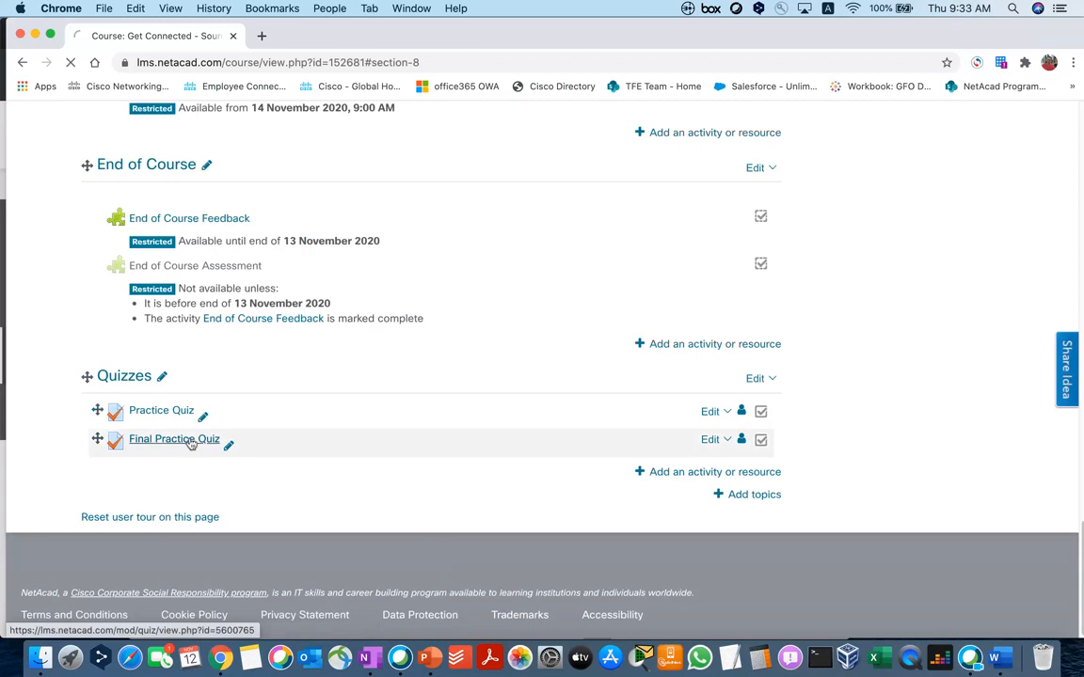
scroll(256, 420, down, 1)
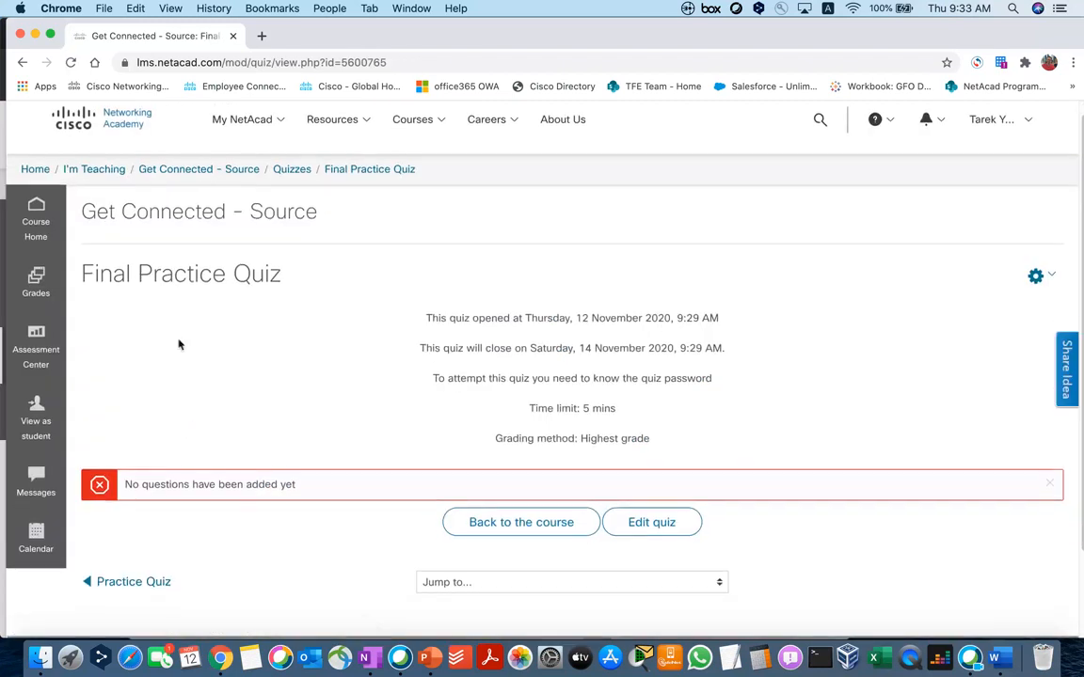
click(652, 523)
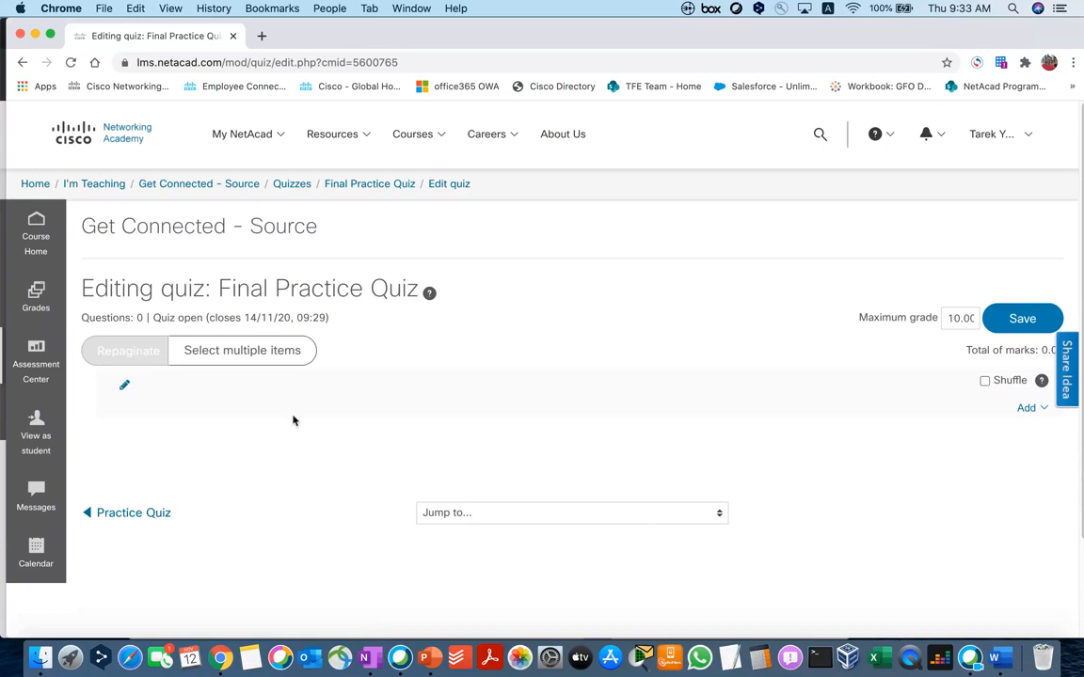
scroll(240, 421, down, 1)
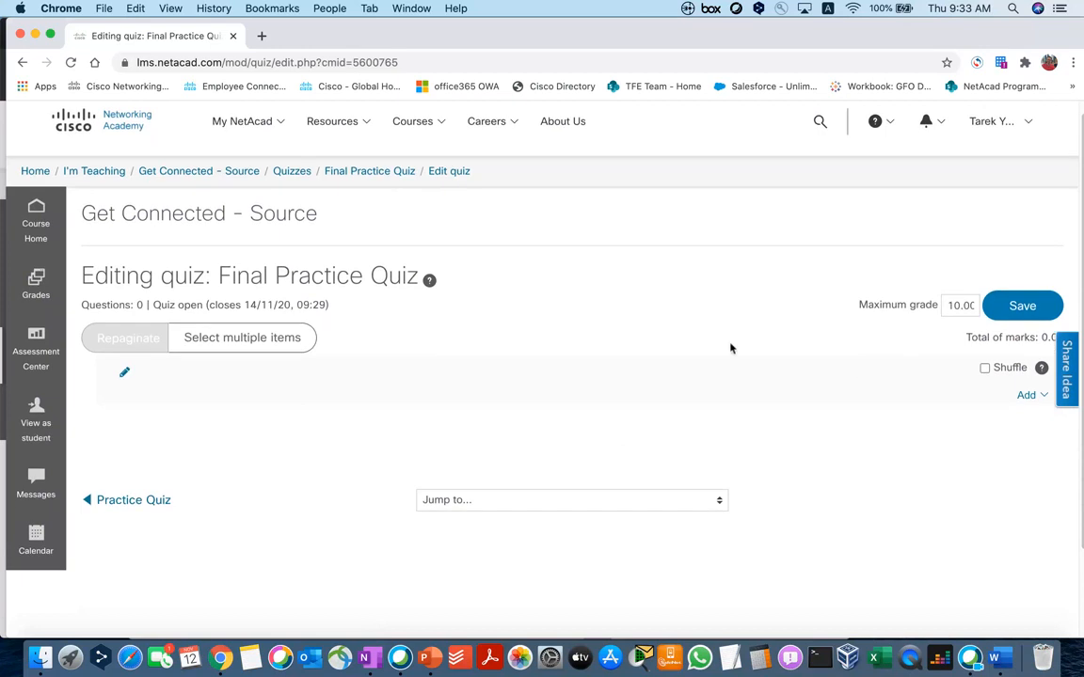
Step: Add 5 random questions from the Quizzes category to the Final Practice Quiz
click(1033, 399)
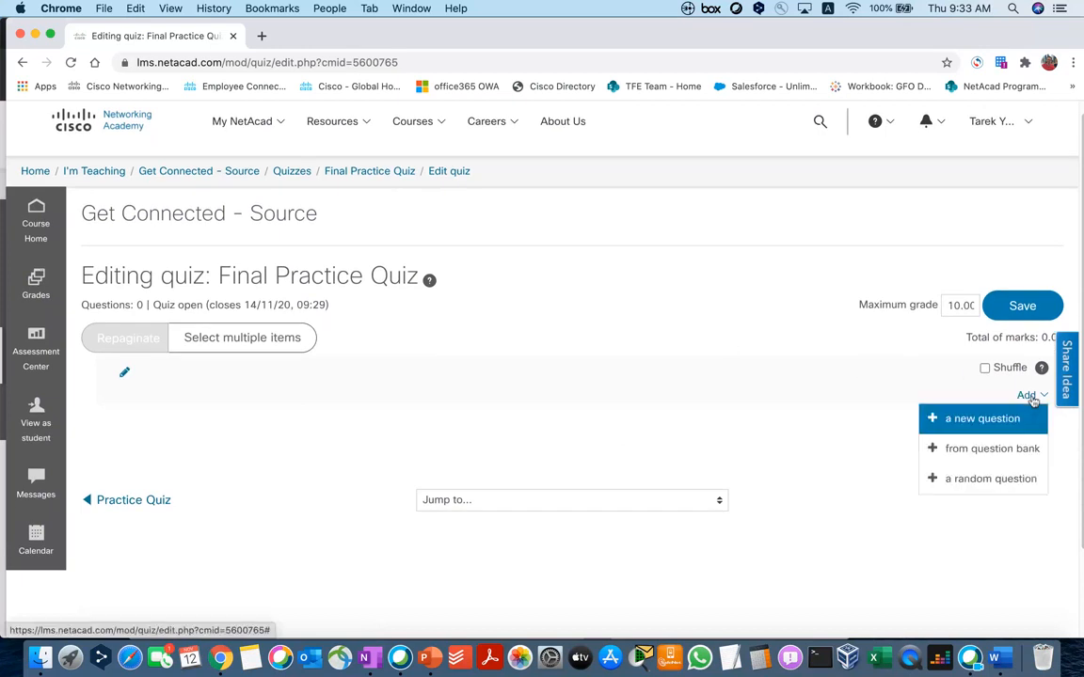
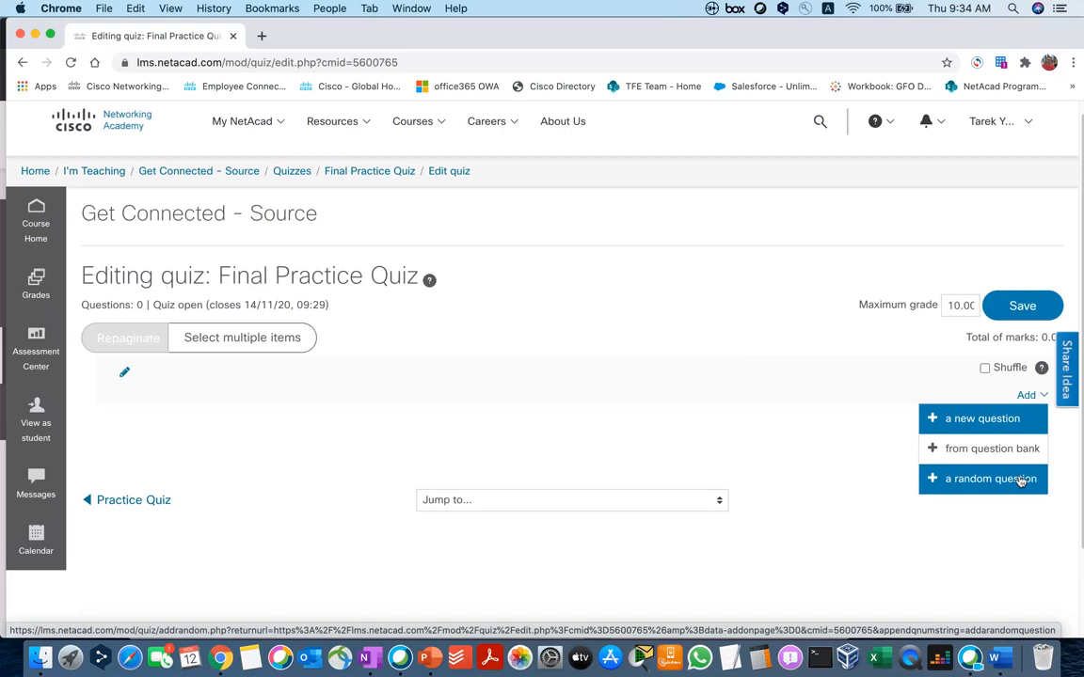
click(915, 421)
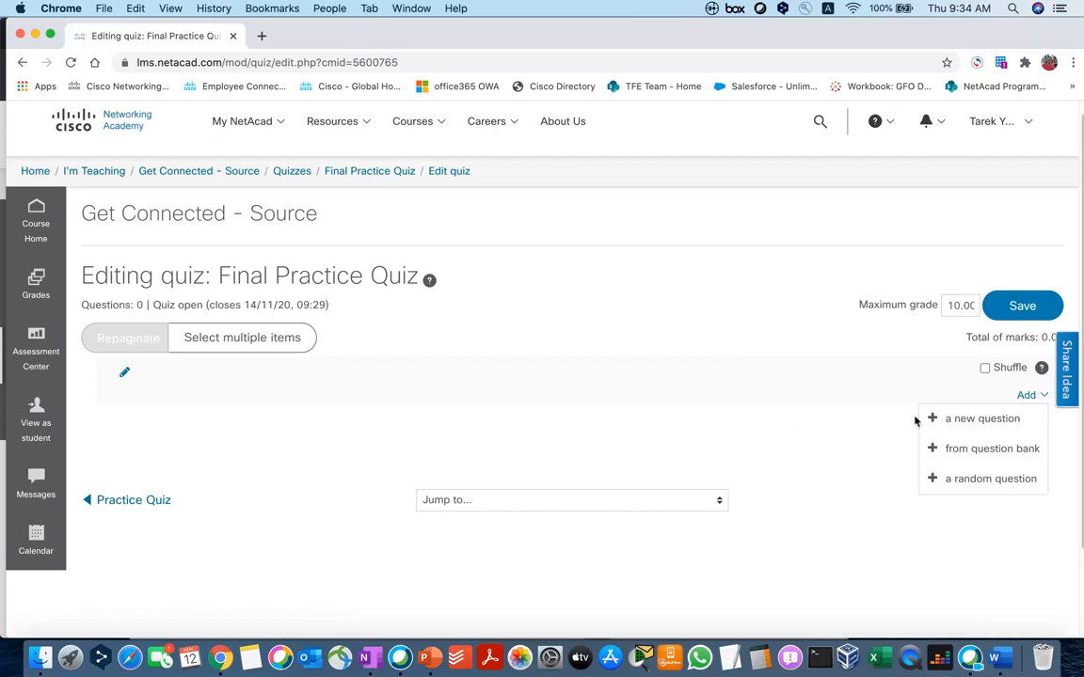
click(1030, 396)
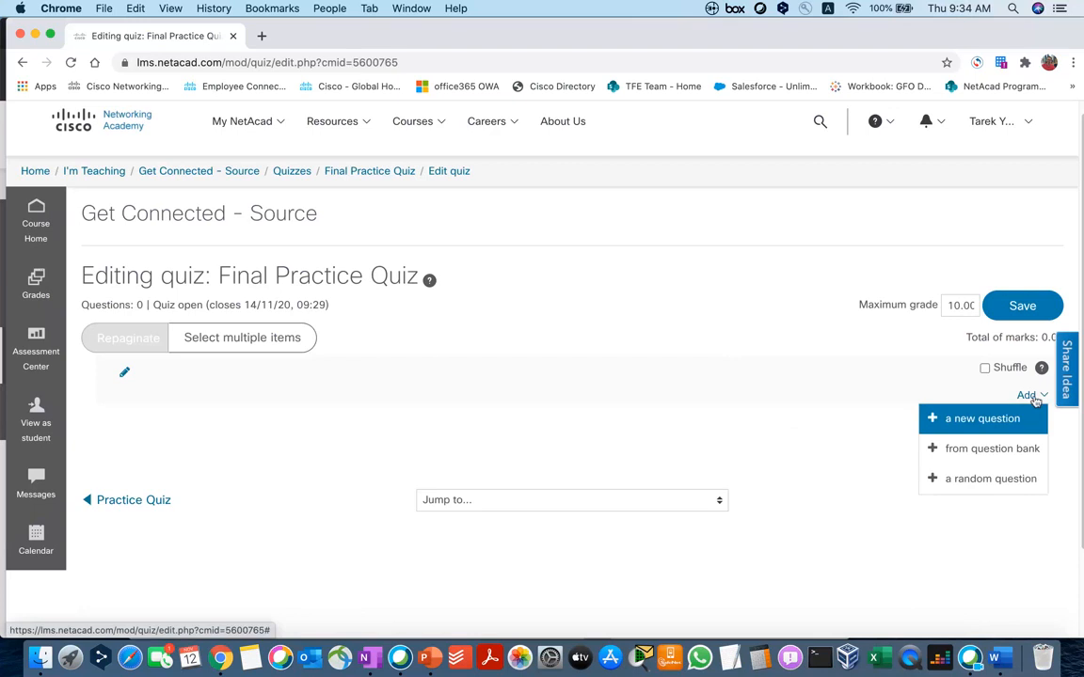
click(1023, 483)
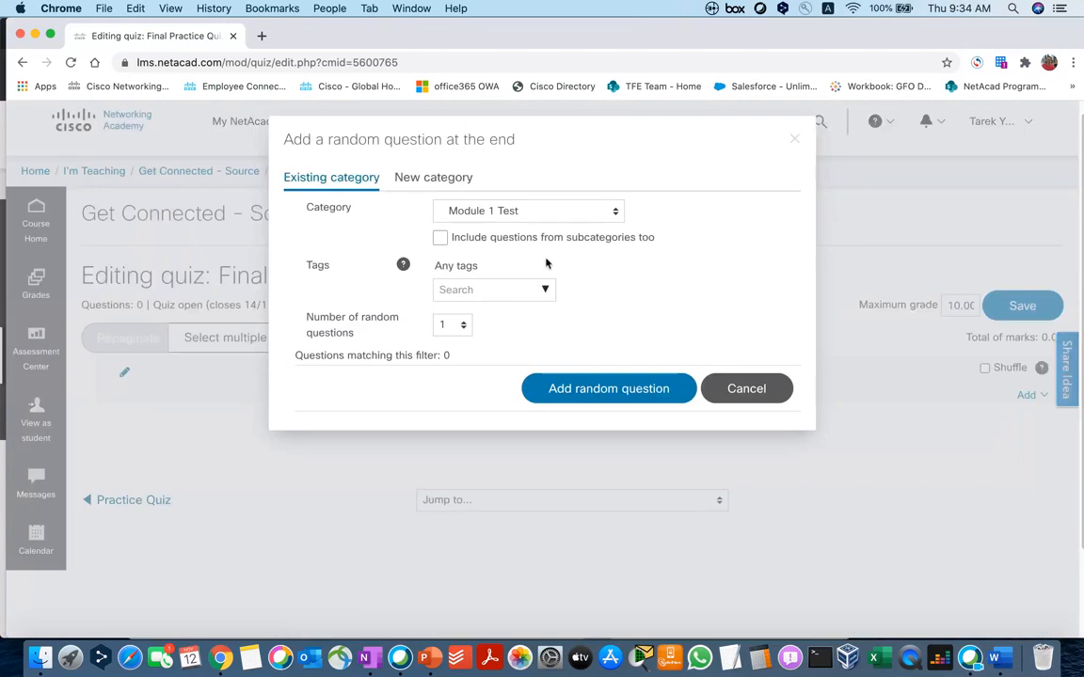
click(487, 212)
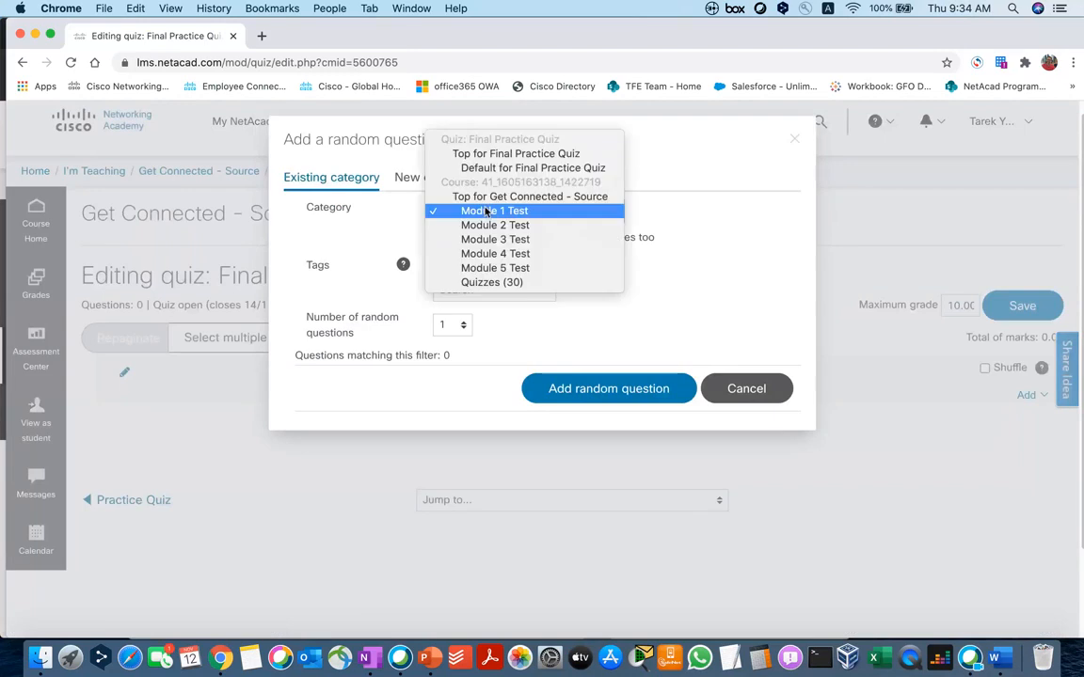
click(495, 282)
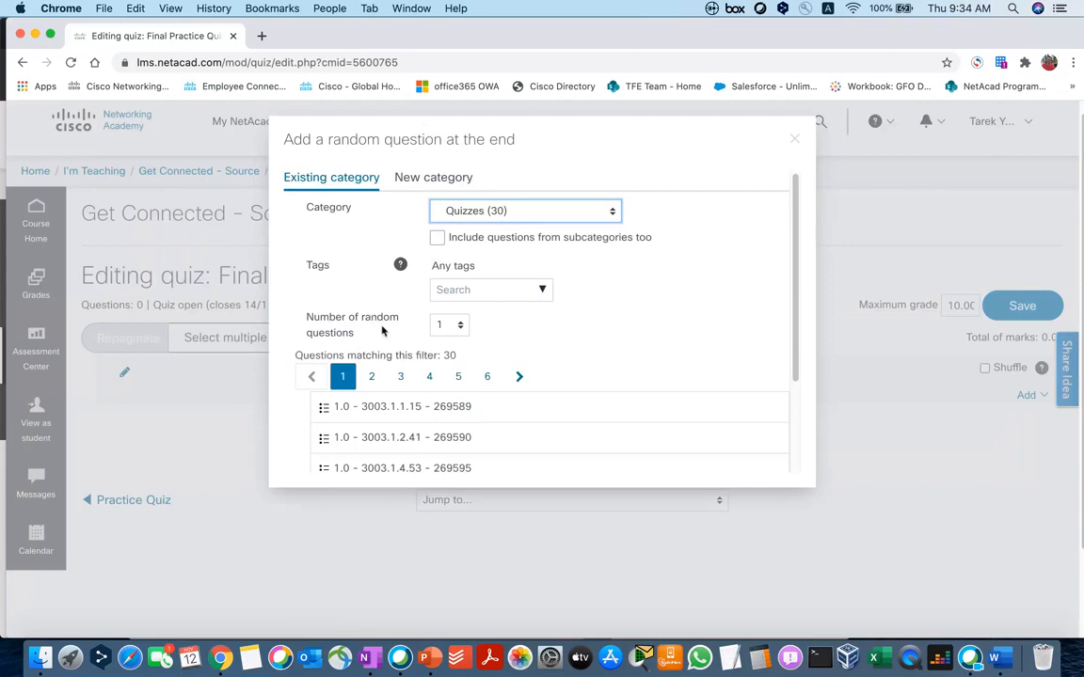
click(438, 324)
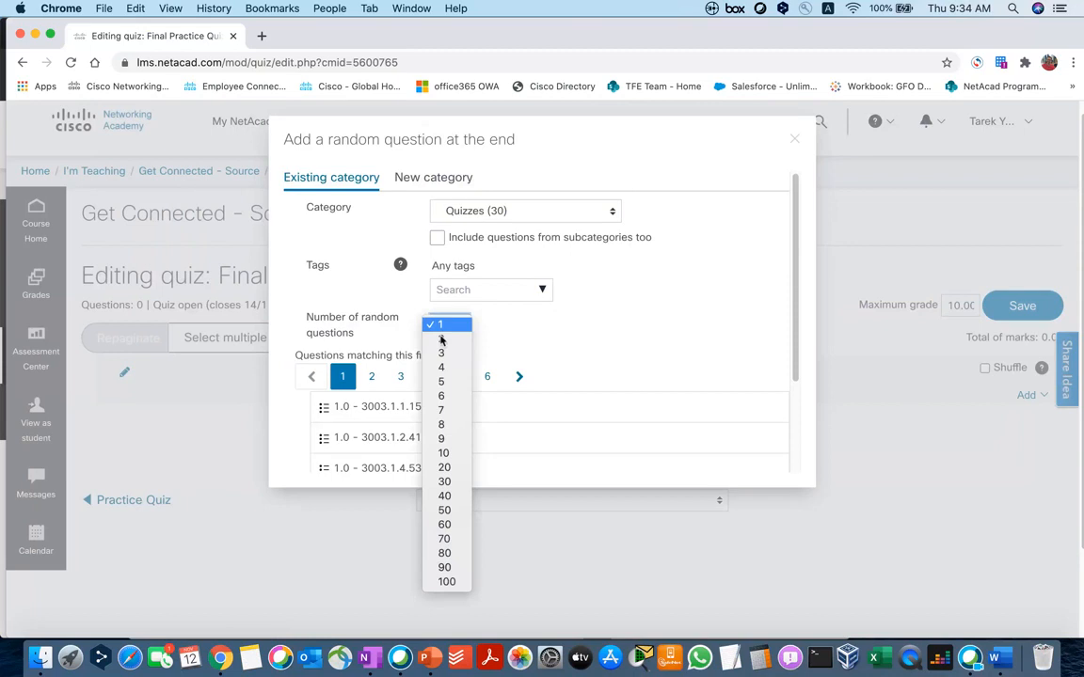
click(445, 381)
scroll(545, 414, down, 3)
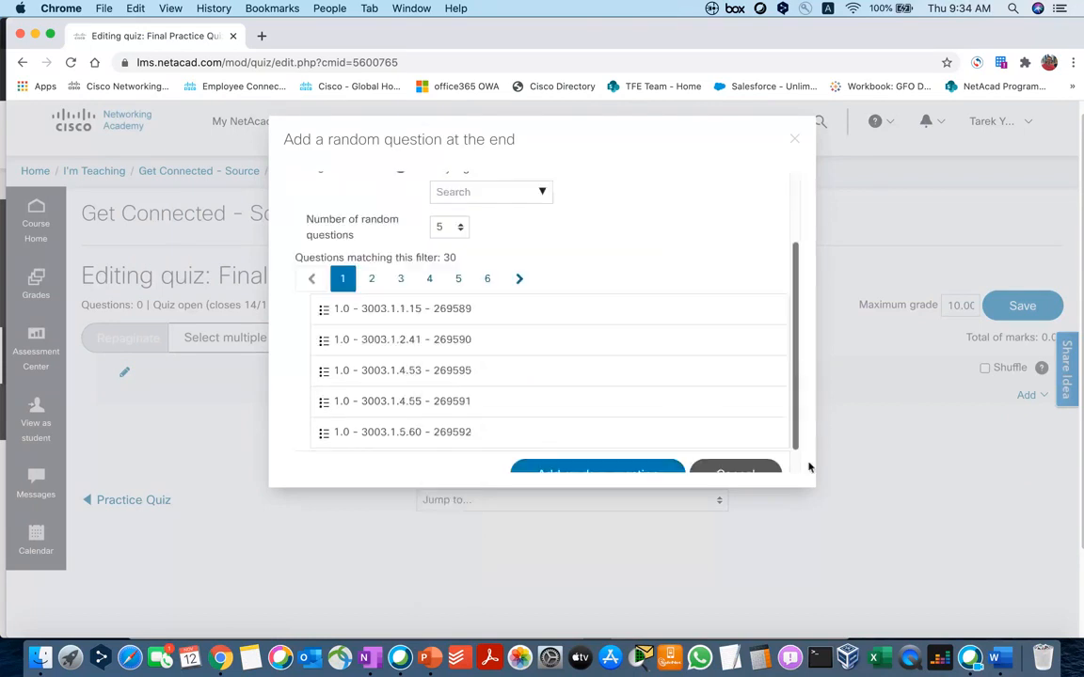
click(605, 447)
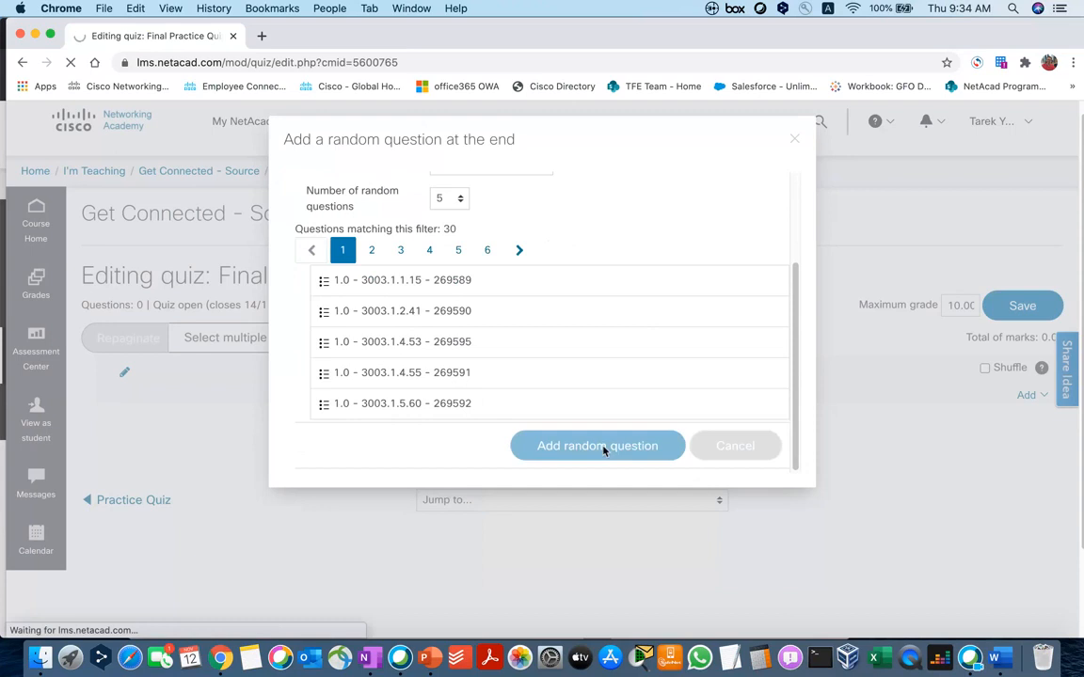
Step: Turn on question shuffling and set the first random question's mark to 20
scroll(605, 450, down, 2)
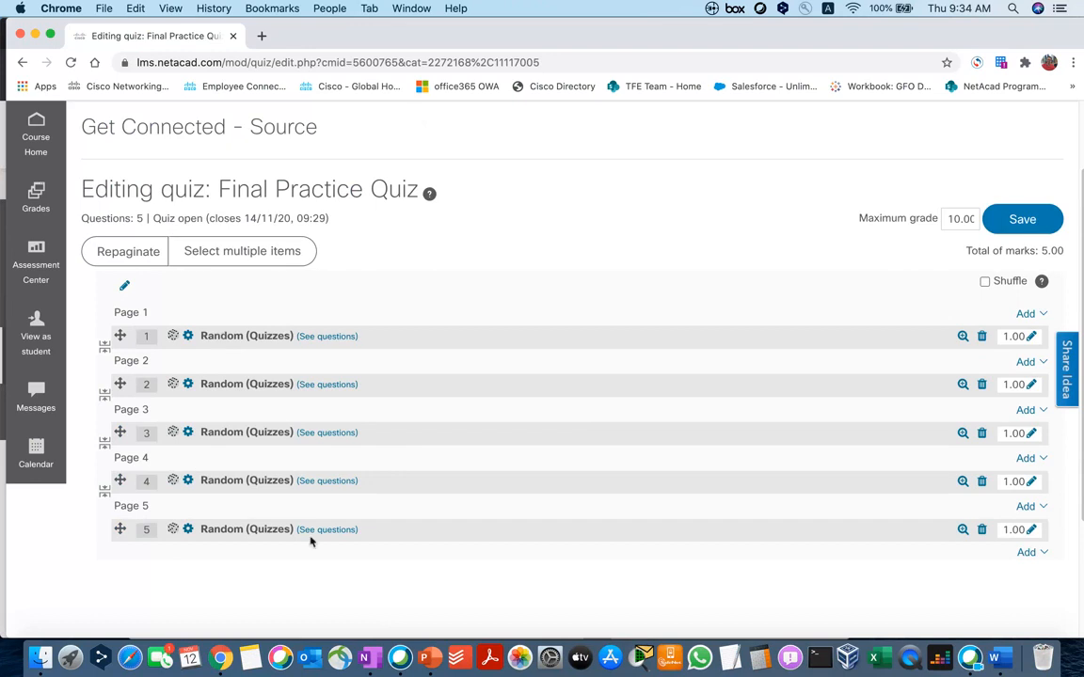
click(984, 282)
click(1031, 337)
text(20)
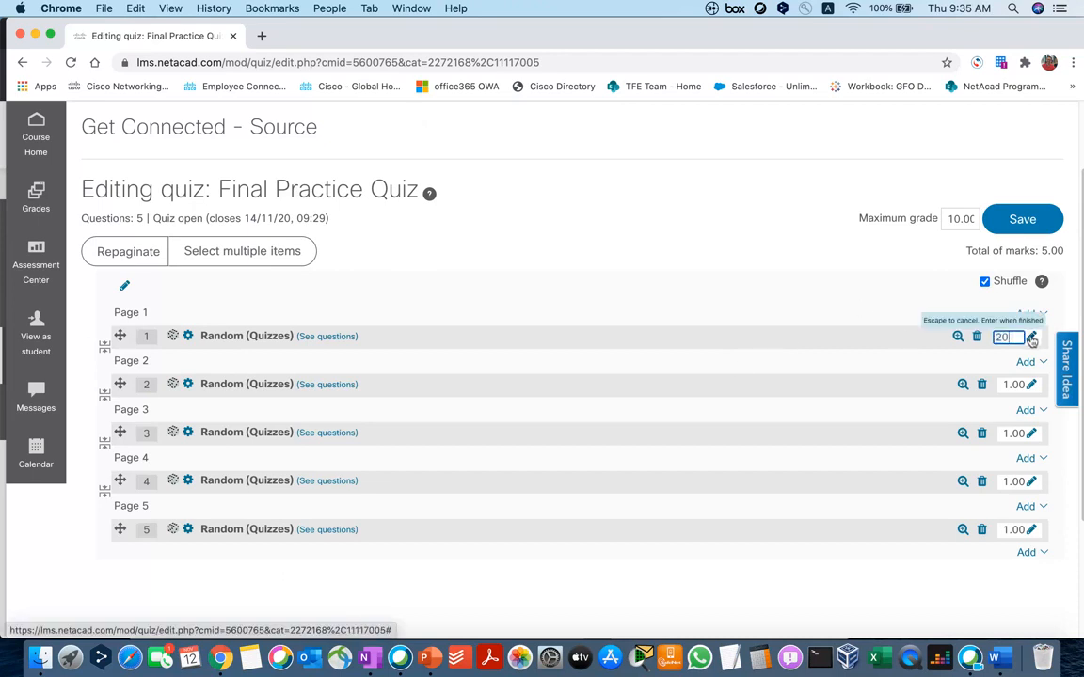
key(Return)
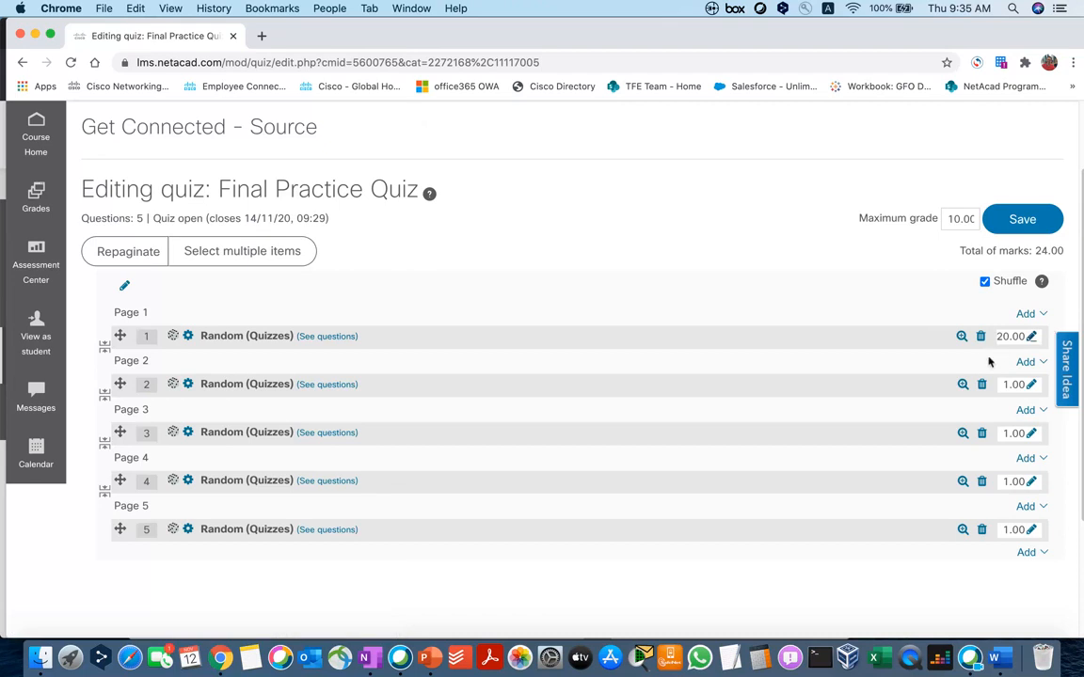
Step: Set the second random question's mark to 20
click(1031, 385)
text(1)
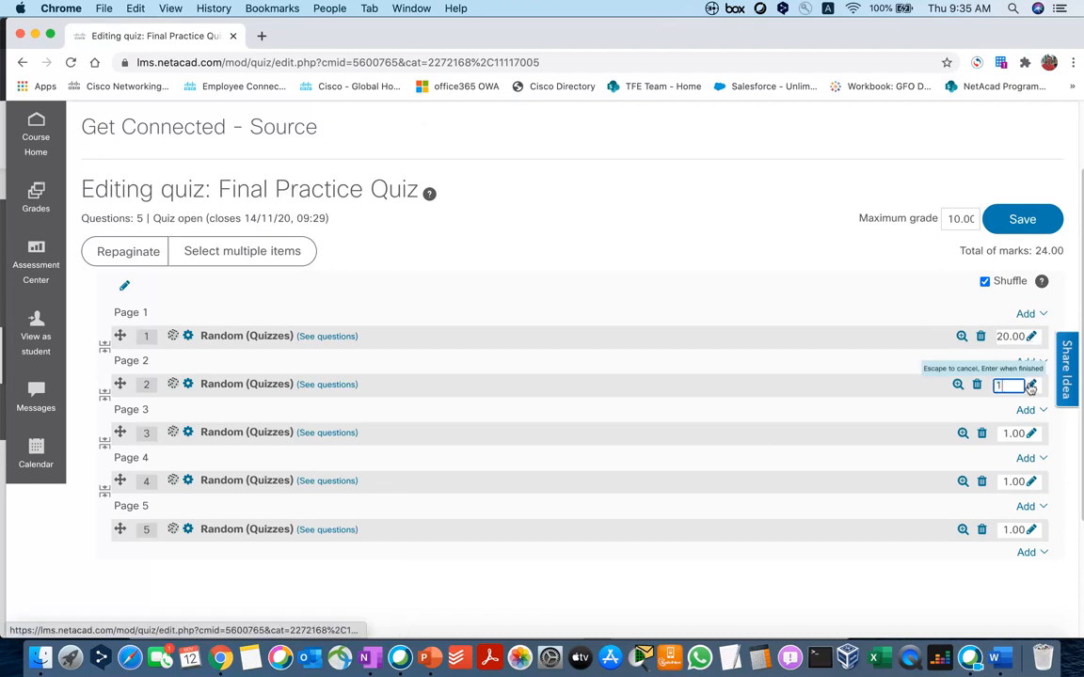
text(00)
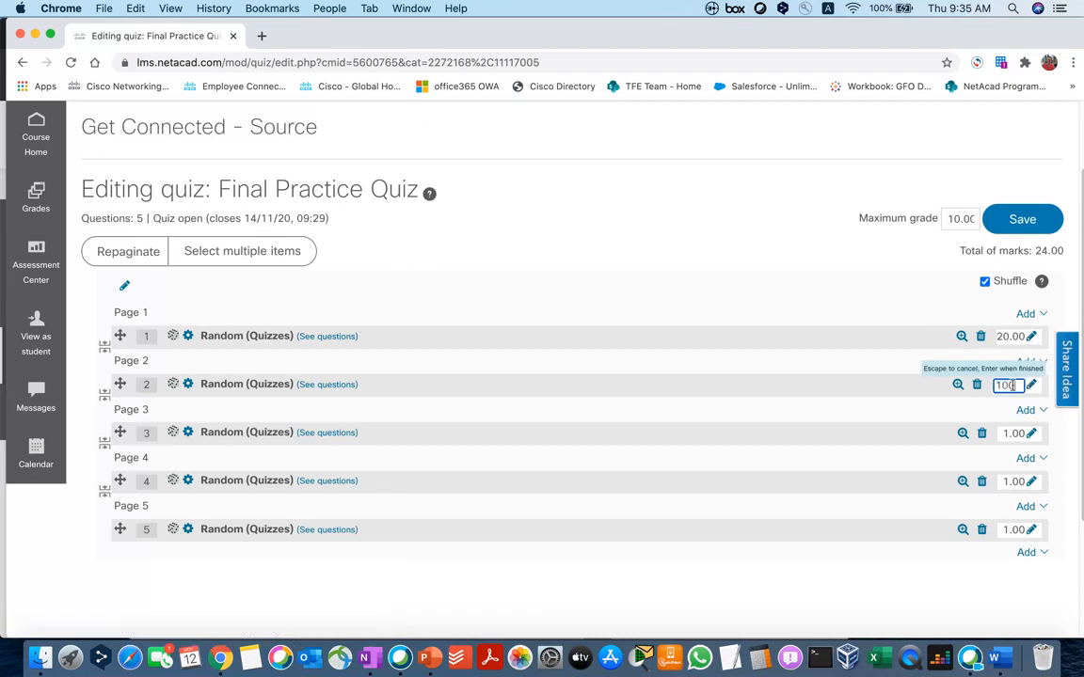
key(BackSpace)
key(BackSpace)
key(BackSpace)
text(20)
key(Return)
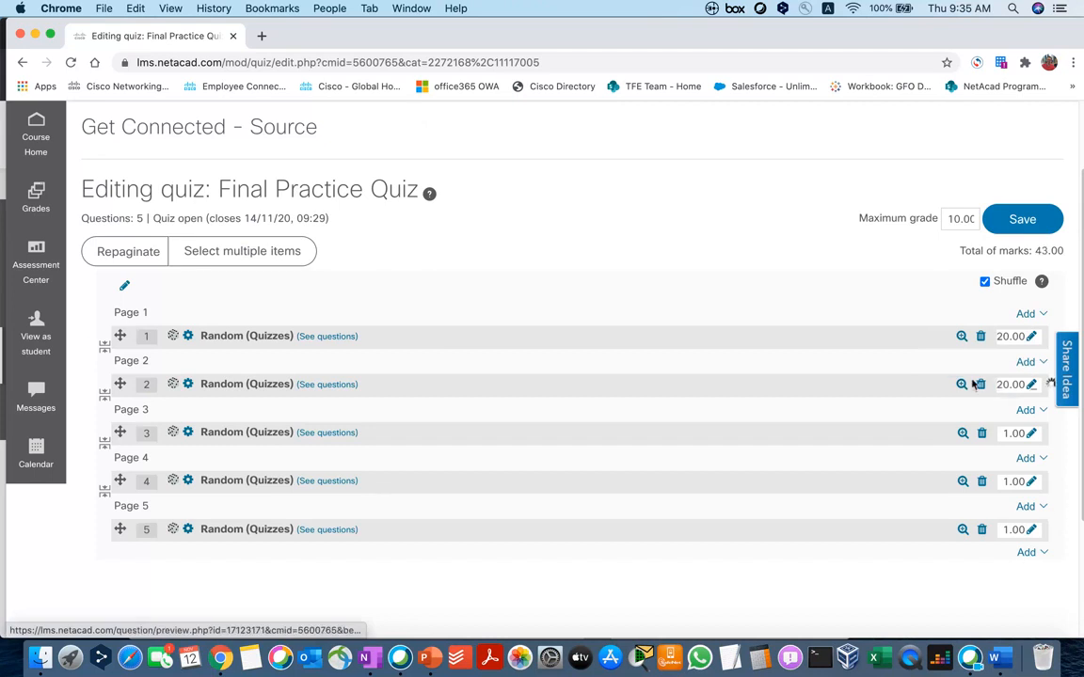
Step: Set the marks of the third, fourth and fifth random questions to 20 each
click(1031, 433)
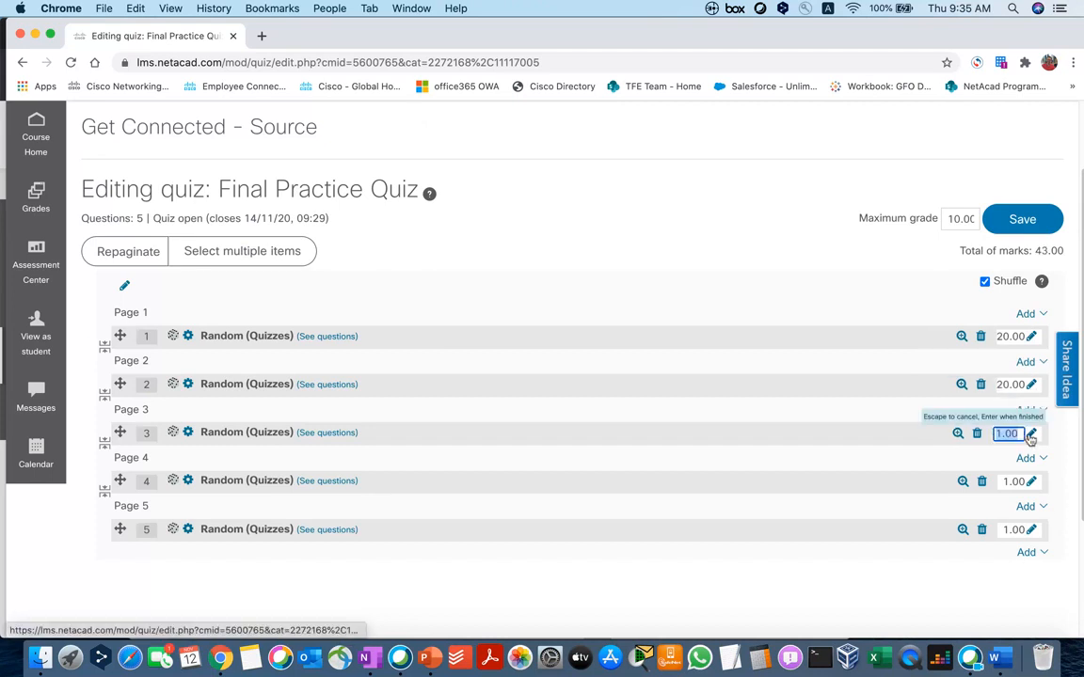
text(20)
key(Return)
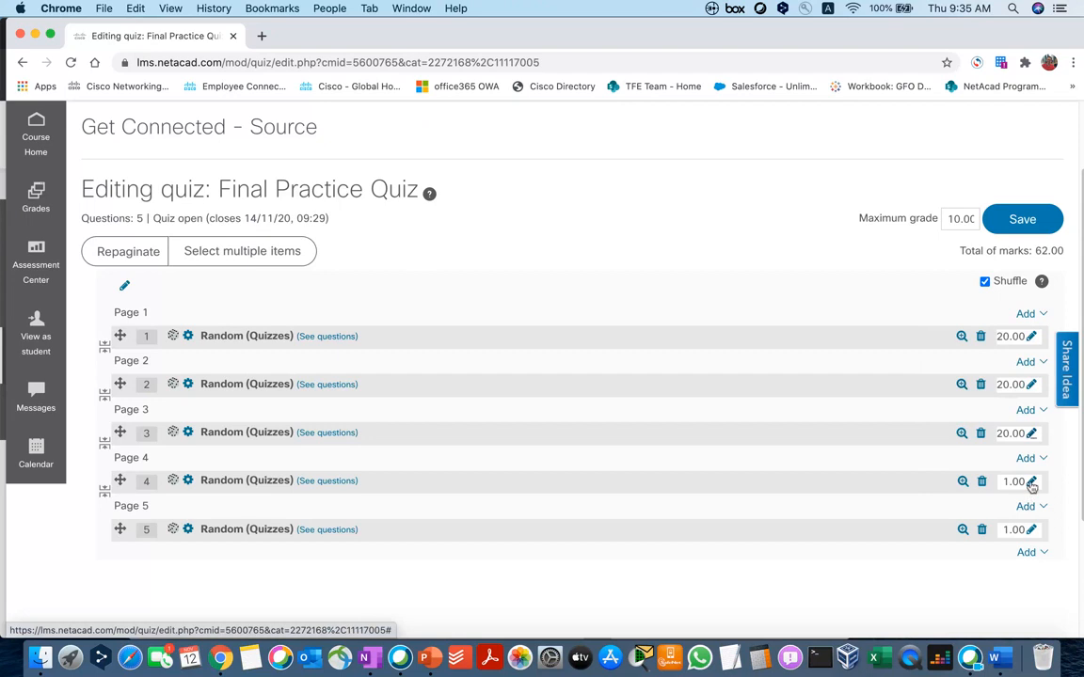
click(1031, 482)
text(20)
key(Return)
click(1031, 530)
text(20)
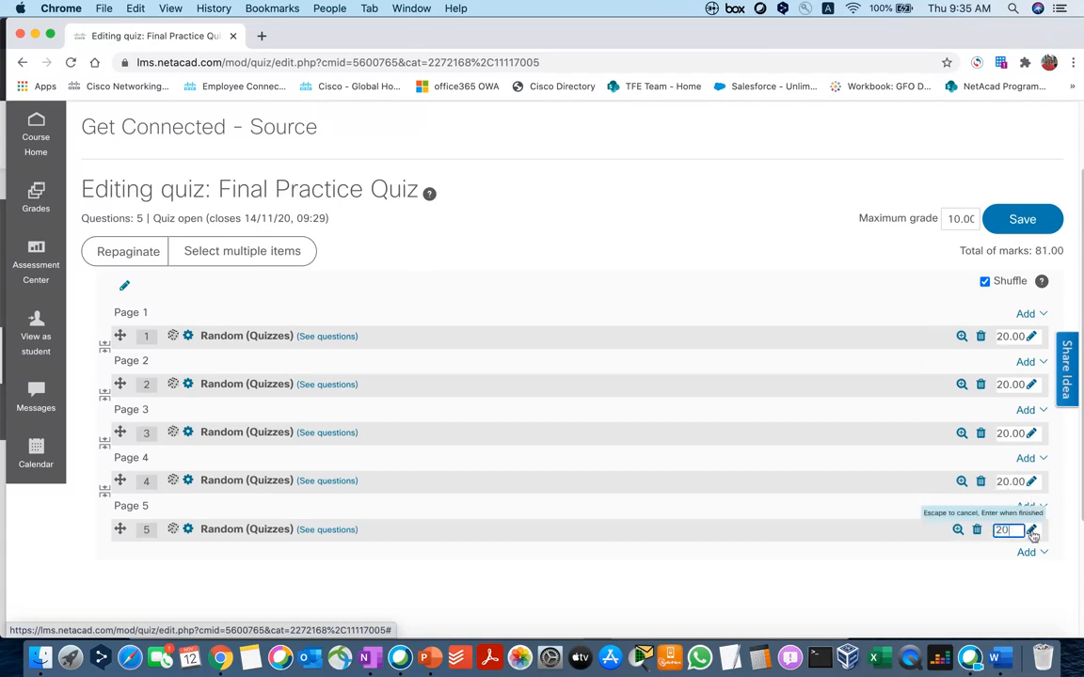
key(Return)
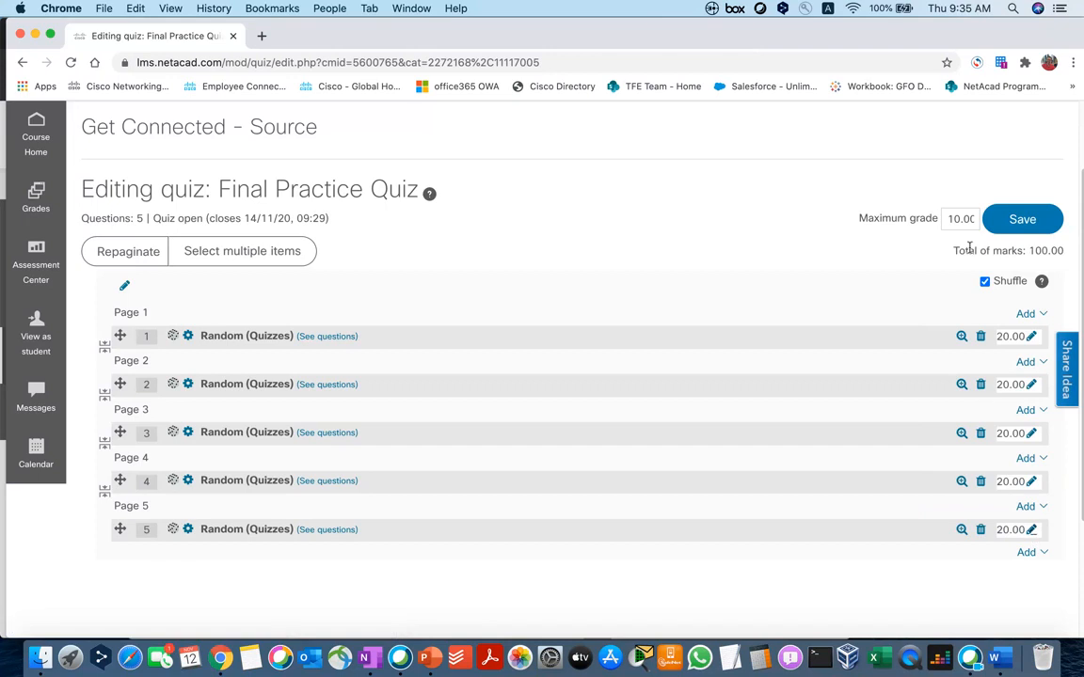
Step: Set the quiz's maximum grade to 100 and save it
double_click(957, 219)
text(1)
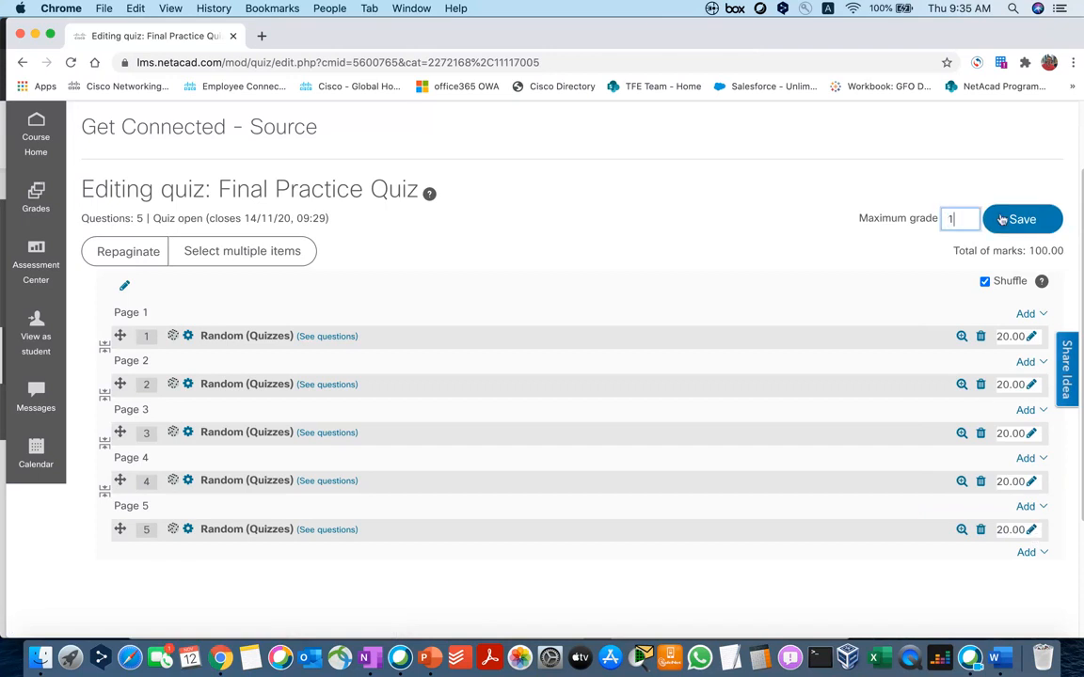
text(00)
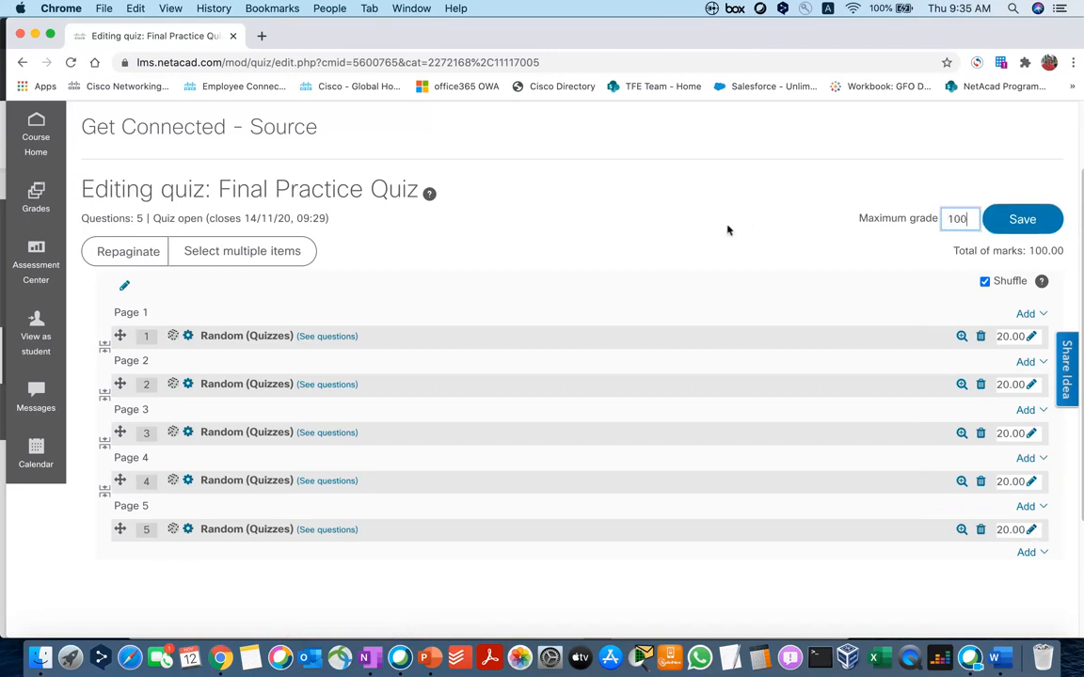
click(1027, 221)
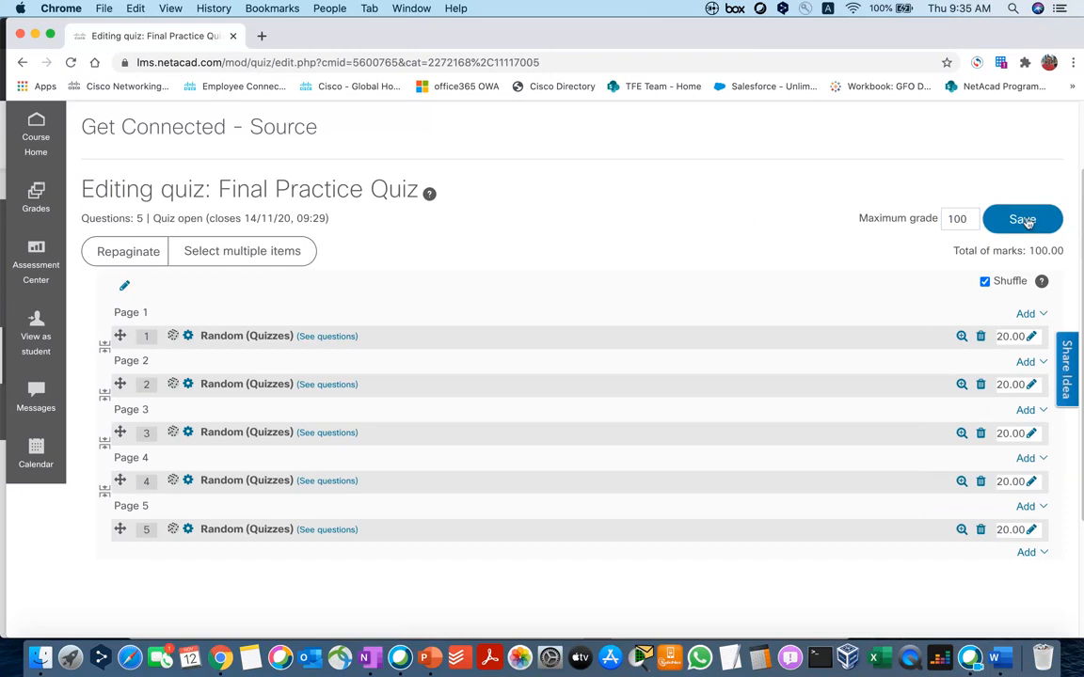
Step: Save the quiz's maximum grade and open the Final Practice Quiz in student view
click(1027, 222)
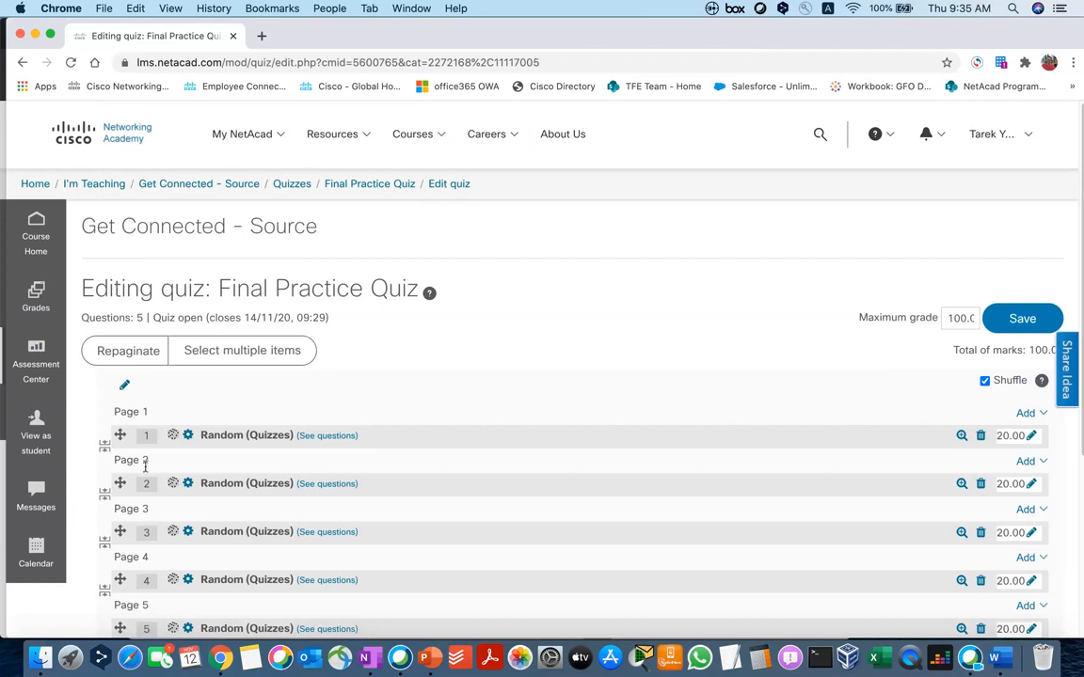
click(39, 429)
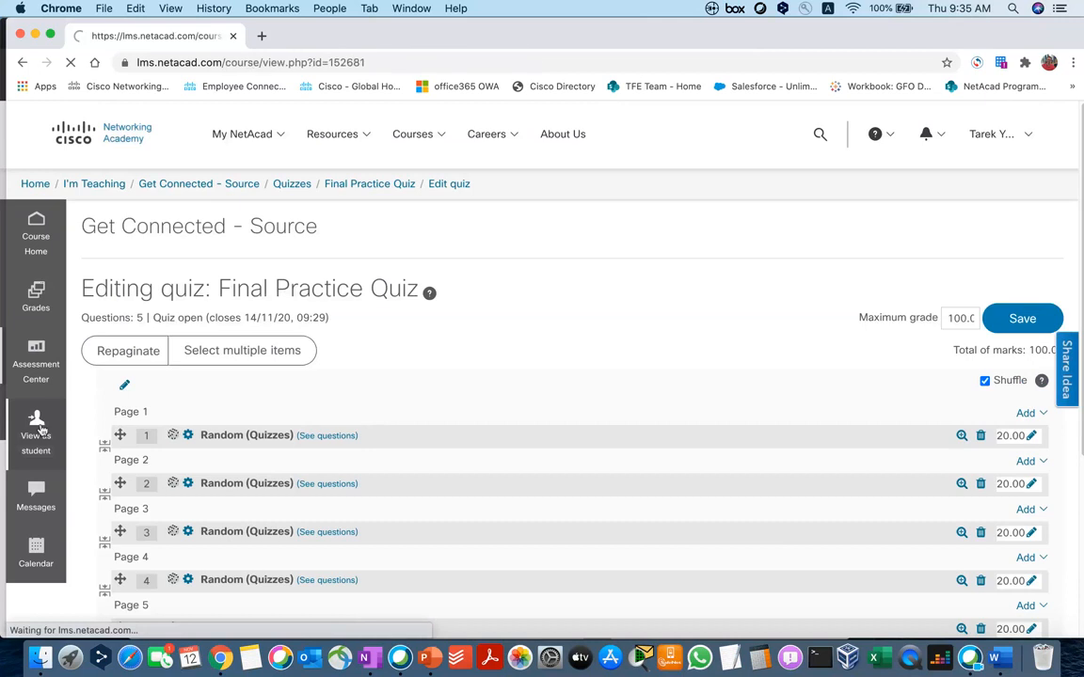
scroll(136, 437, down, 20)
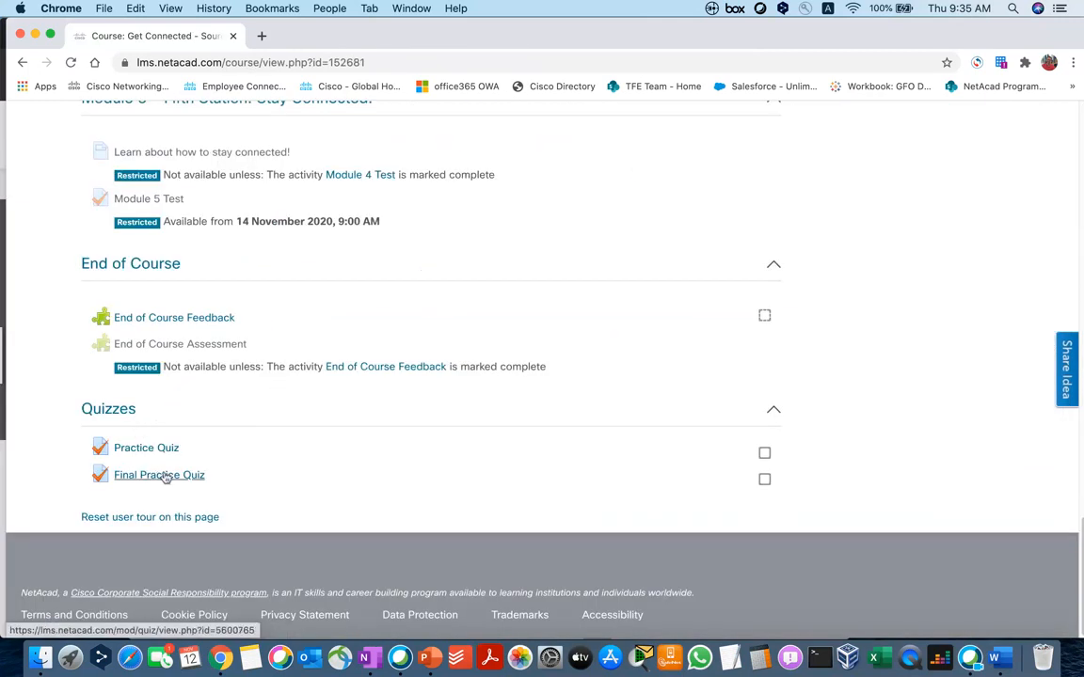
click(164, 475)
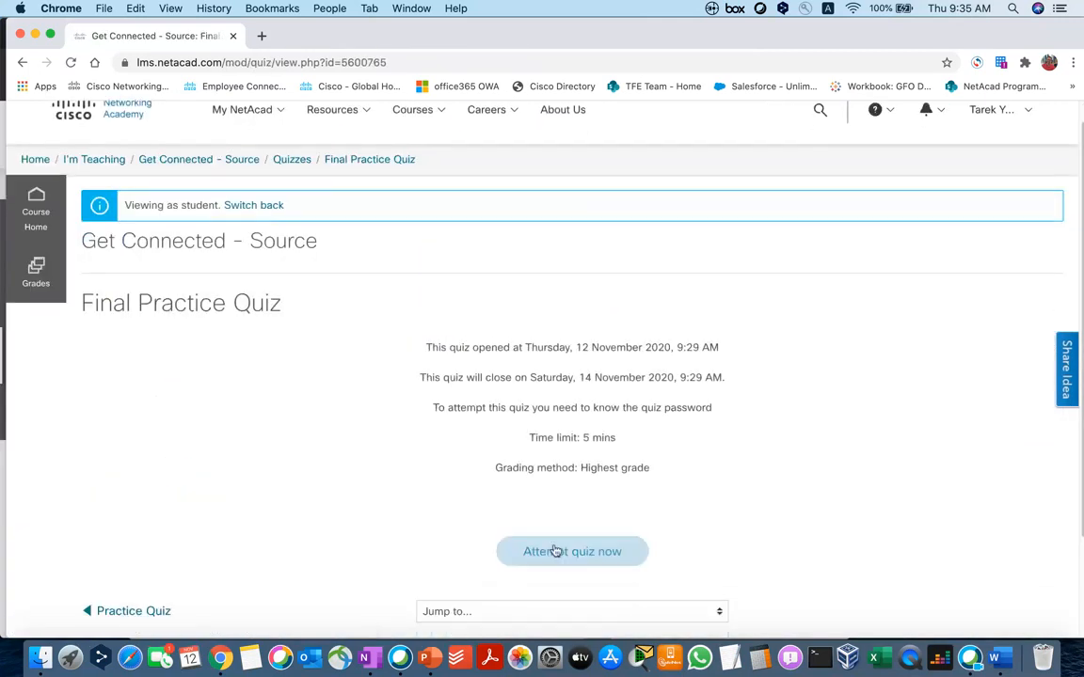
Step: Start an attempt at the Final Practice Quiz by entering the quiz password
click(555, 551)
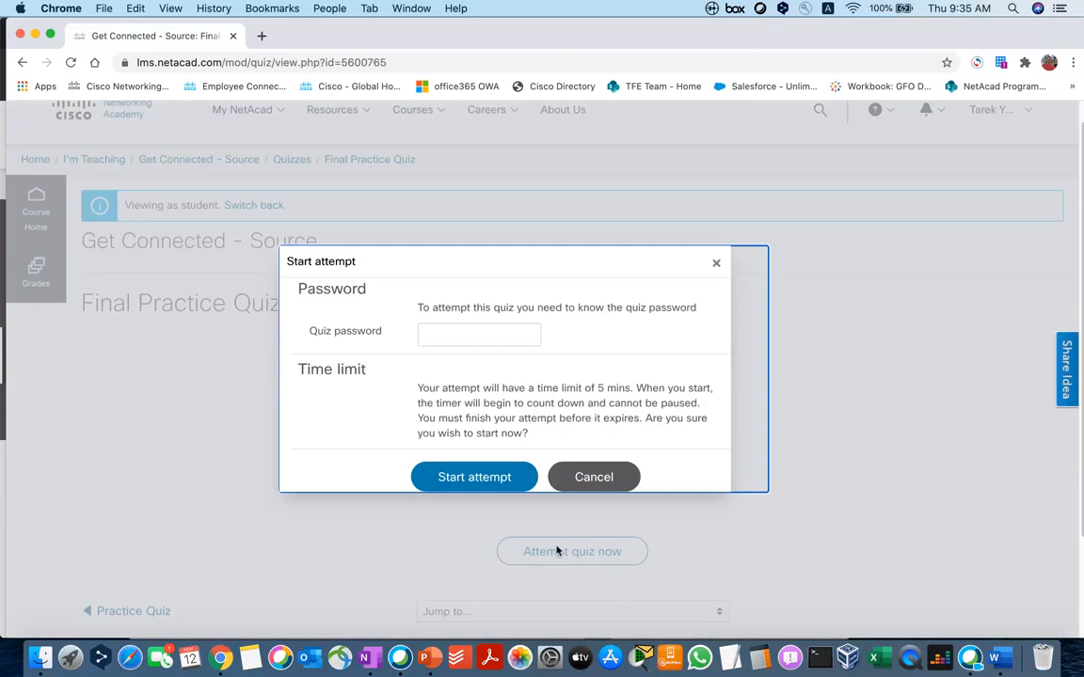
click(464, 336)
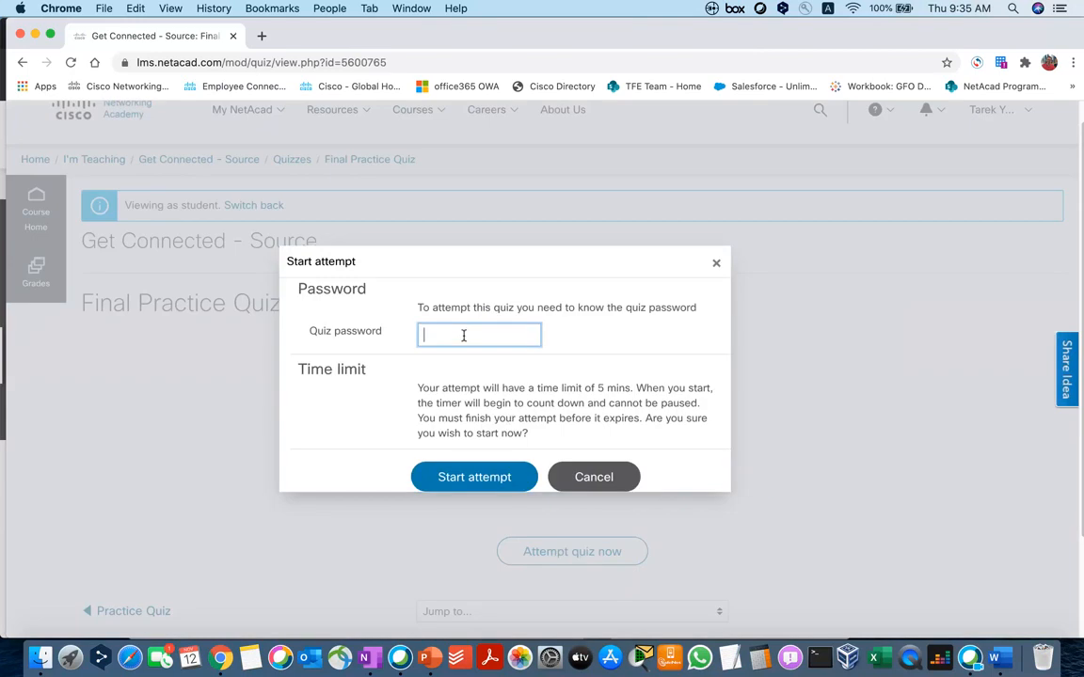
text(•••••)
click(475, 478)
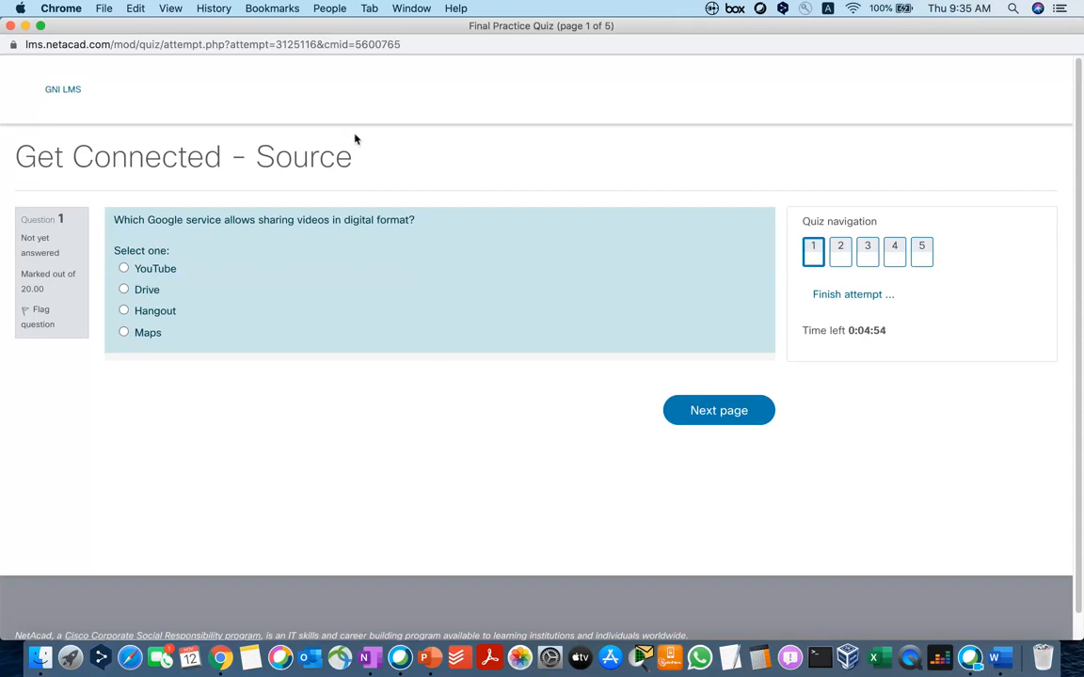
Step: Answer the first question with YouTube, finish the attempt with the other questions unanswered, and confirm its submission
click(123, 269)
click(696, 432)
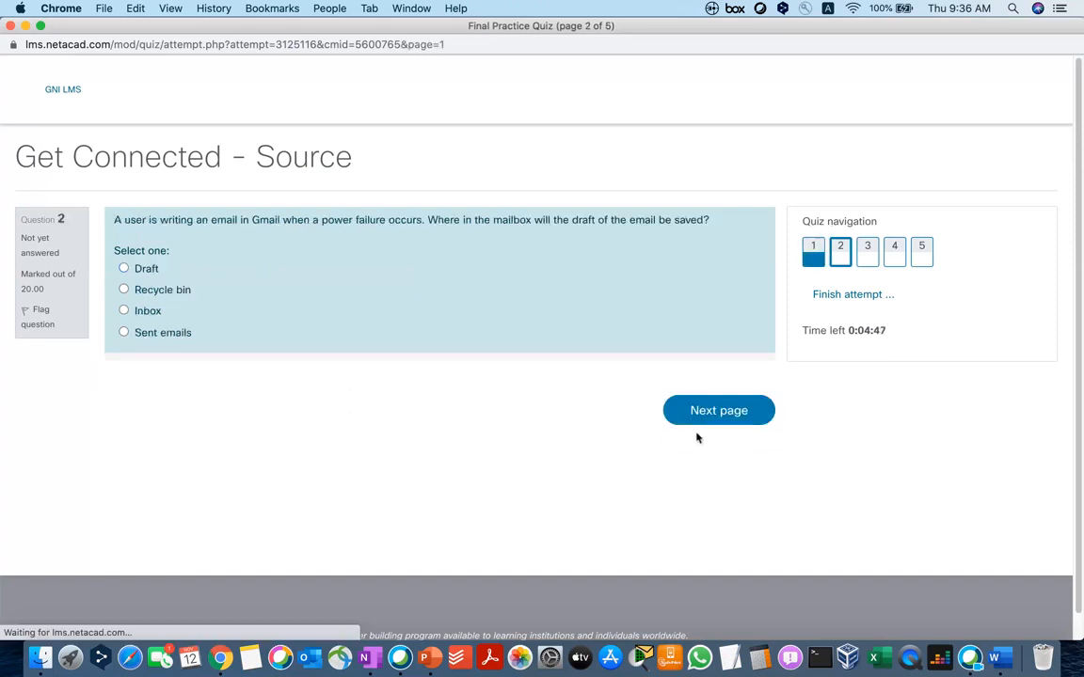
click(816, 295)
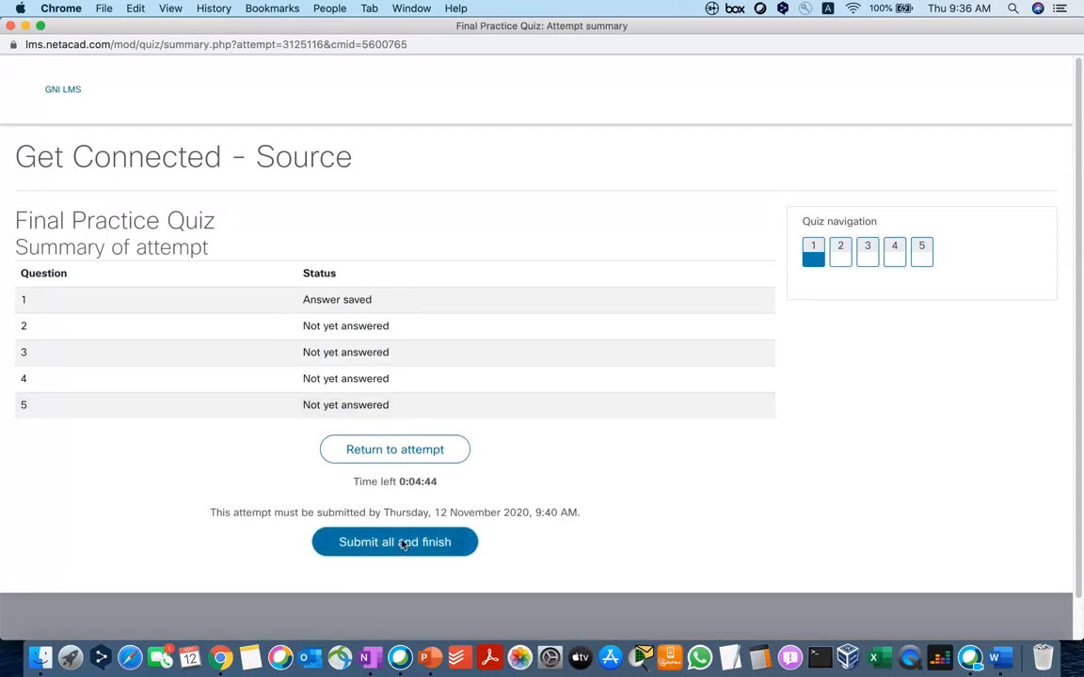
click(402, 545)
click(545, 429)
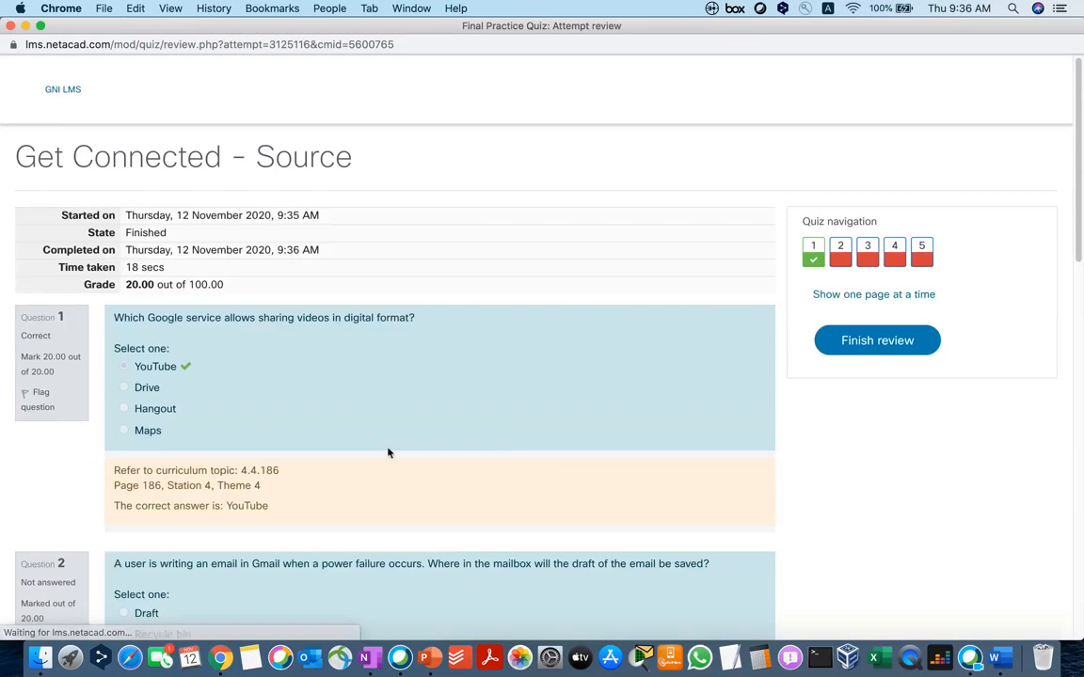
Step: Review the submitted attempt's grade and question feedback, and finish the review
scroll(471, 503, down, 8)
scroll(472, 503, up, 8)
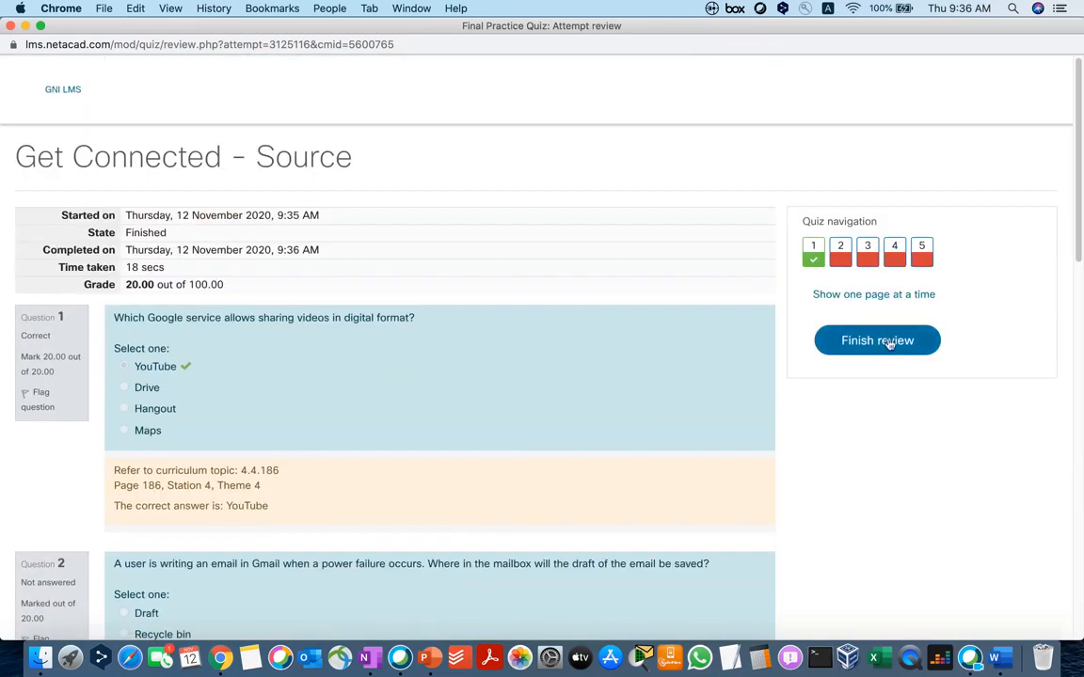
click(889, 341)
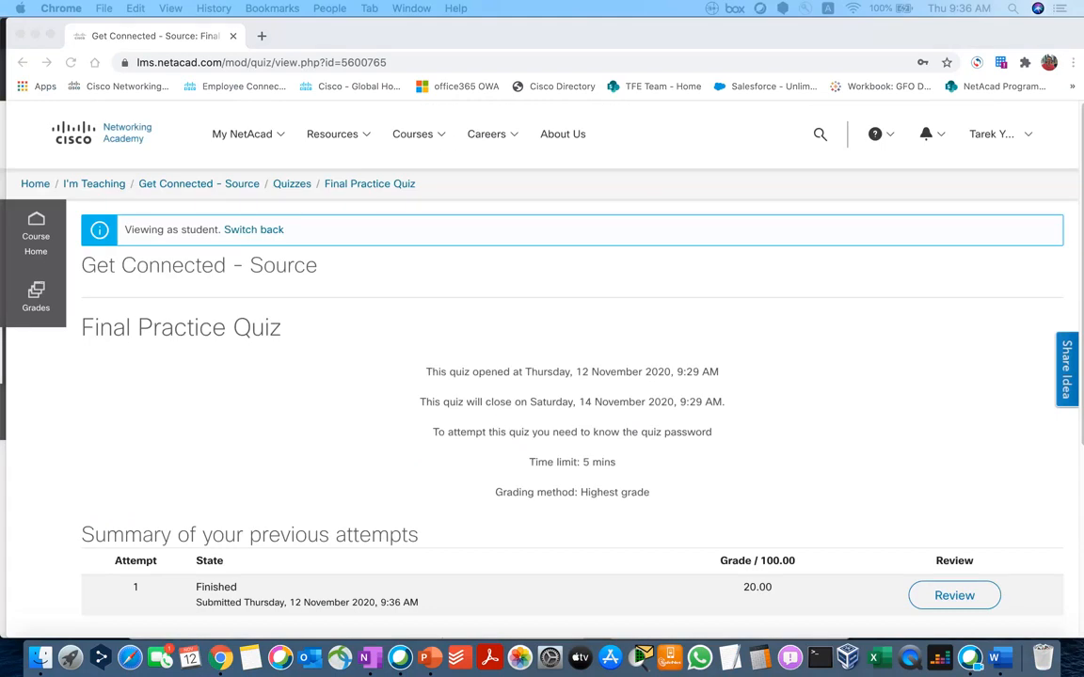
Step: Switch back from student view and turn on editing for the Get Connected - Source course
click(269, 230)
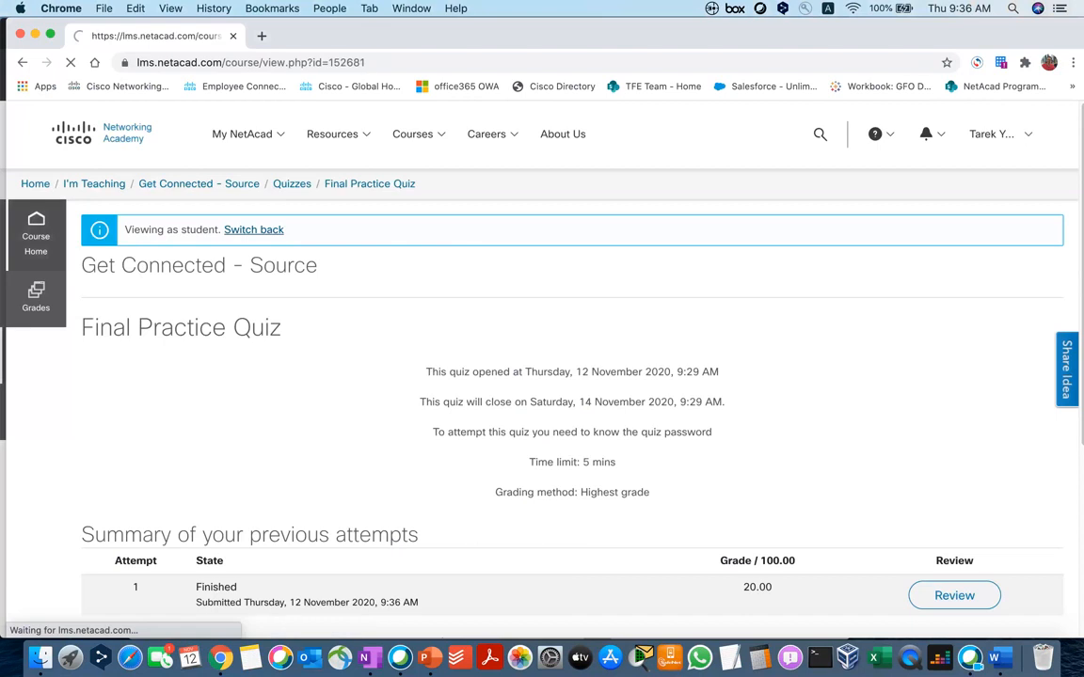
scroll(498, 449, down, 10)
scroll(490, 439, down, 15)
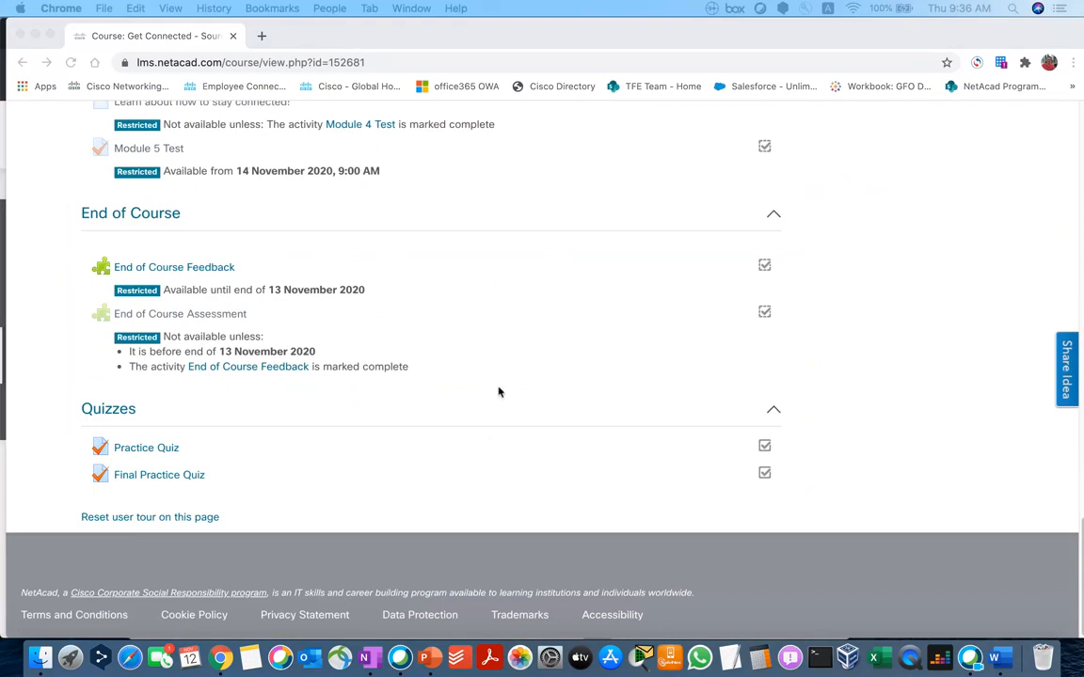
scroll(500, 391, up, 20)
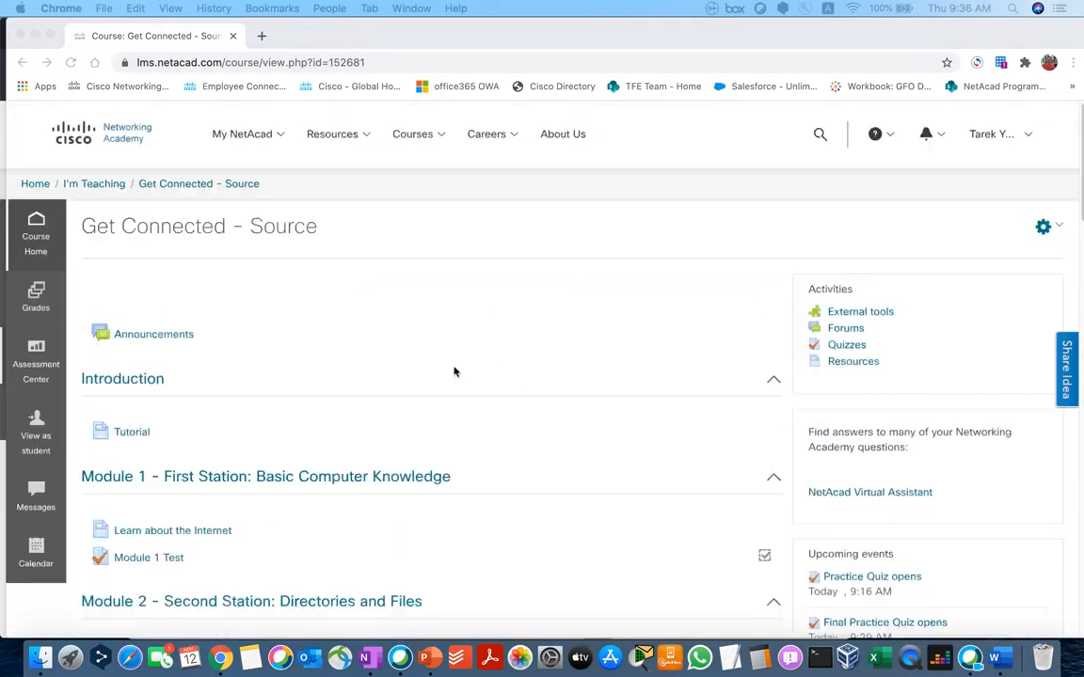
click(1044, 228)
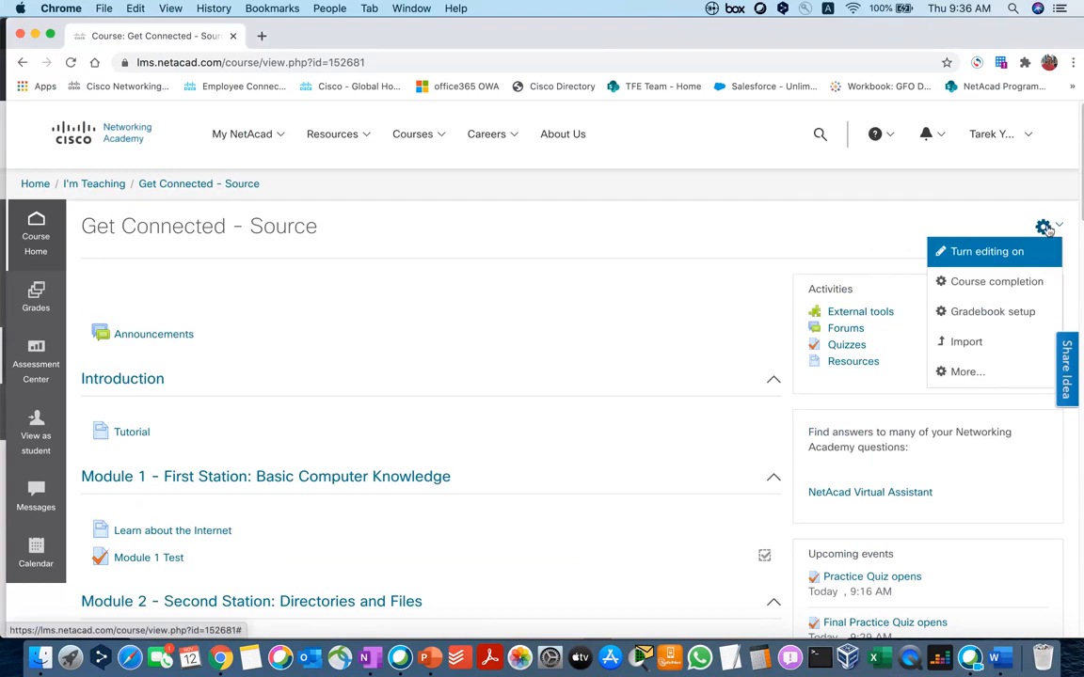
click(1002, 252)
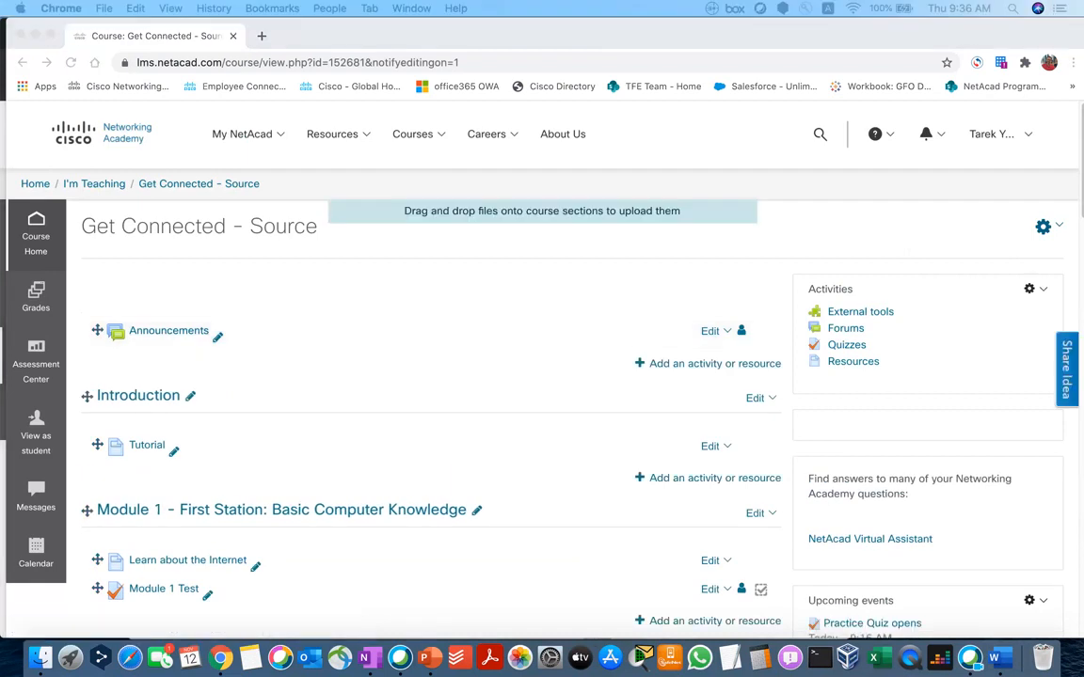
Step: Add one new topic after the Quizzes section and name it Assignments
scroll(337, 353, down, 10)
scroll(337, 353, down, 15)
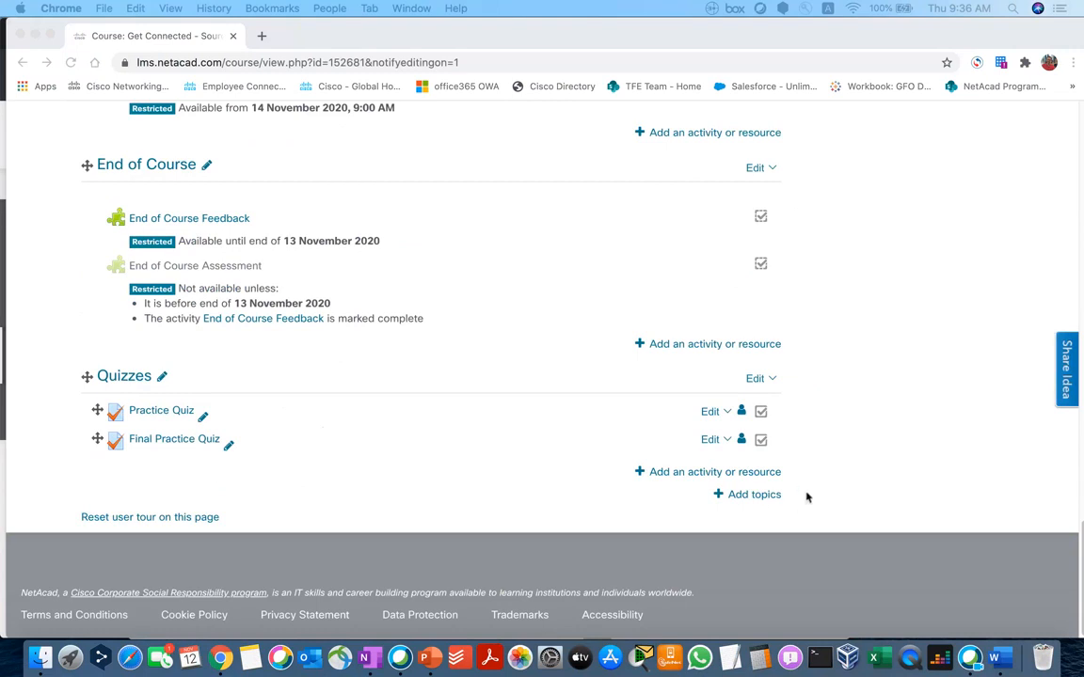
click(610, 501)
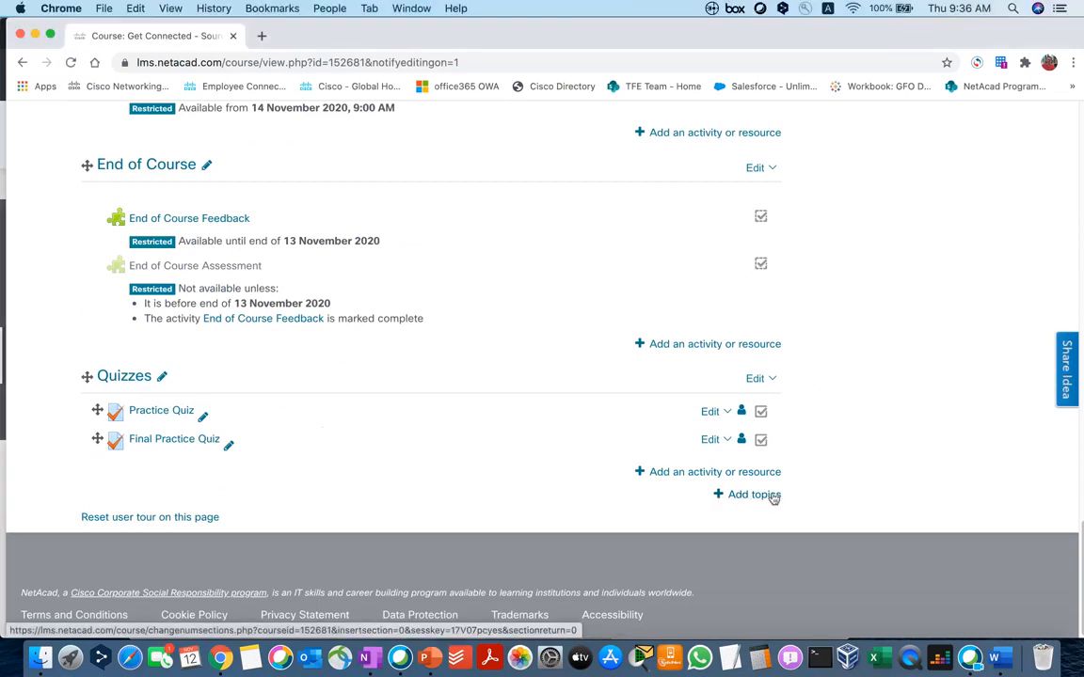
click(760, 495)
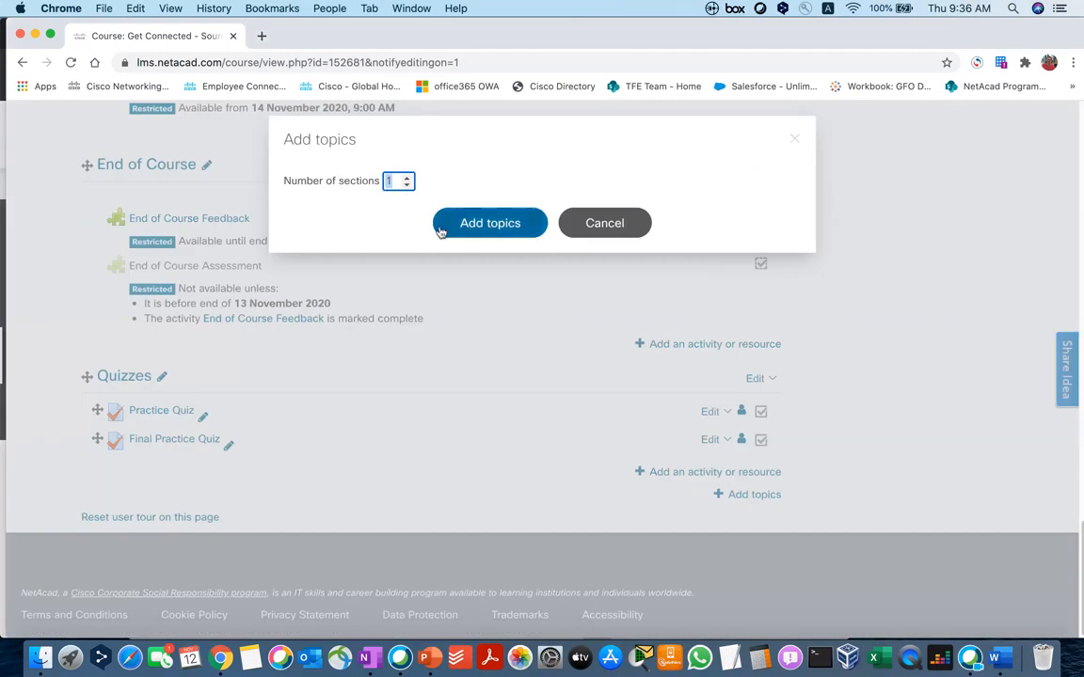
click(491, 225)
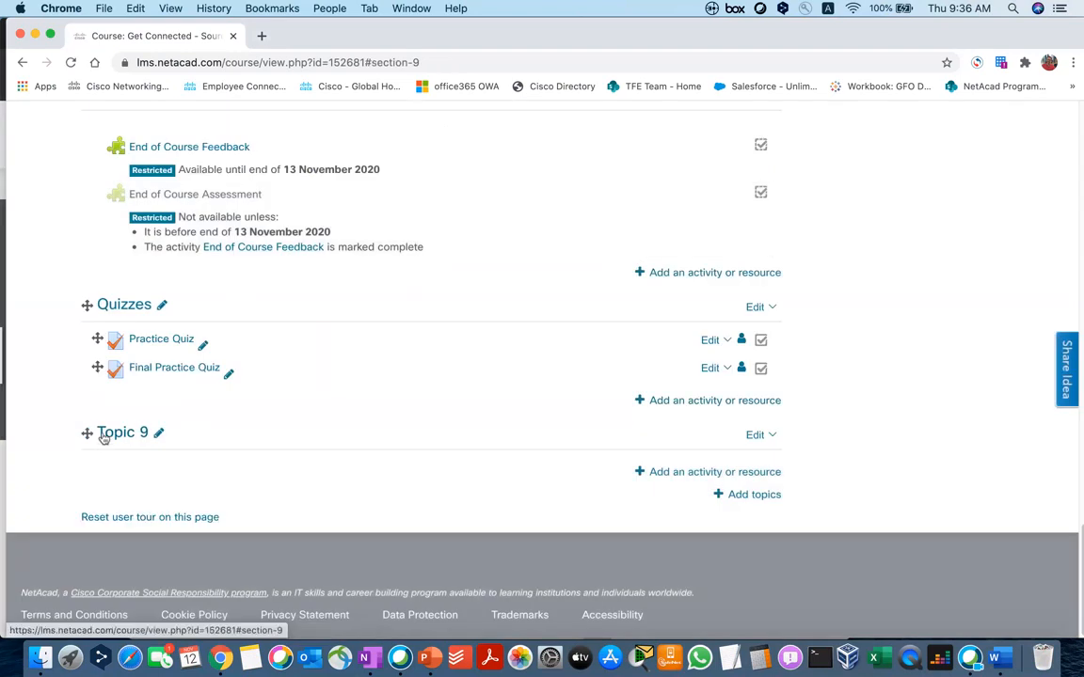
click(159, 436)
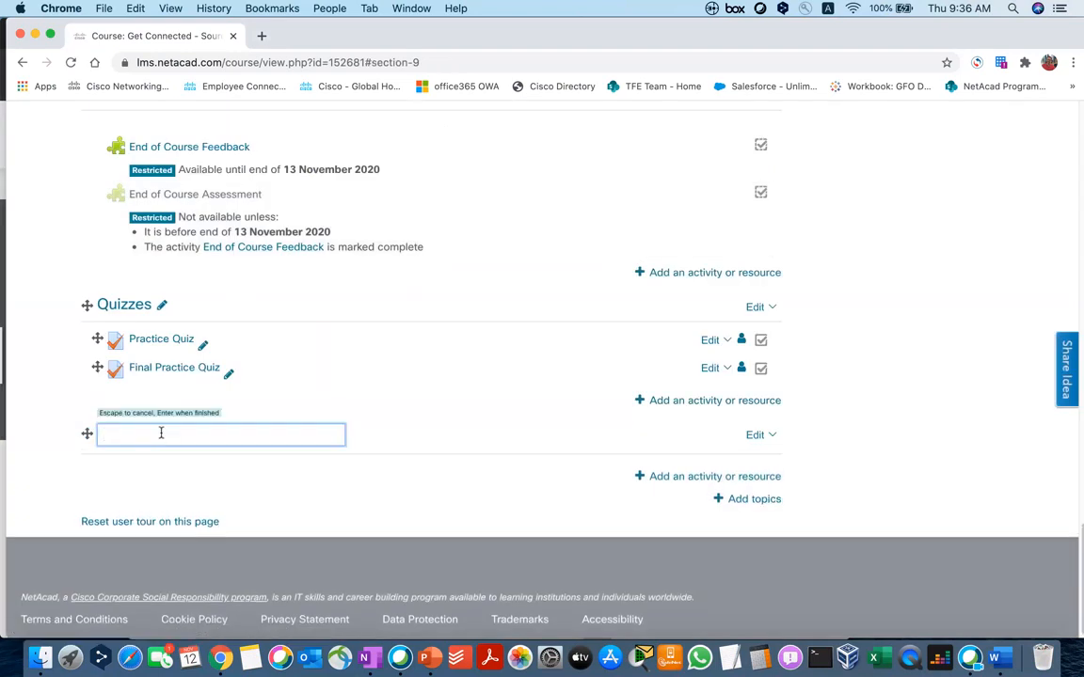
text(Assignments)
key(Return)
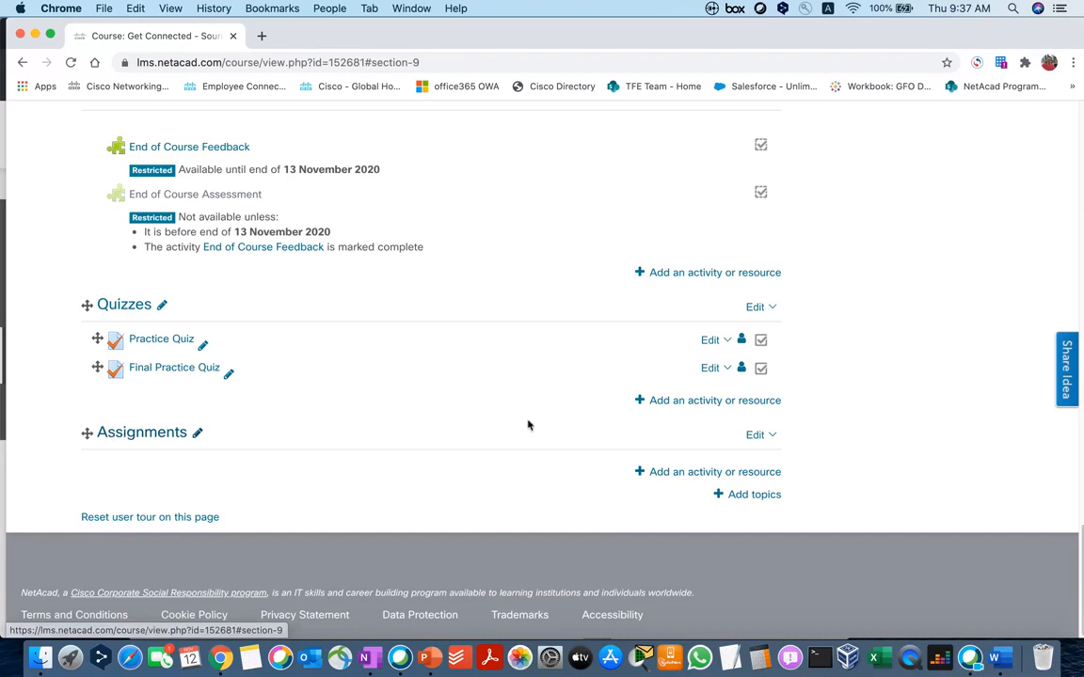
Step: Add an Assignment activity to the Assignments section
click(713, 473)
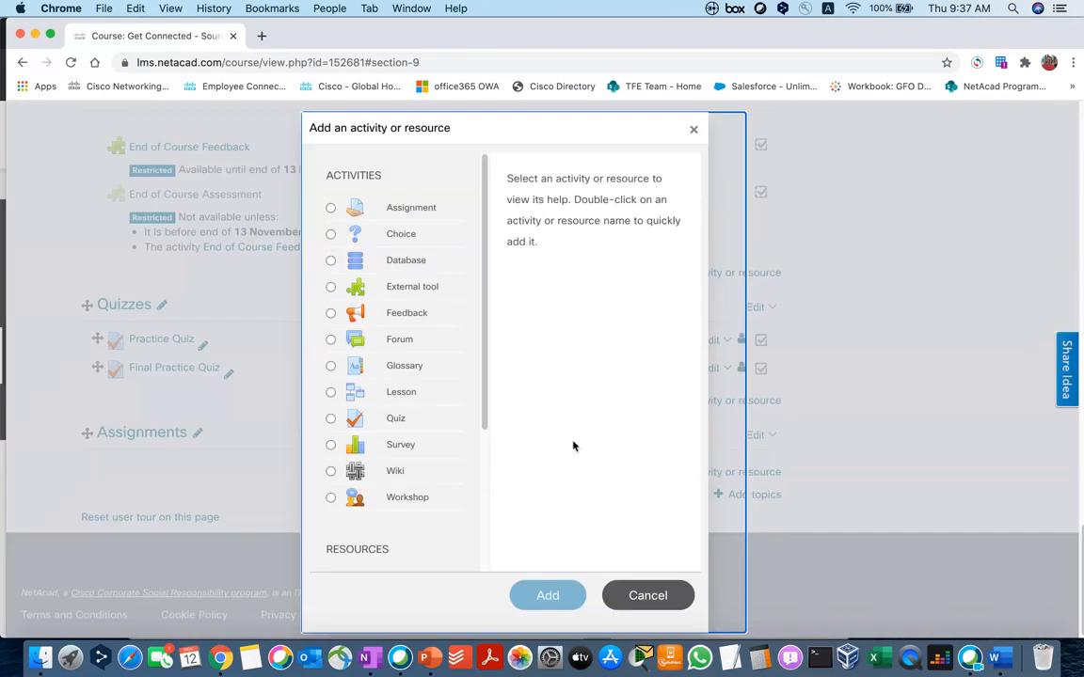
click(331, 209)
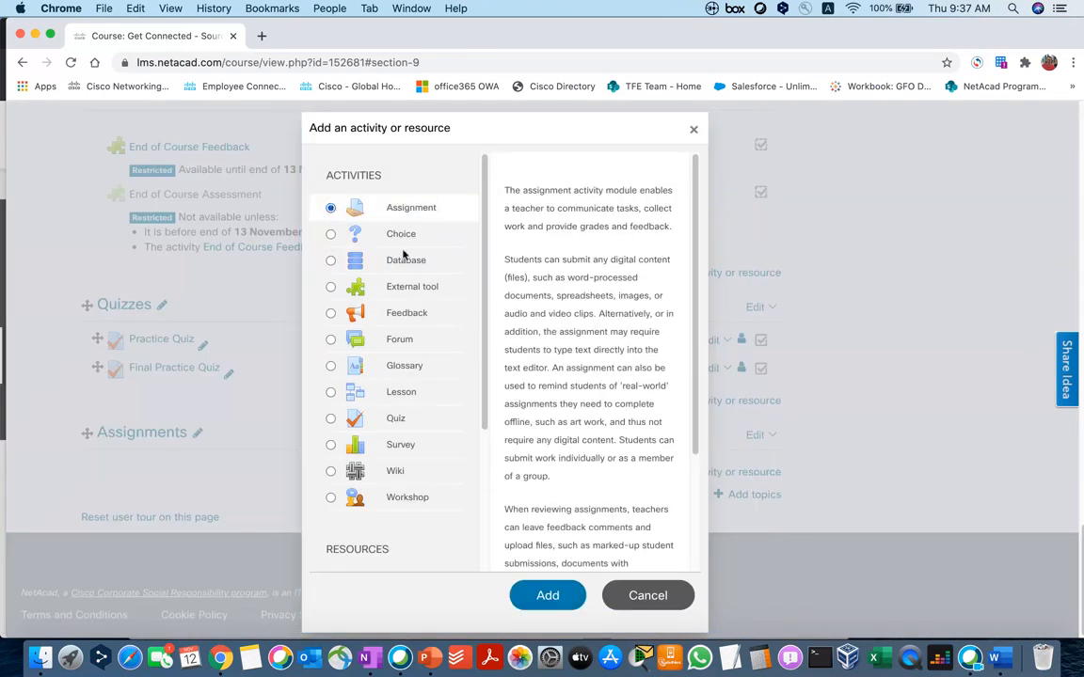
scroll(508, 452, down, 1)
click(548, 595)
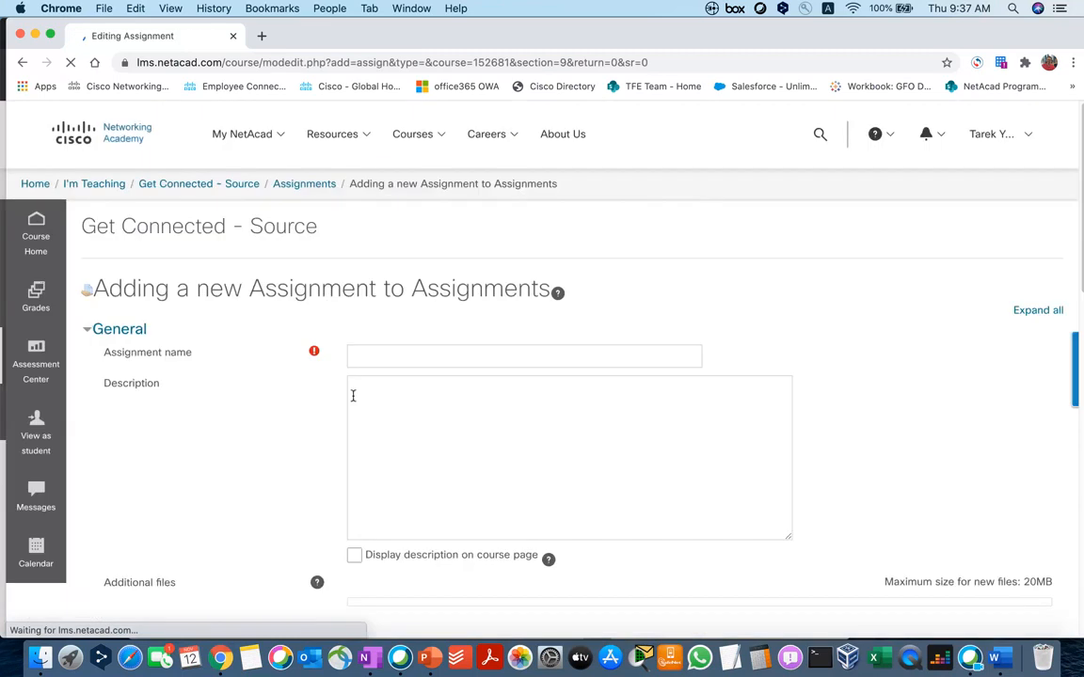
Step: Name the new assignment "Assignment - Option 1"
click(376, 353)
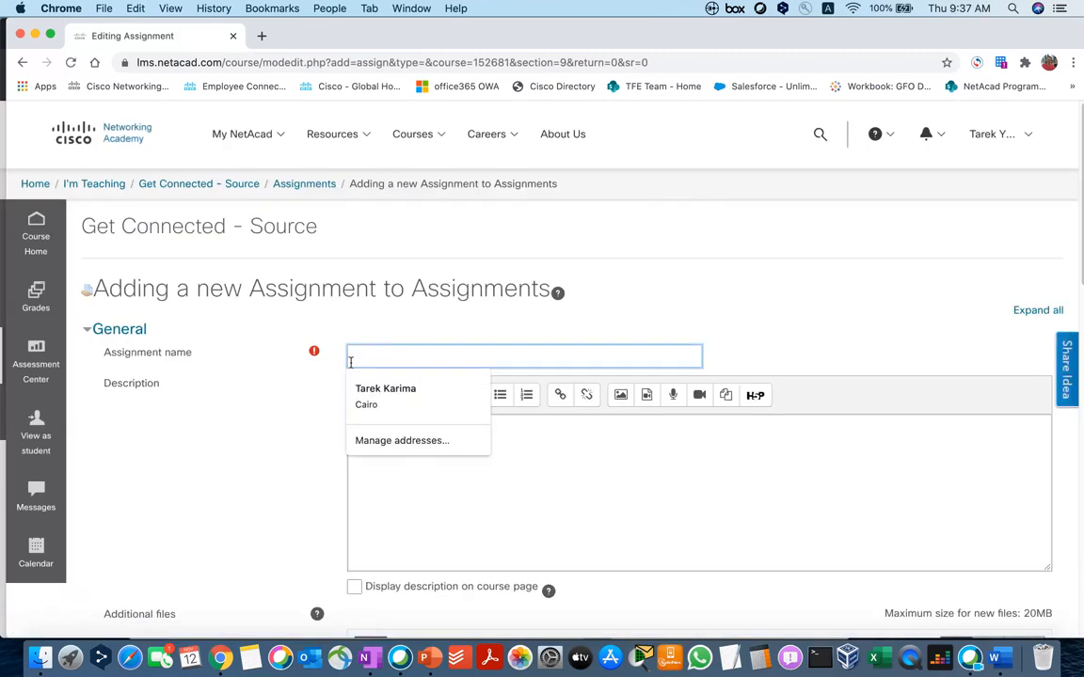
click(391, 356)
text(Assi)
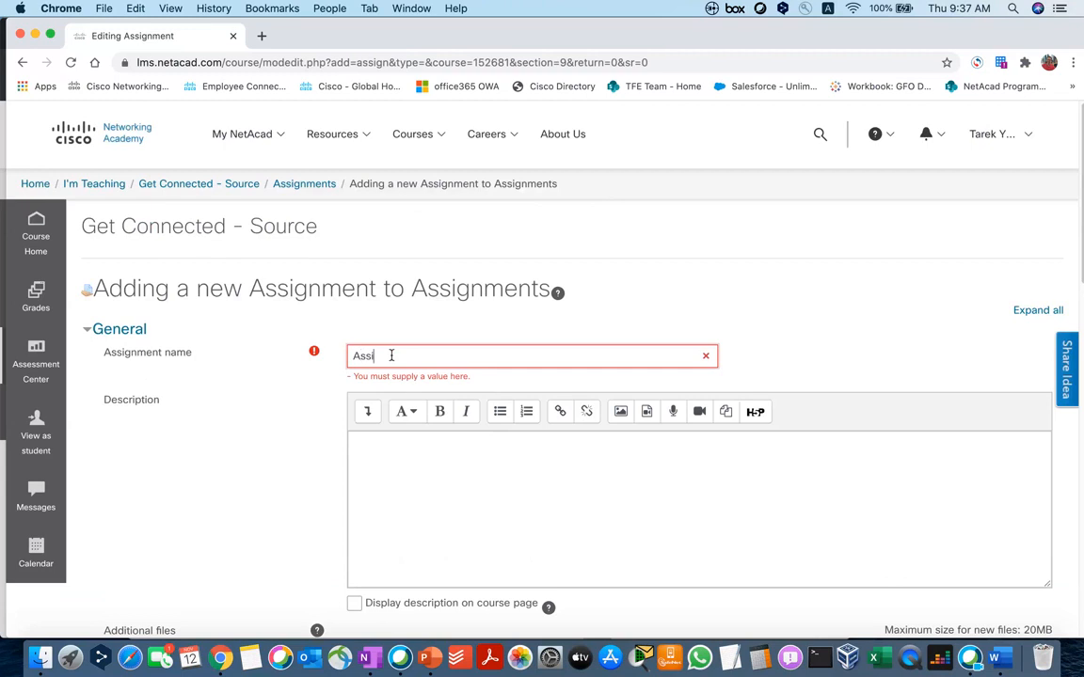
key(BackSpace)
key(BackSpace)
key(BackSpace)
text(Online )
text(Assignment)
drag(464, 363, 346, 354)
click(391, 356)
key(BackSpace)
drag(416, 356, 368, 355)
click(419, 354)
text(- Optiom)
key(BackSpace)
text(n 1)
click(274, 467)
scroll(279, 456, down, 1)
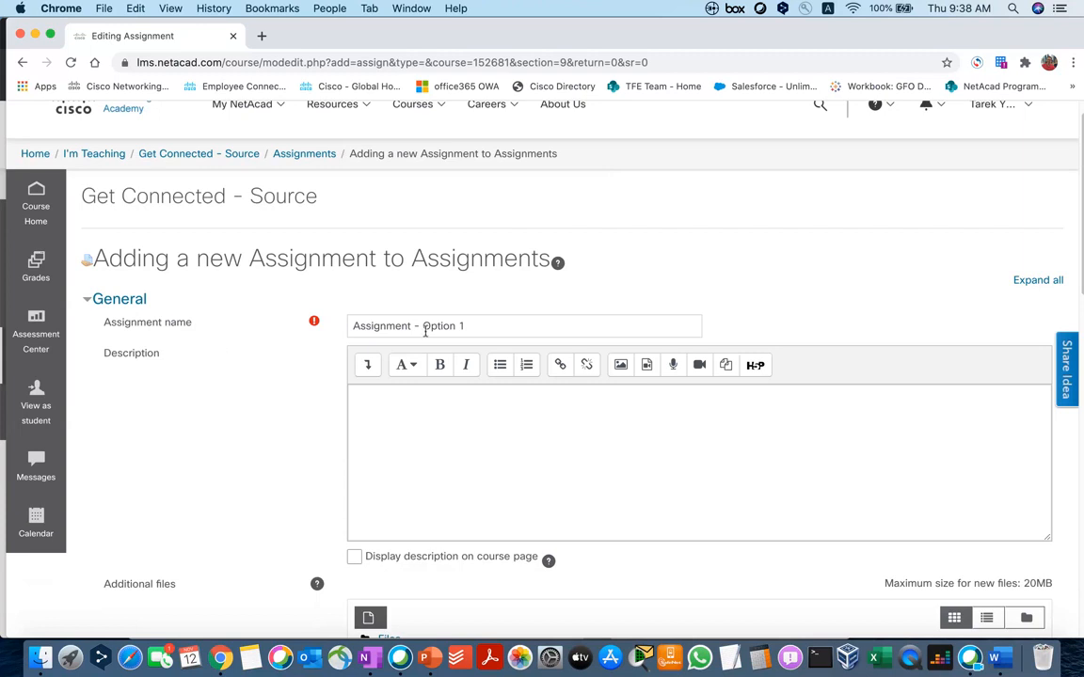
drag(480, 326, 319, 331)
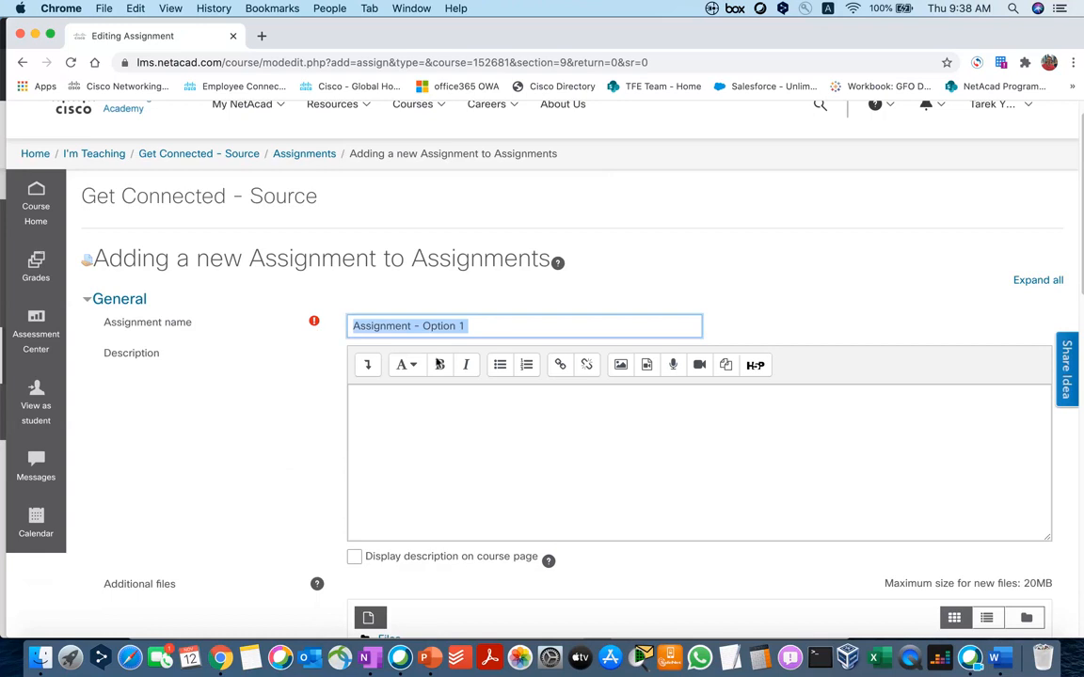
Step: Open the Assignment document from the New LMS Recording folder in Word and copy its Assignment heading and LAN/WAN question
click(494, 474)
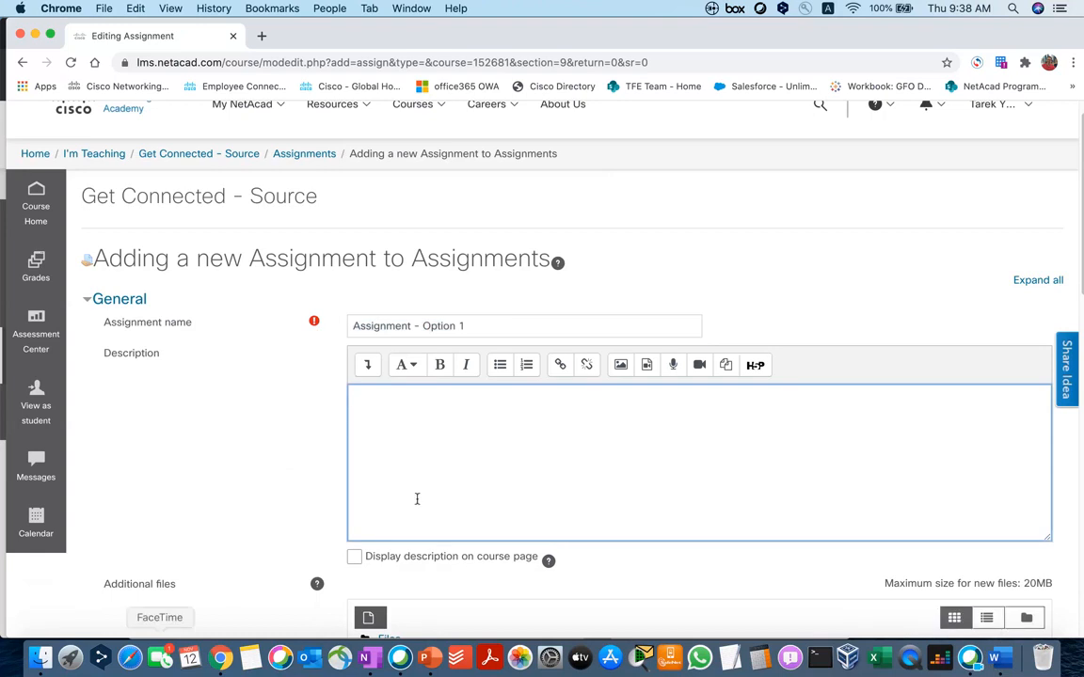
scroll(417, 499, down, 1)
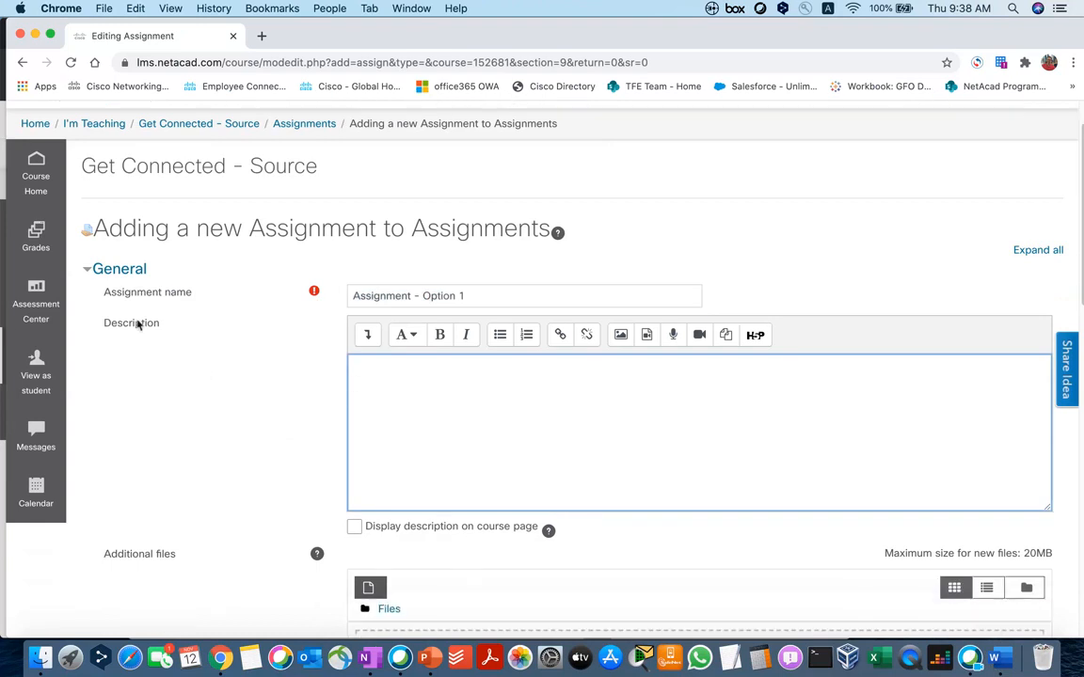
click(43, 659)
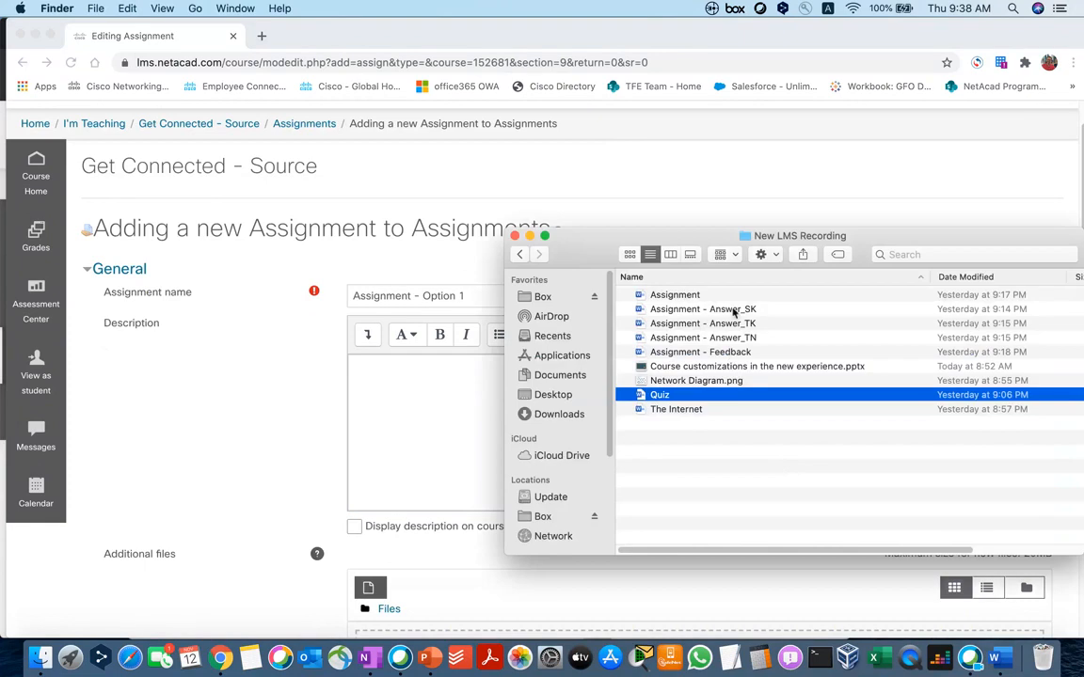
click(670, 296)
double_click(670, 296)
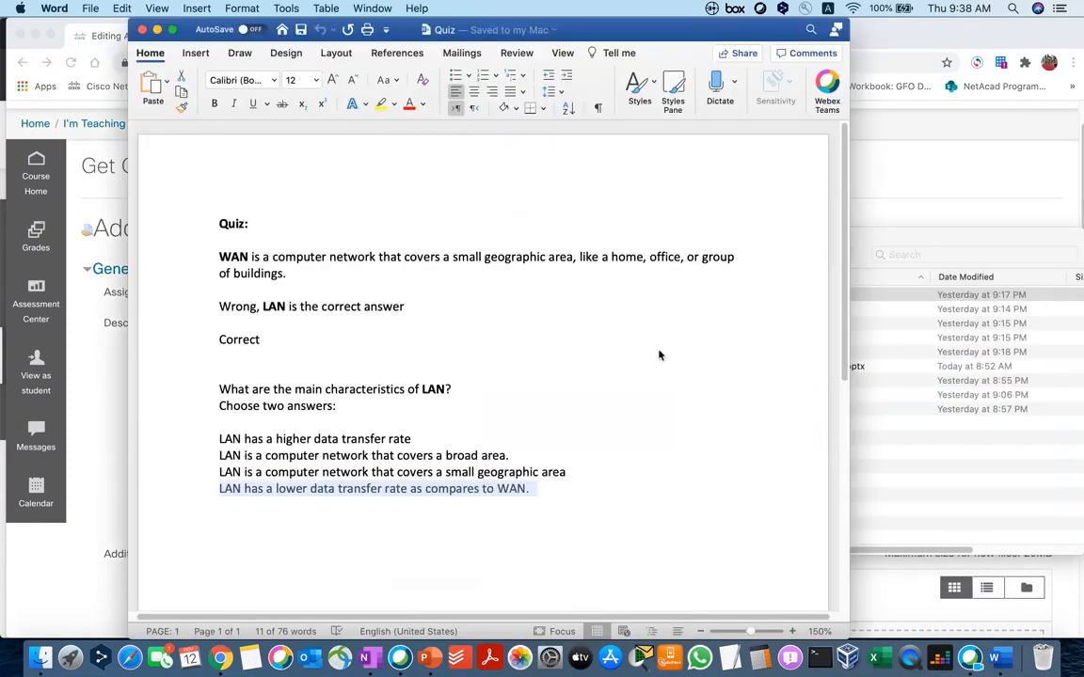
drag(583, 283, 229, 252)
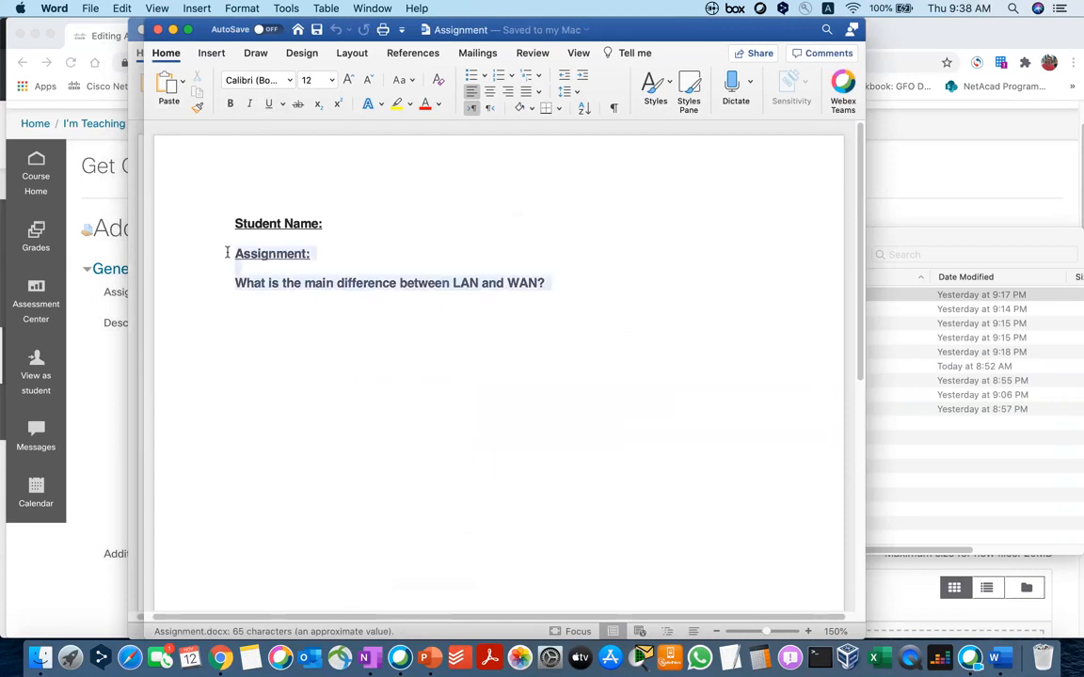
right_click(254, 252)
click(284, 274)
Step: Back in Chrome, paste the copied heading and question into the assignment description and remove the blank lines between them
click(95, 373)
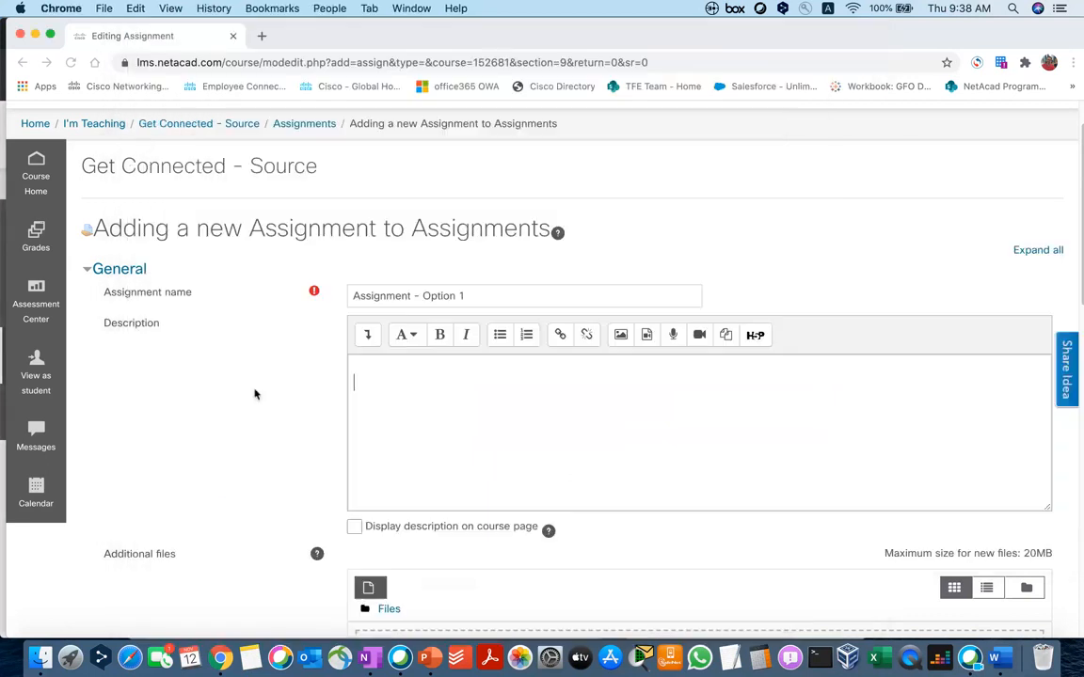
click(380, 378)
key(super+v)
click(356, 452)
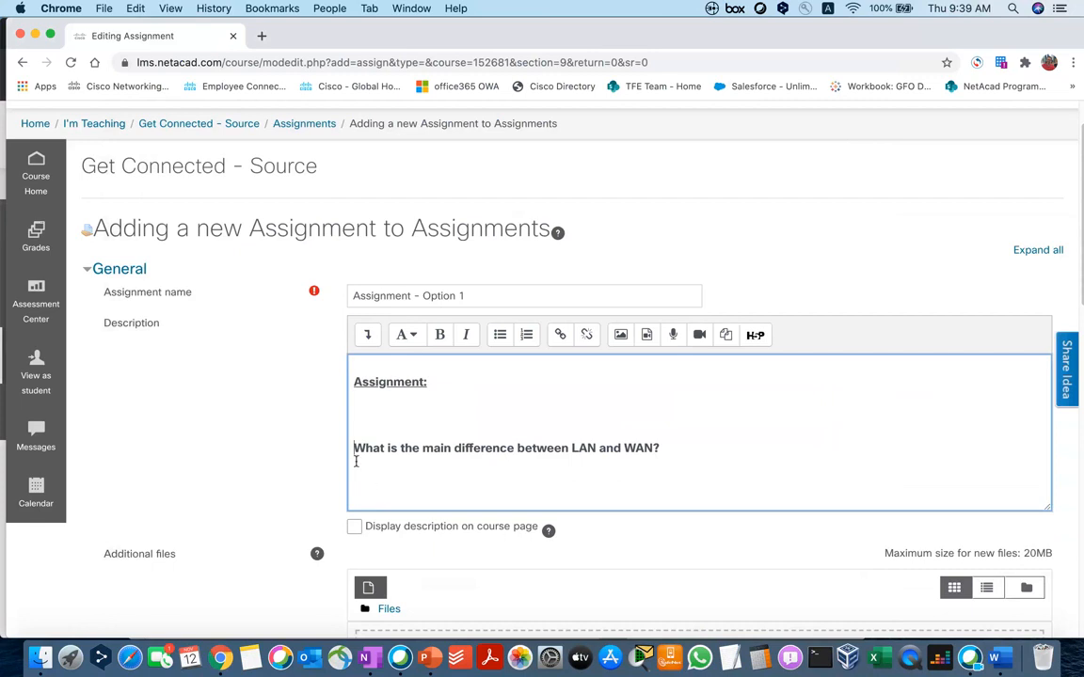
key(BackSpace)
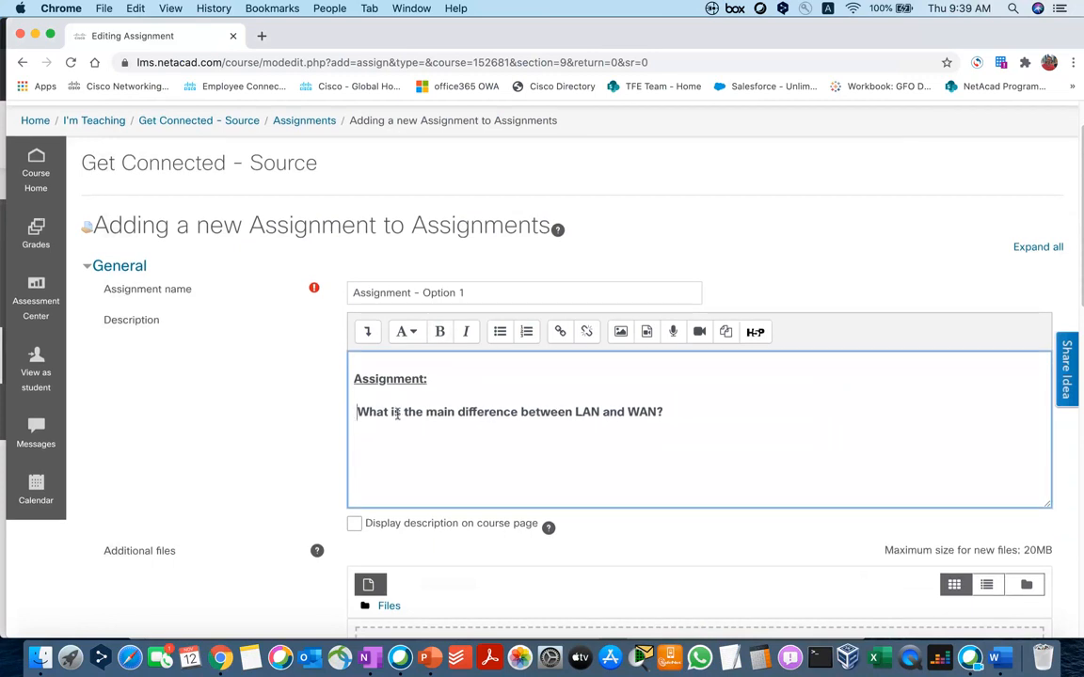
key(BackSpace)
Step: Review the assignment's availability settings and read the help text for the due date
scroll(417, 408, down, 7)
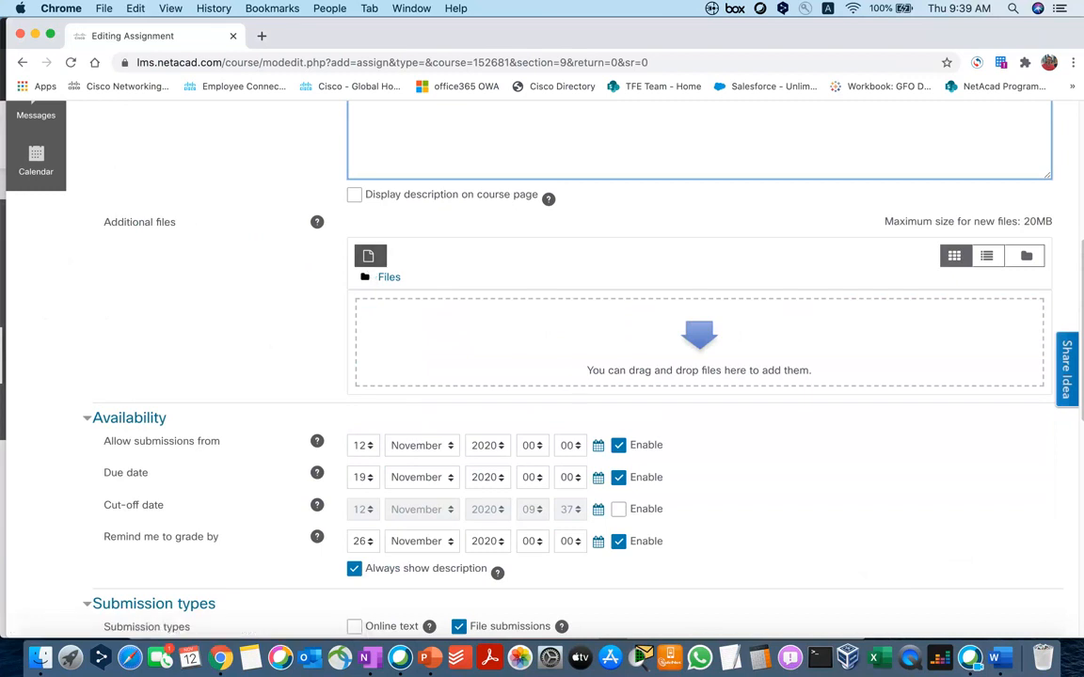
scroll(96, 394, down, 1)
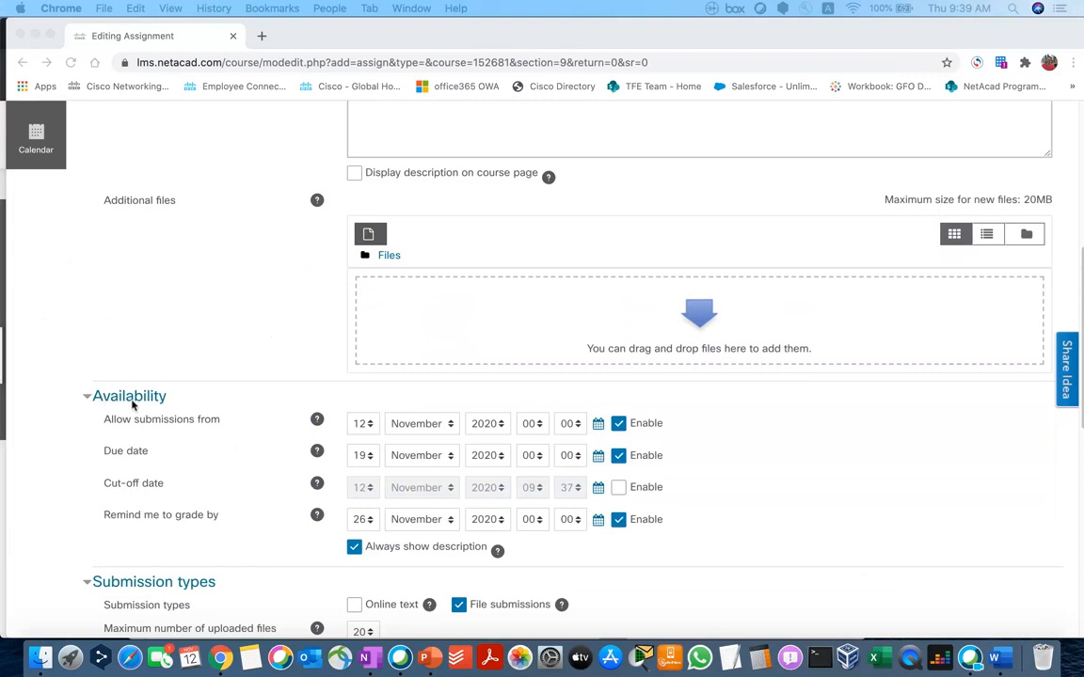
scroll(135, 403, down, 1)
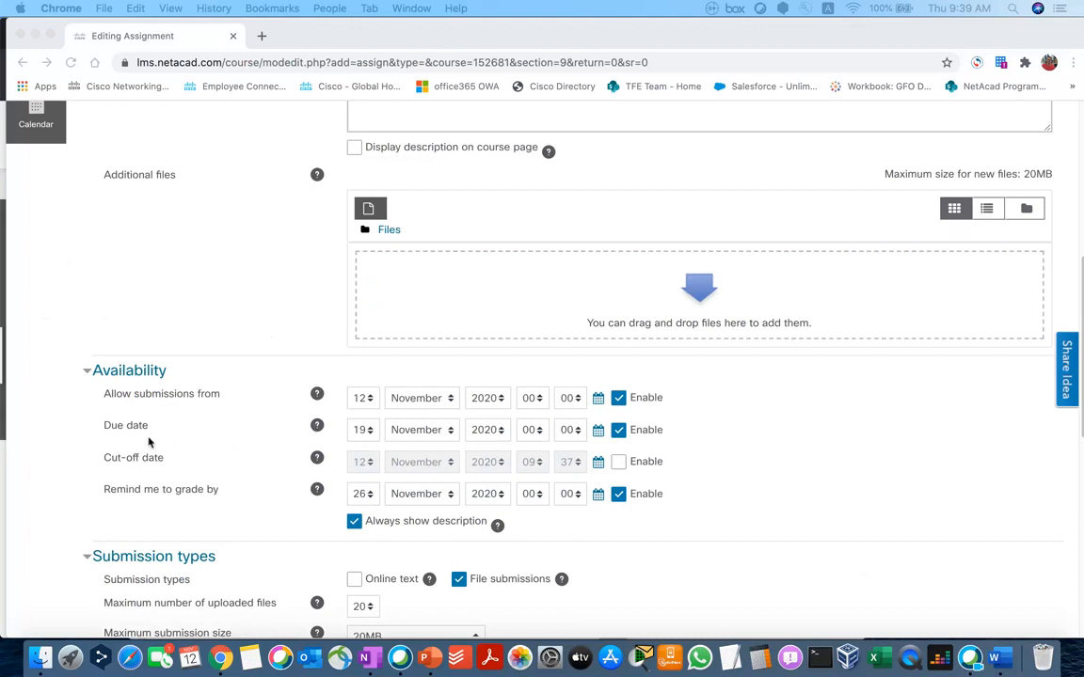
click(317, 426)
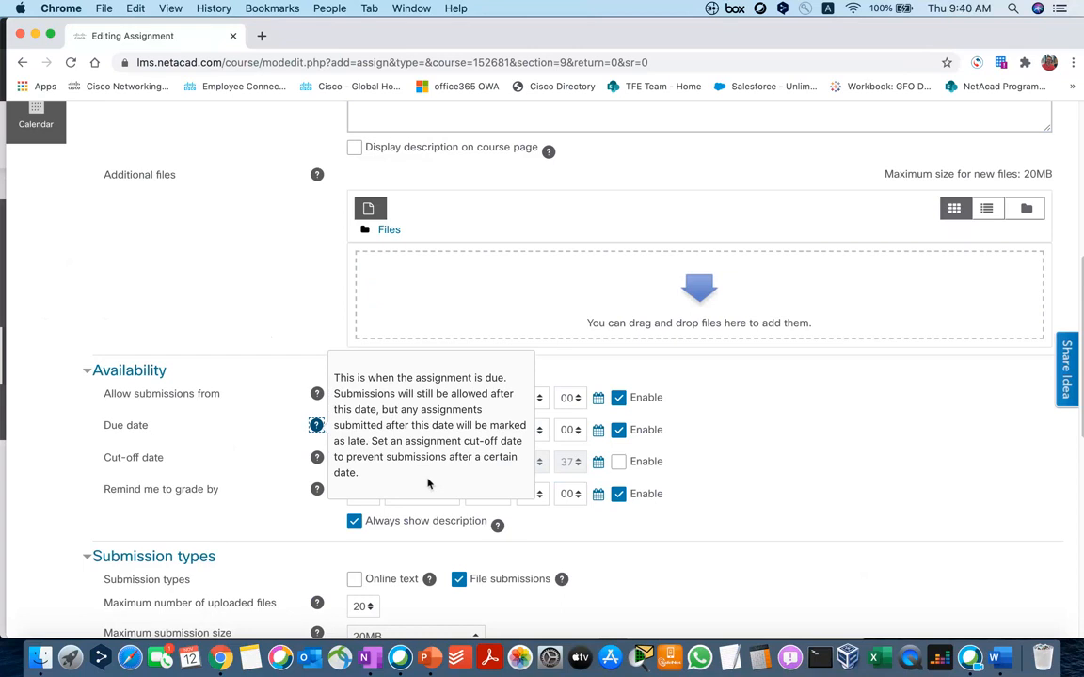
click(290, 450)
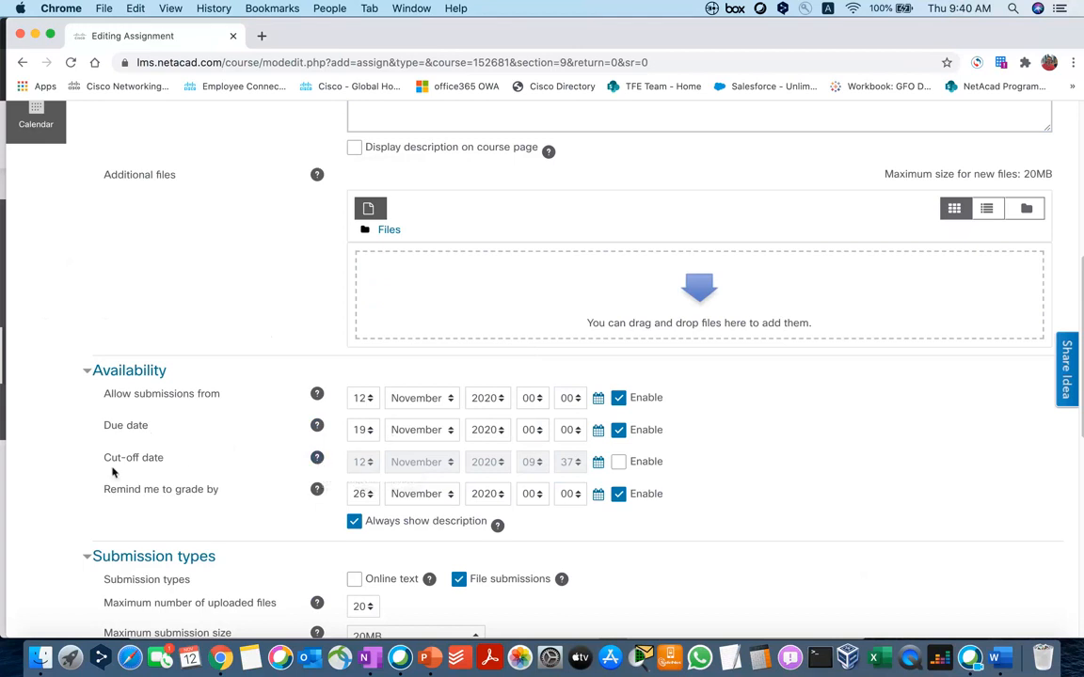
Step: Enable the cut-off date and set it to 19 November 2020 at 00:00
drag(103, 460, 179, 463)
click(618, 462)
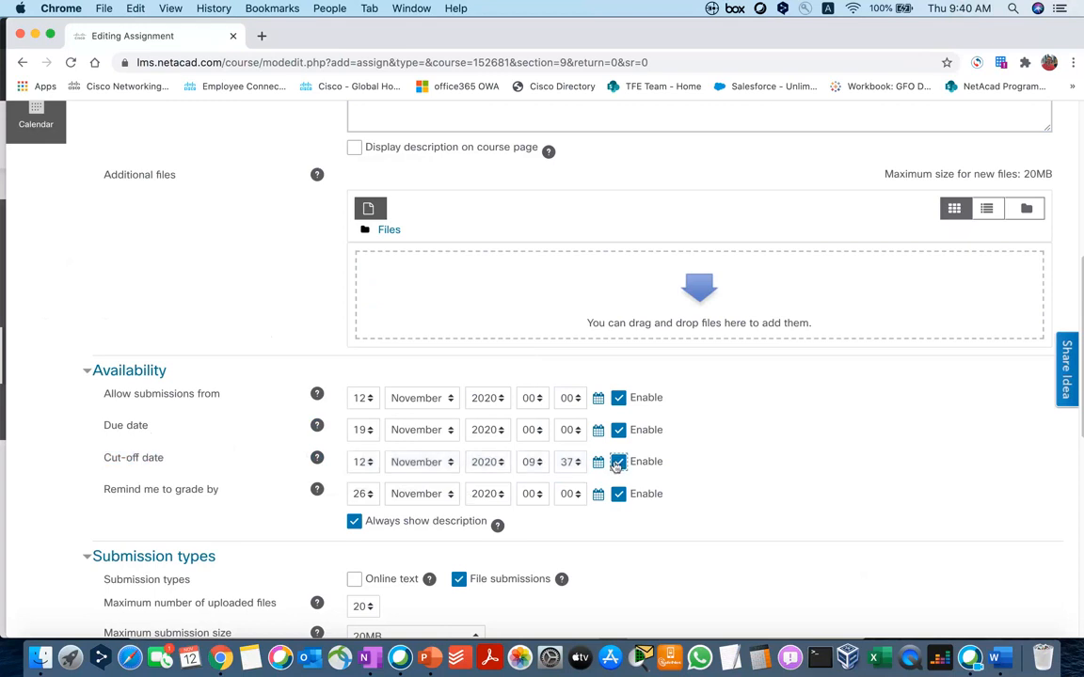
click(367, 463)
click(362, 562)
click(541, 466)
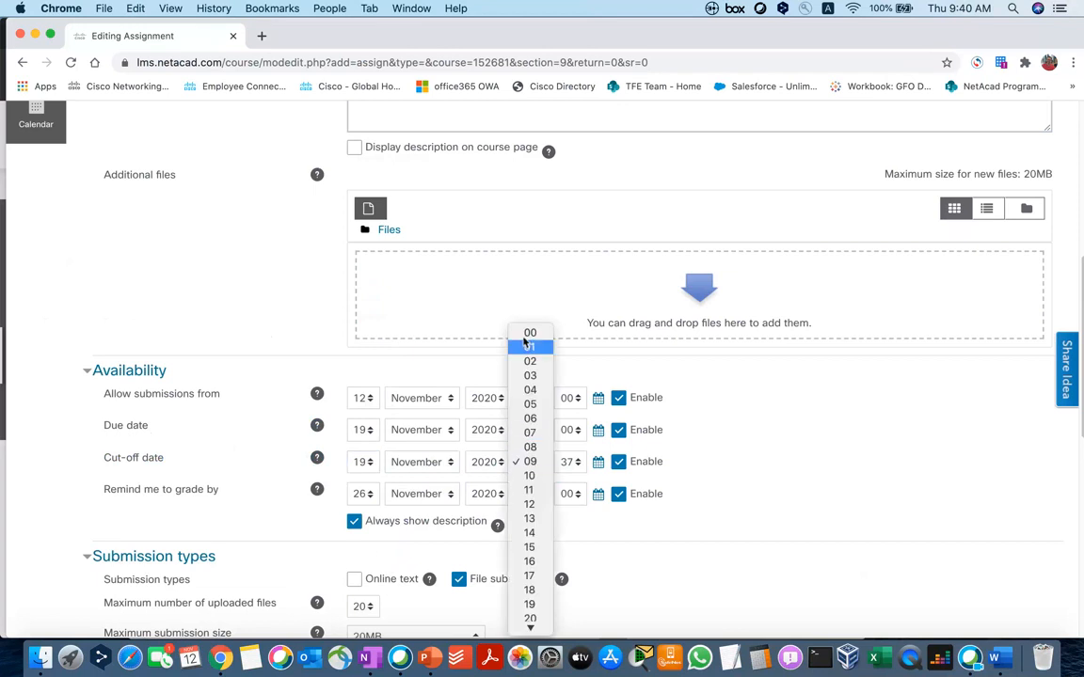
click(529, 334)
click(567, 462)
mouse_move(576, 15)
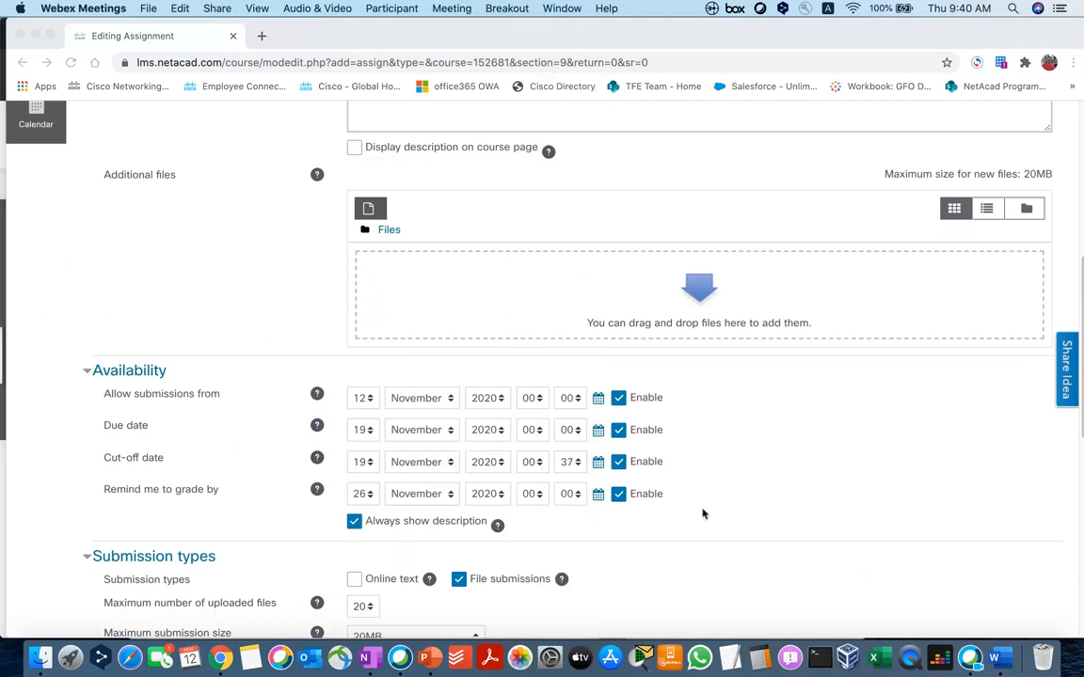
click(574, 440)
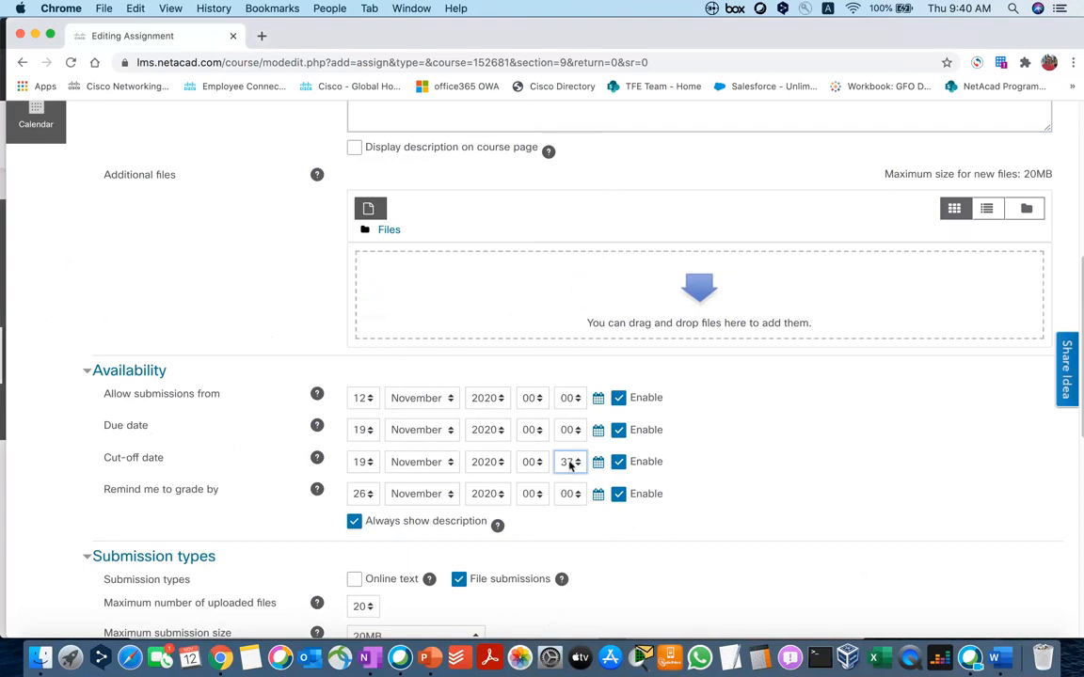
click(571, 461)
click(569, 15)
scroll(292, 499, down, 1)
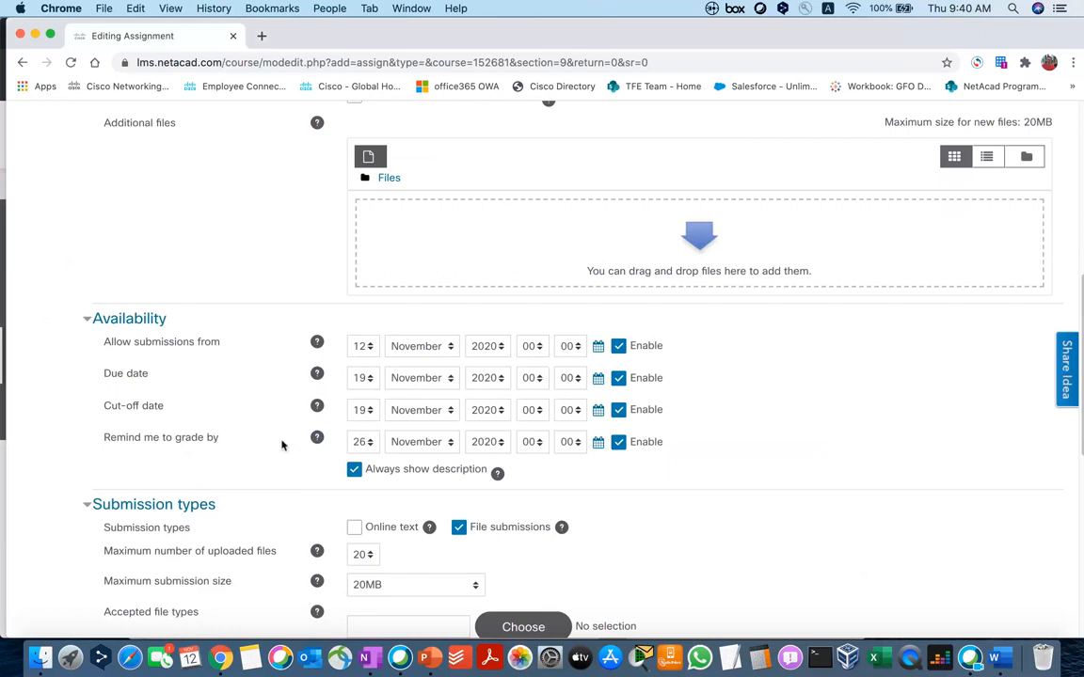
drag(97, 442, 223, 440)
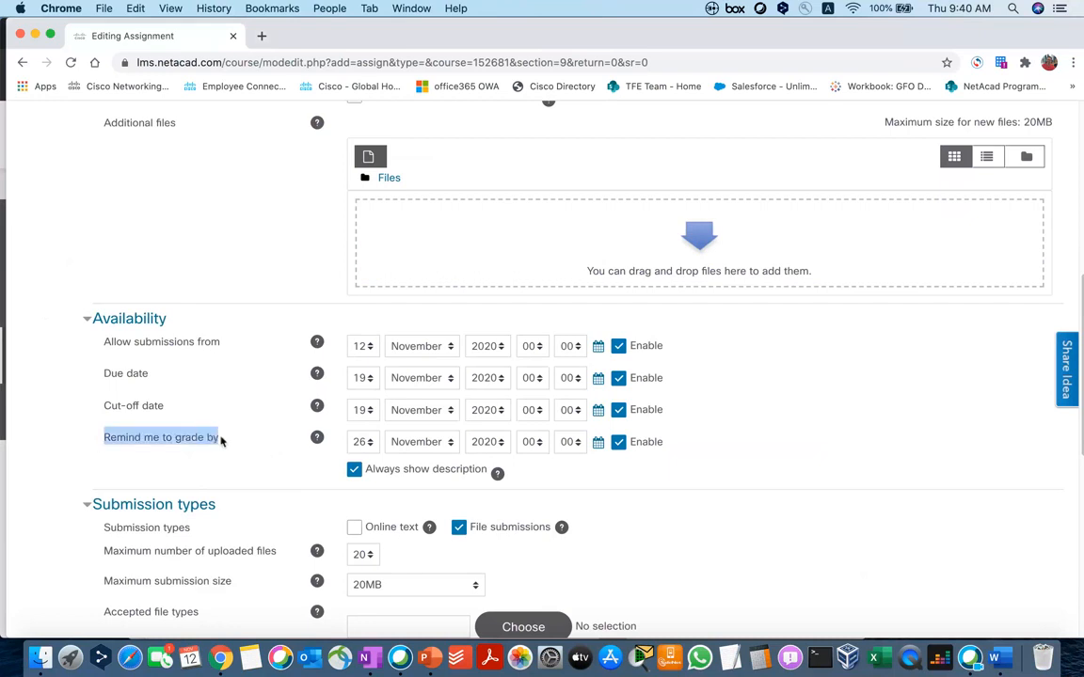
click(74, 420)
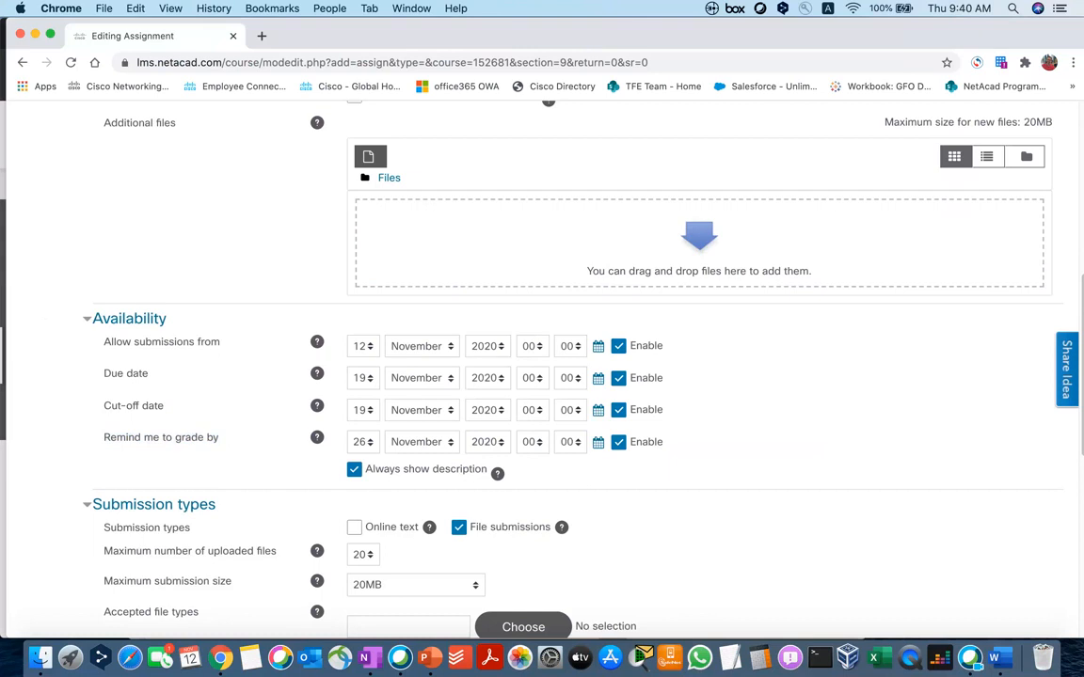
Step: Change the submission type from file submissions to online text and enable a word limit of 500
scroll(160, 408, down, 2)
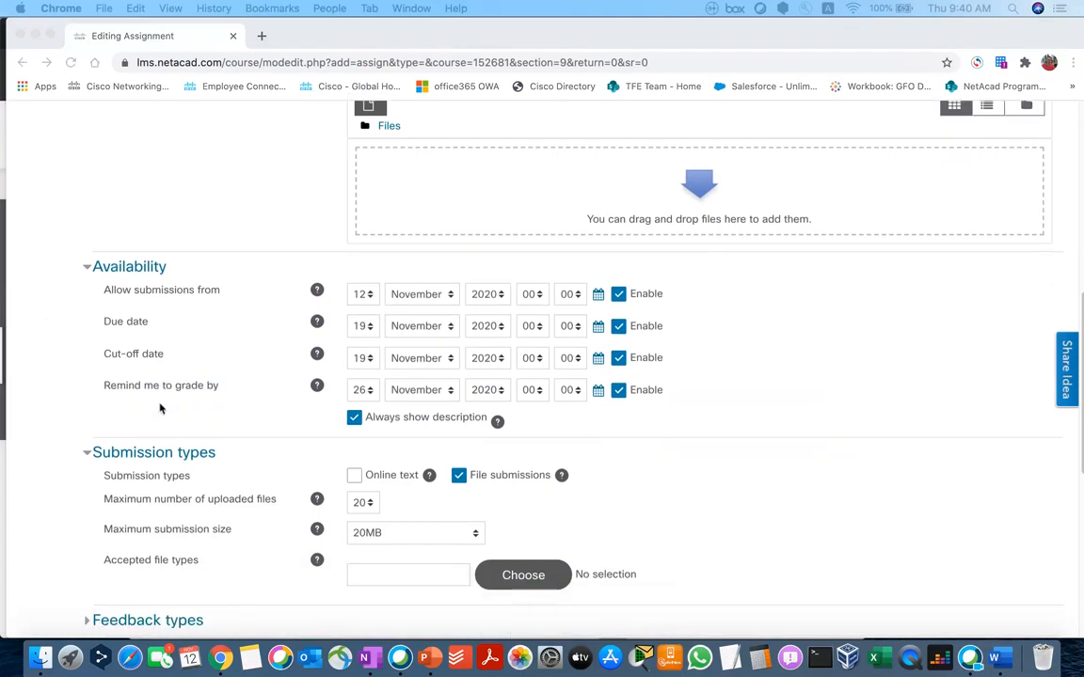
scroll(149, 445, down, 1)
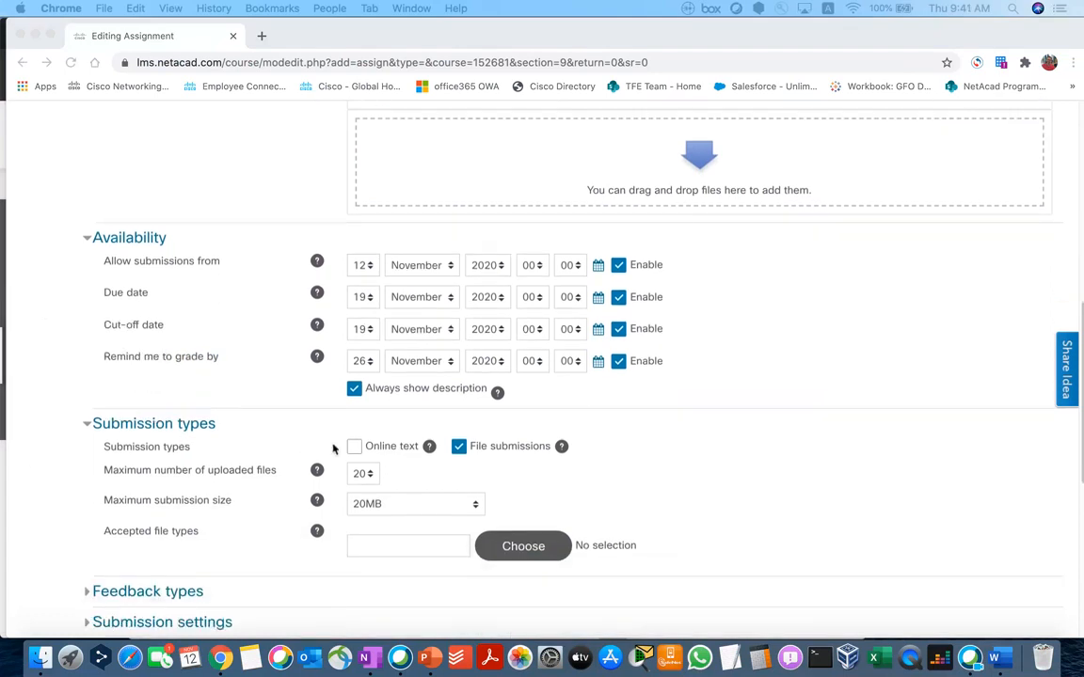
click(106, 445)
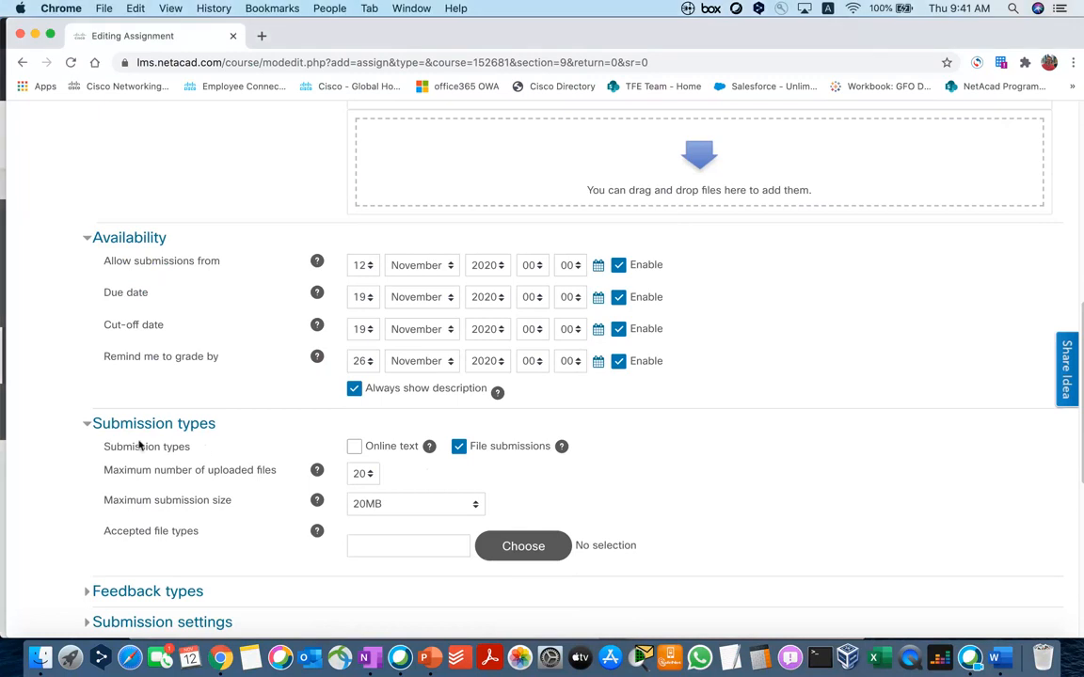
click(459, 448)
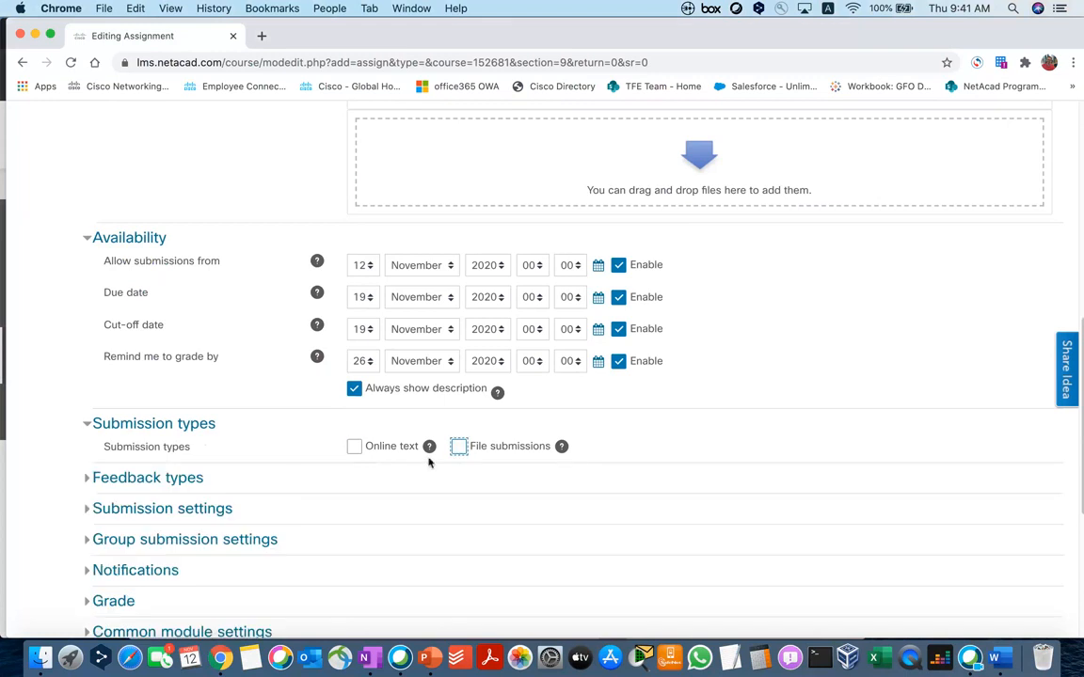
click(355, 448)
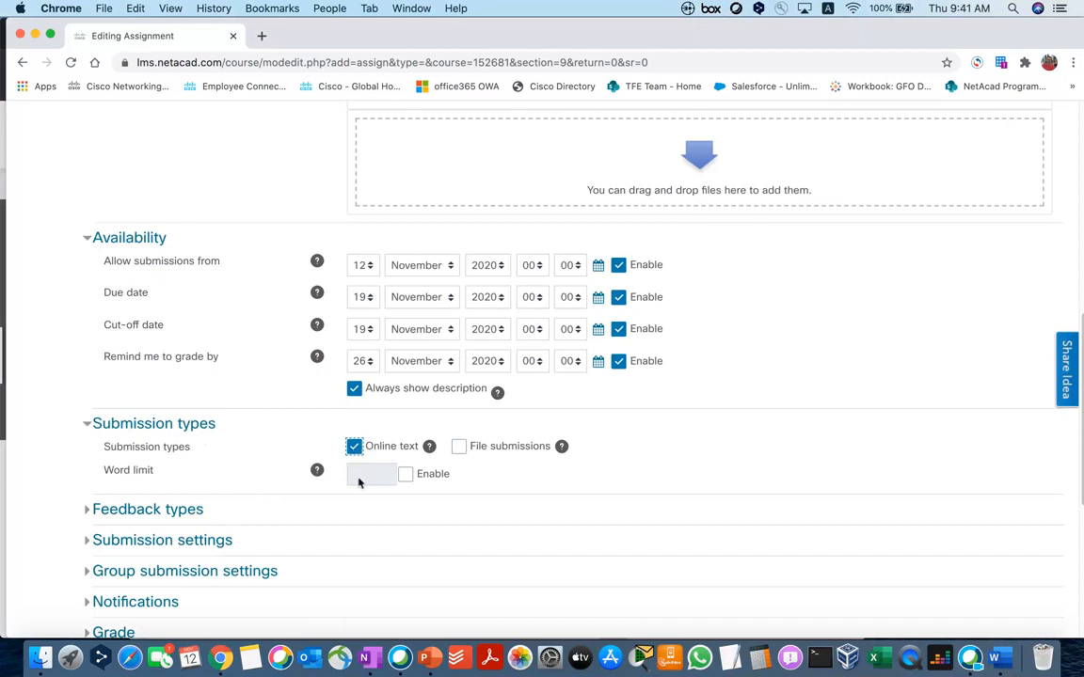
click(405, 474)
click(375, 476)
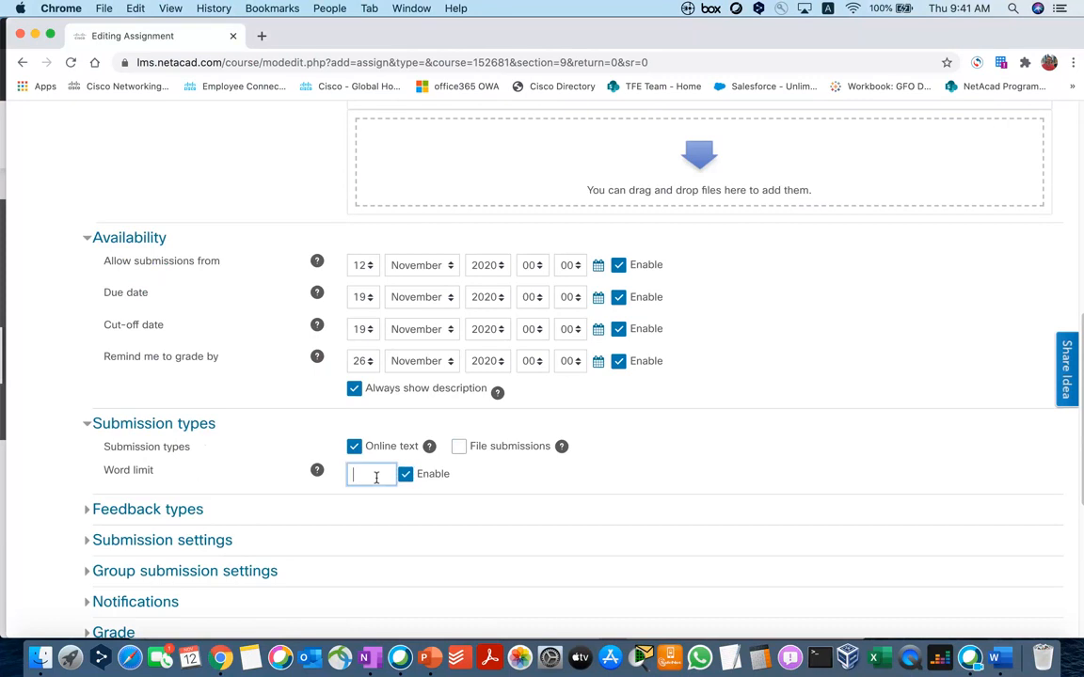
text(500)
click(213, 484)
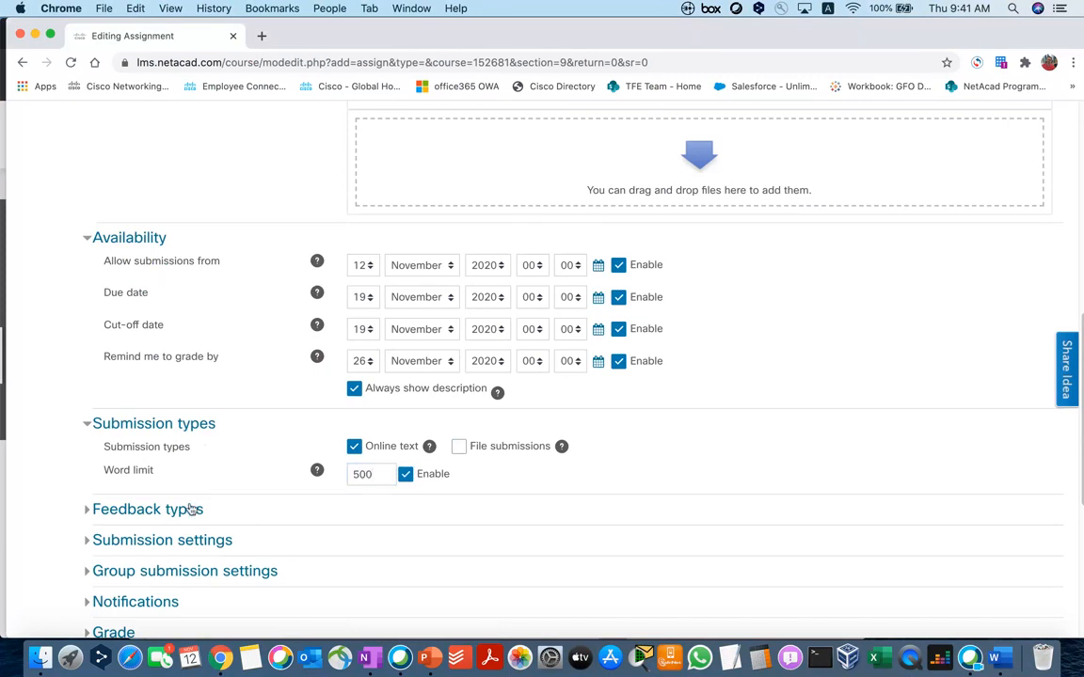
Step: Set Comment inline to Yes in the assignment's feedback types
scroll(226, 471, down, 2)
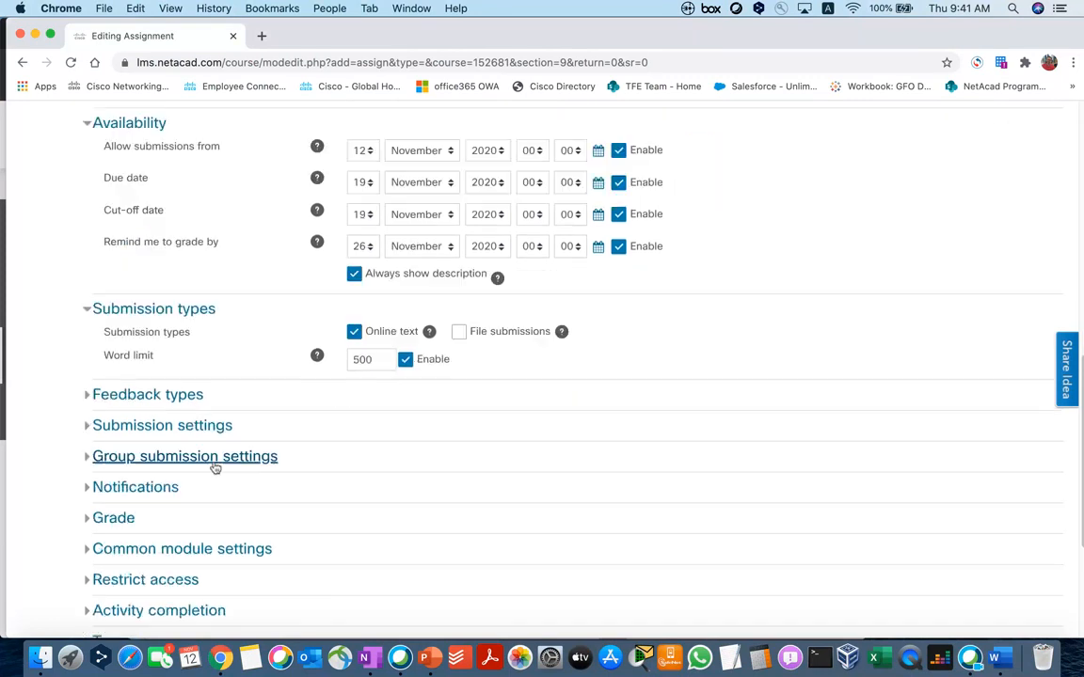
click(151, 397)
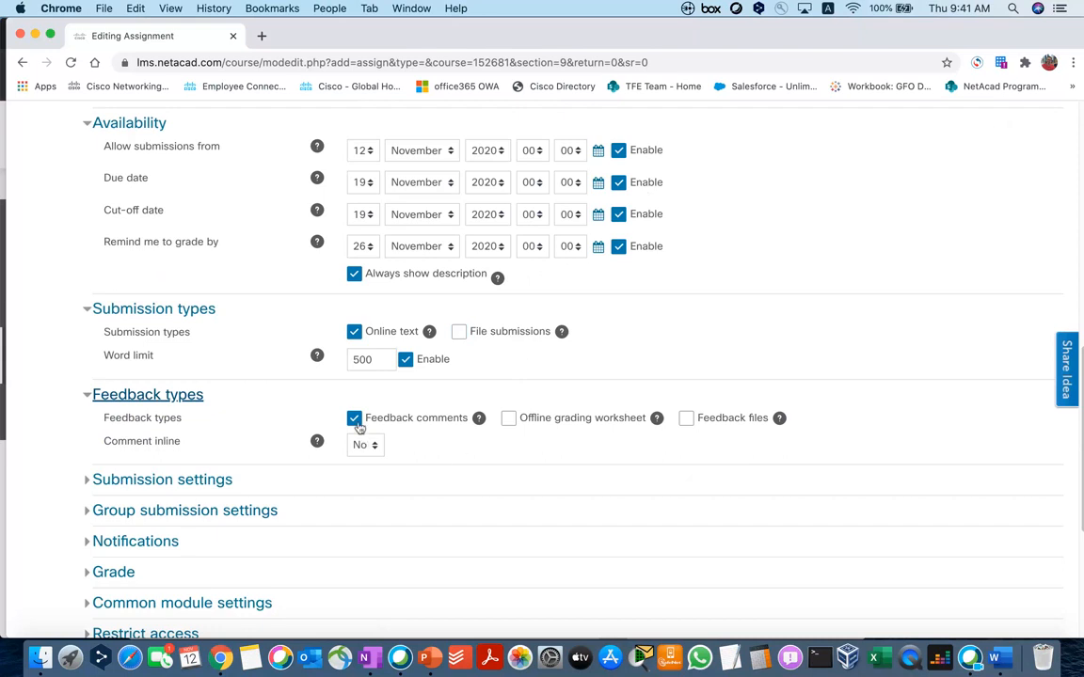
scroll(446, 431, down, 1)
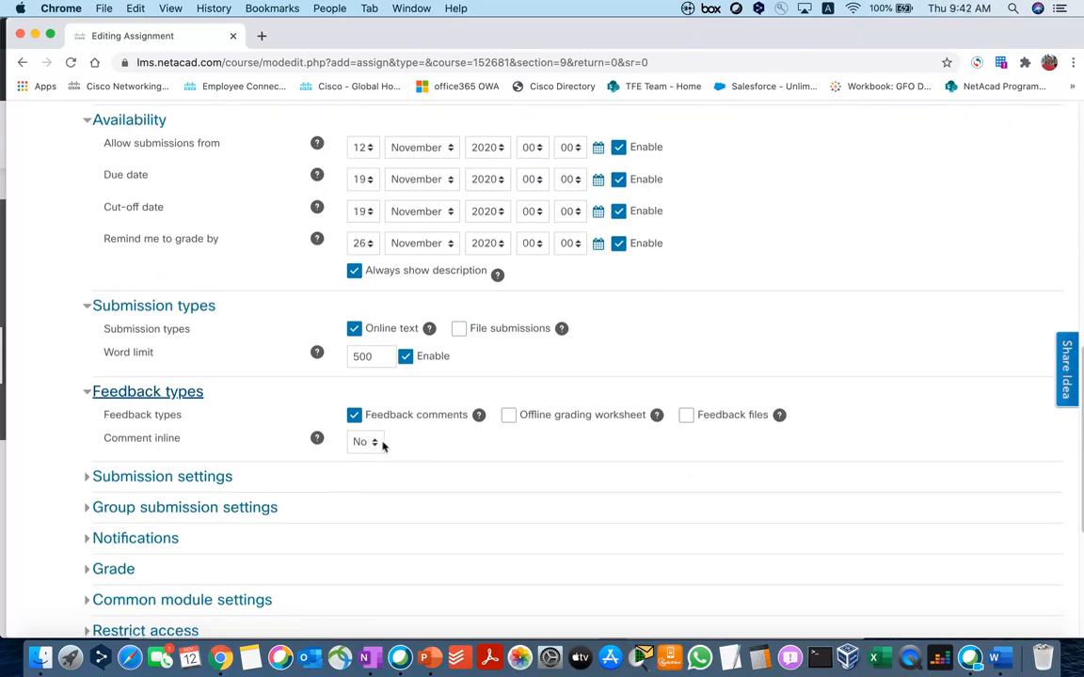
click(381, 444)
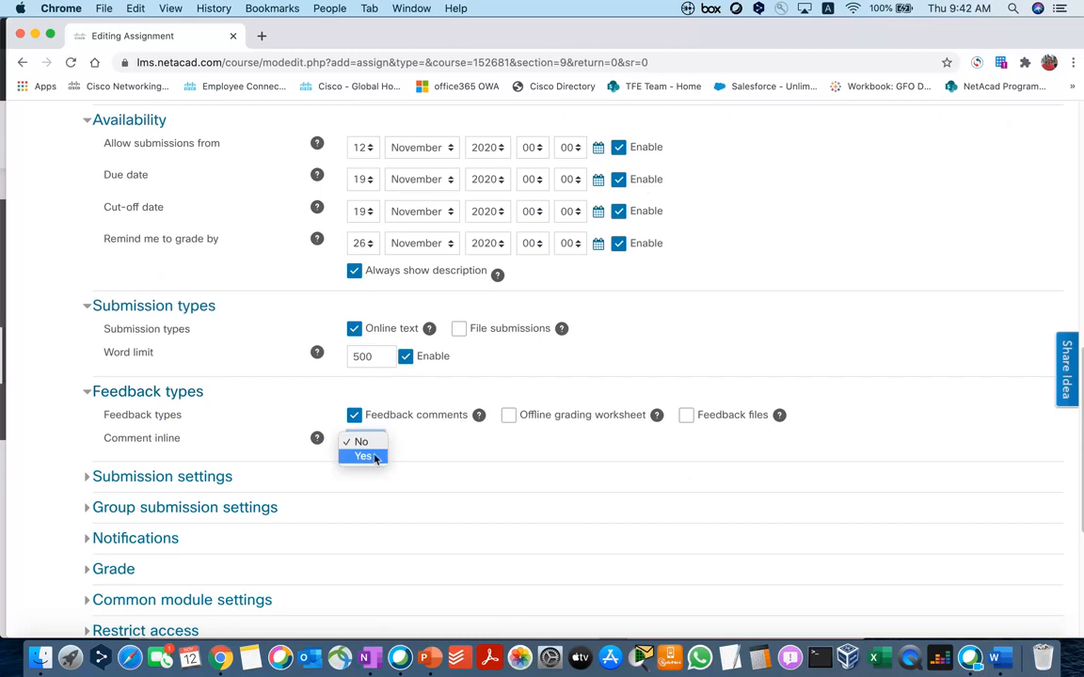
click(375, 457)
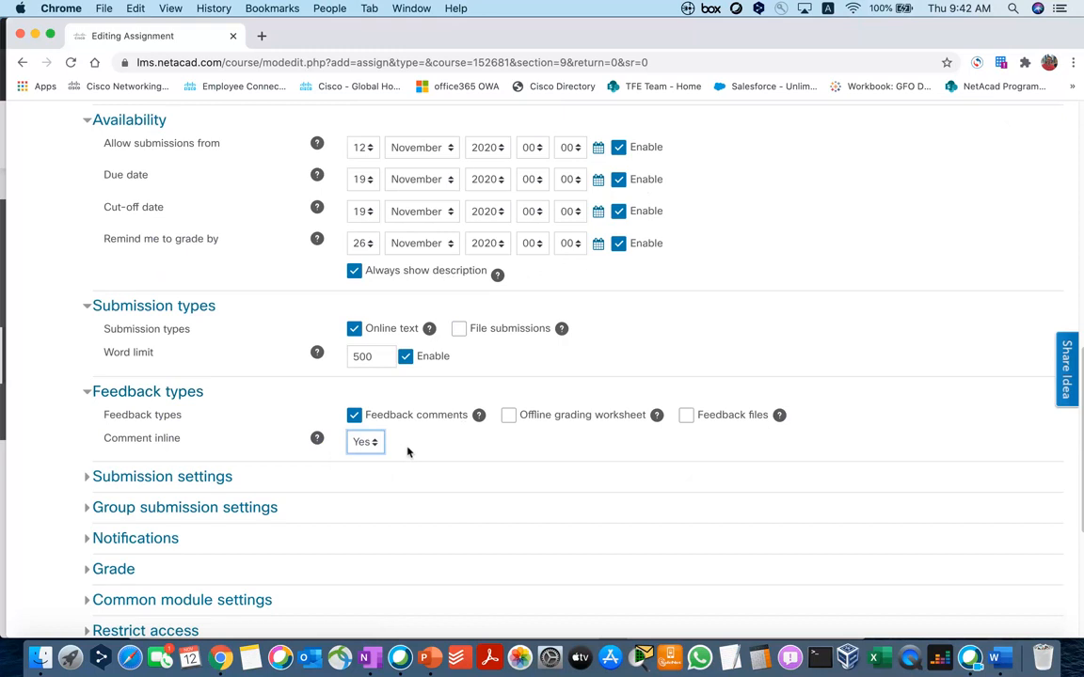
click(439, 445)
Step: In the submission settings, require students to click the submit button and to accept the submission statement
click(153, 476)
scroll(152, 491, down, 2)
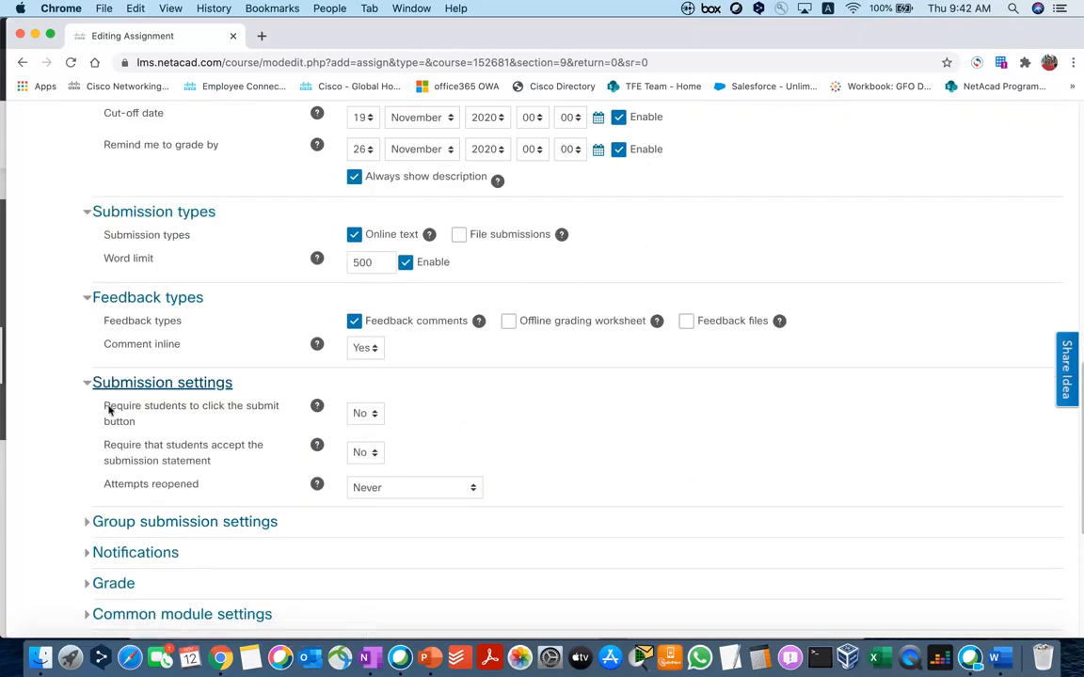
click(366, 414)
click(362, 426)
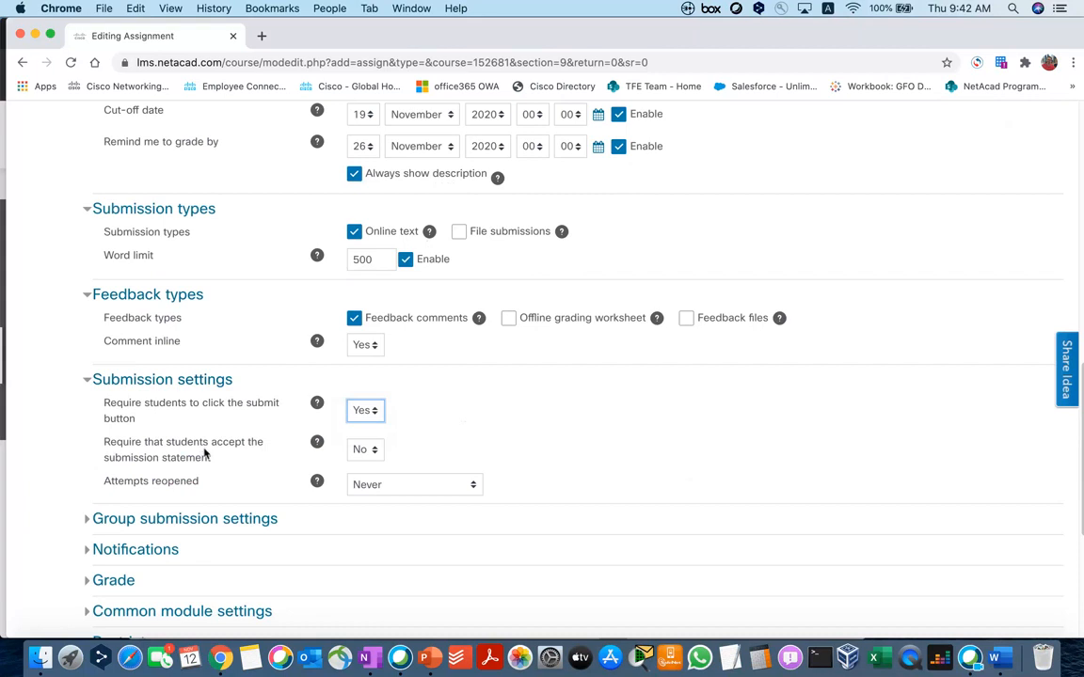
click(367, 451)
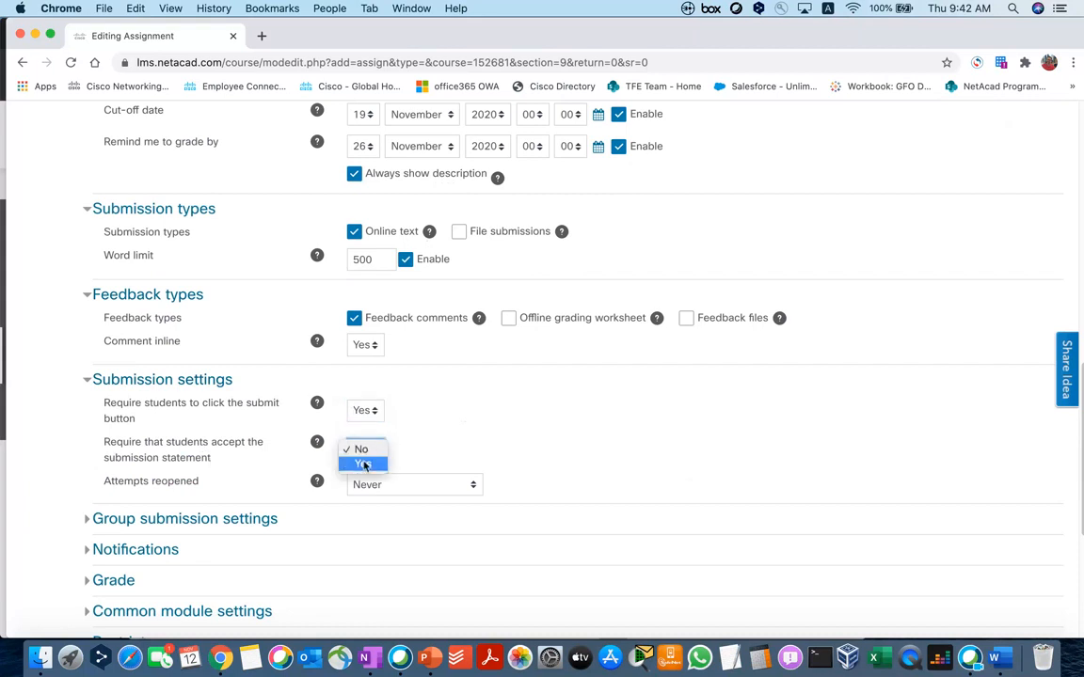
click(367, 464)
scroll(245, 459, down, 2)
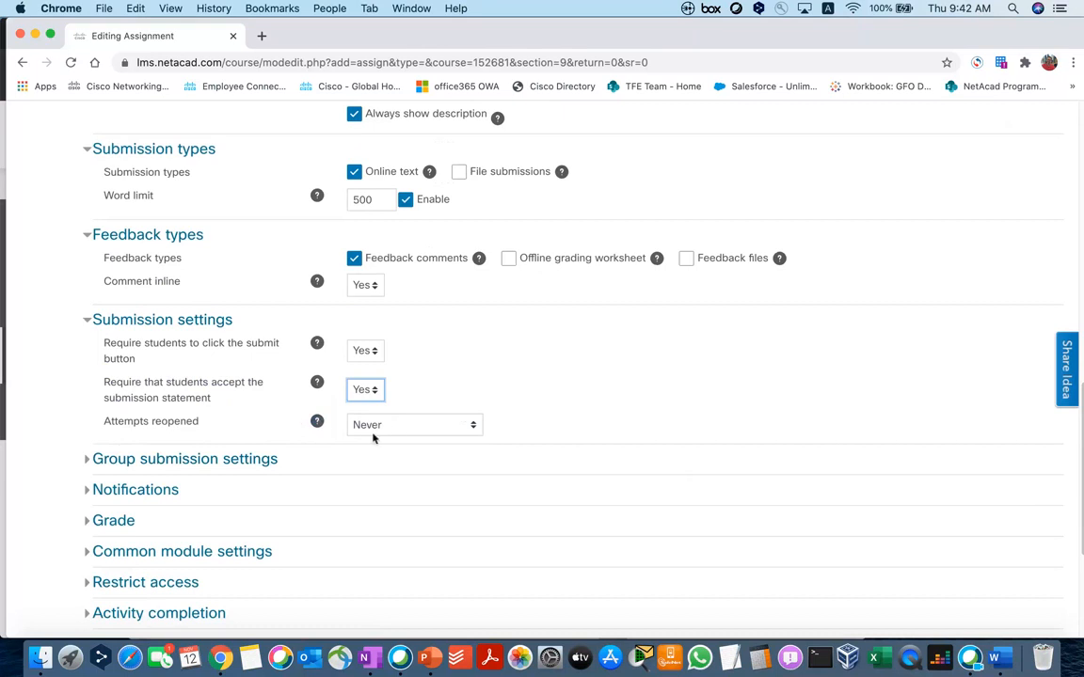
click(261, 417)
scroll(187, 482, down, 1)
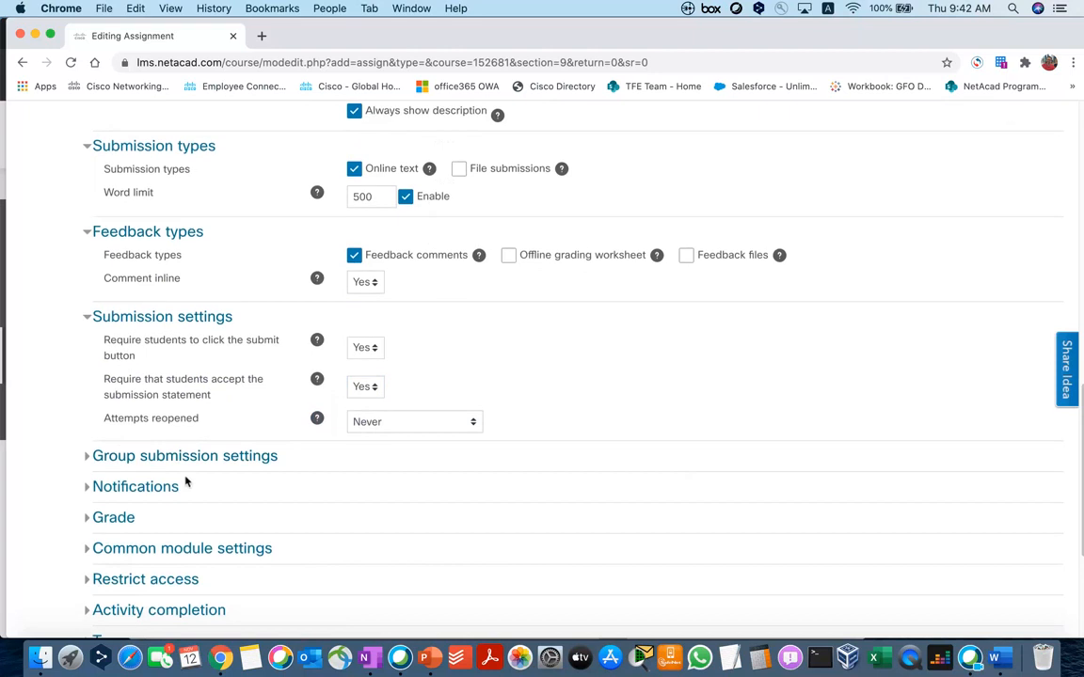
Step: Set Notify graders about submissions to Yes in the assignment's notification settings
click(172, 486)
scroll(157, 395, down, 5)
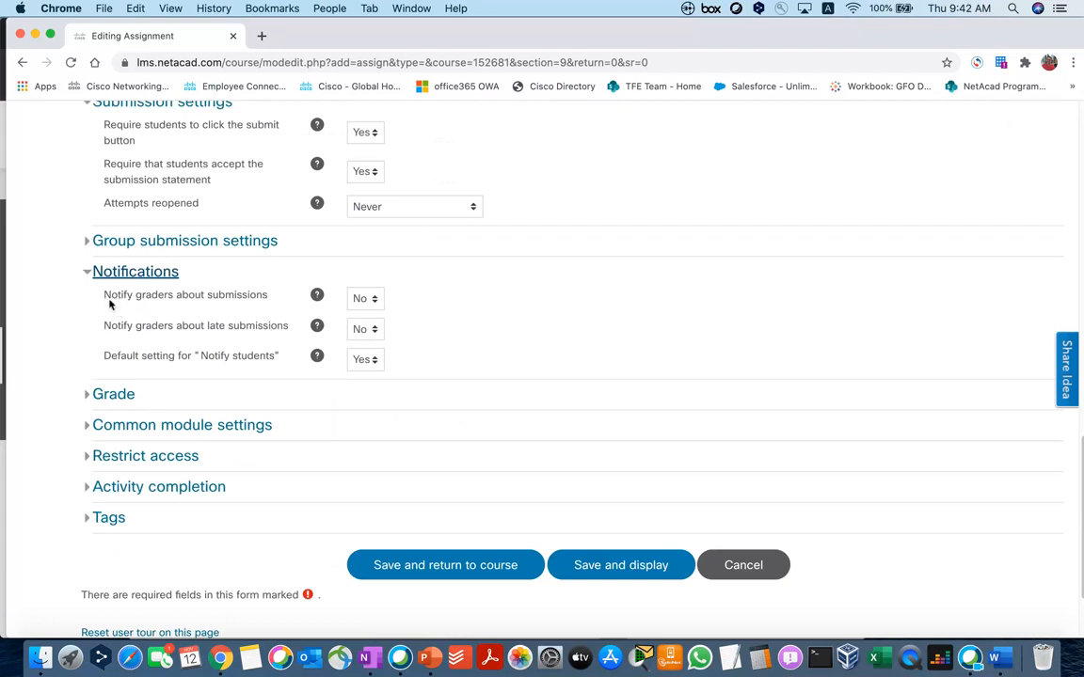
click(368, 300)
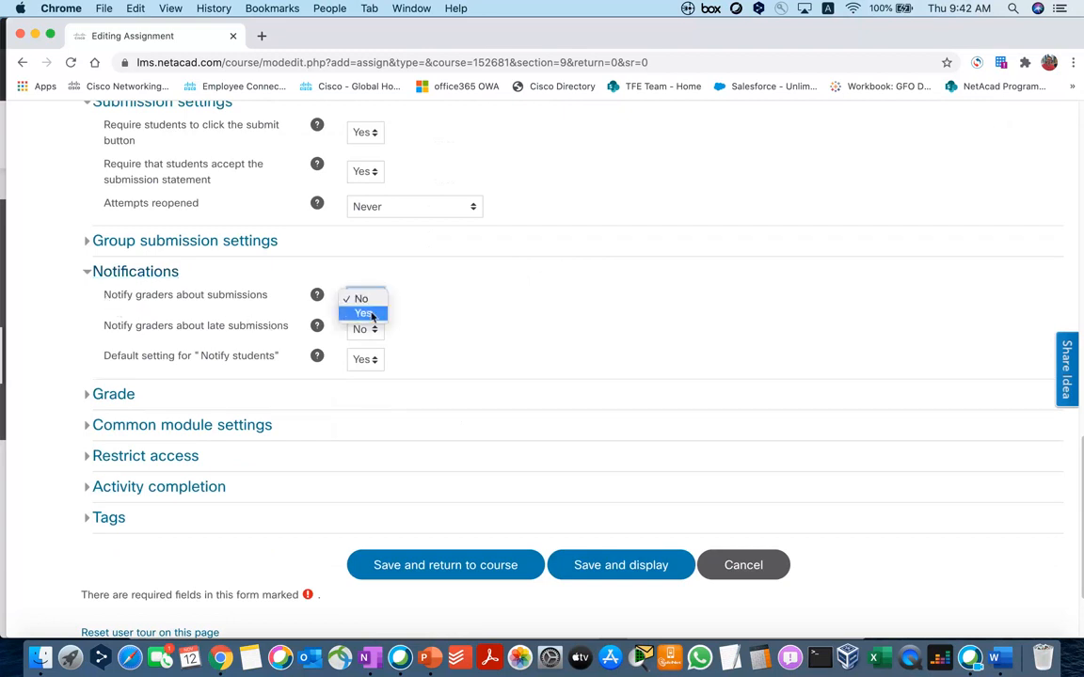
click(363, 313)
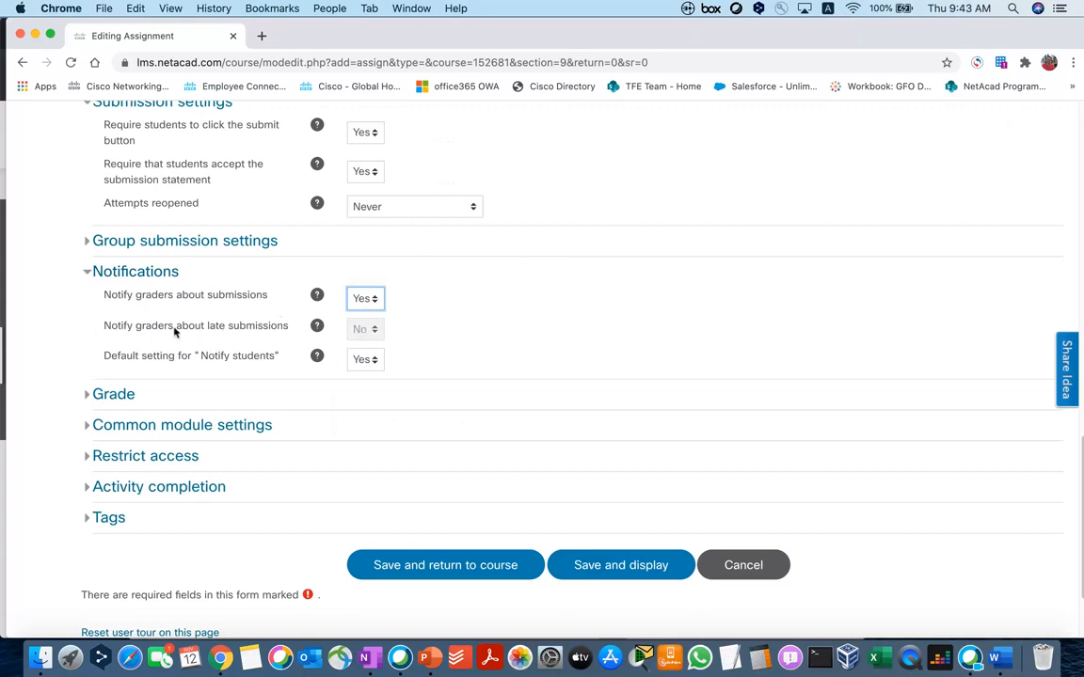
click(94, 359)
scroll(283, 484, down, 2)
Step: Set the assignment's grade to pass to 70 in the grade settings
click(123, 378)
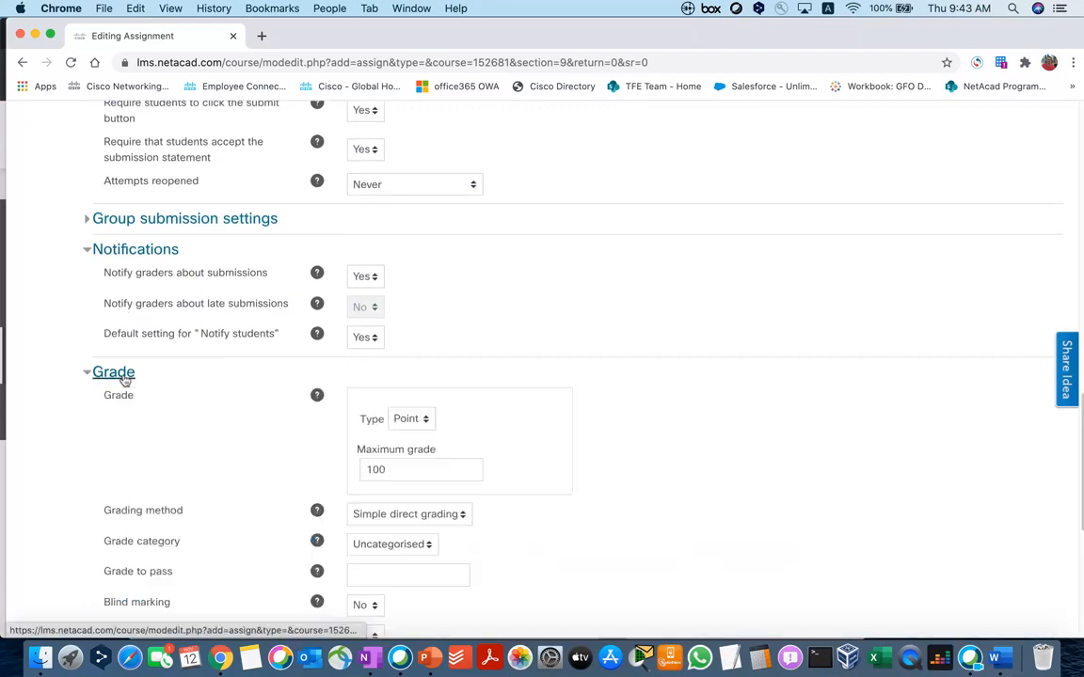
scroll(132, 380, down, 5)
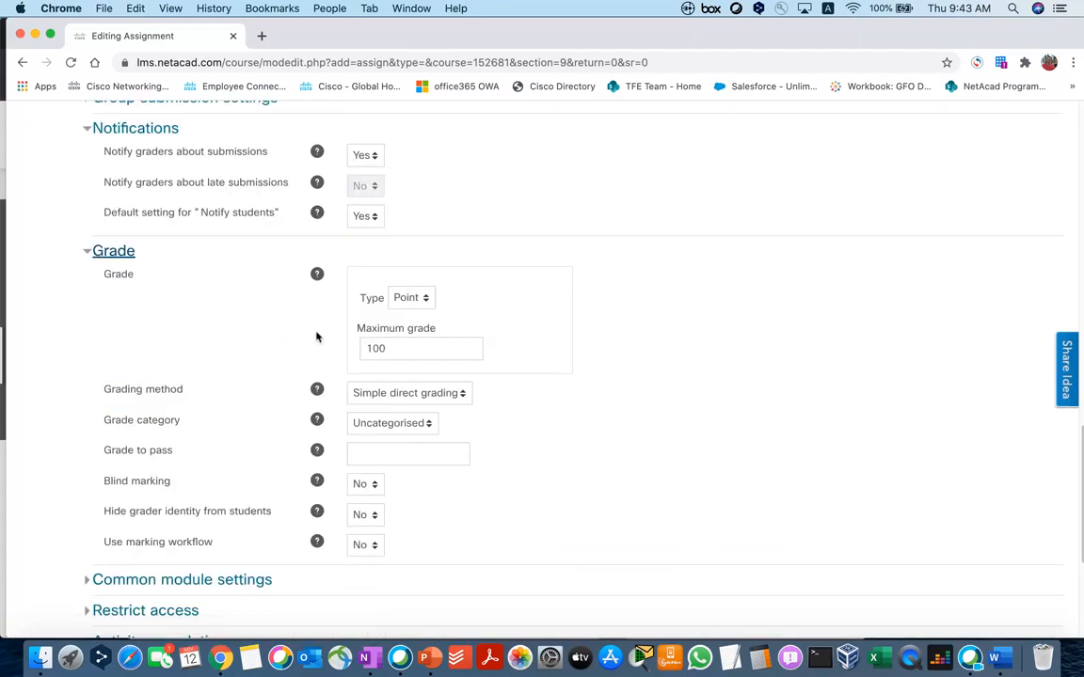
click(403, 348)
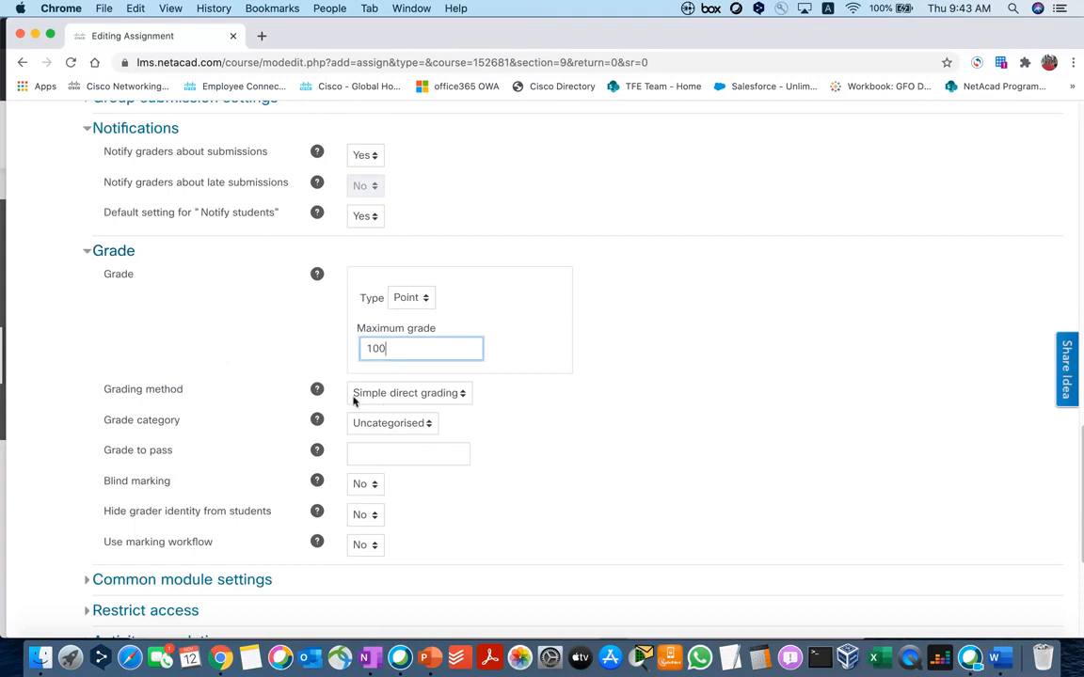
scroll(250, 451, down, 1)
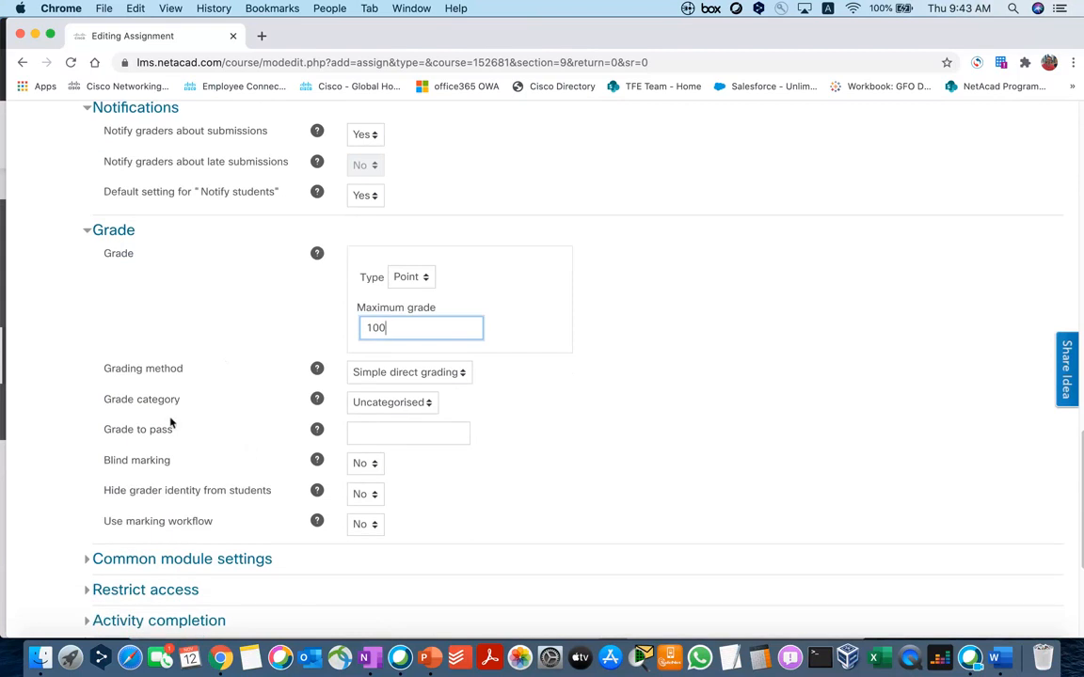
scroll(235, 419, down, 1)
click(382, 414)
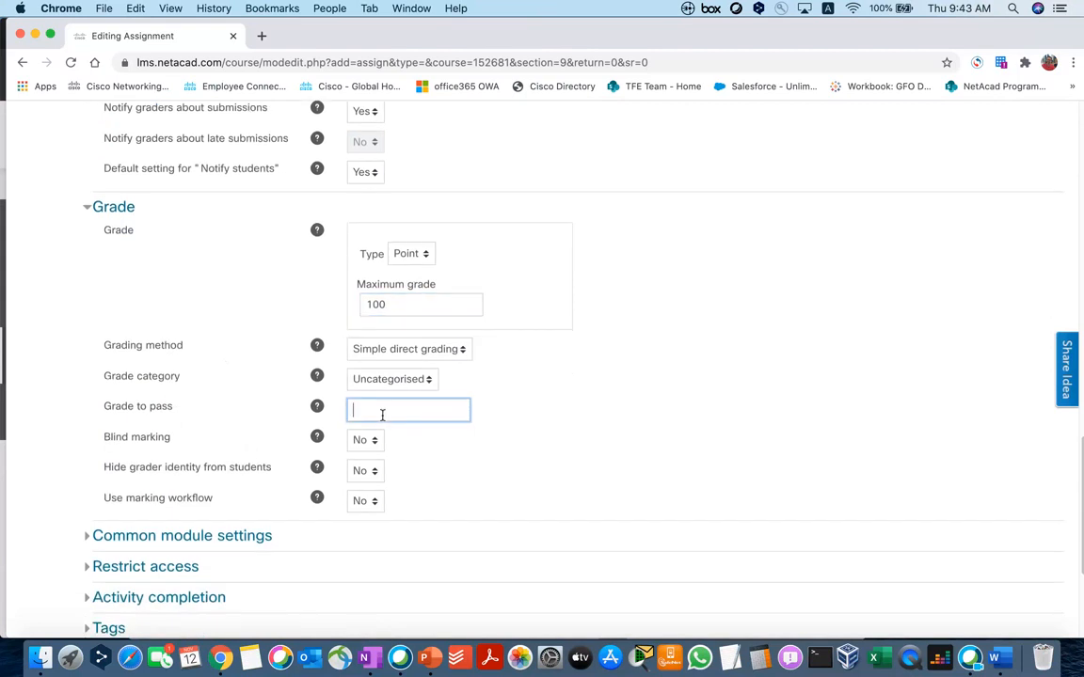
text(70)
click(351, 528)
scroll(237, 440, down, 1)
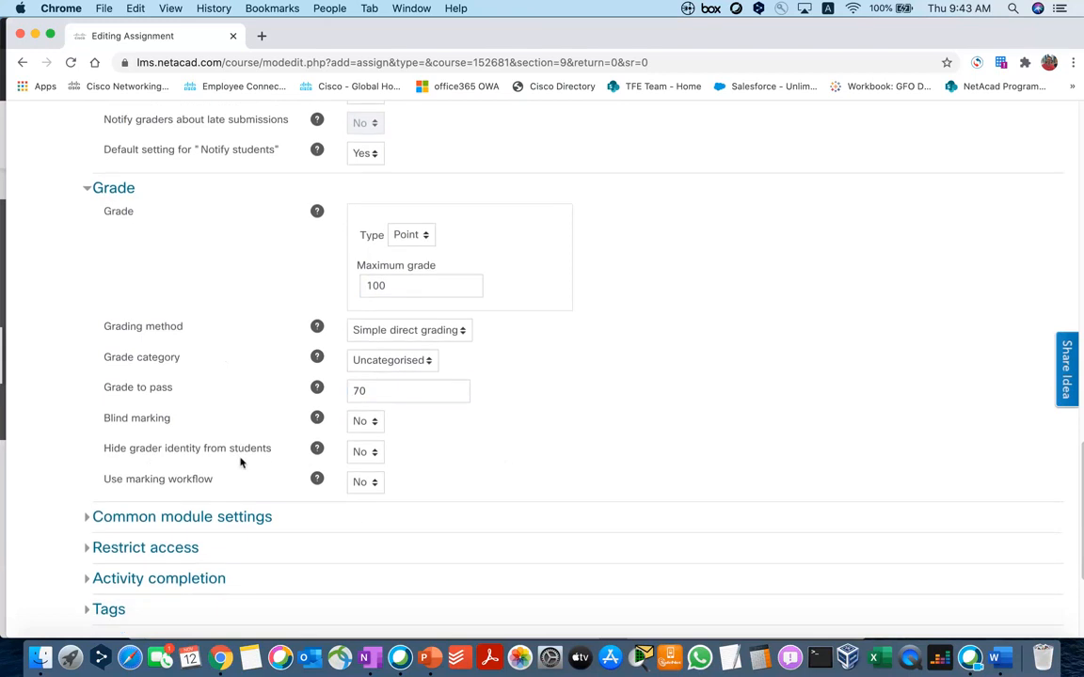
Step: Set both Blind marking and Hide grader identity from students to Yes in the grade settings
drag(104, 421, 168, 420)
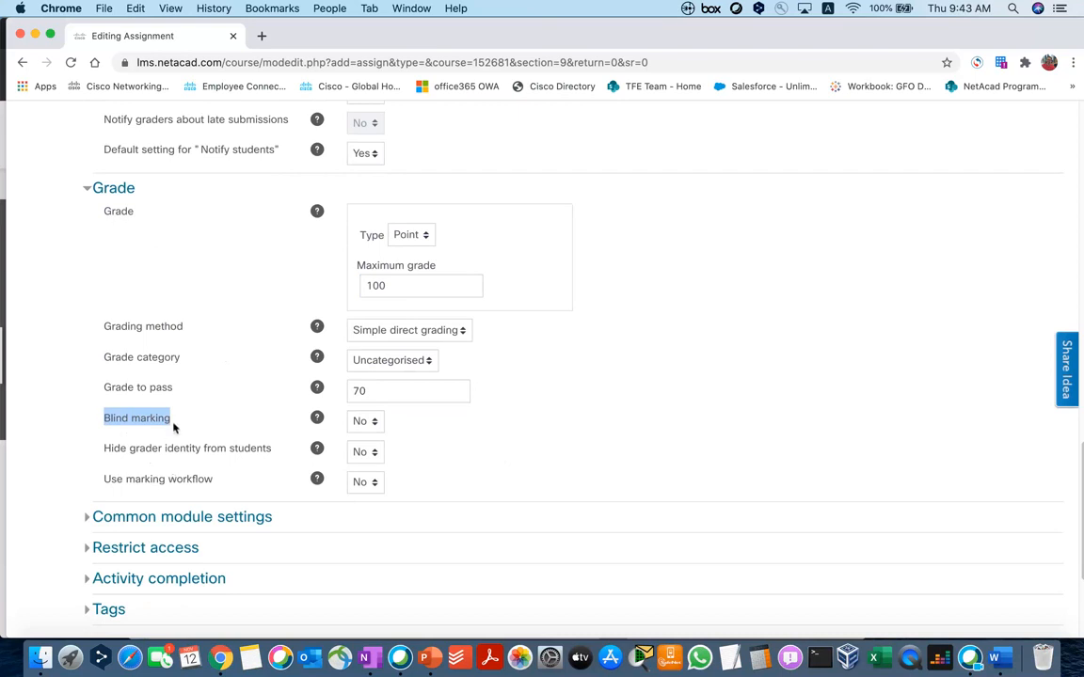
click(359, 423)
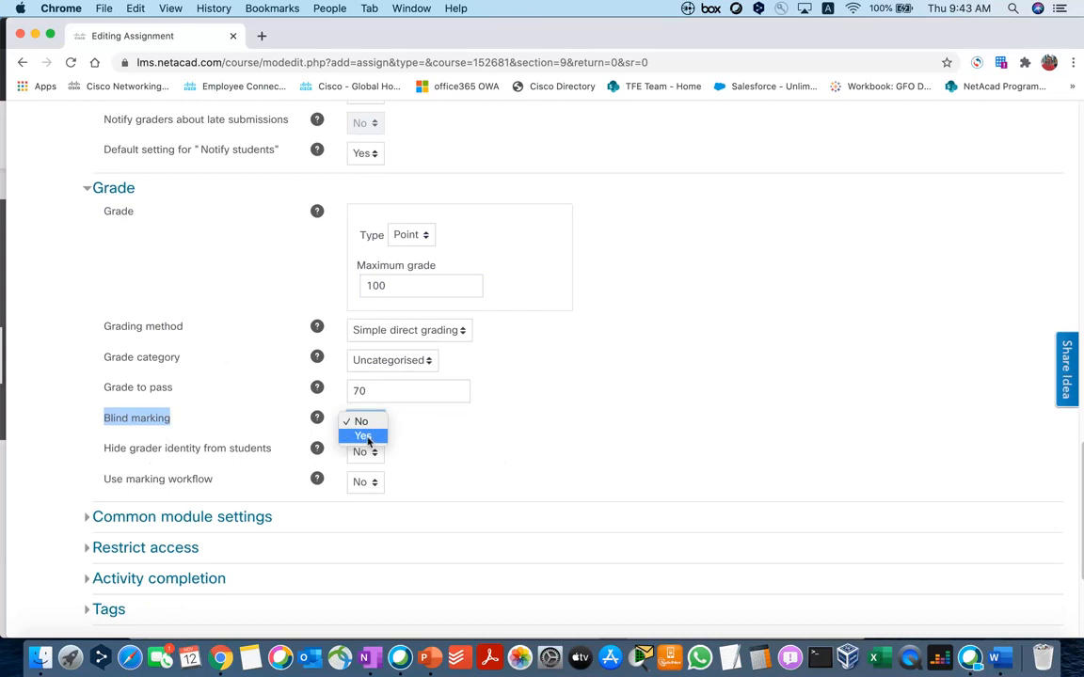
click(363, 436)
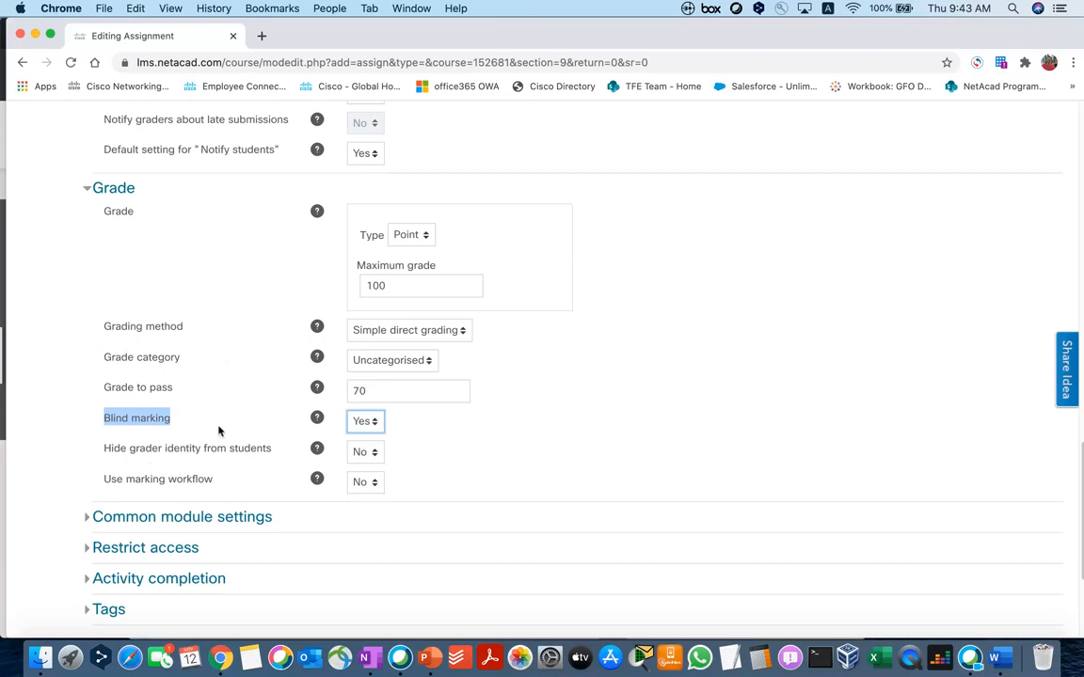
click(221, 428)
scroll(193, 425, down, 1)
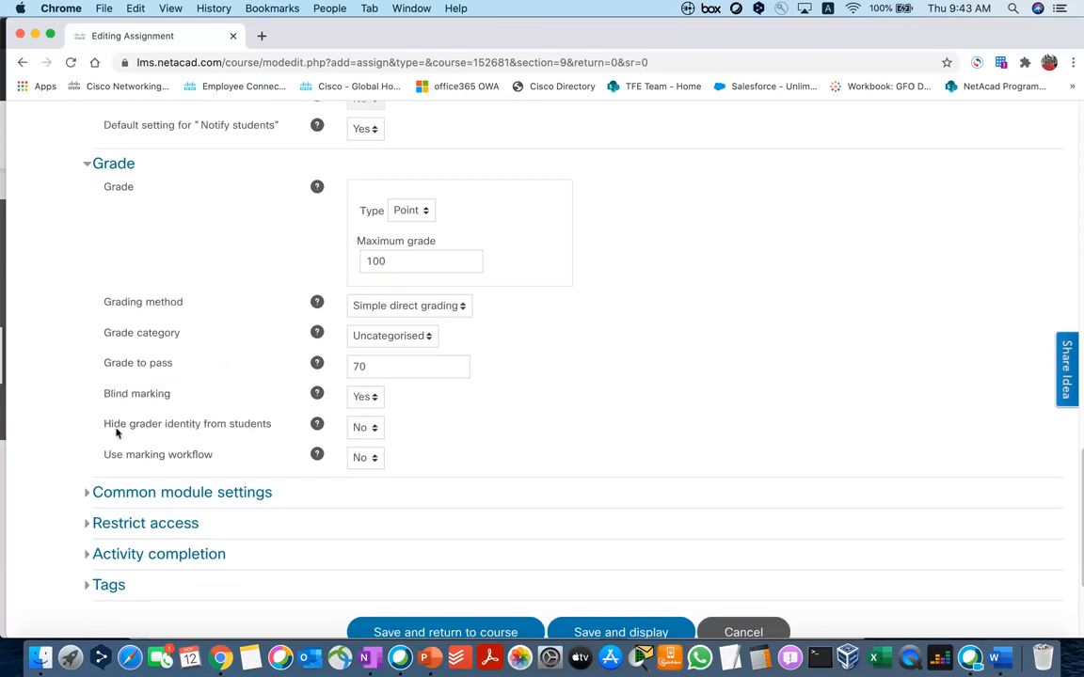
drag(107, 429, 285, 433)
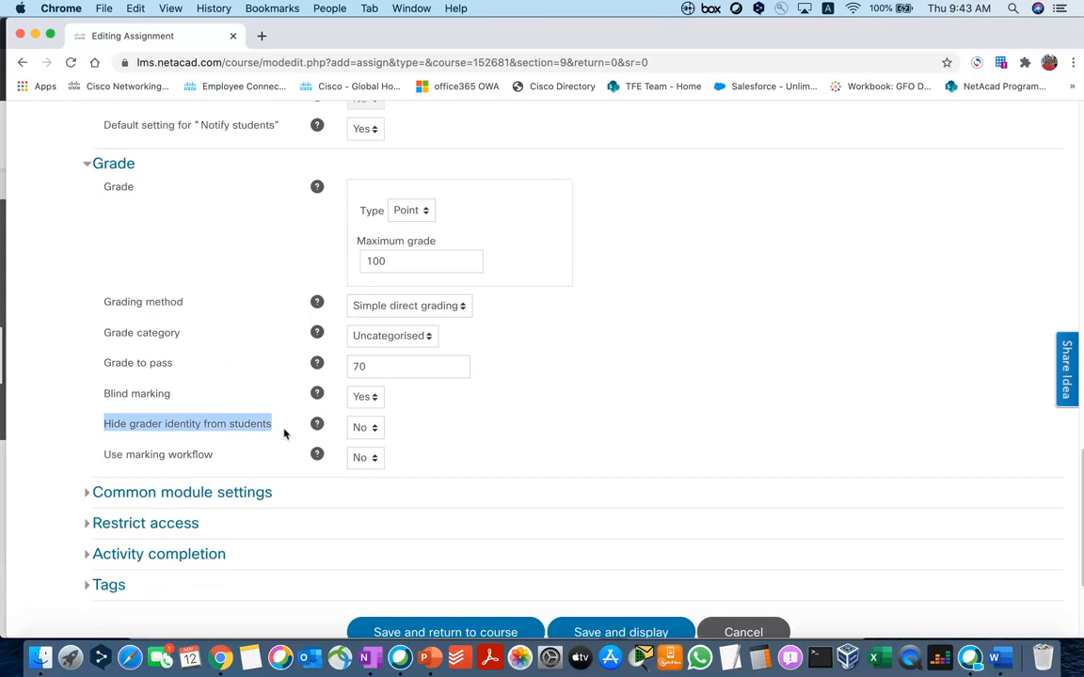
click(365, 427)
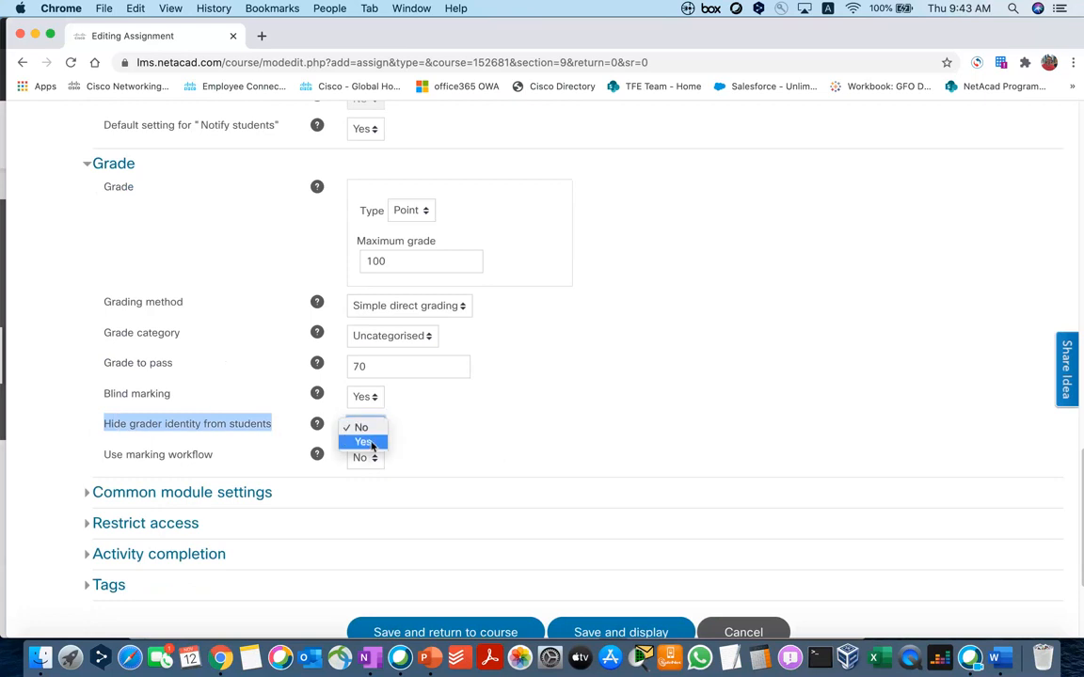
click(365, 441)
click(89, 429)
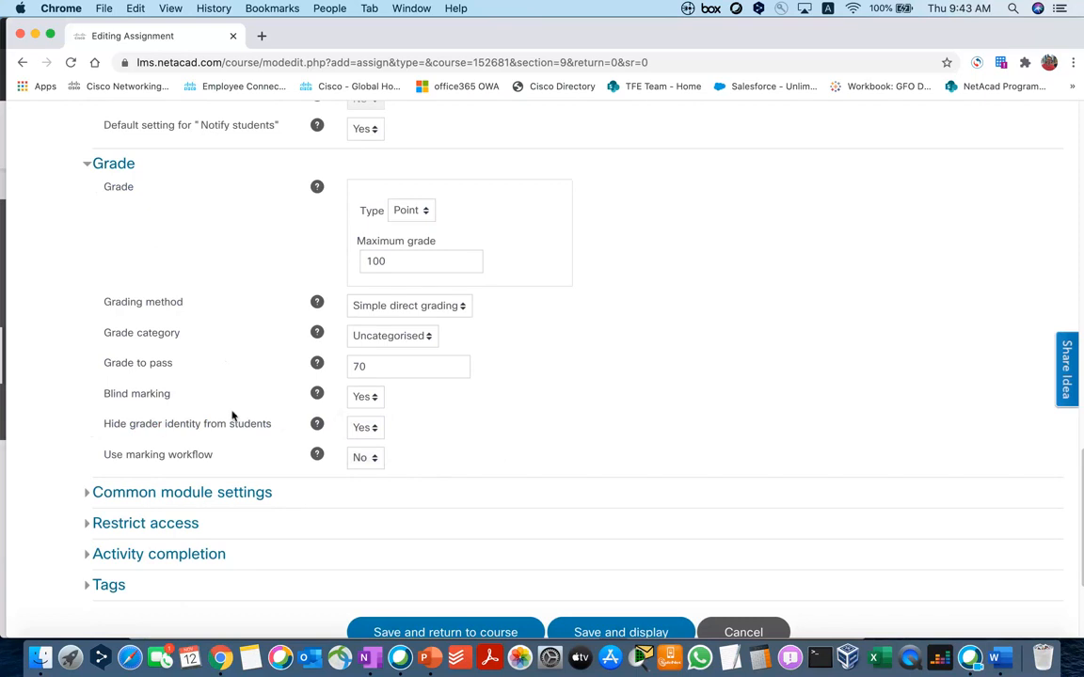
Step: Save the assignment and return to the course page
scroll(64, 427, down, 1)
scroll(64, 427, down, 1)
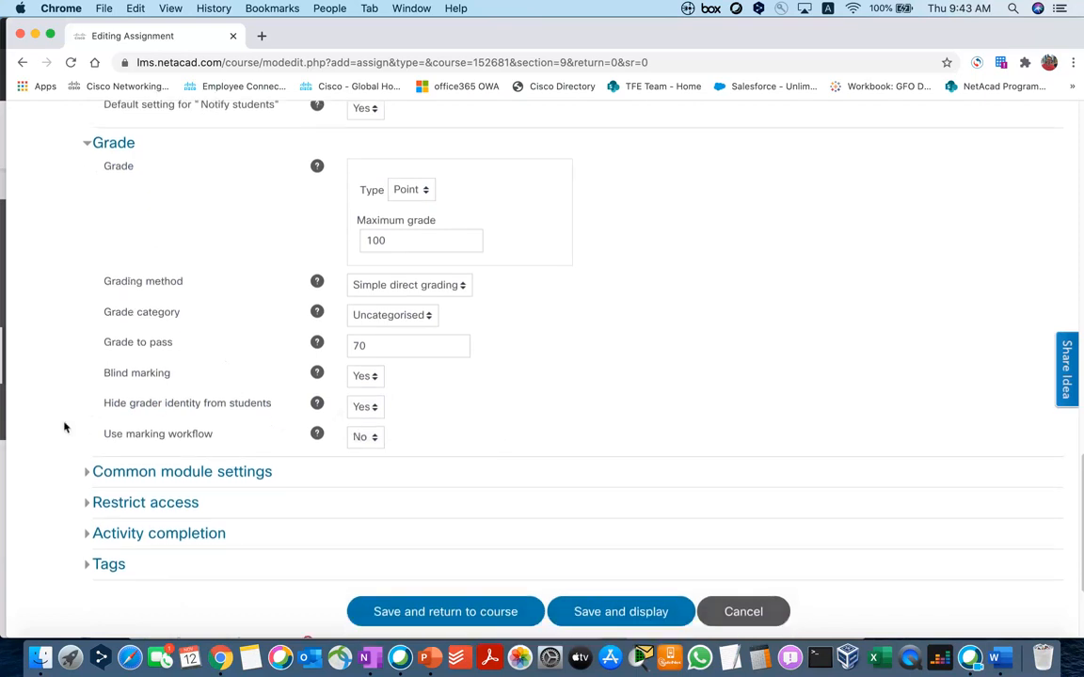
scroll(229, 407, down, 1)
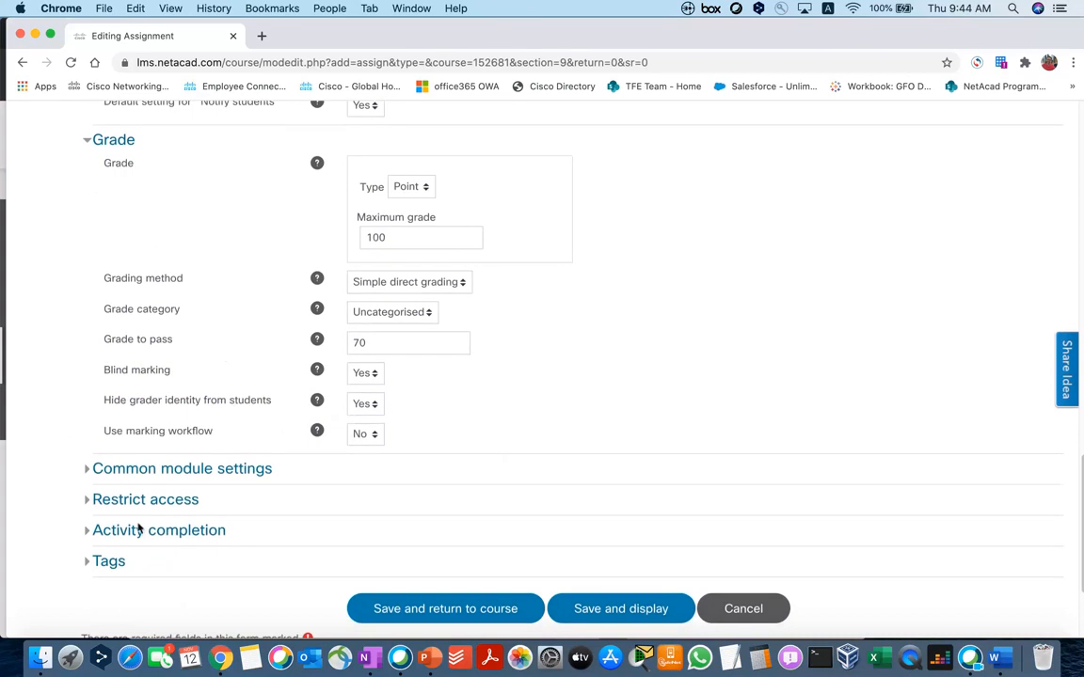
scroll(611, 526, down, 1)
click(475, 583)
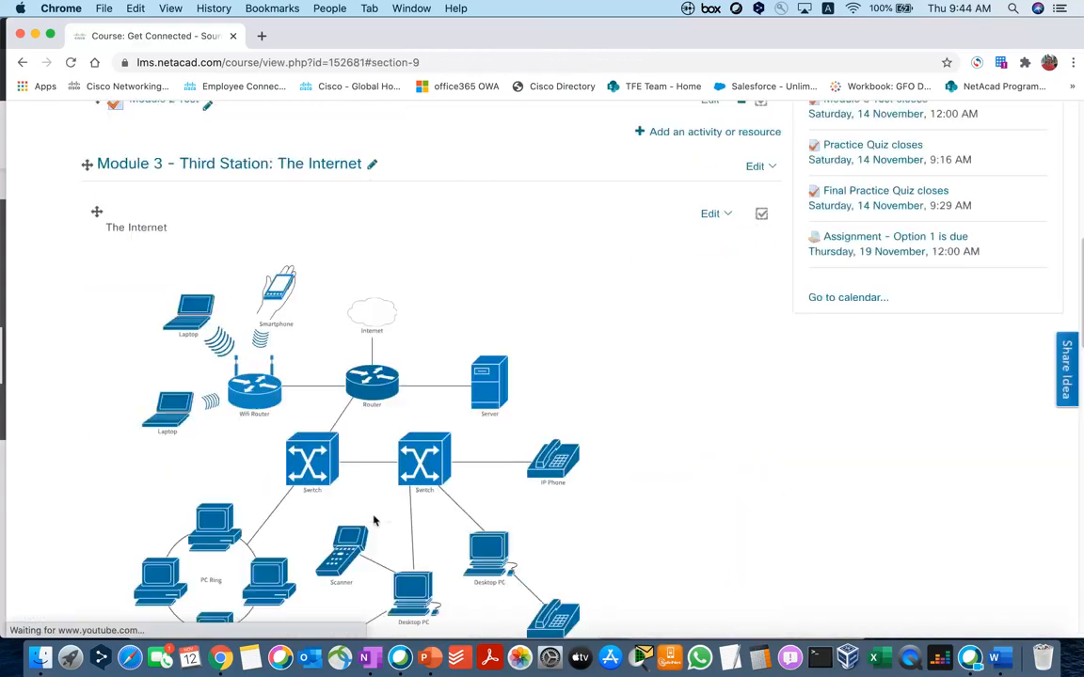
Step: Open Assignment - Option 1 from the Assignments section and review its grading summary, including participants, submitted and needs-grading entries
scroll(374, 550, down, 3)
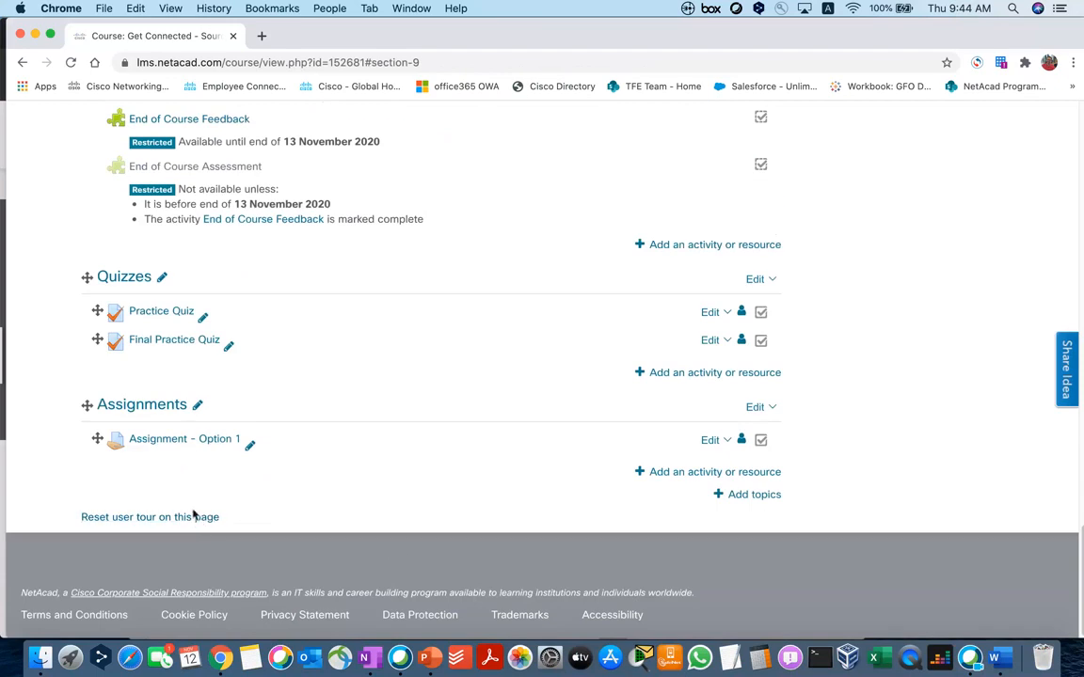
click(192, 444)
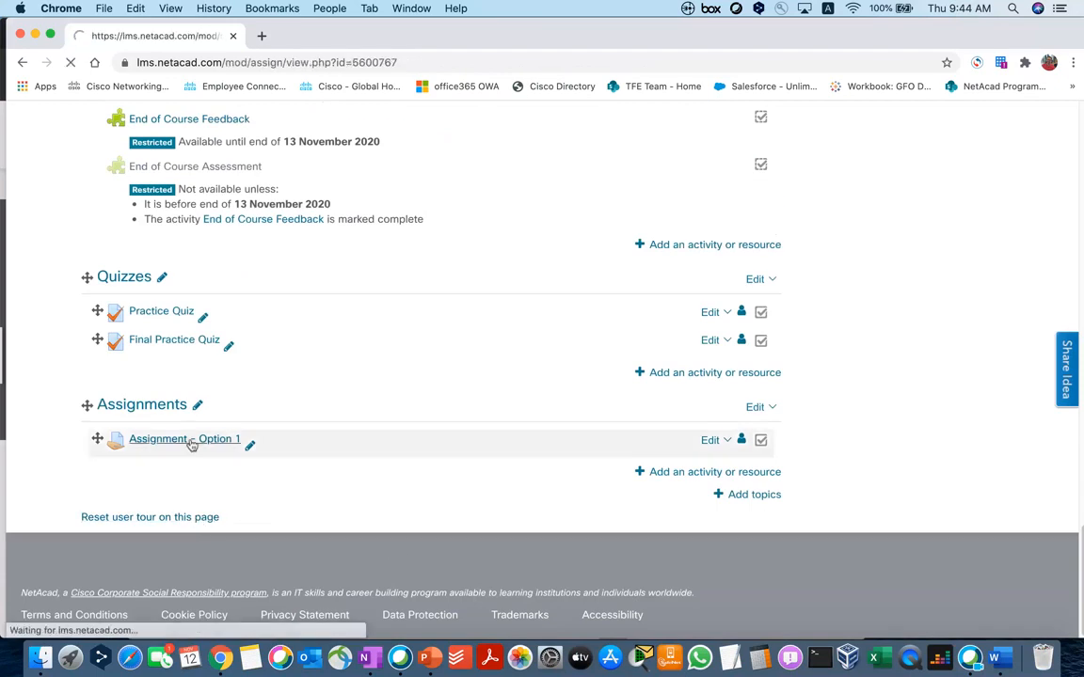
scroll(315, 474, down, 5)
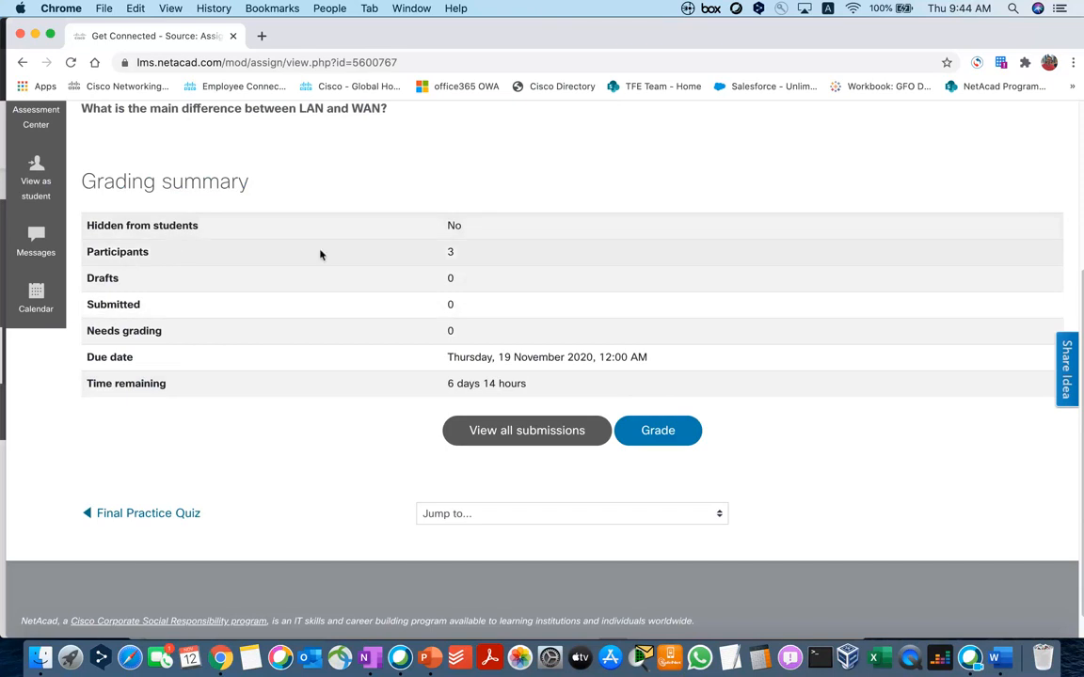
scroll(441, 308, up, 1)
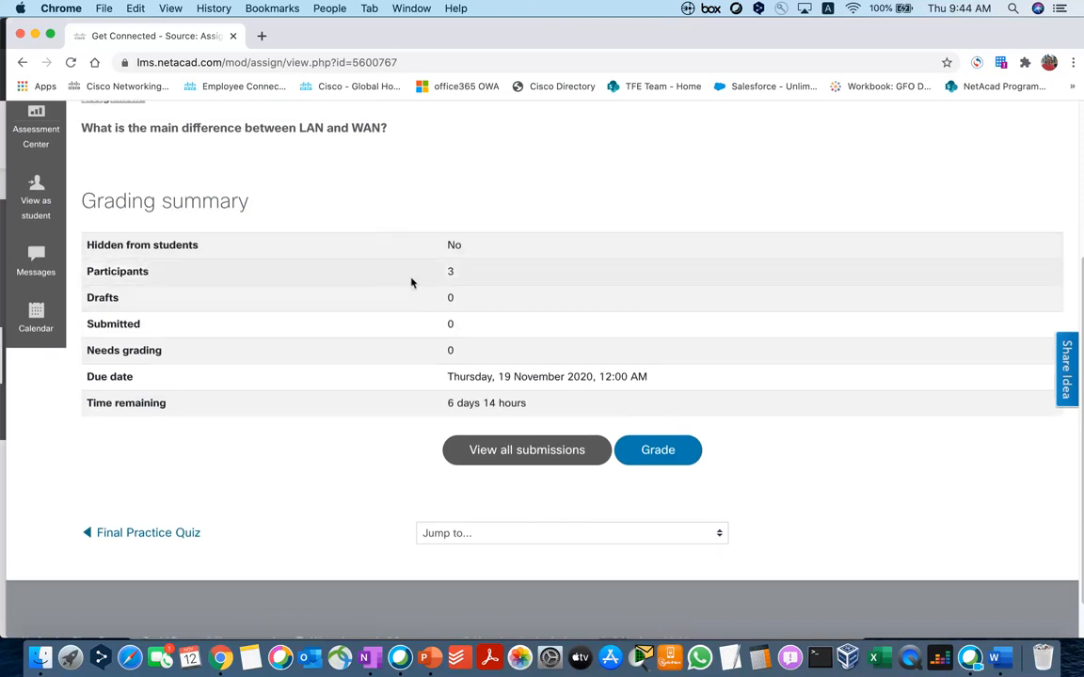
double_click(451, 272)
click(177, 307)
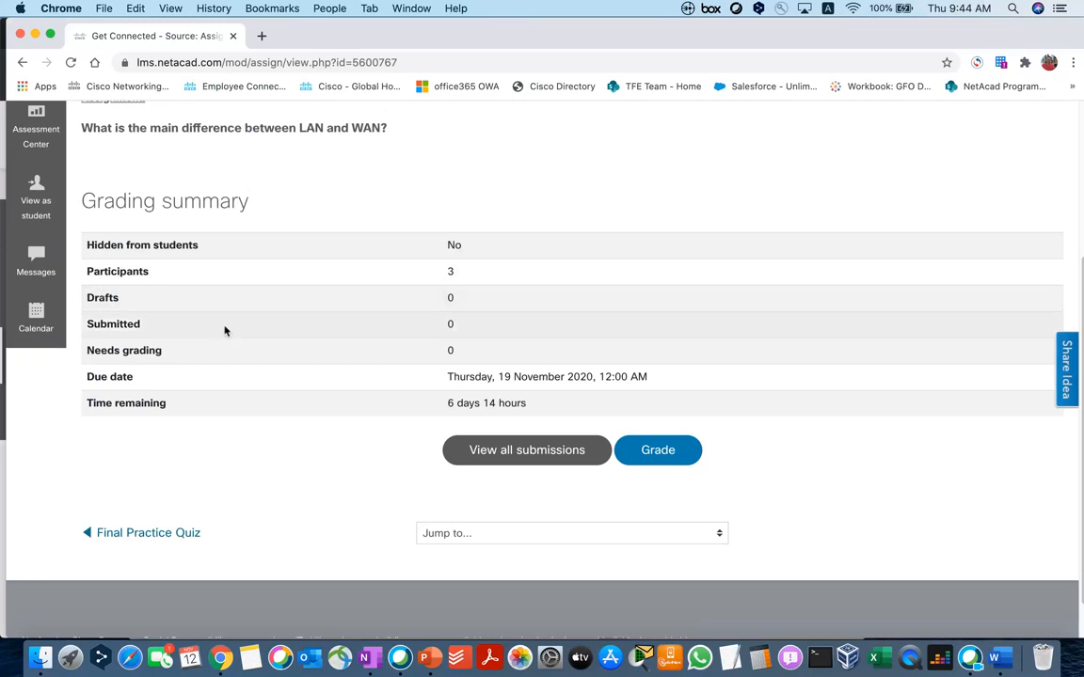
double_click(153, 326)
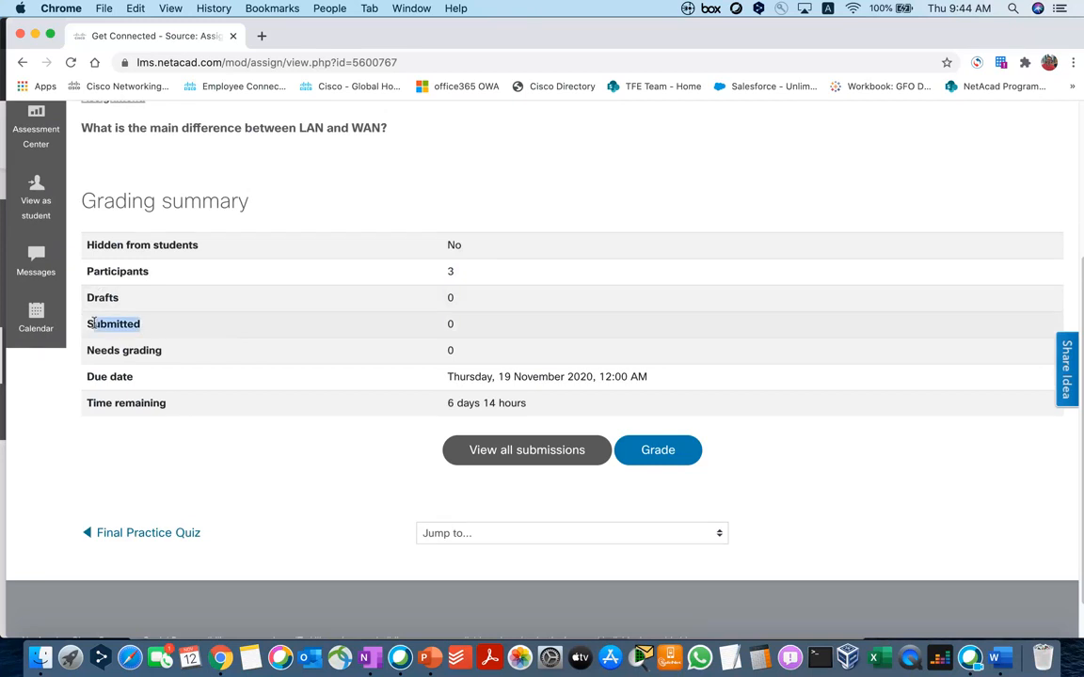
click(171, 354)
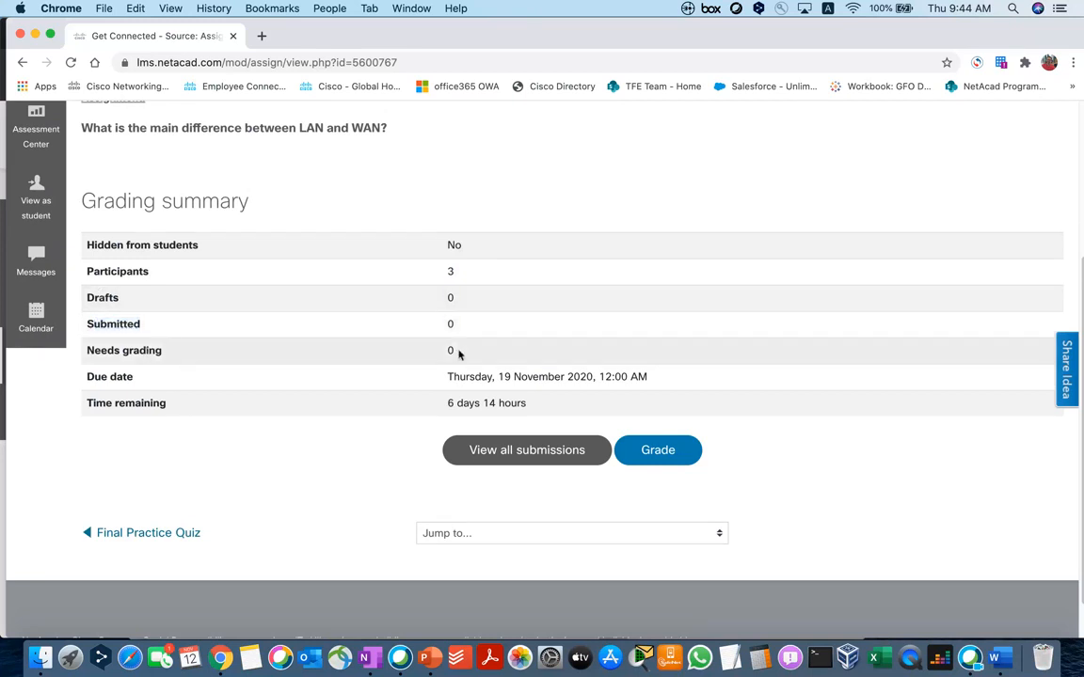
drag(458, 353, 85, 350)
click(85, 350)
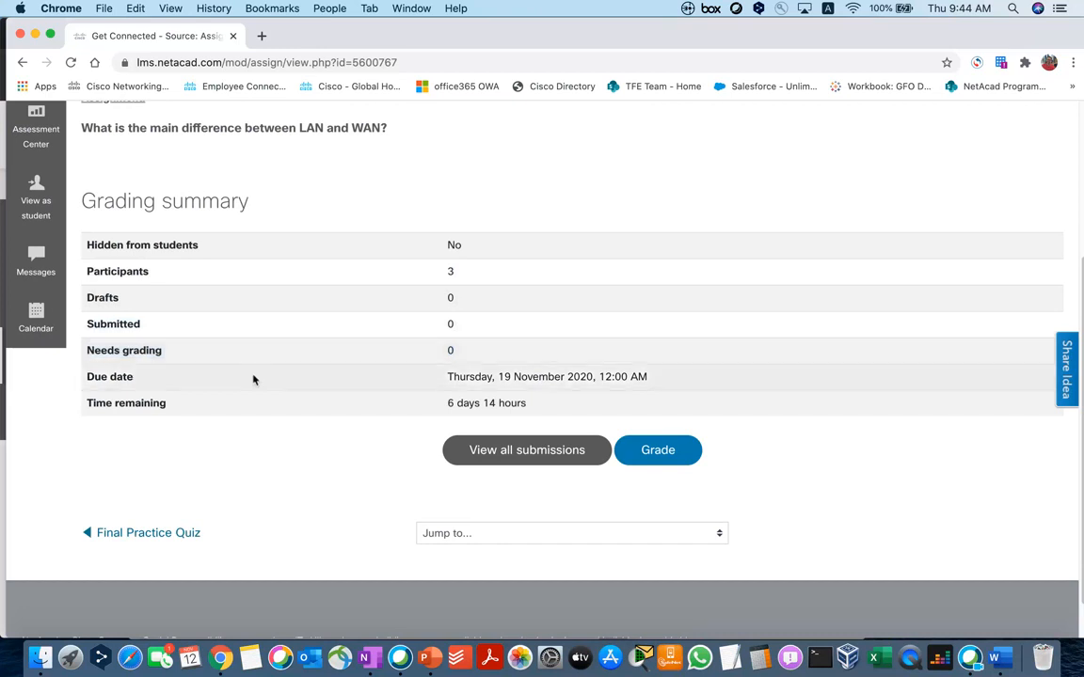
scroll(244, 362, down, 1)
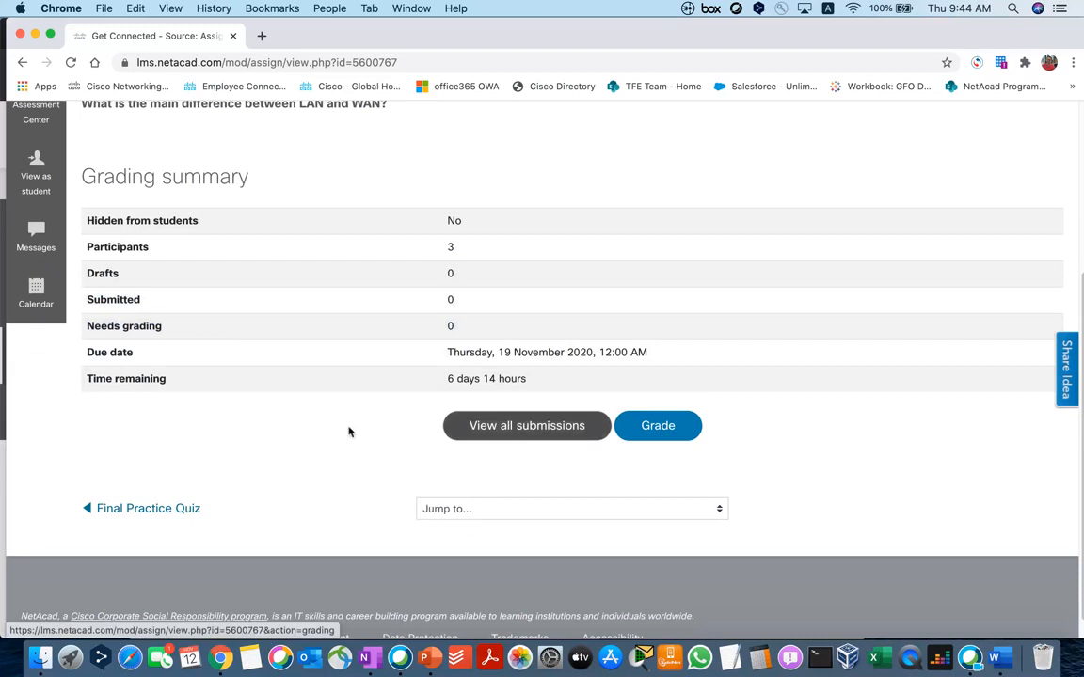
Step: View all submissions of the assignment and examine the participant identifiers and the grading options
click(531, 430)
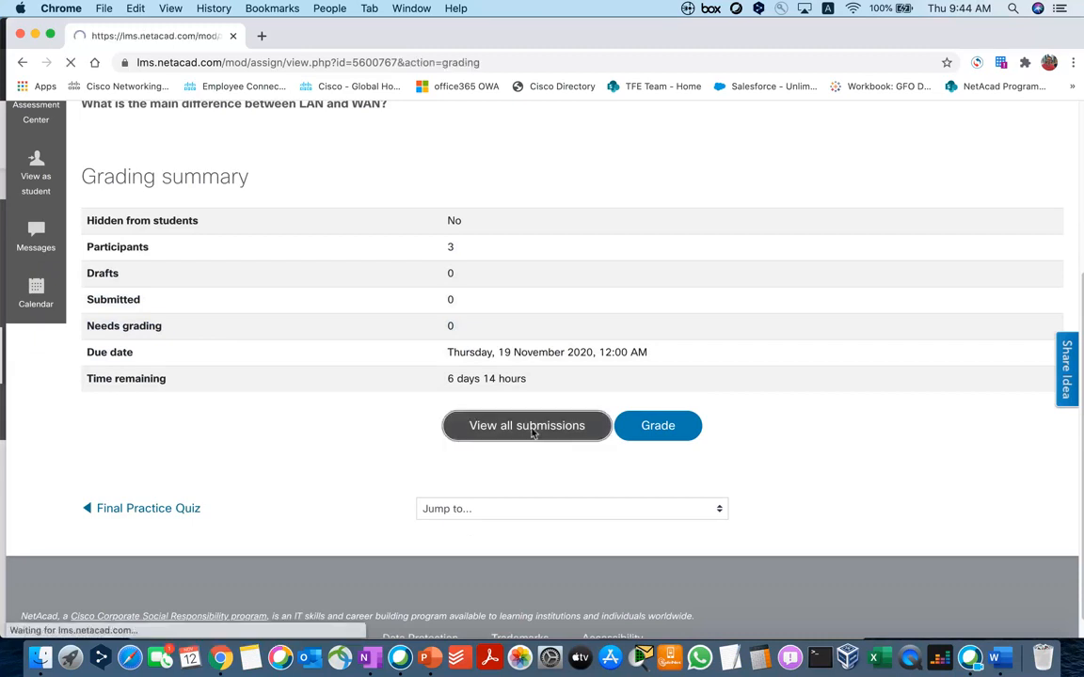
scroll(509, 485, down, 5)
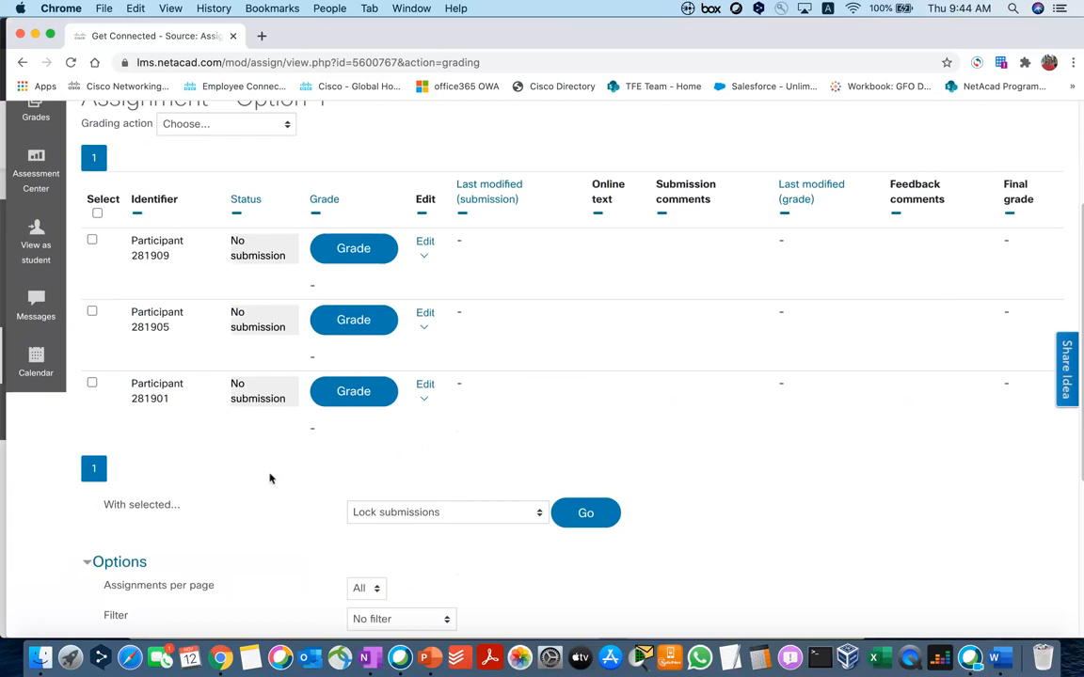
scroll(381, 461, down, 5)
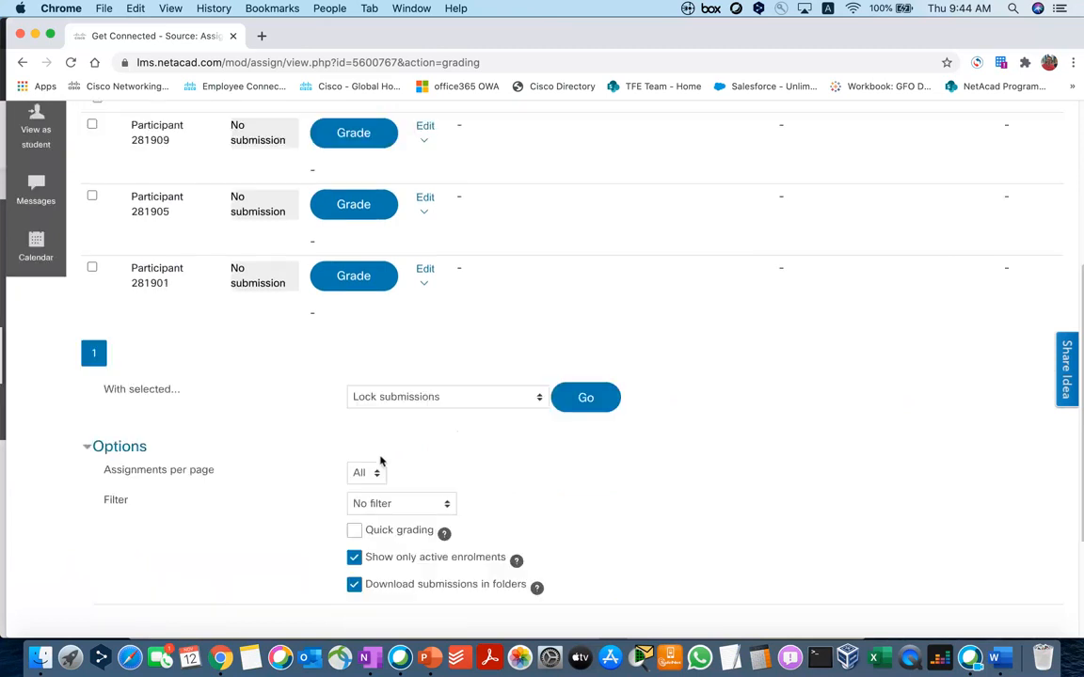
scroll(380, 461, up, 4)
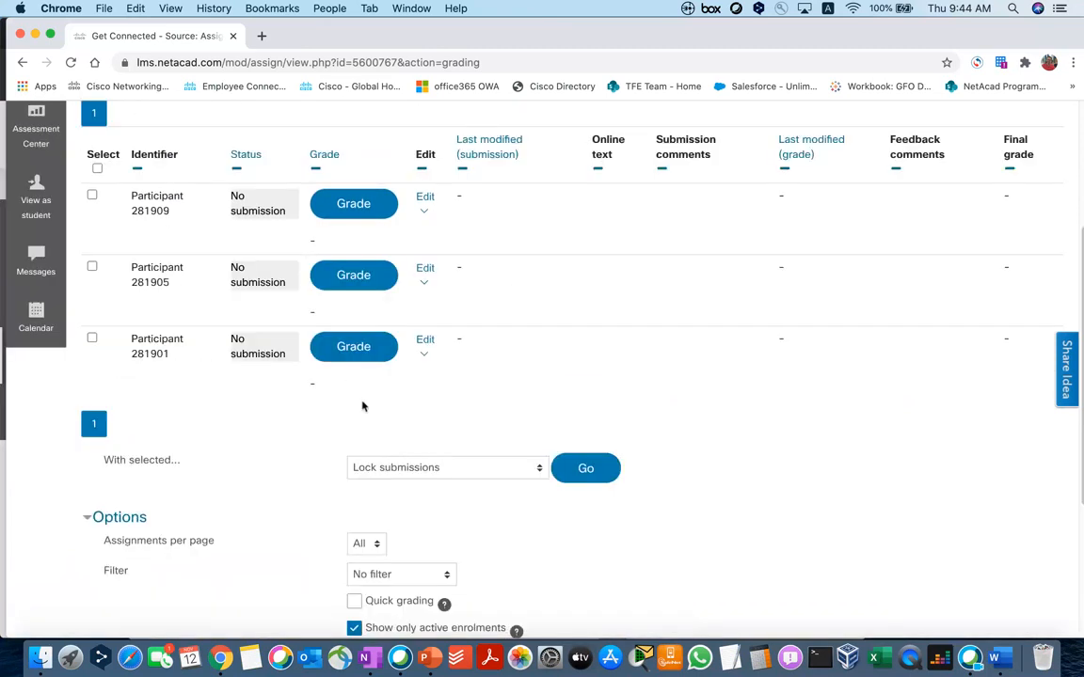
drag(123, 187, 182, 212)
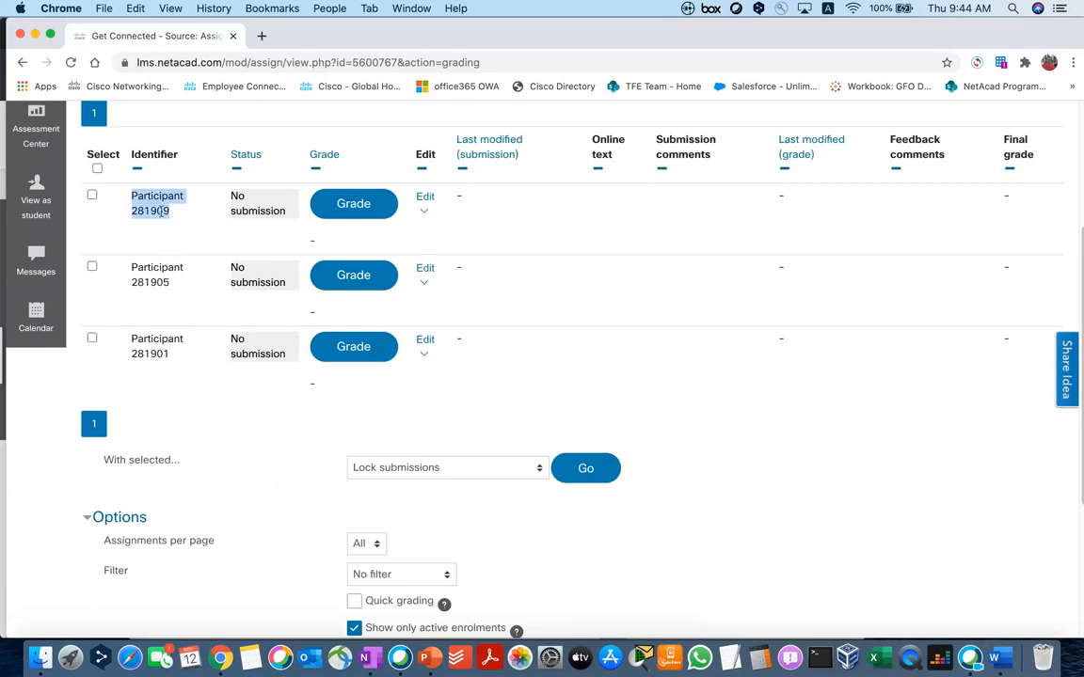
Step: Examine the anonymous participant identifiers and submission statuses in the grading table of Assignment - Option 1
click(179, 216)
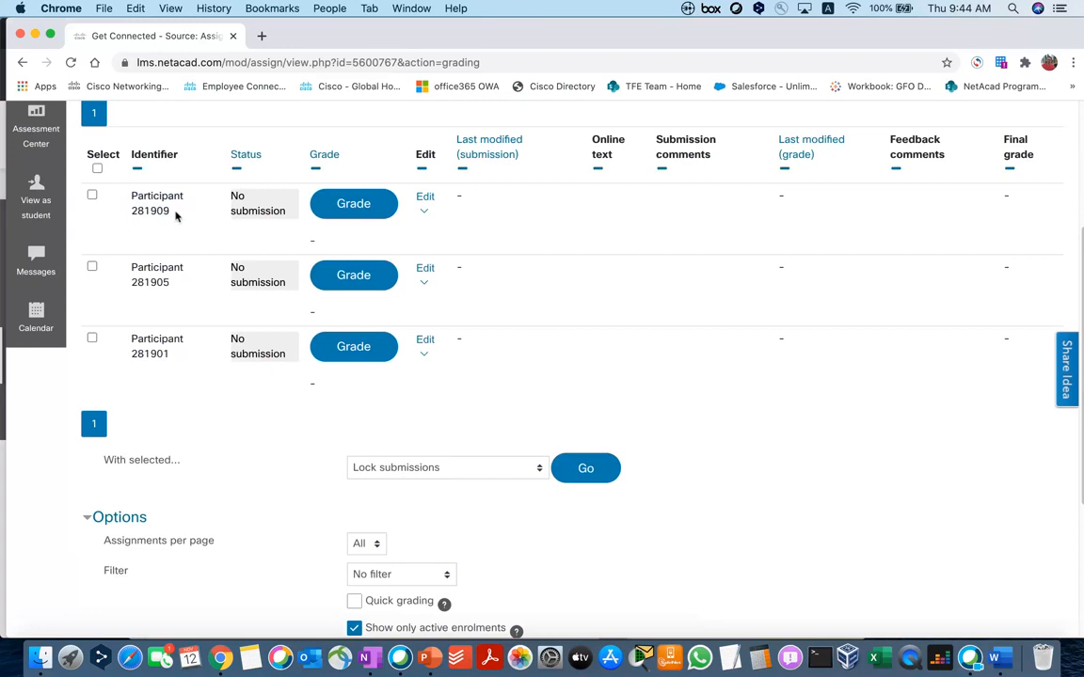
drag(176, 216, 114, 201)
click(150, 211)
click(175, 262)
drag(126, 270, 184, 283)
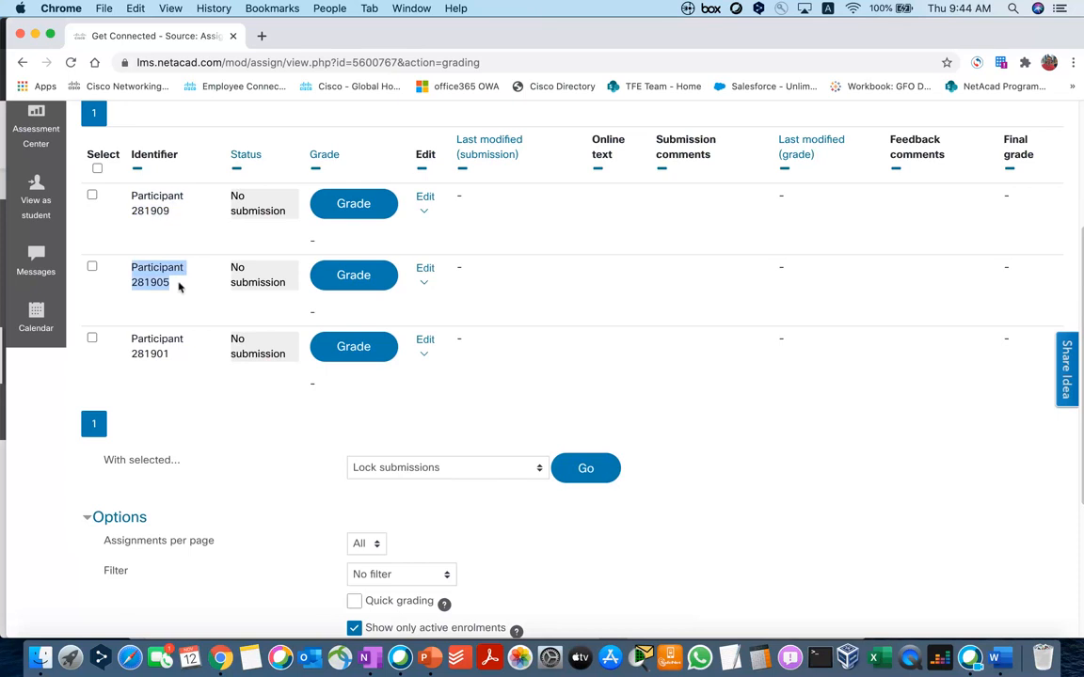
drag(119, 340, 179, 360)
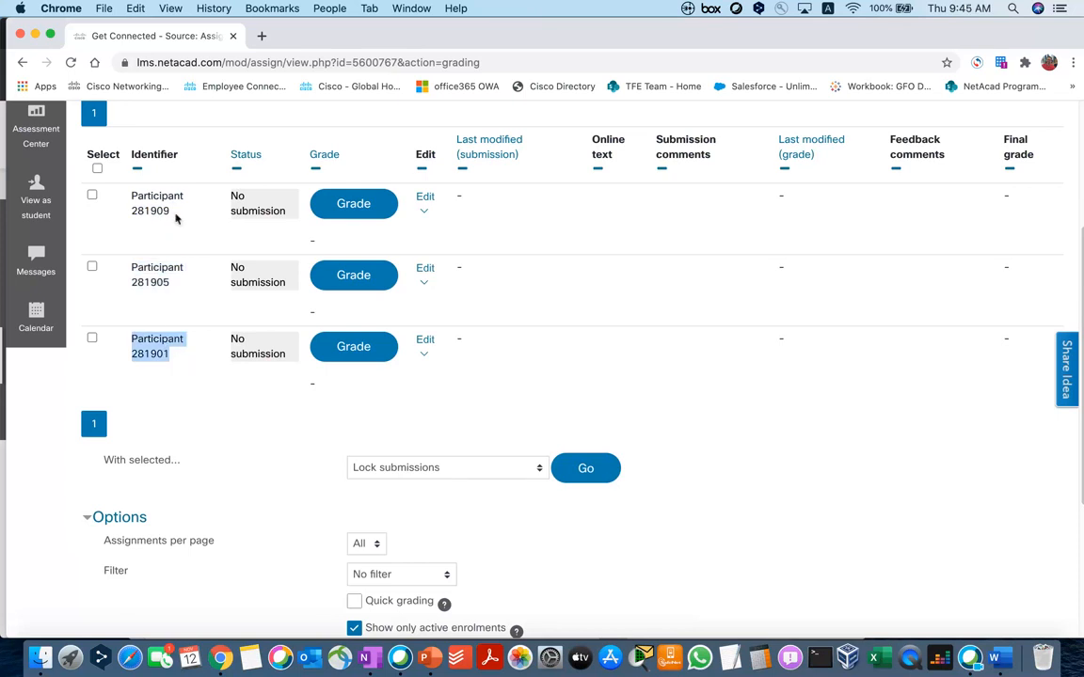
drag(174, 215, 127, 193)
scroll(165, 377, down, 1)
scroll(164, 377, up, 3)
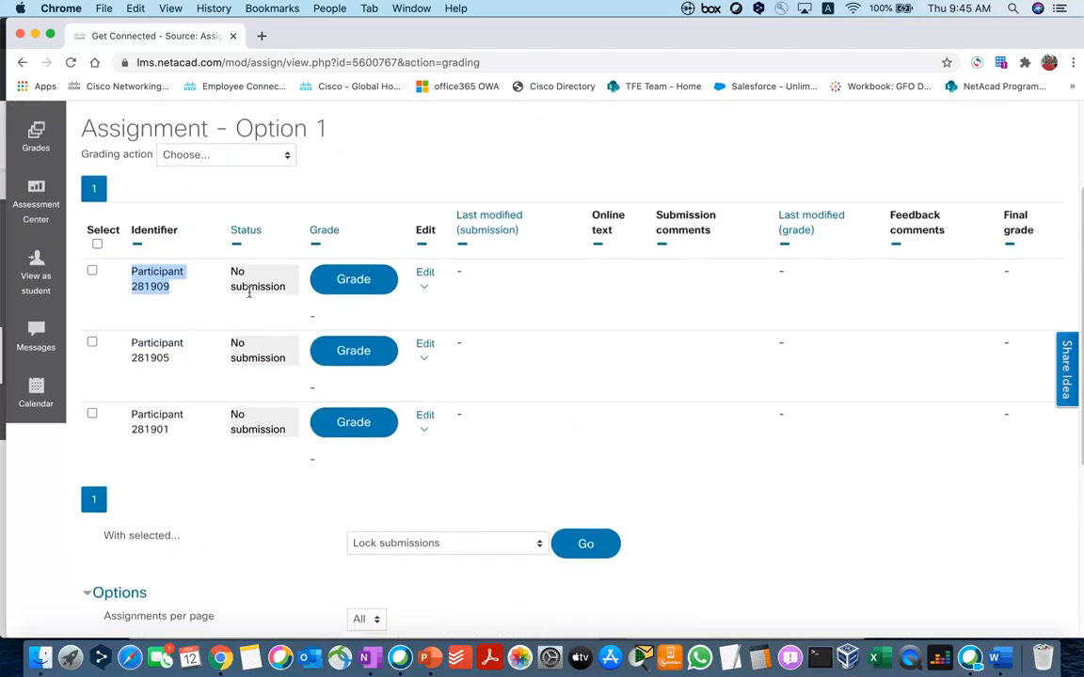
scroll(249, 357, down, 1)
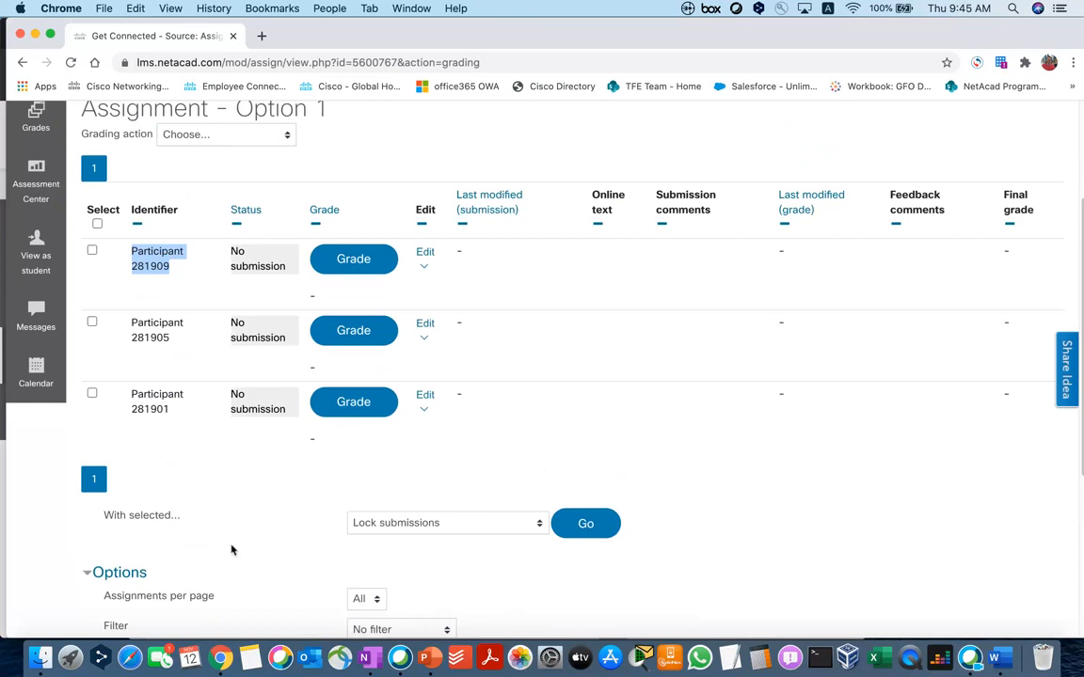
scroll(191, 481, up, 1)
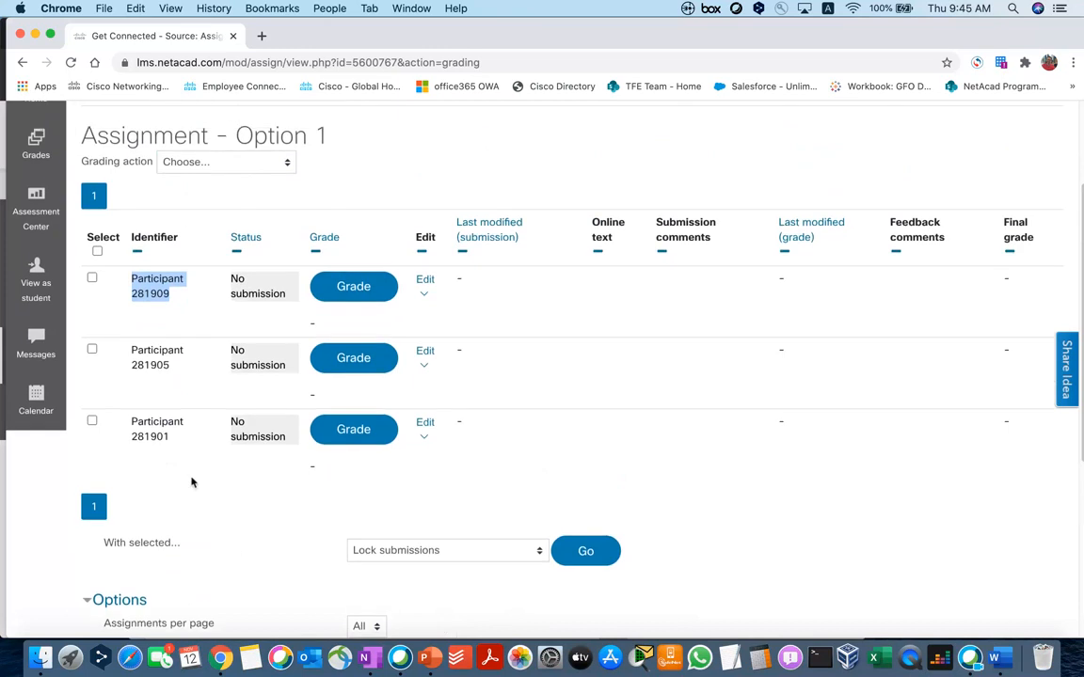
scroll(191, 482, down, 5)
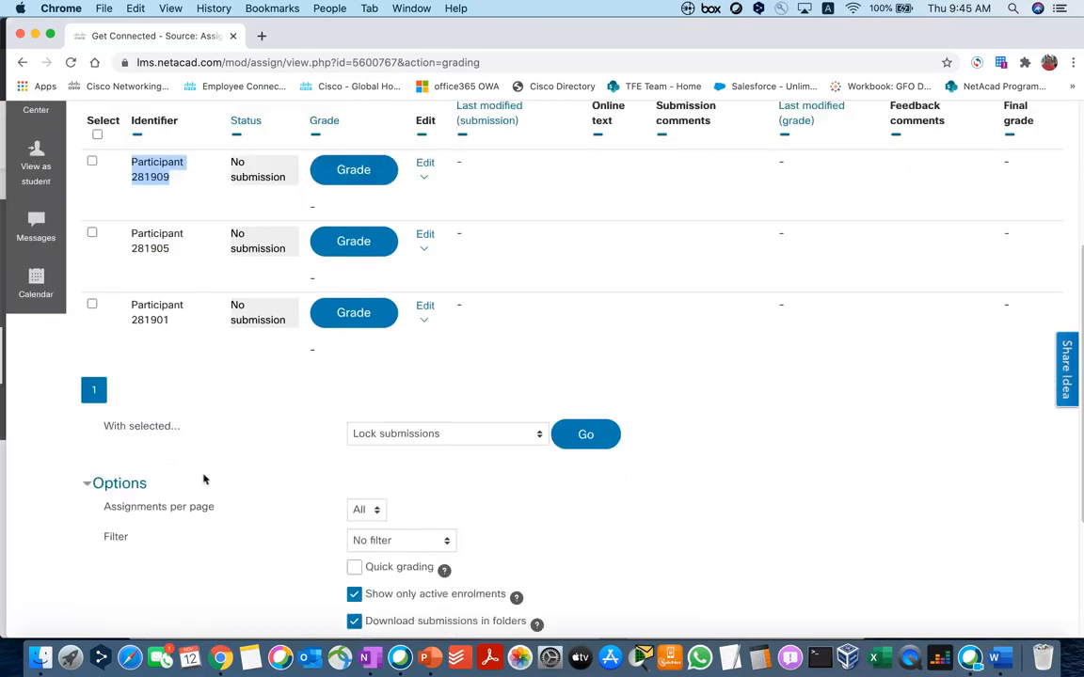
scroll(230, 436, up, 4)
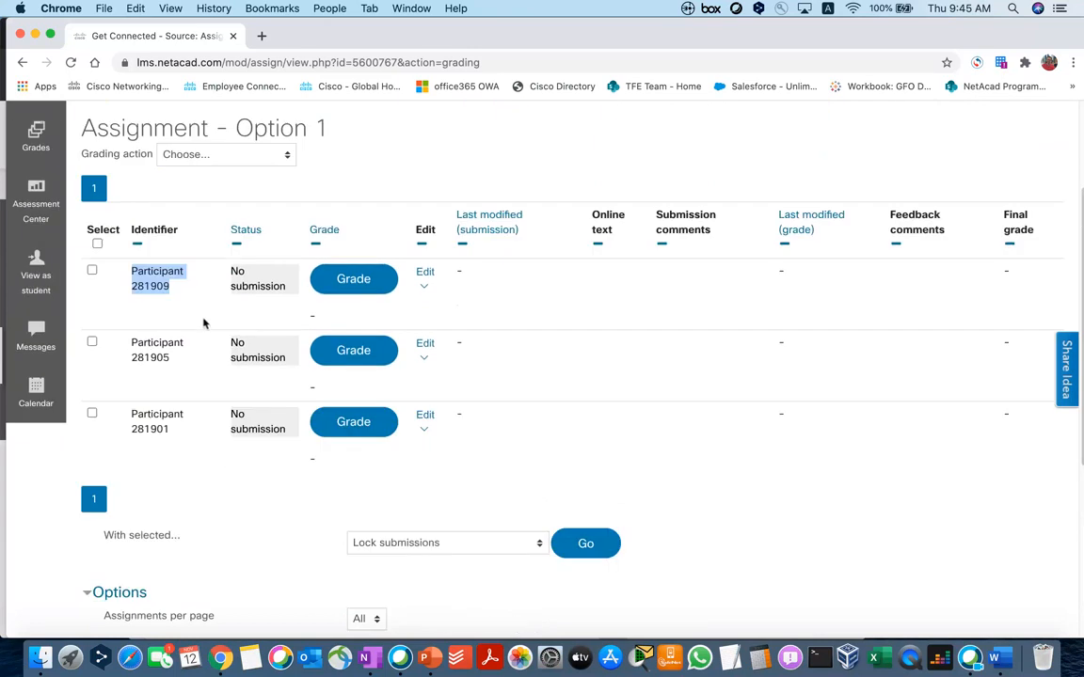
Step: Switch to the student's incognito browser window and open Assignment - Option 1 from the Get Connected - Source course home
right_click(222, 654)
click(282, 503)
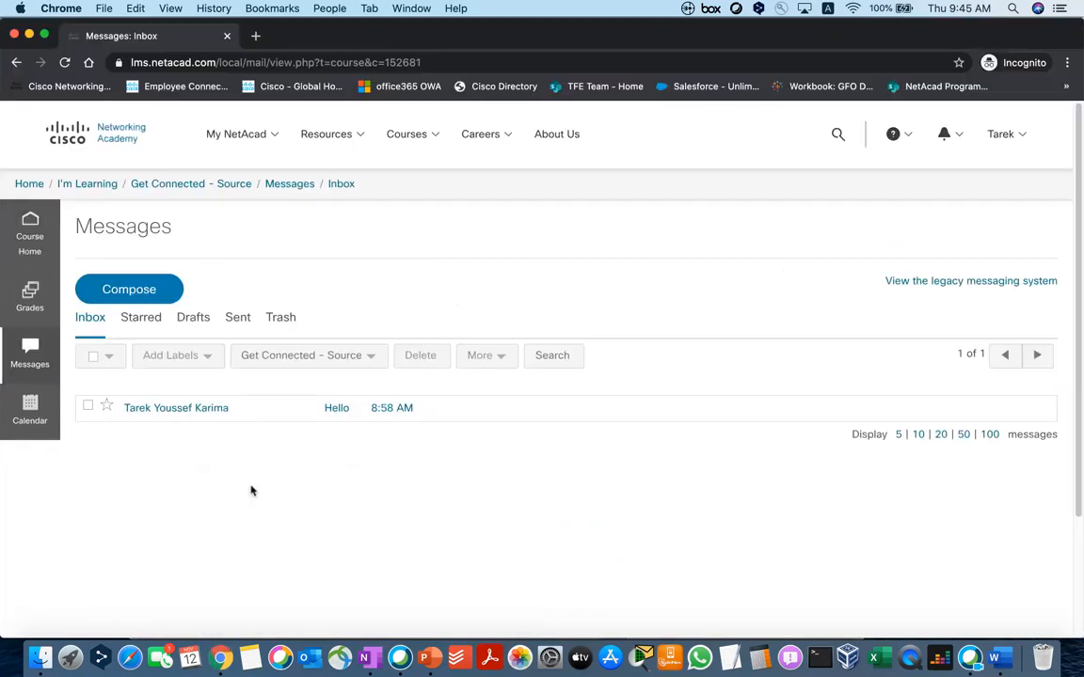
click(29, 237)
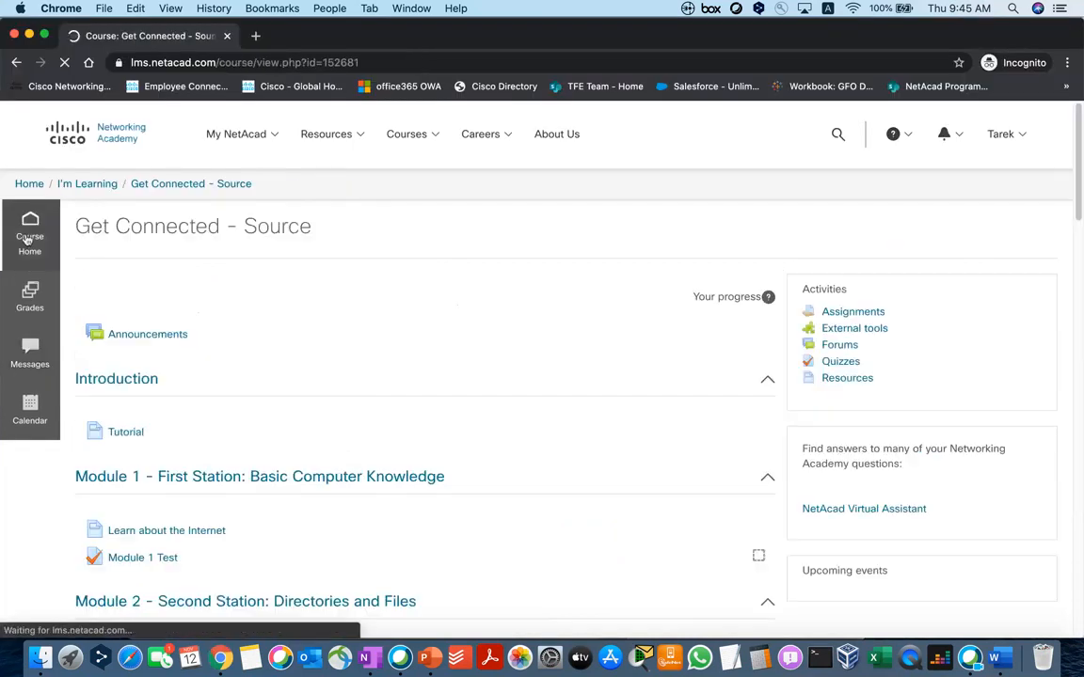
scroll(327, 391, down, 15)
scroll(327, 392, down, 4)
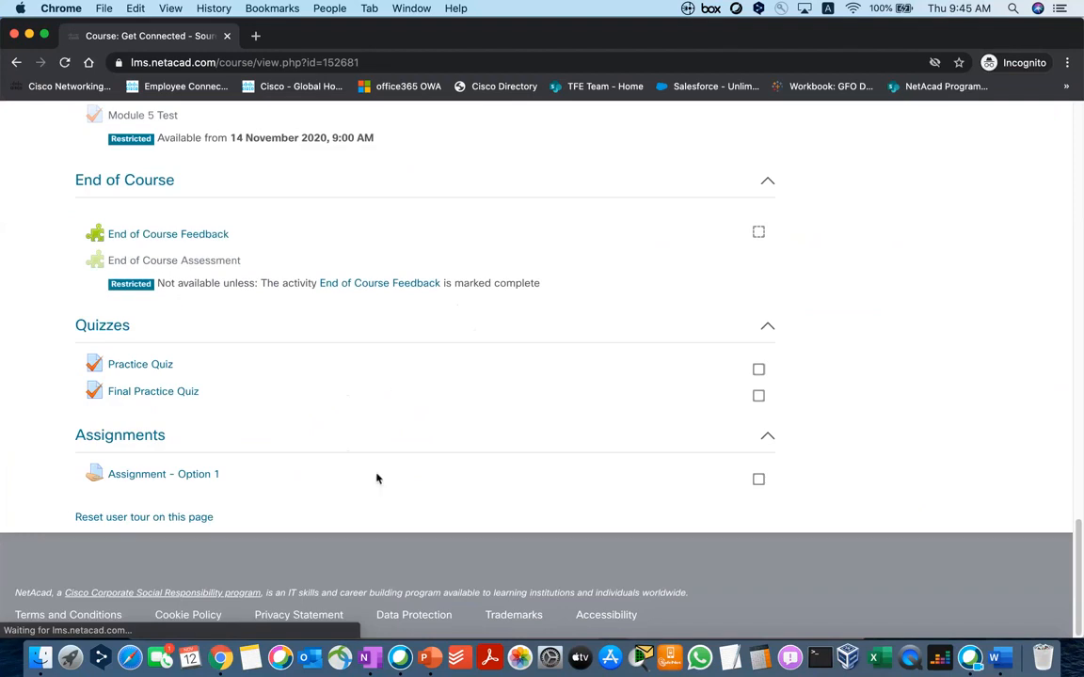
click(189, 478)
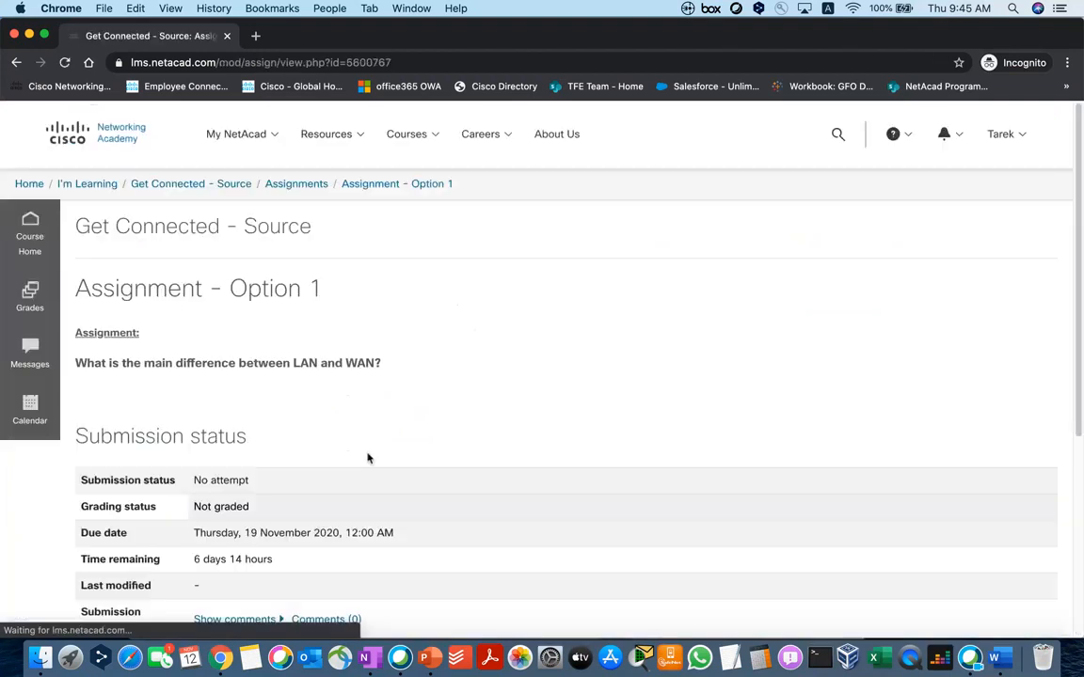
Step: Start a new submission for the assignment and place the cursor in the online text editor
scroll(370, 455, down, 5)
scroll(367, 450, up, 2)
click(549, 457)
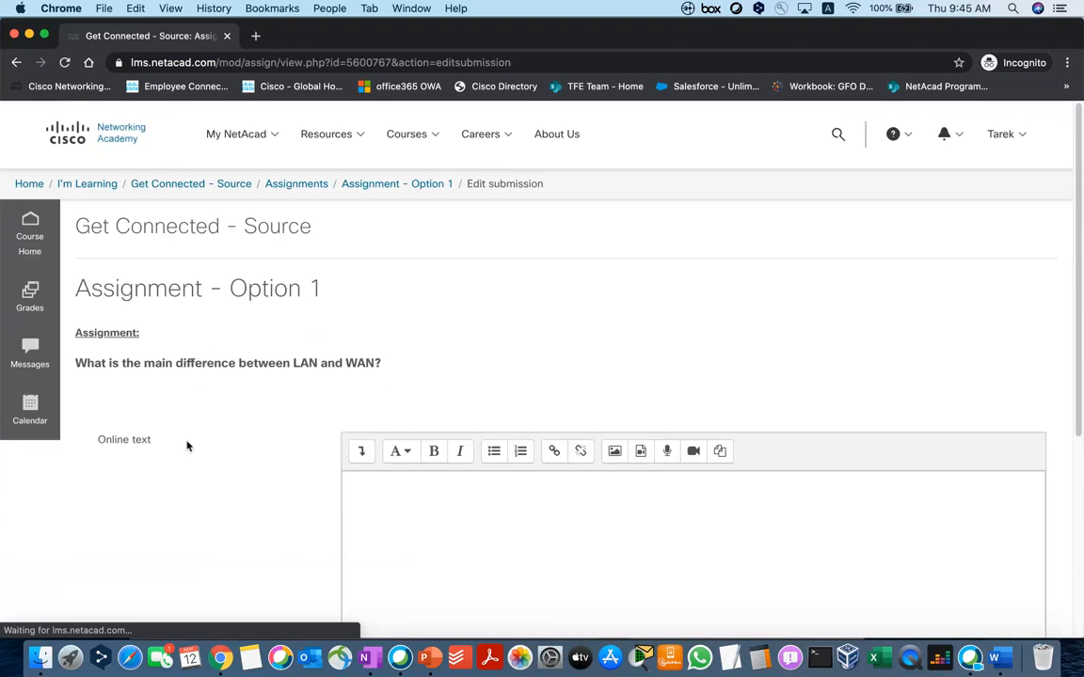
scroll(186, 445, down, 3)
drag(99, 321, 166, 327)
click(351, 377)
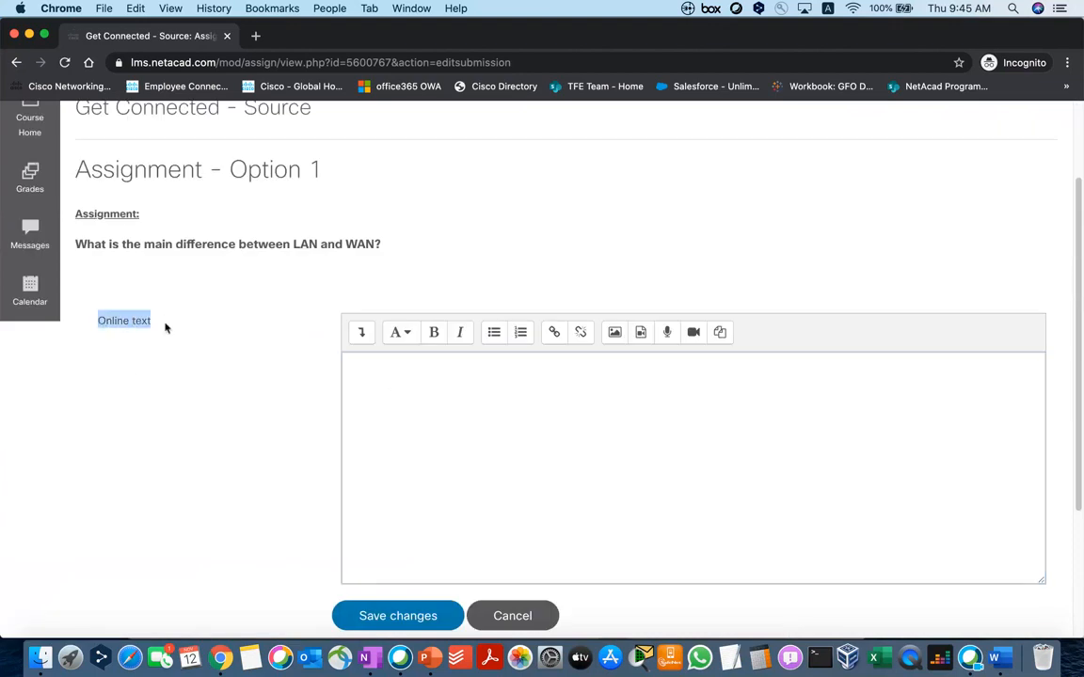
click(395, 404)
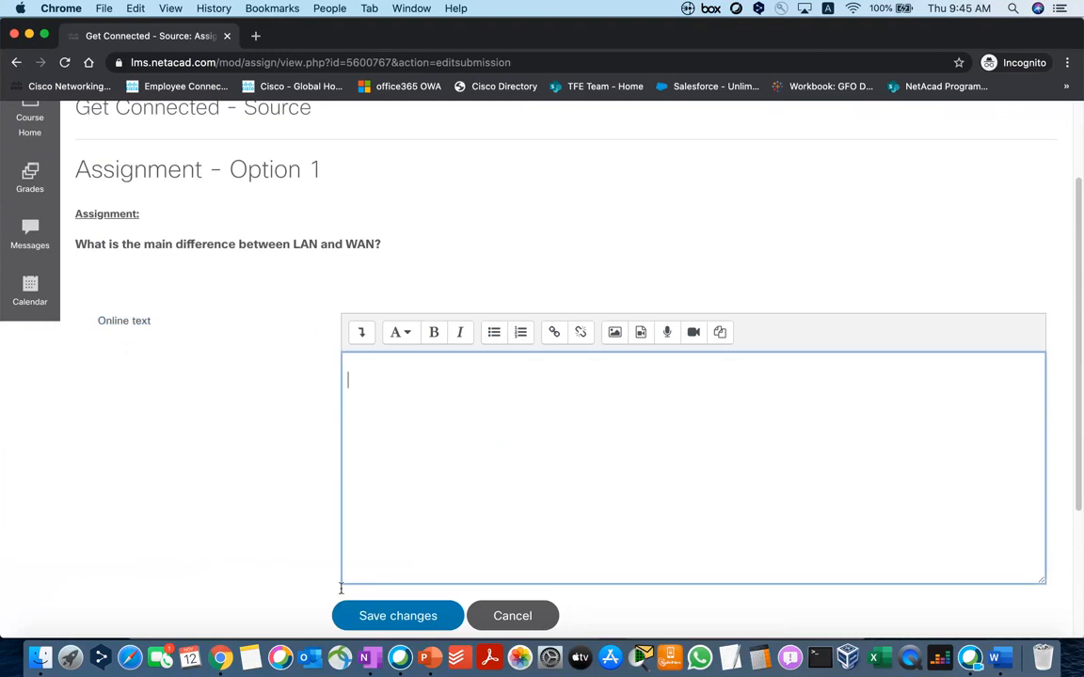
Step: Switch to Finder and open the Assignment - Answer_TK document from the New LMS Recording folder in Word
right_click(41, 658)
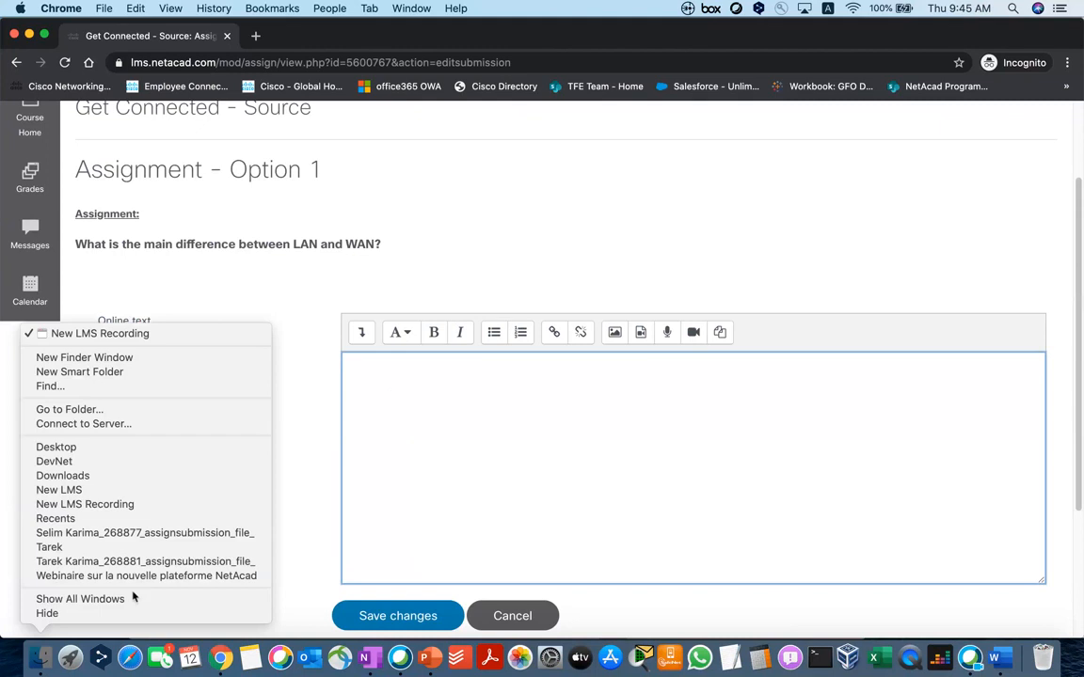
click(46, 671)
click(41, 664)
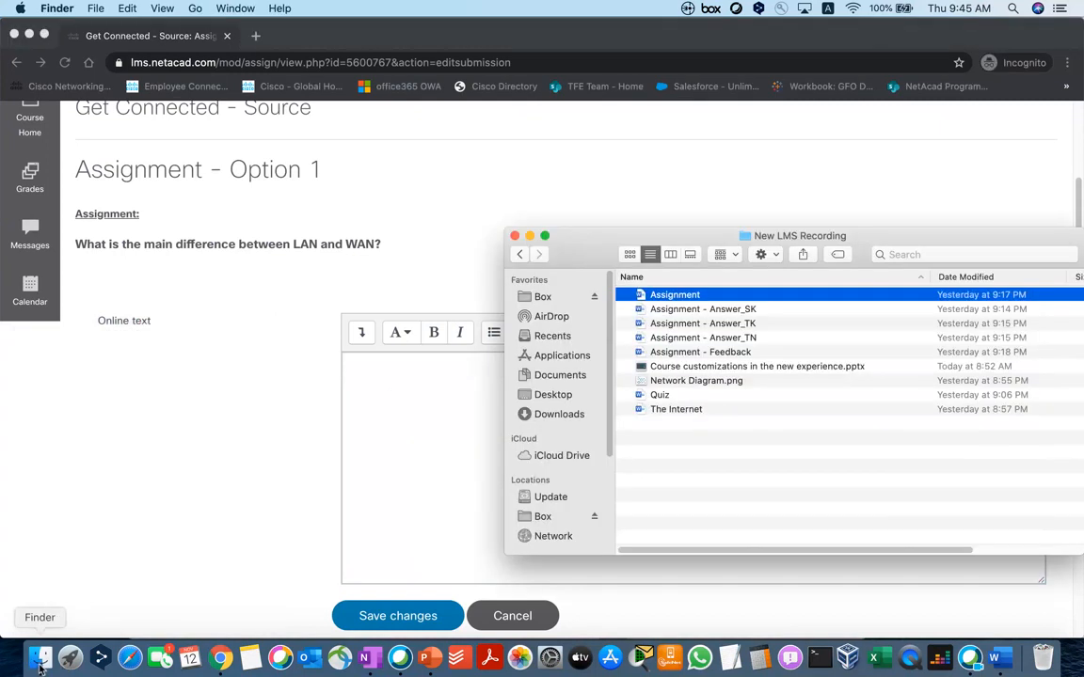
double_click(653, 324)
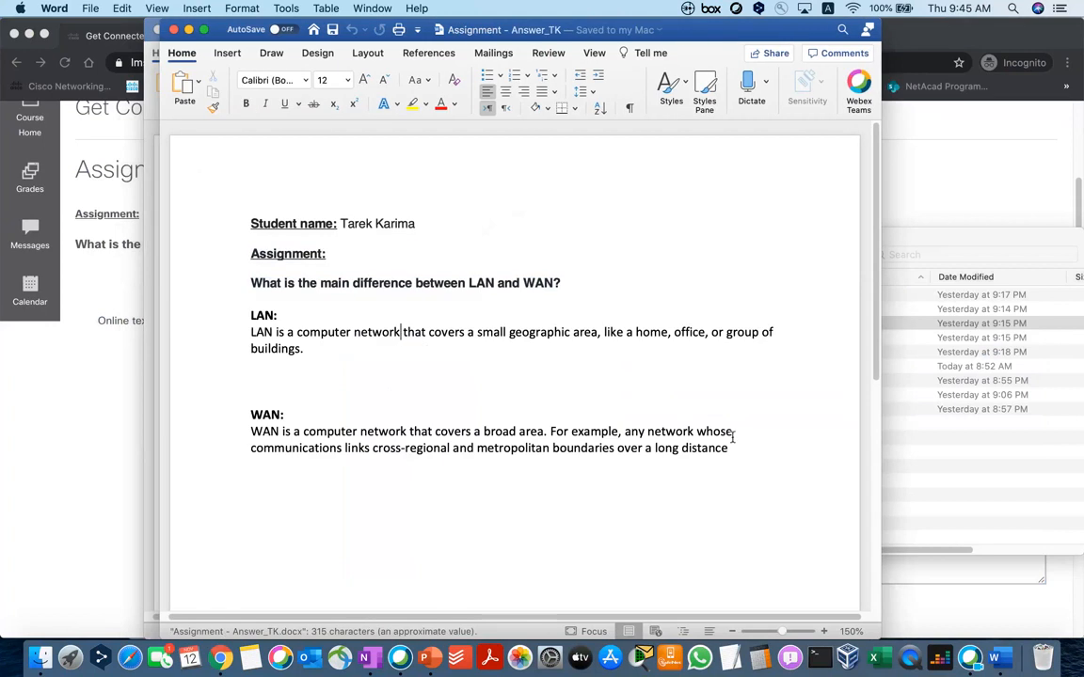
Step: Copy the LAN and WAN definitions from the Word document into the submission's online text in the incognito browser window
drag(730, 448, 250, 313)
key(super+c)
right_click(252, 306)
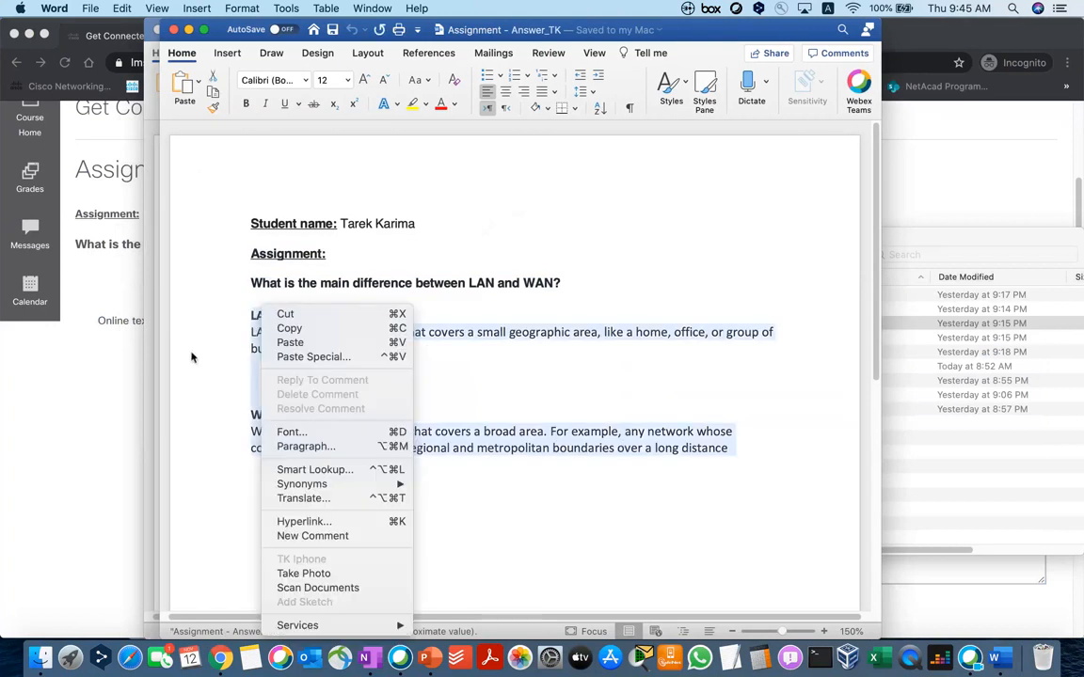
click(97, 382)
click(363, 397)
key(super+v)
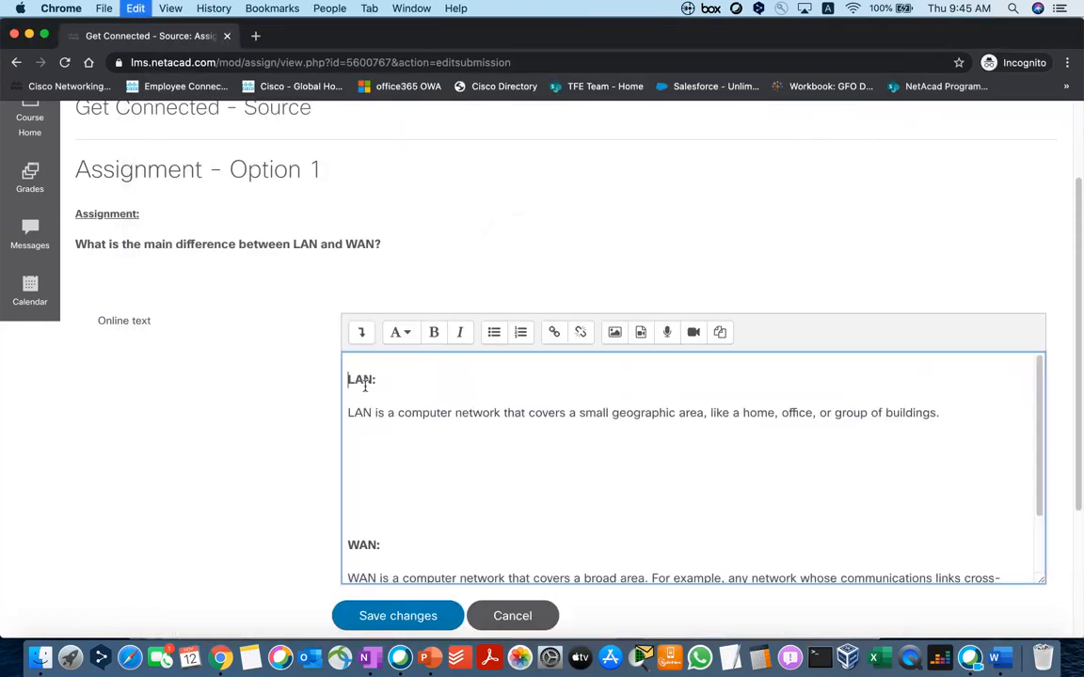
Step: Reduce the blank space above the WAN heading in the online text and save the submission
click(349, 544)
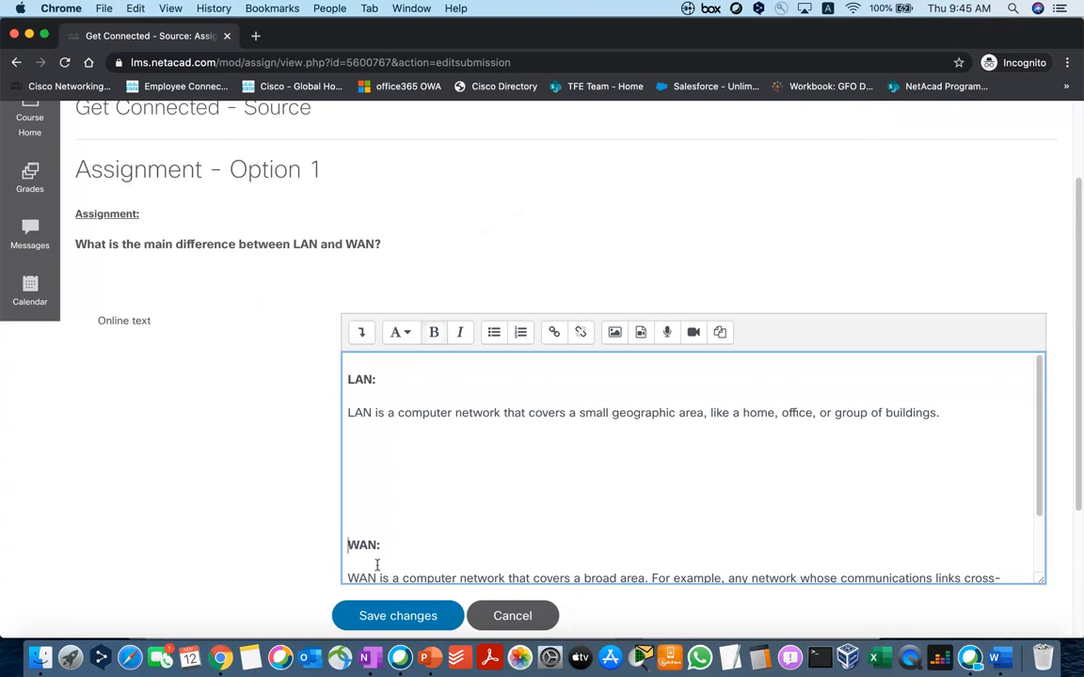
key(BackSpace)
key(BackSpace)
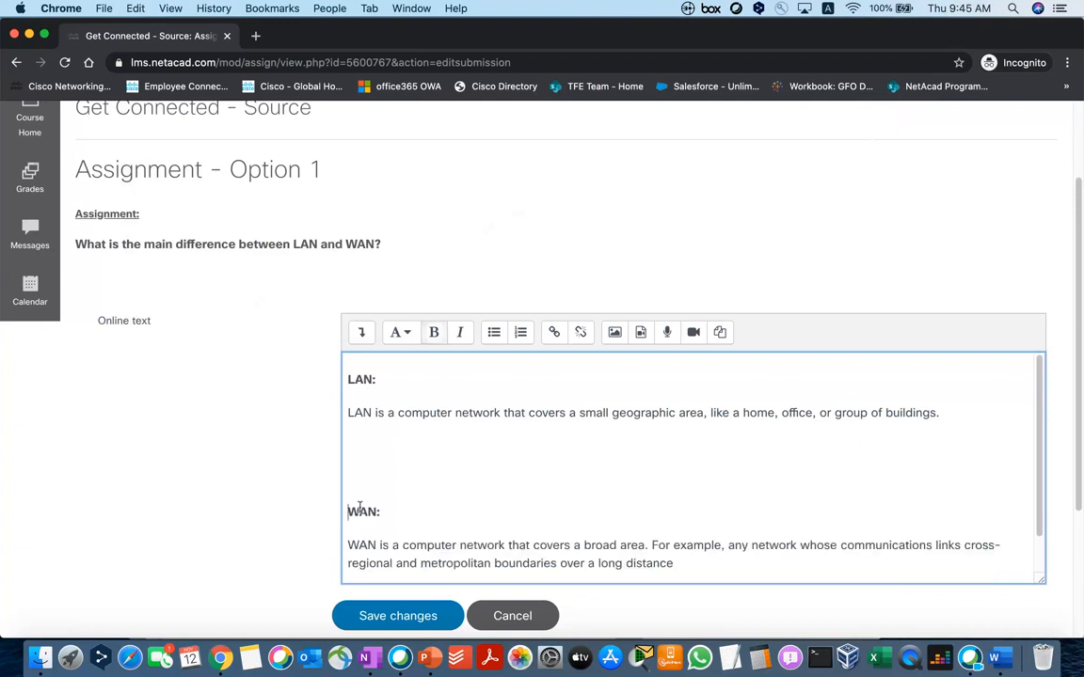
key(BackSpace)
key(Return)
scroll(261, 483, down, 5)
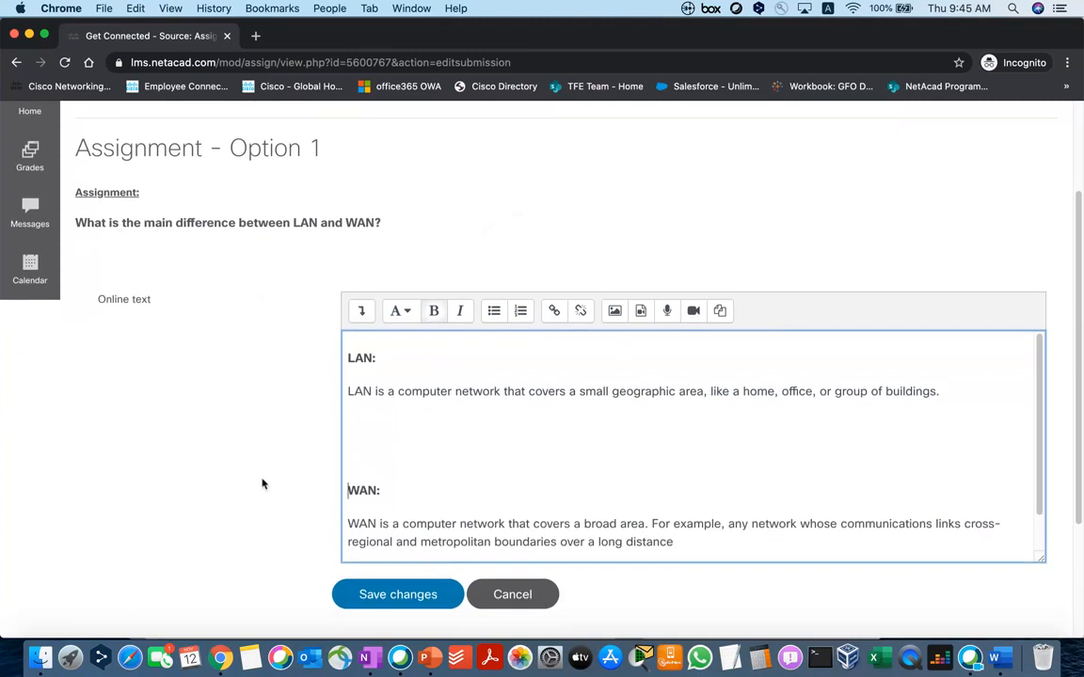
click(420, 420)
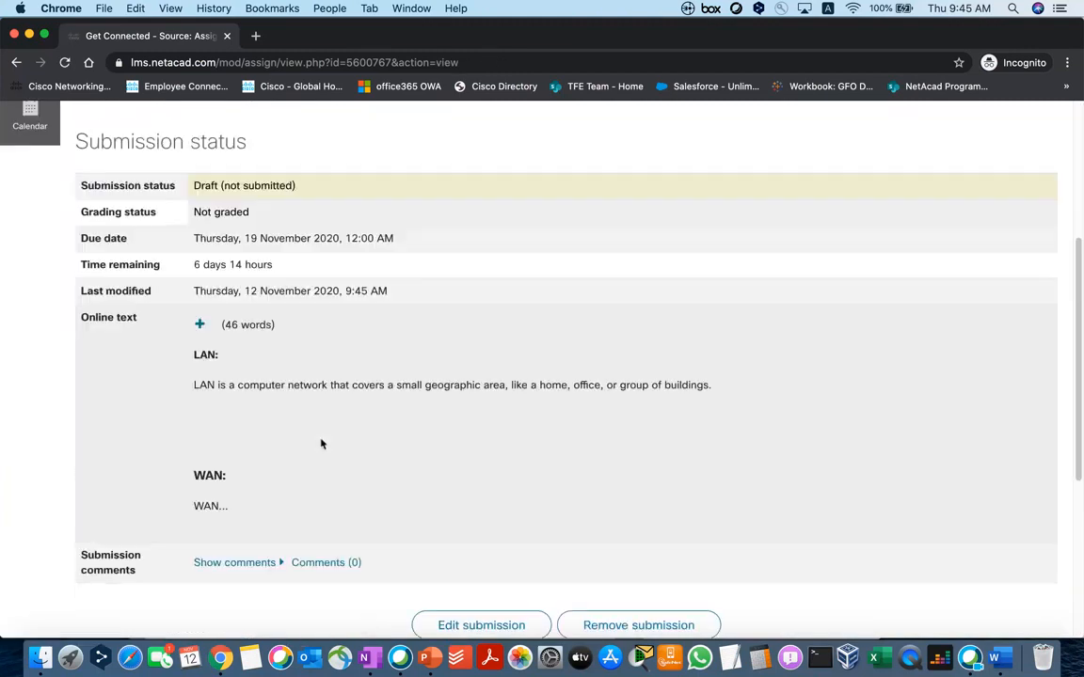
Step: Submit the assignment for grading, accepting the statement that the submission is the student's own work
scroll(321, 442, down, 5)
click(537, 386)
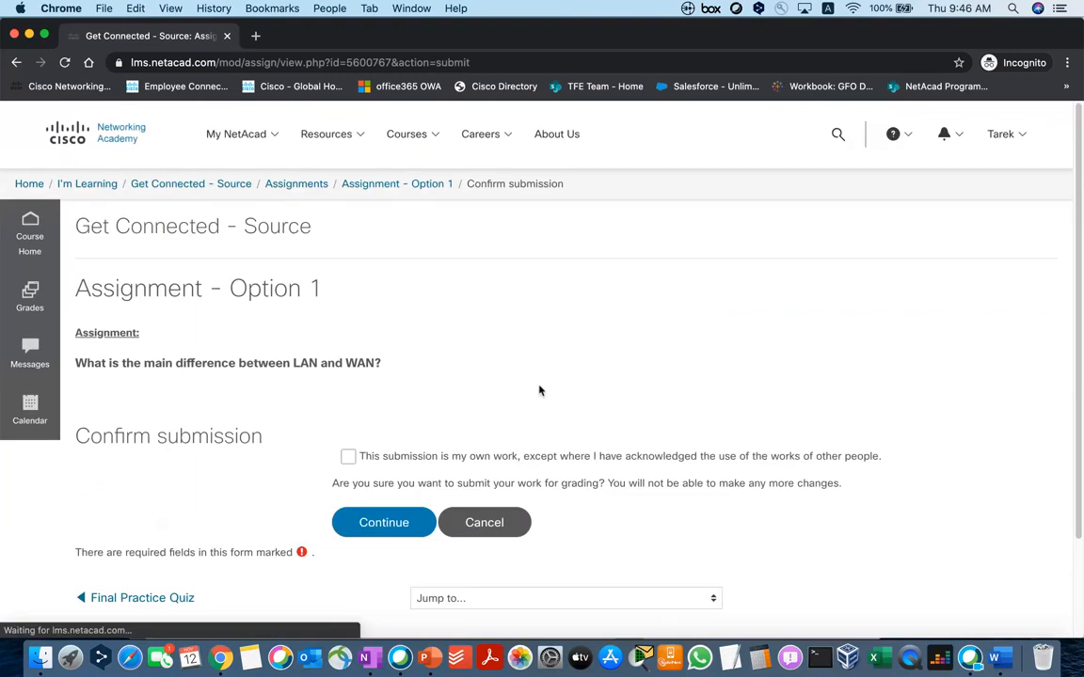
scroll(442, 414, down, 1)
click(348, 436)
scroll(370, 436, down, 3)
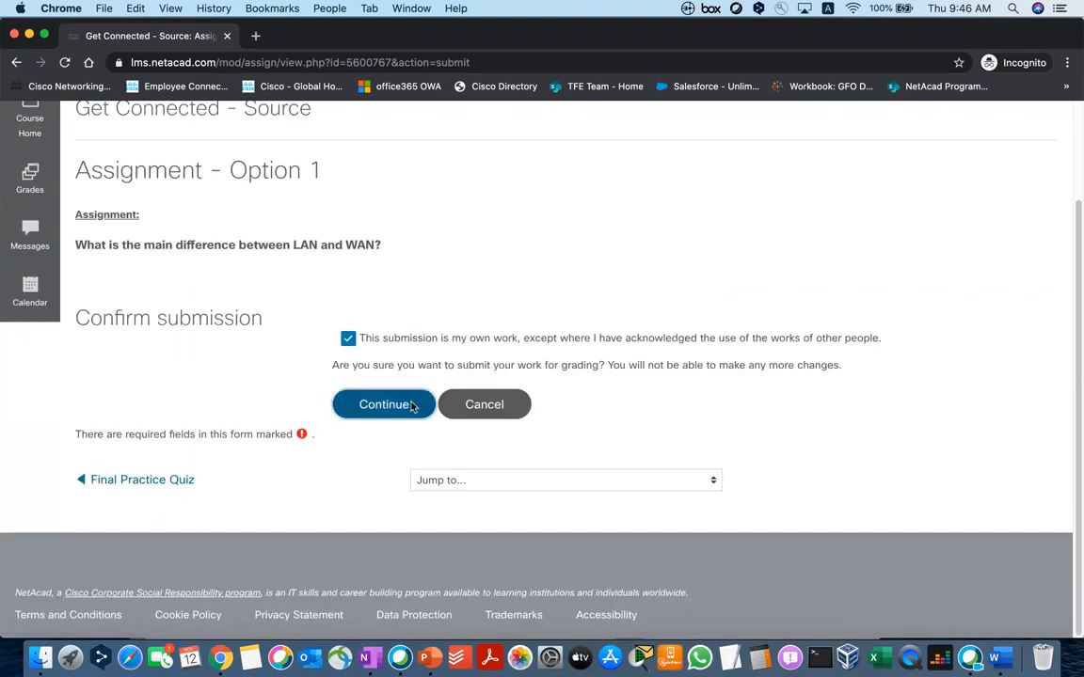
click(406, 406)
scroll(411, 406, down, 5)
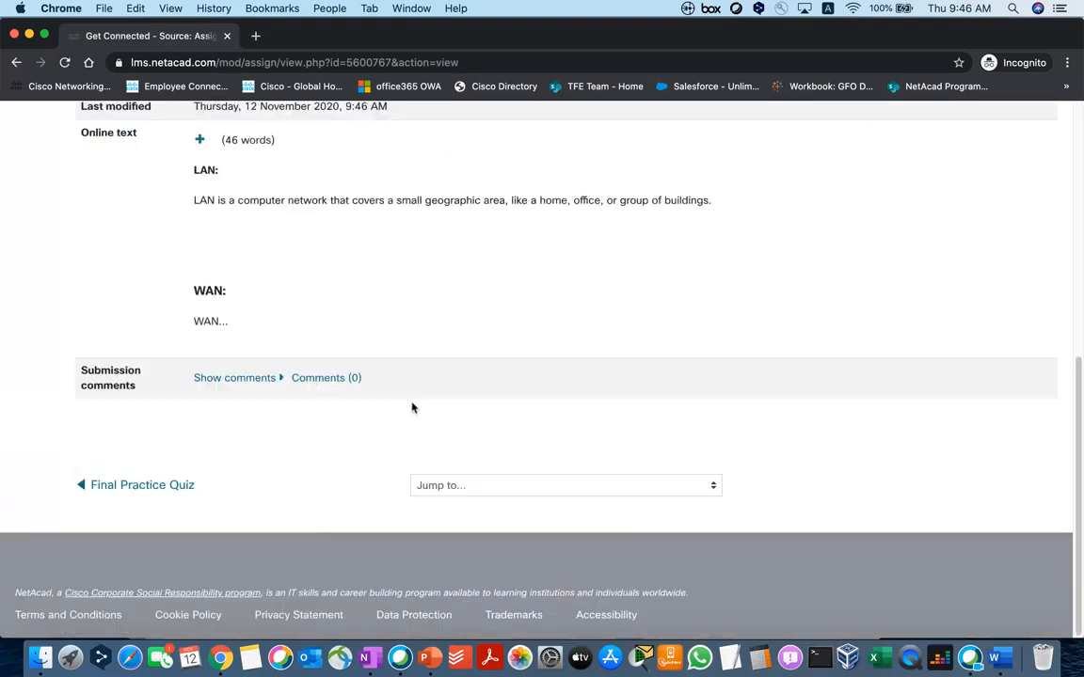
scroll(416, 420, up, 1)
Step: Switch back to the instructor's browser window with the grading page of Assignment - Option 1
right_click(228, 665)
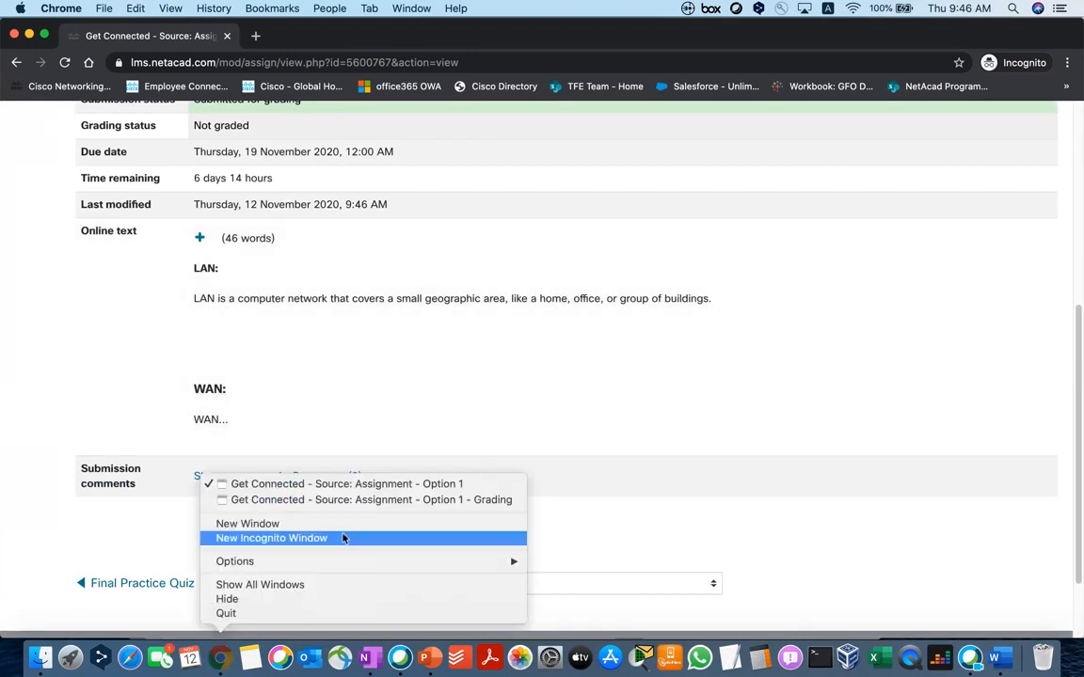
click(361, 484)
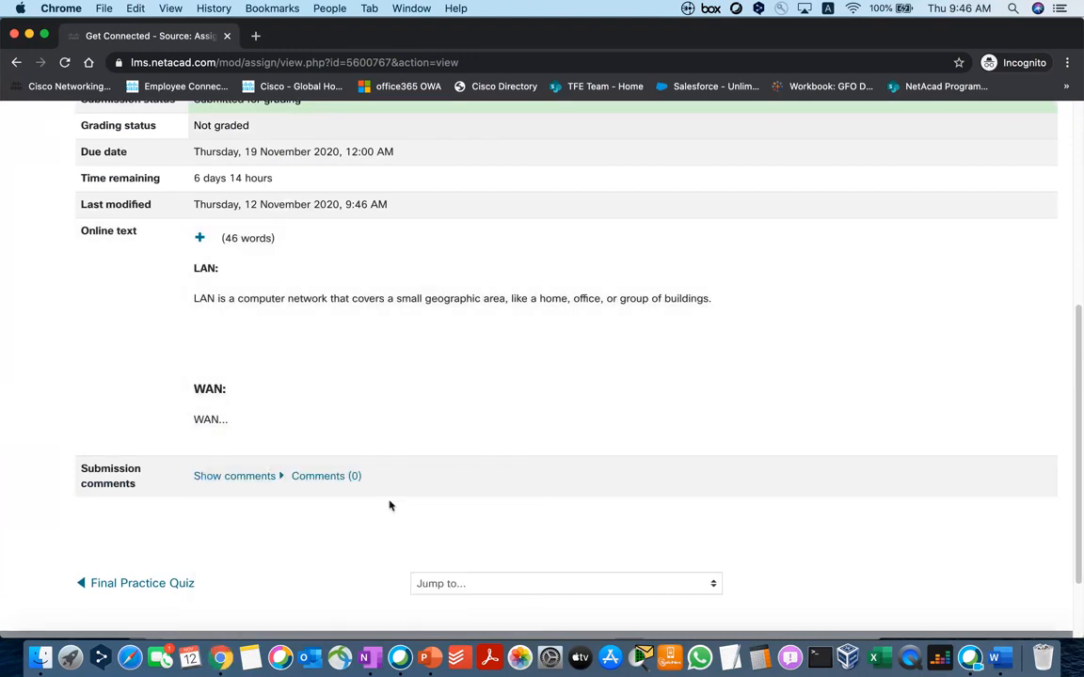
right_click(221, 658)
click(316, 501)
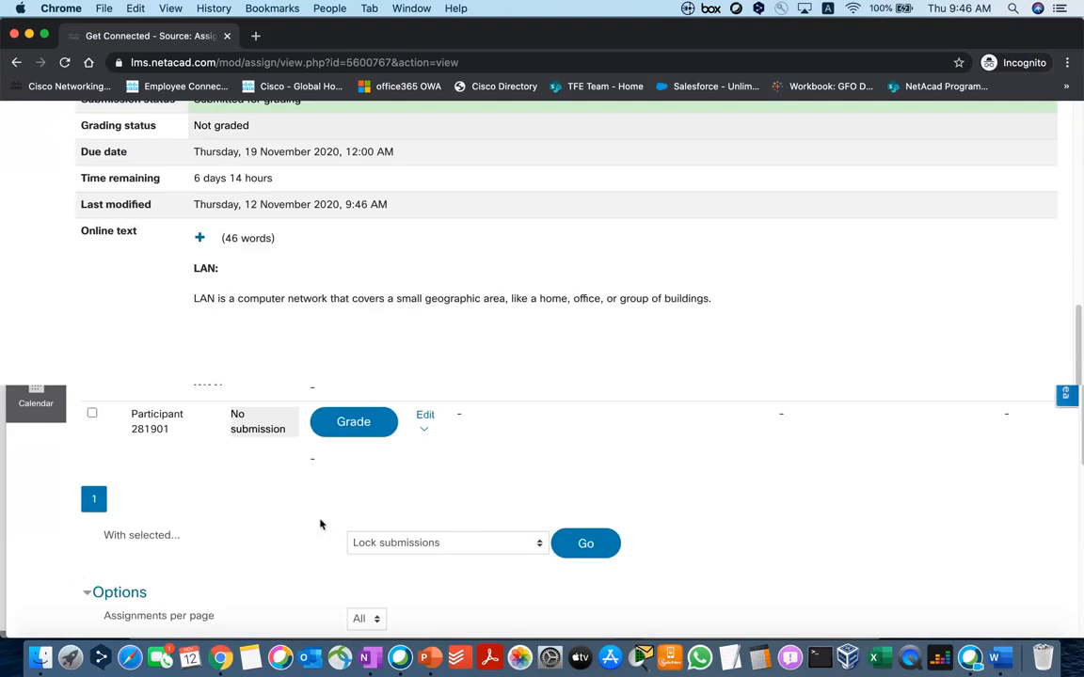
scroll(321, 444, down, 1)
scroll(321, 444, up, 4)
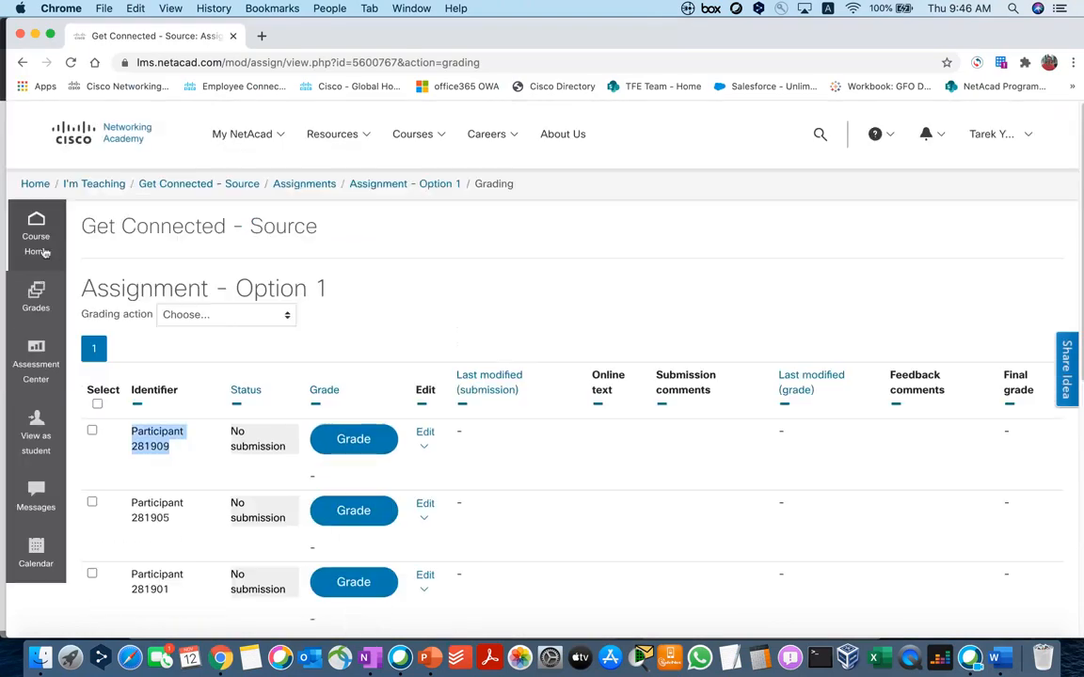
Step: Open Assignment - Option 1 from the instructor's course home and review its grading summary
click(36, 234)
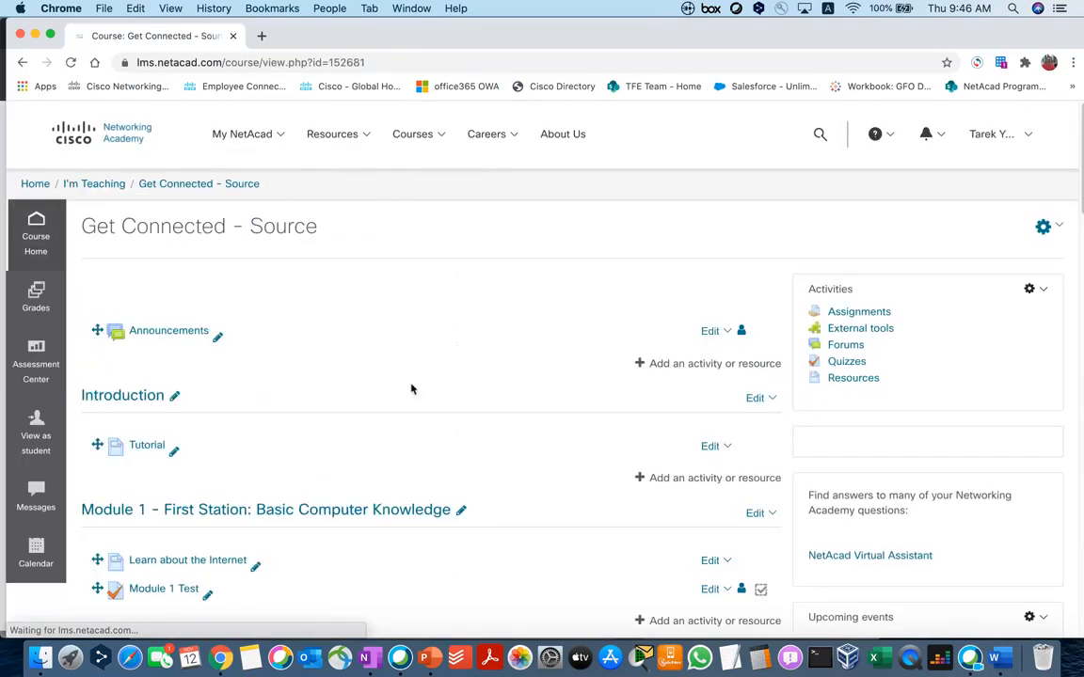
scroll(411, 387, down, 20)
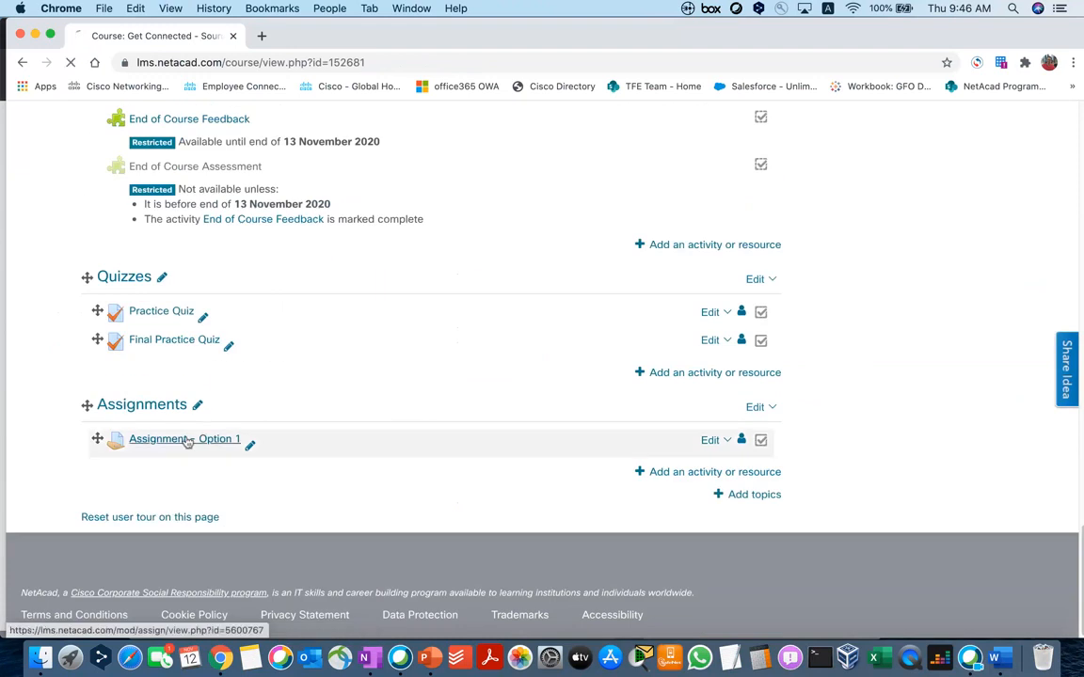
click(186, 439)
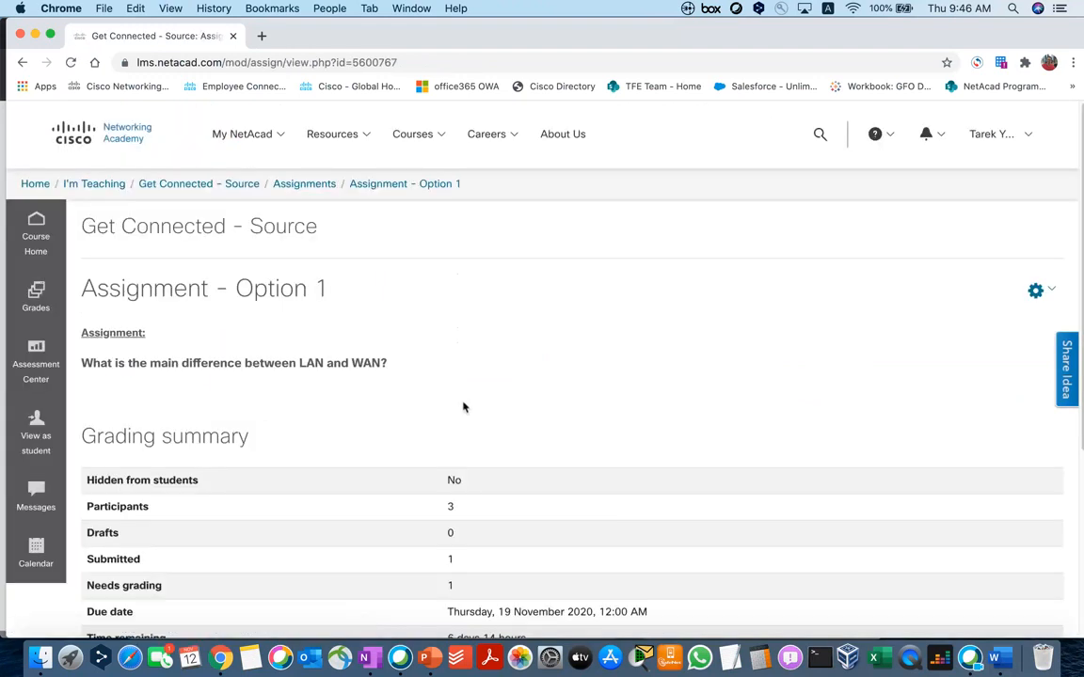
scroll(463, 406, down, 3)
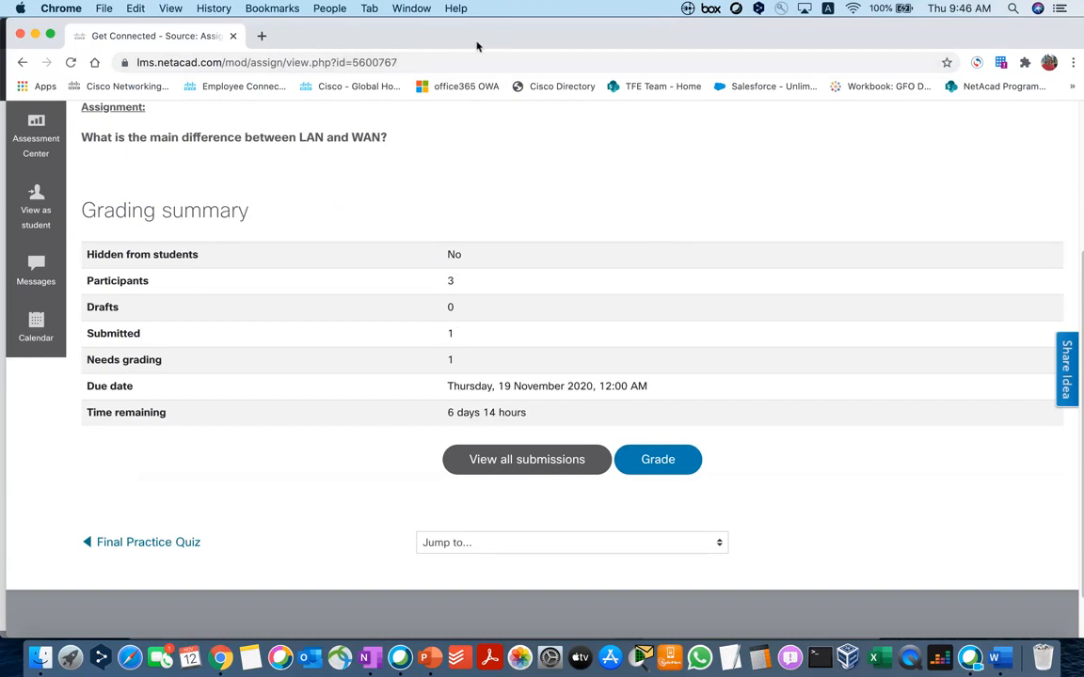
Step: Check the Needs grading row in the assignment's grading summary
scroll(399, 477, down, 1)
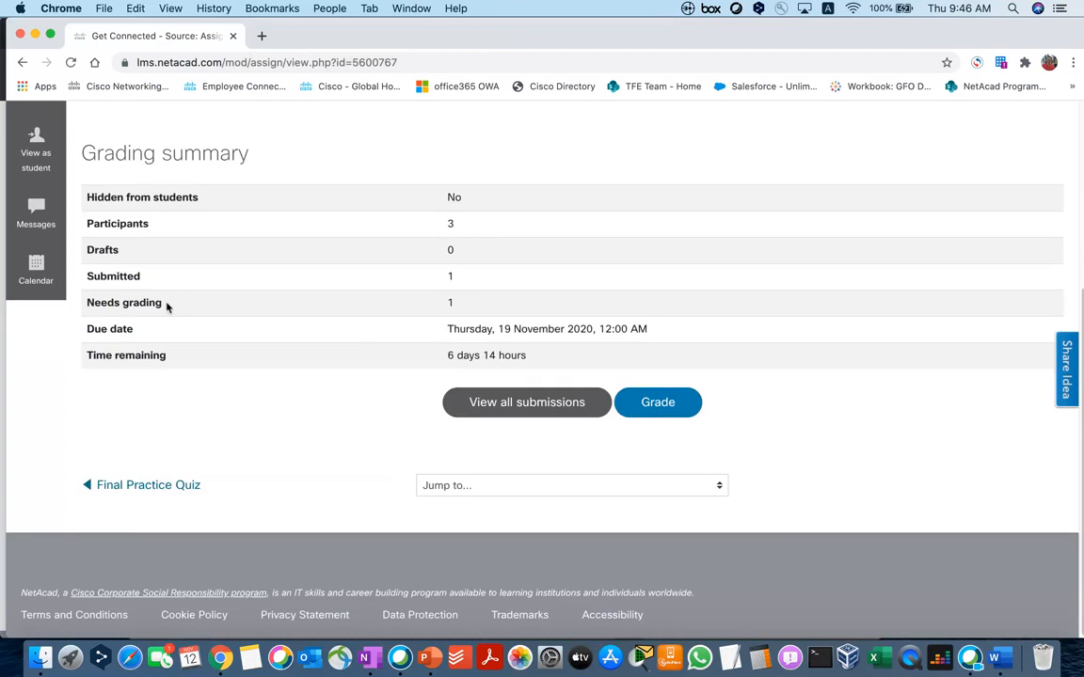
drag(165, 304, 111, 303)
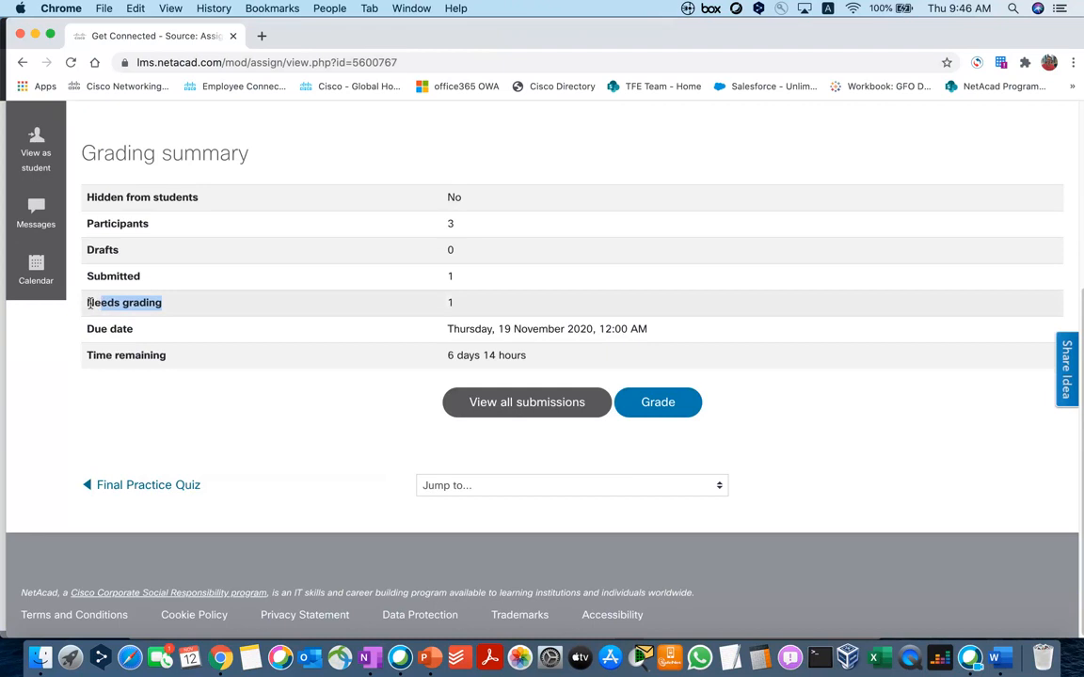
click(242, 302)
drag(475, 303, 85, 304)
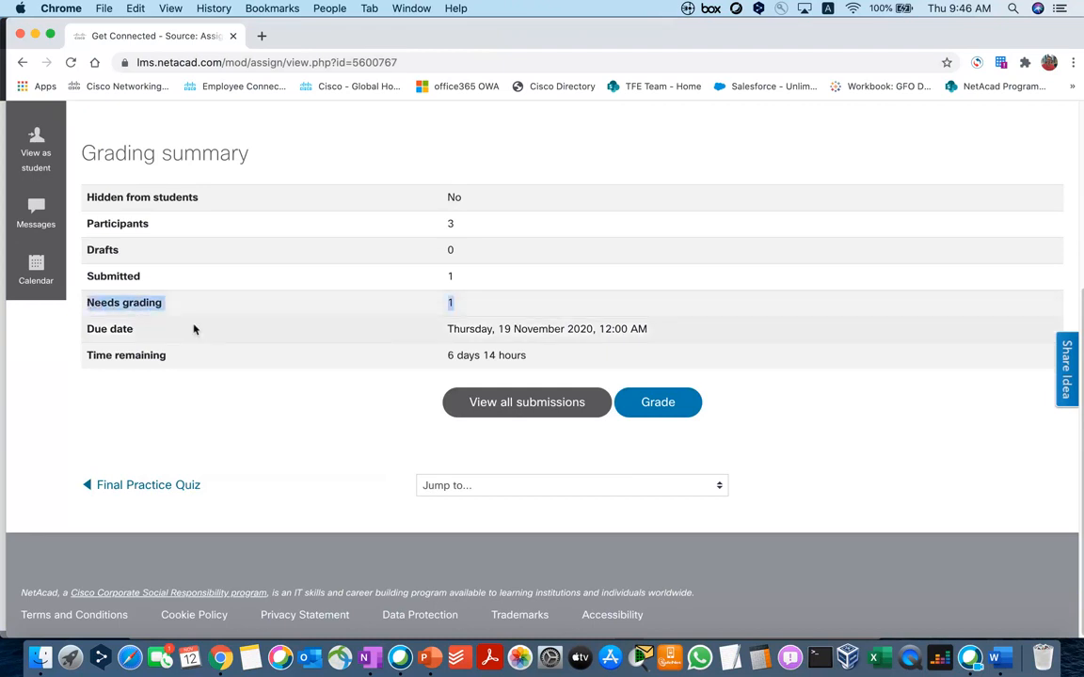
click(243, 353)
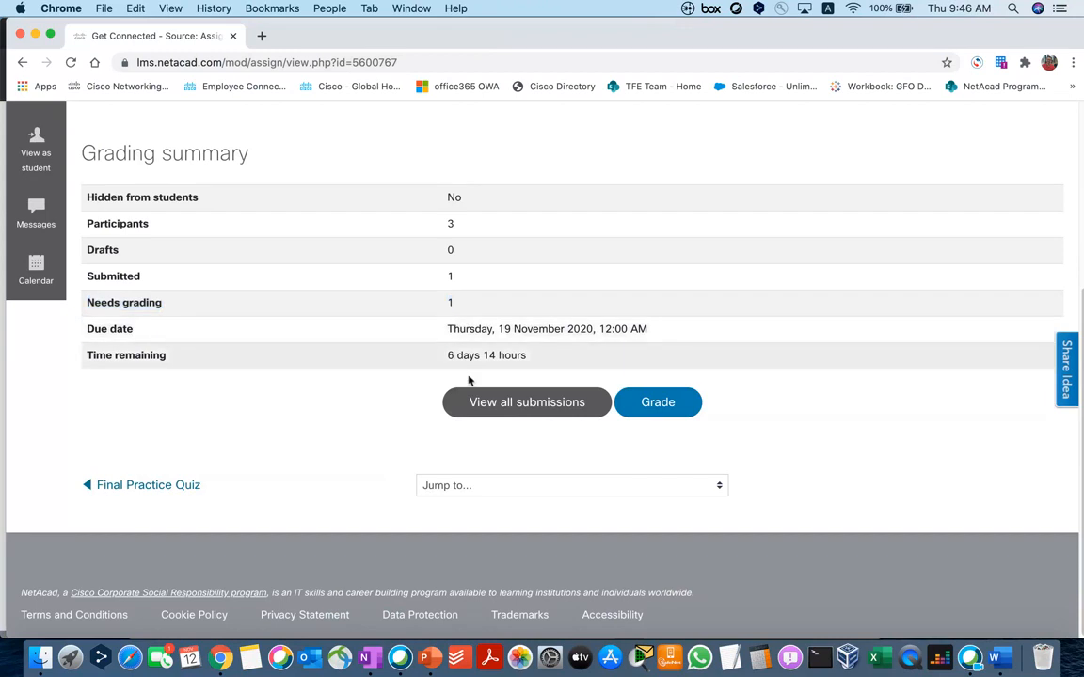
Step: Open the list of all submissions for Assignment - Option 1 and check the anonymous identifier of the submitted entry
click(541, 413)
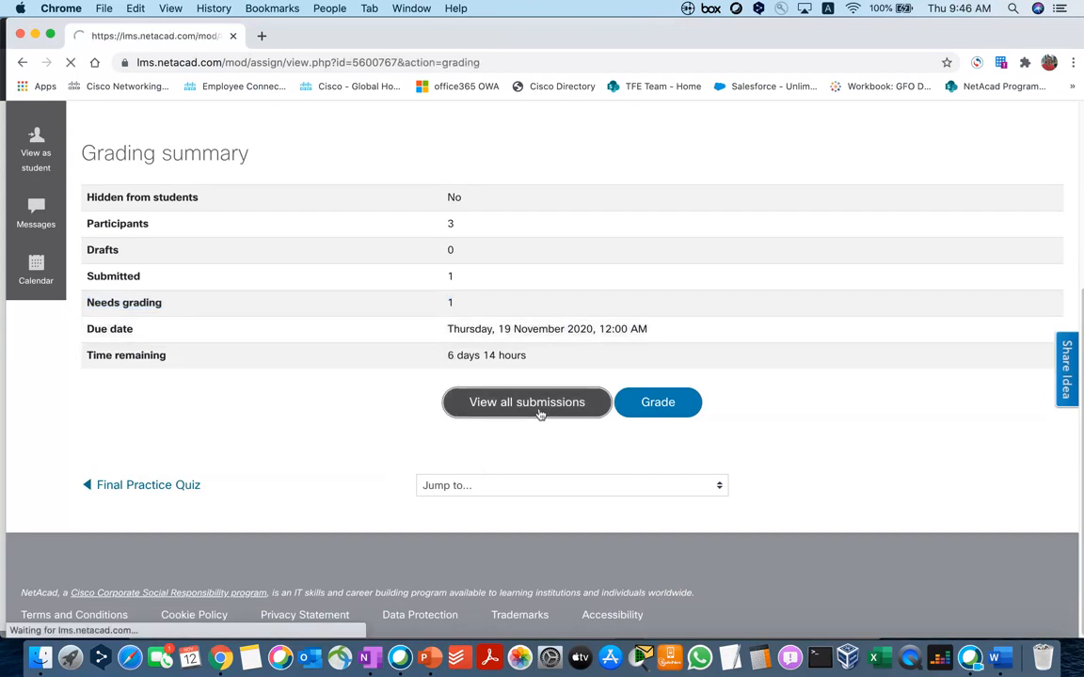
scroll(402, 424, down, 2)
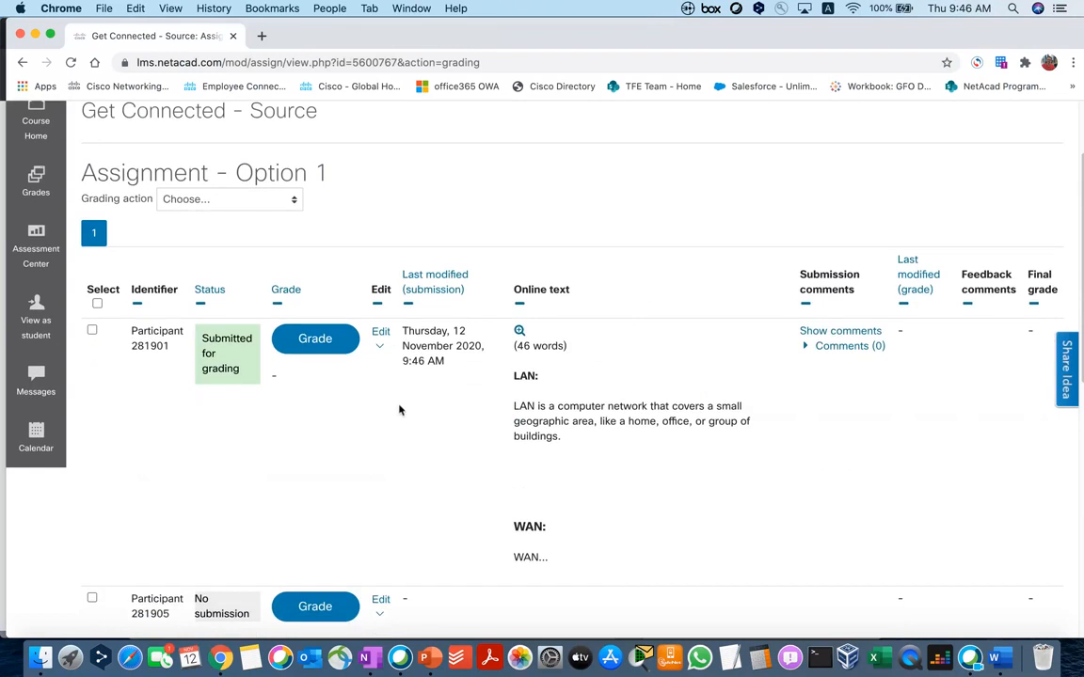
scroll(399, 410, down, 5)
scroll(172, 340, up, 5)
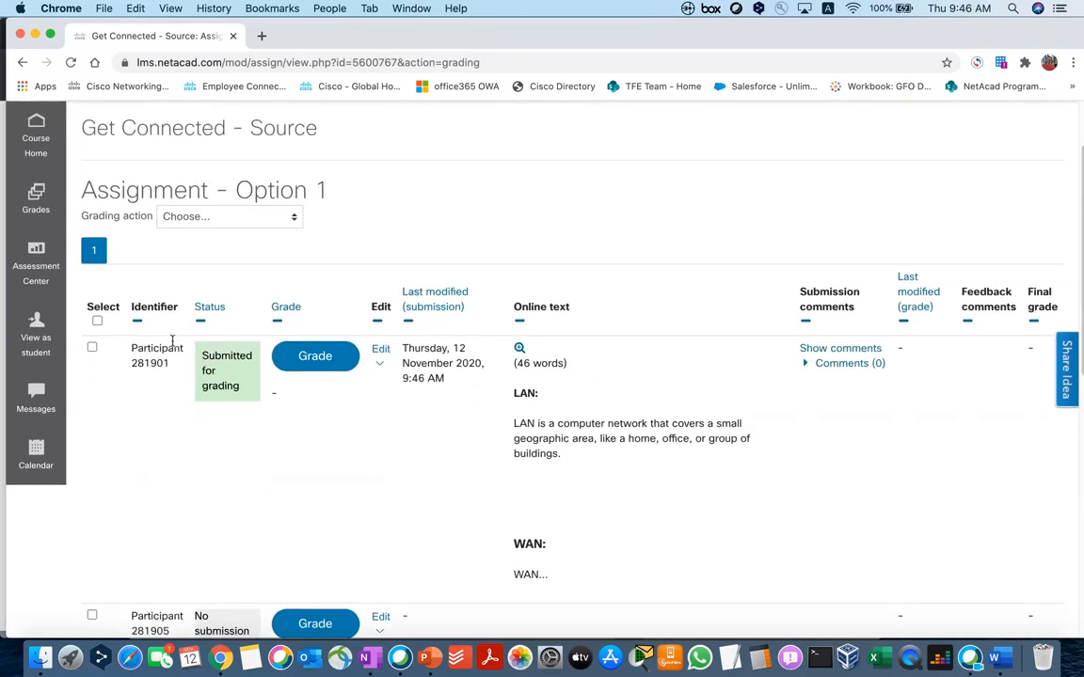
drag(128, 346, 179, 367)
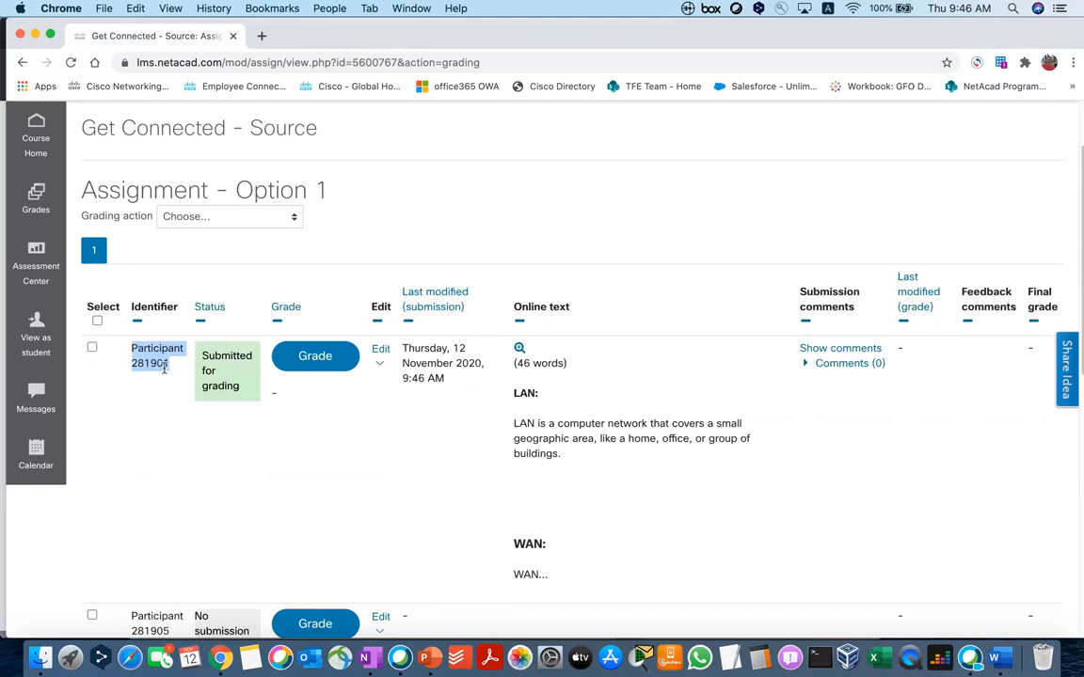
click(157, 434)
scroll(165, 414, down, 1)
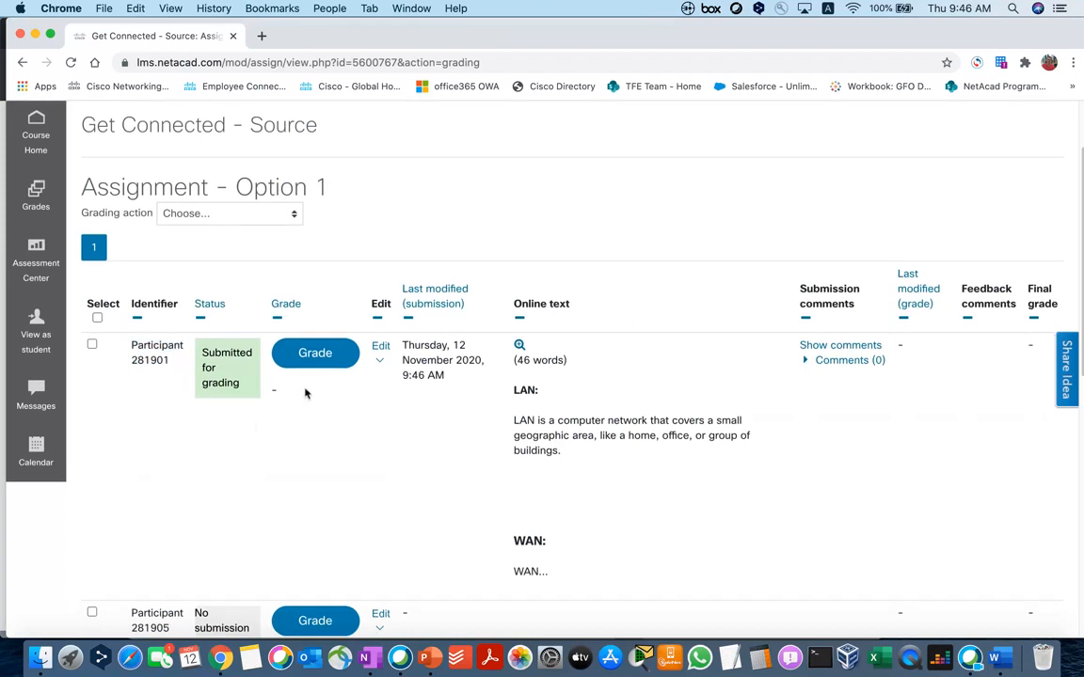
Step: Open the grading page for the participant whose work is submitted and expand the full online text
click(318, 354)
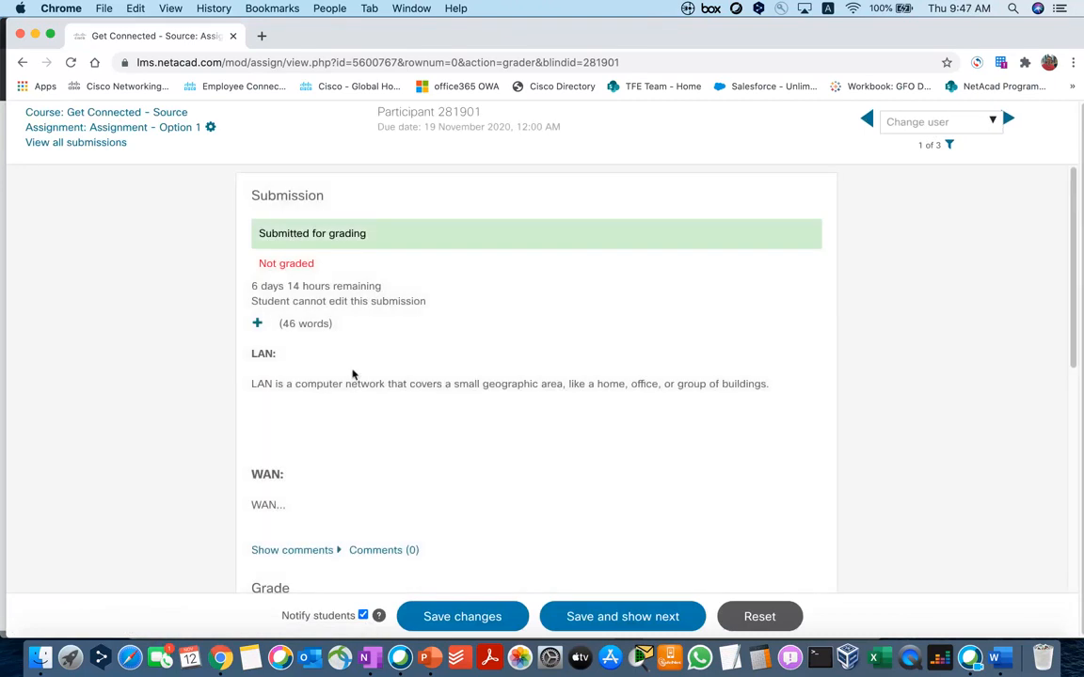
scroll(353, 373, down, 2)
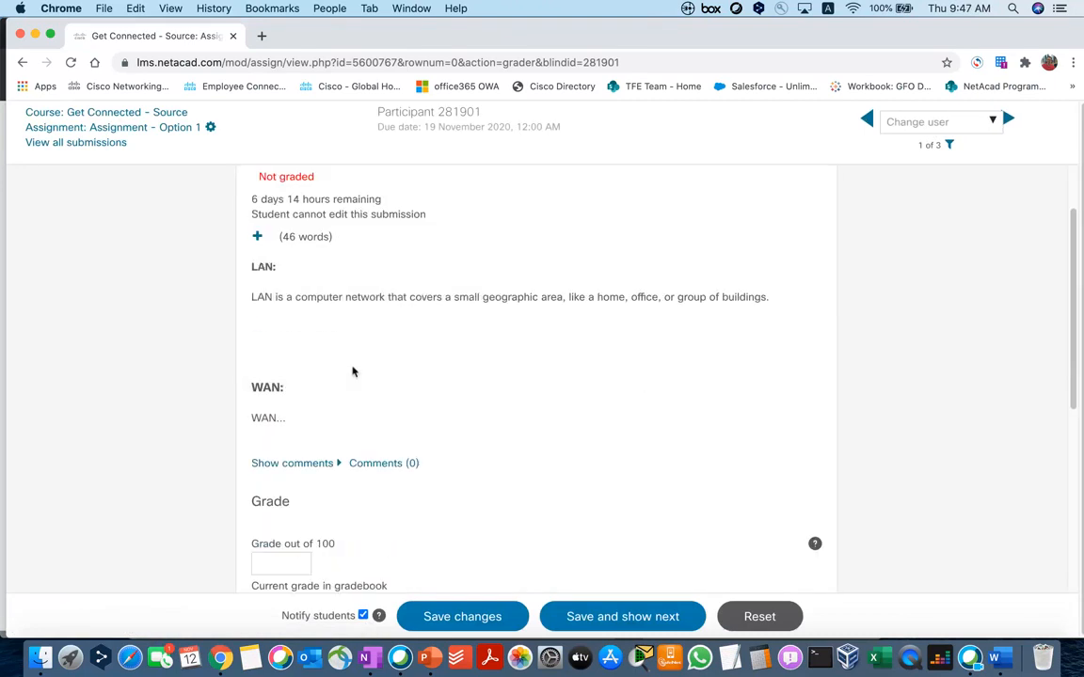
click(258, 238)
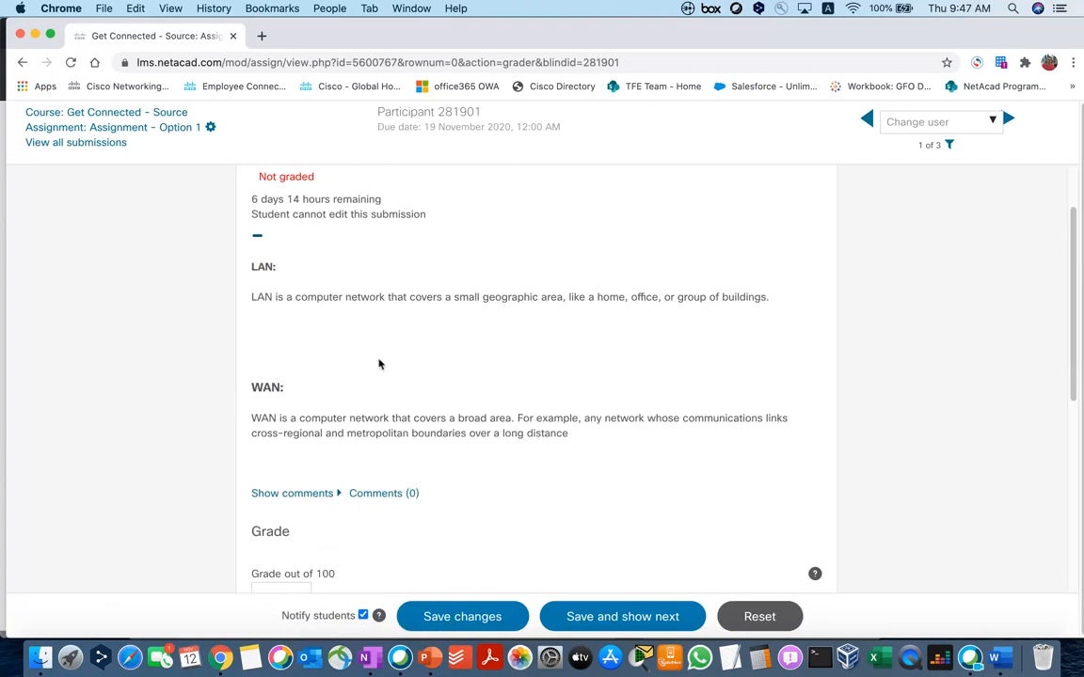
Step: Read through the LAN and WAN answers and look over the grade and feedback sections below them
scroll(268, 261, down, 2)
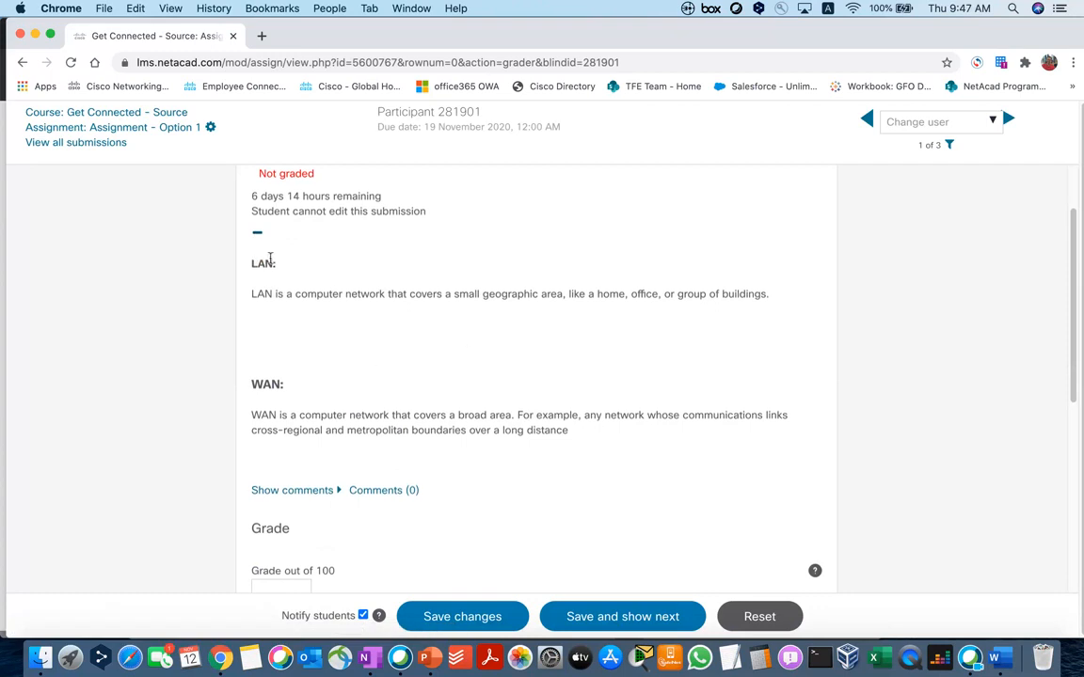
drag(347, 277, 381, 278)
click(438, 329)
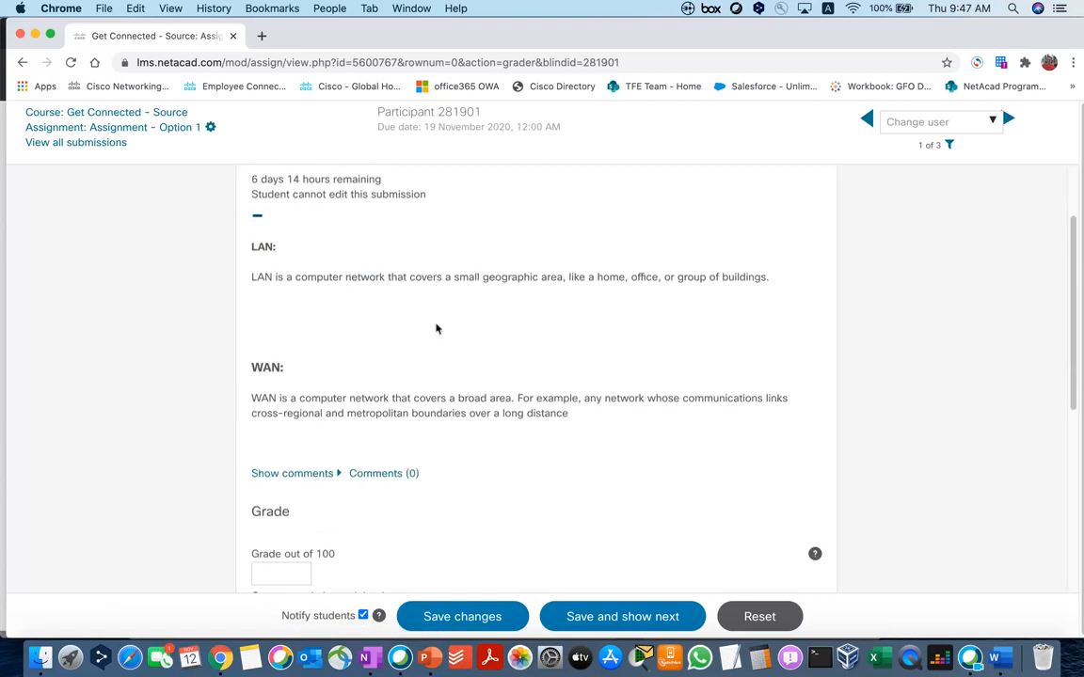
scroll(438, 329, up, 3)
scroll(438, 330, down, 3)
scroll(438, 329, down, 5)
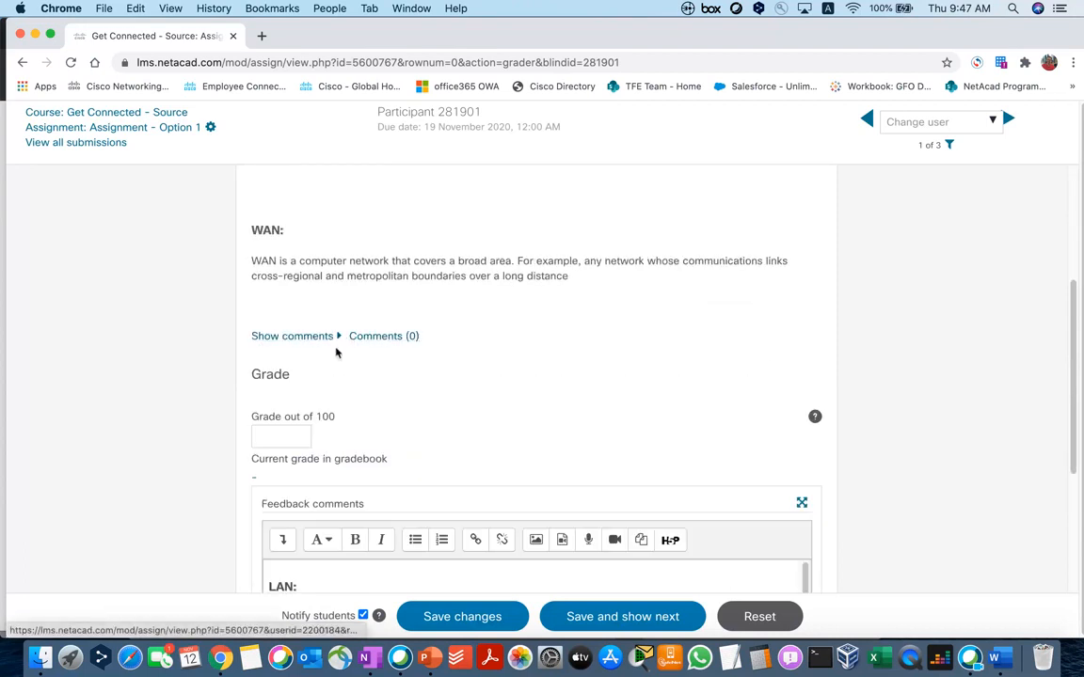
scroll(395, 356, down, 3)
scroll(337, 351, up, 10)
scroll(337, 352, down, 9)
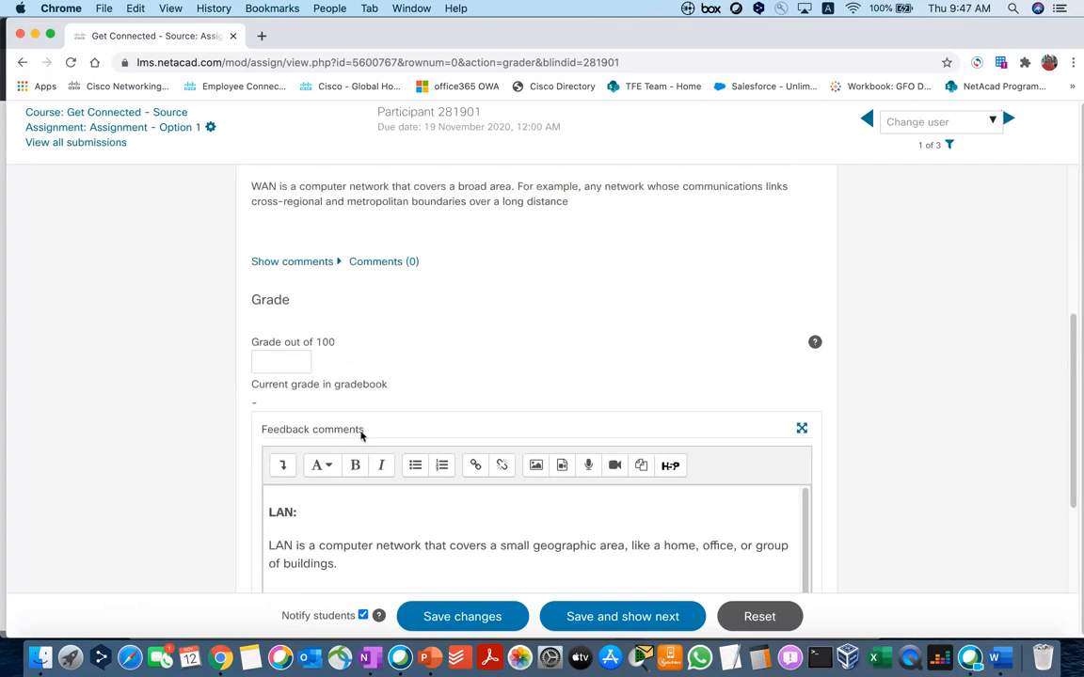
Step: Enter a grade of 100 out of 100 for the submission
click(289, 360)
text(100)
click(435, 351)
Step: Add the word "Correct" in bold below the LAN answer in the feedback comments
scroll(382, 474, down, 2)
click(293, 518)
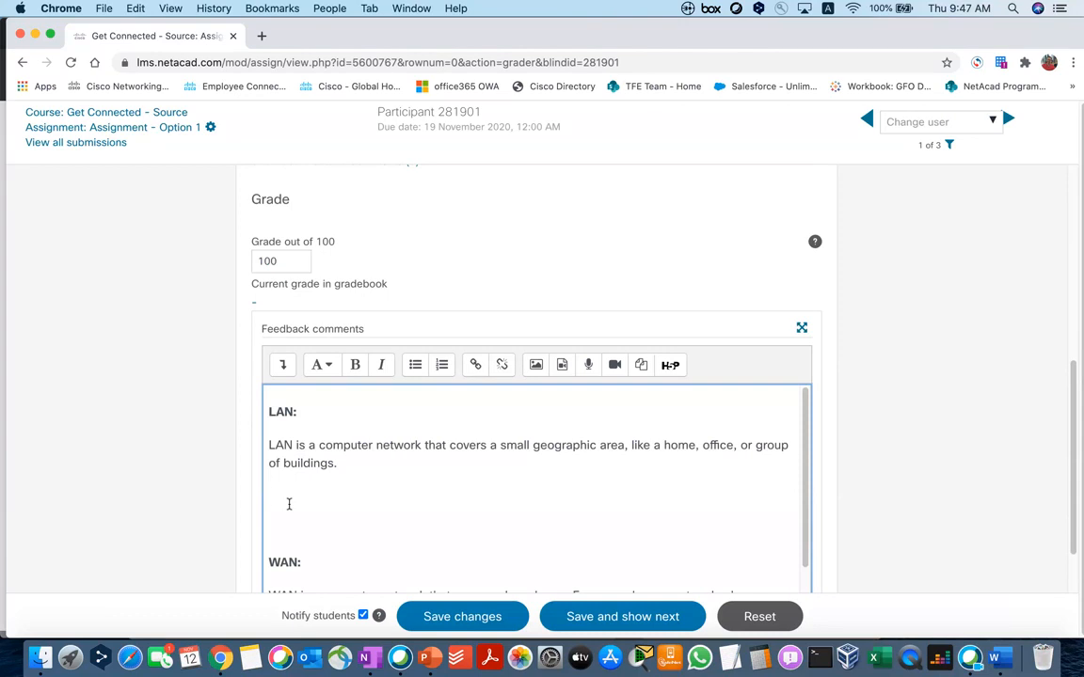
text(Correct)
drag(313, 497, 230, 498)
click(297, 498)
double_click(296, 497)
click(355, 364)
click(353, 503)
Step: Add the word "Correct" in bold below the WAN answer in the feedback comments
scroll(352, 501, down, 1)
scroll(353, 501, down, 3)
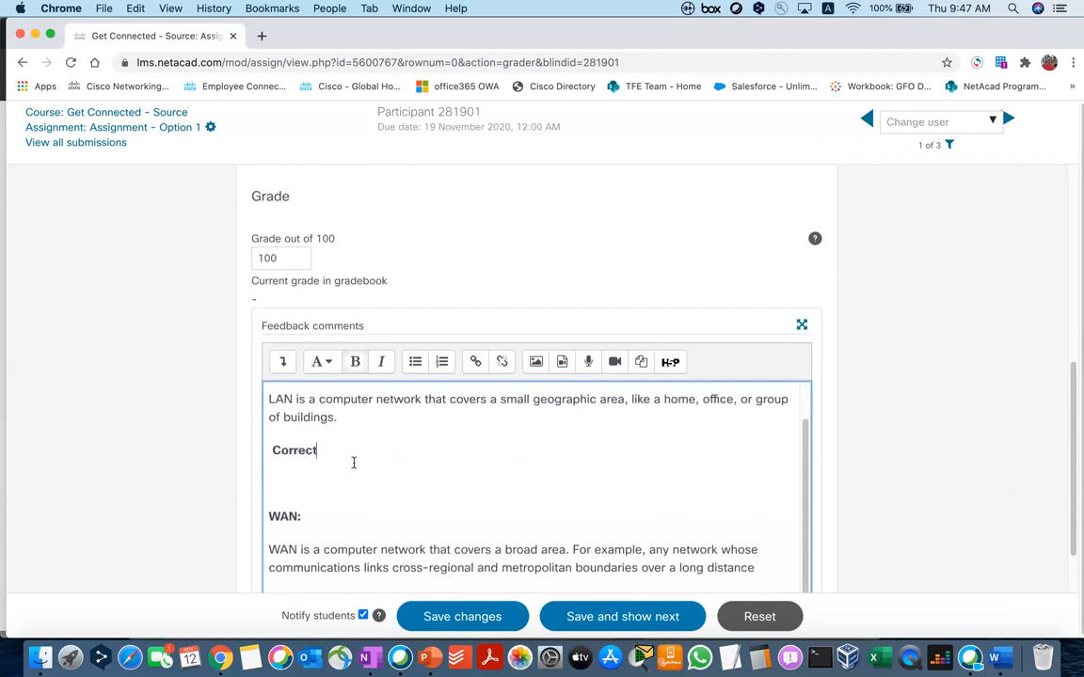
click(320, 522)
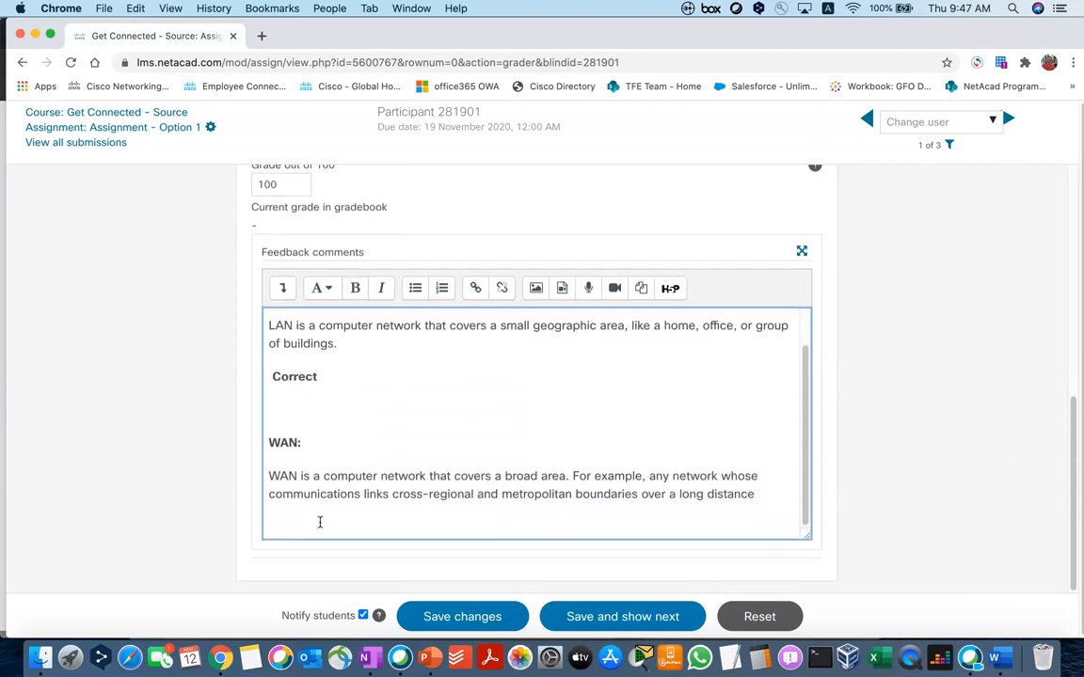
text(Correct)
double_click(293, 527)
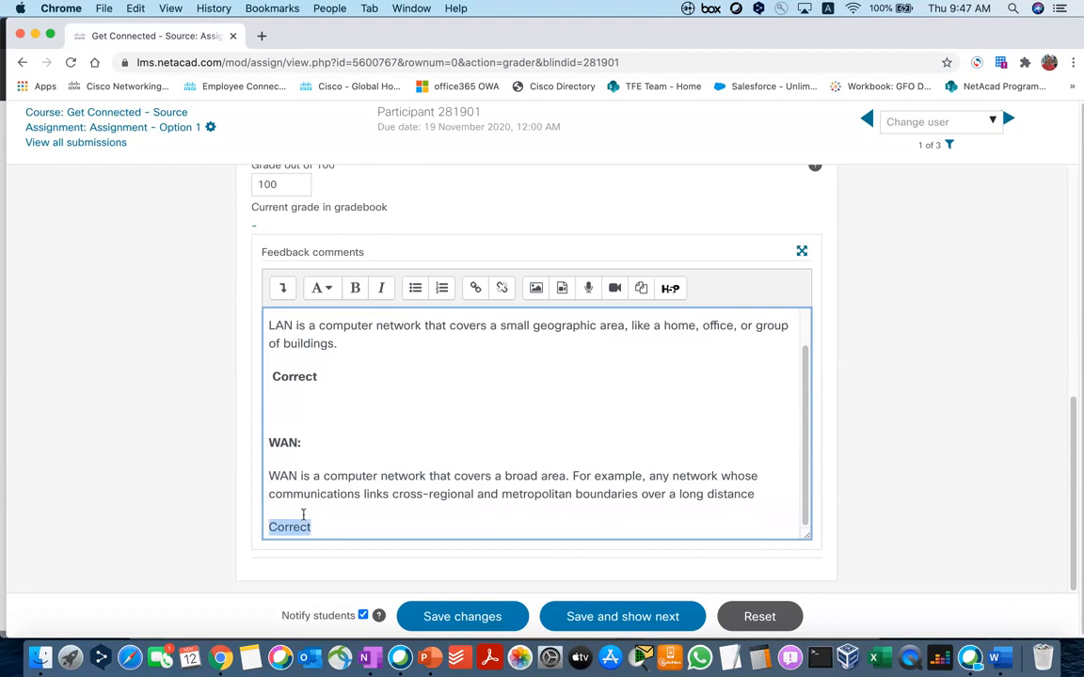
click(356, 289)
click(340, 527)
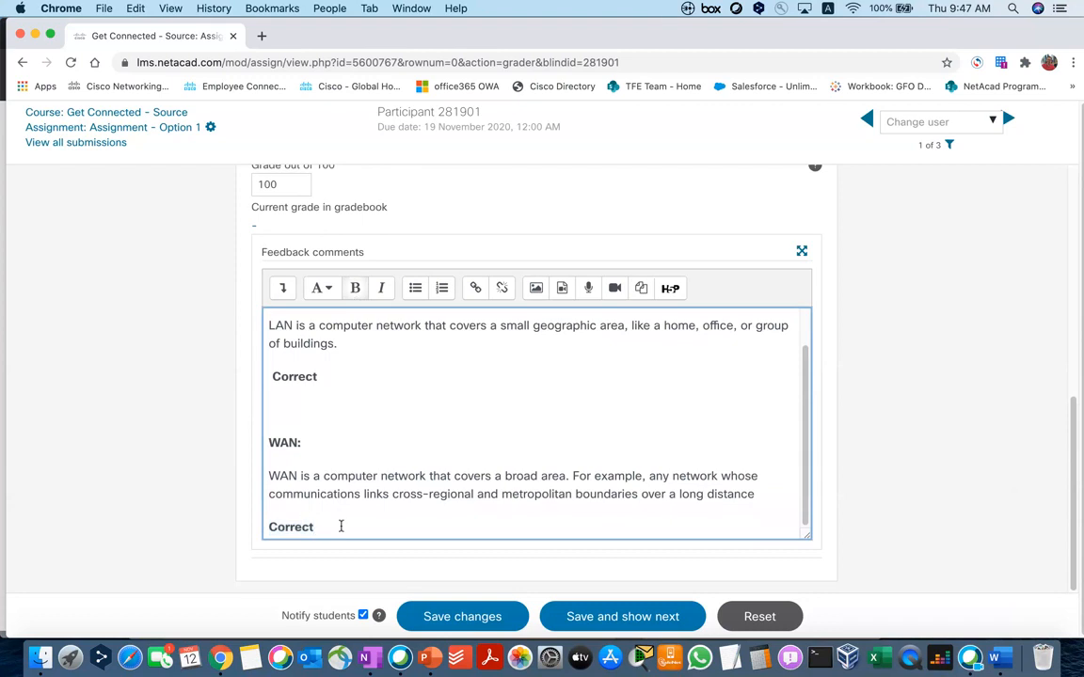
Step: Add a bold closing line "Feedback: Well Done !" at the end of the feedback comments
key(Return)
text(Fee)
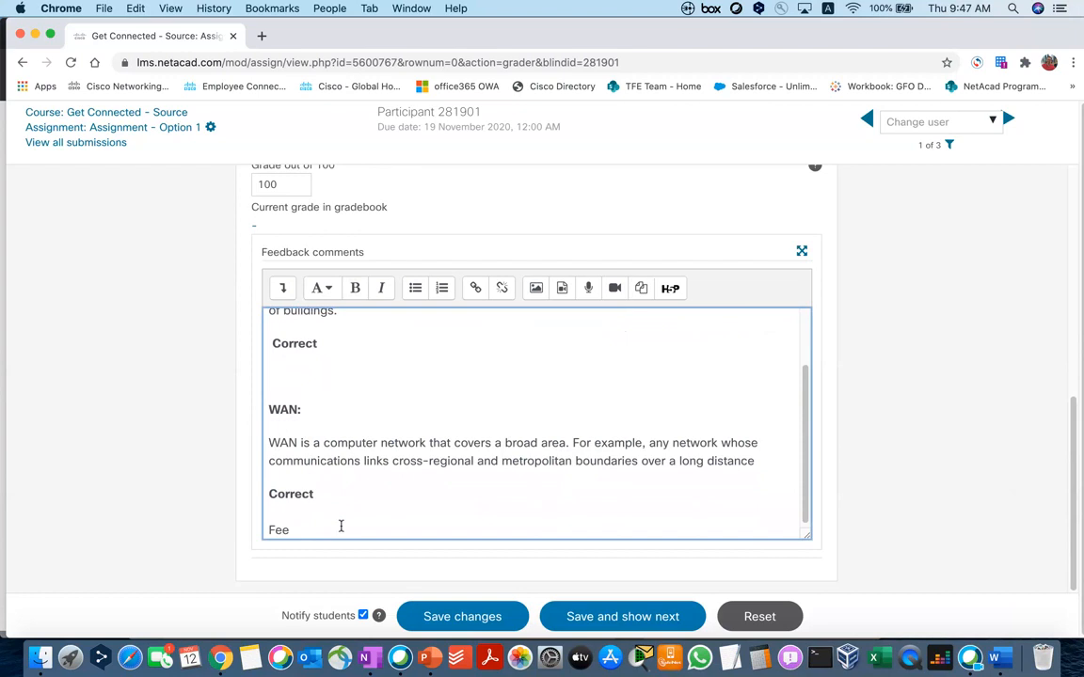
text(dback: Well Done !)
drag(395, 530, 336, 362)
click(342, 521)
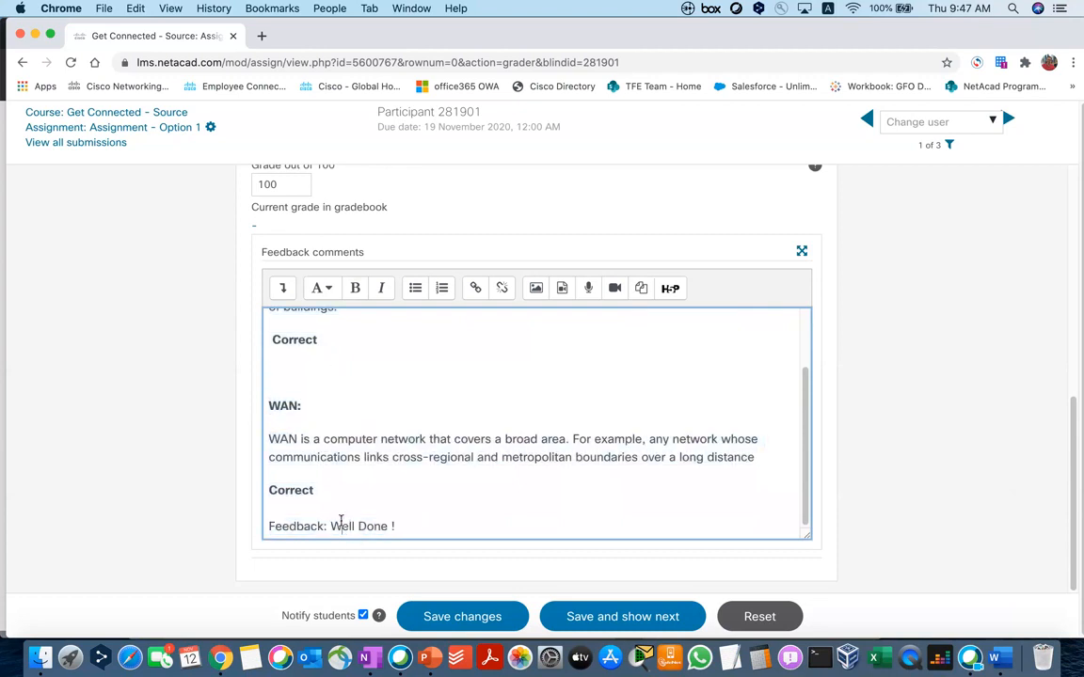
double_click(341, 520)
click(390, 526)
drag(403, 525, 269, 525)
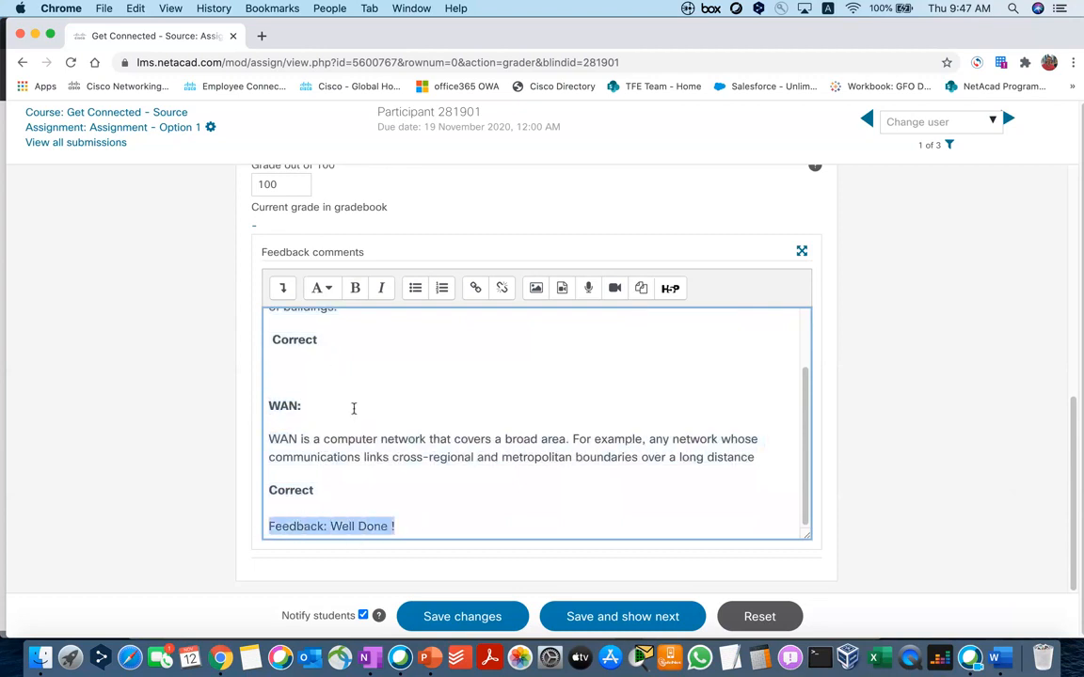
click(355, 295)
click(436, 494)
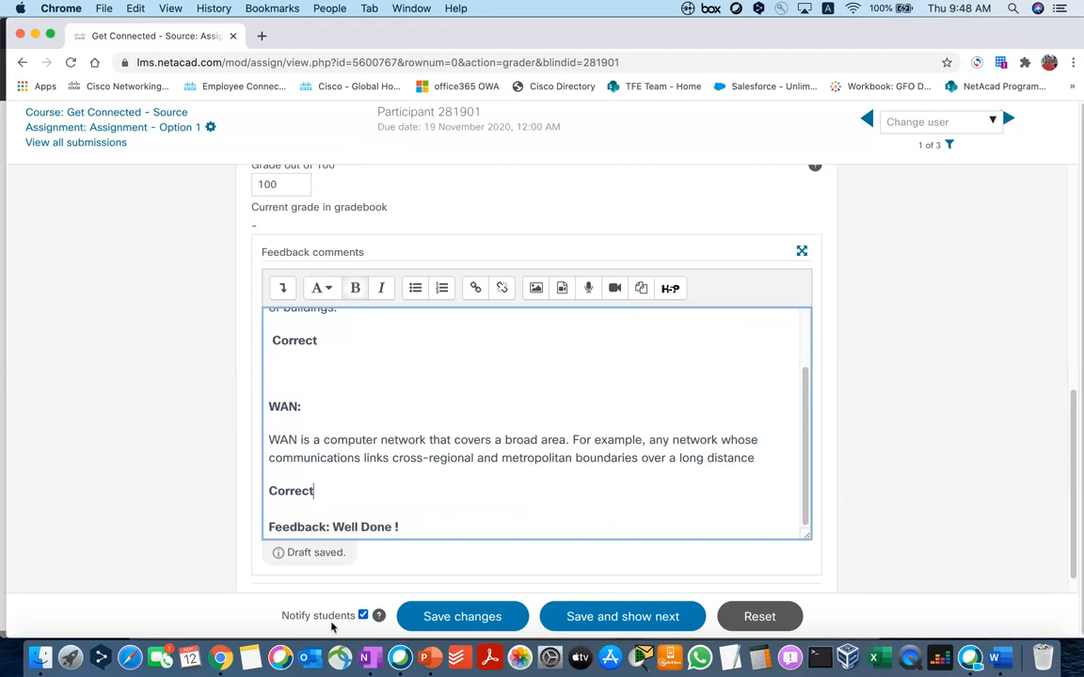
Step: Save the grade and feedback with student notification on, and review the submission's grading status
click(480, 616)
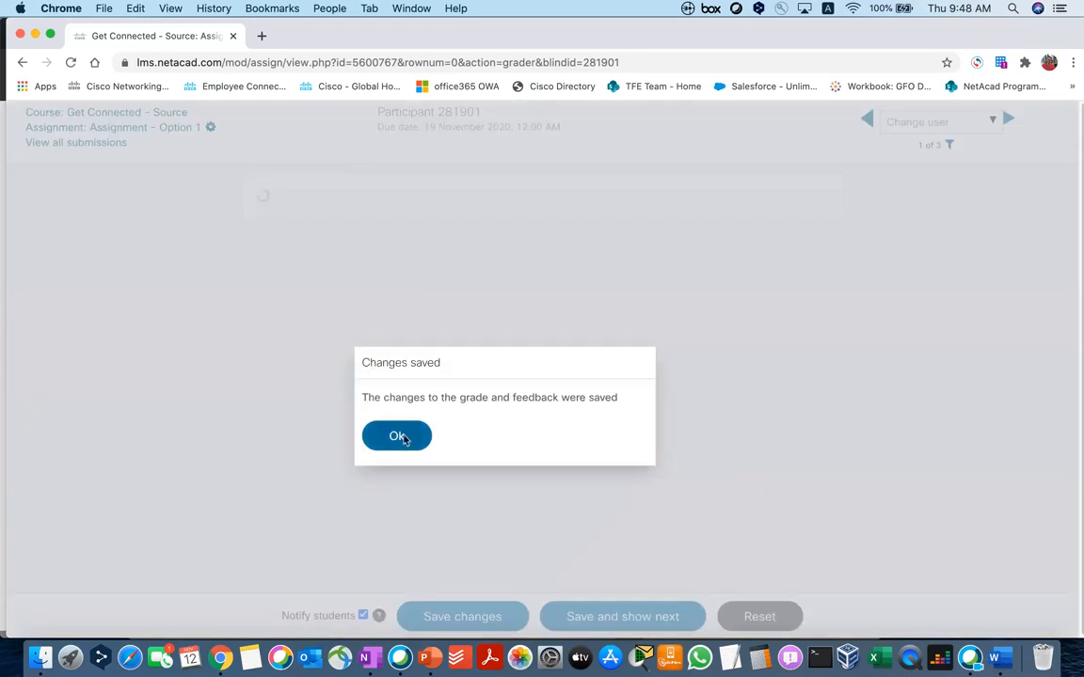
click(419, 444)
scroll(427, 454, down, 5)
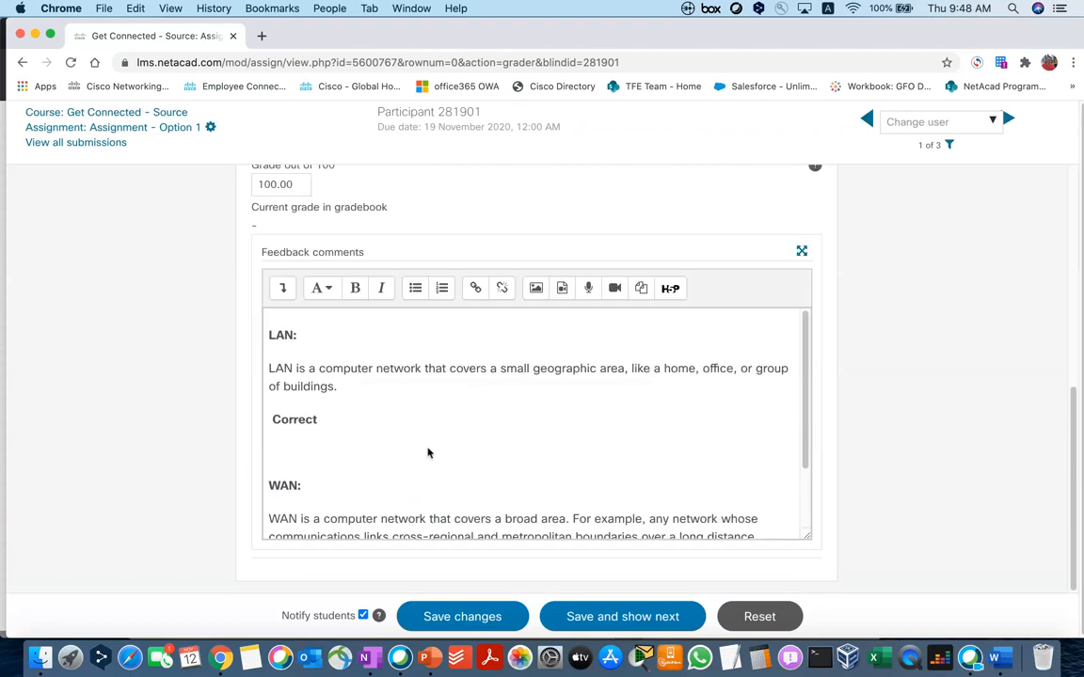
scroll(427, 453, up, 5)
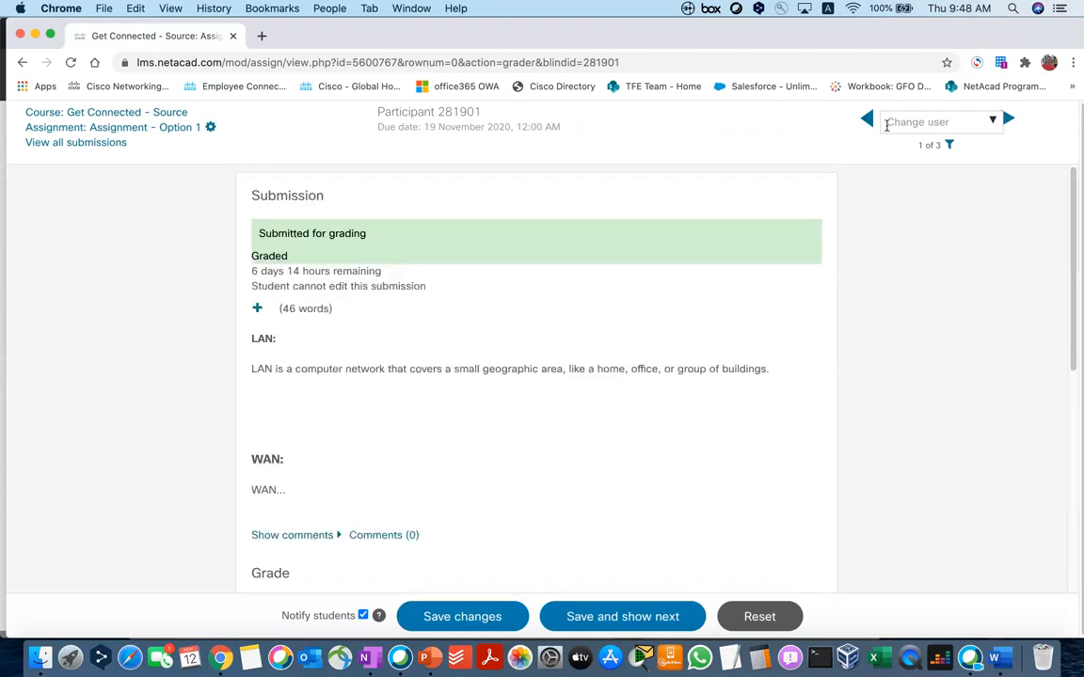
Step: Go through the other two participants' grading pages to check their submission status
click(996, 121)
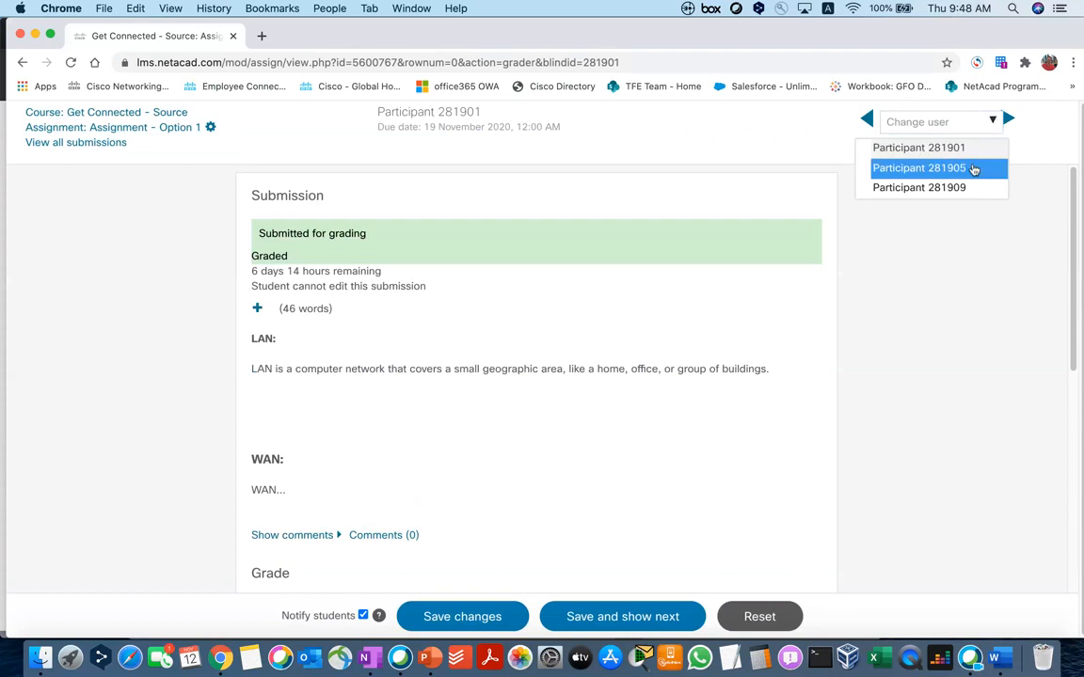
click(973, 169)
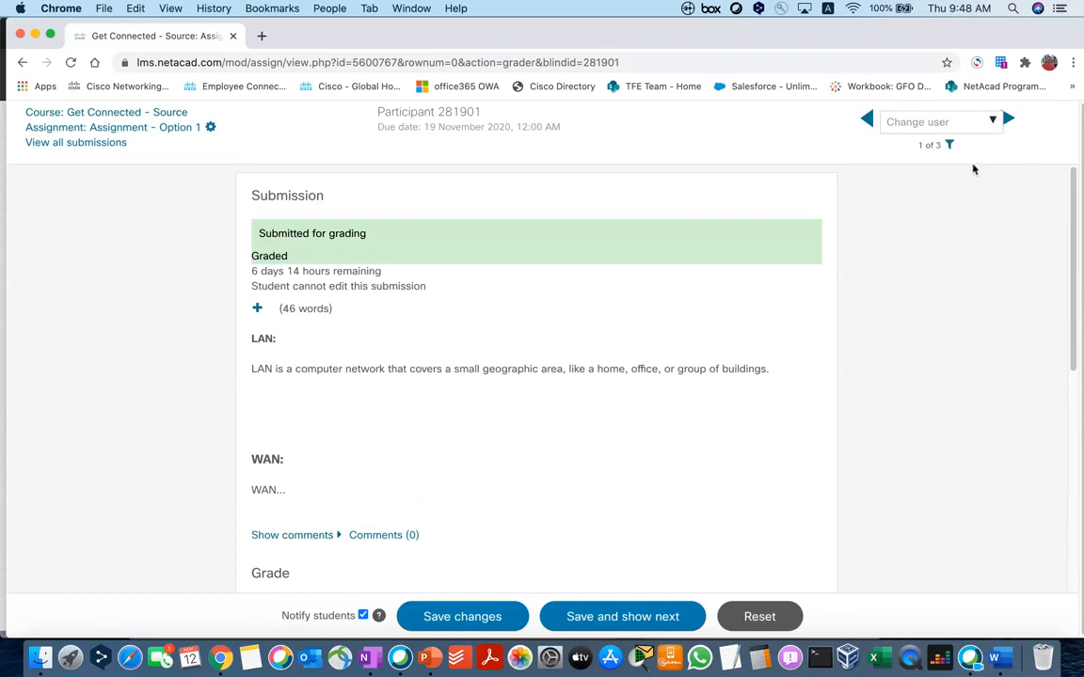
click(1009, 122)
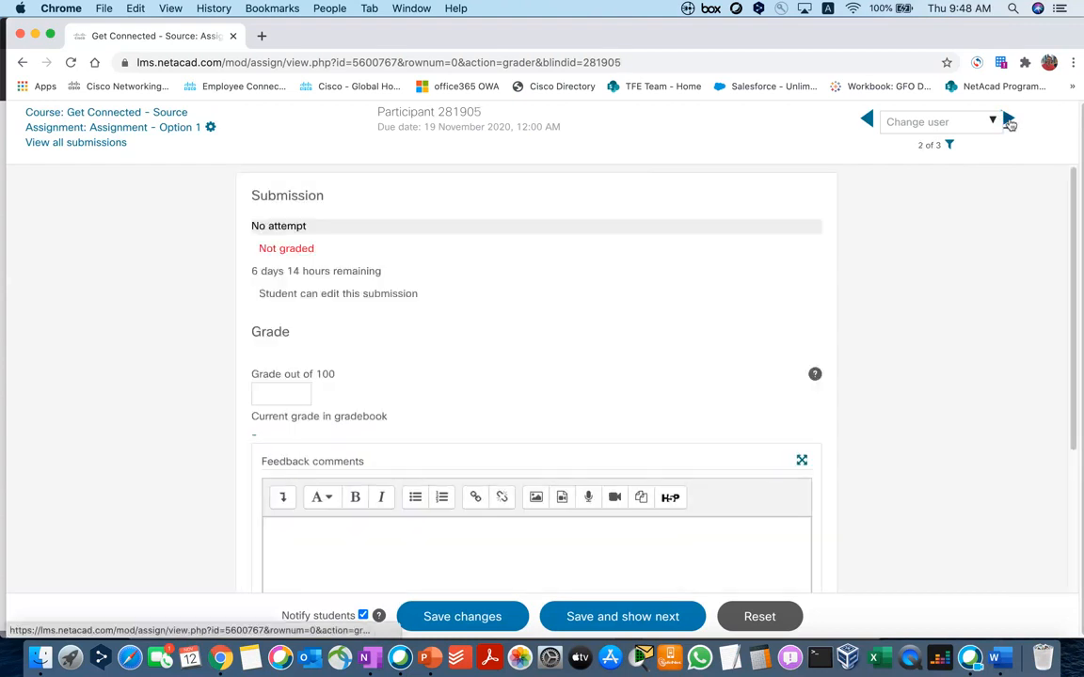
click(1009, 122)
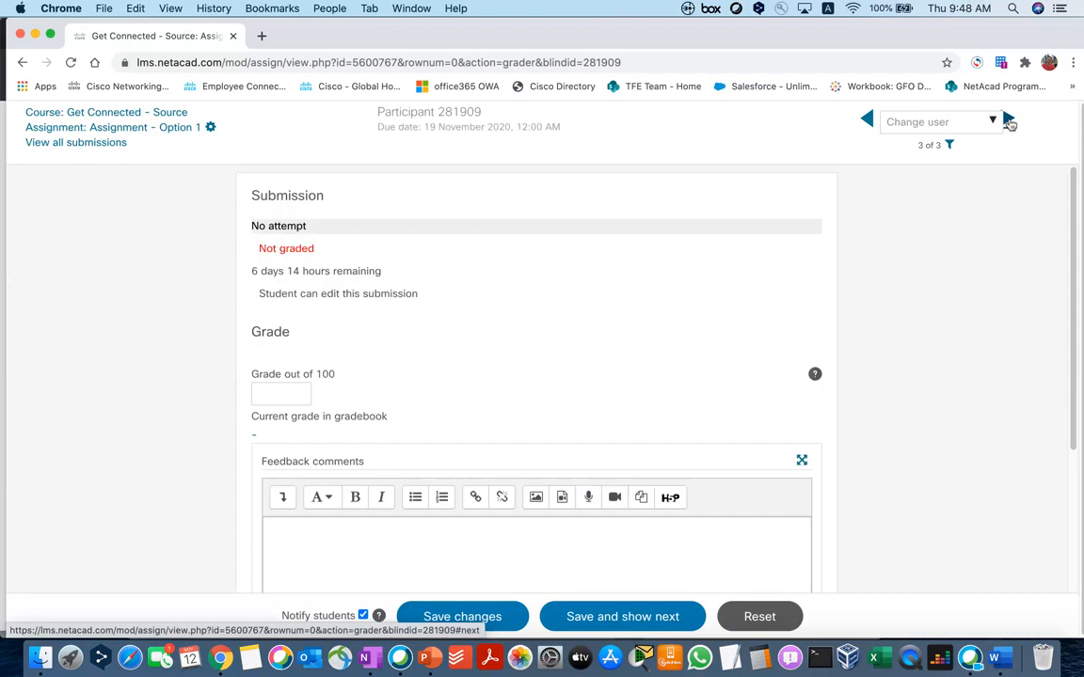
Step: Return to the Assignment - Option 1 page and reopen all submissions to check the recorded grade and feedback
click(132, 129)
click(647, 237)
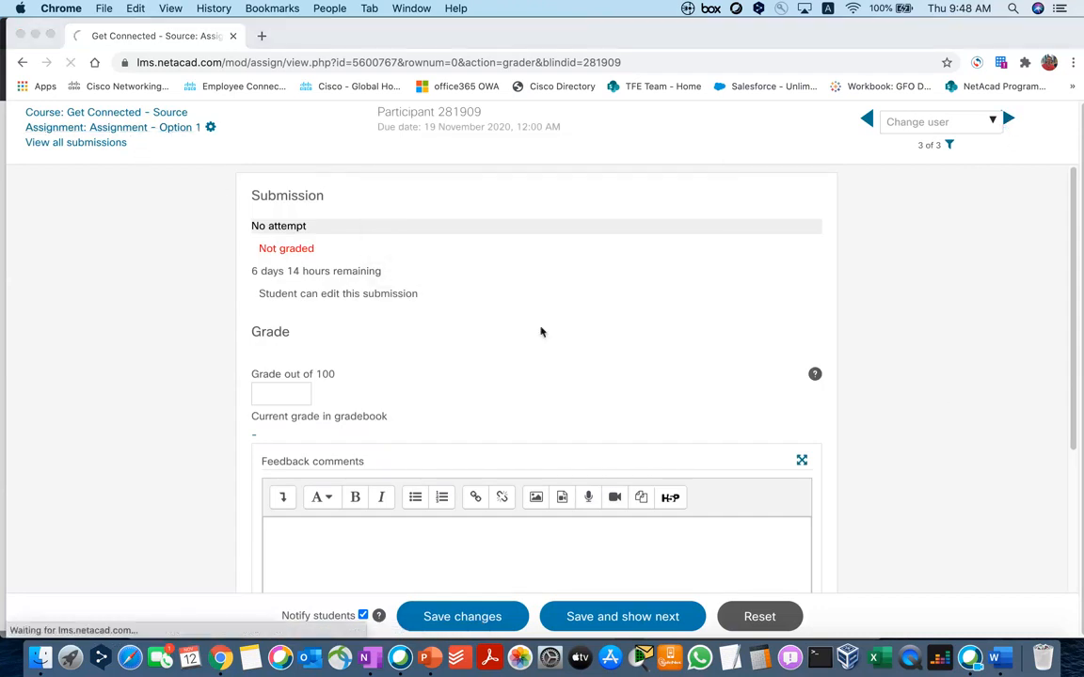
scroll(515, 364, down, 5)
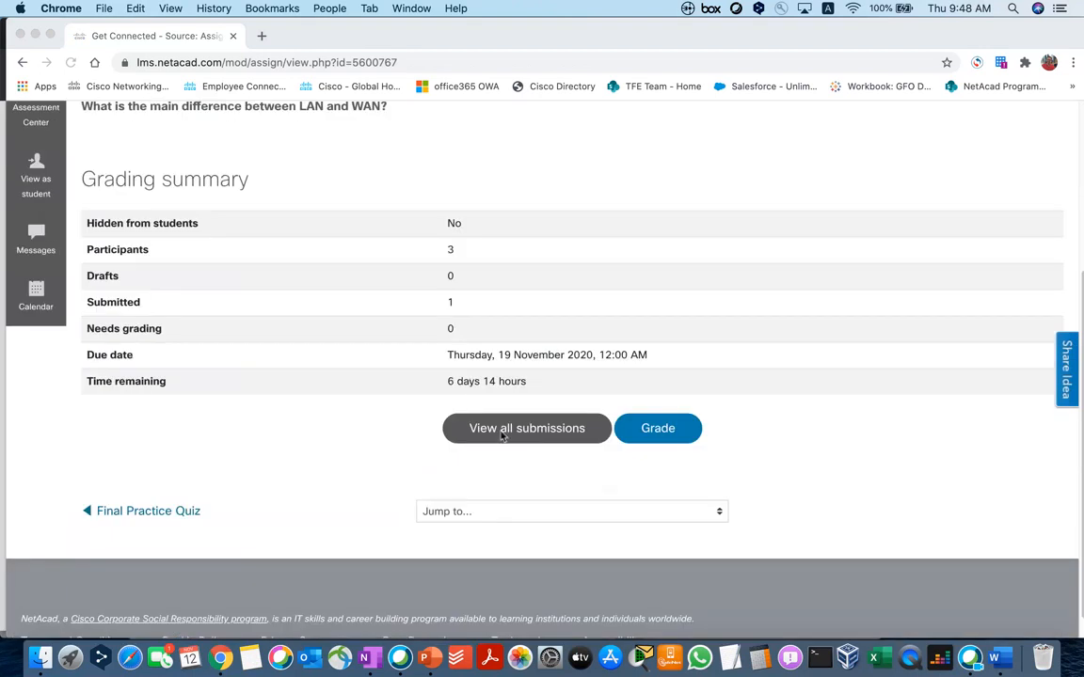
click(504, 439)
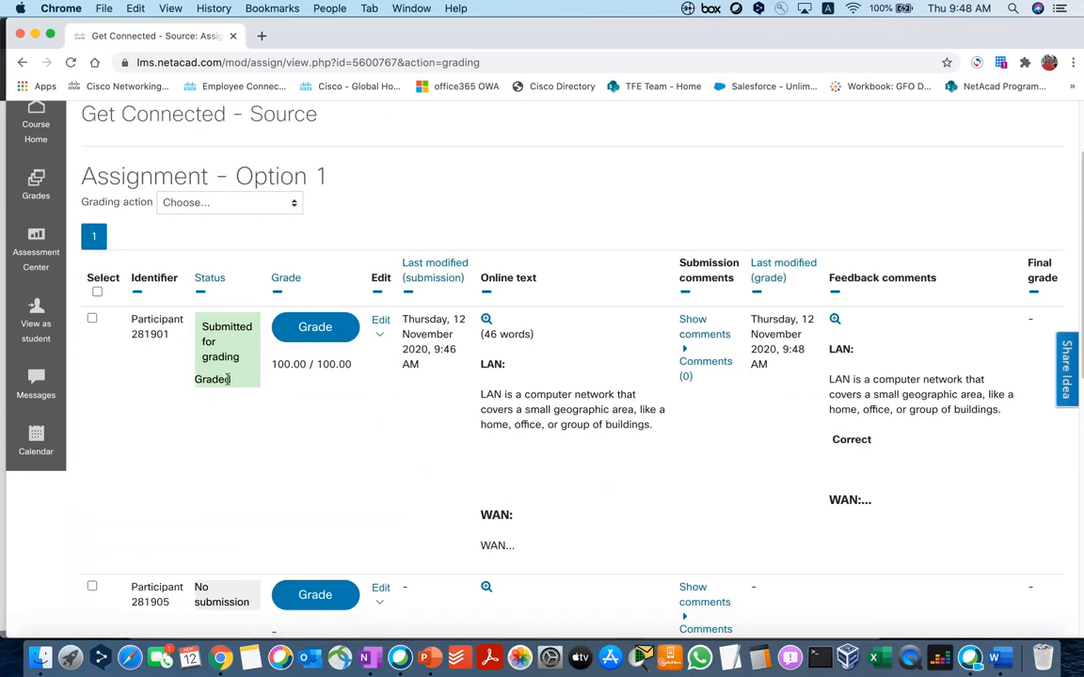
Step: Review the Assignment - Option 1 grading table, comparing each participant's submission status and grade
drag(232, 380, 192, 383)
click(286, 381)
scroll(391, 442, down, 1)
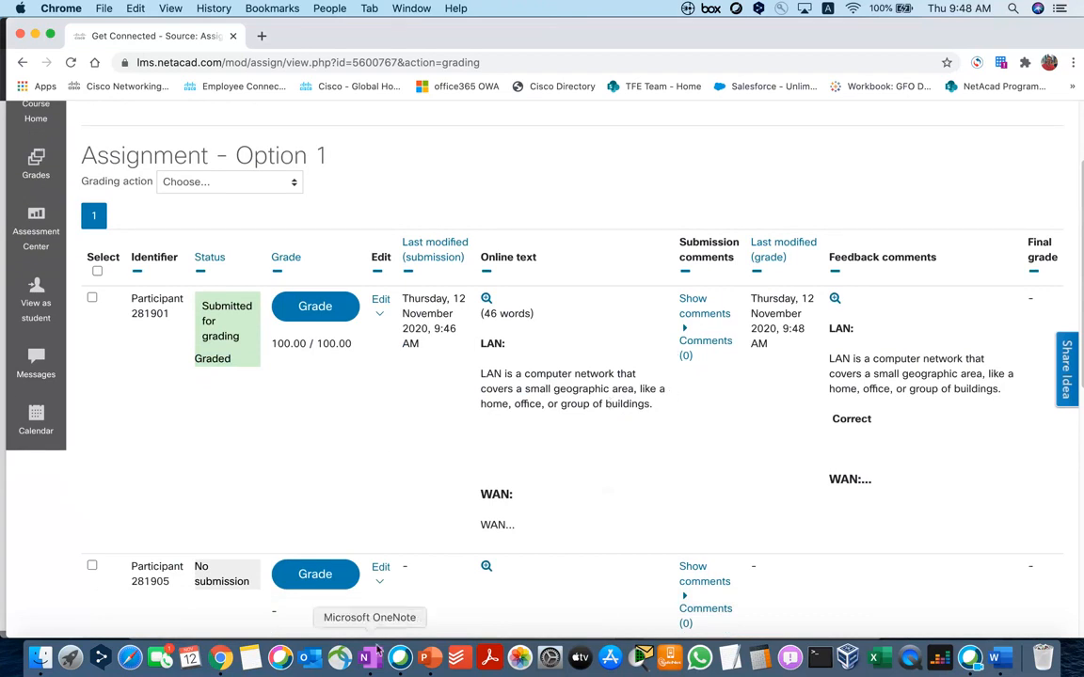
scroll(461, 470, down, 5)
scroll(564, 442, up, 4)
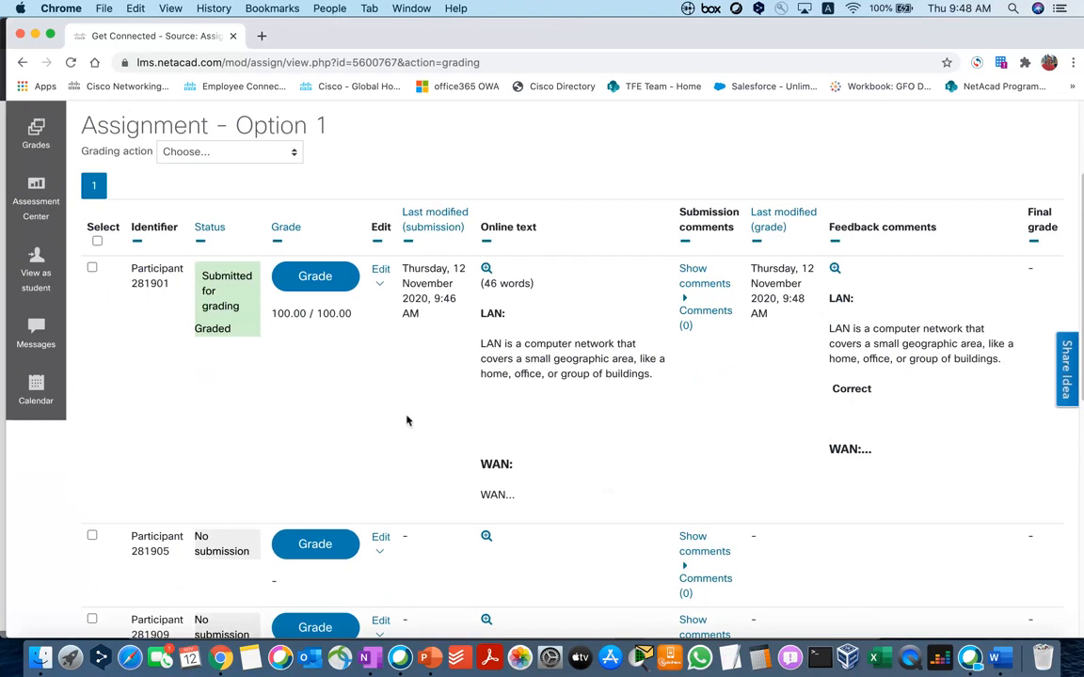
scroll(308, 418, down, 5)
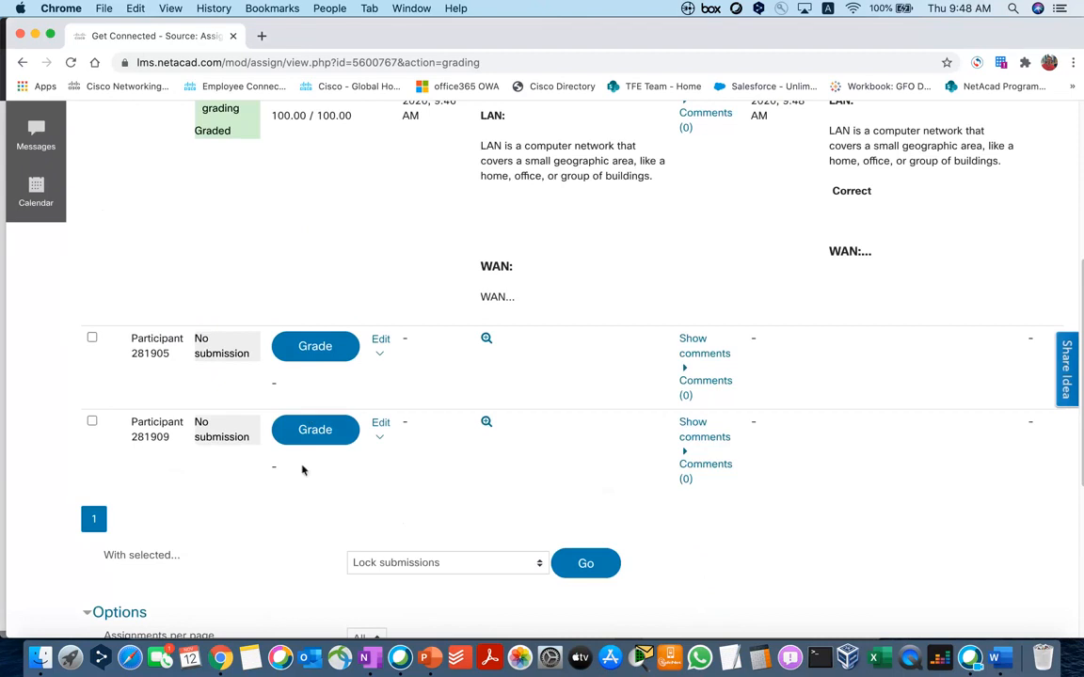
scroll(310, 490, up, 9)
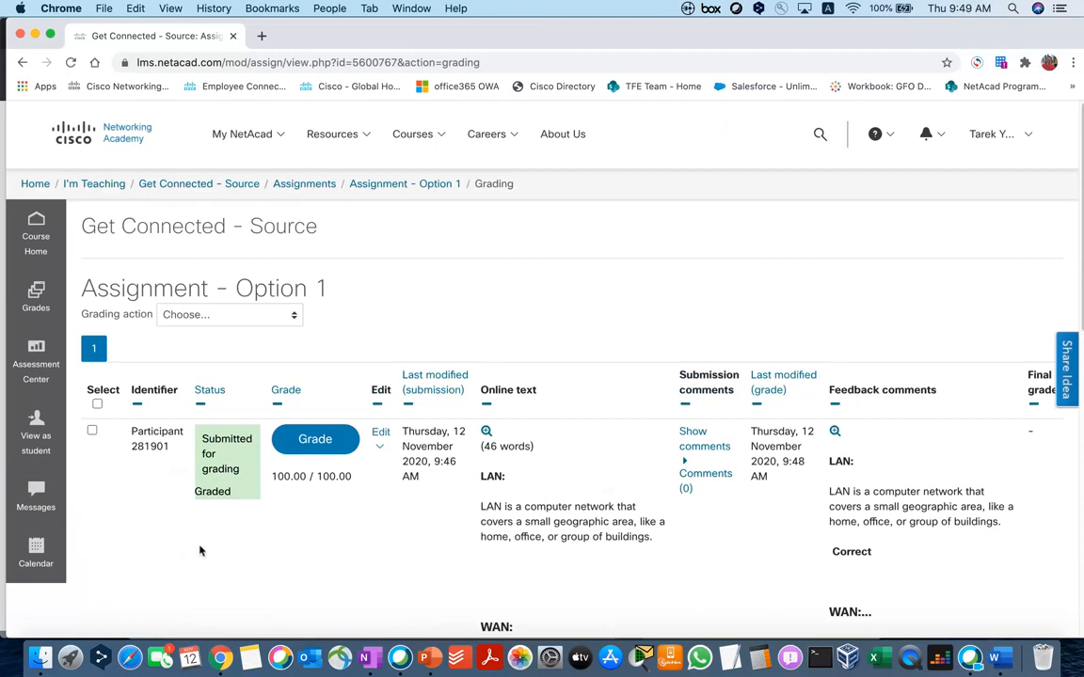
Step: Return to the course home and start adding a new Assignment activity to the Assignments section
click(36, 247)
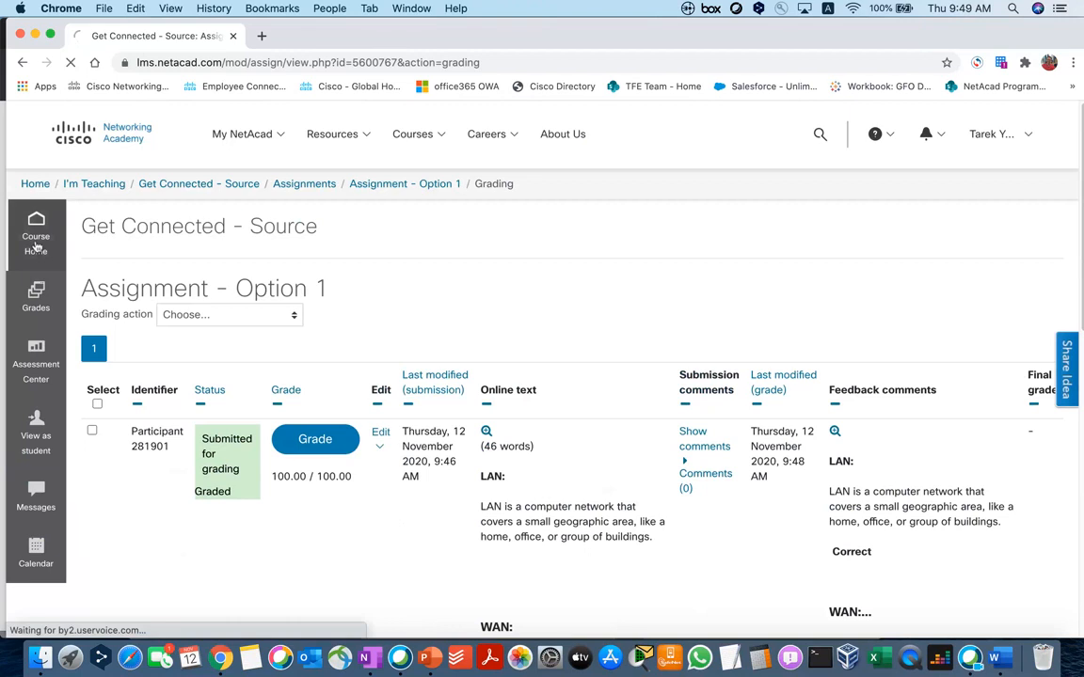
scroll(298, 387, down, 2)
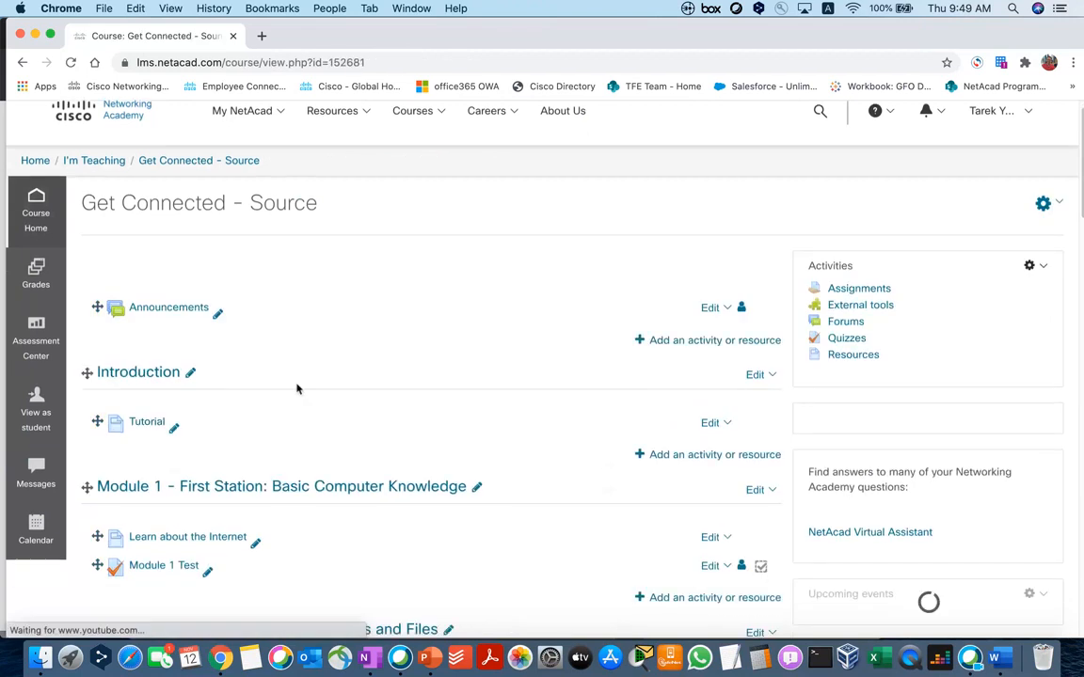
scroll(320, 452, down, 1)
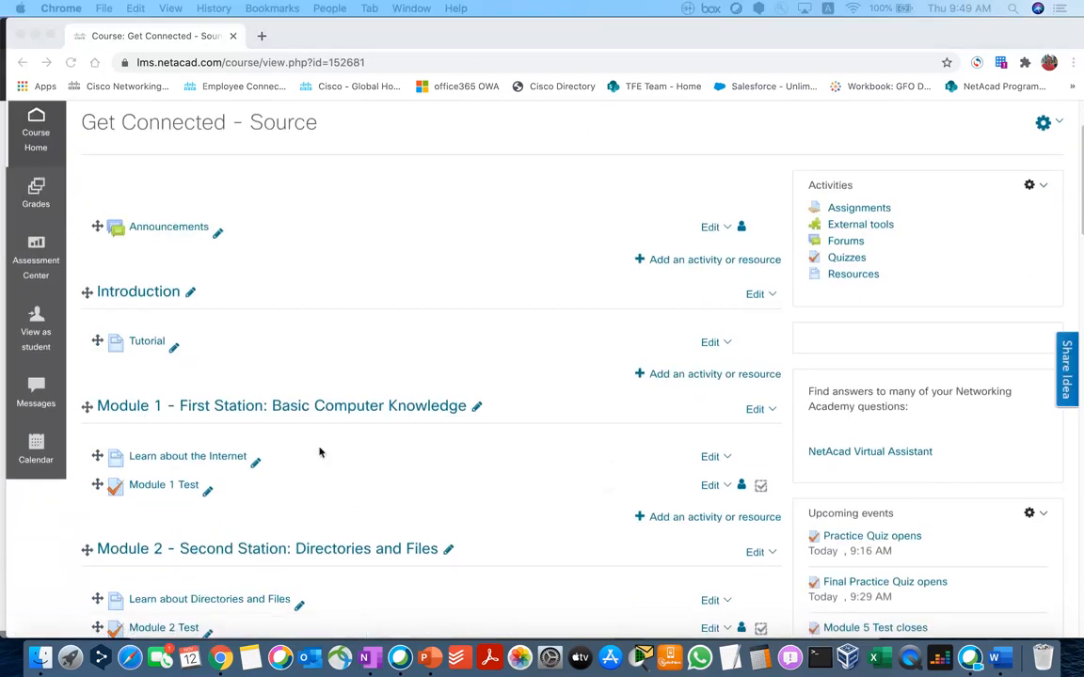
scroll(320, 452, down, 20)
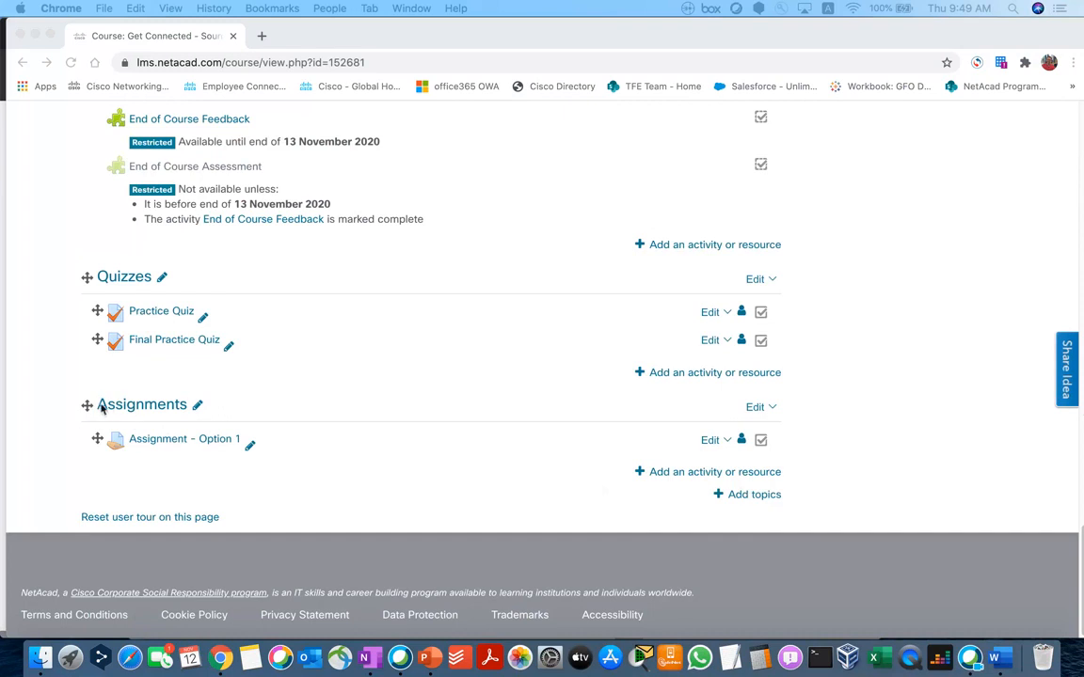
click(535, 516)
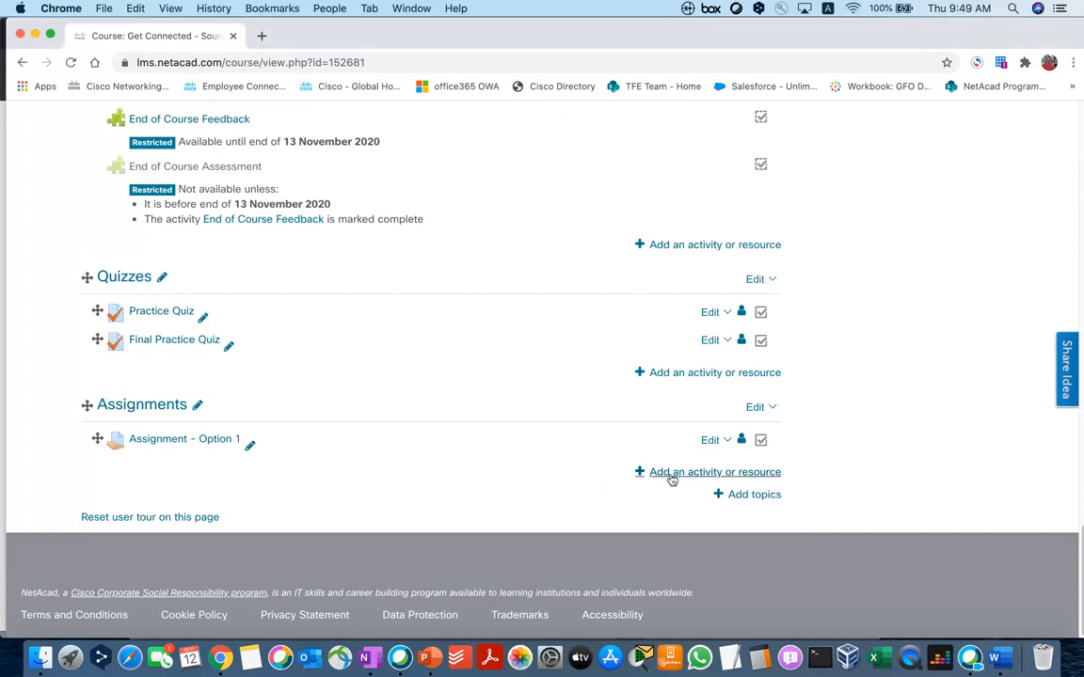
click(673, 474)
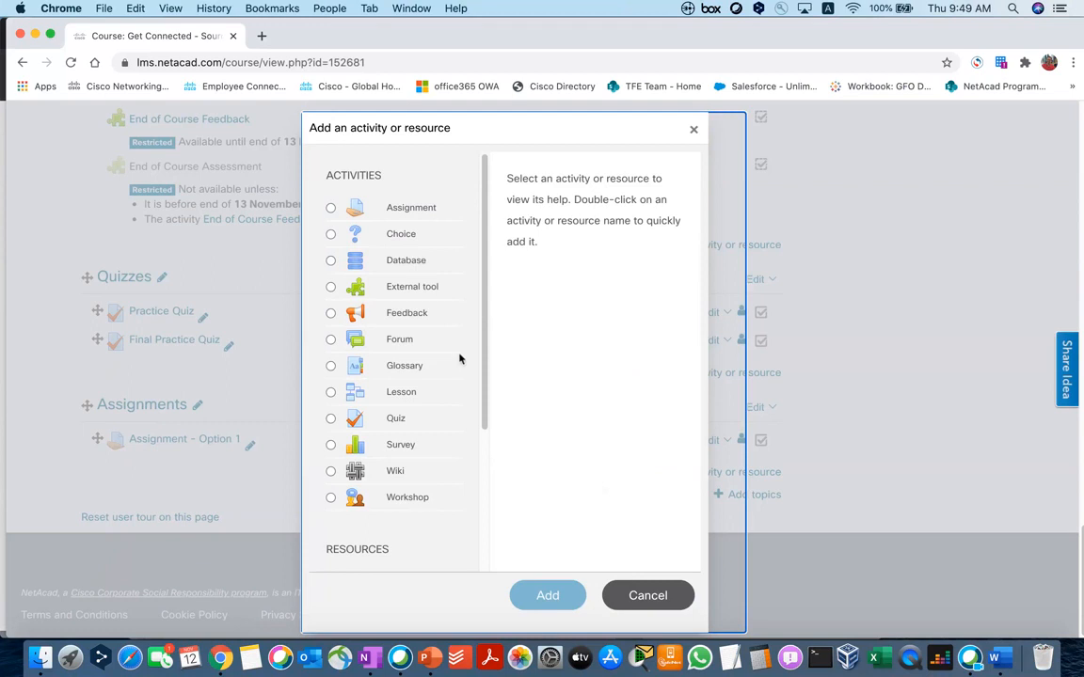
scroll(478, 404, down, 2)
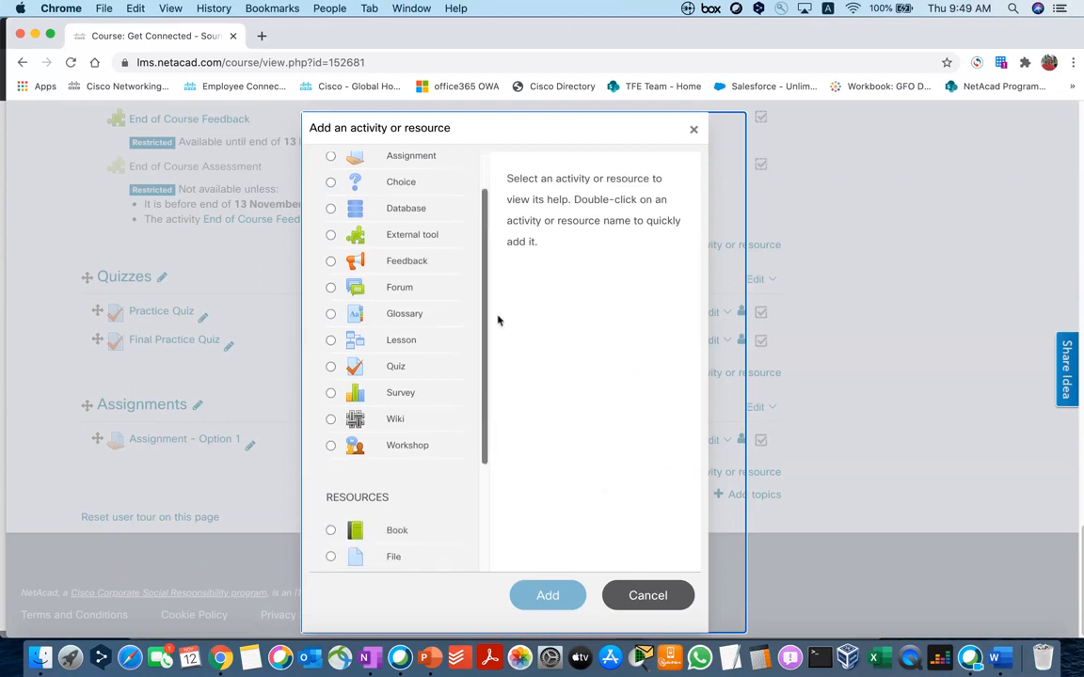
scroll(485, 320, up, 2)
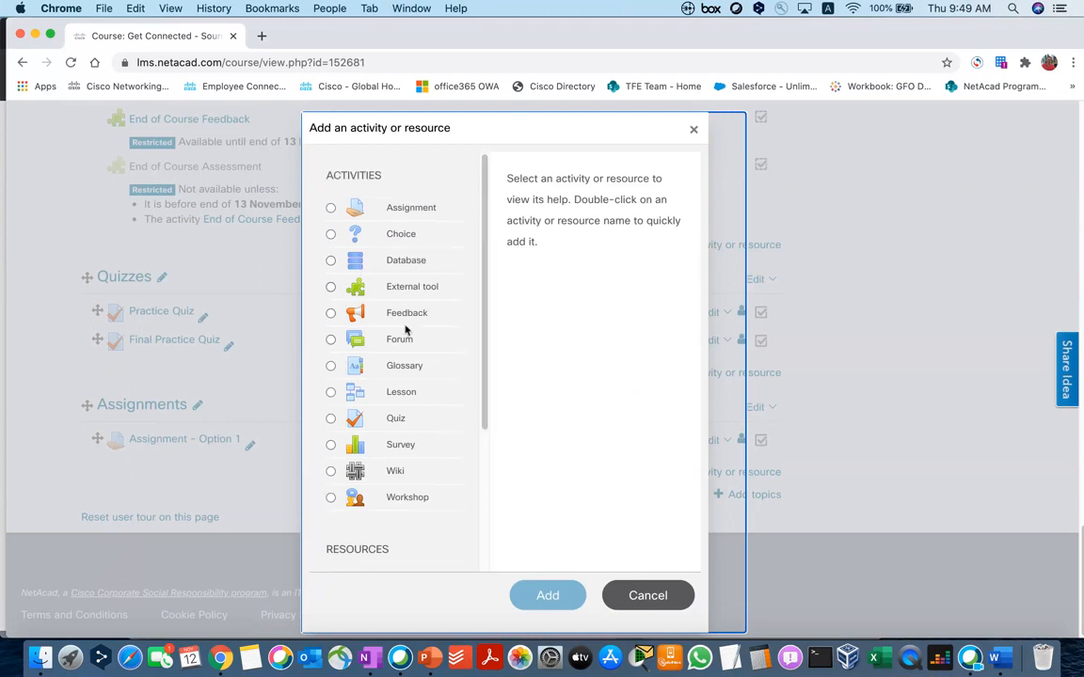
click(330, 208)
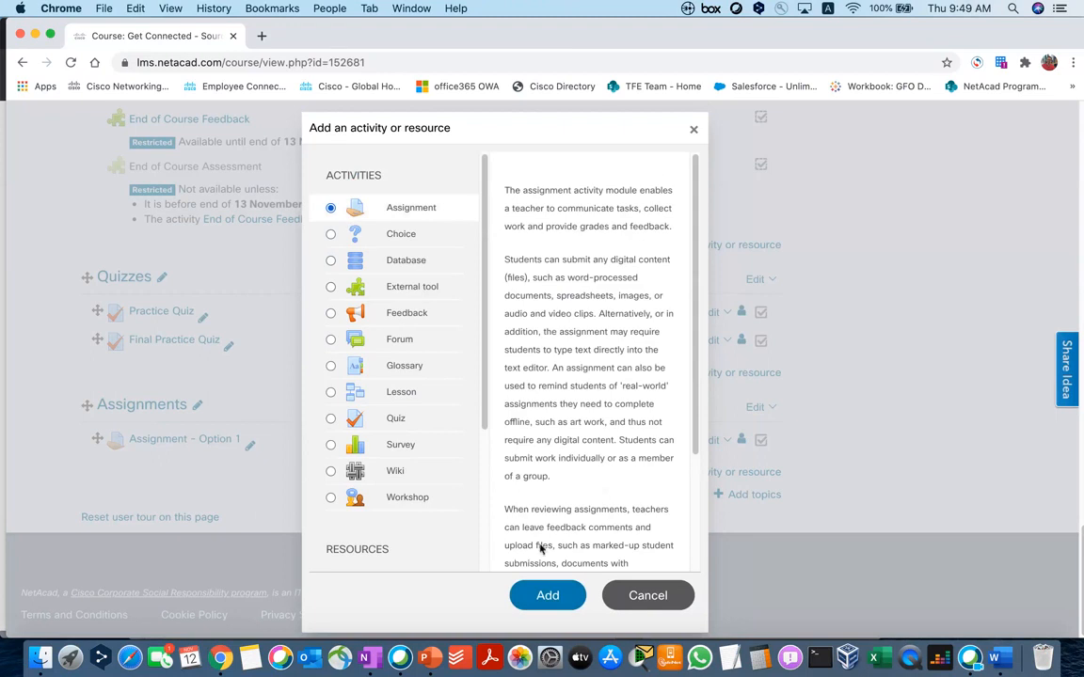
click(546, 596)
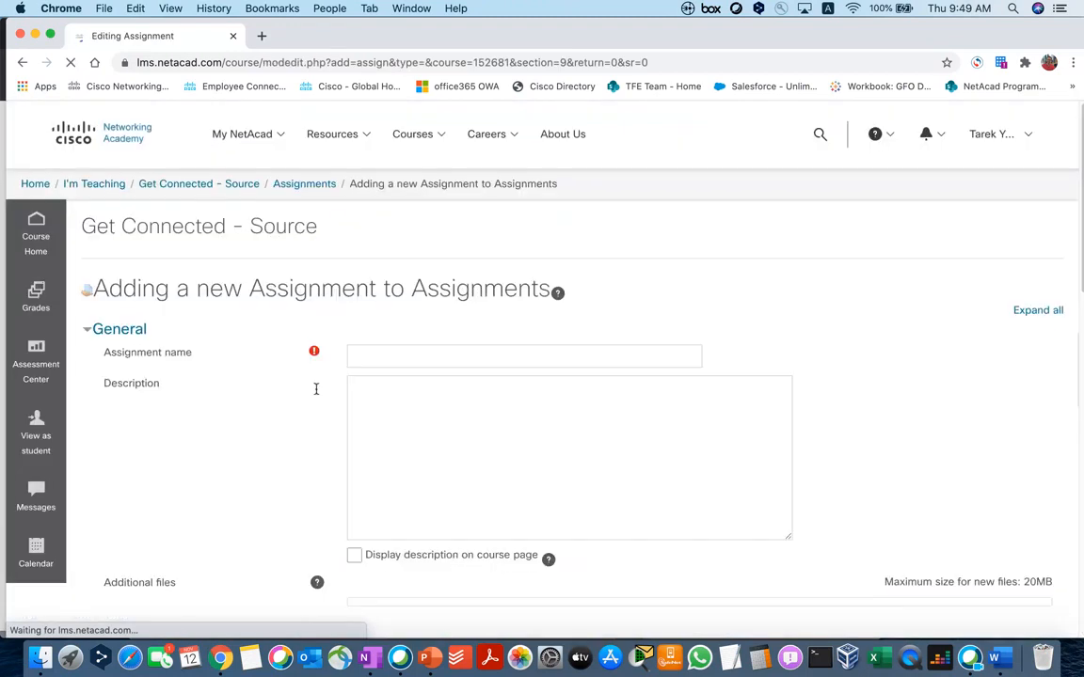
Step: Name the new assignment "Assignment - Option 2" and place the cursor in its empty description
click(372, 350)
text(As)
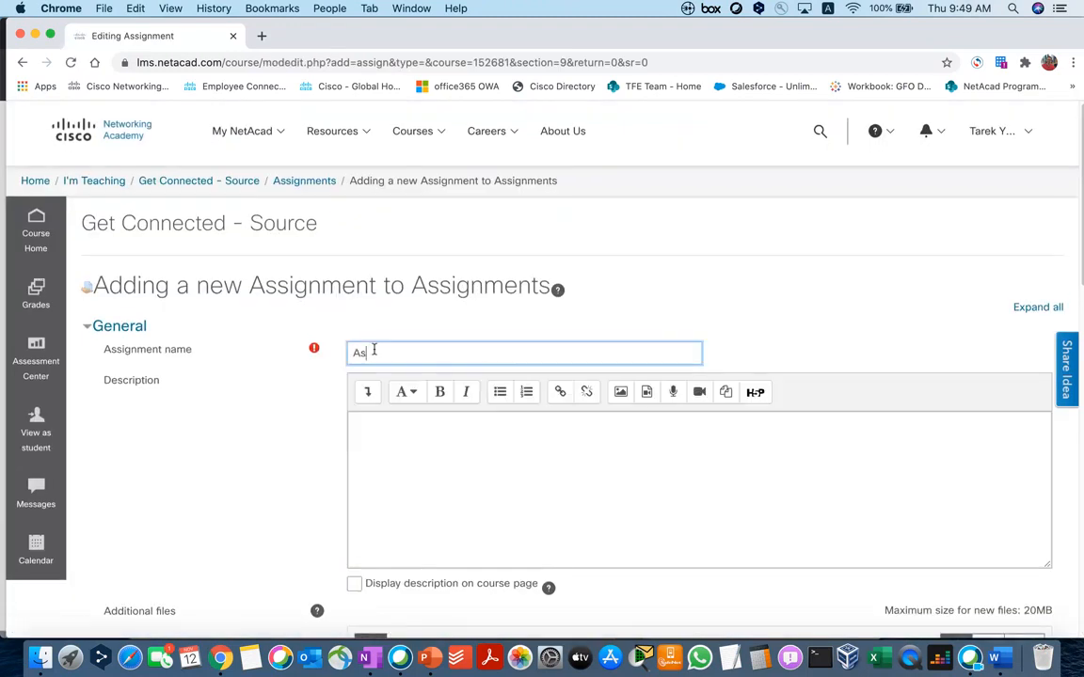
text(signment - Option 2)
scroll(339, 367, down, 5)
click(407, 247)
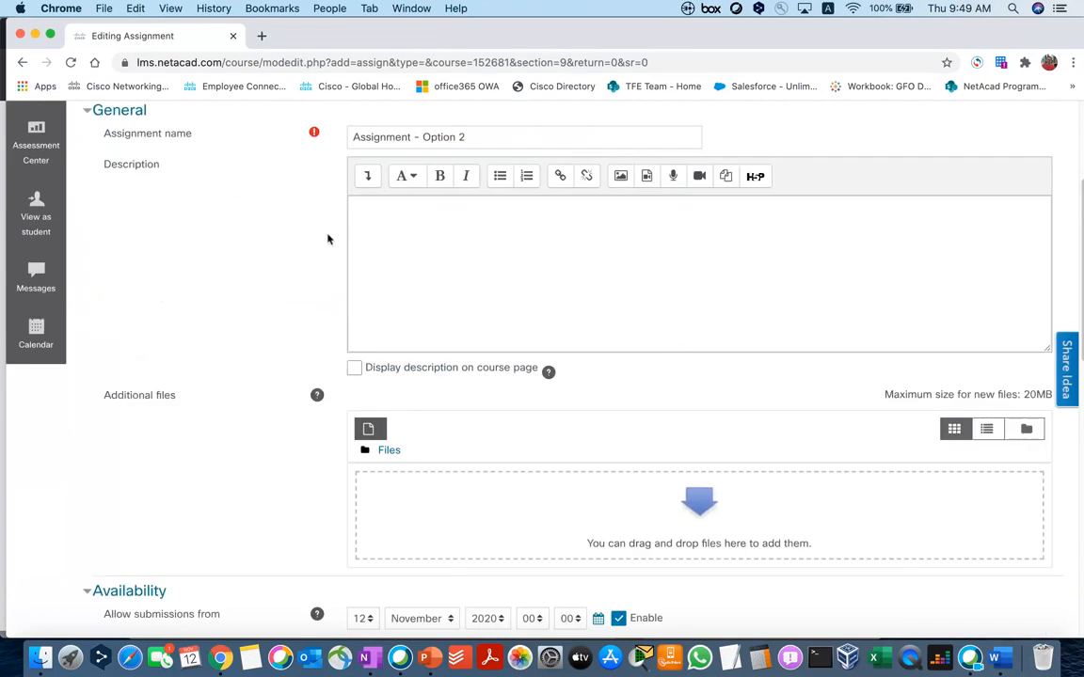
click(421, 234)
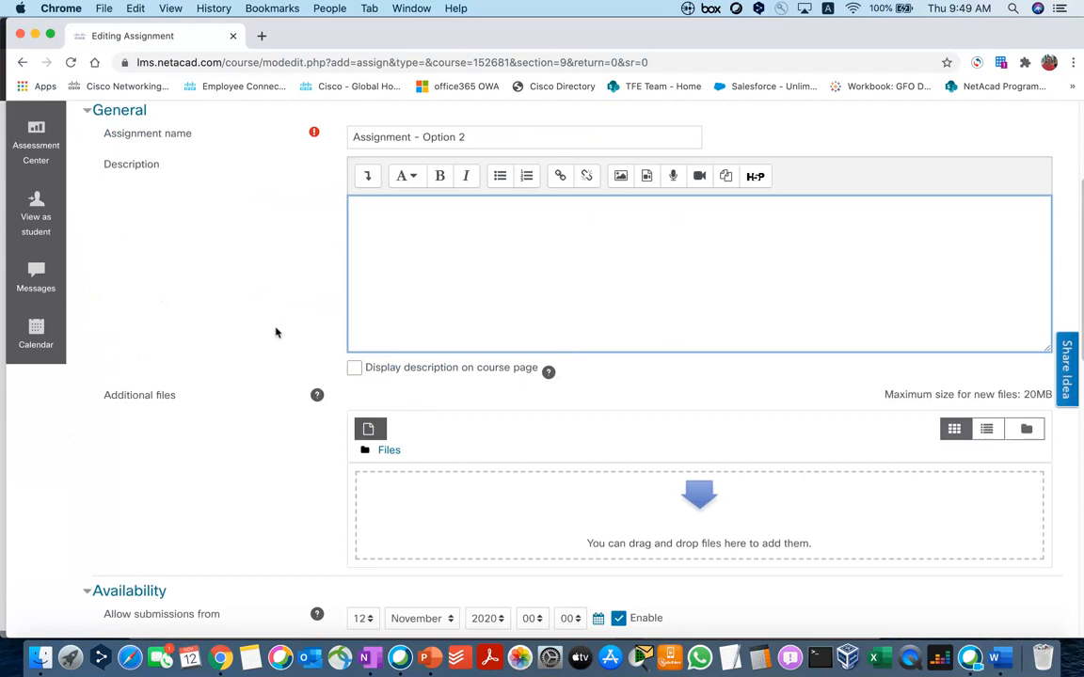
Step: Open the Assignment document from the New LMS Recording folder to review its question, and close the open Word documents
scroll(244, 308, down, 5)
scroll(150, 212, up, 1)
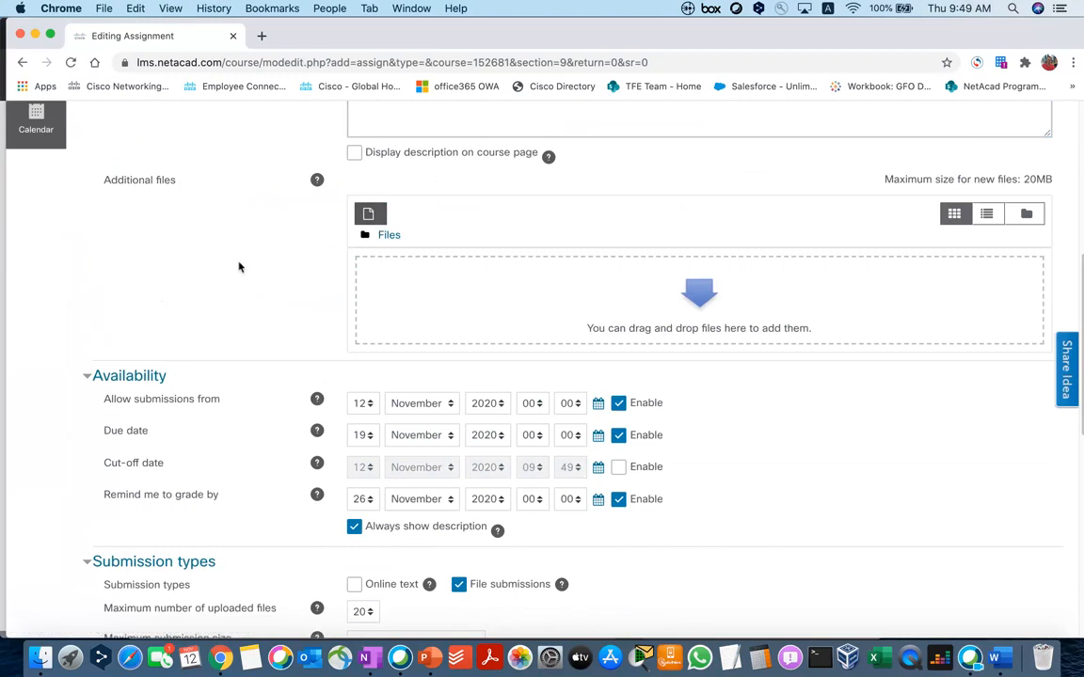
scroll(247, 283, up, 1)
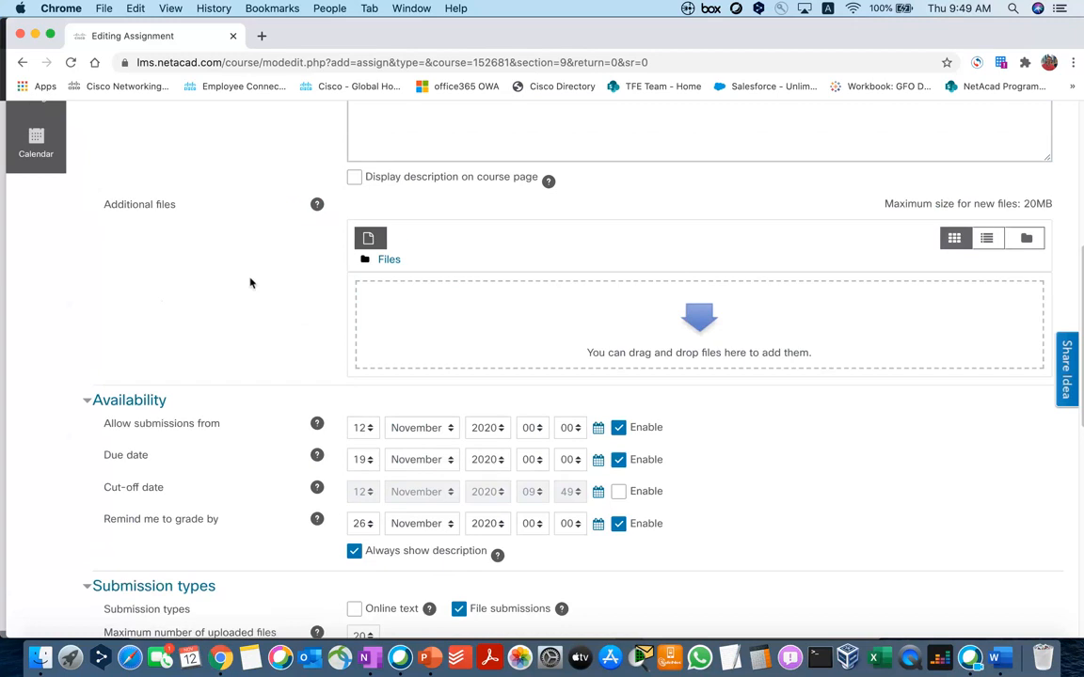
click(39, 657)
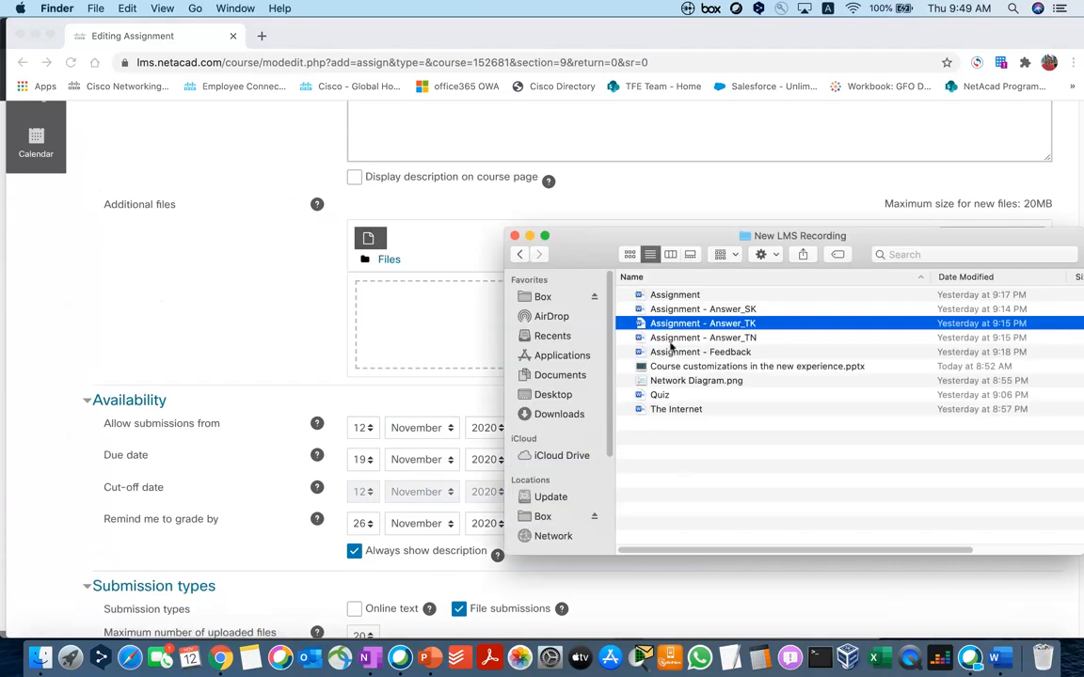
click(684, 298)
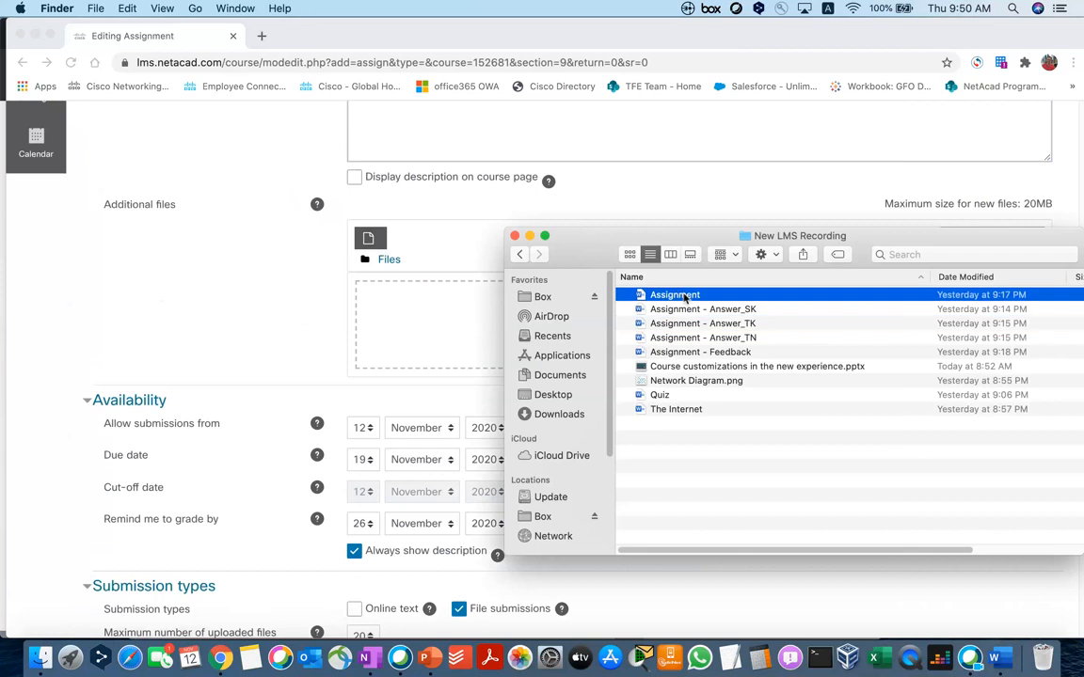
double_click(684, 298)
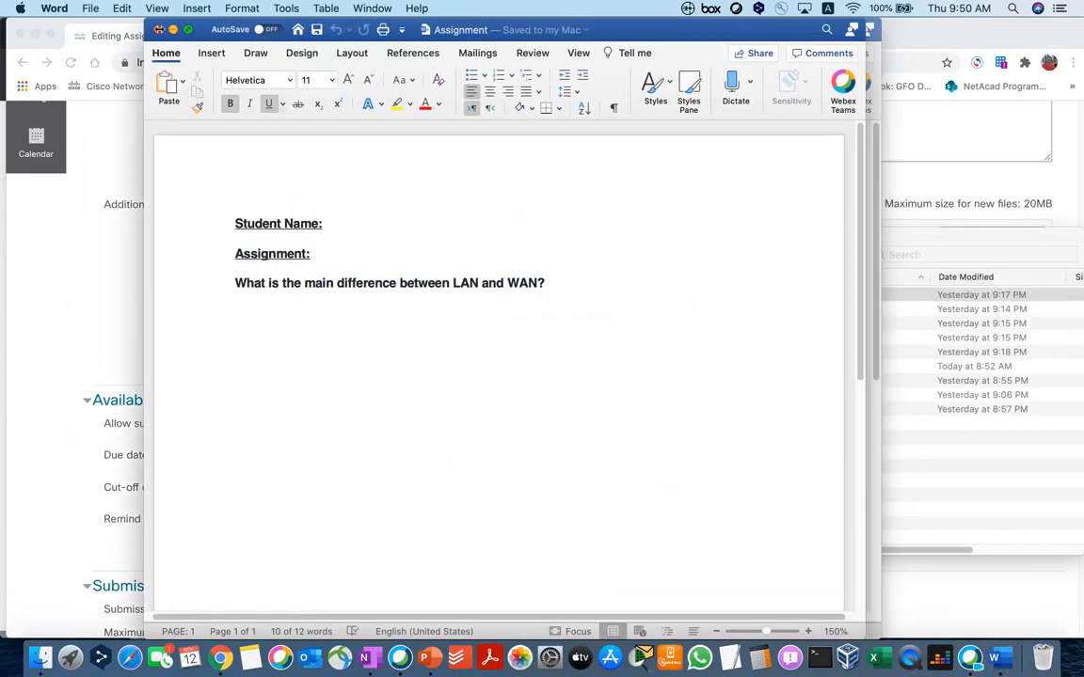
click(159, 29)
click(174, 31)
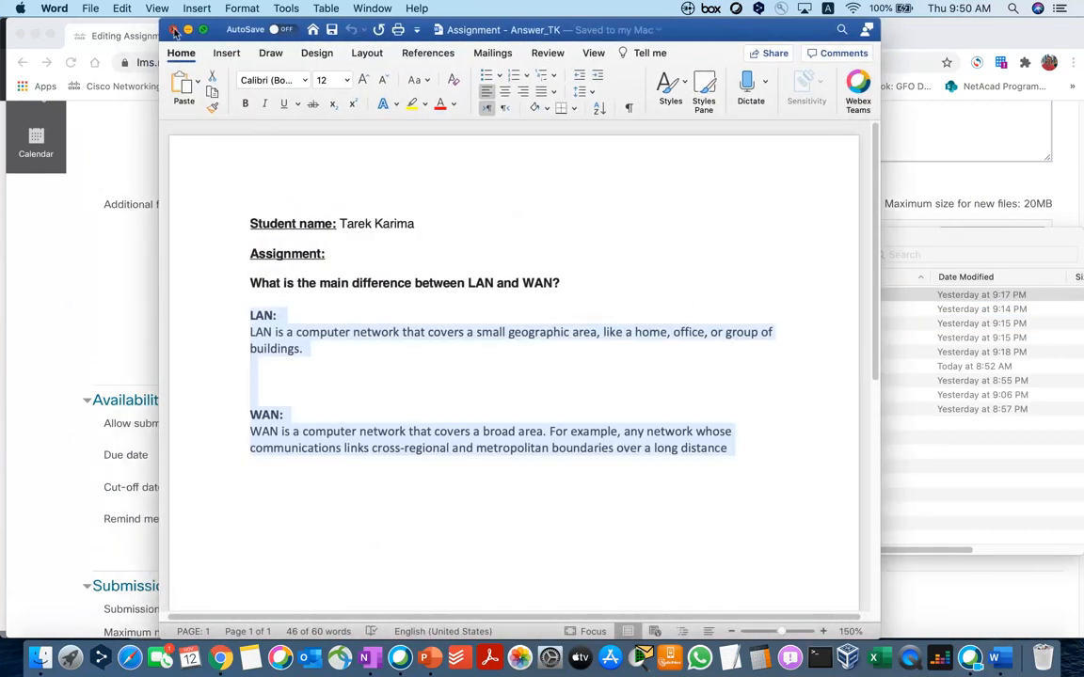
click(142, 29)
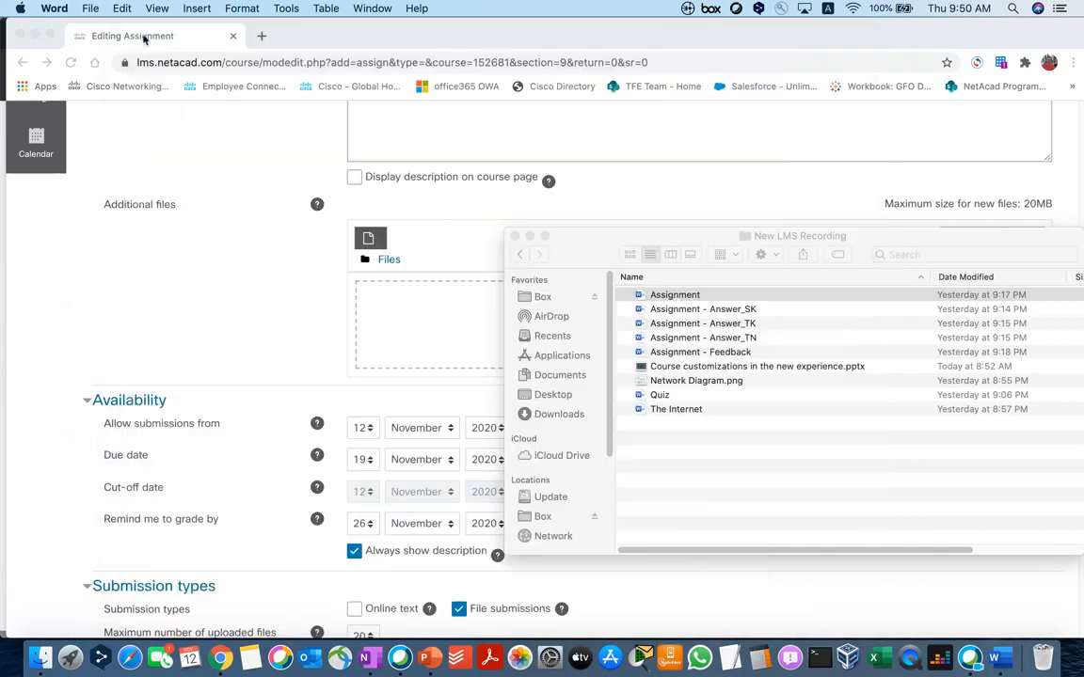
click(337, 212)
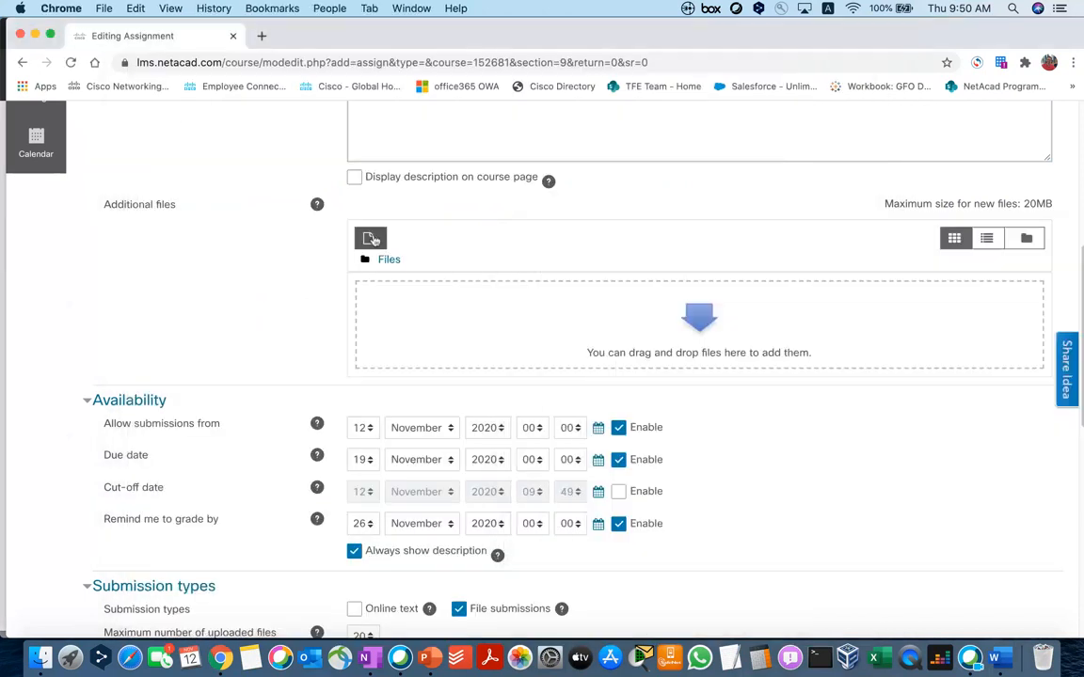
Step: Upload the Assignment document from the New LMS Recording folder as an additional file of the assignment
click(368, 238)
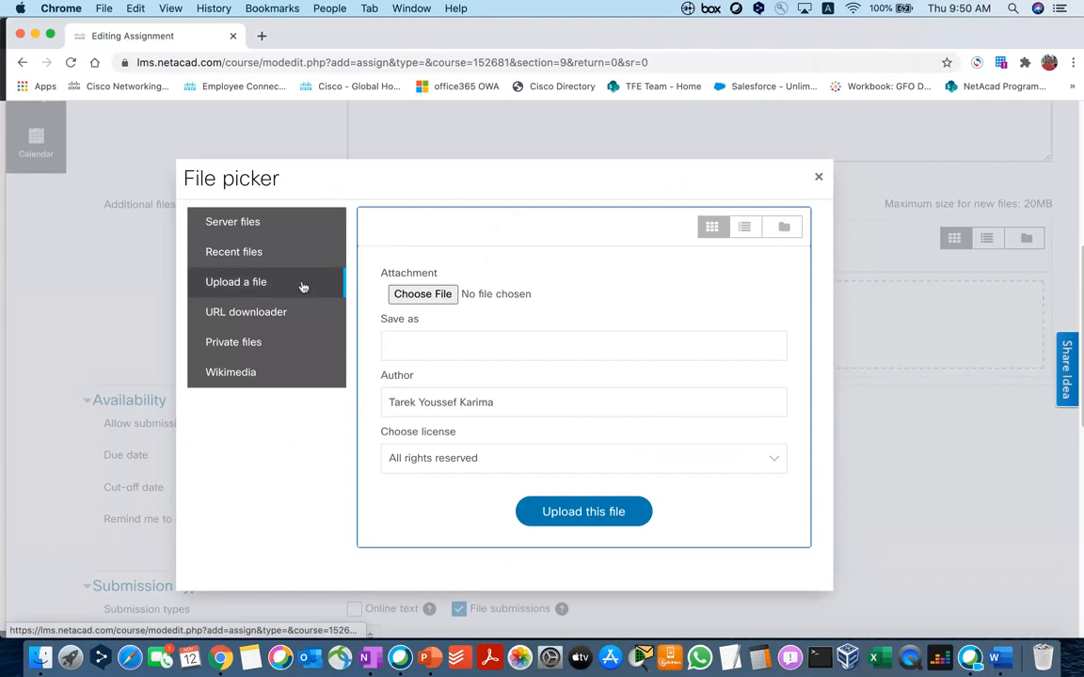
click(423, 295)
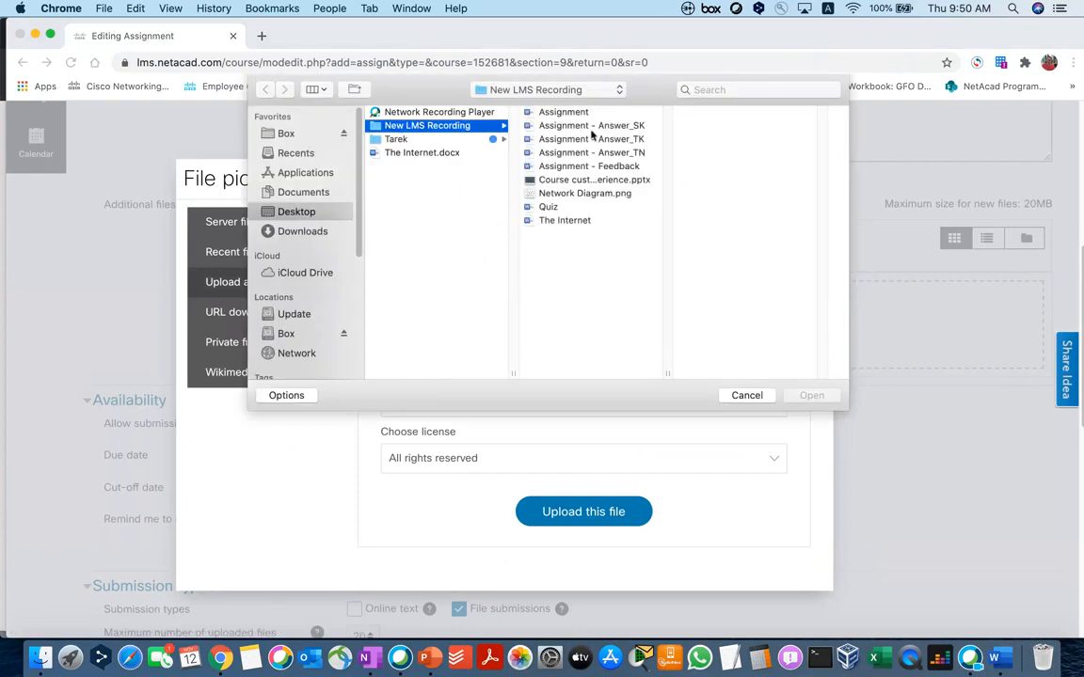
click(576, 115)
double_click(576, 114)
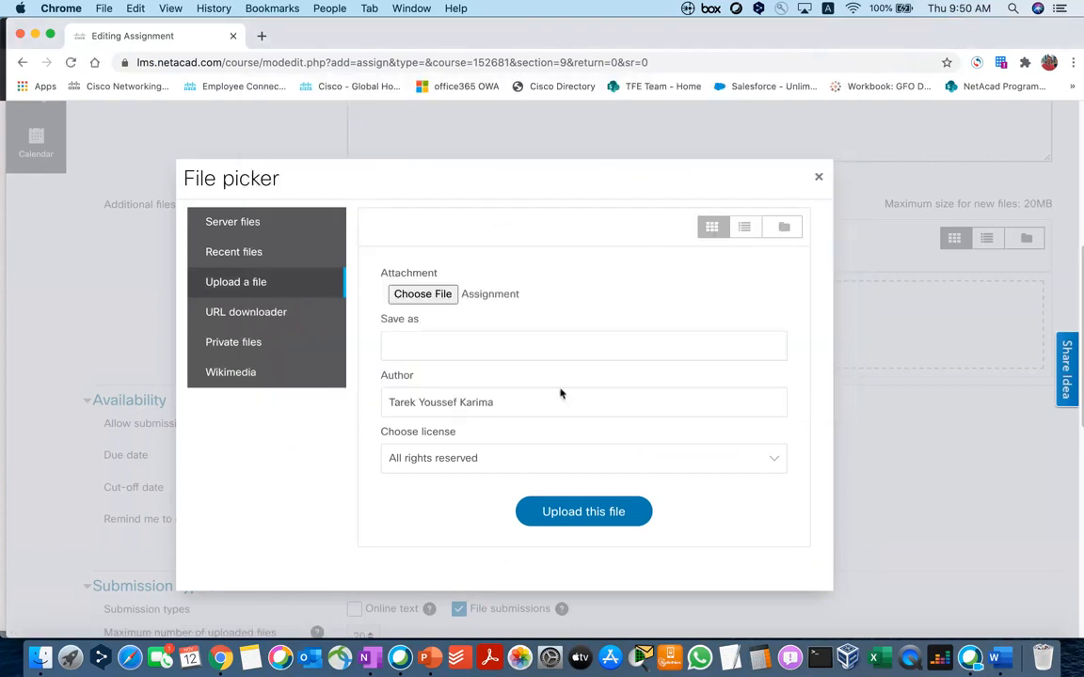
click(598, 517)
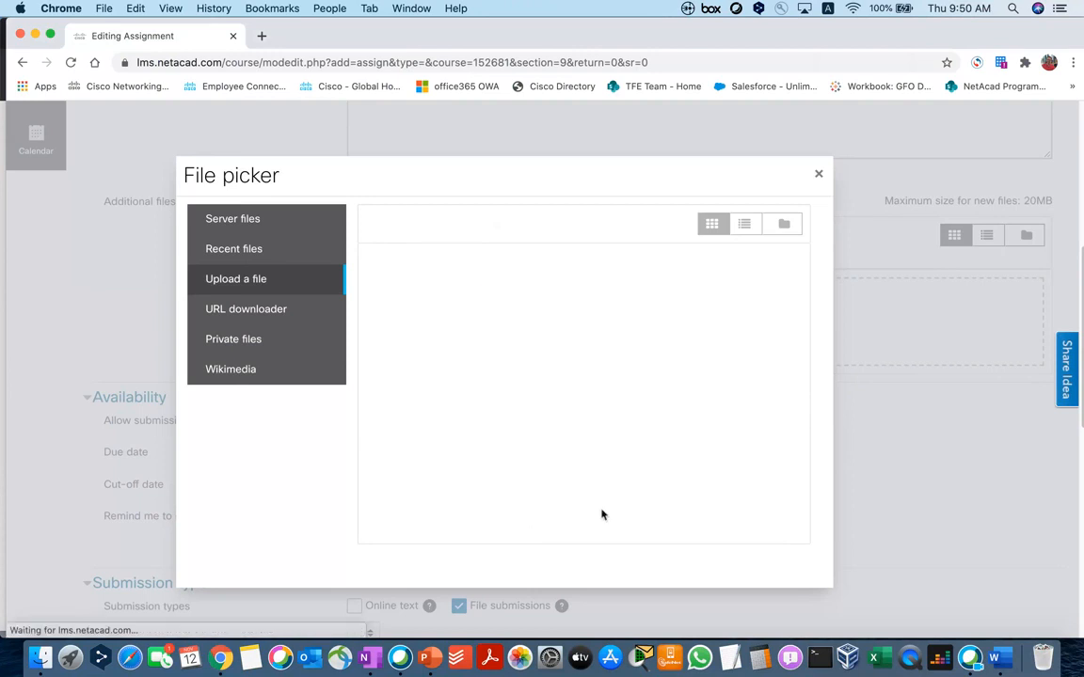
Step: Try enabling the assignment's cut-off date, view its day choices, and disable it again
scroll(271, 320, down, 2)
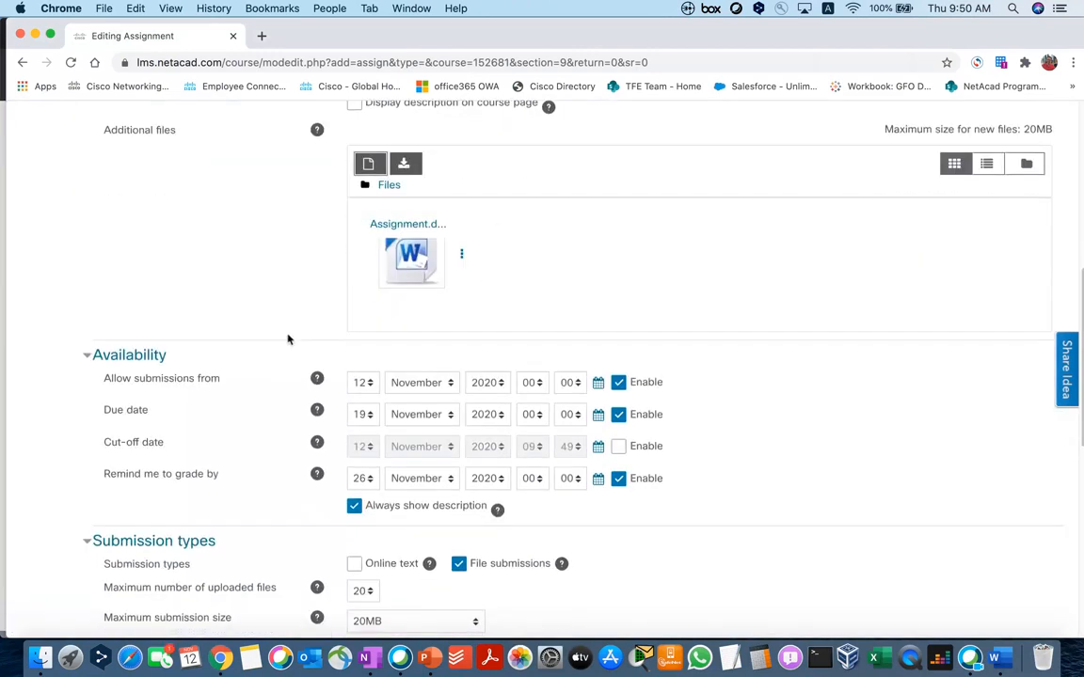
scroll(251, 259, down, 2)
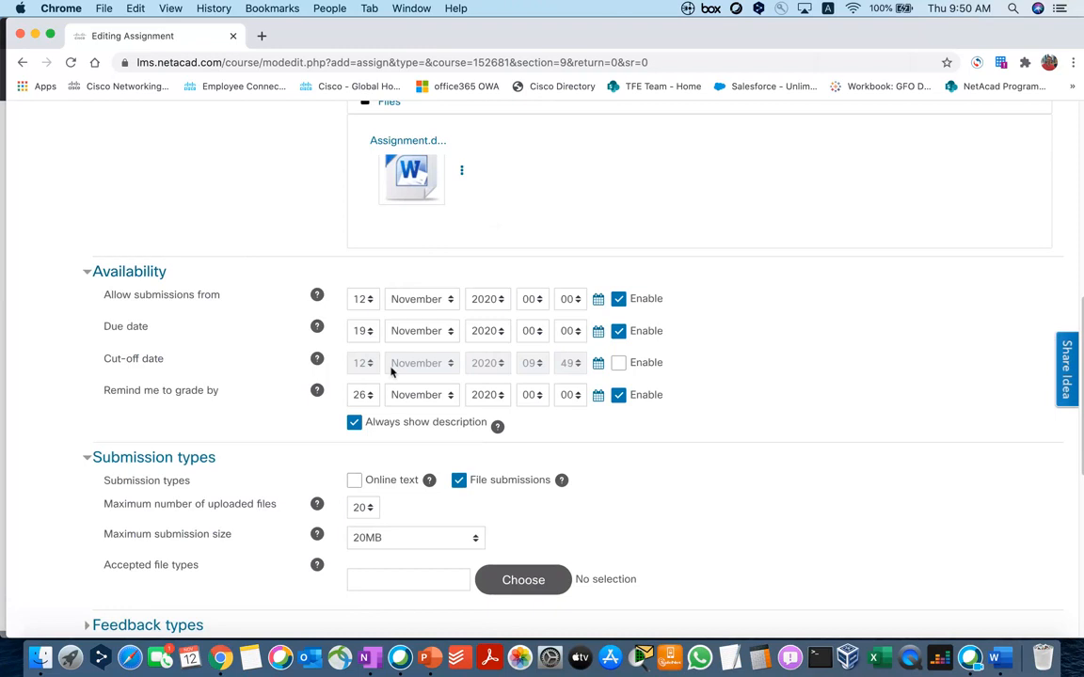
click(618, 363)
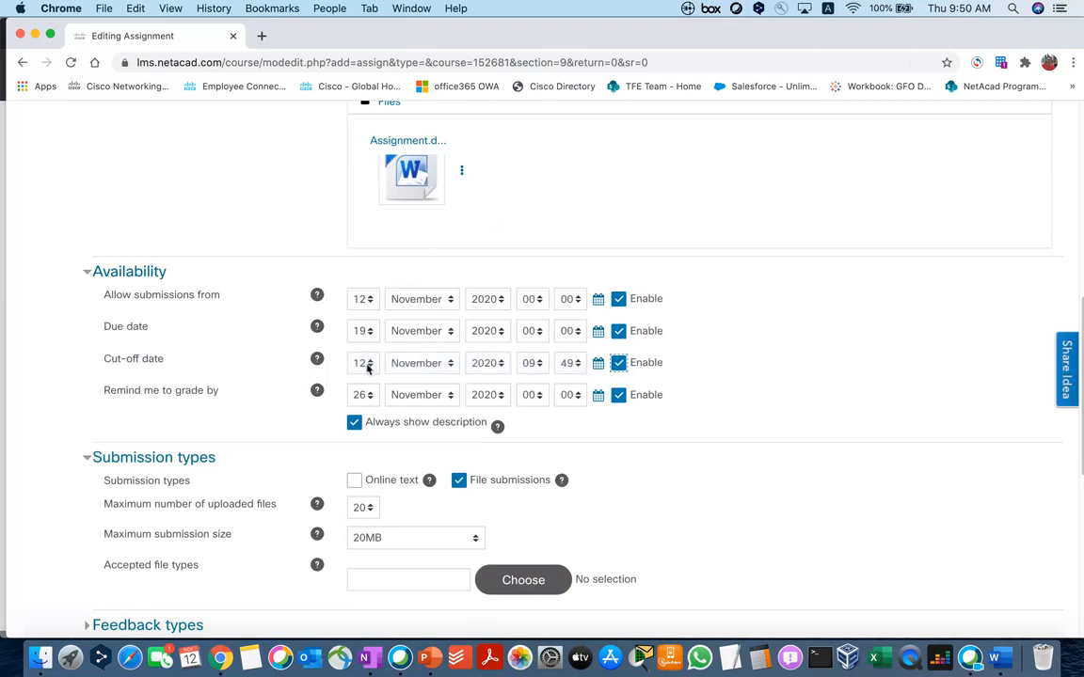
click(364, 363)
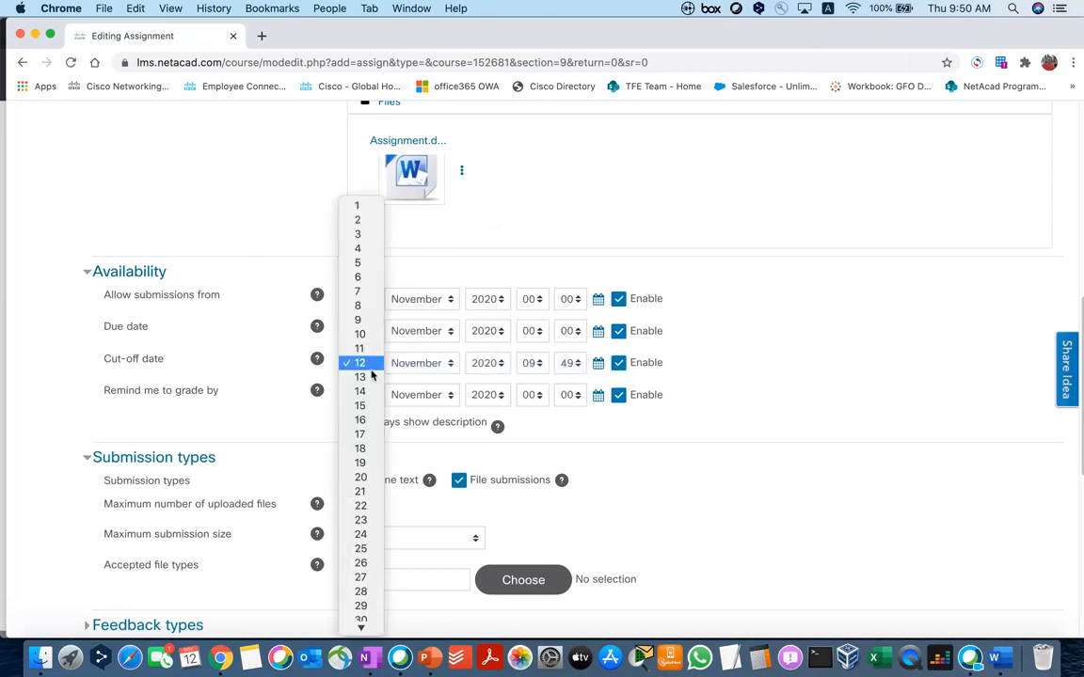
click(618, 363)
Step: Review the assignment's grading reminder setting and its day choices, keeping day 26 selected
scroll(234, 357, down, 1)
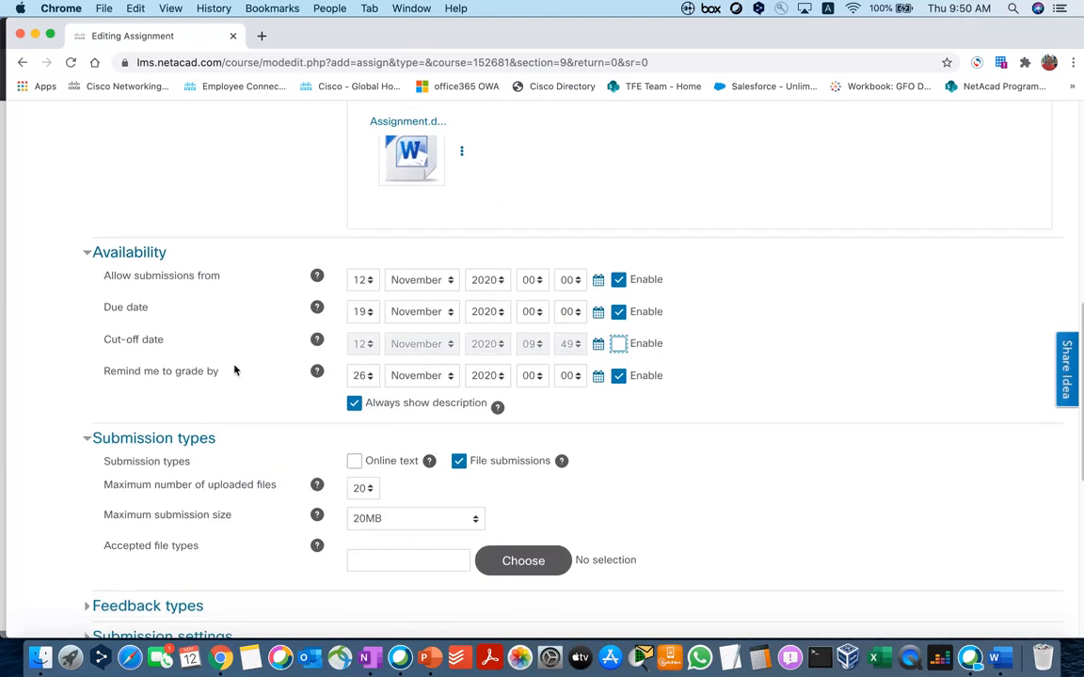
drag(103, 382, 218, 381)
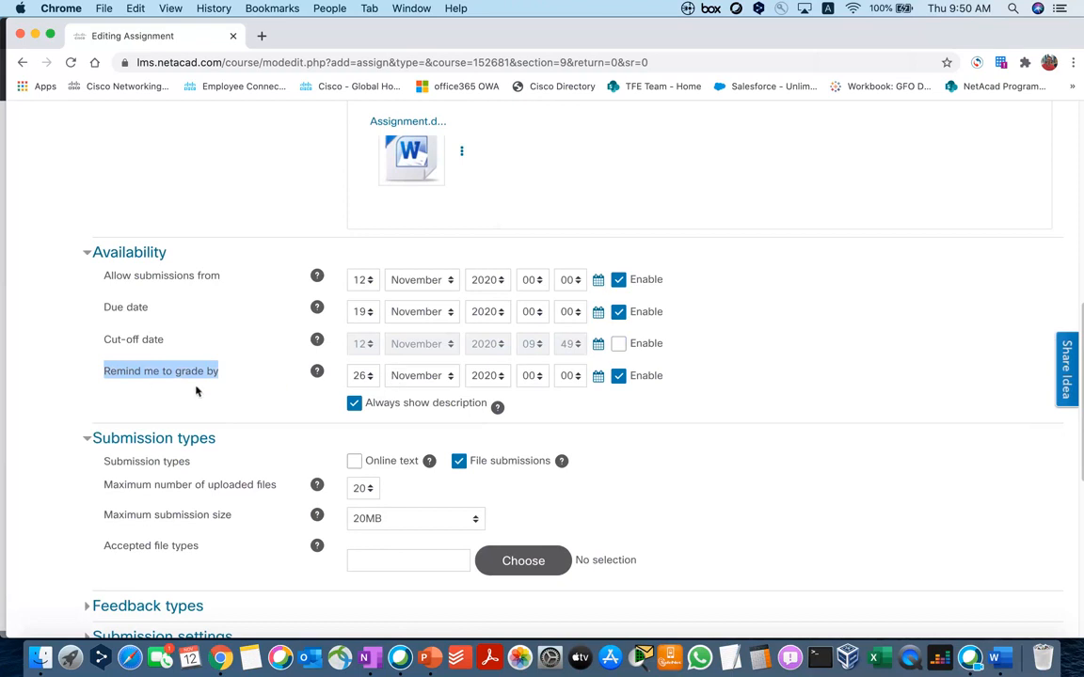
click(239, 393)
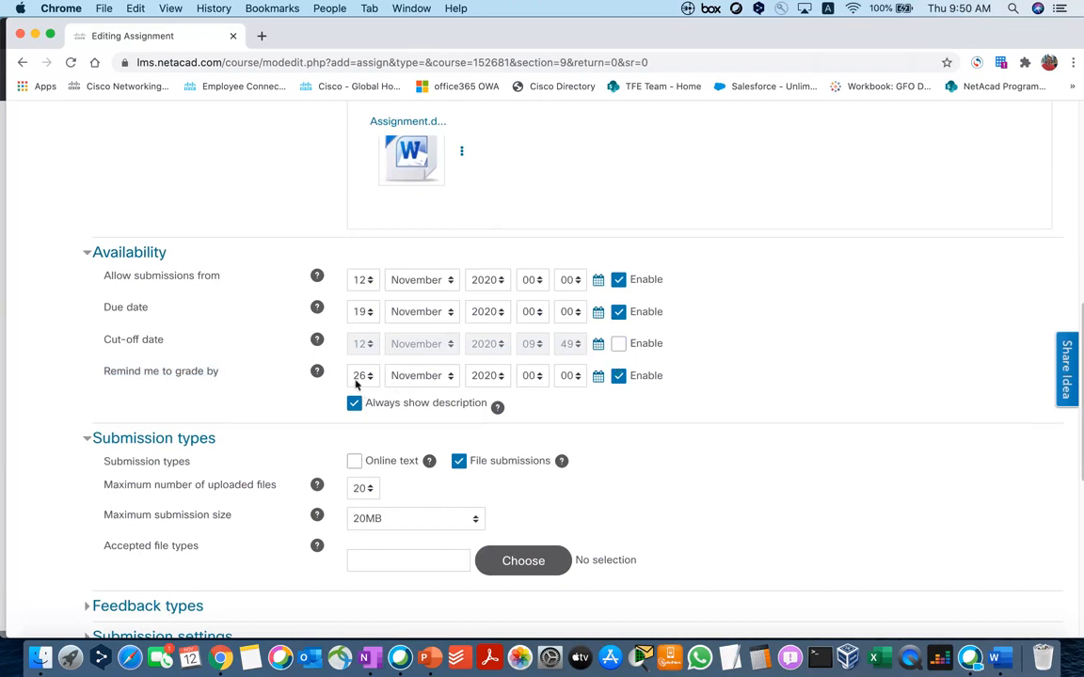
scroll(298, 392, down, 2)
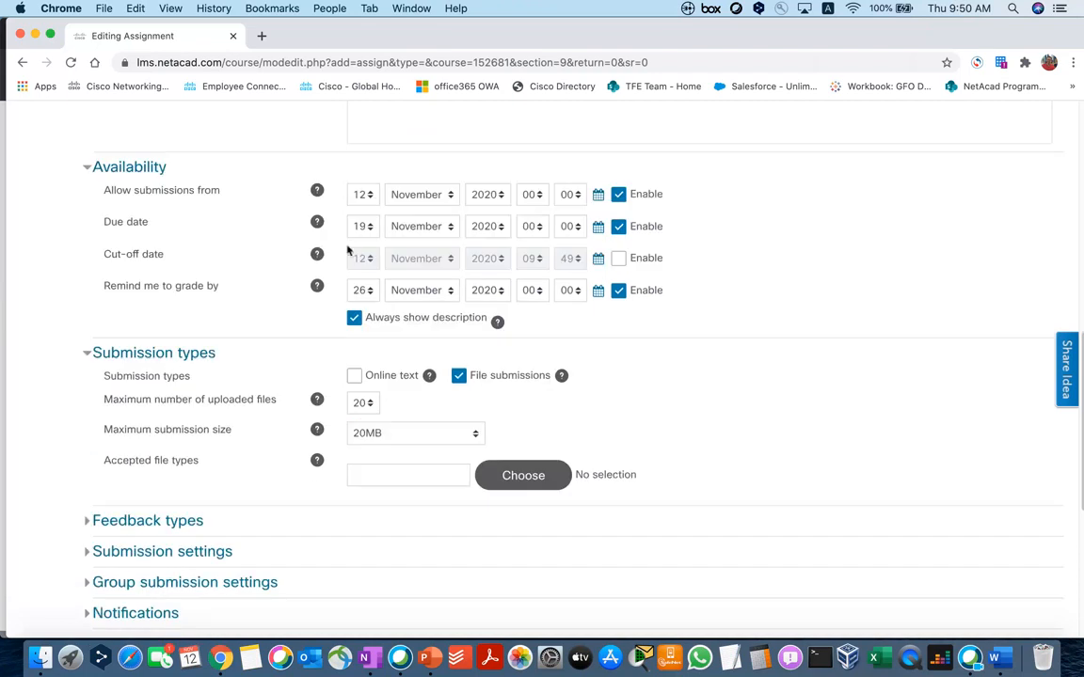
click(364, 293)
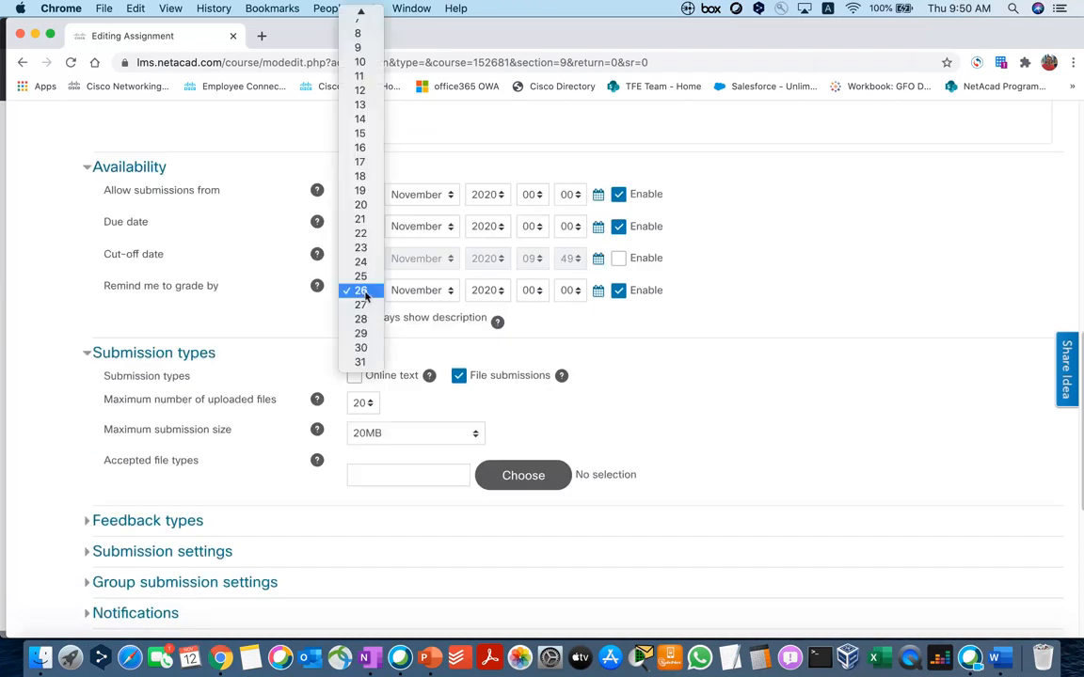
click(365, 293)
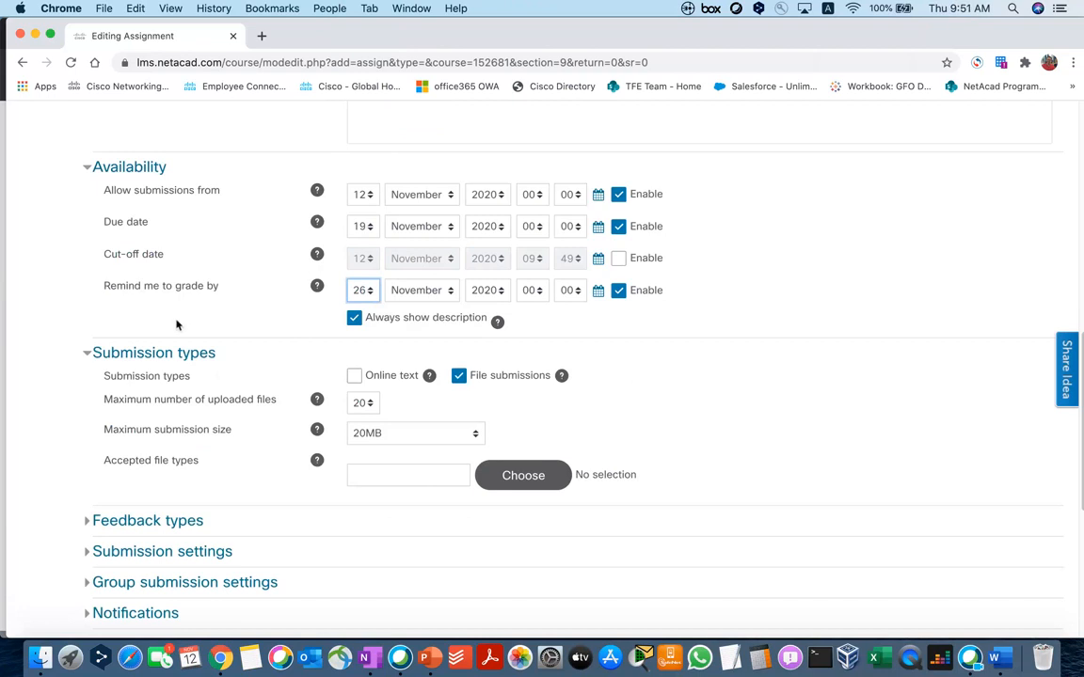
Step: Read the help on file submissions, and limit submissions to 5 uploaded files with a maximum size of 20MB
scroll(276, 283, down, 2)
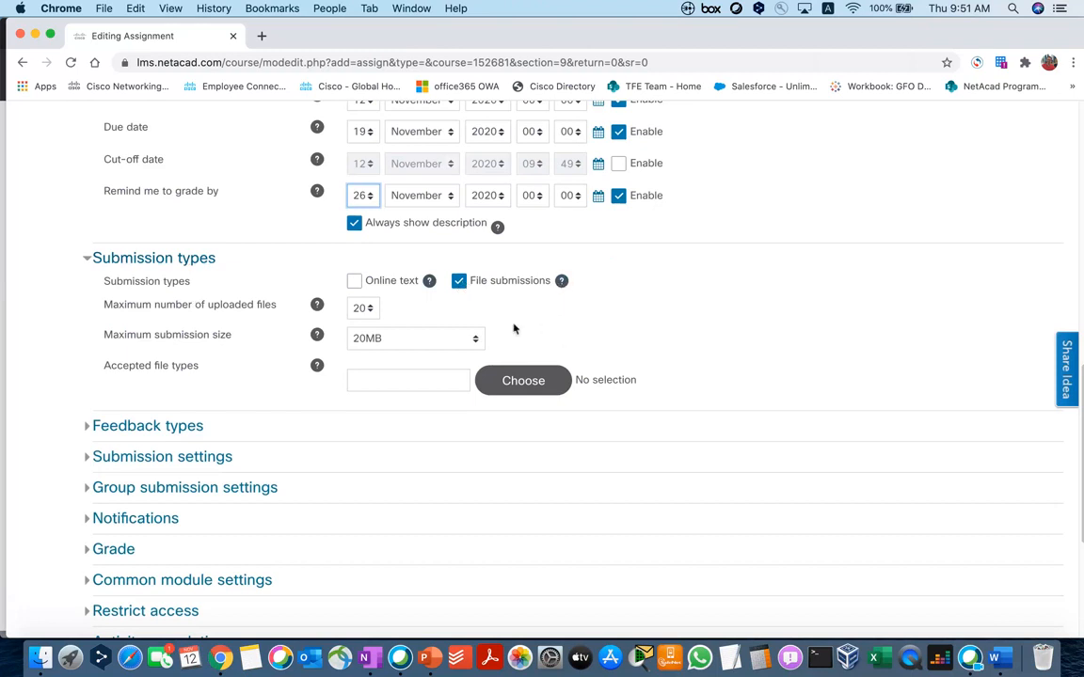
click(561, 283)
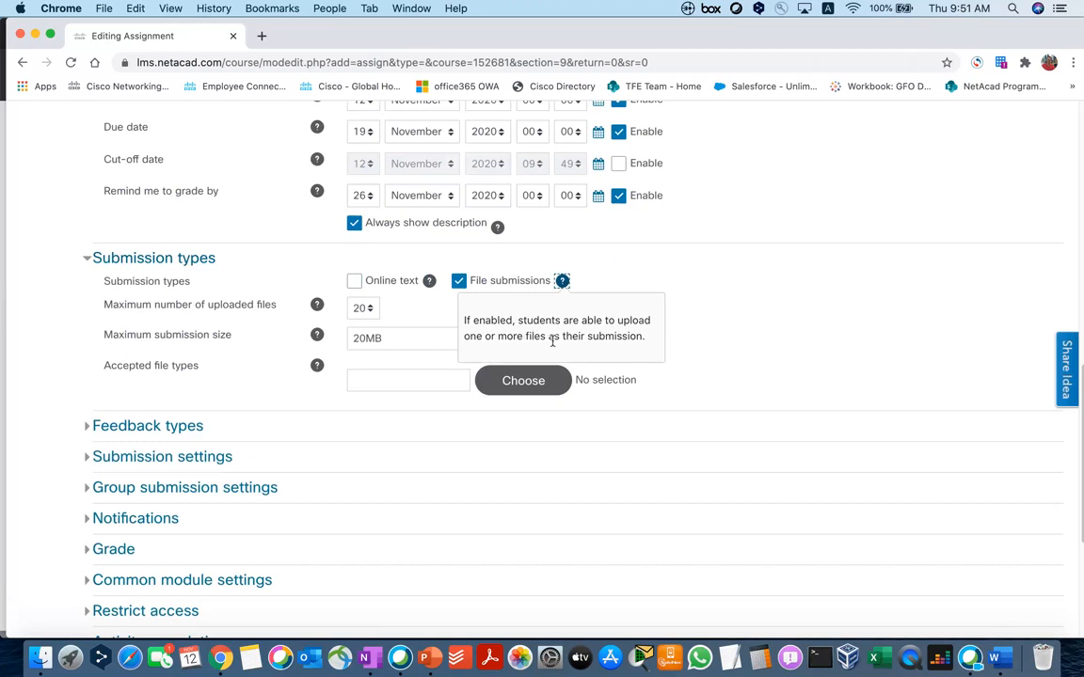
click(639, 261)
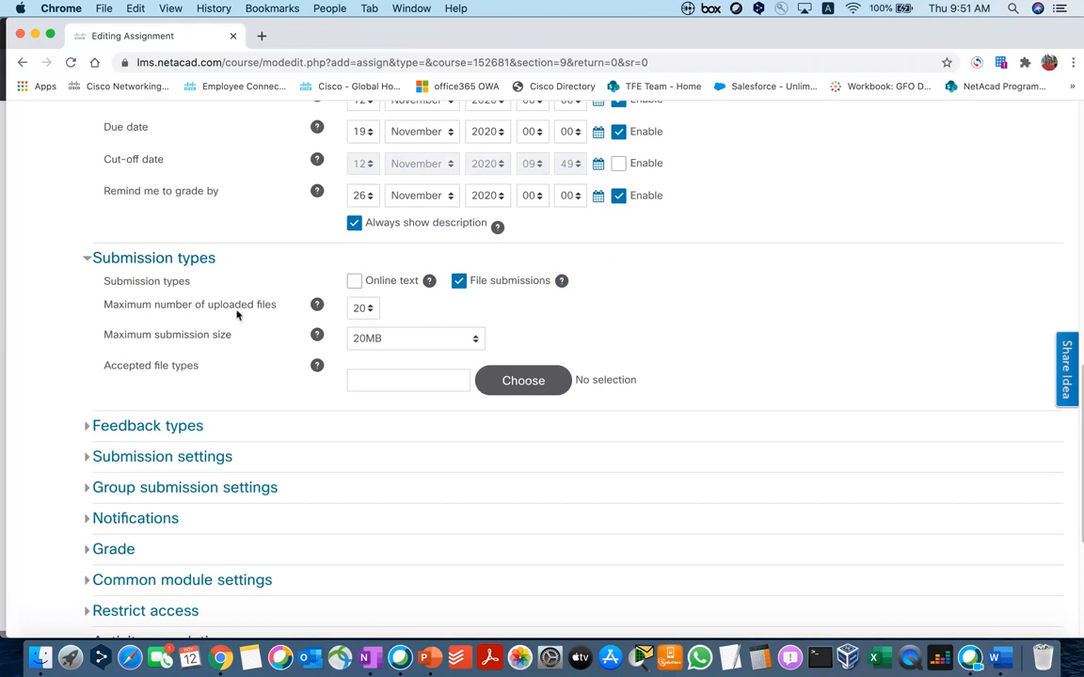
click(363, 308)
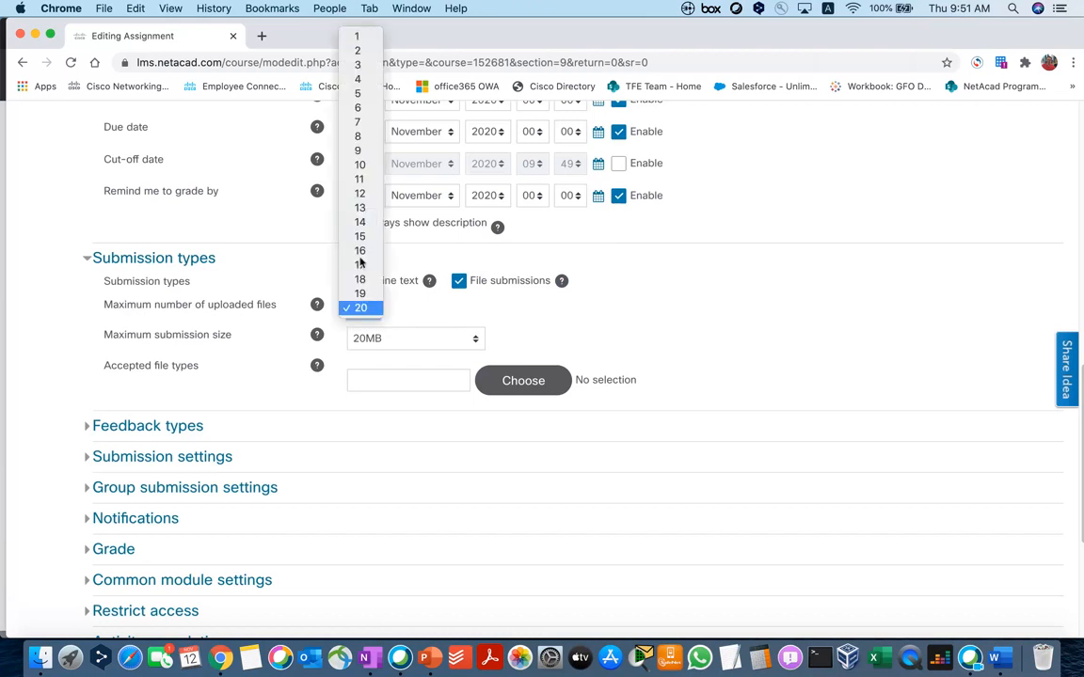
click(361, 95)
click(414, 312)
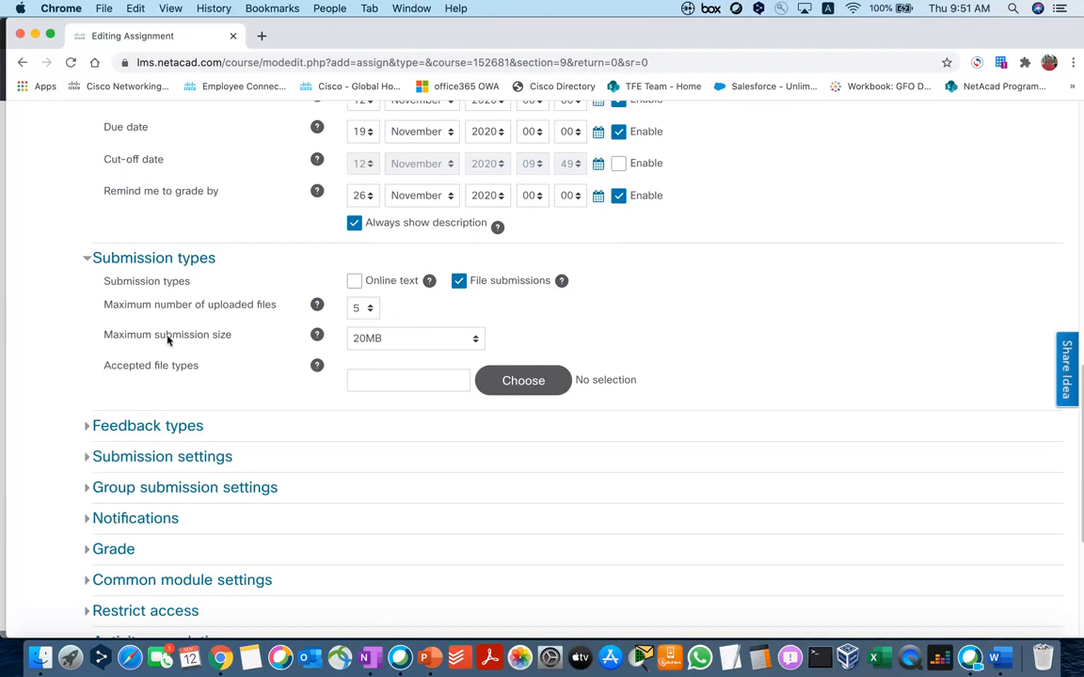
click(406, 341)
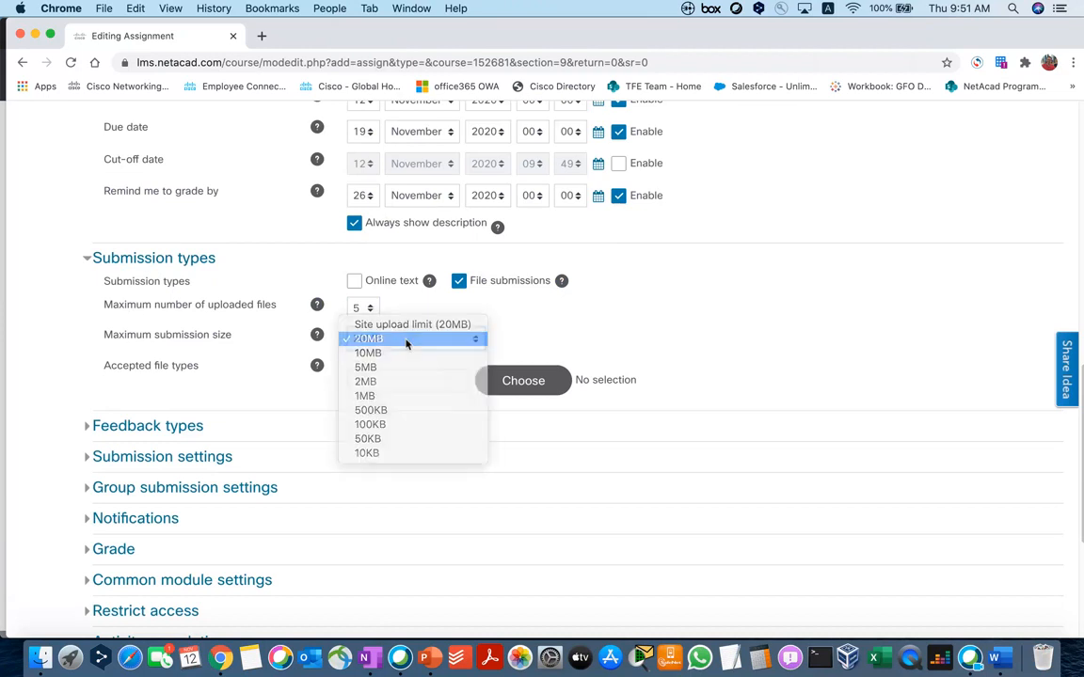
click(406, 341)
Step: Restrict the accepted file types to Document files and save the selection
scroll(317, 367, down, 1)
drag(102, 350, 198, 351)
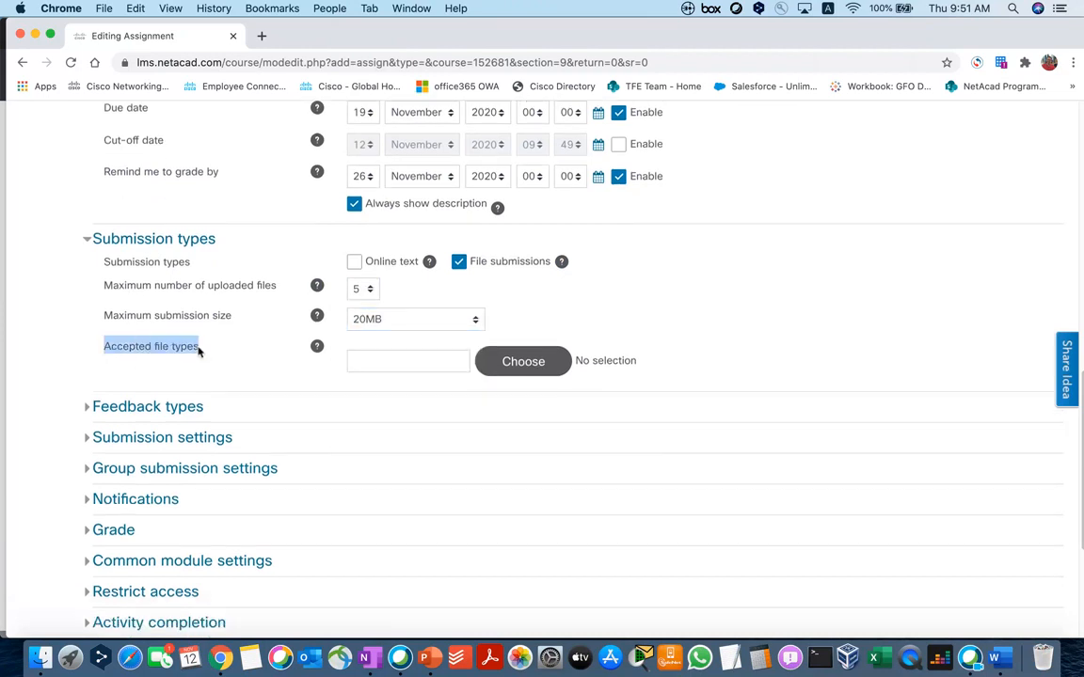
click(506, 368)
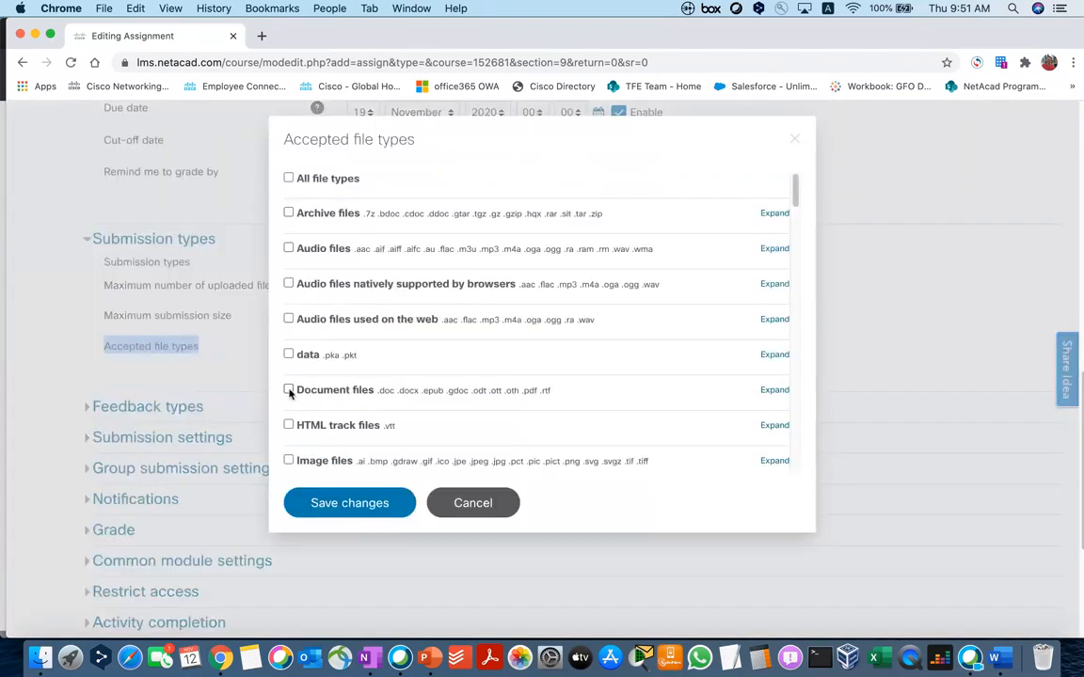
click(288, 390)
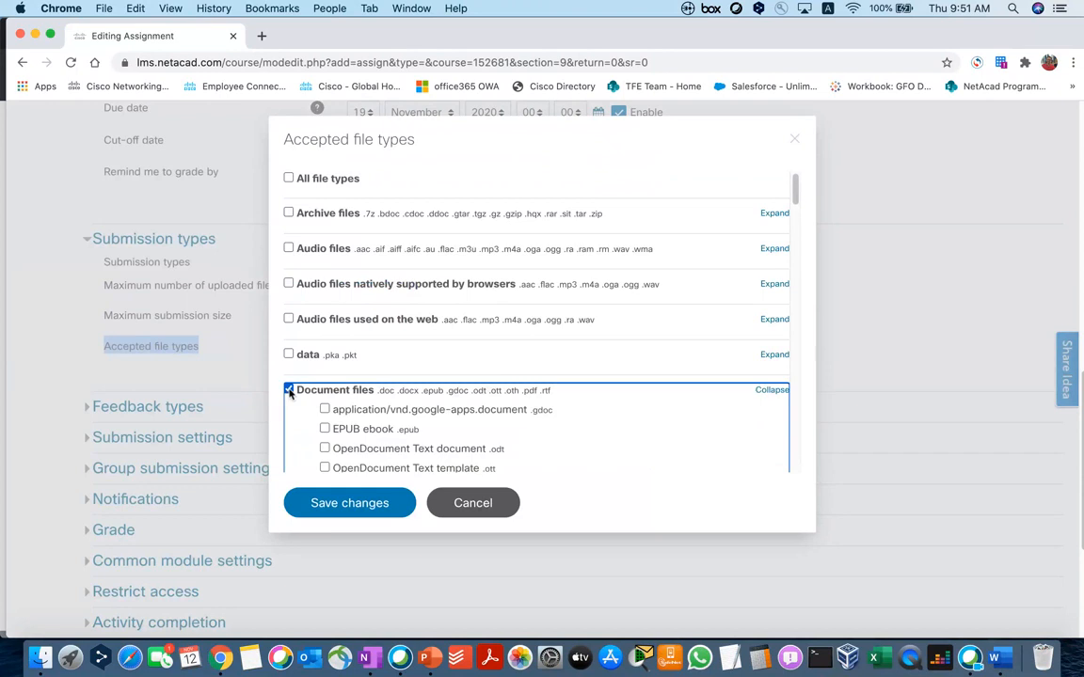
click(368, 505)
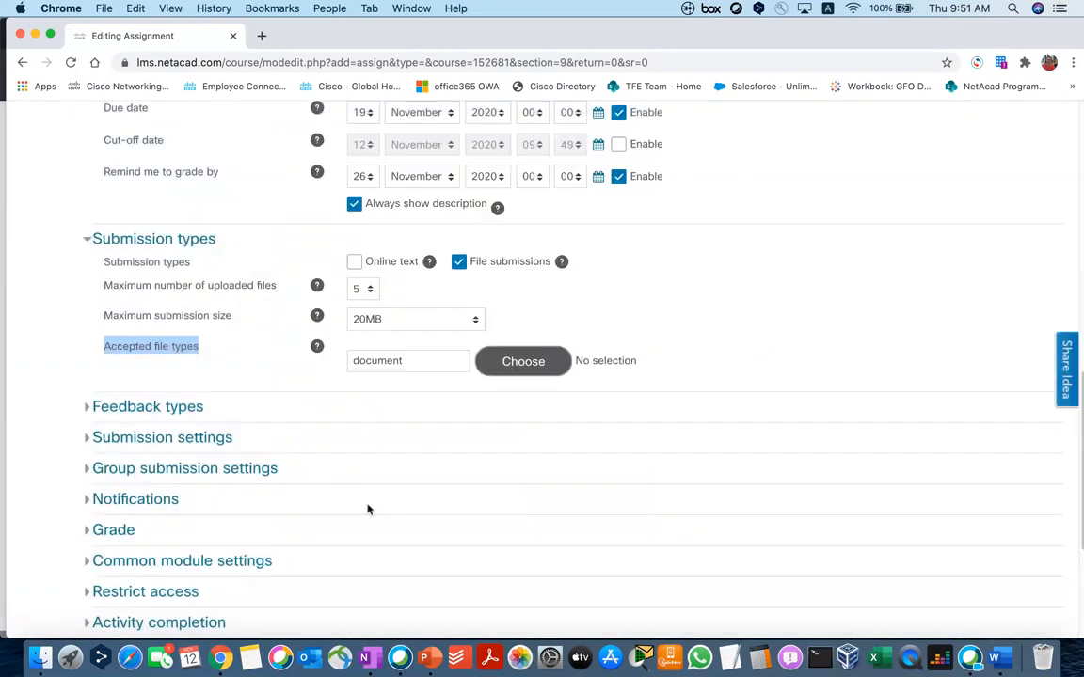
Step: In the feedback types, disable Feedback comments, enable Feedback files, and read the help on feedback files
scroll(195, 391, down, 2)
click(177, 380)
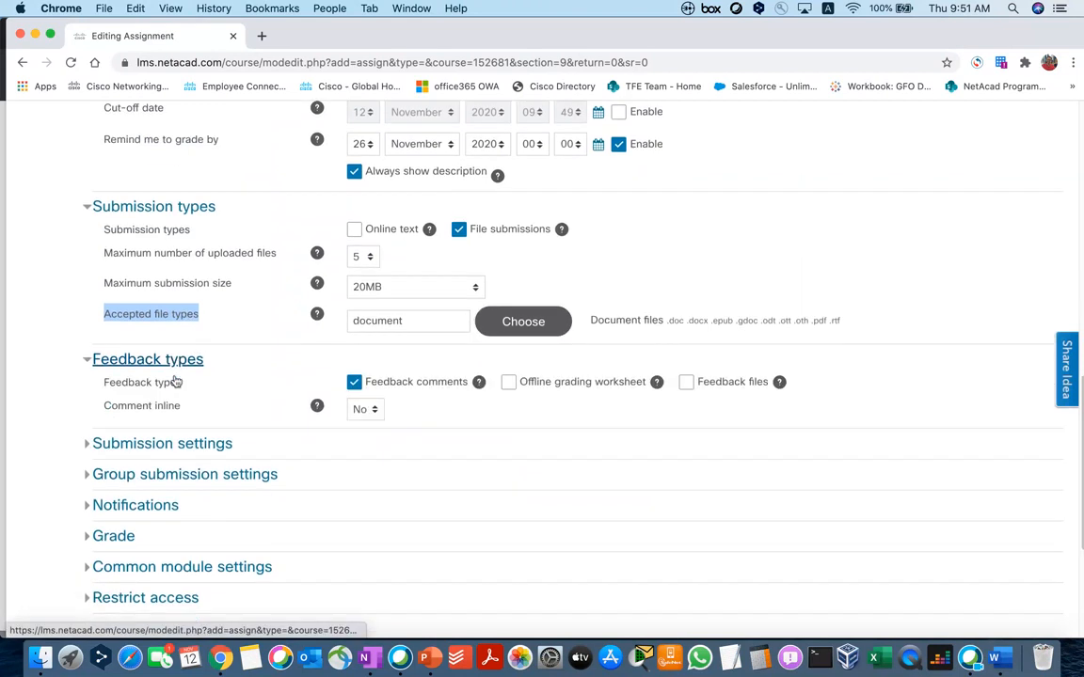
click(353, 387)
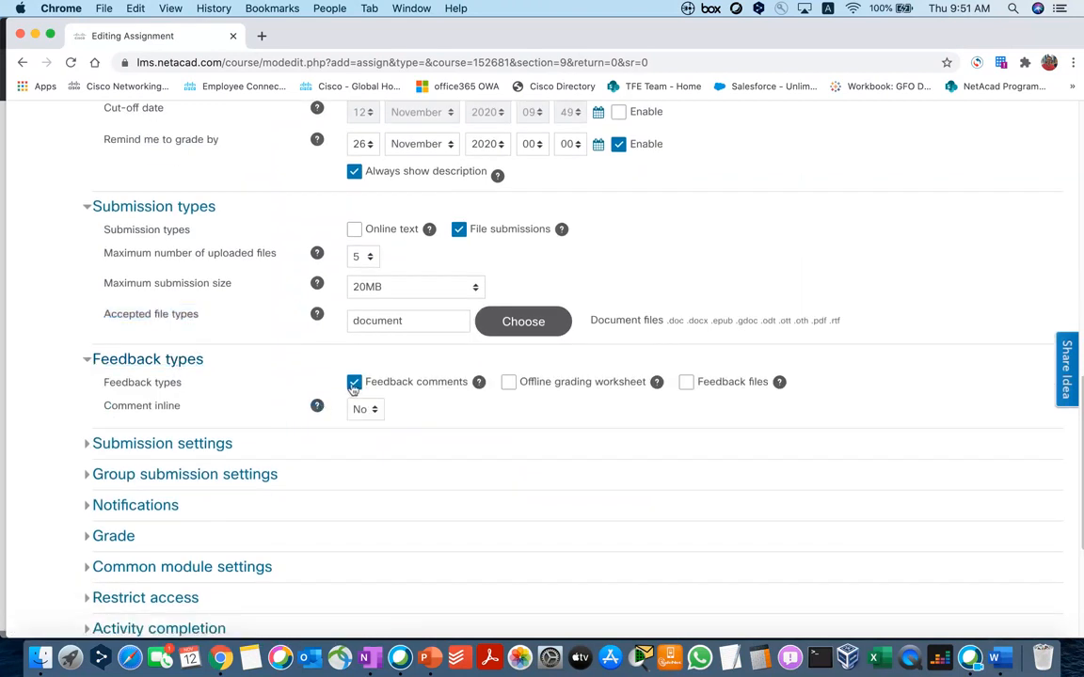
click(352, 387)
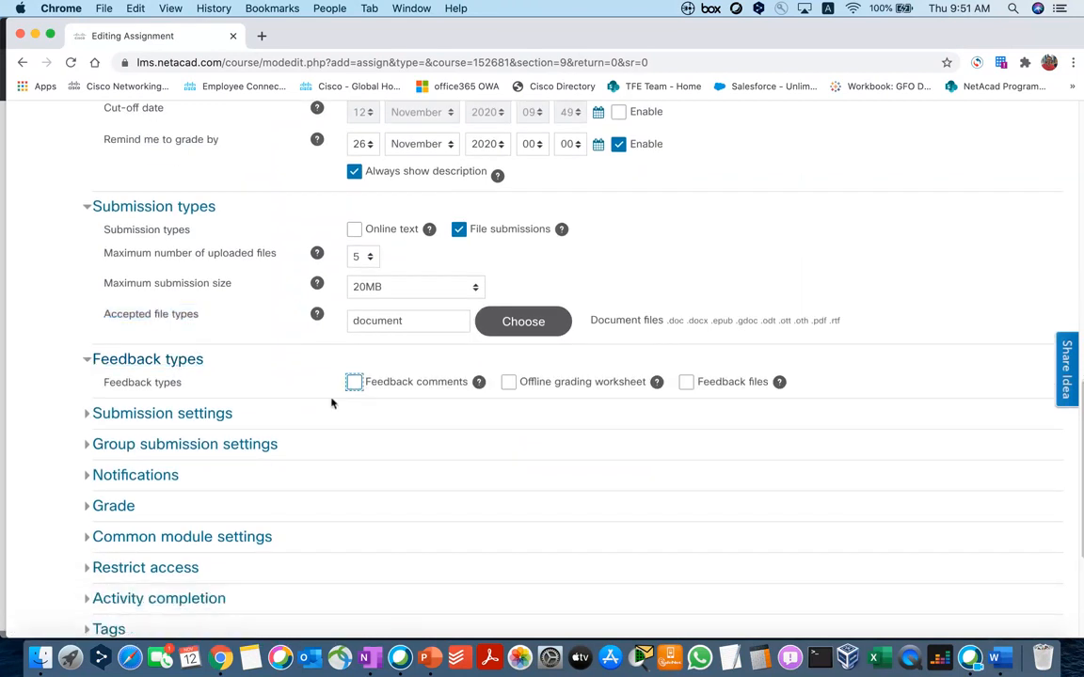
click(687, 382)
click(780, 383)
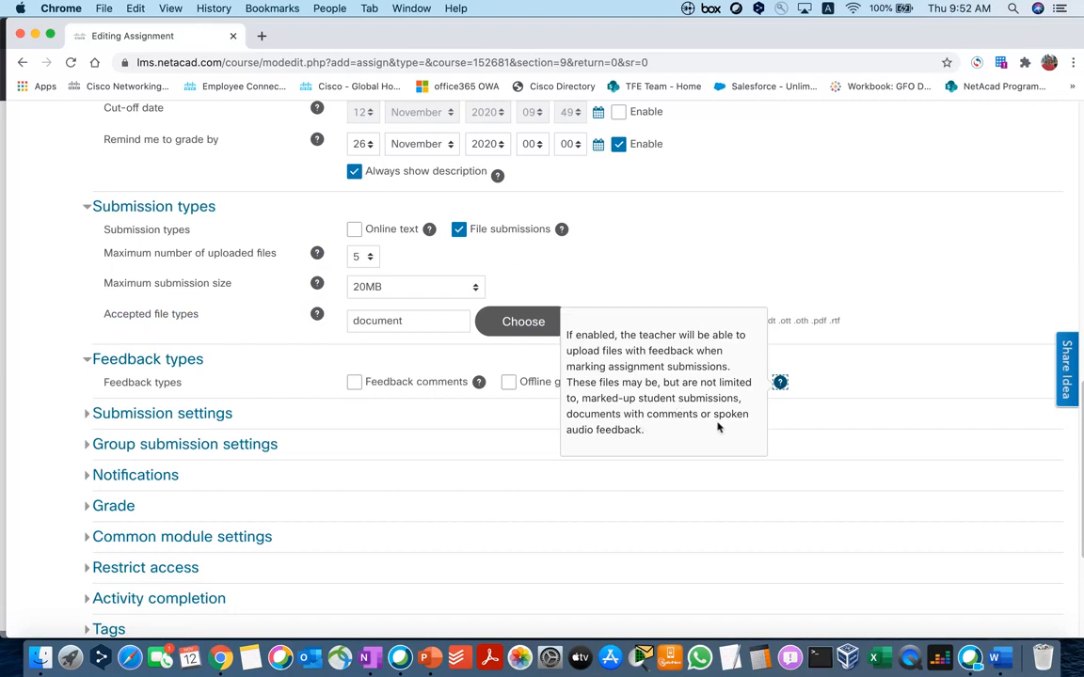
click(840, 385)
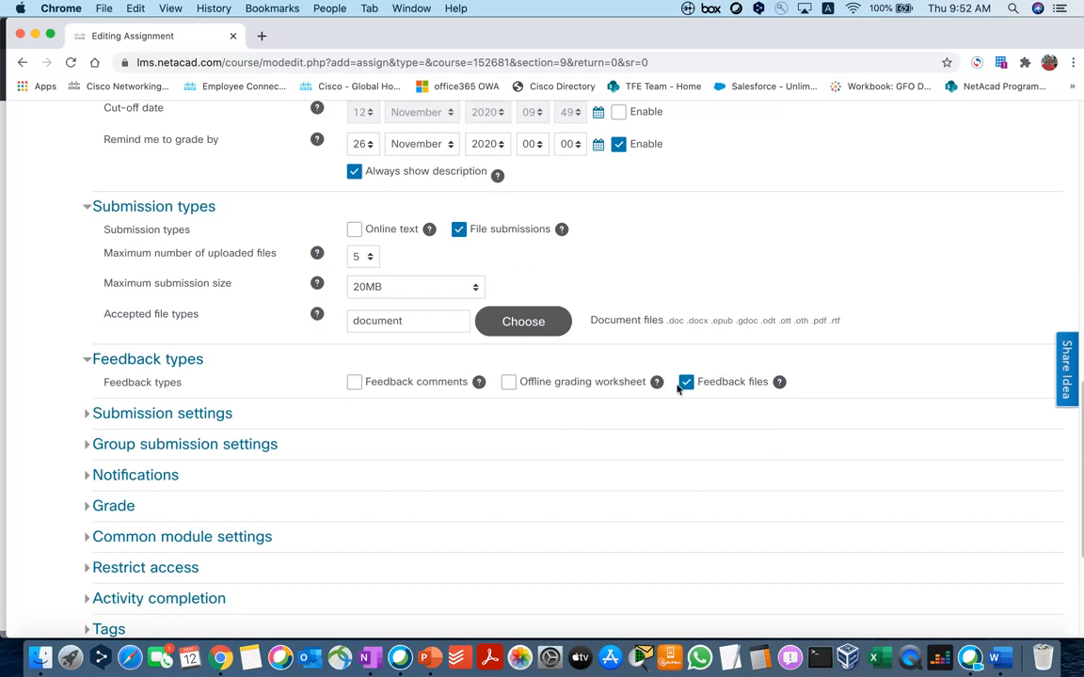
Step: In the submission settings, require students to click the submit button and to accept the submission statement
scroll(282, 428, down, 1)
click(209, 399)
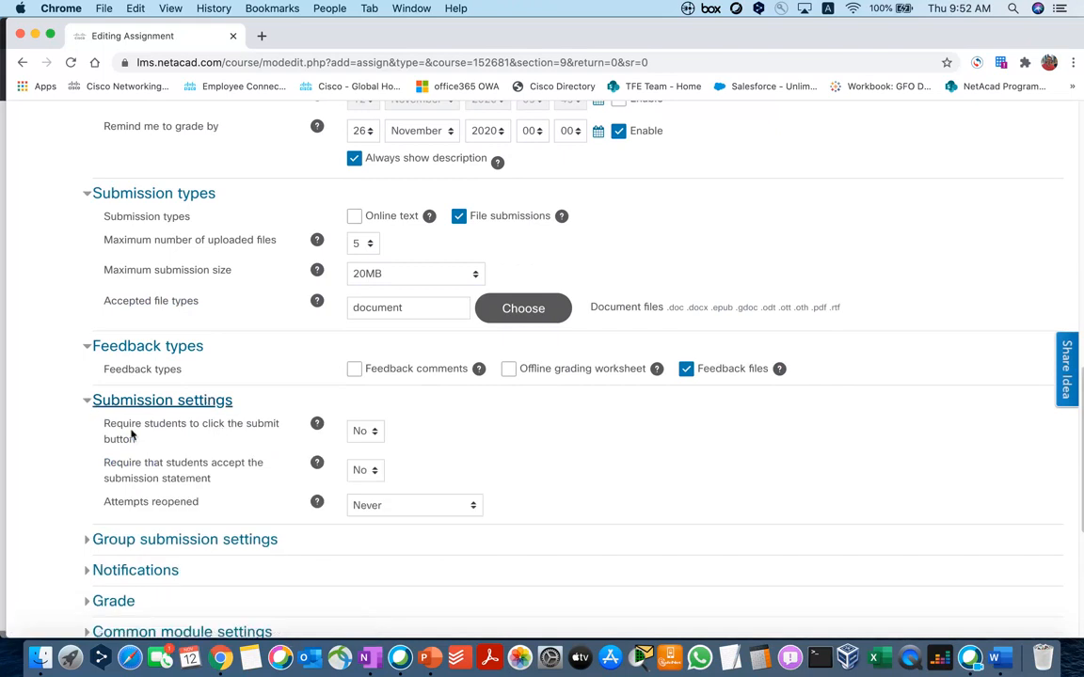
click(365, 432)
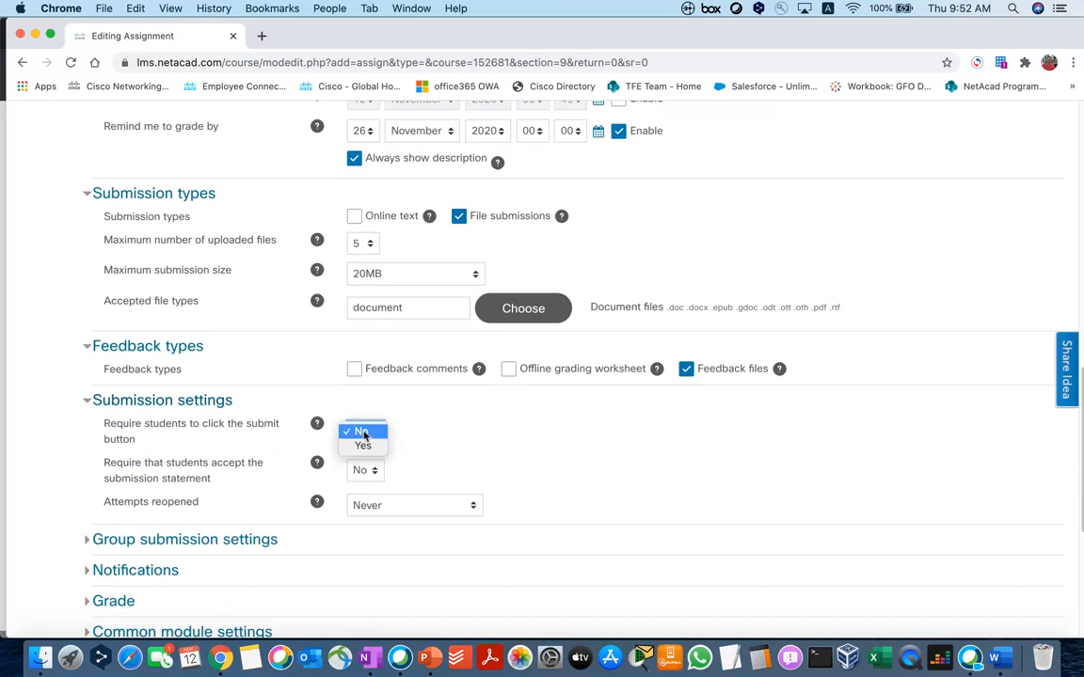
click(363, 446)
key(Tab)
scroll(271, 454, down, 1)
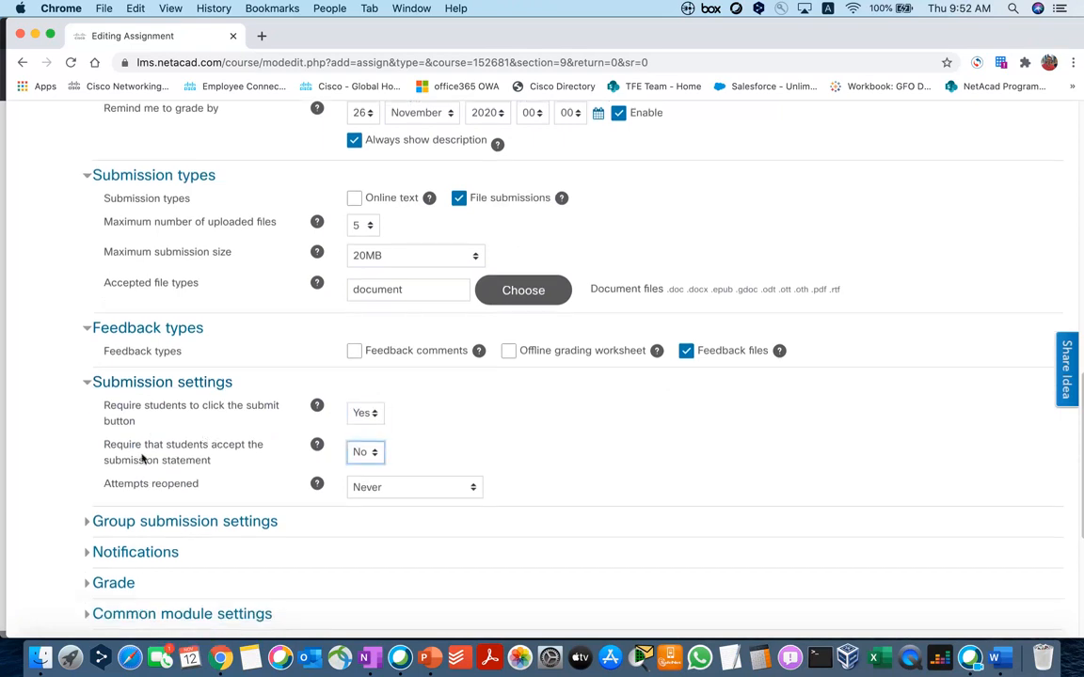
click(365, 453)
click(364, 468)
Step: Set attempts to be reopened manually, read the help on the reopening options, and set the maximum attempts to 3
scroll(254, 484, down, 1)
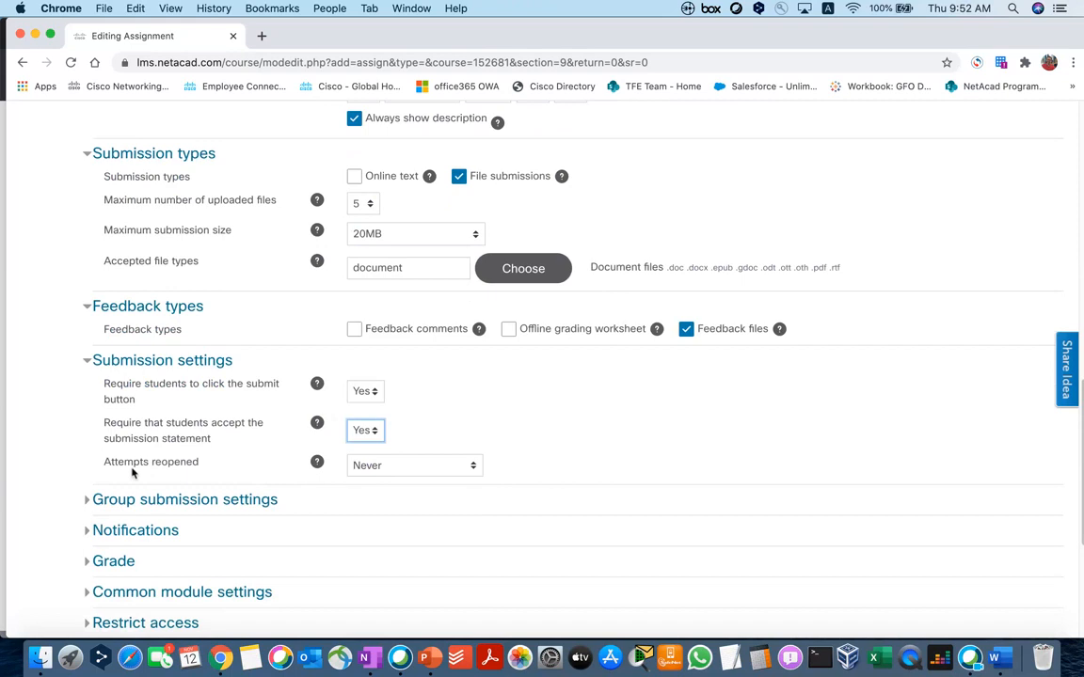
click(411, 467)
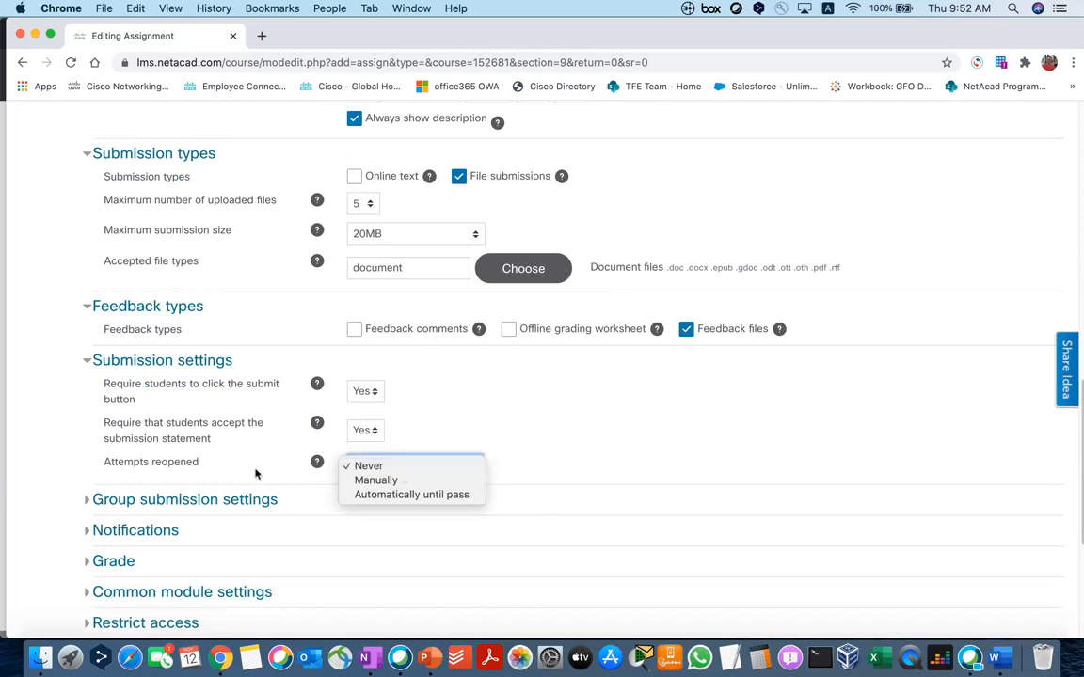
click(363, 481)
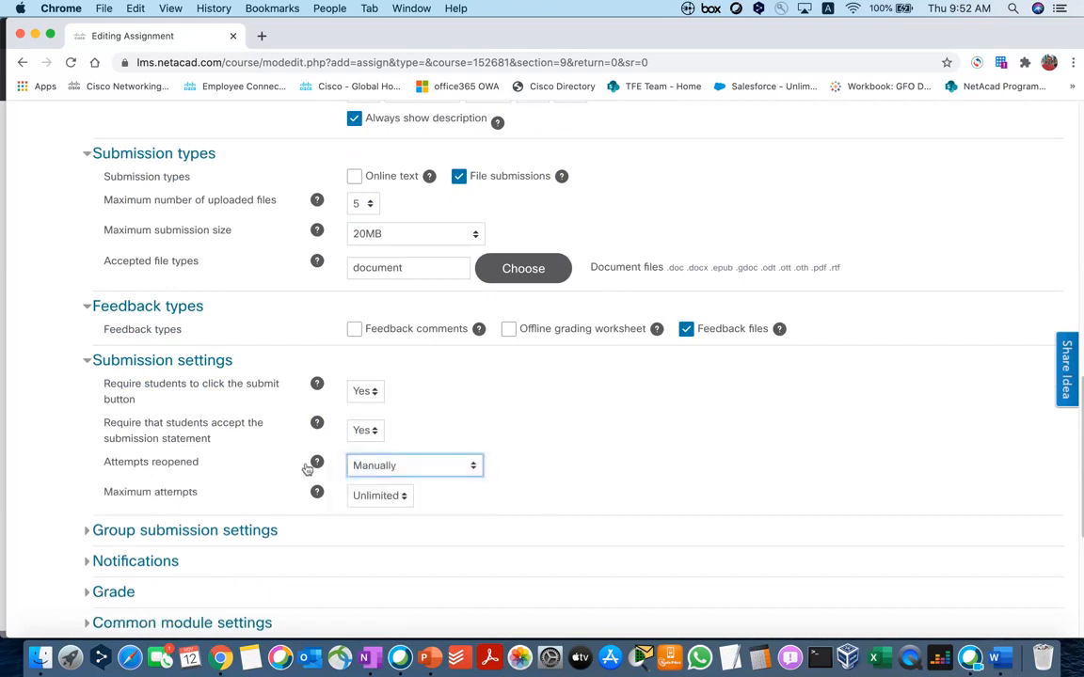
scroll(282, 461, down, 2)
click(317, 414)
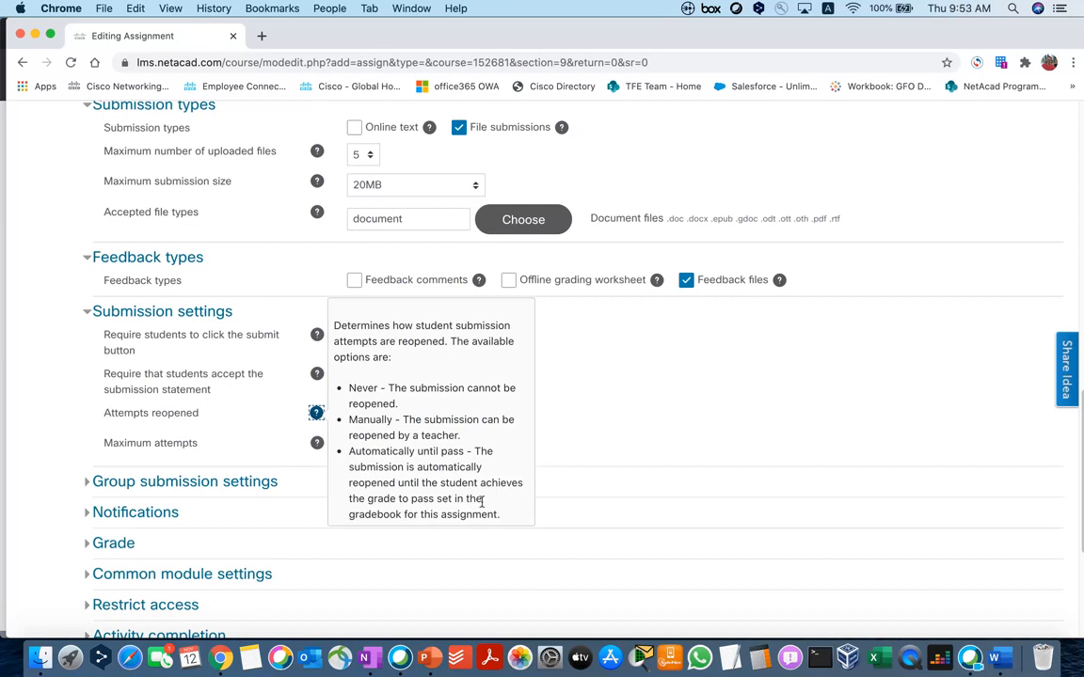
click(269, 455)
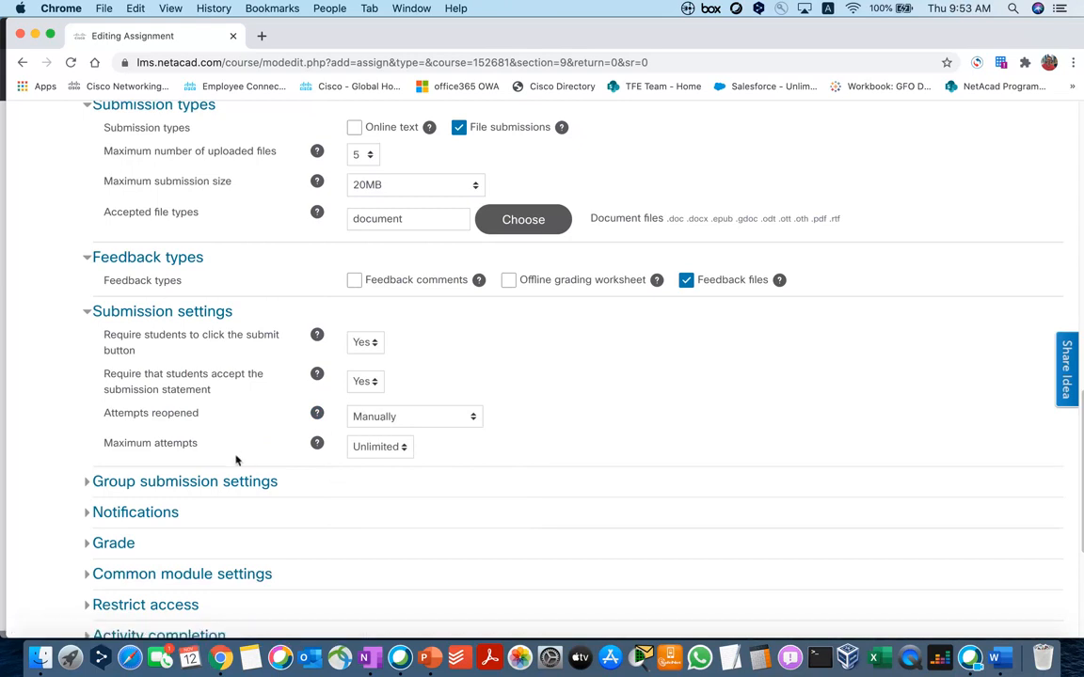
click(358, 449)
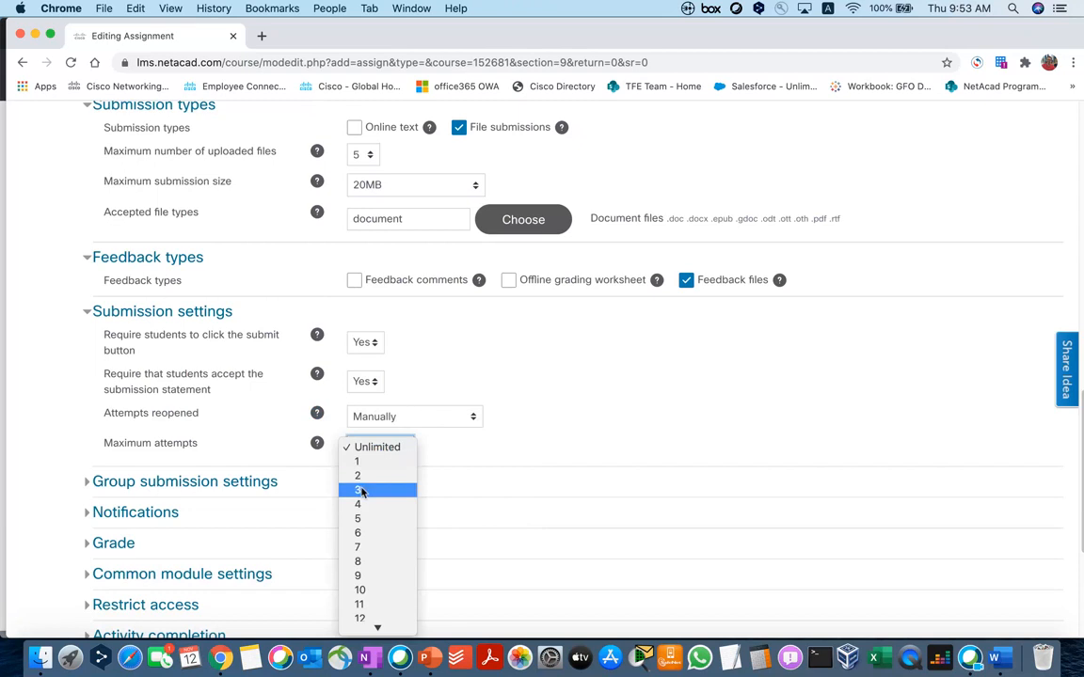
click(361, 491)
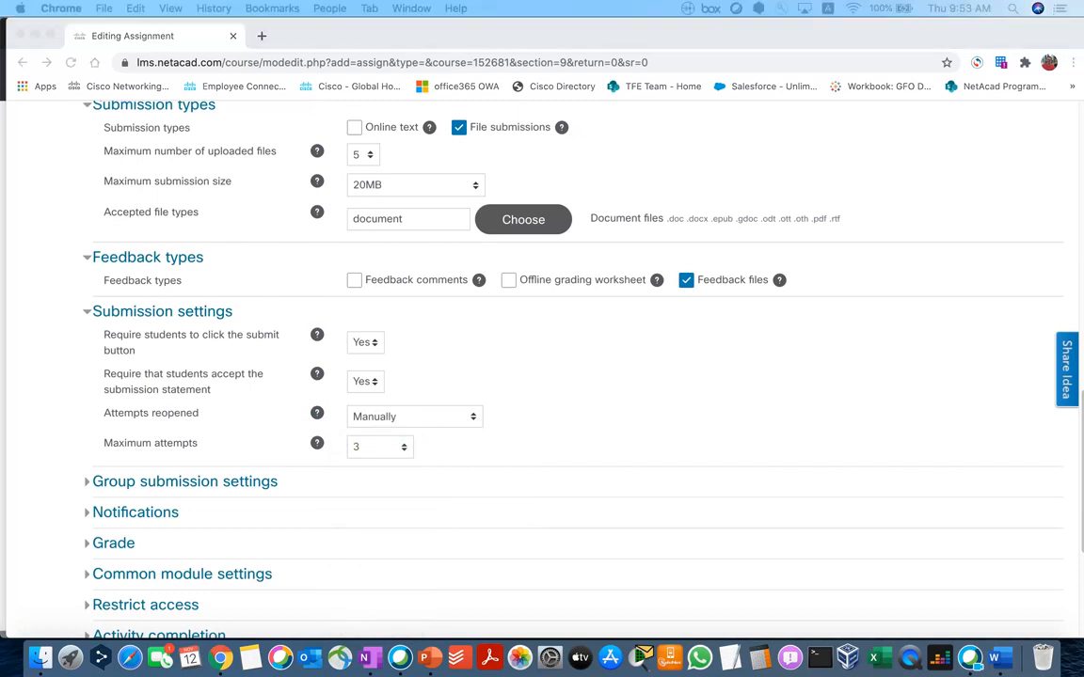
Step: In the notification settings, set Notify graders about submissions to Yes
scroll(174, 484, down, 2)
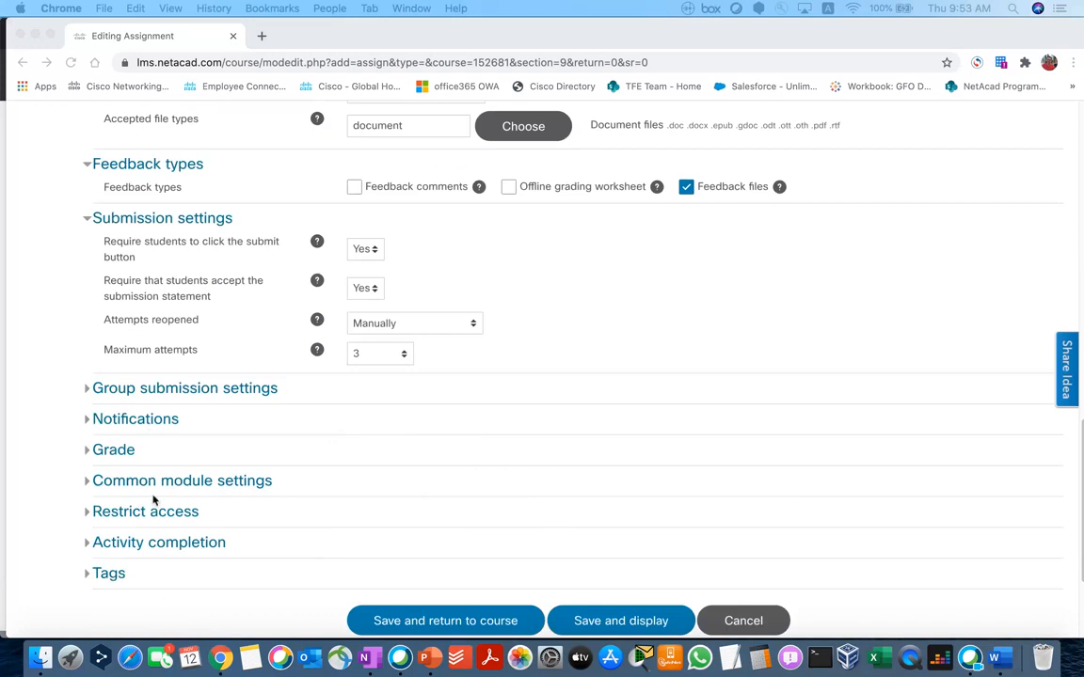
click(133, 421)
scroll(130, 423, down, 1)
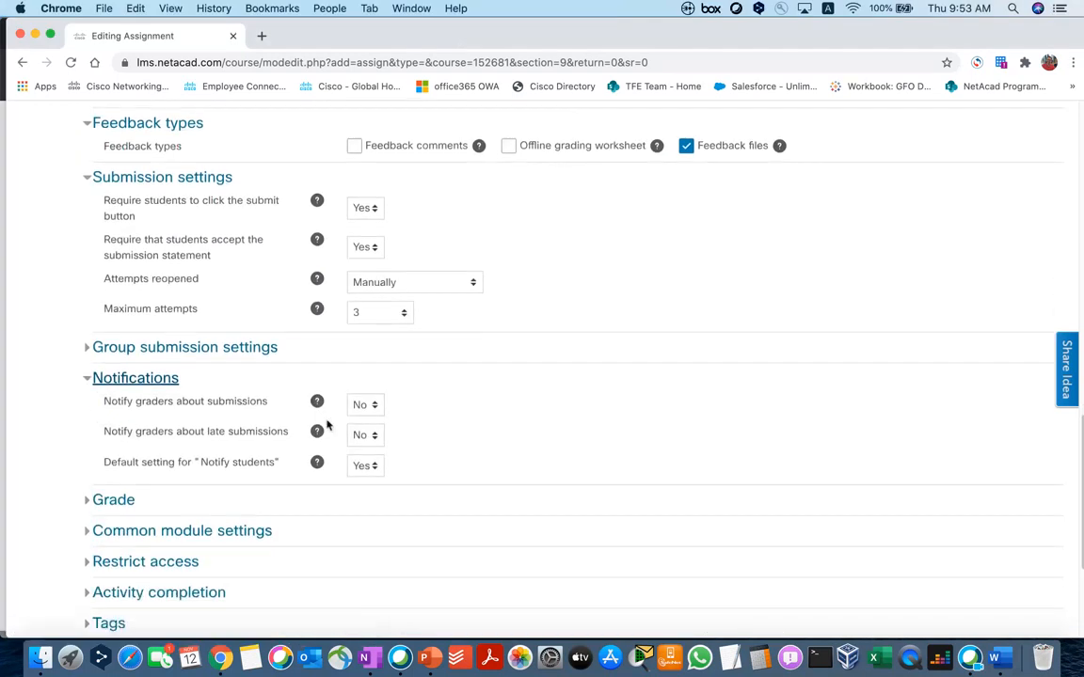
click(369, 405)
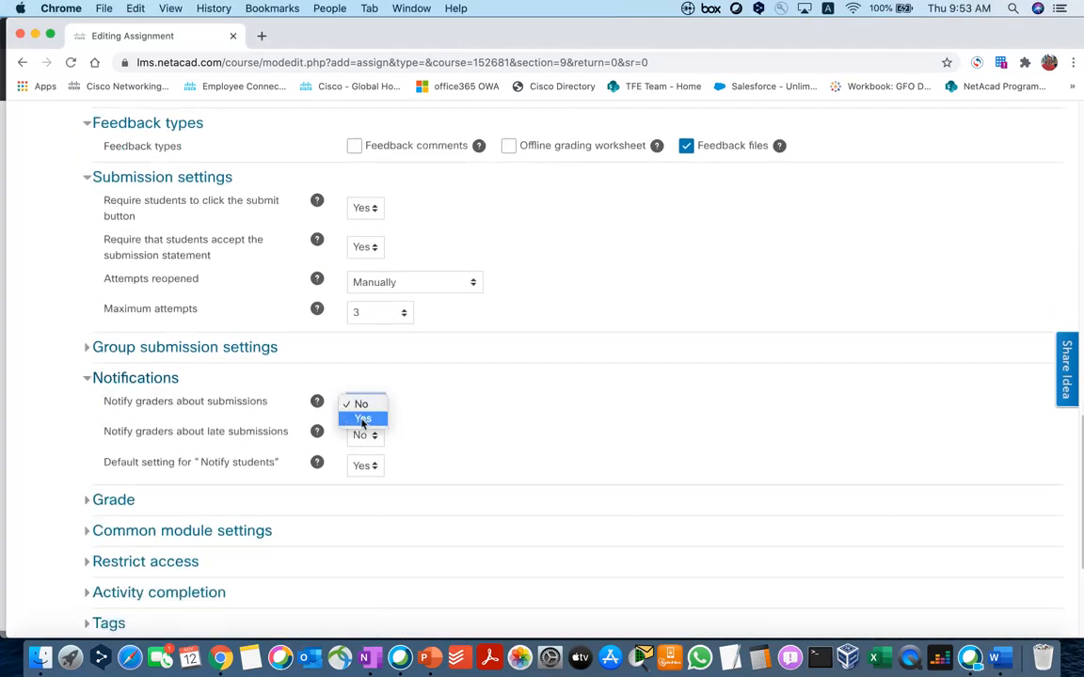
click(362, 419)
scroll(281, 409, down, 1)
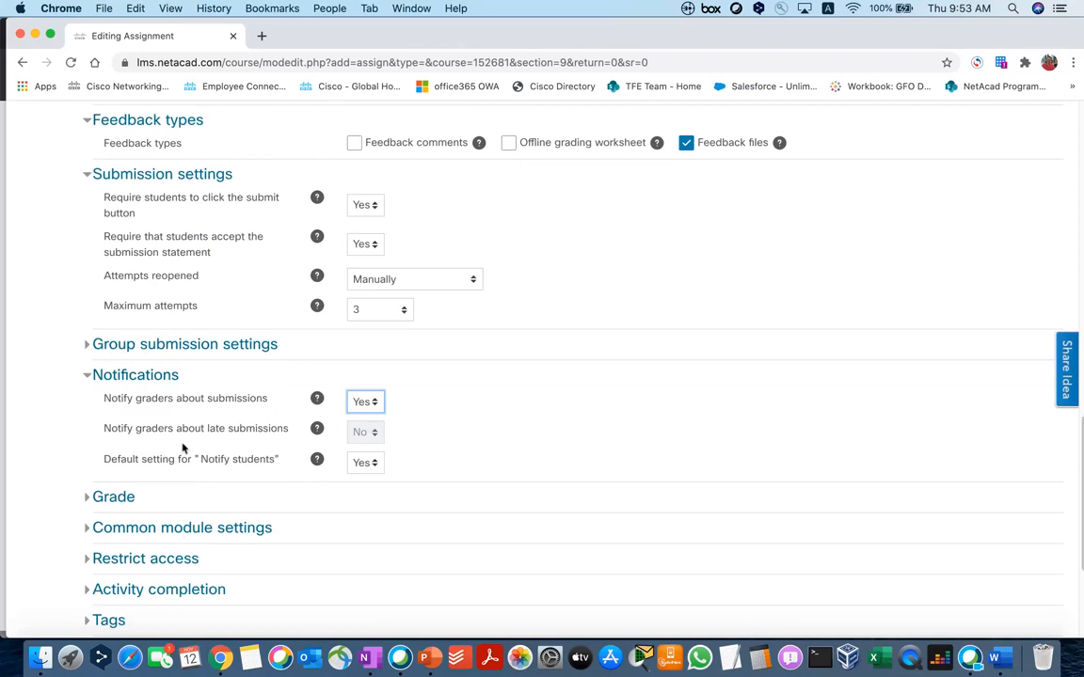
Step: In the Grade settings, set the grade to pass to 70
scroll(182, 449, down, 5)
click(117, 279)
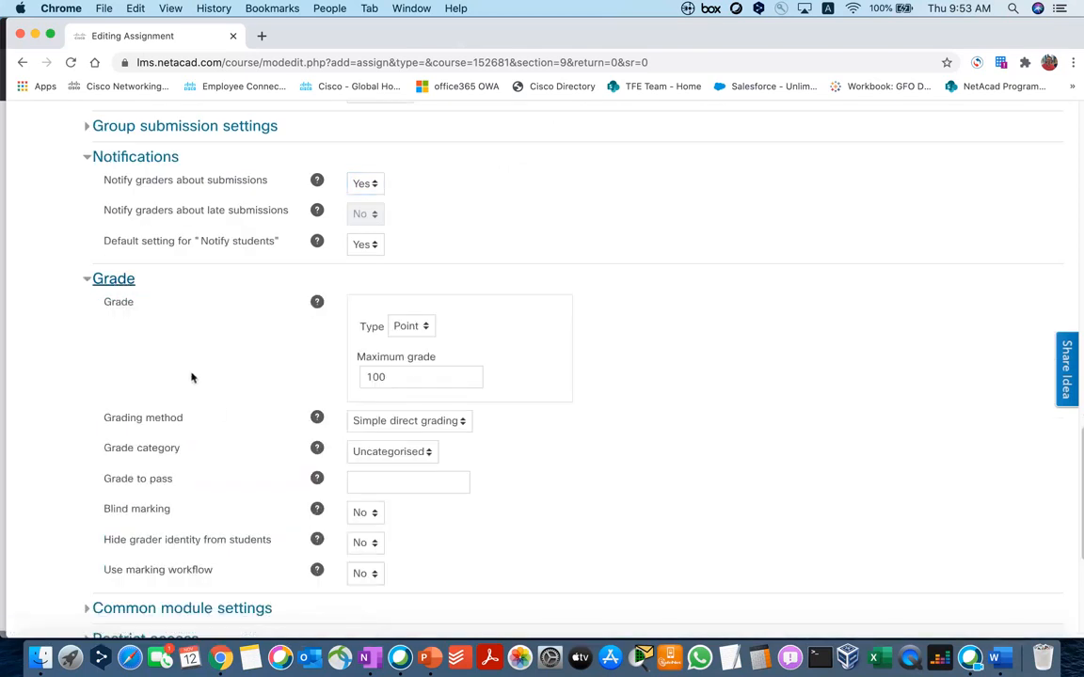
scroll(197, 364, down, 1)
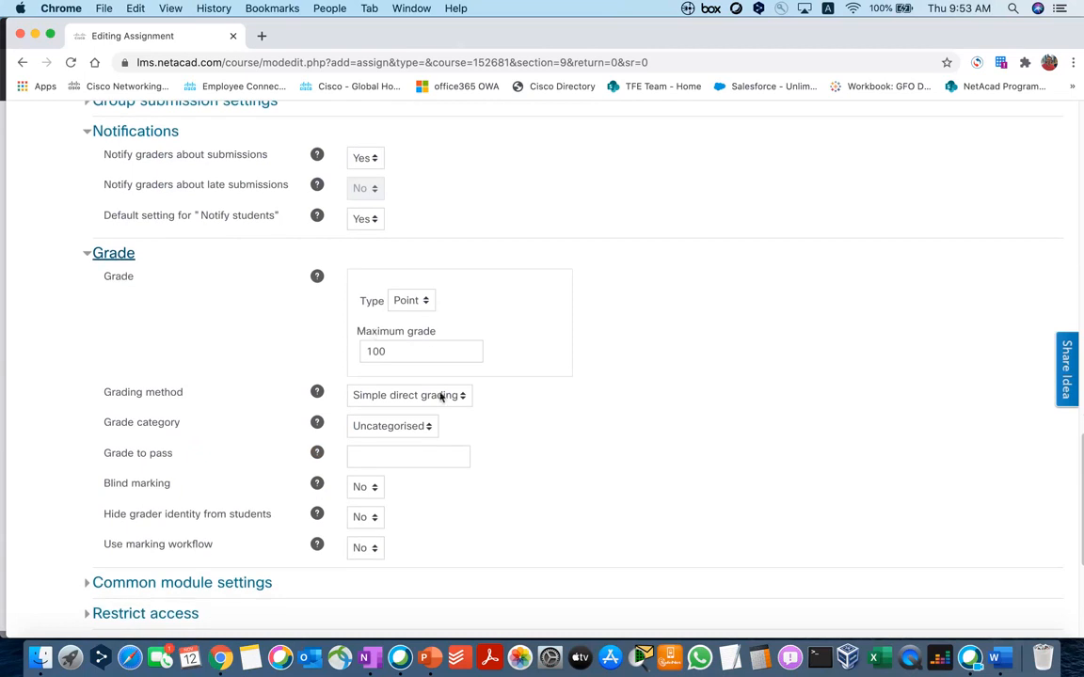
click(378, 461)
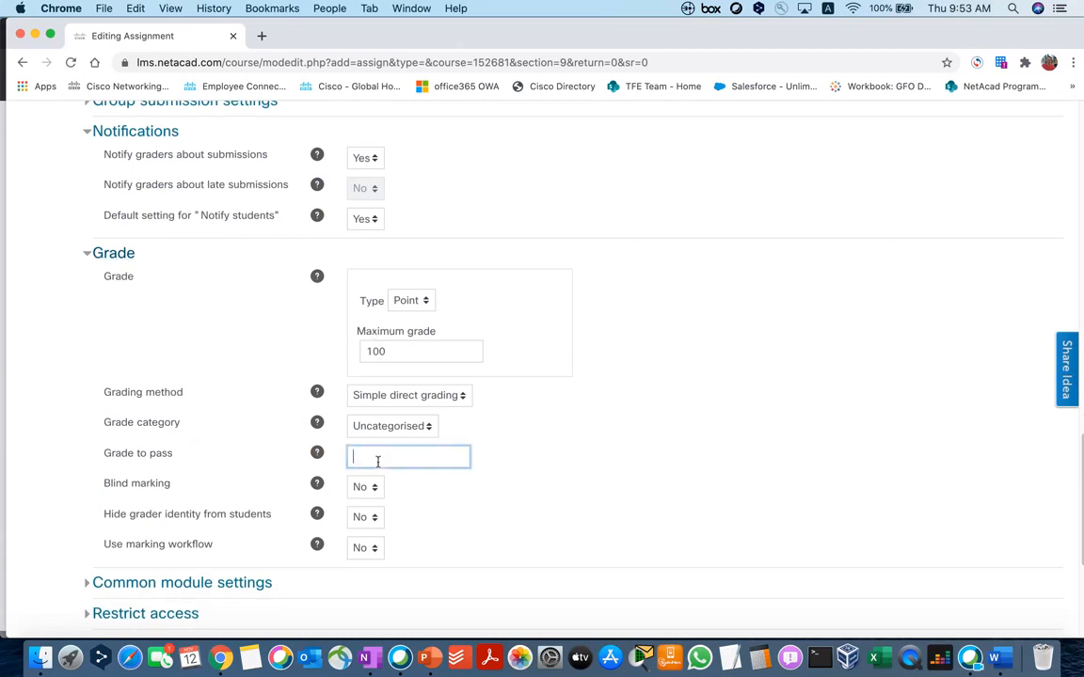
text(70)
click(300, 491)
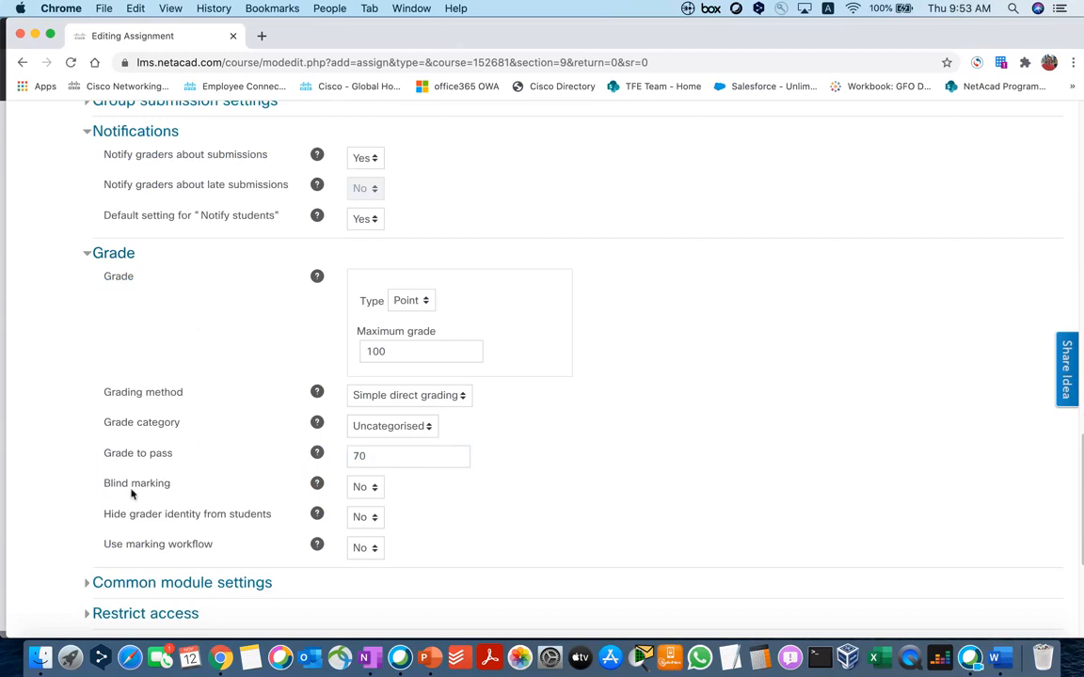
Step: Review the Blind marking and Hide grader identity from students options in the Grade settings
drag(107, 485, 182, 486)
click(176, 484)
drag(177, 485, 102, 484)
scroll(225, 485, down, 1)
click(223, 484)
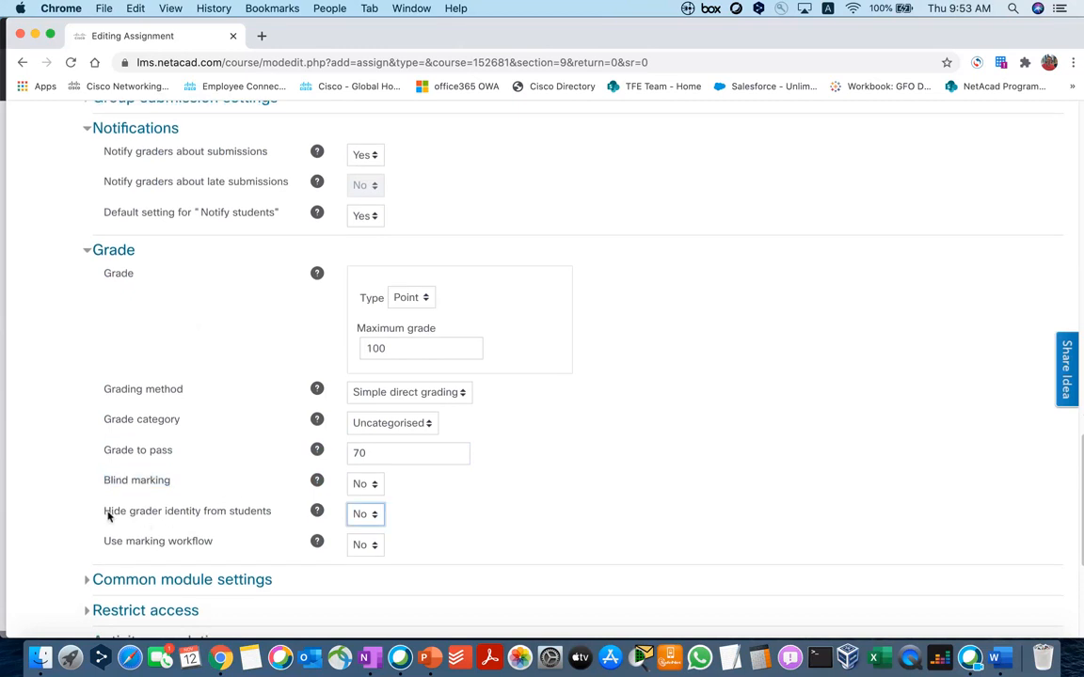
drag(103, 511, 274, 514)
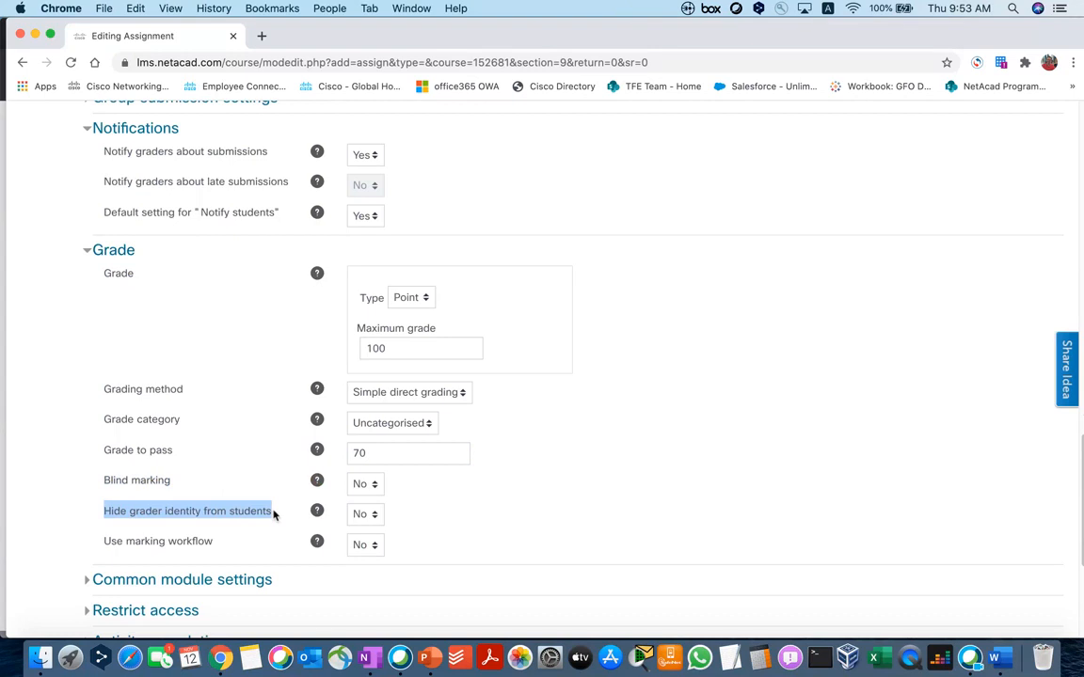
drag(111, 482, 166, 483)
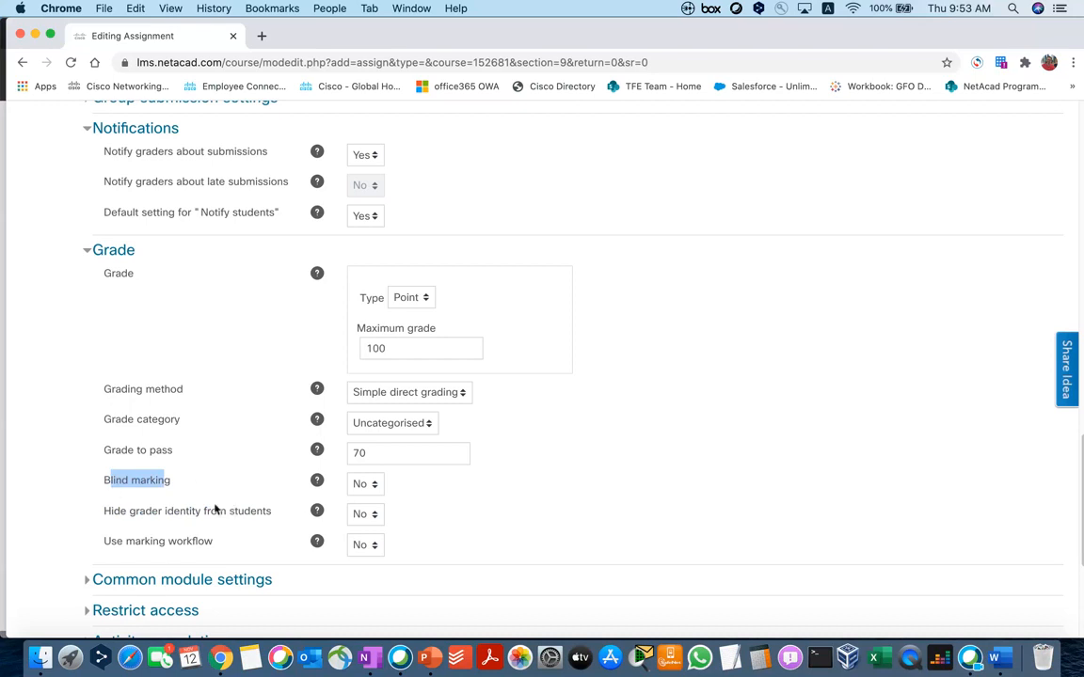
click(207, 474)
Step: Save the new assignment and return to the top of the course page
scroll(207, 474, down, 5)
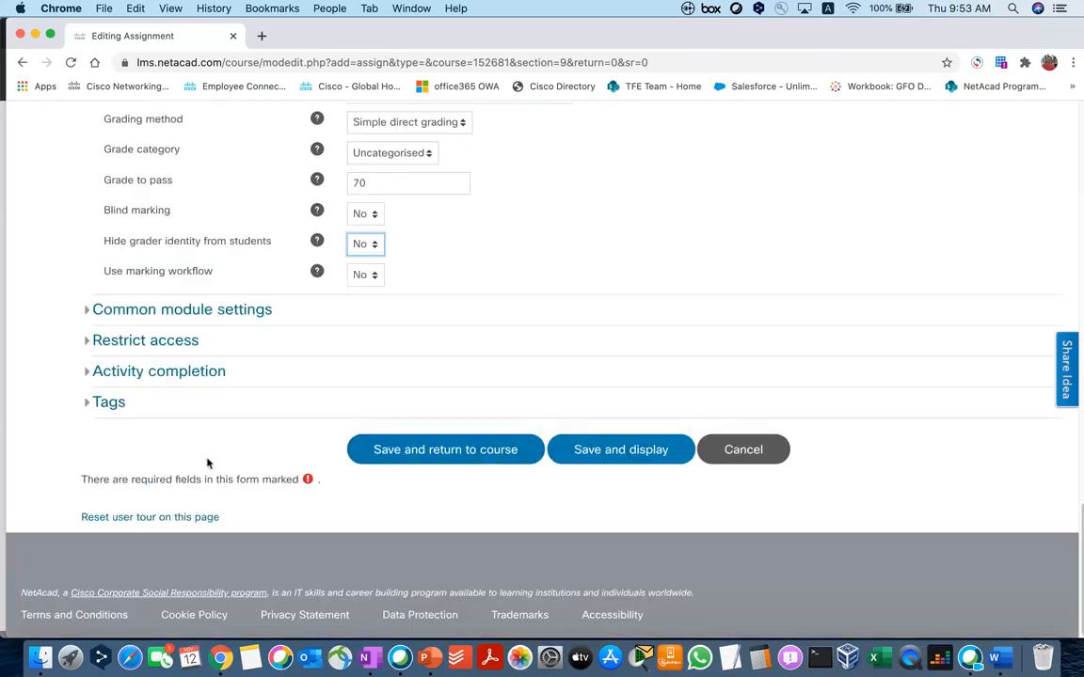
click(450, 457)
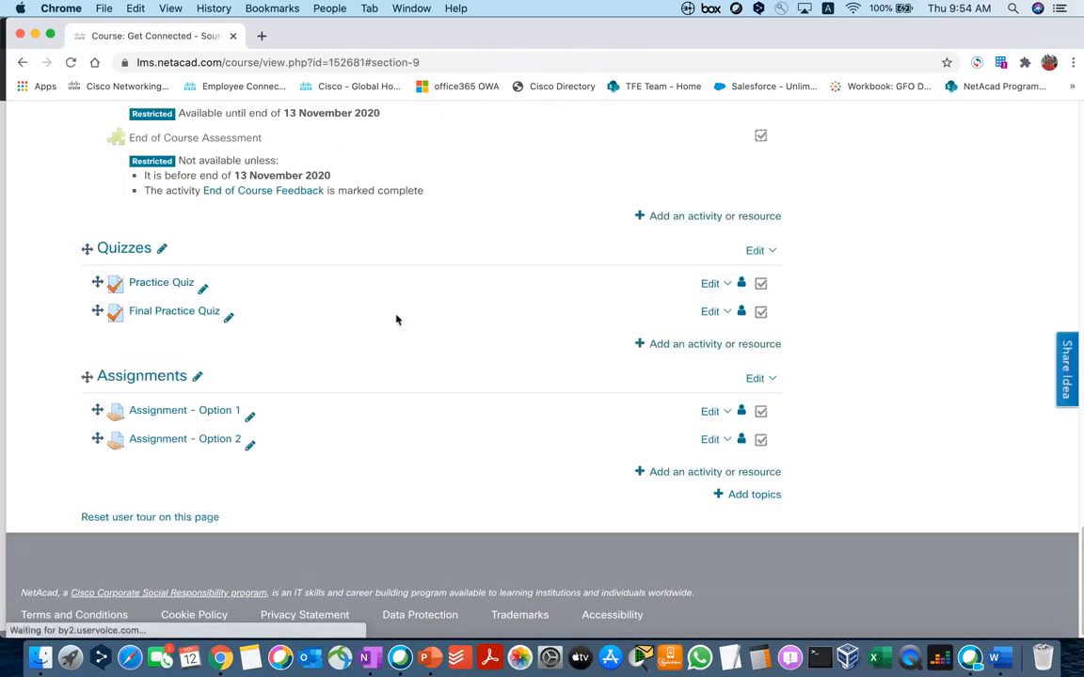
scroll(396, 320, up, 15)
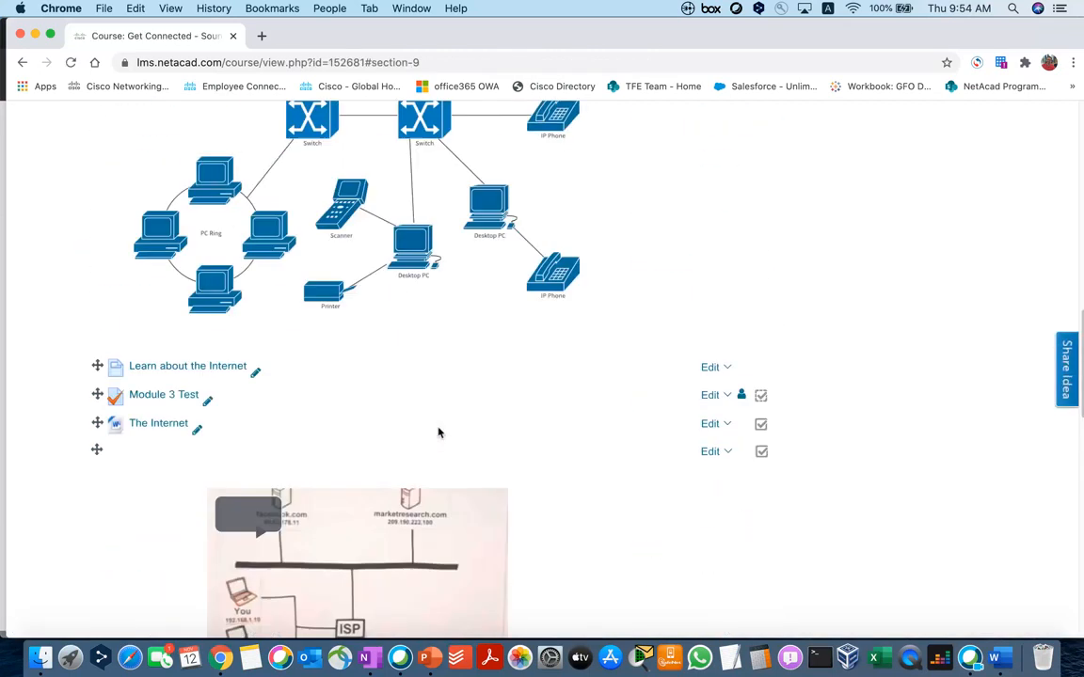
scroll(438, 433, up, 20)
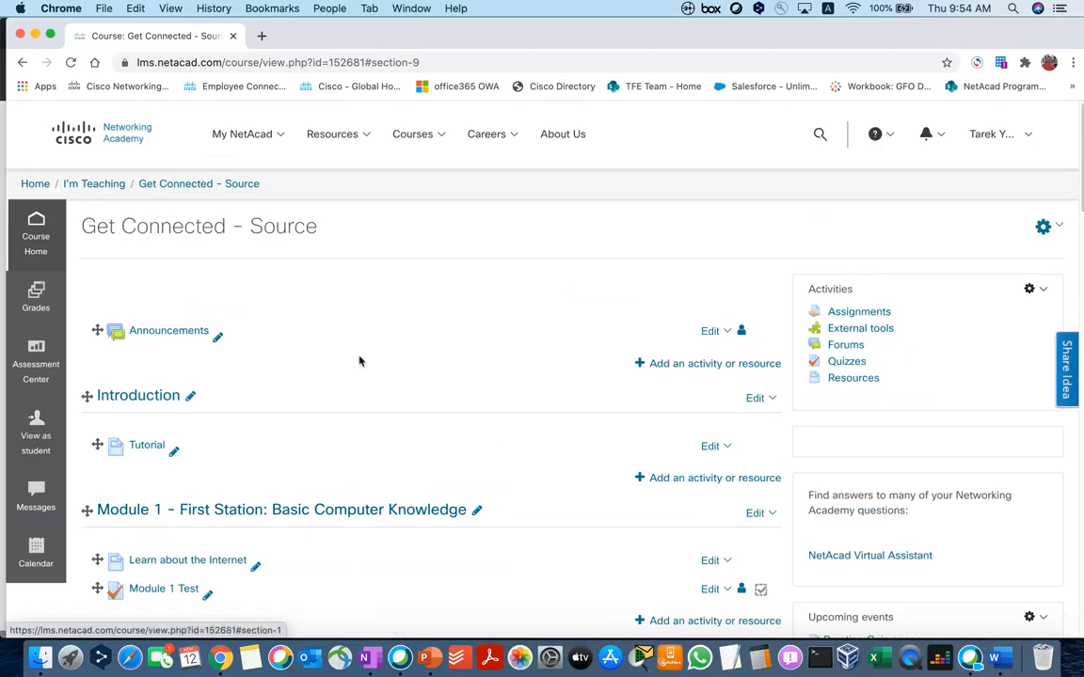
Step: Switch to the student's incognito browser window, open Assignment - Option 2 from the course home, and start adding a file submission
right_click(221, 658)
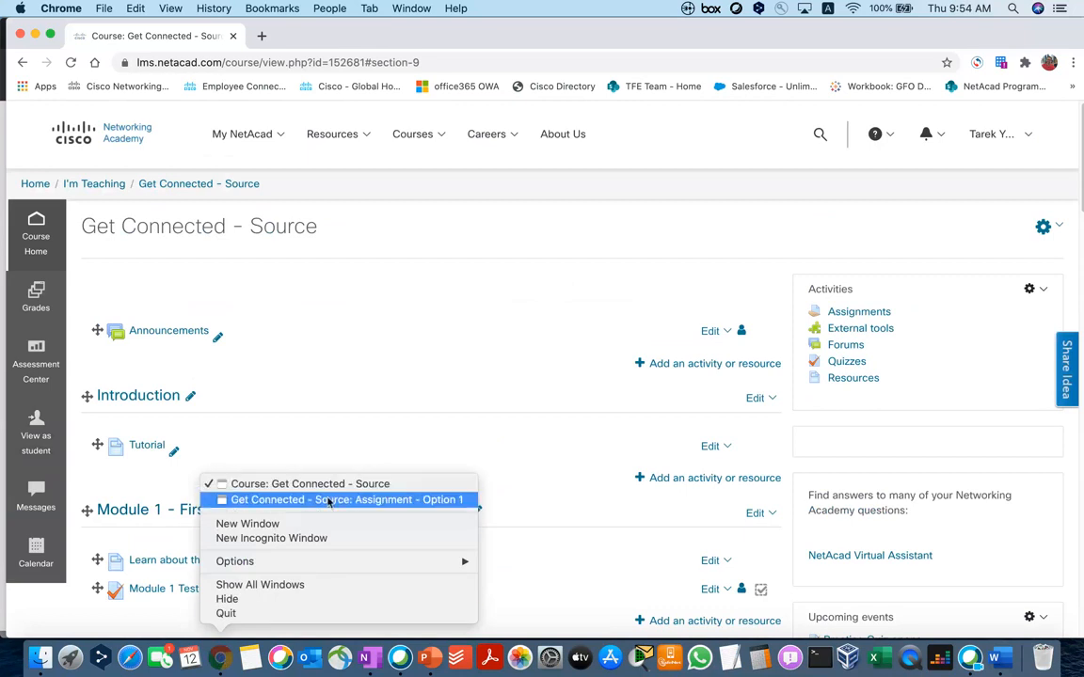
click(328, 501)
scroll(111, 265, up, 5)
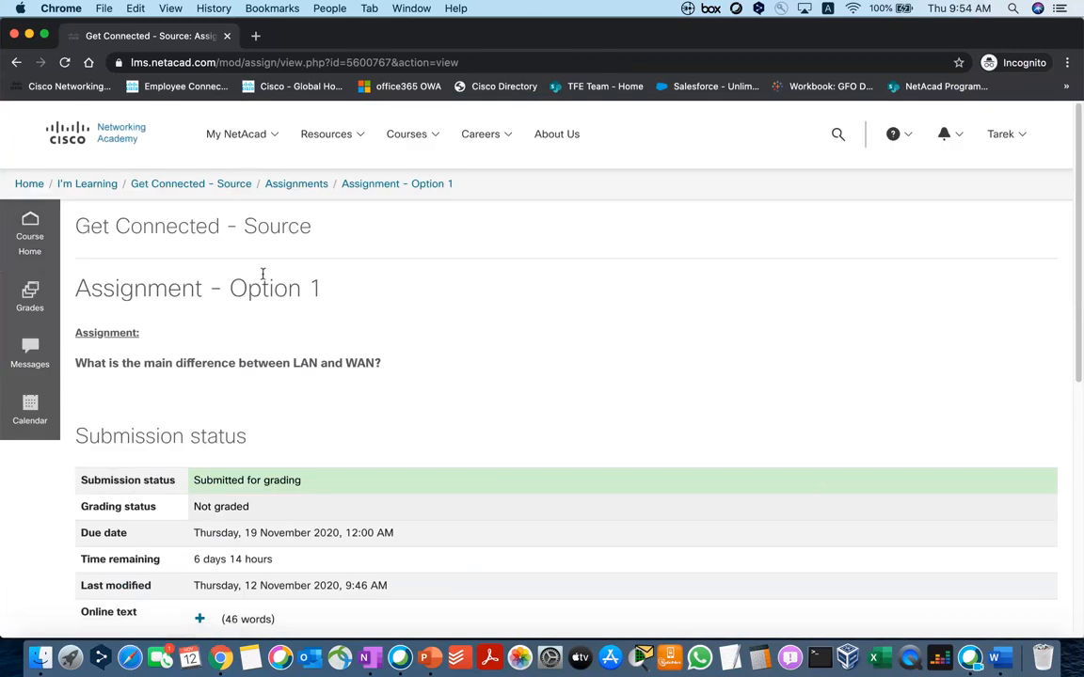
click(30, 235)
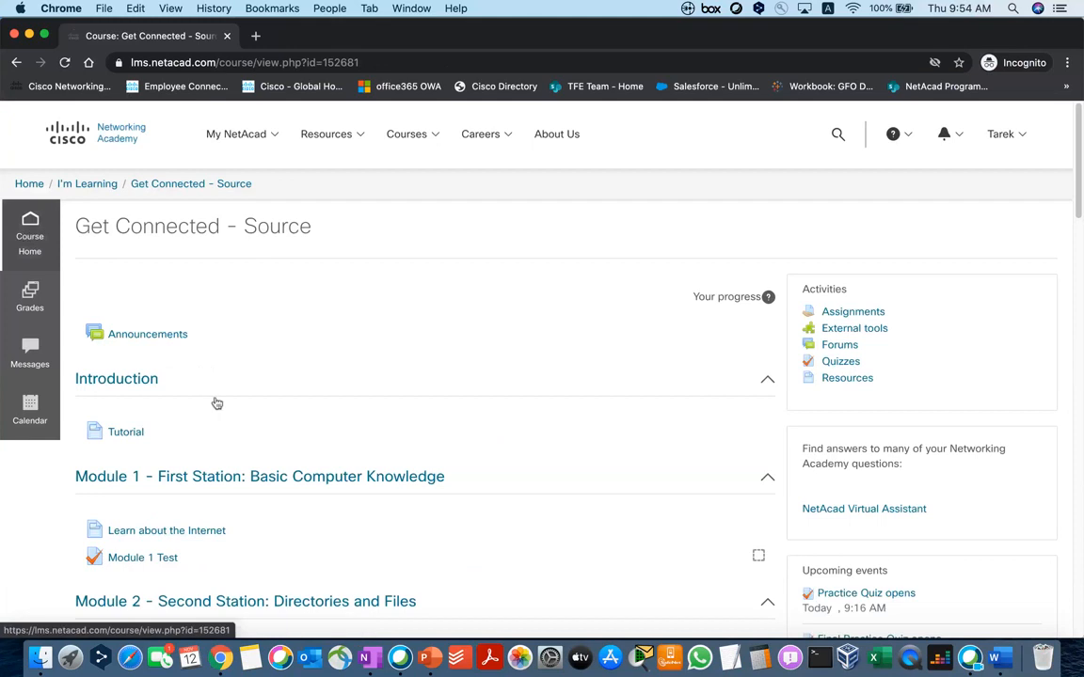
scroll(217, 402, down, 10)
scroll(218, 403, down, 15)
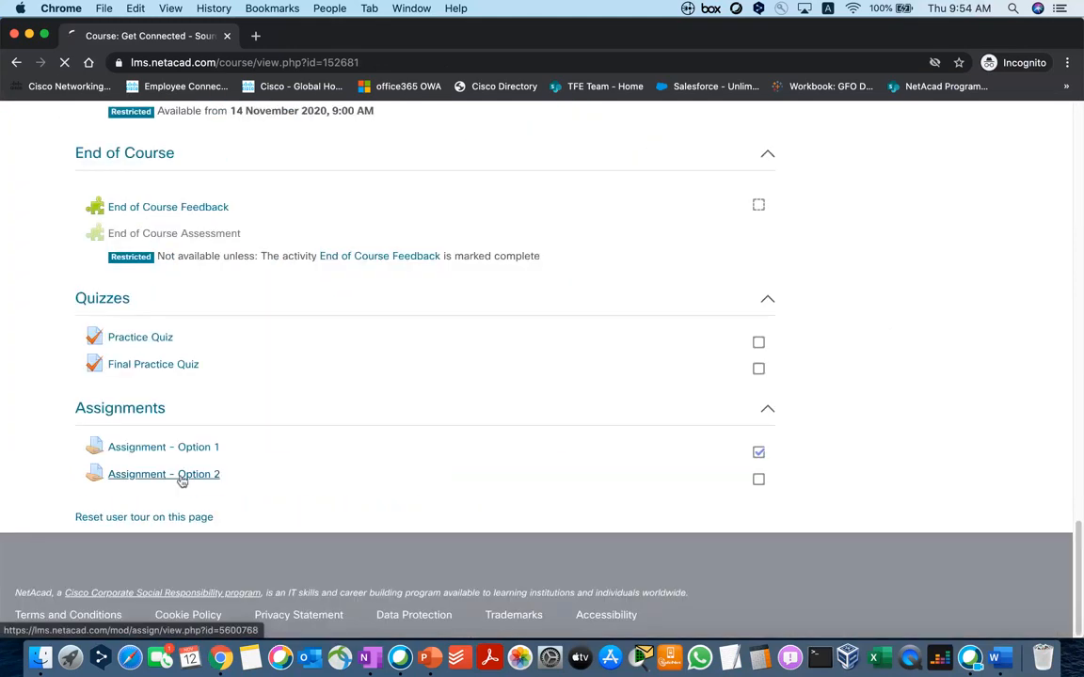
click(180, 477)
scroll(496, 520, down, 4)
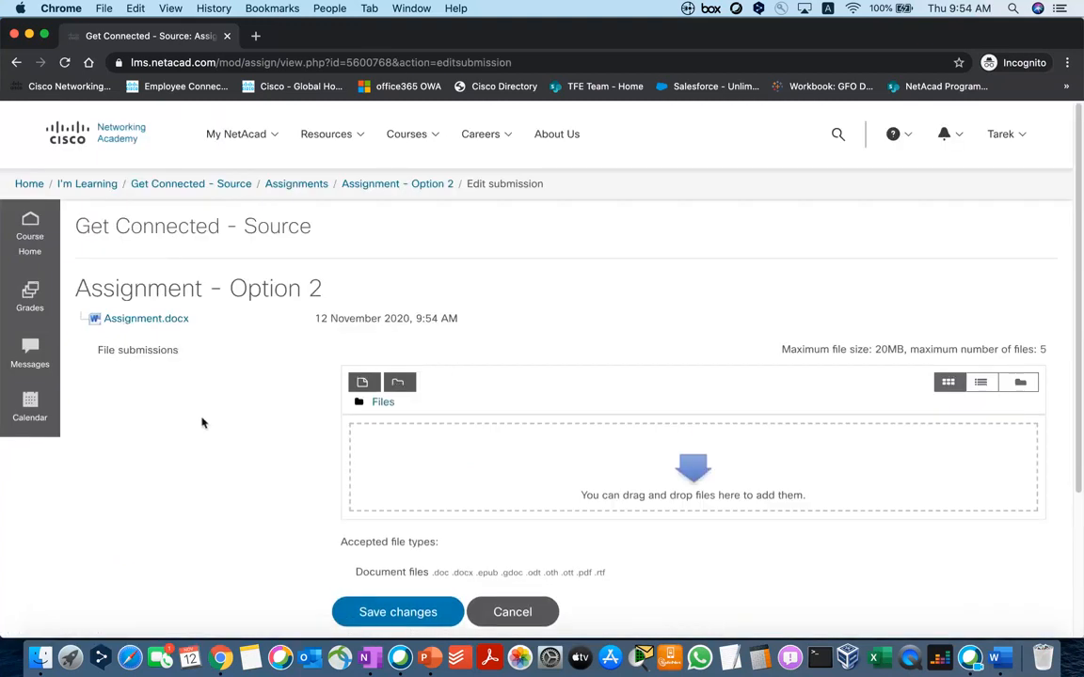
scroll(203, 422, down, 1)
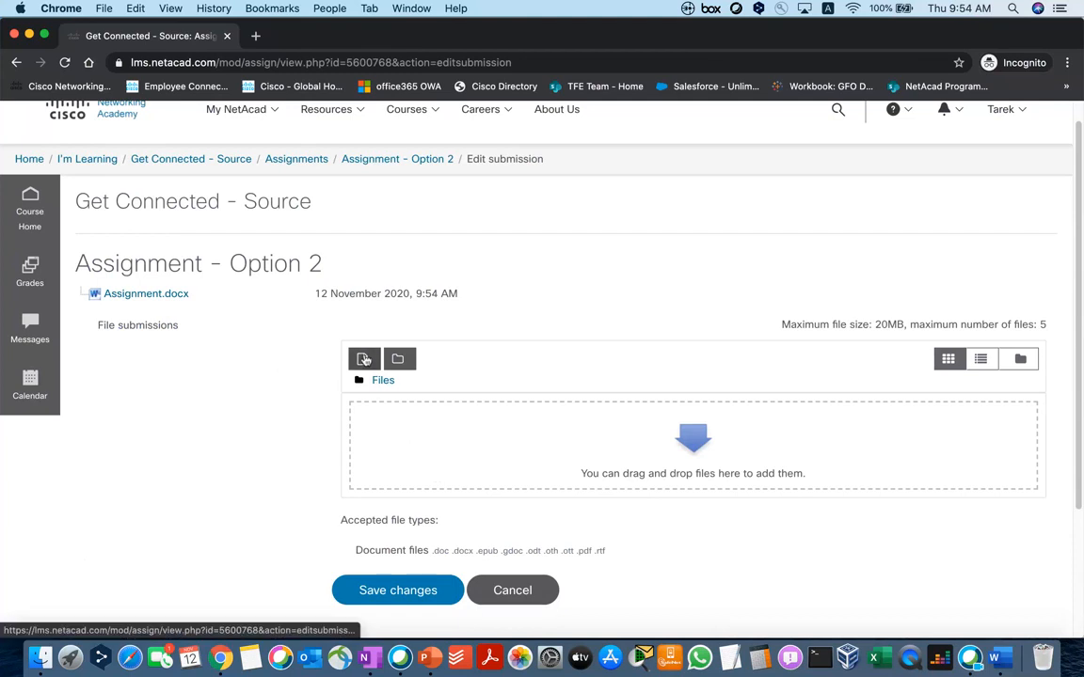
Step: Open Assignment - Answer_TK from Finder in Word, review its question and the LAN and WAN answers, and return to the submission page
click(47, 655)
double_click(671, 325)
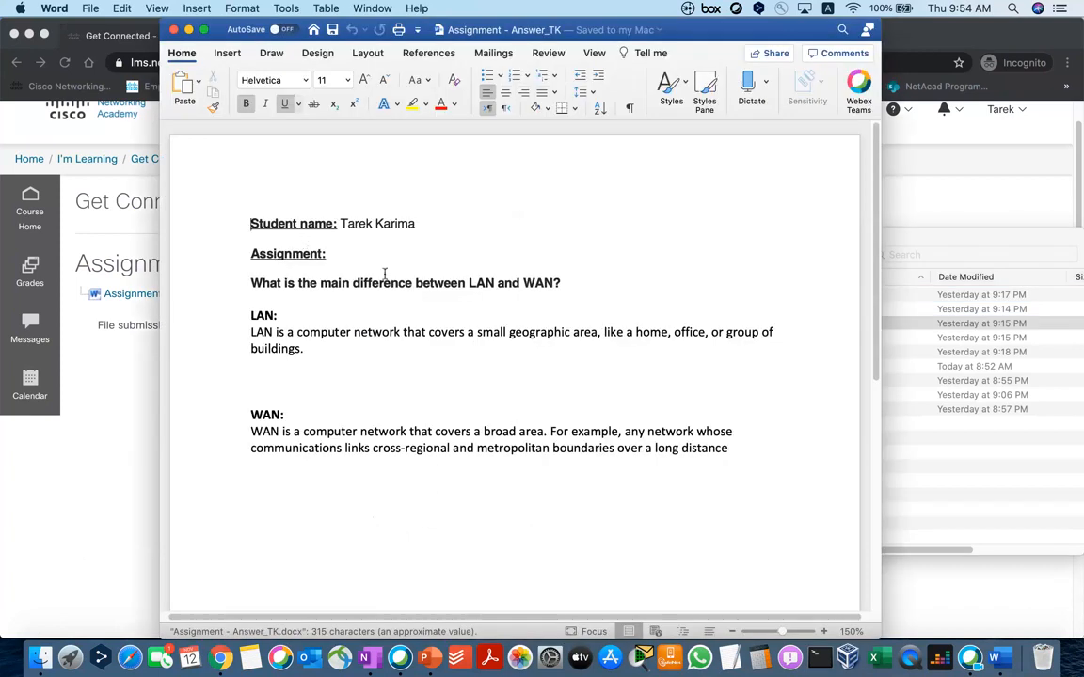
drag(590, 294, 226, 223)
drag(711, 460, 254, 317)
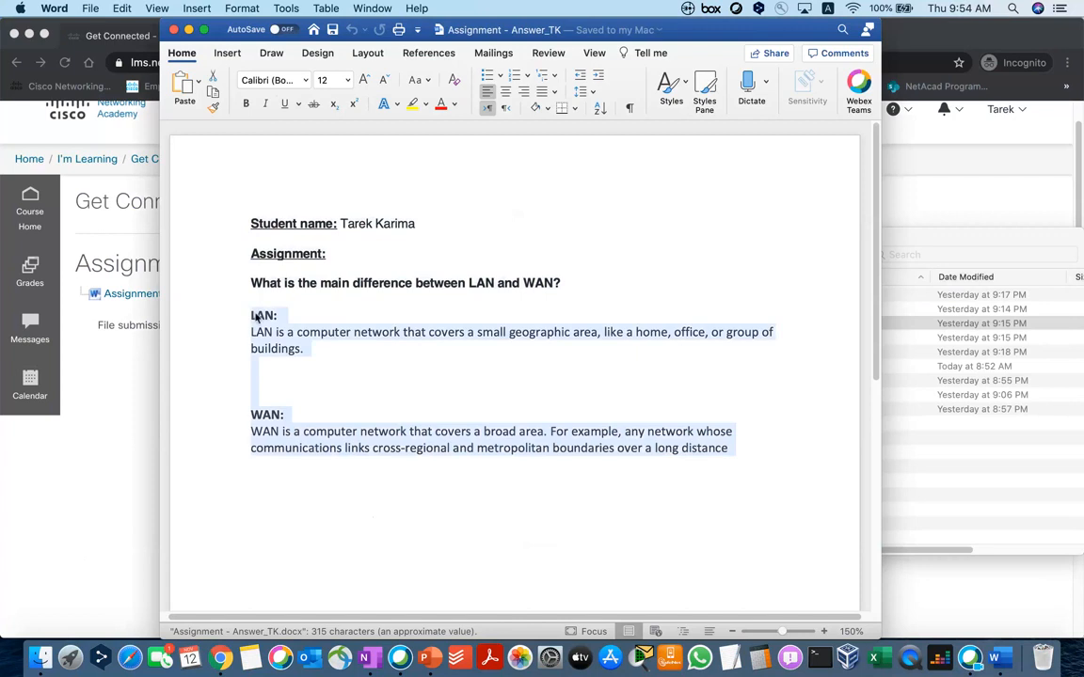
click(173, 30)
click(255, 213)
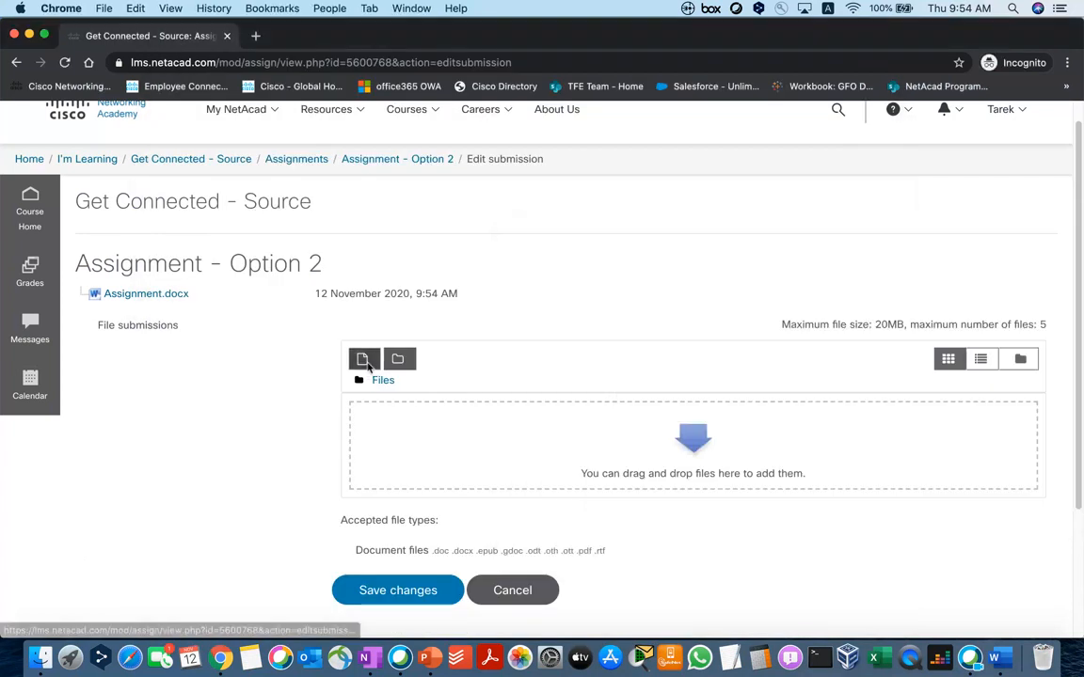
Step: Upload Assignment - Answer_TK from the New LMS Recording folder as the file submission and save the changes
click(366, 364)
click(233, 253)
click(417, 293)
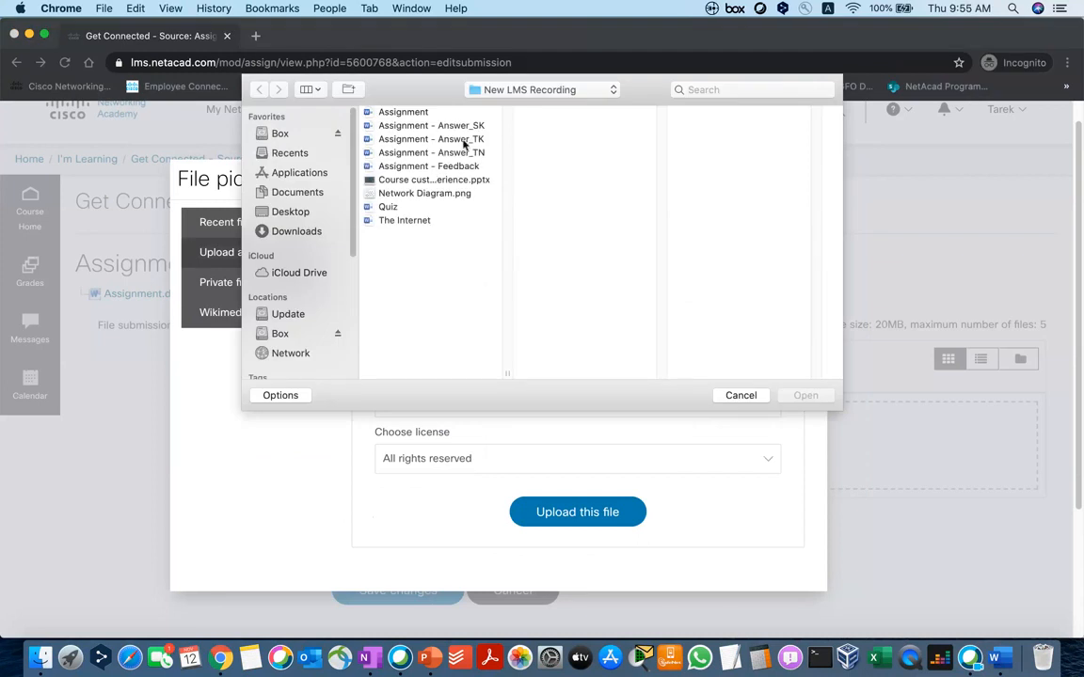
double_click(462, 143)
click(571, 515)
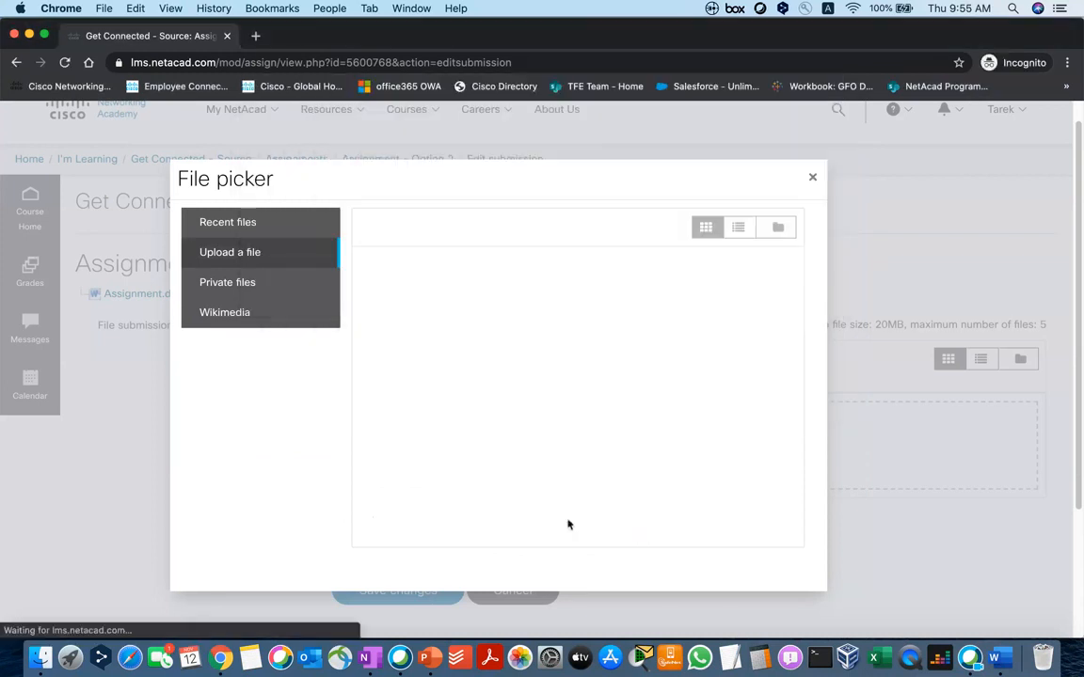
scroll(278, 472, down, 5)
click(402, 414)
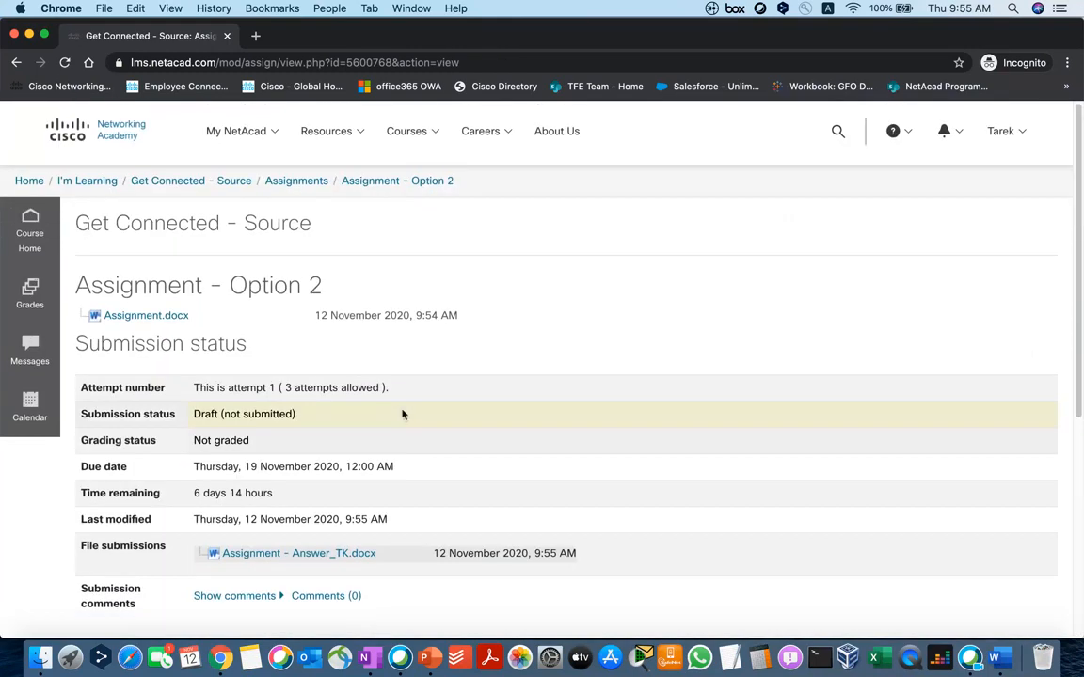
Step: Submit the assignment for grading, accepting the statement that the submission is the student's own work
scroll(413, 423, down, 5)
click(564, 475)
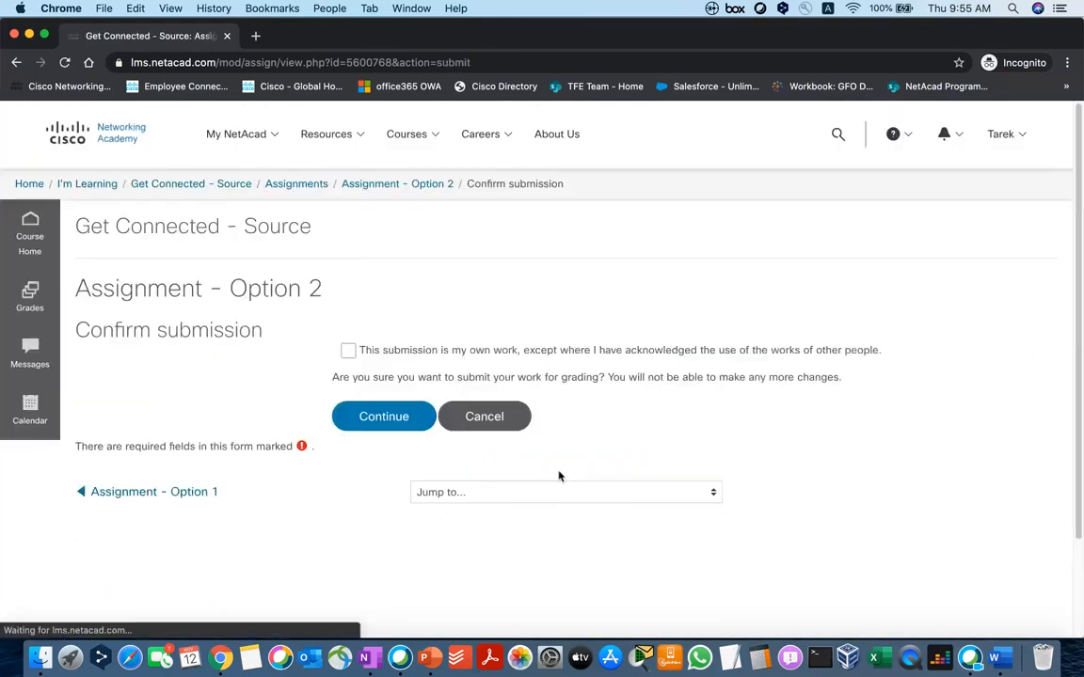
click(347, 351)
click(377, 418)
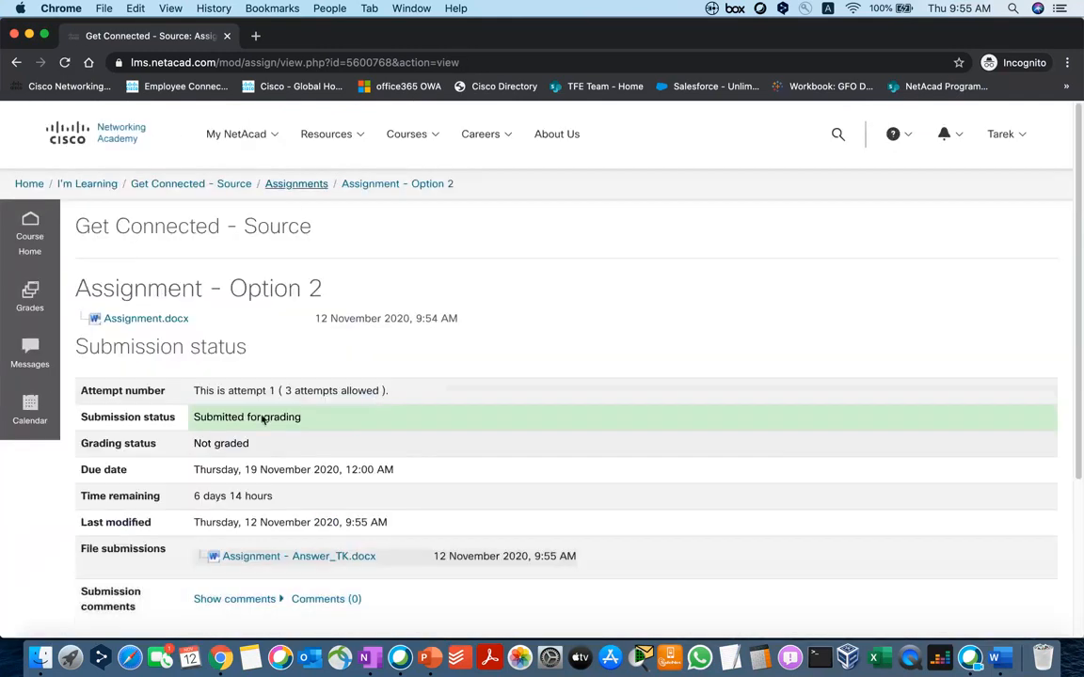
Step: Switch to the instructor's browser window, reload the course home, and review the Assignment - Option 2 grading summary, including Needs grading
right_click(222, 658)
click(345, 484)
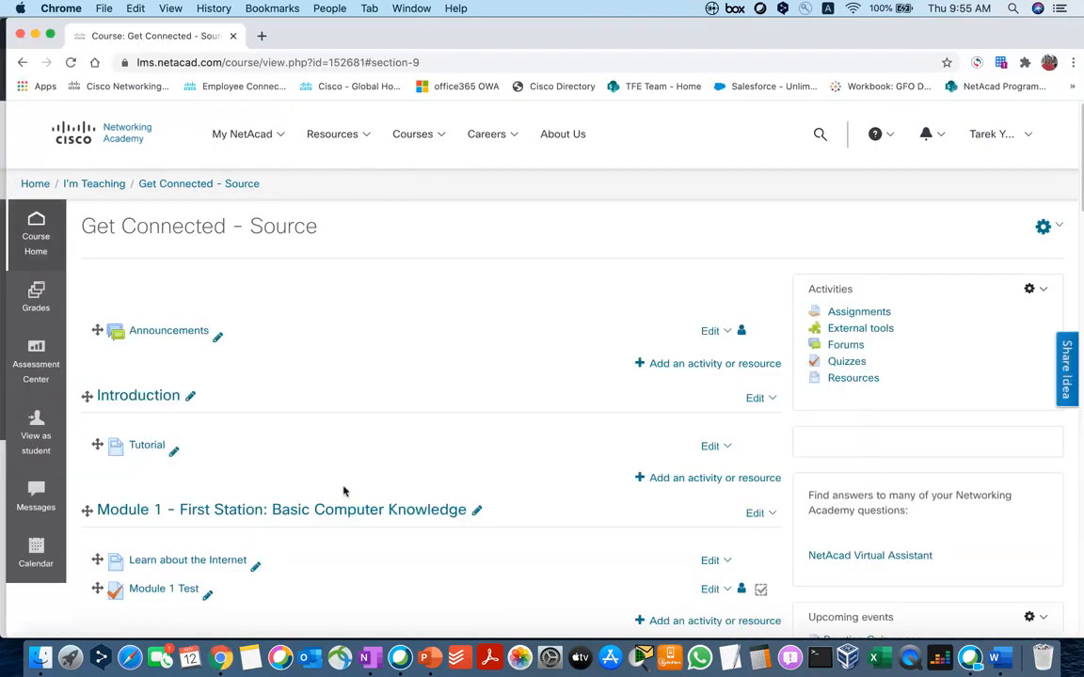
click(34, 219)
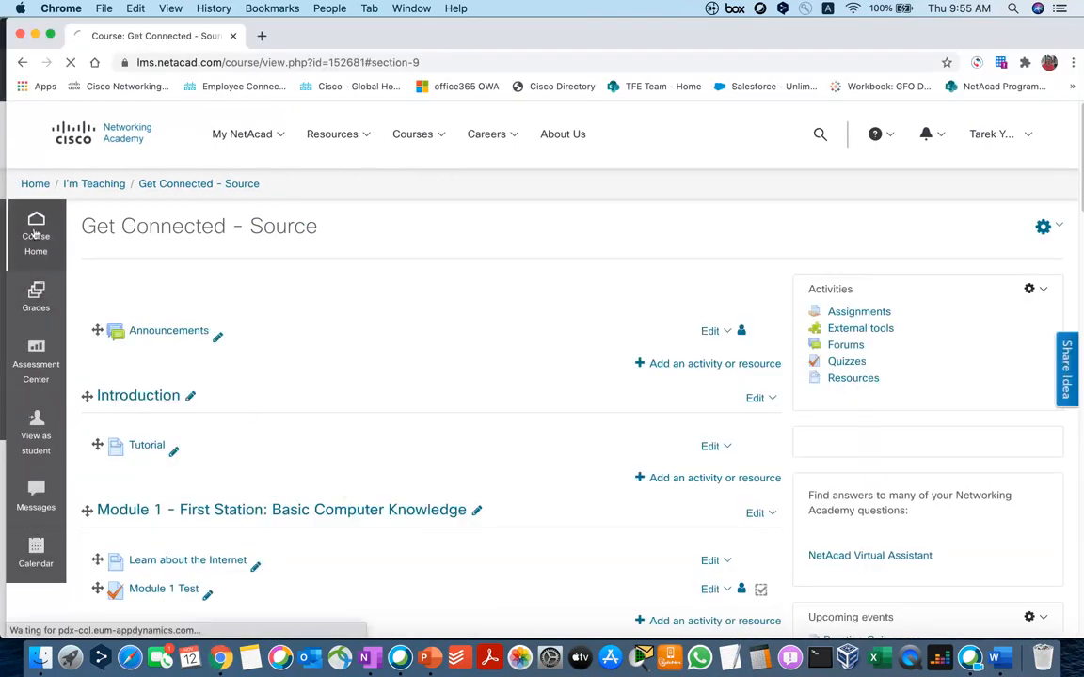
scroll(345, 318, down, 20)
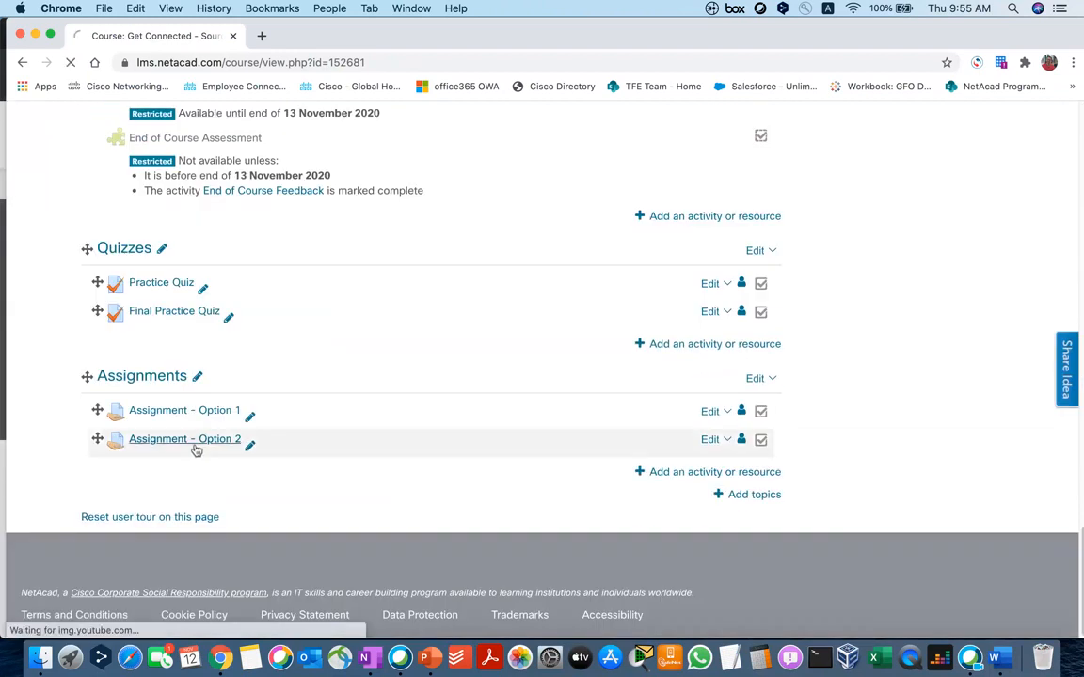
click(196, 439)
scroll(194, 450, down, 2)
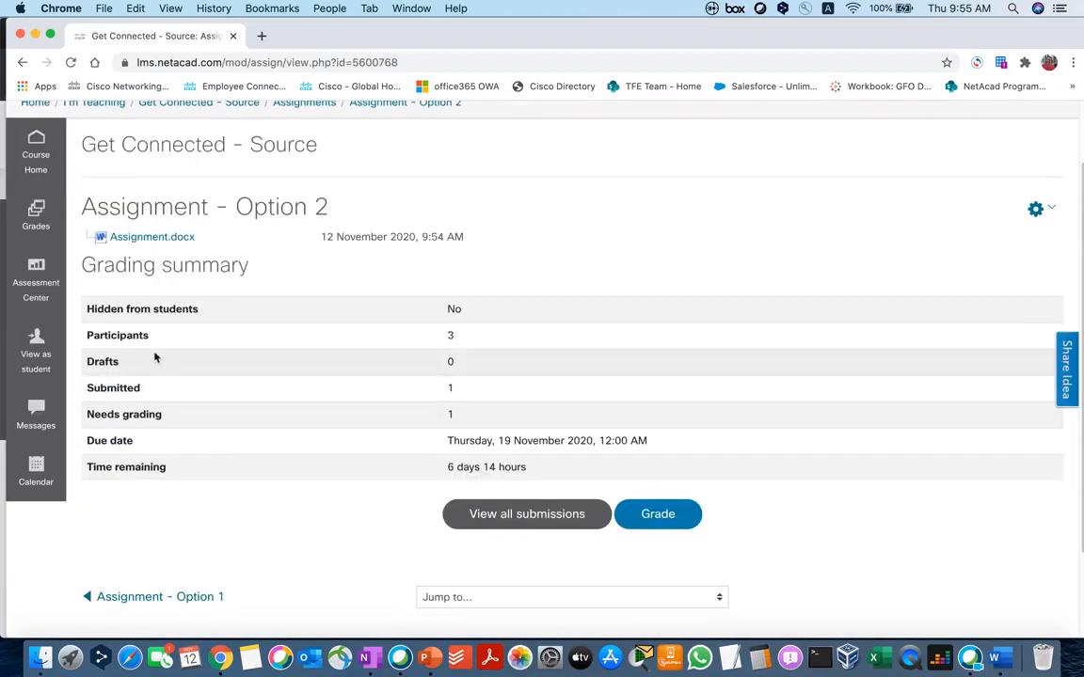
drag(87, 414, 203, 415)
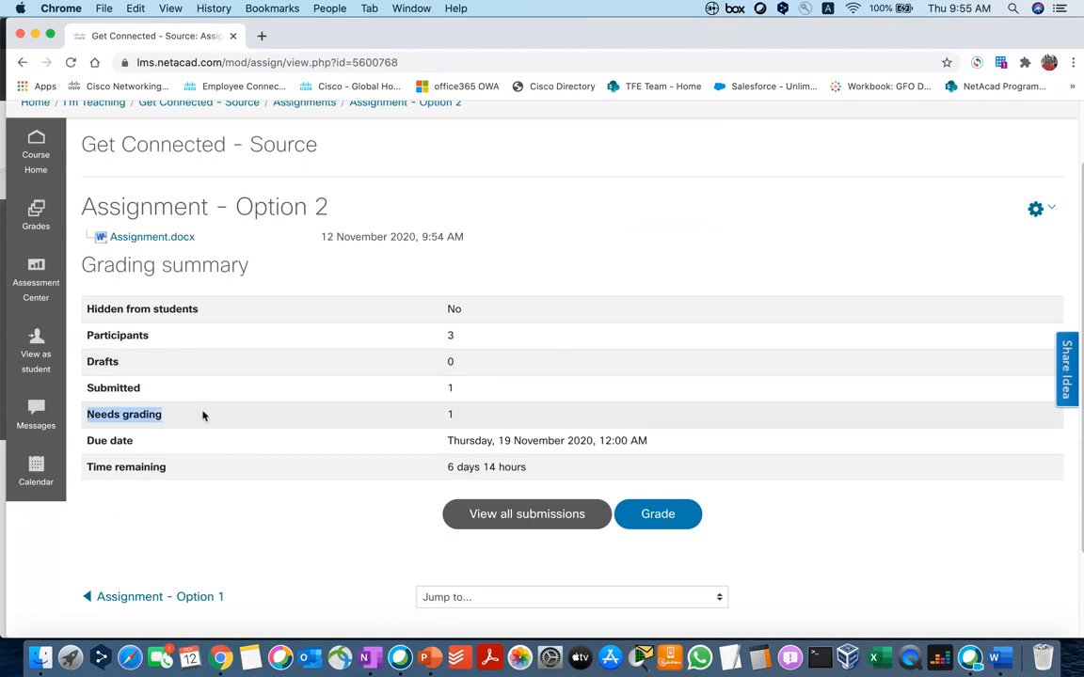
Step: View all submissions for Assignment - Option 2 and examine the row of the student who submitted a file
click(517, 520)
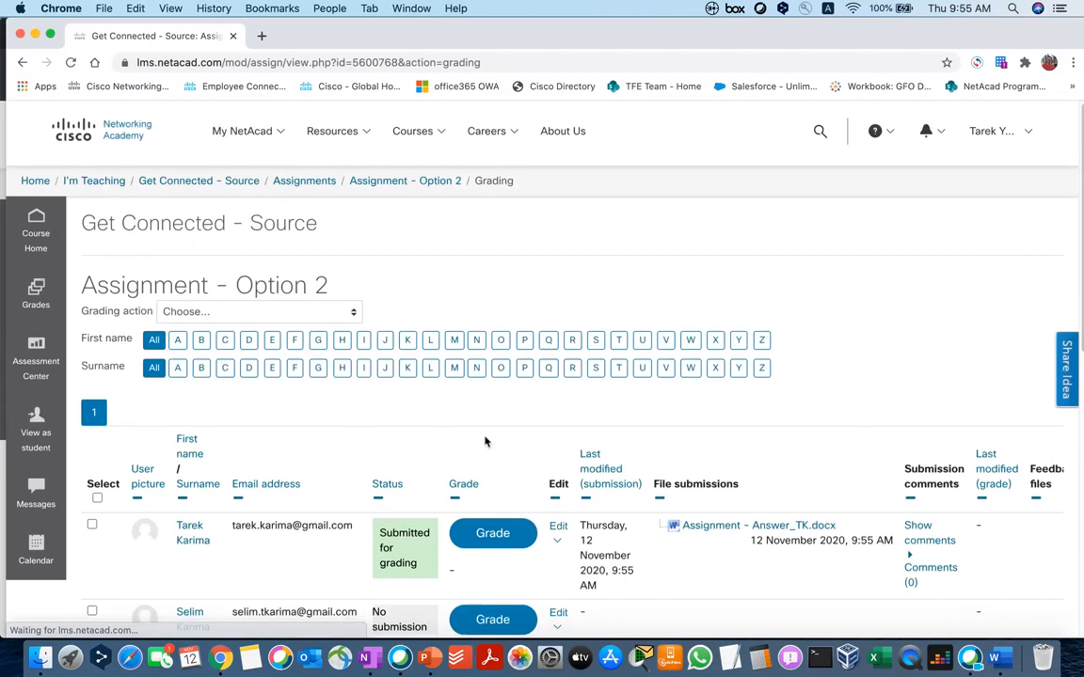
scroll(483, 442, down, 5)
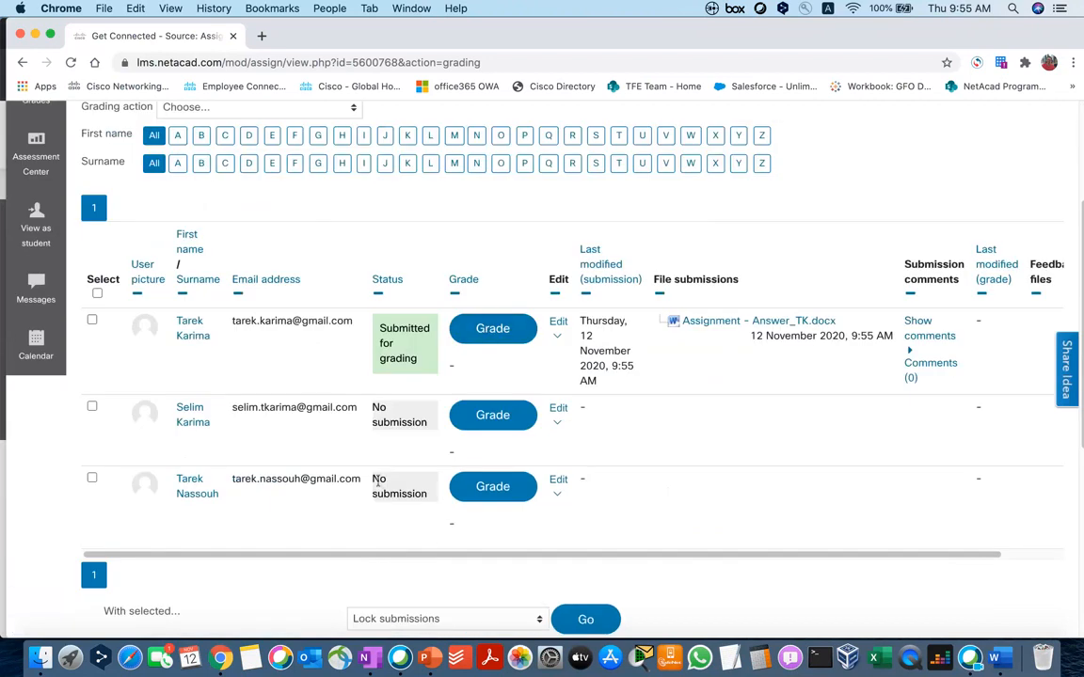
click(504, 328)
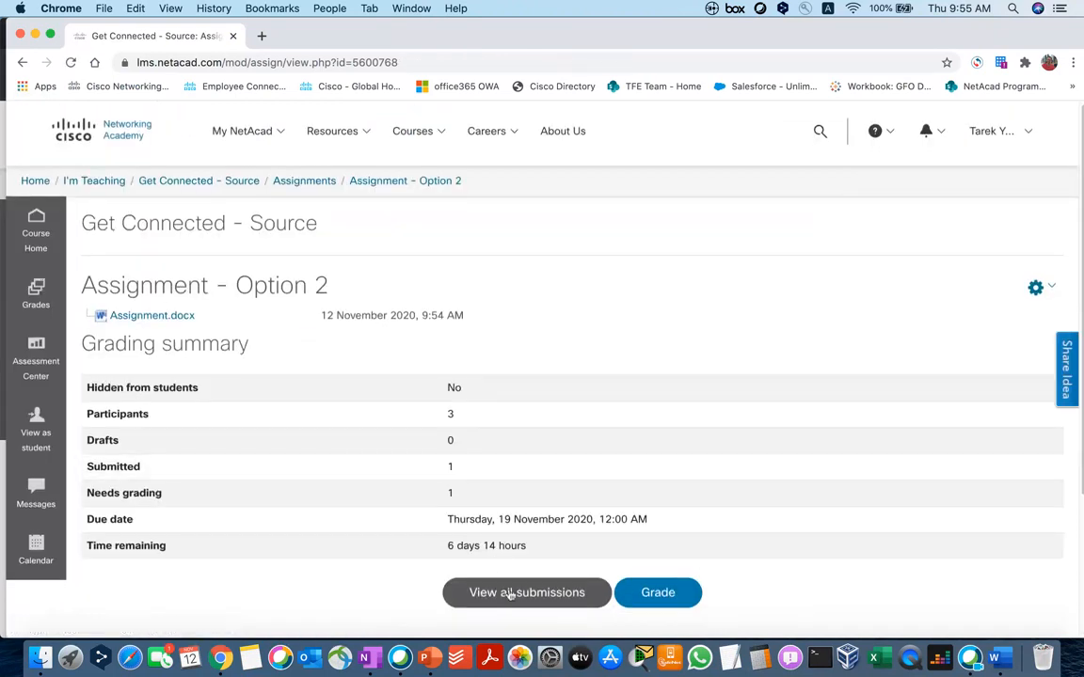
click(508, 592)
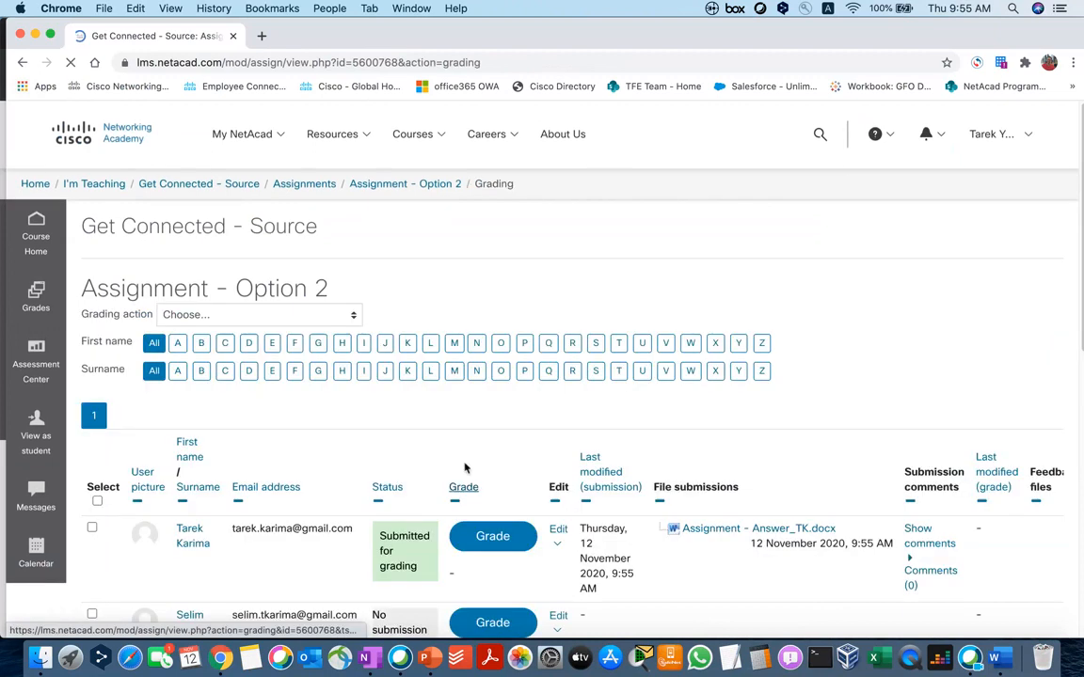
scroll(464, 467, down, 3)
drag(232, 330, 361, 334)
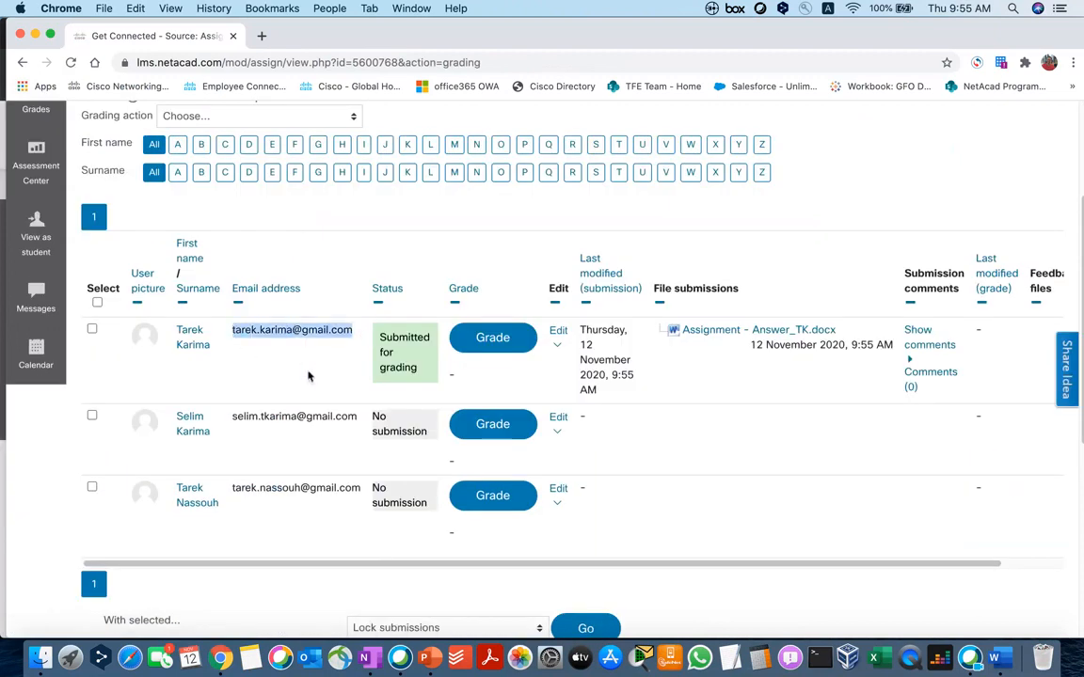
Step: Open the grading page for the student whose Assignment - Option 2 submission is awaiting a grade
click(250, 346)
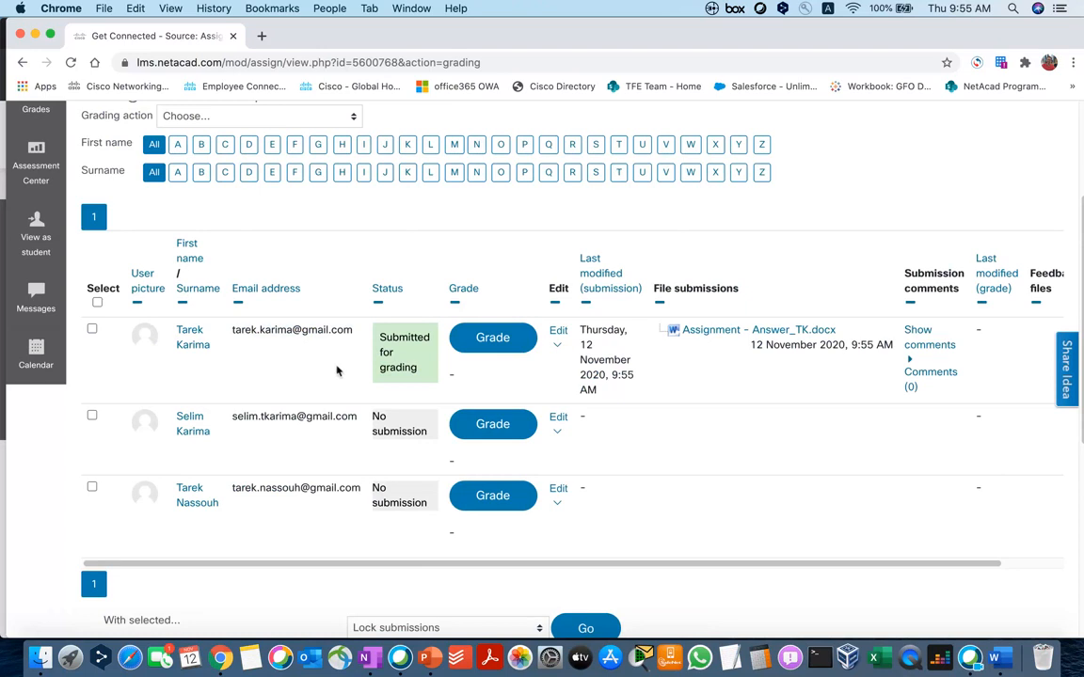
scroll(405, 569, right, 3)
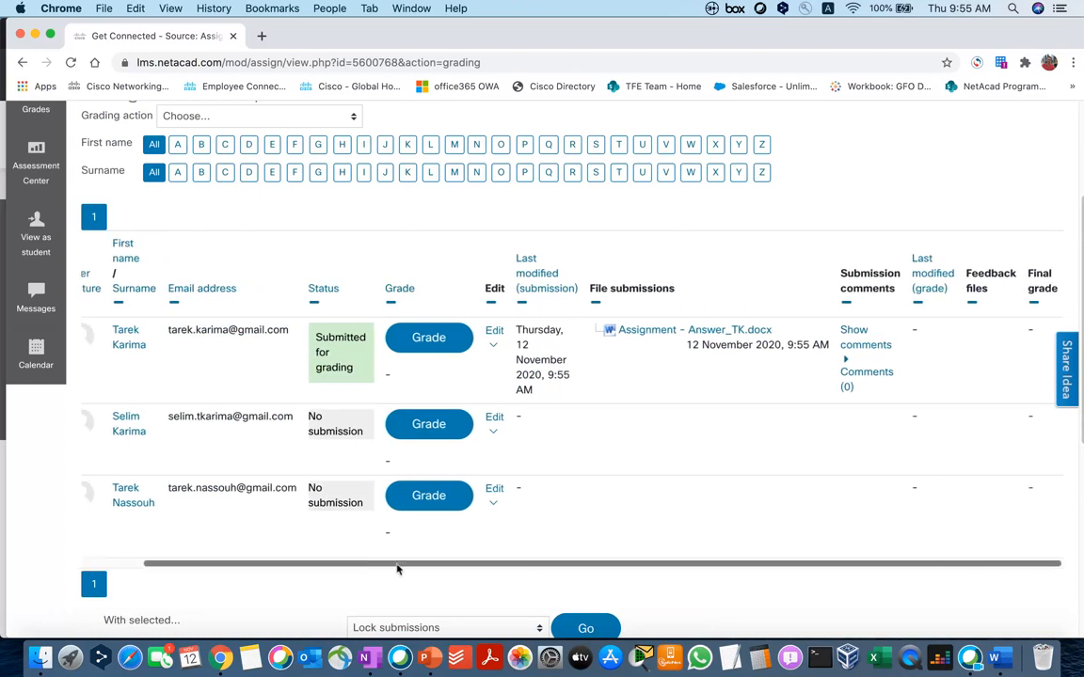
scroll(397, 569, left, 3)
click(494, 341)
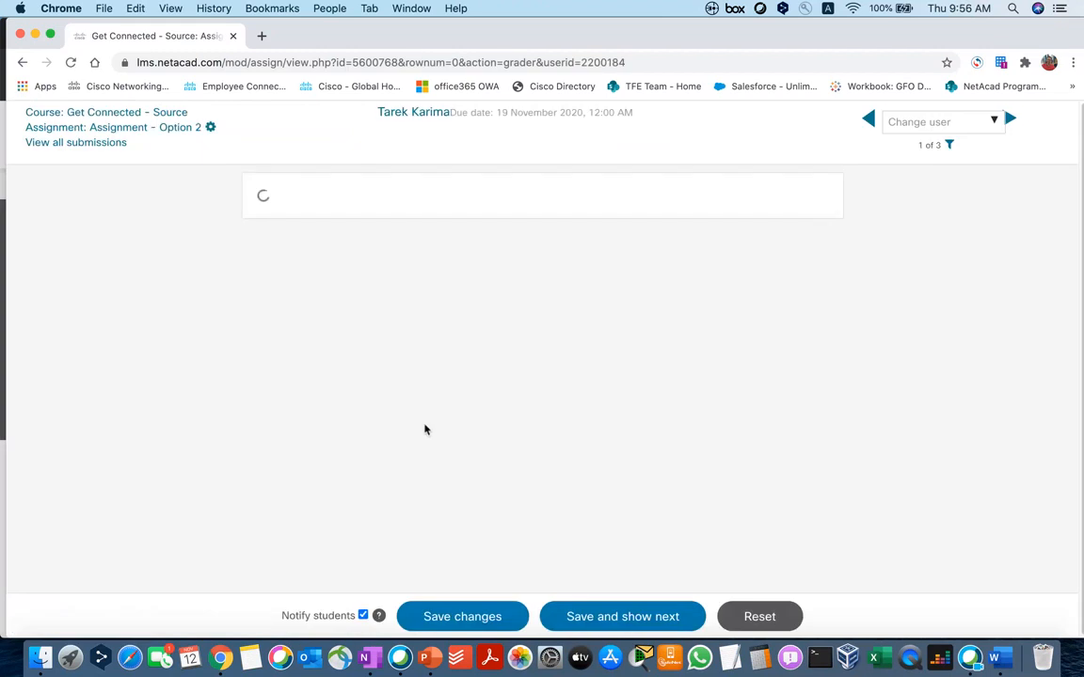
scroll(424, 429, down, 1)
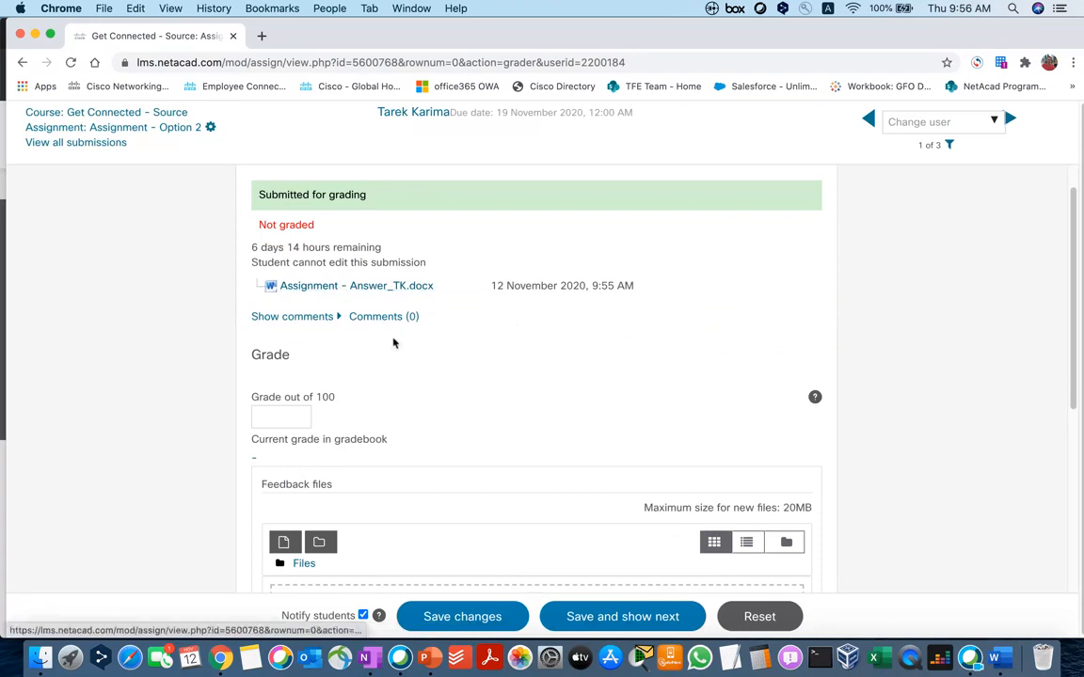
Step: Open the Assignment - Feedback document from the New LMS Recording folder in Word, review its correction remarks and feedback, and close it
click(45, 661)
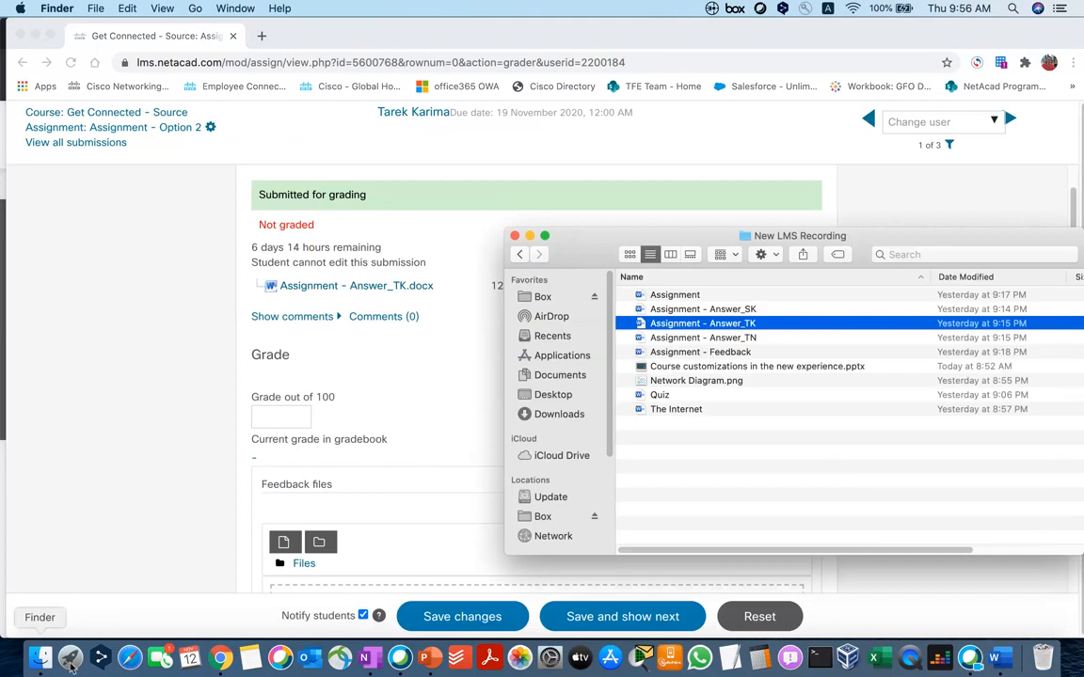
double_click(712, 353)
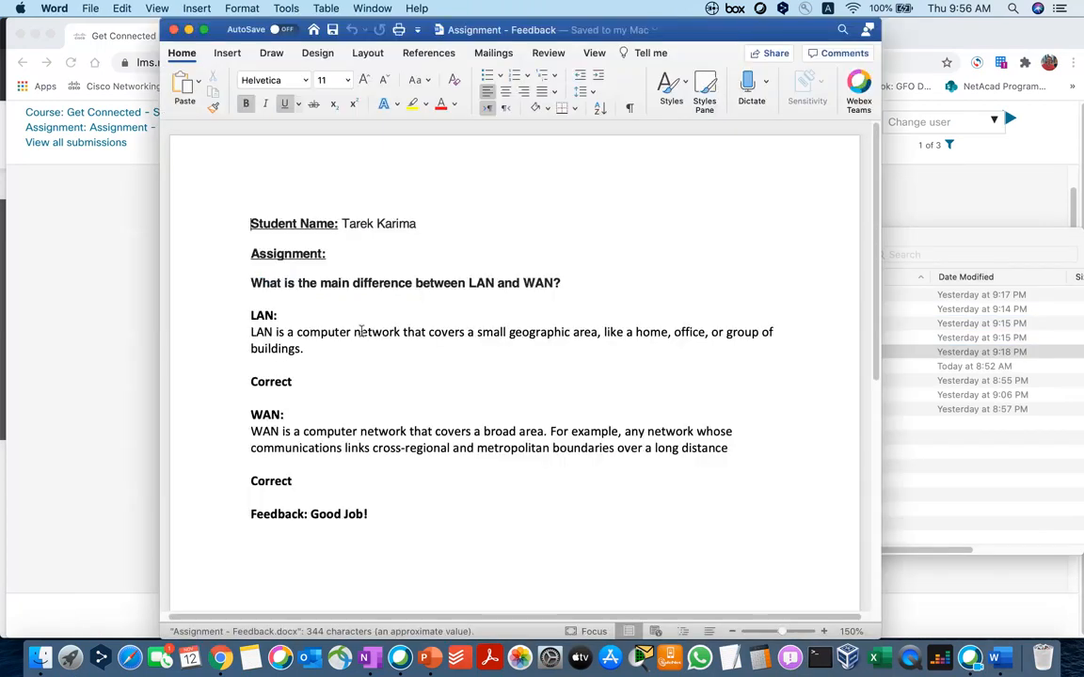
click(339, 351)
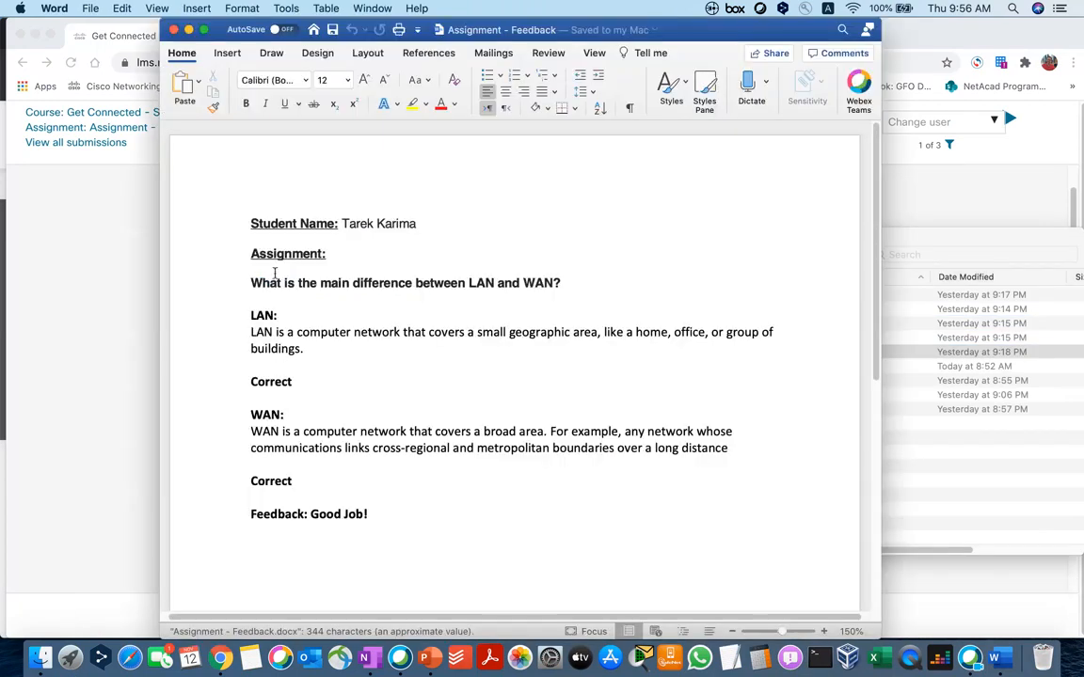
click(619, 272)
drag(375, 255, 259, 223)
double_click(271, 381)
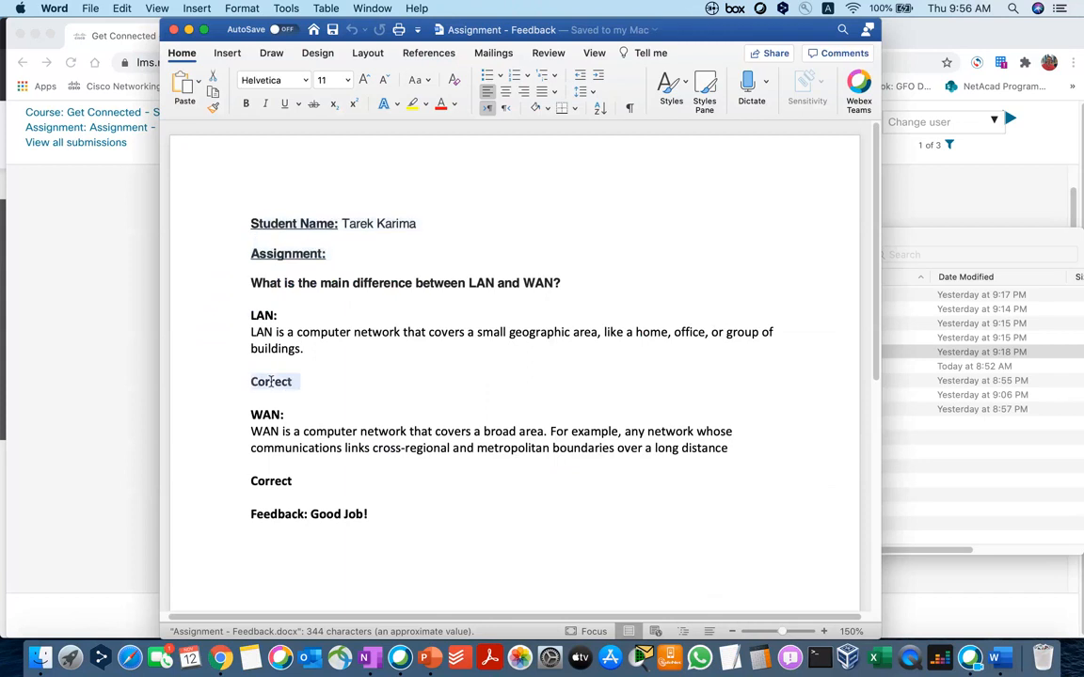
key(super+b)
drag(374, 515, 250, 482)
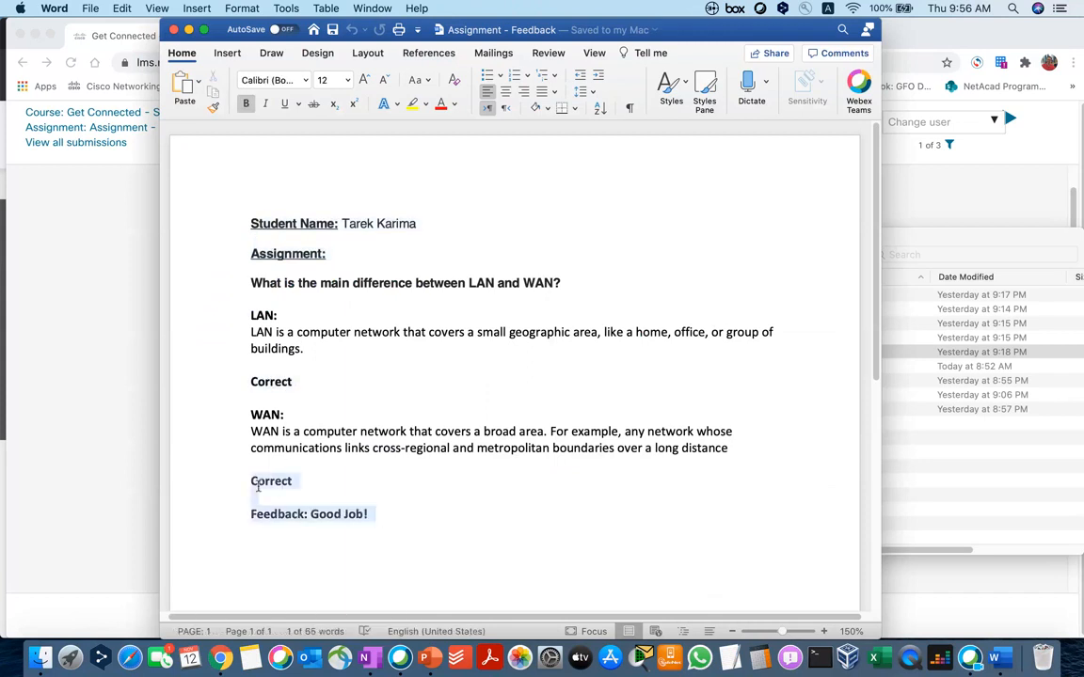
click(172, 31)
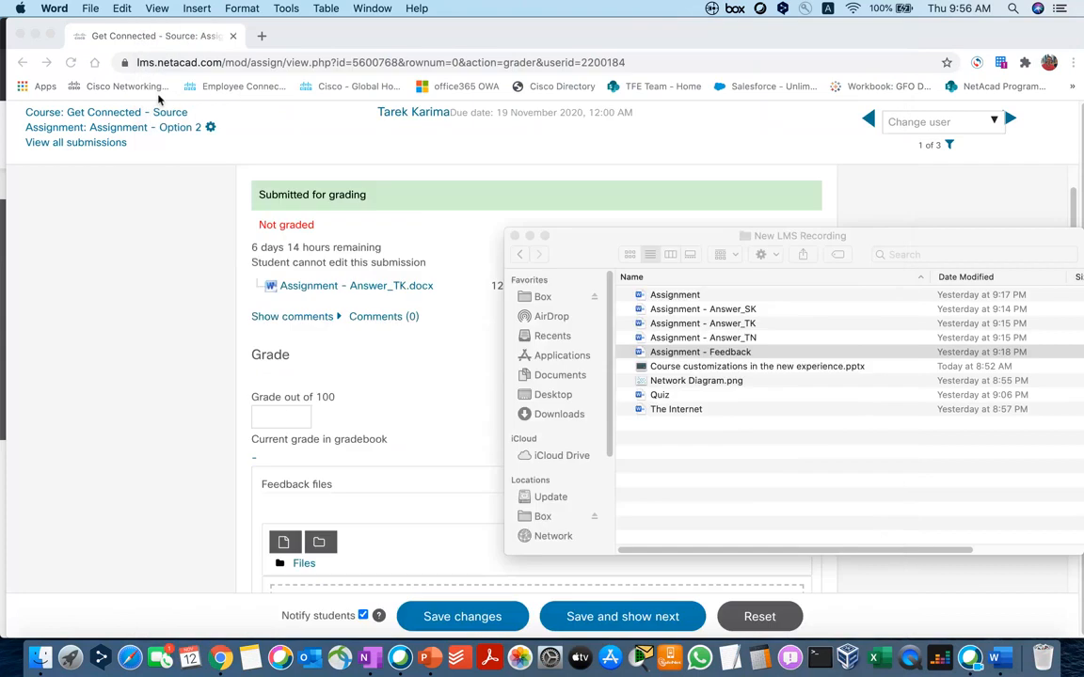
Step: Back on the browser's grading page, upload Assignment - Feedback from the New LMS Recording folder as the student's feedback file
click(394, 420)
scroll(384, 414, down, 5)
scroll(351, 392, up, 2)
scroll(352, 392, up, 2)
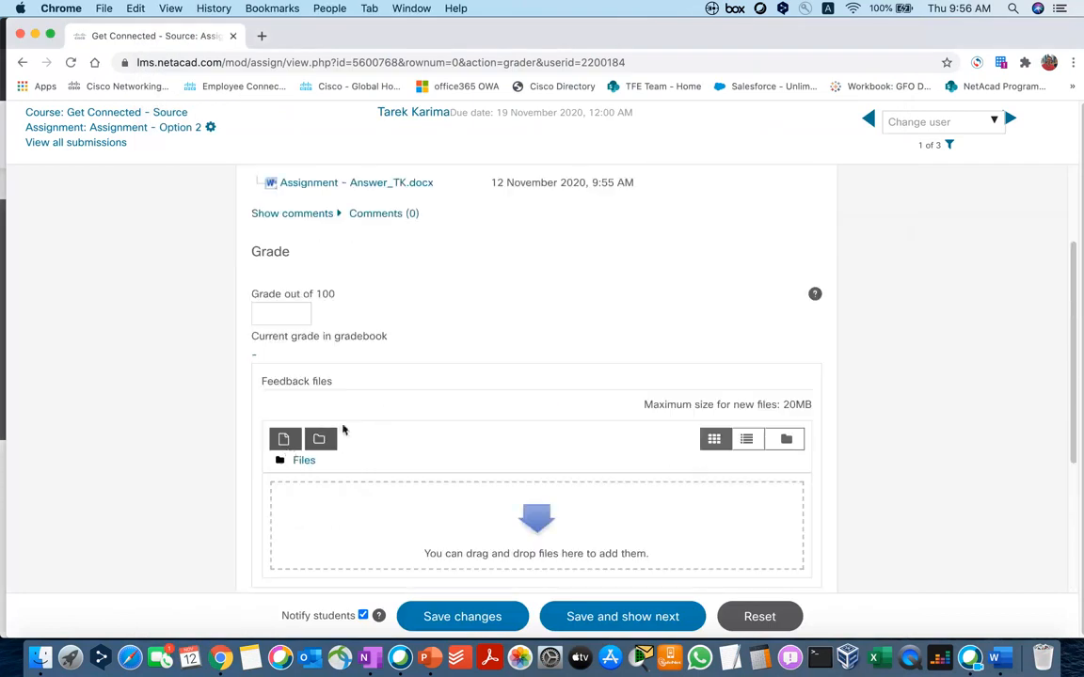
click(284, 439)
click(233, 291)
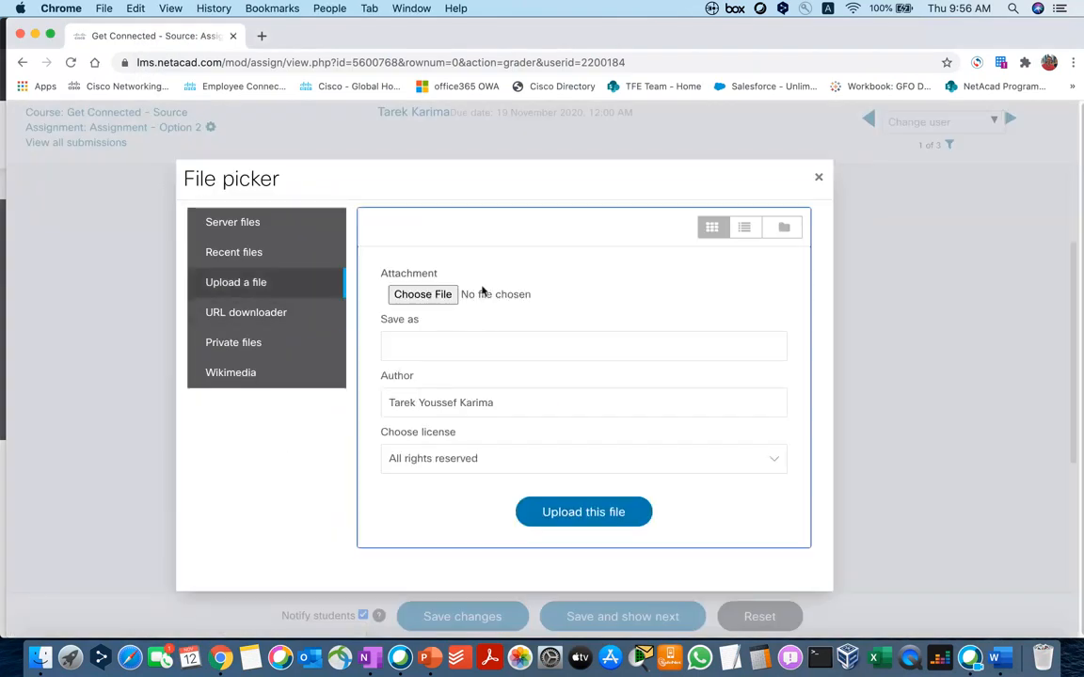
click(419, 294)
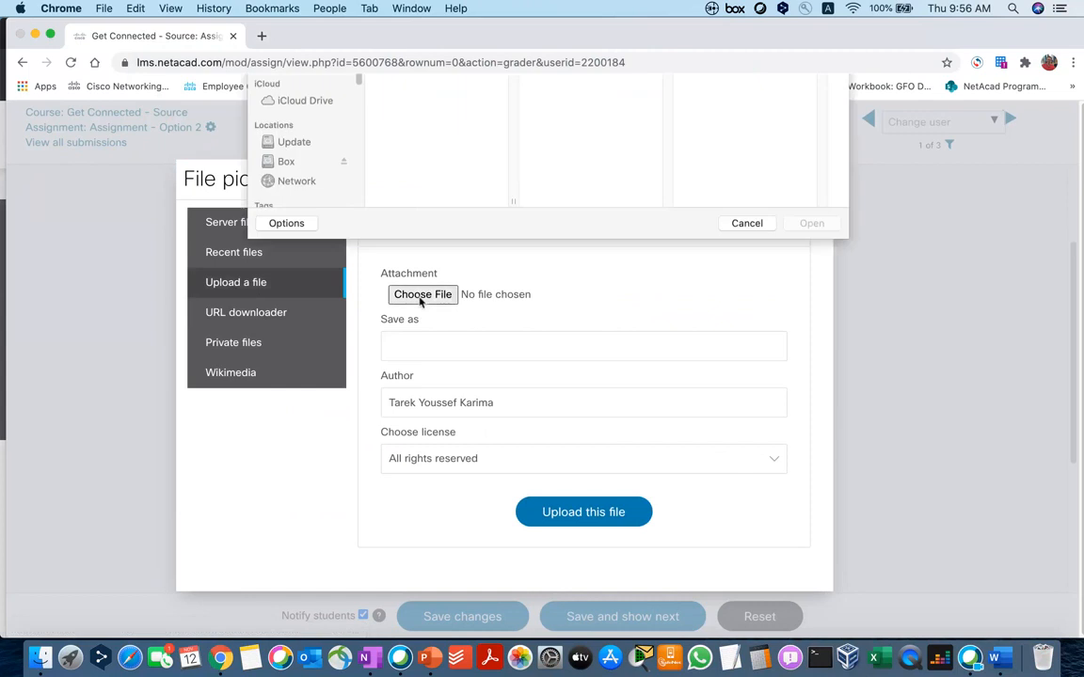
click(458, 167)
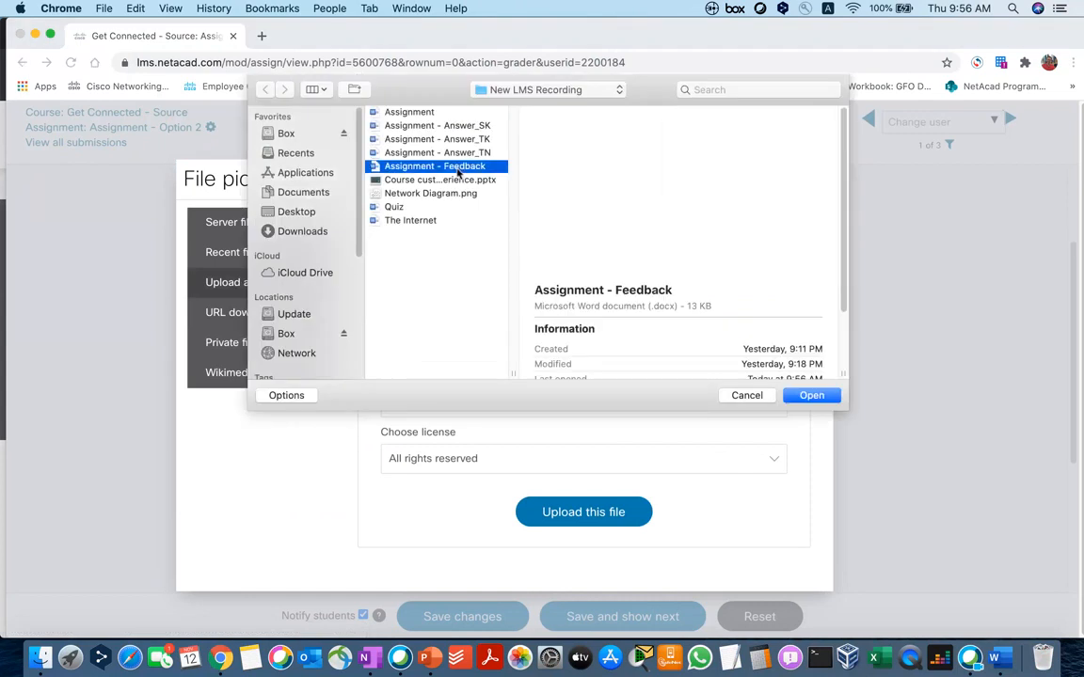
click(811, 395)
click(583, 512)
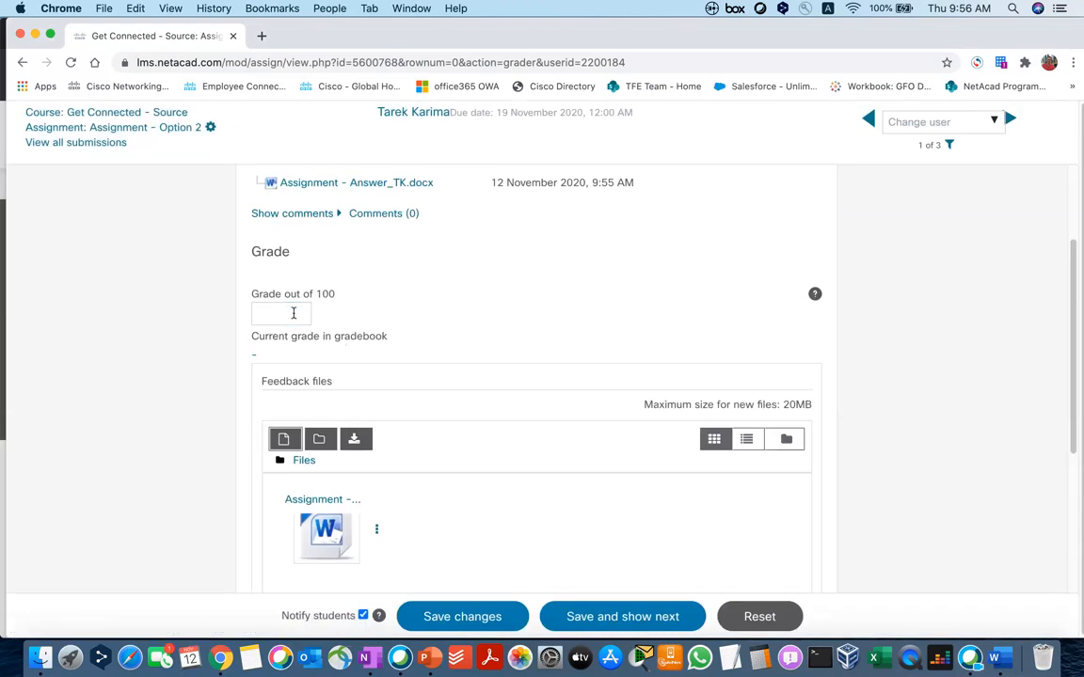
Step: Grade the submission 100 out of 100 and save the changes, leaving student notification on and another attempt disallowed
click(293, 313)
text(100)
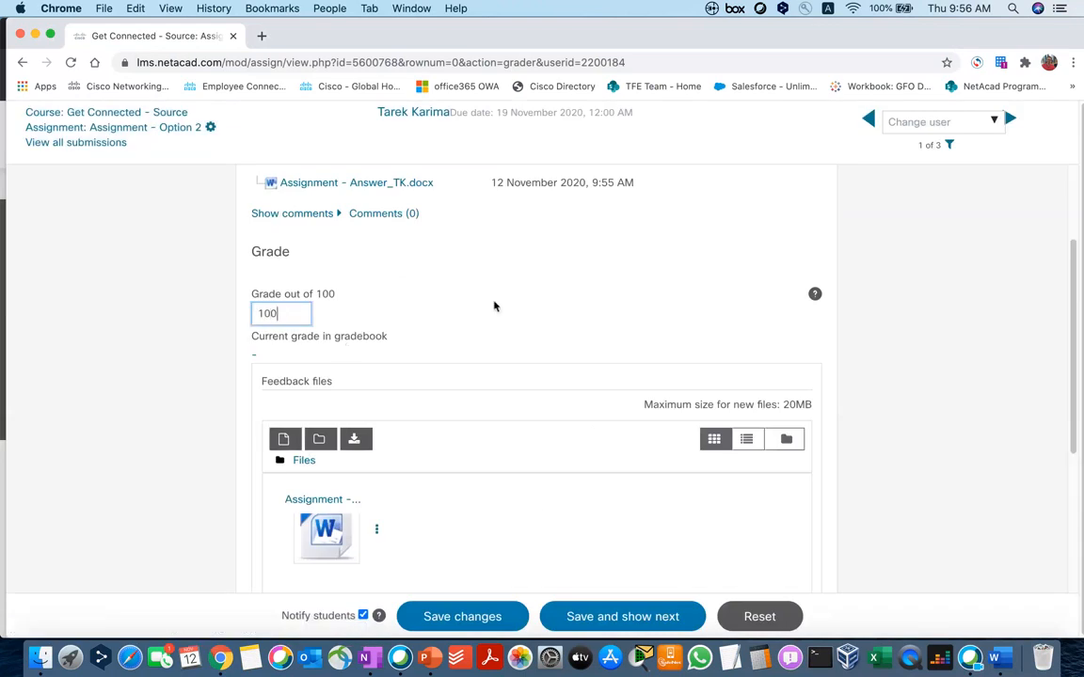
scroll(493, 310, down, 5)
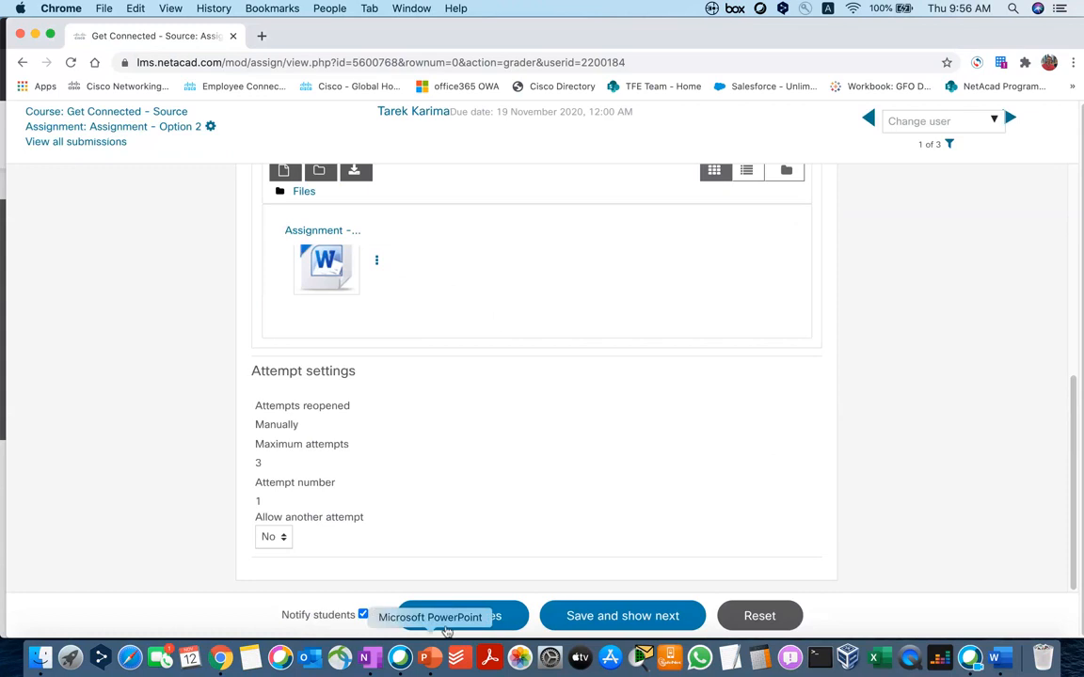
click(501, 619)
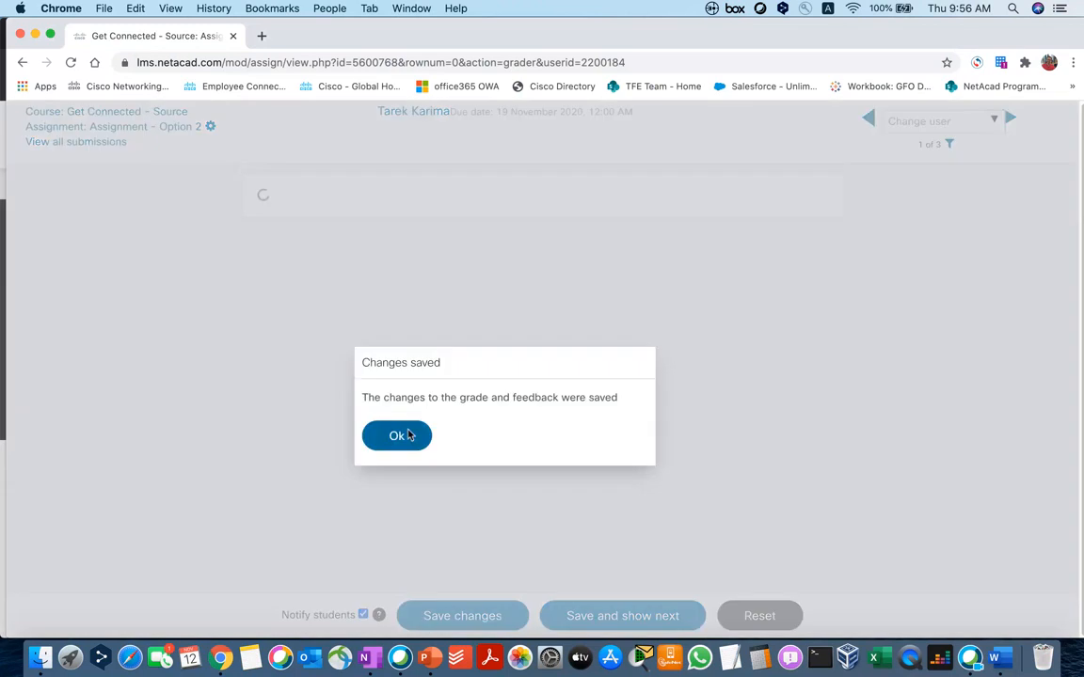
click(414, 436)
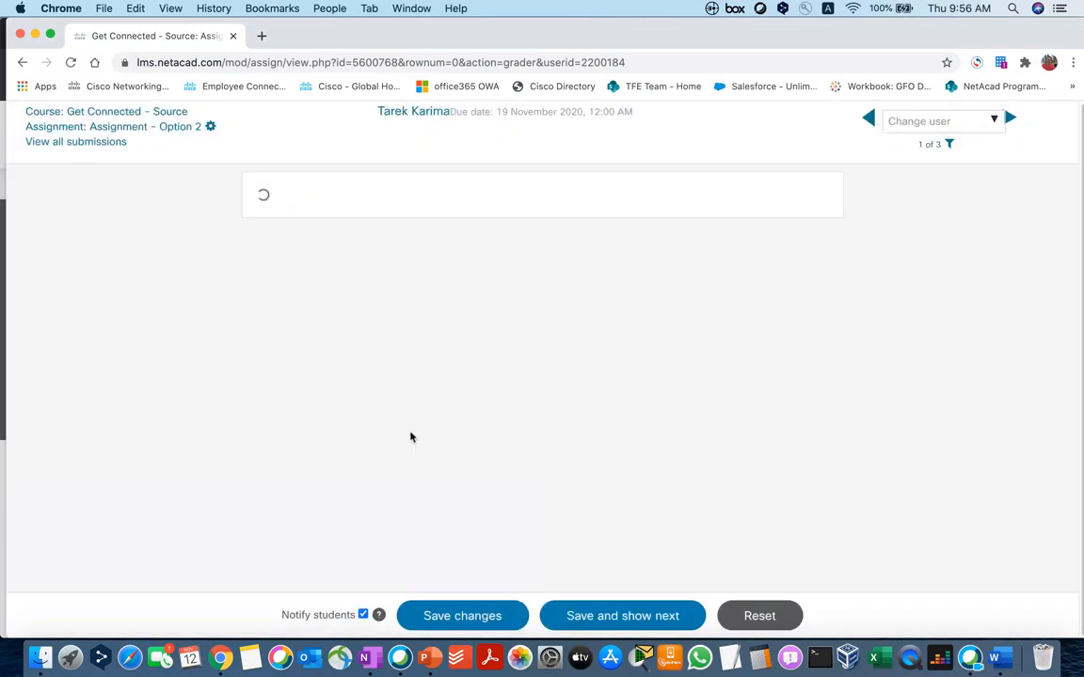
Step: Return to the Assignment - Option 2 grading summary and view all submissions
click(157, 129)
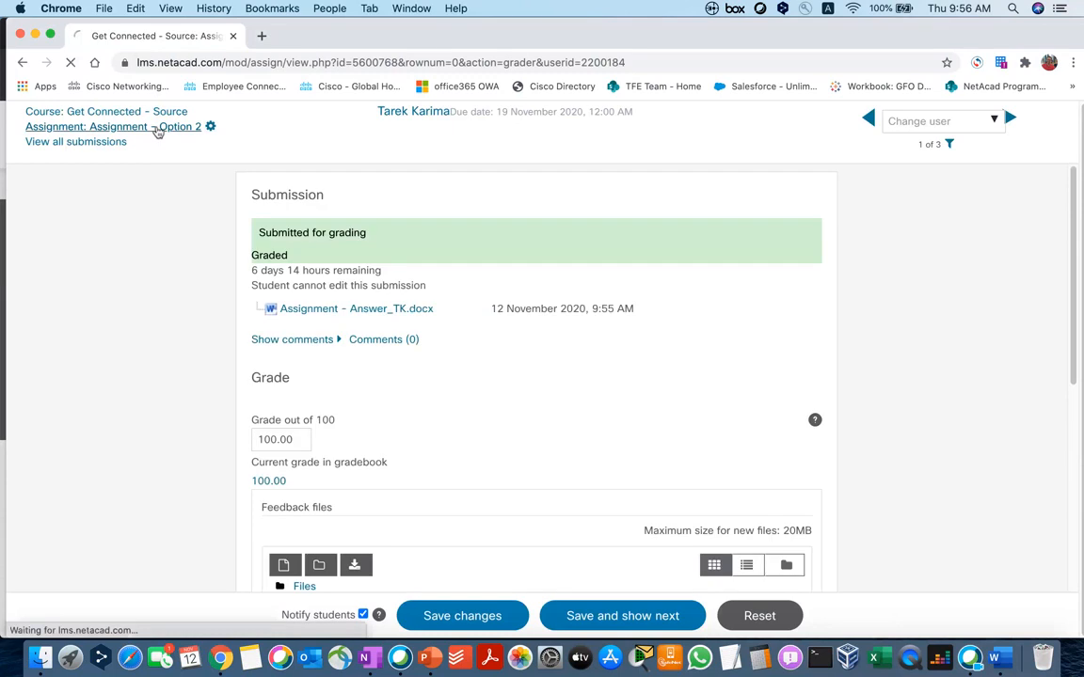
scroll(343, 327, down, 2)
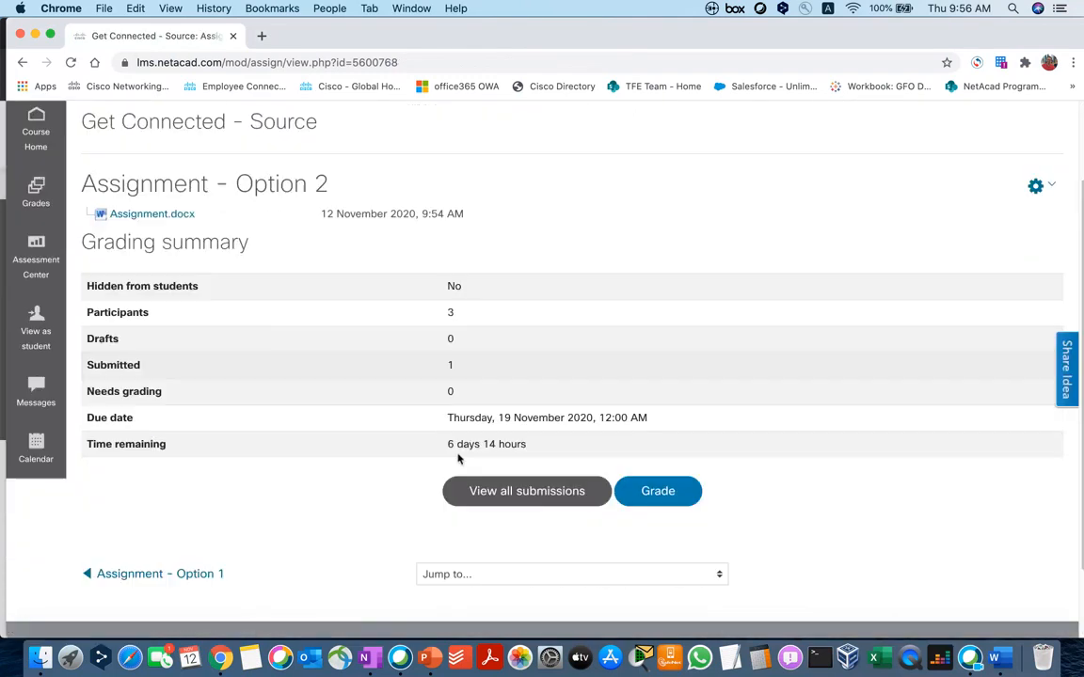
click(522, 492)
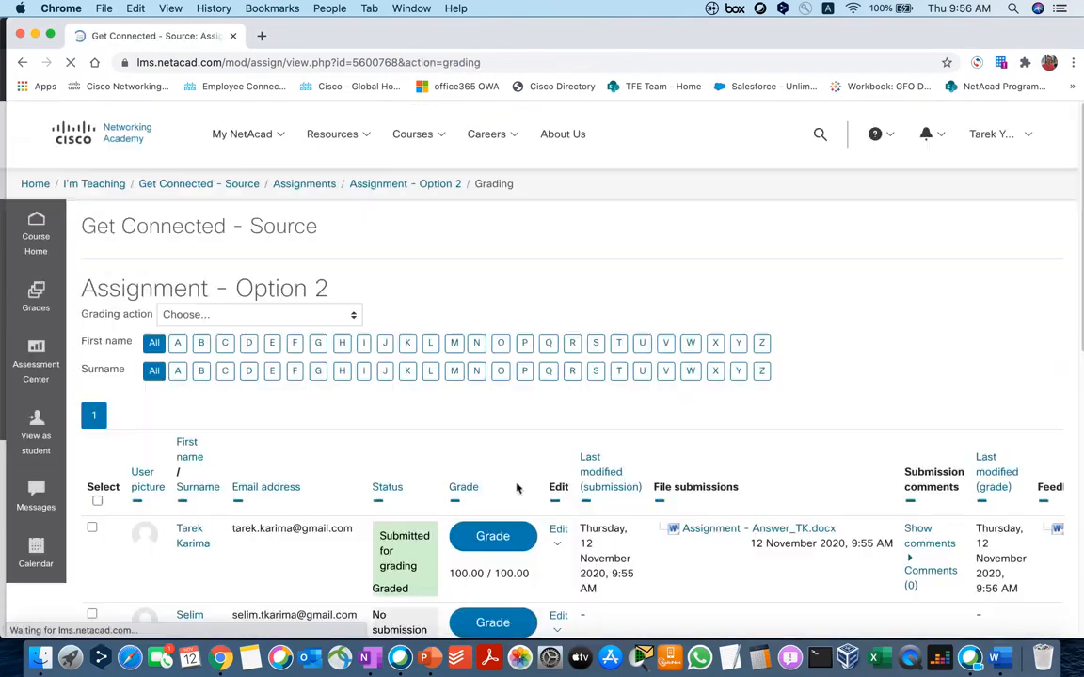
Step: Examine the graded student's row, checking the grade, status, feedback file and final grade columns
scroll(487, 422, down, 5)
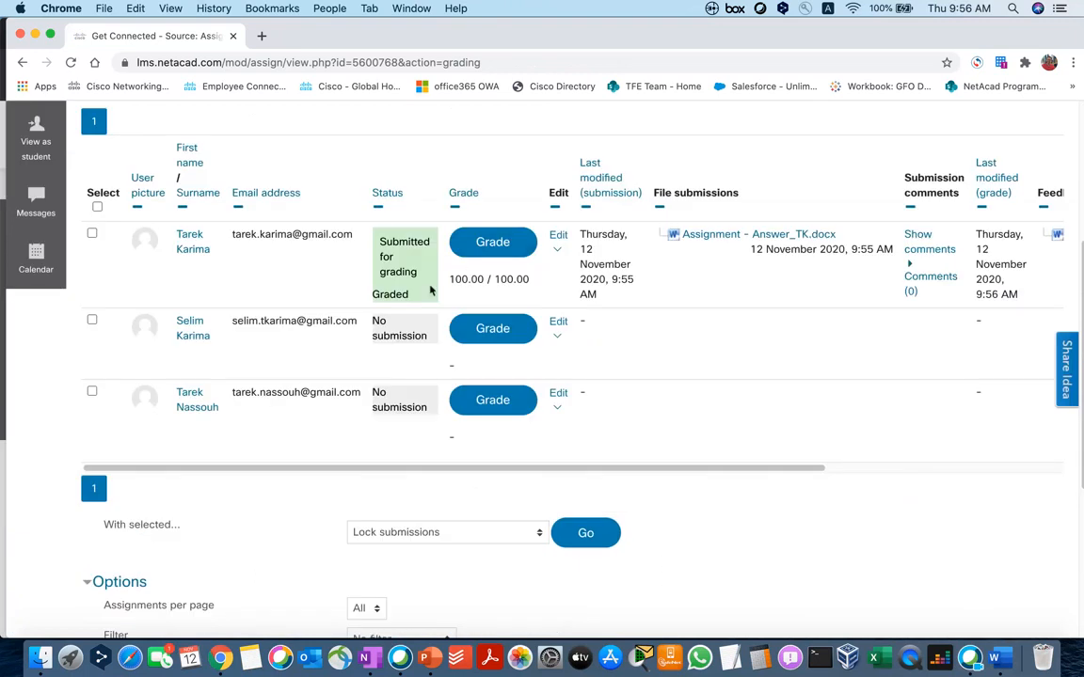
drag(450, 278, 508, 279)
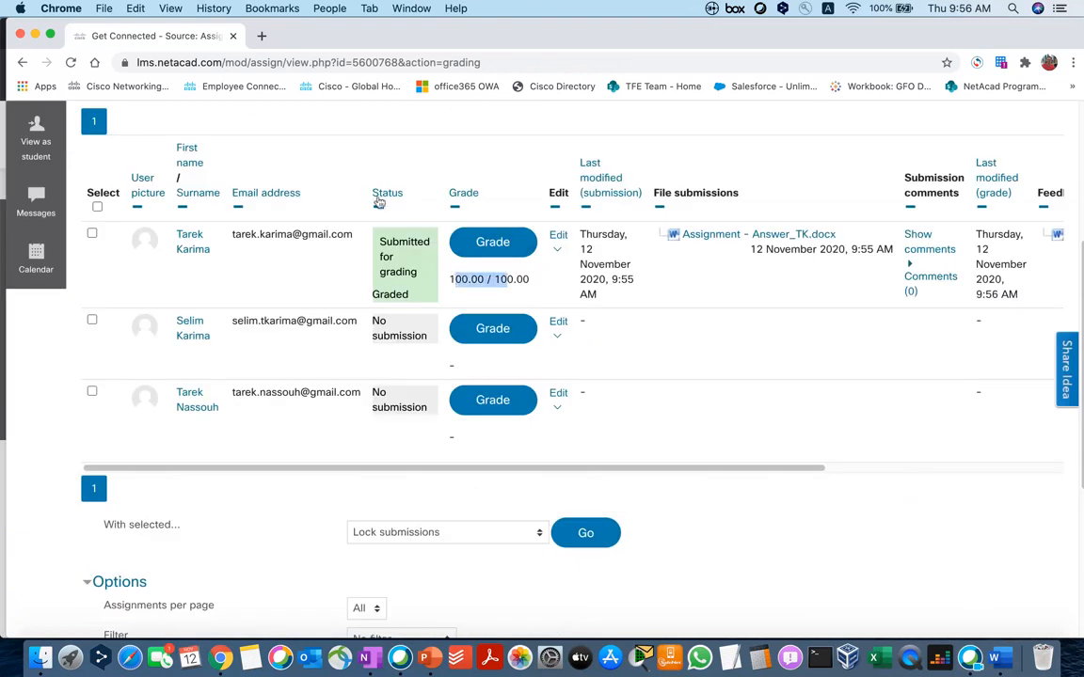
double_click(374, 294)
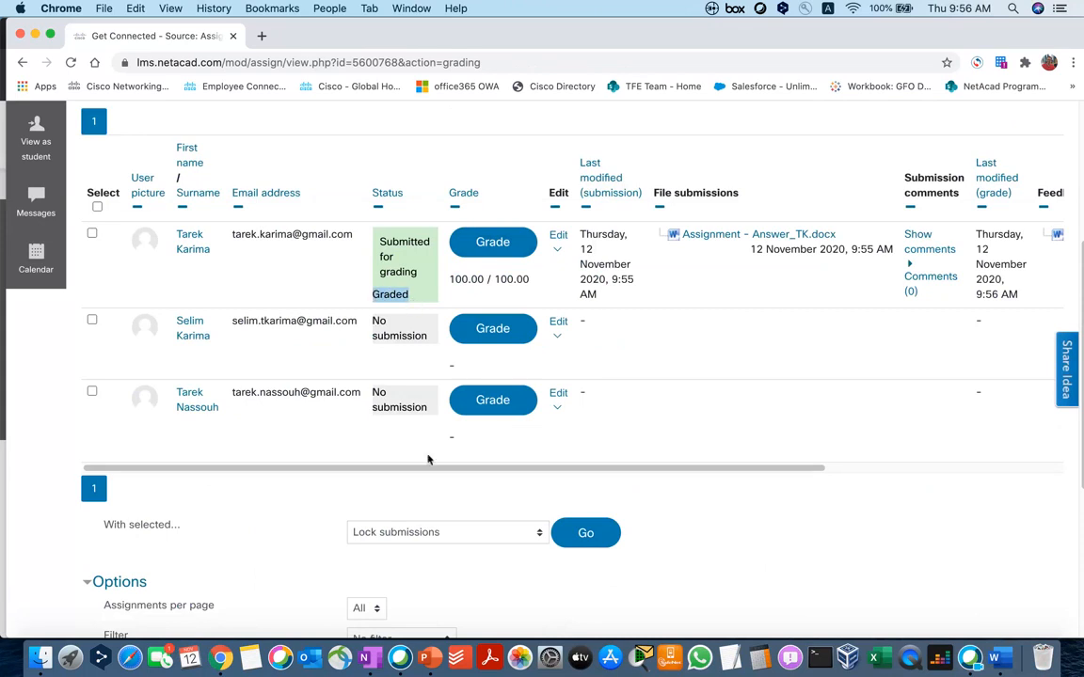
drag(438, 469, 674, 468)
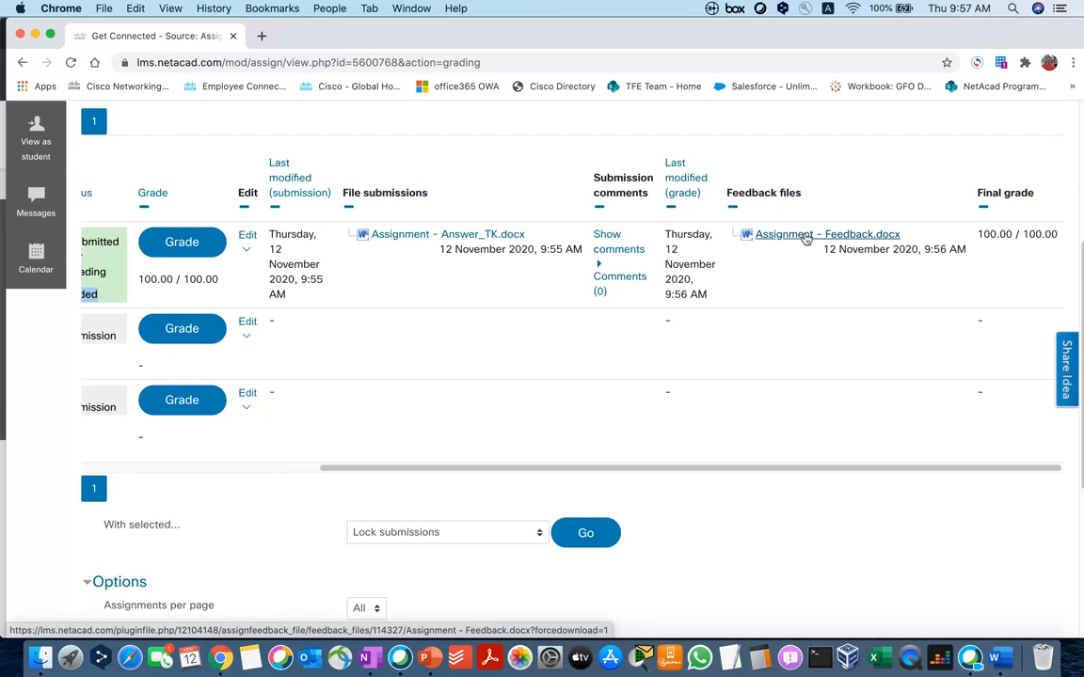
drag(794, 470, 404, 470)
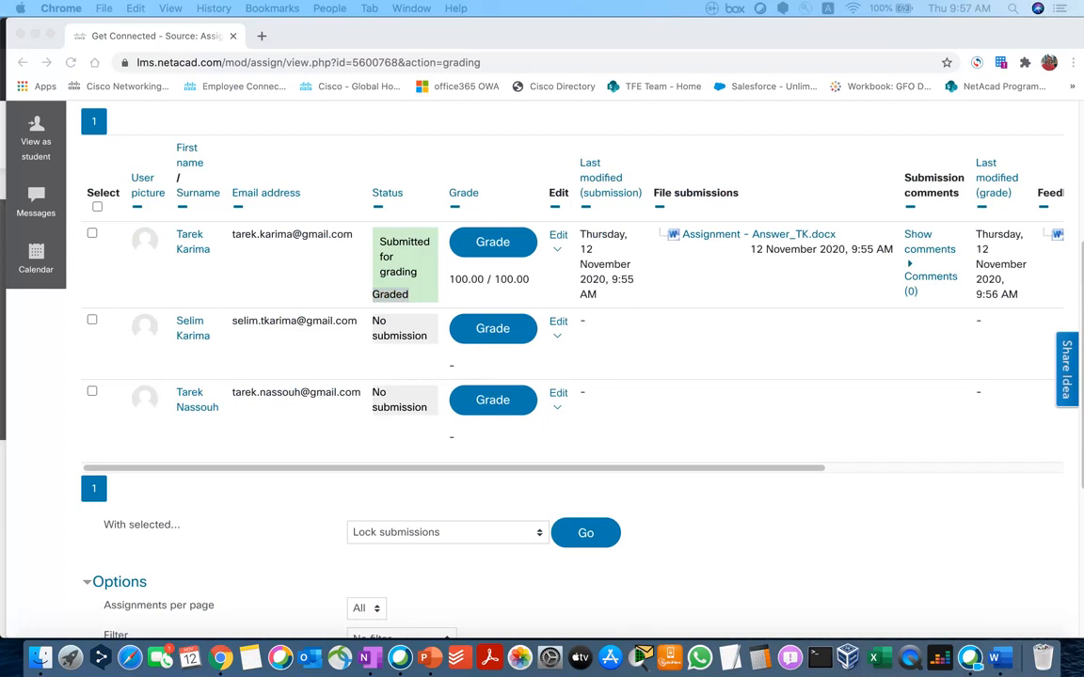
Step: Examine the bulk action for selected submissions and the display options below the submissions table, including Quick grading
scroll(306, 478, down, 3)
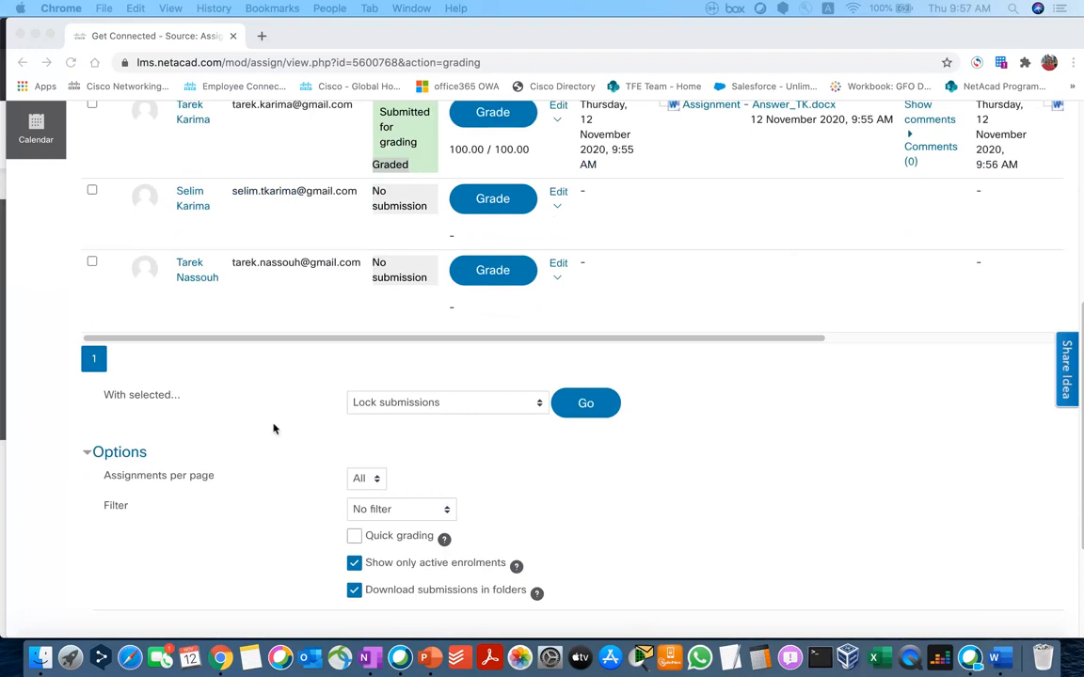
scroll(273, 429, down, 1)
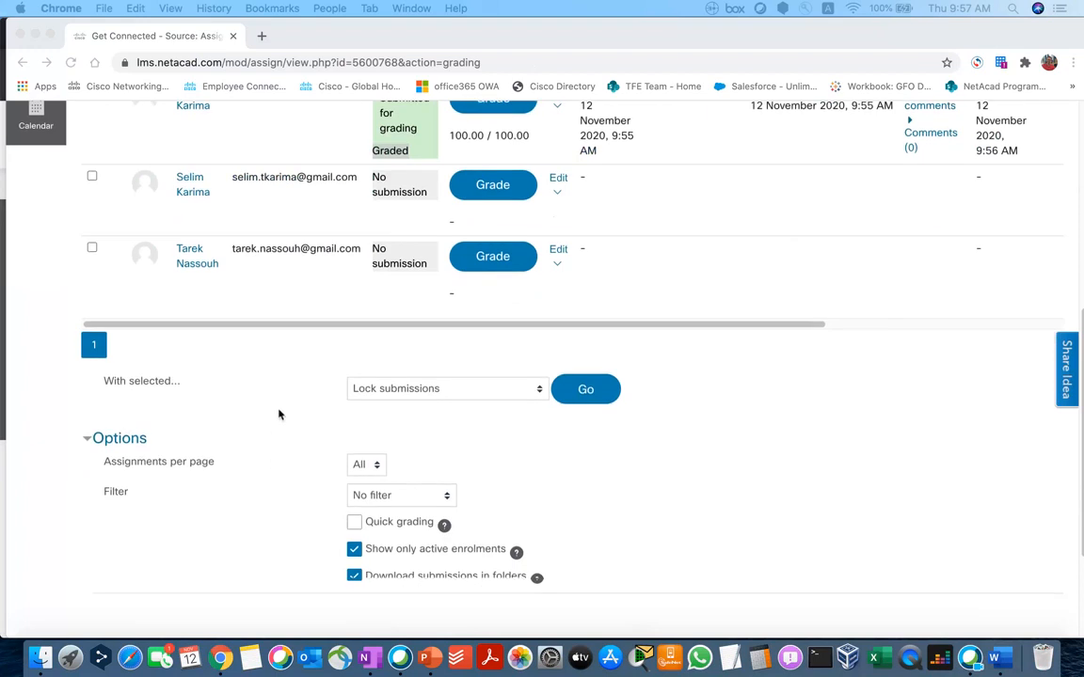
scroll(278, 414, down, 3)
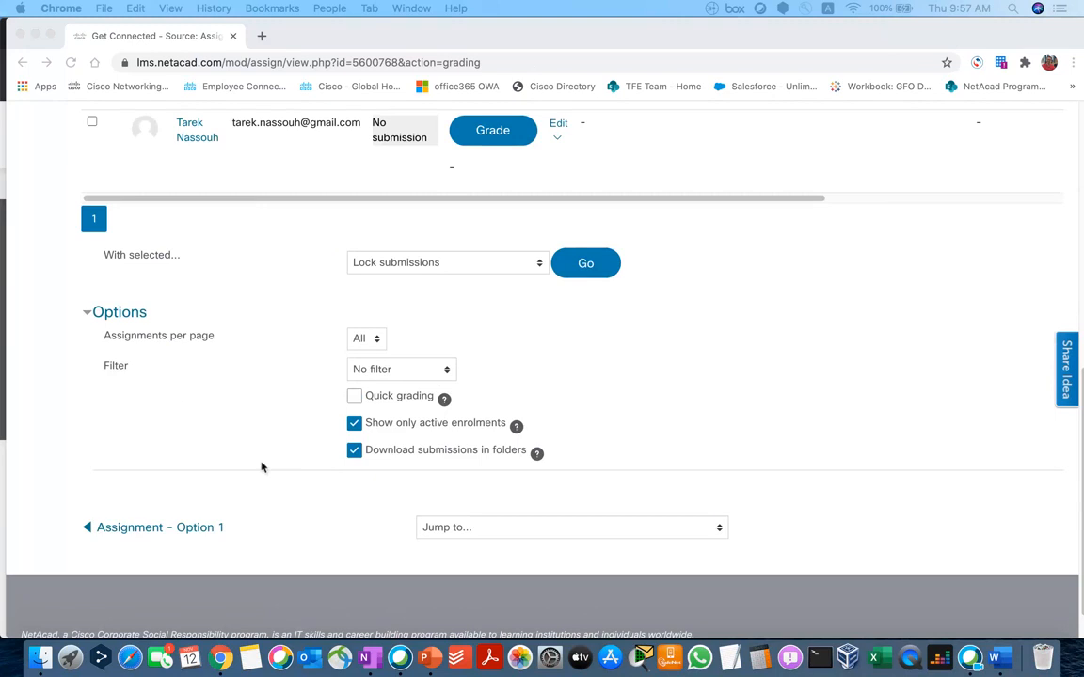
scroll(264, 470, up, 2)
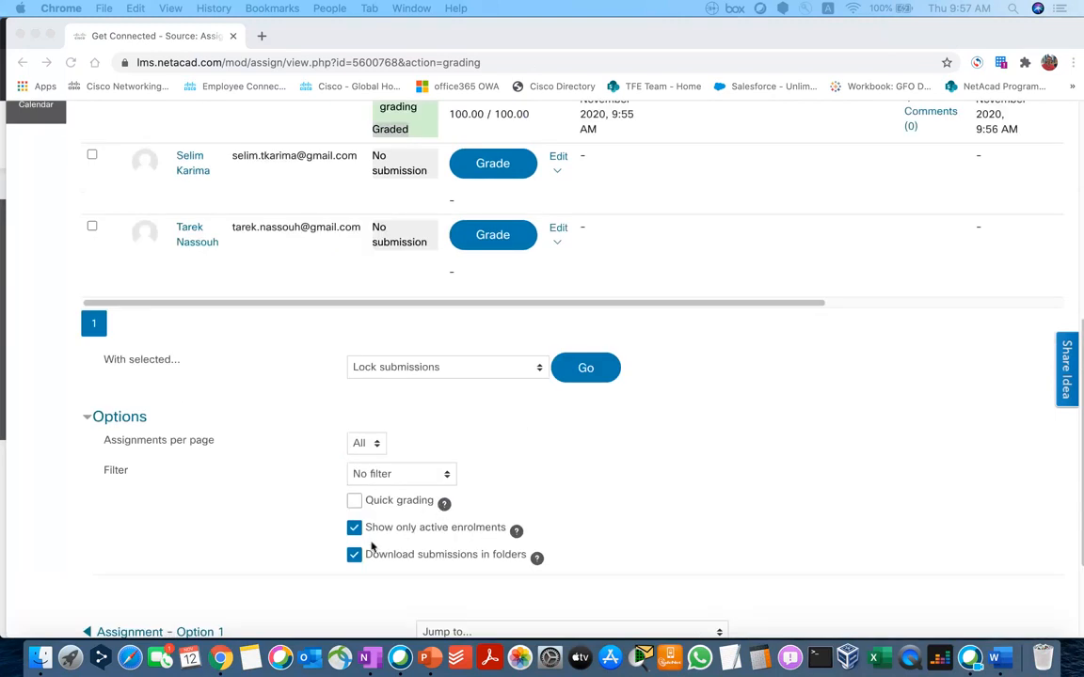
click(445, 508)
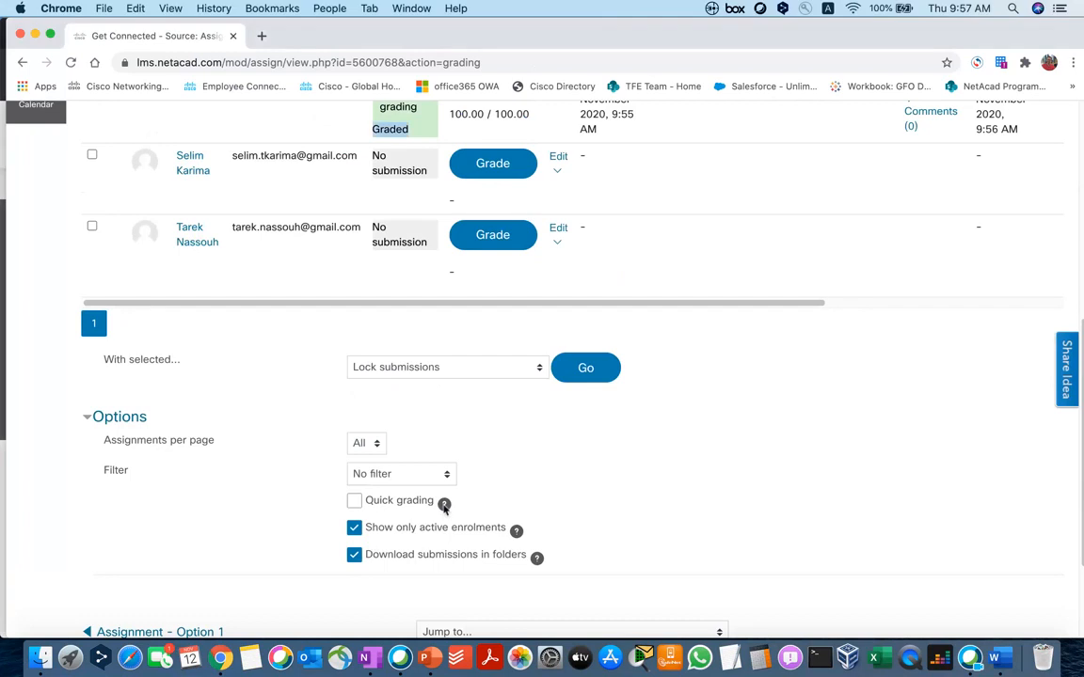
scroll(237, 525, up, 5)
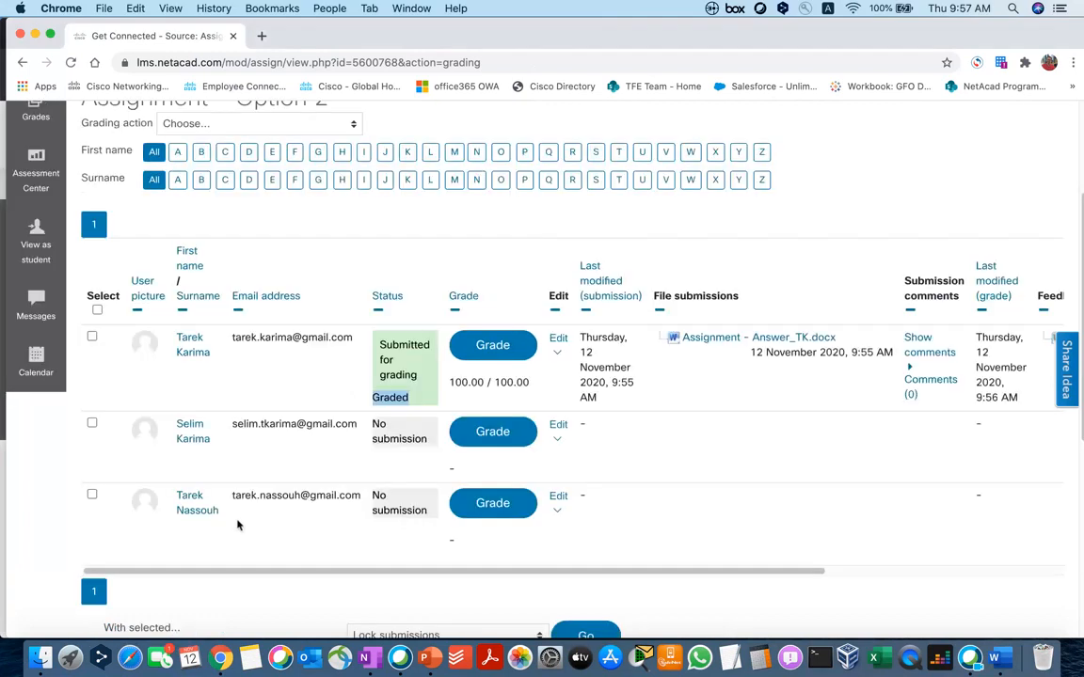
scroll(276, 505, down, 5)
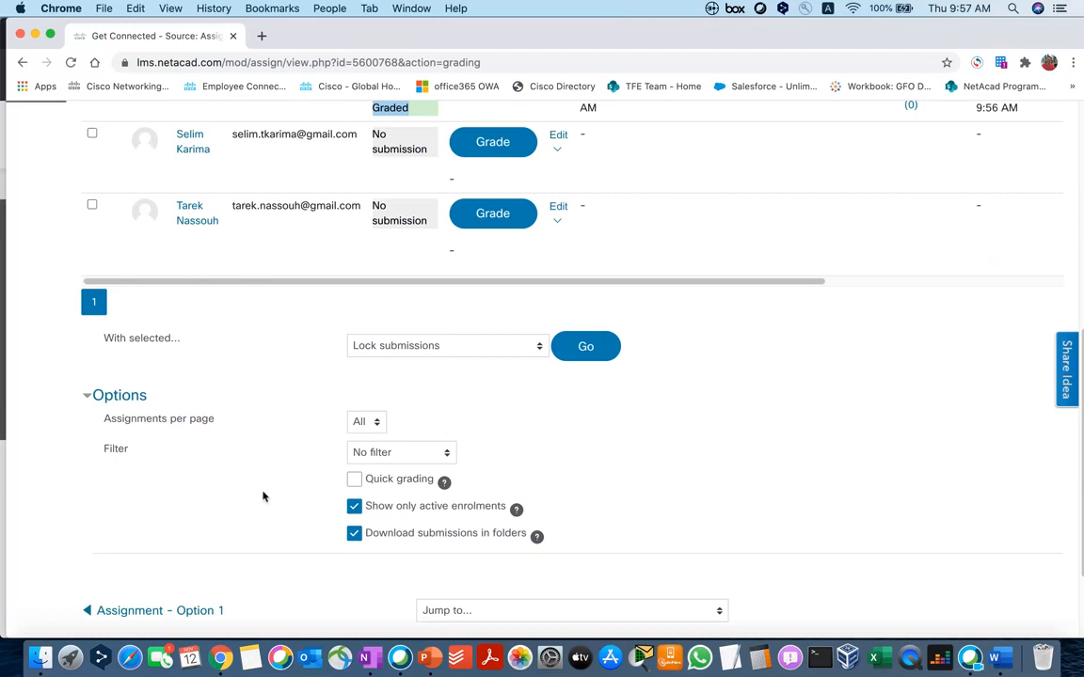
scroll(264, 497, up, 10)
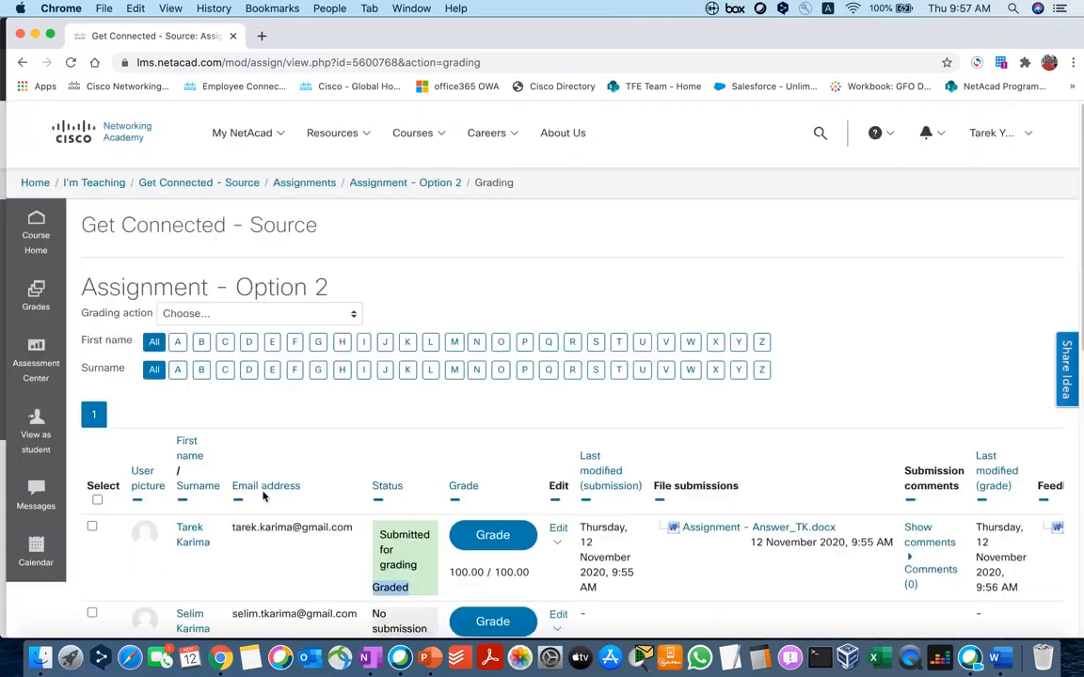
Step: Open Assignment 2 in the Get Connected - Assignment 2 course and view all its submissions
click(106, 187)
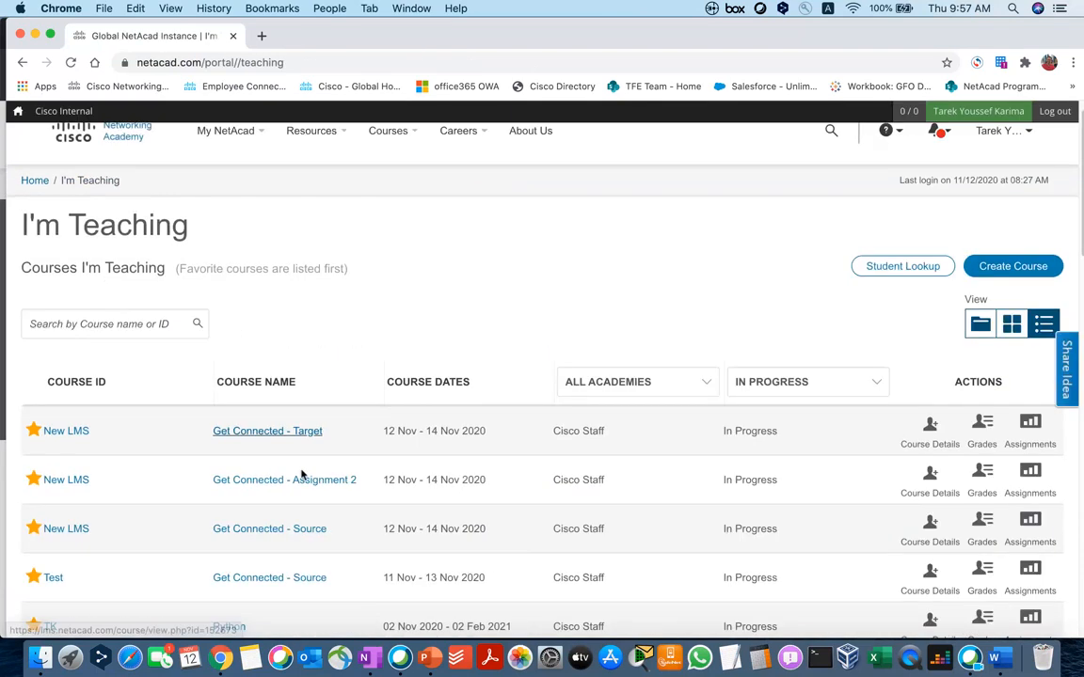
click(240, 482)
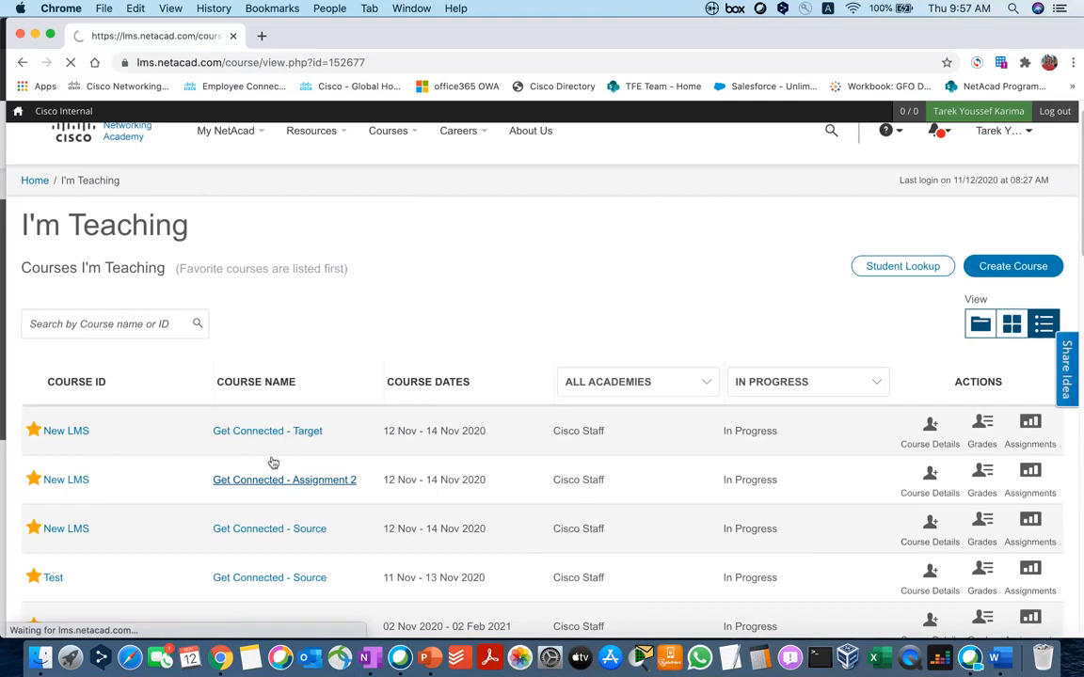
scroll(160, 418, down, 15)
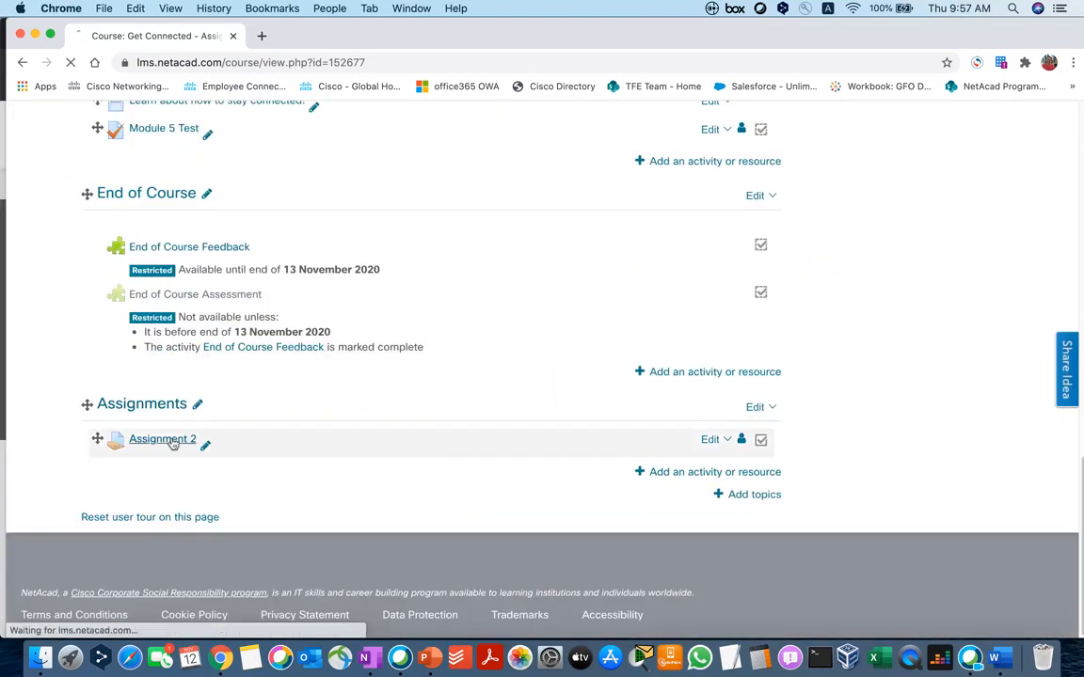
scroll(188, 416, down, 2)
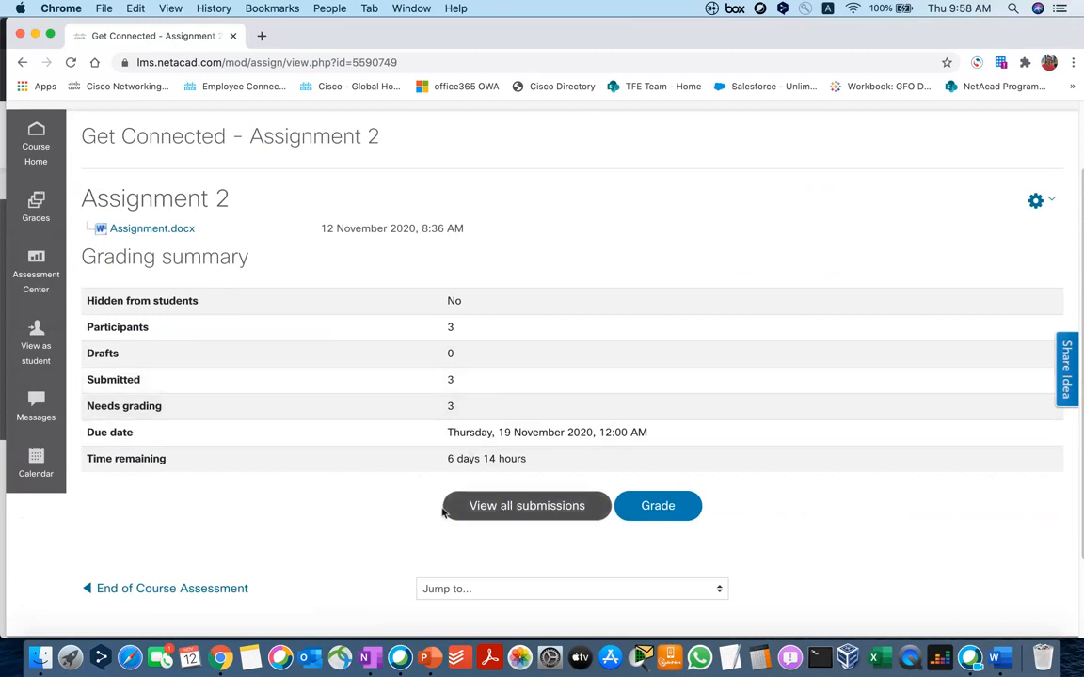
click(526, 513)
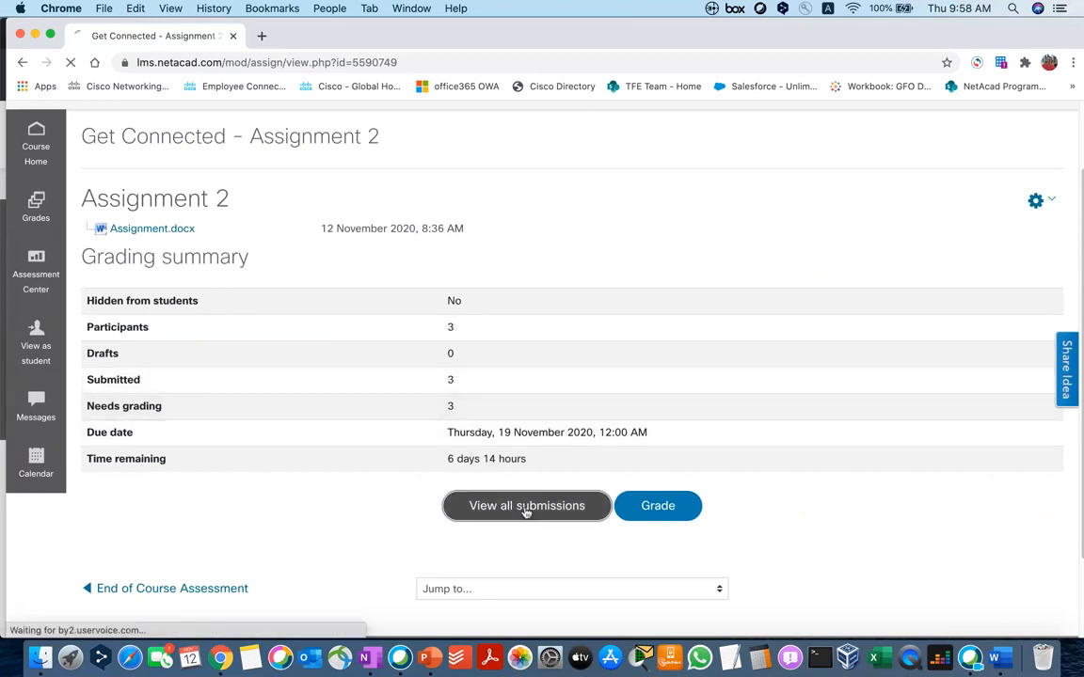
Step: Turn on Quick grading in the display options for the Assignment 2 submissions
scroll(462, 435, down, 5)
scroll(462, 432, up, 2)
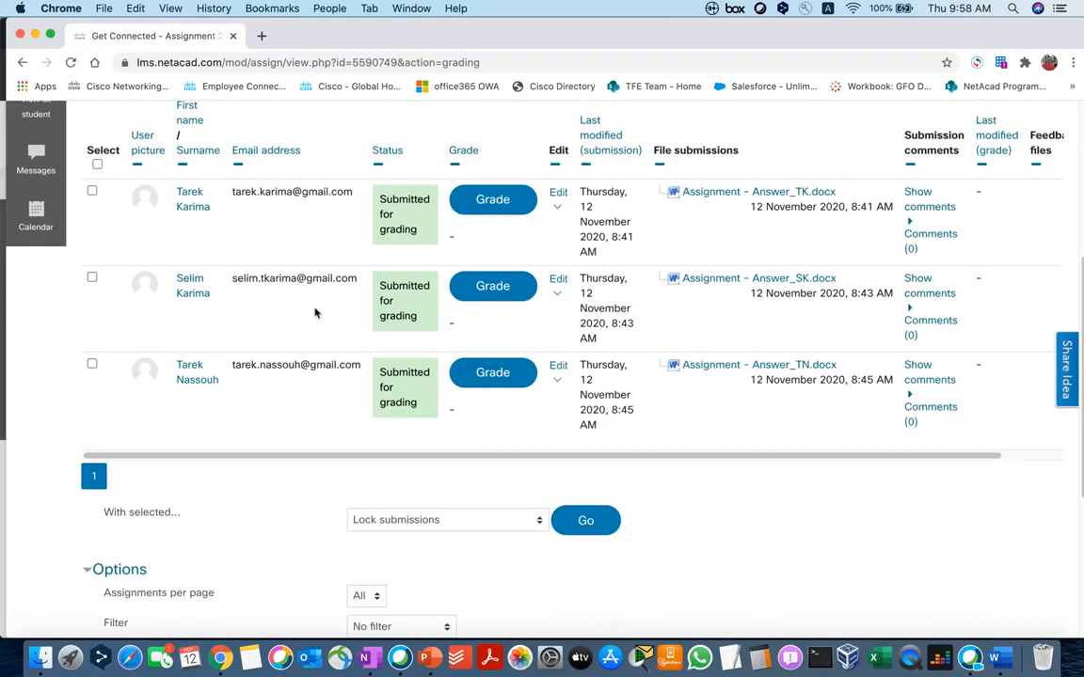
scroll(314, 309, up, 2)
scroll(321, 368, up, 2)
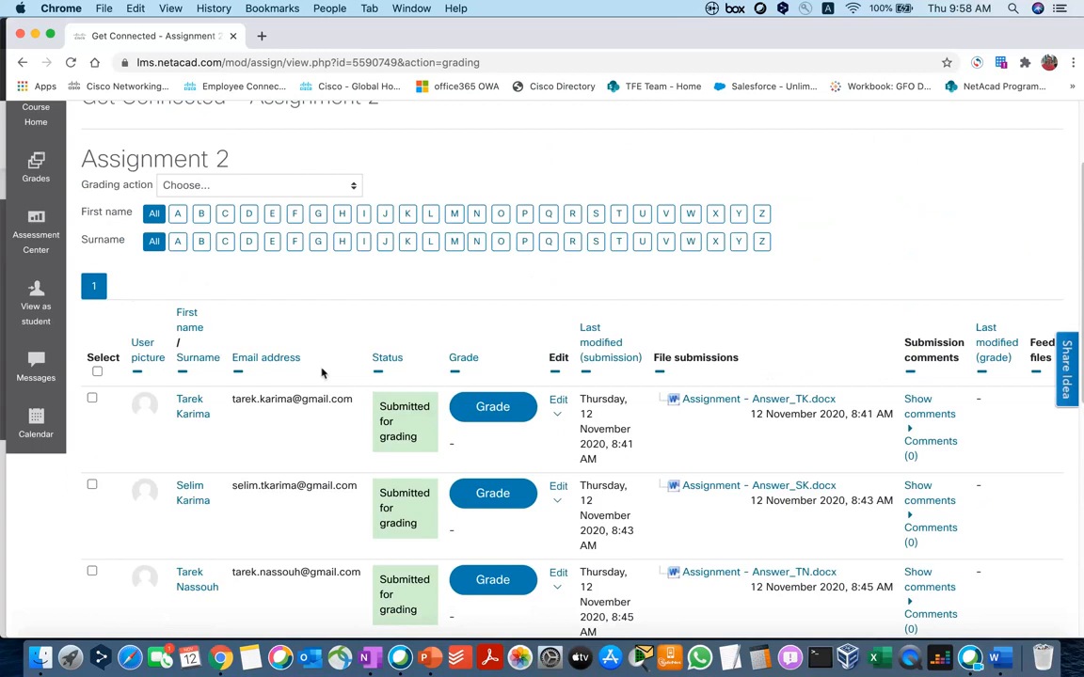
scroll(321, 374, down, 8)
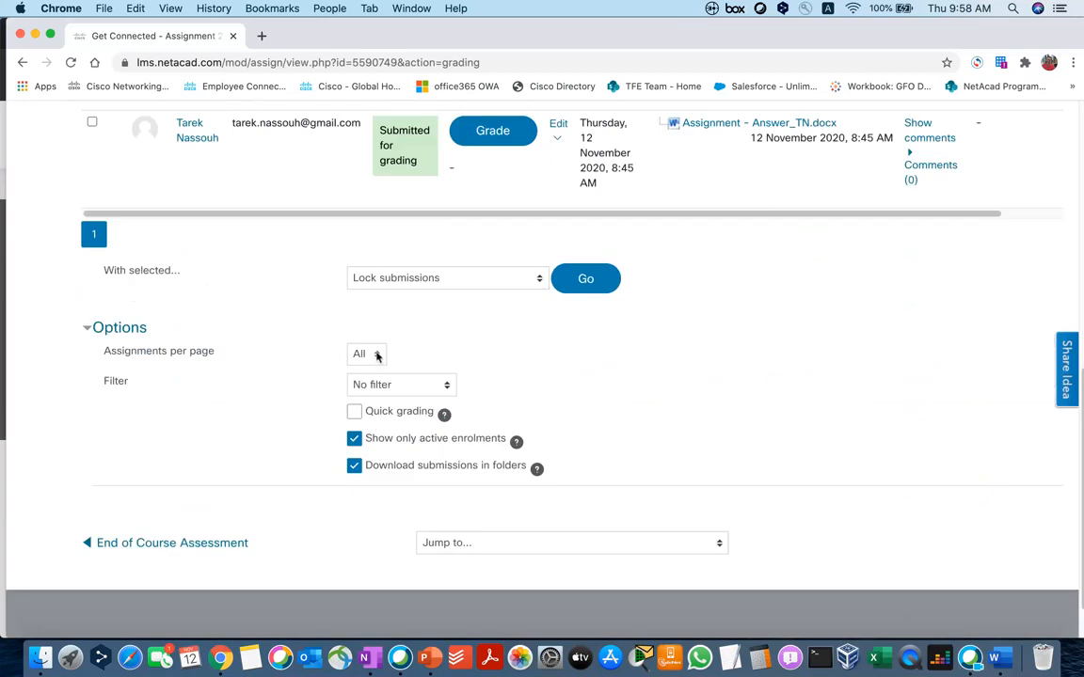
click(353, 412)
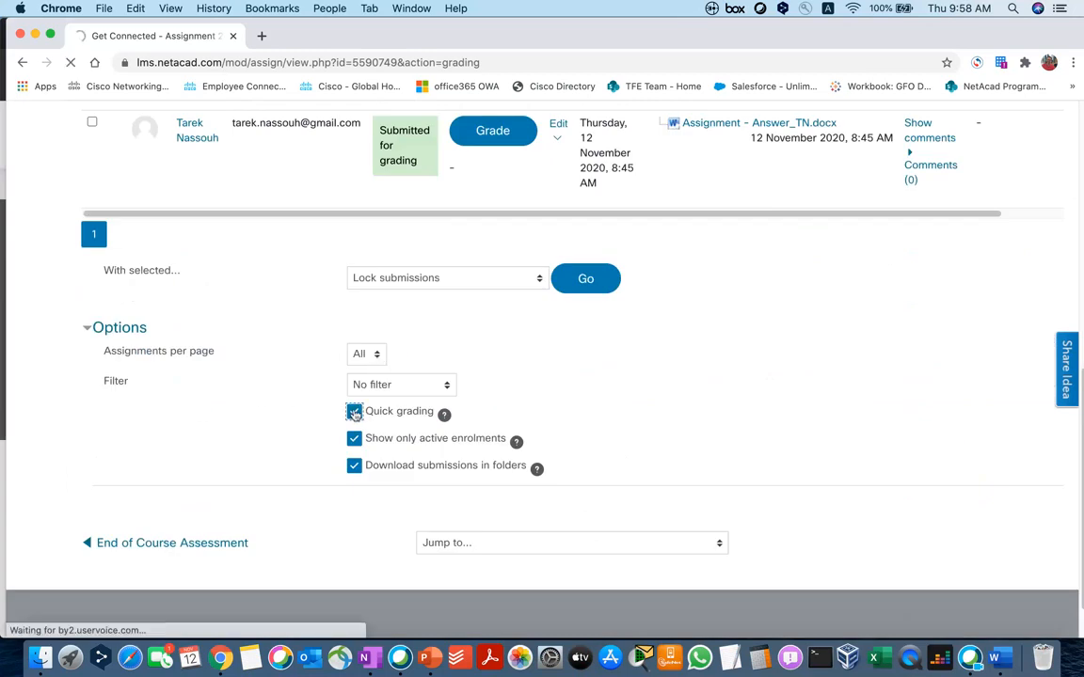
Step: Examine the quick grading fields in each student's row and the student notification and save options below the table
scroll(357, 369, down, 2)
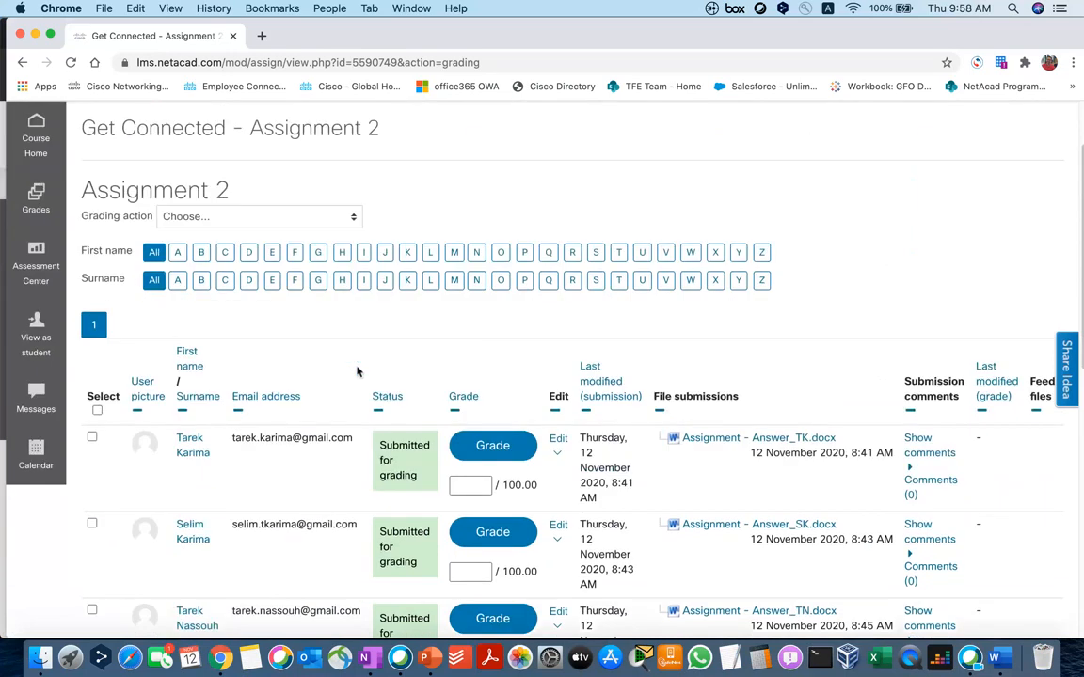
scroll(358, 372, down, 8)
scroll(272, 414, up, 3)
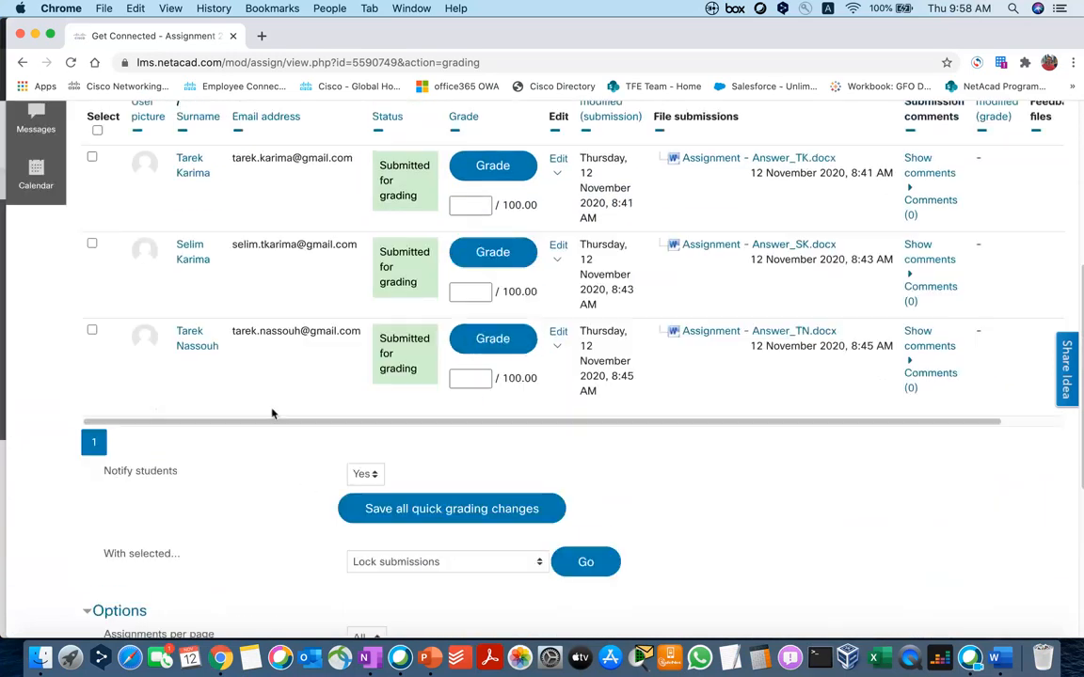
scroll(272, 414, up, 3)
click(468, 349)
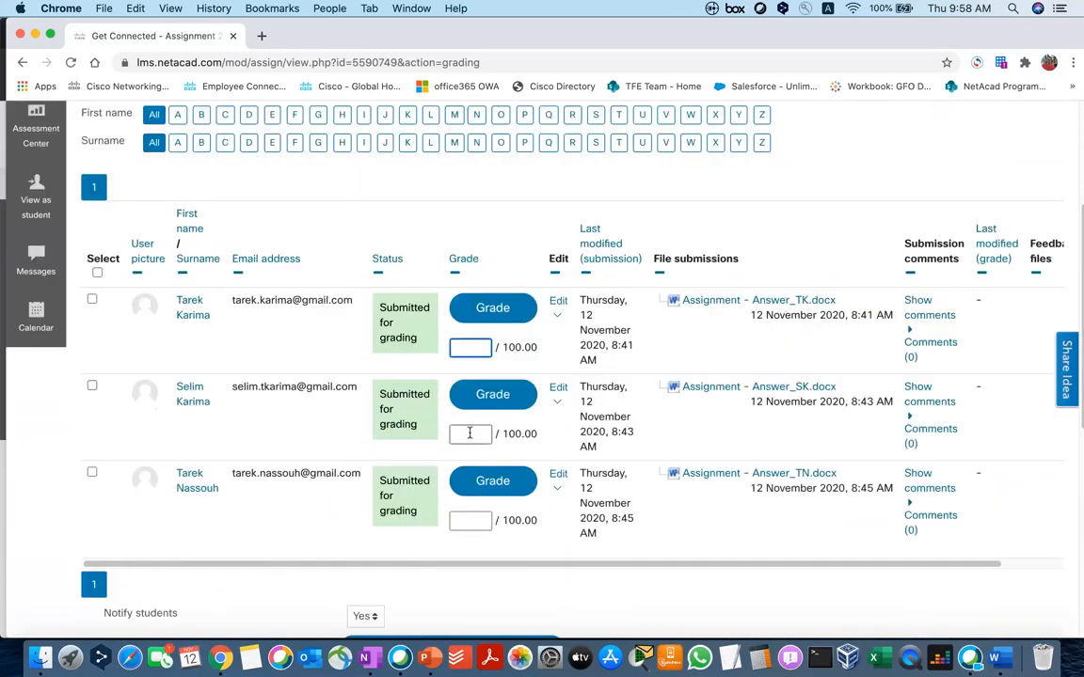
click(469, 433)
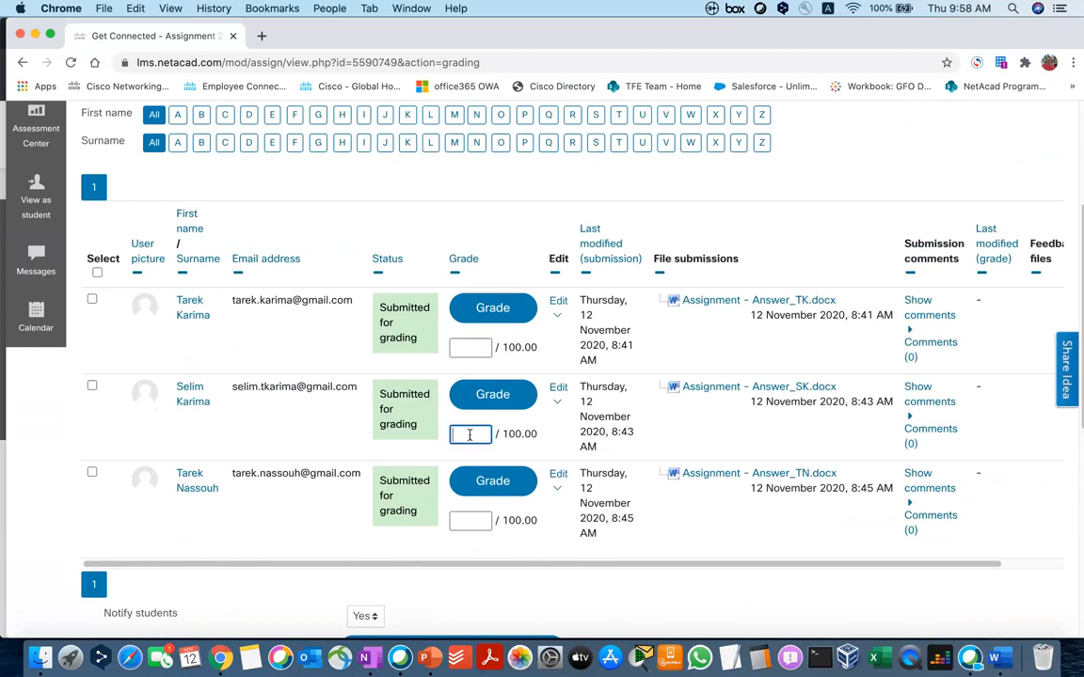
click(464, 520)
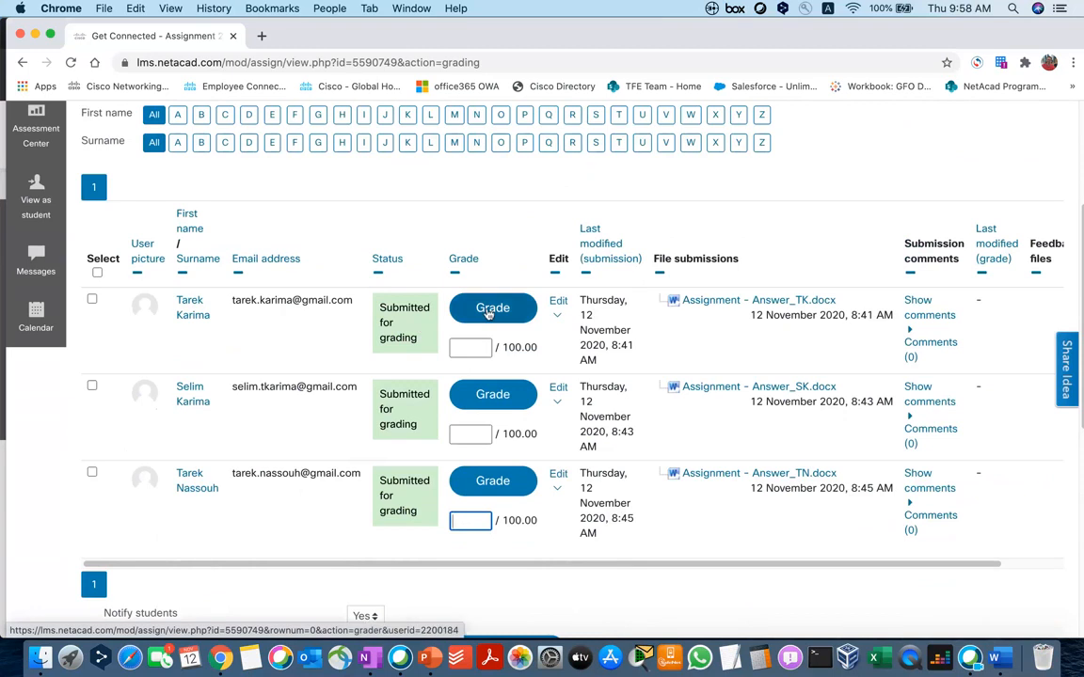
scroll(495, 467, down, 2)
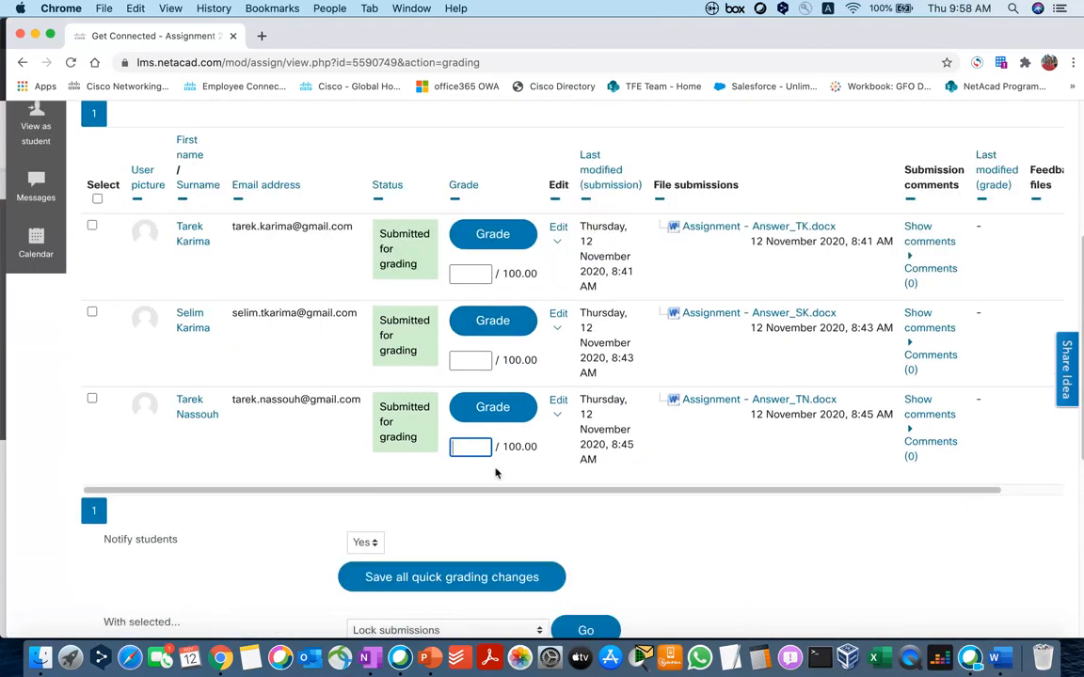
Step: Download all Assignment 2 submissions as a zip archive to the Desktop
scroll(282, 508, up, 4)
scroll(228, 496, up, 4)
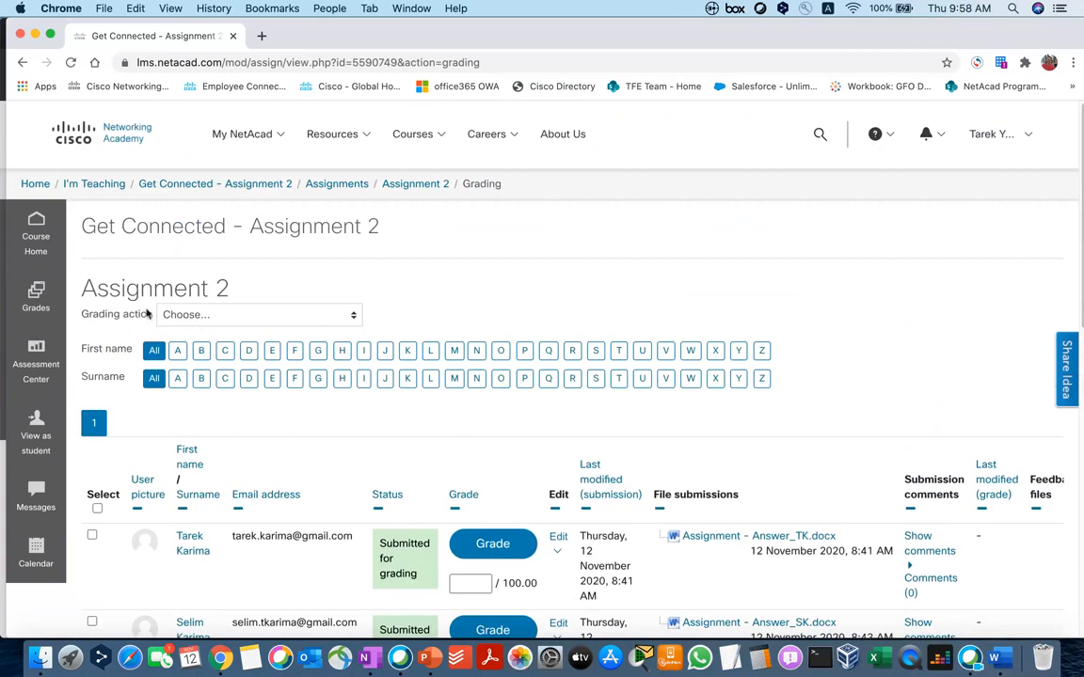
click(206, 318)
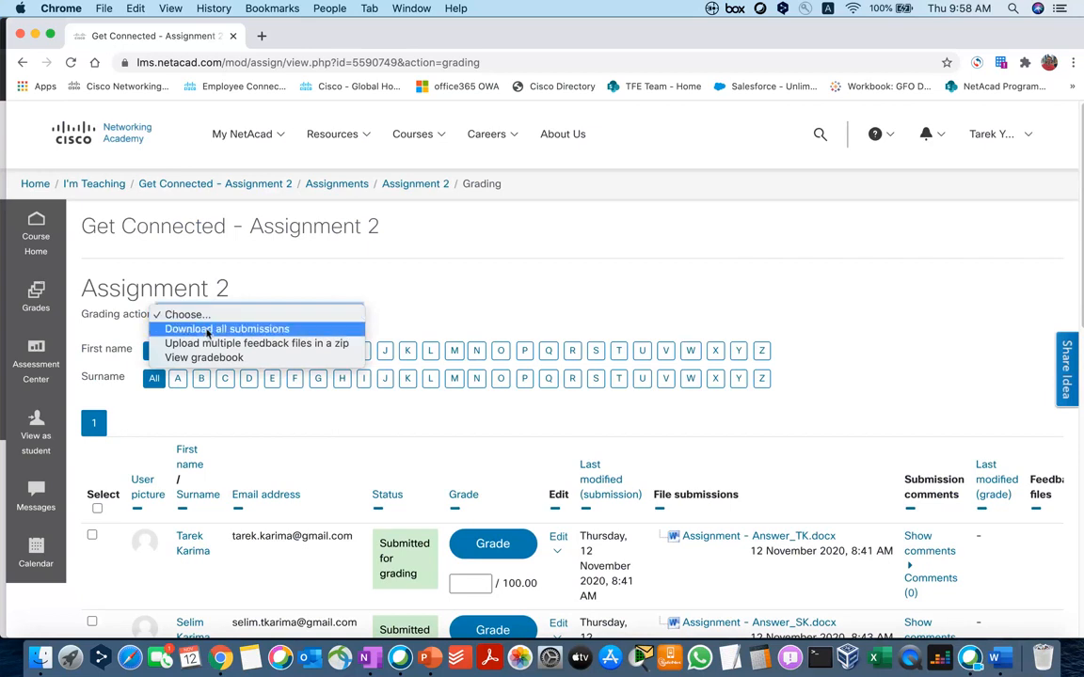
click(209, 330)
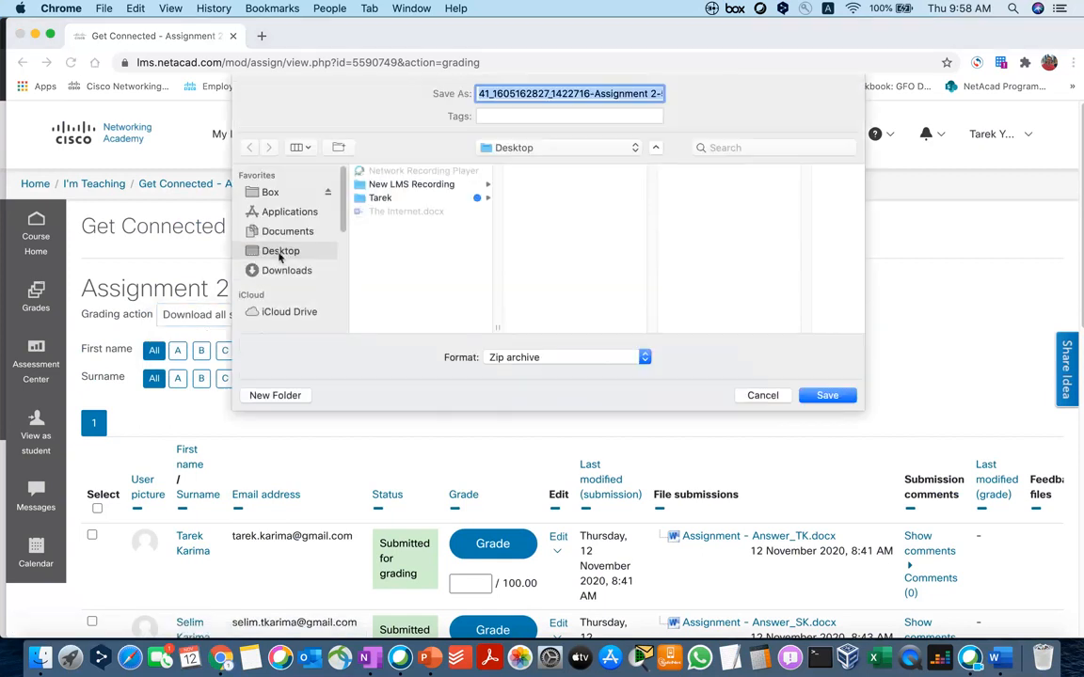
click(833, 400)
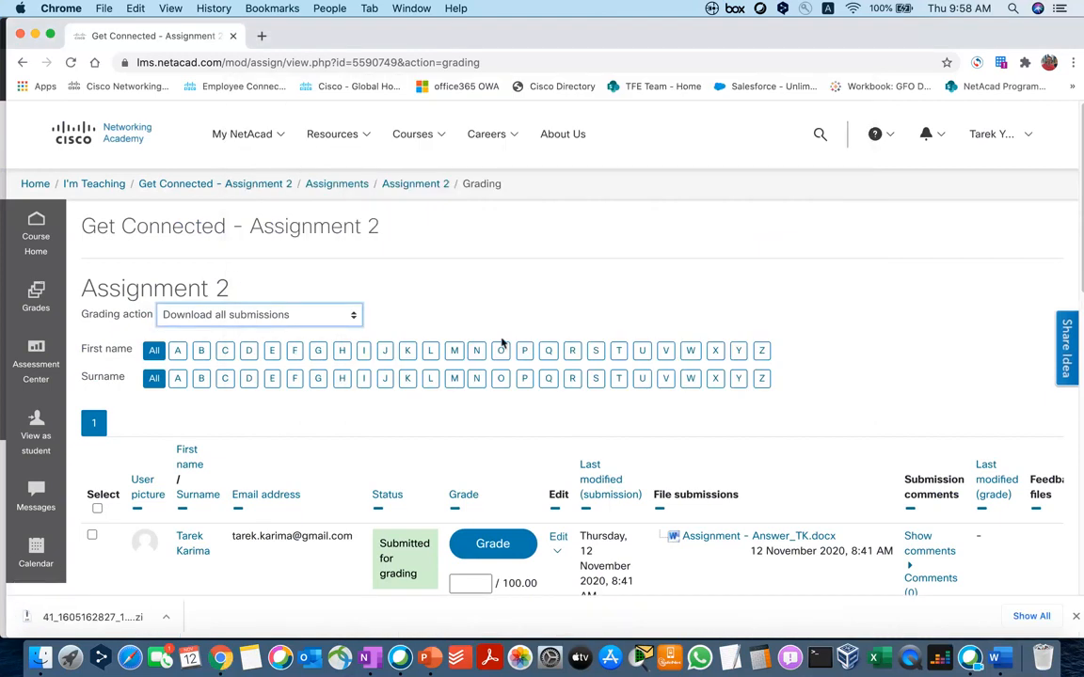
Step: Clear the desktop by minimizing both browser windows and closing the Webex Meetings and New LMS Recording folder windows
scroll(527, 376, down, 2)
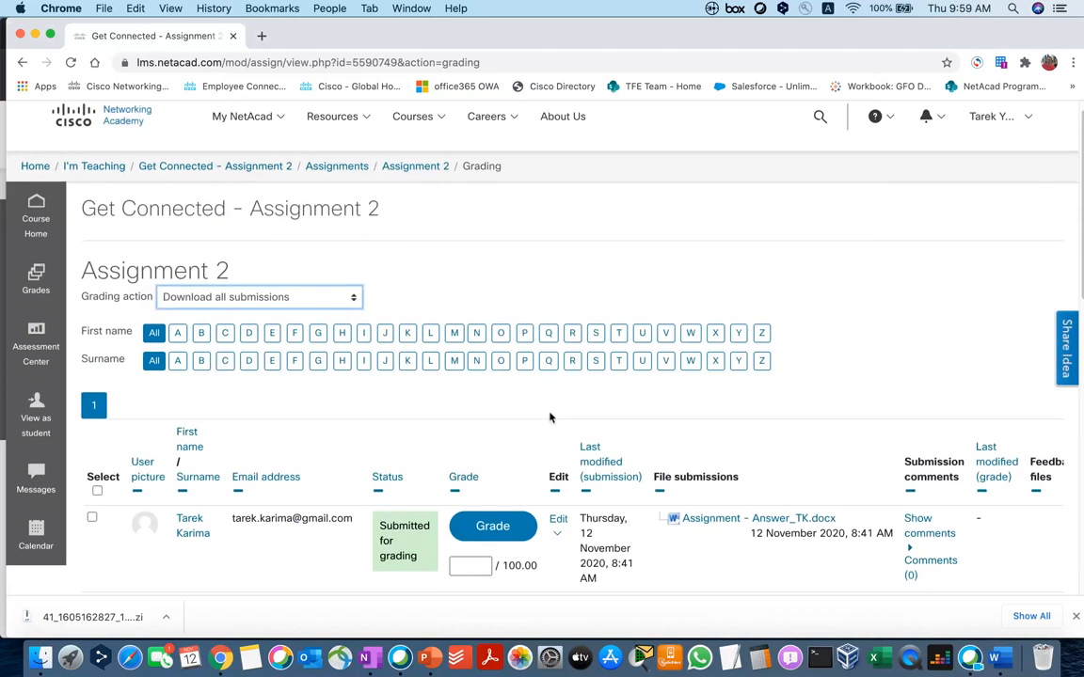
click(37, 36)
click(37, 35)
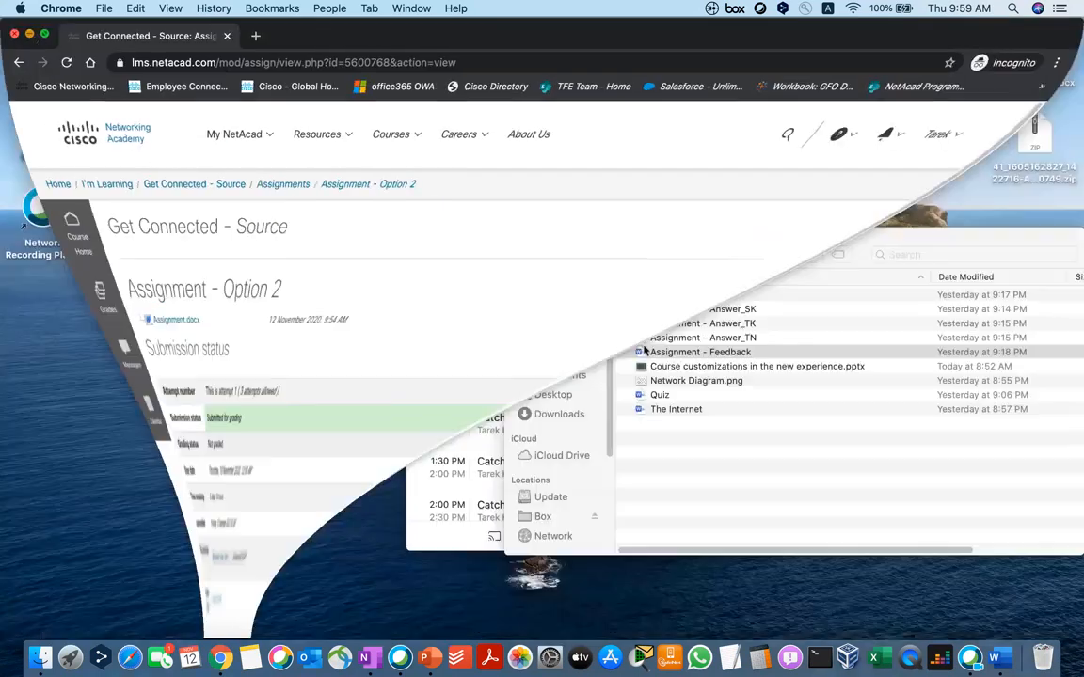
click(412, 57)
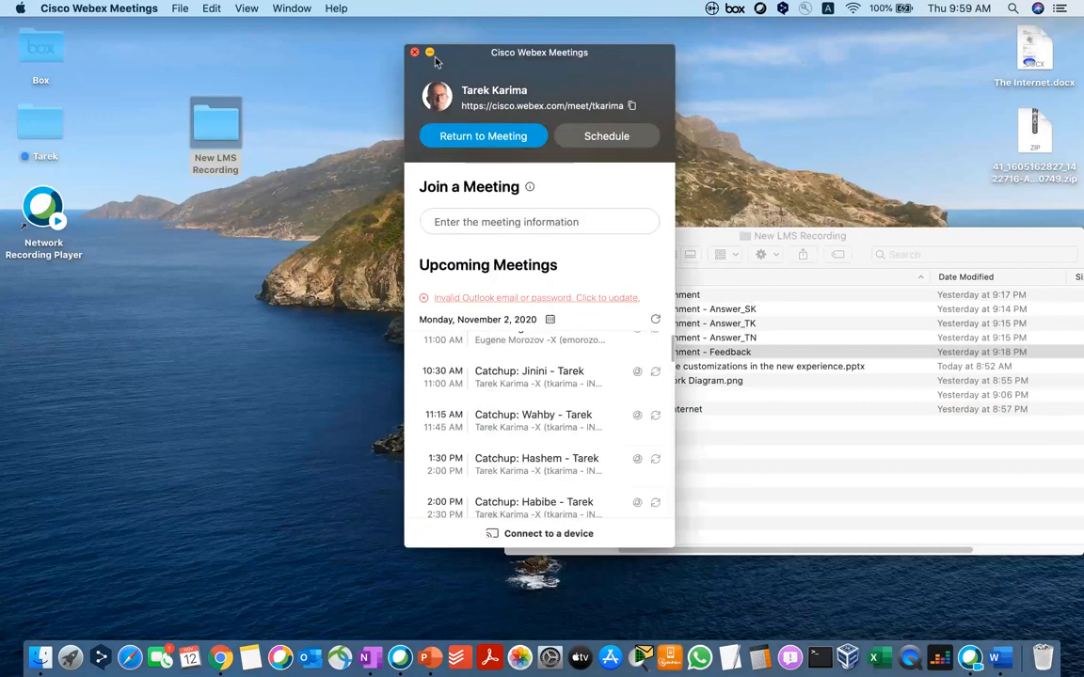
click(417, 54)
click(547, 236)
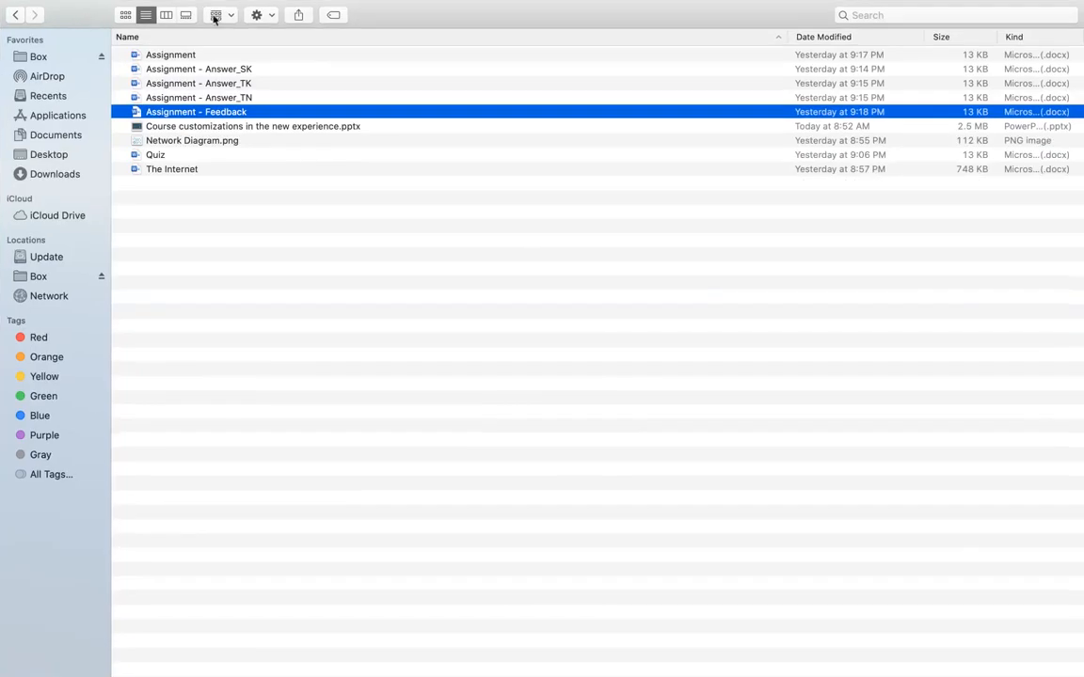
mouse_move(51, 35)
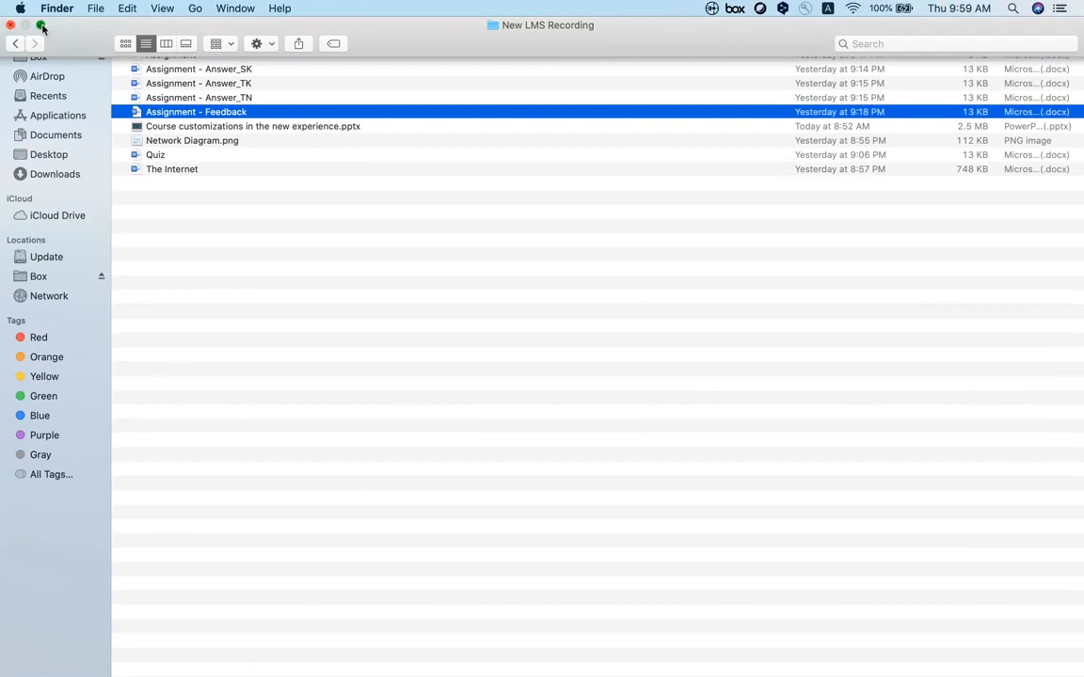
click(42, 25)
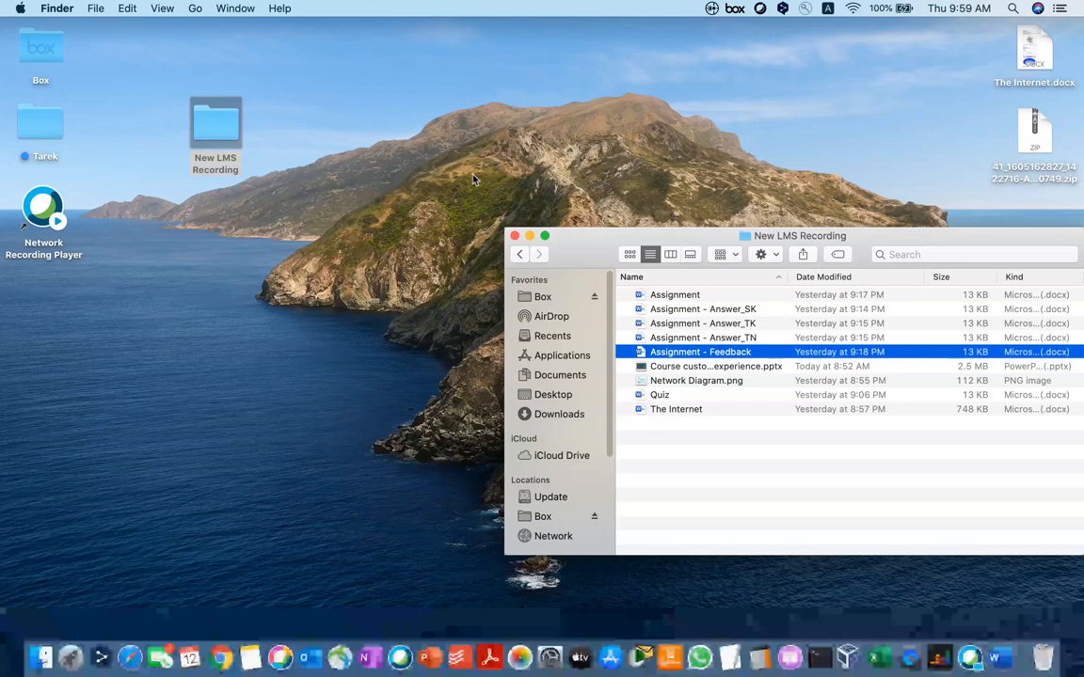
key(super+w)
Step: Extract the downloaded submissions archive and open the extracted folder, widening the Name column to fit the full folder names
double_click(1033, 132)
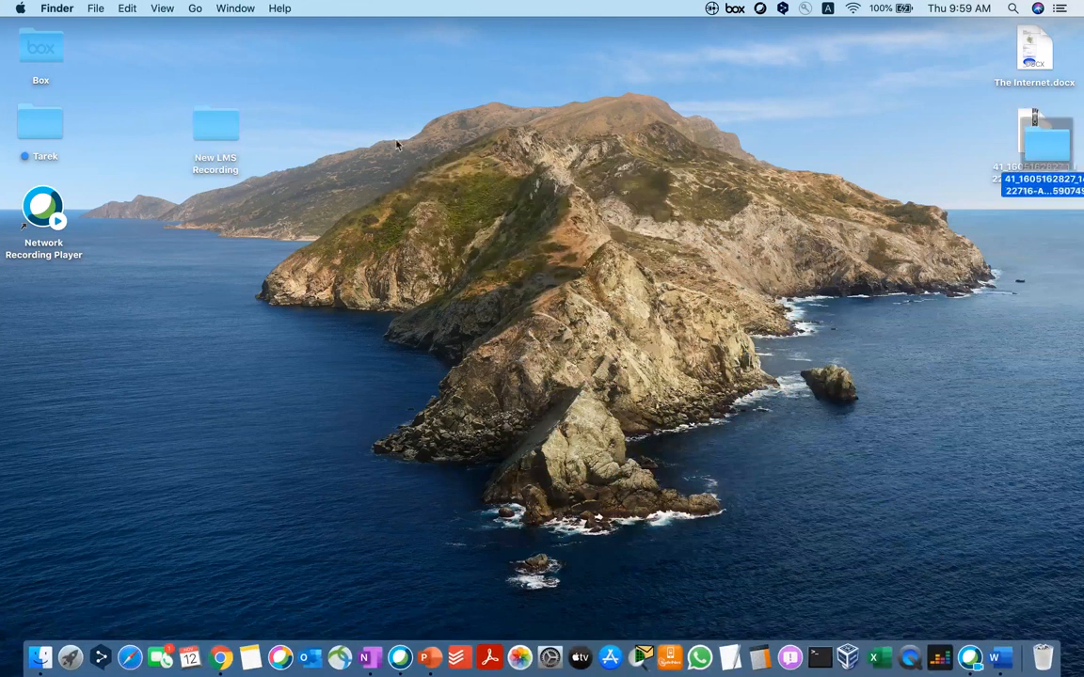
double_click(396, 146)
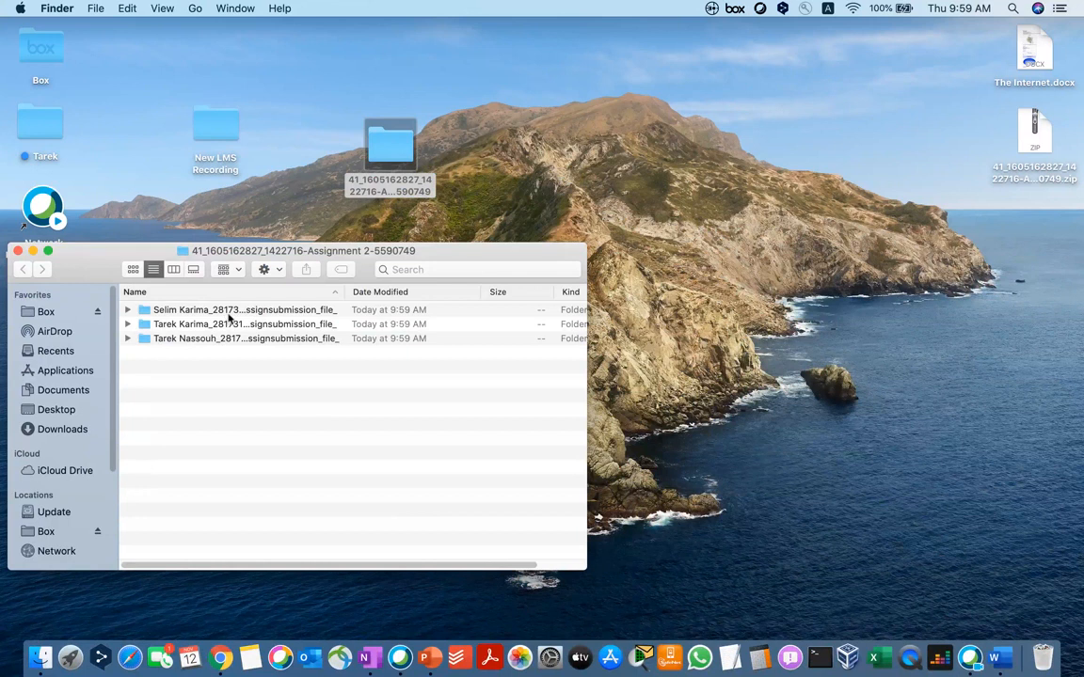
drag(348, 292, 461, 292)
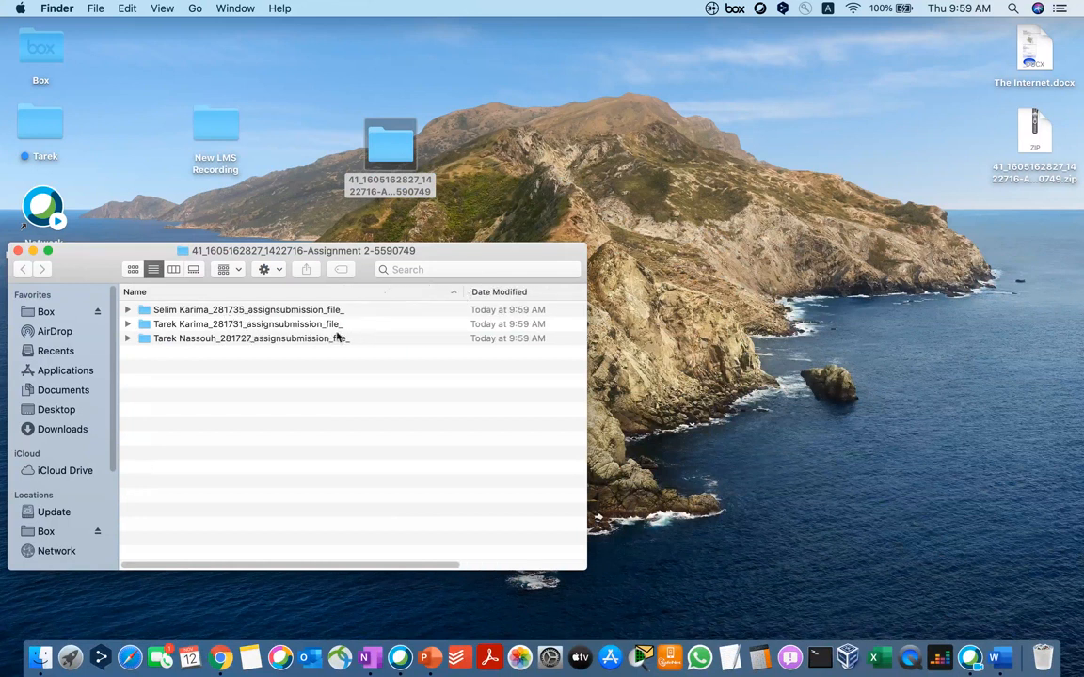
Step: Read the Assignment - Answer_SK document in the first student's folder, close it and return to the extracted folder
double_click(303, 313)
double_click(251, 317)
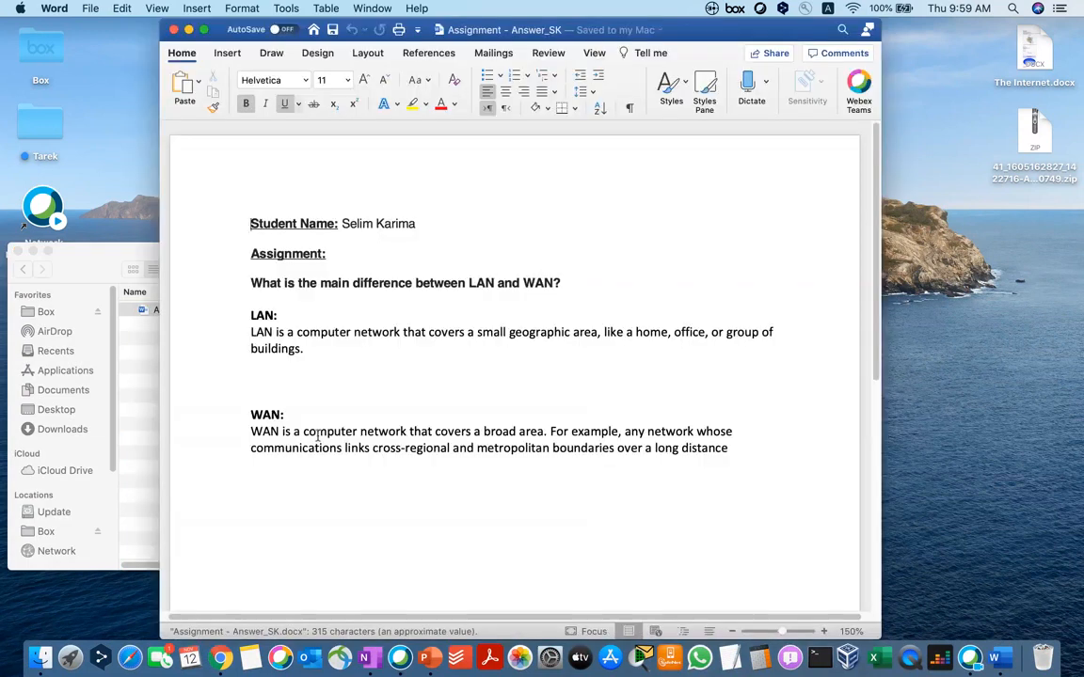
click(173, 31)
click(22, 269)
Step: Read the Assignment - Answer_TK document in the second student's folder, close it and return to the extracted folder
double_click(261, 321)
click(262, 313)
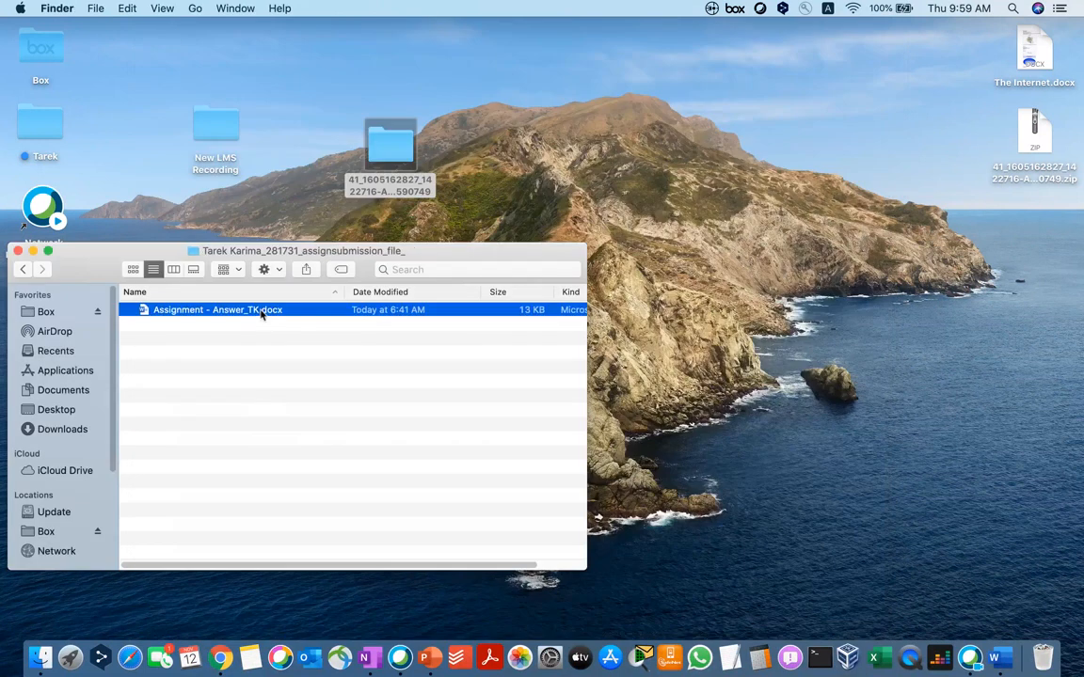
double_click(261, 314)
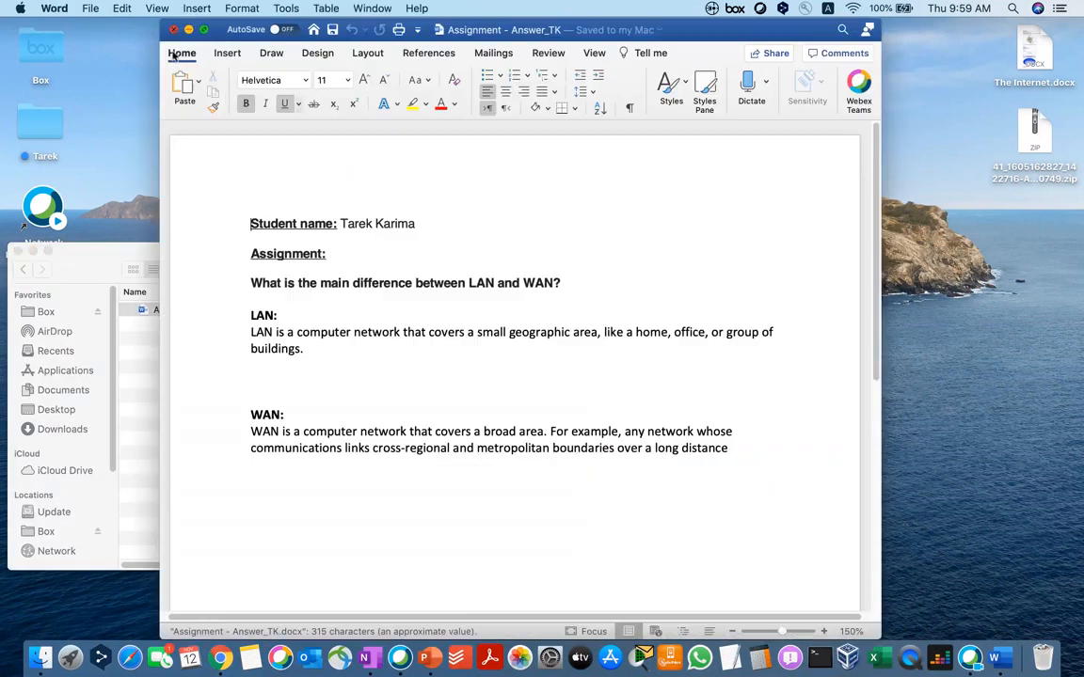
click(173, 29)
click(23, 269)
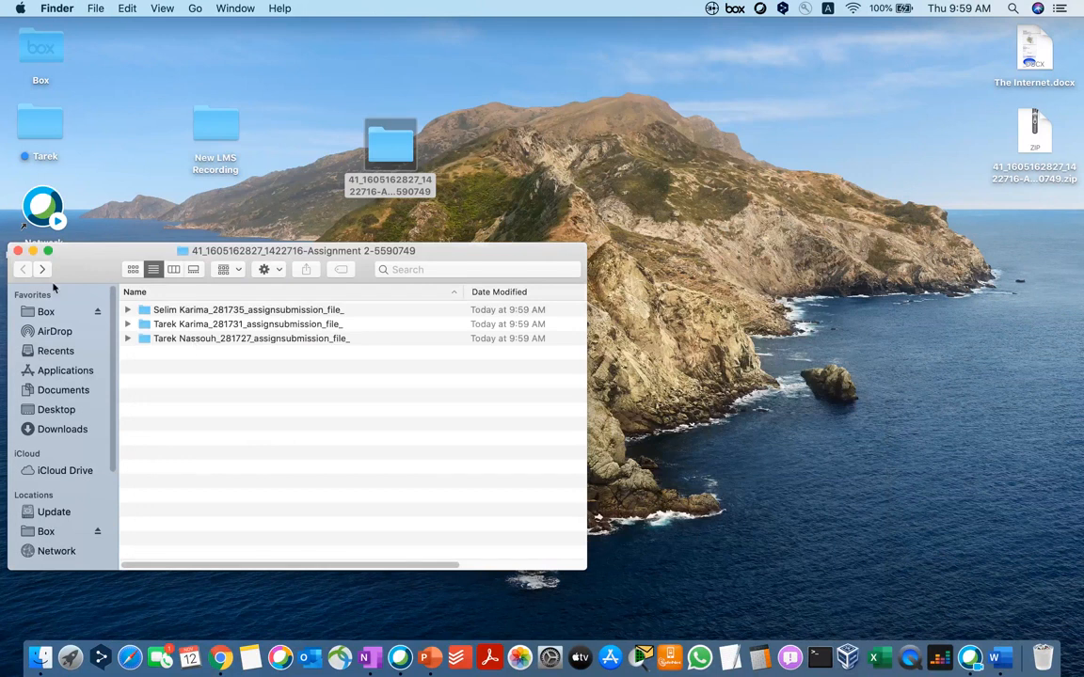
Step: Read the Assignment - Answer_TN document in the third student's folder, close it and switch back to the submissions page in Chrome
double_click(194, 337)
click(208, 309)
double_click(209, 311)
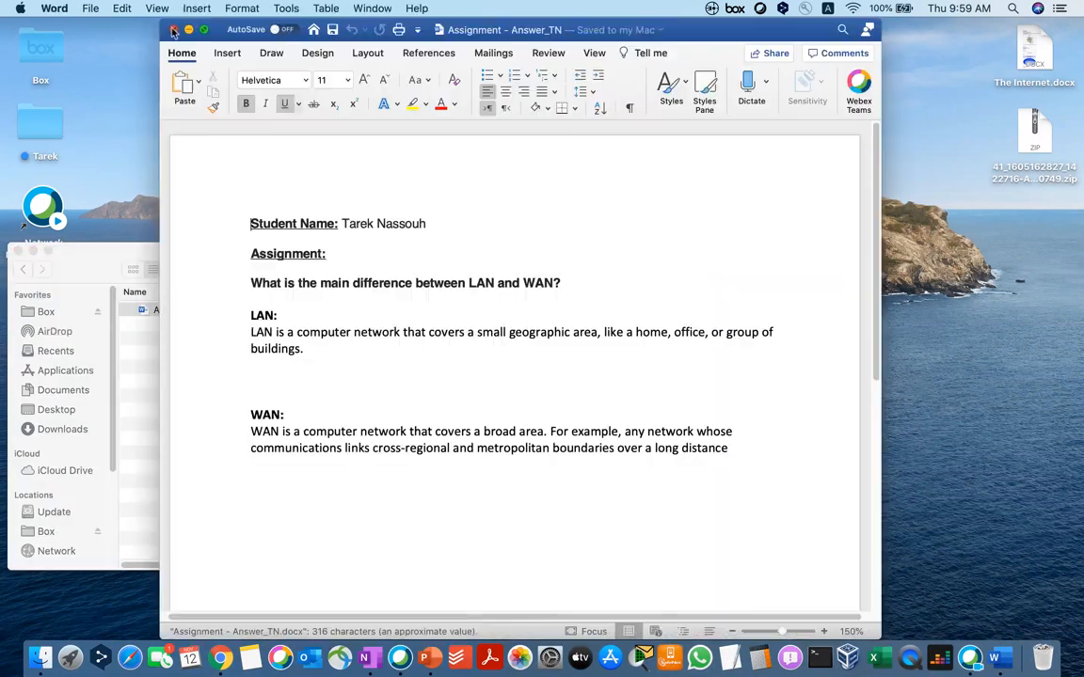
click(174, 30)
click(23, 270)
click(23, 269)
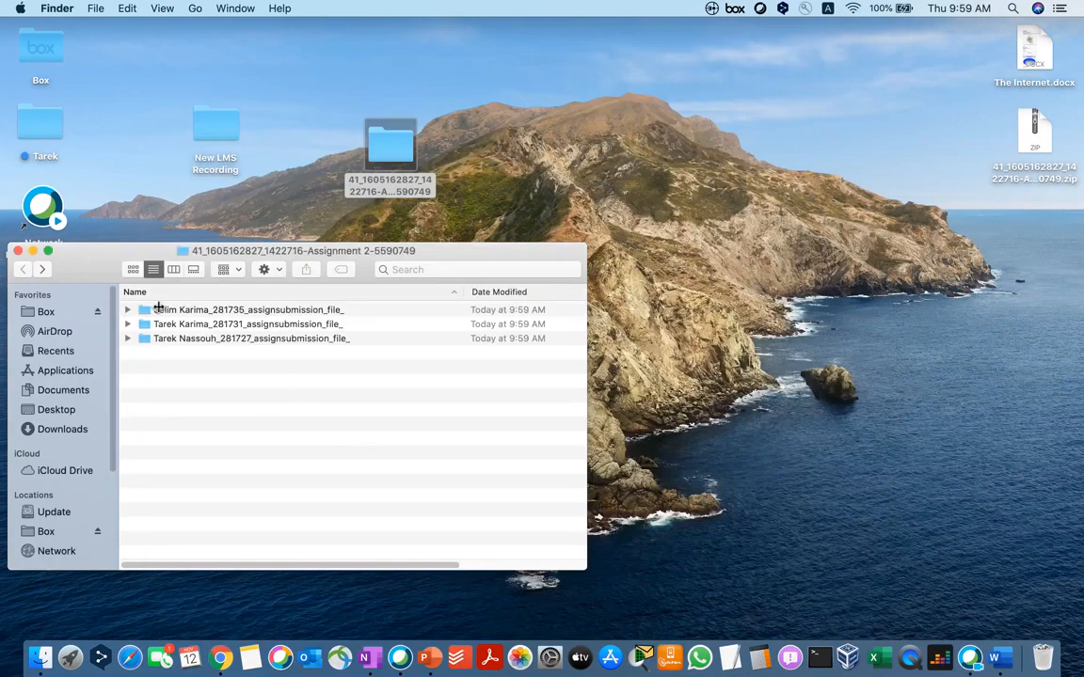
click(222, 659)
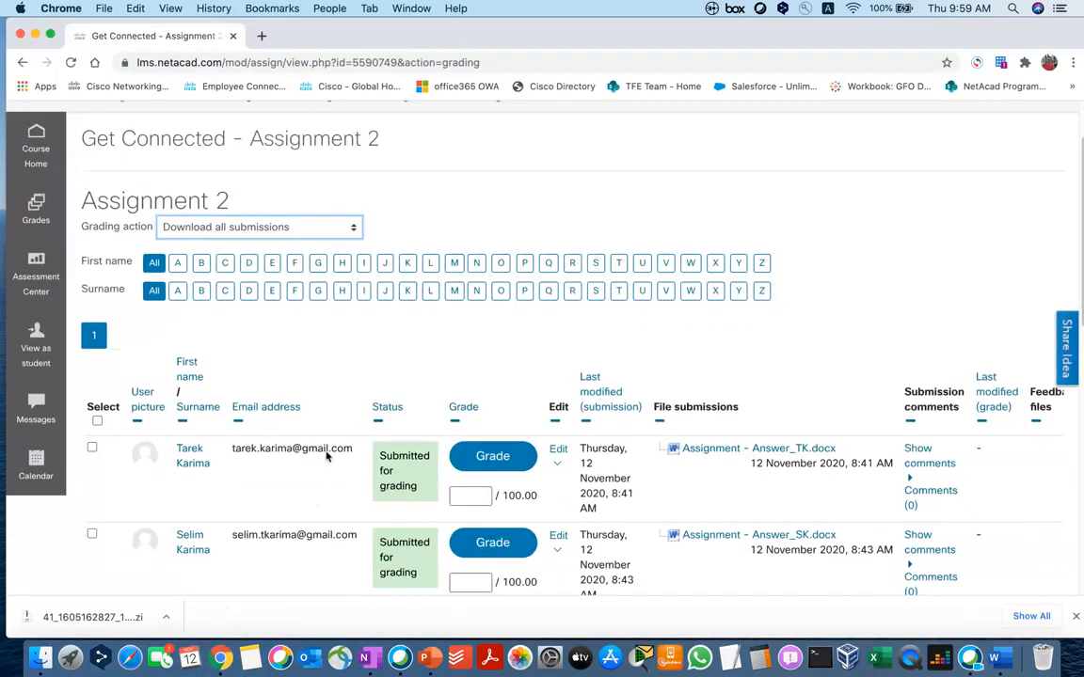
Step: Enter a quick grade of 100 for each of the three students who submitted Assignment 2
scroll(327, 453, down, 3)
click(464, 355)
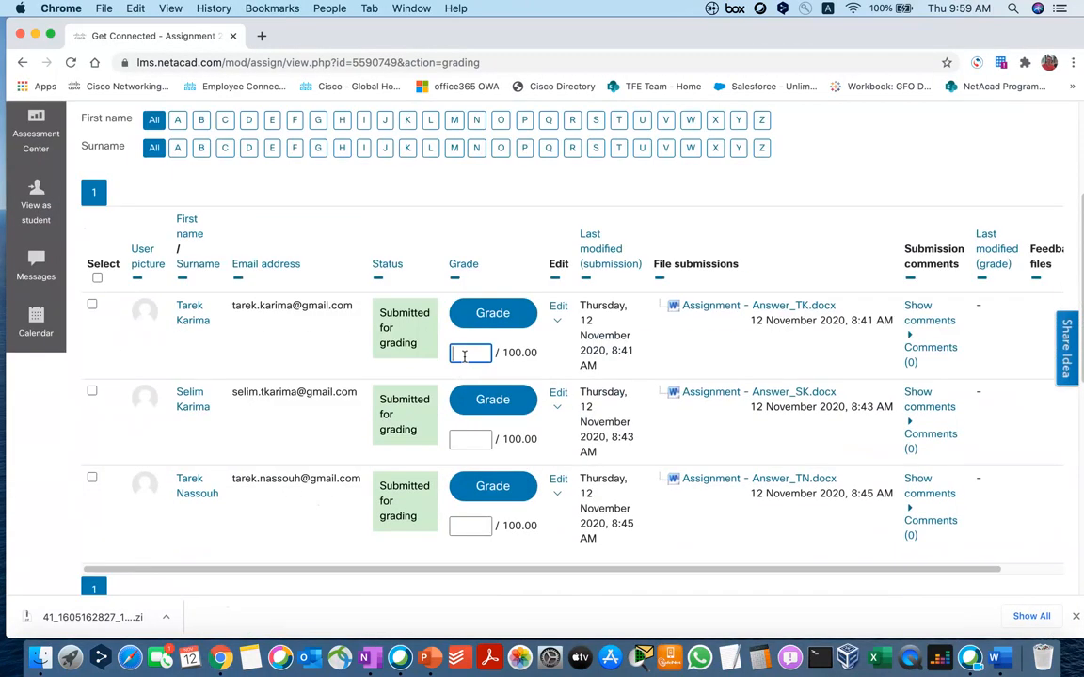
text(100)
click(464, 440)
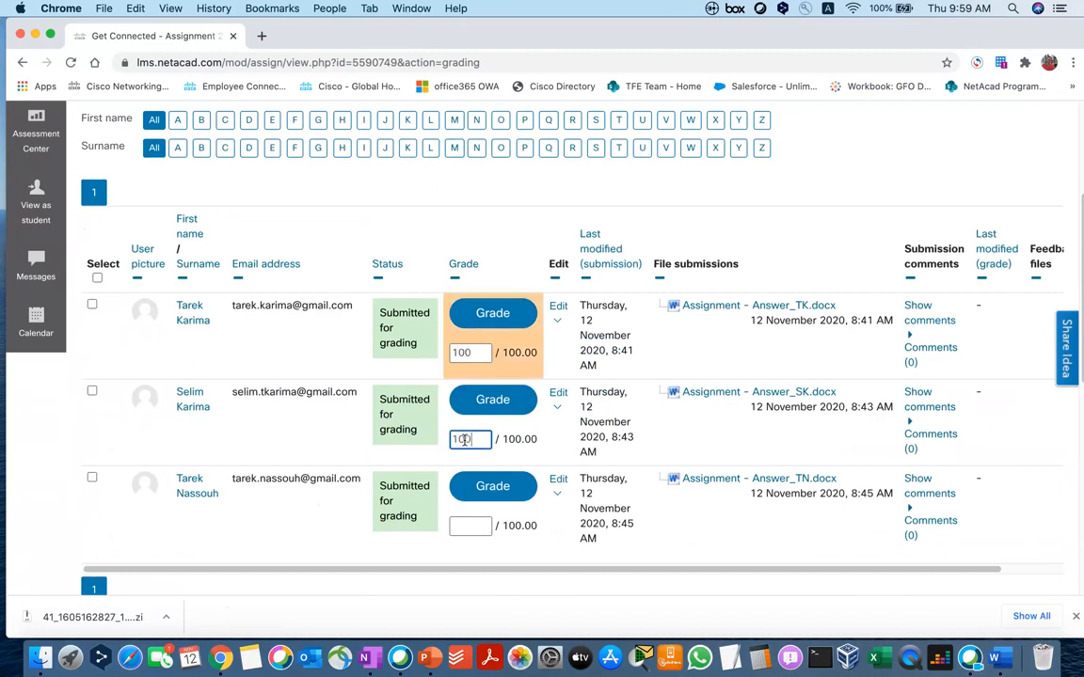
scroll(464, 440, down, 1)
click(470, 496)
text(100)
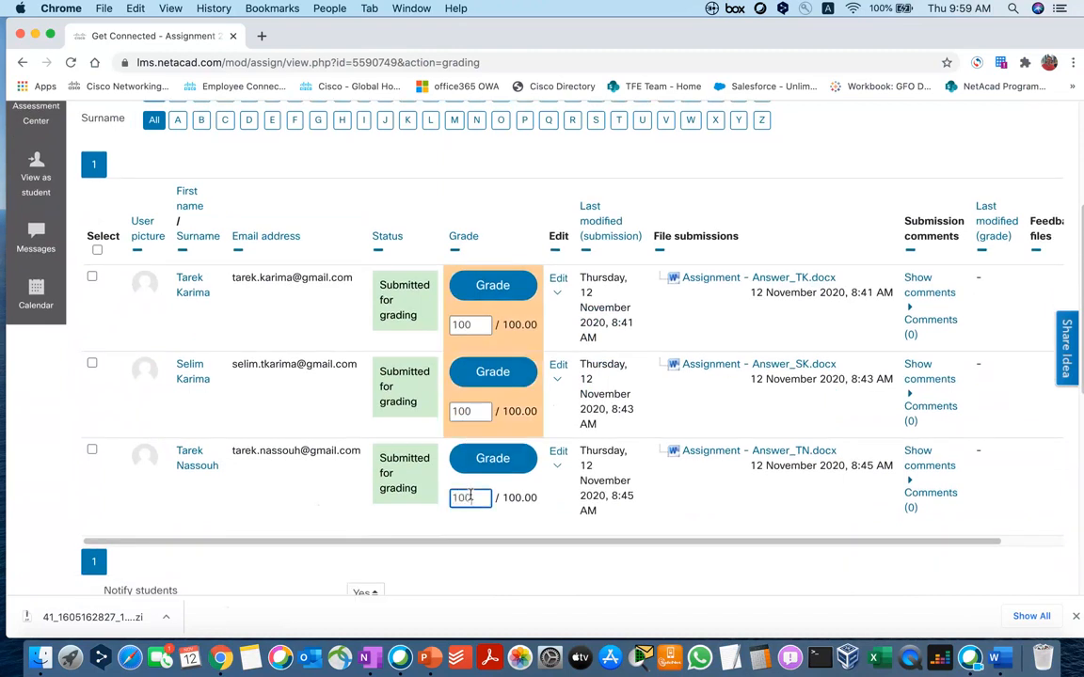
scroll(463, 396, down, 3)
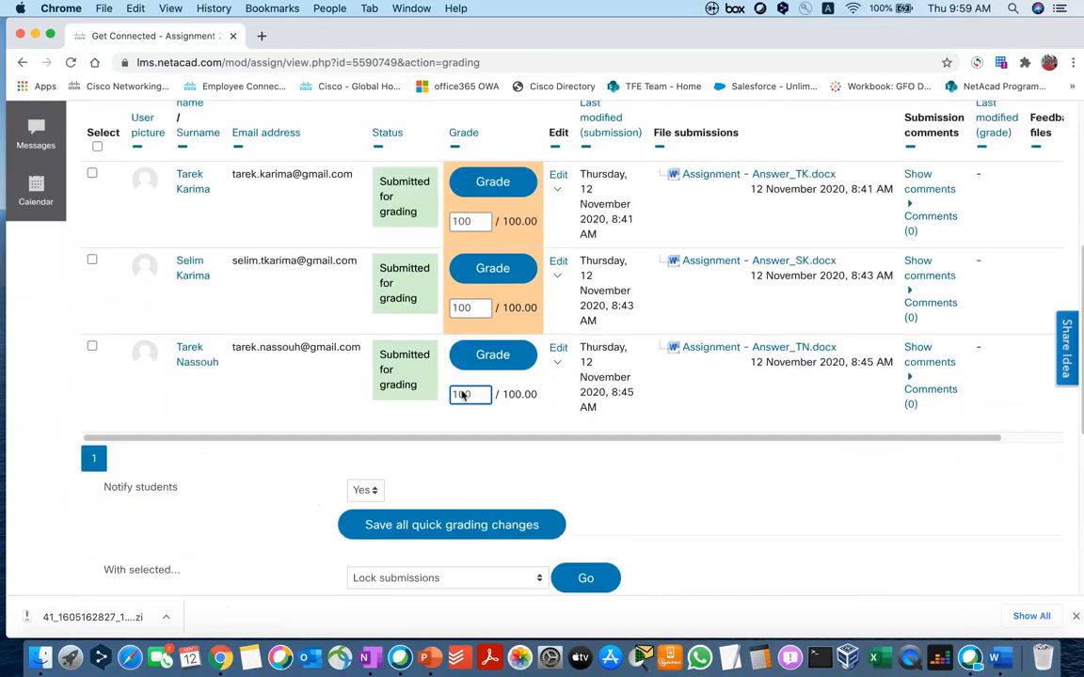
Step: Save all quick grading changes with student notification left at Yes, and continue back to the grading table
click(262, 481)
scroll(162, 449, down, 1)
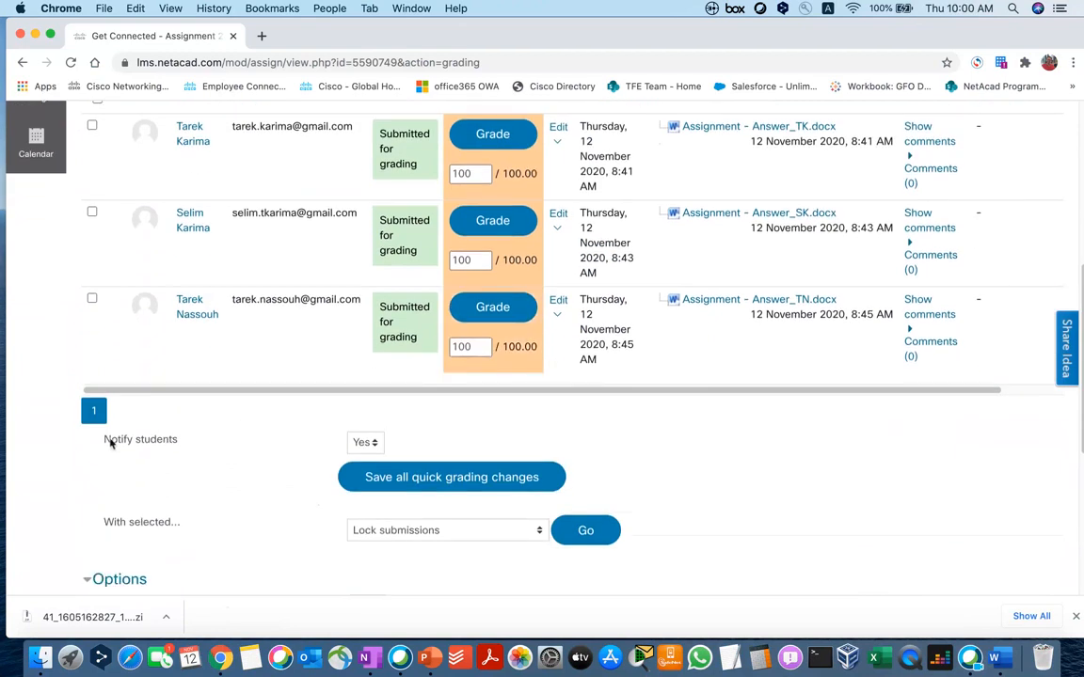
scroll(188, 441, down, 2)
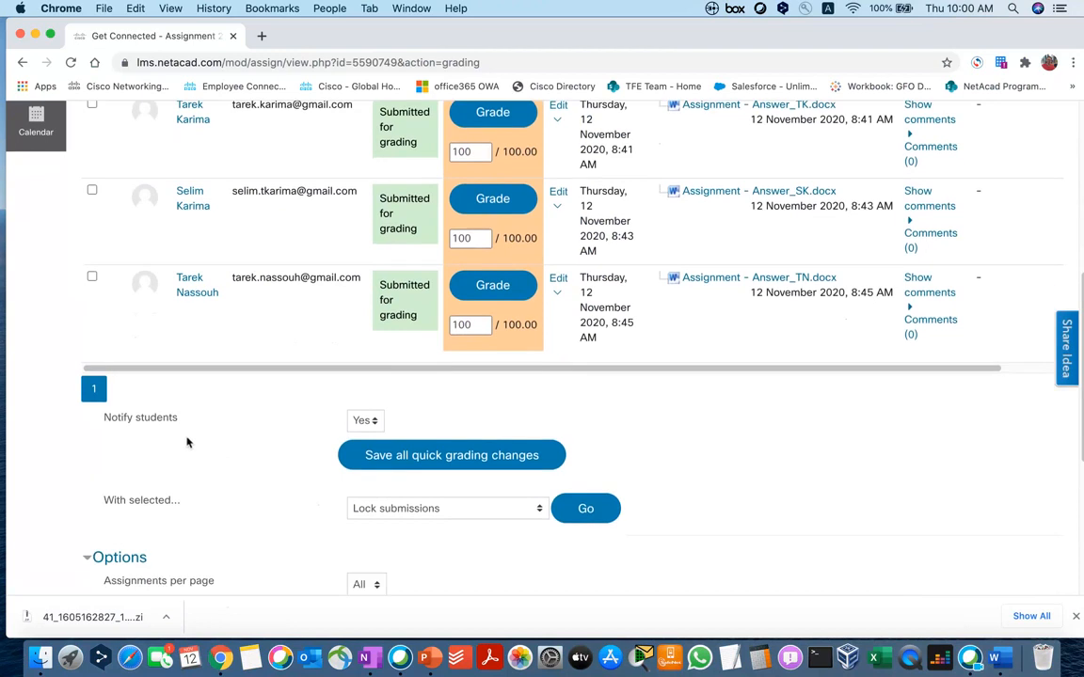
click(485, 434)
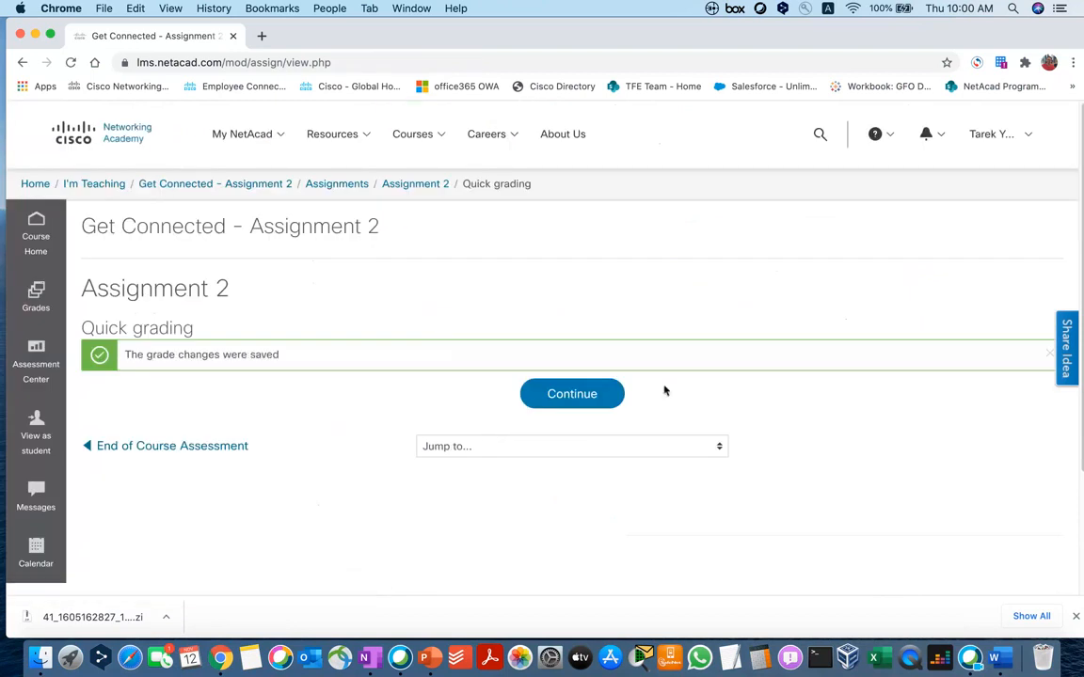
click(579, 393)
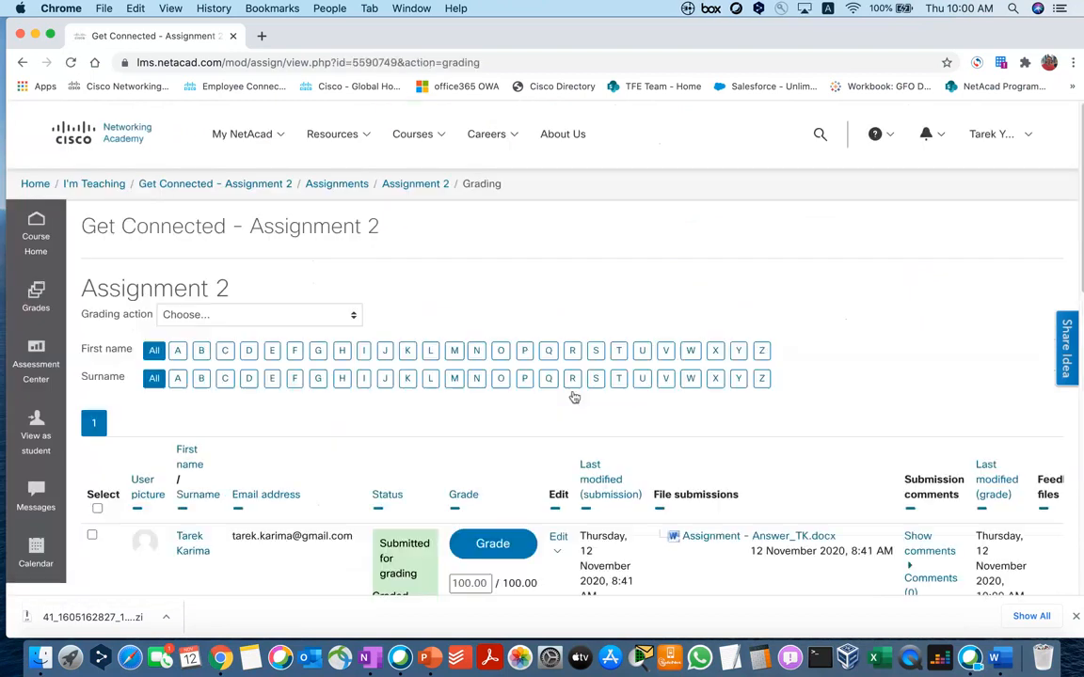
Step: Check the saved grades and view the available grading actions for Assignment 2 without choosing one
scroll(536, 410, down, 1)
scroll(535, 410, down, 5)
scroll(424, 357, up, 4)
click(242, 254)
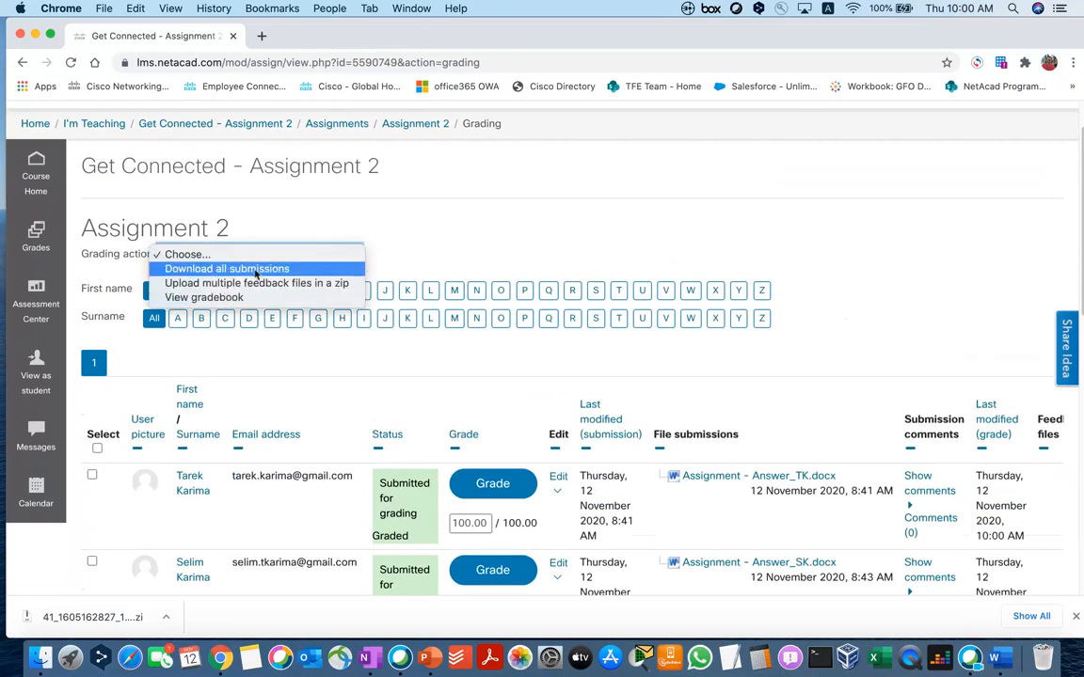
click(431, 252)
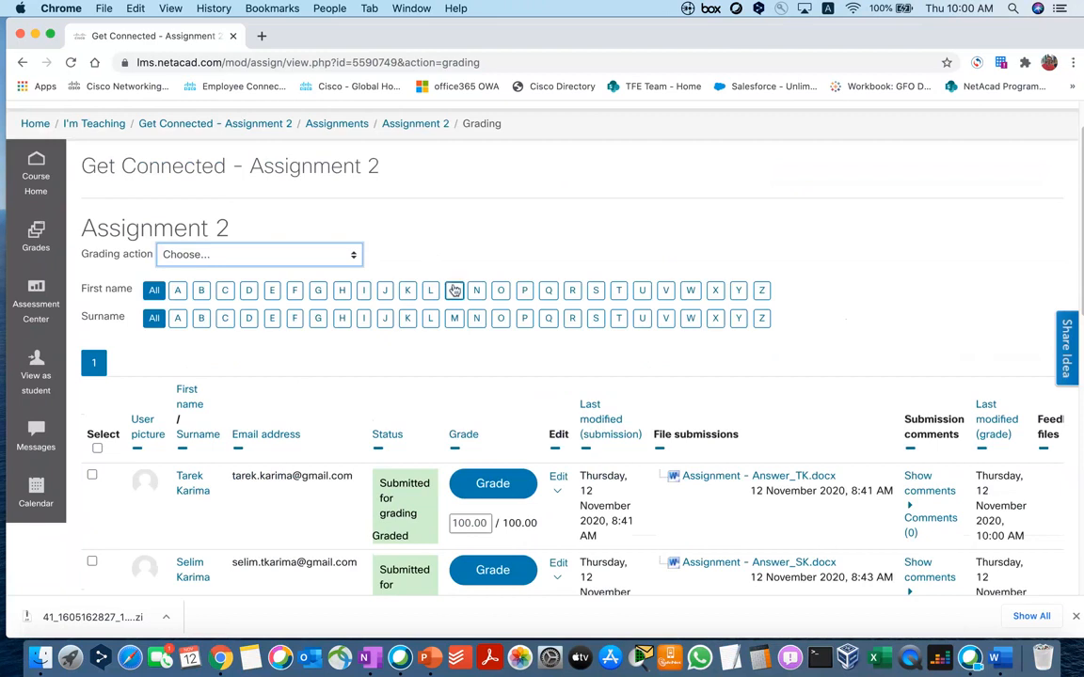
Step: Filter the Assignment 2 grading table by Not submitted in the display options
scroll(491, 456, down, 3)
scroll(490, 456, down, 2)
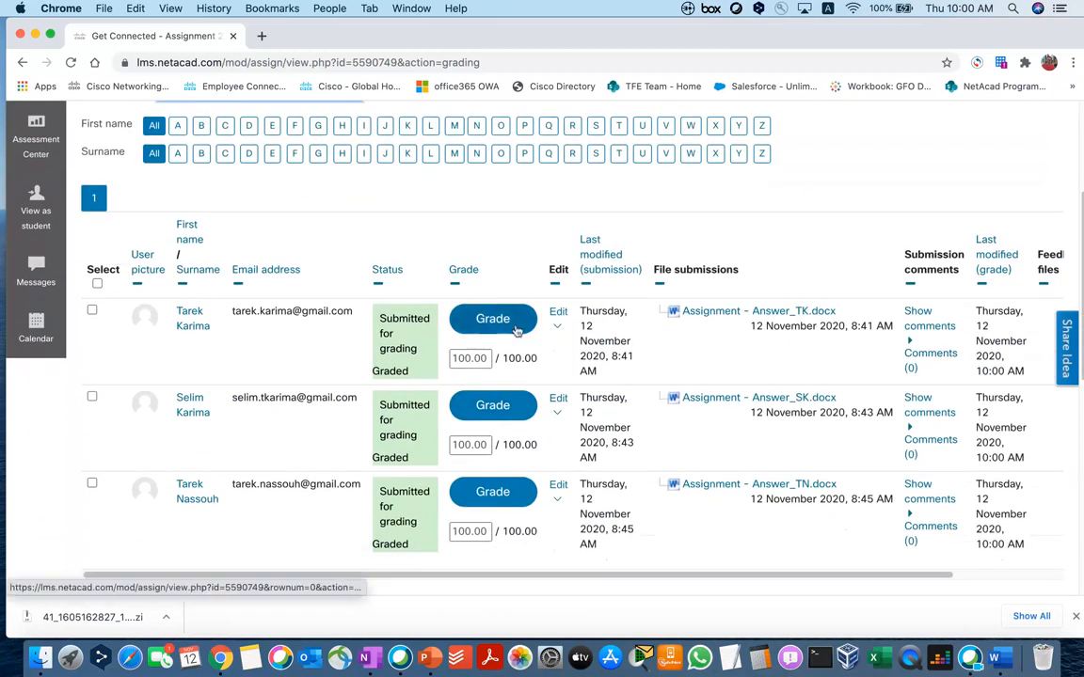
scroll(516, 330, down, 3)
scroll(517, 329, down, 9)
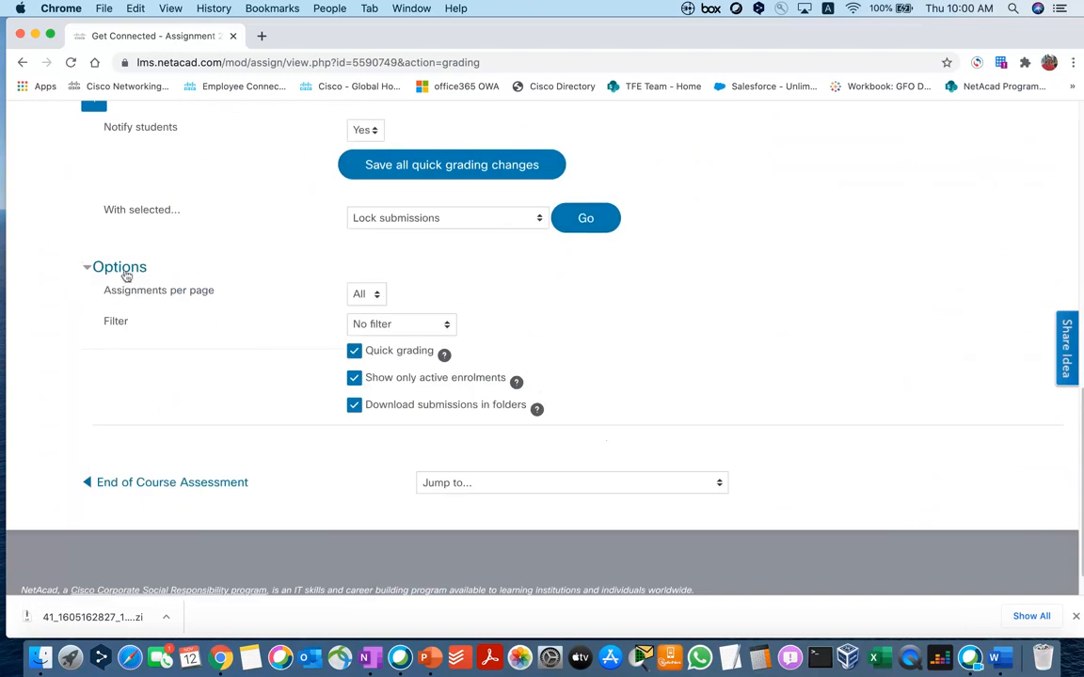
click(391, 324)
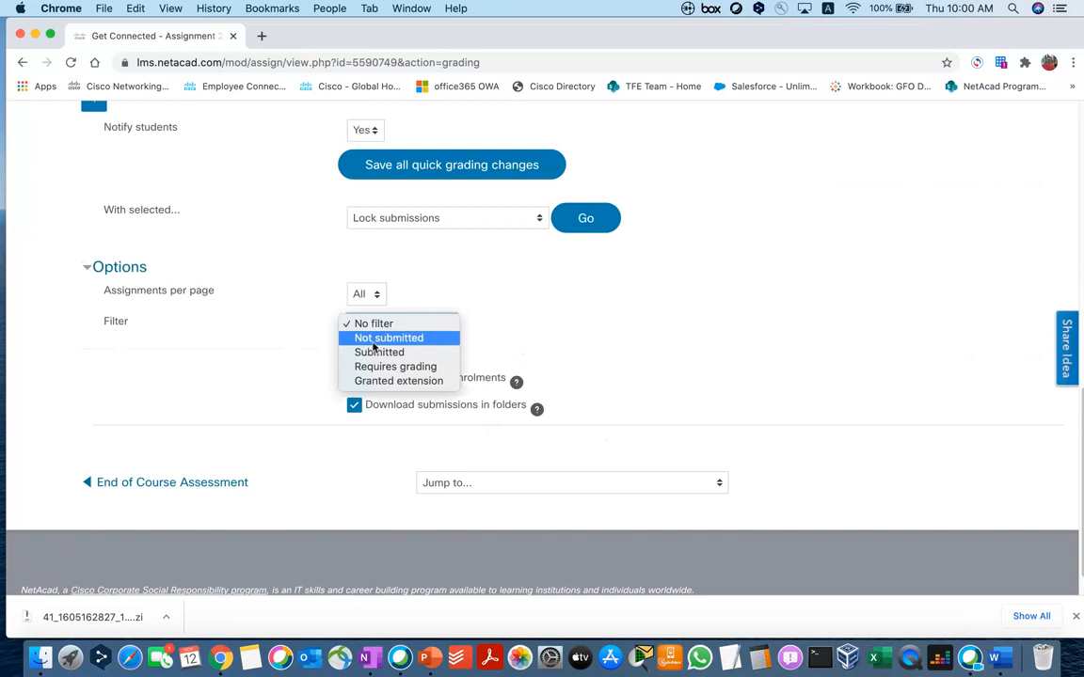
click(374, 341)
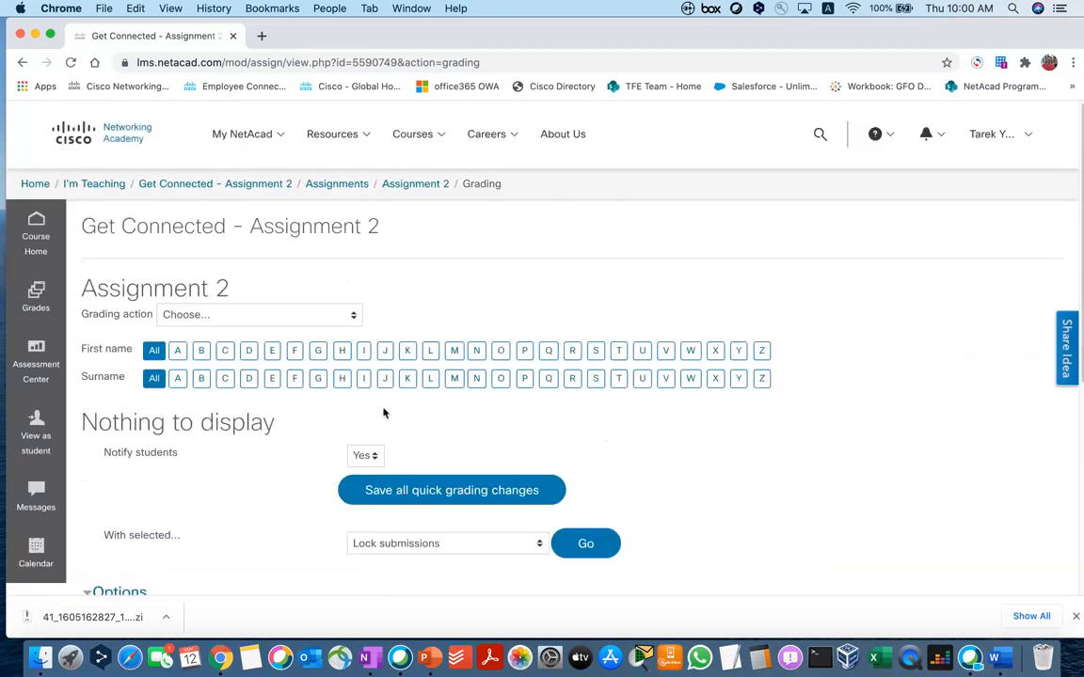
Step: Set the grading table filter to Submitted and look over the listed submissions
scroll(322, 390, down, 3)
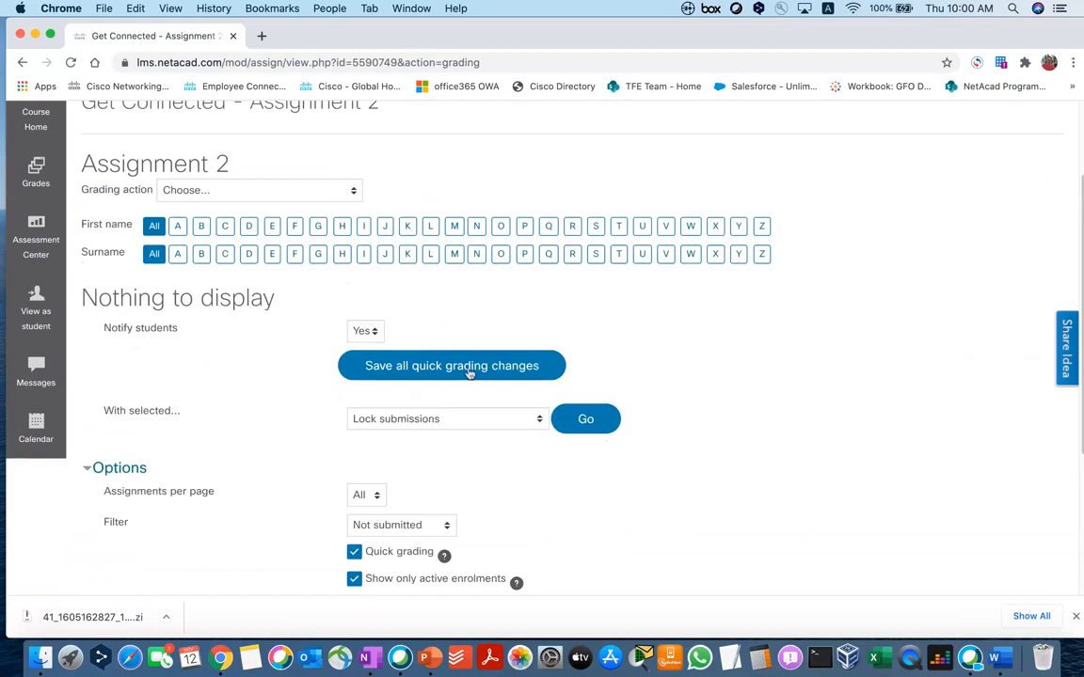
scroll(324, 330, down, 5)
click(389, 294)
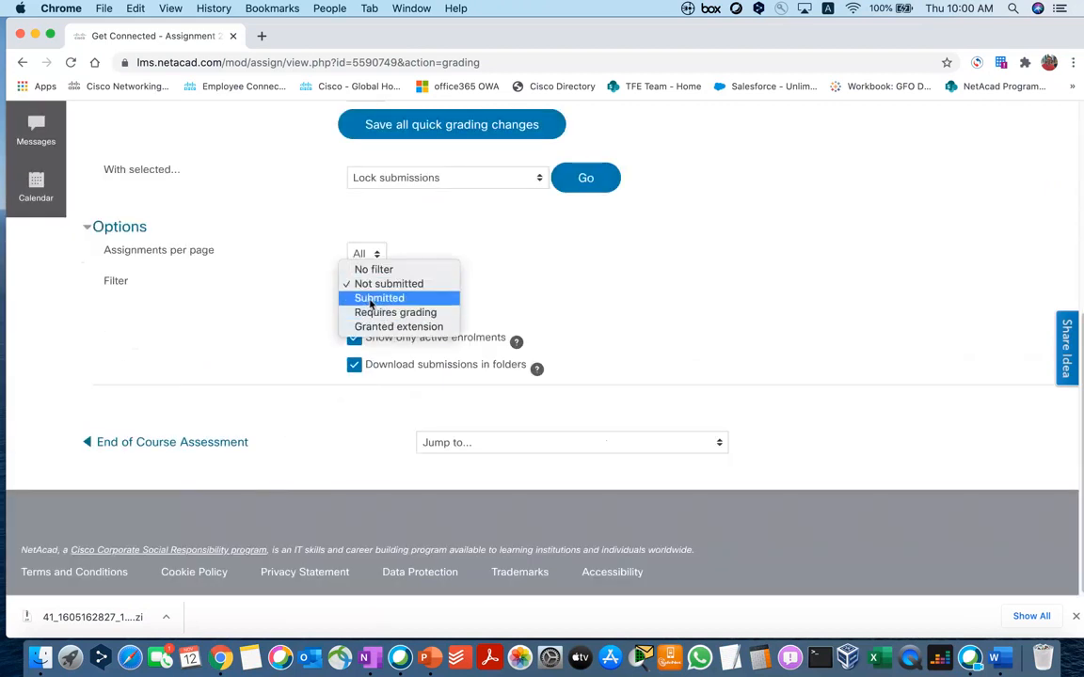
click(371, 297)
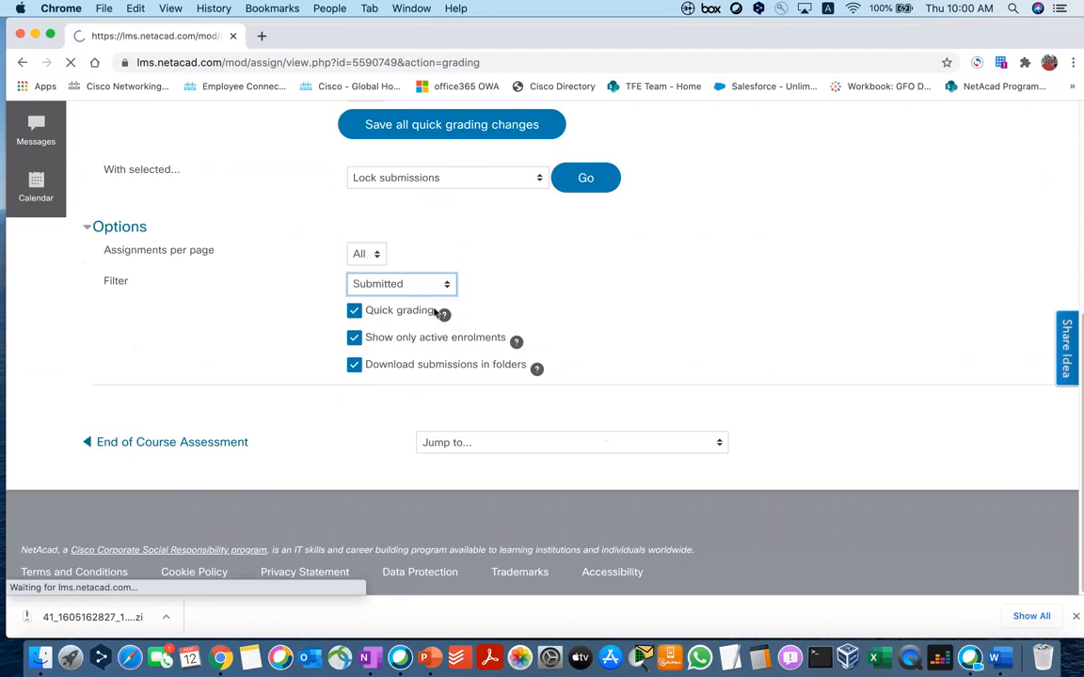
scroll(397, 428, down, 5)
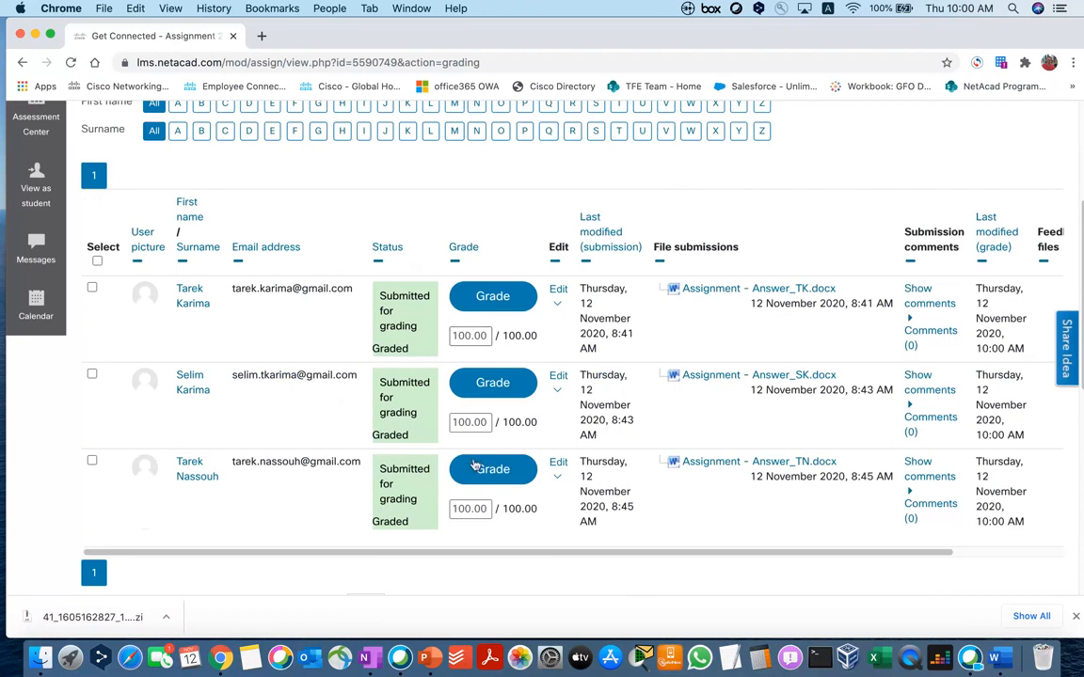
scroll(364, 496, up, 5)
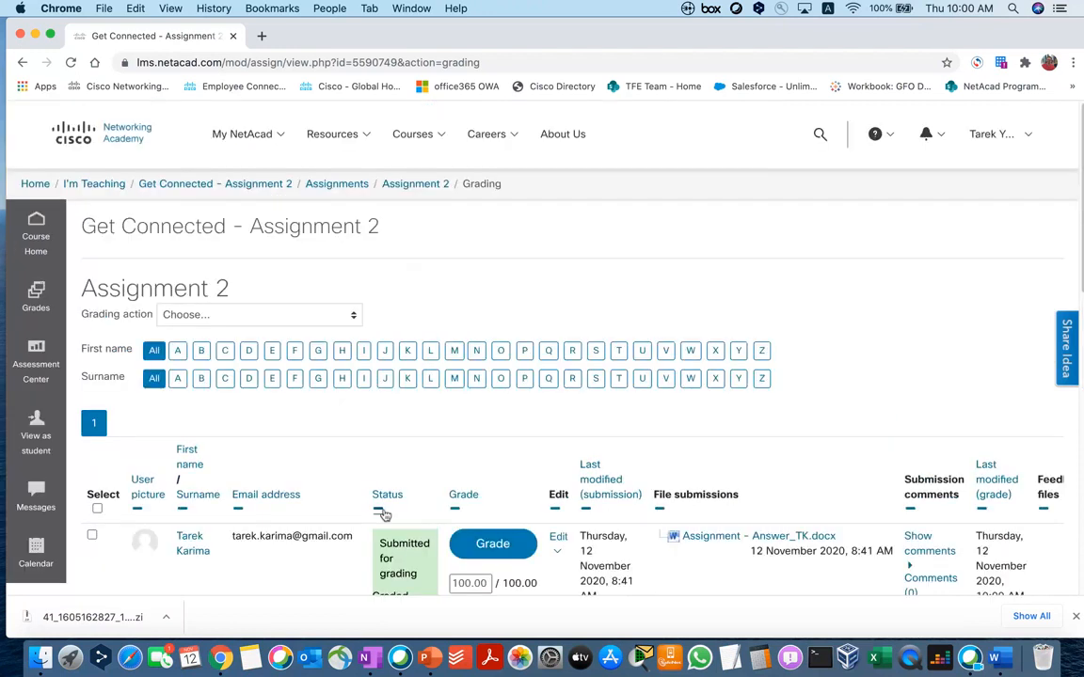
Step: Return to the I'm Teaching list, open the New LMS course Get Connected - Source and look through its sections
click(108, 187)
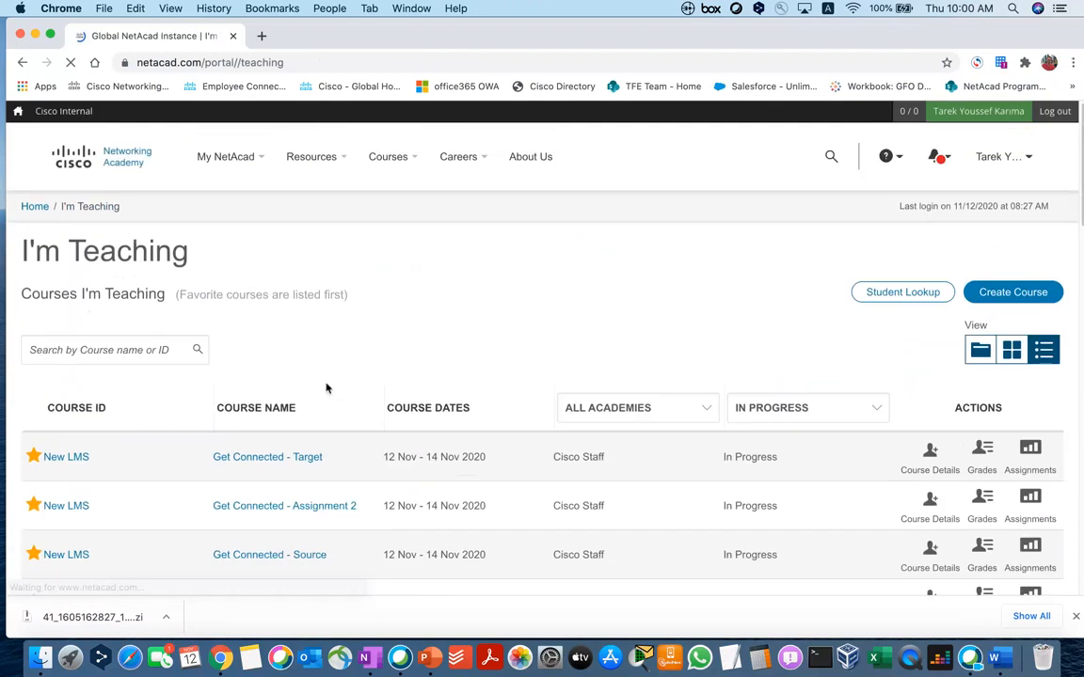
scroll(328, 381, down, 2)
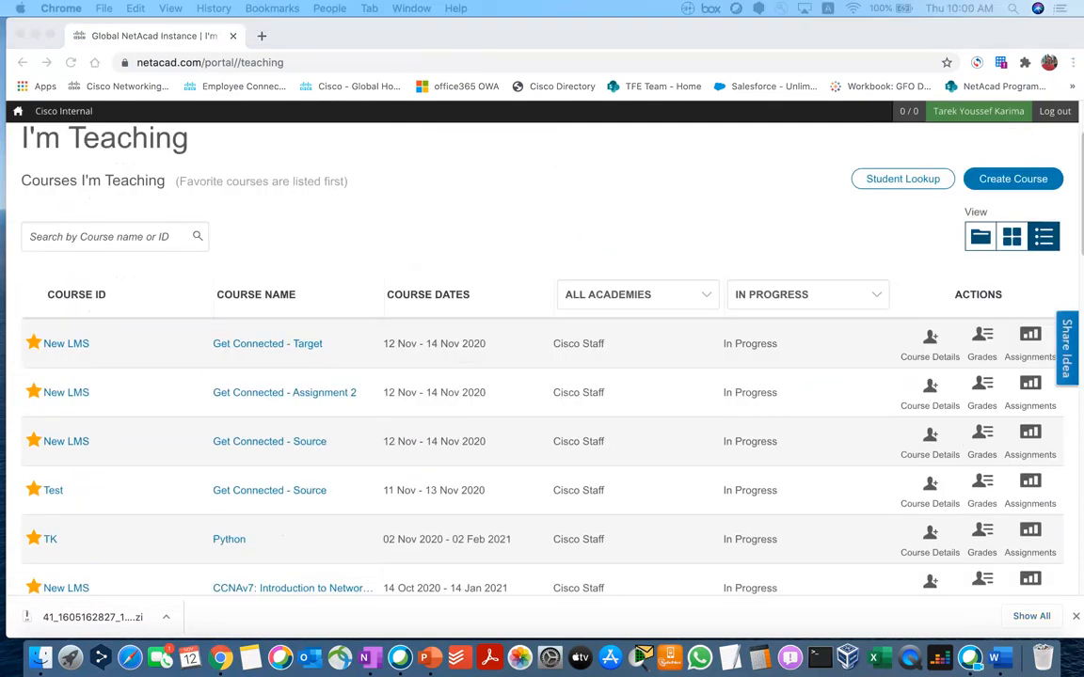
click(301, 442)
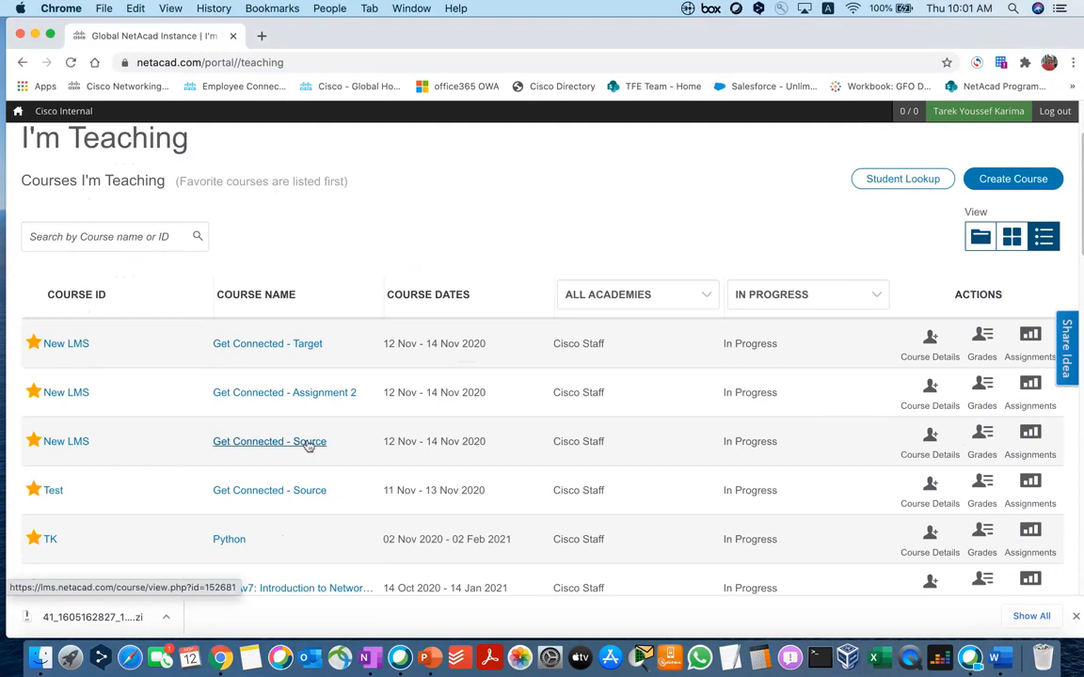
click(309, 445)
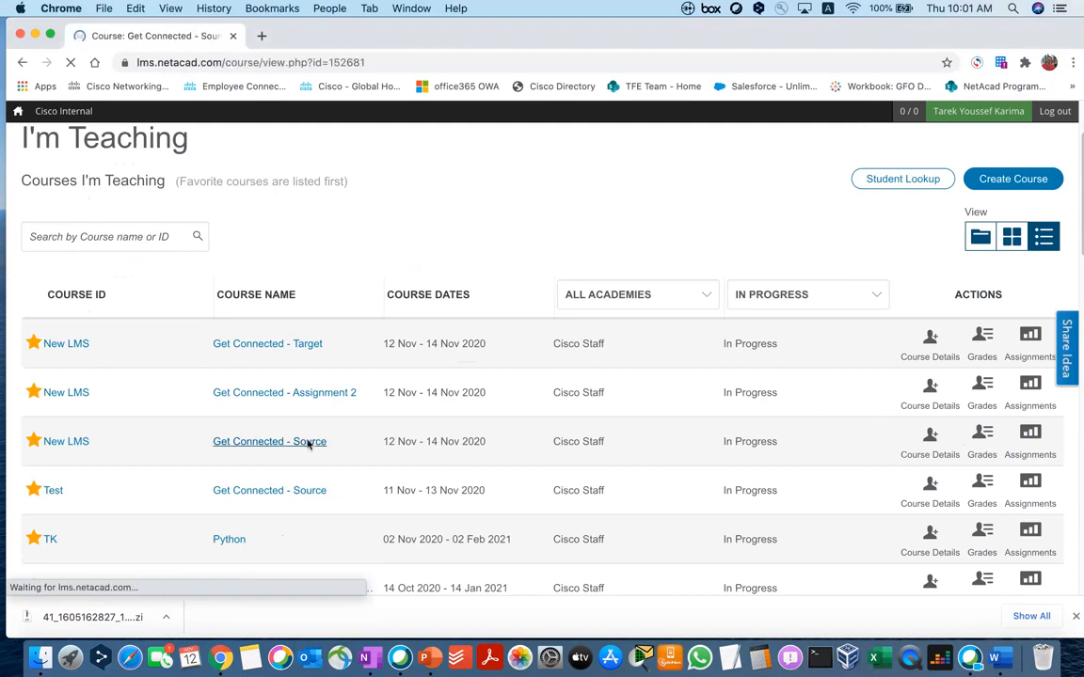
scroll(312, 439, down, 20)
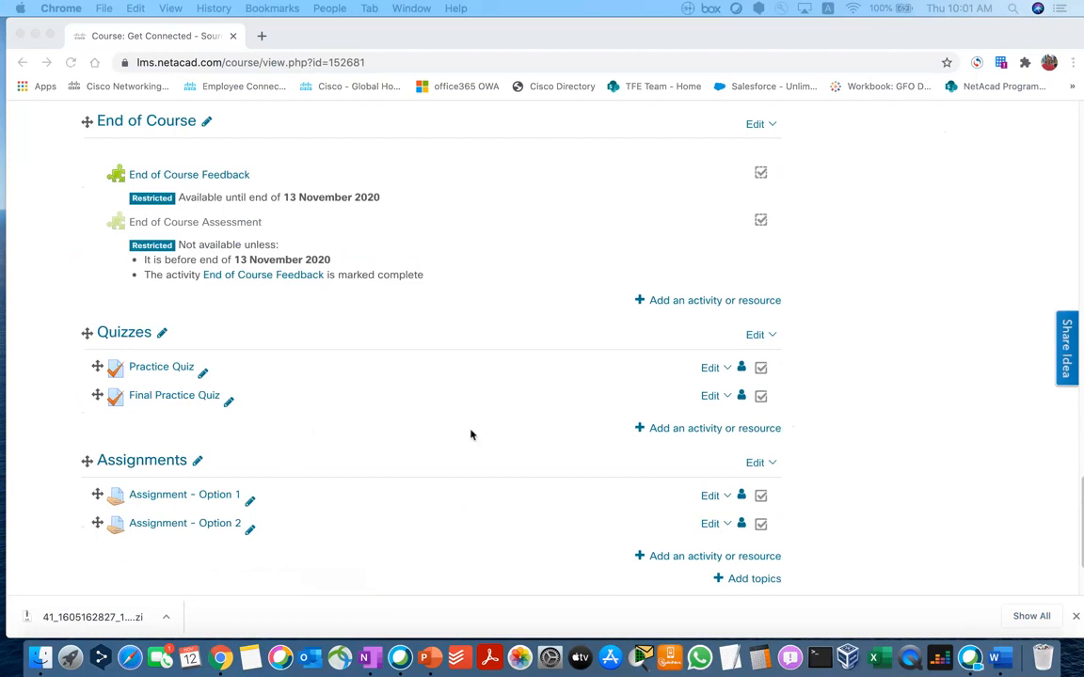
scroll(470, 434, up, 15)
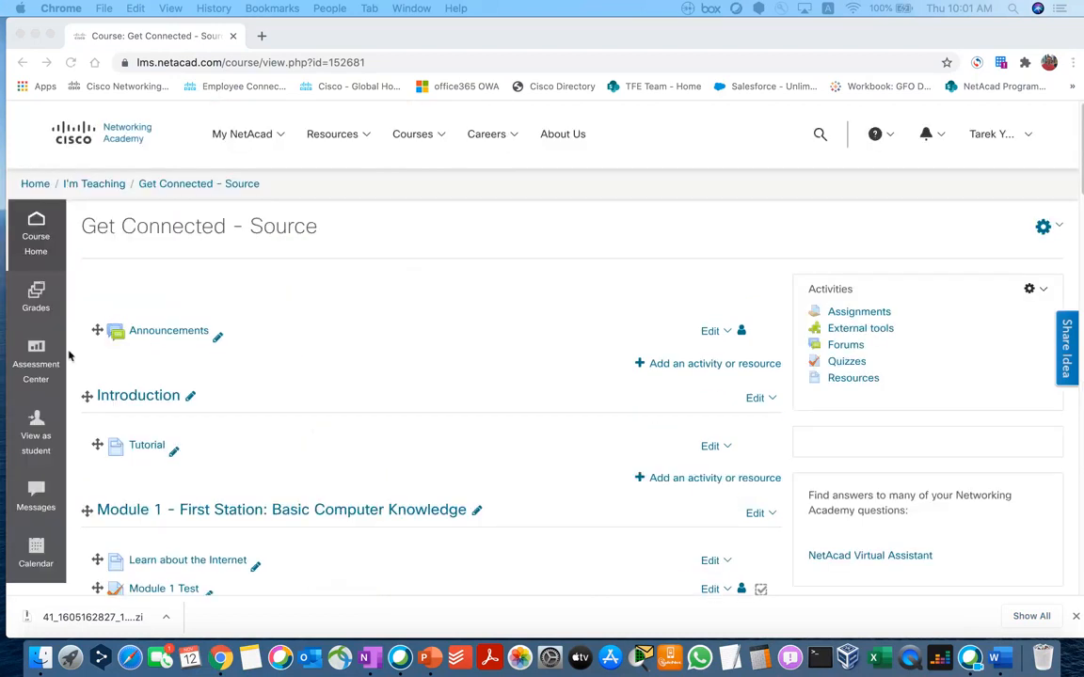
Step: Open the Get Connected - Source grades, restore the browser window to its large size and look over the Grader report
click(37, 299)
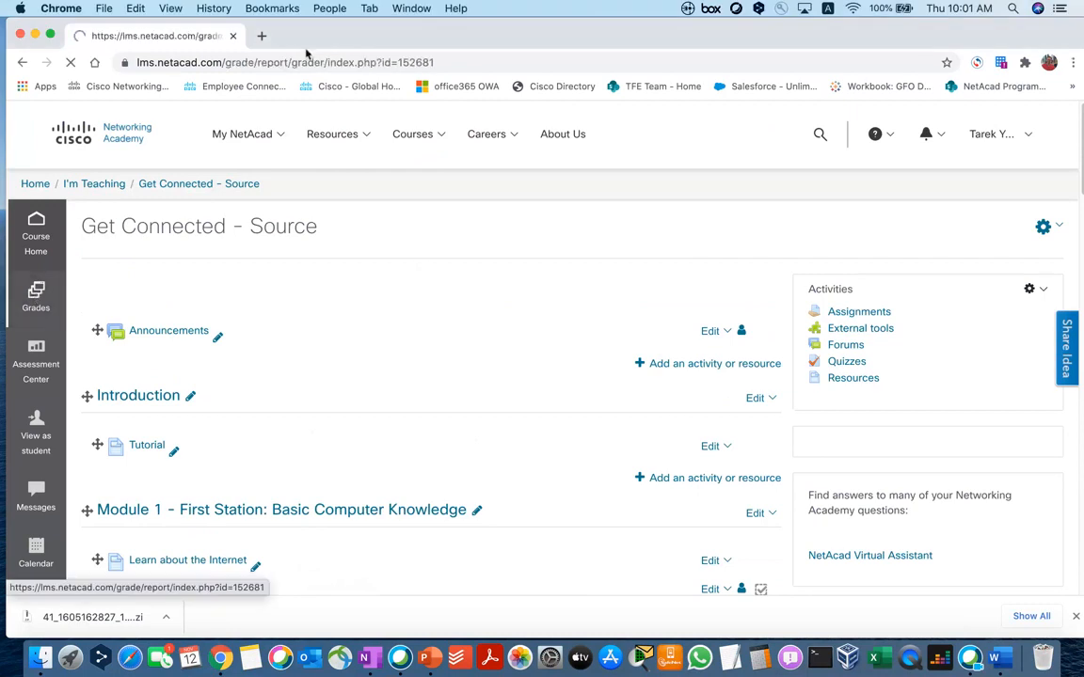
double_click(317, 39)
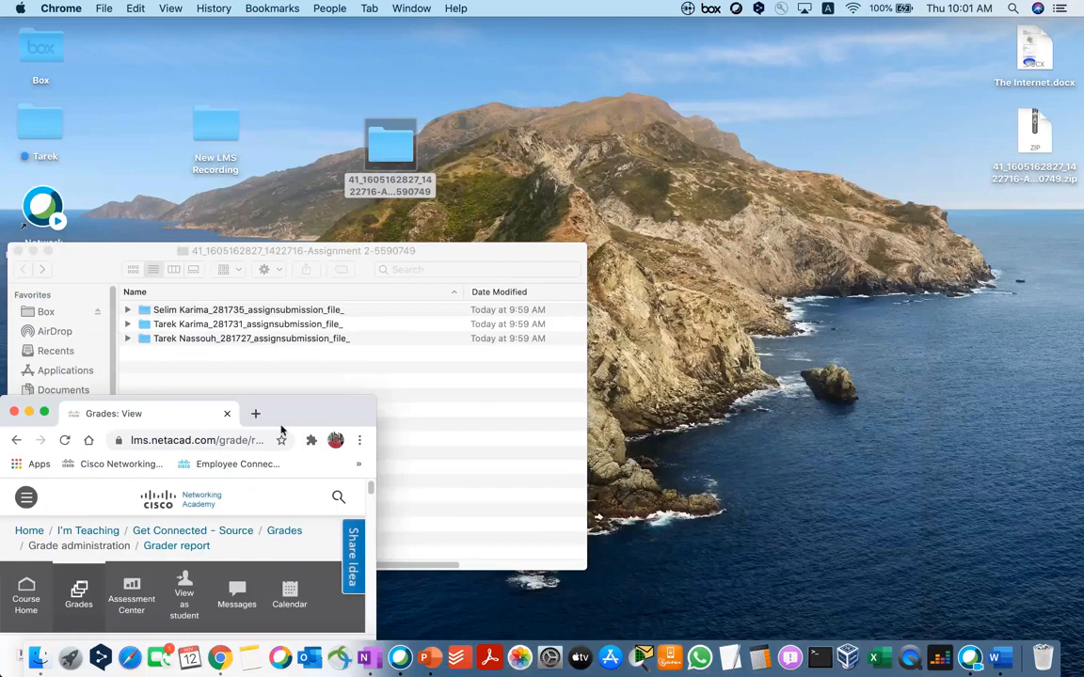
double_click(281, 430)
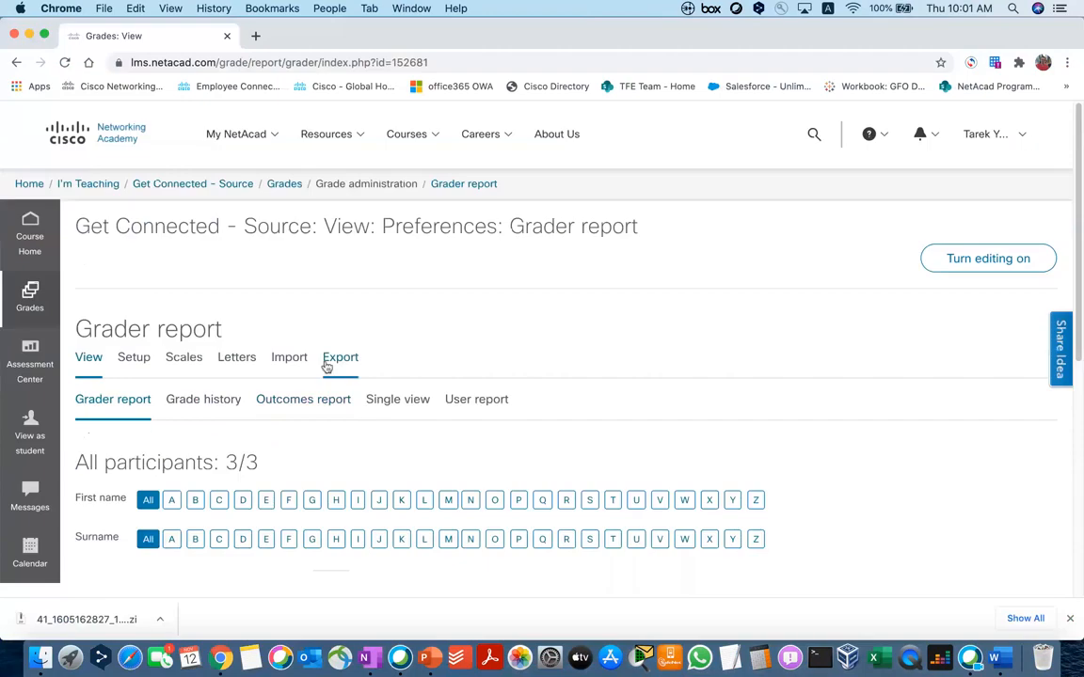
scroll(325, 363, down, 5)
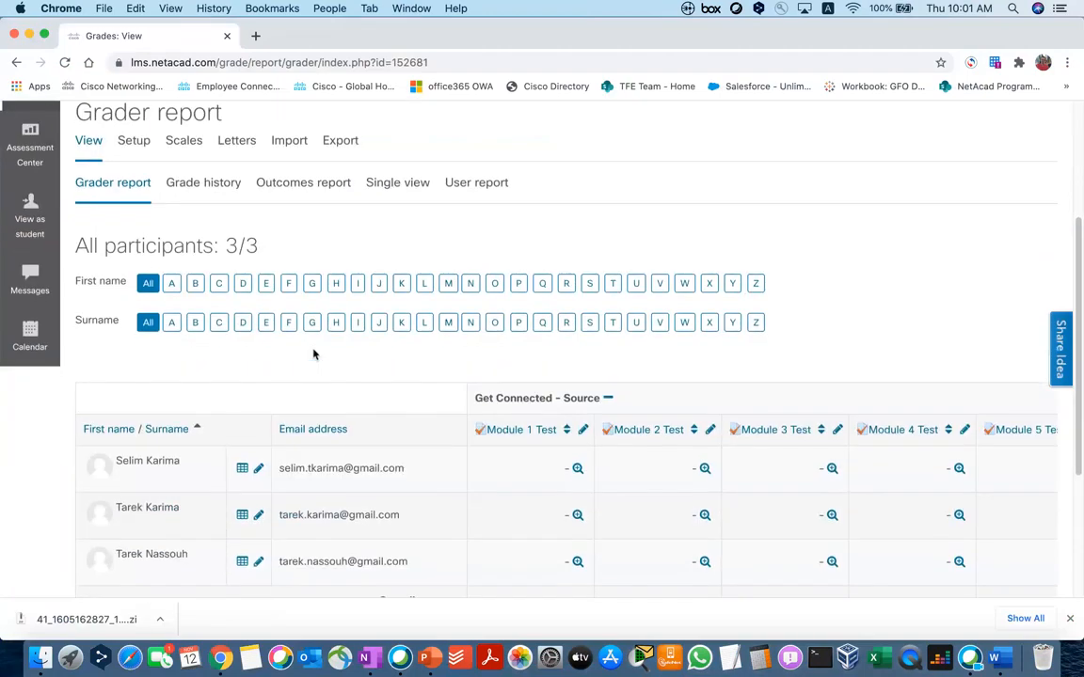
scroll(188, 334, up, 3)
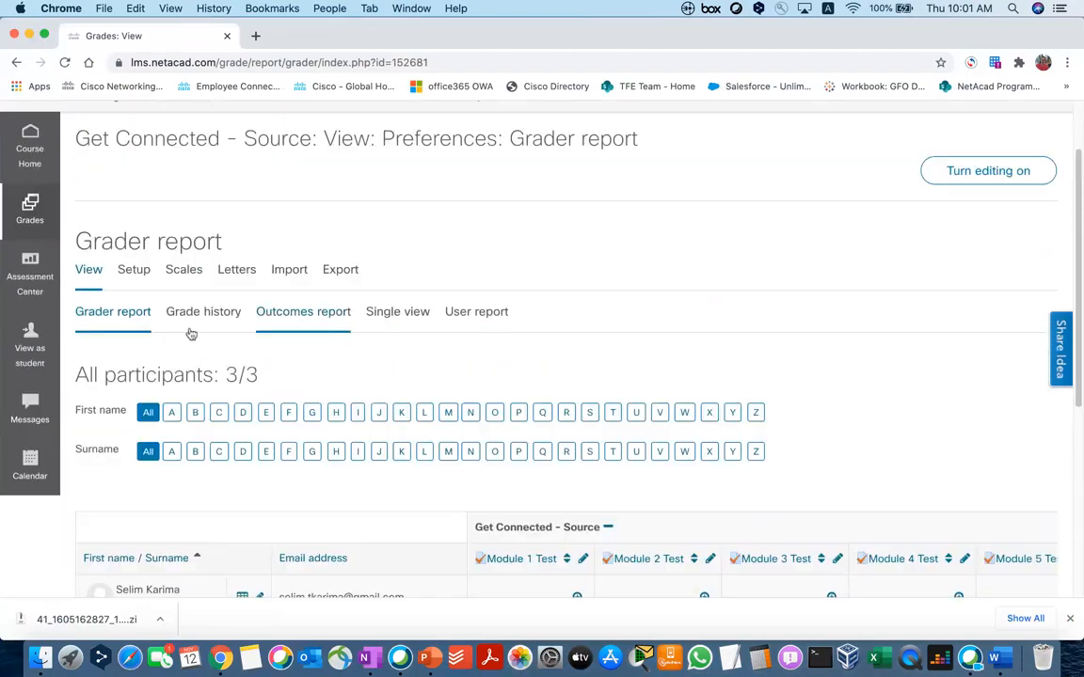
Step: Open the Gradebook setup and examine the weights and maximum grades of all grade items down to the course total
click(136, 276)
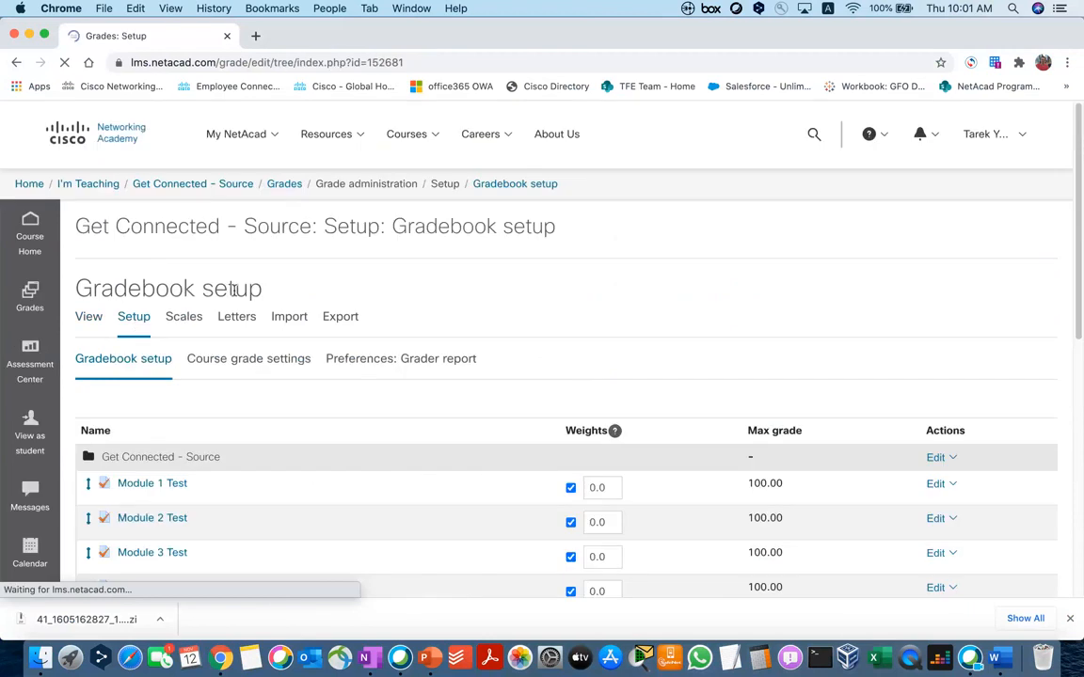
scroll(501, 325, down, 5)
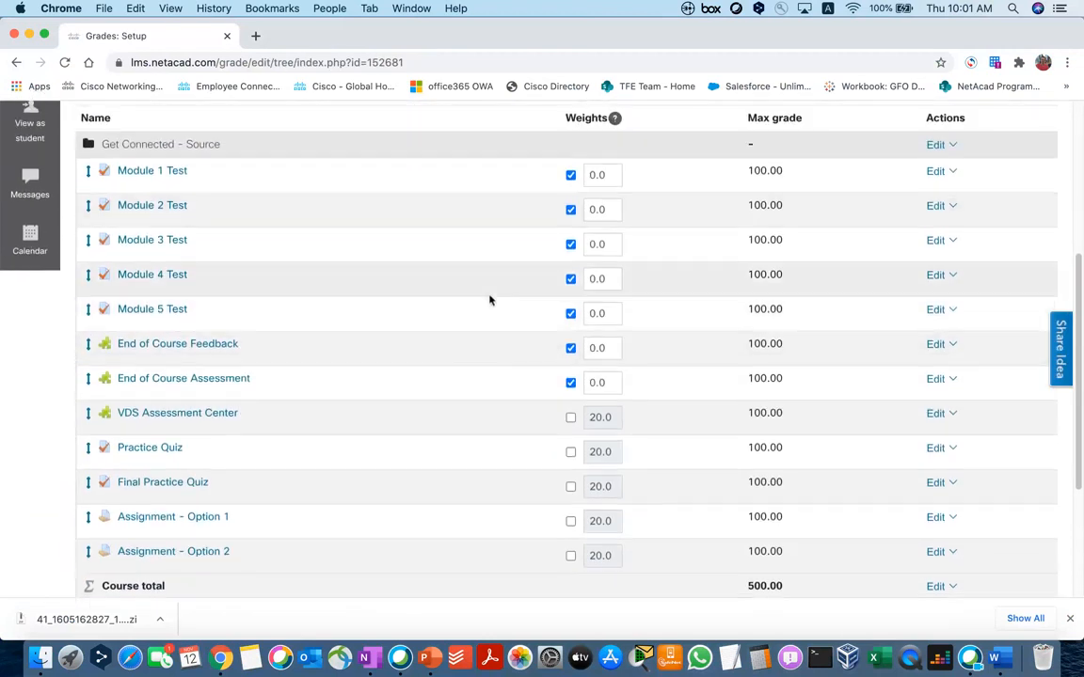
scroll(476, 297, up, 2)
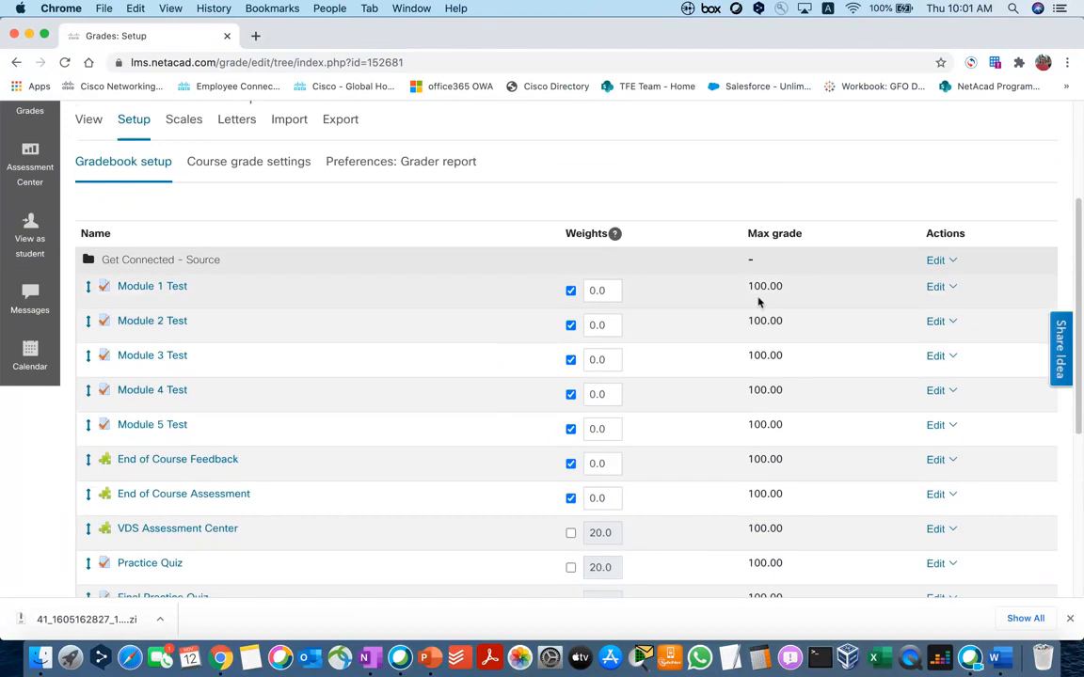
scroll(758, 302, down, 2)
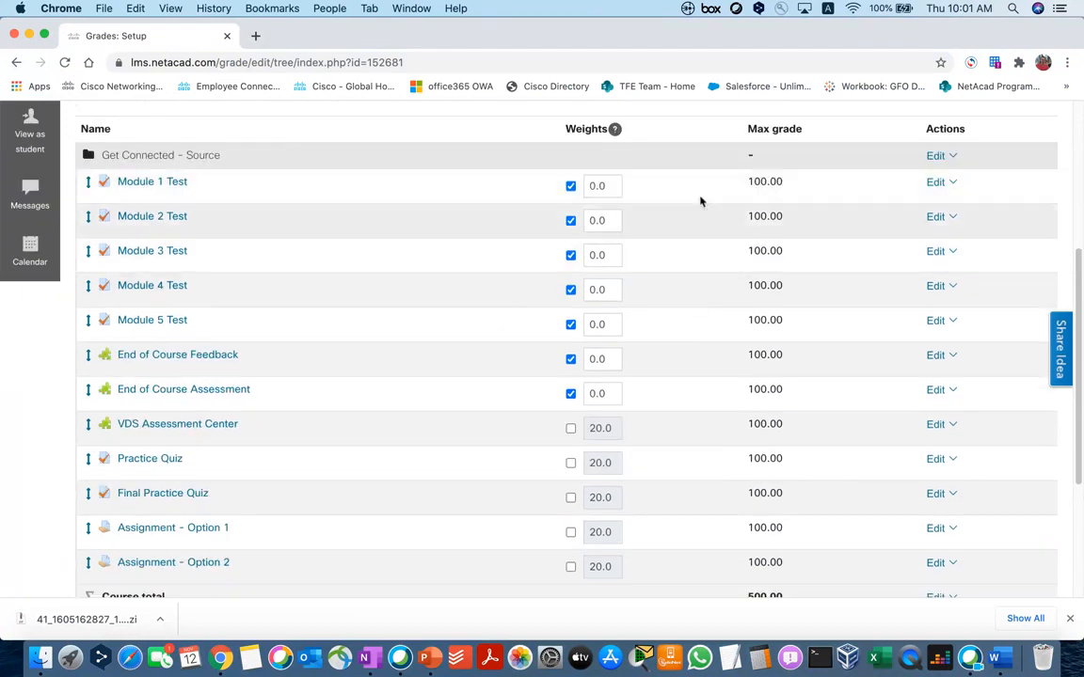
scroll(733, 196, down, 4)
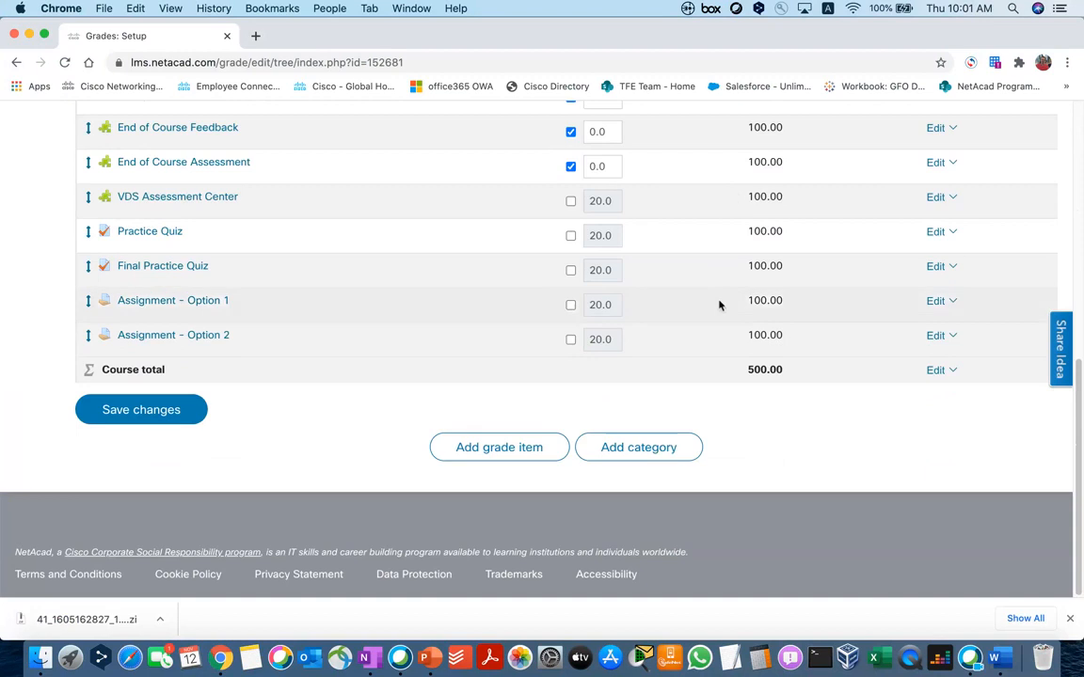
Step: Review the grade items from Module 1 Test to Assignment - Option 2, comparing their weights with the course total's maximum grade
scroll(719, 302, up, 5)
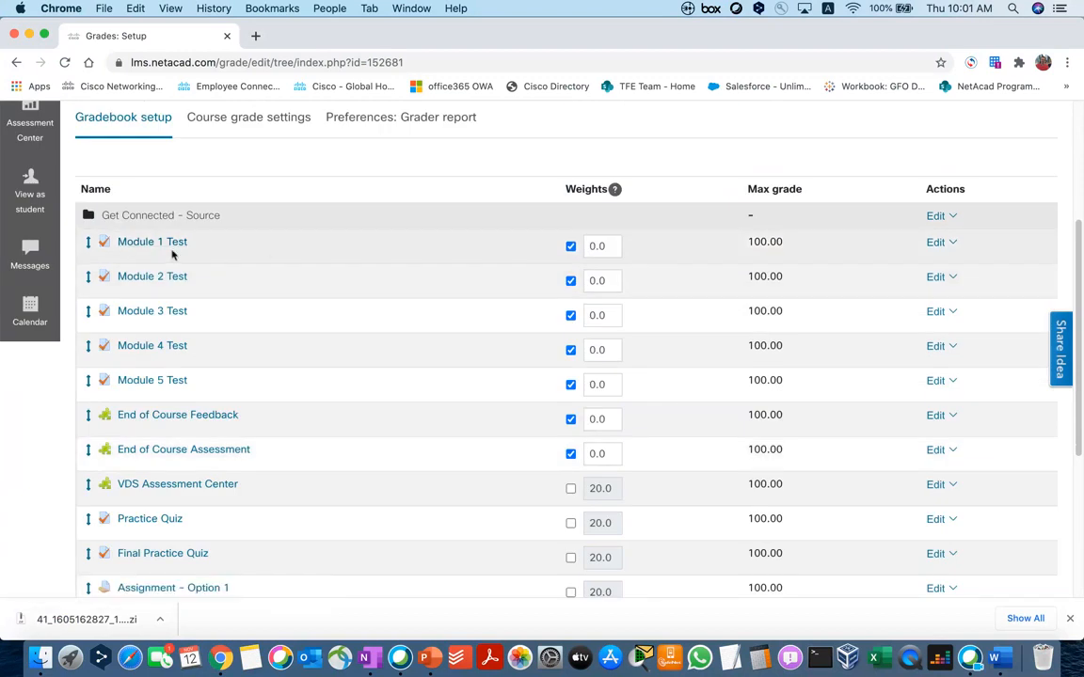
scroll(207, 405, down, 1)
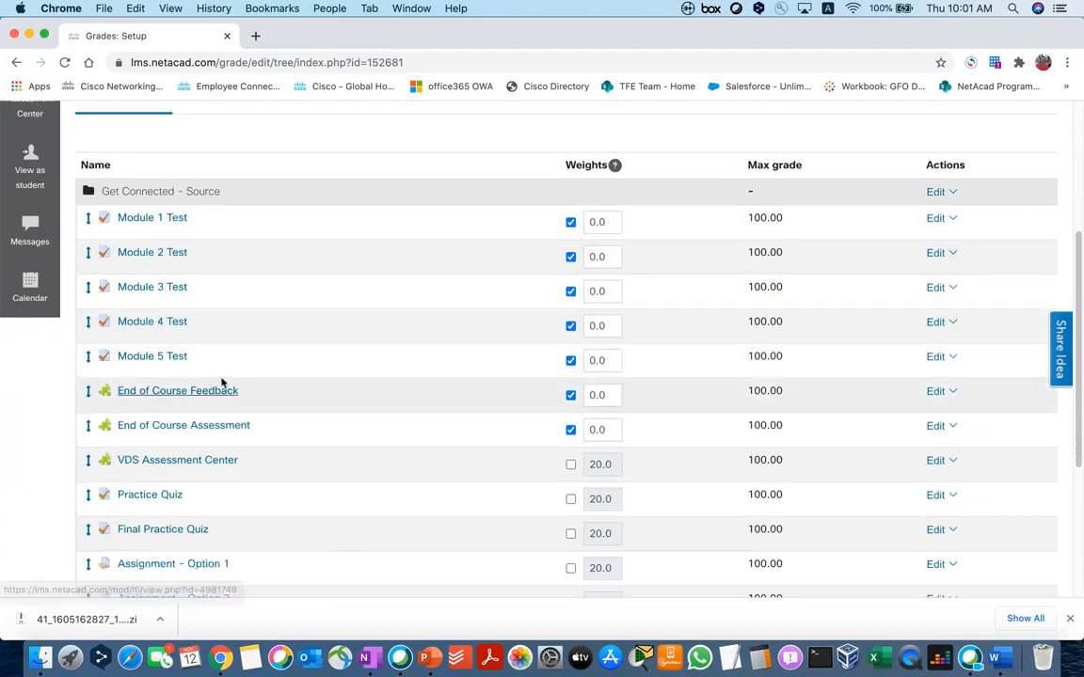
scroll(258, 449, down, 3)
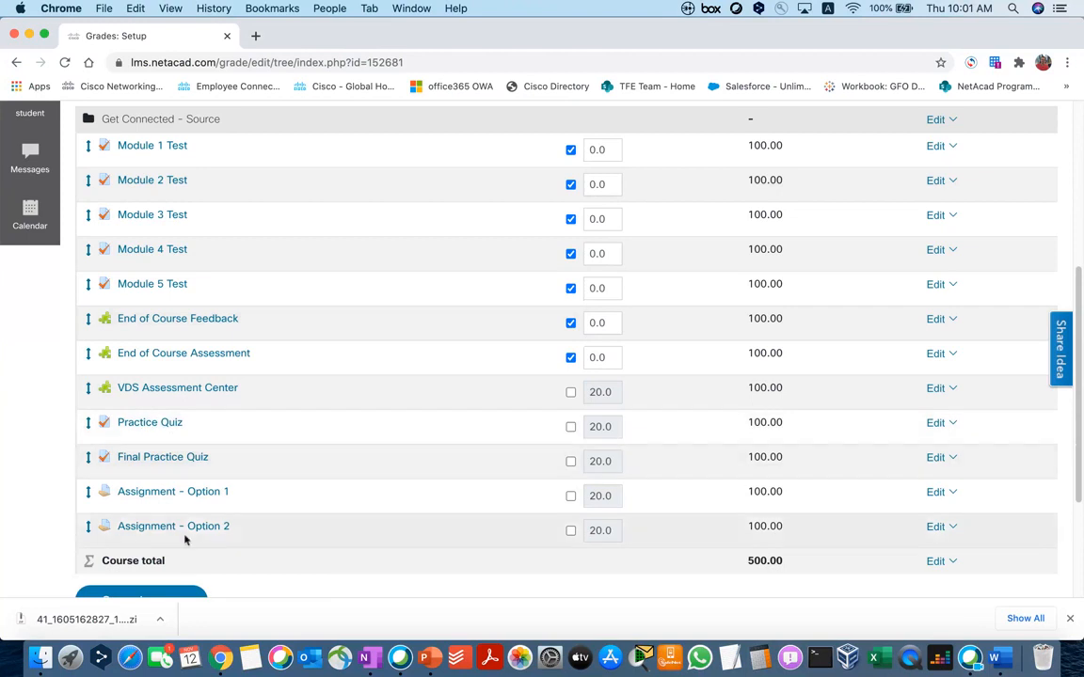
scroll(725, 343, up, 2)
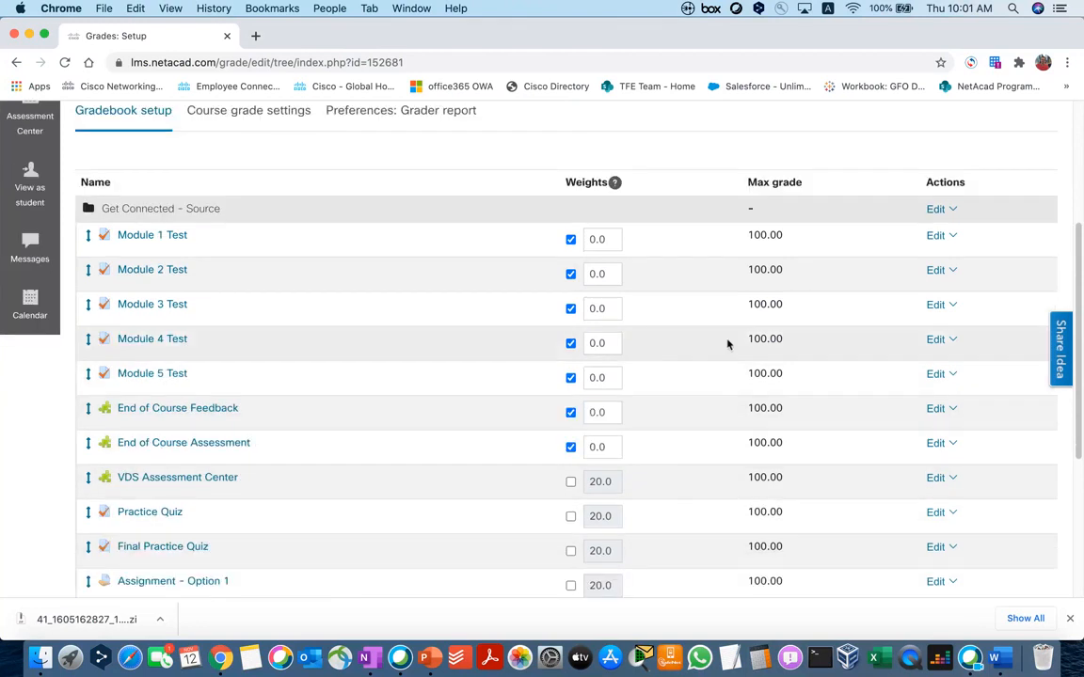
scroll(727, 344, down, 5)
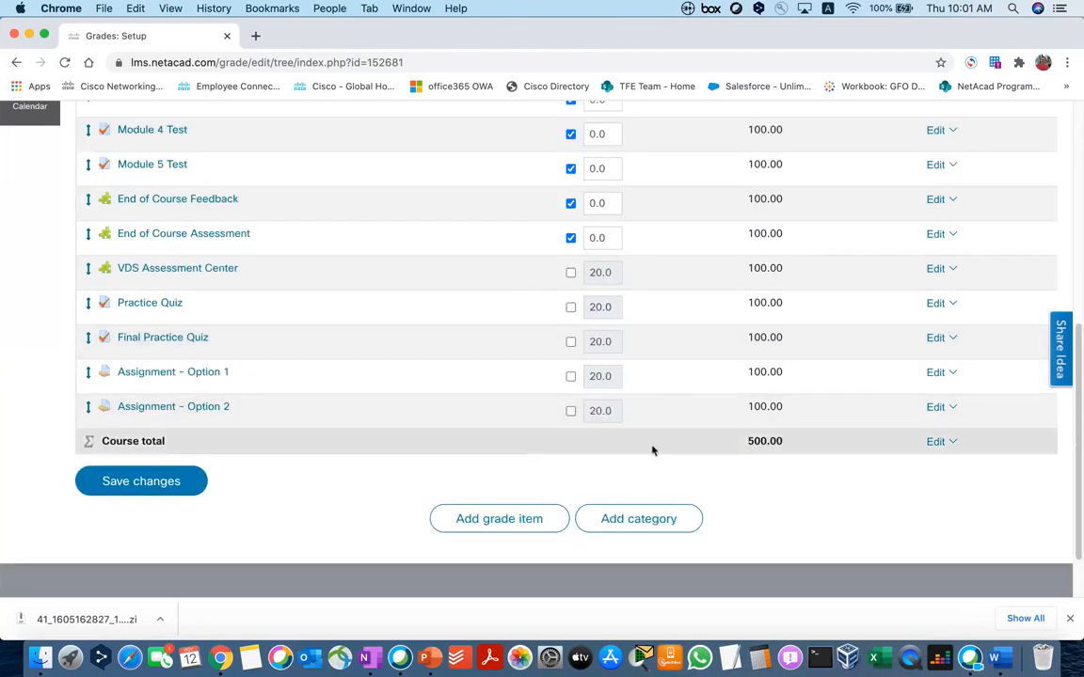
double_click(792, 444)
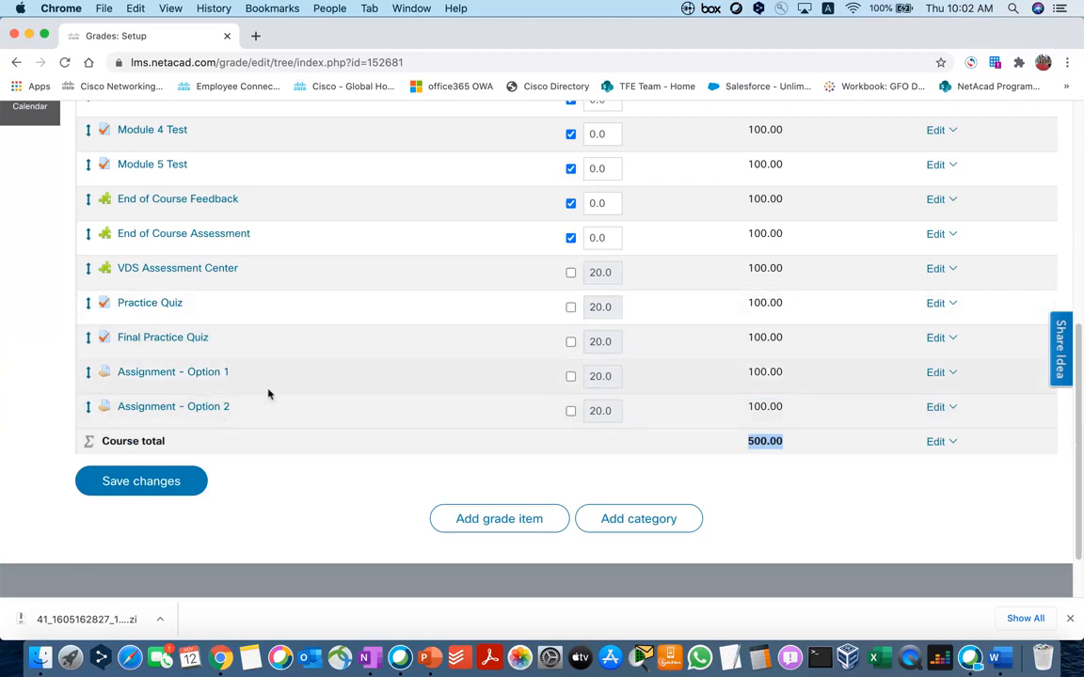
click(698, 453)
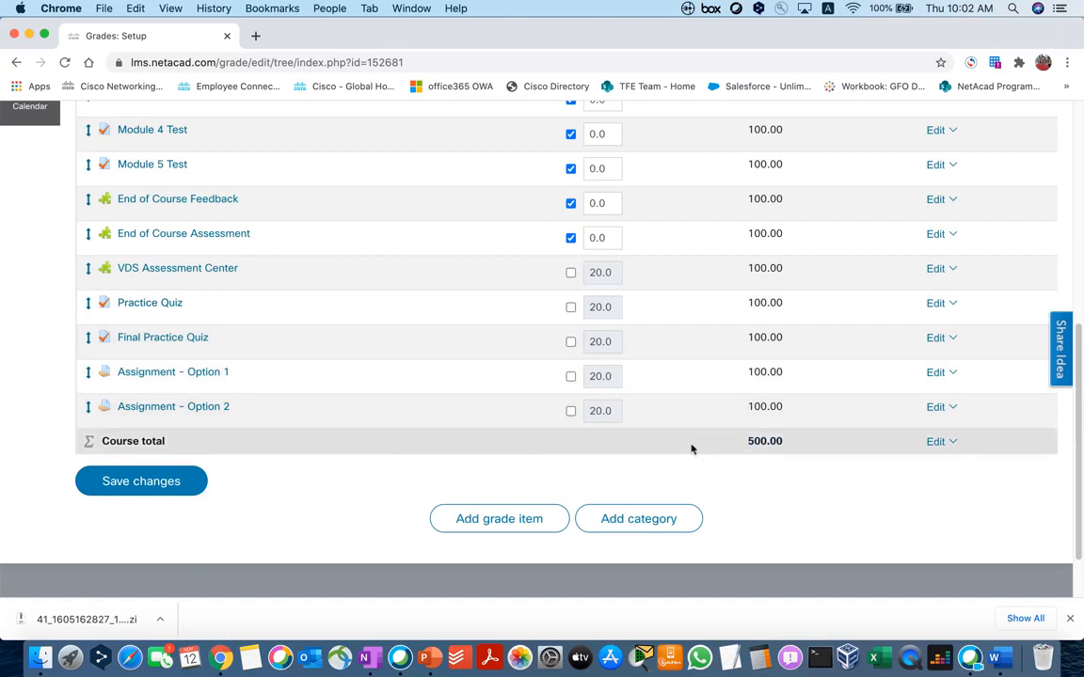
scroll(405, 446, up, 3)
scroll(385, 448, down, 2)
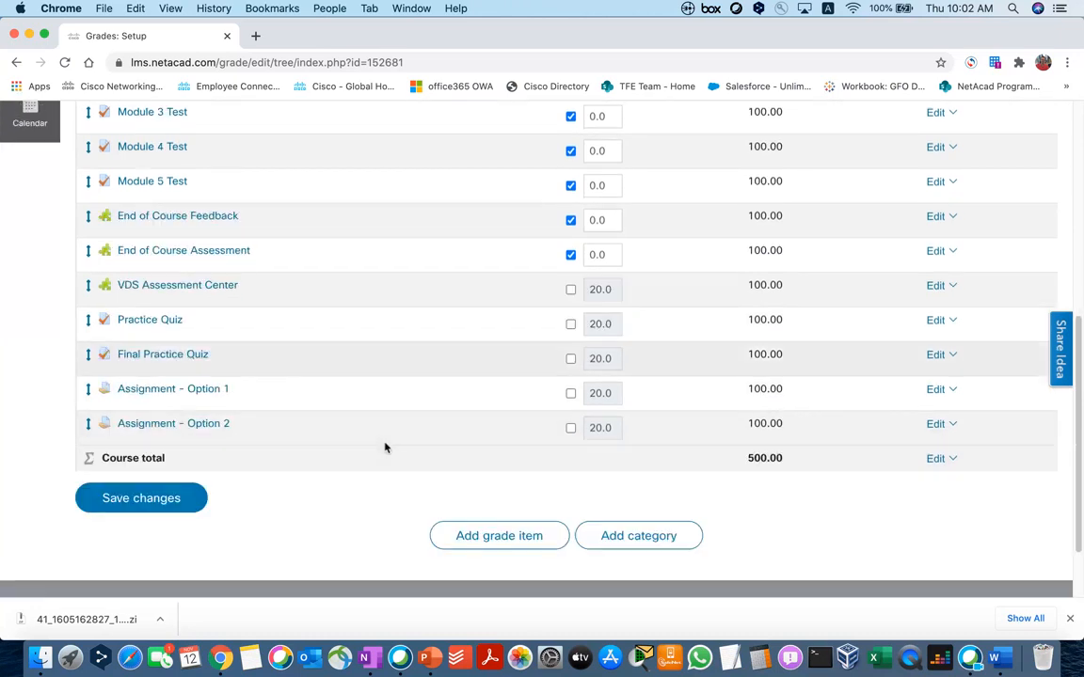
Step: Look through the module tests, end-of-course items, quizzes and assignments in the gradebook to see which belong together as categories
scroll(384, 448, up, 3)
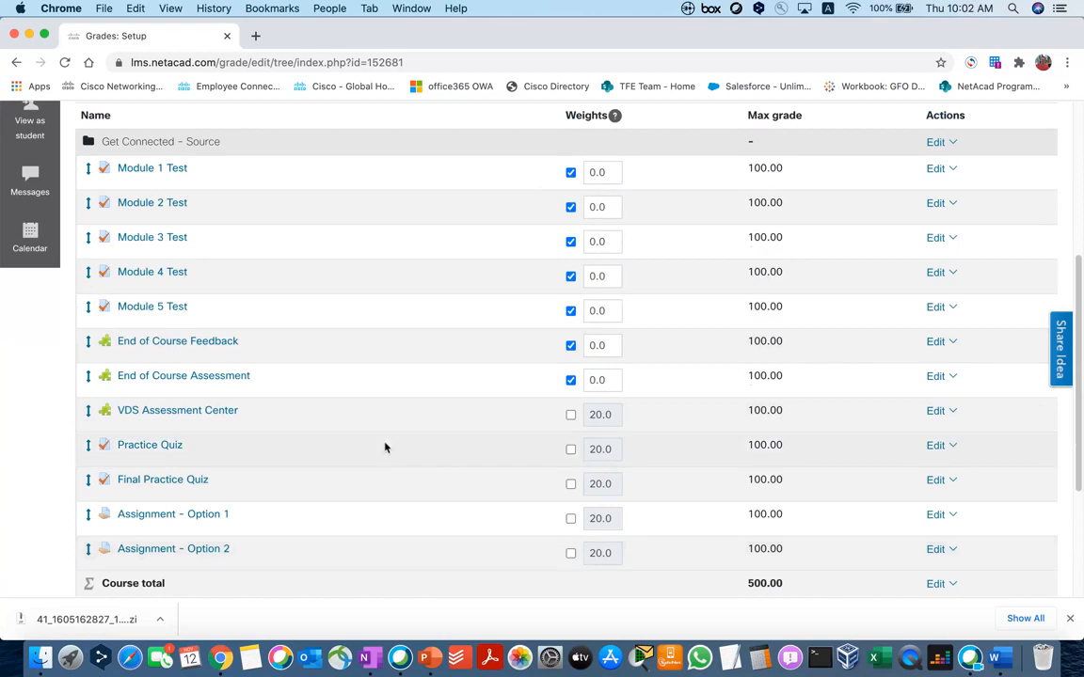
scroll(479, 449, up, 1)
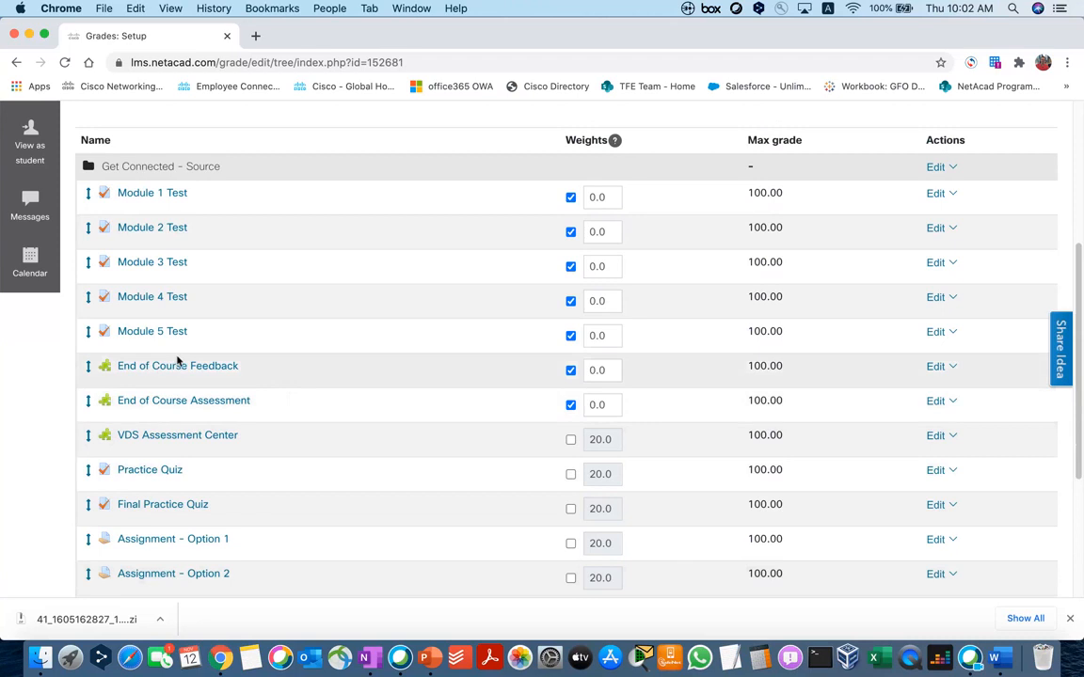
scroll(338, 355, down, 2)
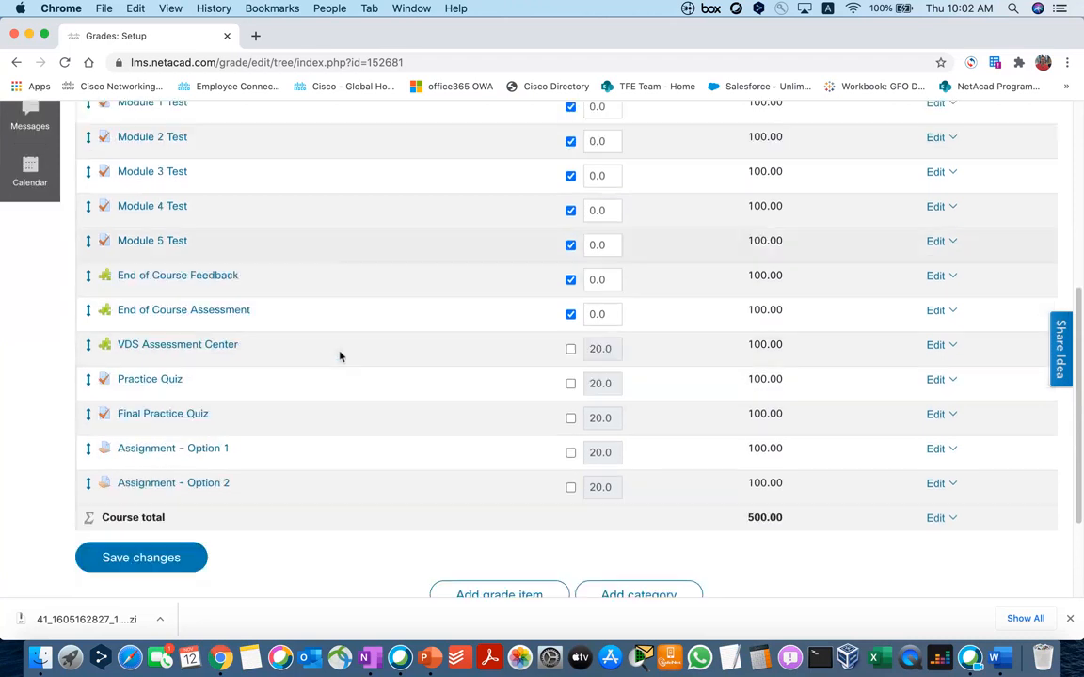
scroll(341, 355, up, 1)
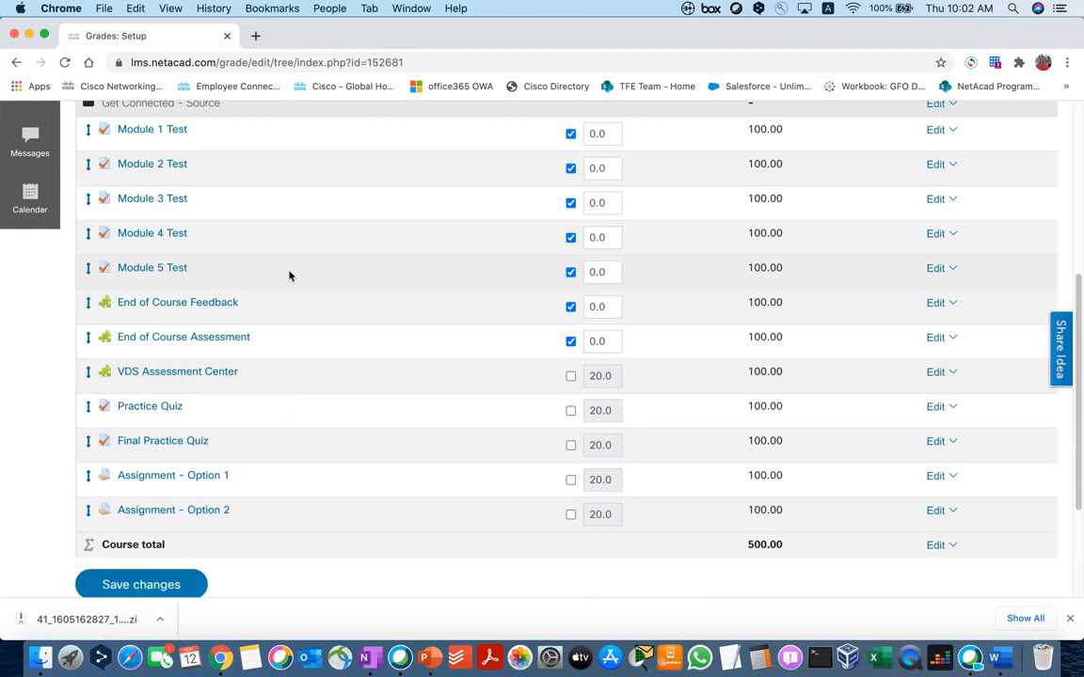
scroll(289, 274, up, 1)
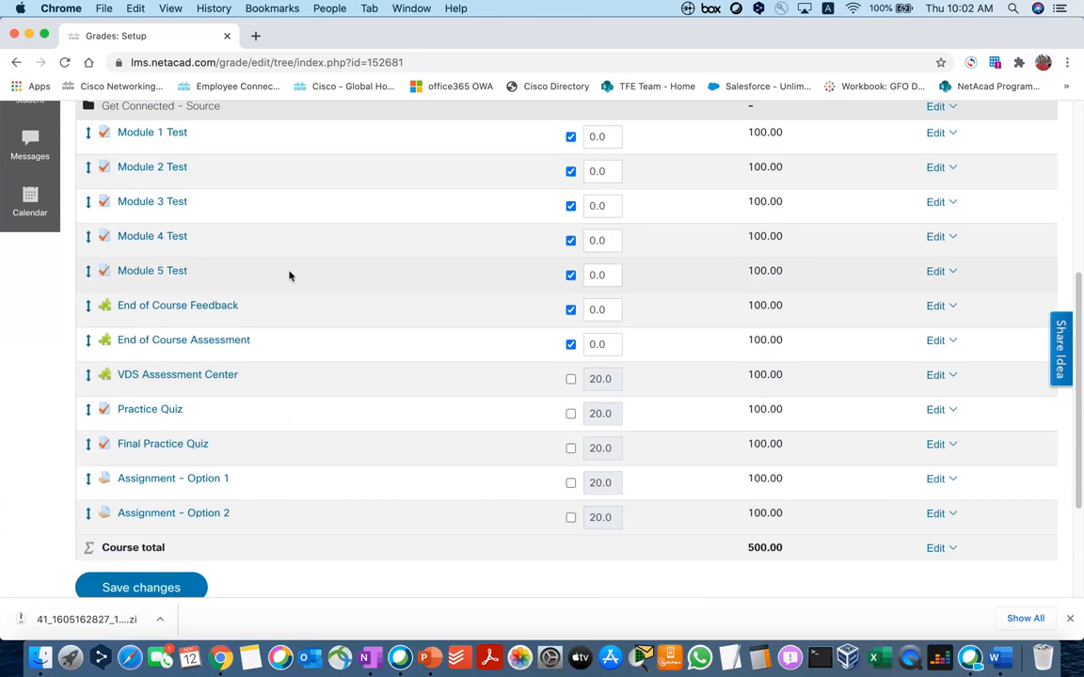
scroll(363, 301, up, 1)
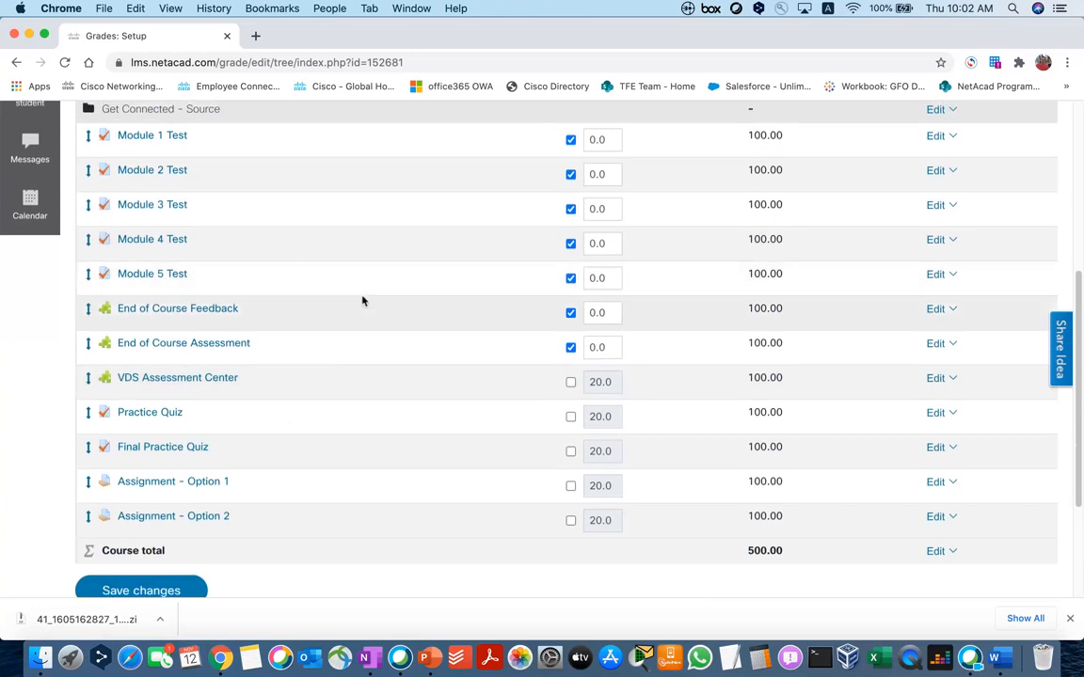
scroll(363, 301, up, 3)
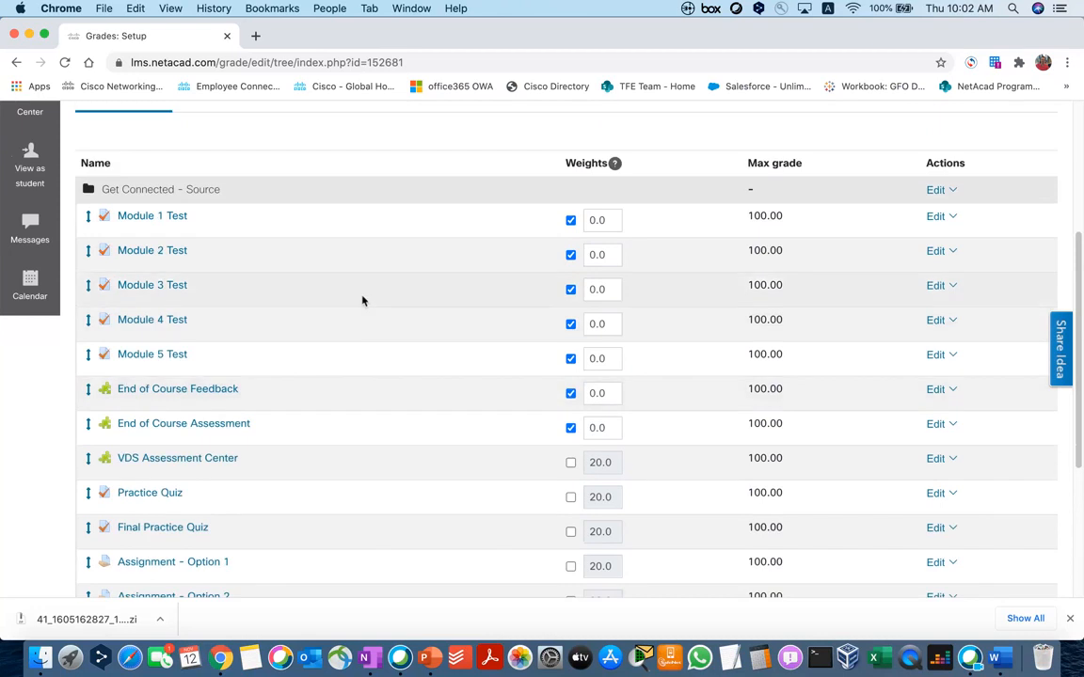
scroll(230, 334, down, 4)
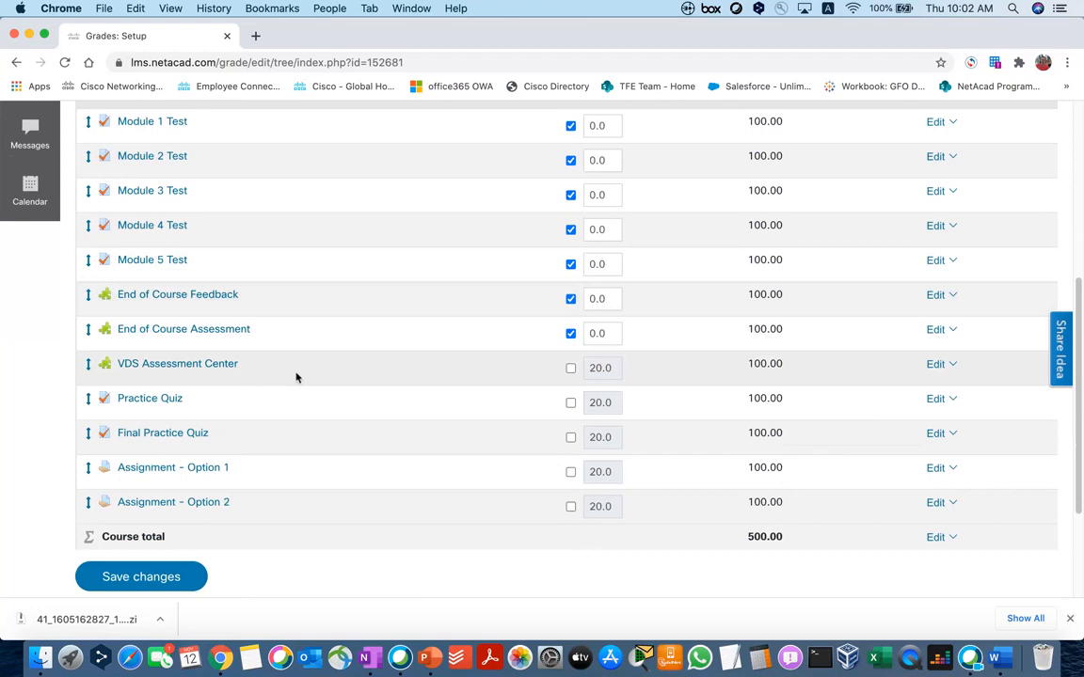
scroll(263, 367, down, 1)
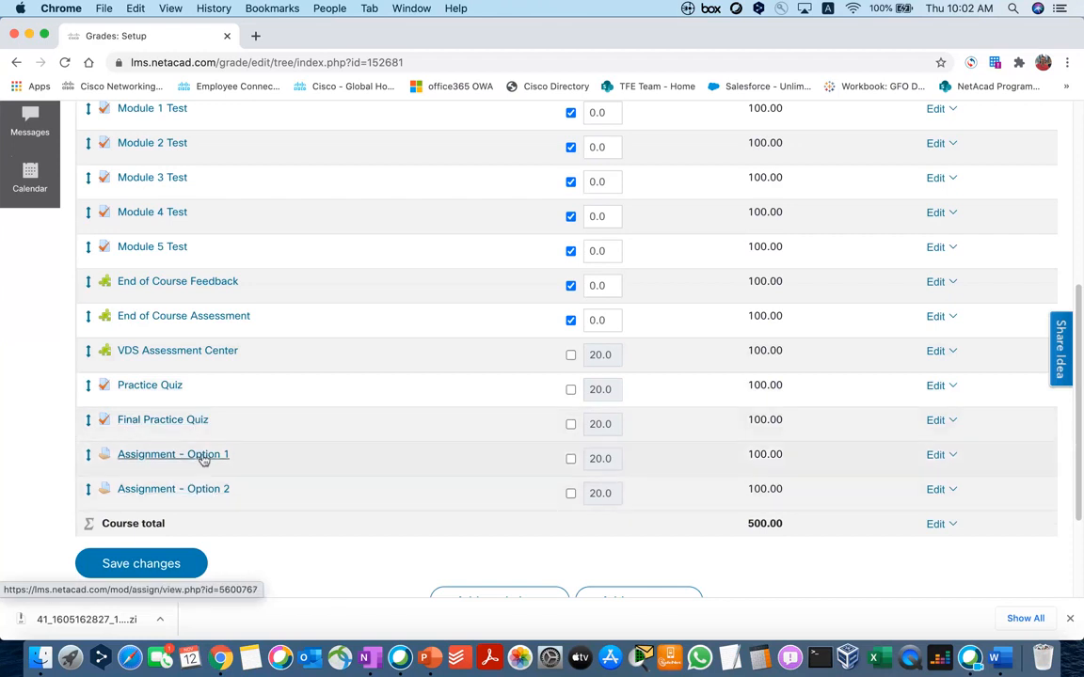
scroll(315, 429, down, 1)
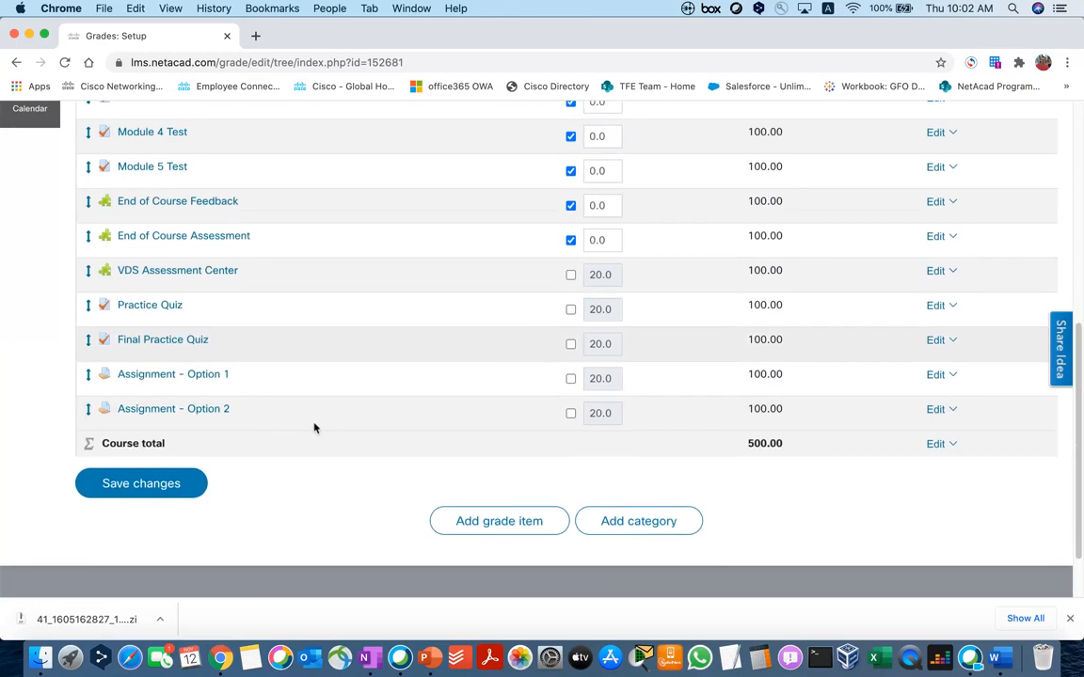
scroll(314, 428, up, 5)
scroll(314, 428, down, 6)
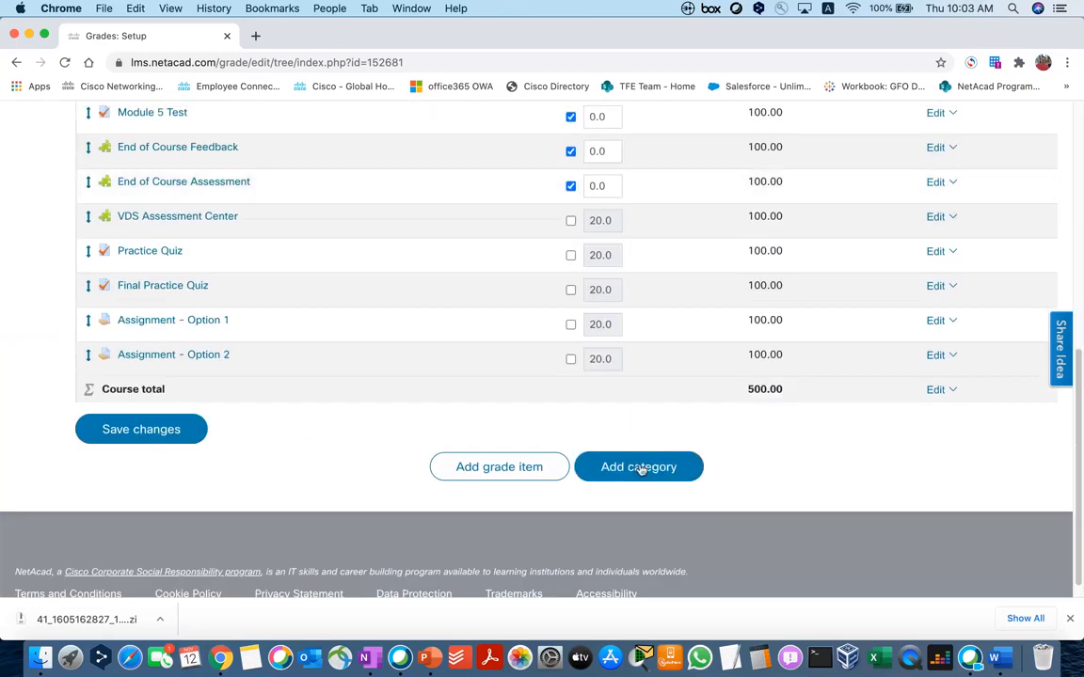
scroll(301, 384, up, 3)
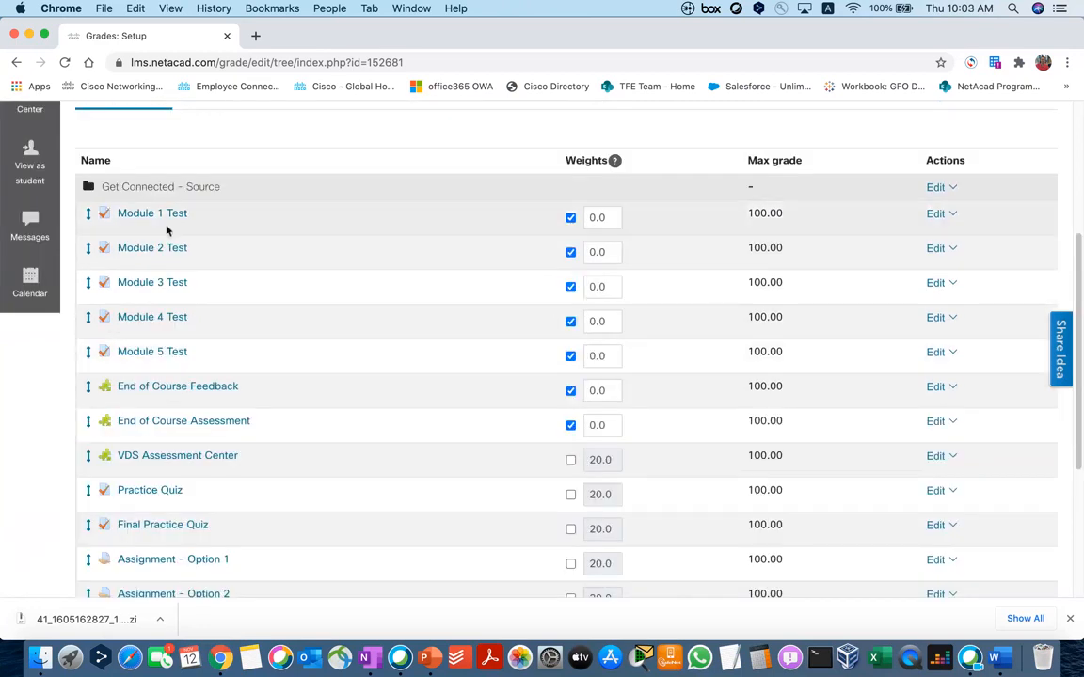
Step: Add a new grade category named Module Exams with its aggregation set to Mean of grades
scroll(667, 543, down, 3)
click(668, 572)
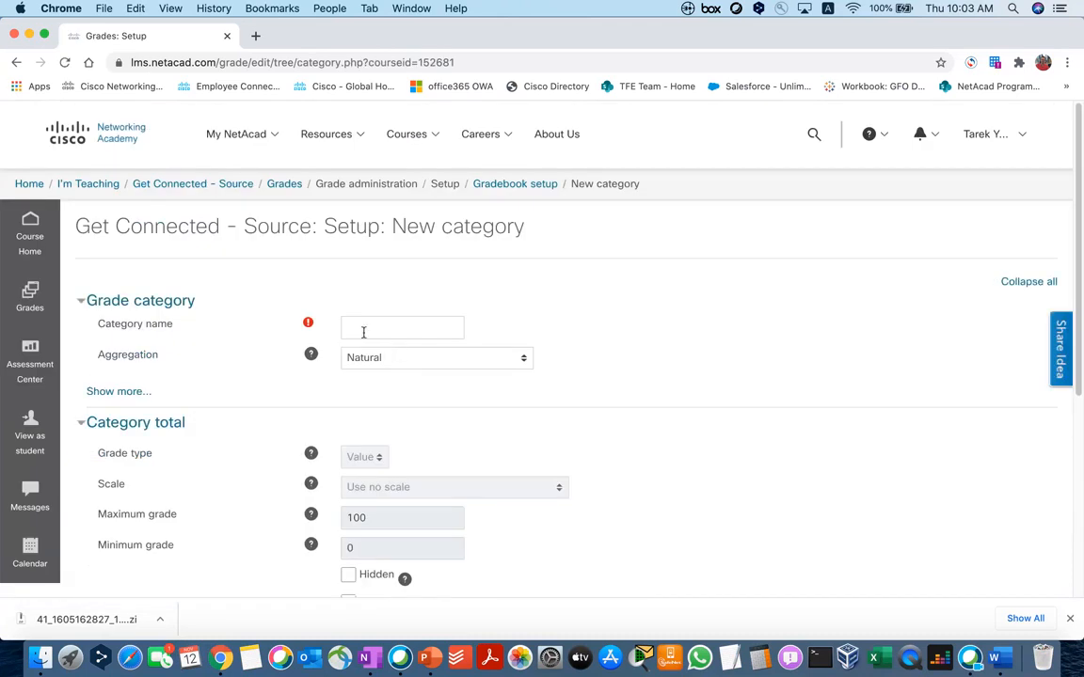
click(392, 328)
text(Module Exams)
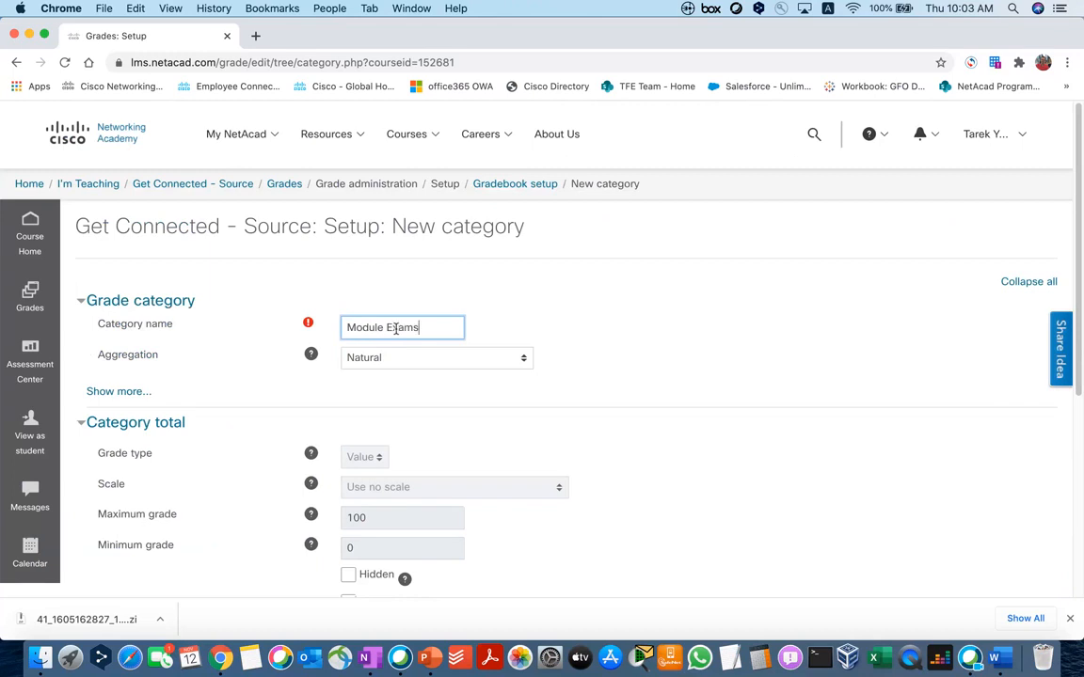
click(463, 357)
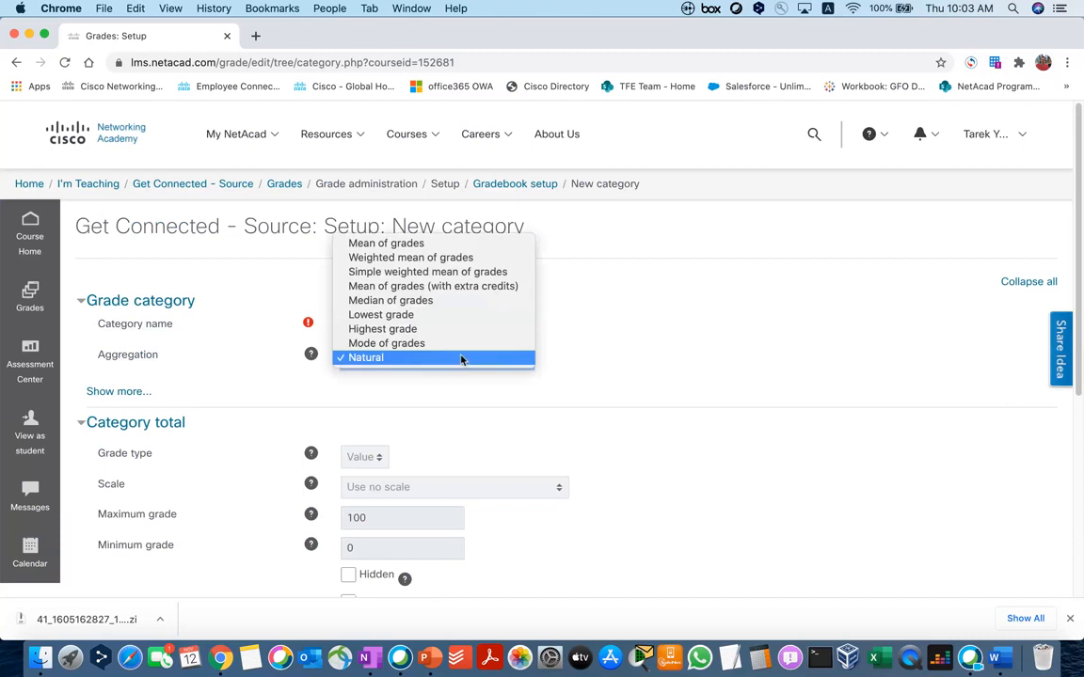
click(419, 245)
scroll(640, 375, down, 5)
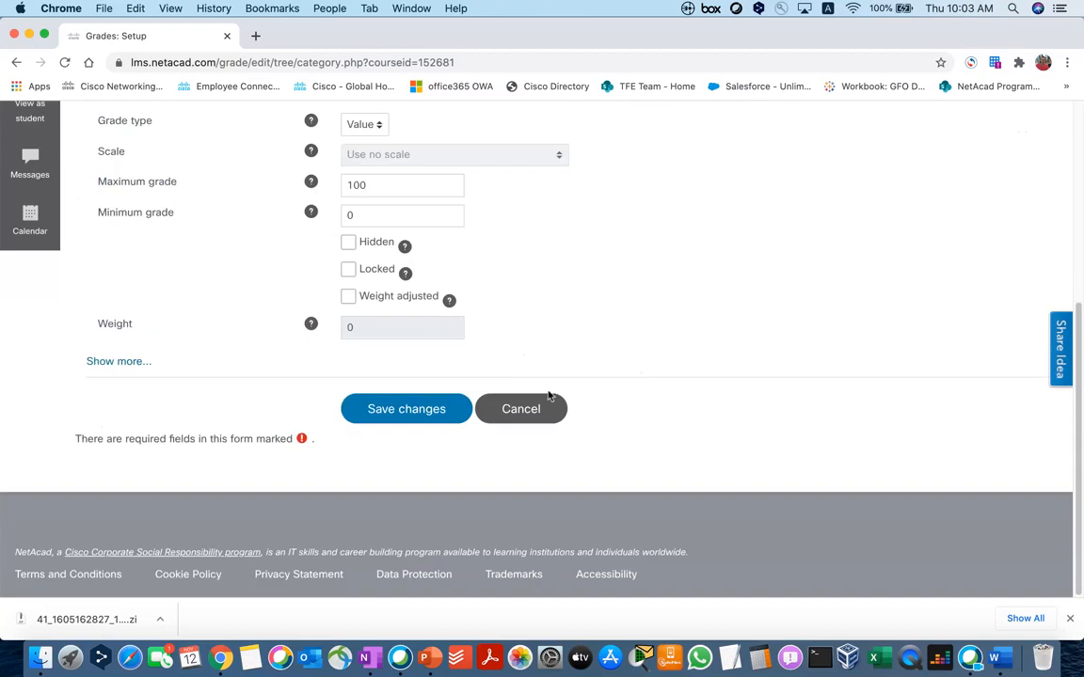
Step: Save the new grade category and move the Module 1 to Module 5 Tests into the Module Exams category
click(415, 409)
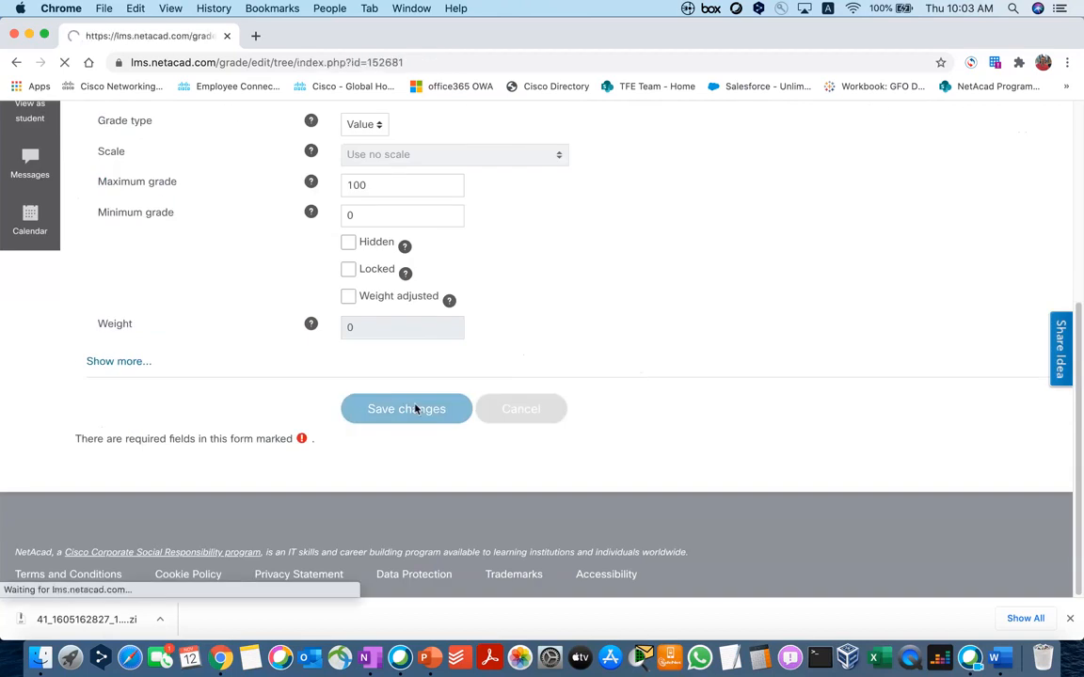
scroll(423, 399, down, 5)
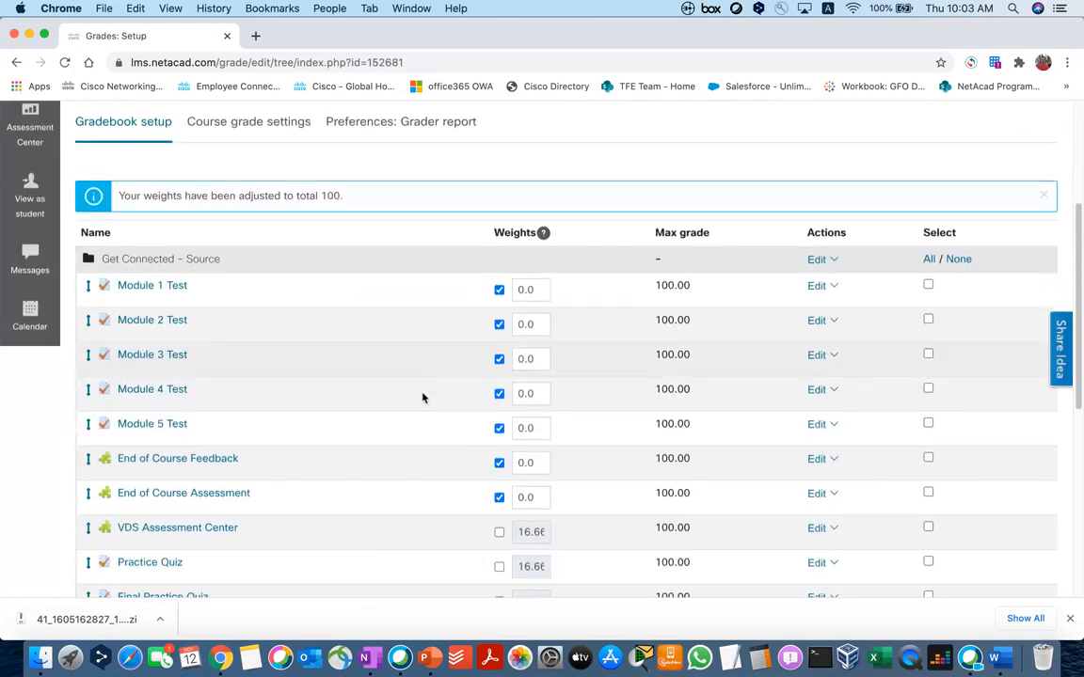
click(928, 284)
click(928, 318)
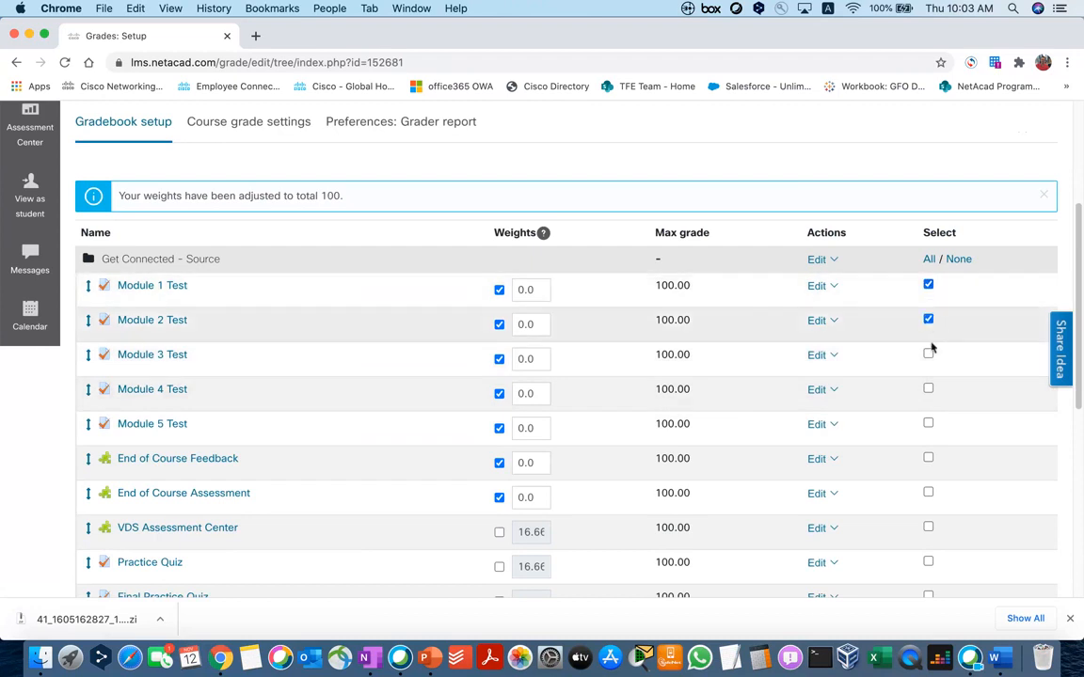
click(928, 355)
click(927, 389)
click(928, 424)
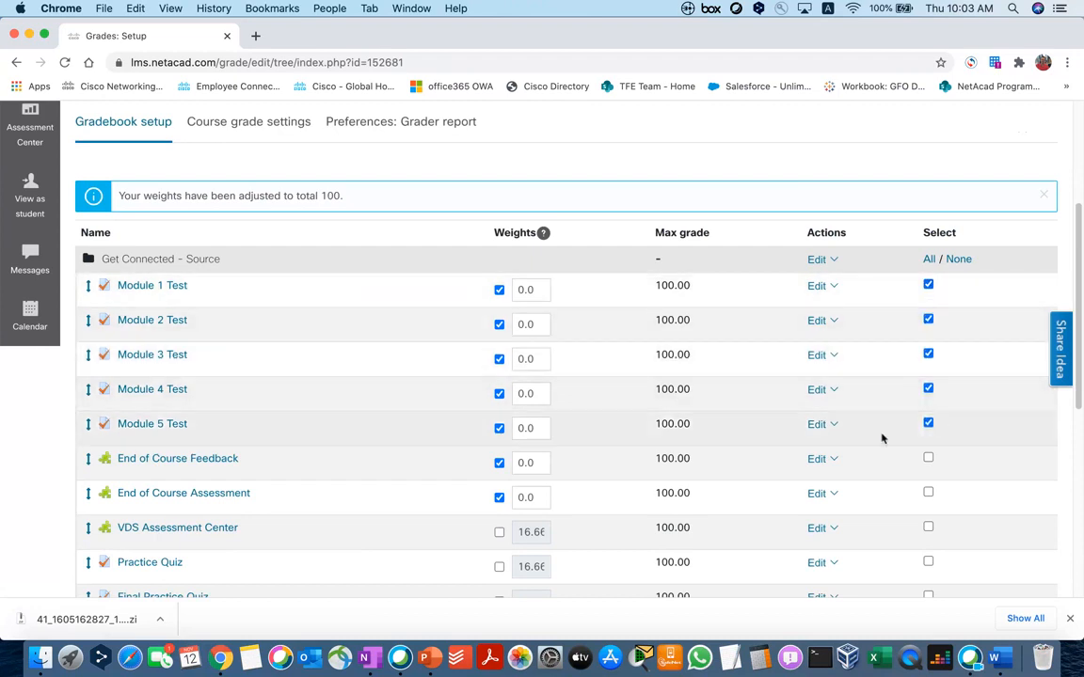
scroll(325, 372, down, 5)
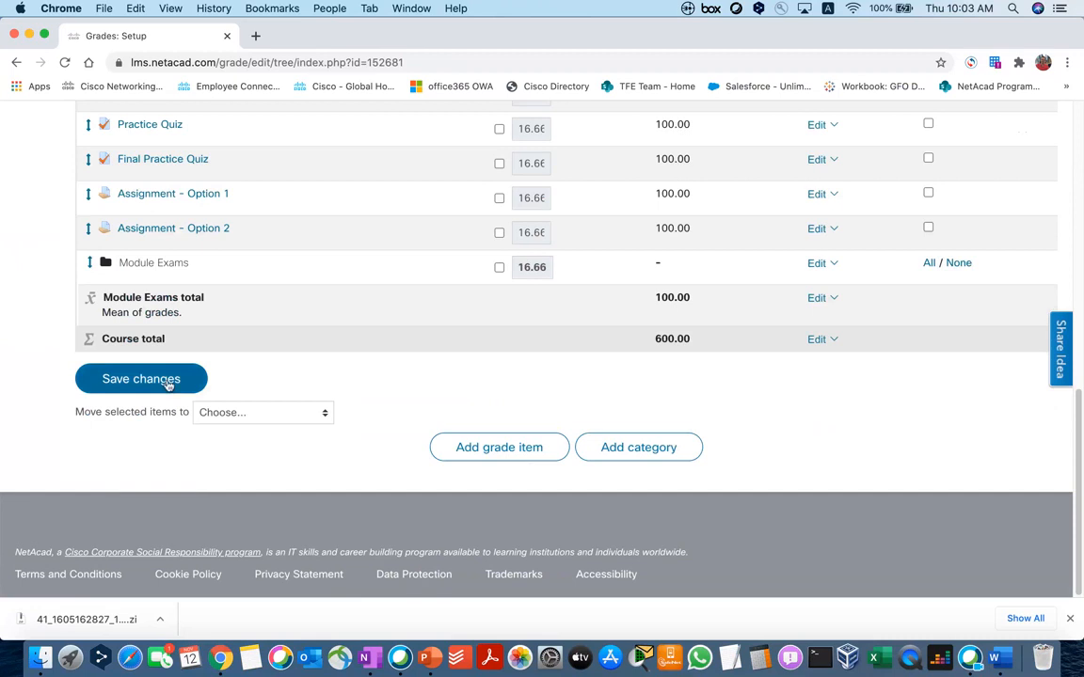
click(231, 414)
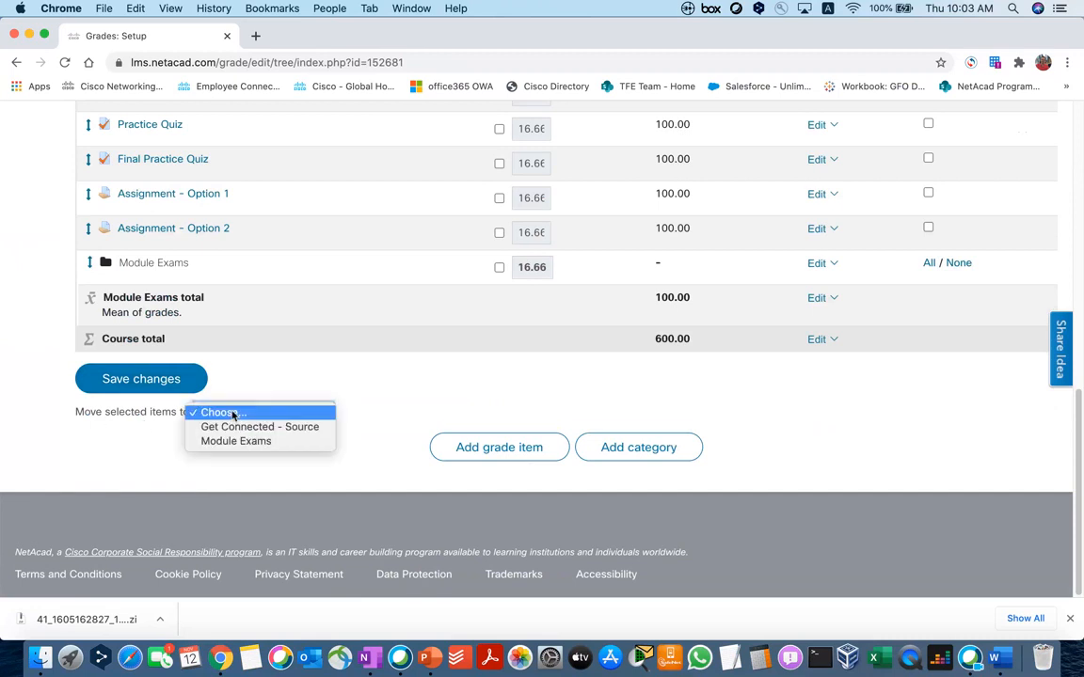
click(251, 441)
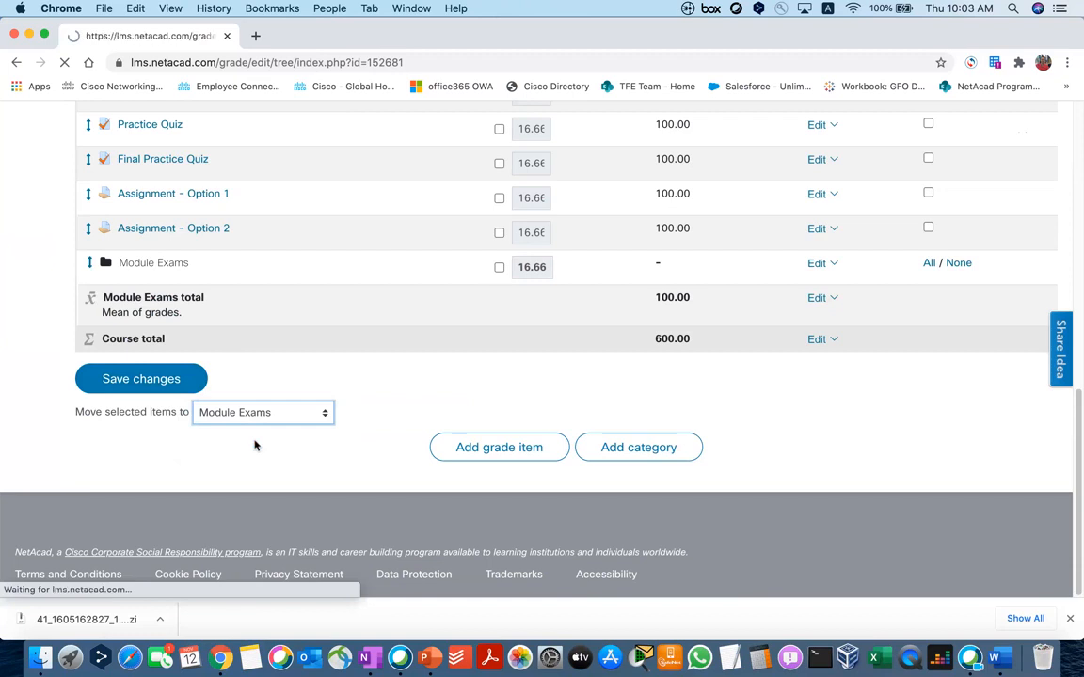
Step: Add a grade category named Final Exam with Mean of grades as its aggregation and save it
scroll(266, 390, down, 5)
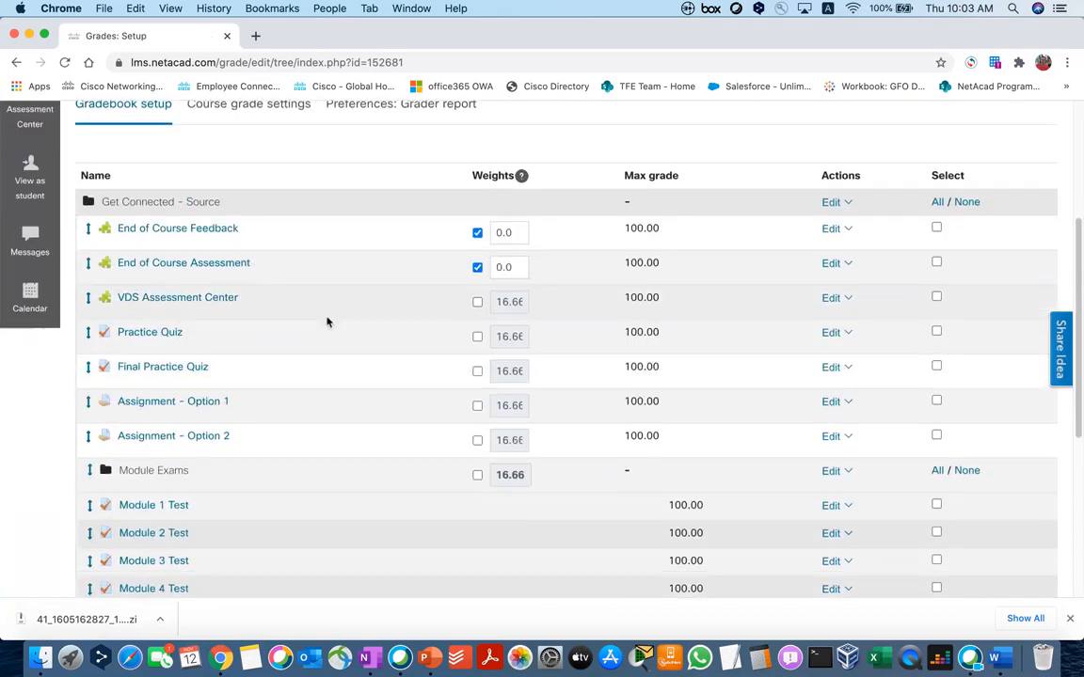
scroll(327, 322, down, 5)
click(636, 582)
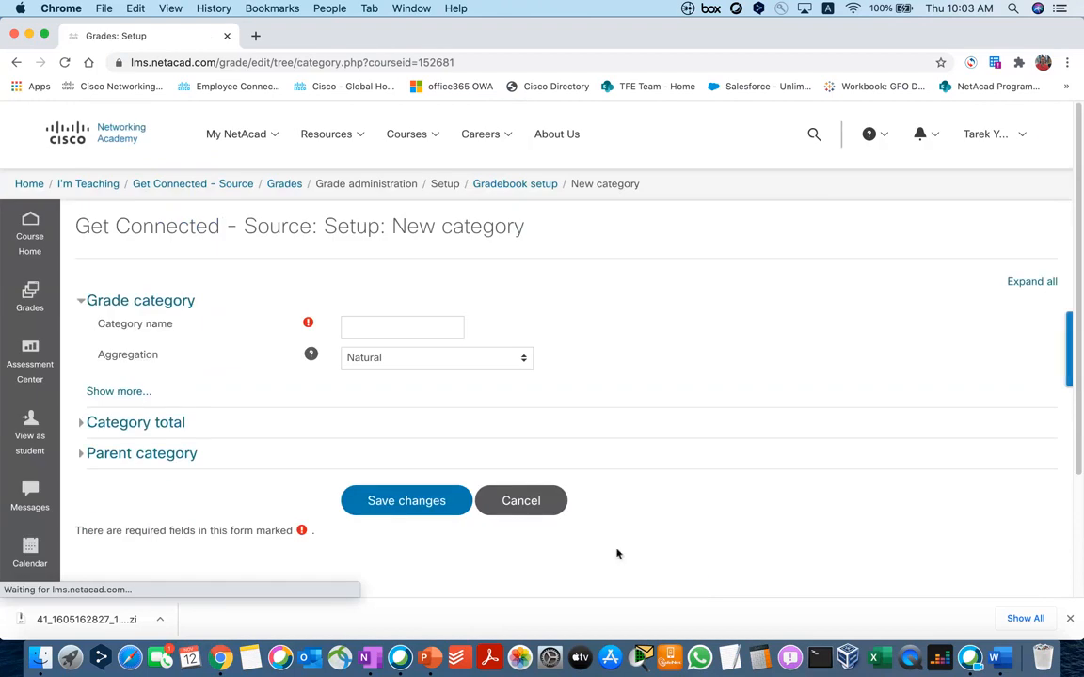
click(366, 326)
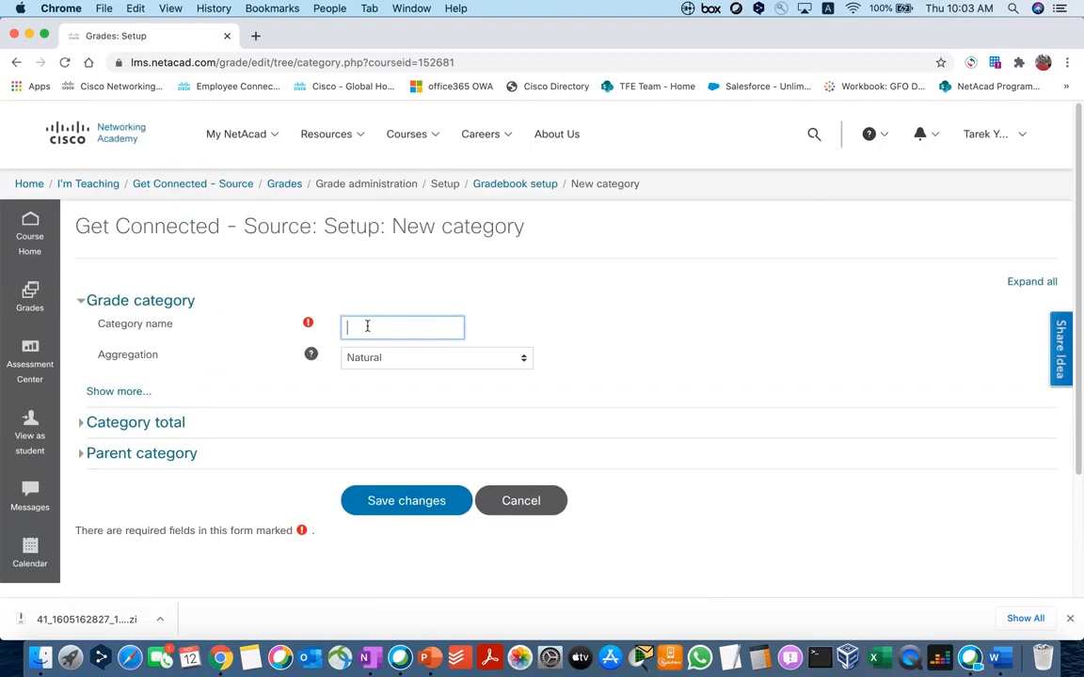
text(Final Exam)
click(386, 360)
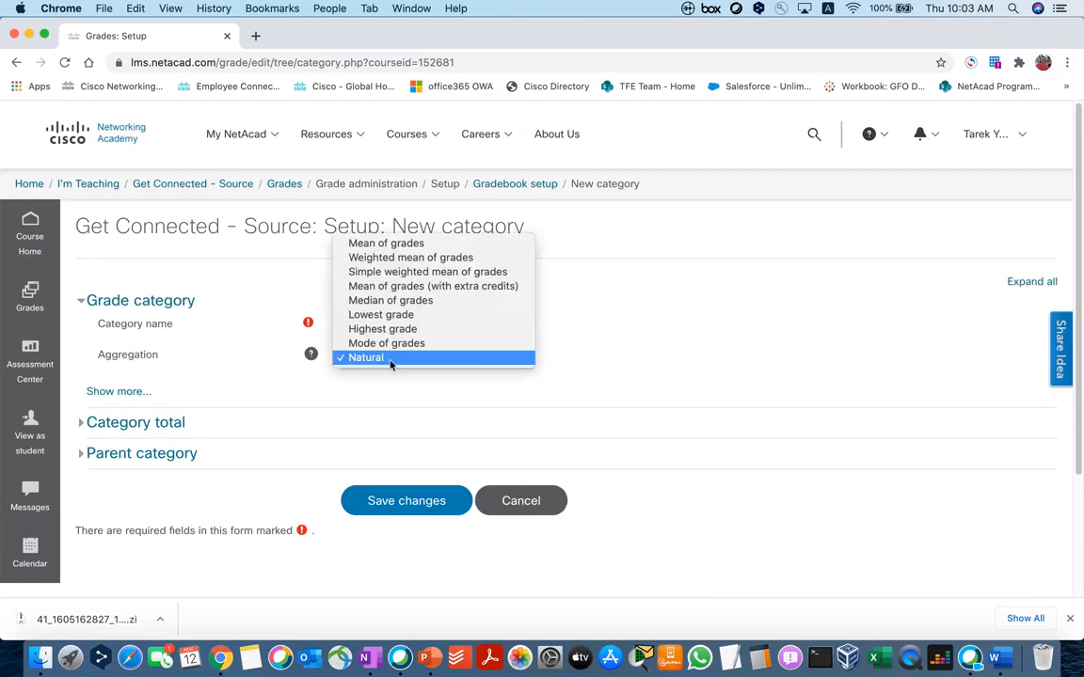
click(393, 243)
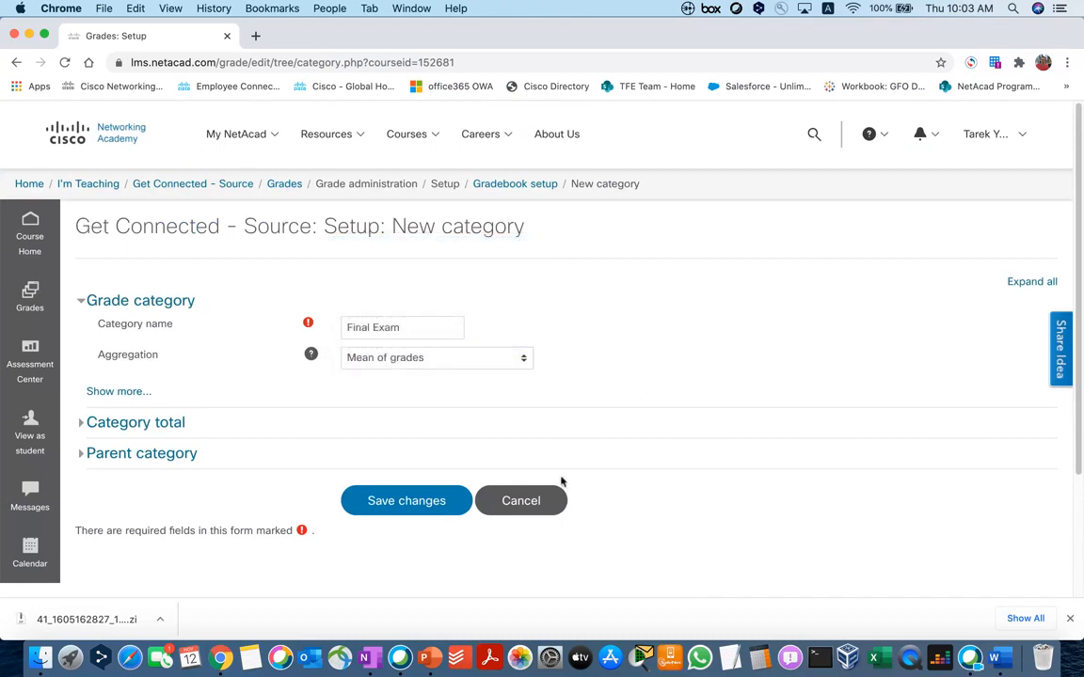
click(415, 507)
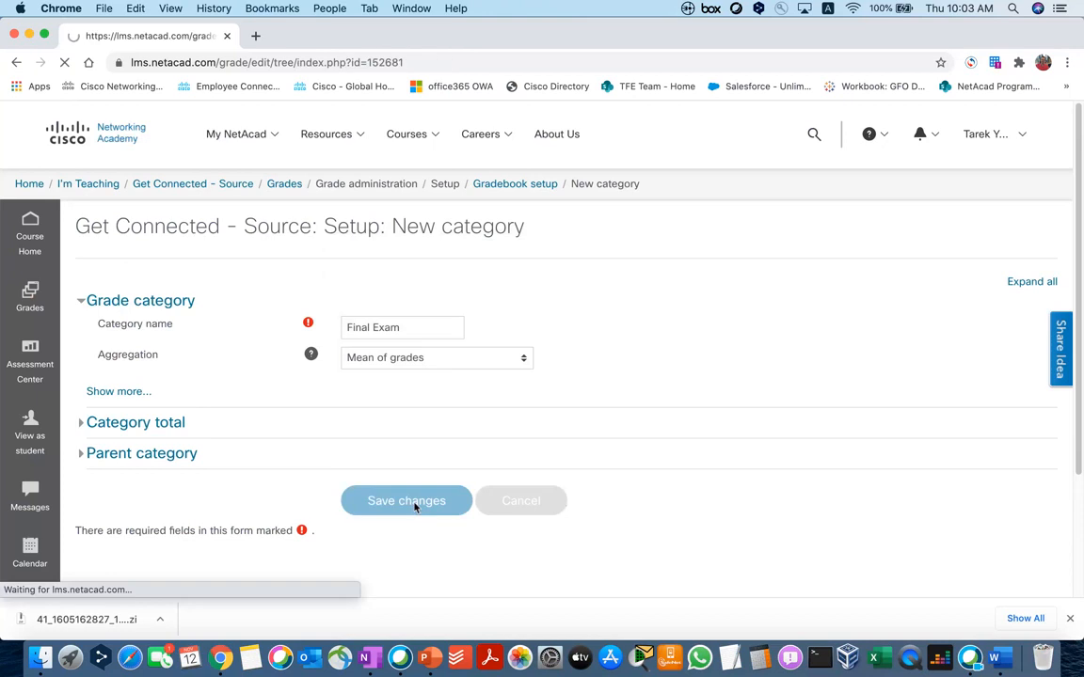
Step: Move End of Course Feedback, End of Course Assessment and VDS Assessment Center into the Final Exam category
scroll(459, 537, down, 5)
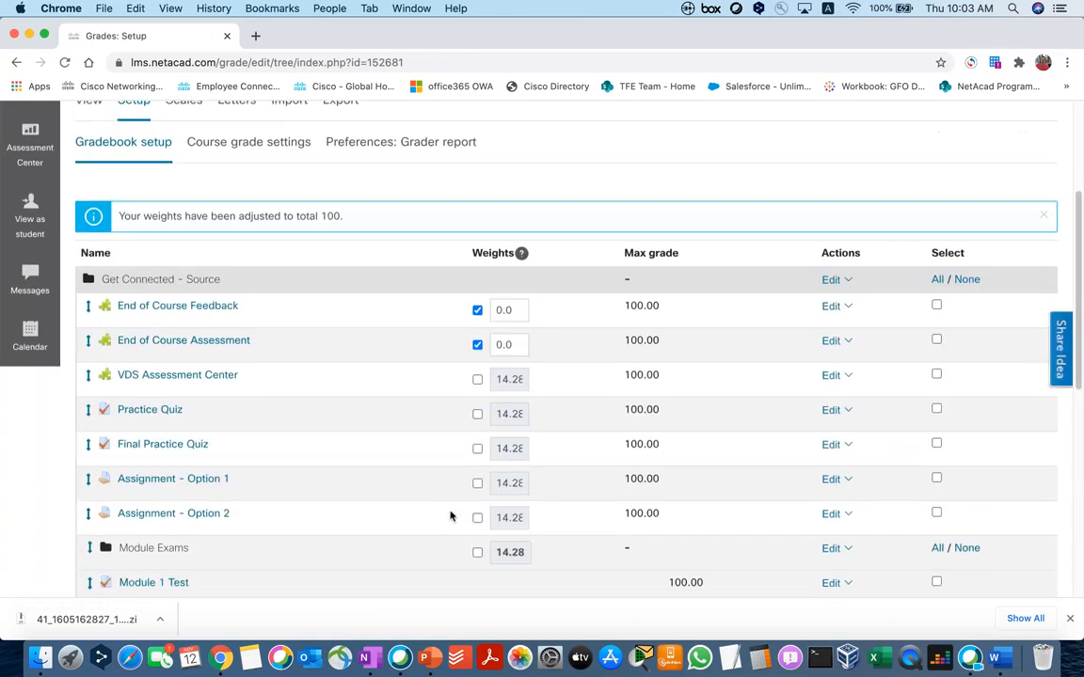
scroll(392, 329, down, 1)
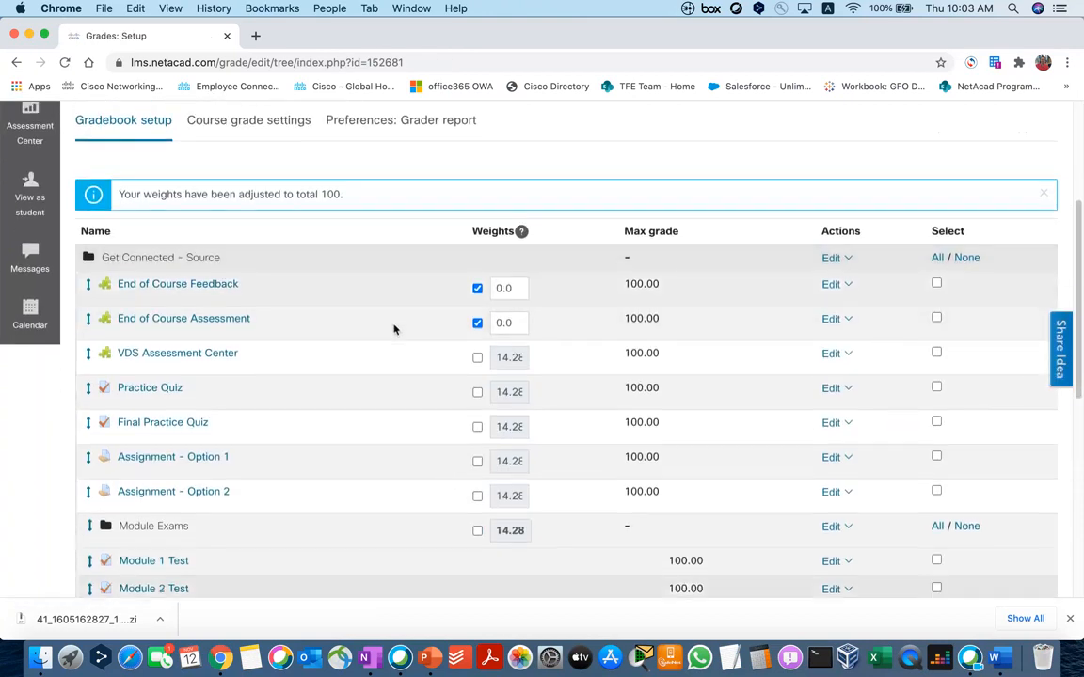
click(936, 283)
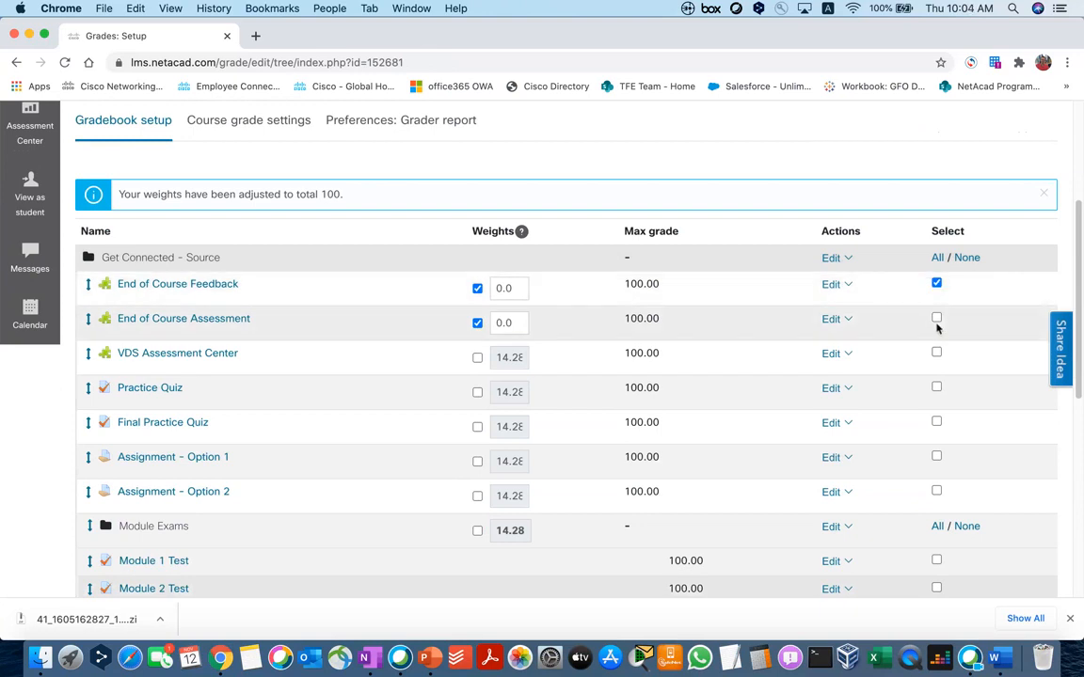
click(936, 318)
click(936, 353)
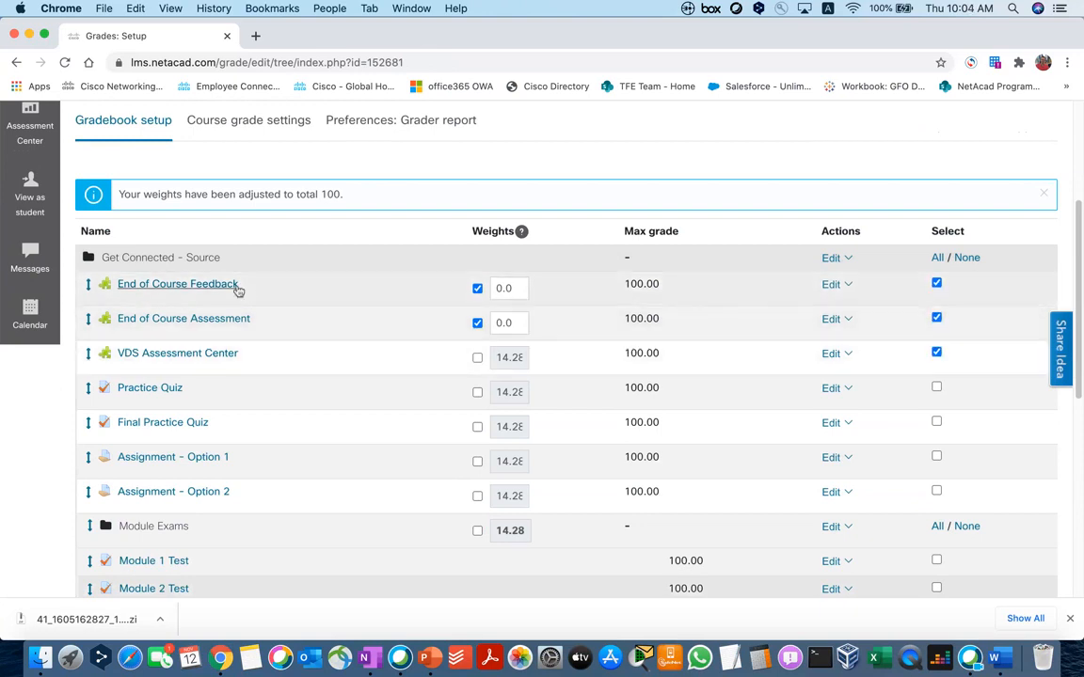
scroll(244, 320, down, 5)
scroll(250, 356, down, 3)
click(314, 546)
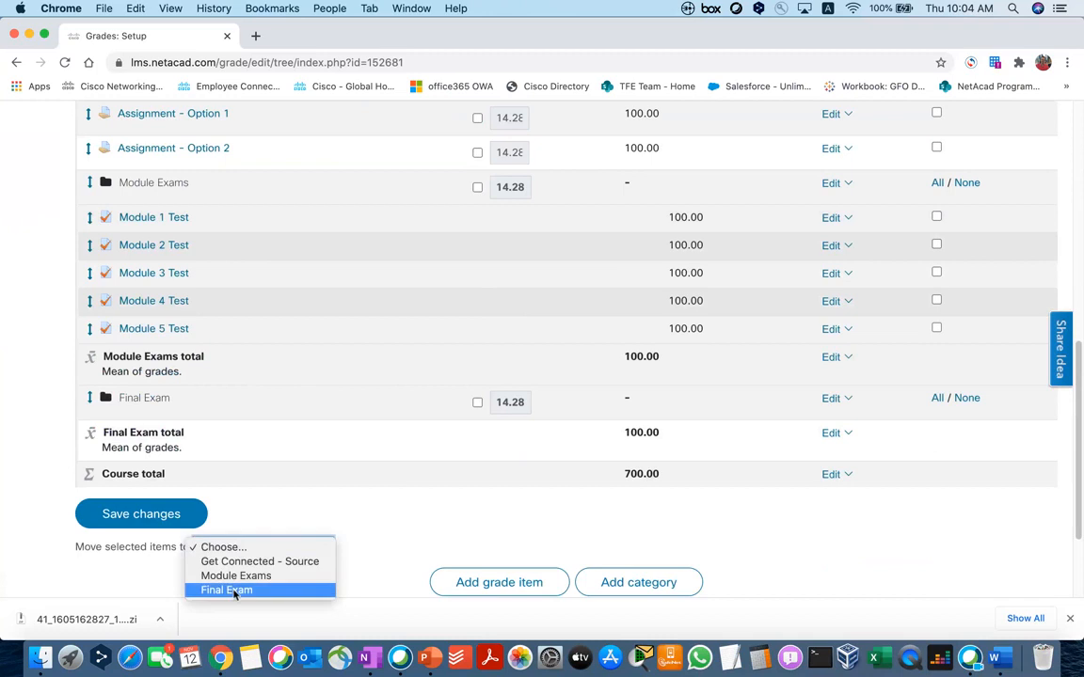
click(231, 590)
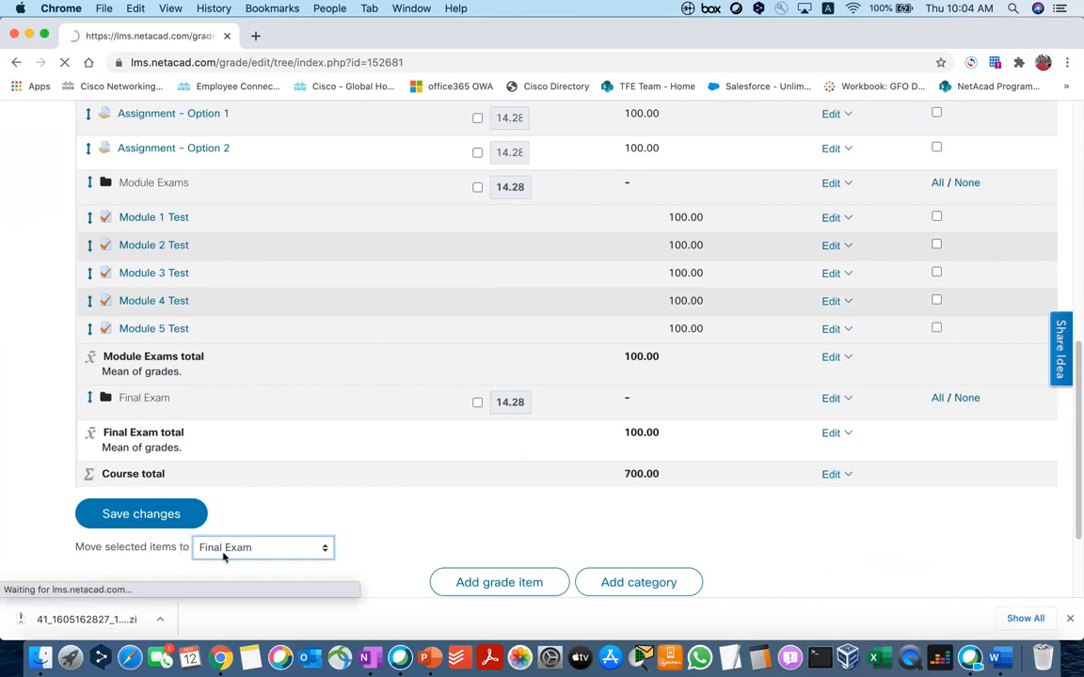
Step: Add a grade category named Quizzes with Mean of grades as its aggregation and save it
scroll(386, 382, down, 4)
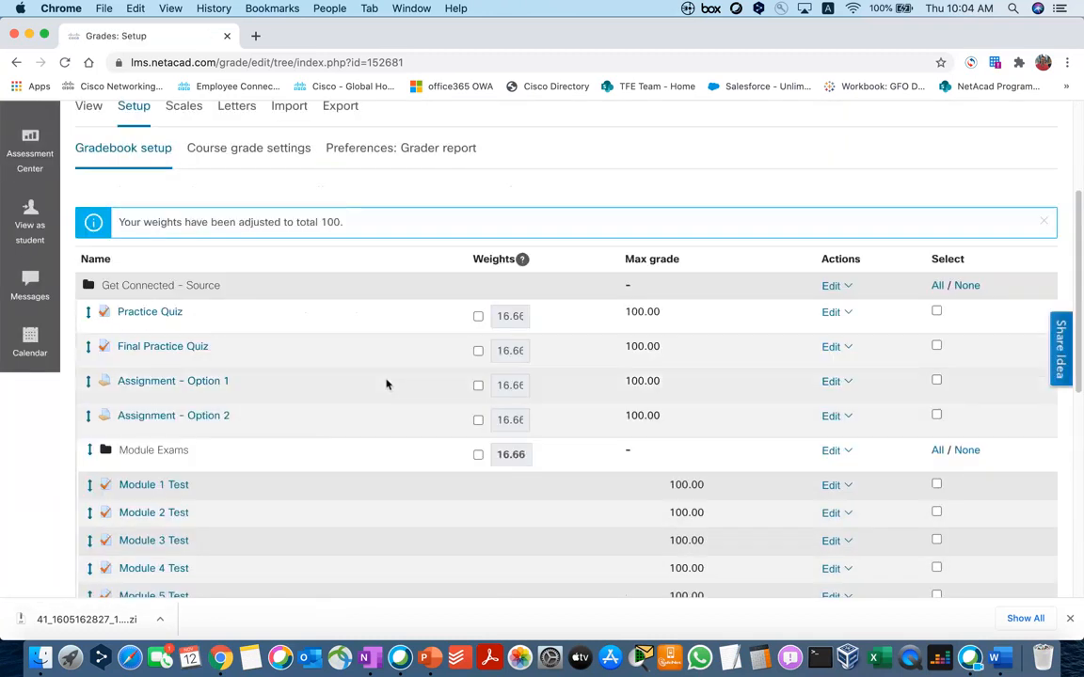
scroll(386, 384, down, 2)
scroll(386, 384, down, 1)
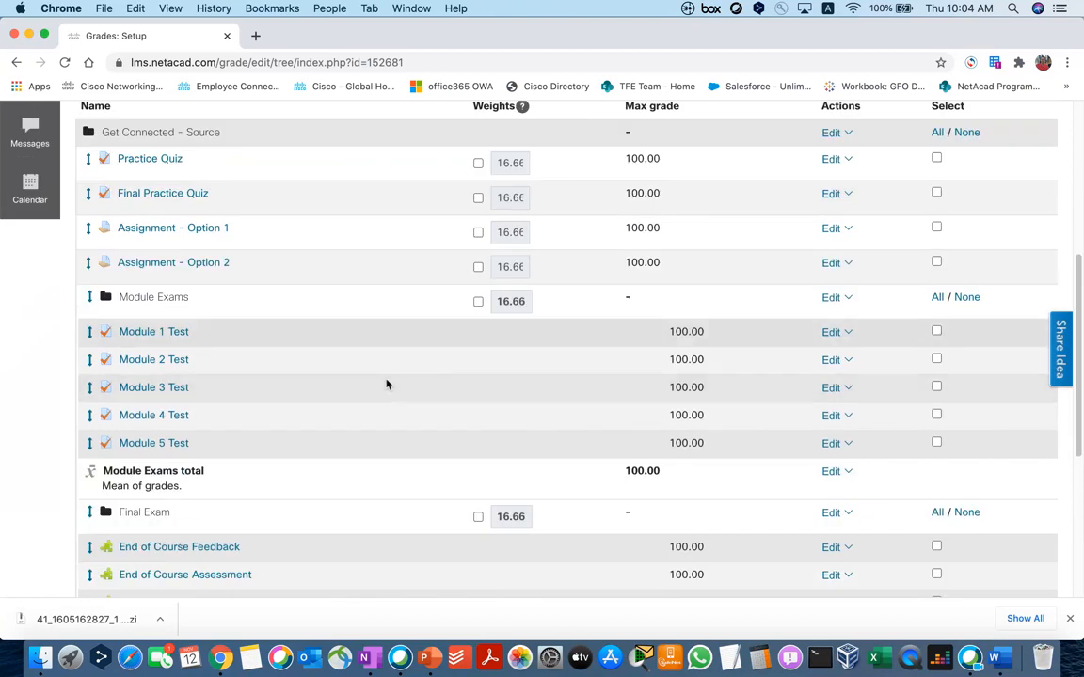
scroll(385, 383, down, 3)
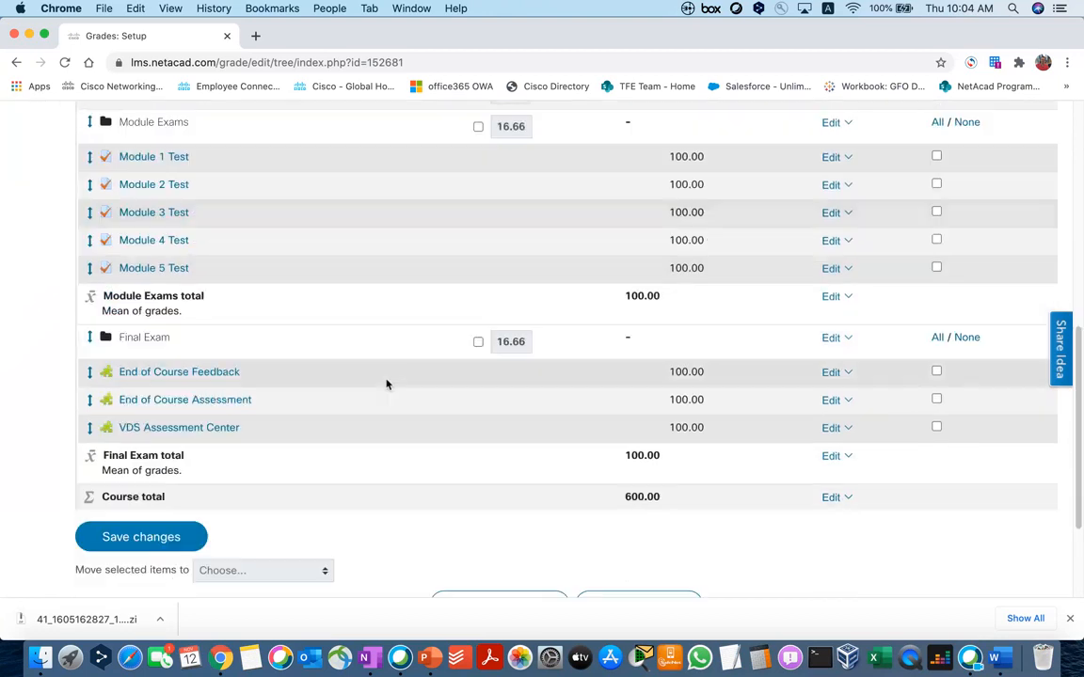
scroll(385, 384, up, 3)
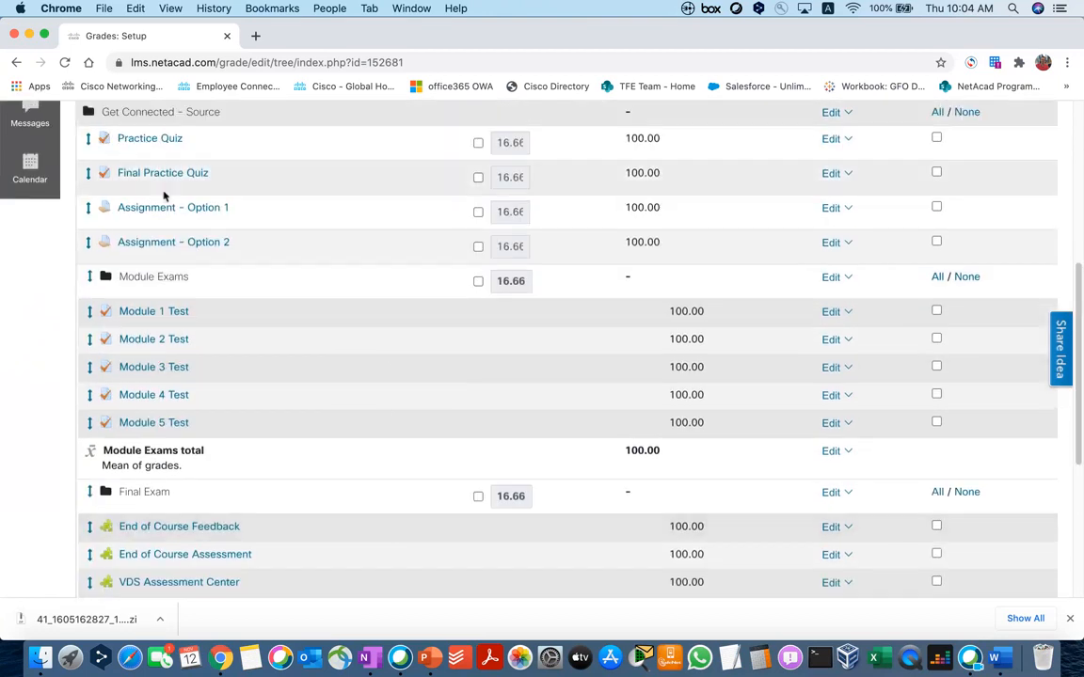
scroll(179, 216, down, 6)
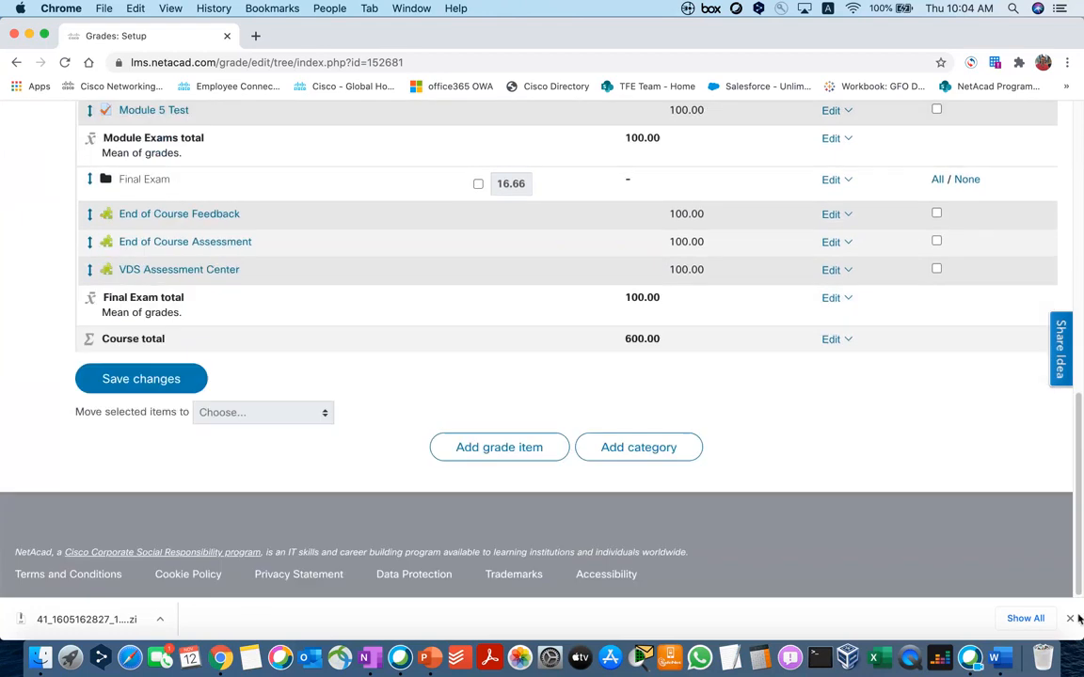
click(1070, 619)
click(629, 493)
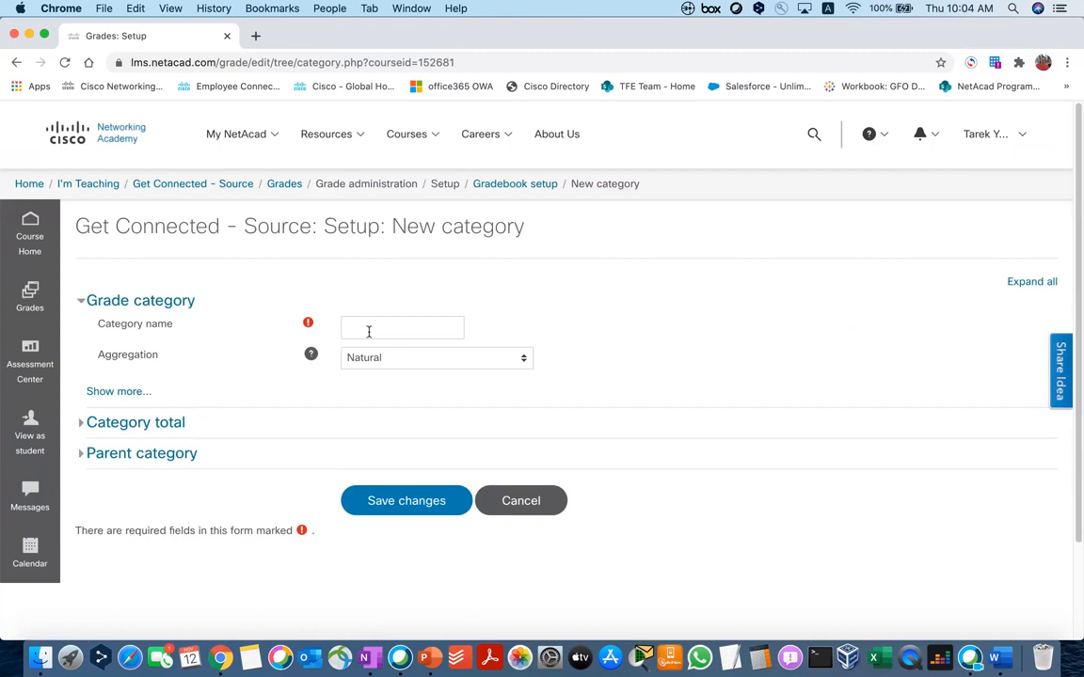
click(367, 329)
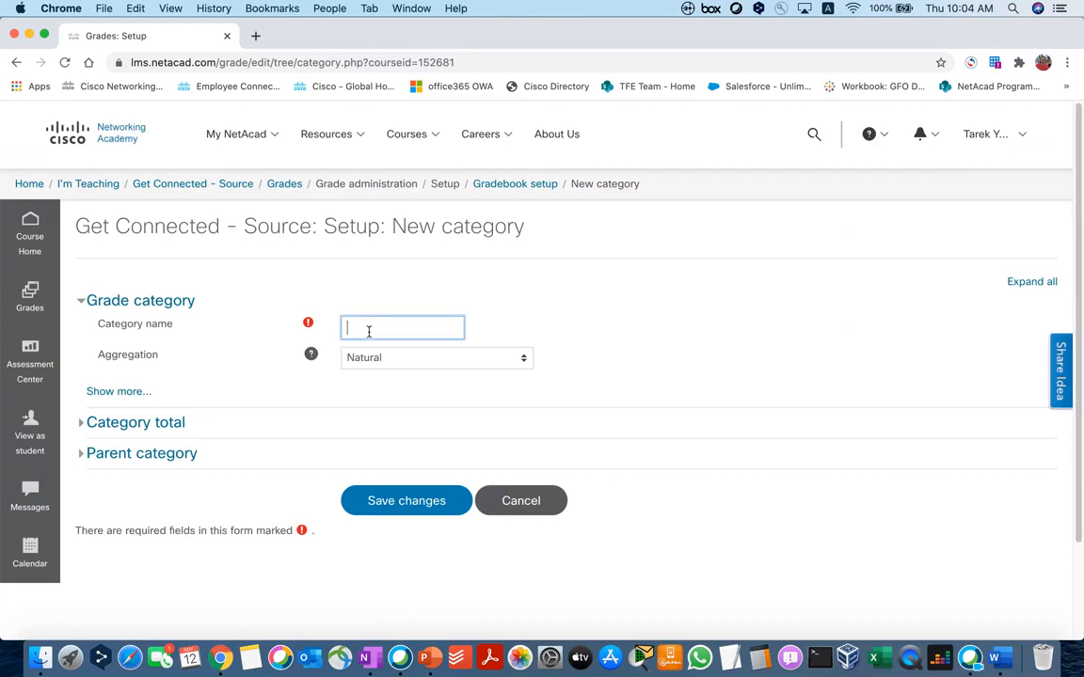
text(Quizzes)
click(438, 365)
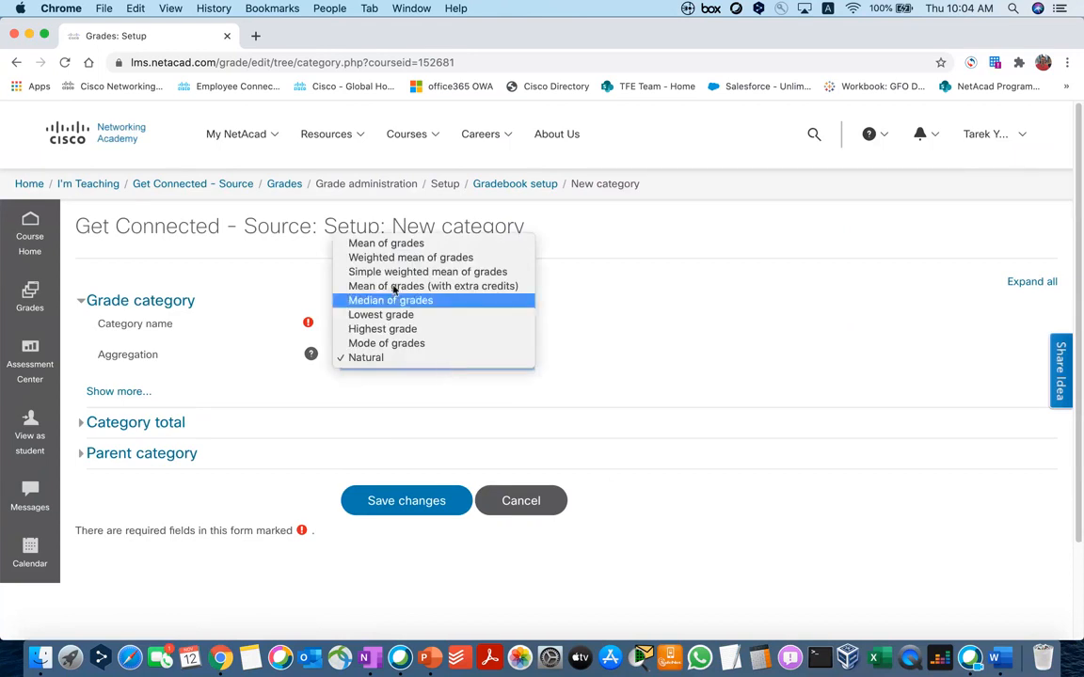
click(395, 244)
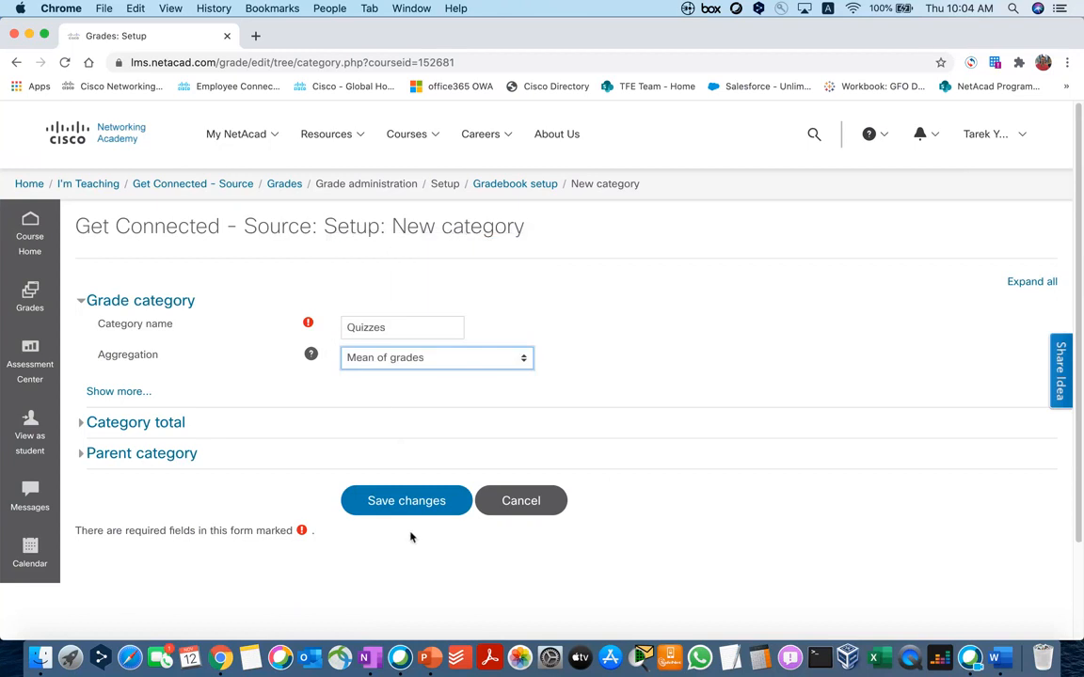
click(406, 505)
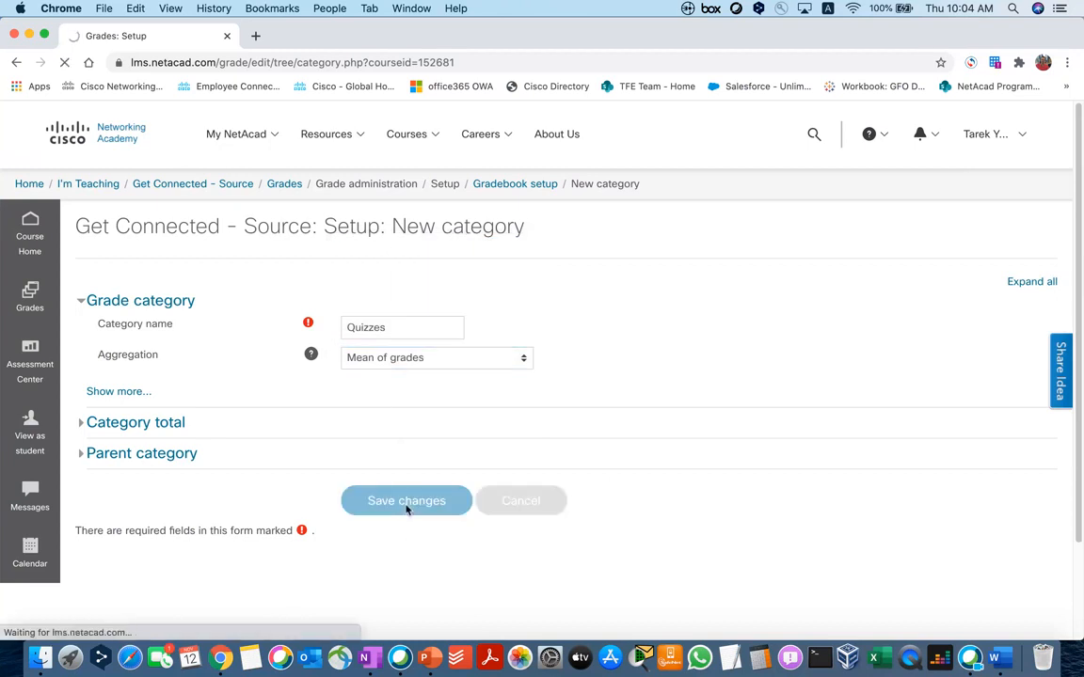
Step: Move Practice Quiz and Final Practice Quiz into the Quizzes category
scroll(406, 510, down, 3)
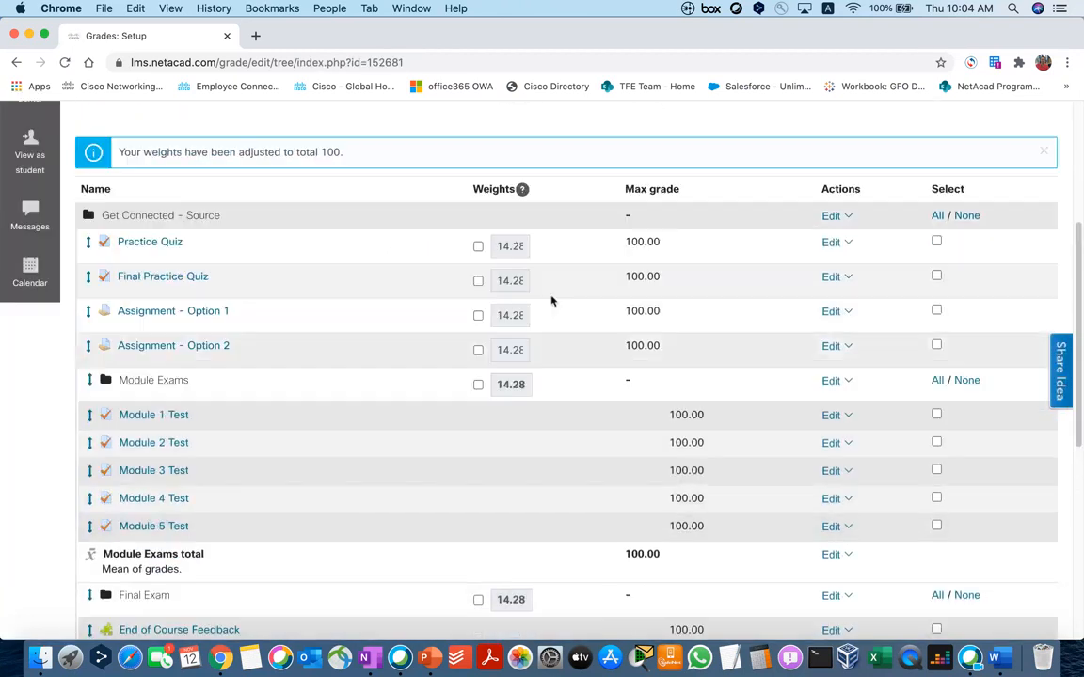
click(936, 240)
click(936, 276)
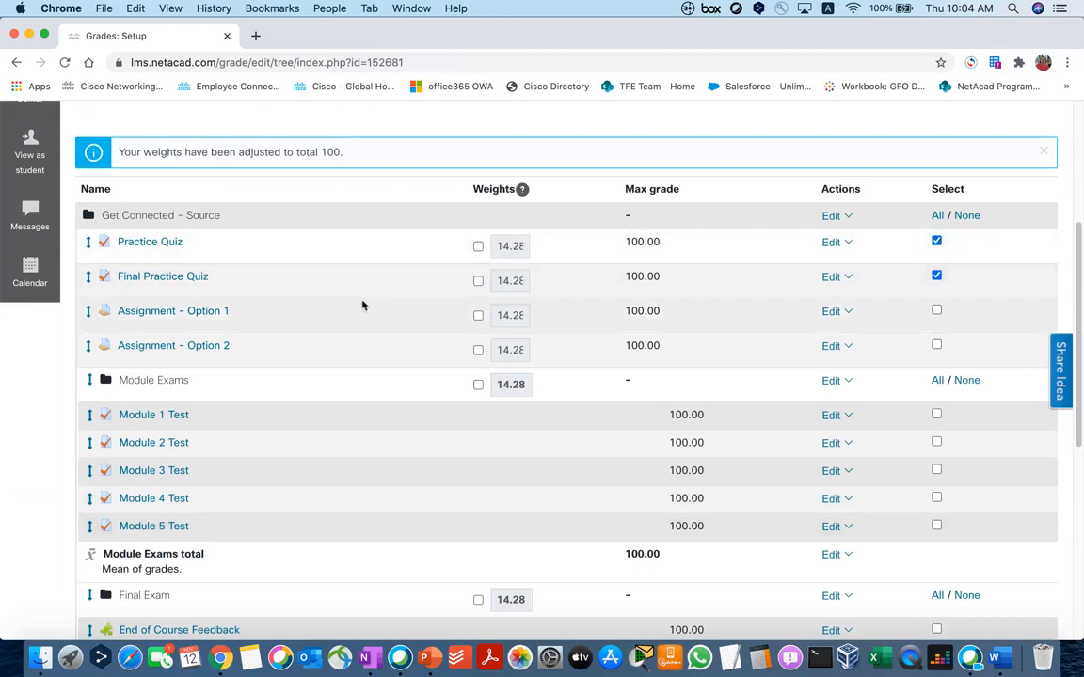
scroll(370, 263, down, 5)
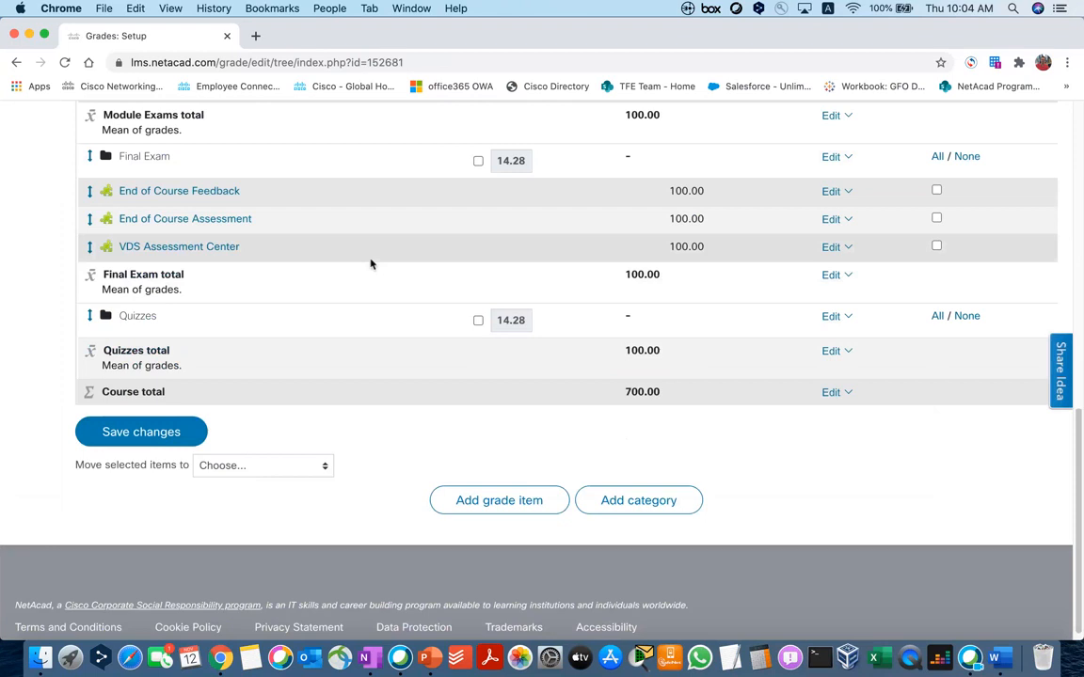
click(270, 463)
click(241, 522)
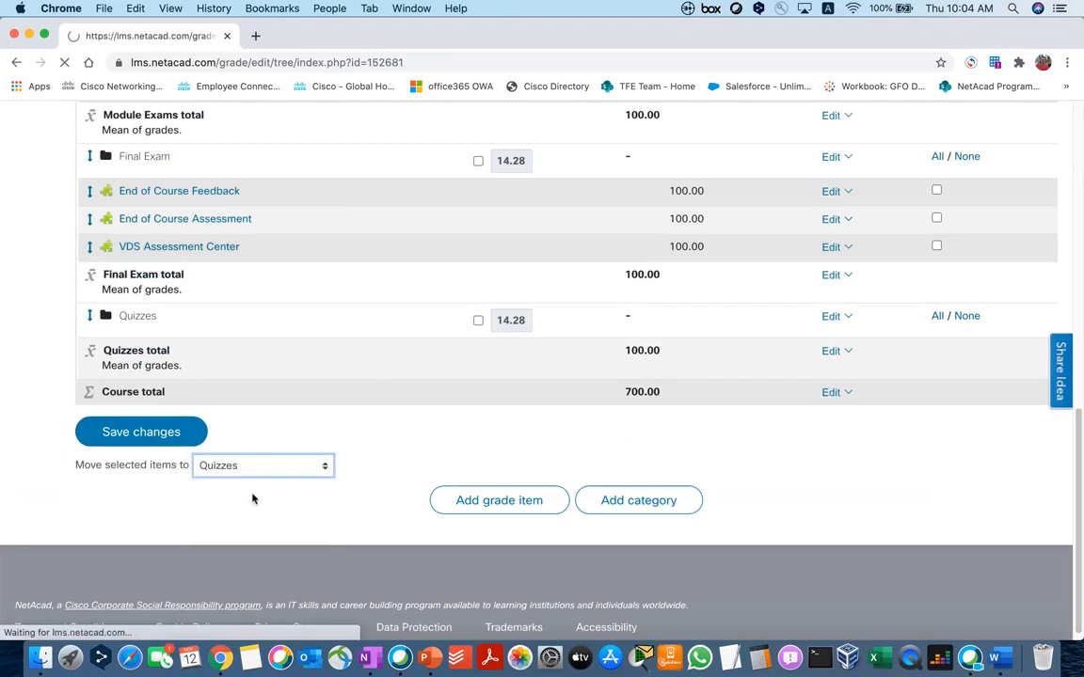
Step: Add a grade category named Assignments with Mean of grades as its aggregation and save it
scroll(442, 363, down, 5)
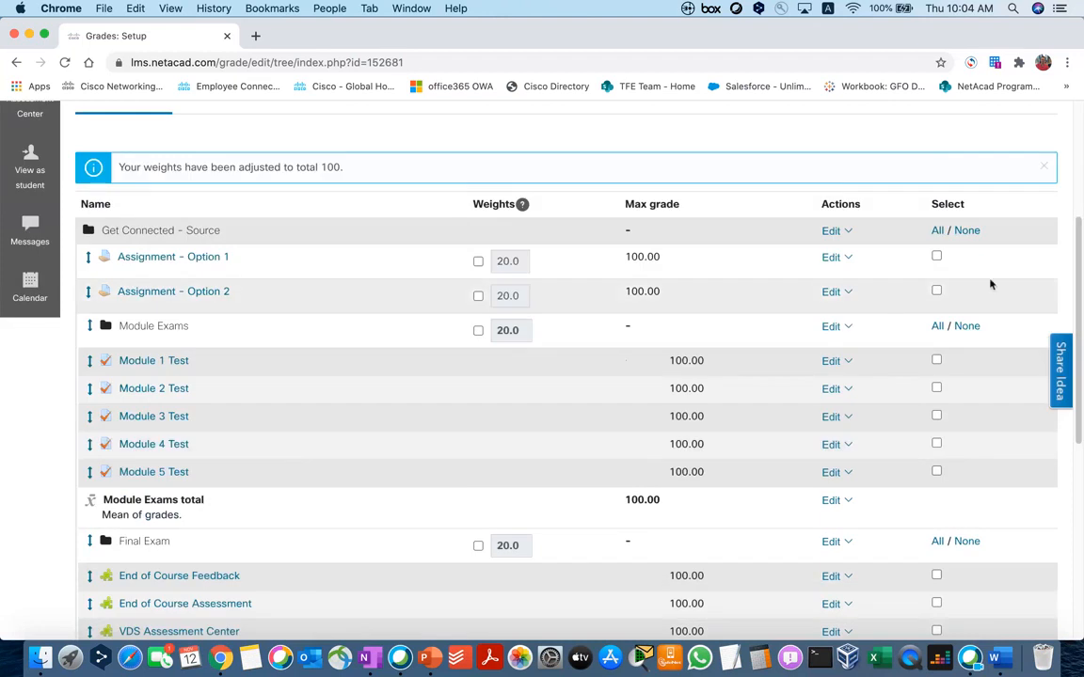
scroll(632, 482, down, 10)
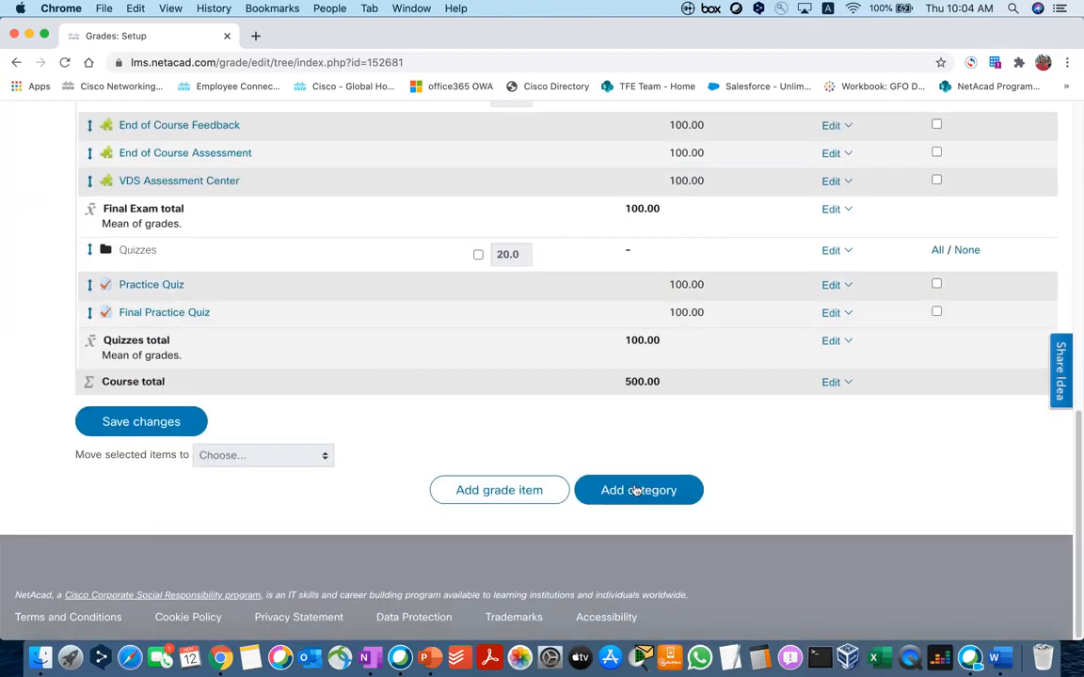
click(636, 490)
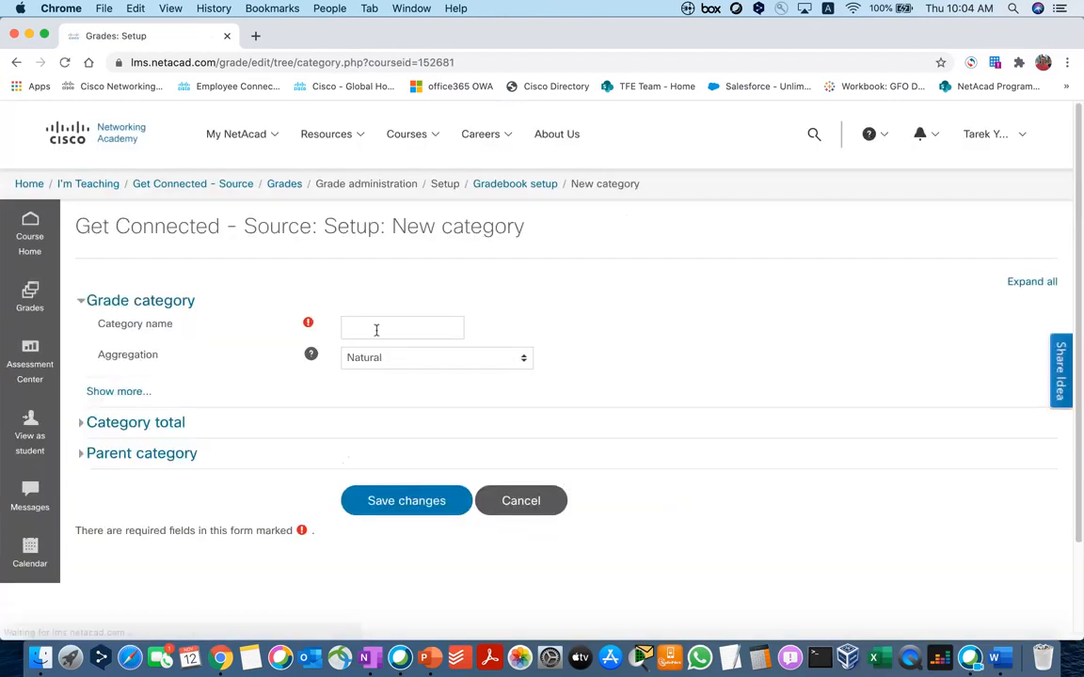
click(376, 328)
text(Assi)
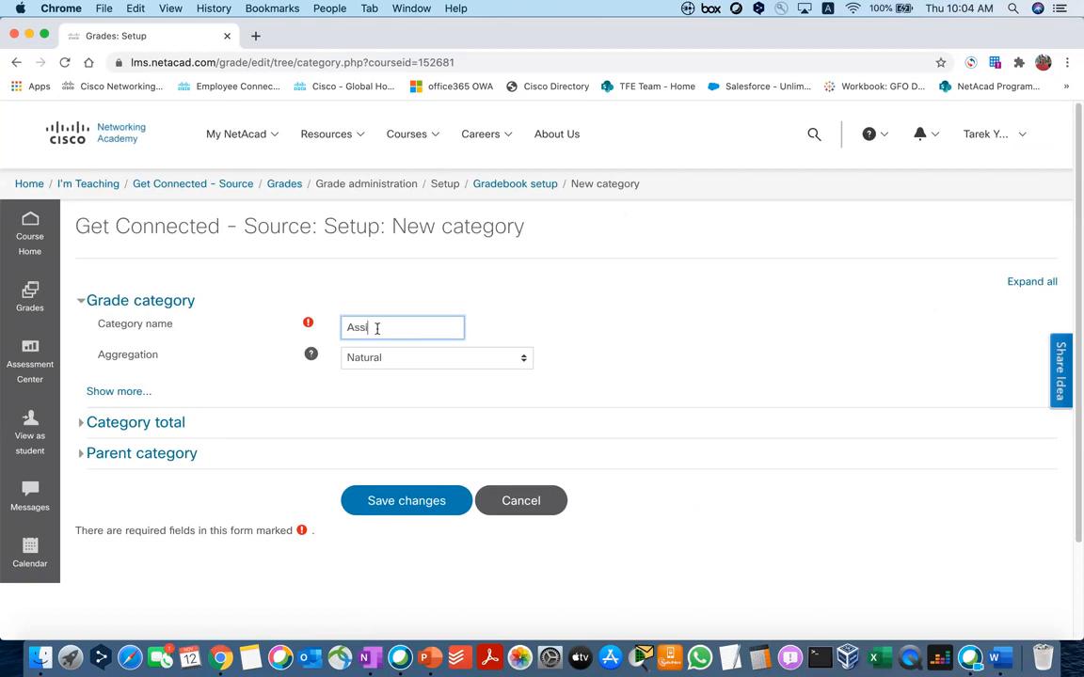
text(gnments)
click(427, 360)
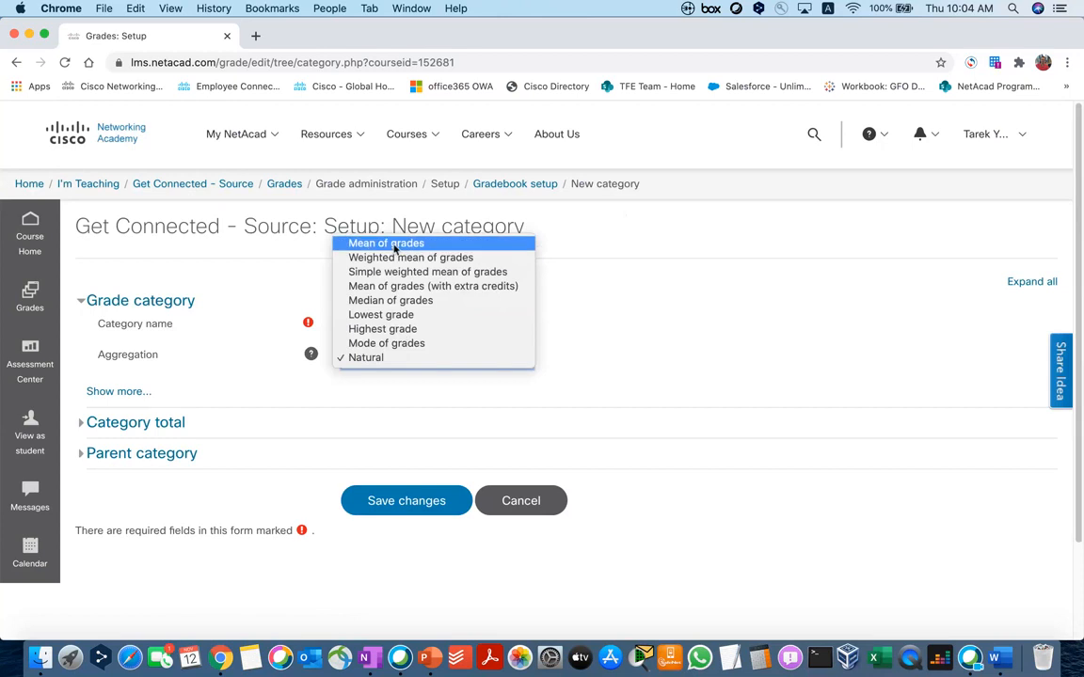
click(452, 245)
click(406, 504)
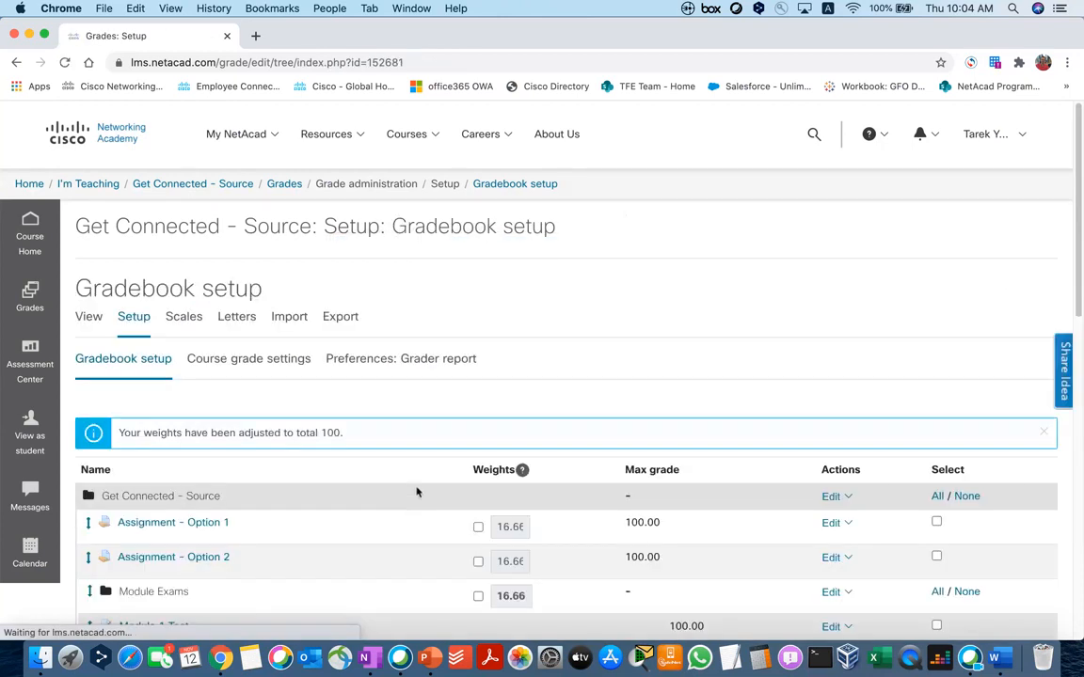
Step: Move Assignment - Option 1 and Assignment - Option 2 into the Assignments category and save the gradebook setup
scroll(417, 491, down, 8)
scroll(417, 491, up, 3)
click(936, 234)
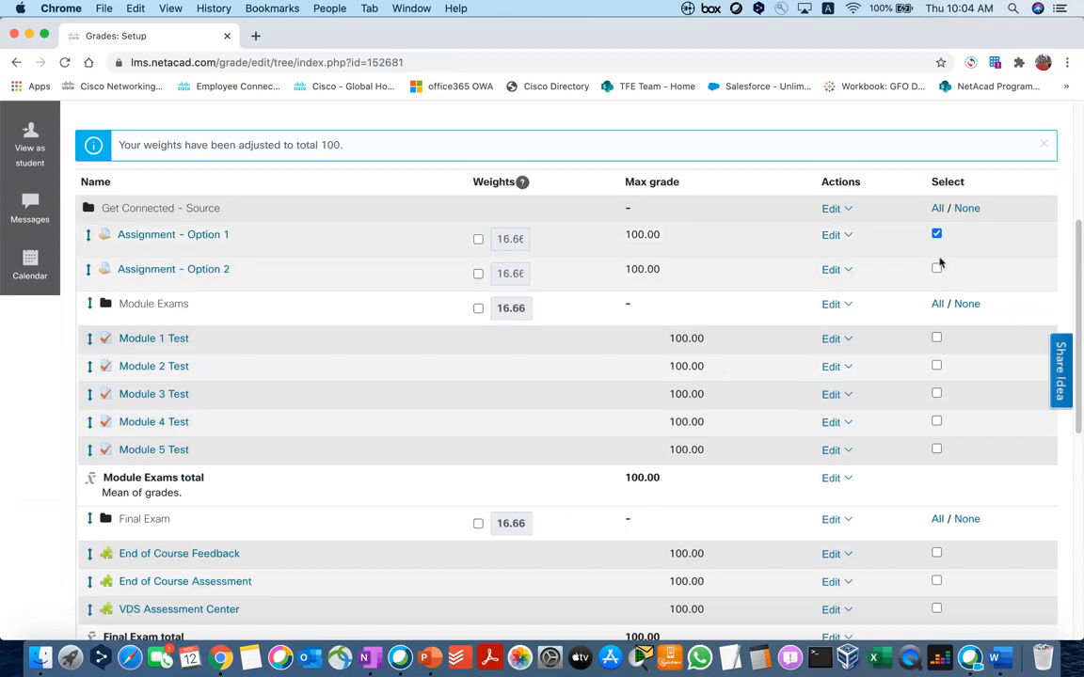
click(936, 269)
scroll(376, 399, down, 10)
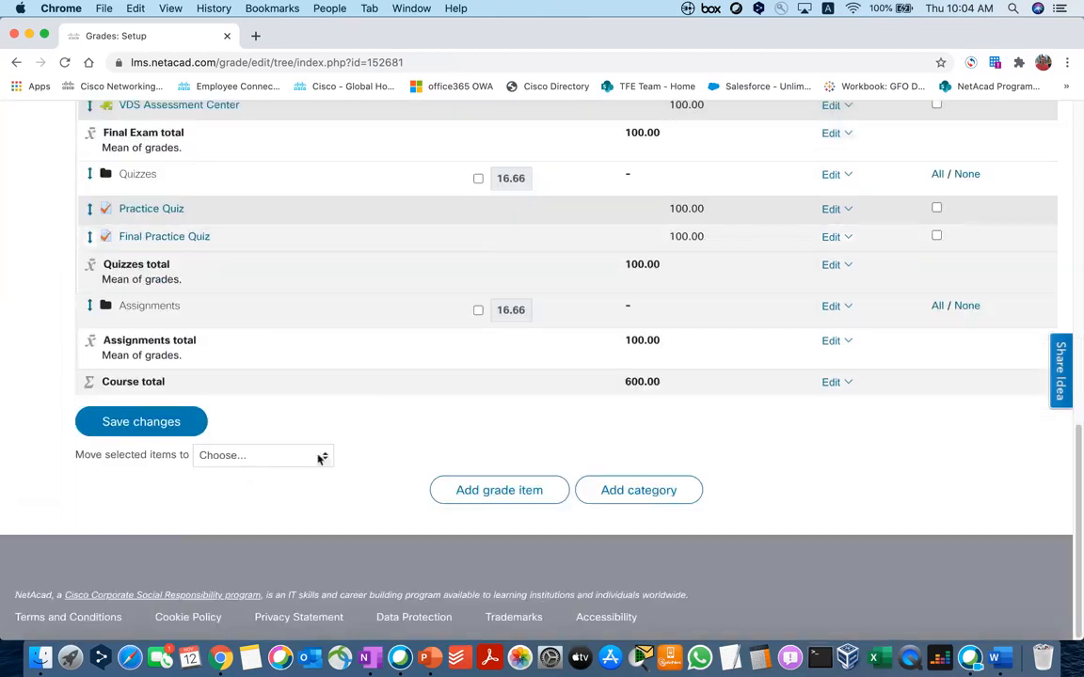
click(247, 457)
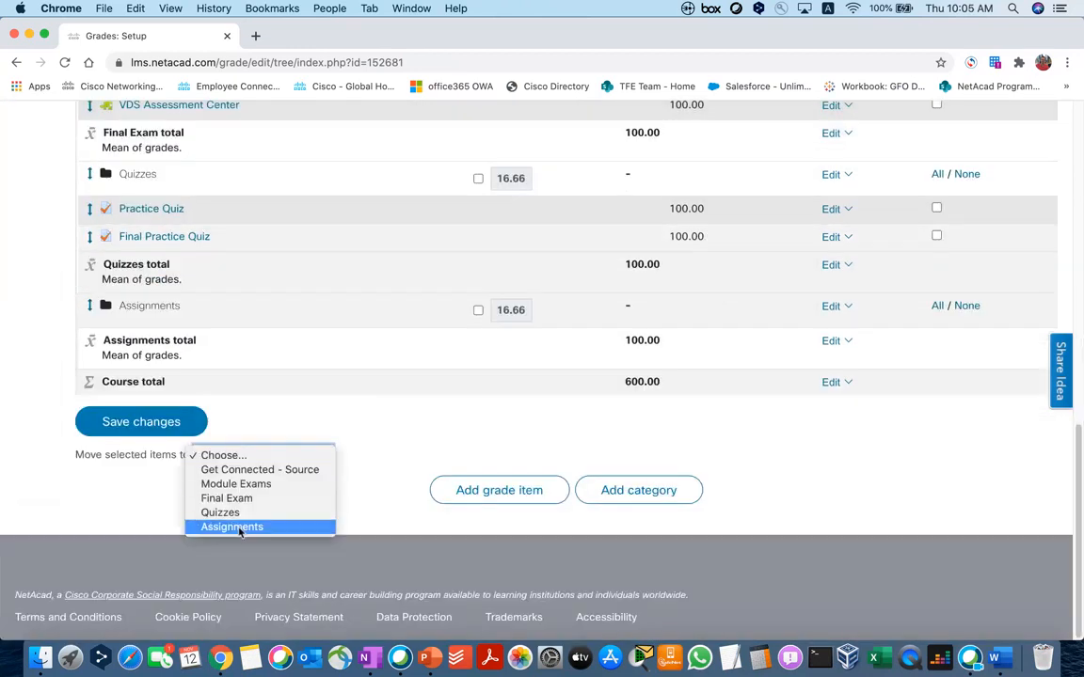
click(242, 525)
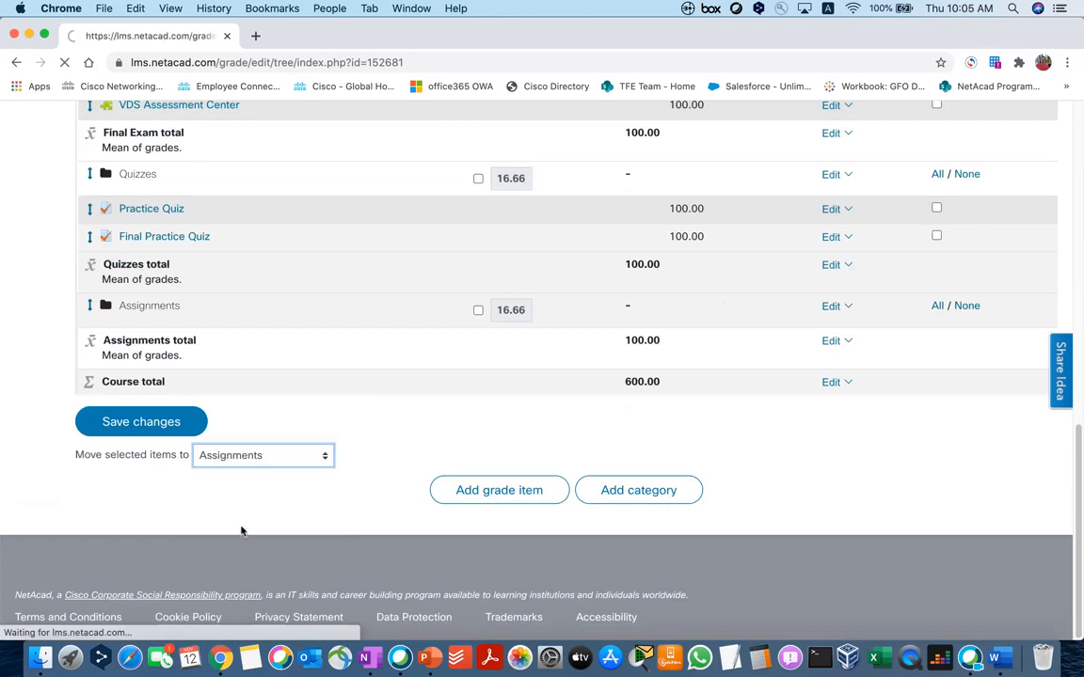
scroll(339, 466, down, 10)
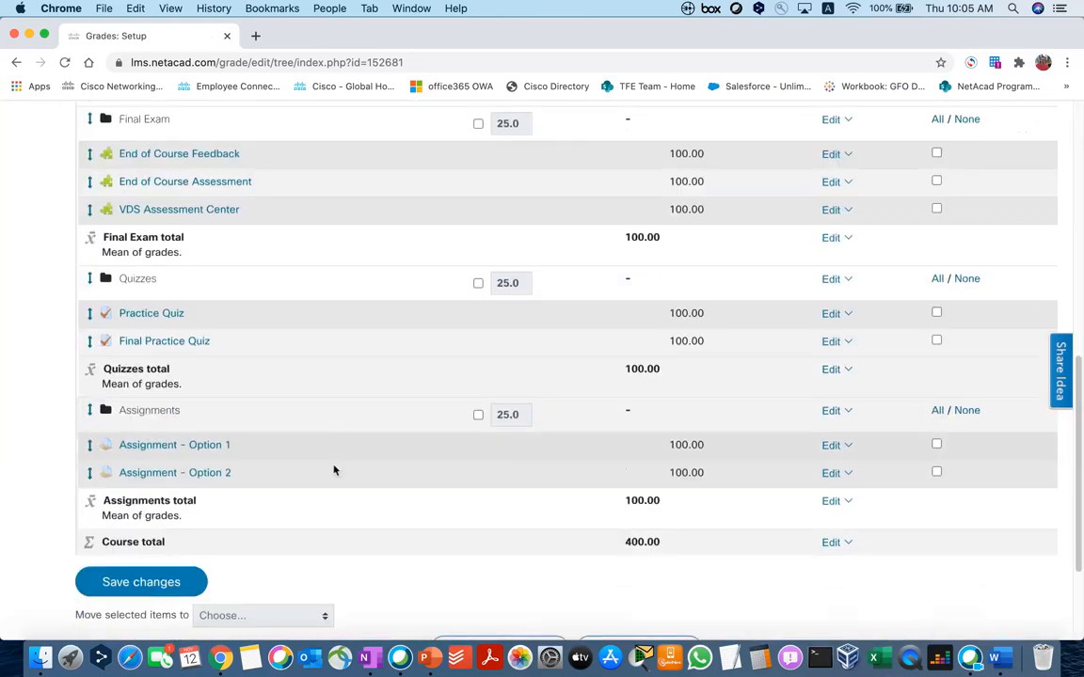
click(172, 582)
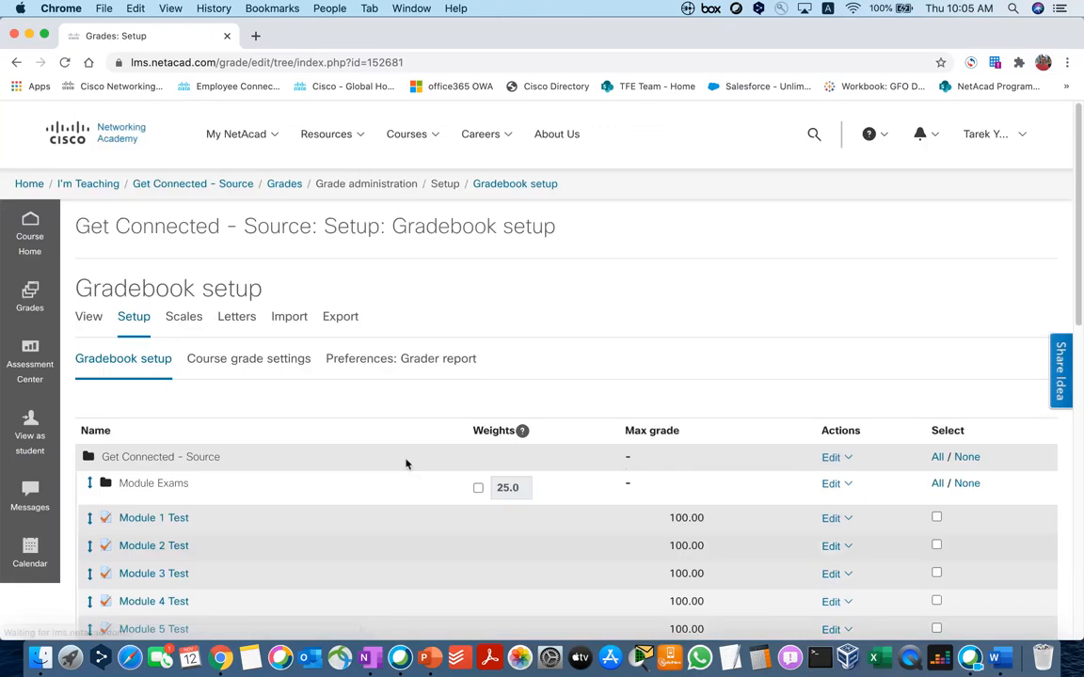
Step: Review the grade categories with their items, weights and maximum grades, and check the course total
scroll(408, 459, down, 5)
scroll(408, 459, down, 3)
scroll(408, 459, up, 2)
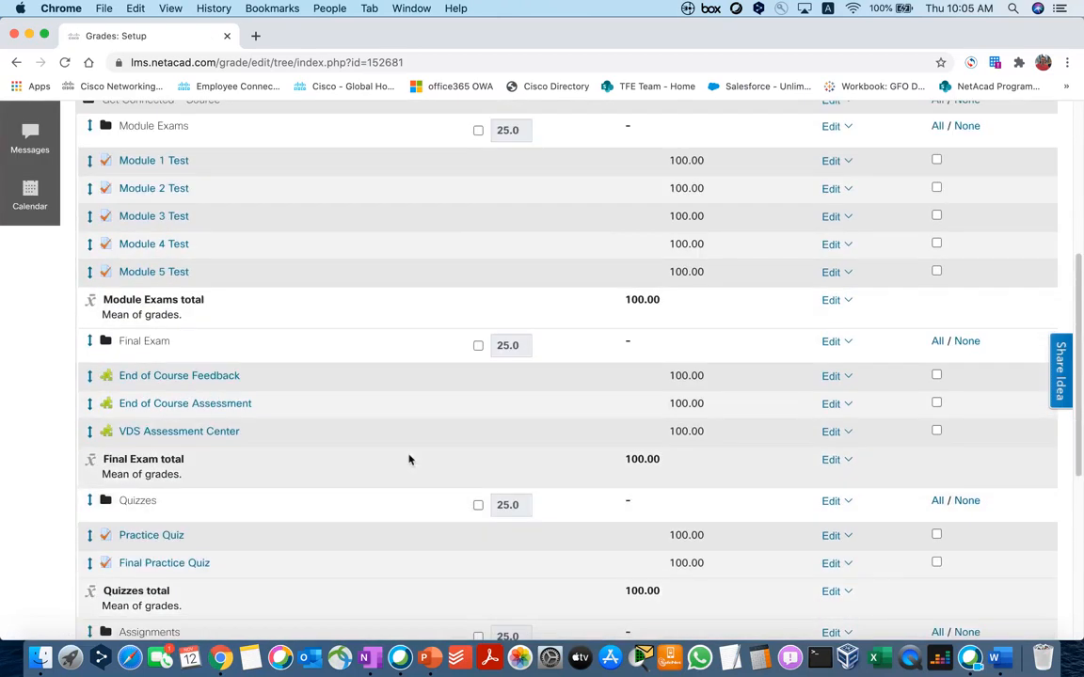
scroll(409, 459, down, 3)
scroll(408, 459, up, 5)
scroll(408, 458, down, 3)
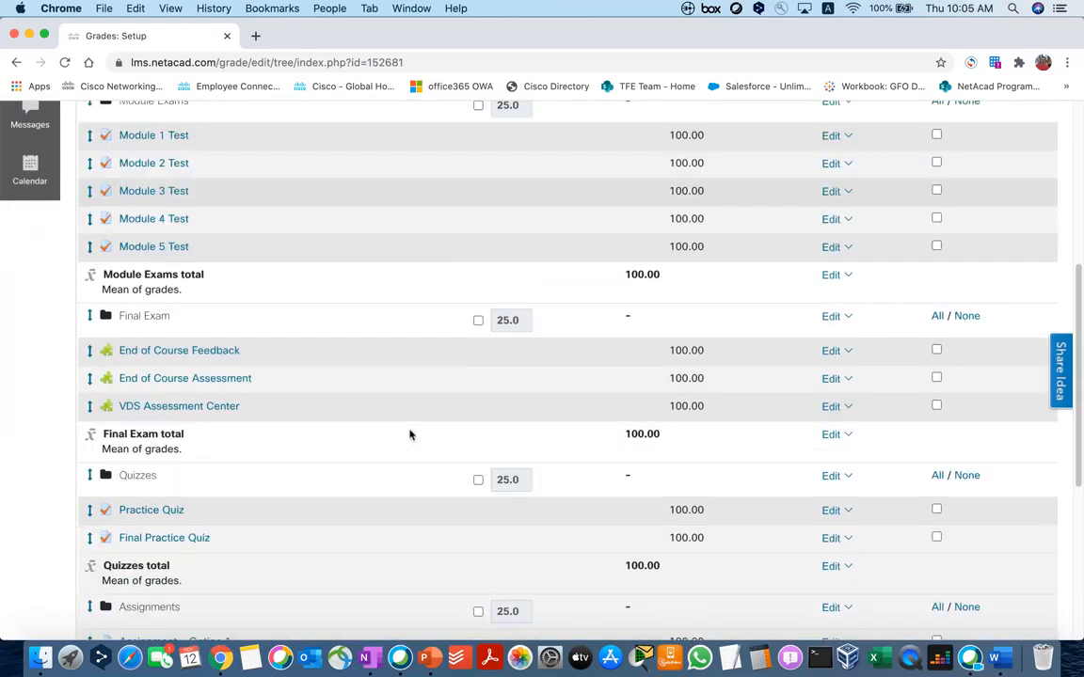
scroll(409, 433, up, 2)
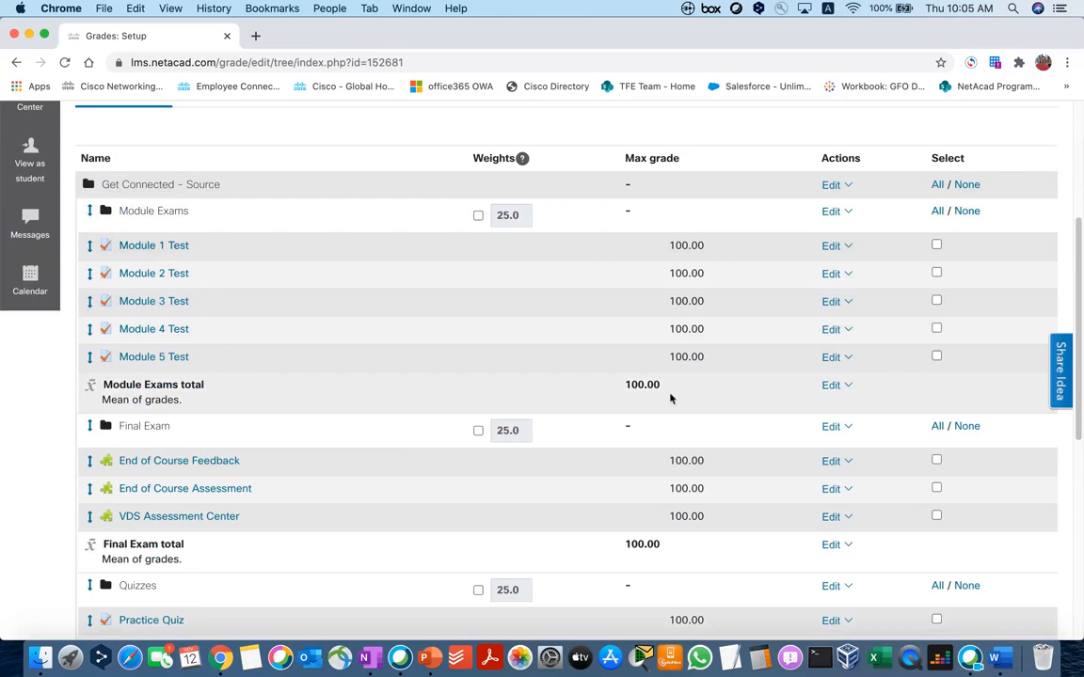
scroll(628, 388, down, 10)
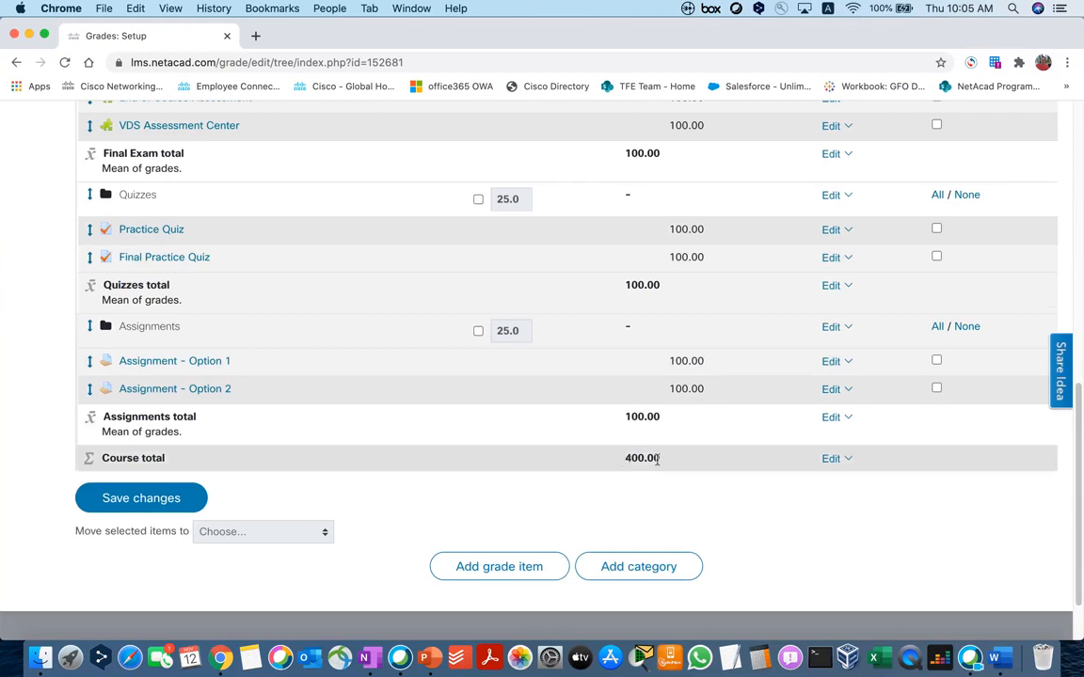
drag(659, 459, 617, 464)
click(617, 464)
Step: Set the aggregation of the top-level Get Connected - Source category to Weighted mean of grades and save it
scroll(561, 471, up, 10)
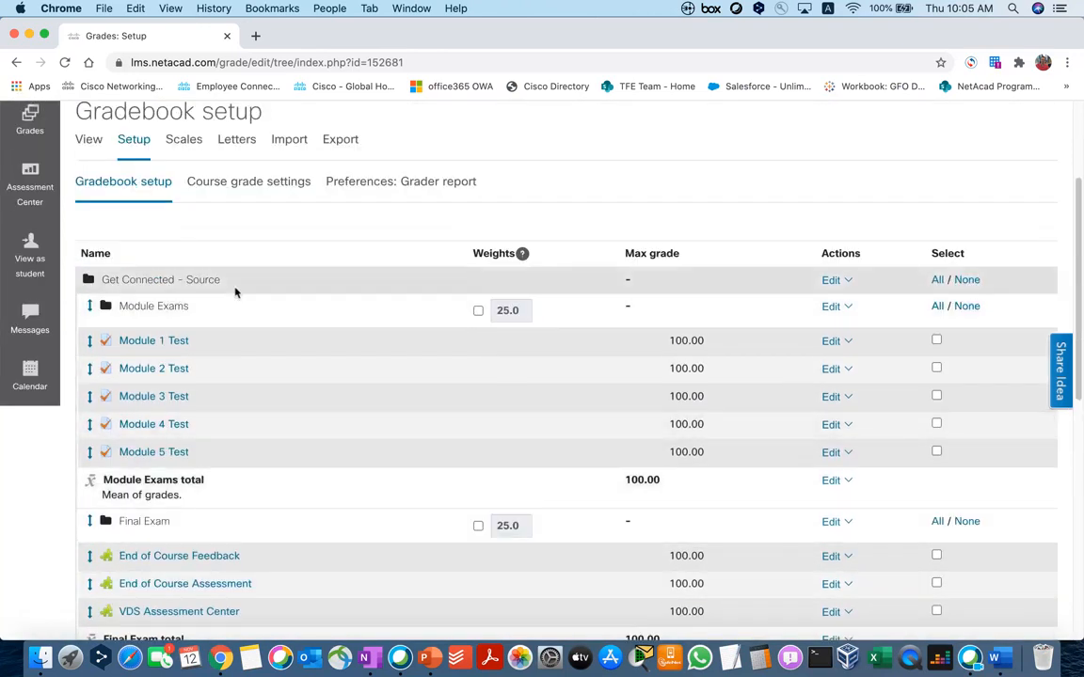
mouse_move(222, 280)
mouse_down()
mouse_move(102, 281)
mouse_move(223, 280)
mouse_up()
click(103, 282)
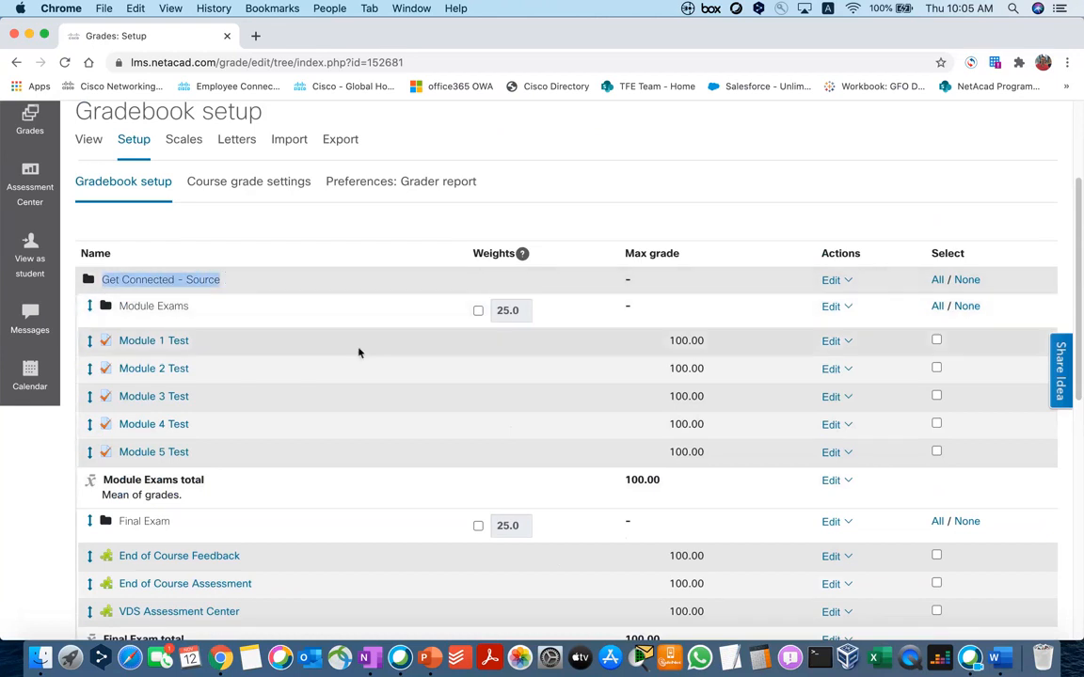
click(832, 281)
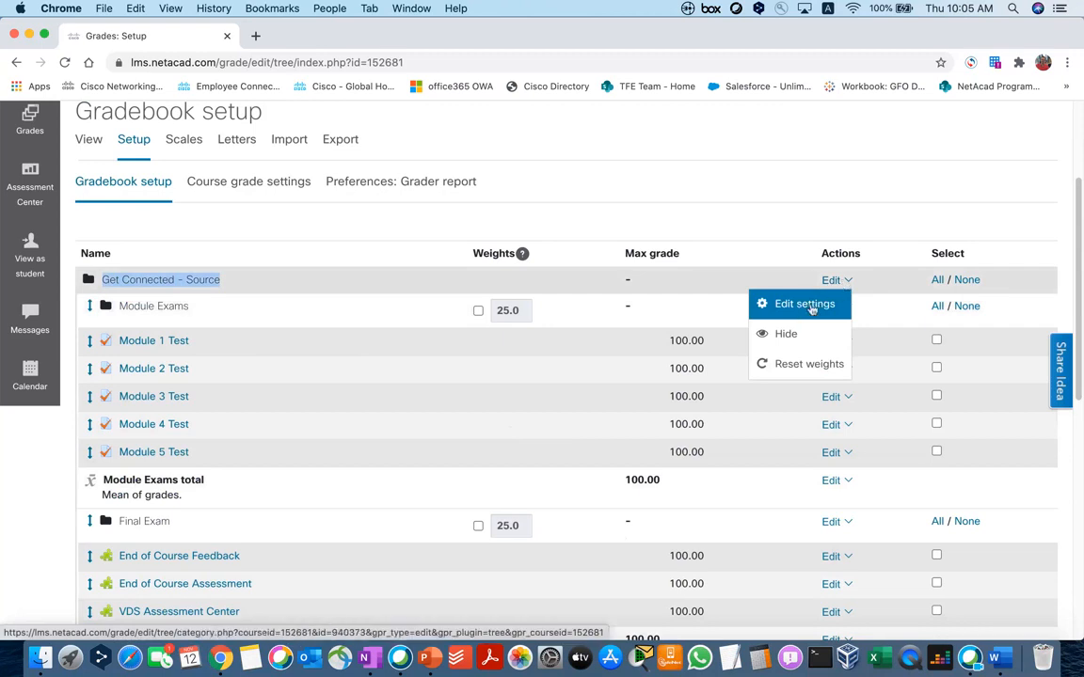
click(807, 306)
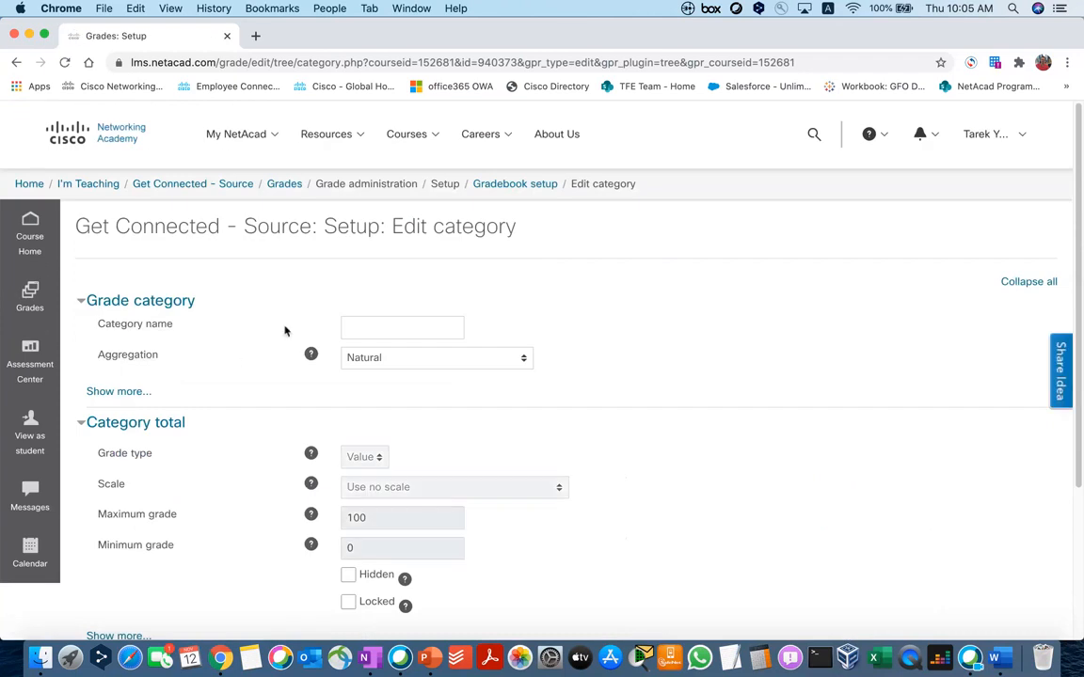
click(406, 366)
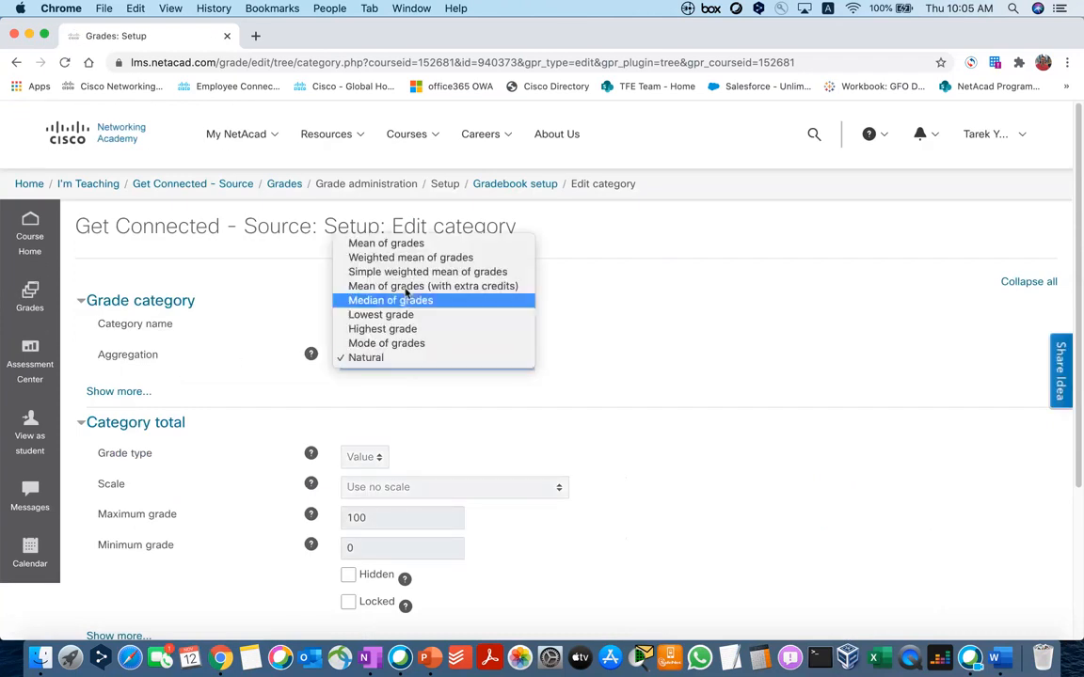
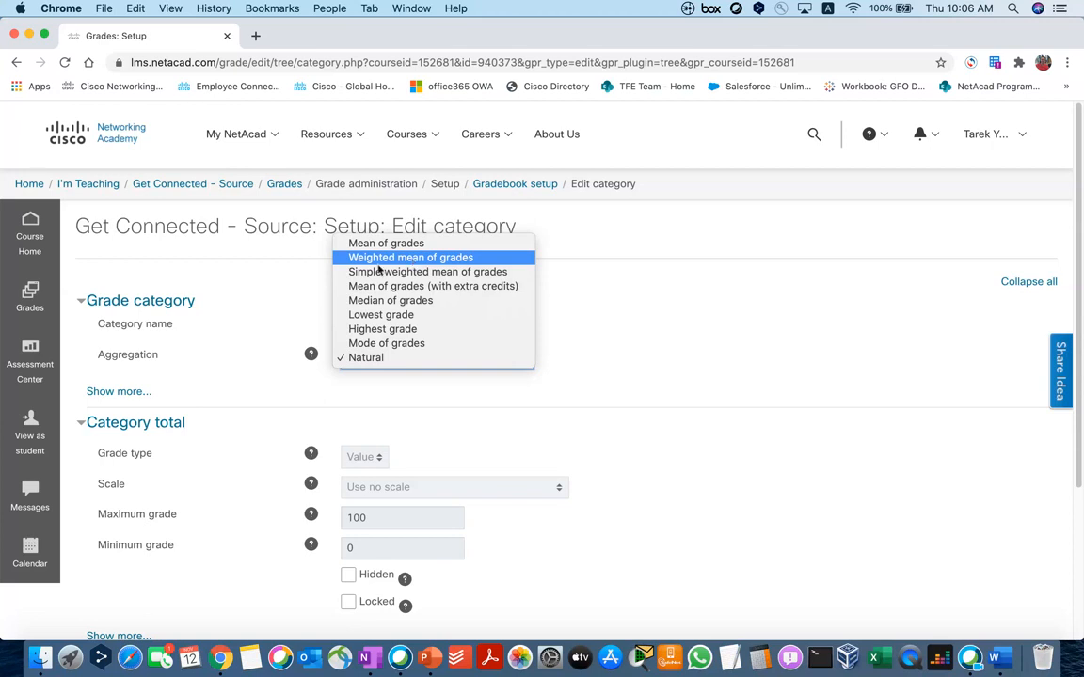
click(406, 257)
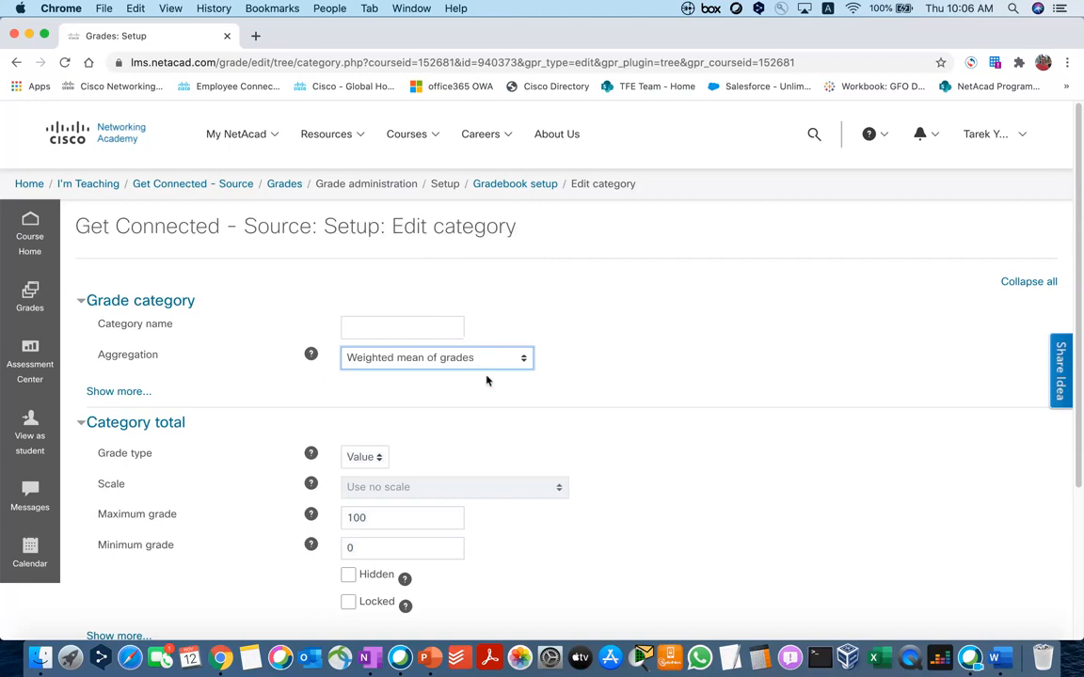
scroll(486, 380, down, 5)
click(422, 477)
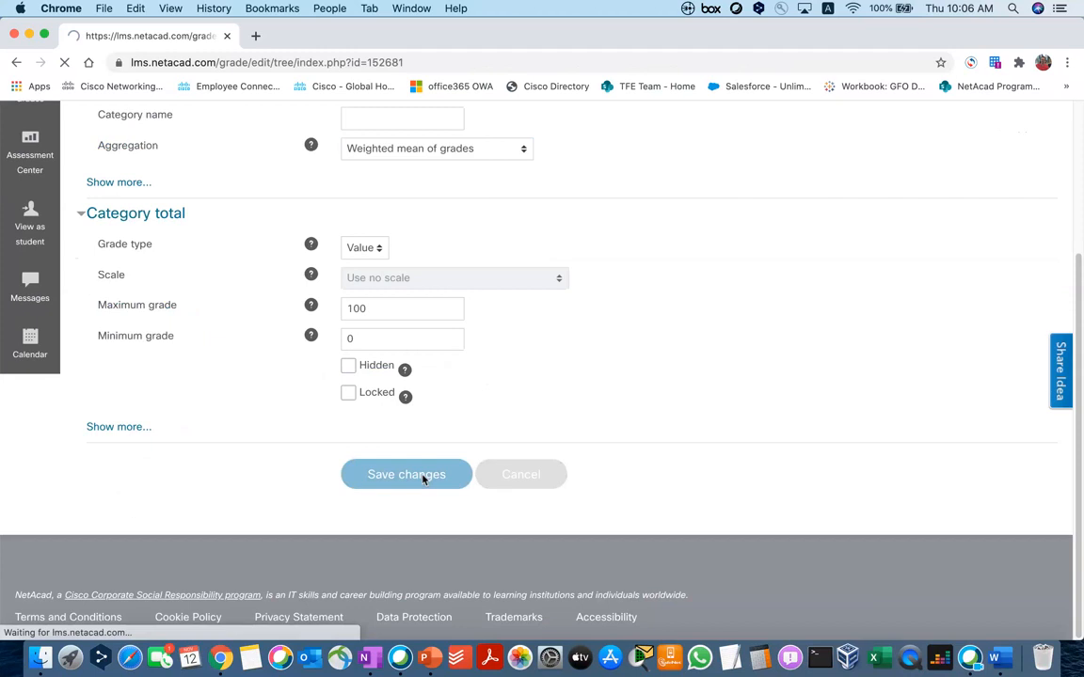
scroll(473, 450, down, 3)
scroll(473, 450, down, 5)
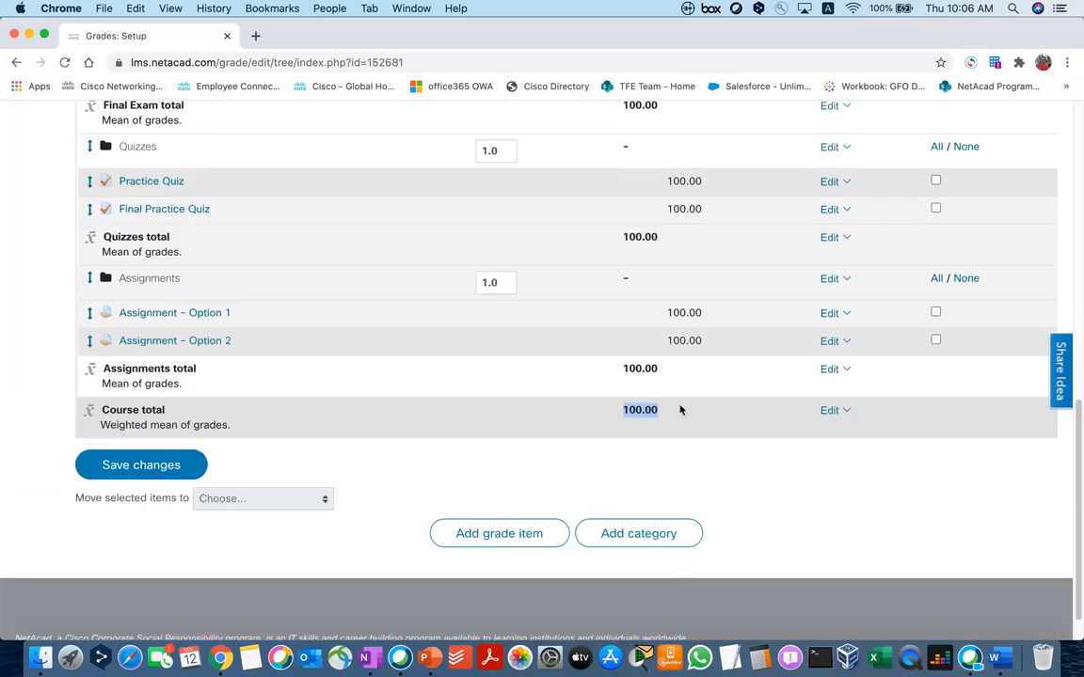
Step: Set the weight of the Module Exams category to 60 and of the Final Exam category to 30
scroll(680, 409, up, 5)
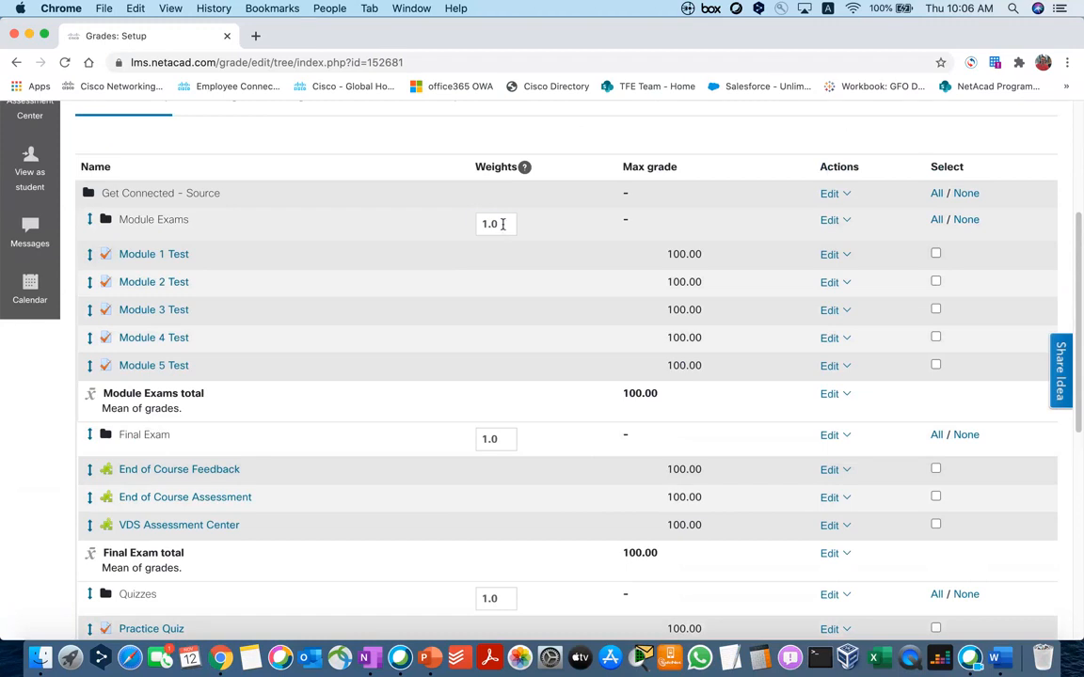
double_click(498, 224)
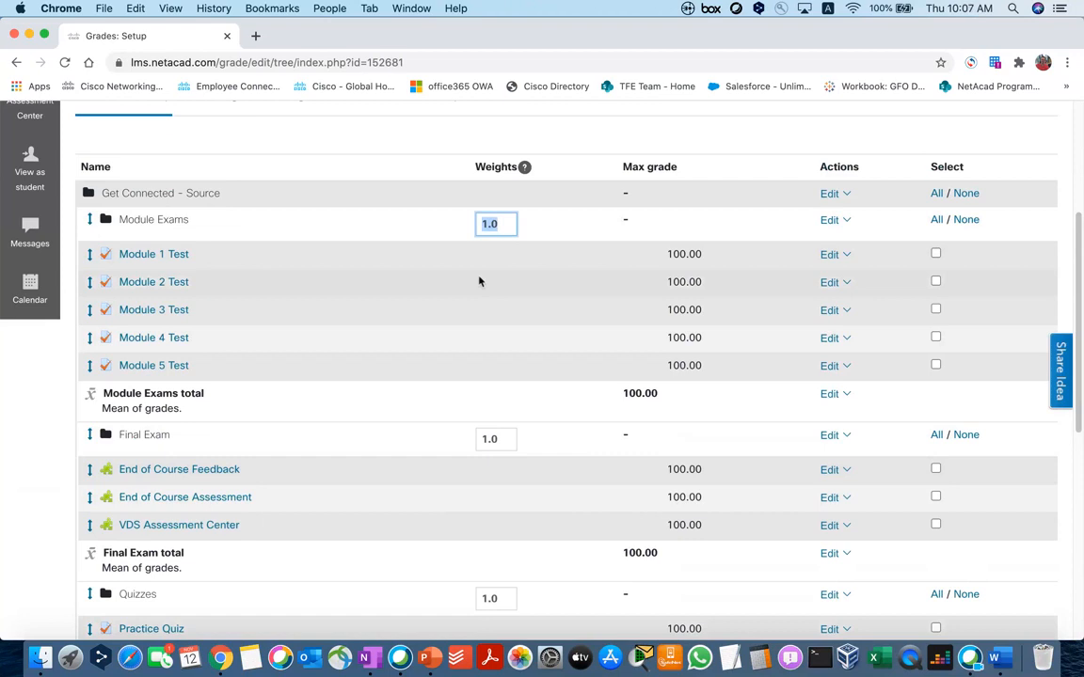
text(60)
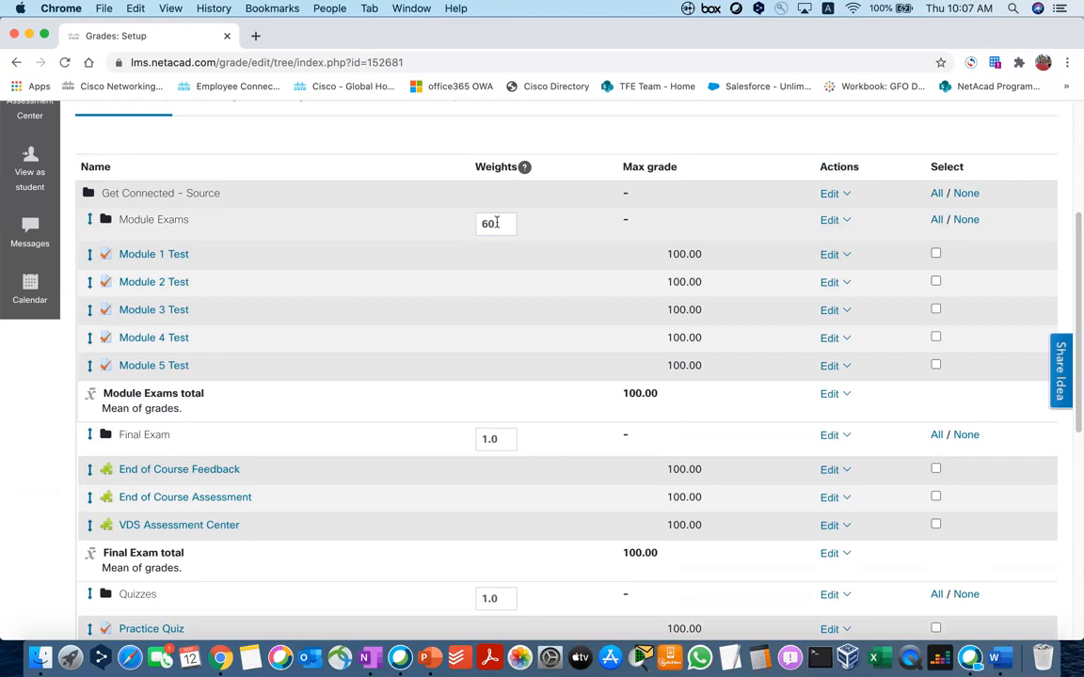
click(445, 332)
scroll(423, 432, down, 1)
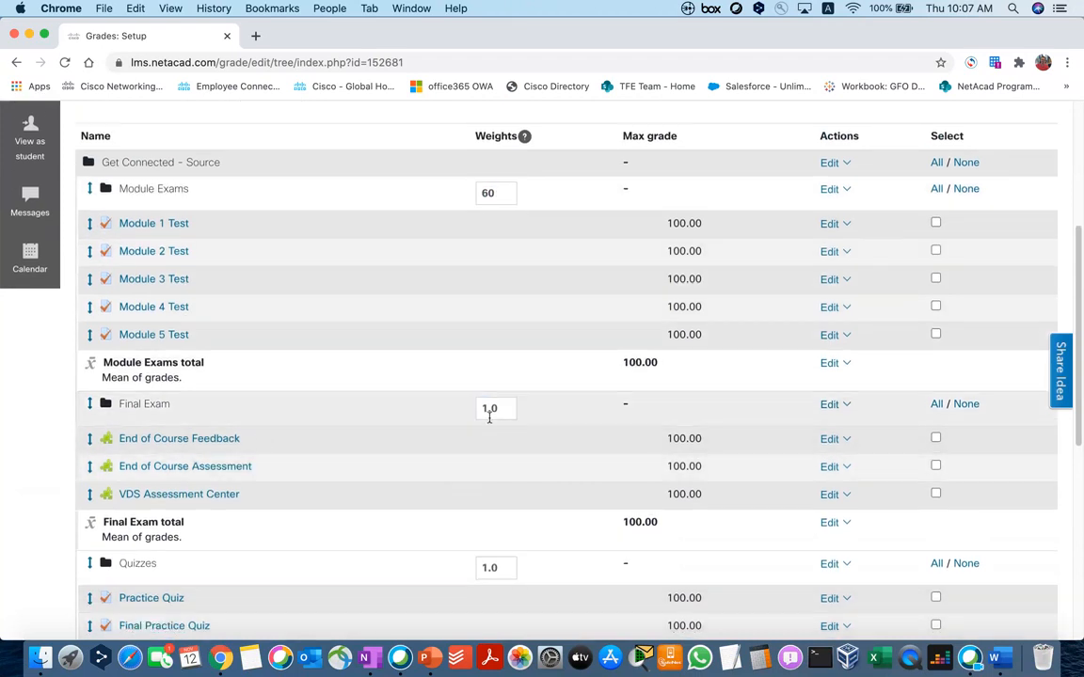
click(499, 408)
text(30)
Step: Set the weights of the Quizzes and Assignments categories to 5 each, save the changes and check the saved weights
scroll(447, 406, down, 5)
click(499, 381)
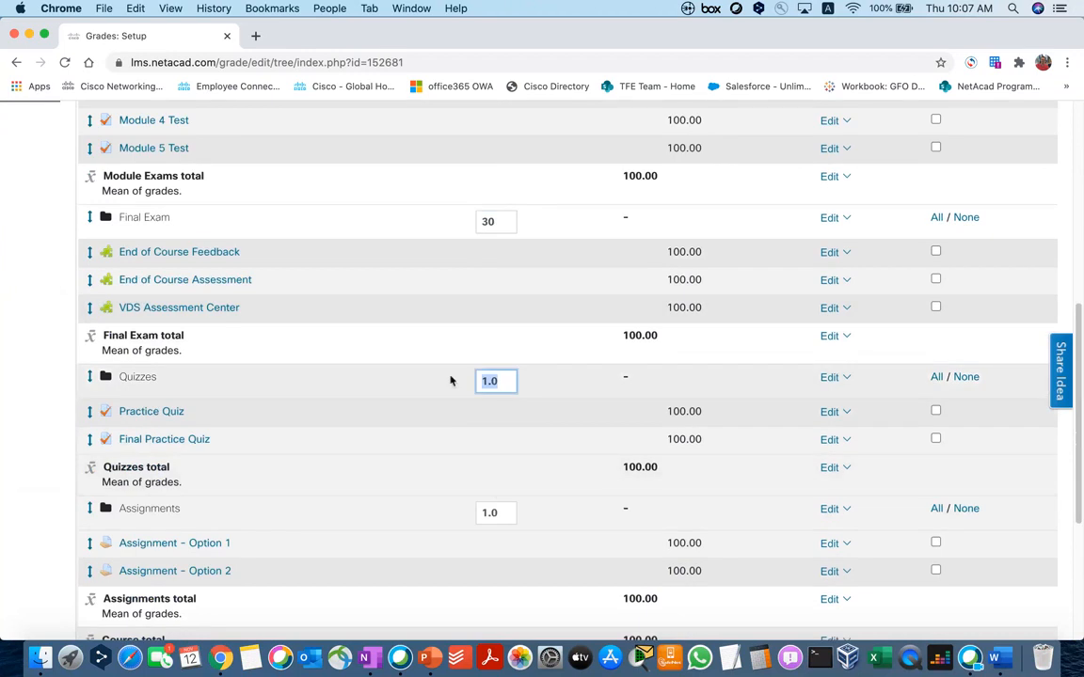
text(5)
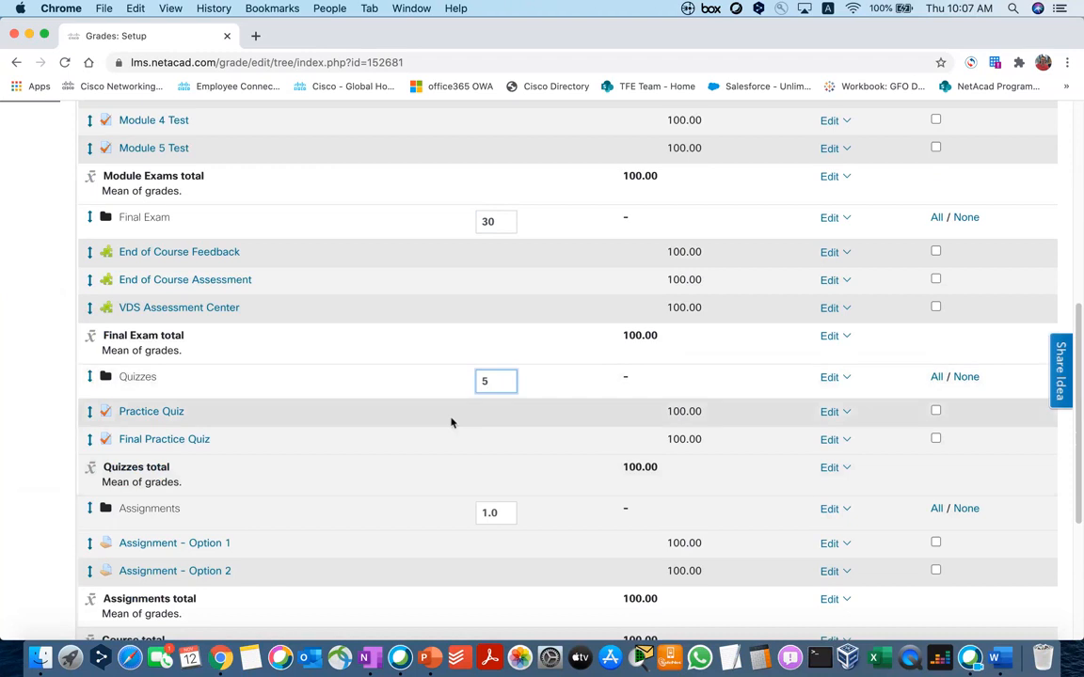
scroll(450, 422, down, 1)
click(490, 489)
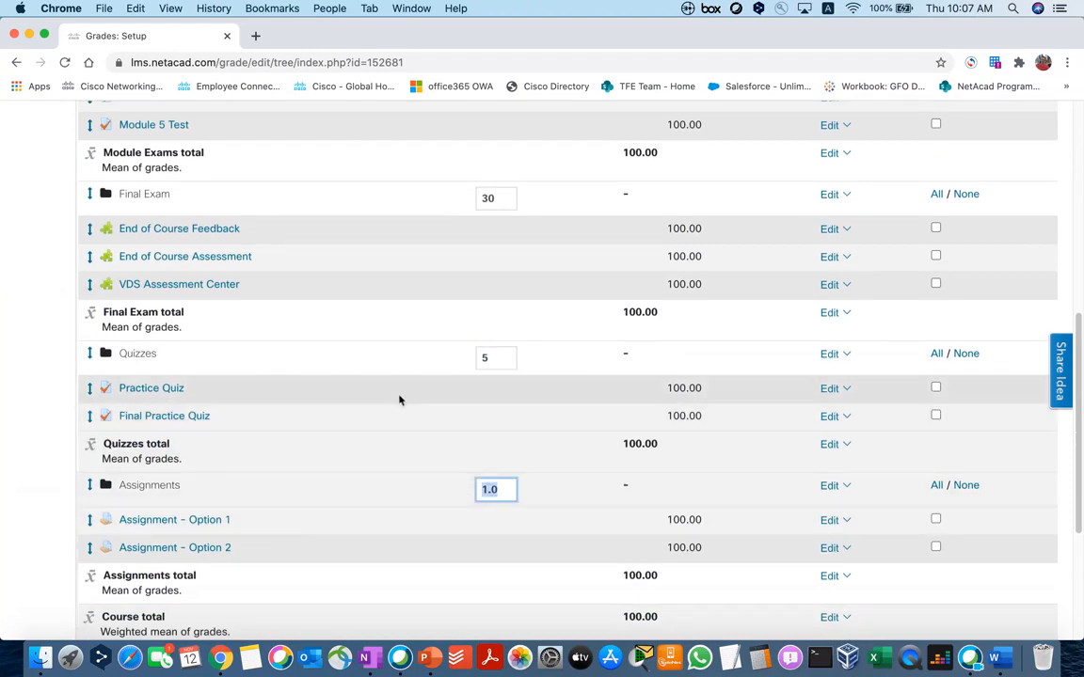
text(5)
scroll(438, 460, down, 3)
click(156, 548)
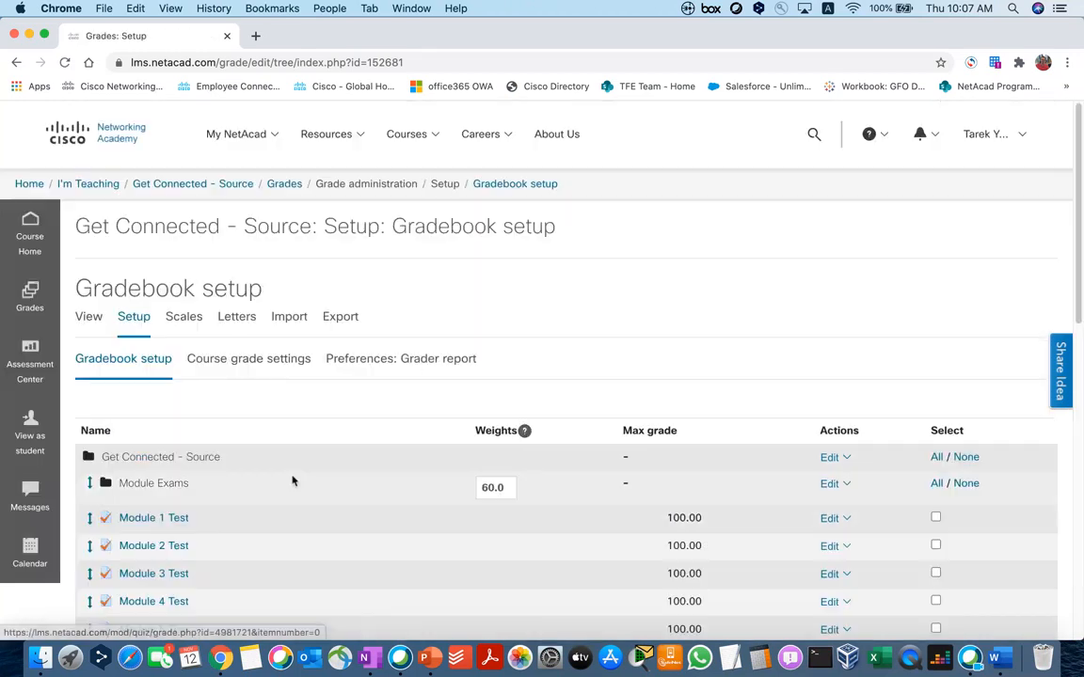
scroll(477, 483, down, 5)
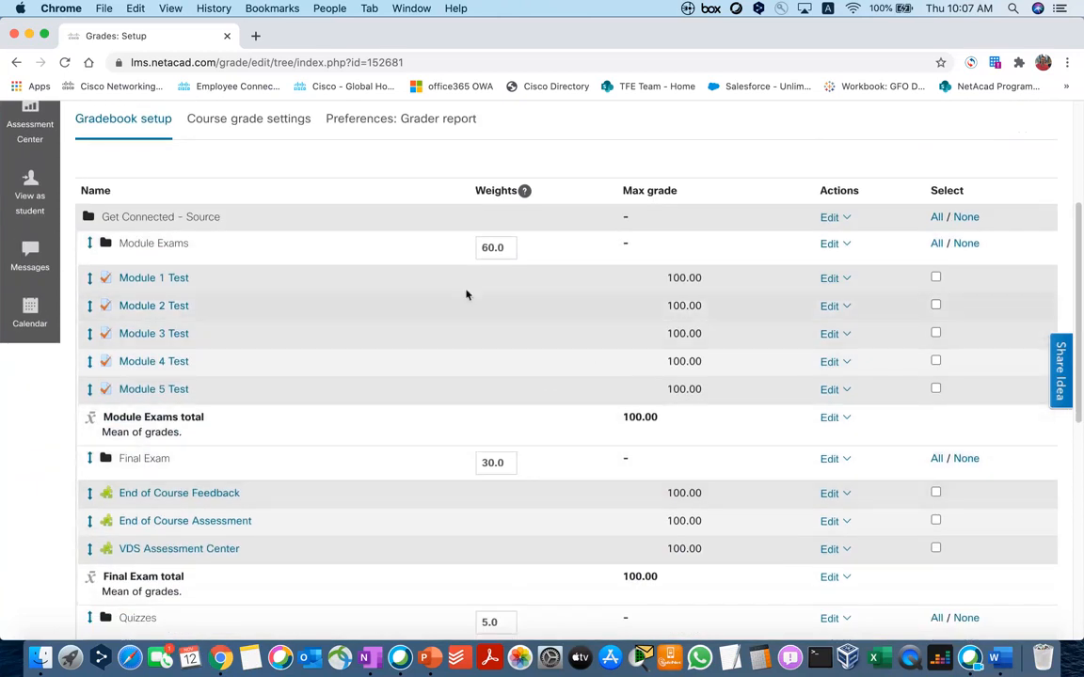
scroll(564, 282, down, 2)
scroll(570, 280, down, 3)
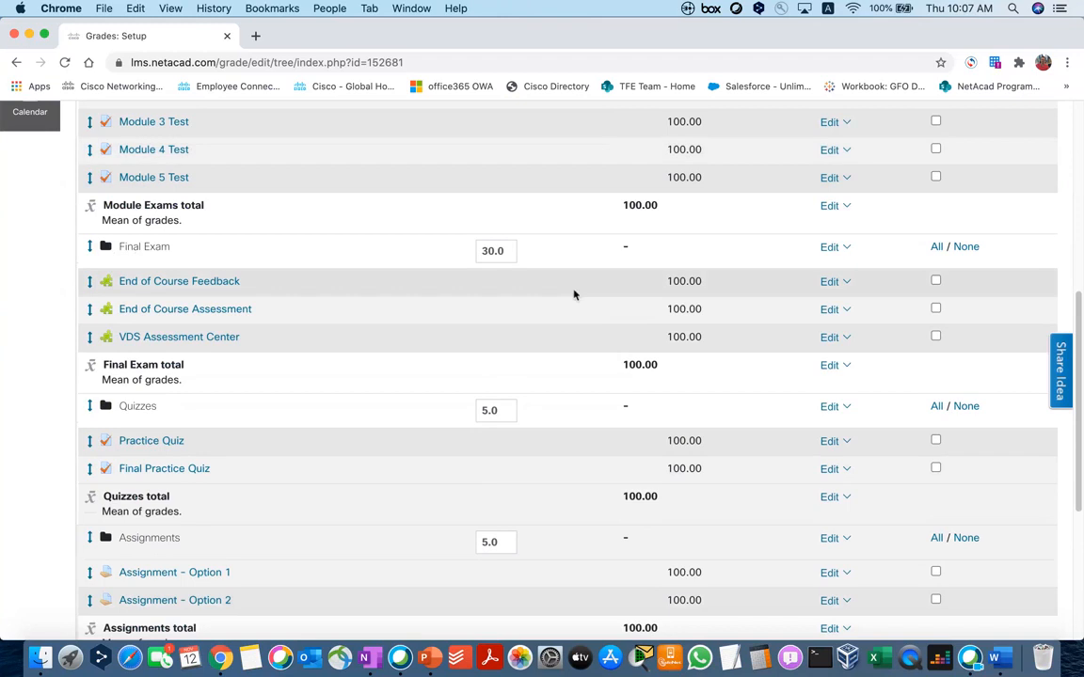
Step: Review the Module Exams, Final Exam, Quizzes and Assignments categories with their weights, items and aggregation down to the course total
scroll(640, 489, down, 2)
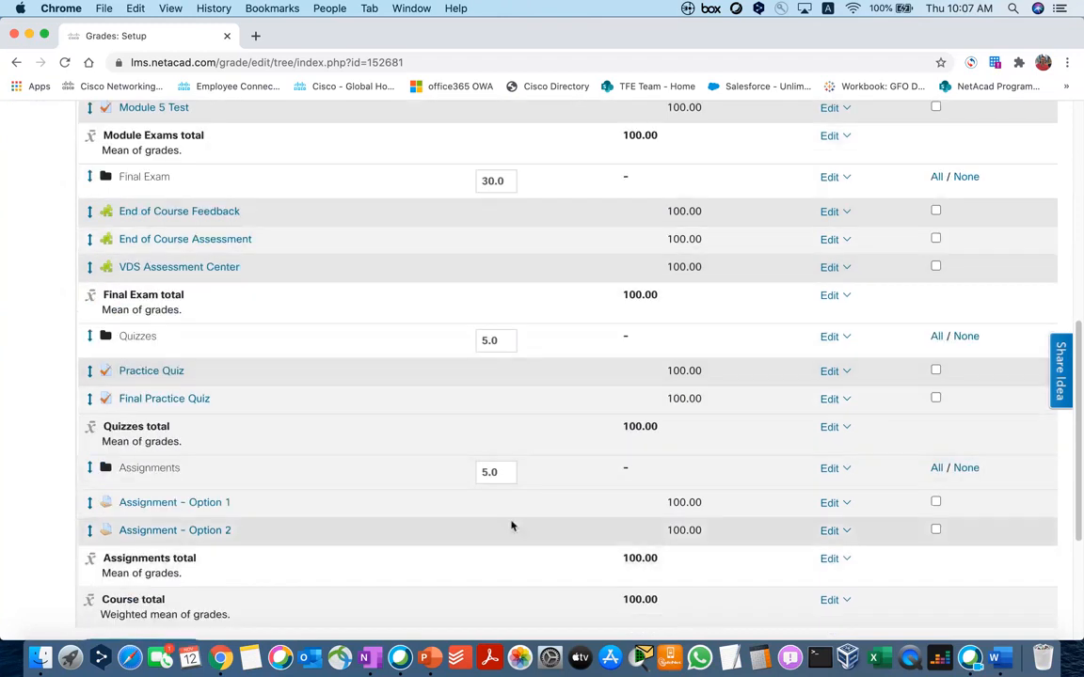
scroll(506, 434, up, 6)
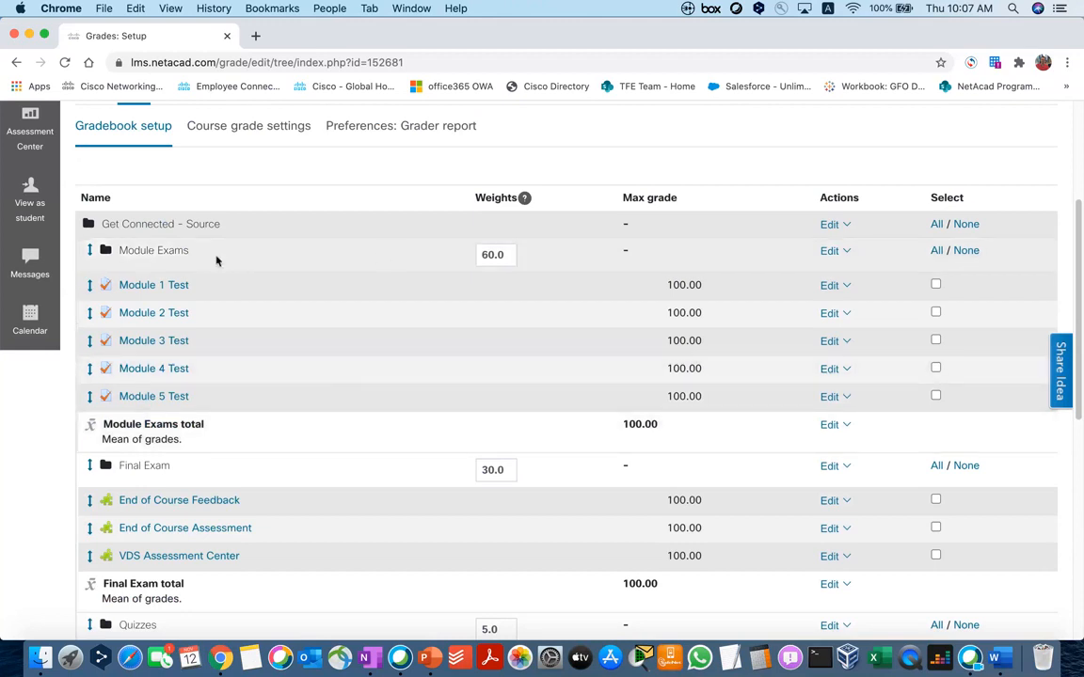
drag(198, 235, 123, 226)
scroll(202, 452, down, 1)
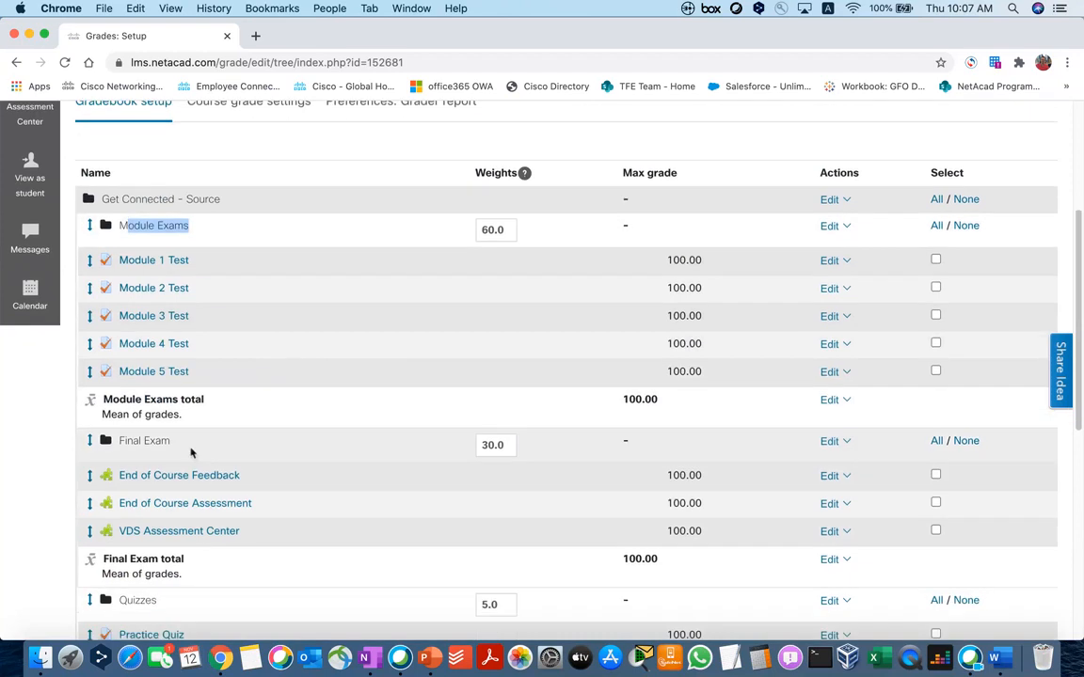
drag(175, 442, 116, 441)
scroll(227, 456, down, 5)
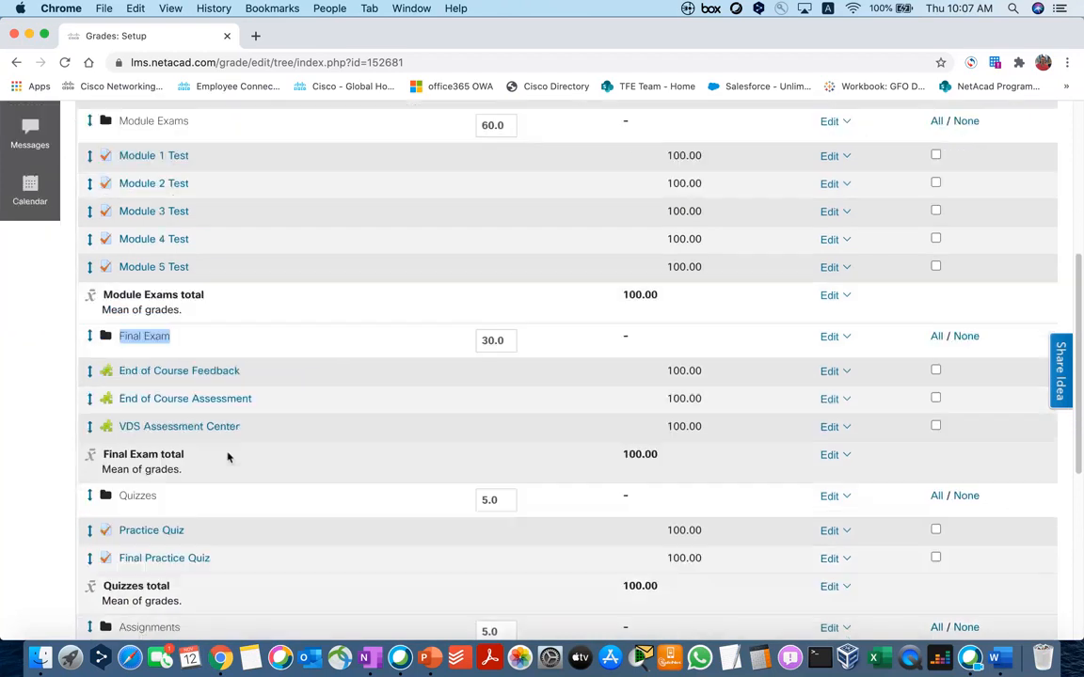
drag(172, 478, 116, 469)
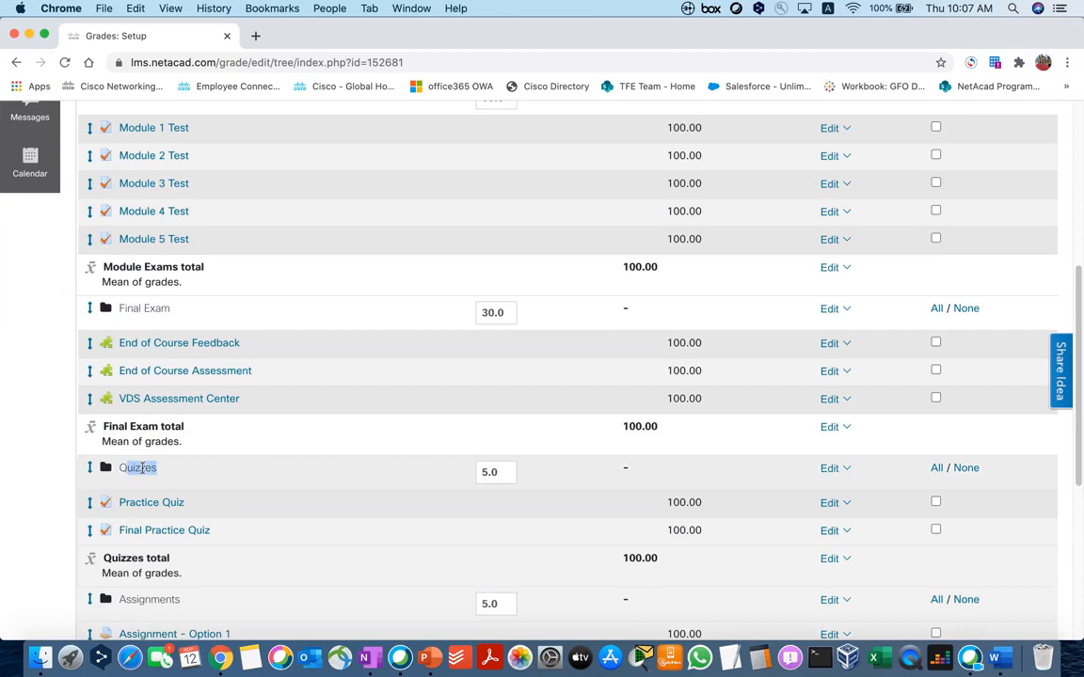
scroll(206, 508, down, 5)
drag(193, 475, 117, 470)
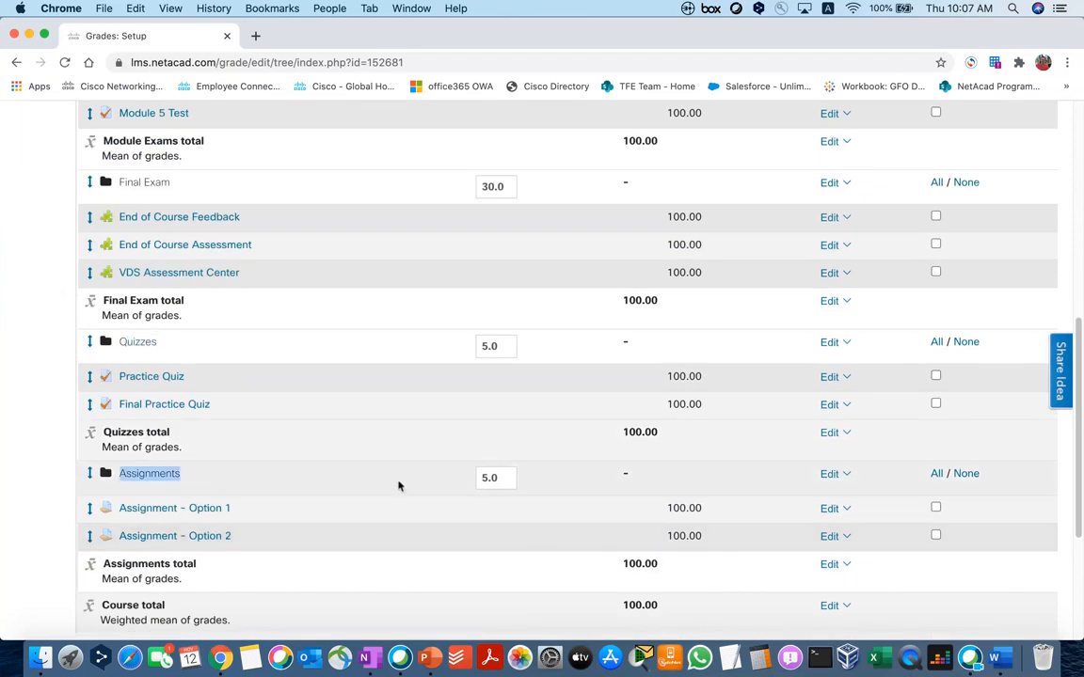
scroll(420, 392, up, 10)
scroll(551, 448, down, 4)
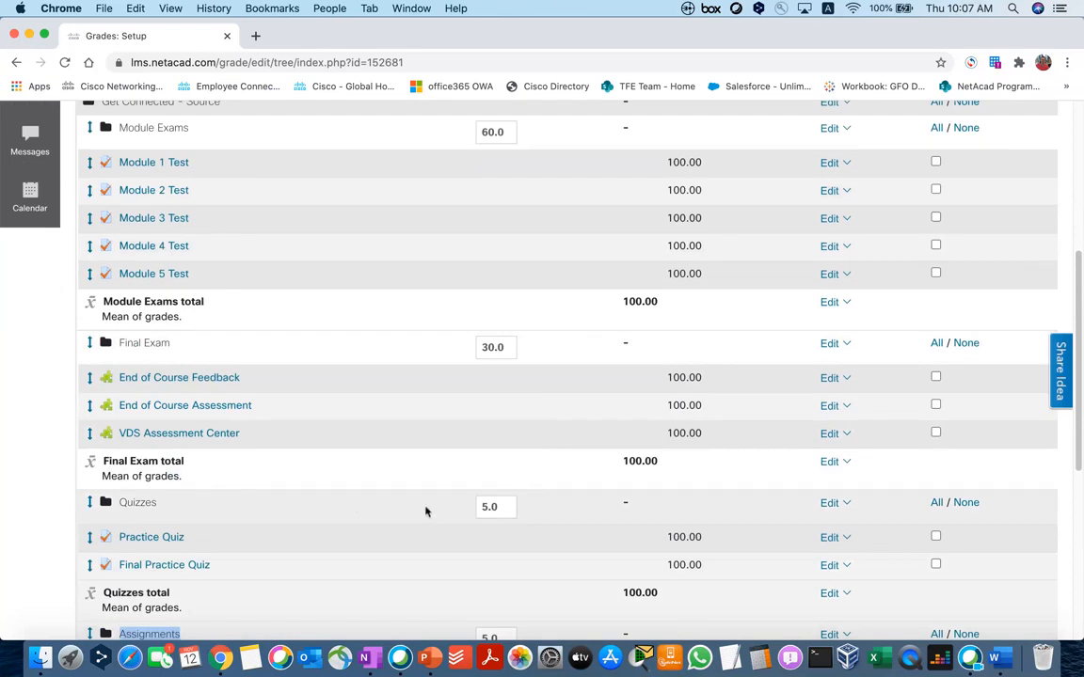
scroll(425, 511, down, 1)
drag(152, 483, 132, 482)
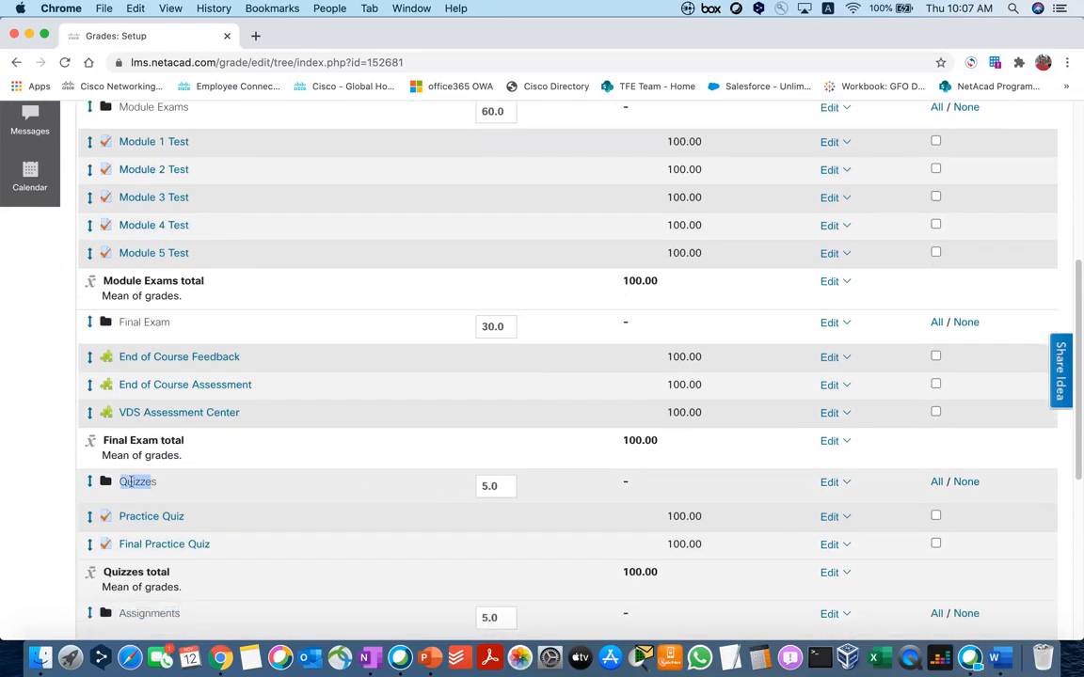
scroll(198, 508, down, 6)
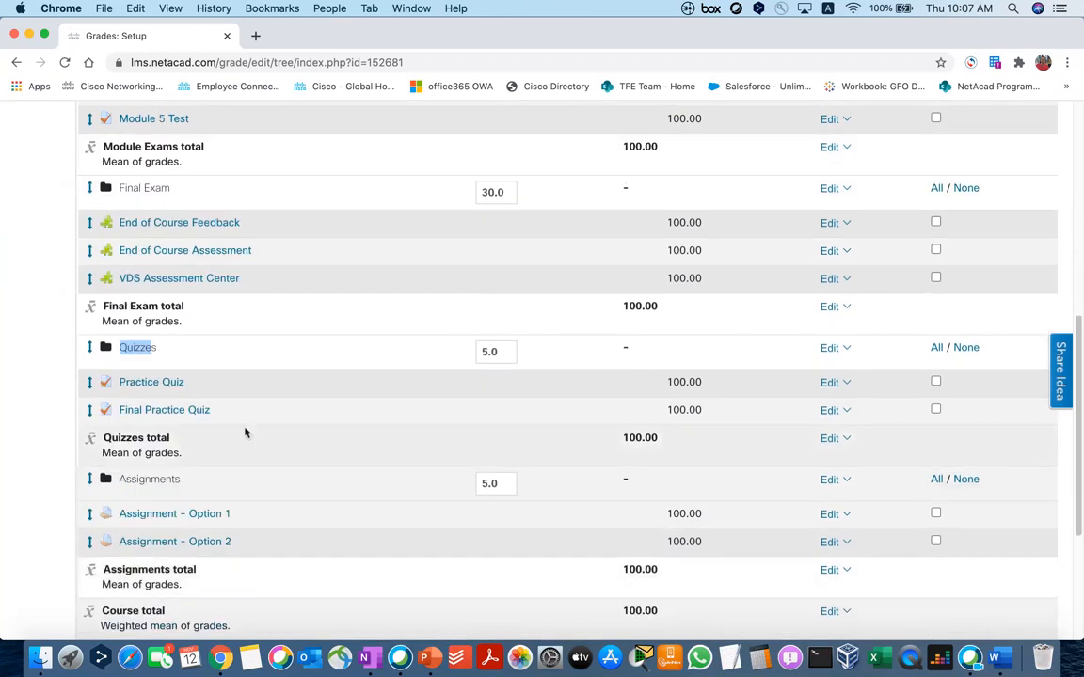
scroll(405, 501, down, 1)
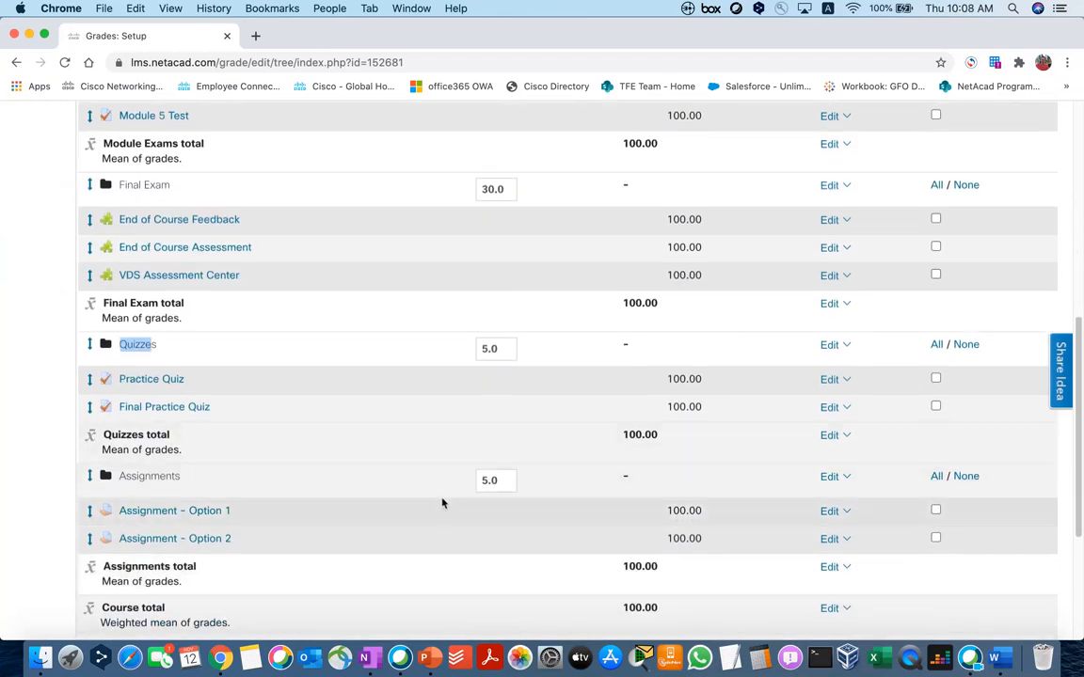
scroll(489, 489, down, 5)
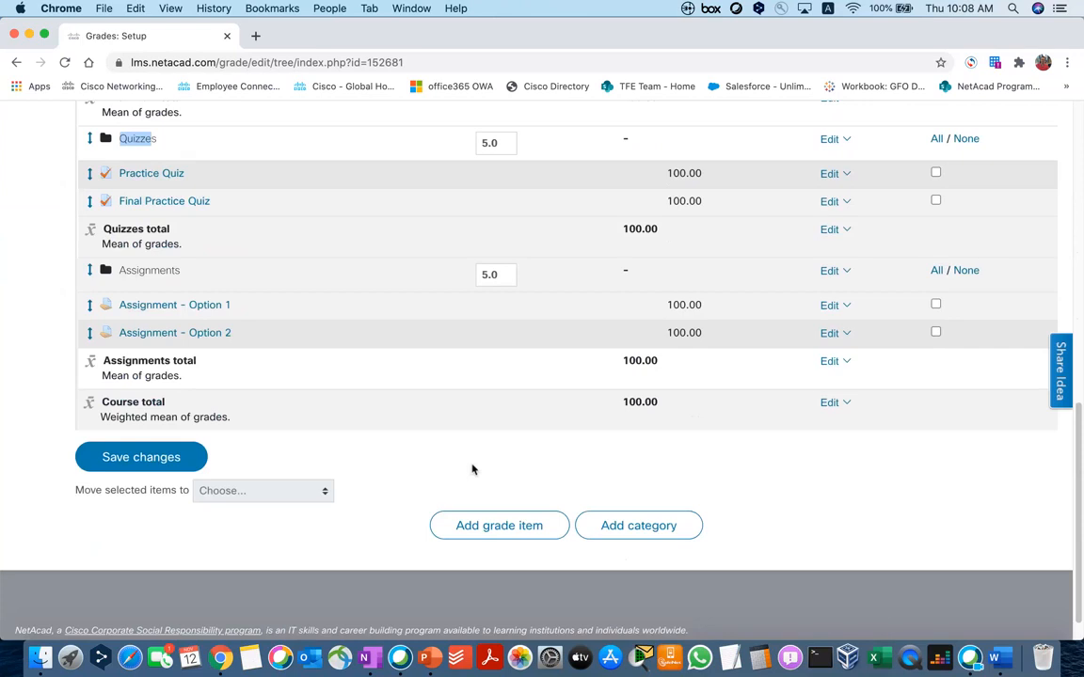
scroll(472, 470, up, 14)
scroll(473, 468, down, 6)
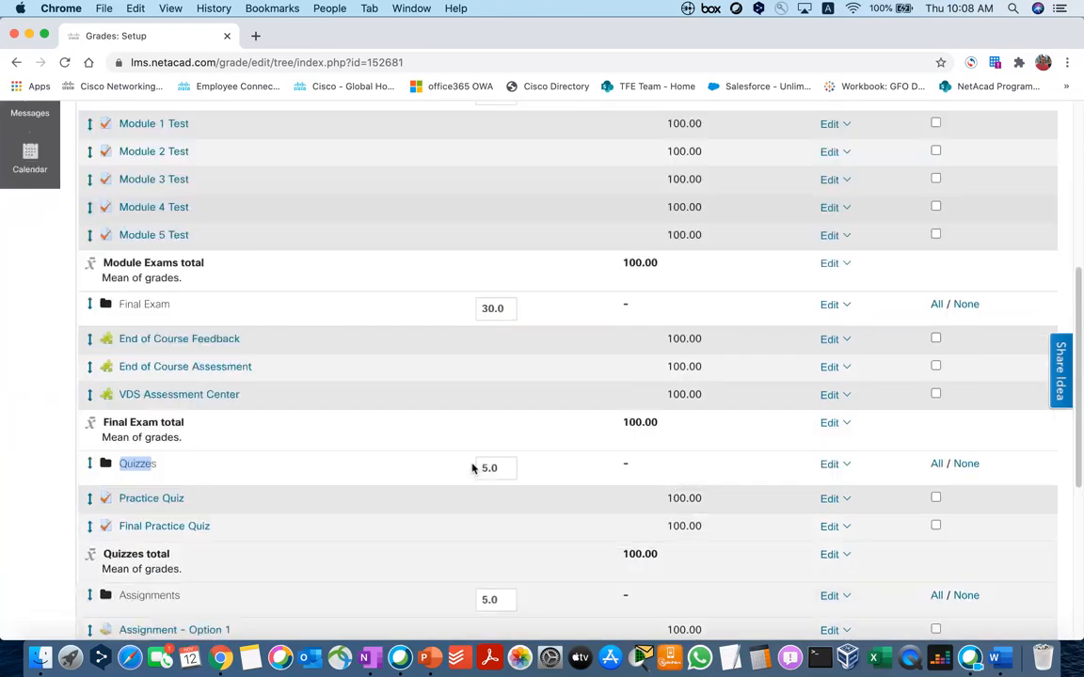
scroll(473, 468, down, 7)
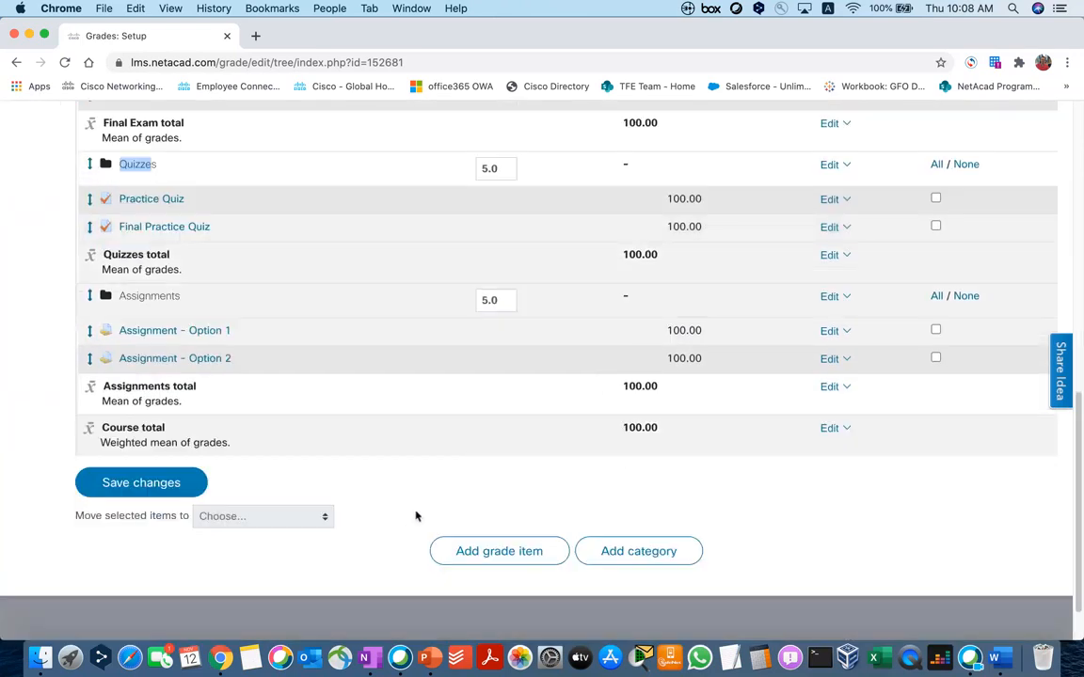
scroll(416, 515, up, 12)
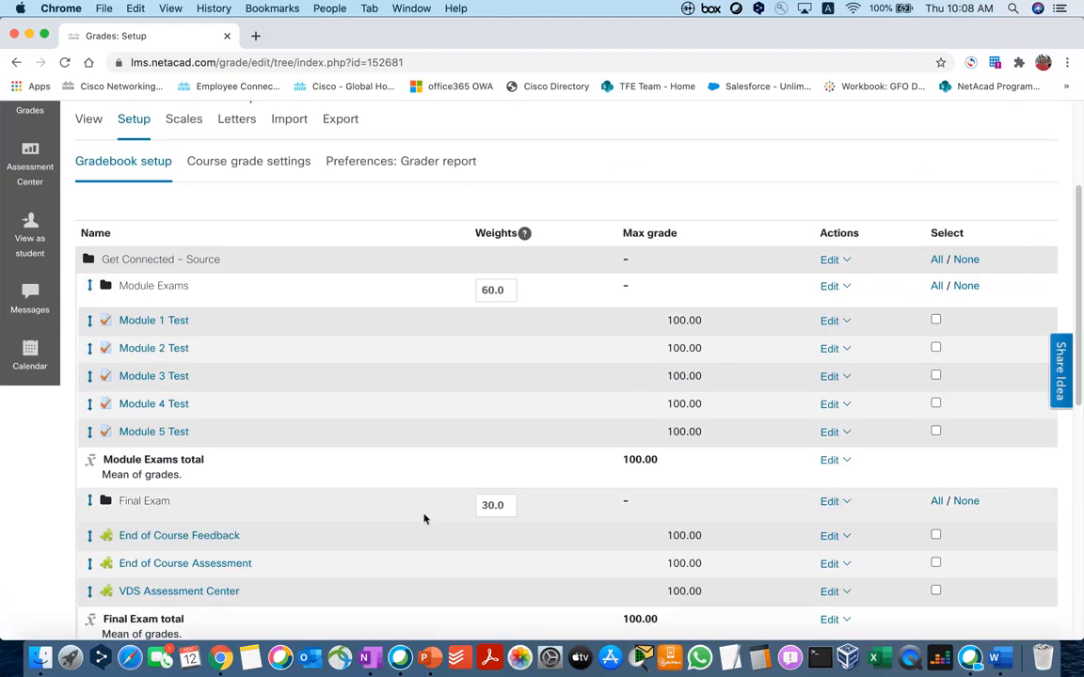
scroll(448, 425, down, 2)
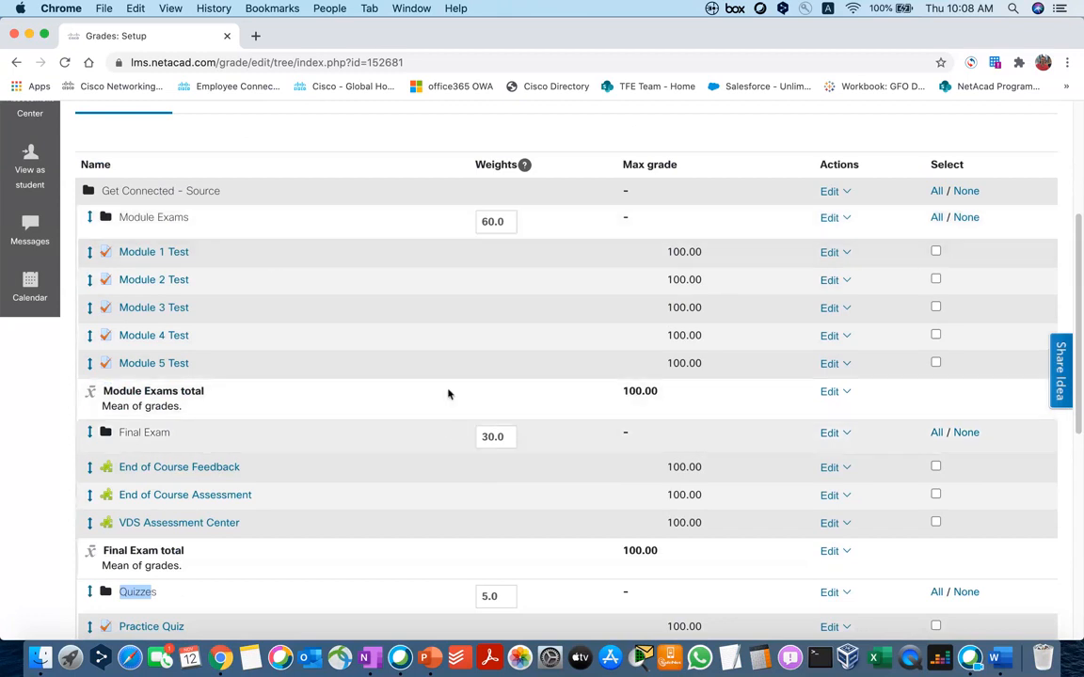
scroll(444, 364, down, 5)
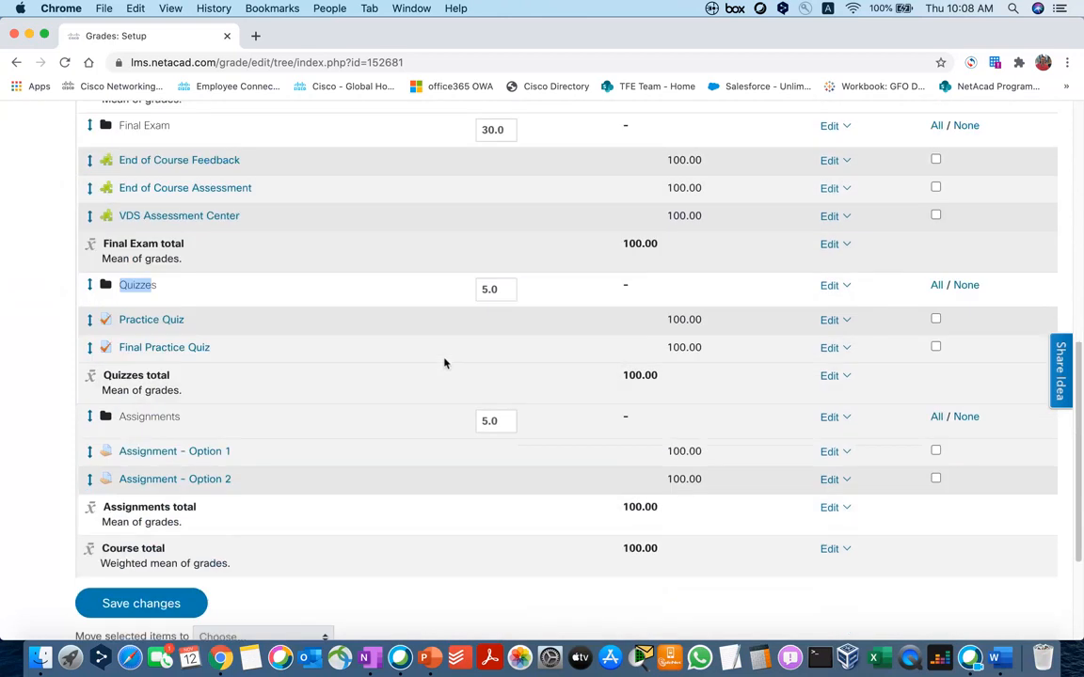
Step: Save the gradebook setup and open the grader report to look over the participants and their Module Exams columns
click(209, 562)
click(155, 604)
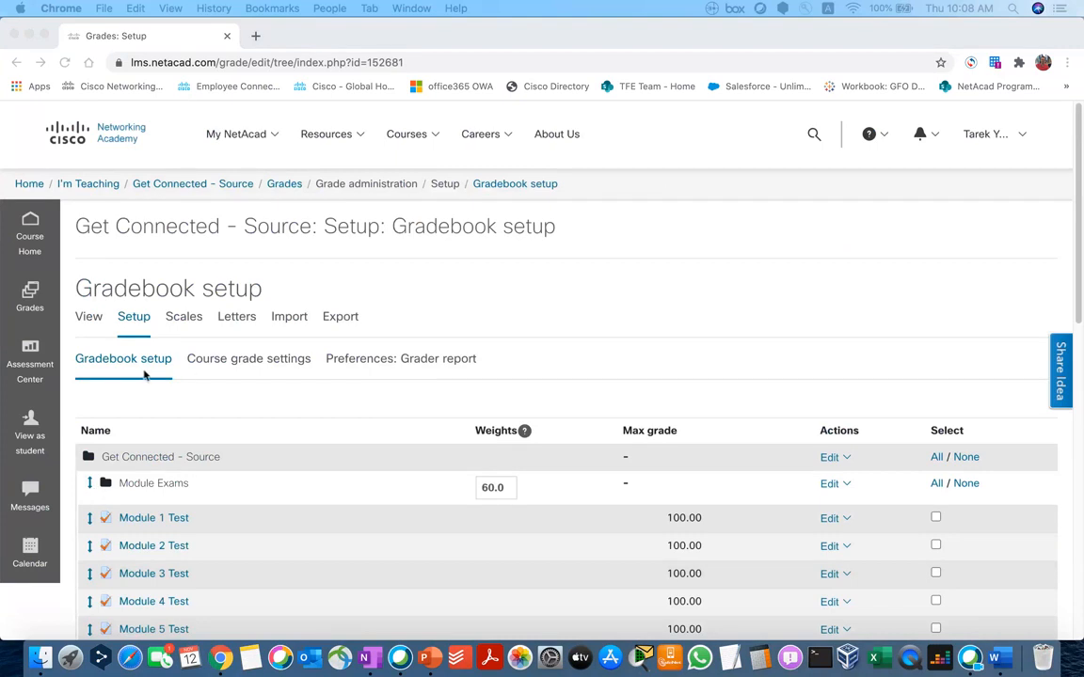
click(88, 319)
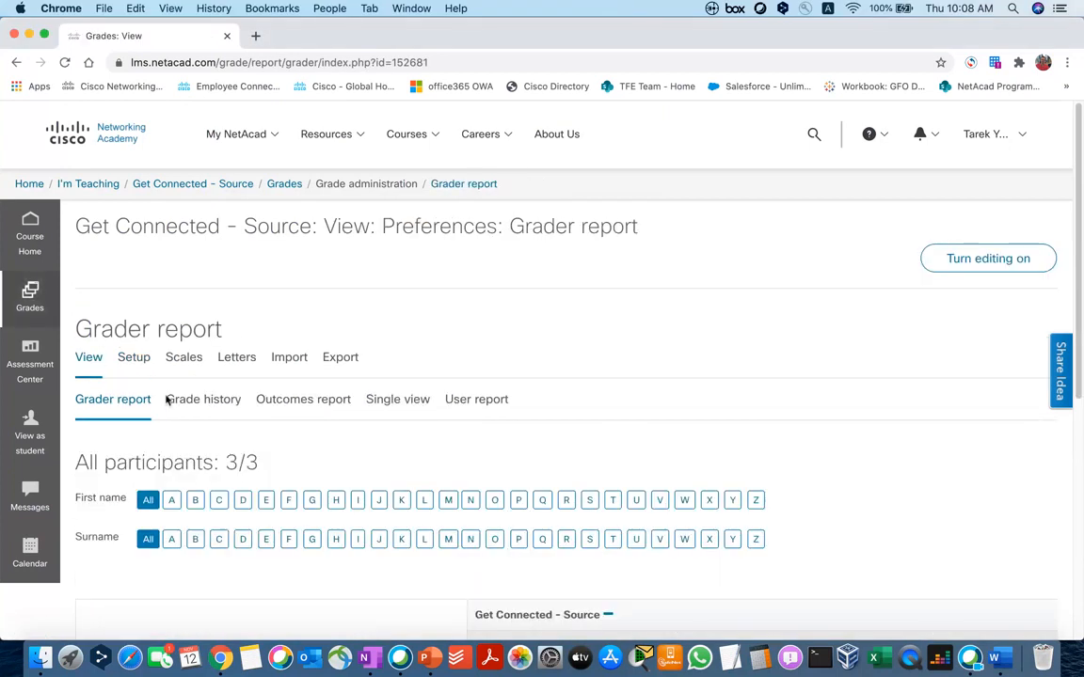
scroll(376, 405, down, 5)
drag(369, 613, 394, 556)
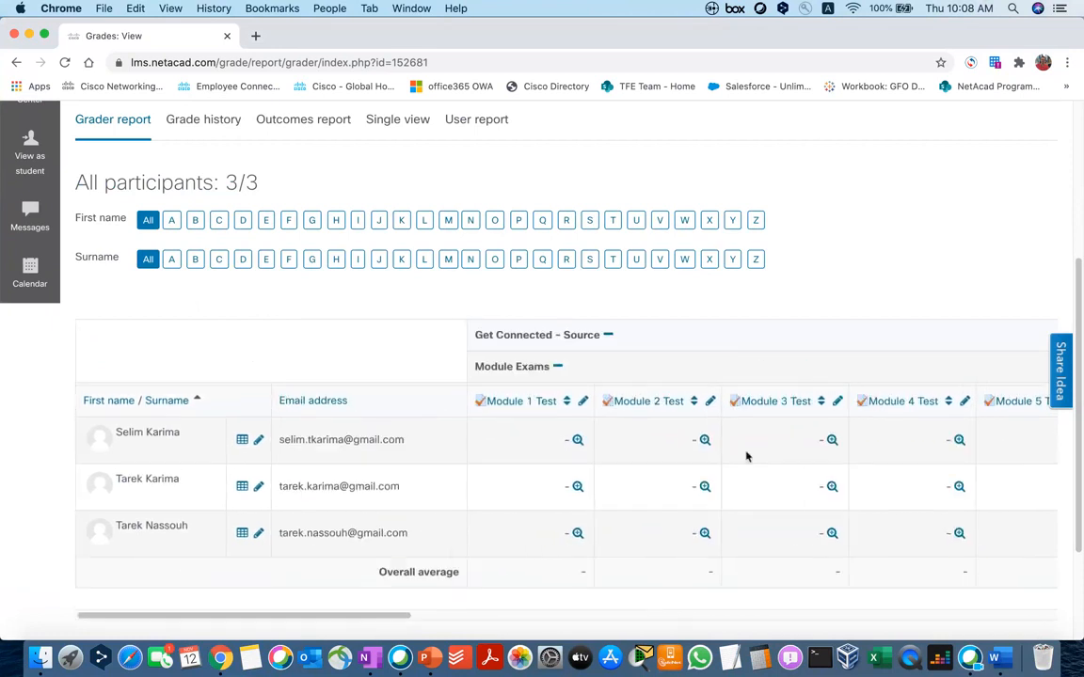
scroll(738, 491, up, 5)
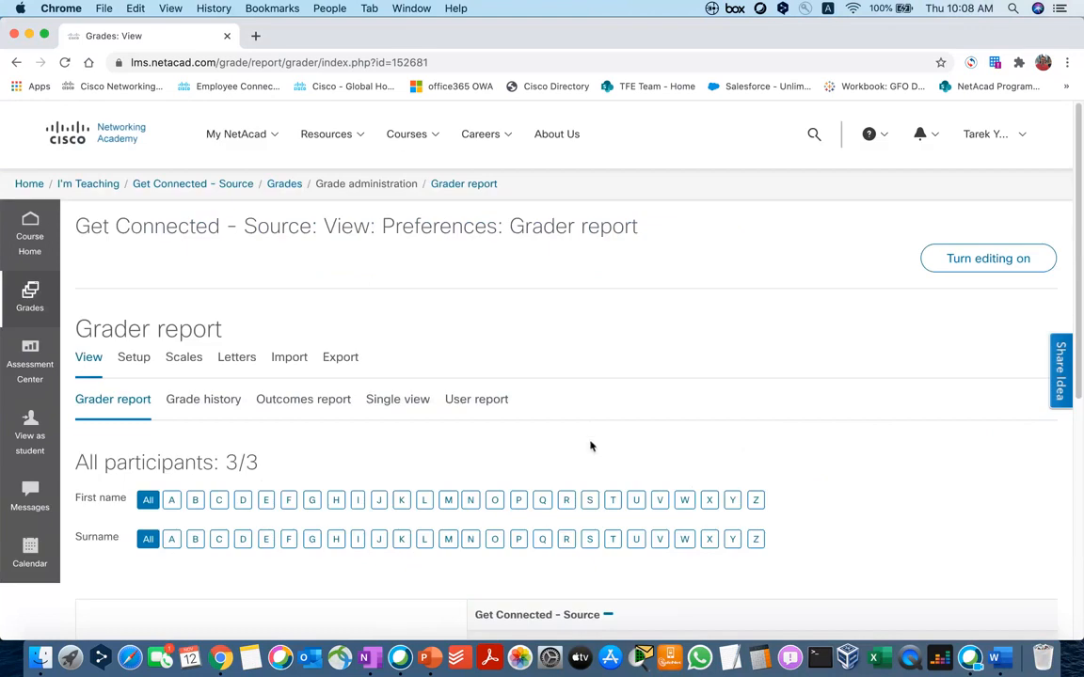
scroll(591, 446, down, 5)
scroll(749, 367, up, 5)
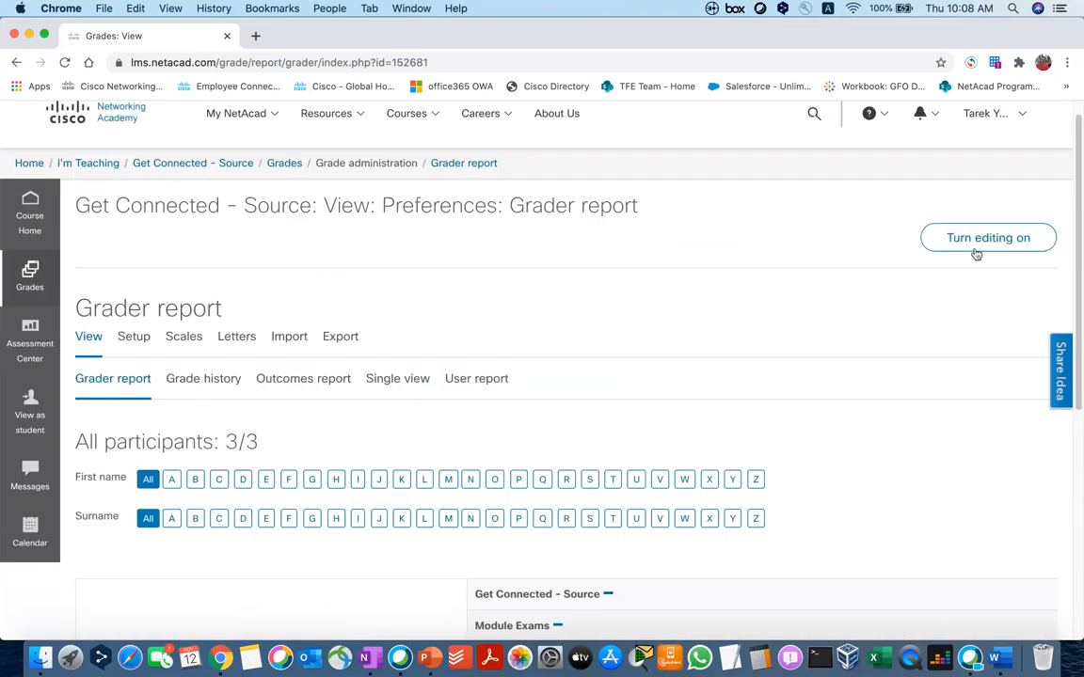
Step: Turn editing on in the grader report, enter a Module 1 Test grade of 100 for all three students and save
click(976, 247)
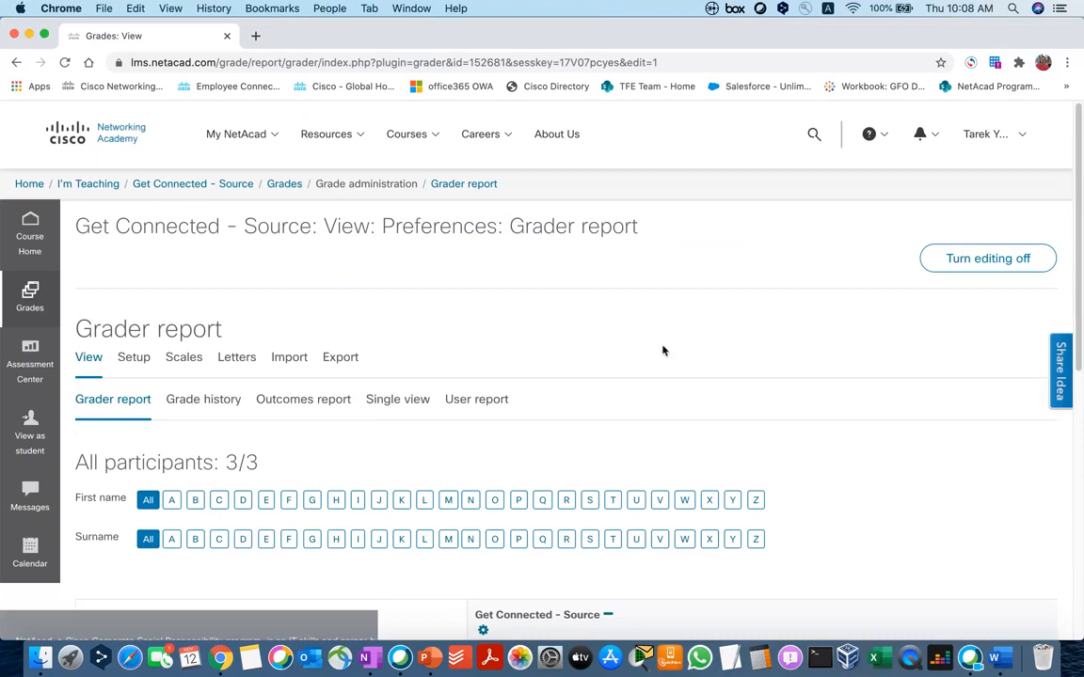
scroll(662, 351, down, 5)
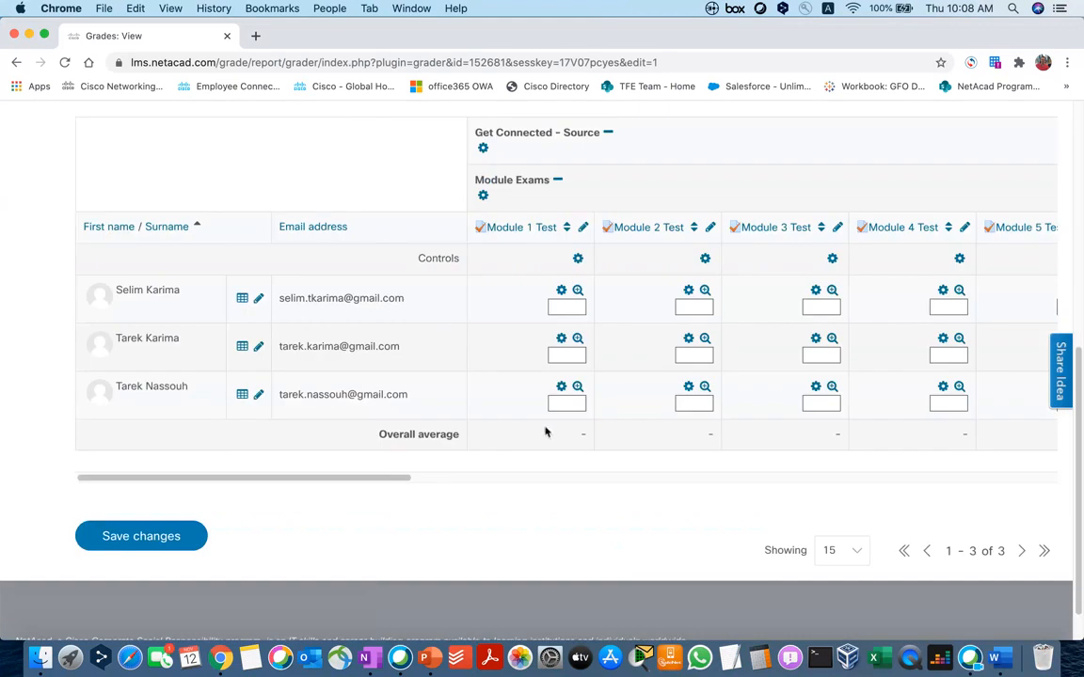
click(565, 308)
text(100)
click(573, 353)
text(100)
click(567, 402)
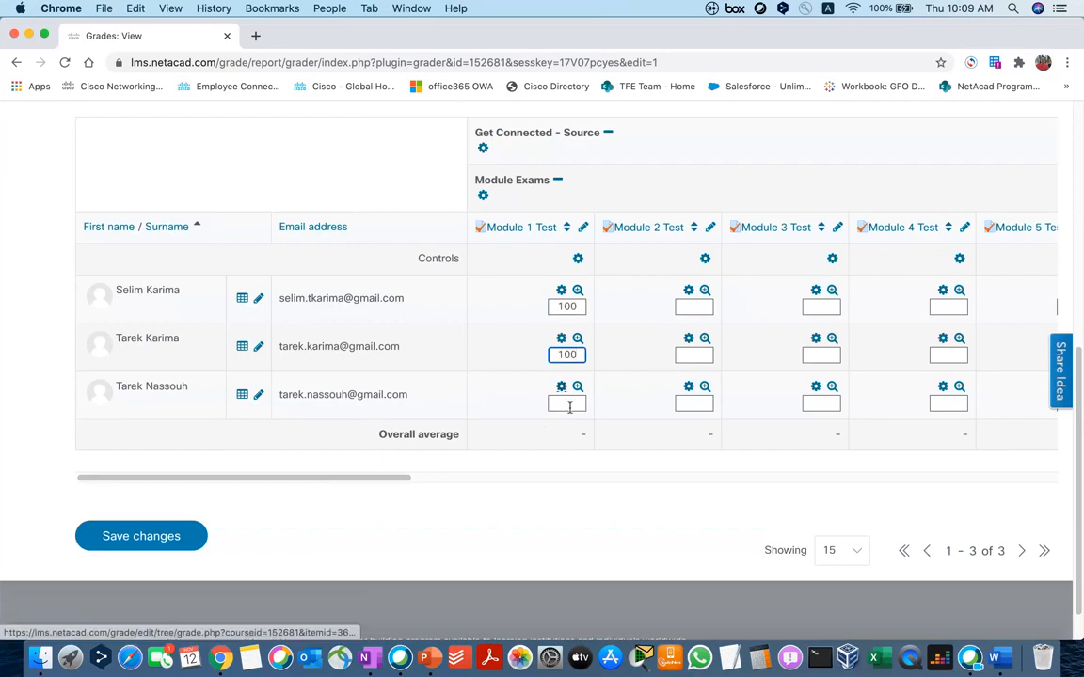
text(100)
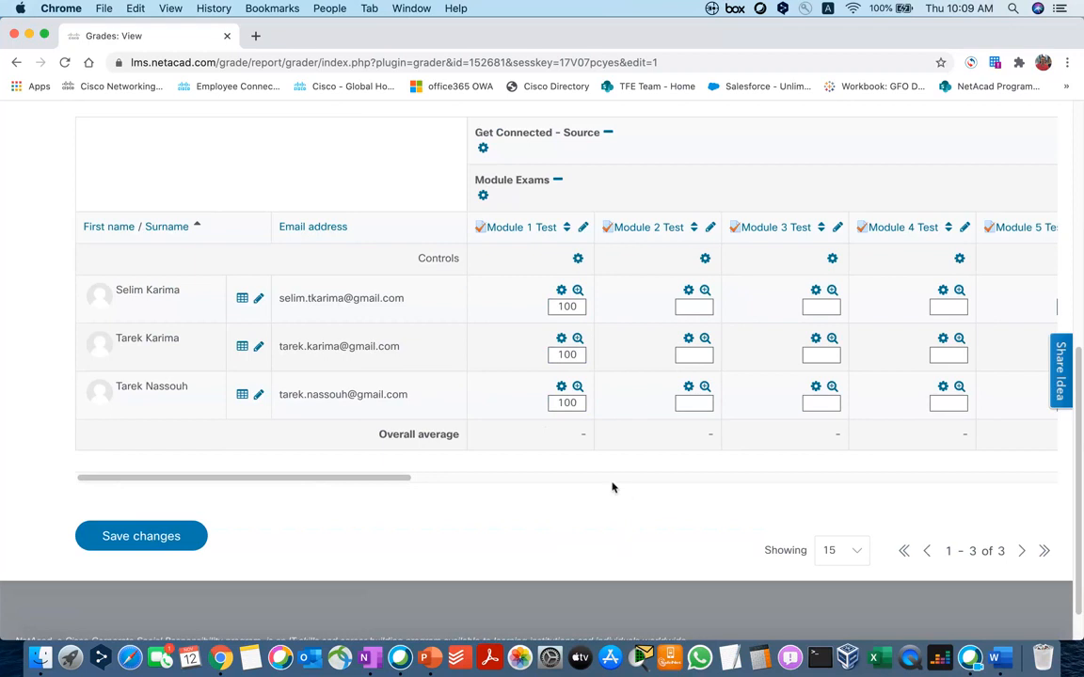
click(141, 535)
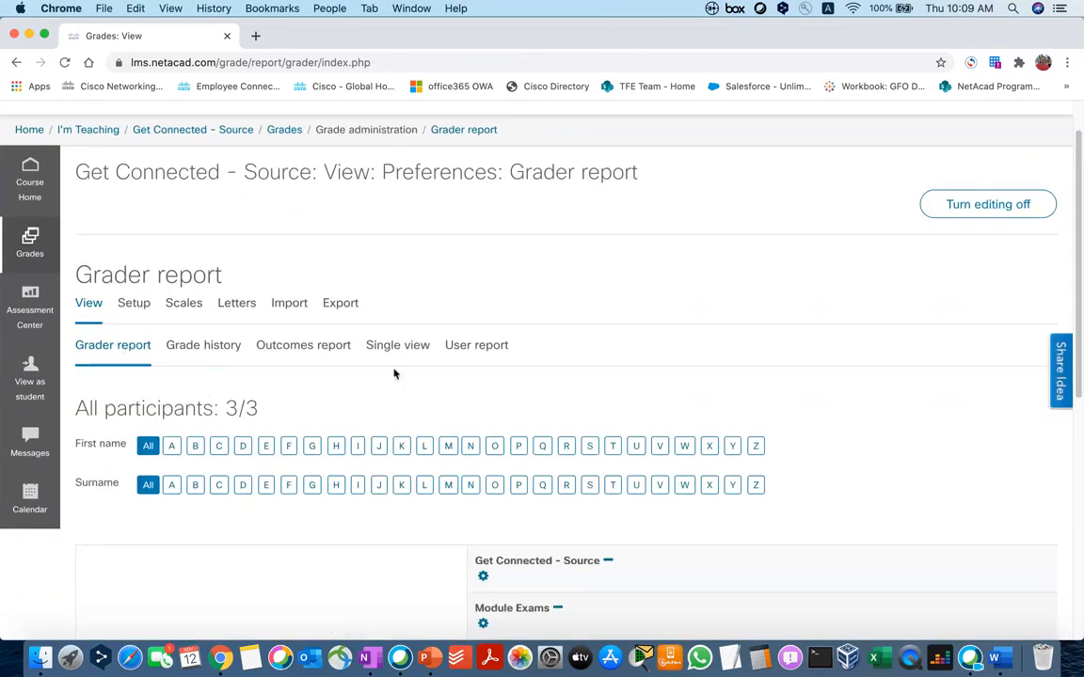
Step: Open the single view for the second listed student and look through their grades down to the course total
click(396, 344)
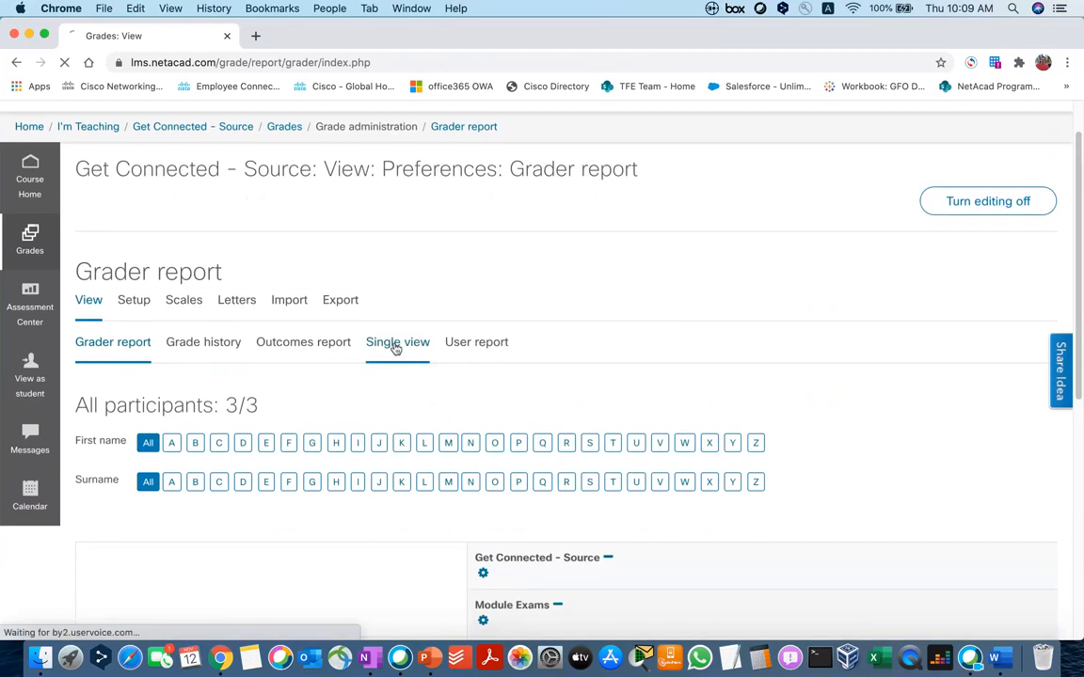
scroll(398, 341, down, 2)
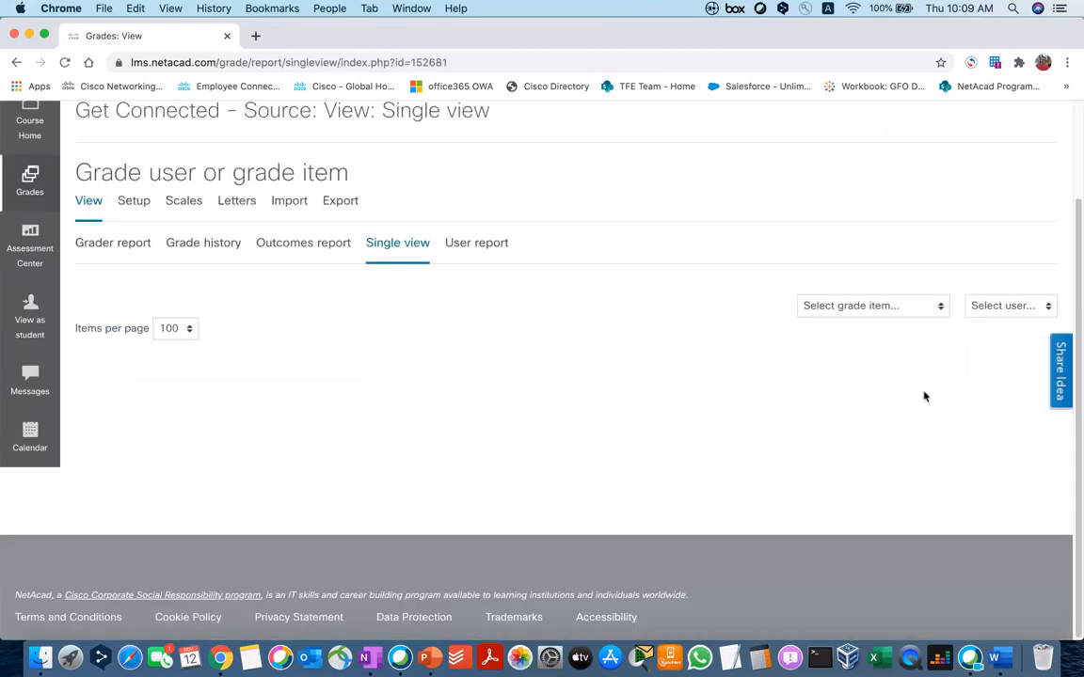
click(1002, 306)
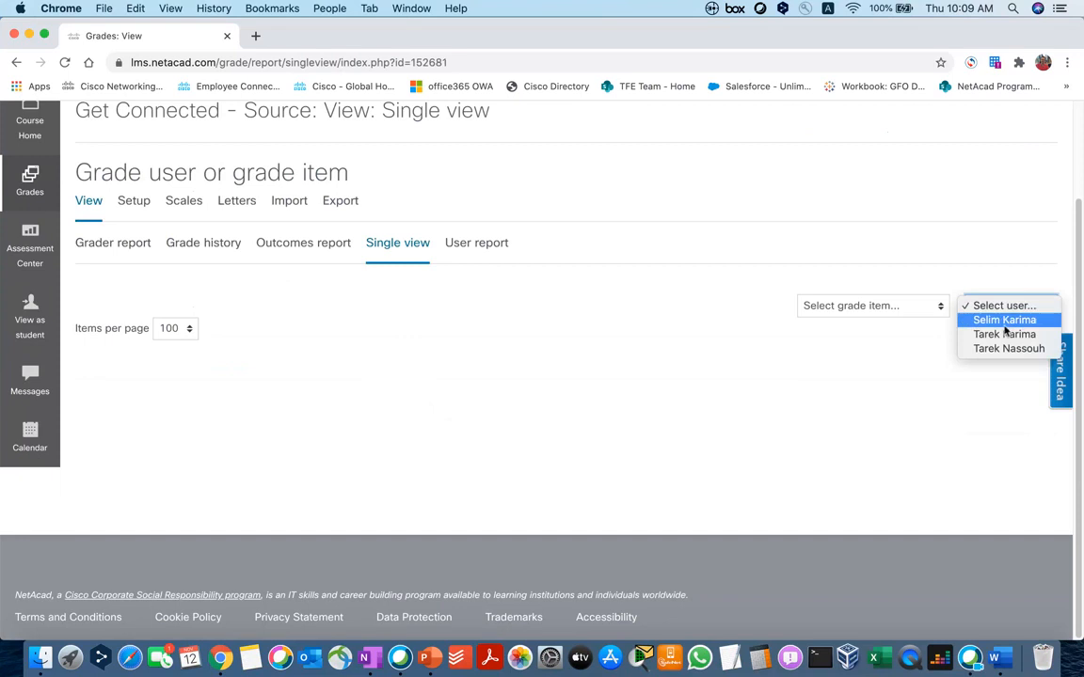
click(1005, 336)
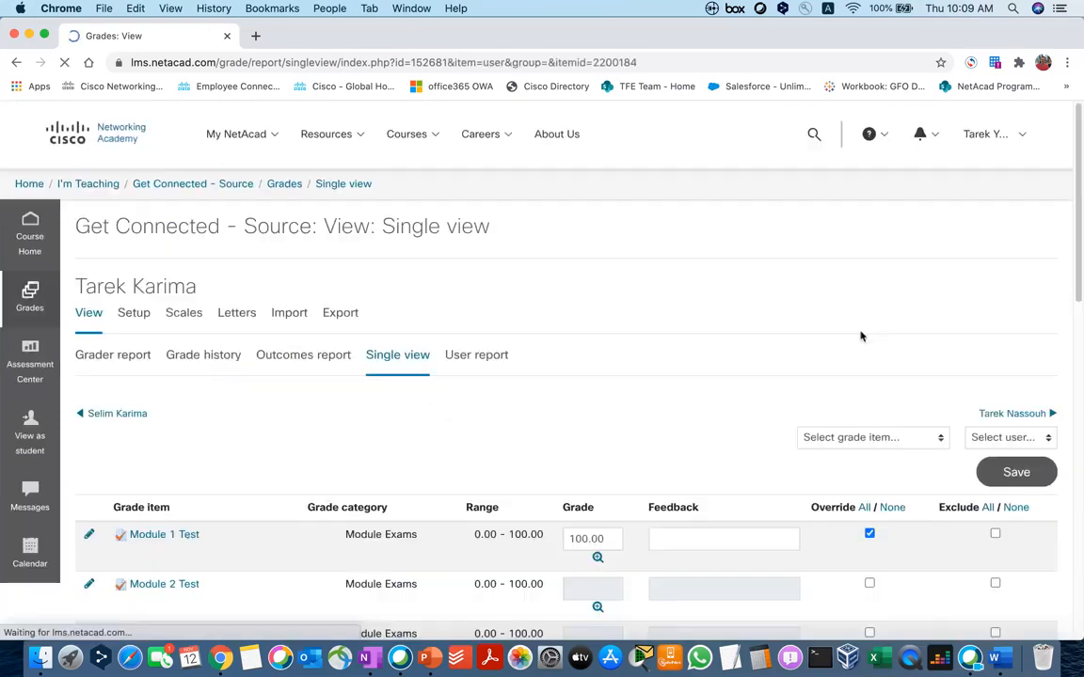
scroll(477, 351, down, 3)
scroll(676, 441, down, 5)
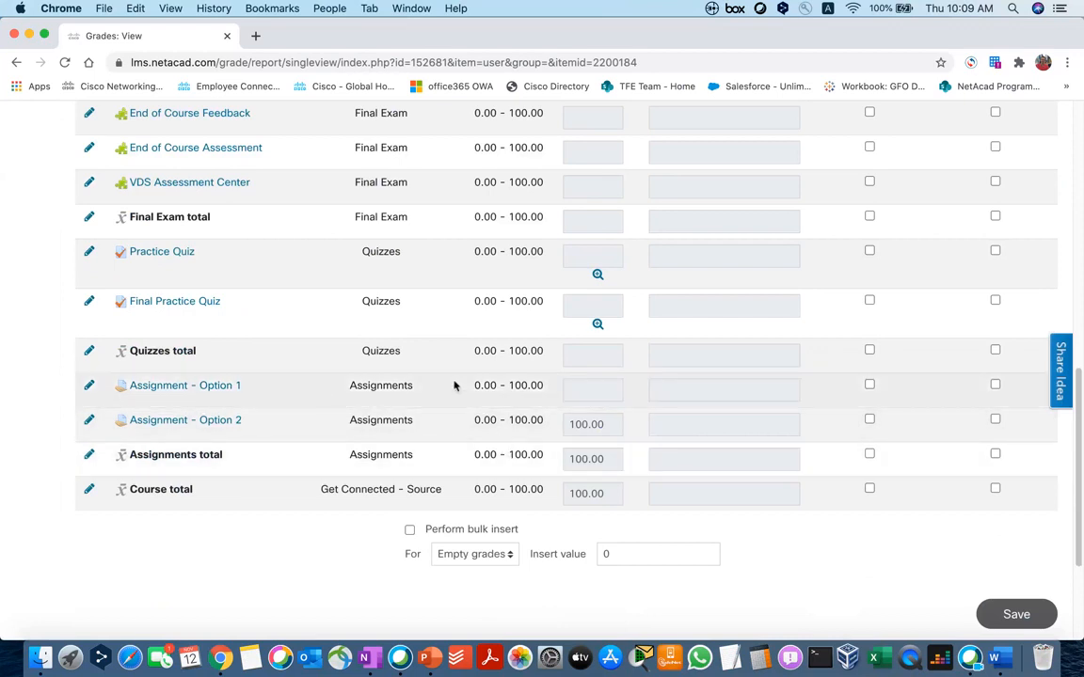
scroll(590, 416, up, 2)
scroll(506, 431, down, 2)
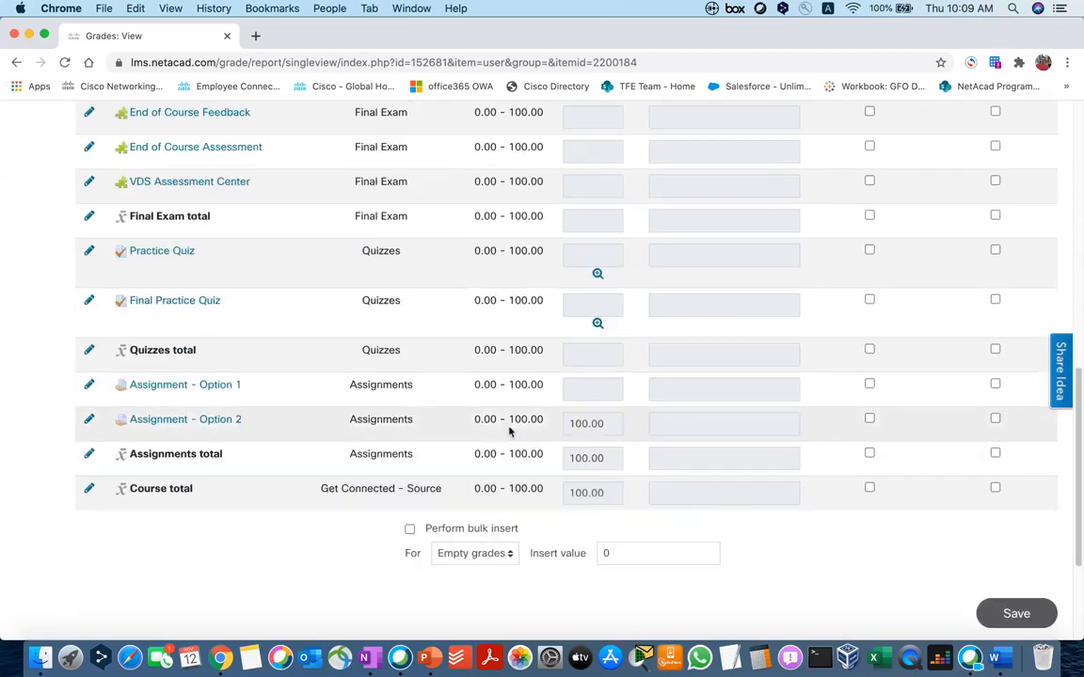
Step: Bulk-insert a value of 80 into the student's empty grades in the single view and save
click(409, 530)
scroll(377, 536, down, 1)
click(491, 535)
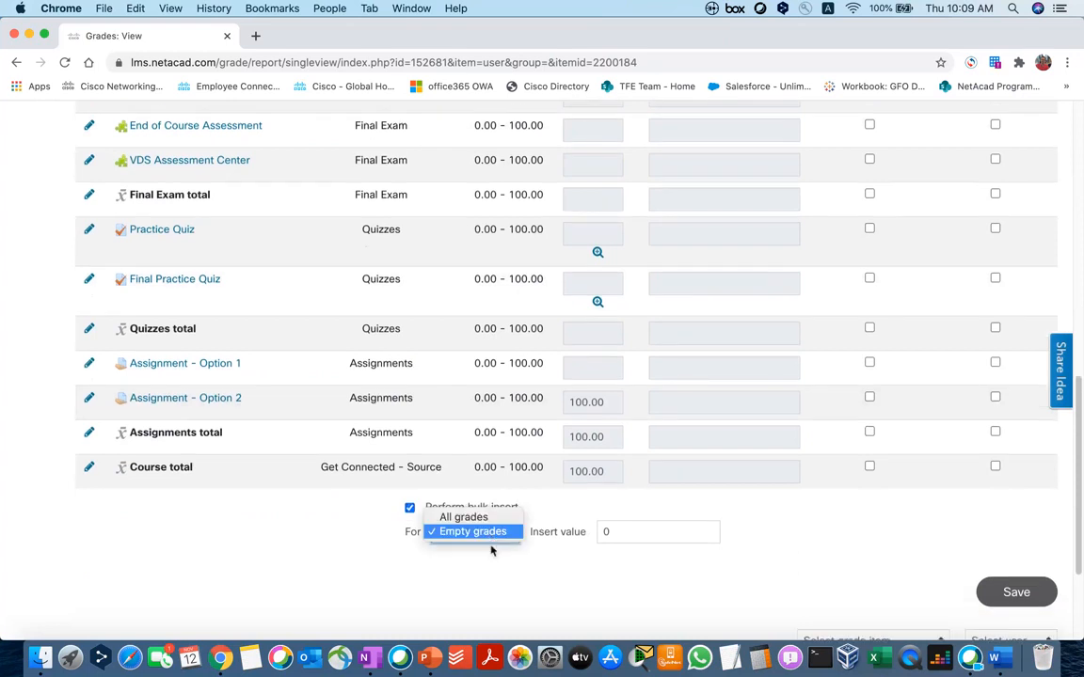
click(470, 532)
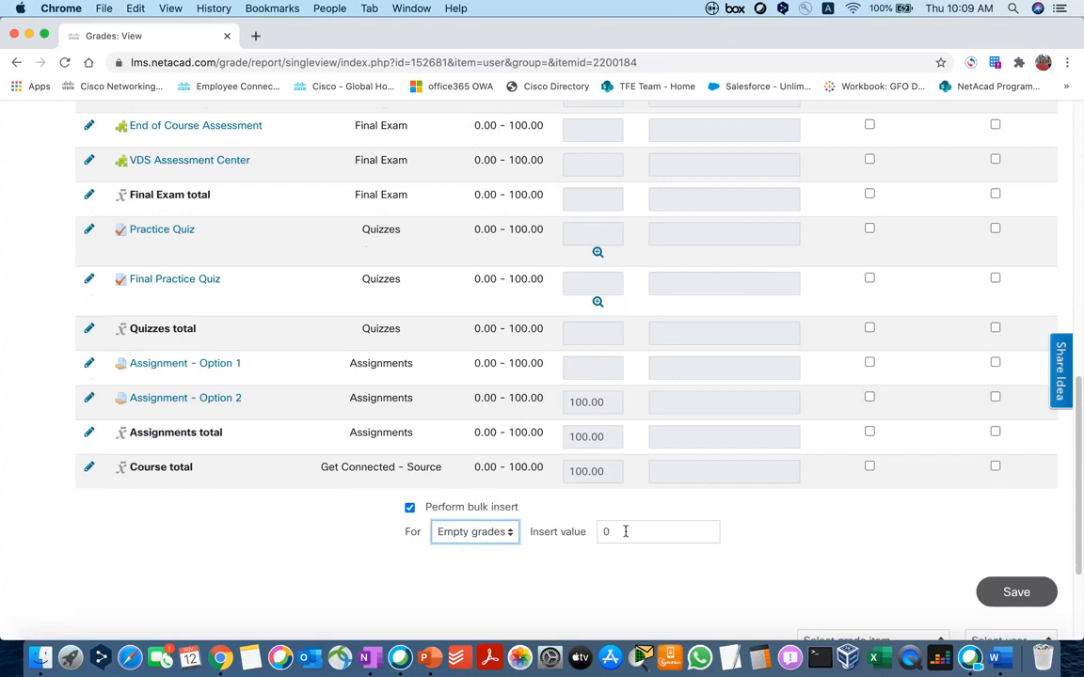
key(Tab)
text(80)
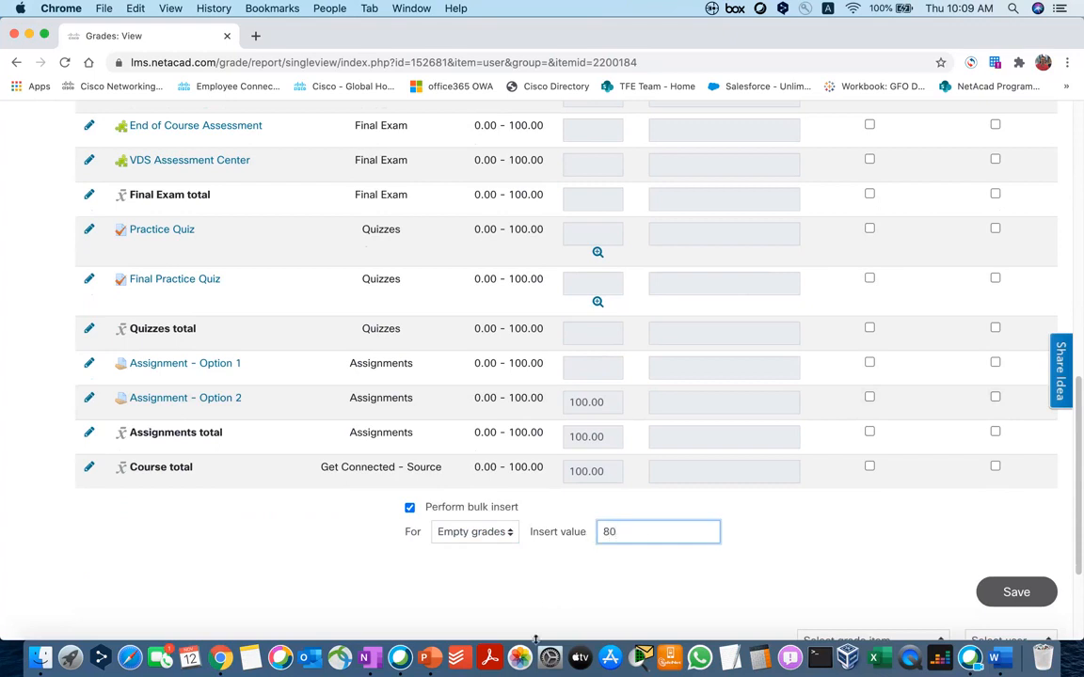
click(999, 588)
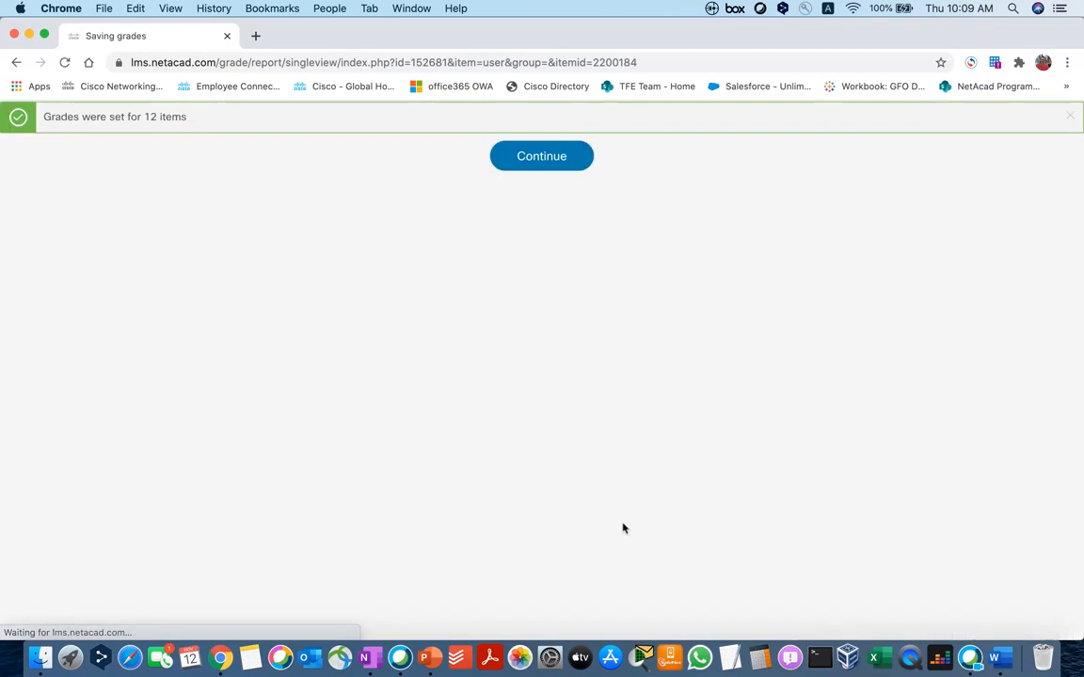
Step: Review the student's saved grades, overrides and category totals from Module 1 Test down to the course total
scroll(600, 403, down, 10)
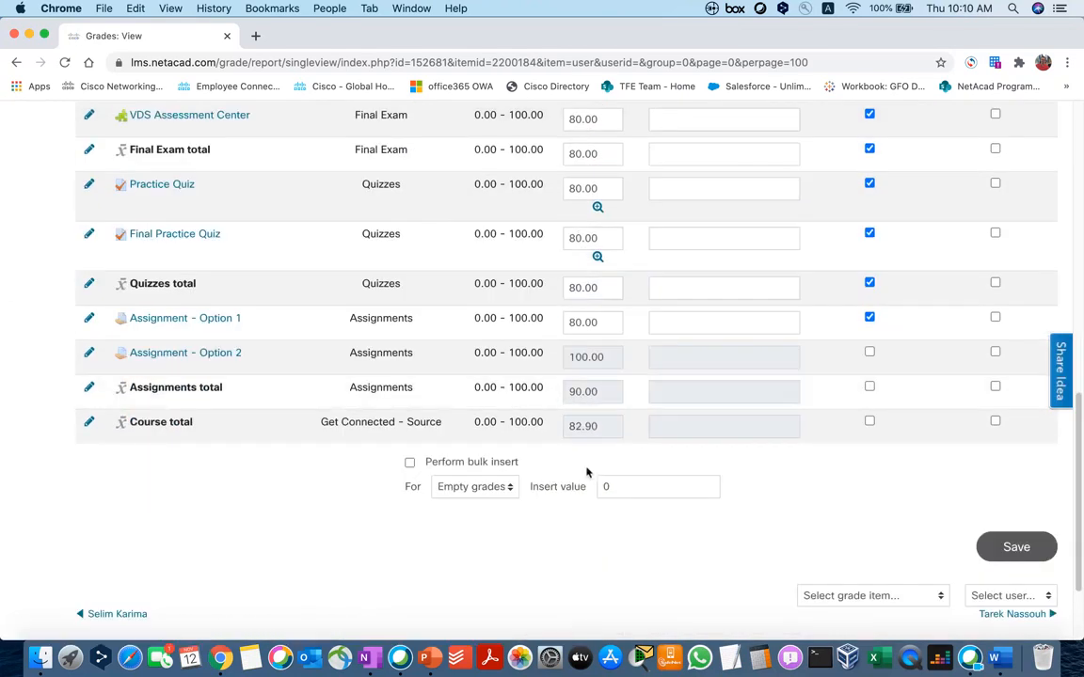
scroll(588, 471, up, 10)
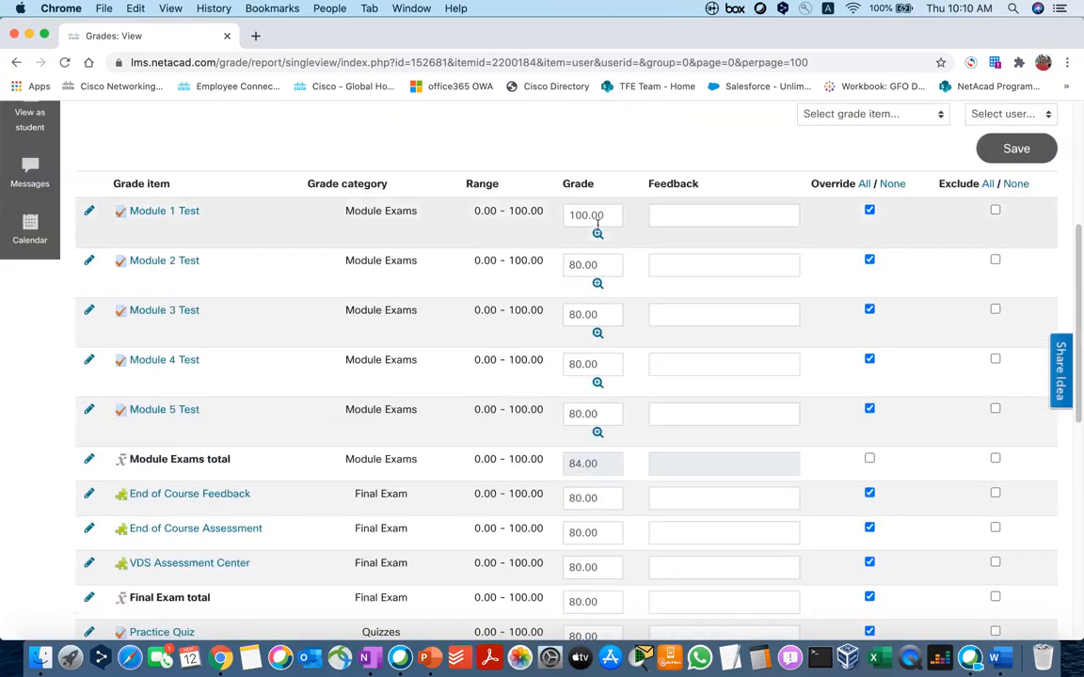
scroll(553, 330, up, 1)
scroll(555, 329, up, 3)
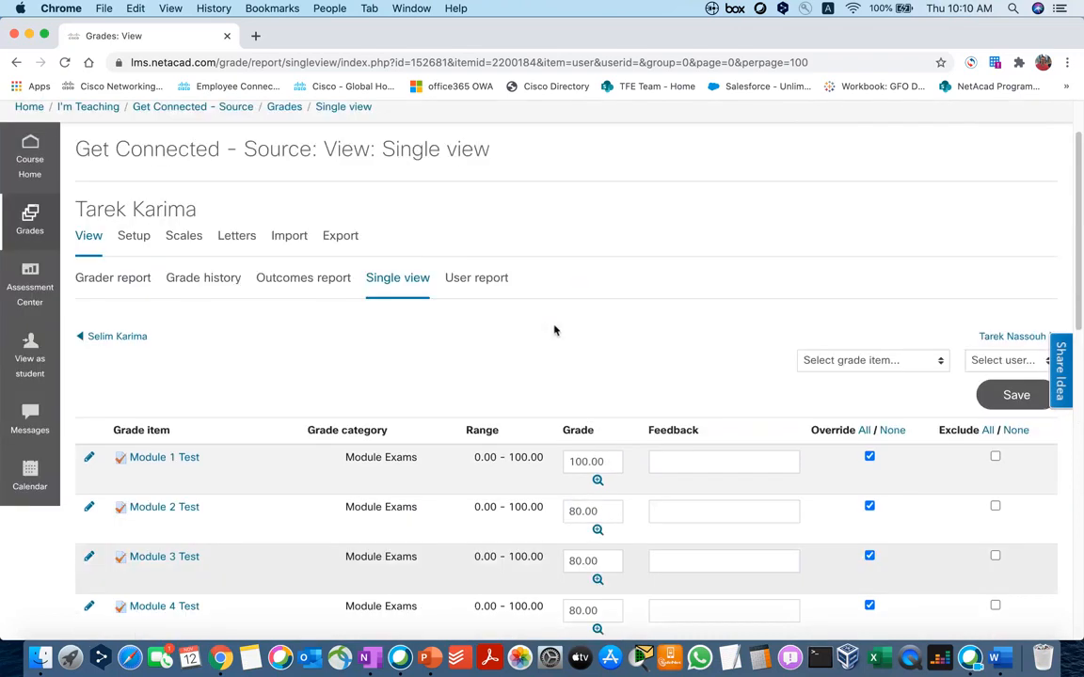
scroll(893, 344, down, 1)
scroll(557, 383, down, 6)
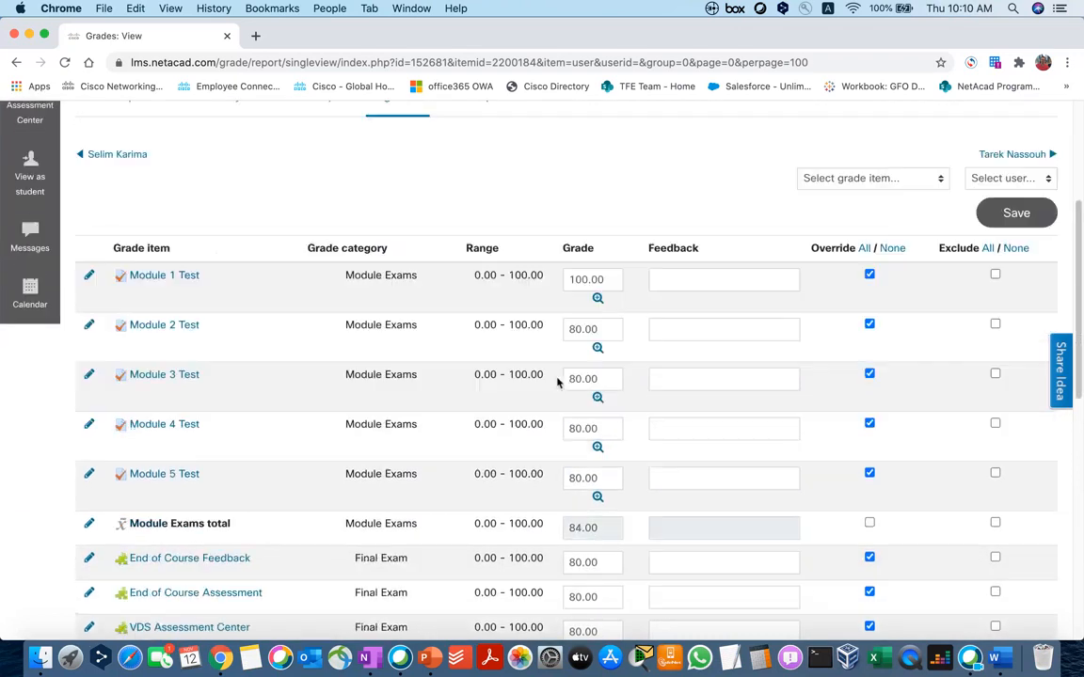
Step: Open the Module 5 Test grade item in single view, bulk-insert 100 for empty grades, save and return to the item
scroll(557, 383, up, 5)
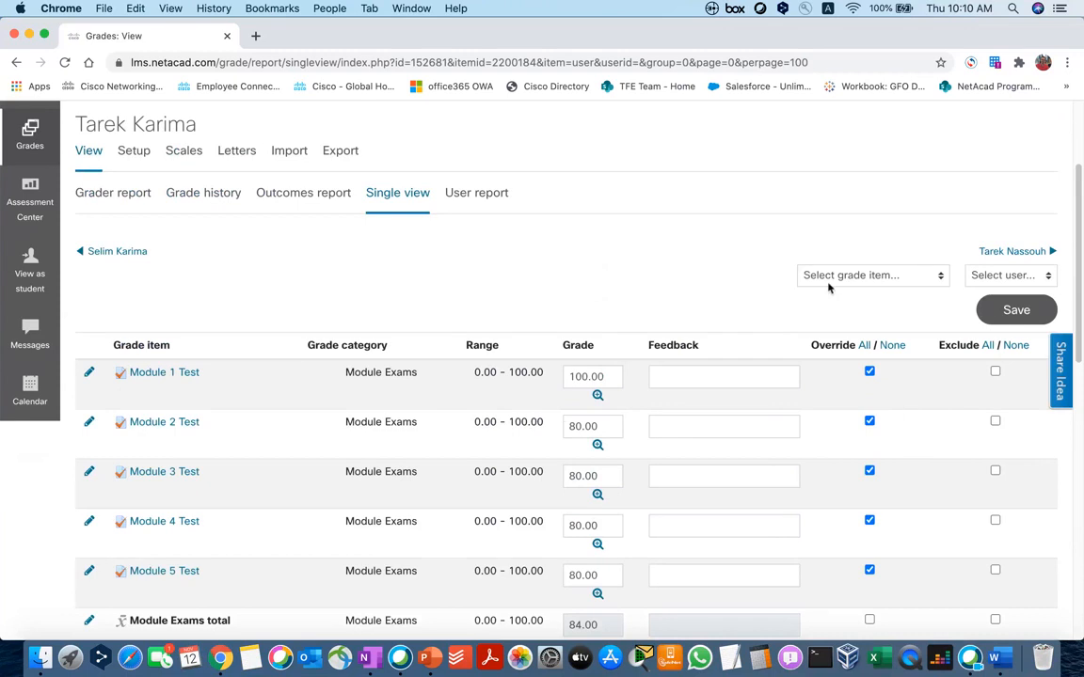
click(856, 275)
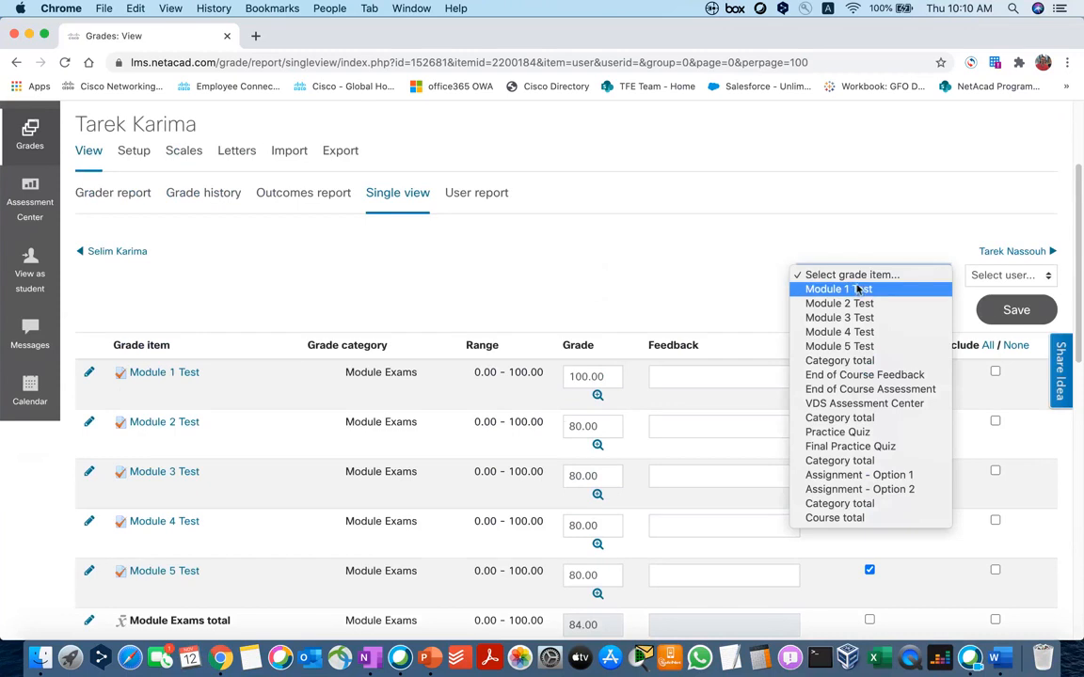
click(837, 346)
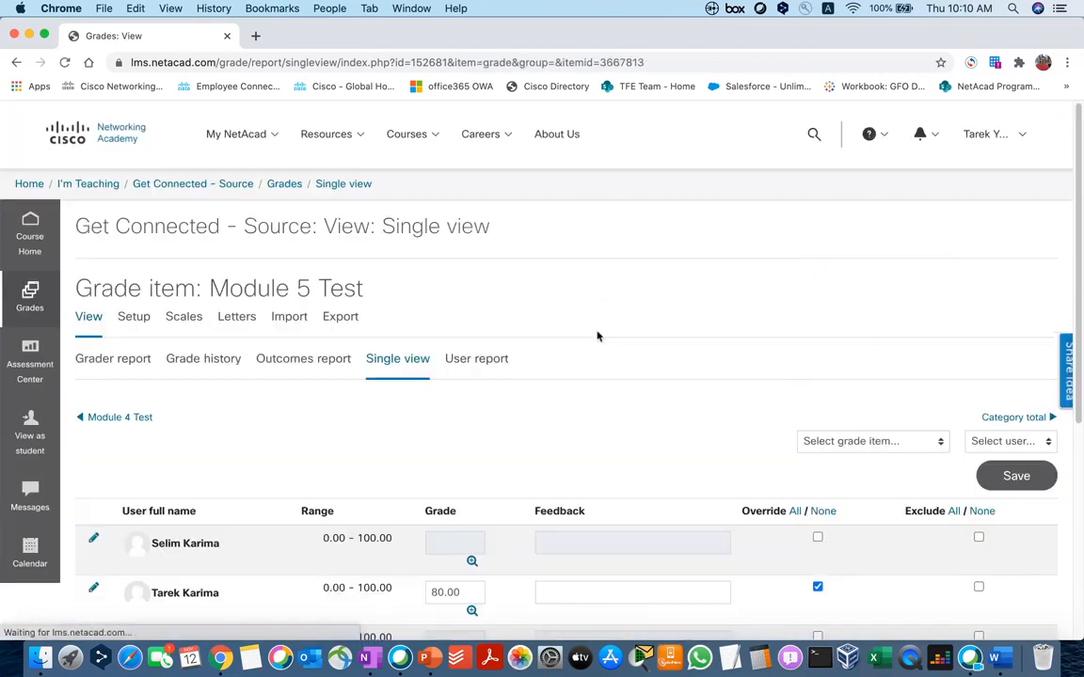
scroll(598, 336, down, 5)
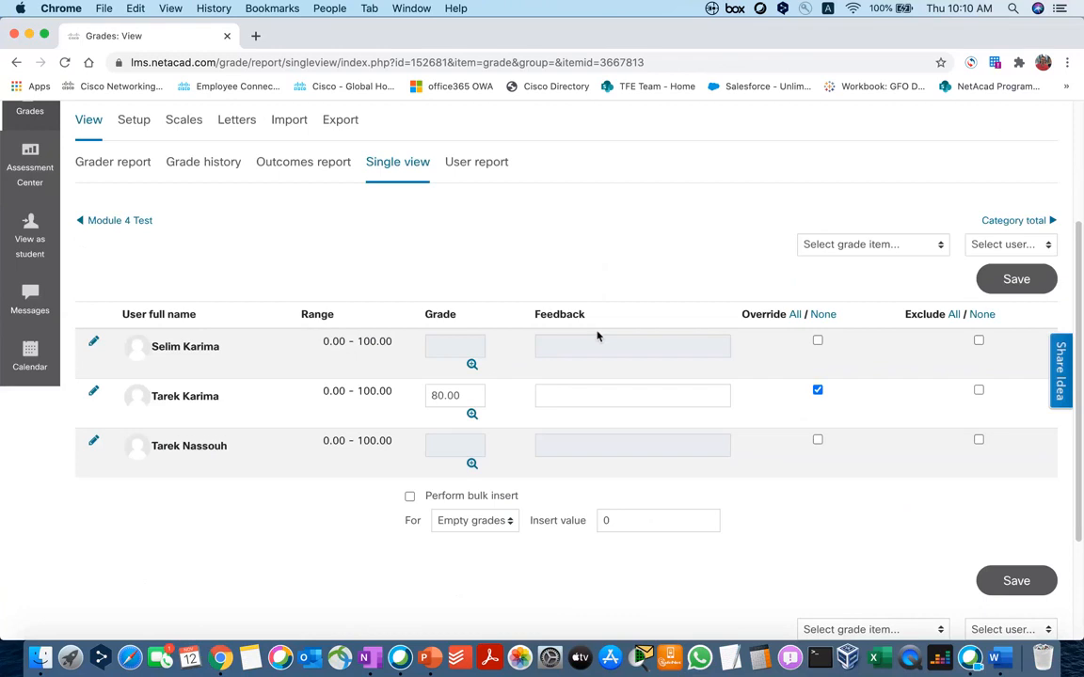
click(410, 499)
click(565, 525)
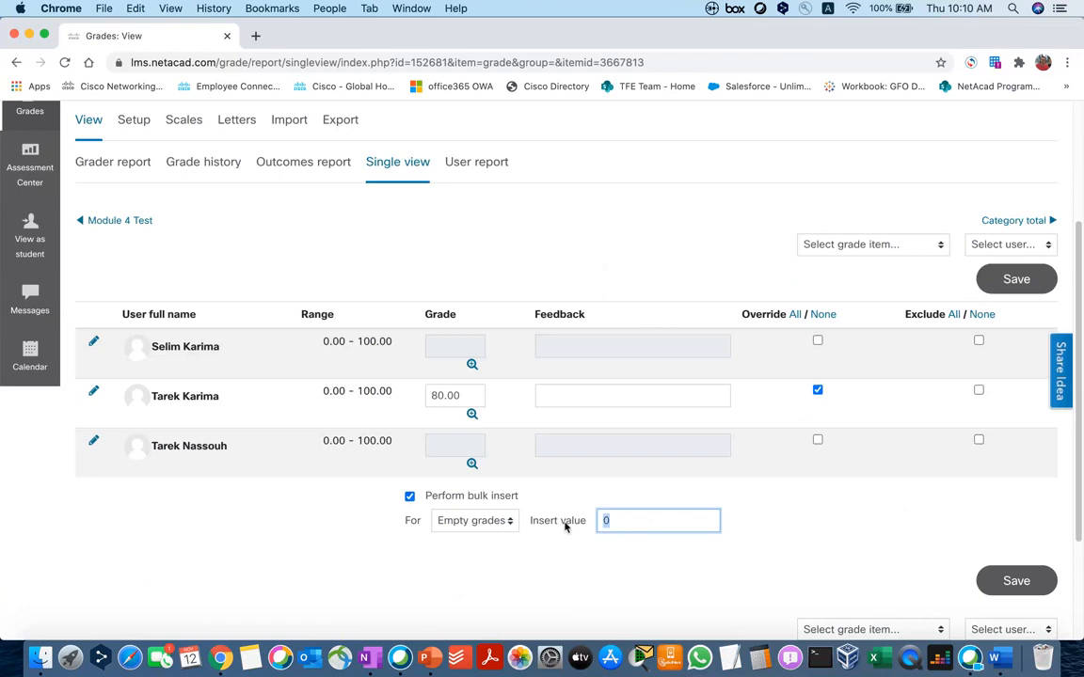
text(100)
click(980, 580)
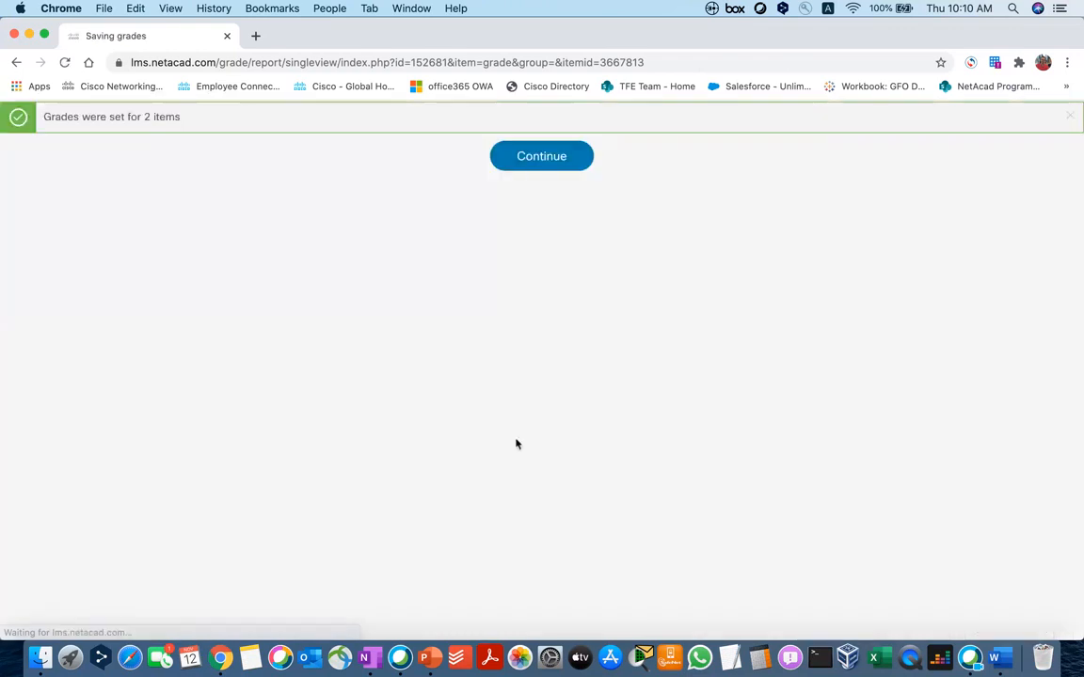
click(525, 157)
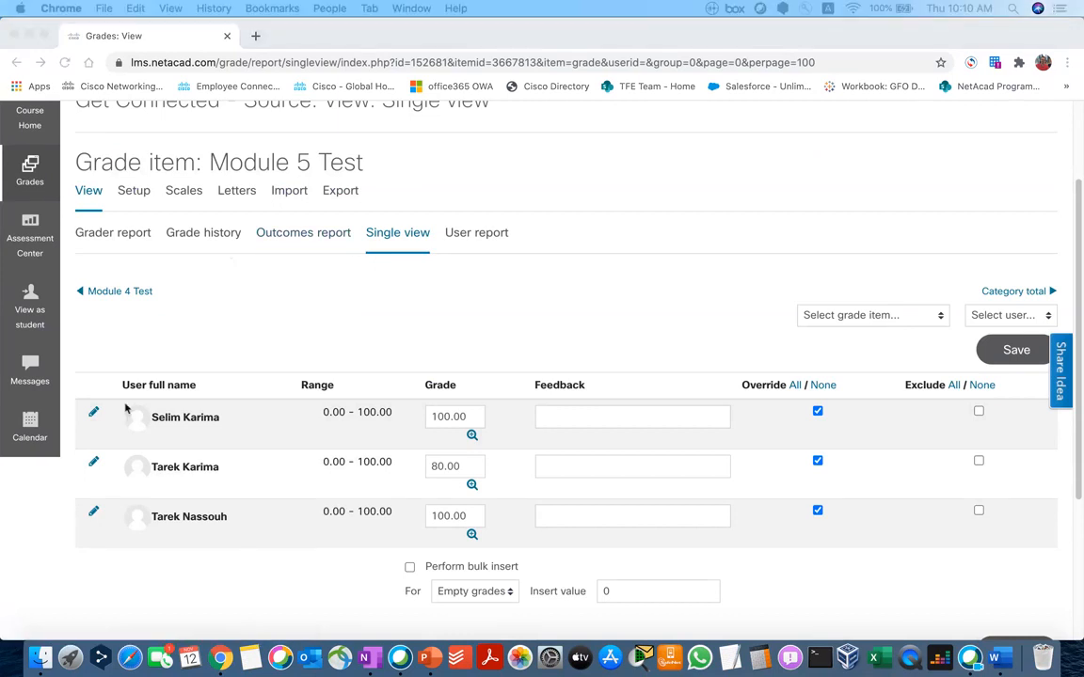
Step: Open the Course completion report from the course administration page and examine the completion criteria for each participant
scroll(121, 406, up, 3)
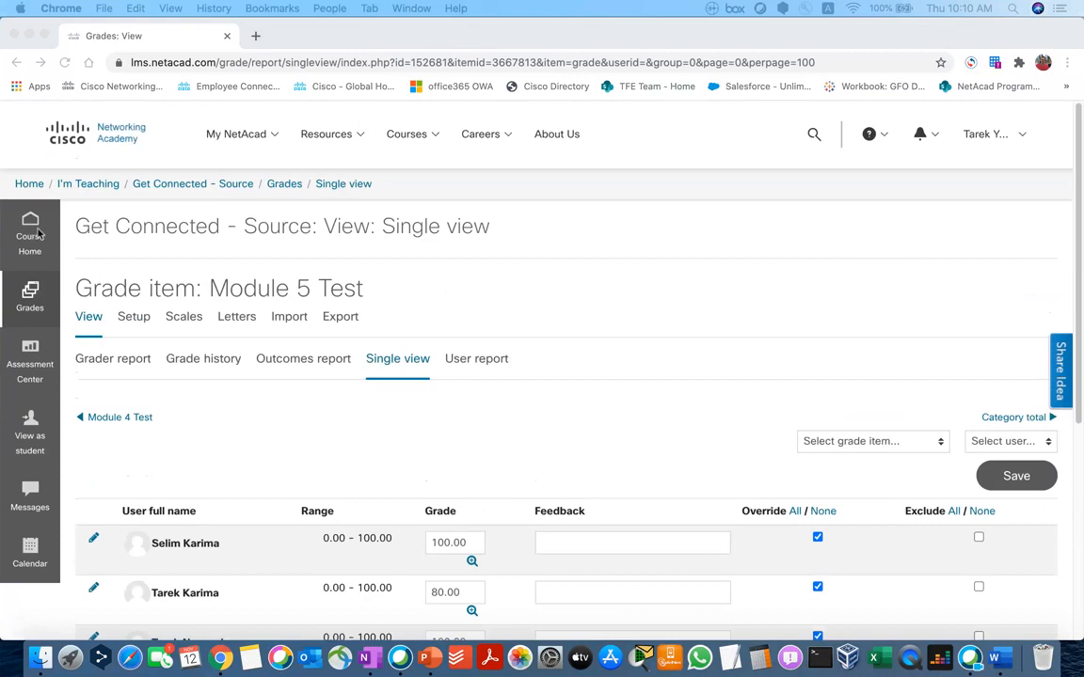
click(30, 235)
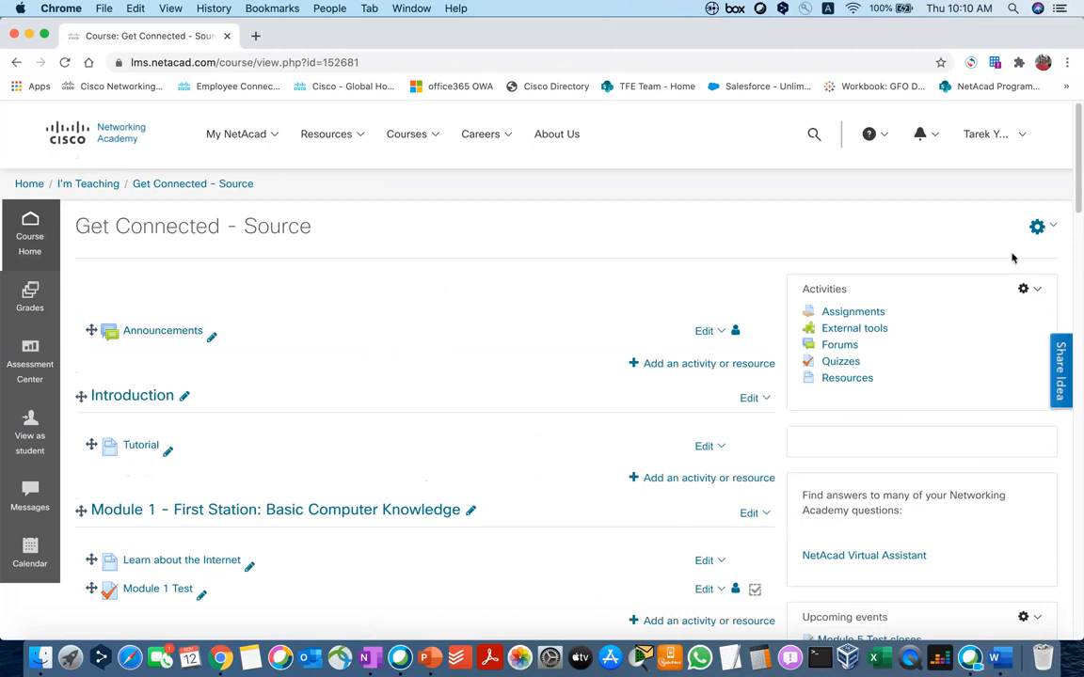
click(1041, 228)
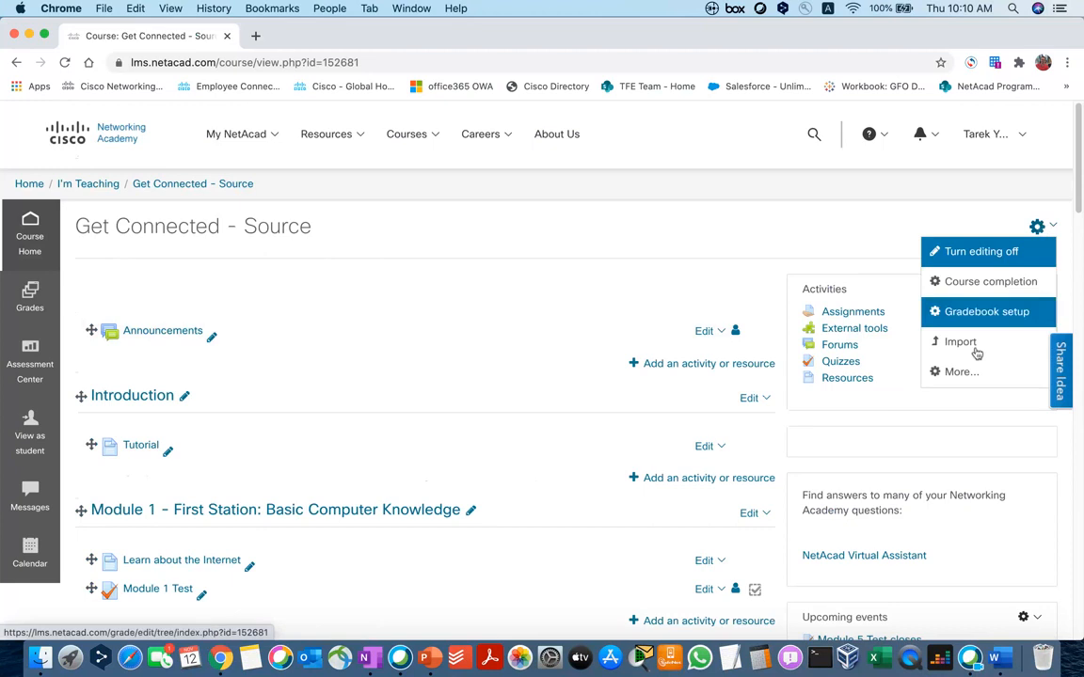
click(965, 376)
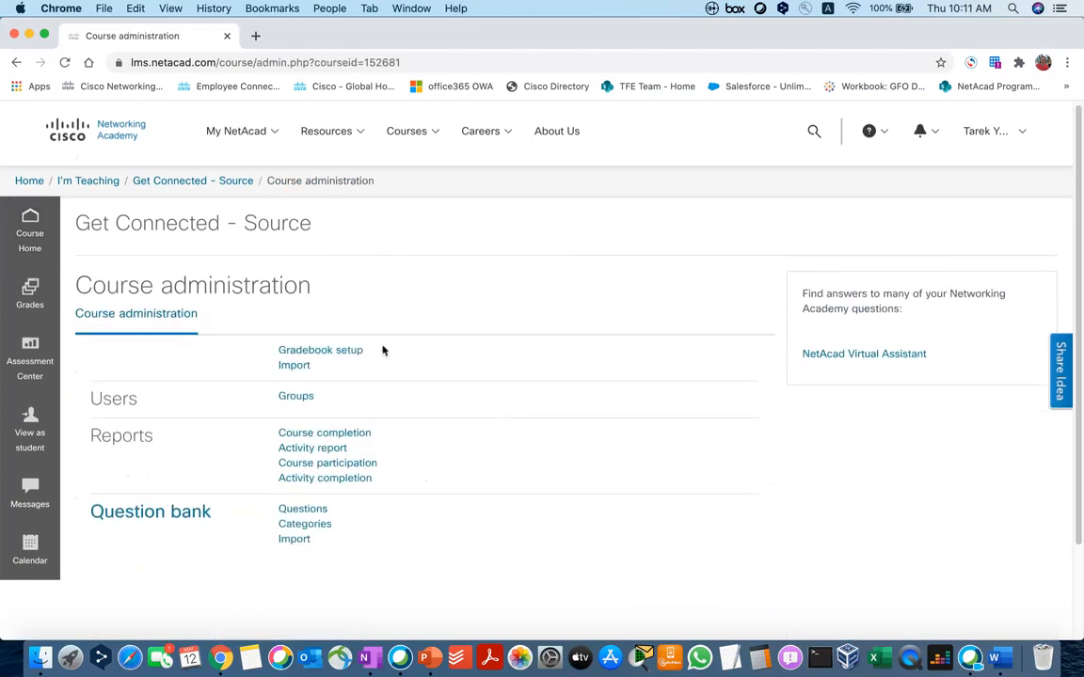
scroll(448, 346, down, 1)
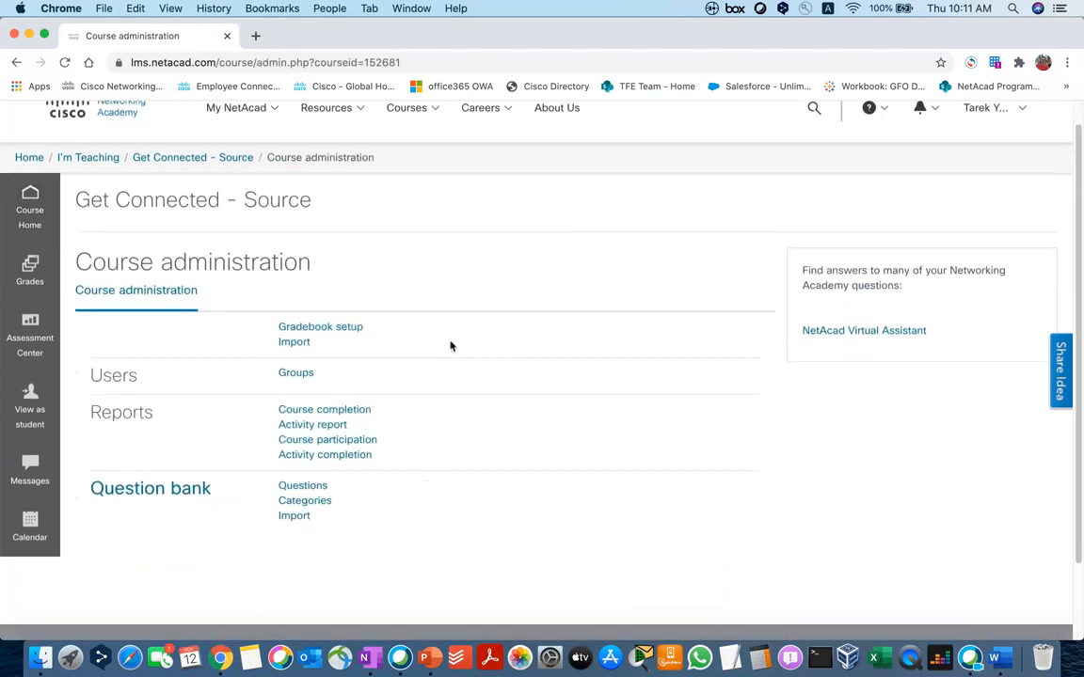
click(344, 415)
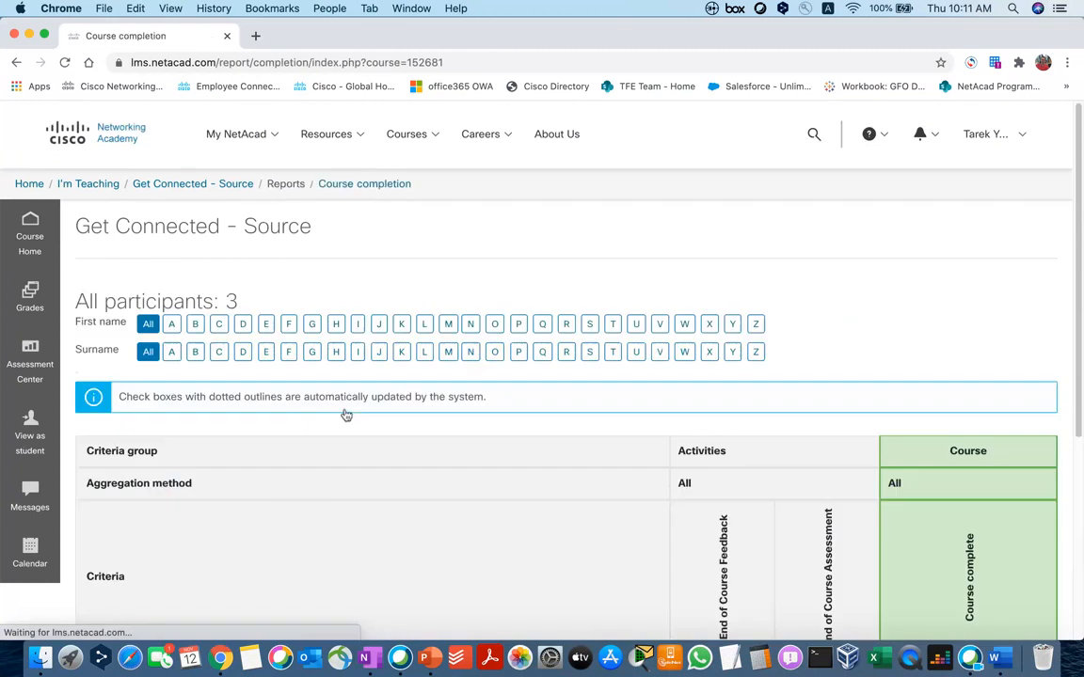
scroll(346, 416, down, 5)
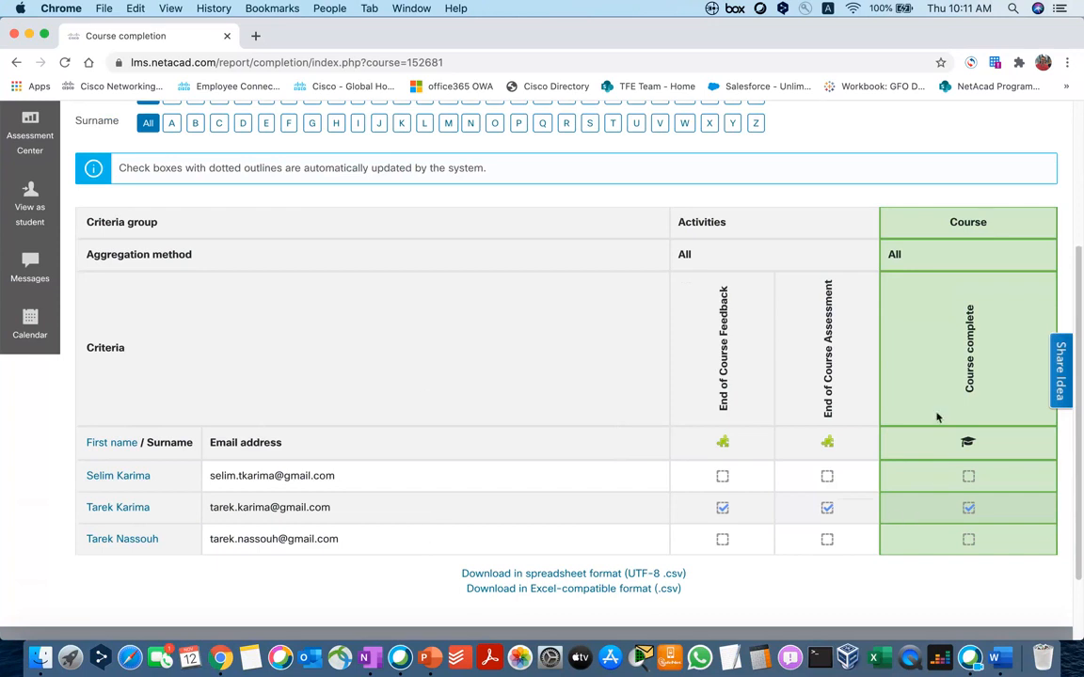
scroll(913, 464, up, 5)
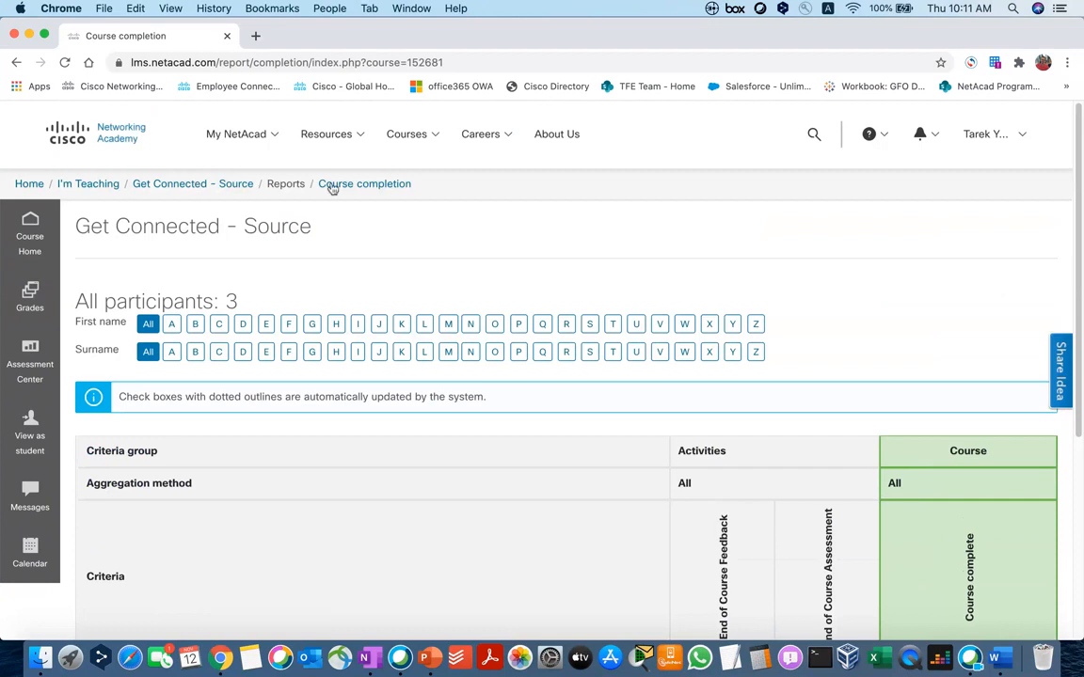
Step: Return to the Get Connected - Source course page, reload it and look through the sections down to Module 3
click(226, 184)
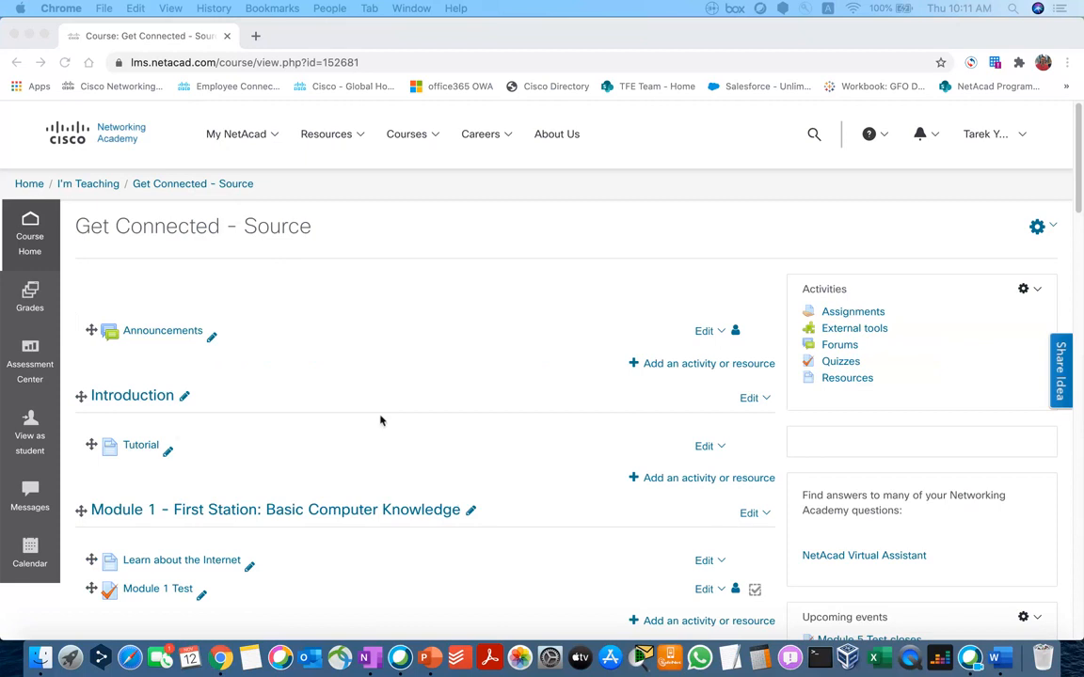
scroll(380, 421, down, 9)
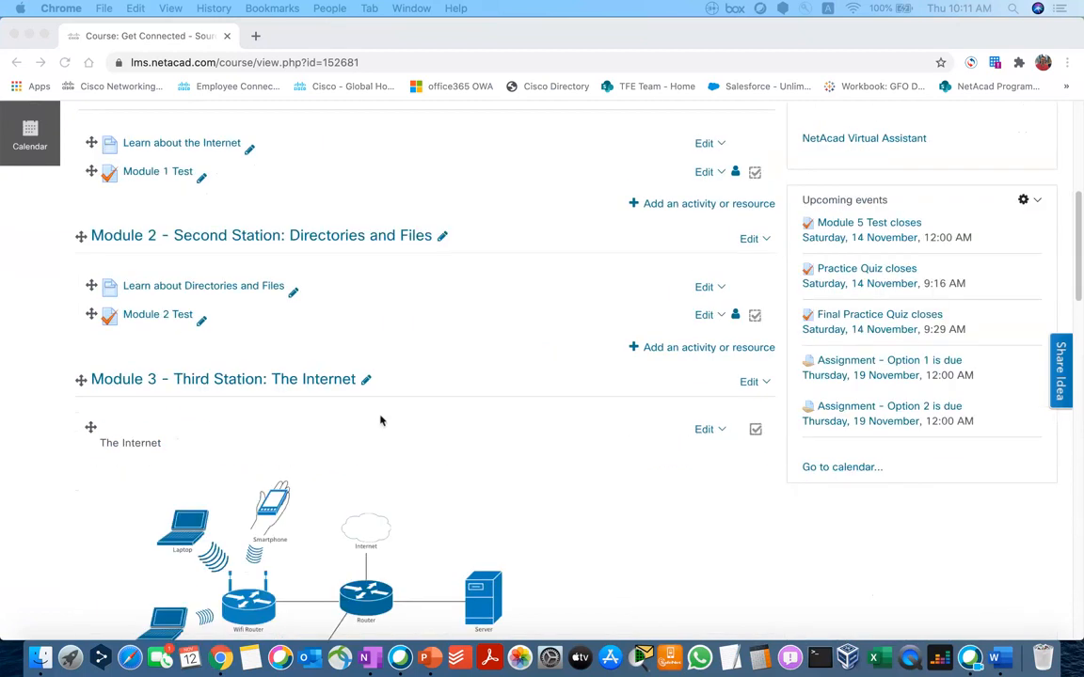
scroll(380, 420, down, 5)
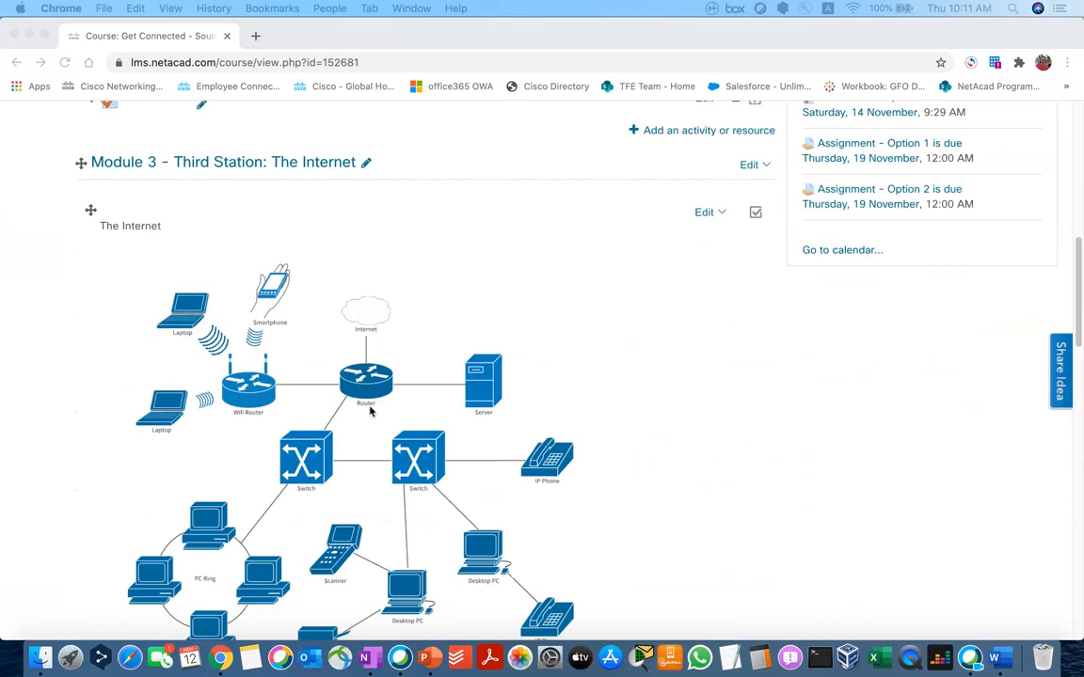
scroll(367, 409, up, 3)
key(super+r)
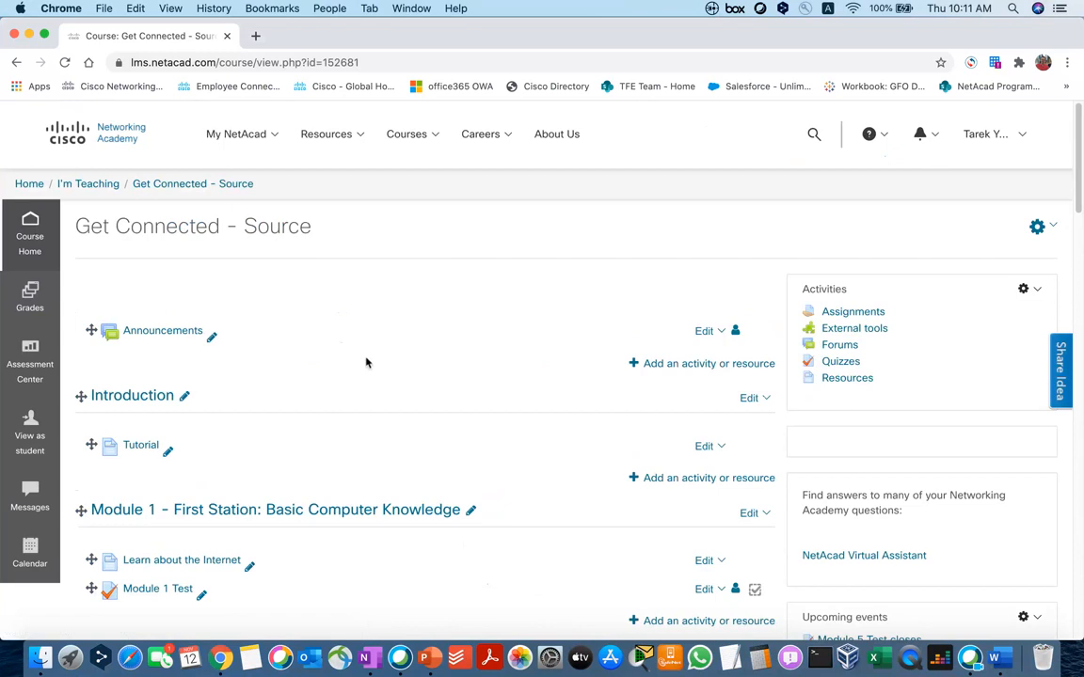
scroll(374, 395, down, 5)
scroll(374, 395, down, 3)
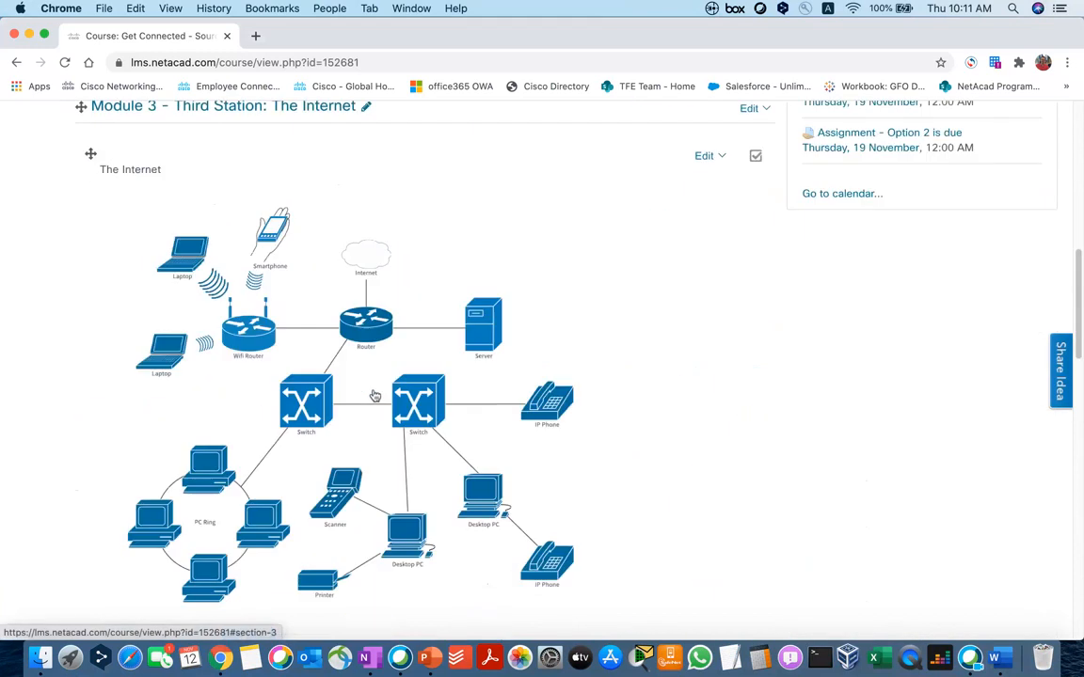
scroll(375, 396, up, 4)
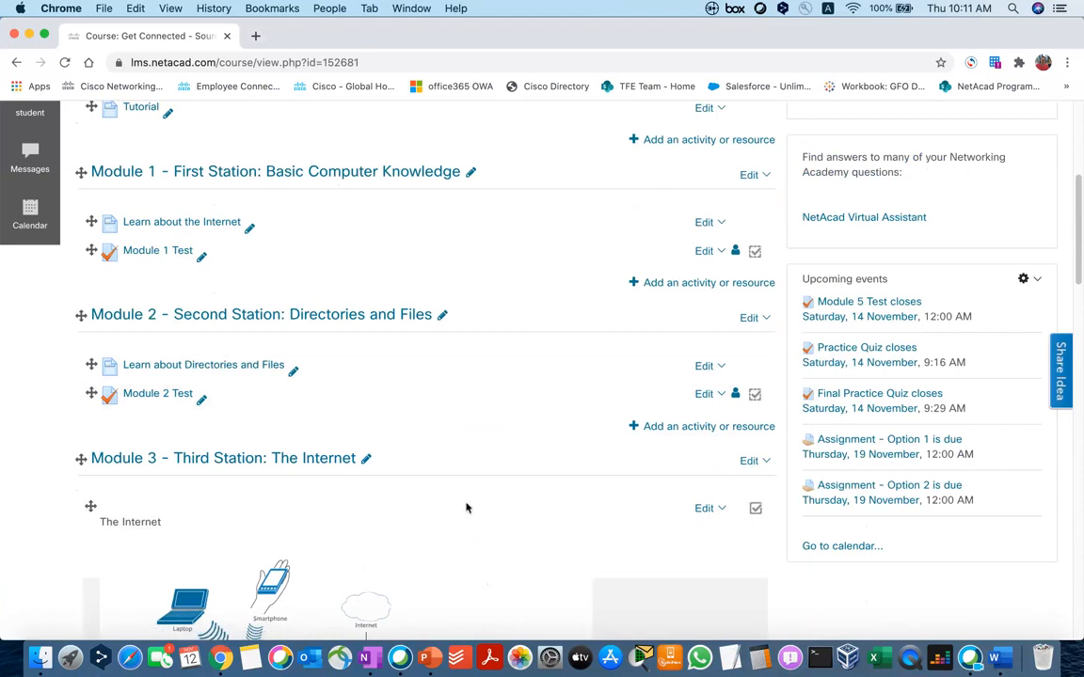
scroll(400, 423, down, 10)
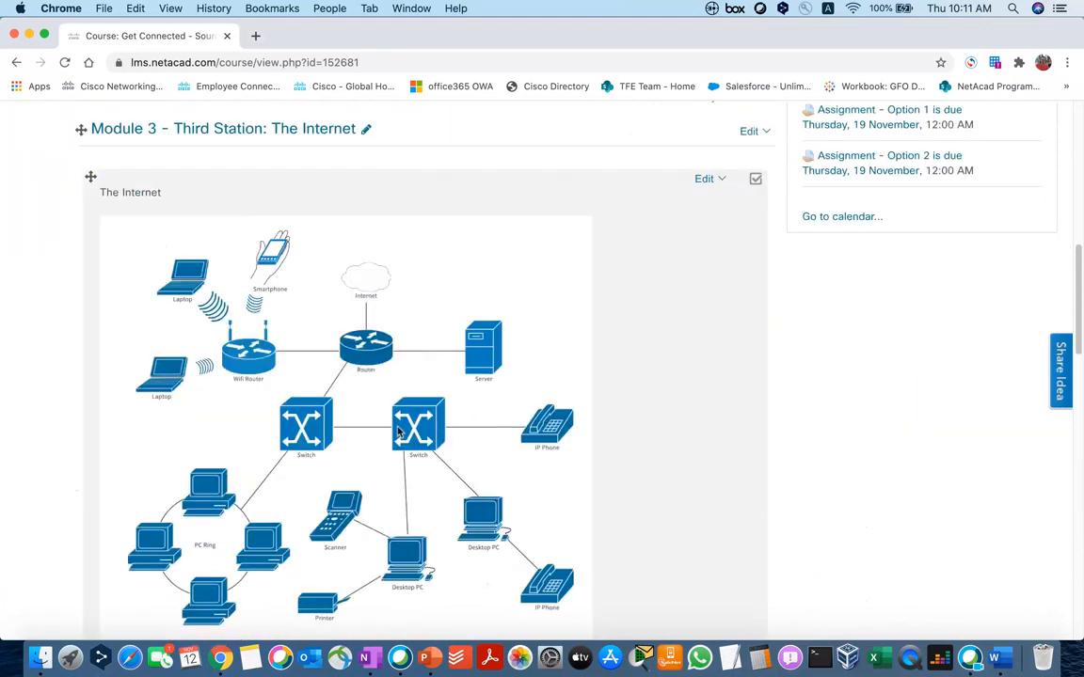
Step: Examine the activities and access restrictions in the Module 5, End of Course, Quizzes and Assignments sections
scroll(397, 431, down, 15)
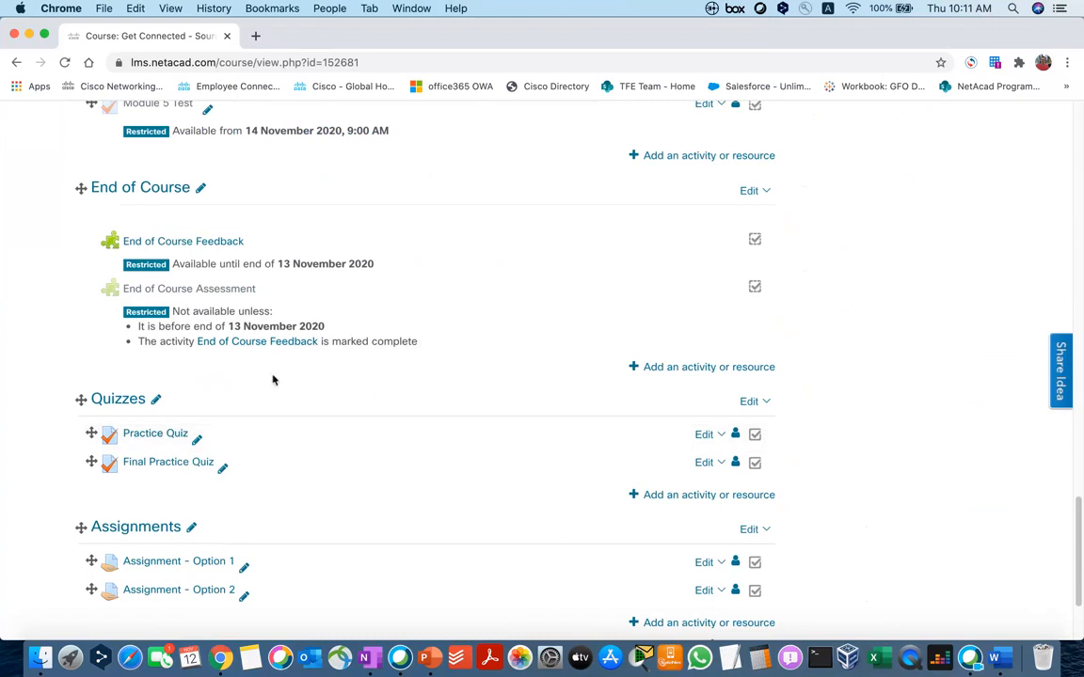
scroll(273, 379, up, 3)
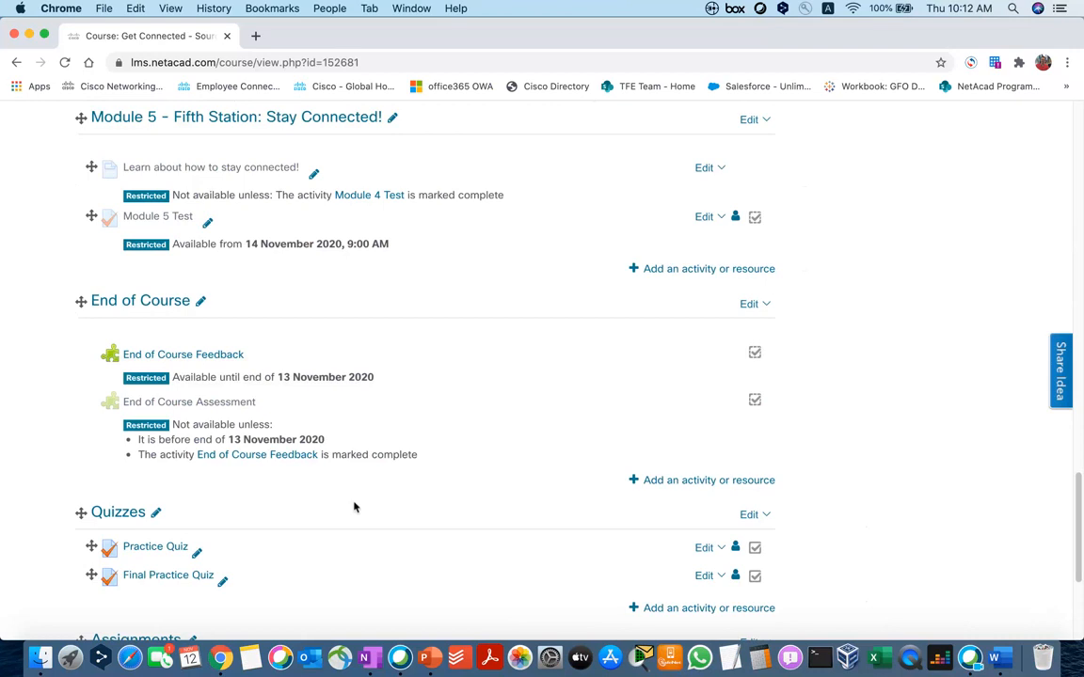
scroll(320, 475, down, 3)
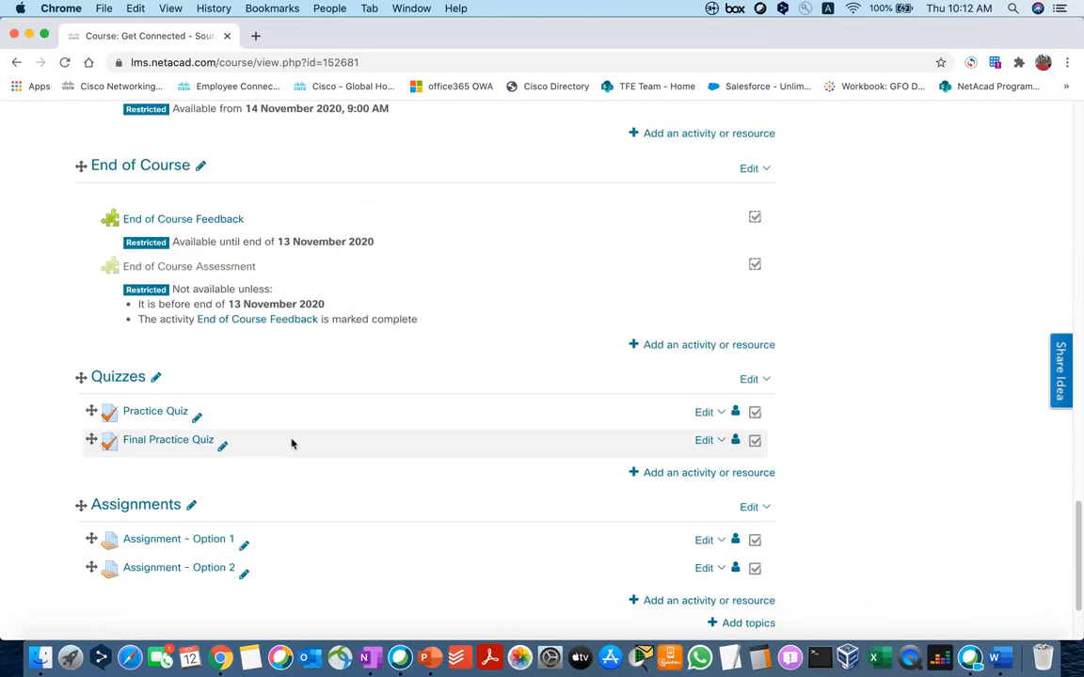
scroll(291, 442, up, 2)
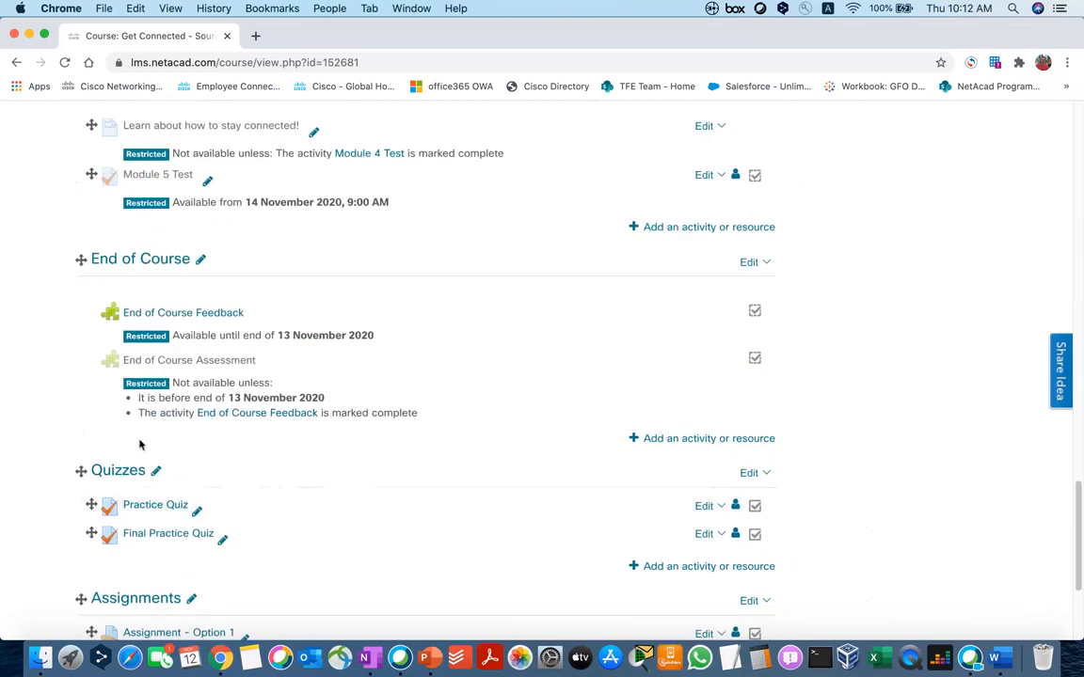
scroll(152, 405, down, 2)
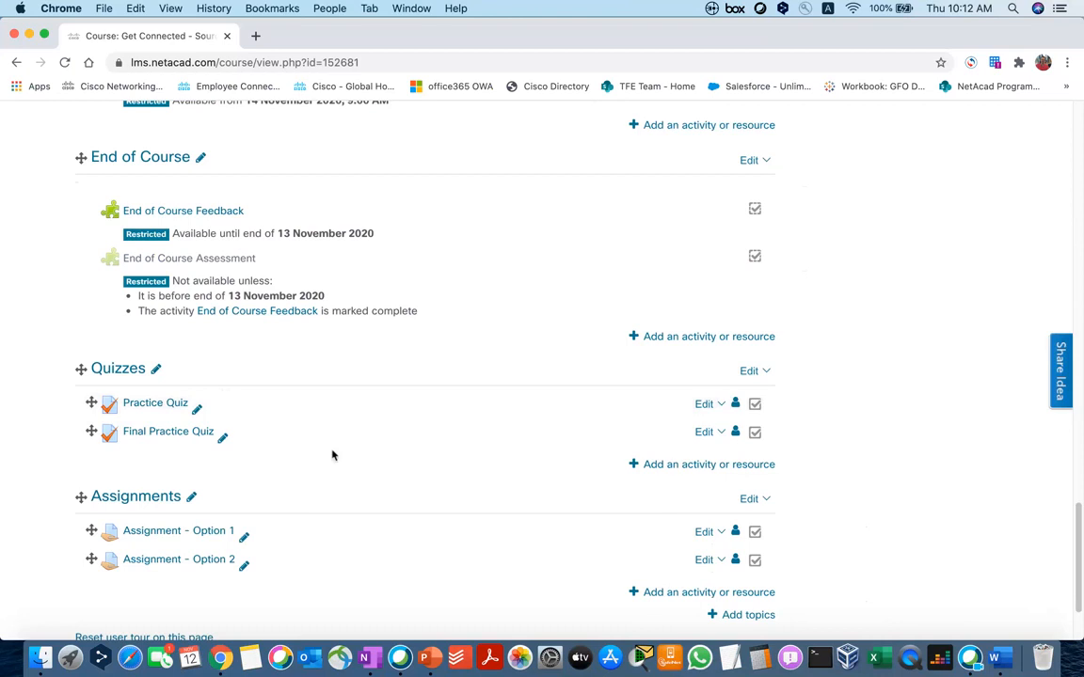
Step: Return to the list of courses being taught and open the Get Connected - Target course
scroll(357, 505, up, 5)
scroll(358, 505, down, 5)
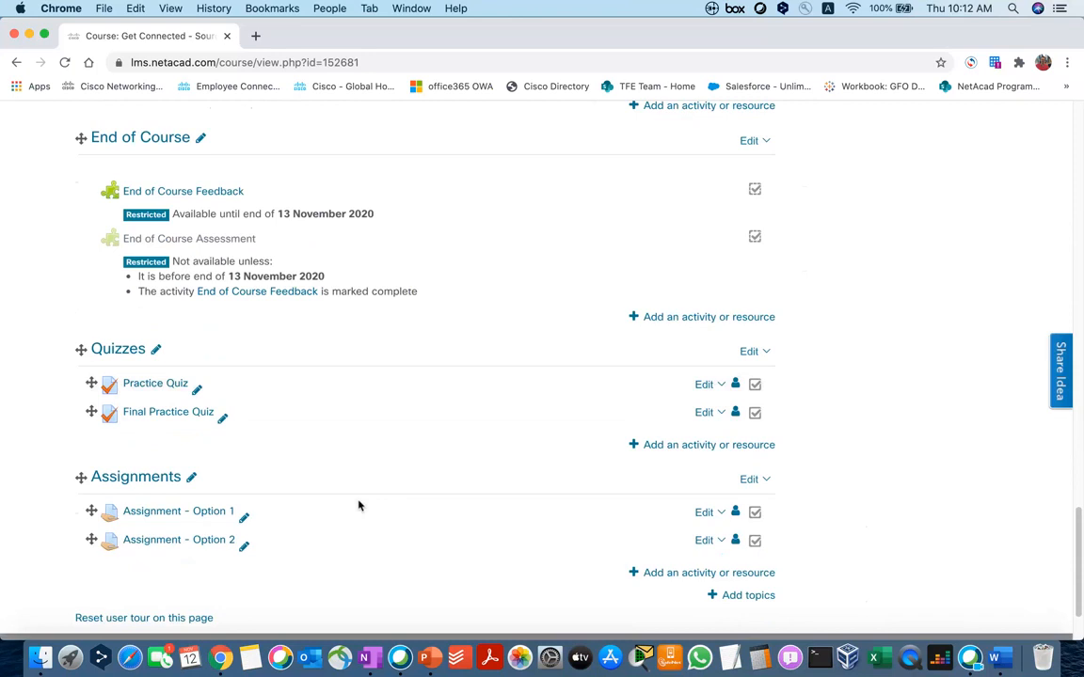
scroll(358, 505, up, 20)
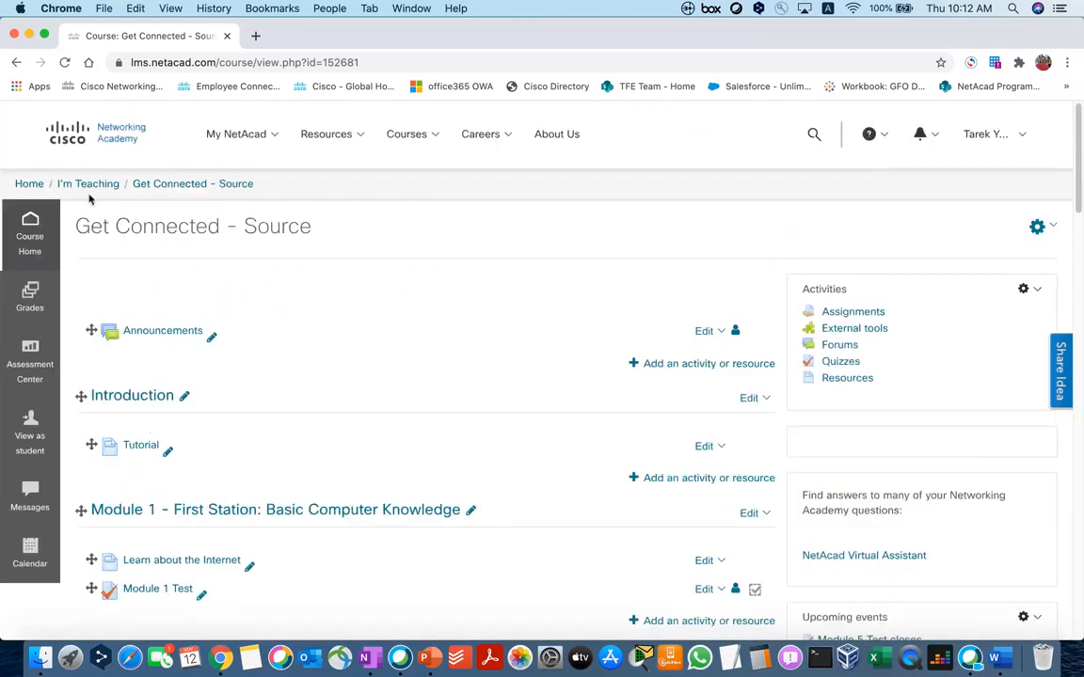
click(89, 184)
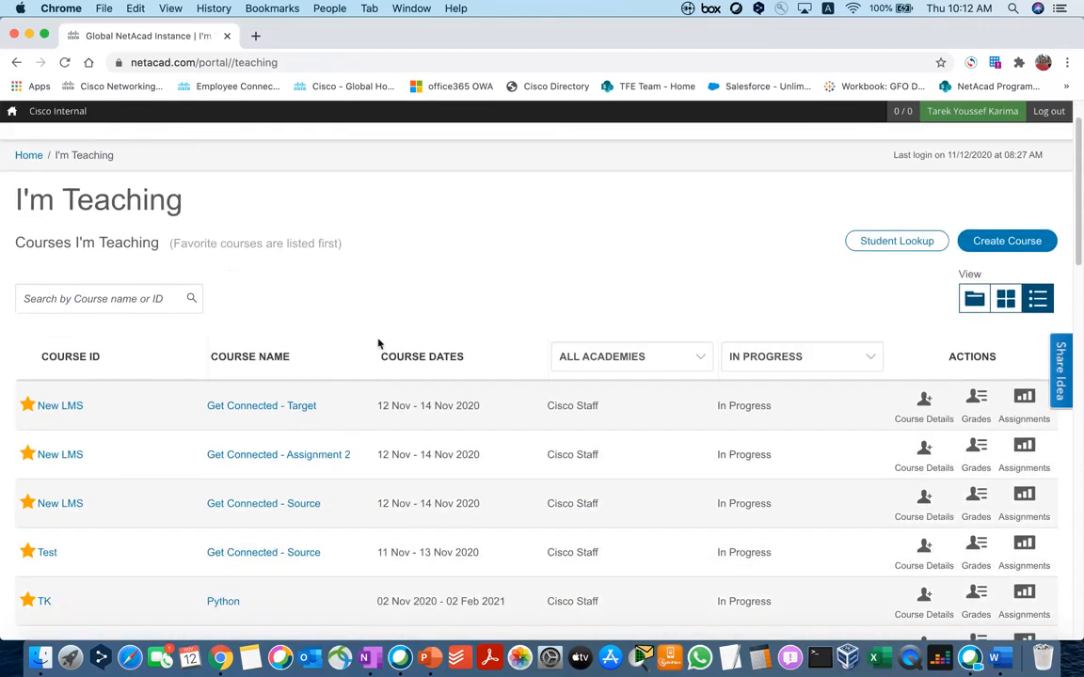
click(280, 410)
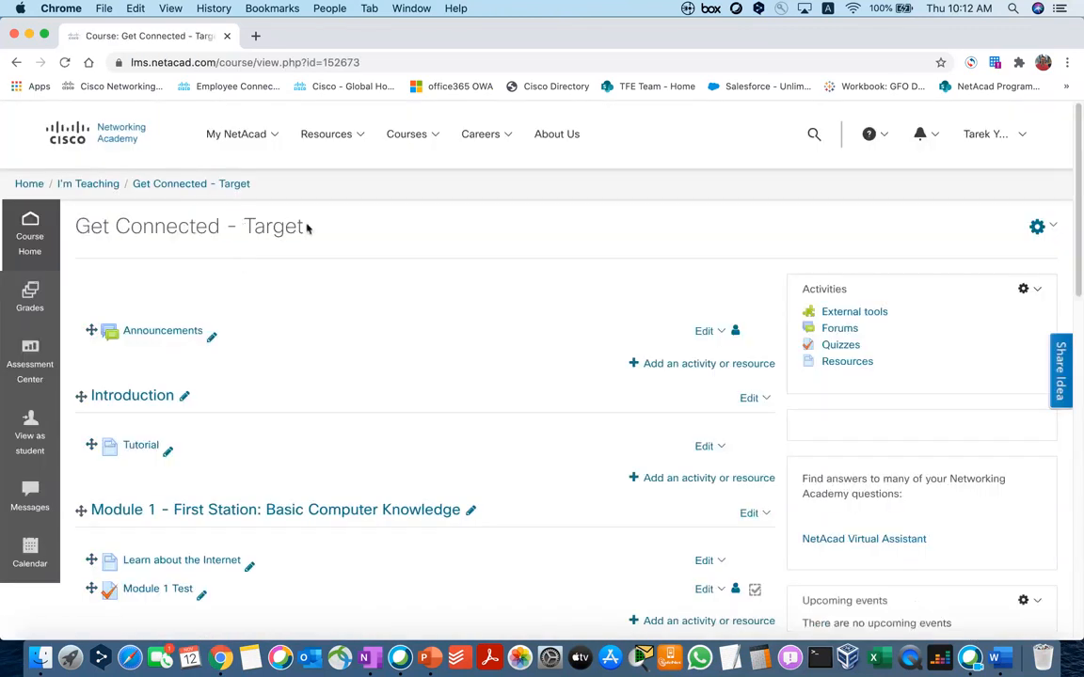
drag(305, 226, 91, 226)
click(423, 247)
scroll(166, 293, down, 3)
scroll(166, 292, up, 3)
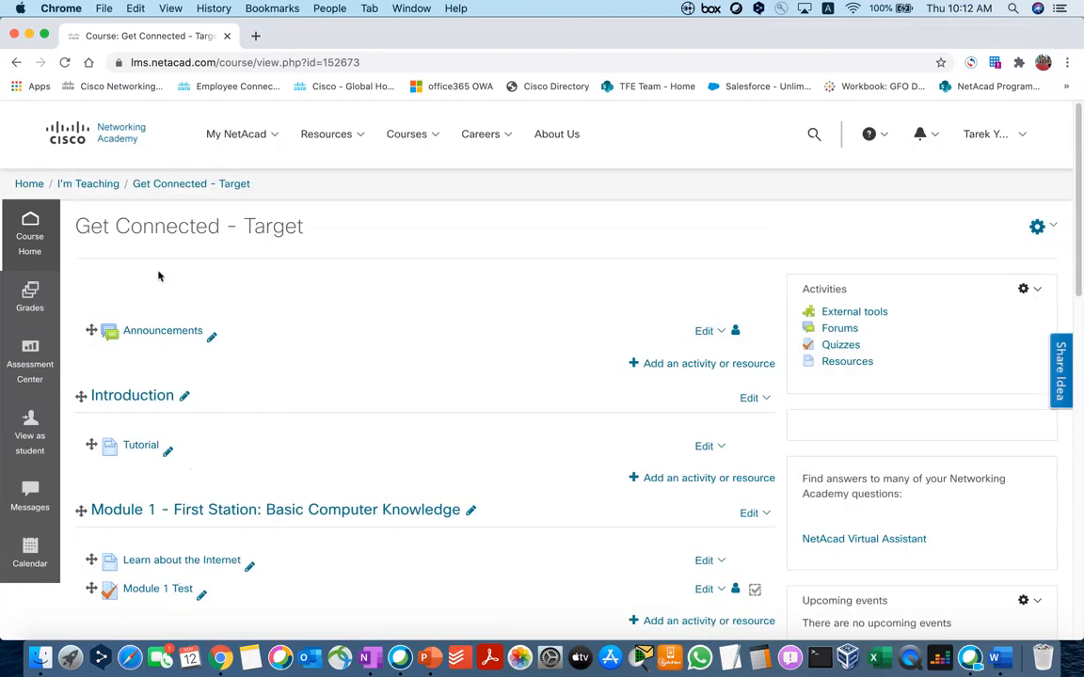
click(1036, 229)
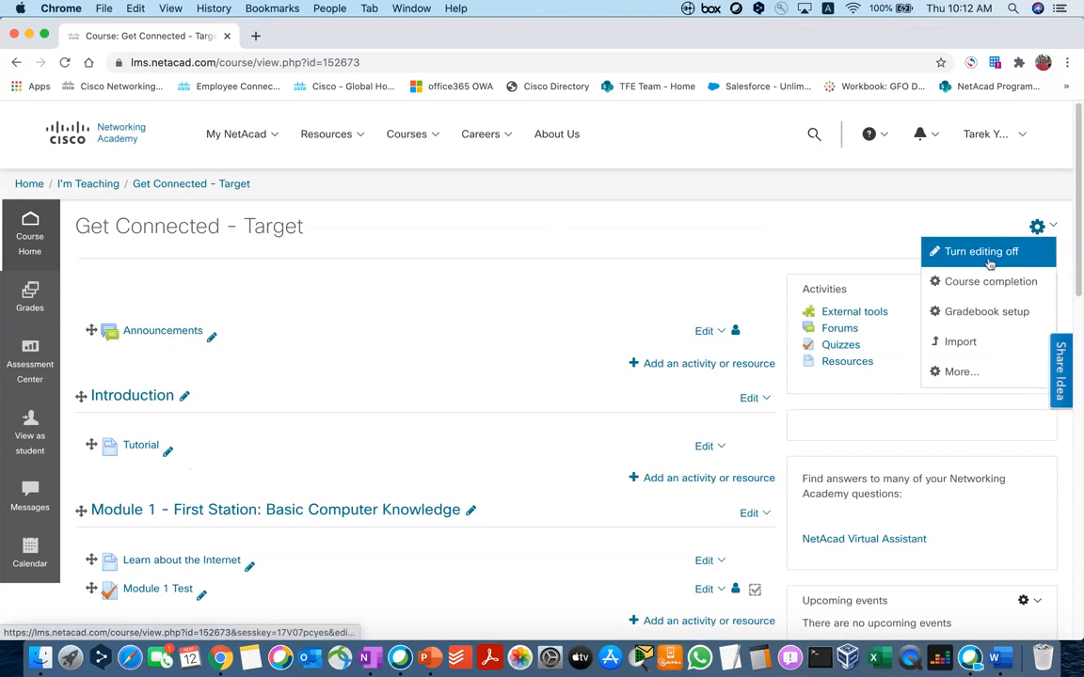
click(964, 341)
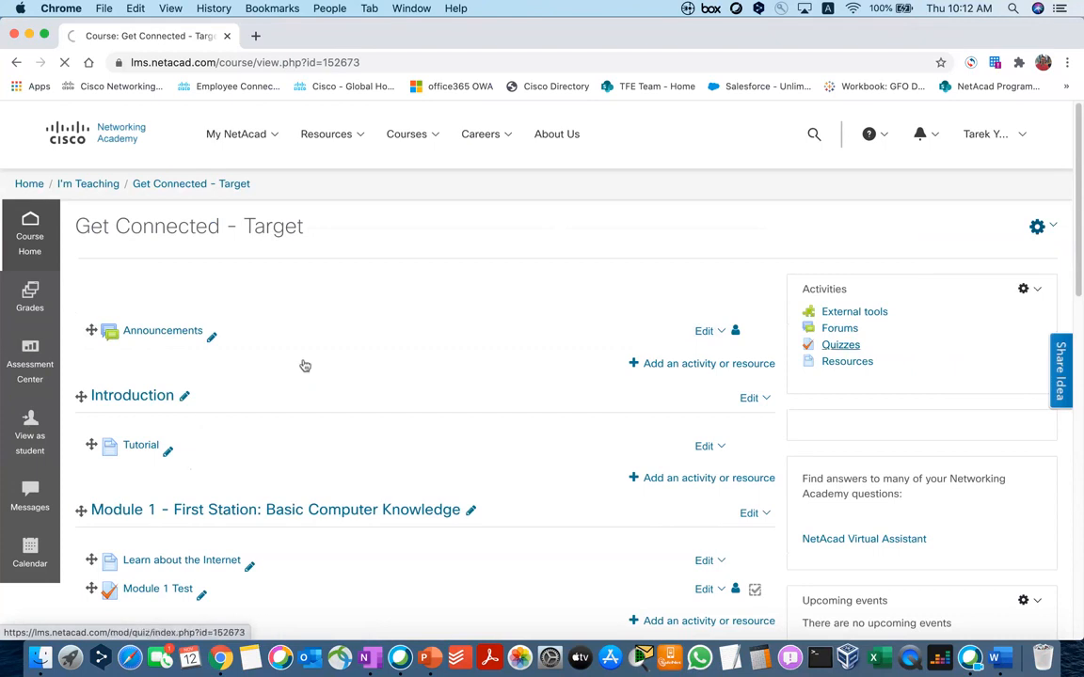
scroll(304, 362, down, 3)
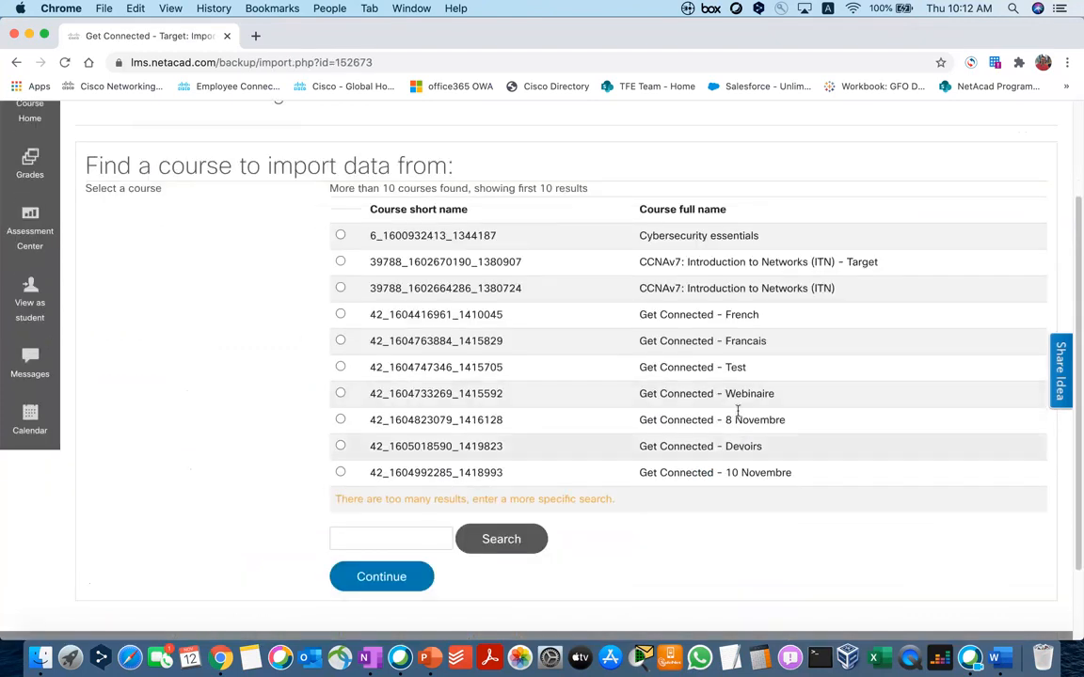
click(378, 538)
text(ource)
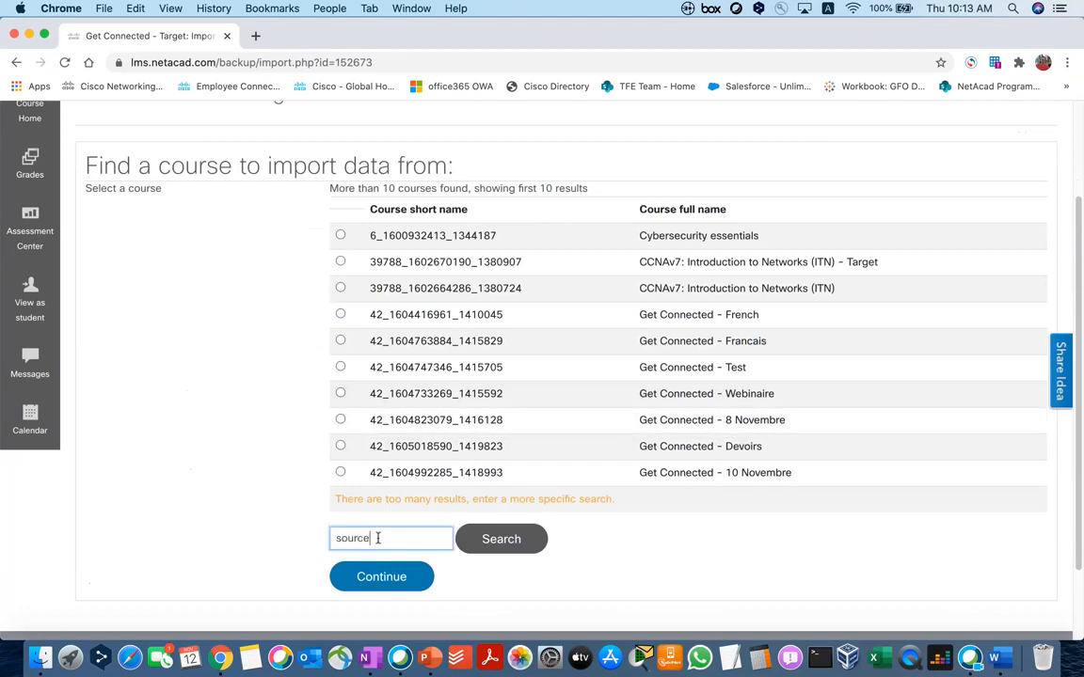
key(Return)
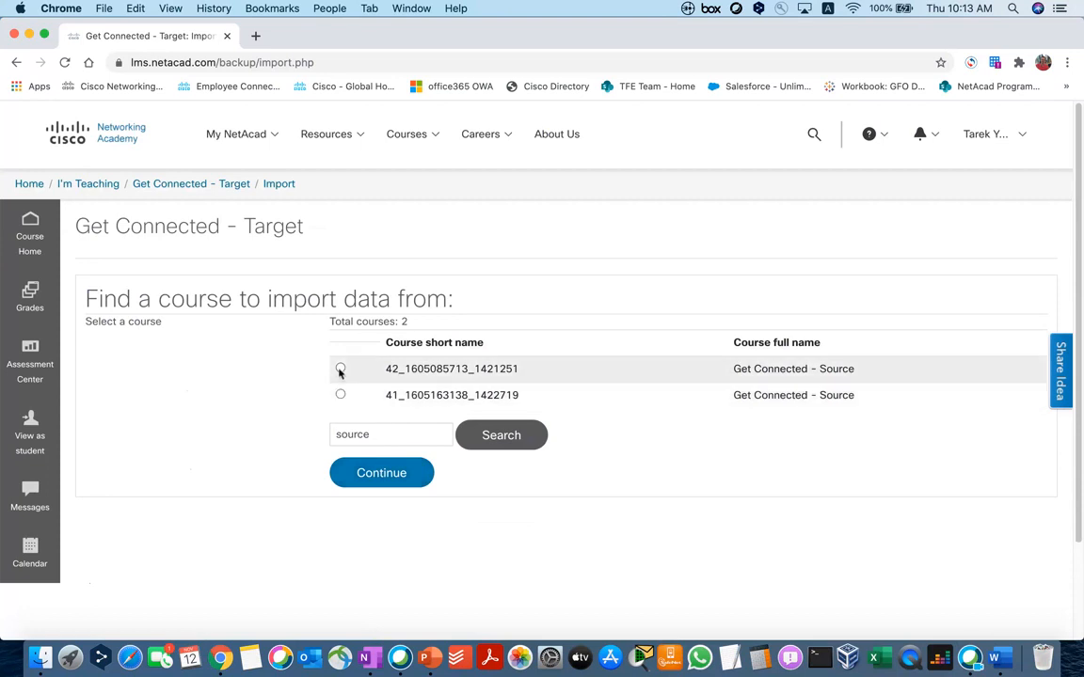
click(382, 475)
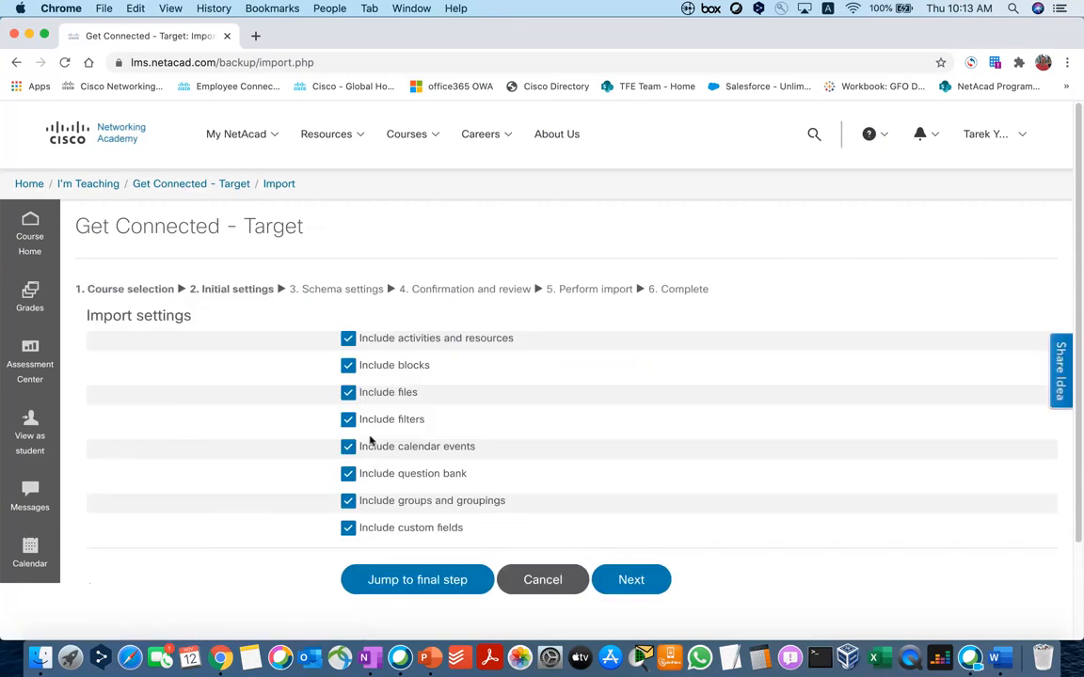
scroll(185, 354, down, 1)
triple_click(155, 287)
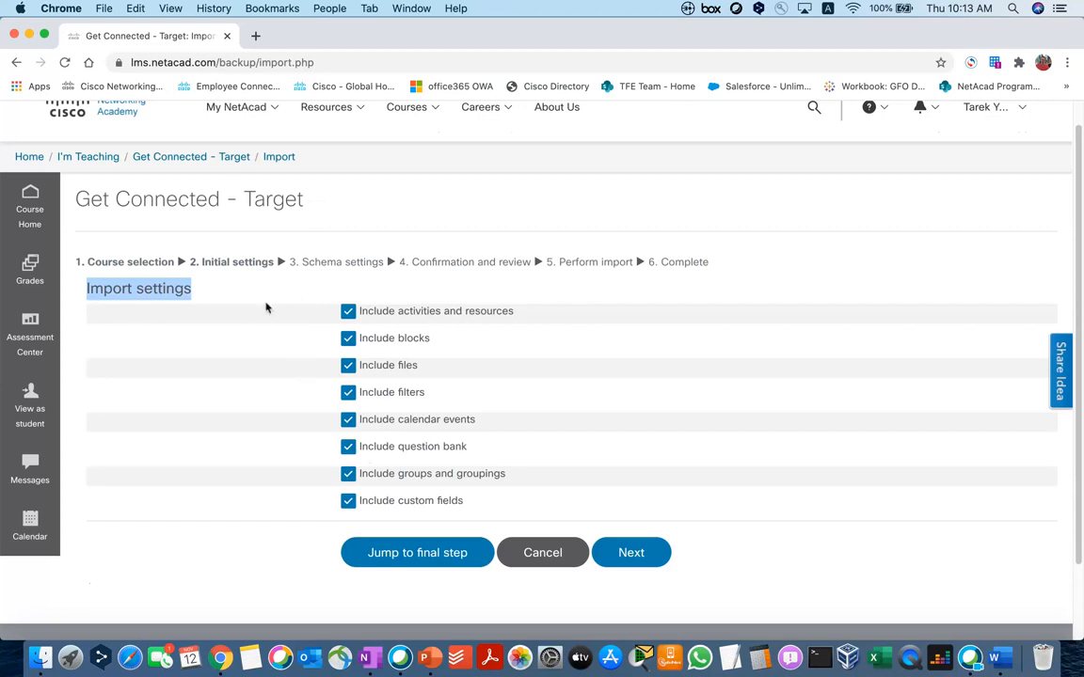
click(646, 555)
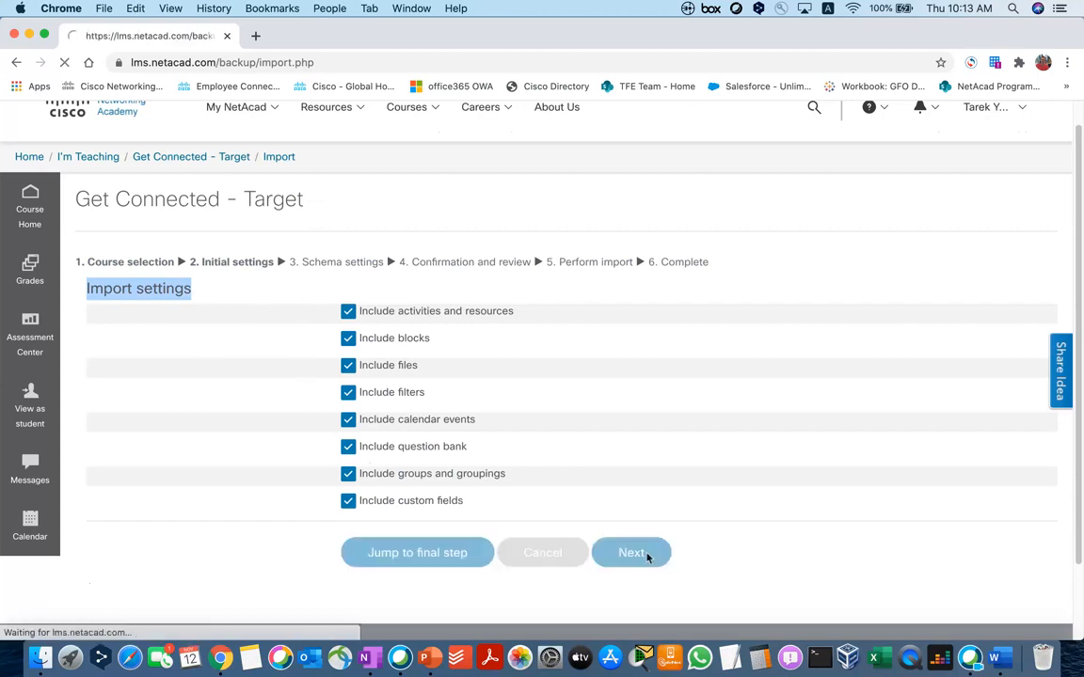
scroll(439, 433, down, 1)
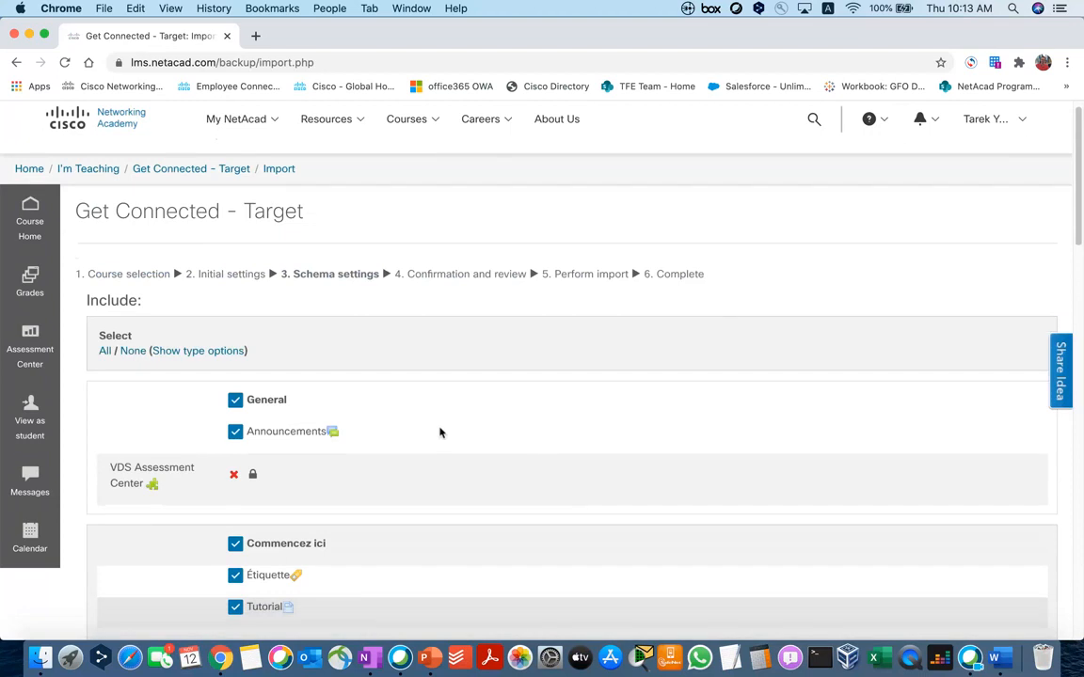
scroll(440, 432, down, 3)
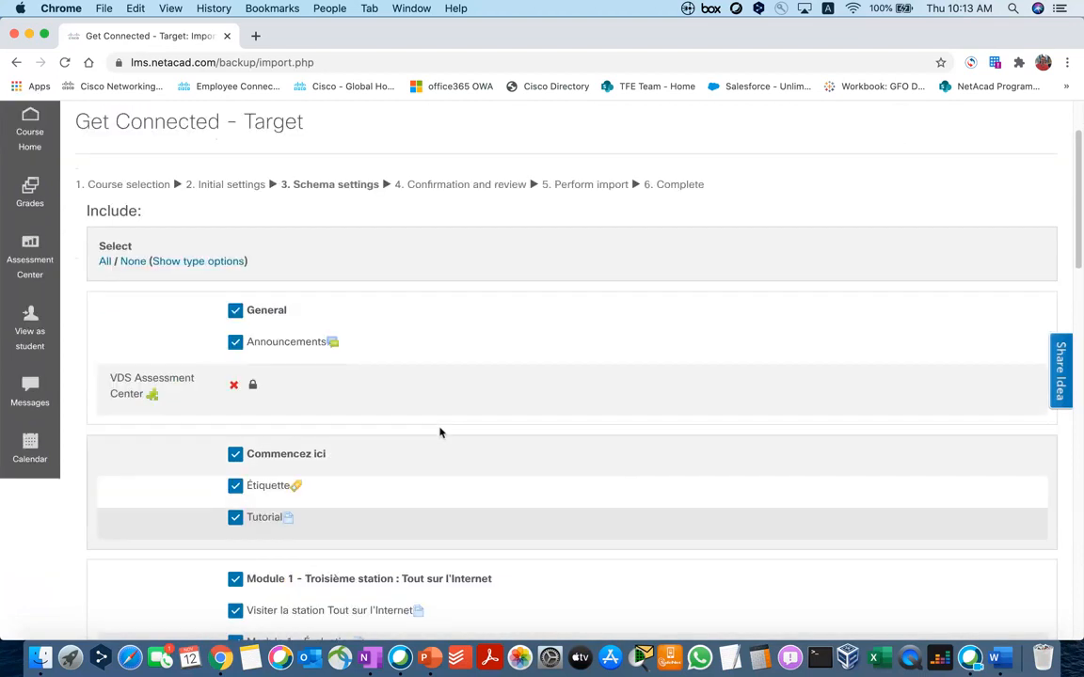
scroll(439, 433, down, 15)
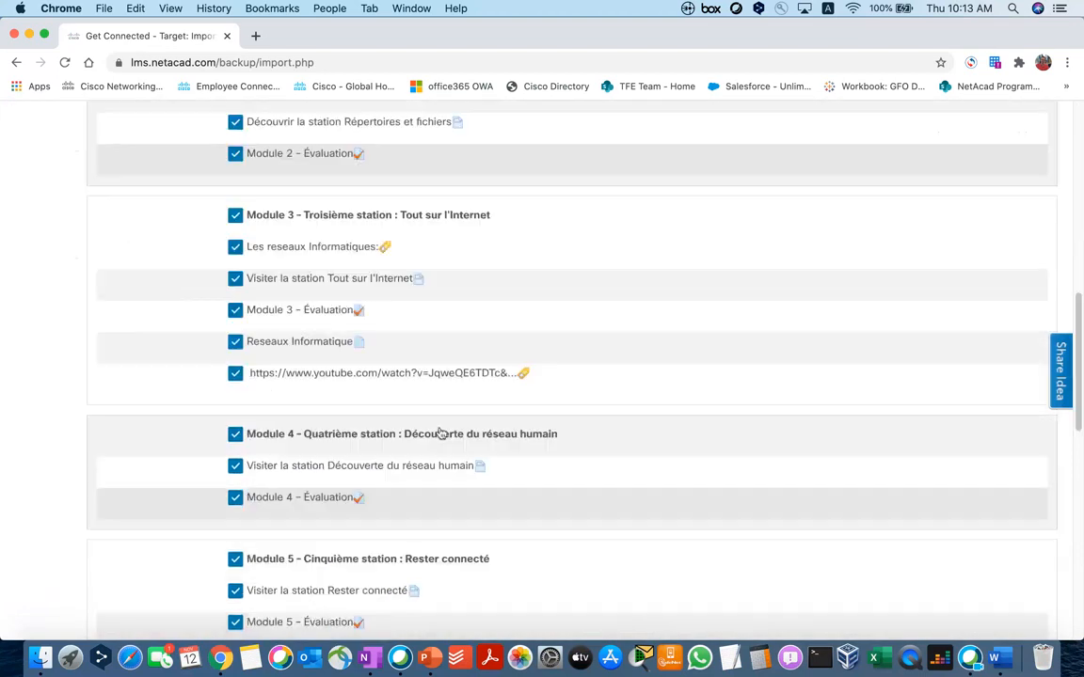
scroll(440, 433, down, 10)
click(407, 530)
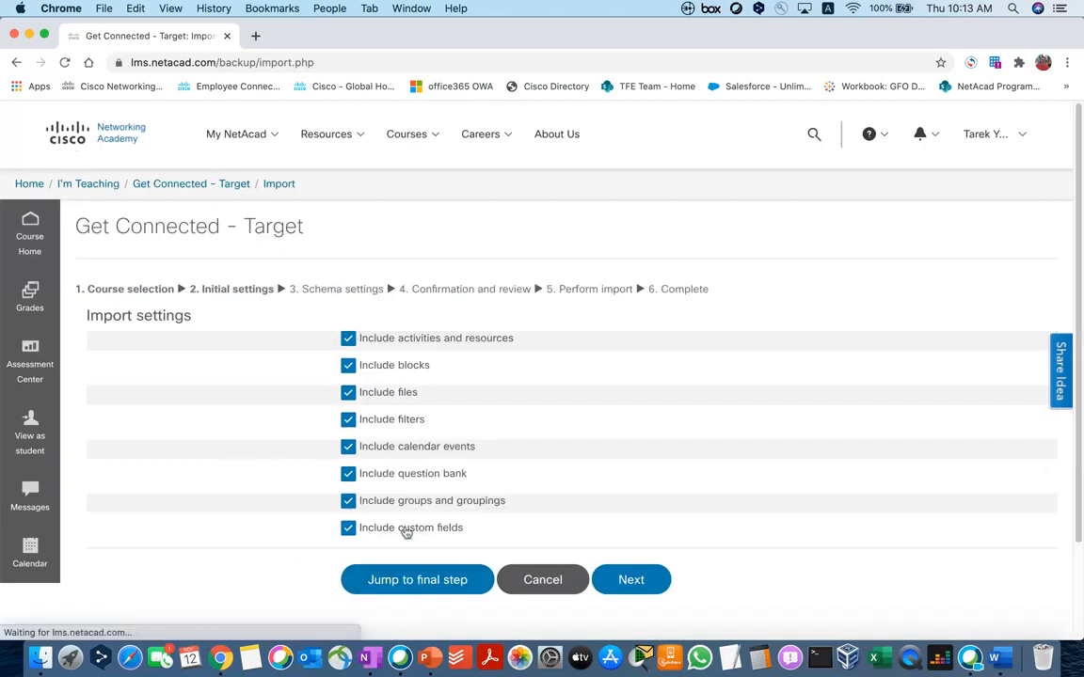
click(562, 580)
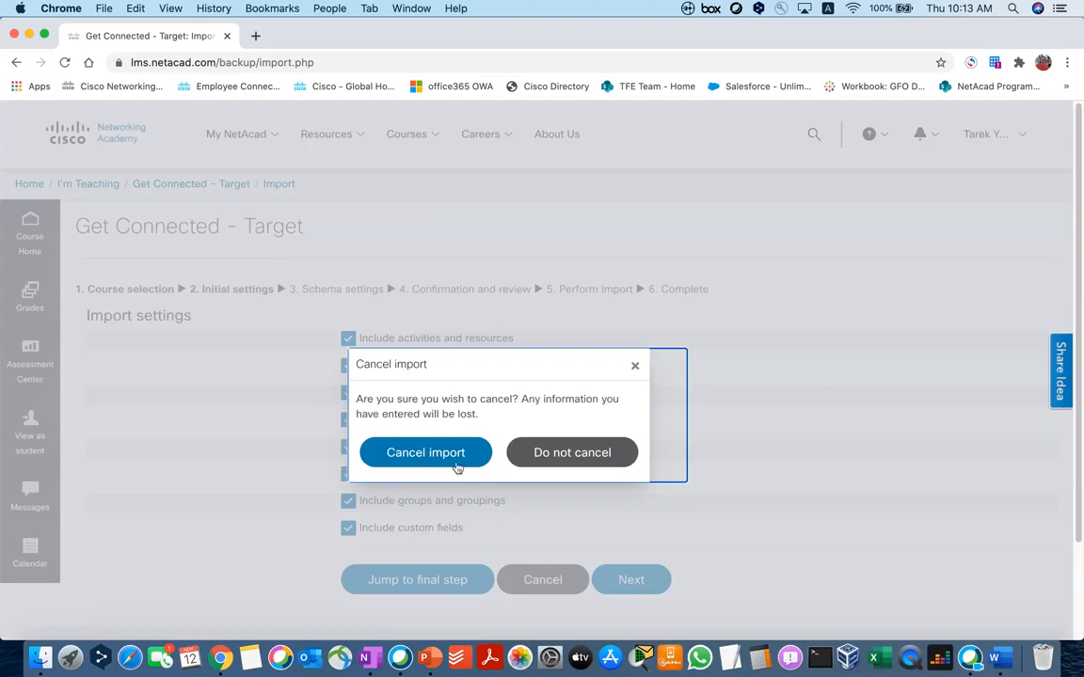
click(457, 467)
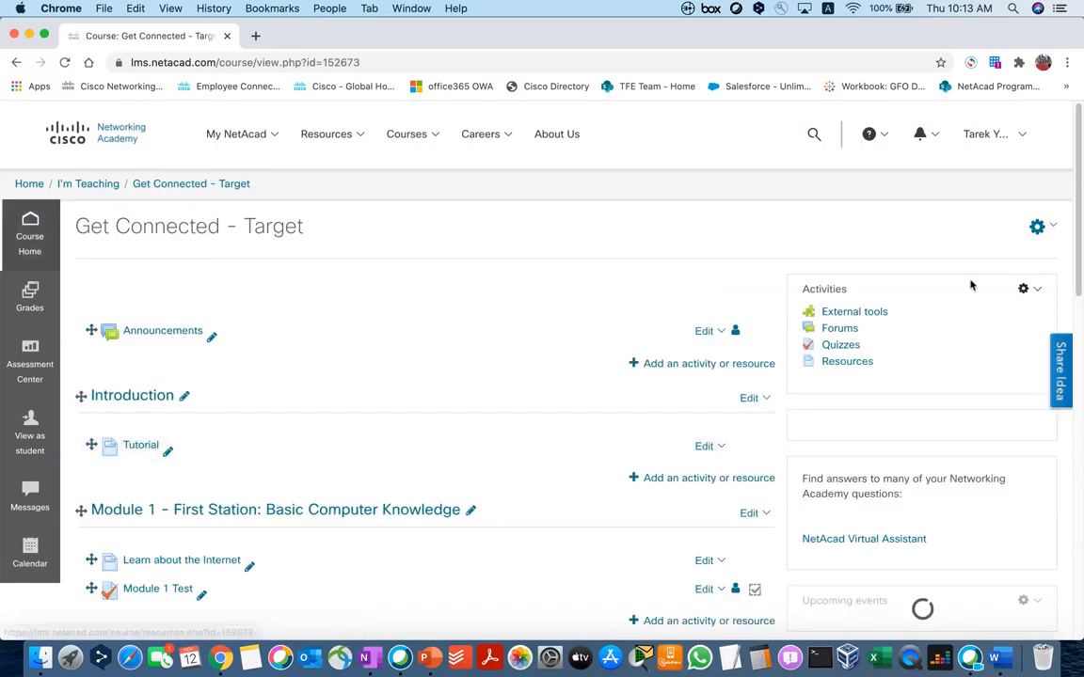
click(1038, 227)
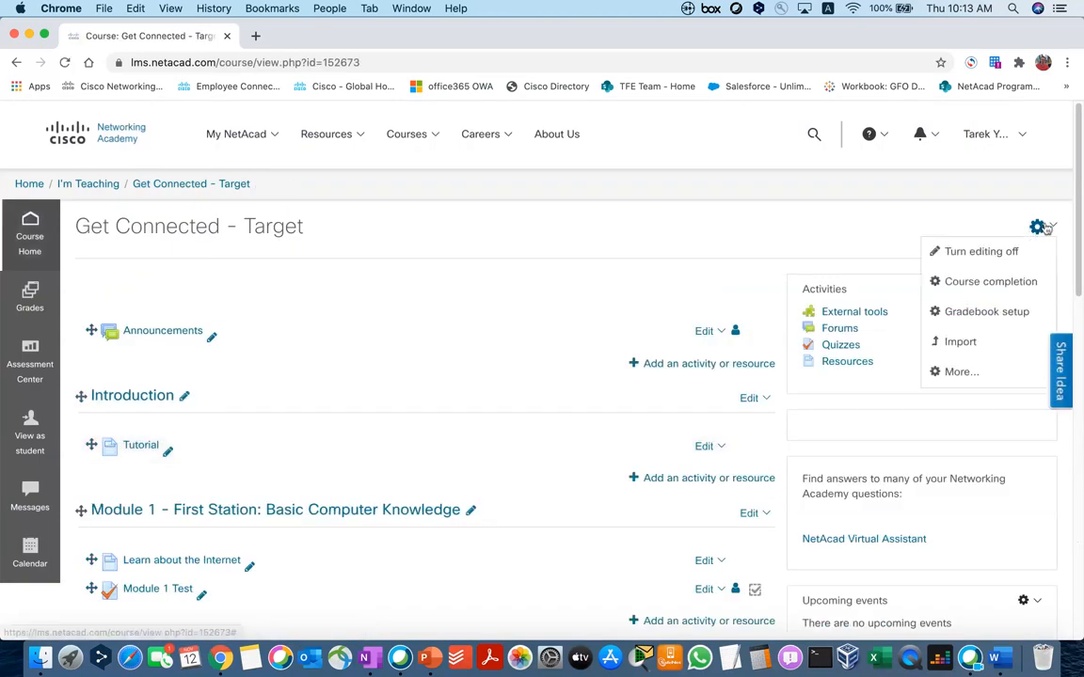
click(972, 342)
scroll(420, 449, down, 5)
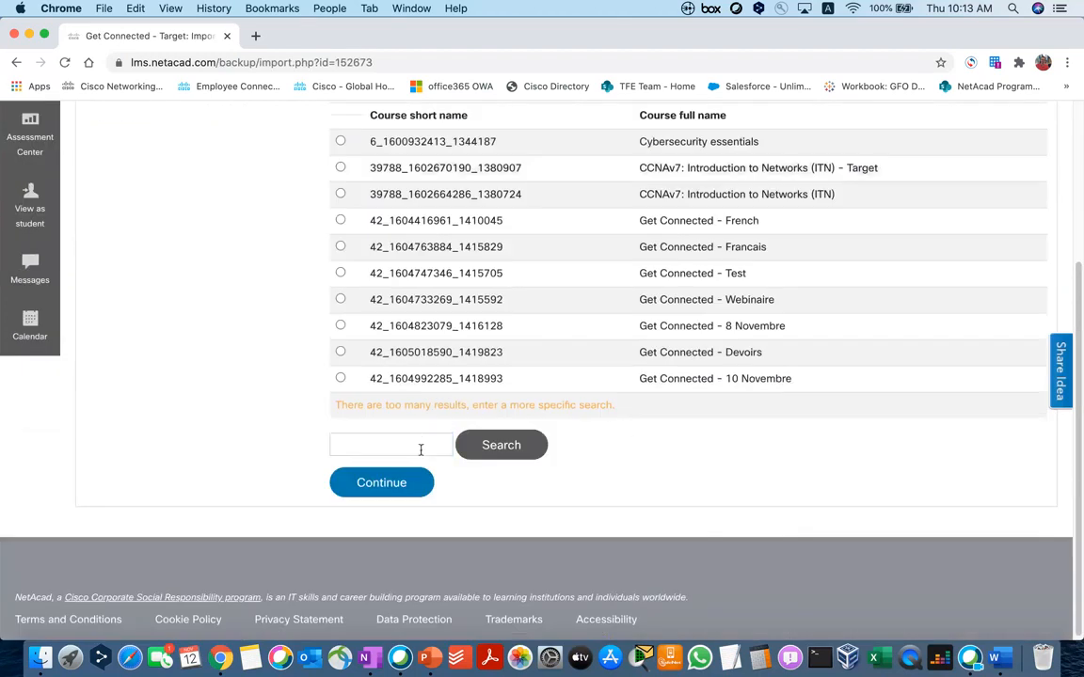
click(419, 443)
text(source)
key(Return)
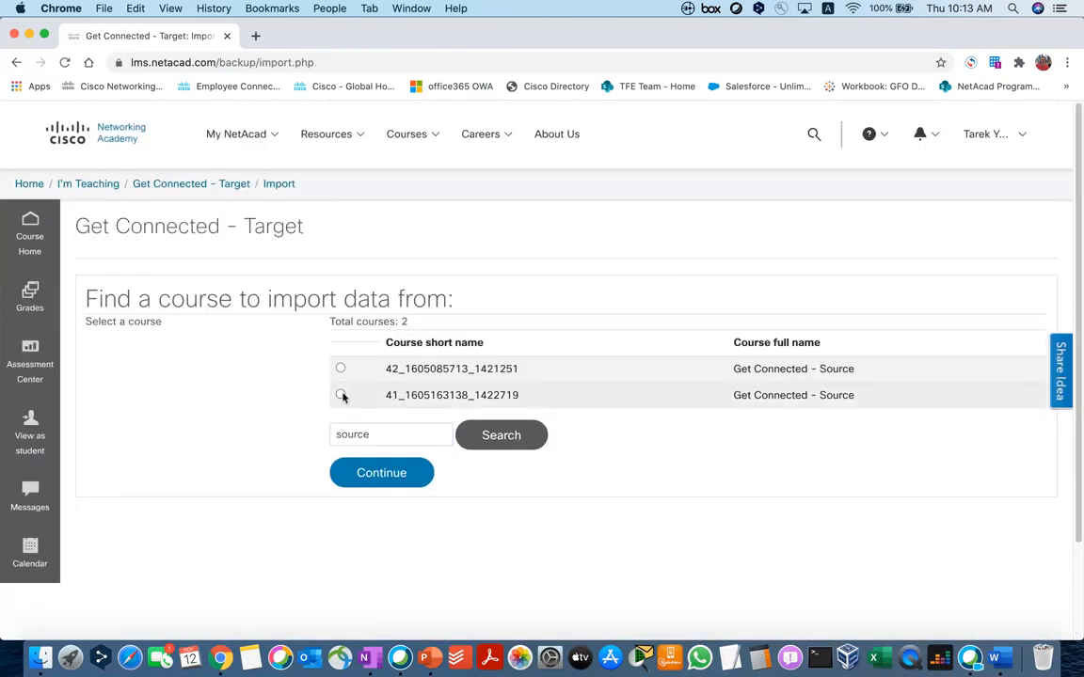
click(341, 394)
click(411, 474)
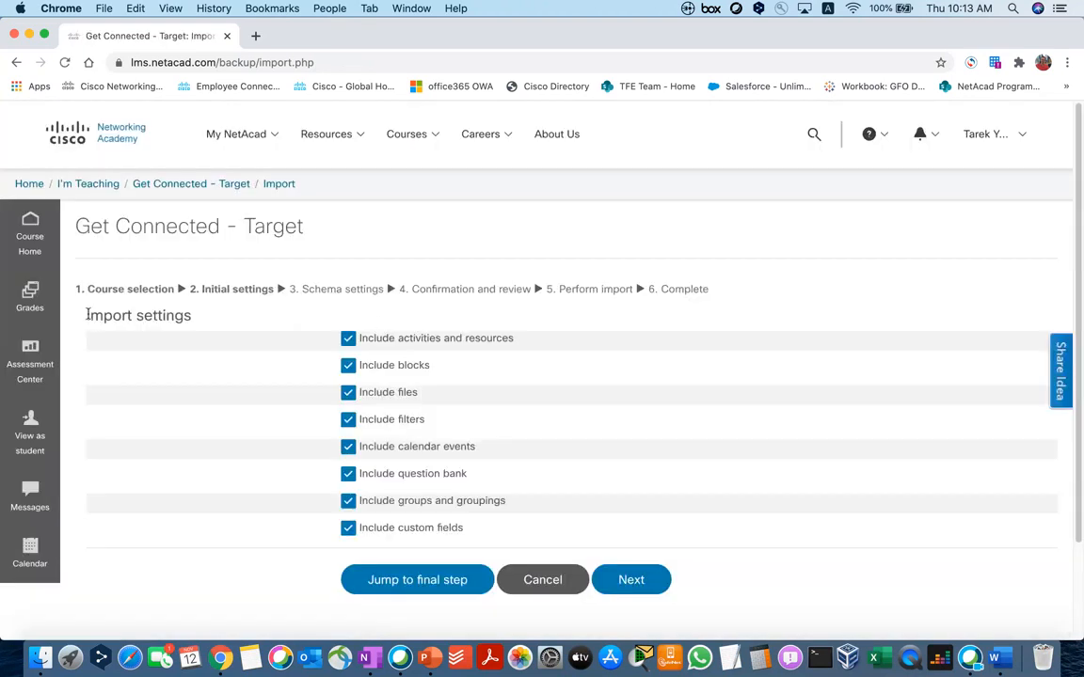
Step: Keep all import settings included and continue to the schema settings
drag(87, 316, 224, 314)
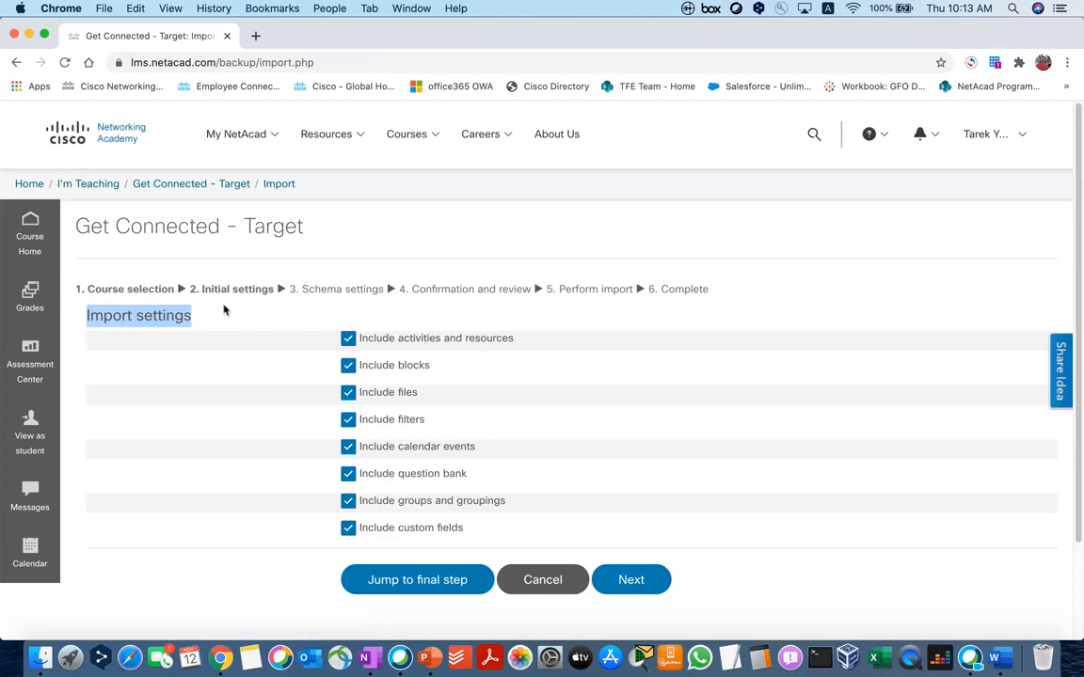
scroll(424, 527, down, 1)
click(658, 554)
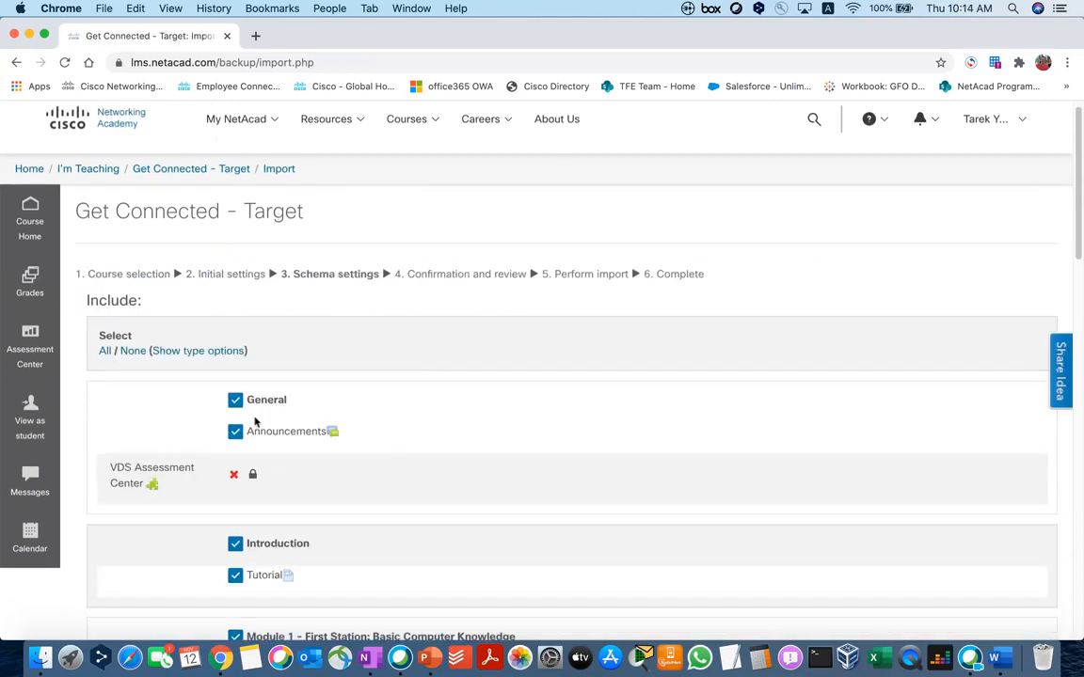
Step: Exclude the General section with Announcements and the Introduction section with Tutorial from the import
scroll(120, 346, down, 1)
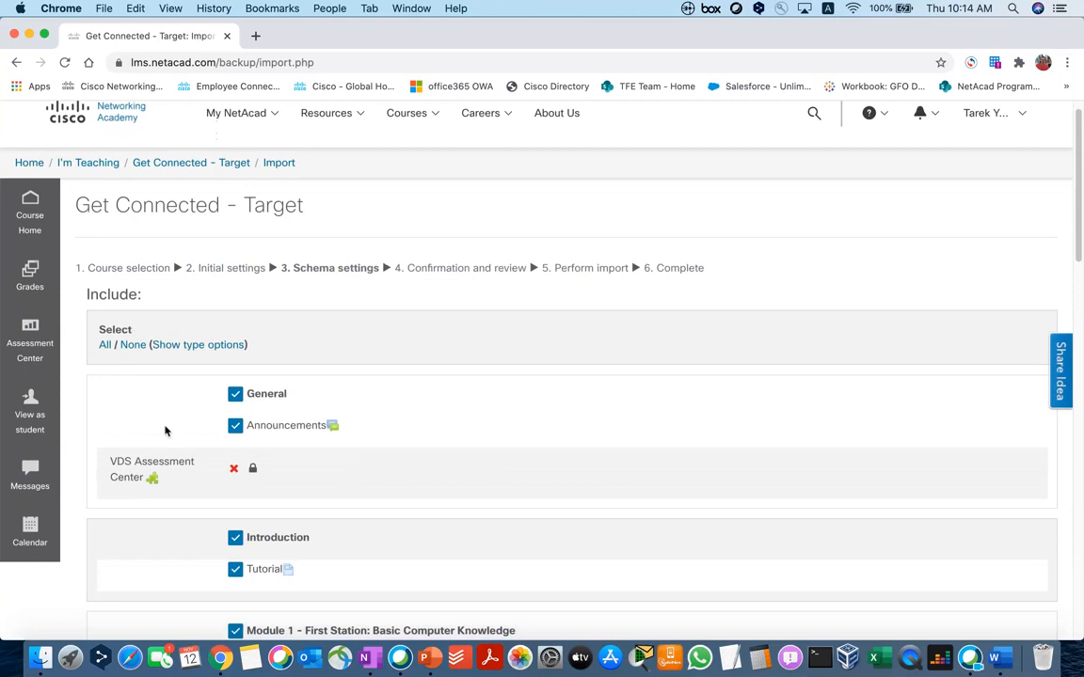
scroll(164, 431, down, 1)
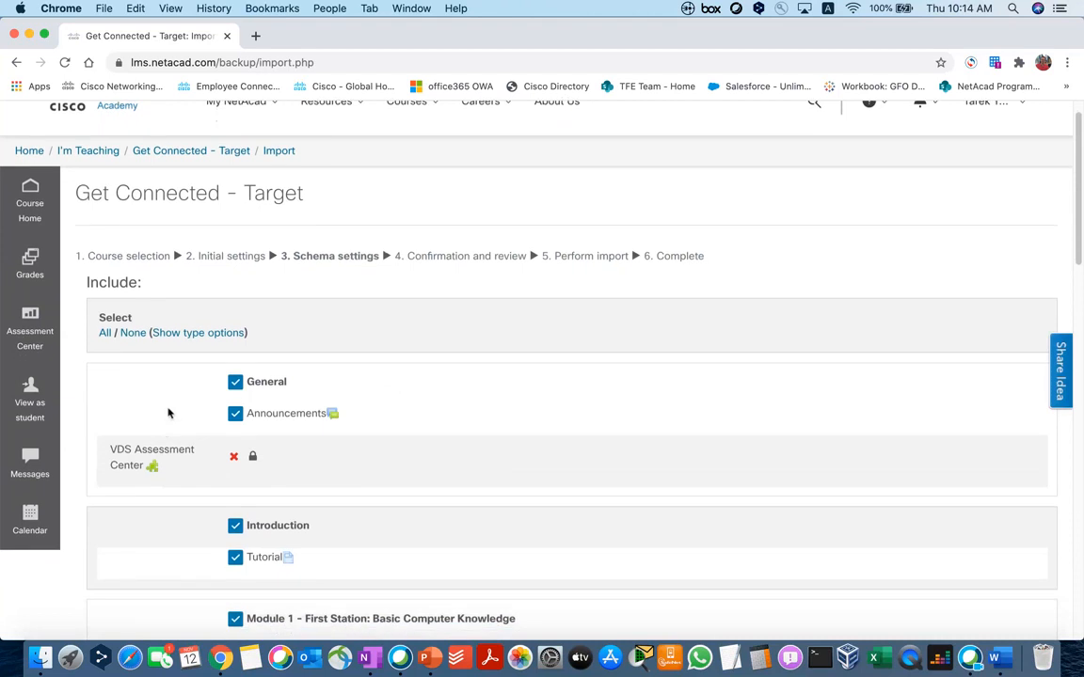
scroll(169, 404, down, 2)
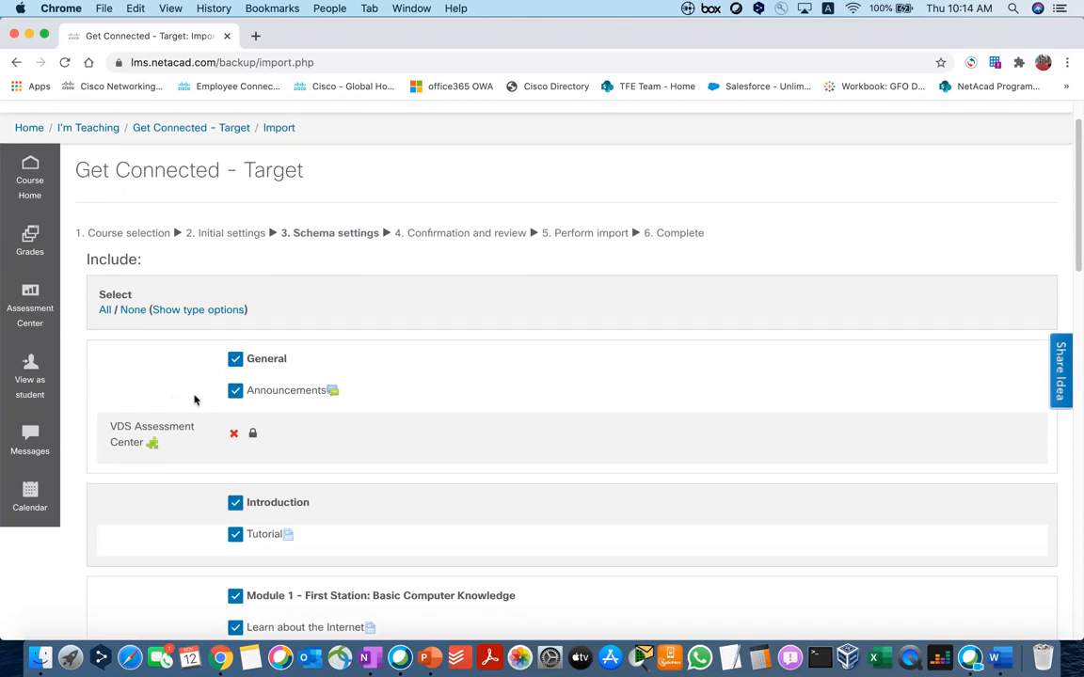
scroll(193, 396, down, 1)
click(233, 339)
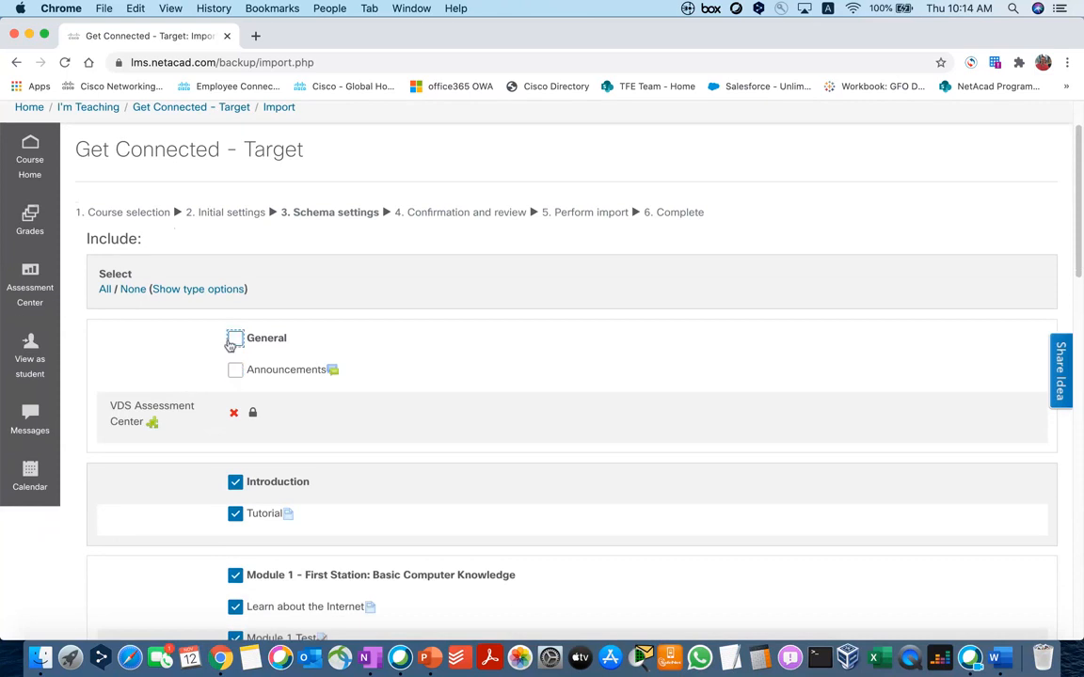
scroll(176, 356, down, 1)
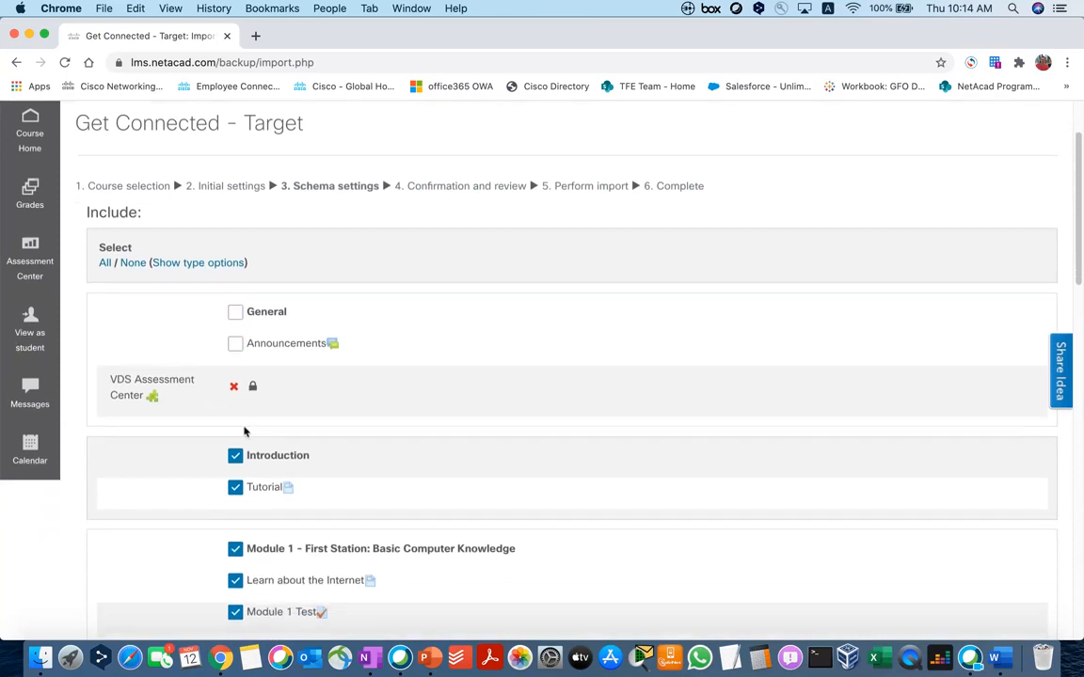
scroll(243, 431, down, 3)
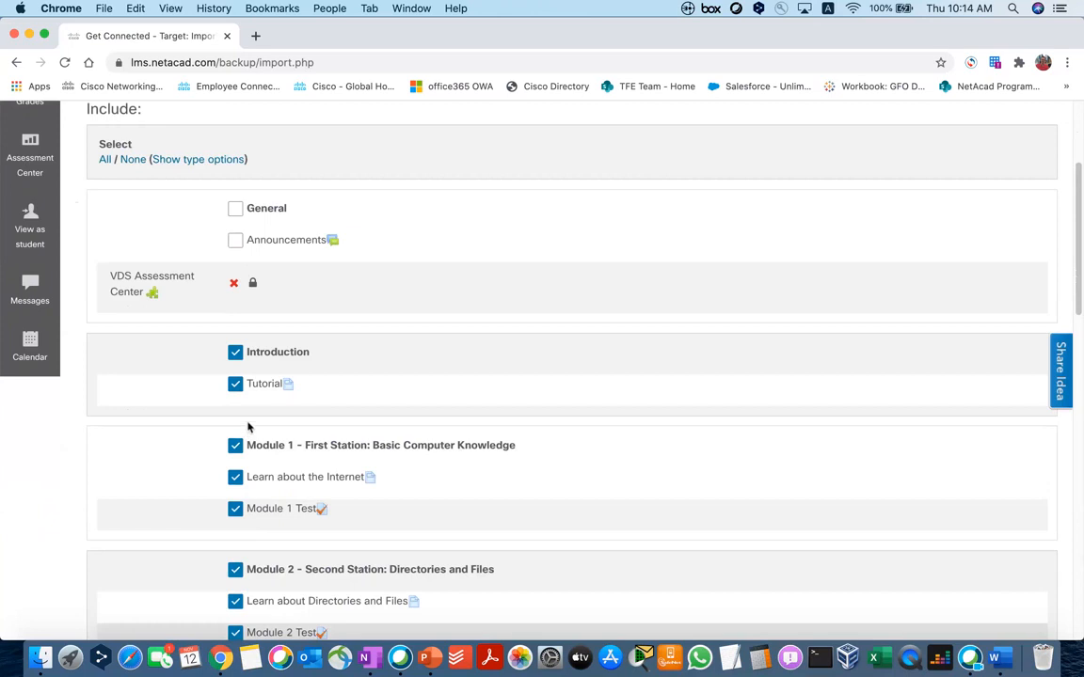
click(236, 385)
click(236, 352)
scroll(200, 377, down, 1)
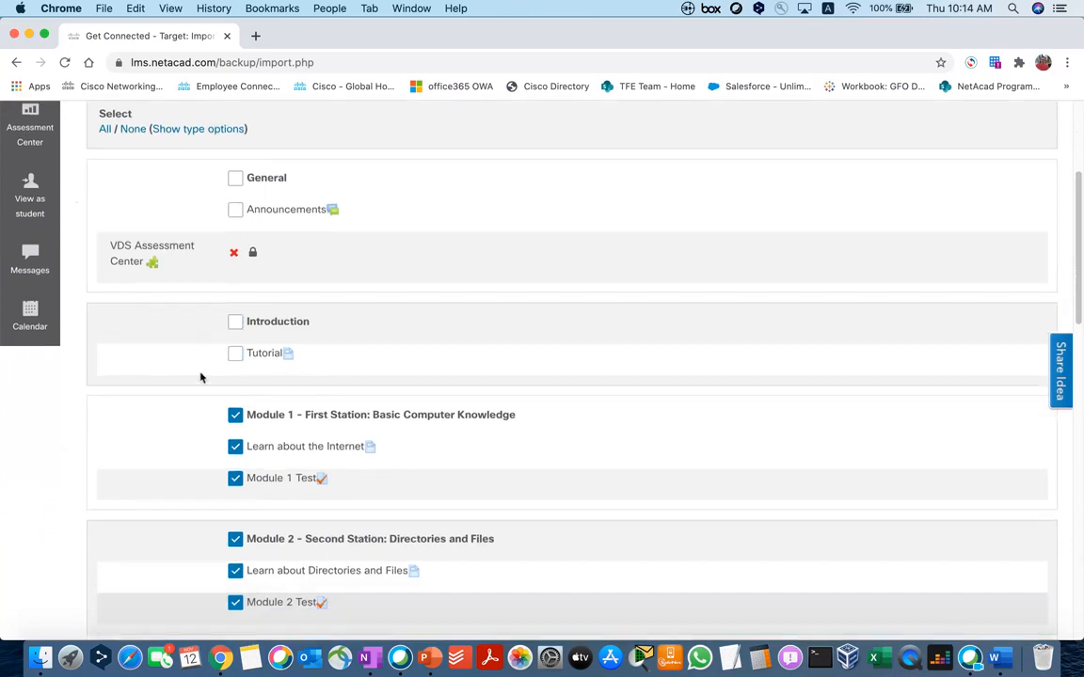
Step: Exclude the Module 1 and Module 2 sections, including their learning resources and tests, from the import
click(235, 478)
click(236, 446)
click(236, 415)
scroll(212, 452, down, 8)
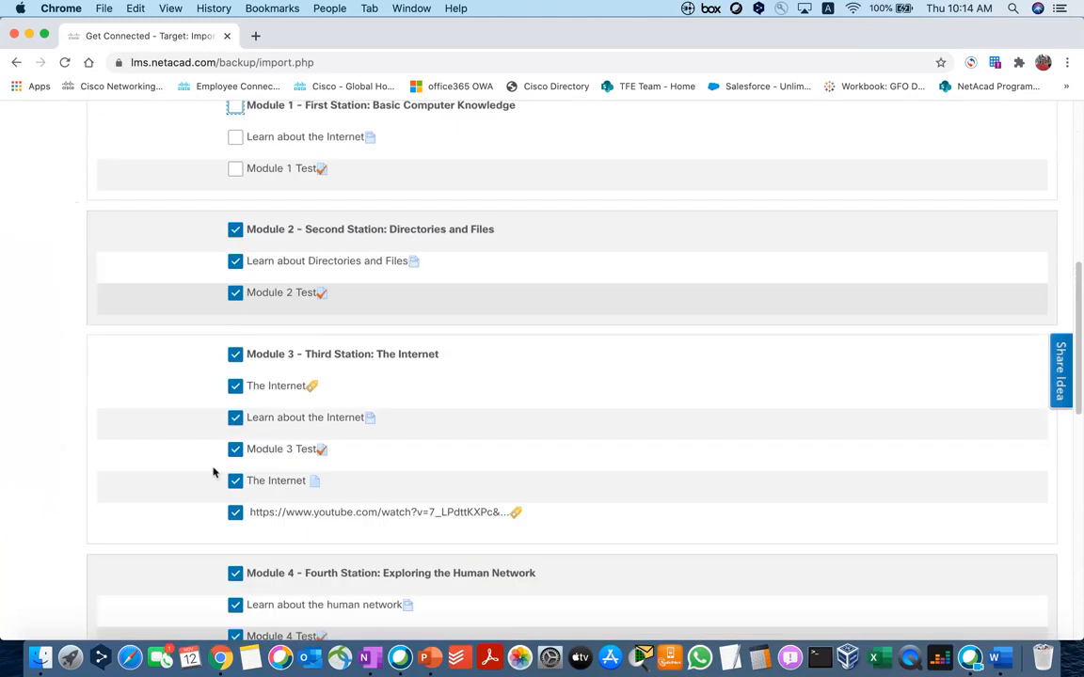
scroll(252, 343, up, 1)
click(238, 320)
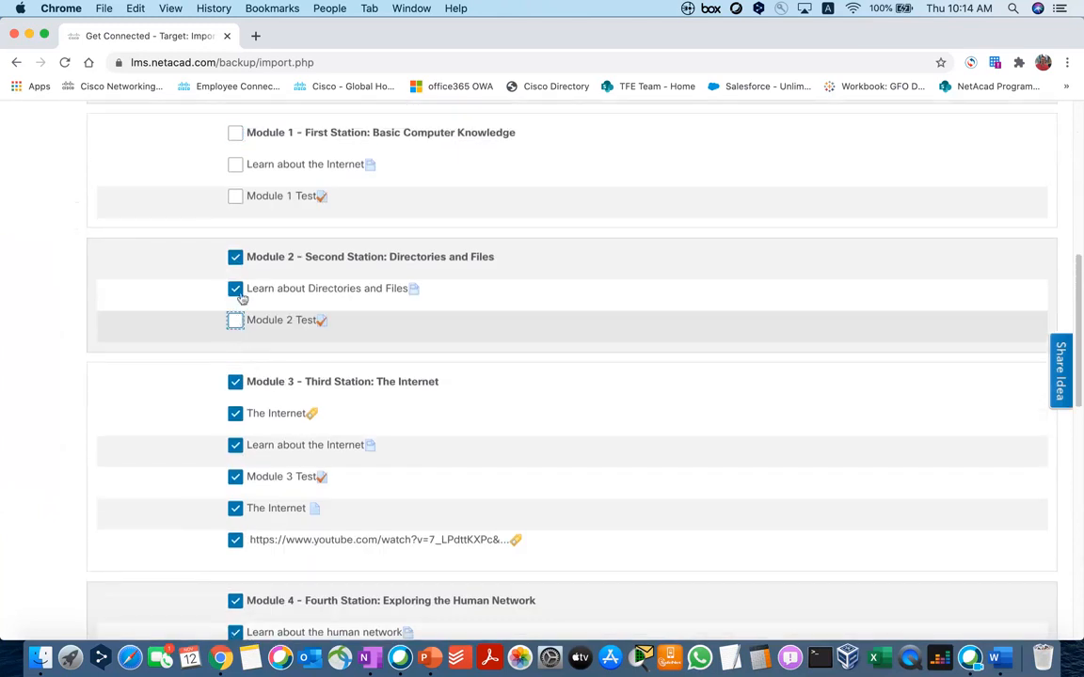
click(236, 289)
click(236, 257)
scroll(195, 288, down, 1)
scroll(194, 288, down, 6)
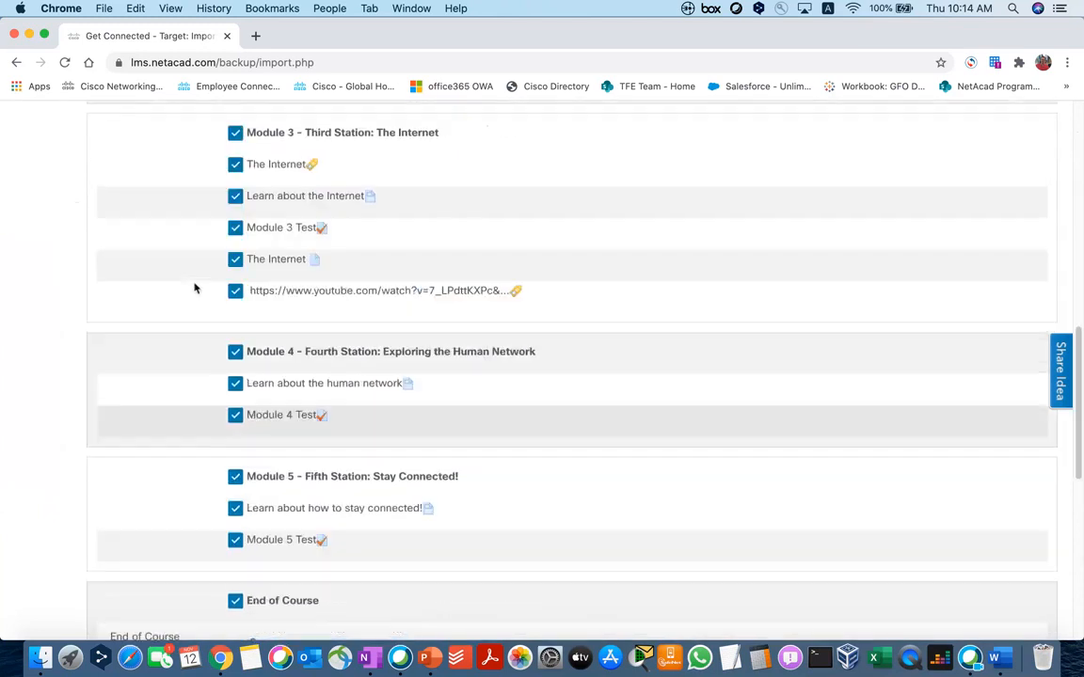
Step: Exclude Module 3 Test and Learn about the Internet from the Module 3 import, keeping the section's other items
scroll(212, 311, up, 3)
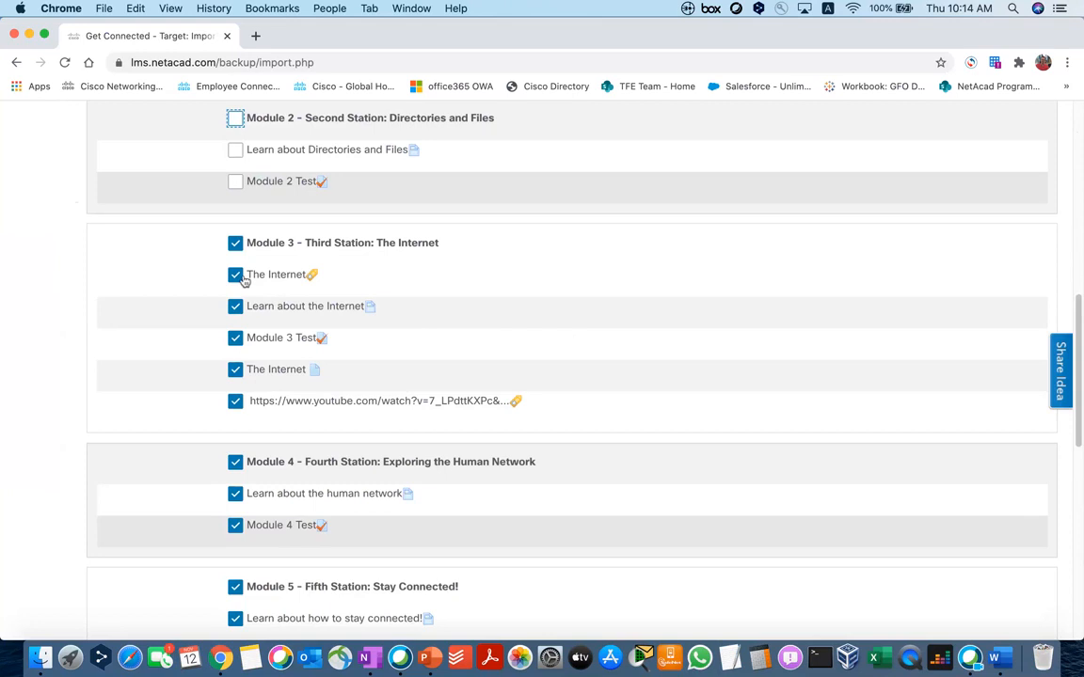
click(236, 339)
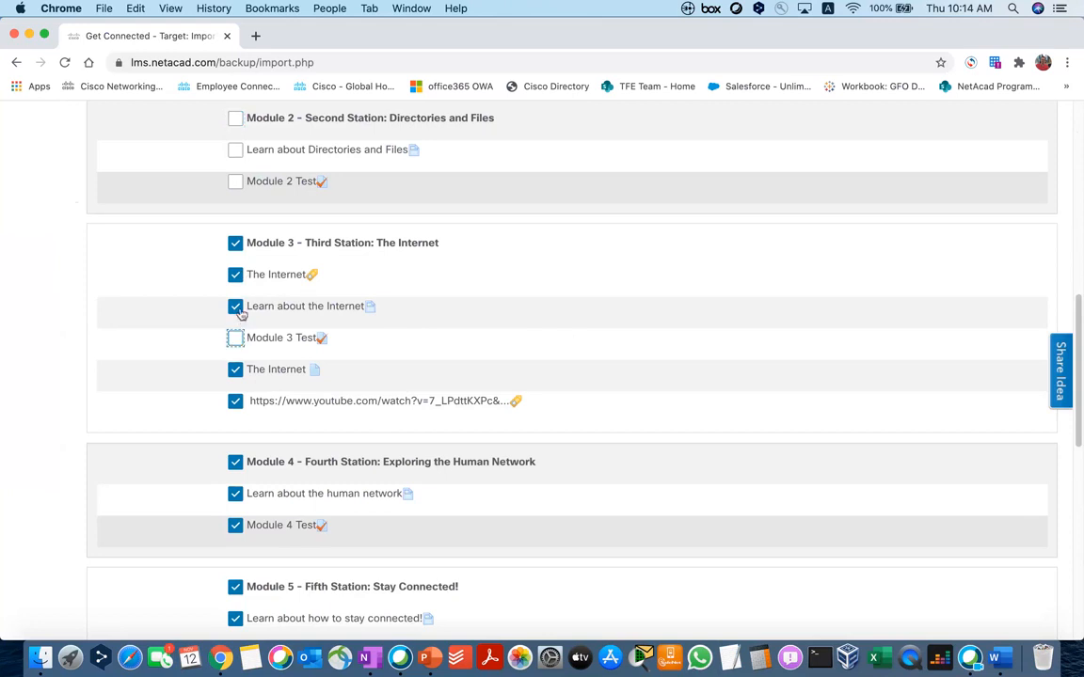
click(237, 307)
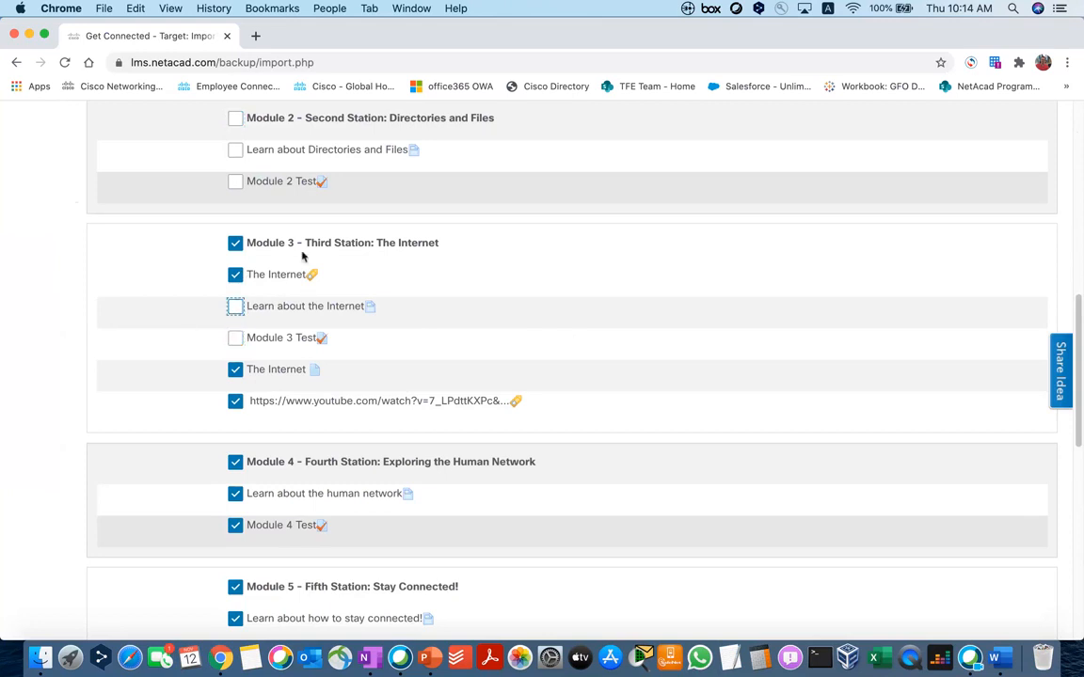
Step: Exclude the Module 4 section from the import, including Learn about the human network and Module 4 Test
scroll(207, 368, down, 1)
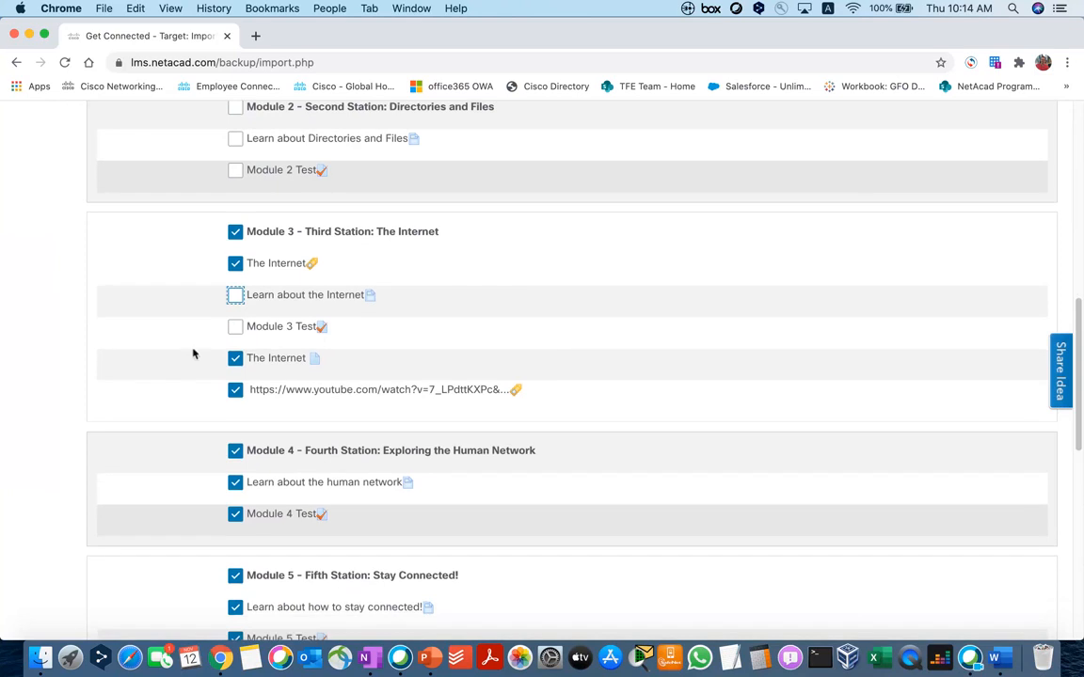
scroll(189, 327, down, 3)
click(236, 464)
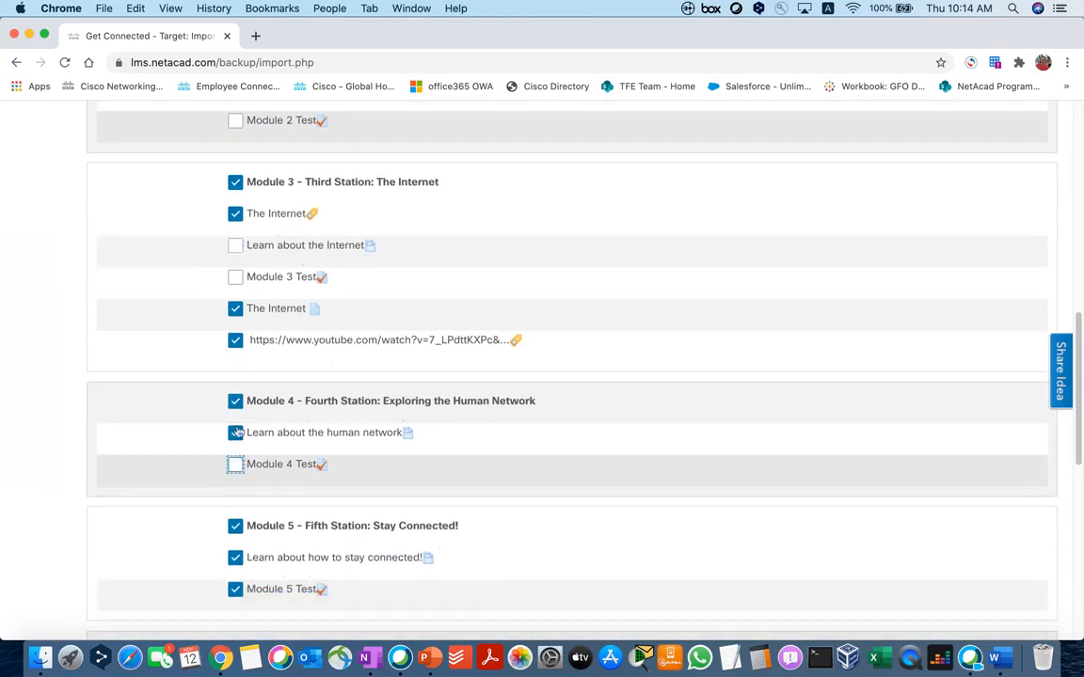
click(235, 433)
click(235, 401)
Step: Exclude the End of Course section and the Module 5 section with its learning resource and test from the import
scroll(169, 418, down, 1)
scroll(170, 417, down, 3)
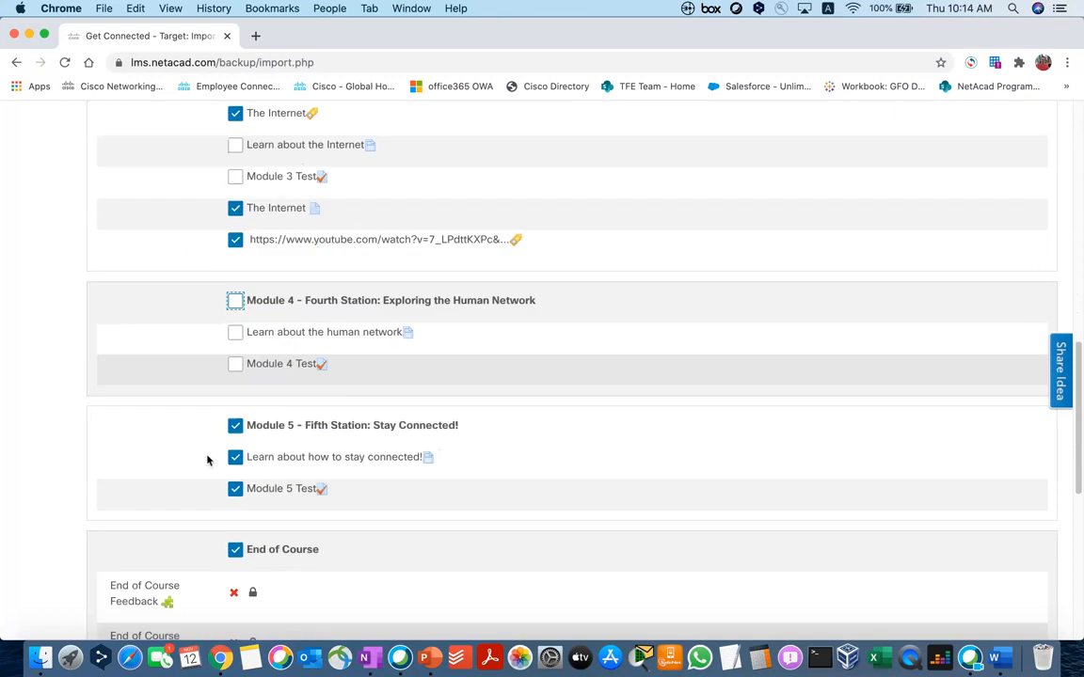
click(235, 486)
click(235, 453)
click(235, 423)
scroll(212, 443, down, 4)
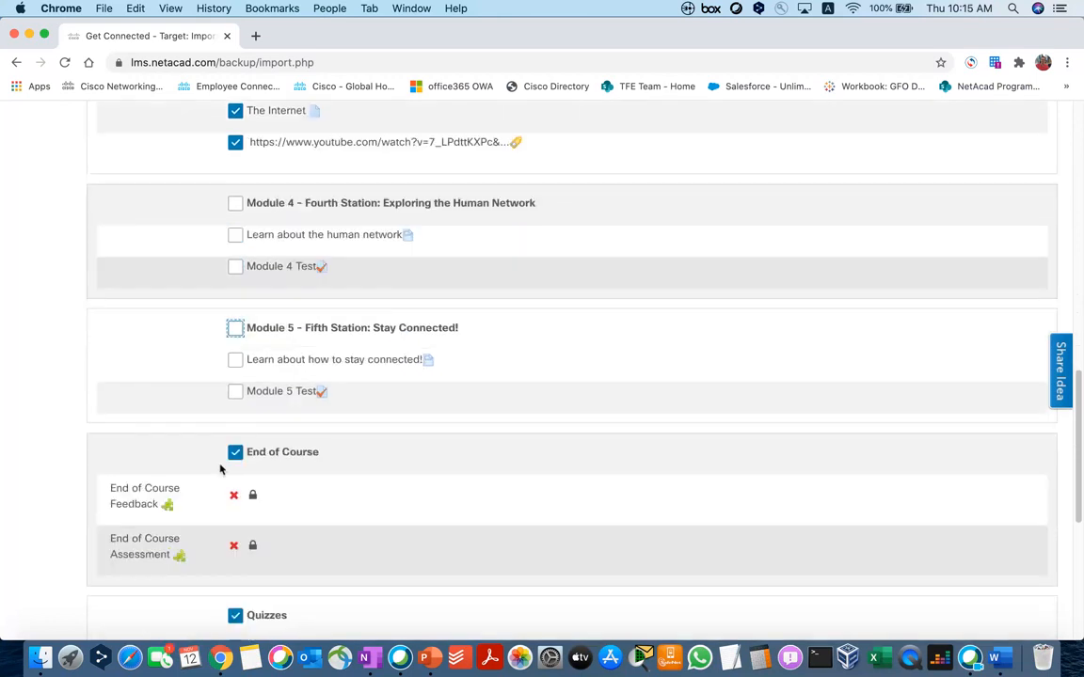
click(236, 449)
Step: Keep the Quizzes and Assignments sections included, review the selected content and perform the import into the target course
scroll(213, 411, down, 10)
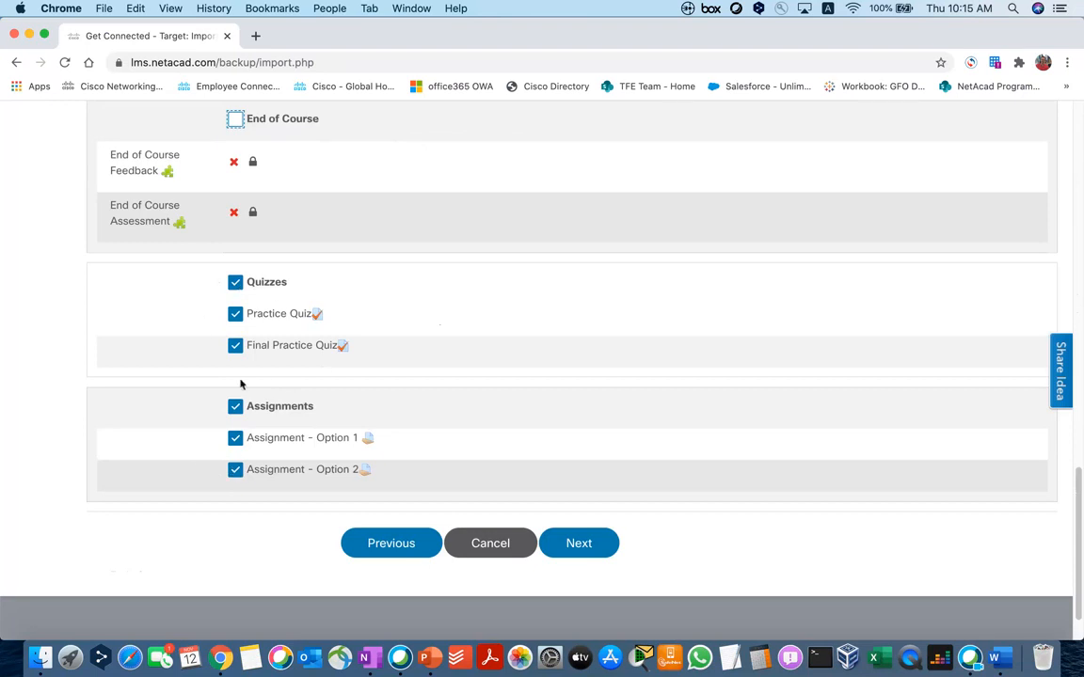
scroll(226, 419, up, 10)
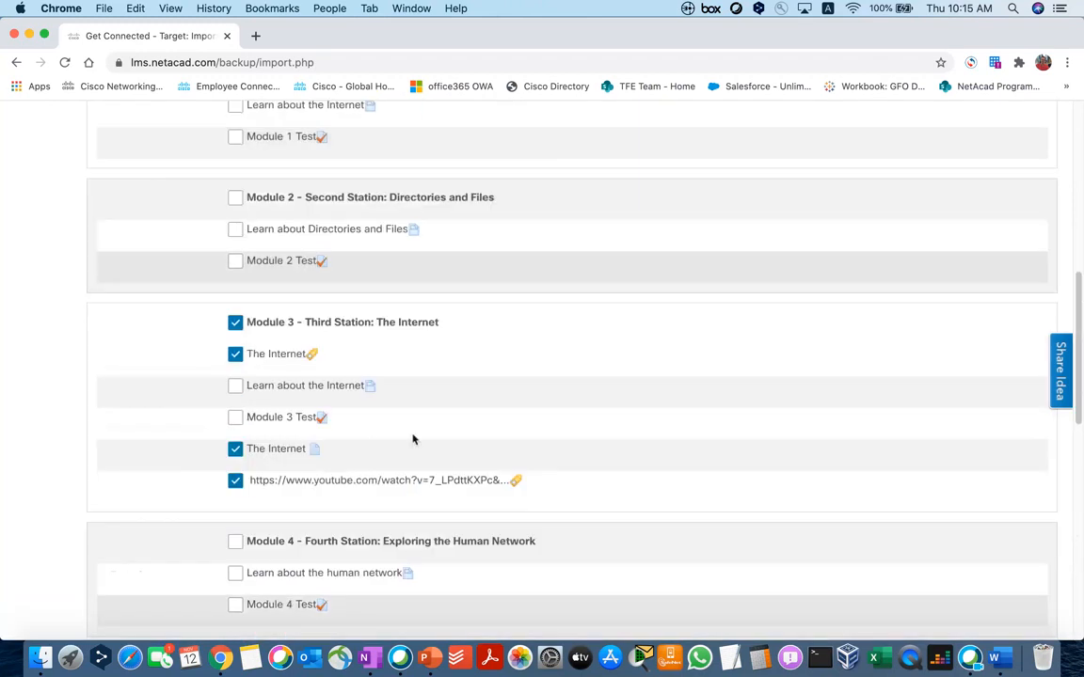
scroll(313, 402, up, 6)
scroll(317, 402, down, 8)
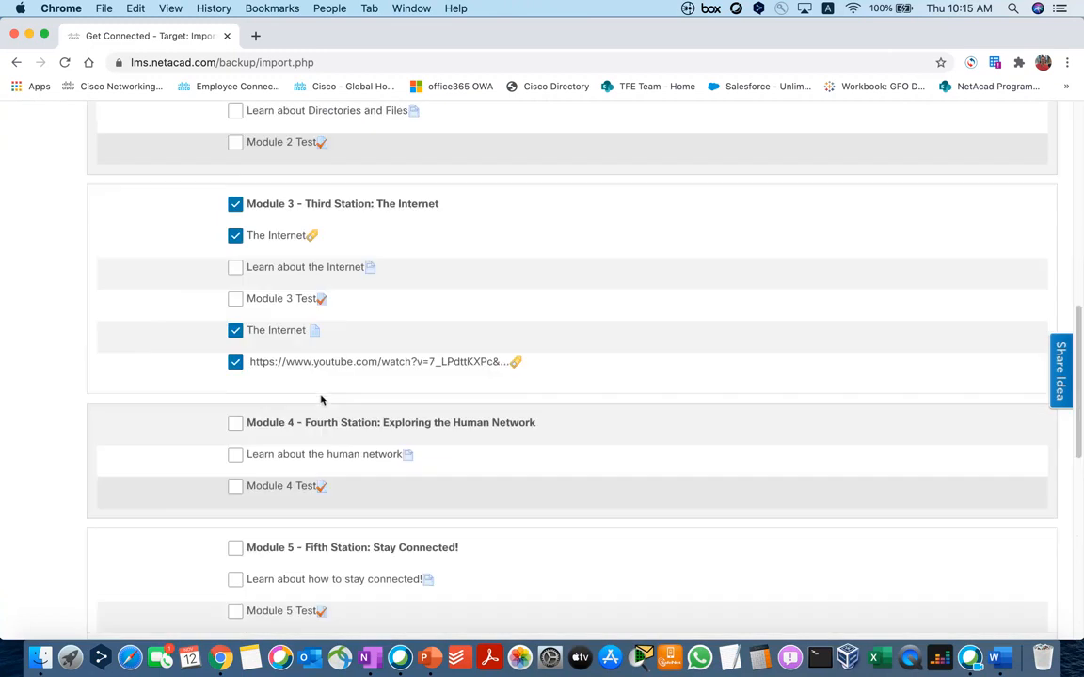
scroll(321, 399, down, 10)
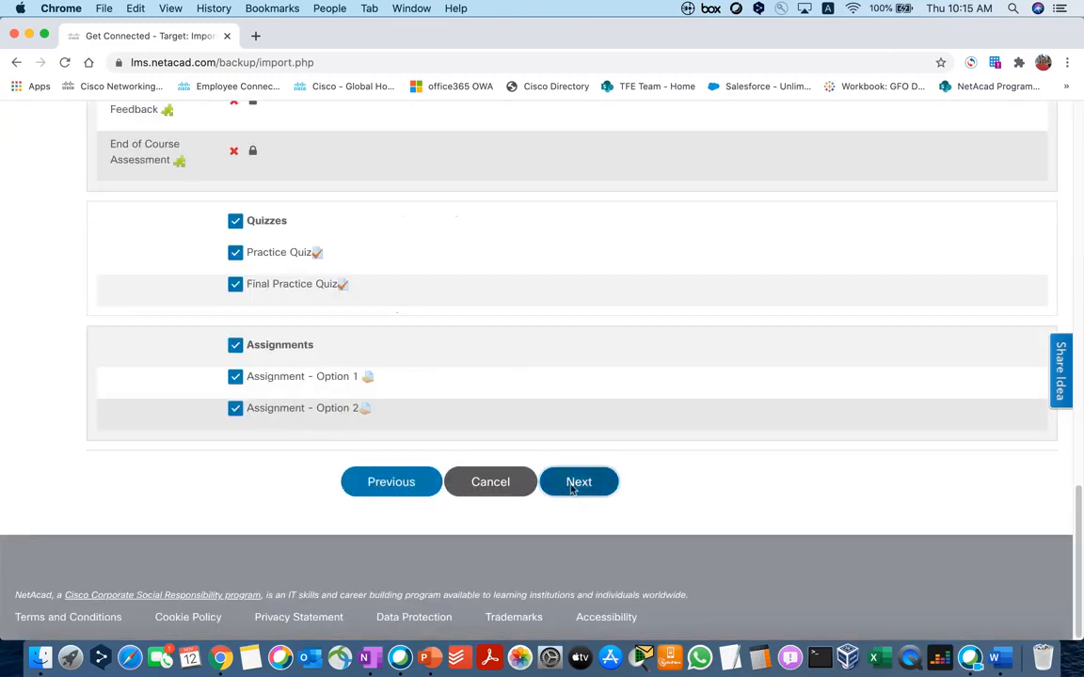
click(571, 488)
scroll(408, 448, down, 10)
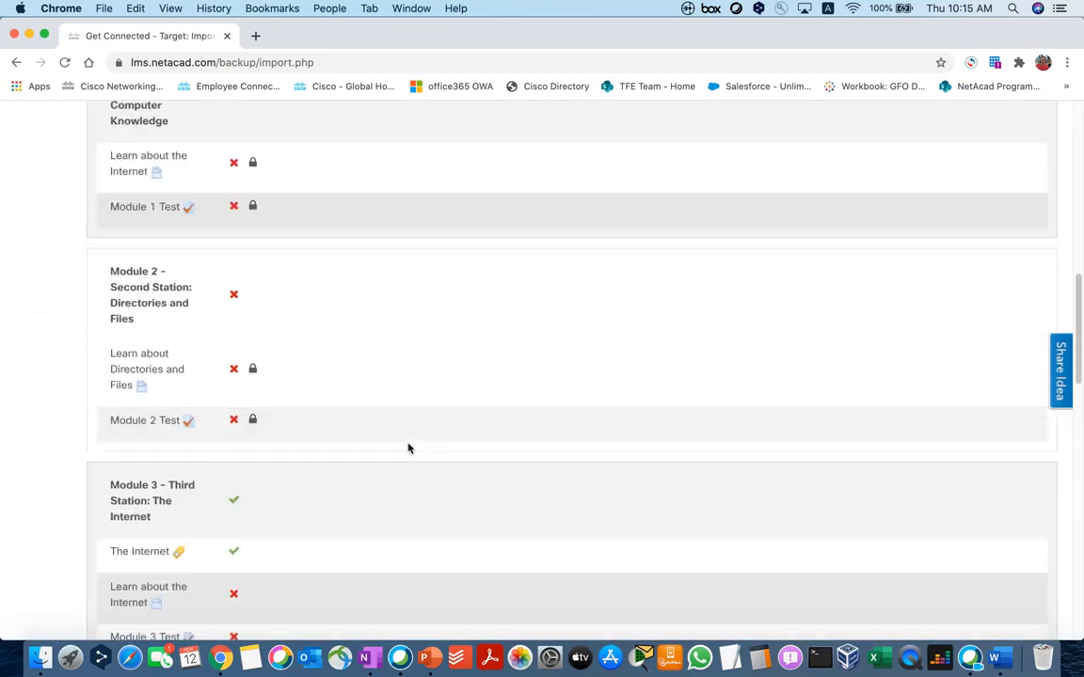
scroll(408, 448, down, 10)
click(620, 469)
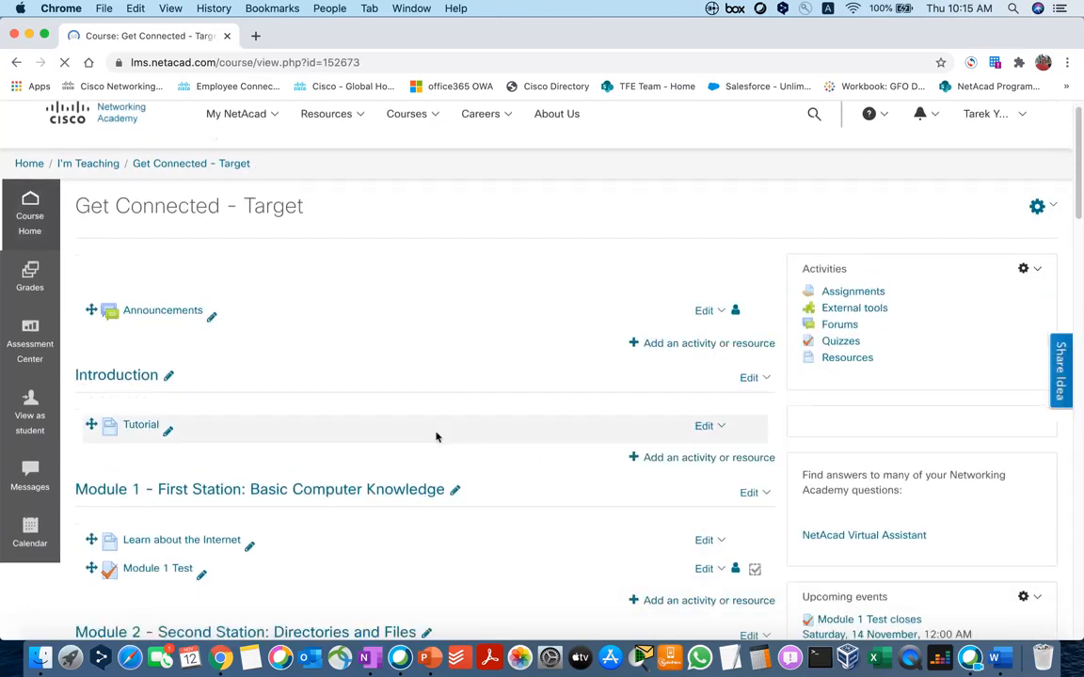
Step: Examine the Get Connected - Target course page for the imported Module 3 items, quizzes and assignments
drag(80, 205, 310, 208)
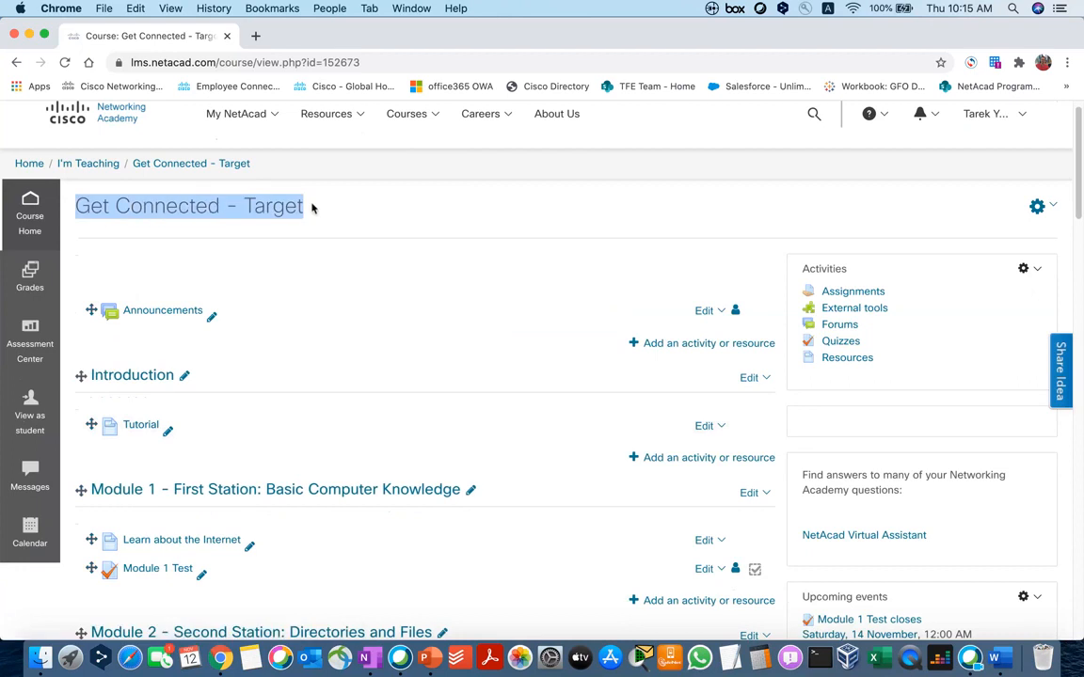
scroll(314, 317, down, 5)
scroll(315, 322, down, 5)
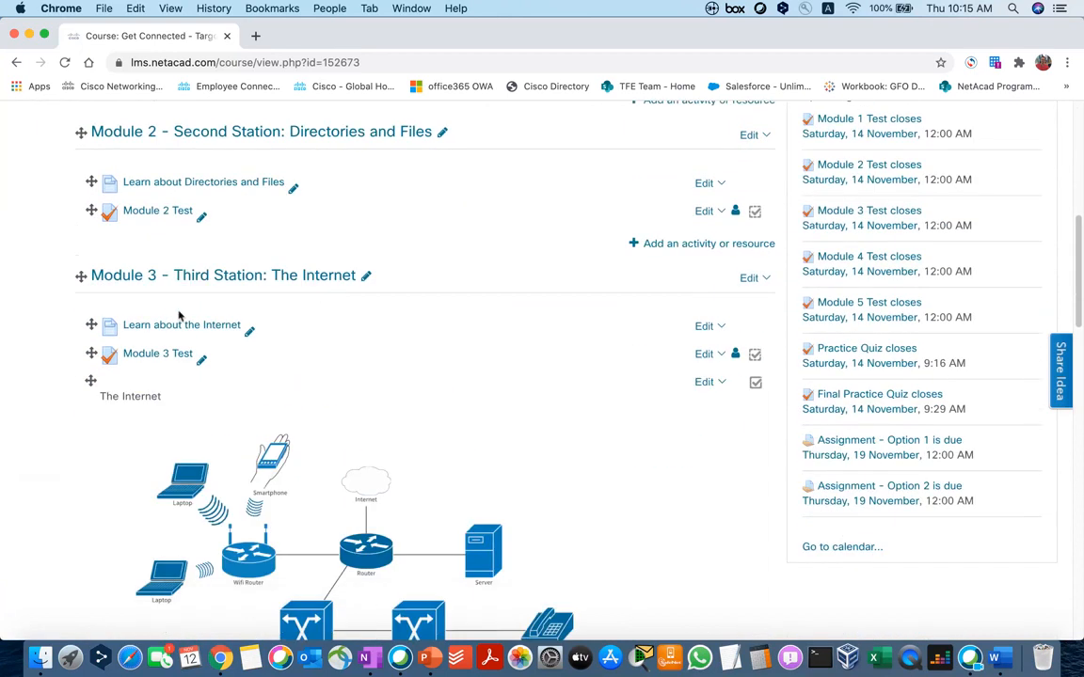
scroll(448, 392, down, 5)
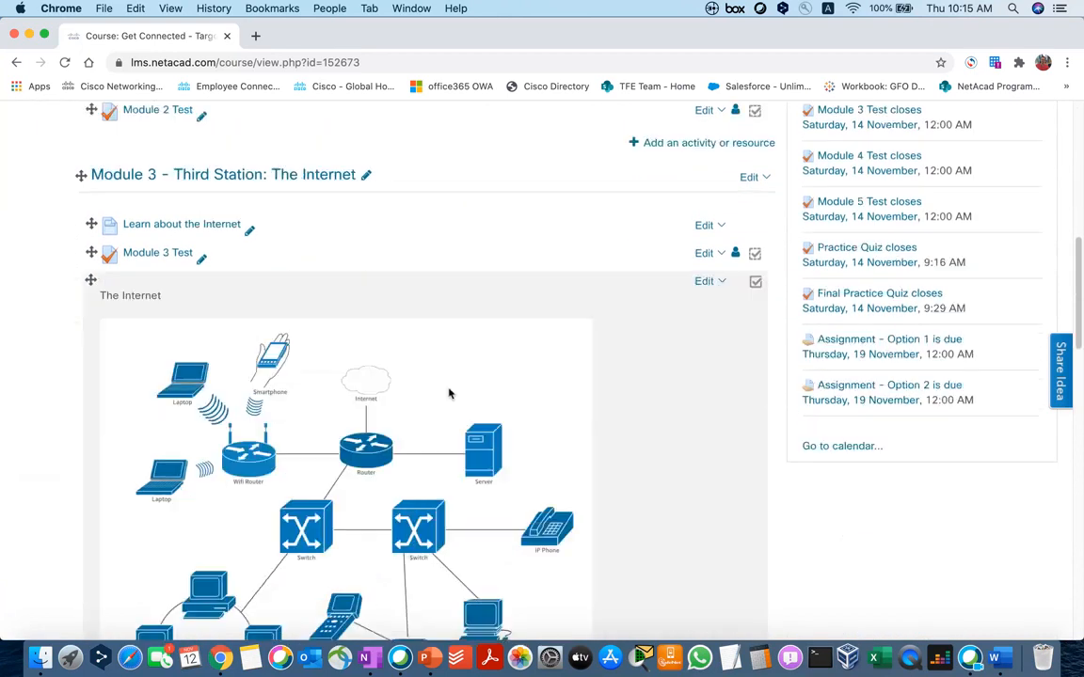
scroll(252, 293, down, 2)
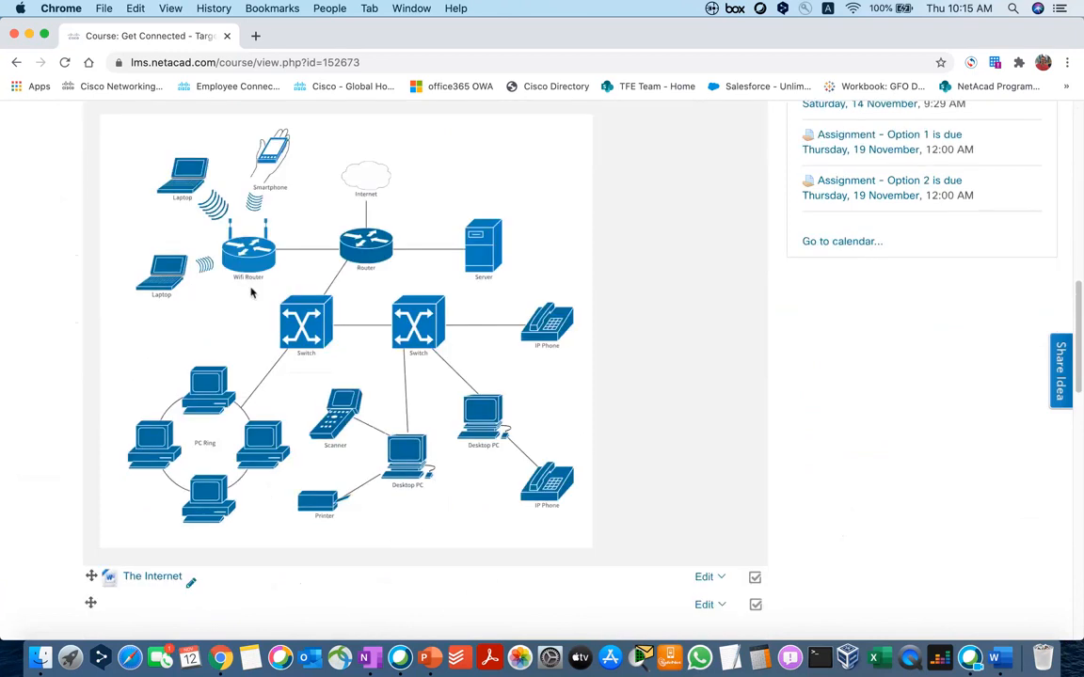
scroll(251, 293, up, 3)
scroll(240, 284, up, 2)
scroll(235, 282, down, 2)
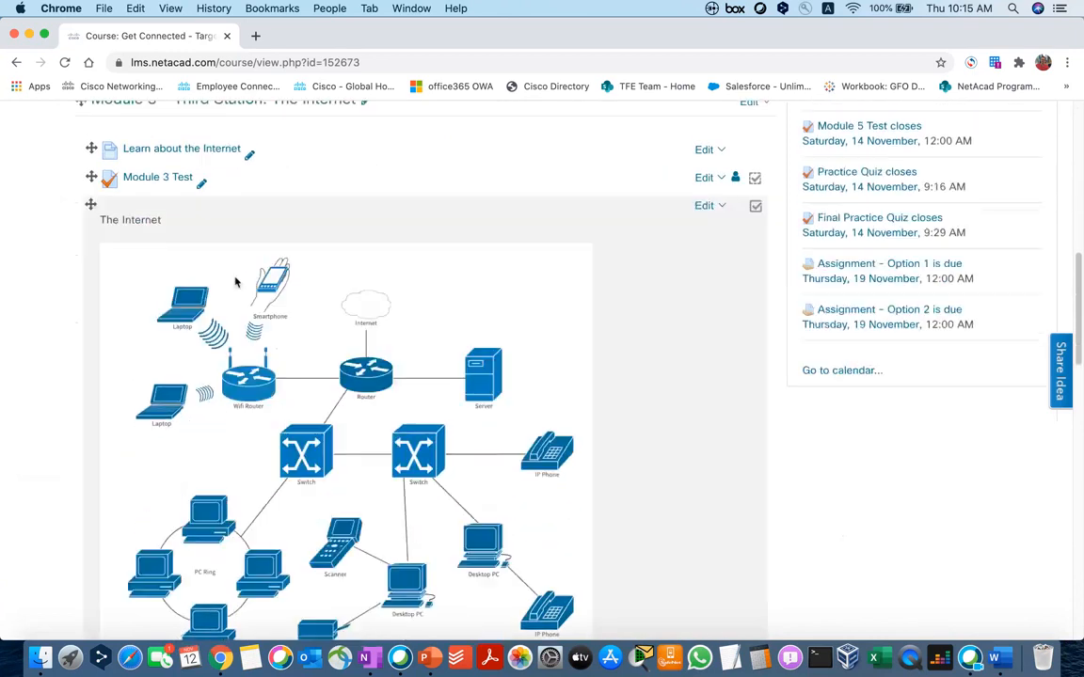
scroll(235, 282, down, 10)
scroll(348, 274, down, 1)
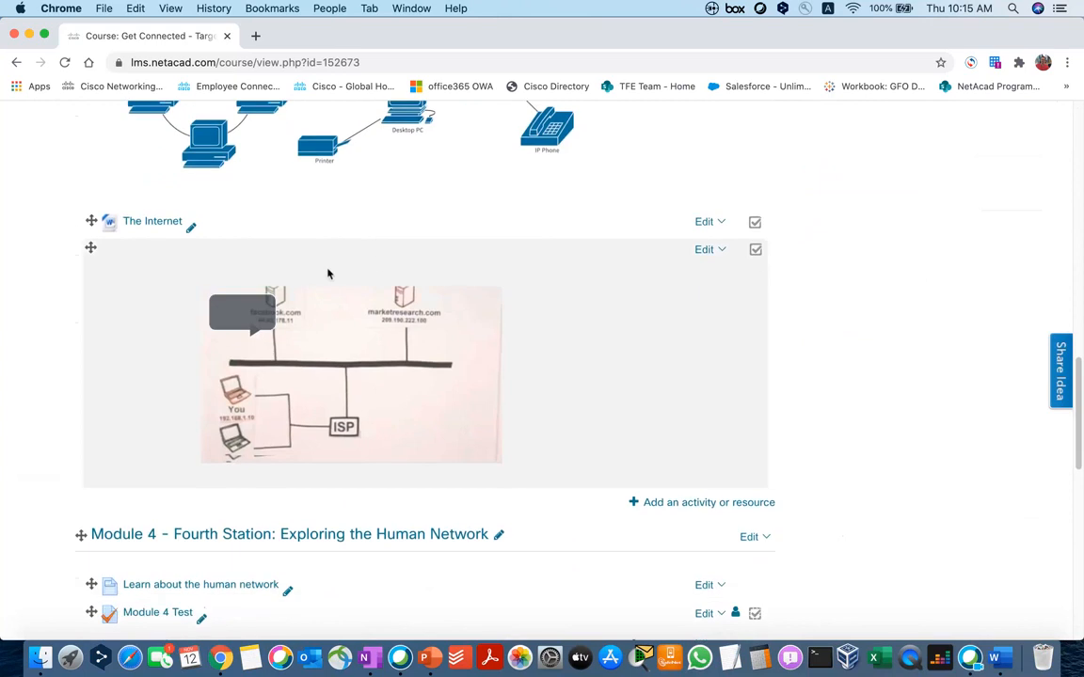
scroll(328, 274, down, 14)
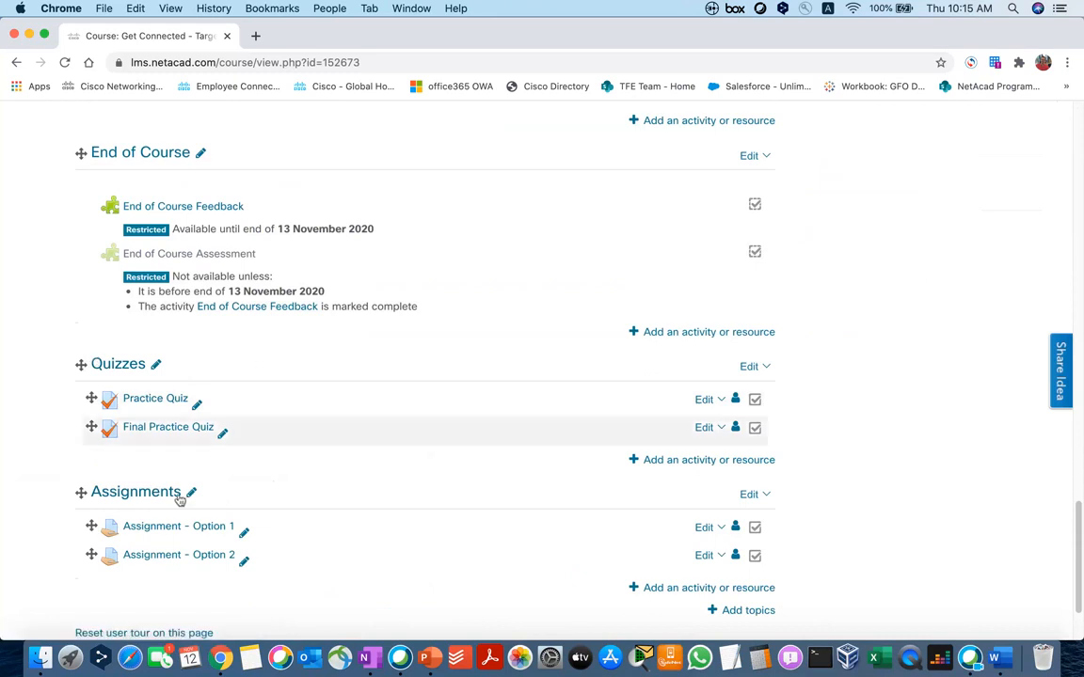
scroll(186, 496, down, 1)
scroll(187, 495, up, 5)
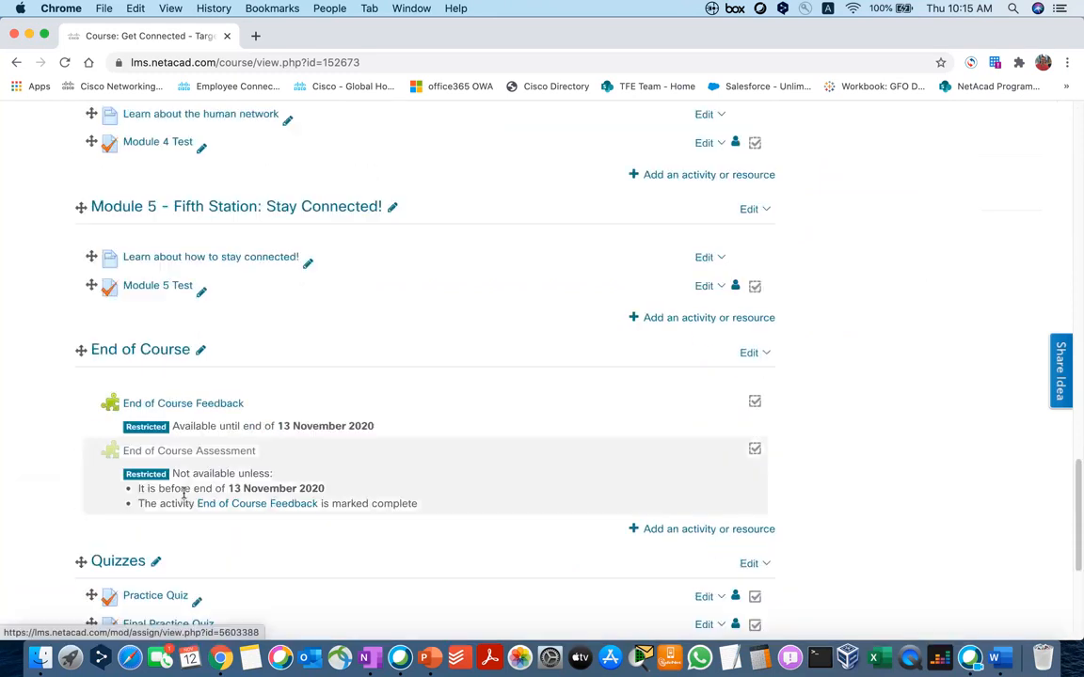
scroll(185, 498, up, 15)
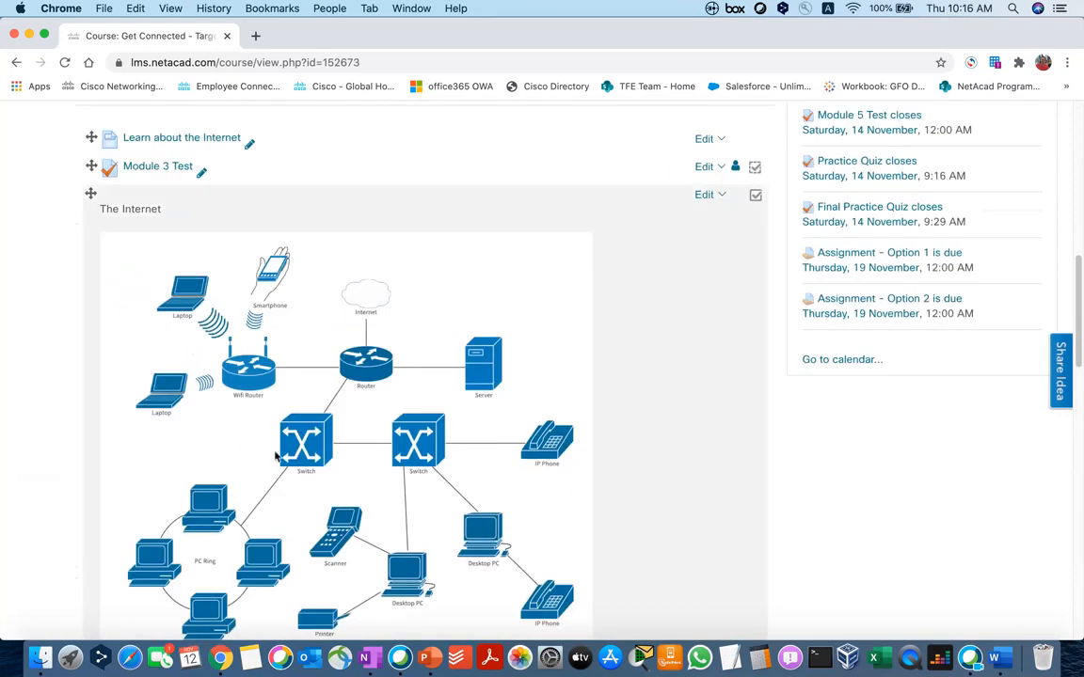
scroll(268, 453, up, 5)
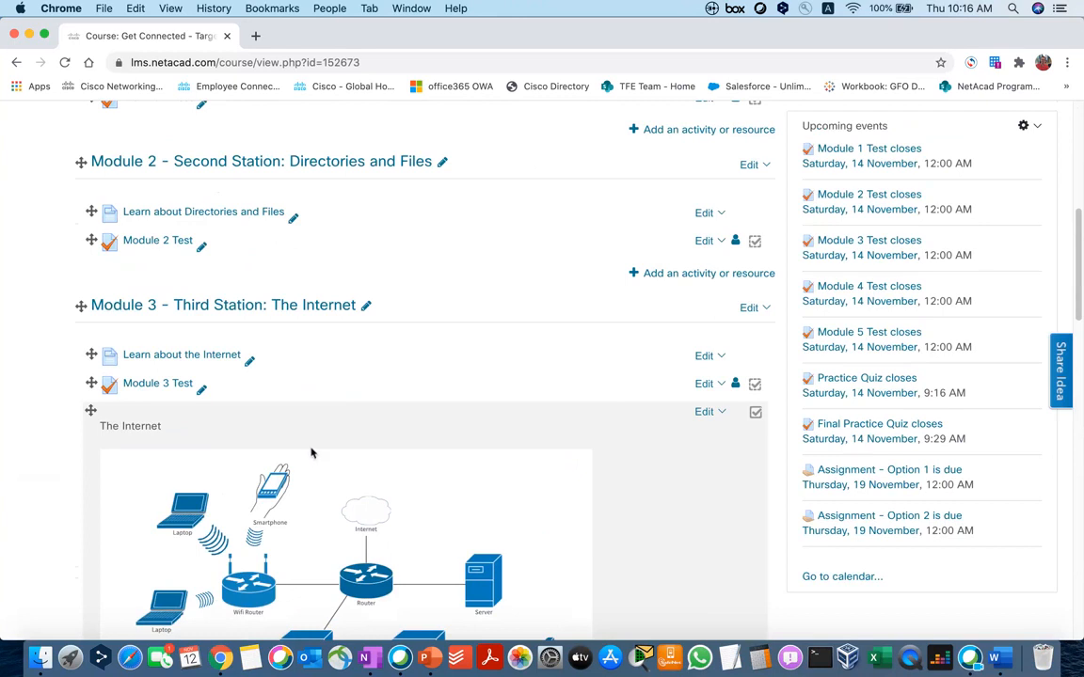
scroll(314, 453, up, 10)
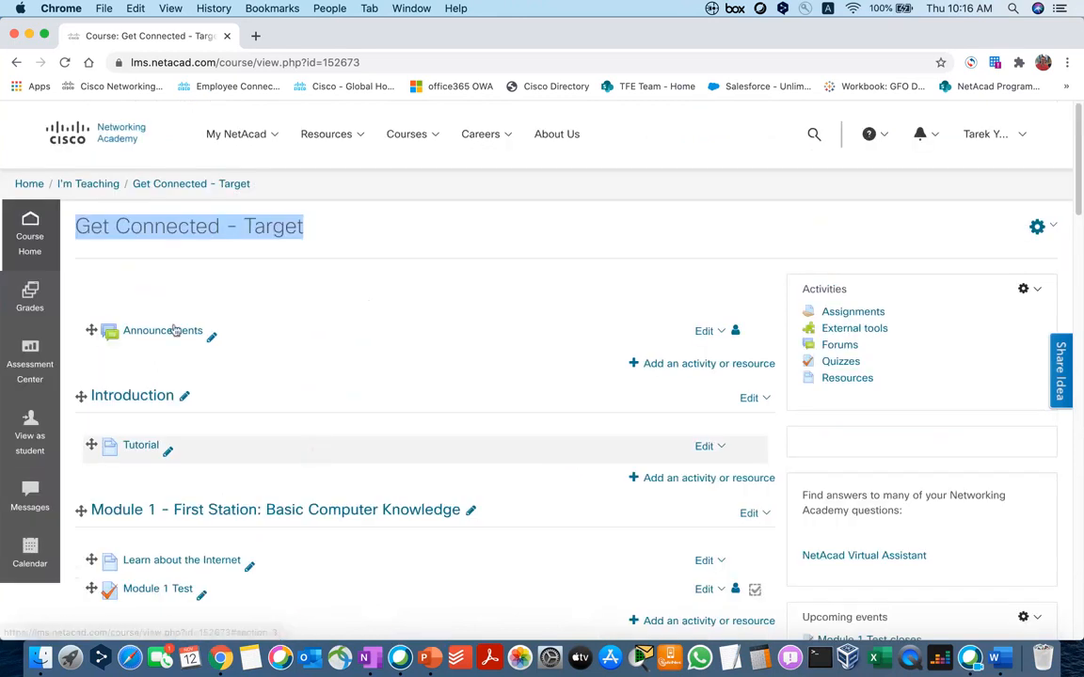
Step: Open the 12 Nov - 14 Nov 2020 Get Connected - Source course and move its Quizzes section above End of Course
click(101, 186)
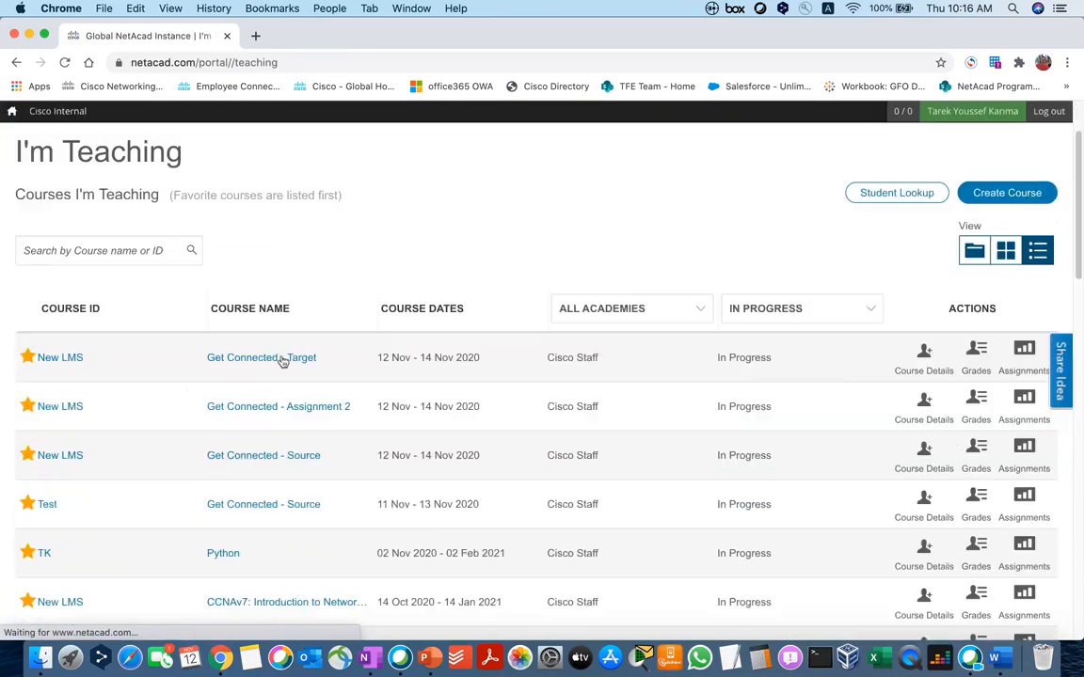
click(284, 458)
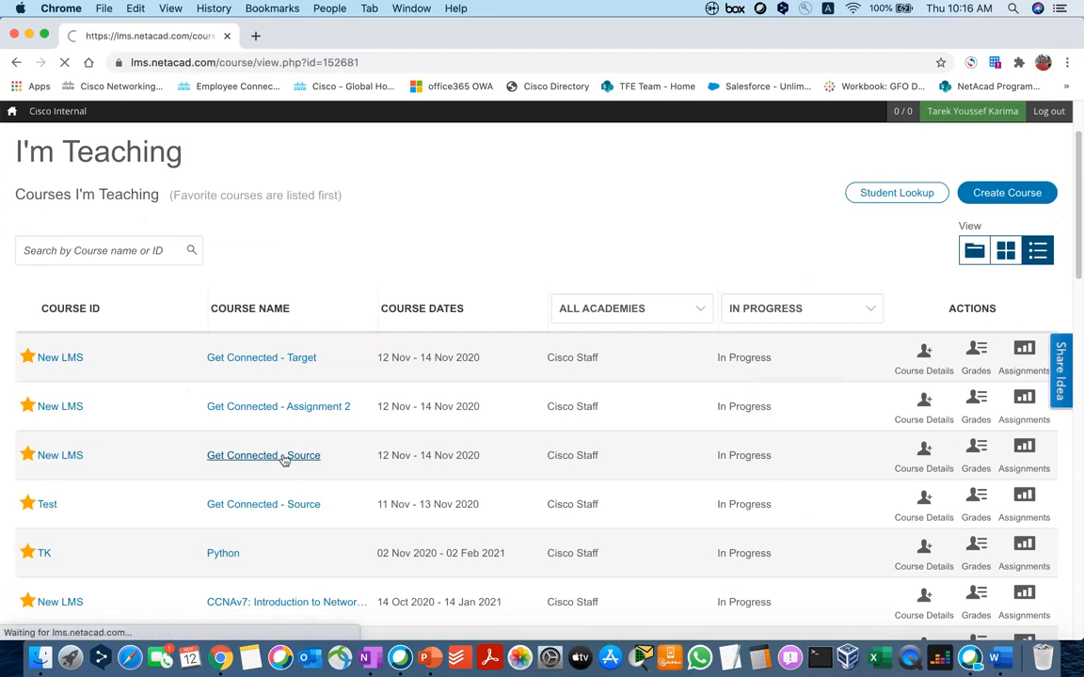
scroll(297, 449, down, 5)
scroll(296, 449, down, 20)
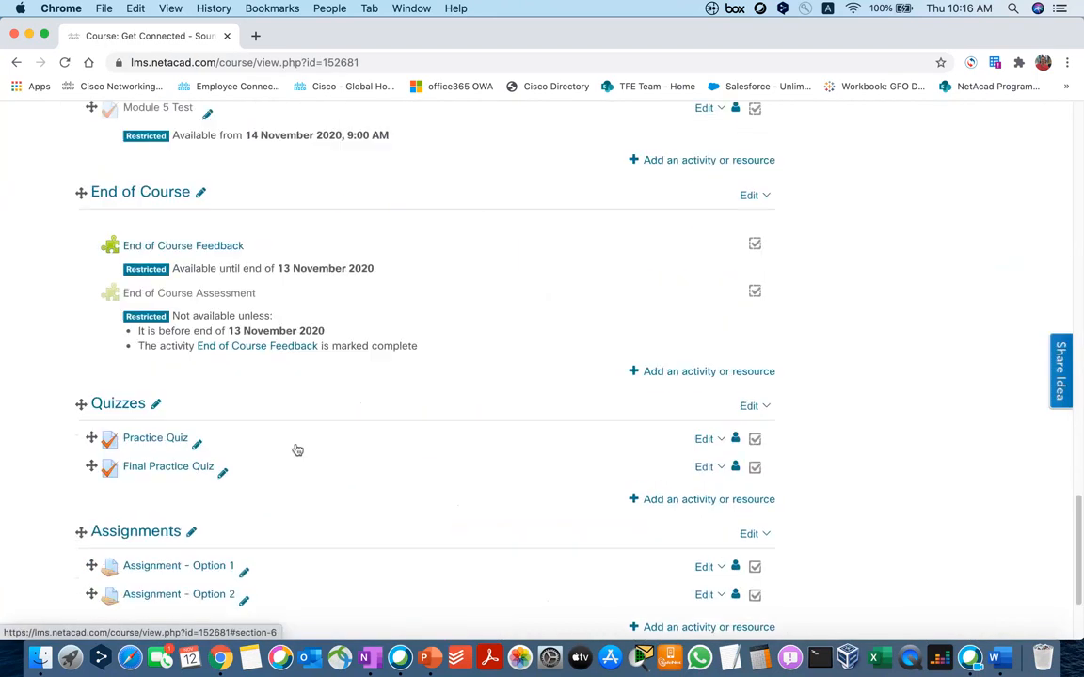
scroll(151, 435, up, 1)
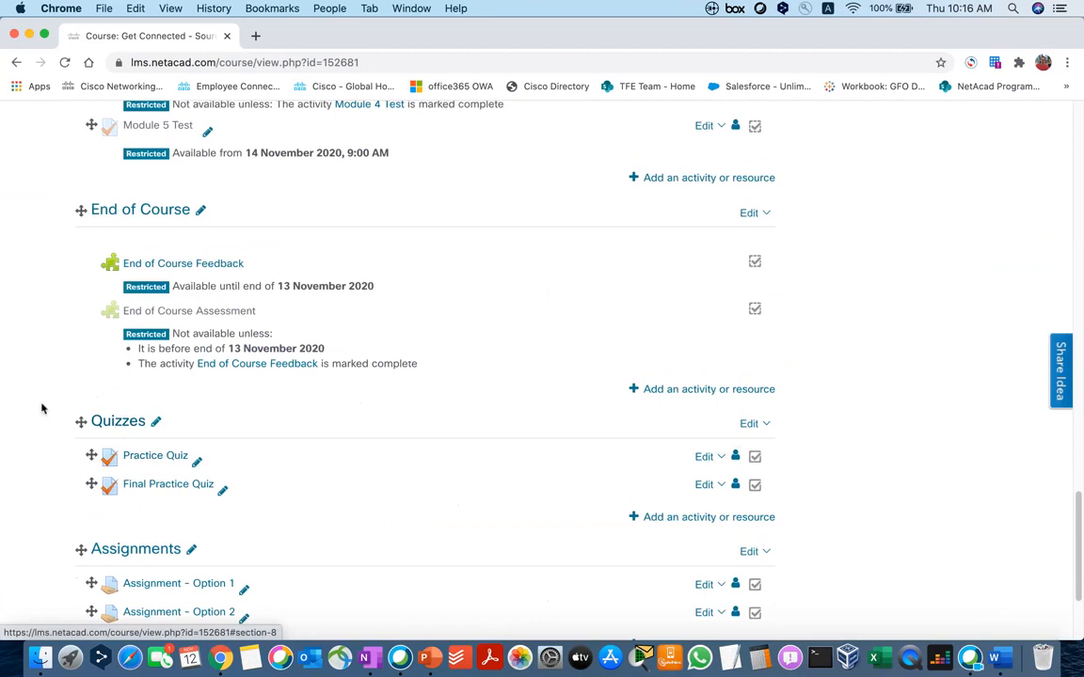
scroll(91, 417, down, 1)
scroll(90, 414, up, 1)
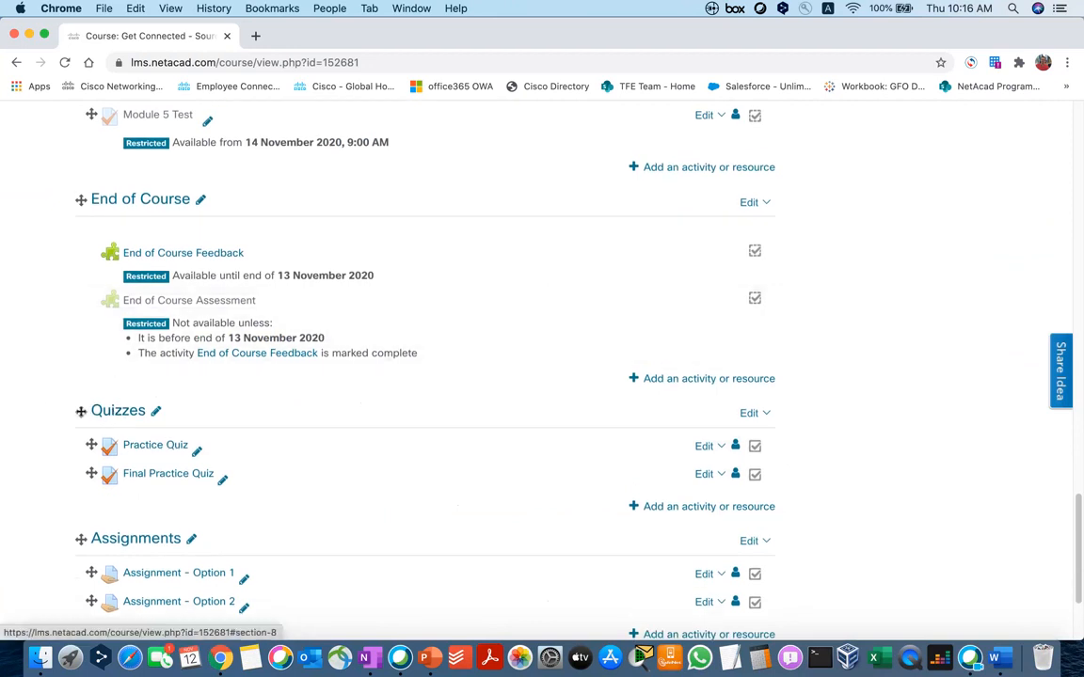
drag(81, 411, 97, 235)
Step: Check the section order in the Get Connected - Source course and return to the I'm Teaching course list
scroll(141, 344, up, 3)
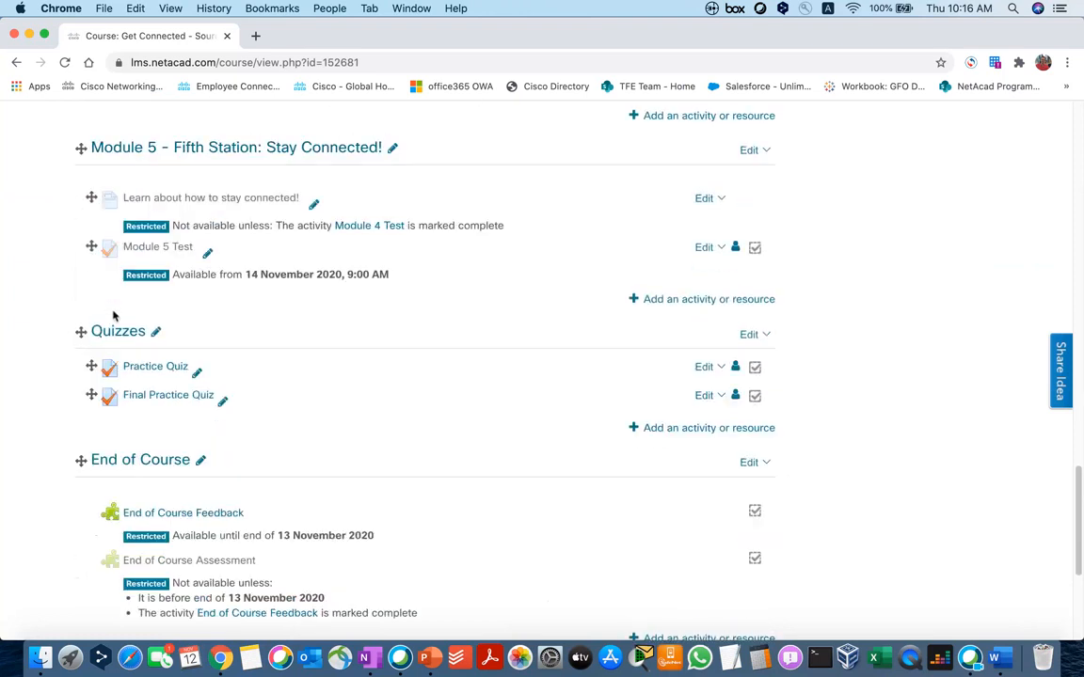
scroll(141, 282, down, 3)
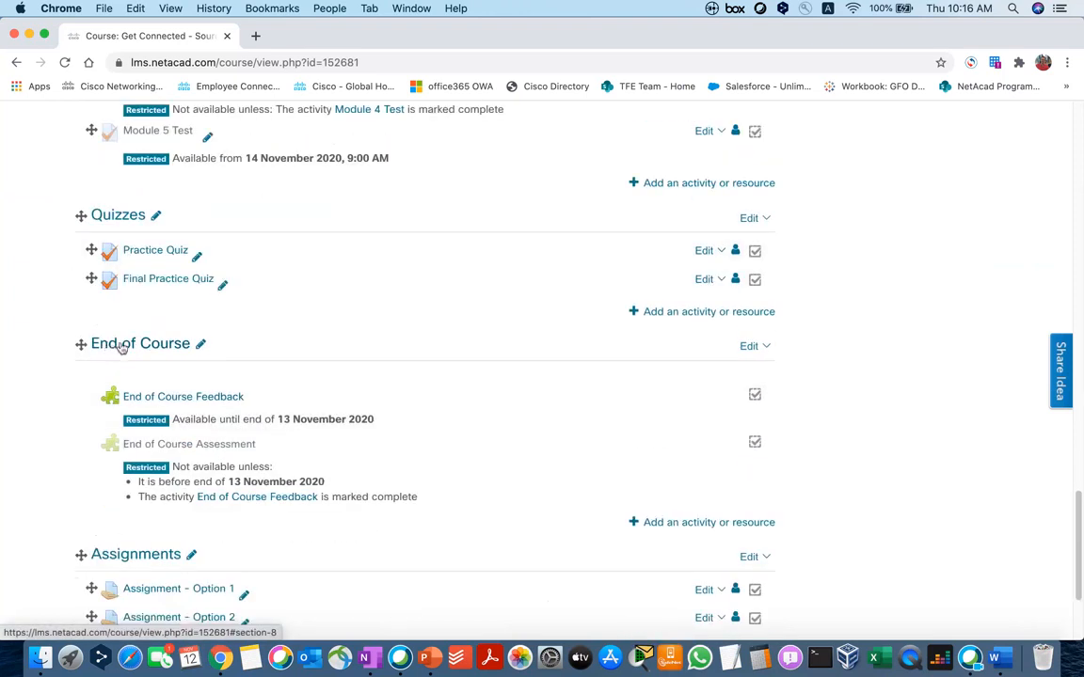
scroll(103, 452, down, 1)
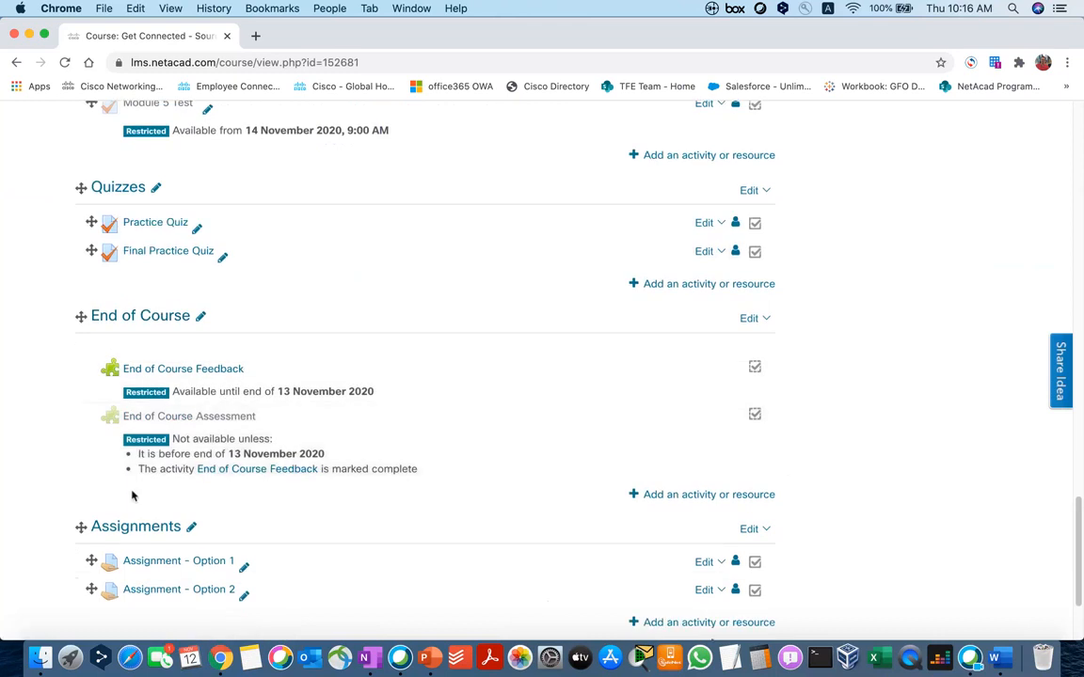
scroll(131, 496, up, 3)
scroll(134, 493, up, 6)
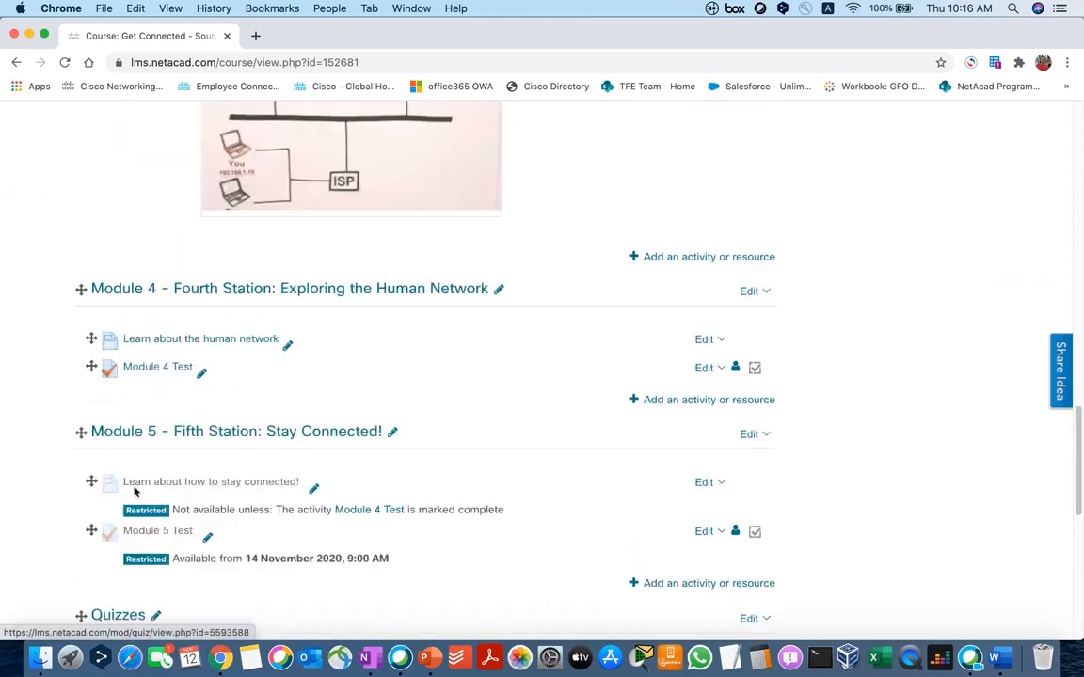
scroll(135, 491, up, 10)
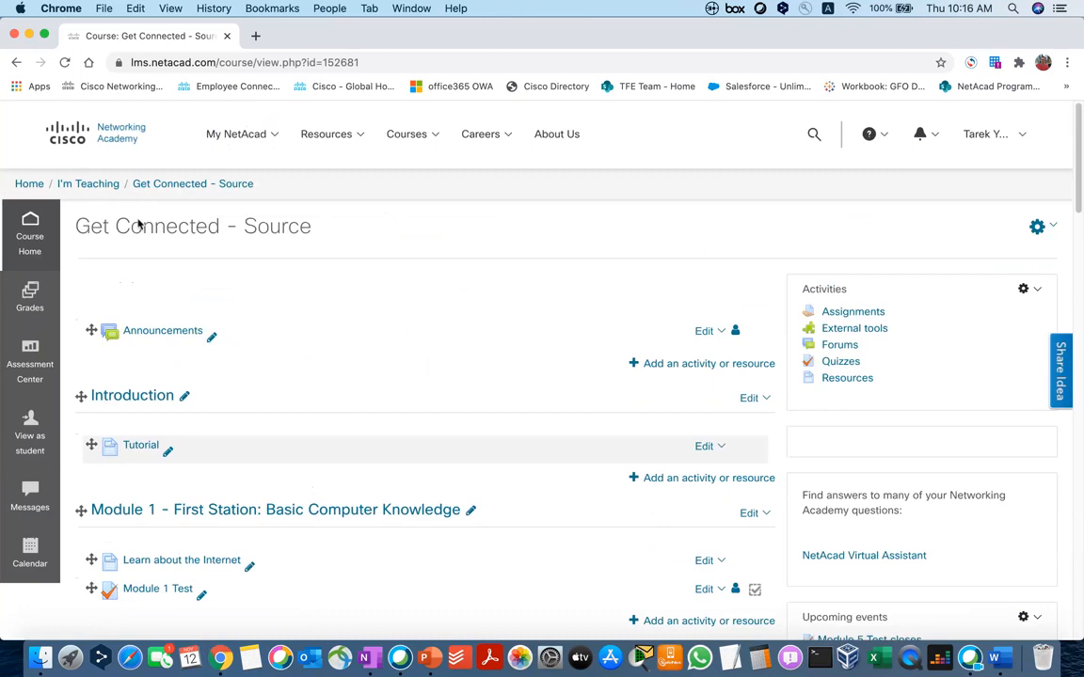
click(89, 186)
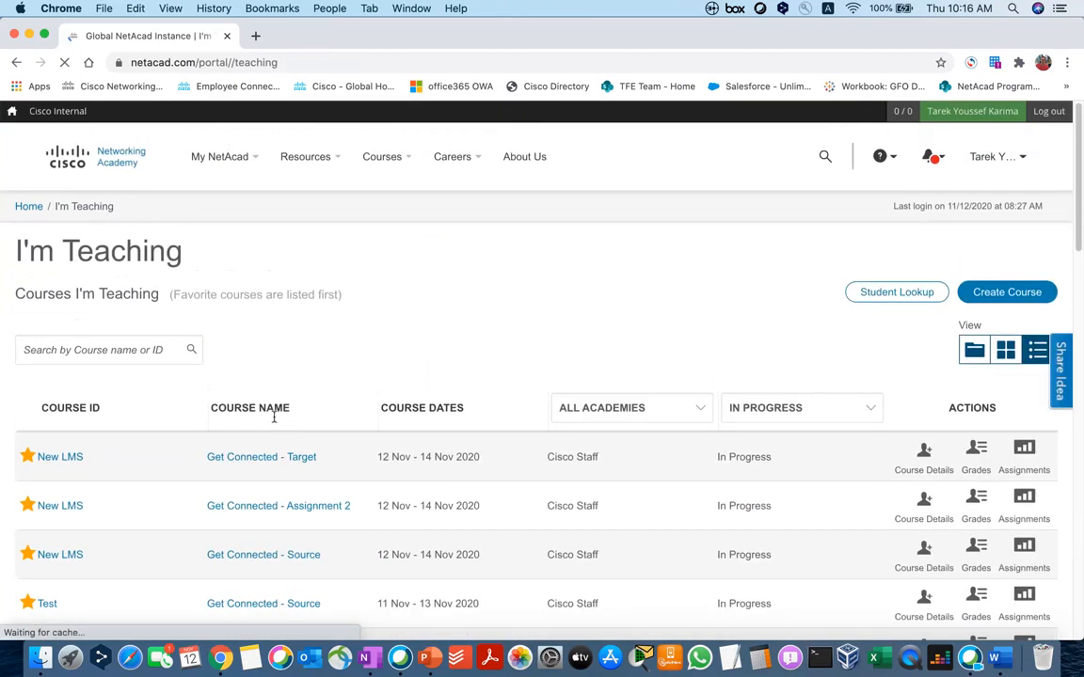
Step: Open the Get Connected - Target course and delete its Assignments and Quizzes sections with all their activities
click(283, 466)
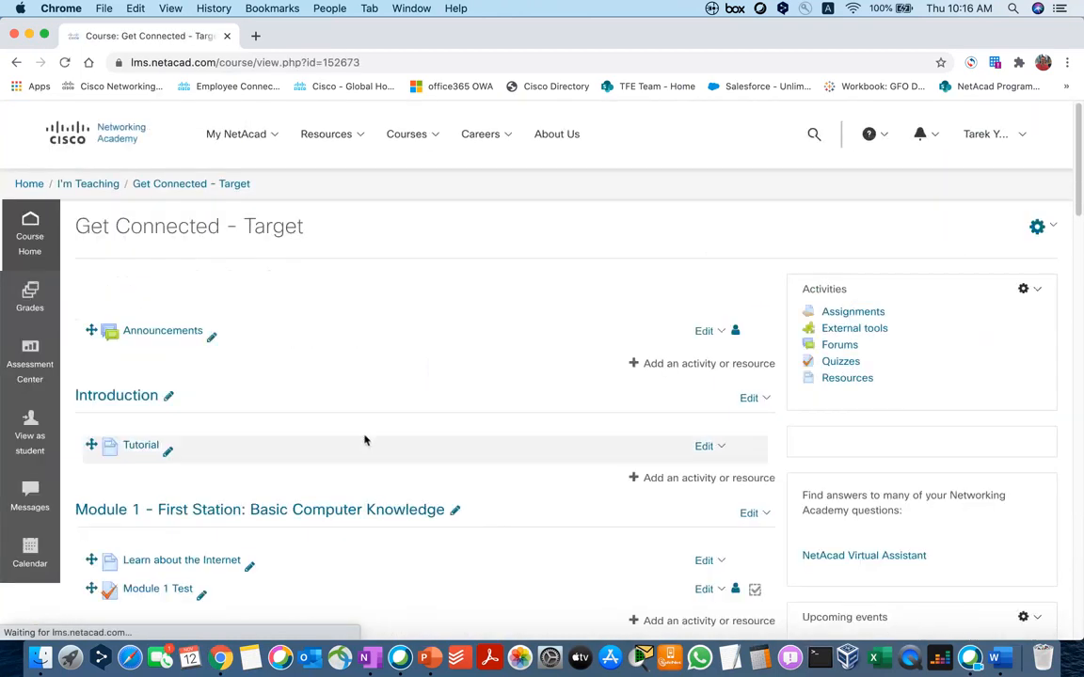
scroll(363, 440, down, 6)
scroll(365, 437, down, 20)
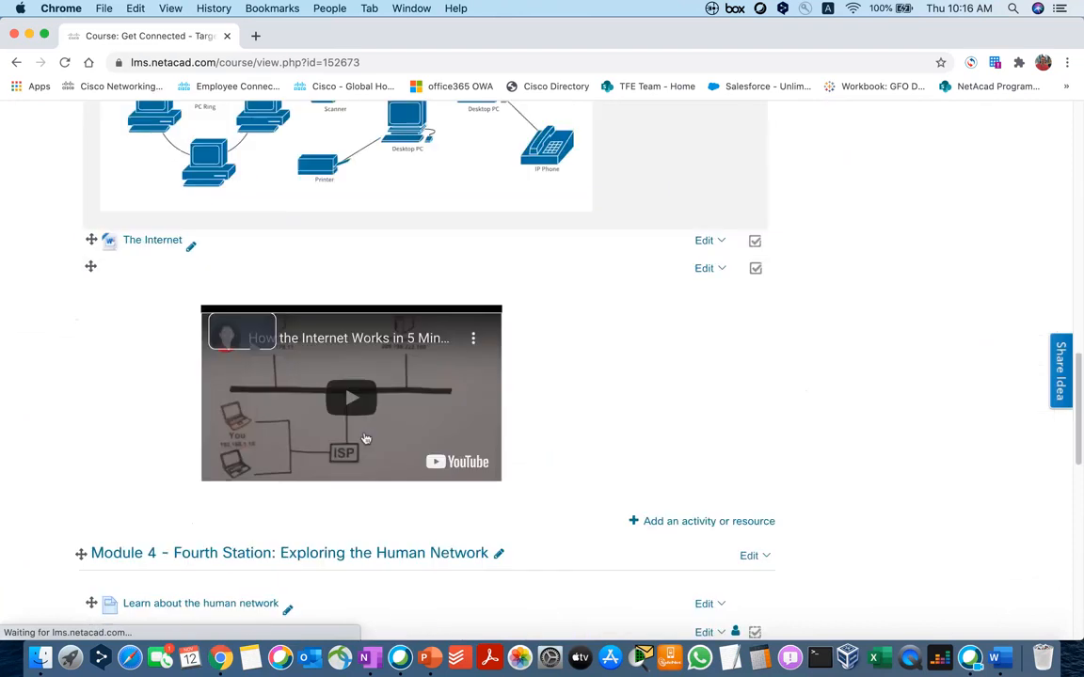
click(755, 381)
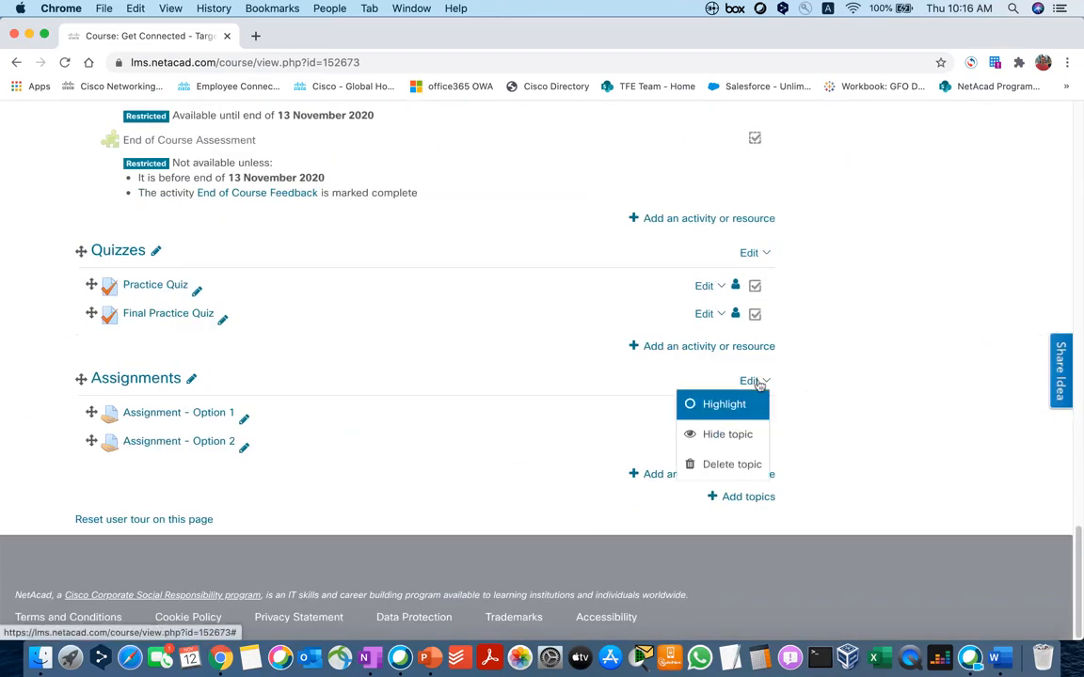
click(735, 465)
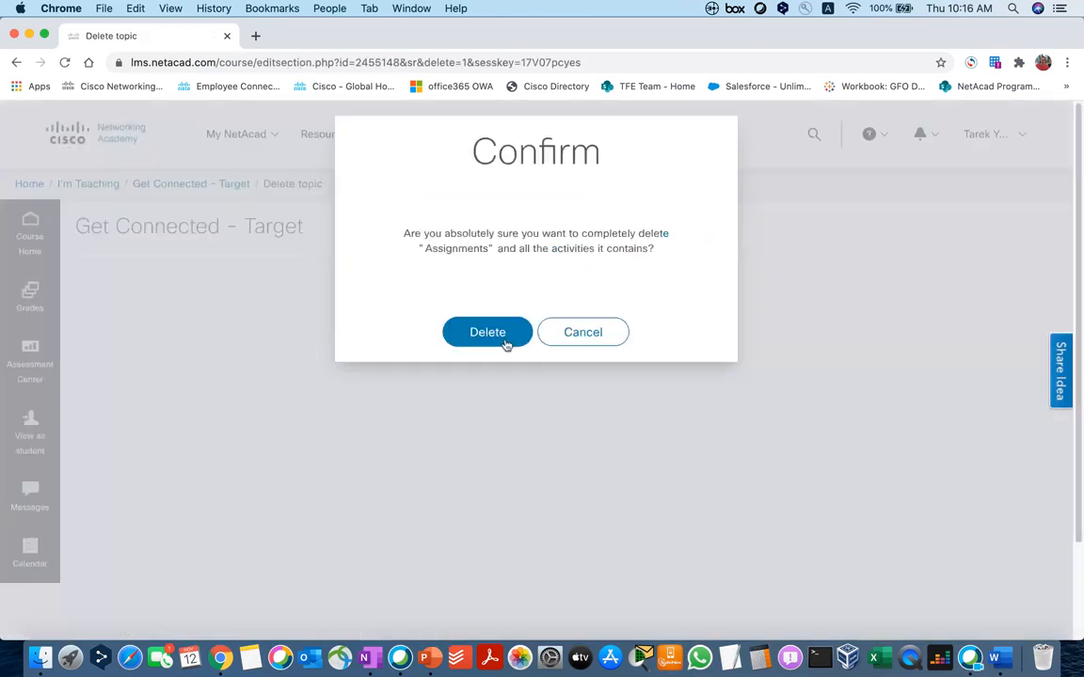
click(505, 342)
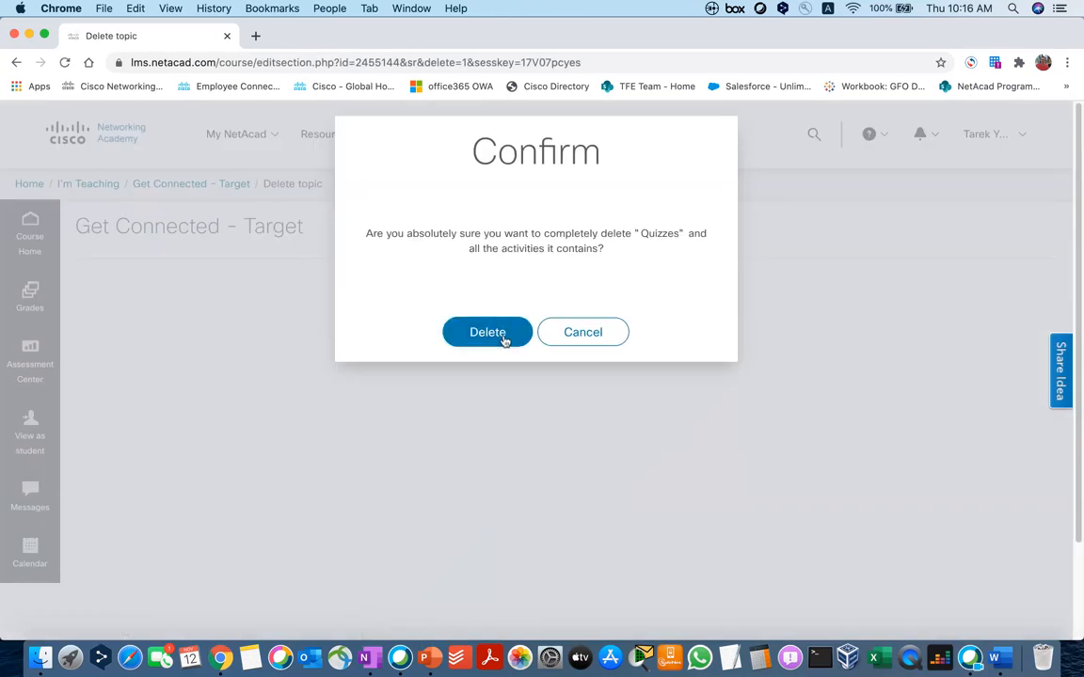
click(505, 339)
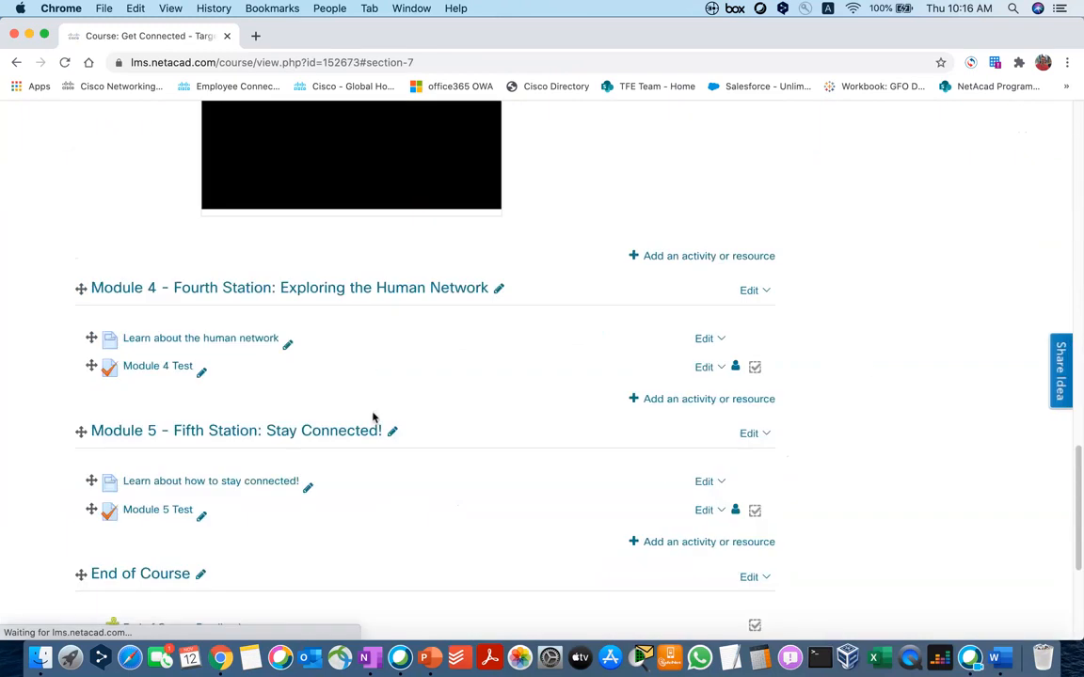
Step: Examine the remaining sections of the Get Connected - Target course, from Module 1 through End of Course
scroll(215, 366, up, 2)
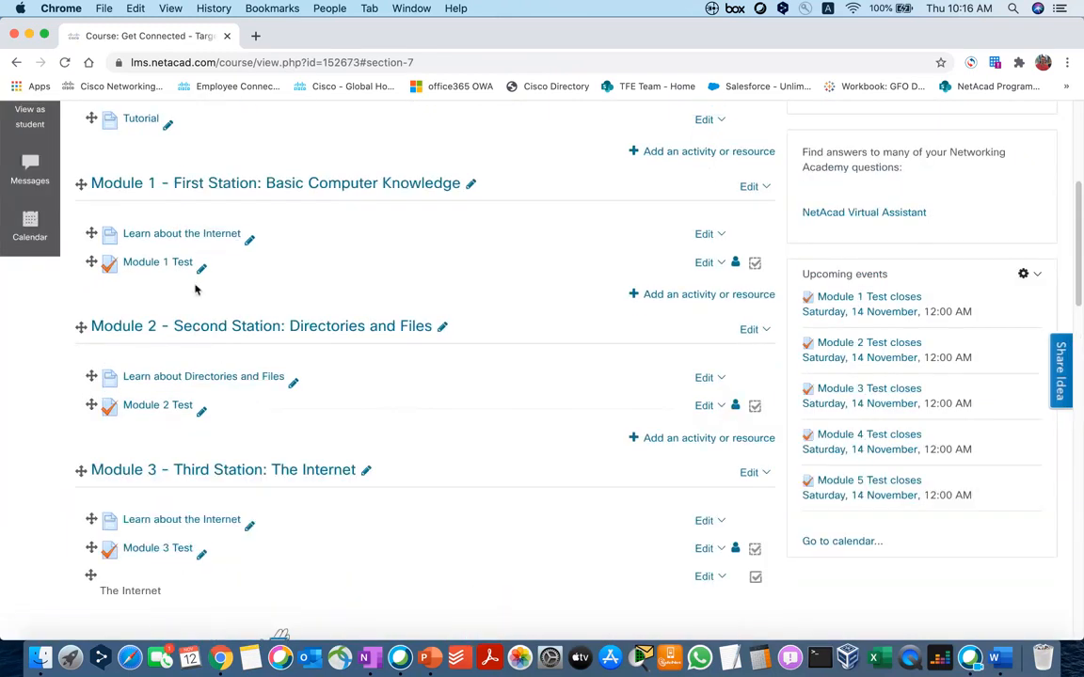
scroll(178, 442, down, 15)
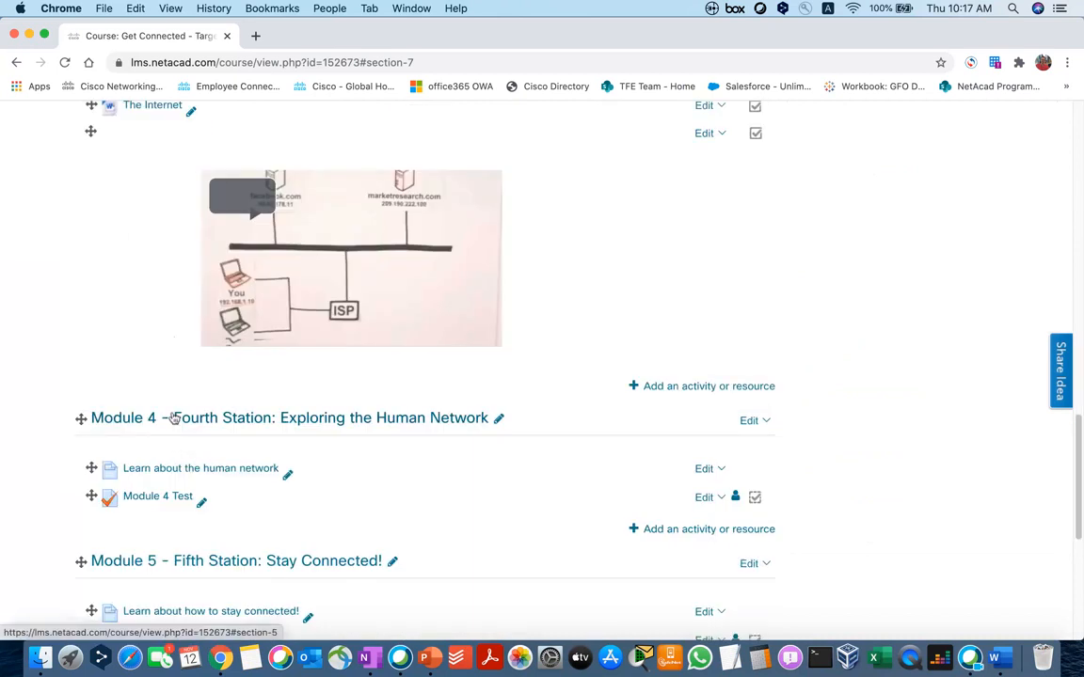
scroll(176, 433, down, 2)
scroll(180, 527, down, 2)
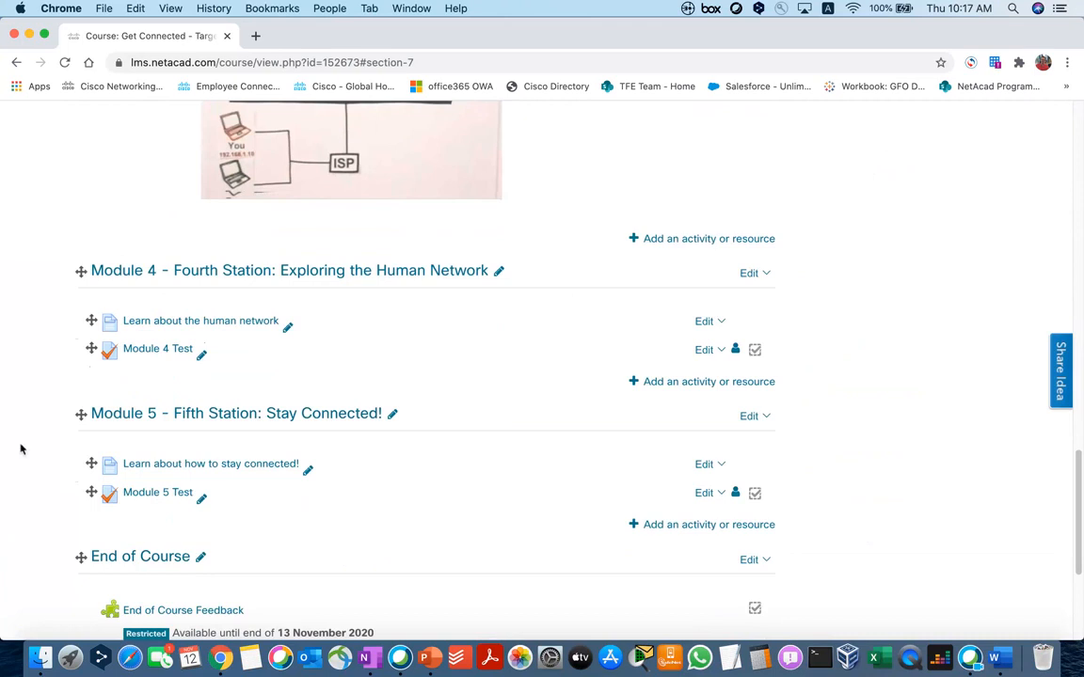
scroll(21, 404, down, 1)
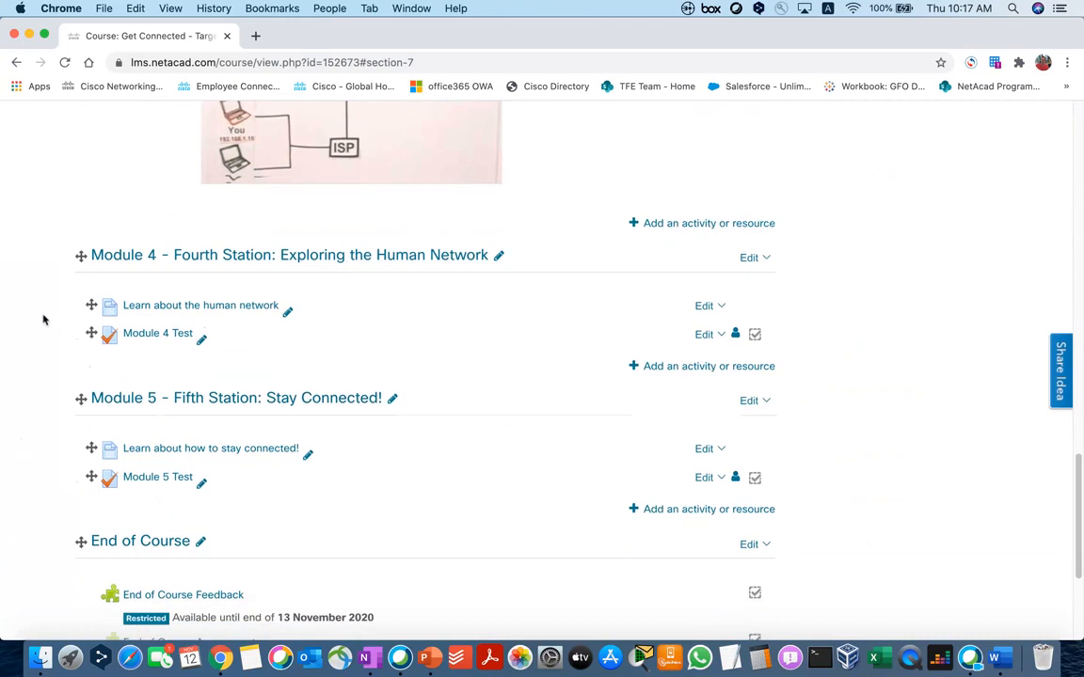
scroll(242, 418, down, 3)
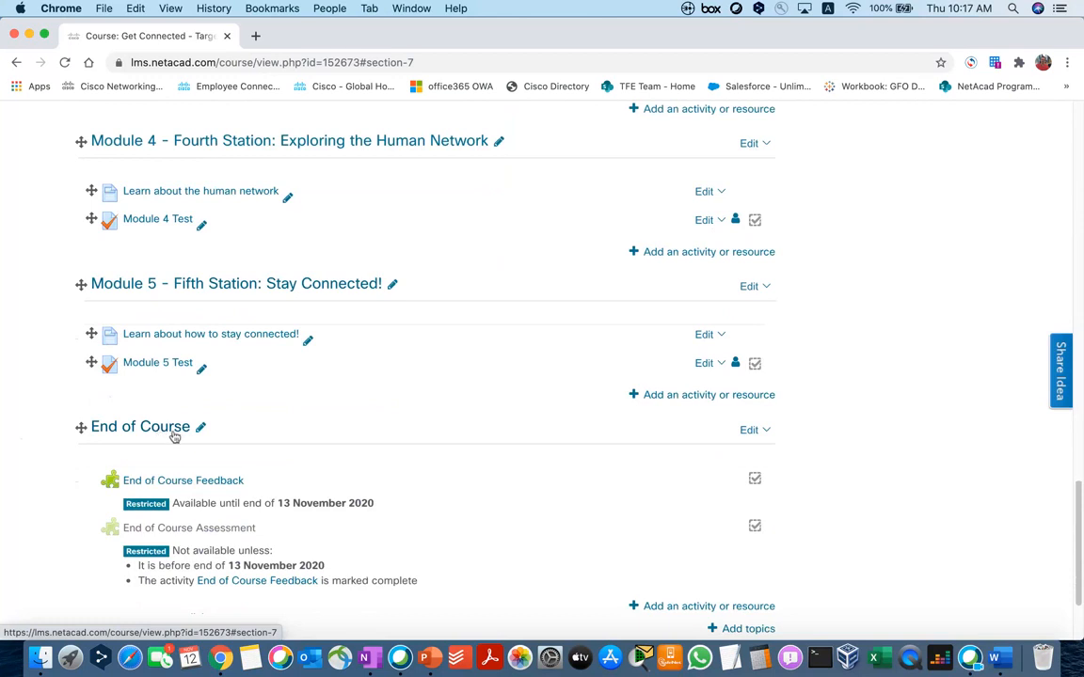
scroll(95, 485, down, 2)
scroll(92, 483, up, 2)
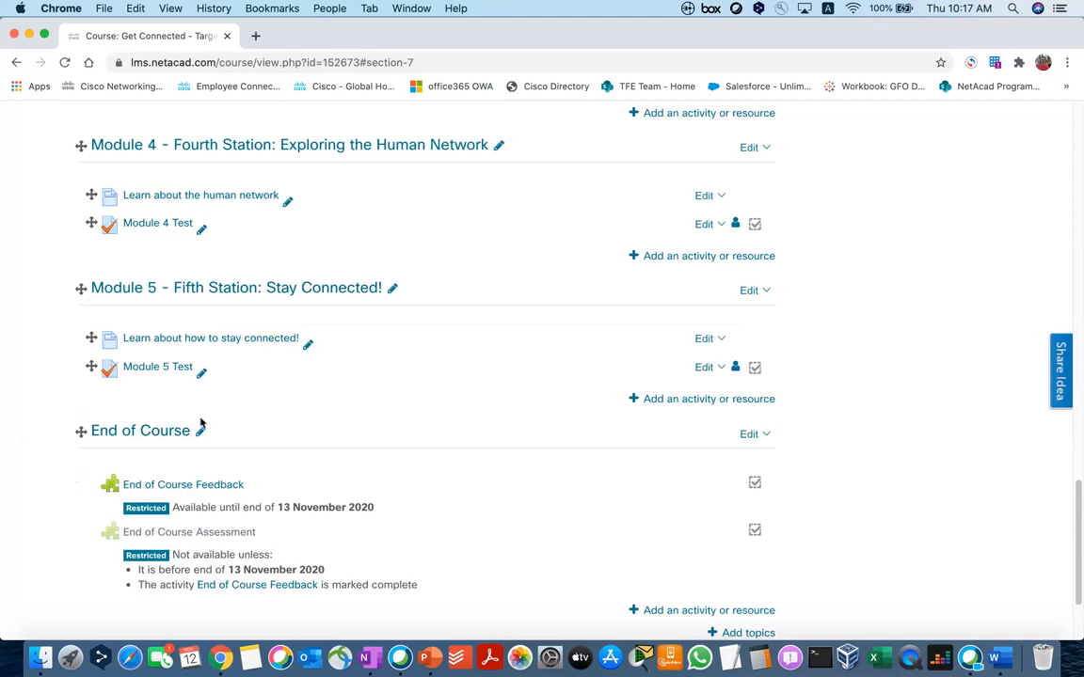
scroll(200, 423, up, 20)
click(1036, 227)
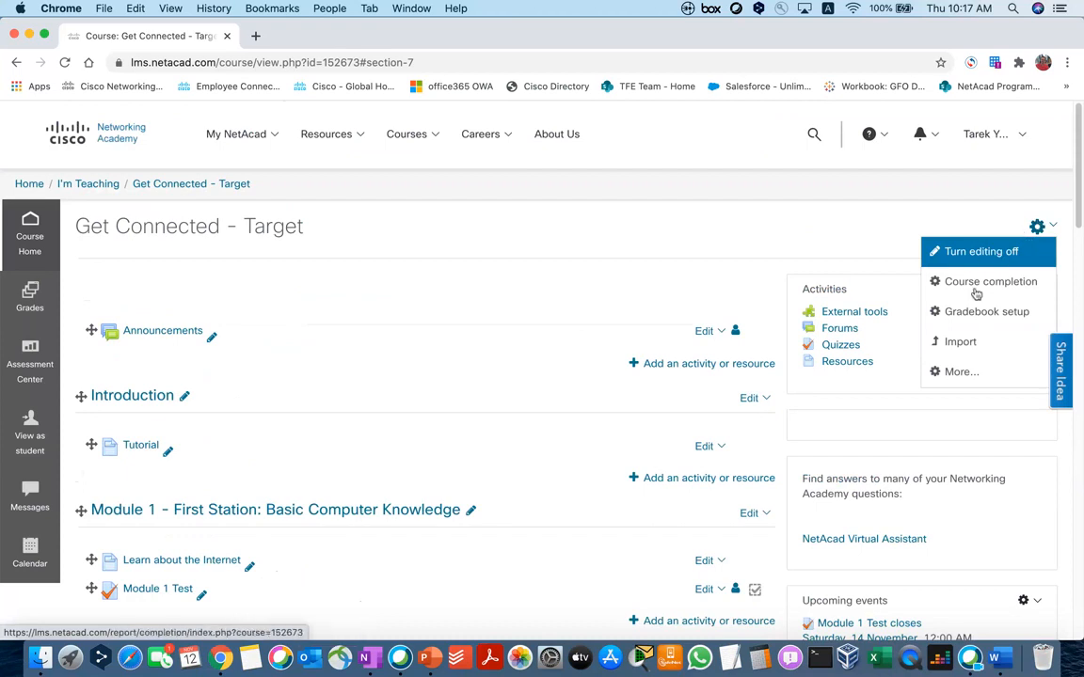
click(960, 341)
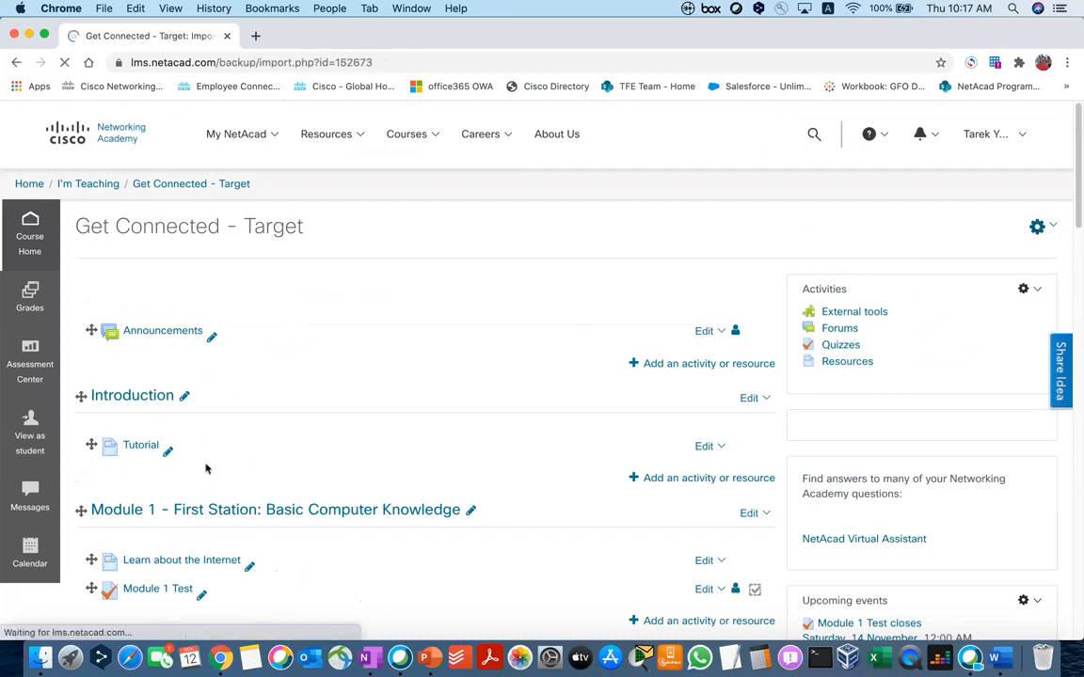
scroll(237, 460, down, 5)
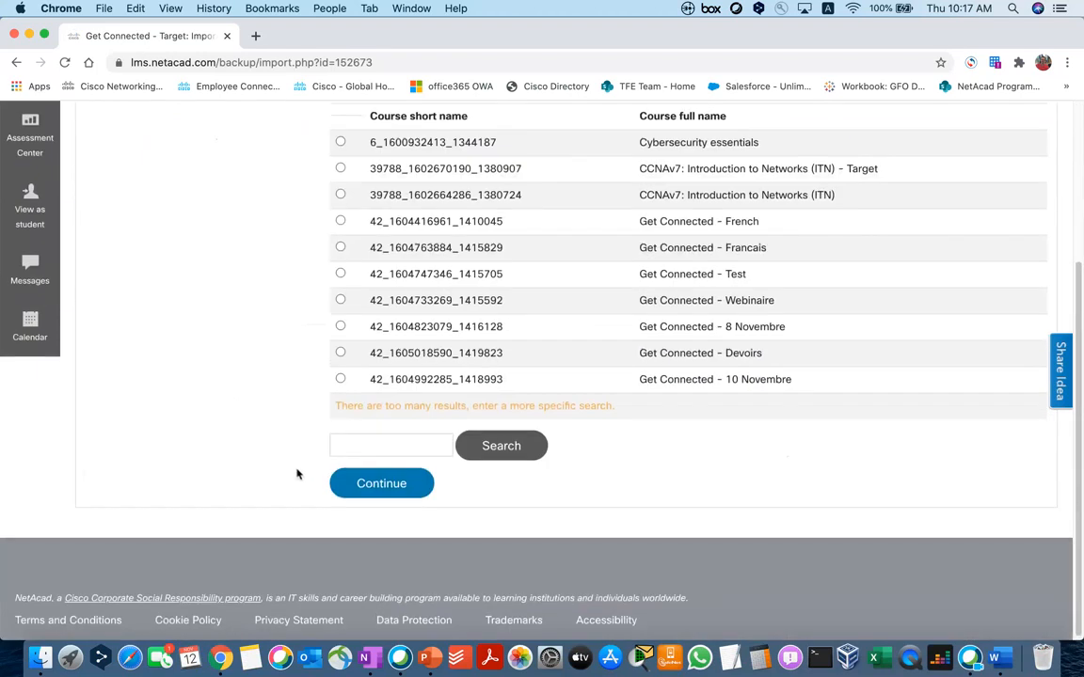
click(348, 450)
text(sour)
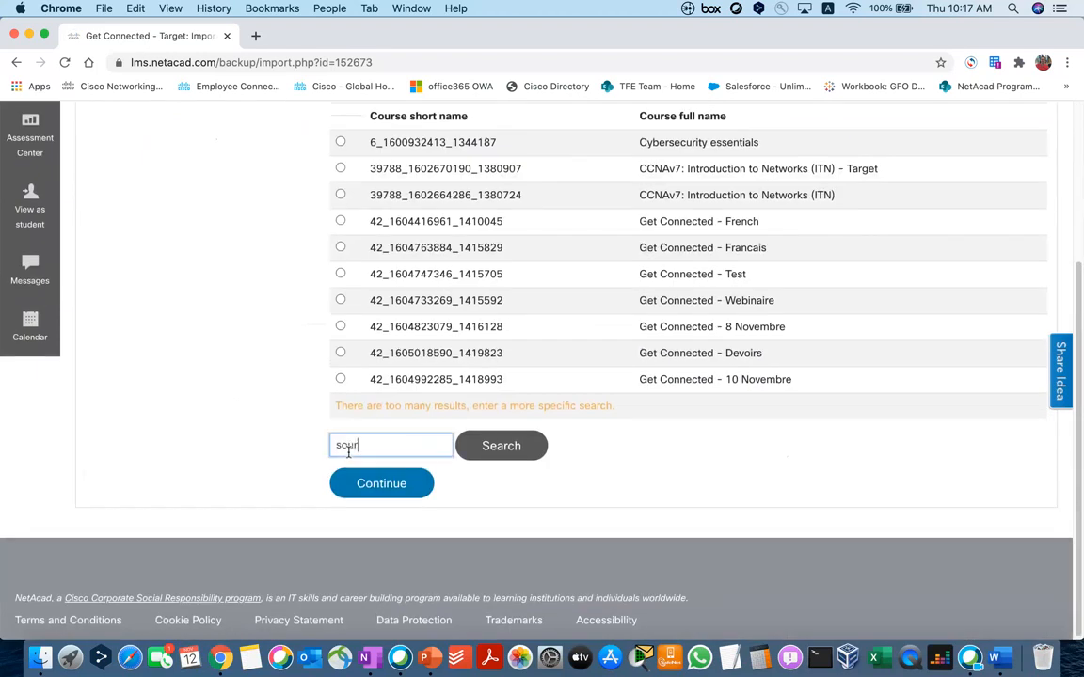
text(ce)
key(Return)
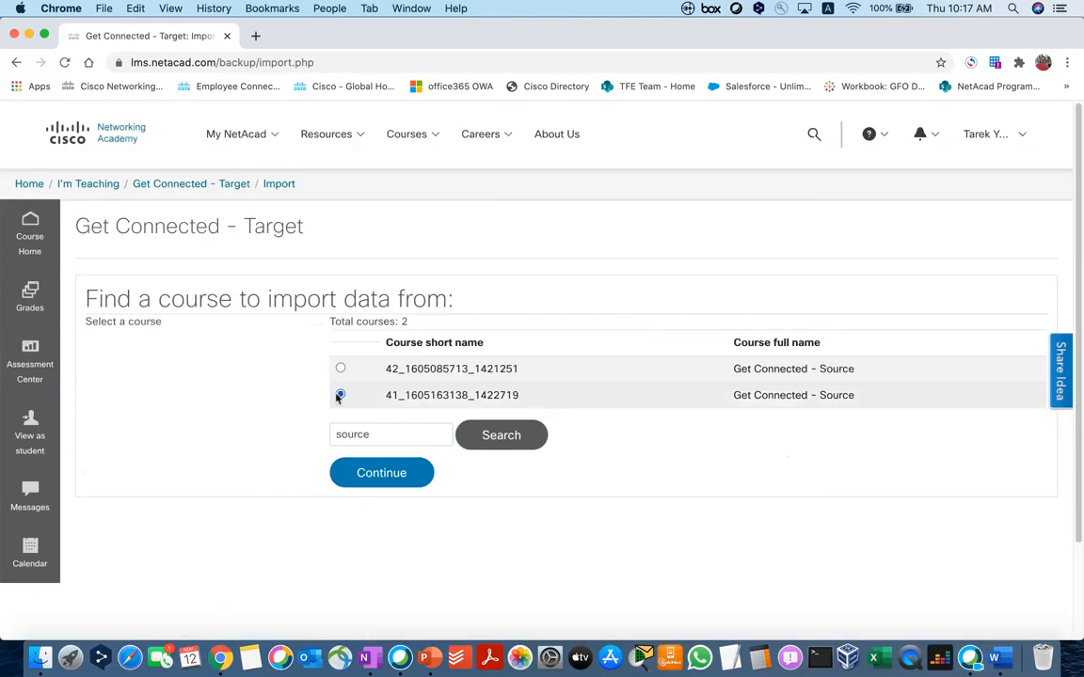
click(377, 479)
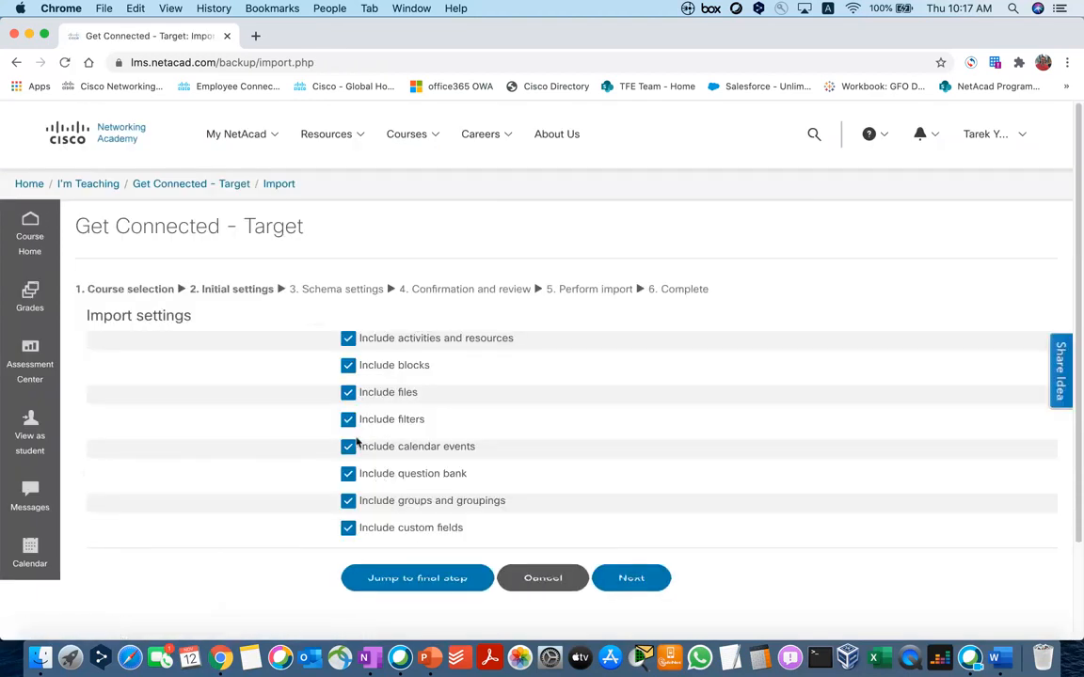
Step: Keep every initial import setting included and proceed to the schema settings
scroll(357, 444, down, 1)
drag(89, 289, 213, 293)
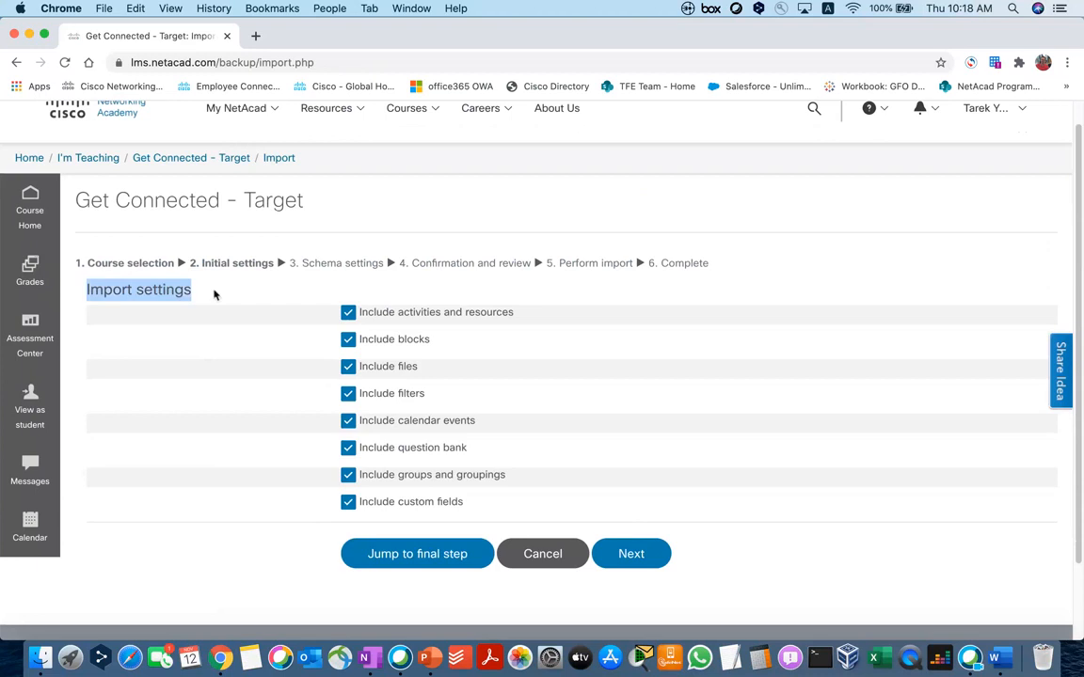
click(656, 557)
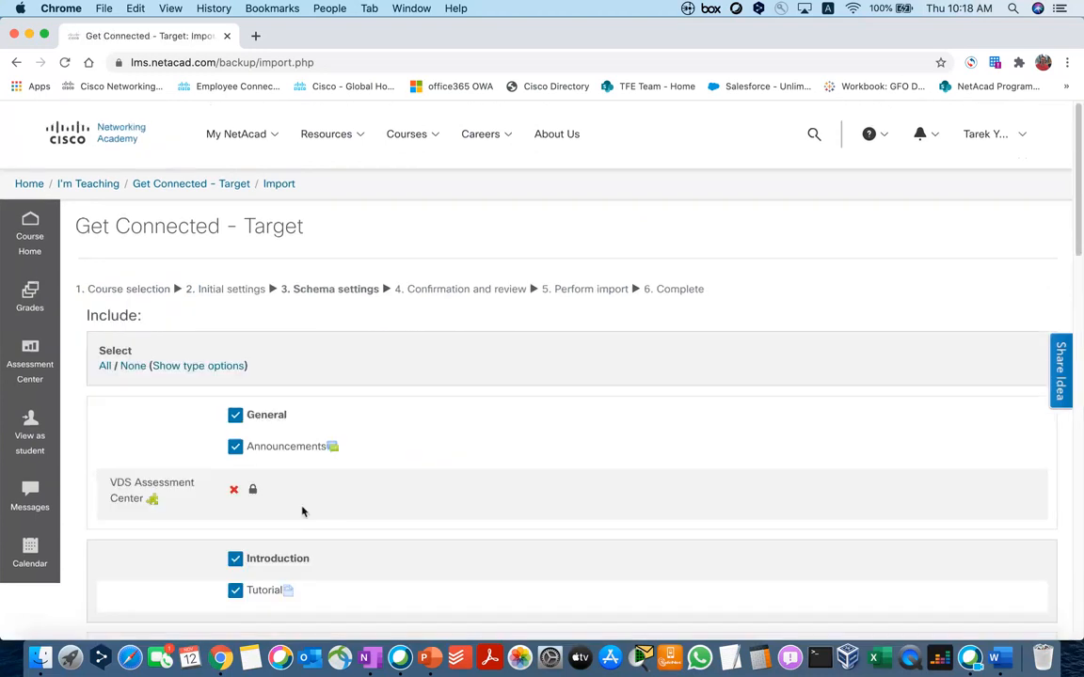
Step: Exclude the General section with Announcements and the Introduction section with Tutorial from the import
scroll(273, 470, down, 1)
click(235, 424)
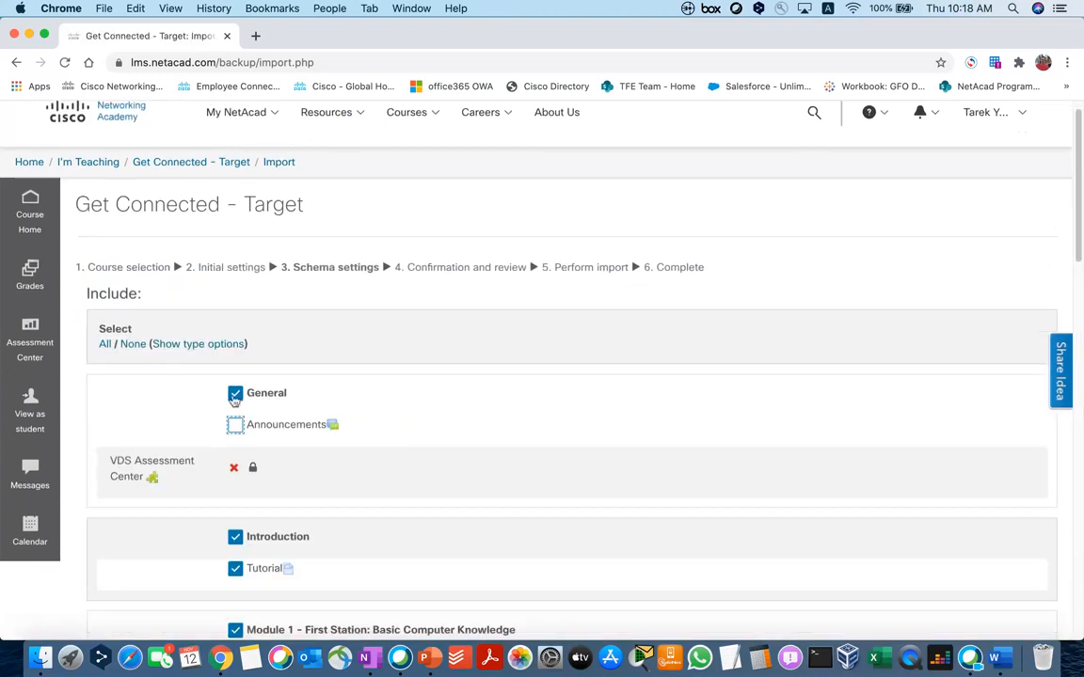
click(235, 392)
scroll(237, 428, down, 2)
click(235, 437)
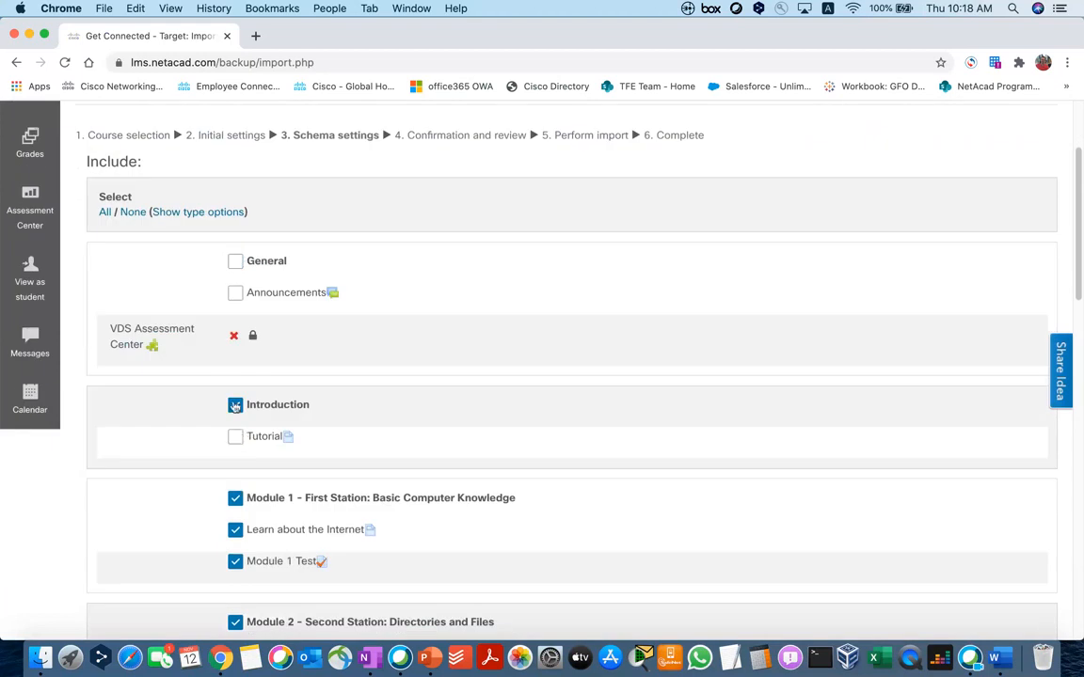
click(236, 405)
Step: Exclude the Module 1 and Module 2 sections with their learning pages and tests from the import
scroll(237, 470, down, 1)
click(235, 533)
click(235, 501)
click(235, 470)
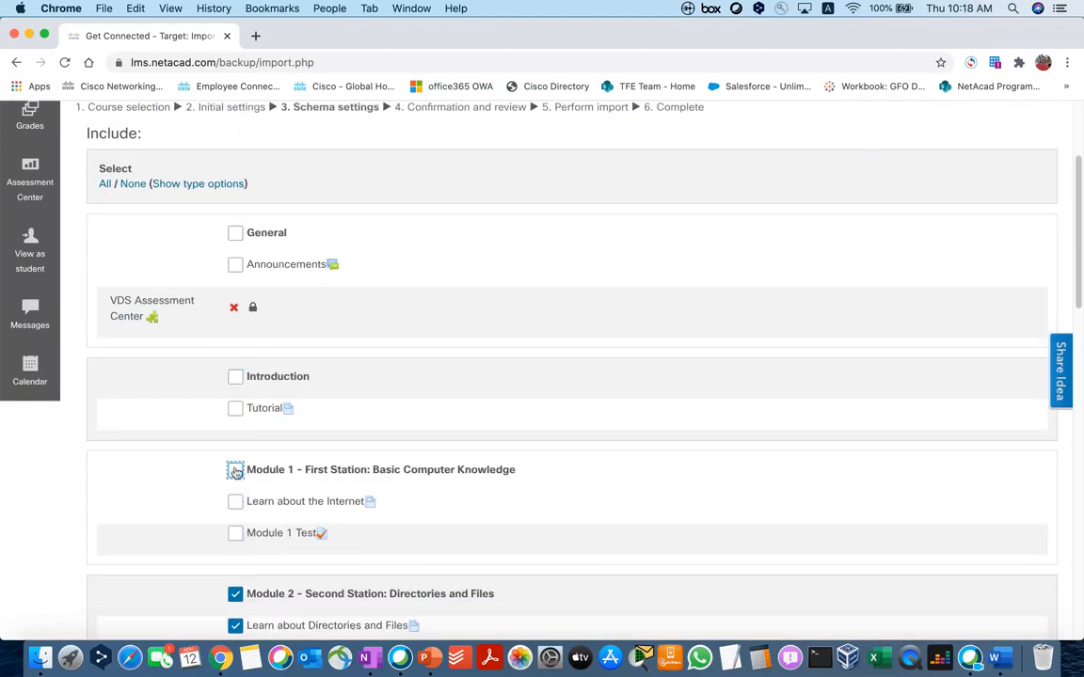
scroll(236, 471, down, 3)
click(235, 399)
click(235, 367)
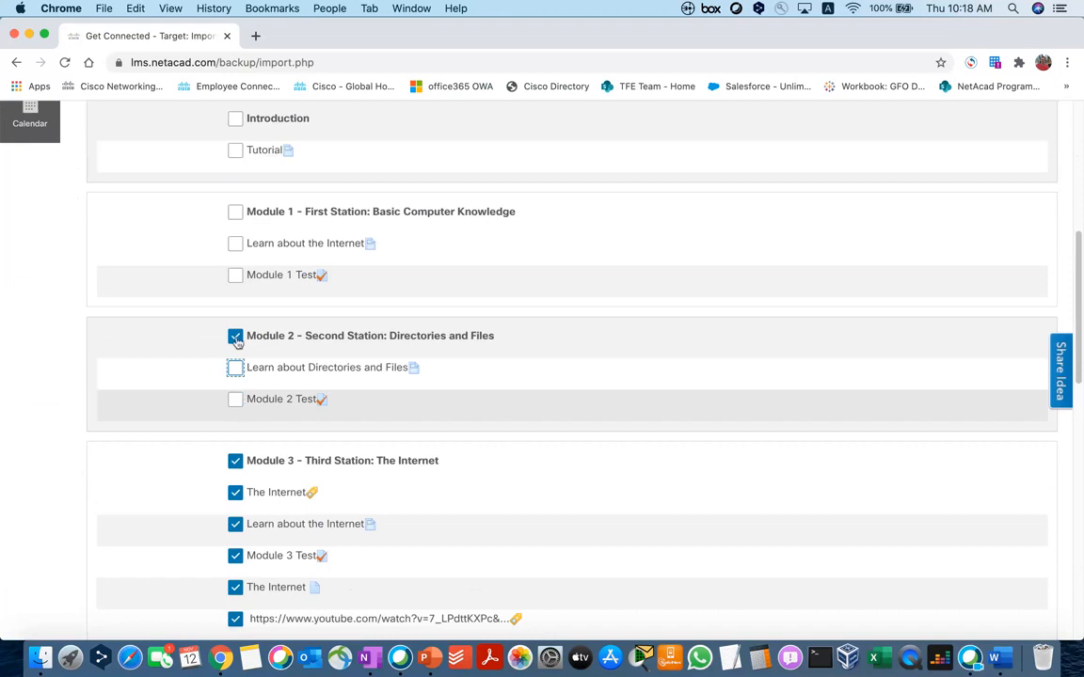
click(235, 336)
Step: Exclude the Module 3 section from the import, including its video, The Internet items, learning page and Module 3 Test
scroll(235, 376, down, 2)
click(235, 494)
click(235, 463)
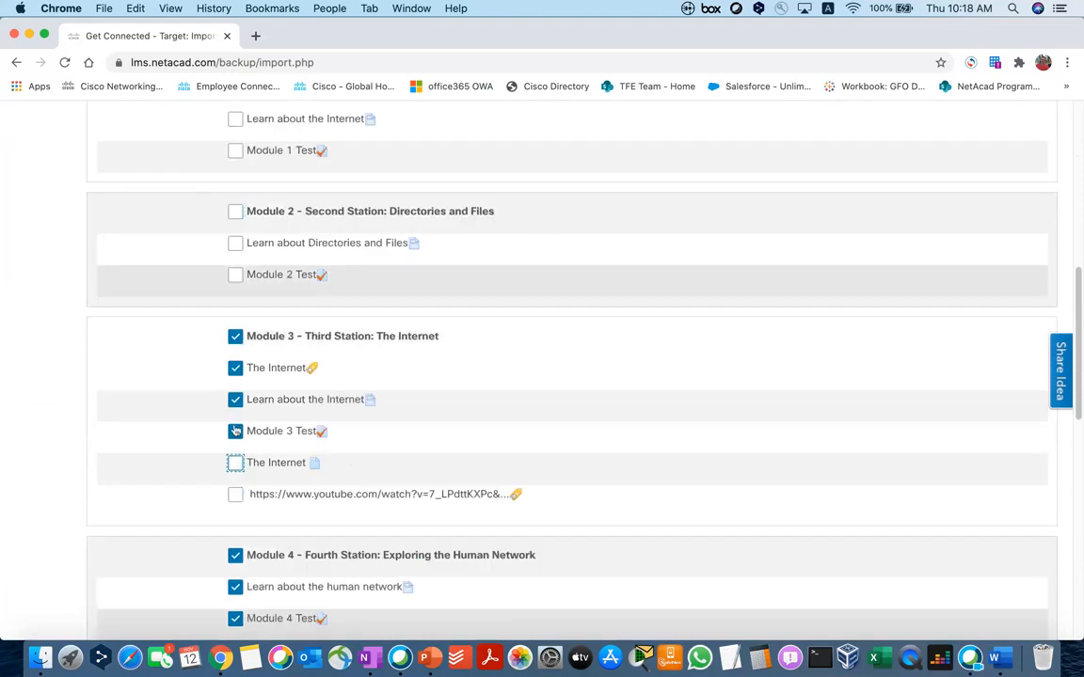
click(236, 431)
click(236, 398)
click(235, 368)
click(235, 336)
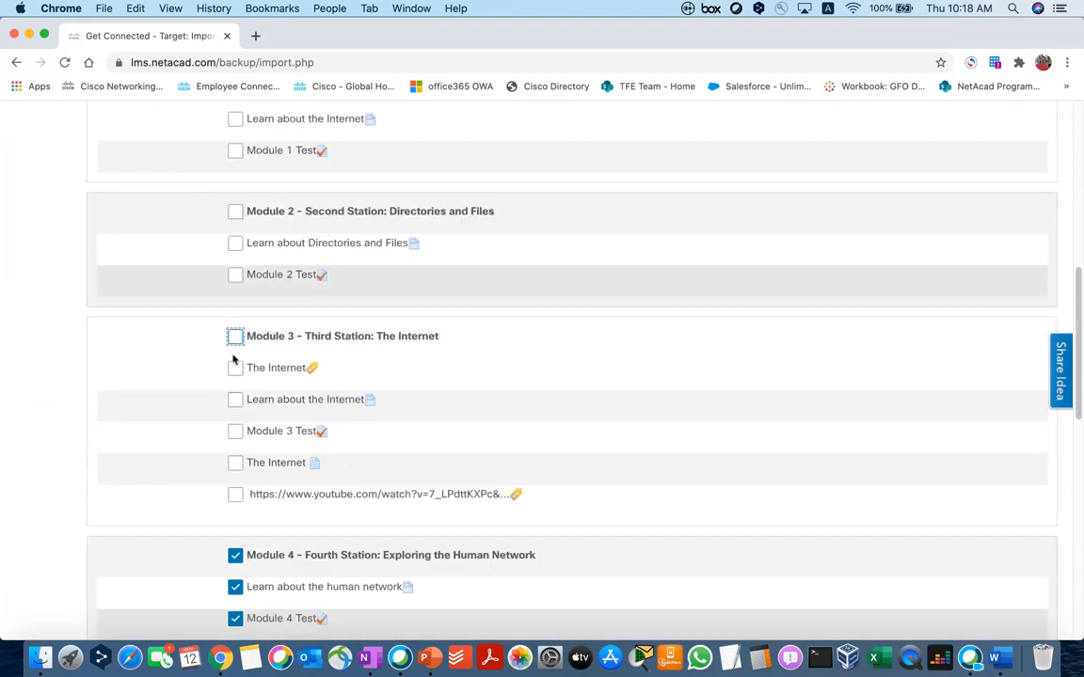
Step: Exclude the Module 4 and Module 5 sections with their activities and the End of Course section from the import
scroll(235, 358, down, 2)
click(235, 489)
click(236, 459)
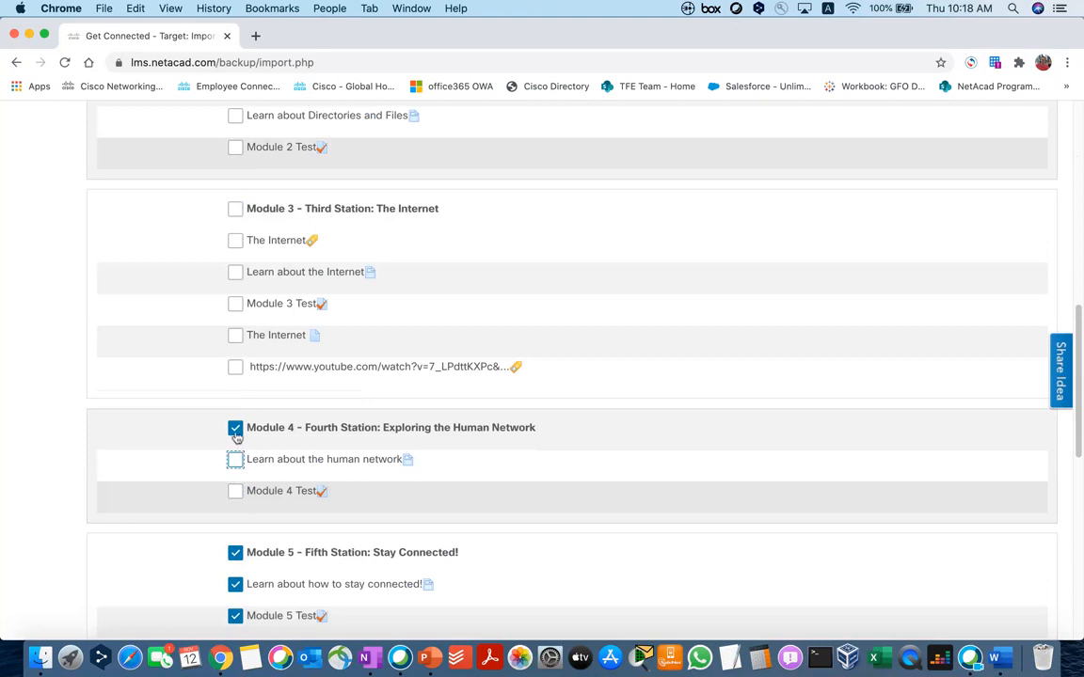
click(235, 427)
scroll(206, 480, down, 5)
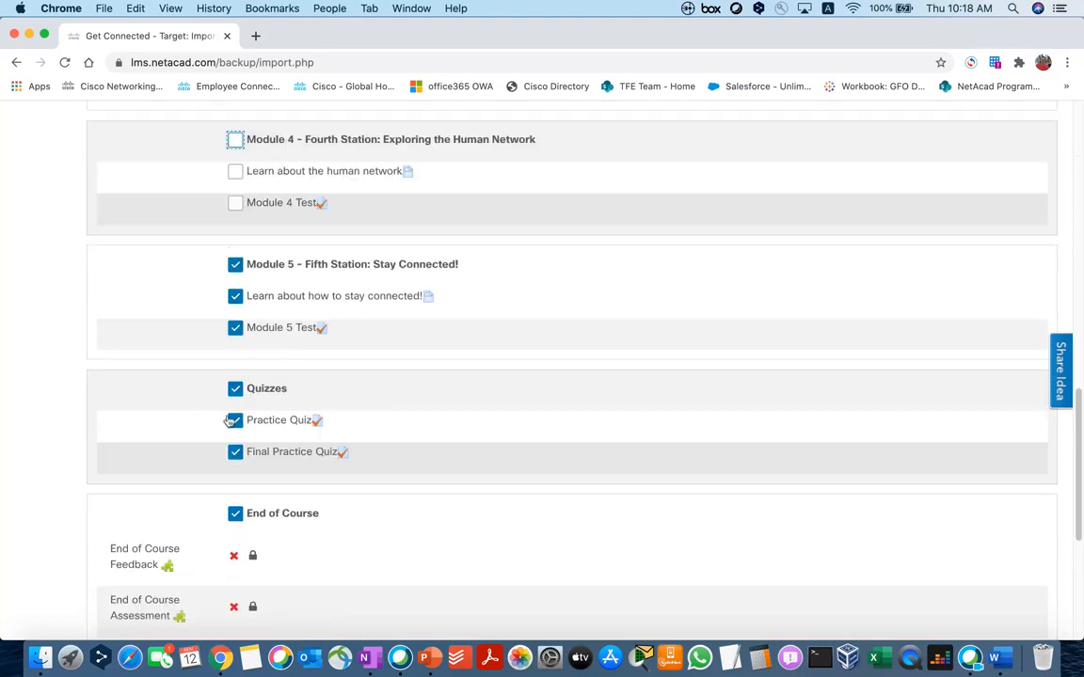
click(235, 328)
click(235, 295)
click(235, 265)
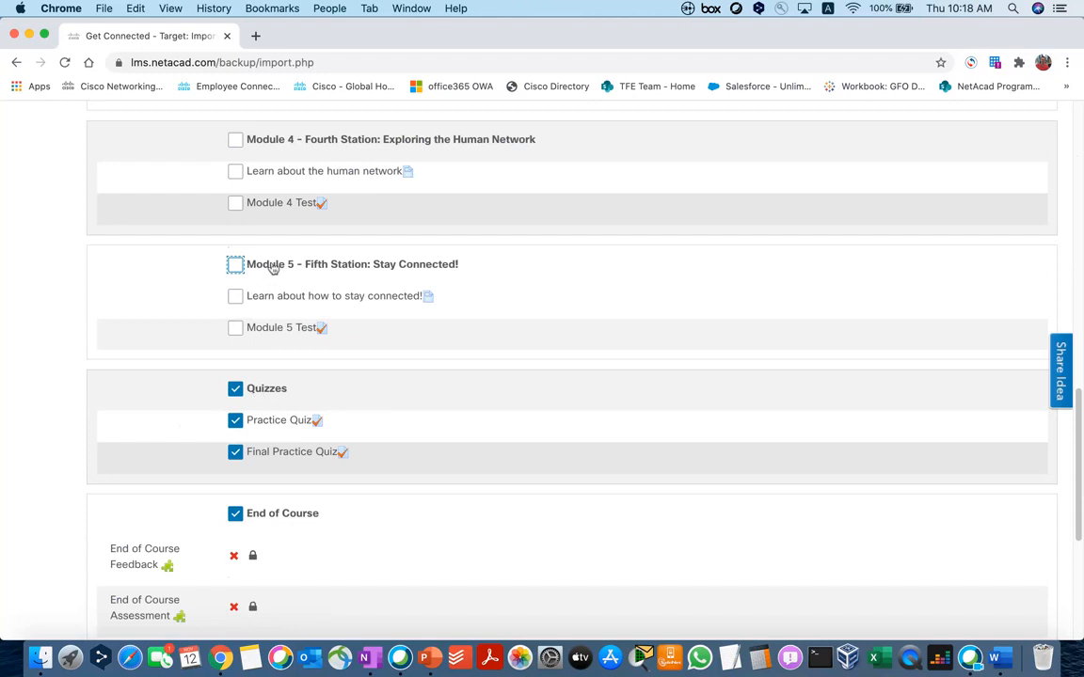
scroll(261, 471, down, 1)
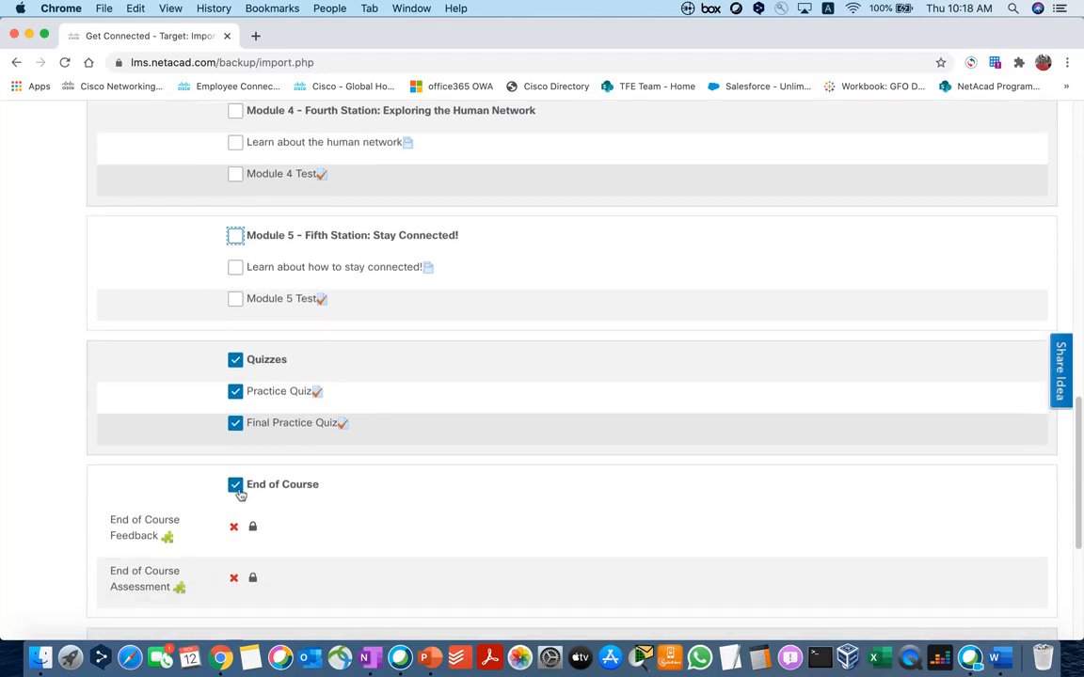
click(236, 510)
Step: Keep only the Quizzes and Assignments sections included, review the selection and perform the import
scroll(235, 487, down, 5)
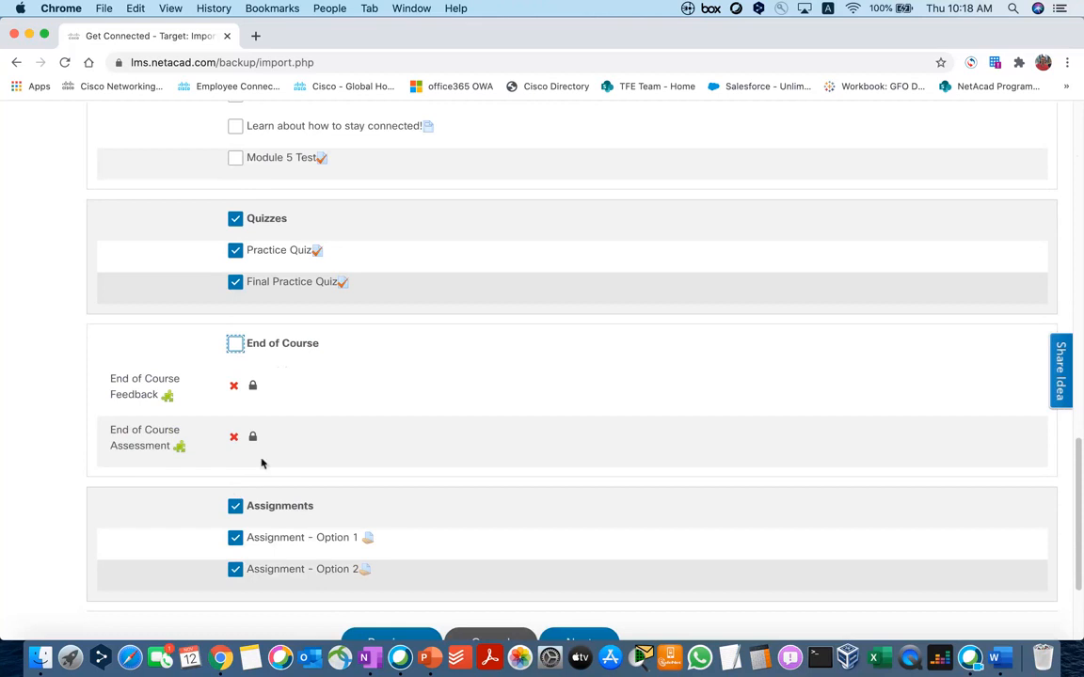
scroll(262, 462, down, 1)
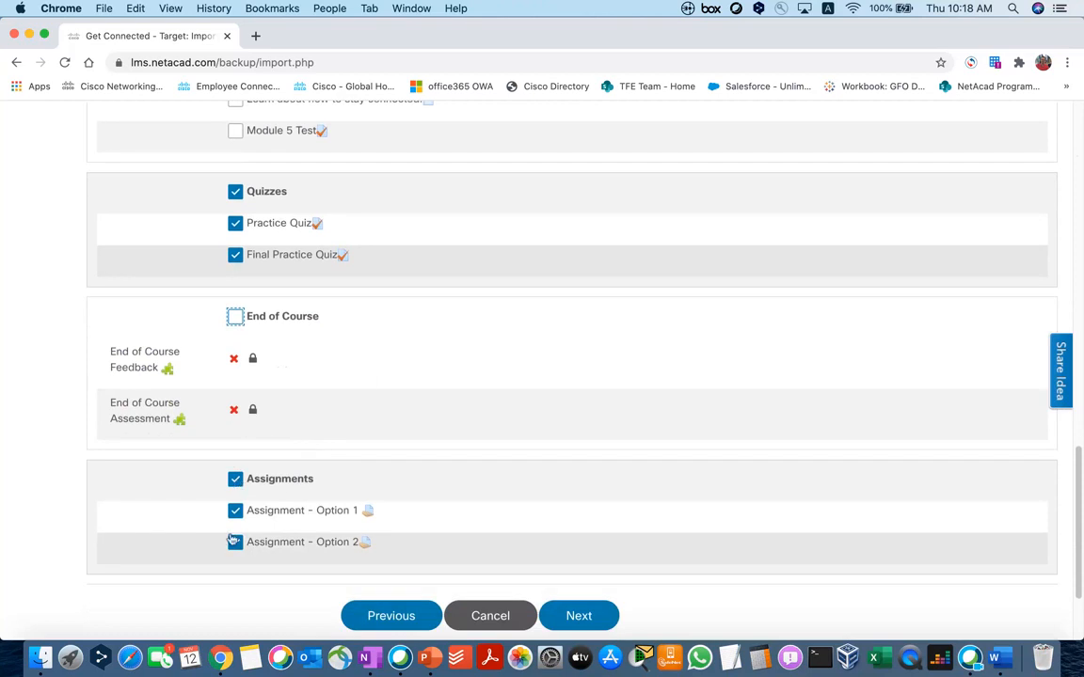
click(590, 618)
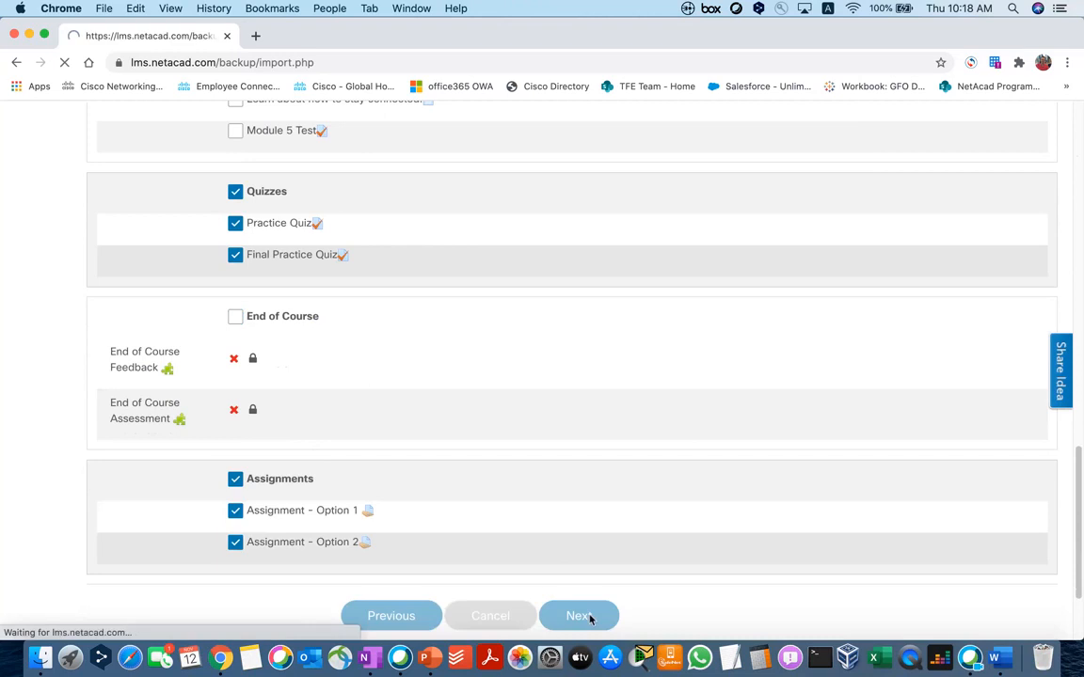
scroll(511, 455, down, 5)
scroll(511, 456, down, 10)
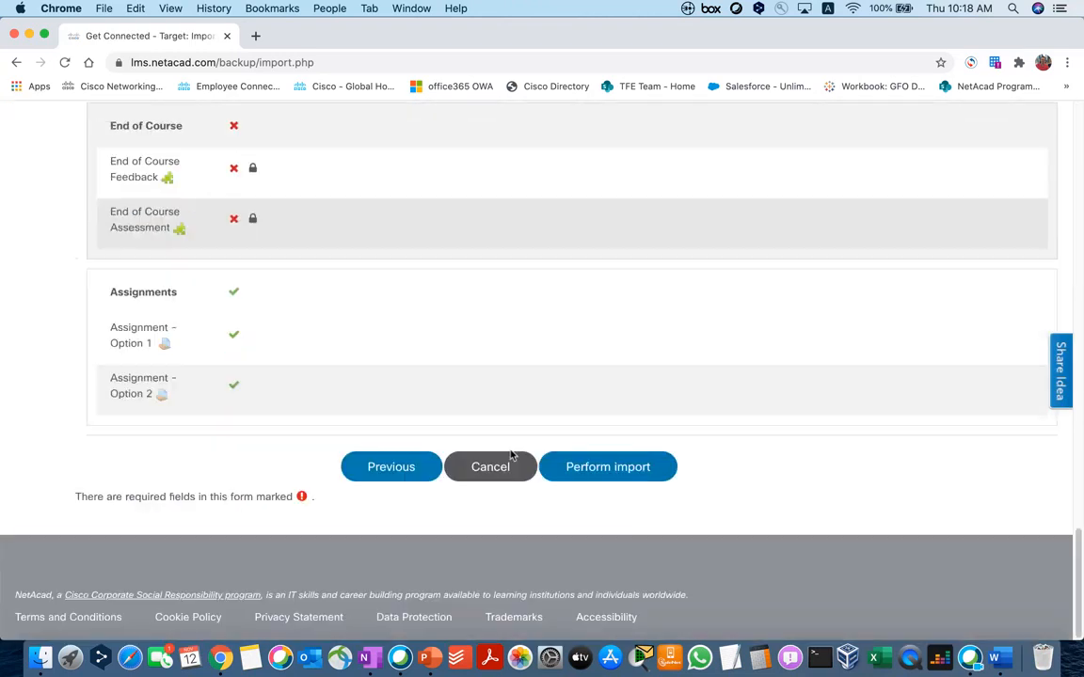
click(644, 467)
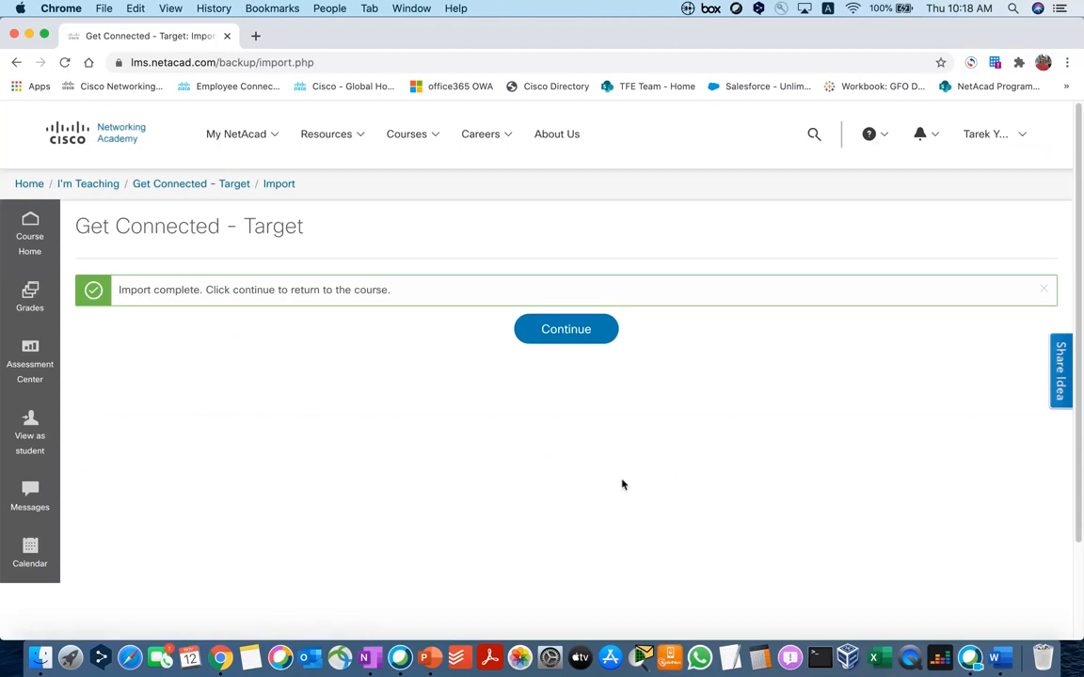
Step: Return to the Target course and check where the imported quizzes and assignments were placed around End of Course and Topic 8
click(564, 329)
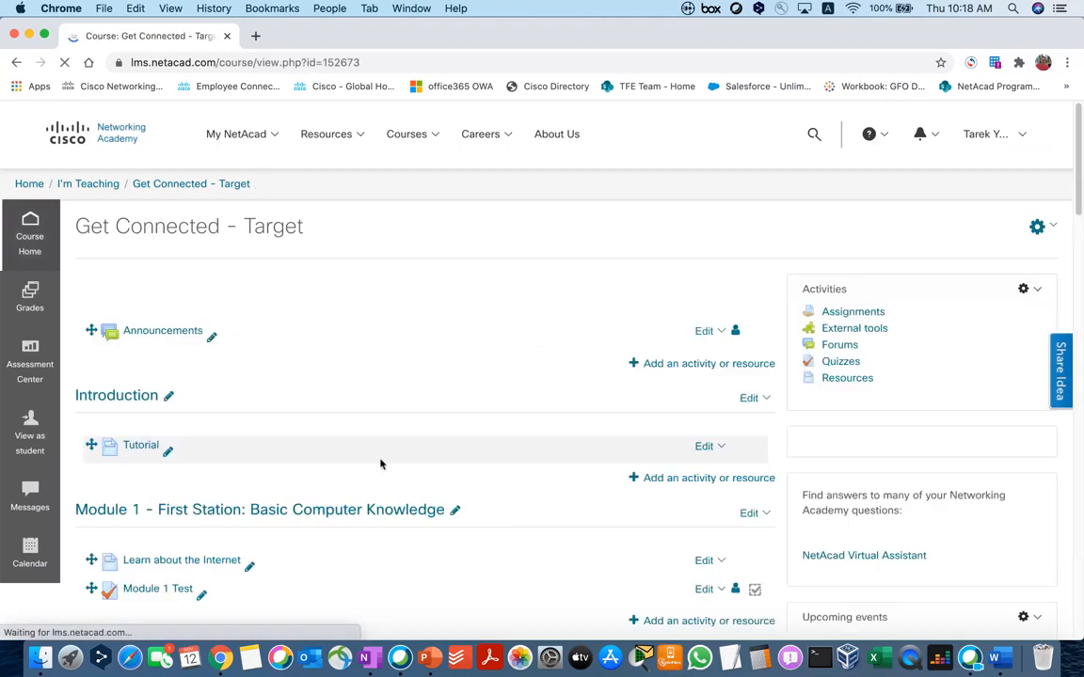
scroll(380, 461, down, 6)
scroll(380, 462, down, 10)
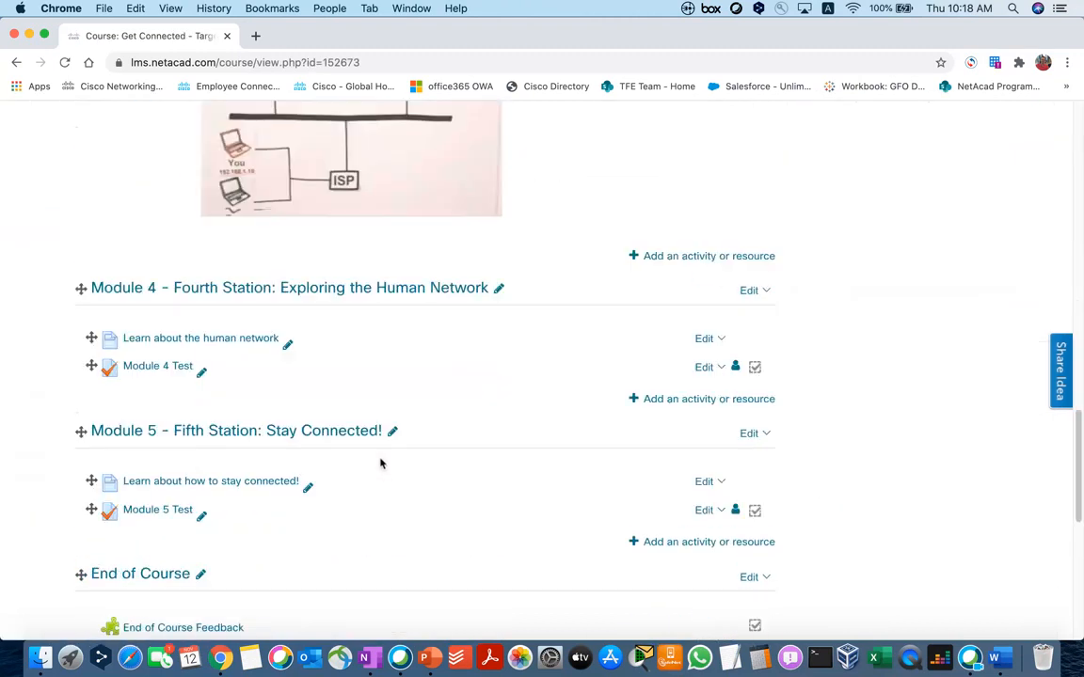
scroll(380, 462, down, 5)
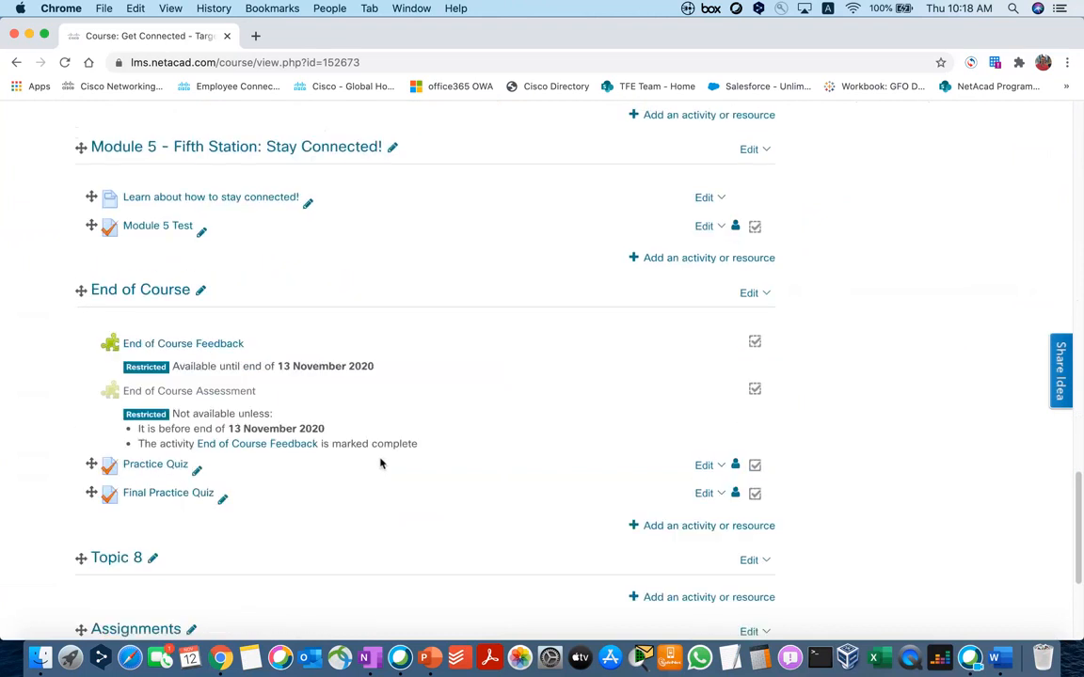
scroll(380, 462, up, 3)
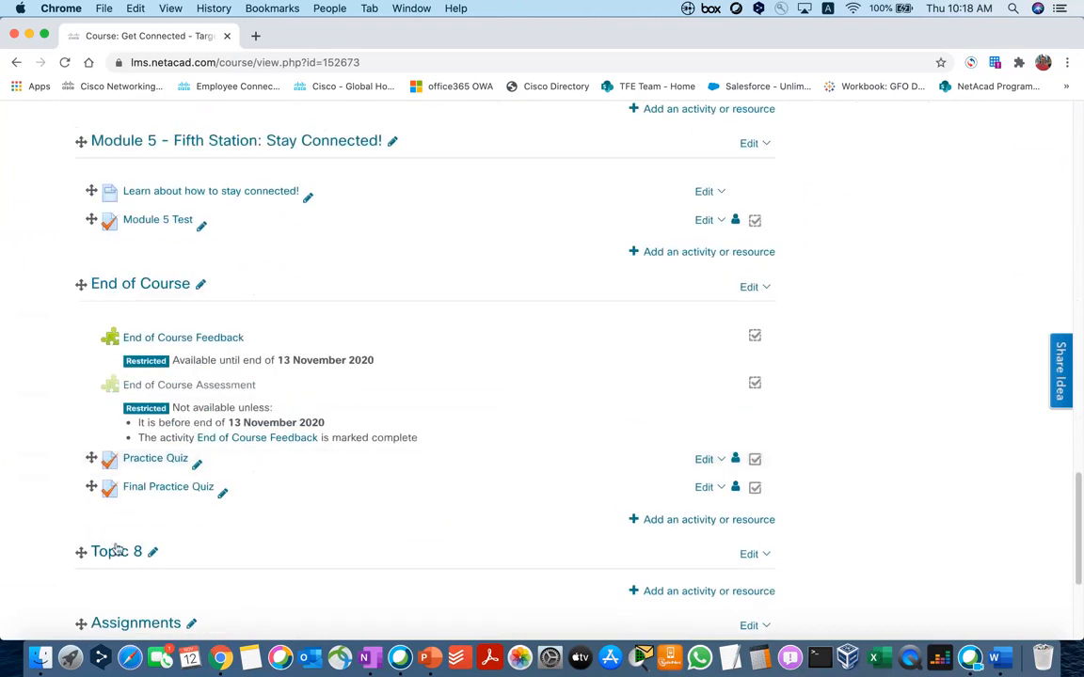
scroll(103, 549, down, 1)
scroll(111, 518, down, 1)
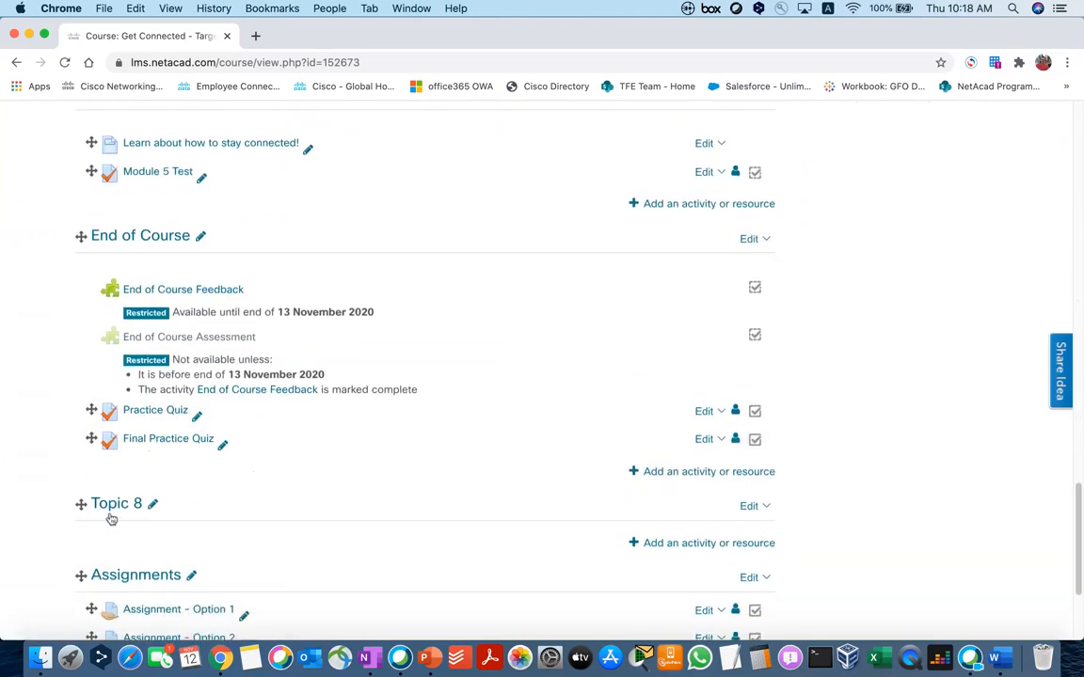
scroll(106, 527, down, 1)
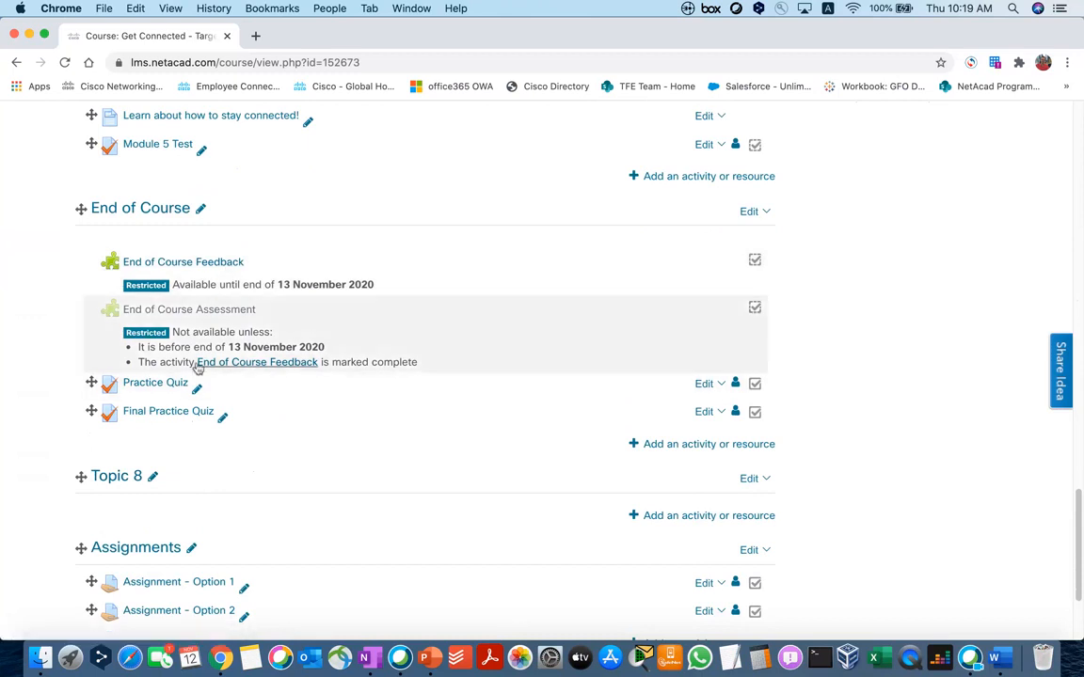
scroll(103, 479, down, 1)
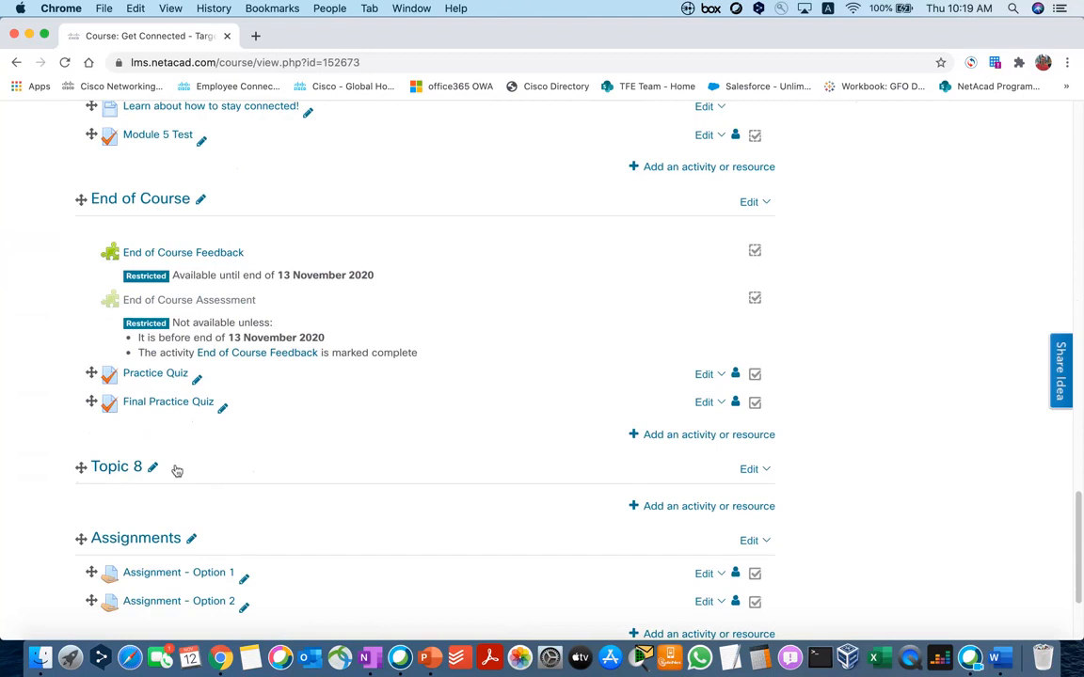
scroll(179, 452, up, 1)
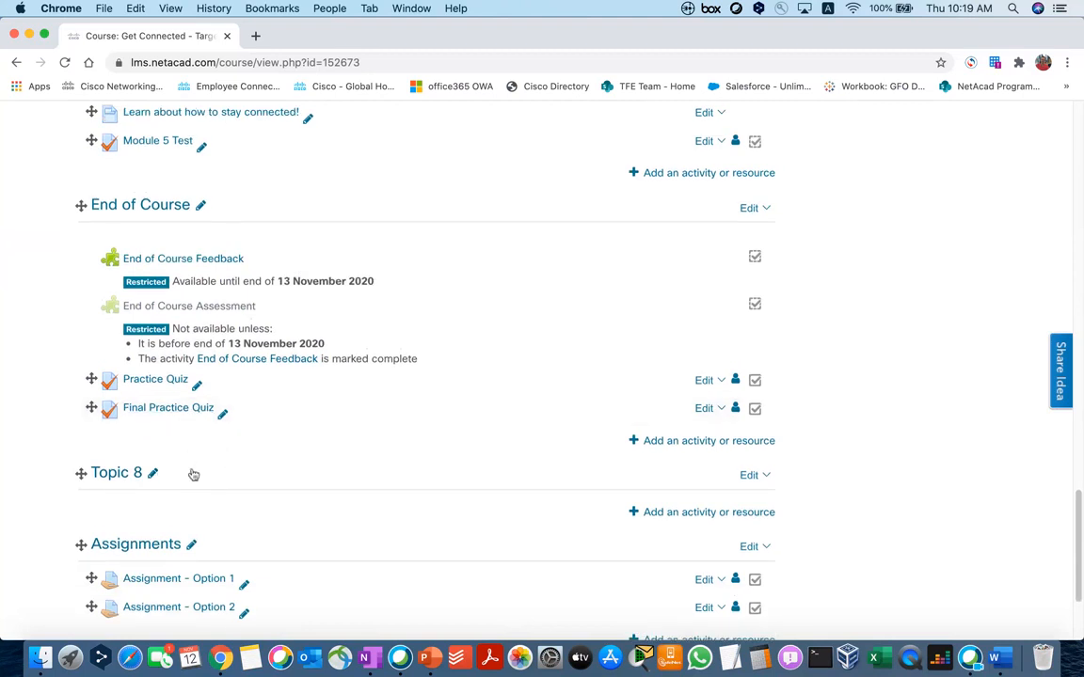
Step: Open the New LMS Get Connected - Source course and examine the order of its Module 5, Quizzes and End of Course sections
scroll(231, 473, up, 10)
scroll(231, 470, up, 15)
click(94, 187)
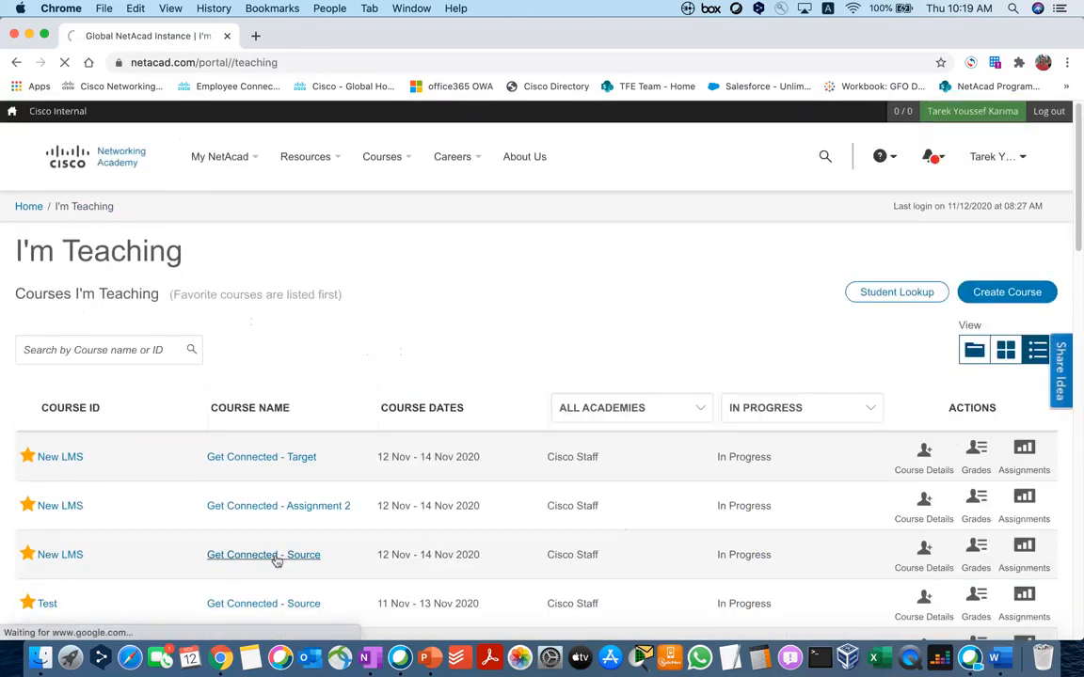
click(274, 557)
scroll(276, 451, down, 15)
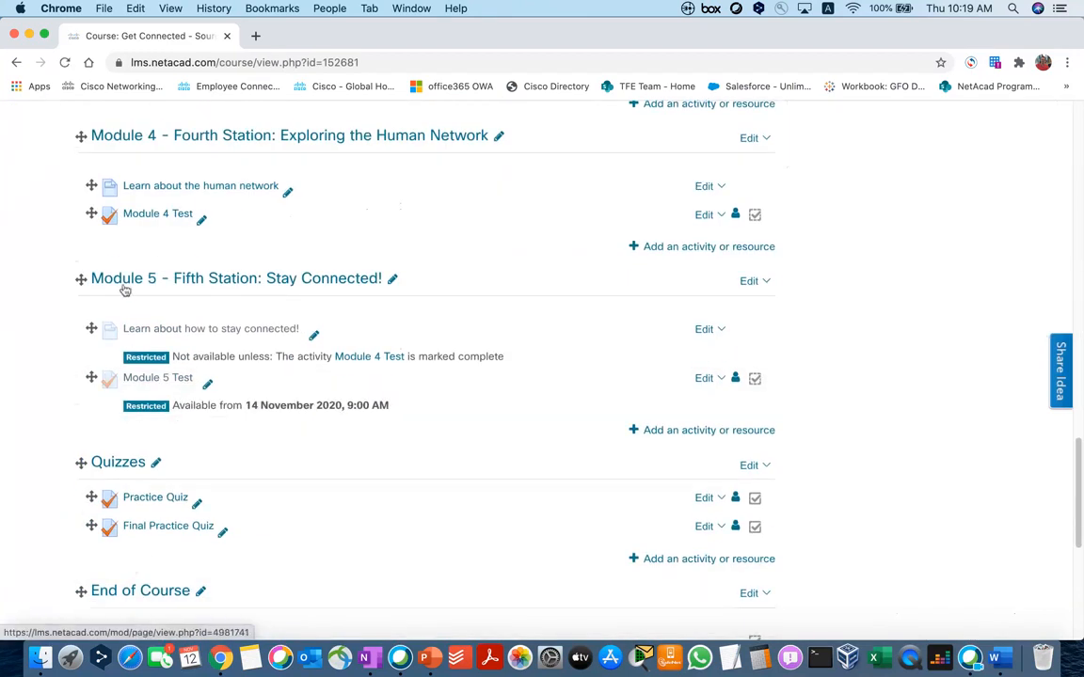
scroll(103, 238, down, 3)
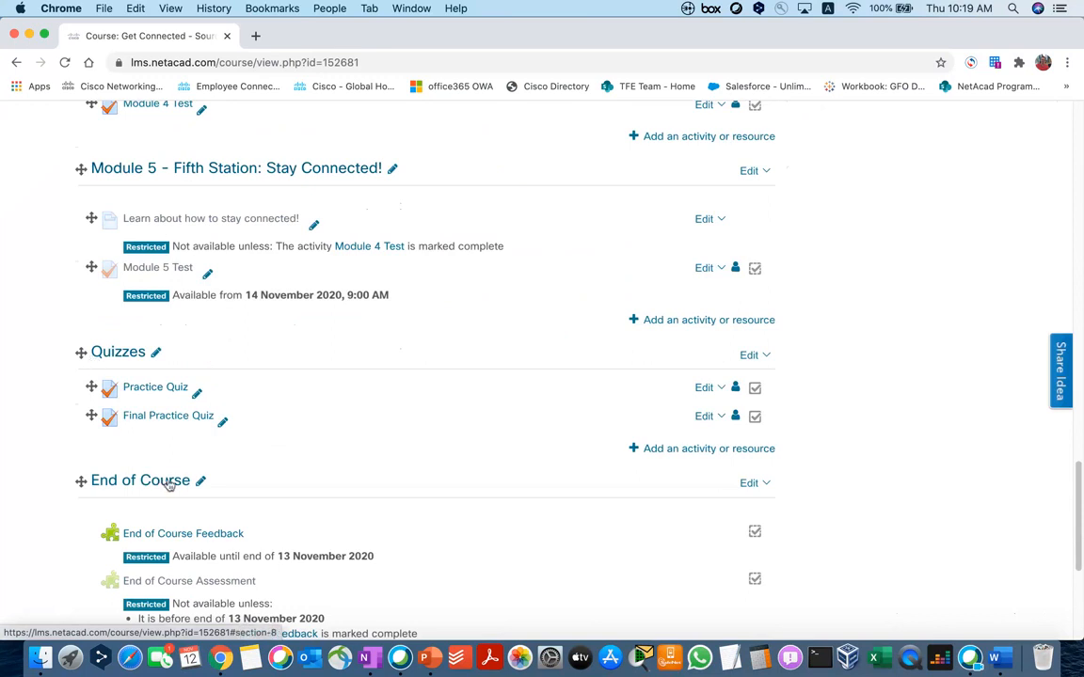
scroll(161, 478, down, 1)
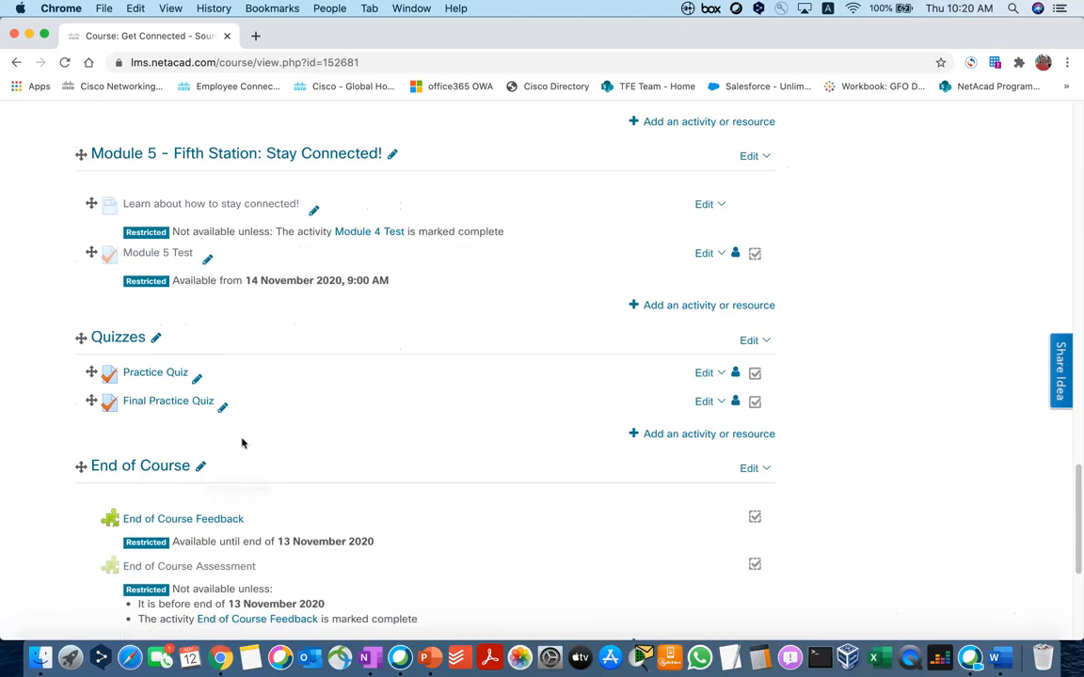
Step: Reopen the Get Connected - Target course and delete its empty Topic 8 section
scroll(242, 443, up, 8)
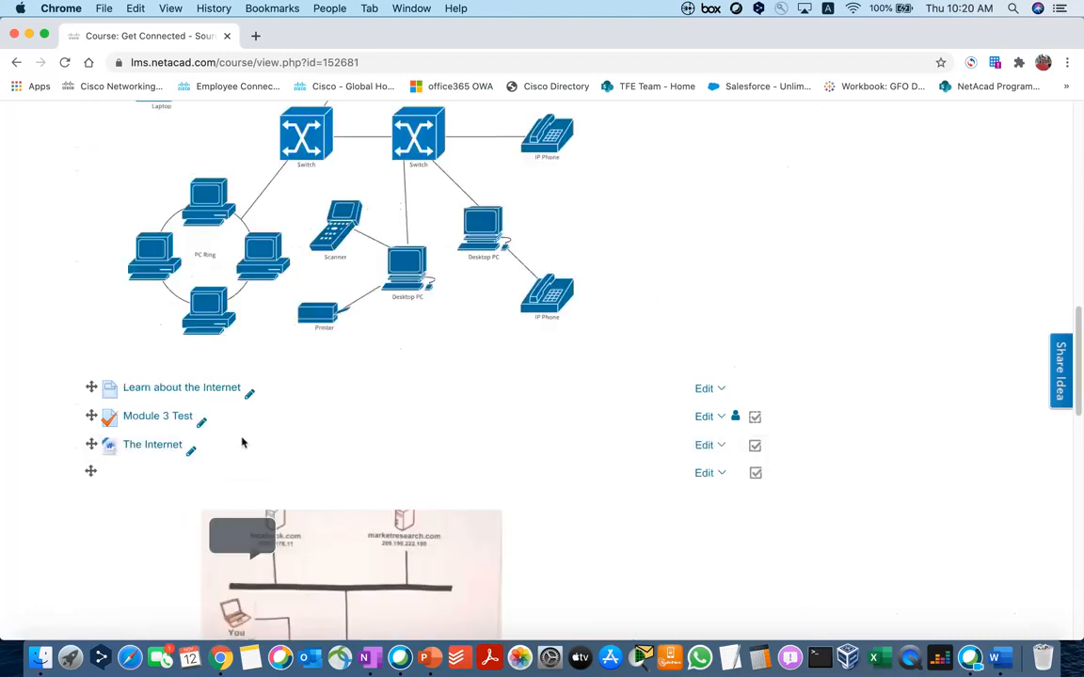
scroll(243, 443, up, 8)
scroll(243, 443, up, 5)
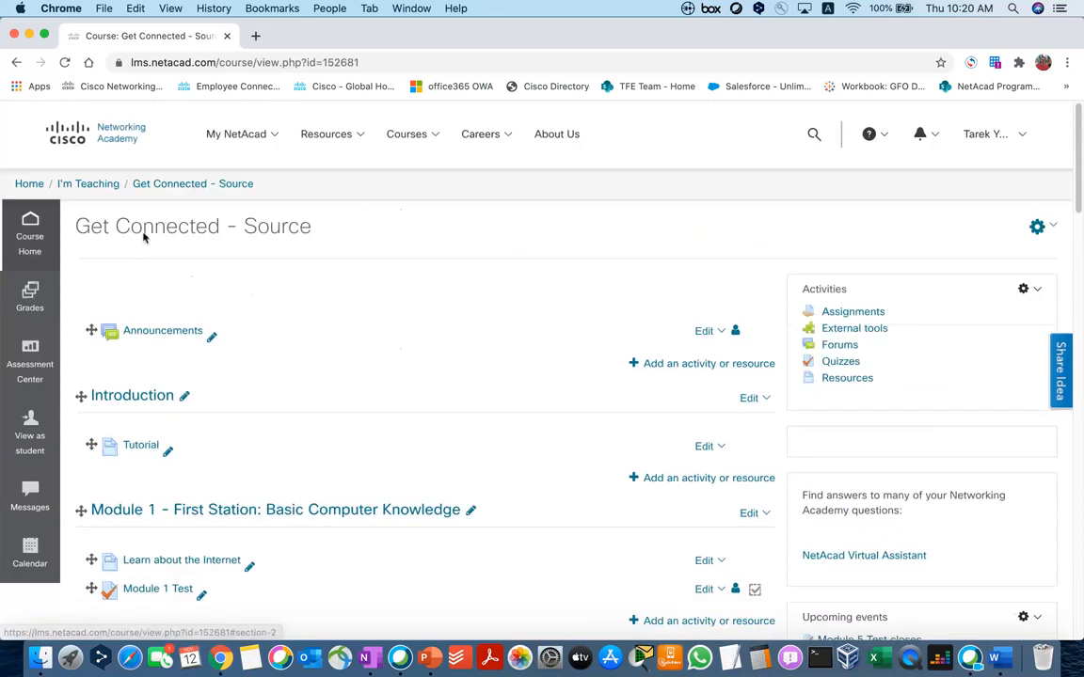
click(111, 184)
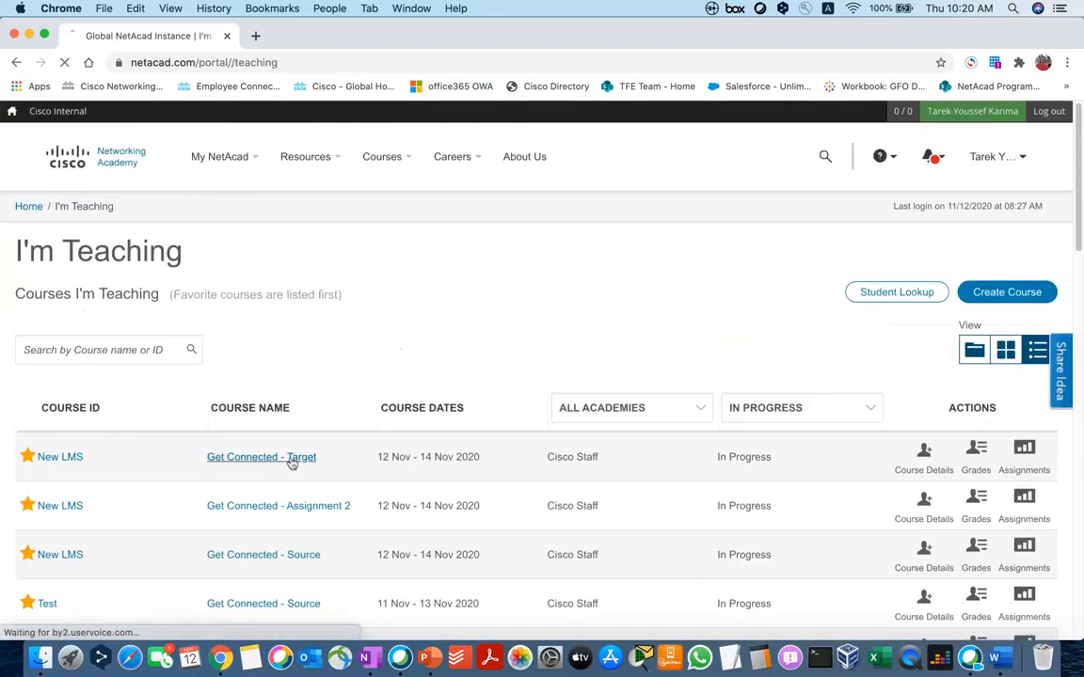
click(291, 459)
scroll(289, 461, down, 20)
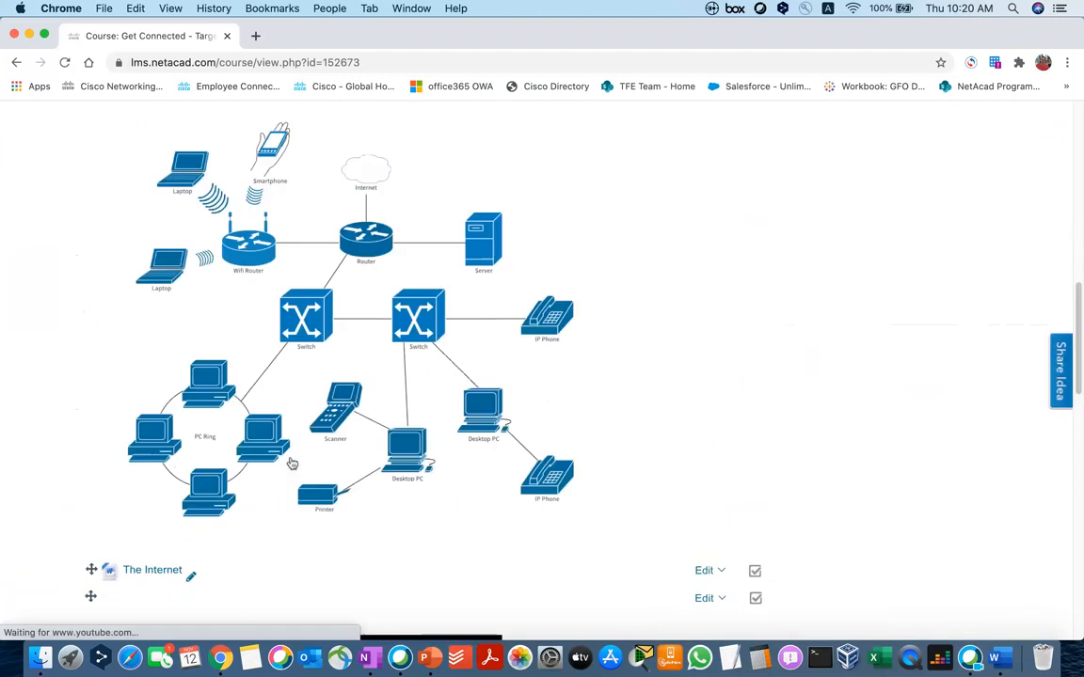
scroll(289, 463, up, 2)
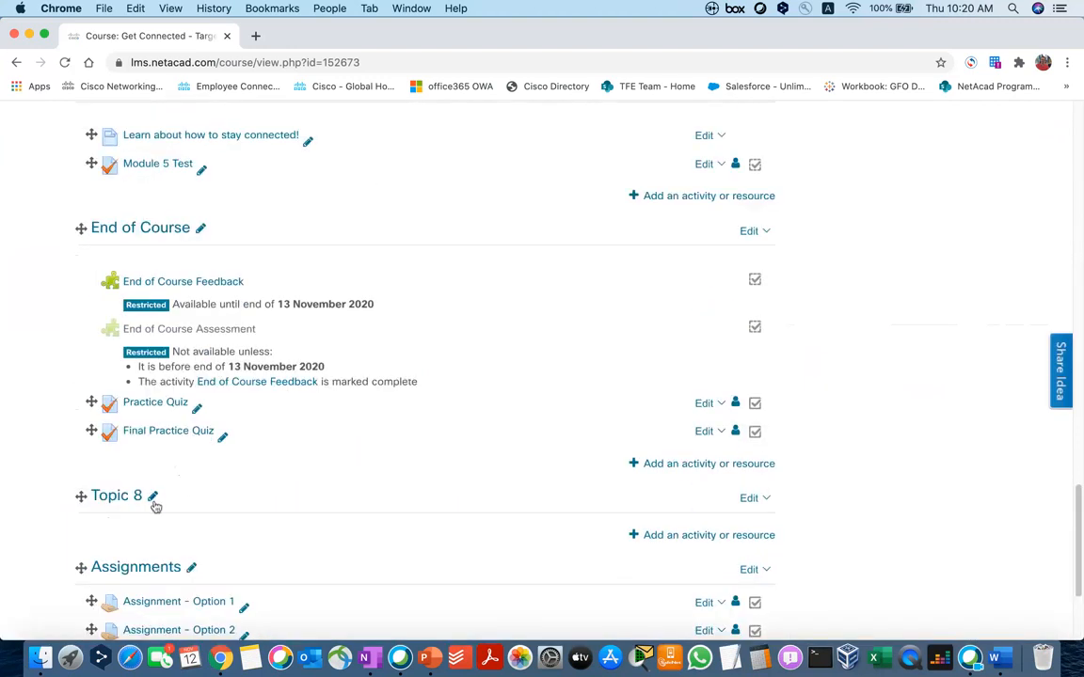
click(752, 498)
click(715, 582)
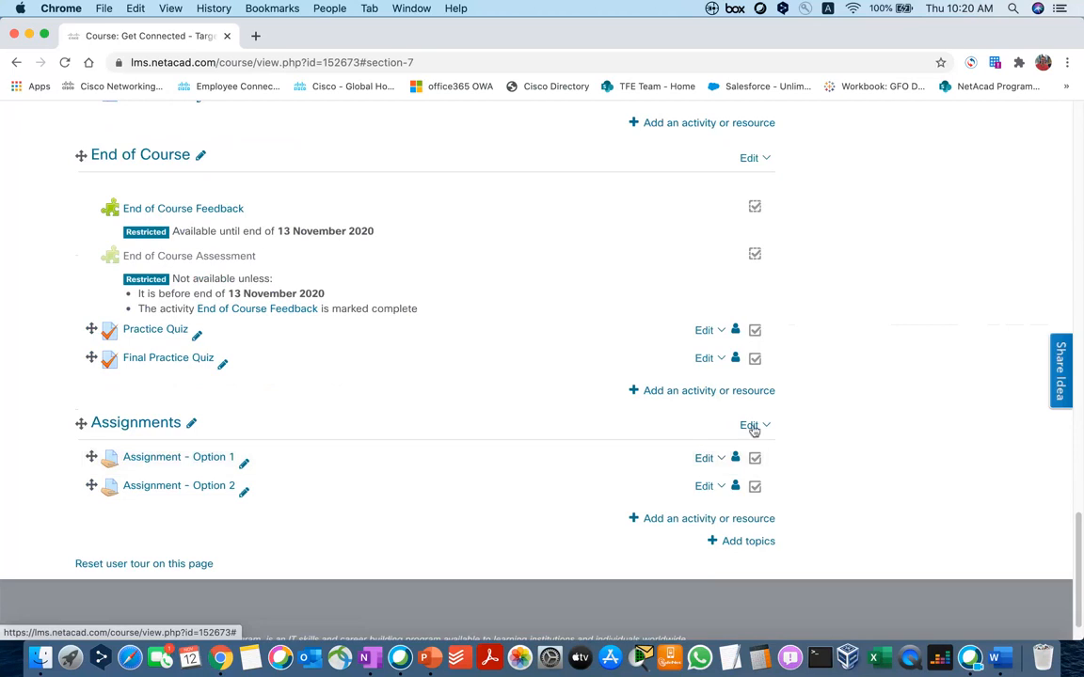
Step: Delete the Assignments section from the Target course together with all its activities
click(753, 429)
click(708, 509)
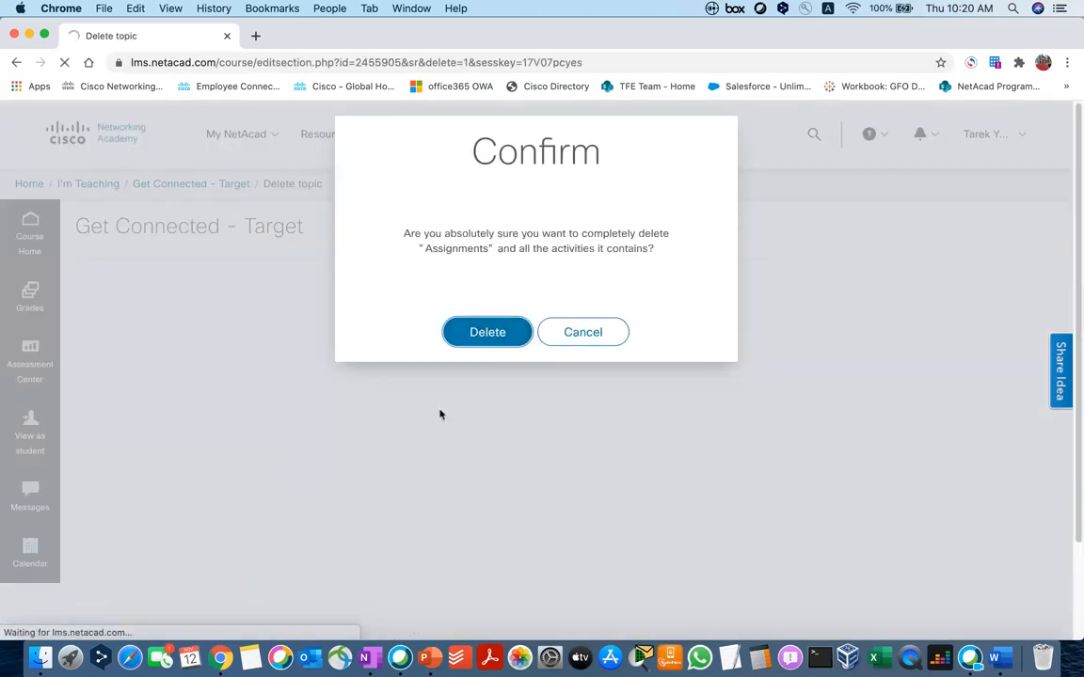
click(469, 338)
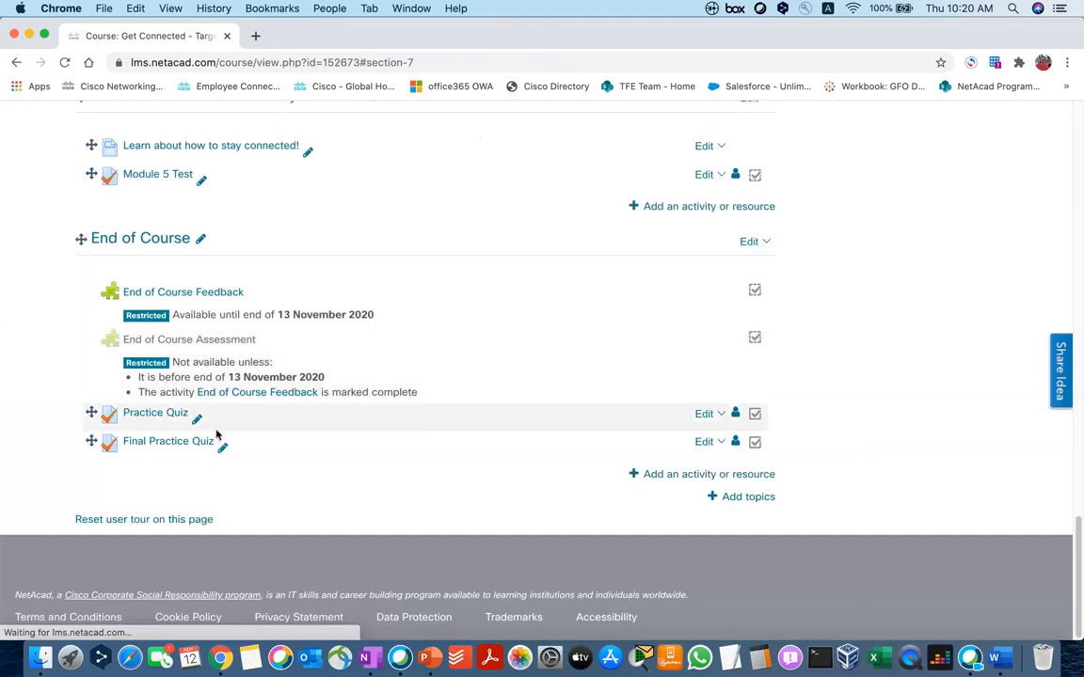
Step: Delete the Practice Quiz and Final Practice Quiz from the End of Course section
click(719, 417)
click(661, 556)
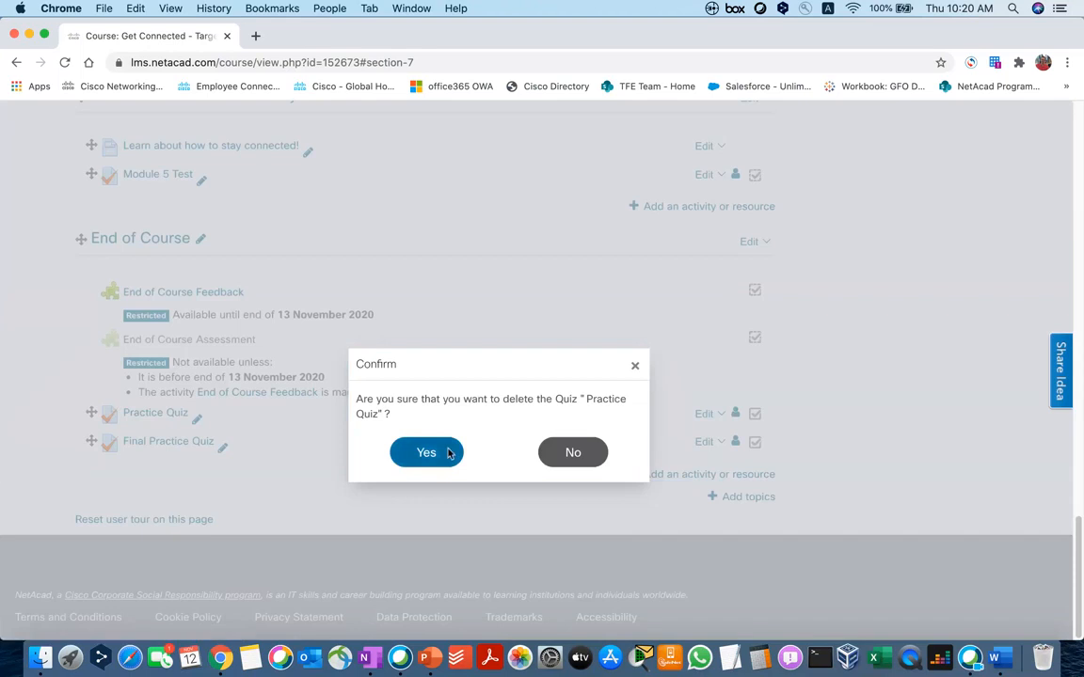
click(428, 453)
click(707, 442)
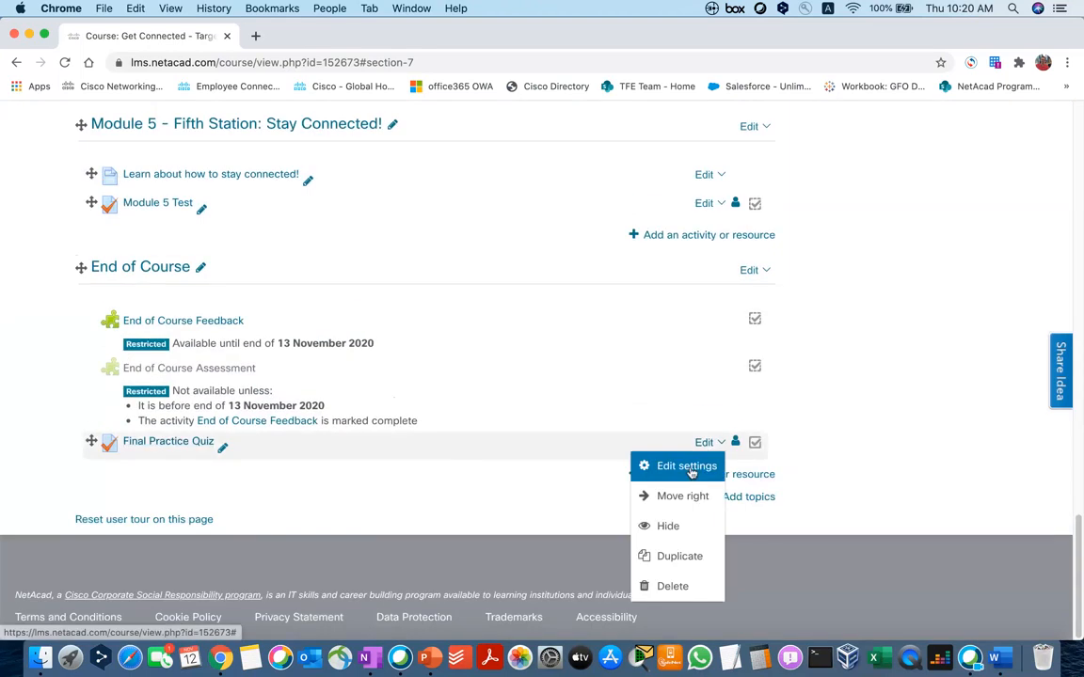
click(675, 584)
click(426, 450)
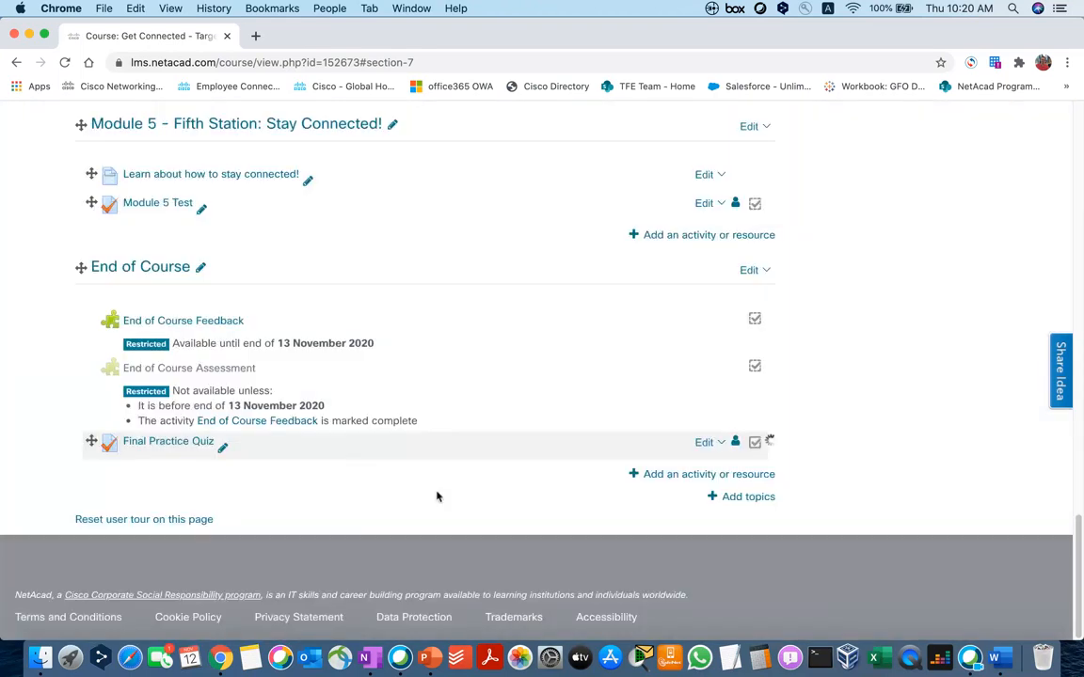
Step: Add one topic after the End of Course section and rename it Quizzes
scroll(323, 425, up, 20)
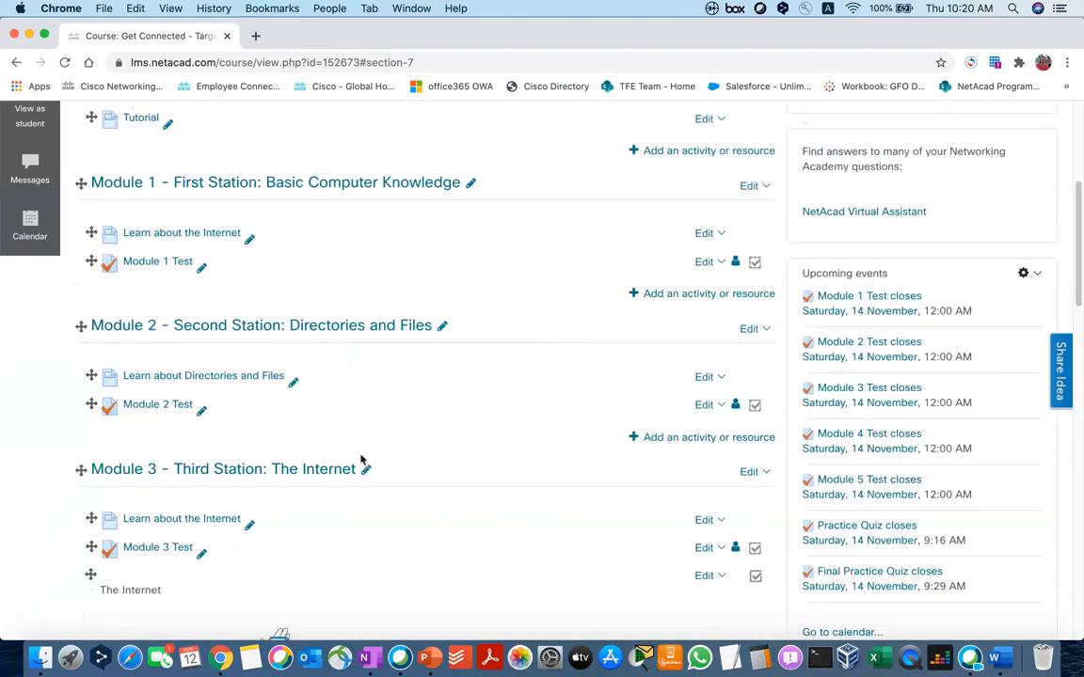
scroll(361, 459, down, 20)
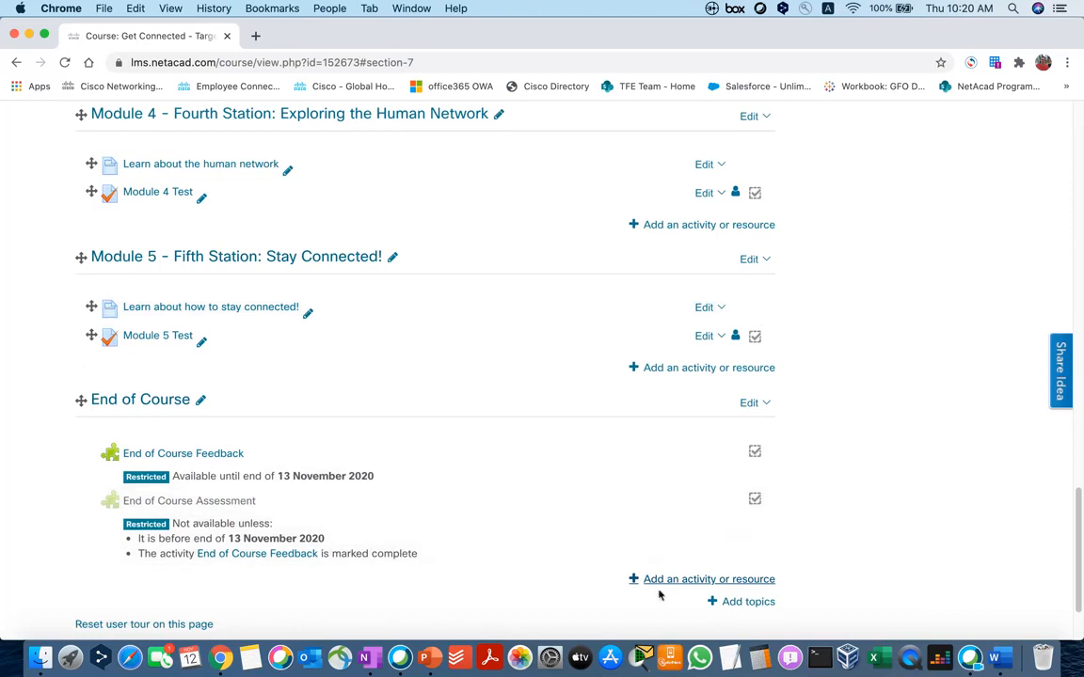
click(736, 604)
click(495, 224)
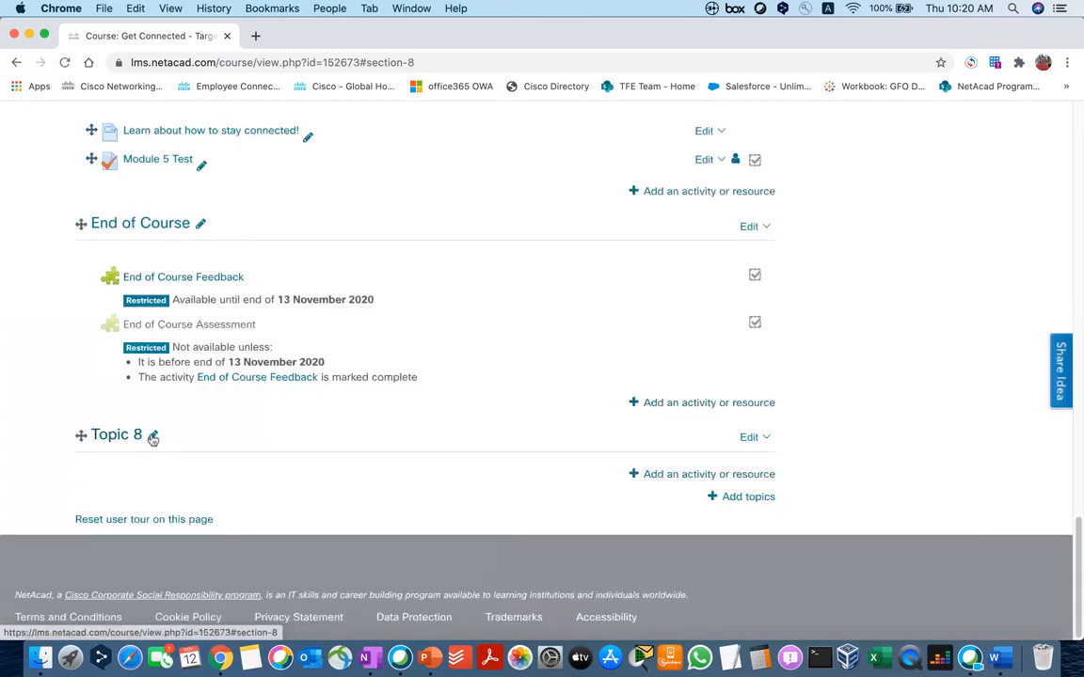
click(152, 438)
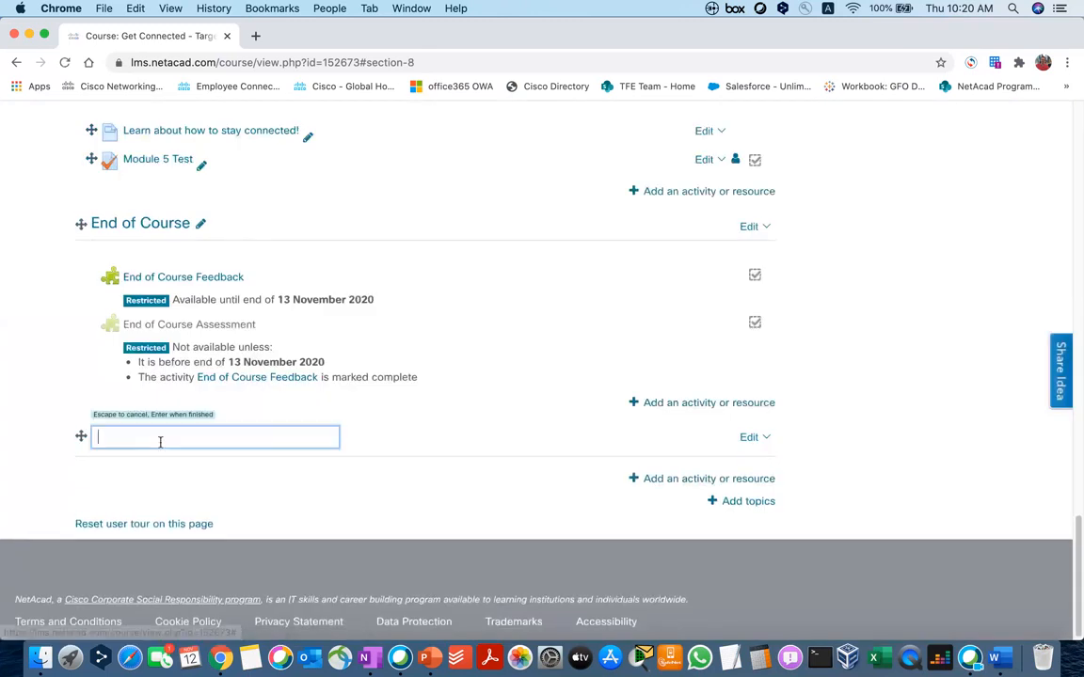
text(Quizzes)
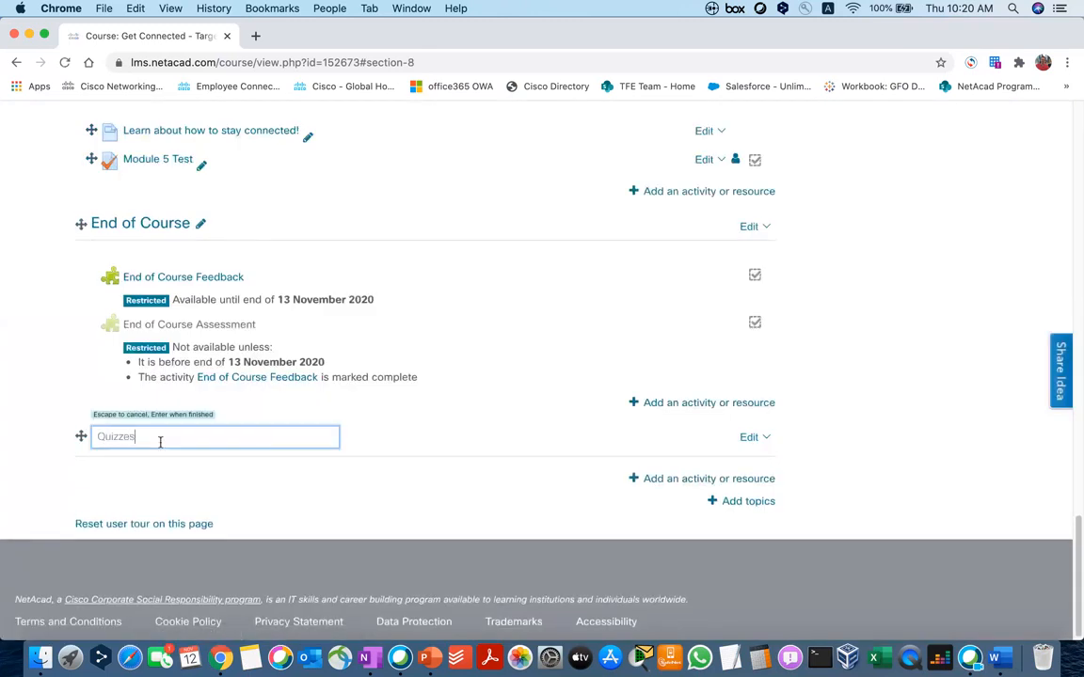
key(Return)
scroll(178, 475, up, 1)
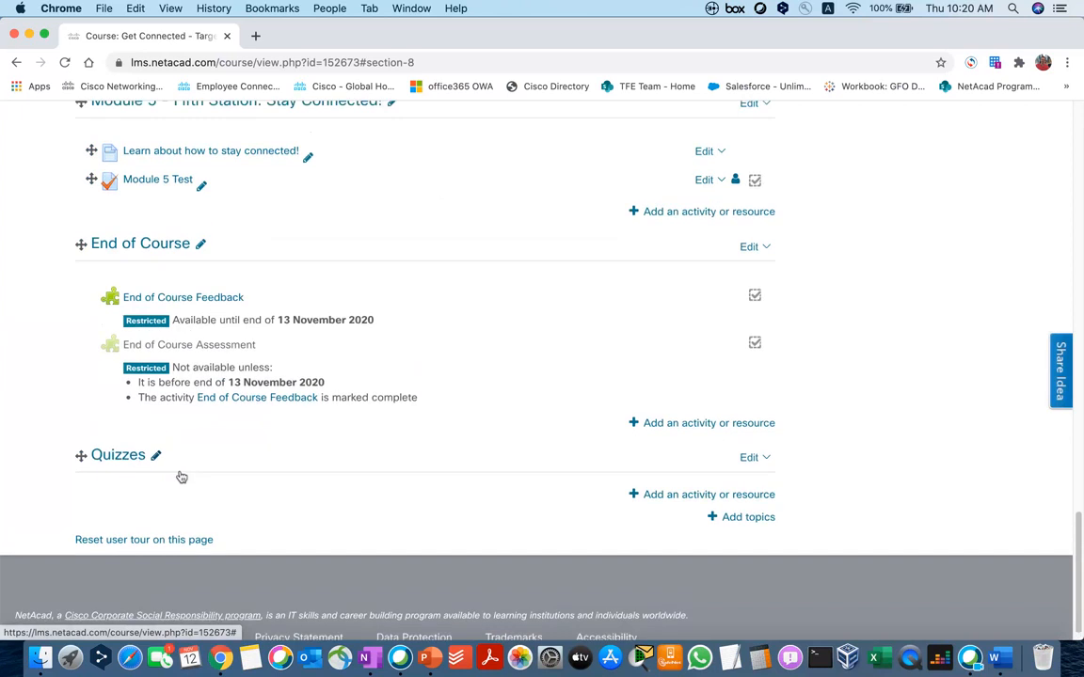
Step: Move the Quizzes section between Module 5 and End of Course and check the resulting section order
drag(79, 481, 75, 273)
scroll(173, 327, up, 3)
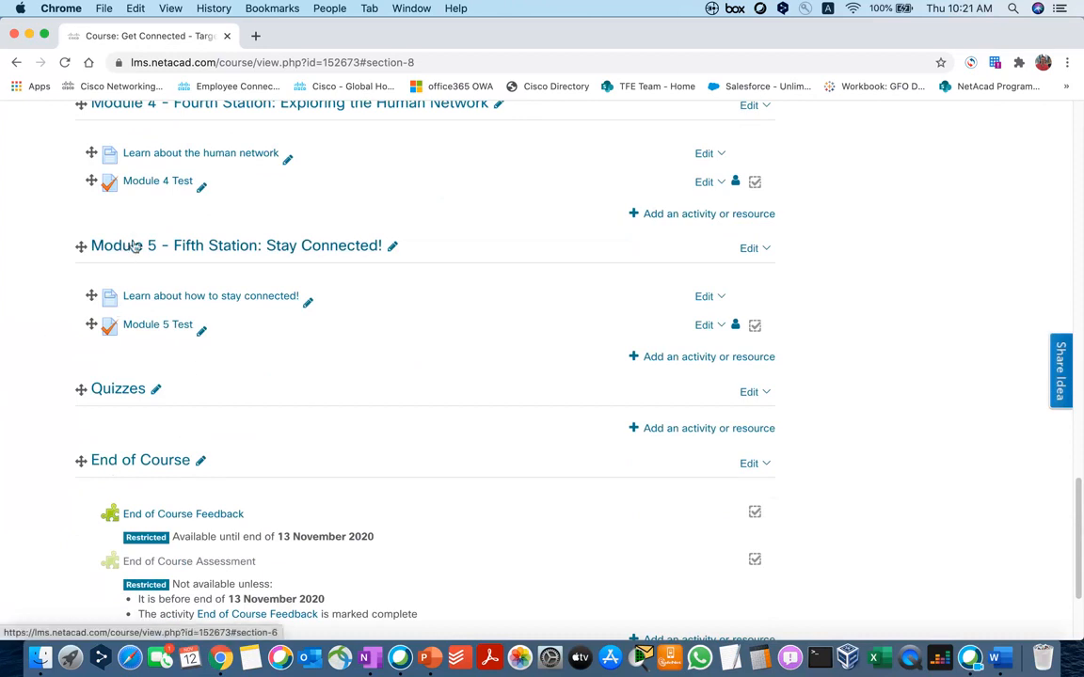
scroll(145, 465, down, 3)
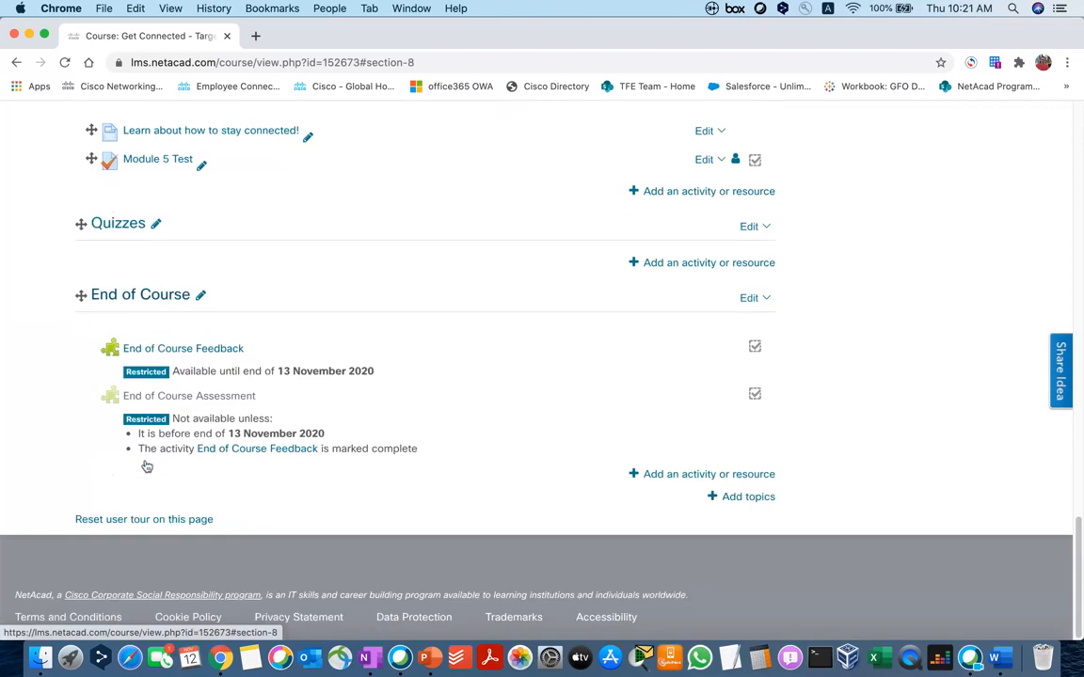
Step: Start an import into the Target course and search the available courses for "source"
scroll(670, 356, up, 20)
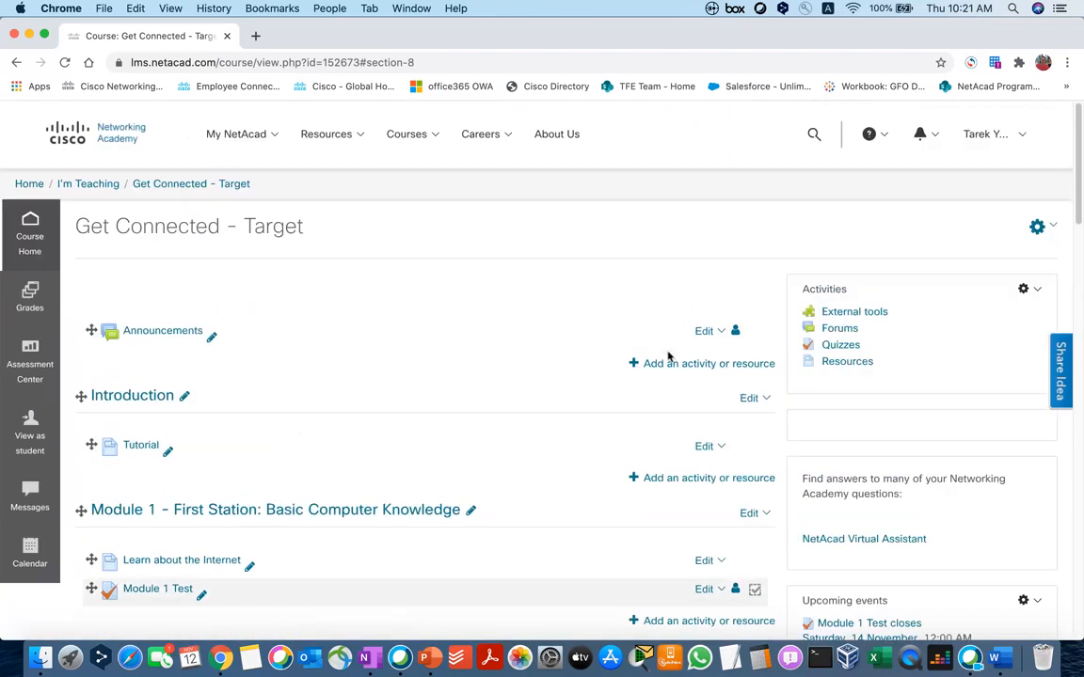
click(1036, 227)
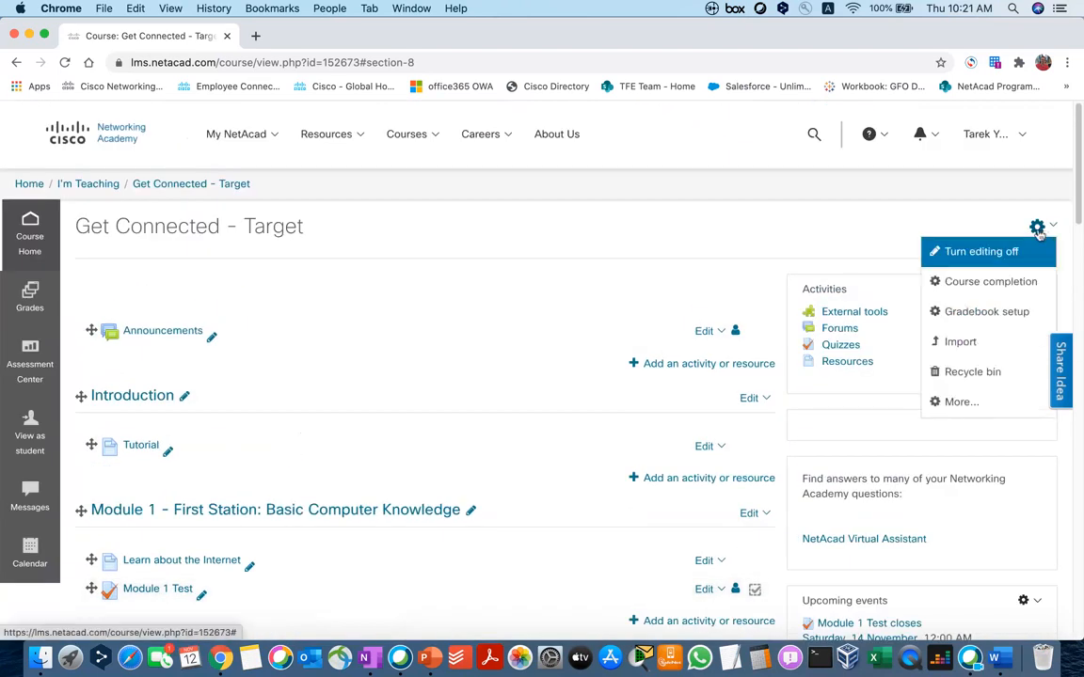
click(965, 347)
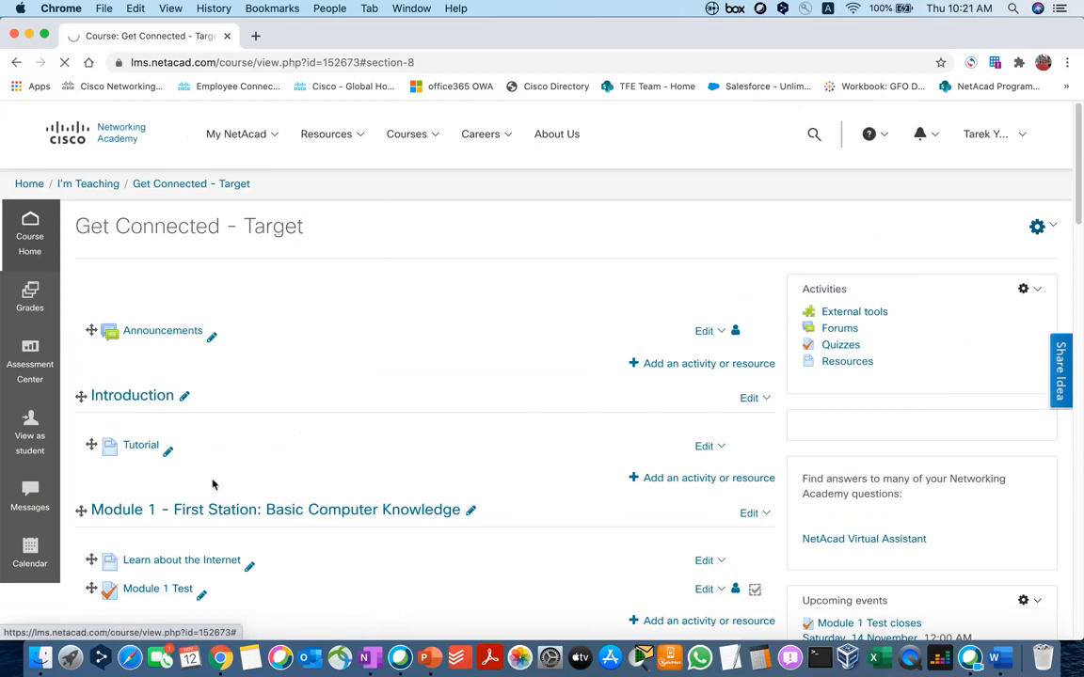
scroll(327, 428, down, 5)
click(405, 444)
text(sour)
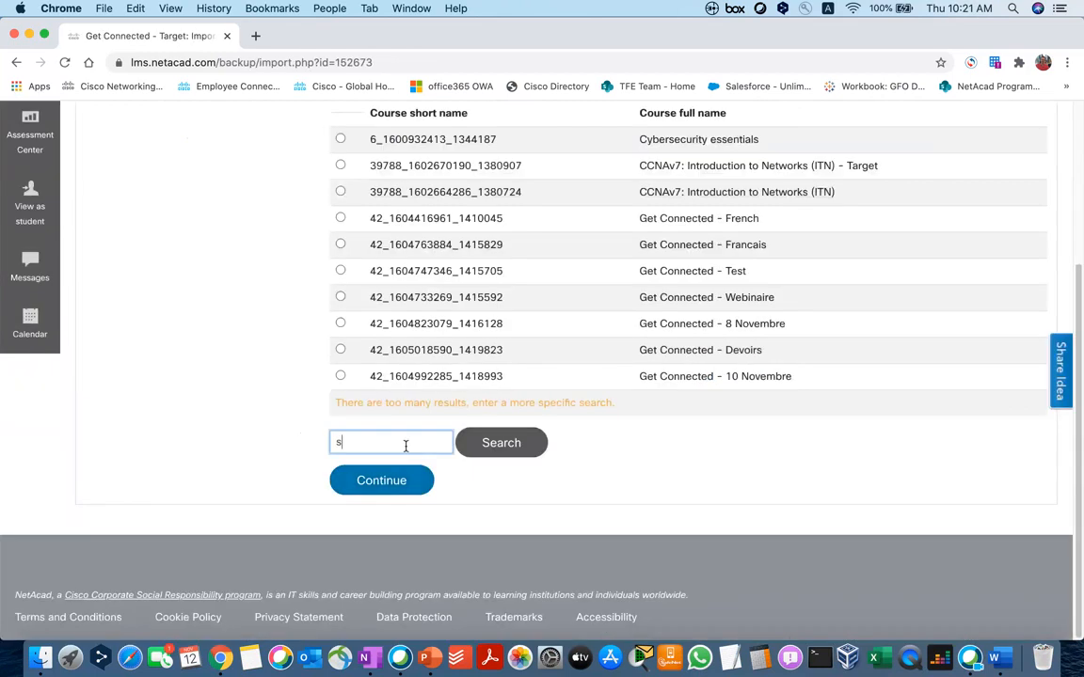
text(ce)
key(Return)
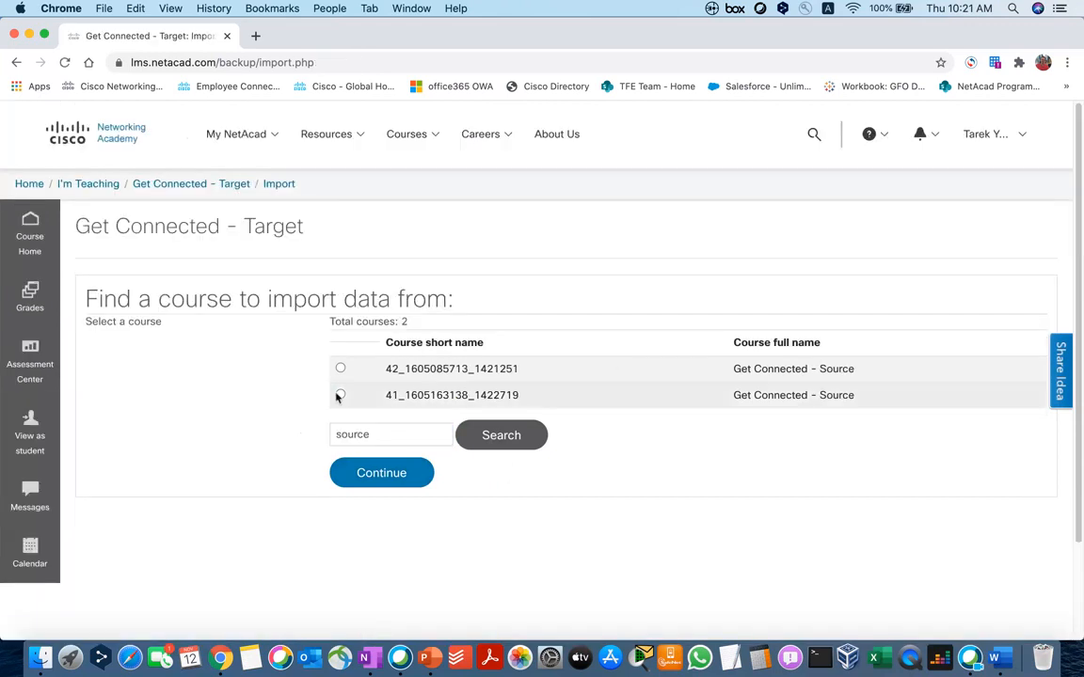
click(340, 394)
click(381, 475)
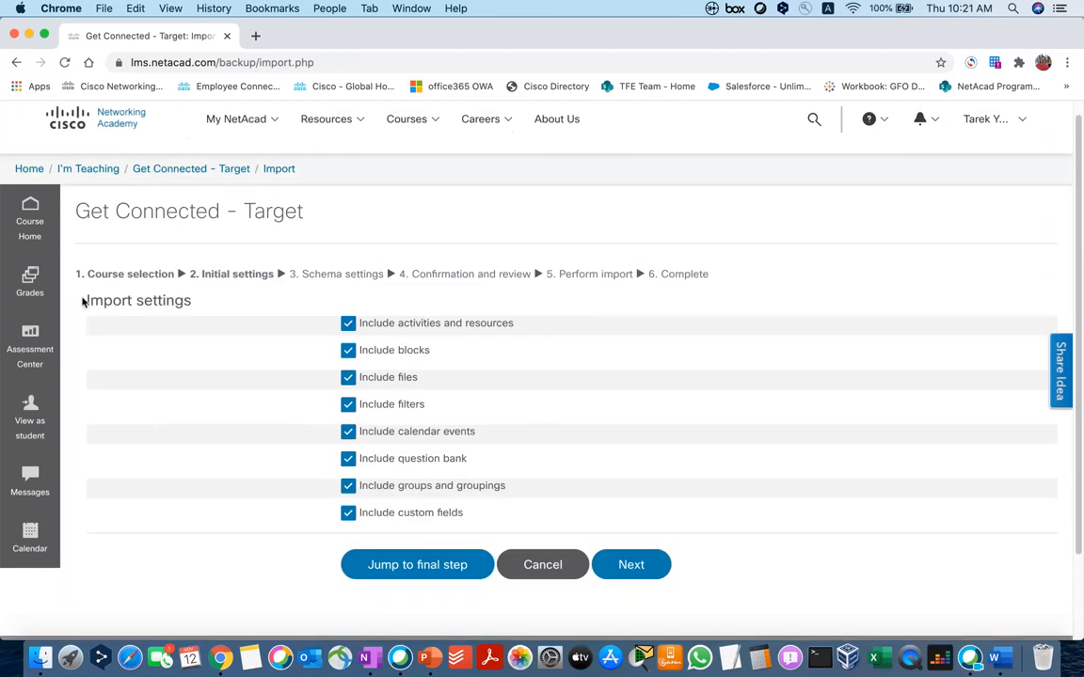
scroll(377, 414, down, 2)
click(641, 535)
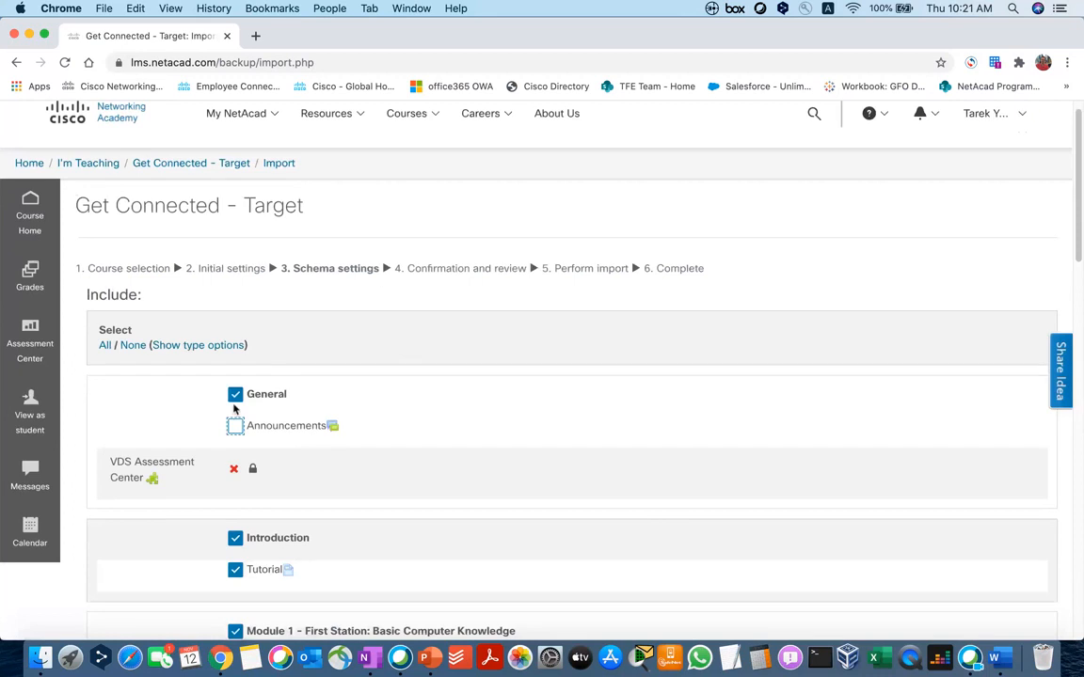
Step: Exclude the General, Introduction and Module 1 sections and their activities from the import
click(234, 397)
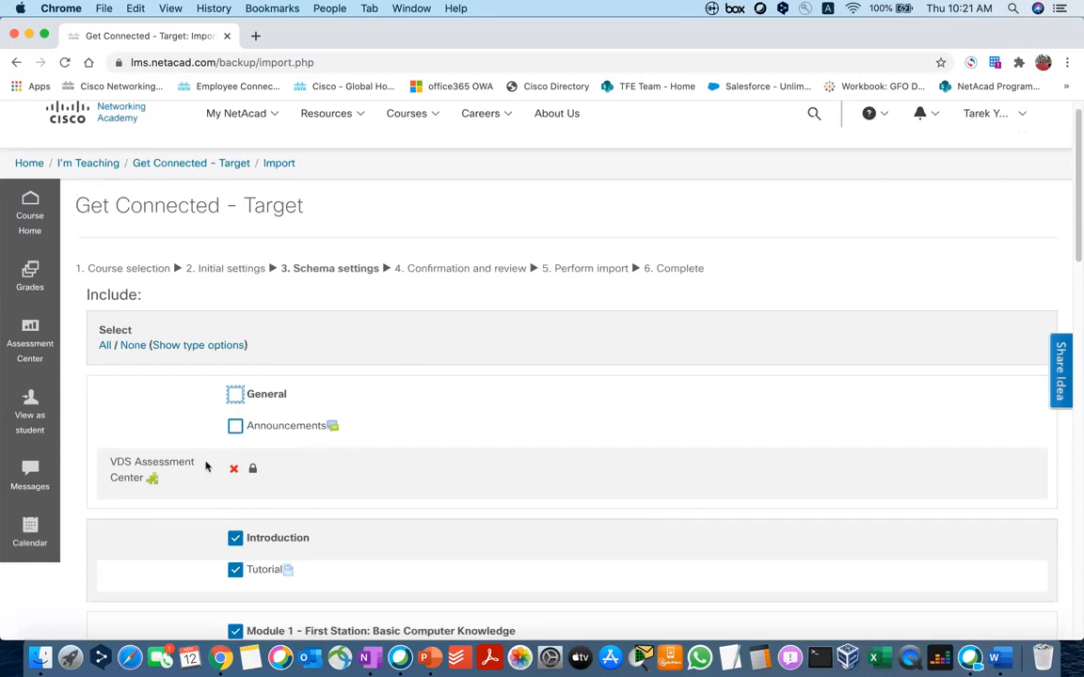
scroll(212, 461, down, 2)
click(236, 436)
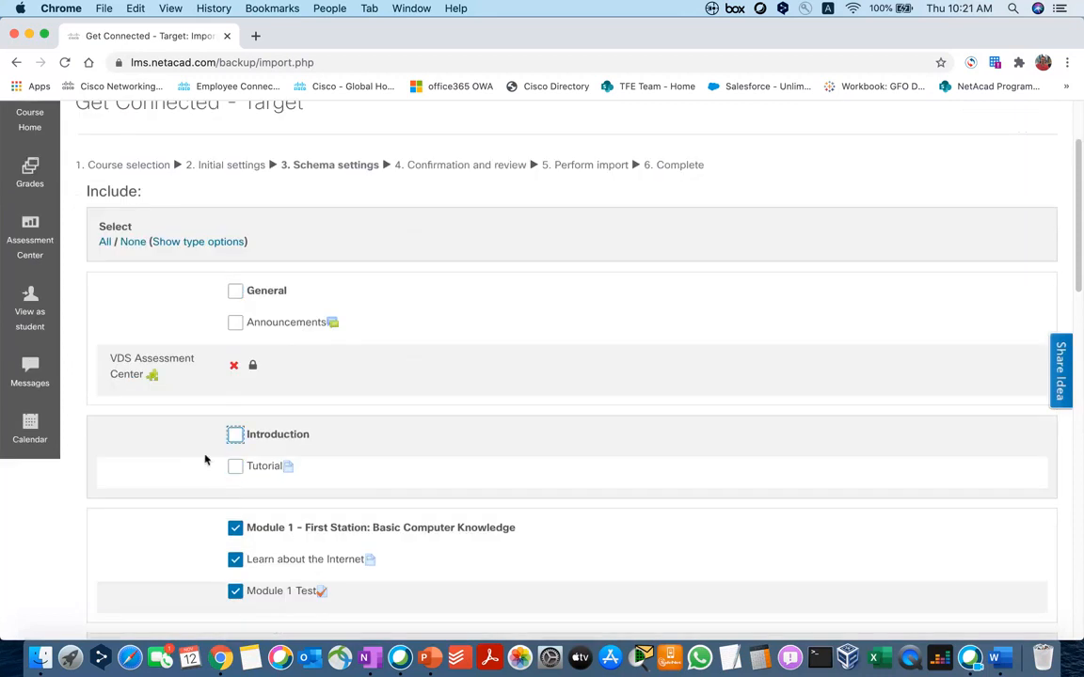
scroll(221, 508, down, 1)
click(236, 563)
click(237, 531)
click(231, 501)
Step: Exclude the Module 2 section with its lesson and test from the import
scroll(227, 506, down, 5)
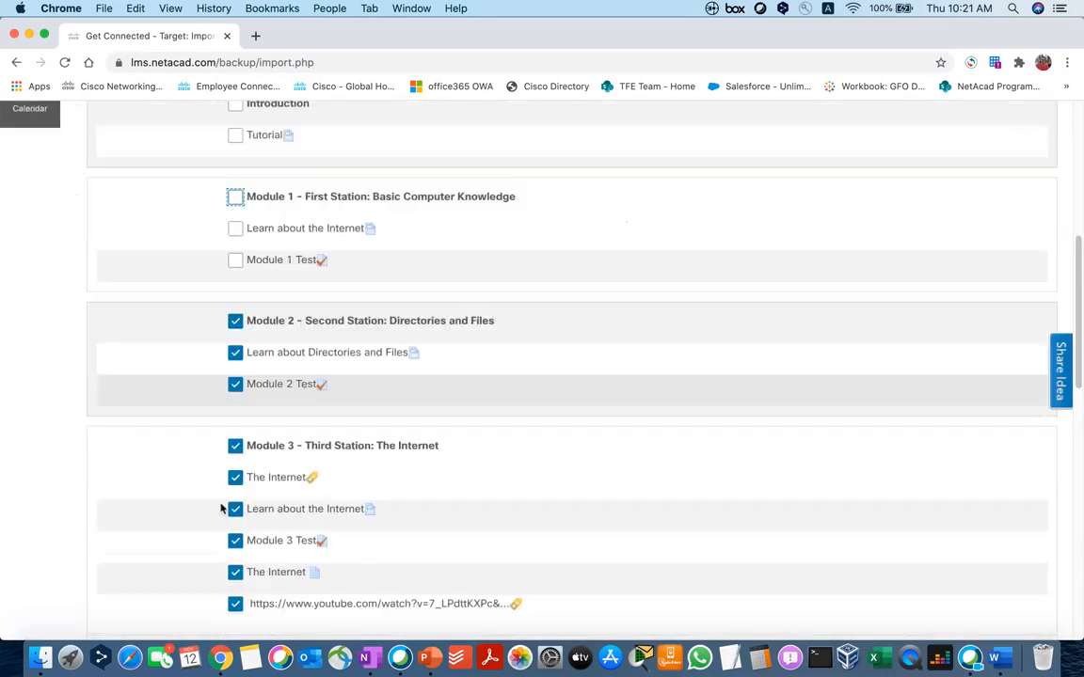
click(236, 384)
click(235, 353)
click(235, 321)
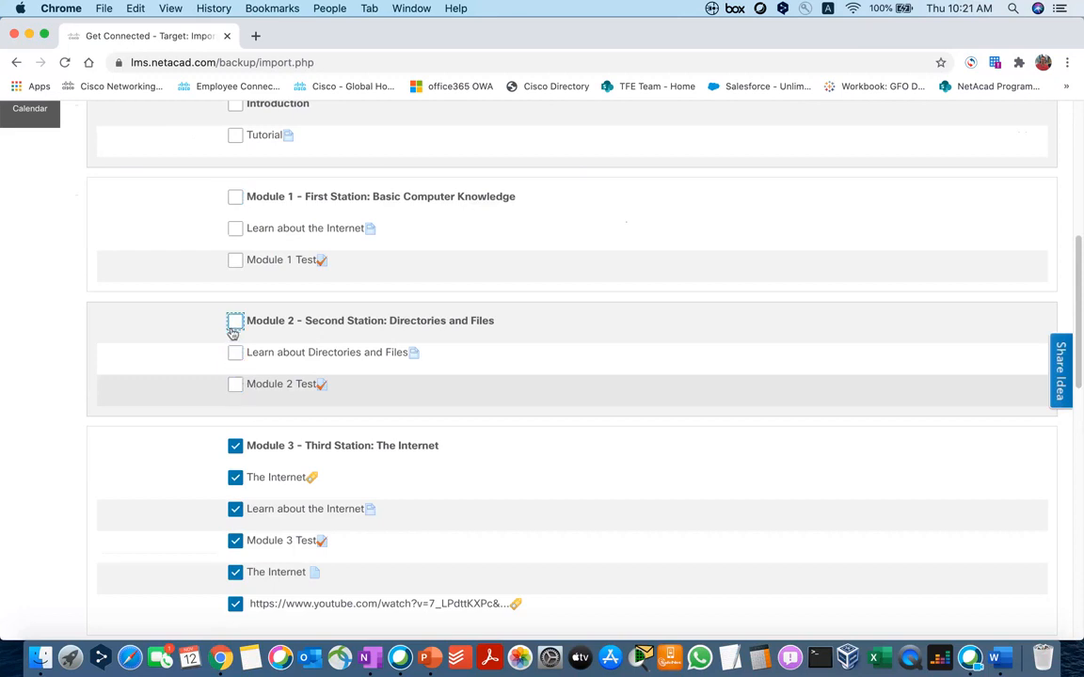
Step: Exclude the Module 3 section from the import, including its labels, lesson, test, page and YouTube item
scroll(222, 355, down, 4)
click(236, 342)
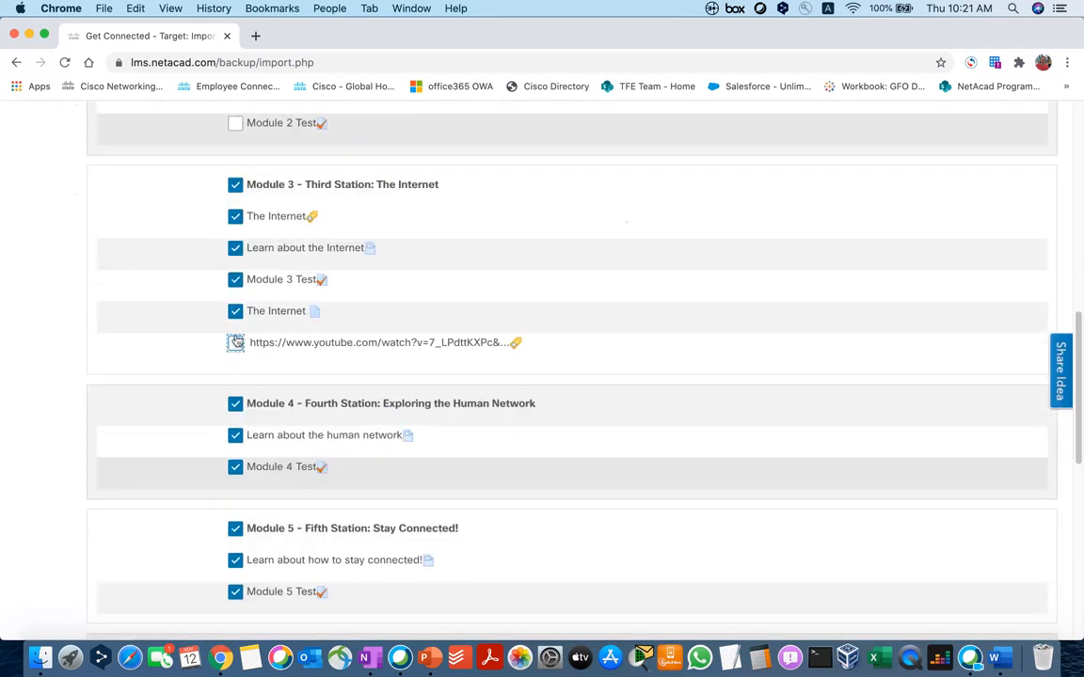
click(236, 280)
click(236, 250)
click(238, 313)
click(236, 217)
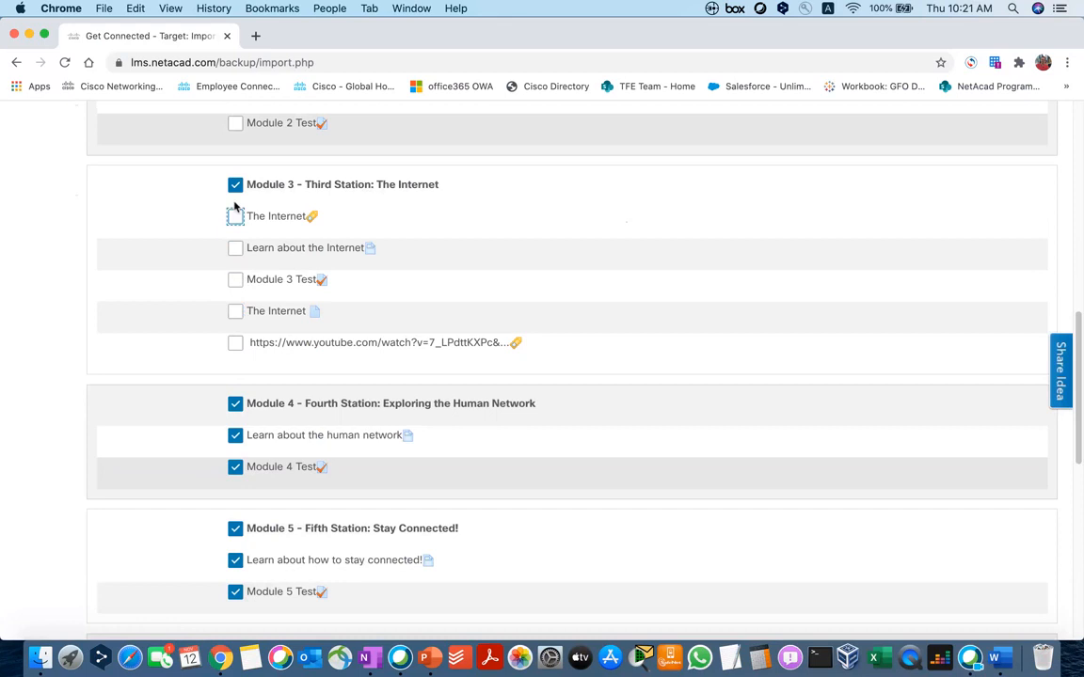
click(236, 184)
Step: Exclude the Module 4 and Module 5 sections with their lessons and tests from the import
scroll(229, 395, down, 1)
click(235, 443)
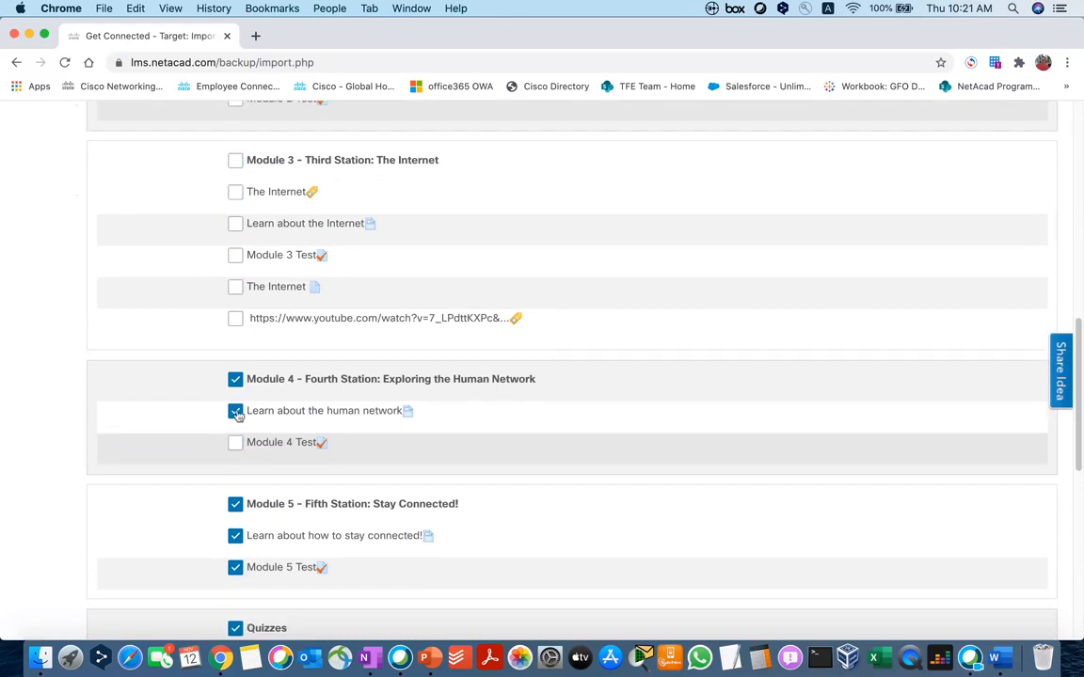
click(235, 411)
click(235, 379)
scroll(225, 442, down, 2)
click(235, 451)
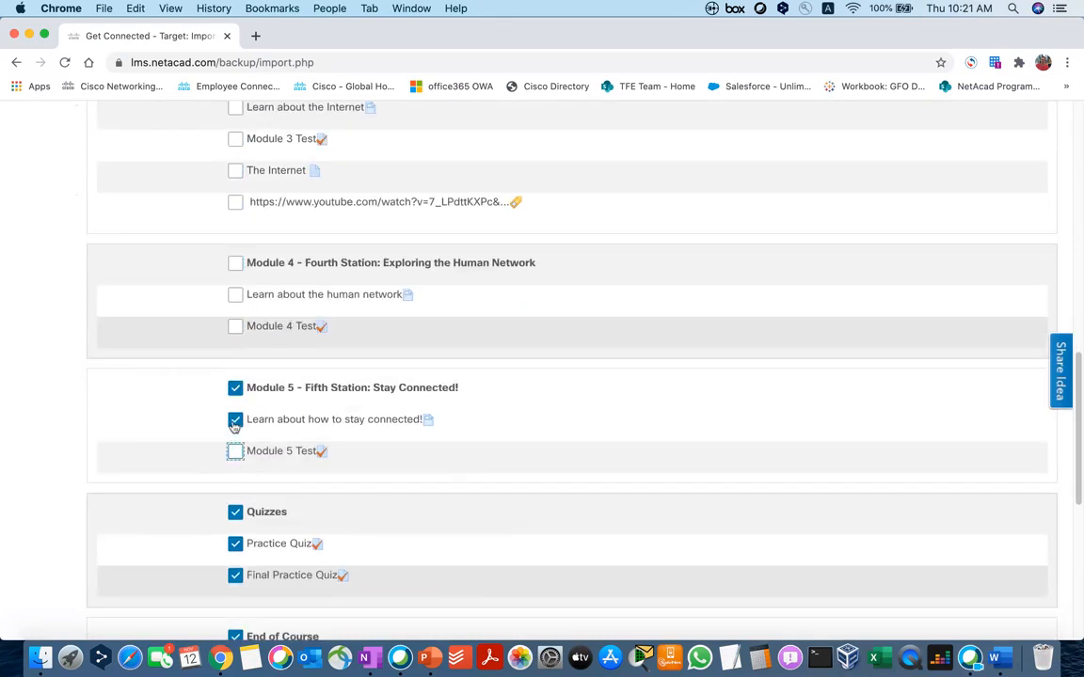
click(235, 420)
click(236, 388)
Step: Exclude the End of Course section, keep only Quizzes and Assignments selected, and proceed to the import review
scroll(203, 433, down, 2)
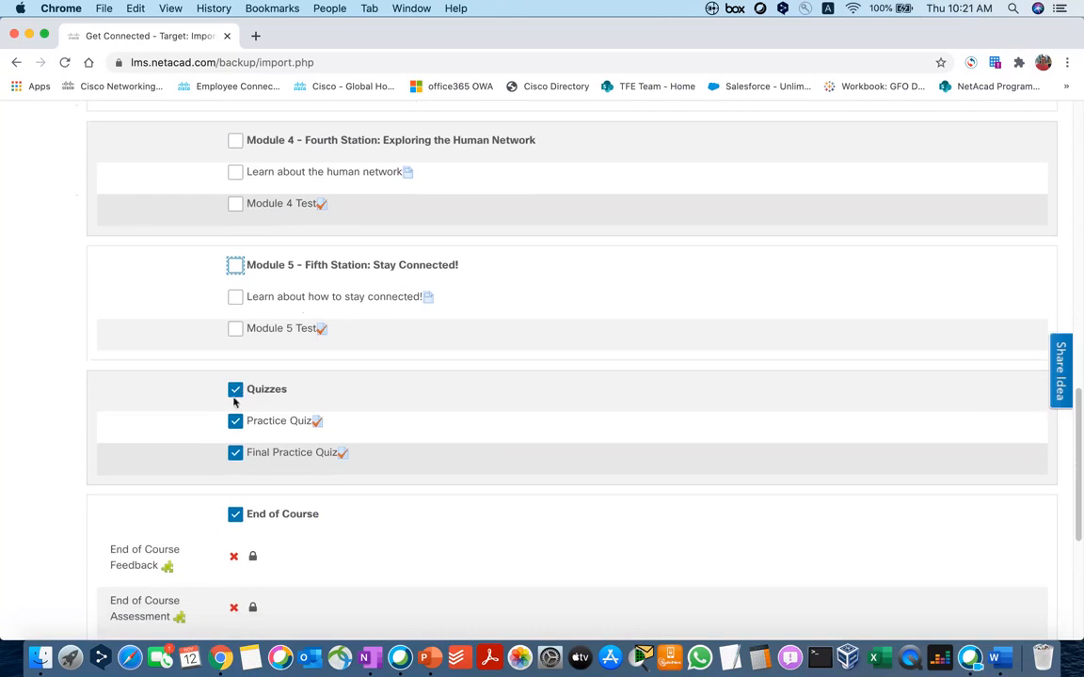
click(236, 515)
scroll(230, 513, down, 4)
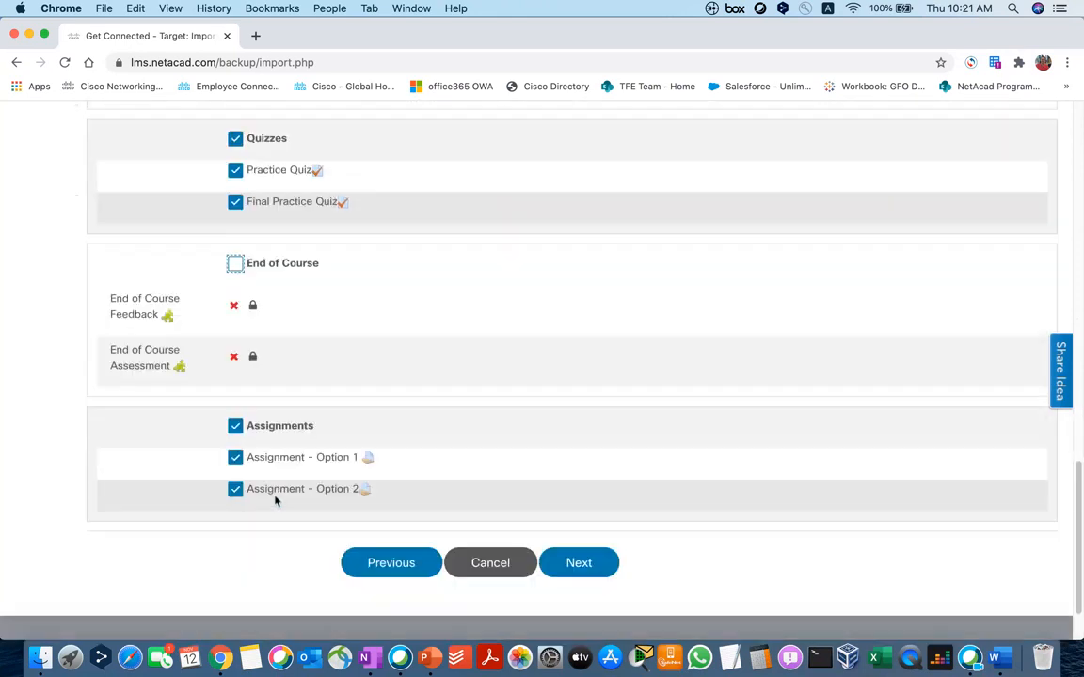
scroll(296, 460, up, 20)
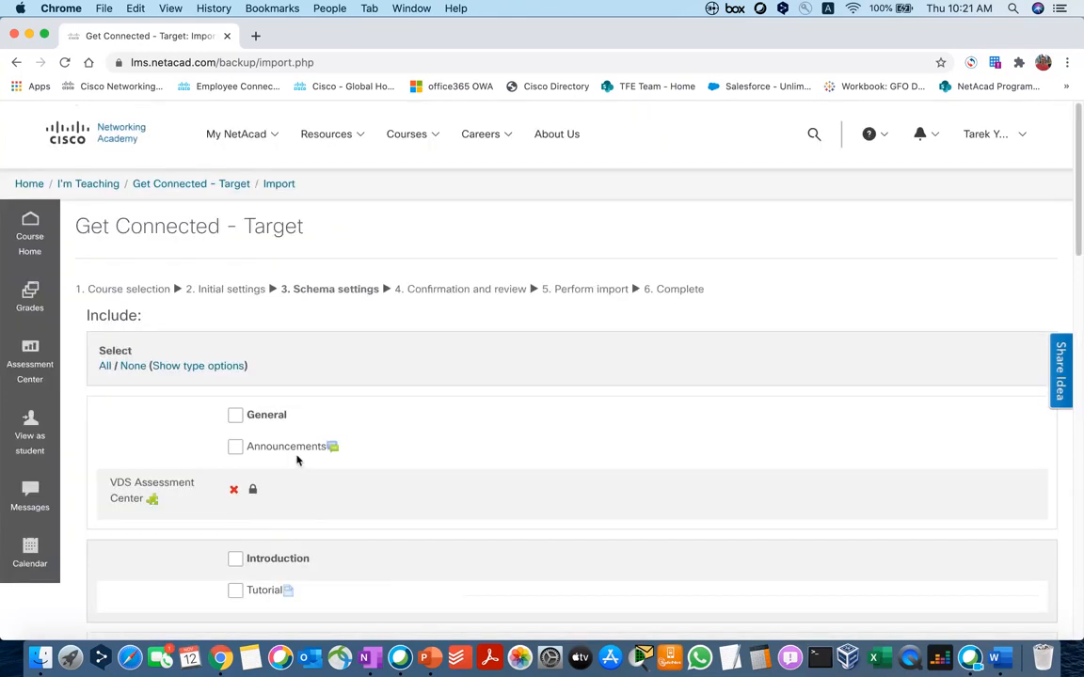
scroll(296, 460, down, 20)
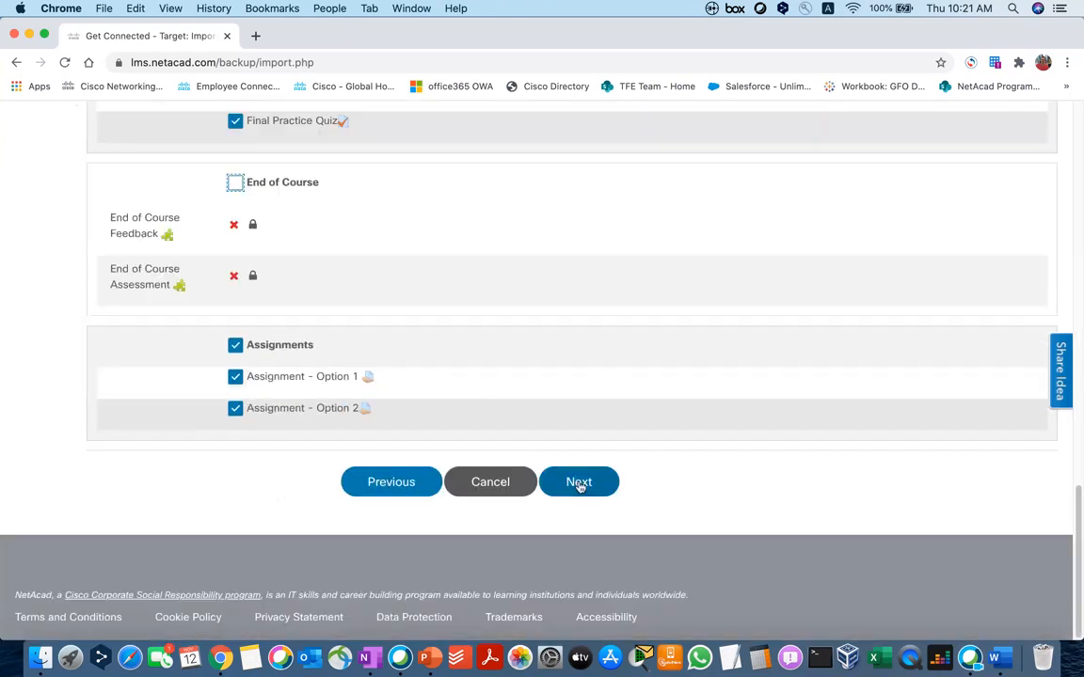
click(579, 481)
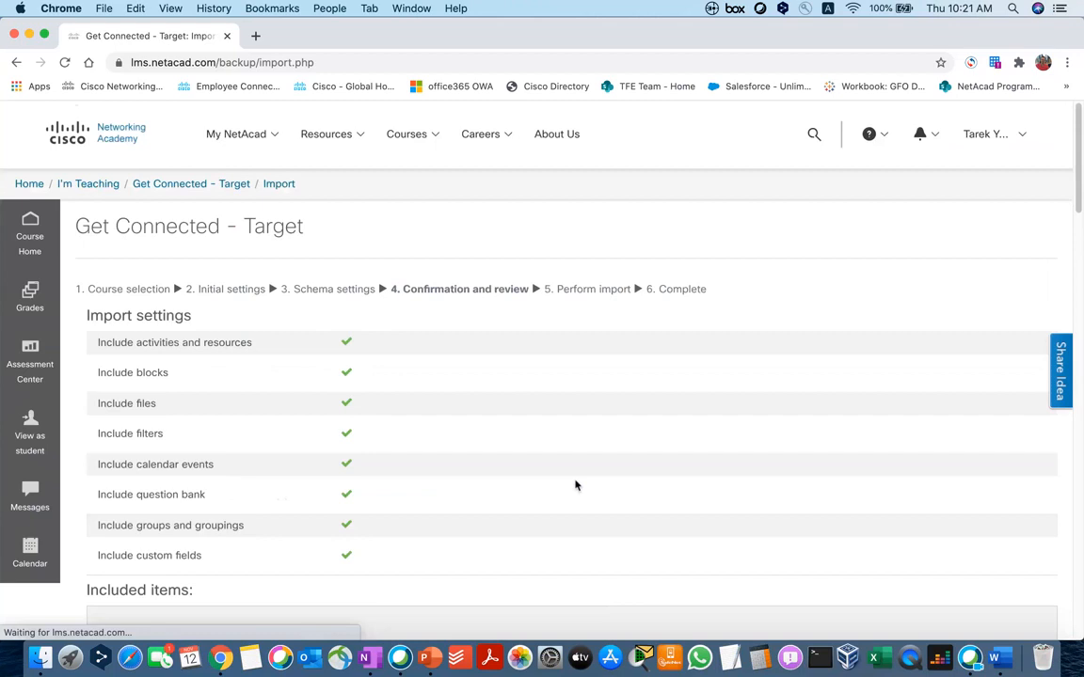
Step: Perform the import of Quizzes and Assignments and return to the Target course page
scroll(576, 485, down, 20)
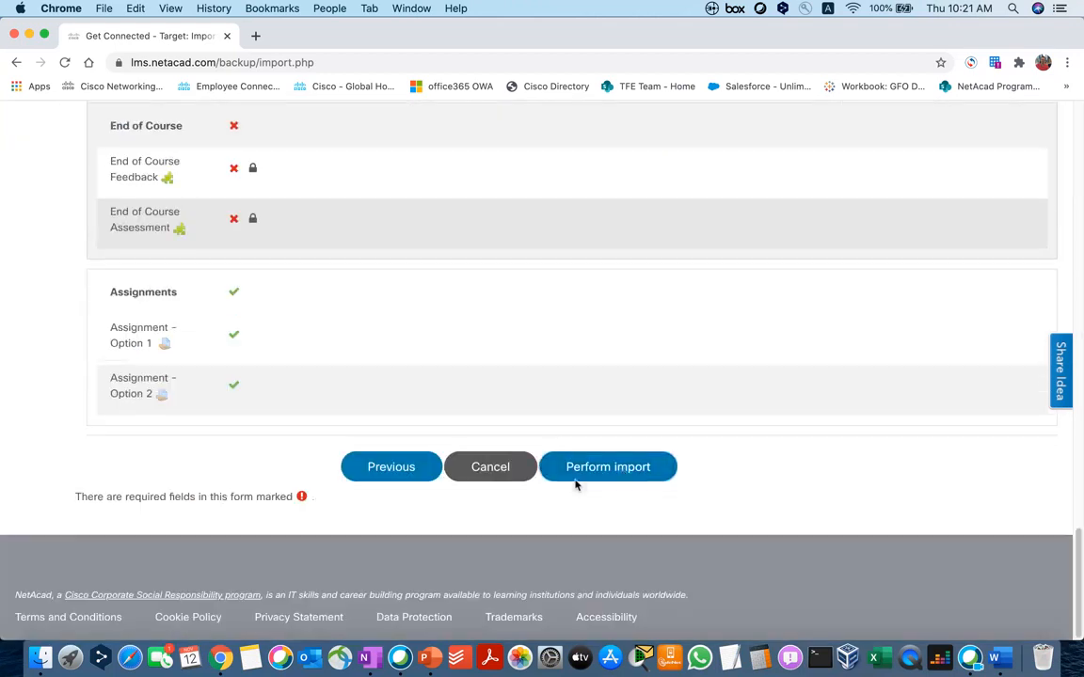
click(621, 474)
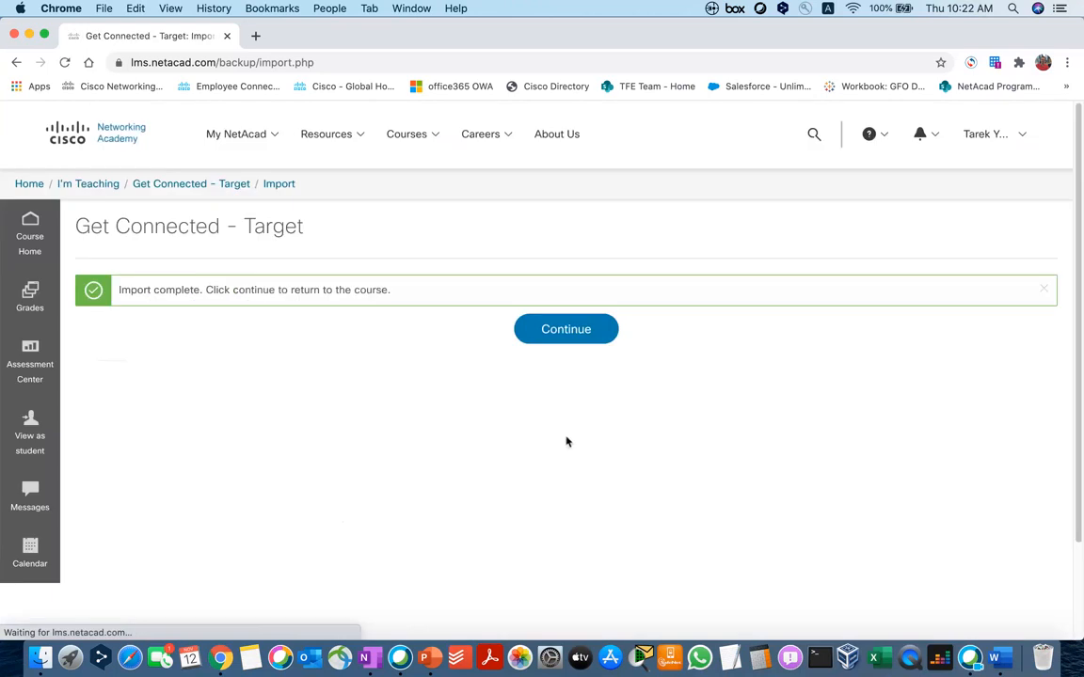
click(565, 329)
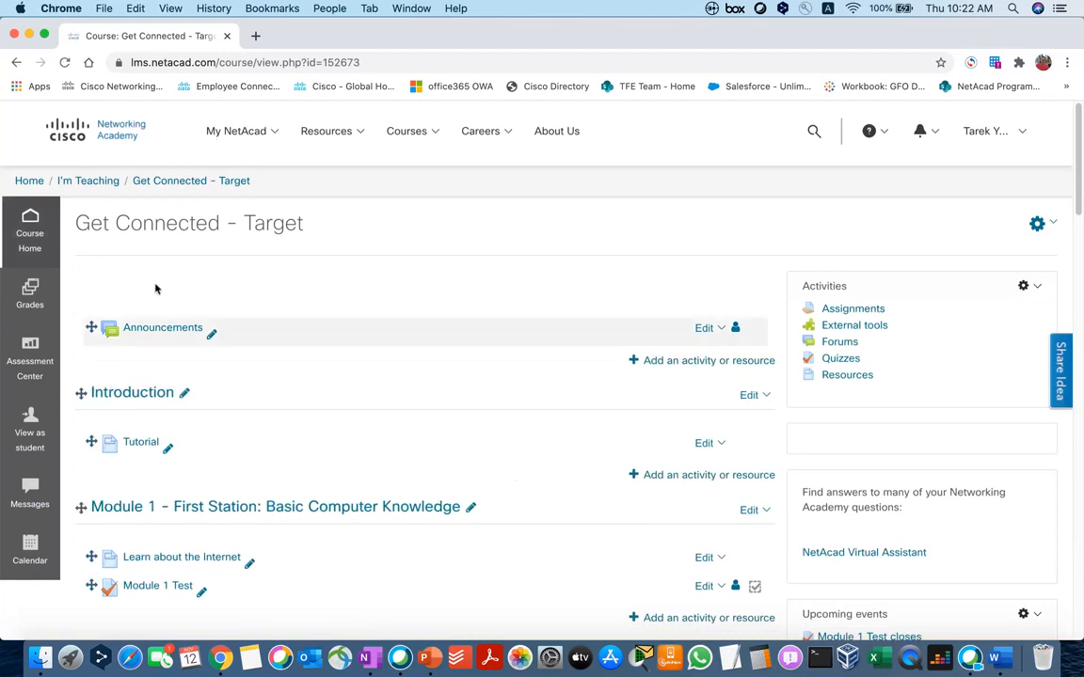
Step: Check through the Target course's sections where the imported quizzes and assignments were placed
scroll(301, 343, down, 3)
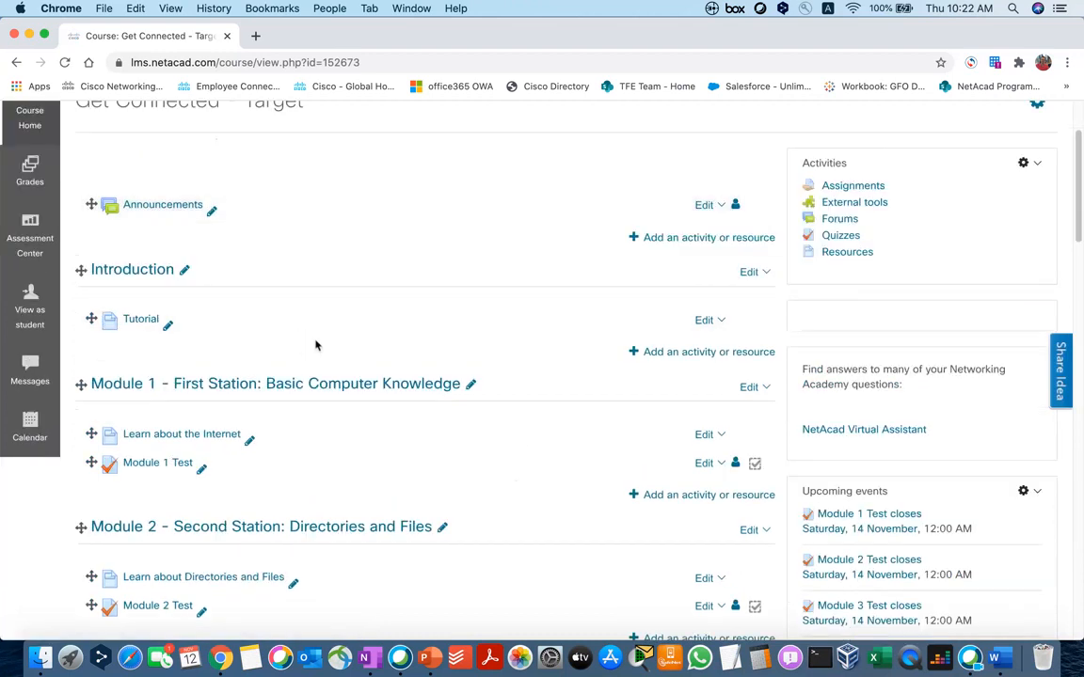
scroll(315, 345, down, 5)
scroll(318, 346, down, 20)
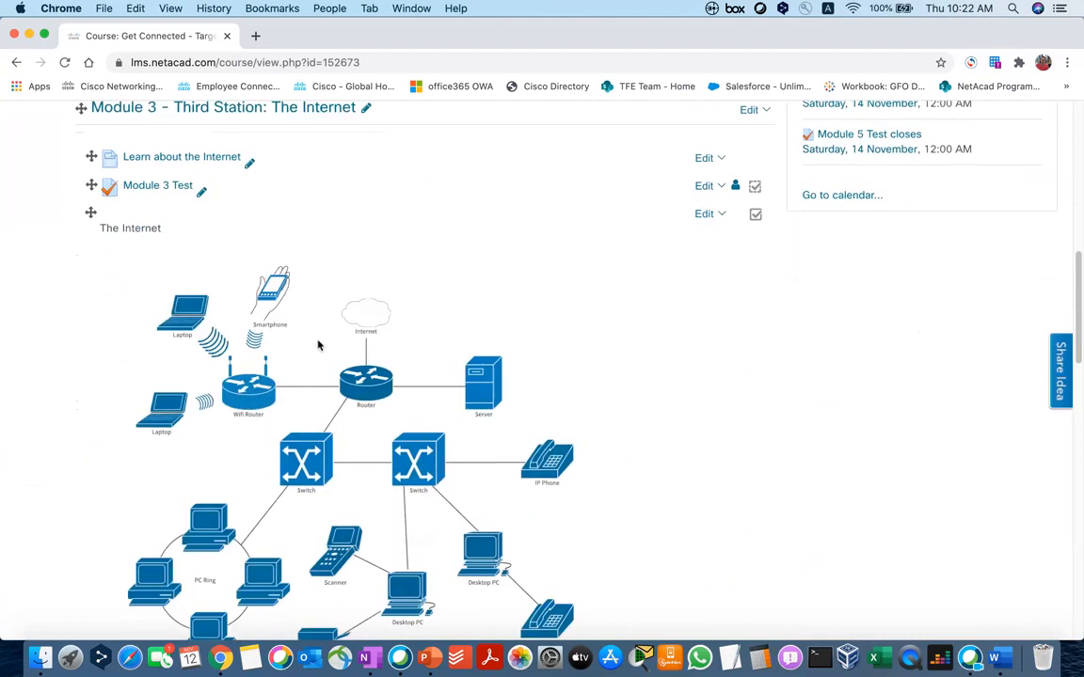
scroll(318, 345, down, 3)
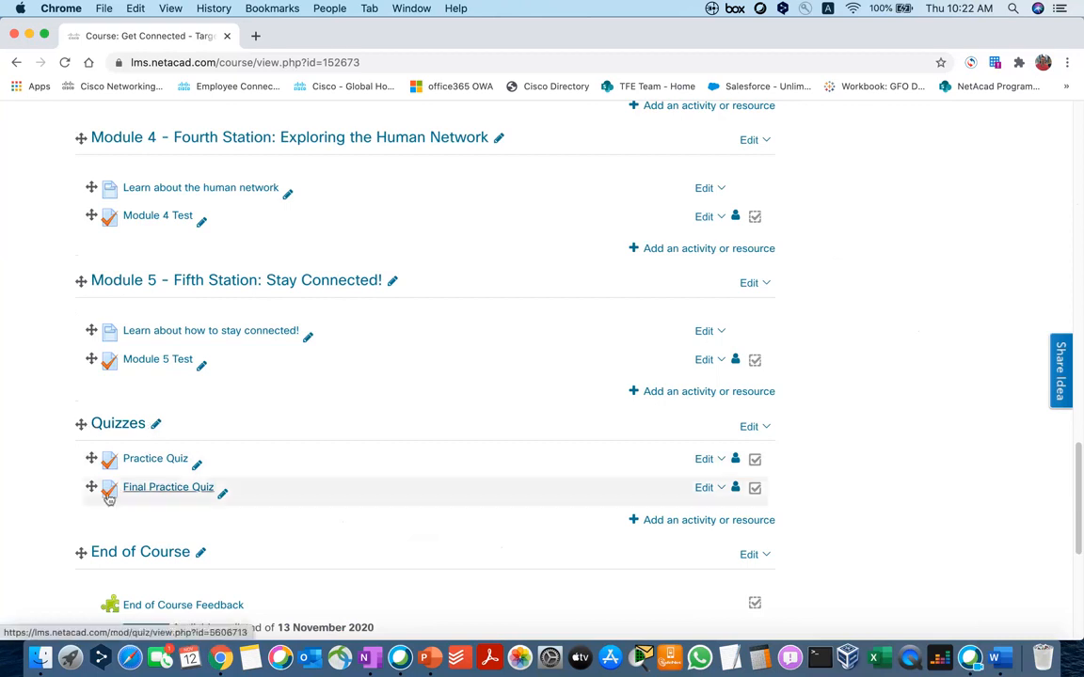
scroll(175, 455, down, 5)
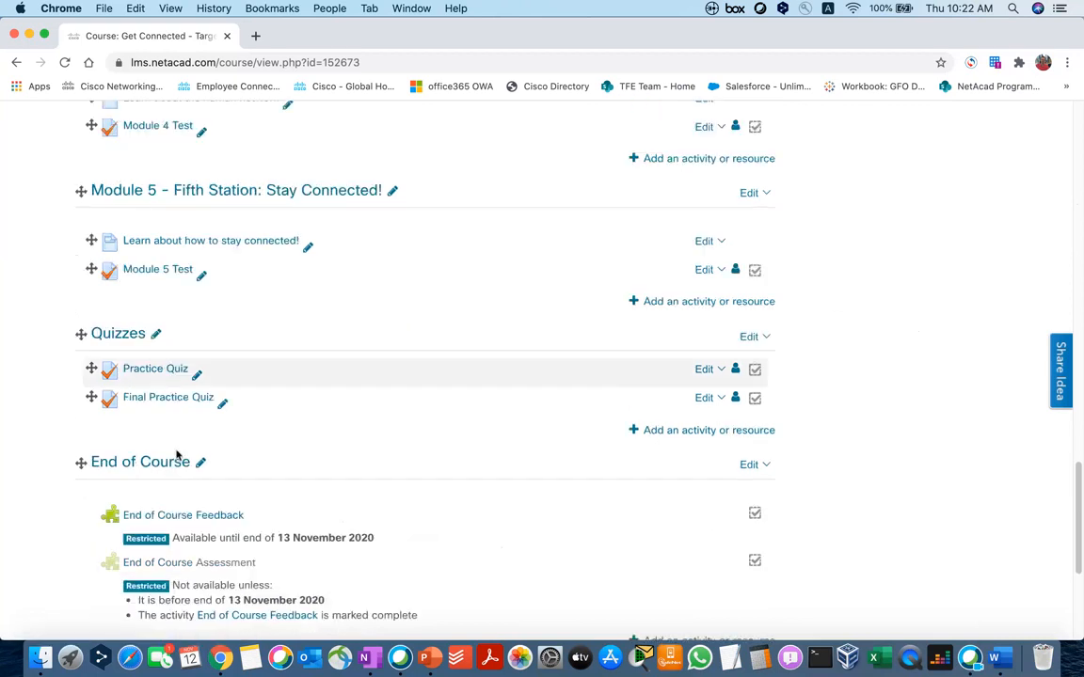
scroll(147, 546, down, 3)
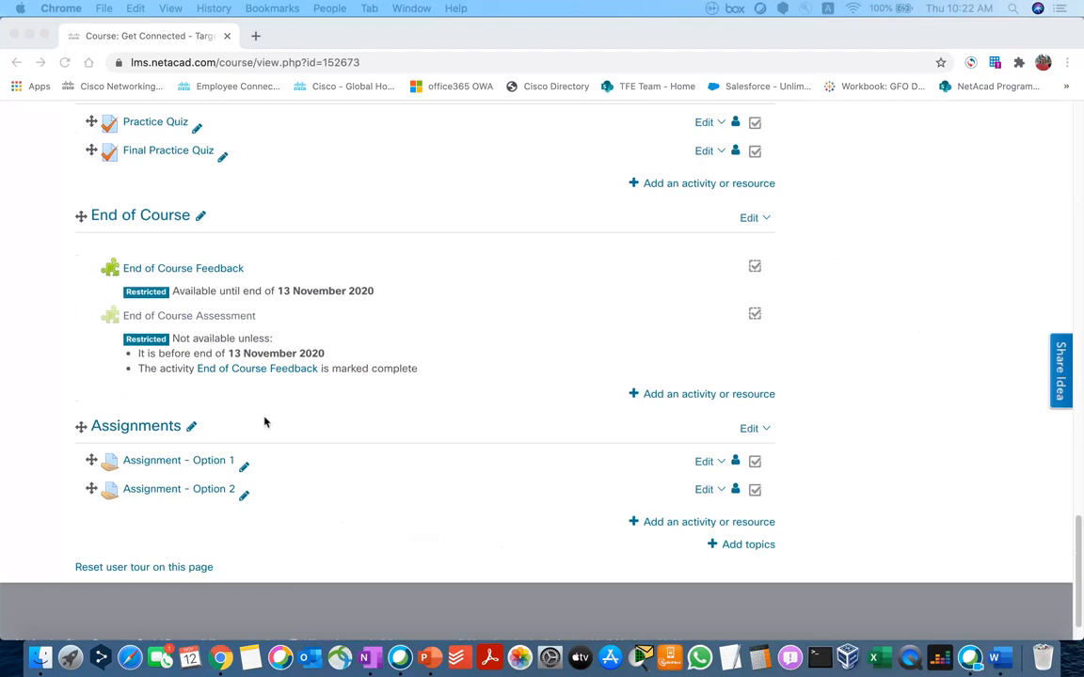
scroll(261, 411, up, 6)
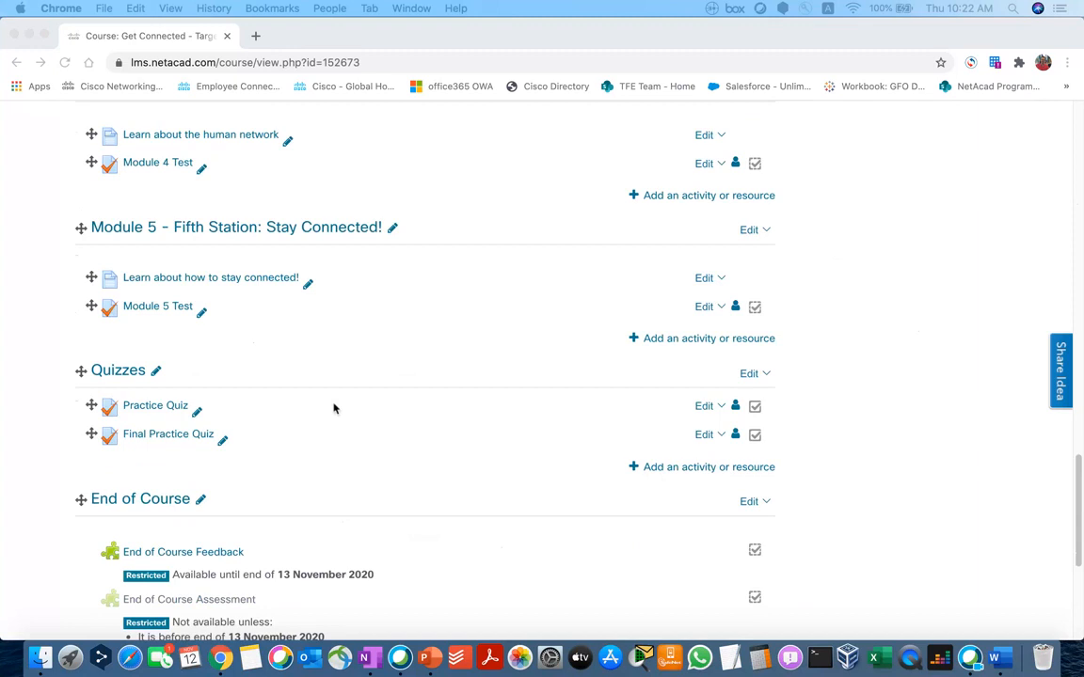
scroll(357, 395, up, 15)
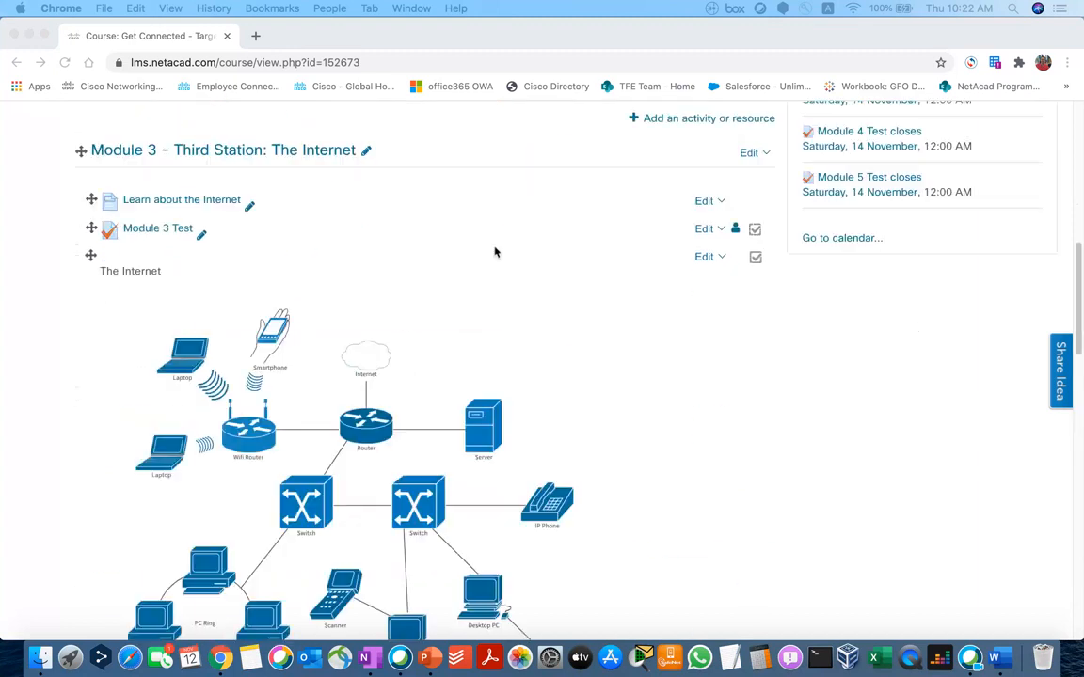